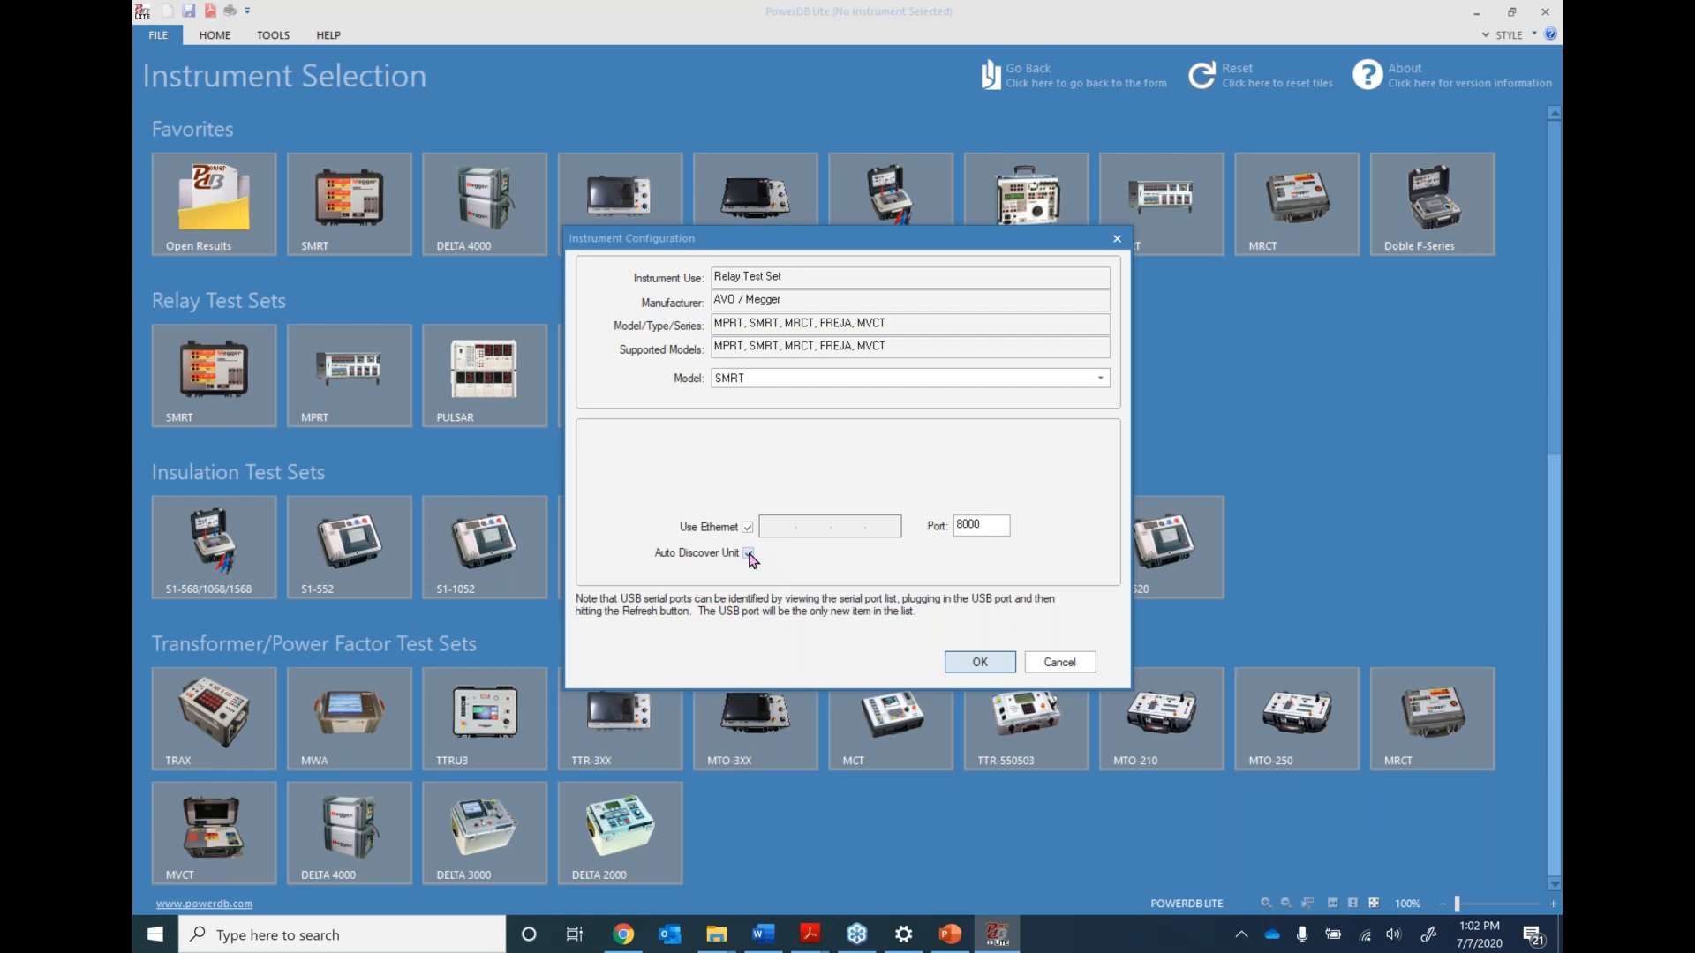
Try manual IP entry and a serial port connection for the SMRT, and return to Ethernet with Auto Discover Unit enabled
{"action": "left_click", "coordinate": [749, 553]}
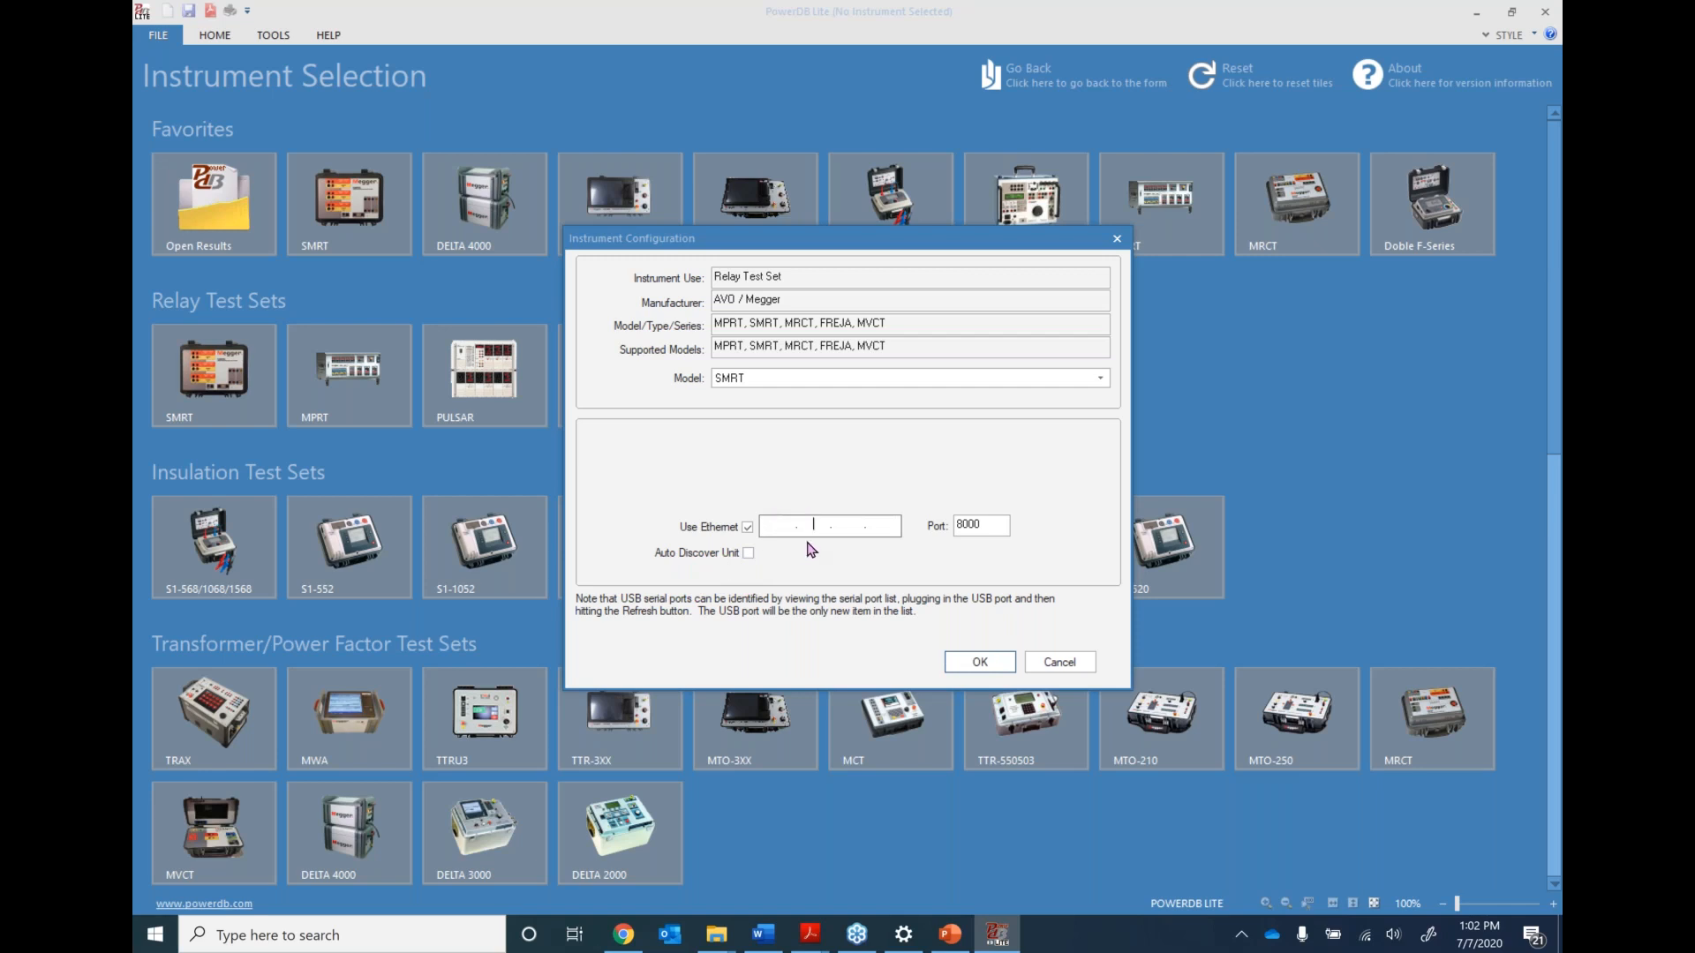
{"action": "left_click", "coordinate": [748, 553]}
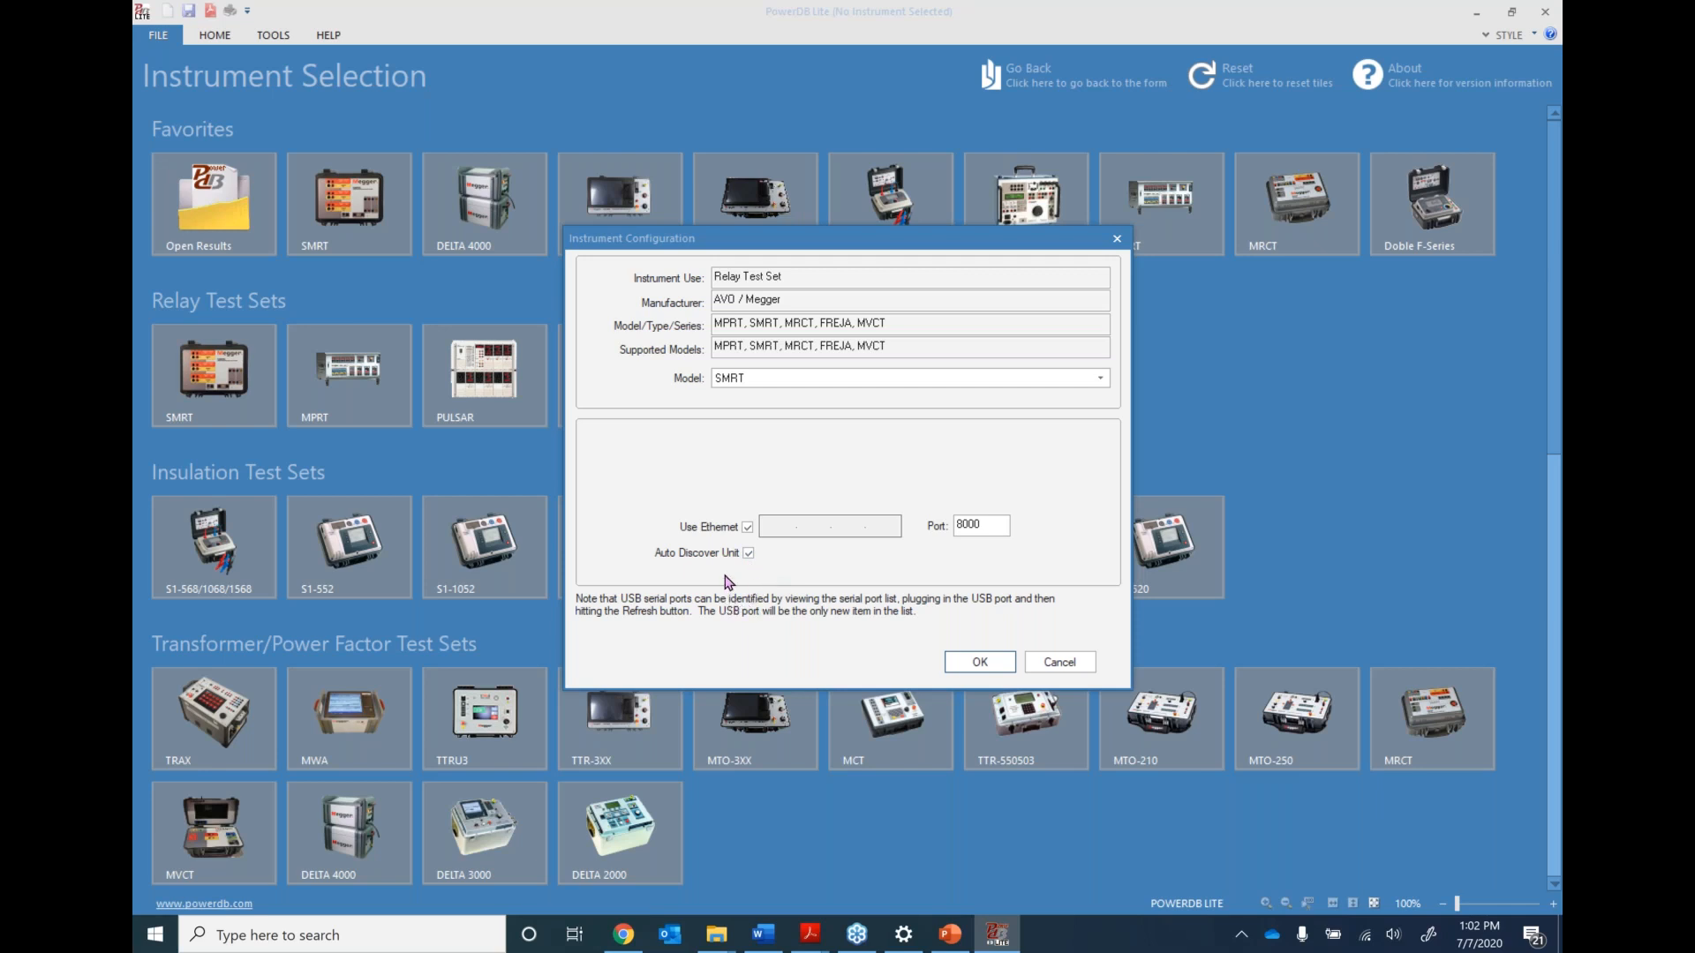
{"action": "left_click", "coordinate": [748, 528]}
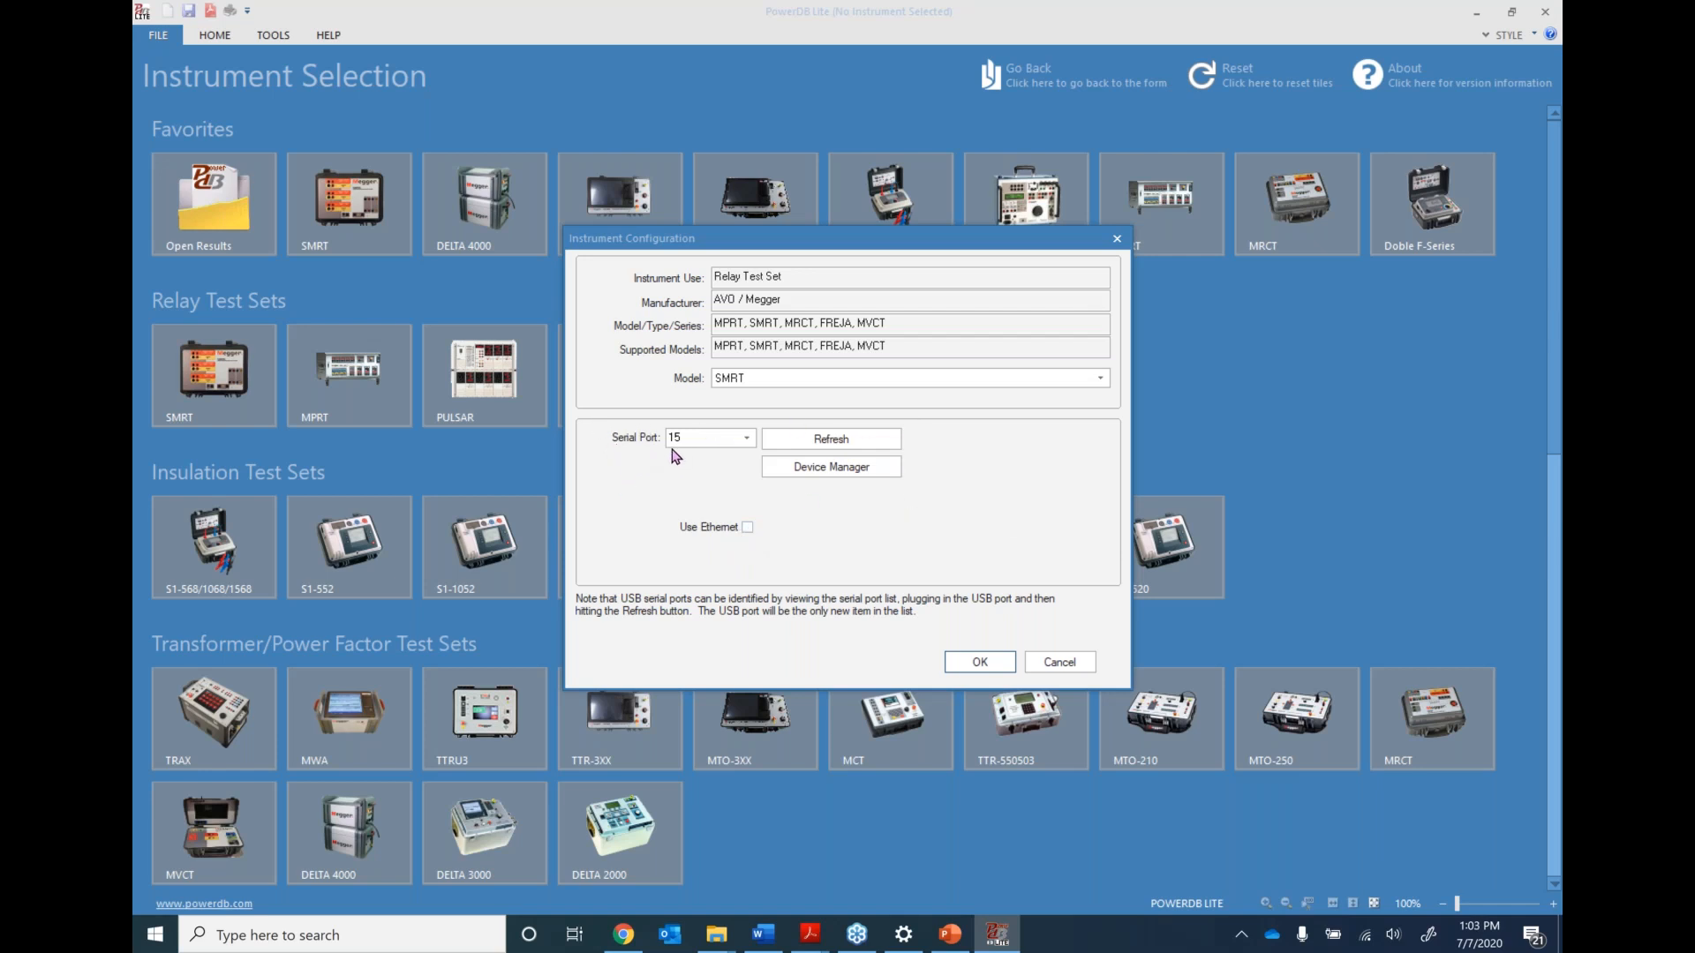
{"action": "left_click", "coordinate": [748, 439]}
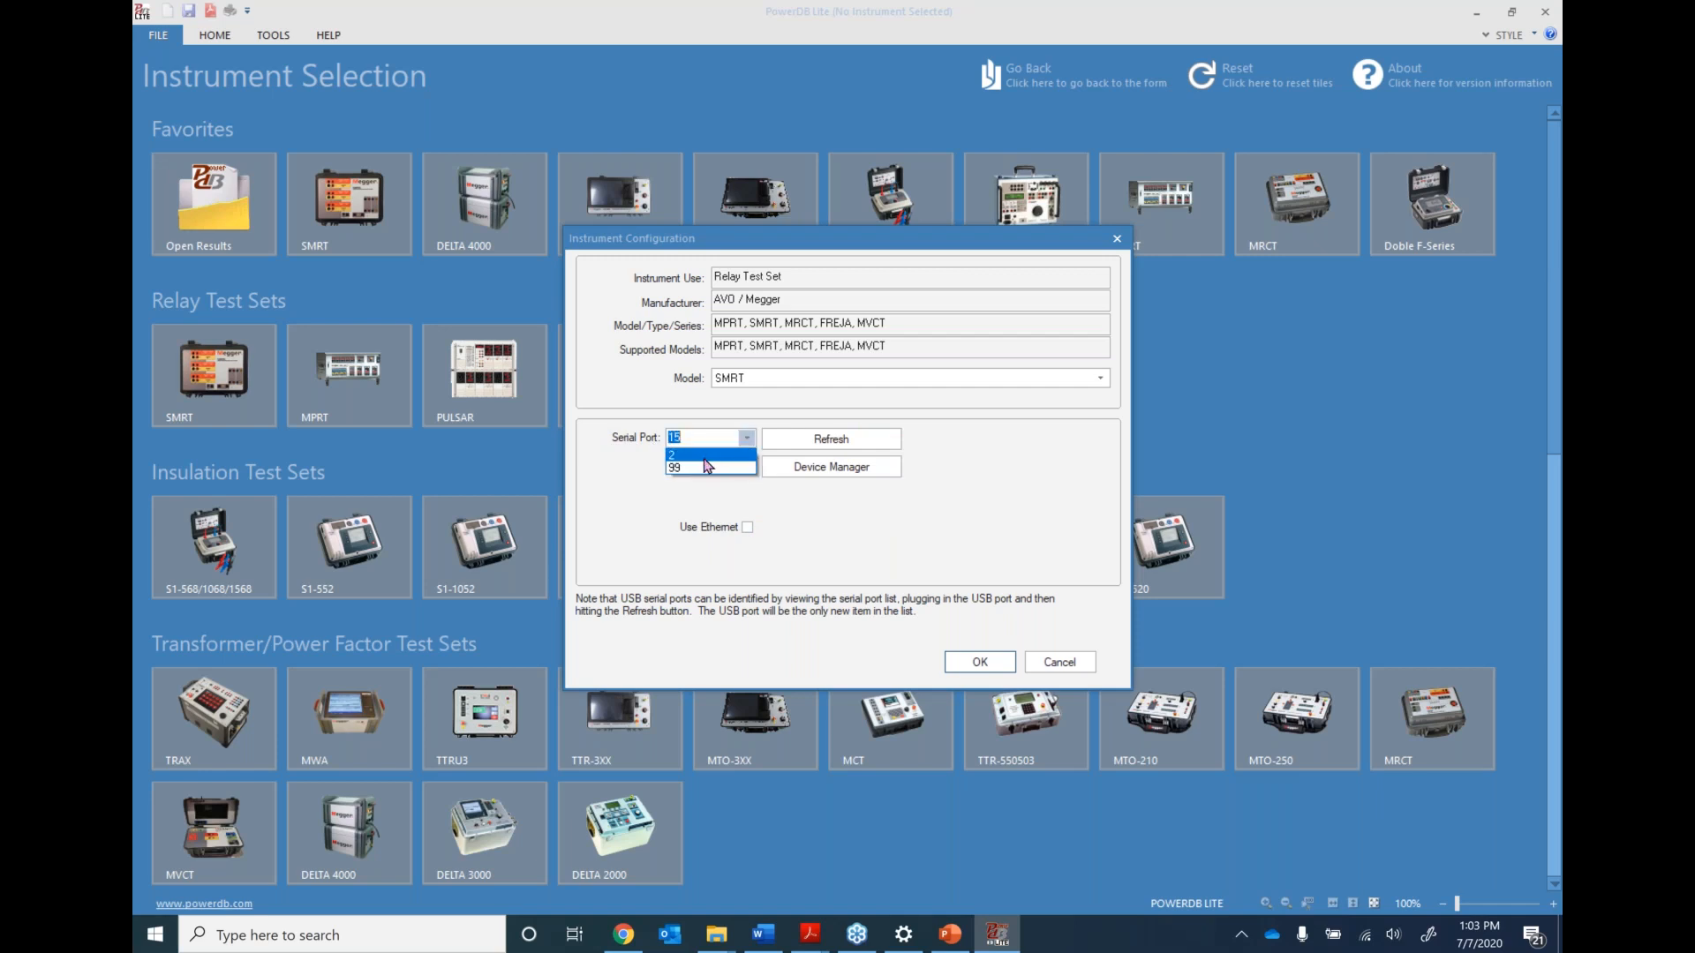
{"action": "left_click", "coordinate": [633, 473]}
{"action": "left_click", "coordinate": [748, 527]}
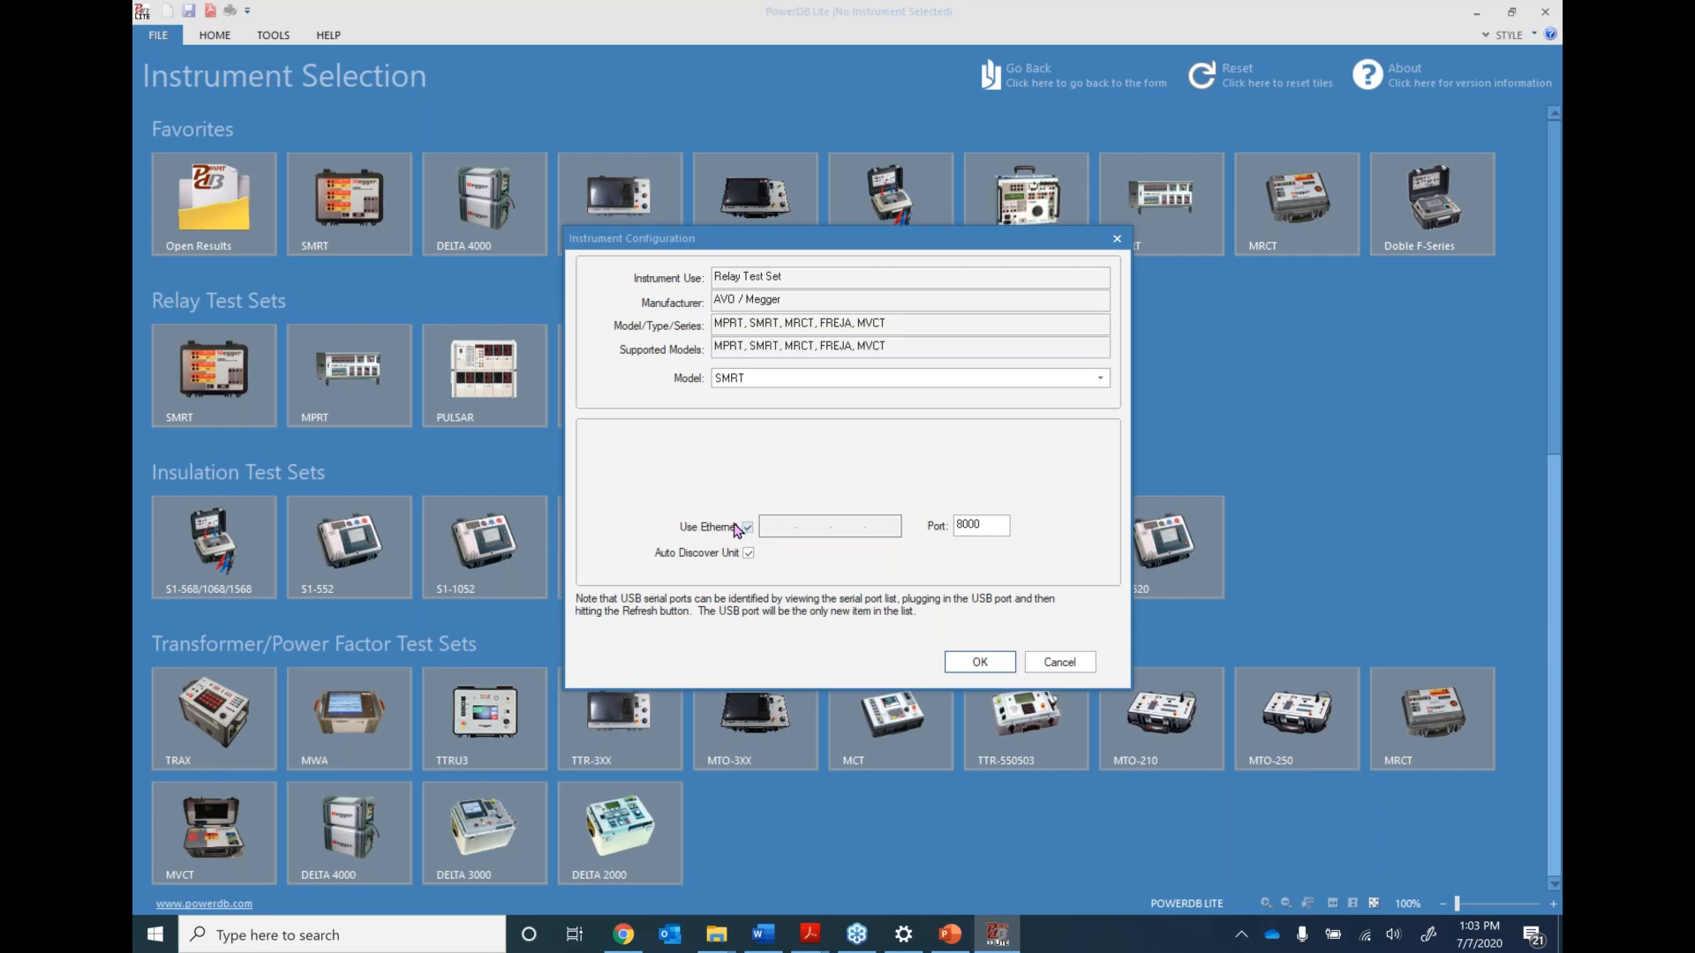
Accept the instrument configuration and connect to the SMRT-46DP test set on the network
{"action": "left_click", "coordinate": [982, 662]}
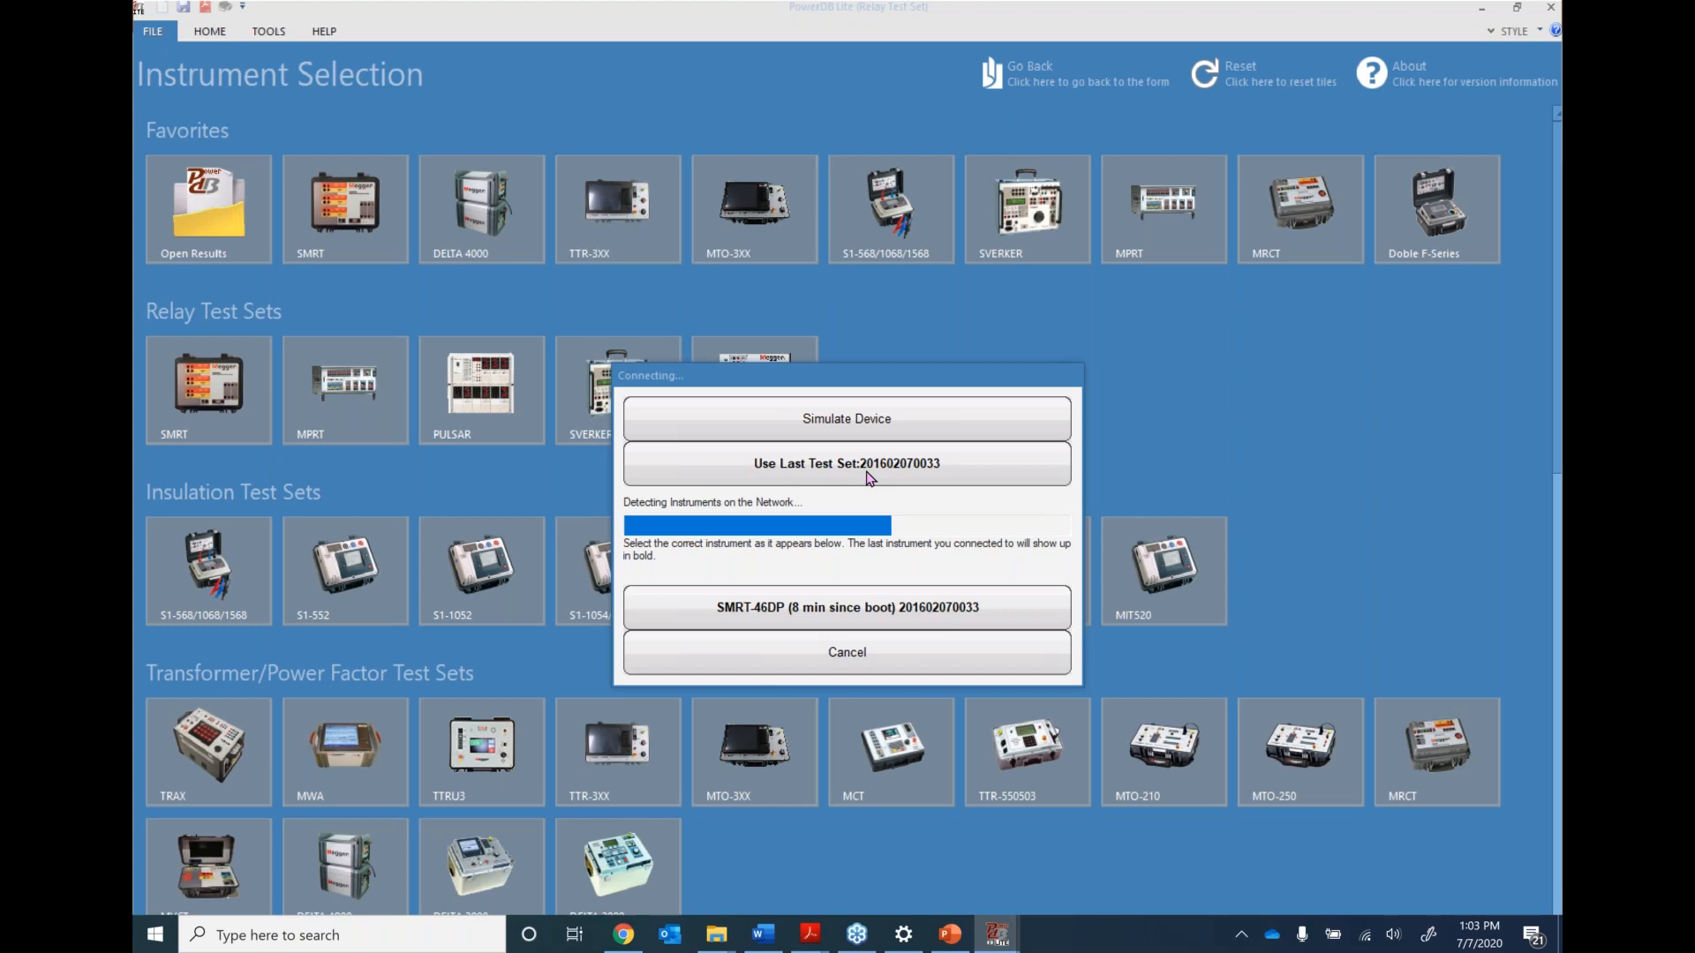
{"action": "left_click", "coordinate": [746, 623]}
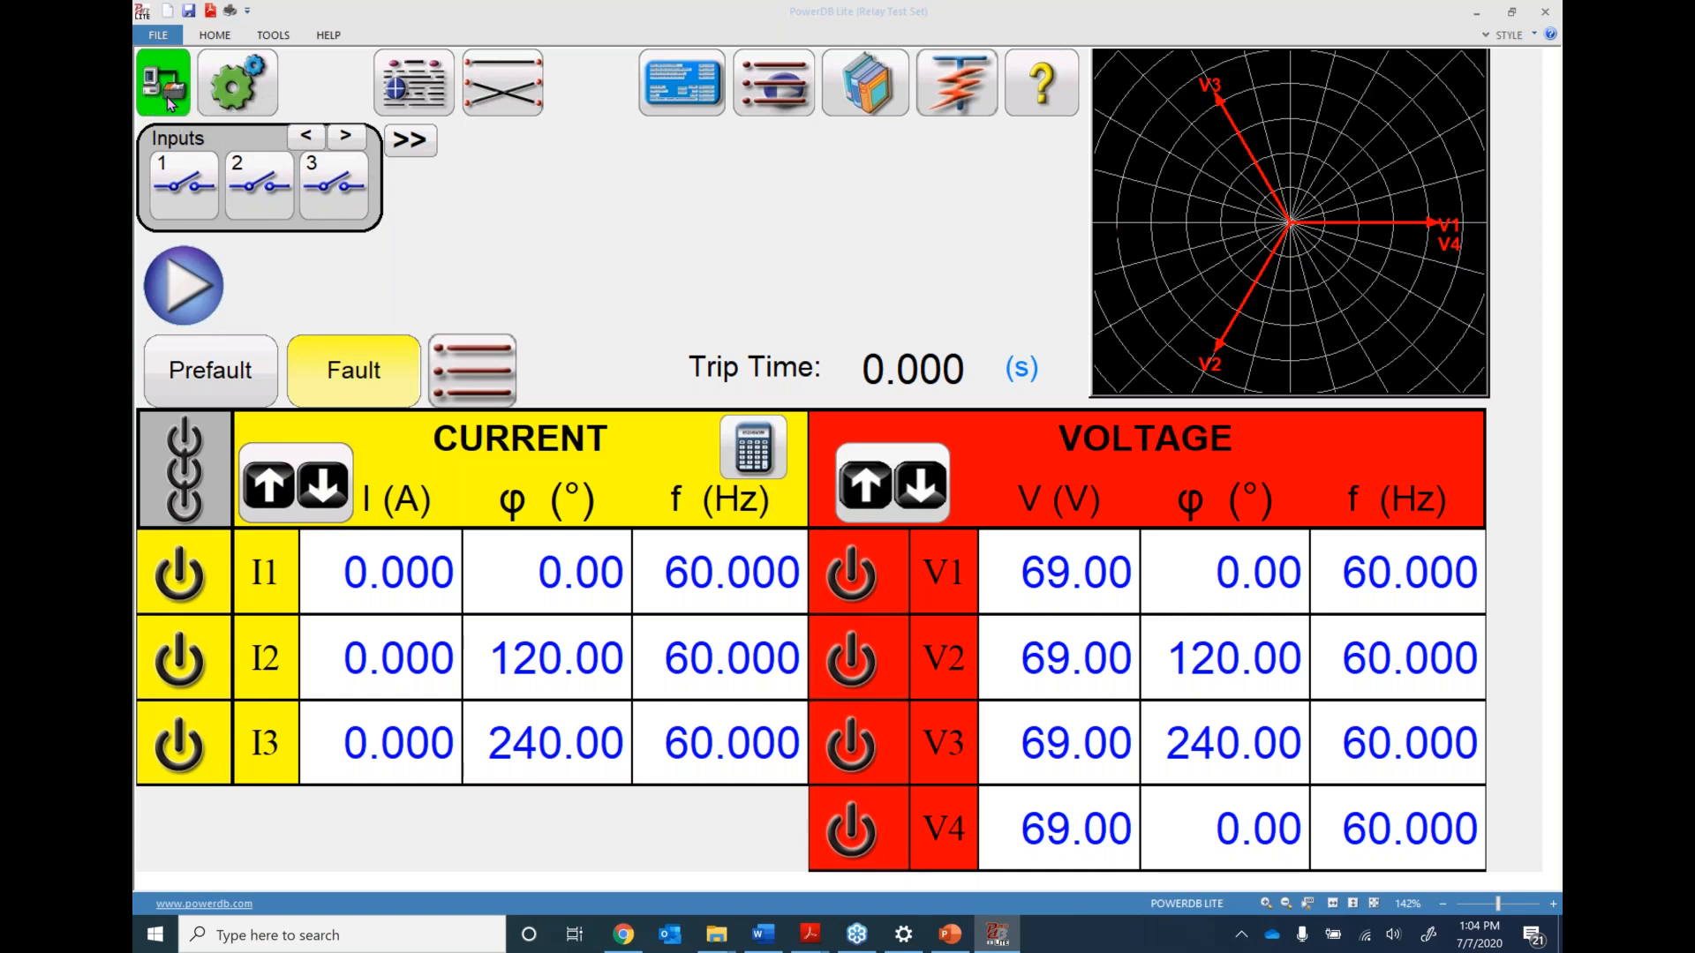
Try the two-current, one-current and six-current operation modes in the hardware configuration, and restore 4 Voltages - 3 Currents @ 60A
{"action": "left_click", "coordinate": [236, 87]}
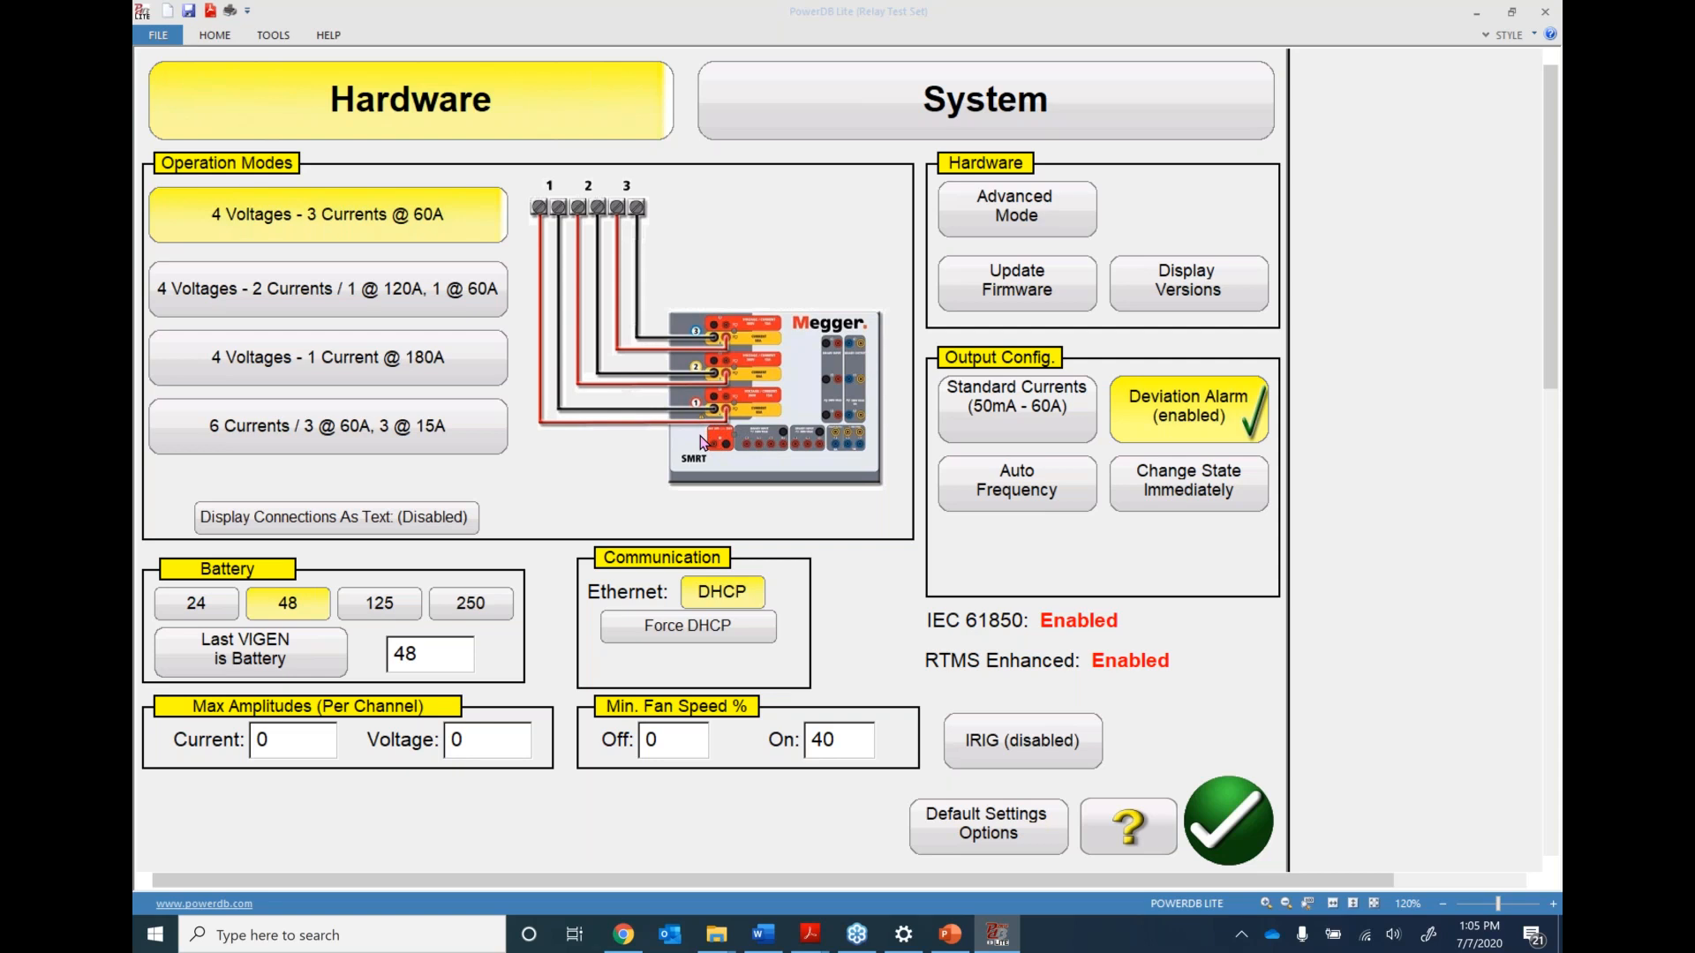
{"action": "left_click", "coordinate": [296, 290]}
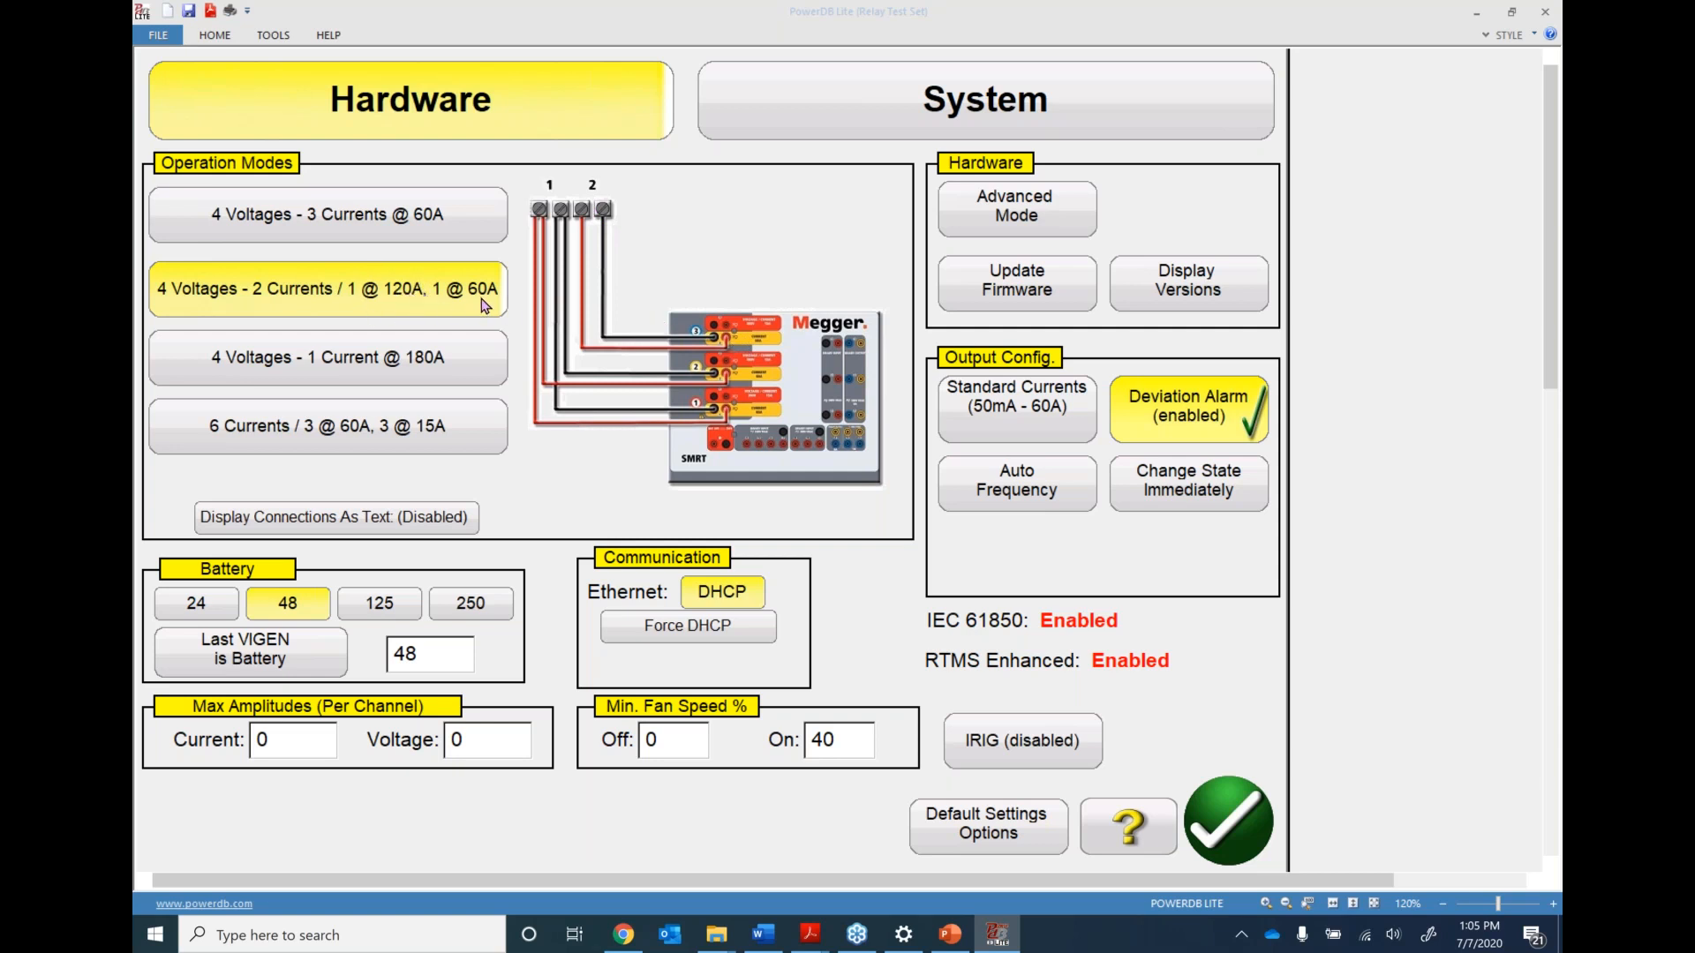
{"action": "left_click", "coordinate": [321, 367]}
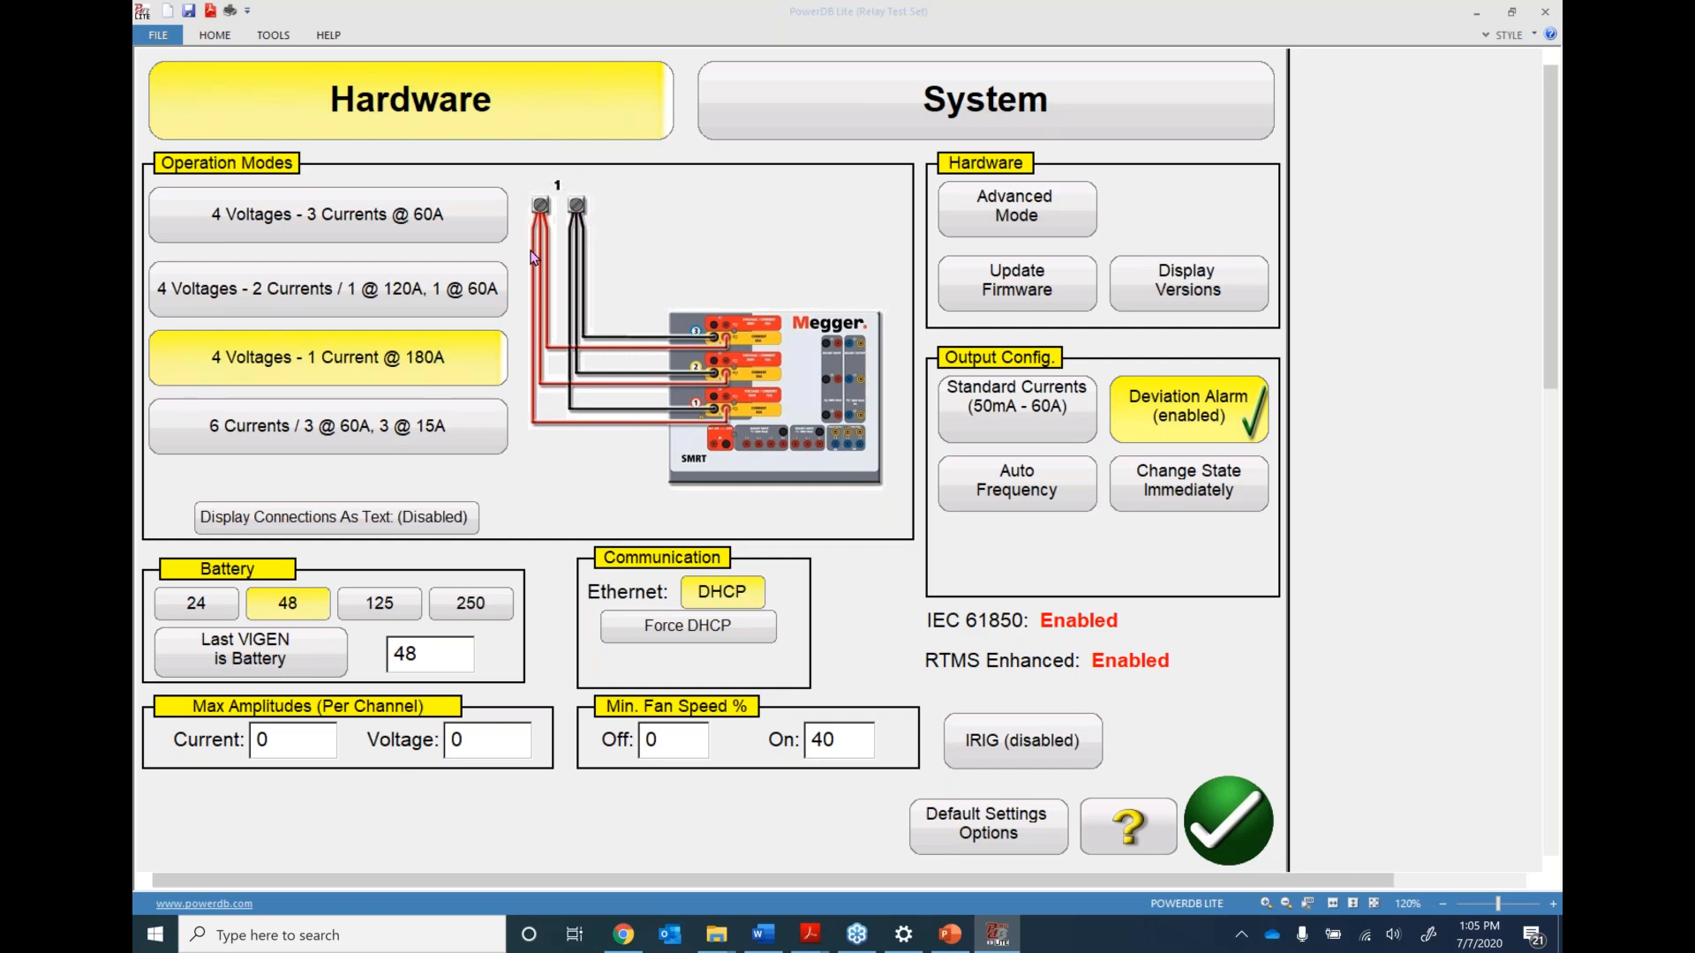
{"action": "left_click", "coordinate": [311, 433]}
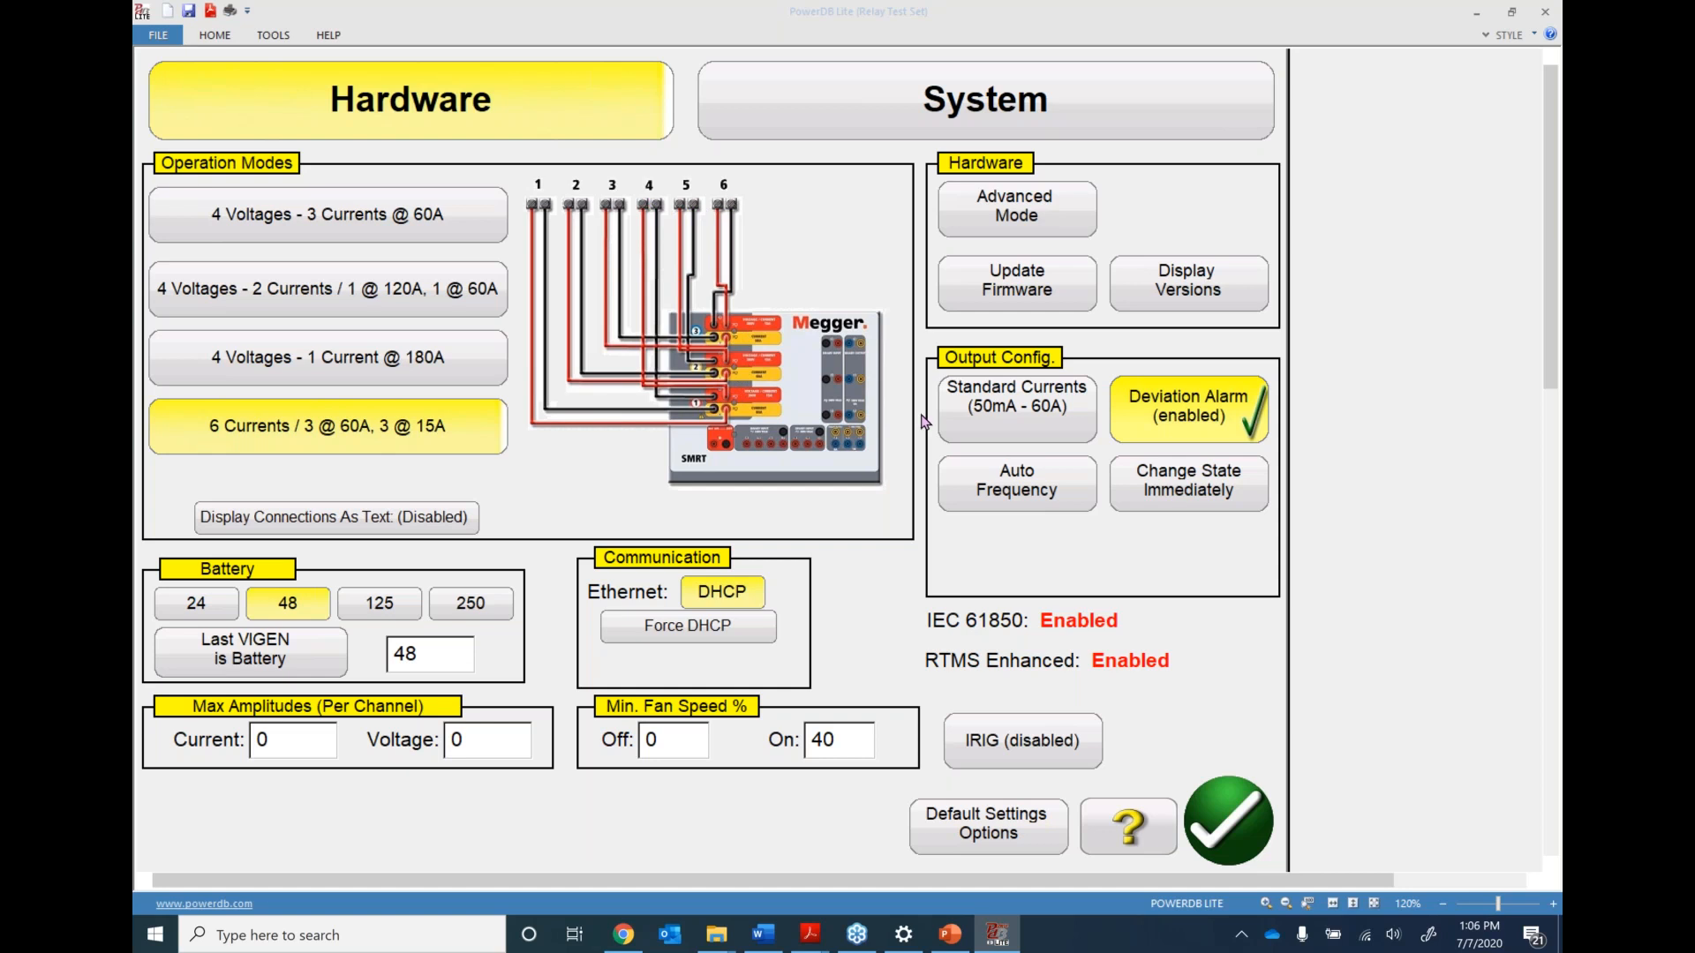
{"action": "left_click", "coordinate": [1232, 812]}
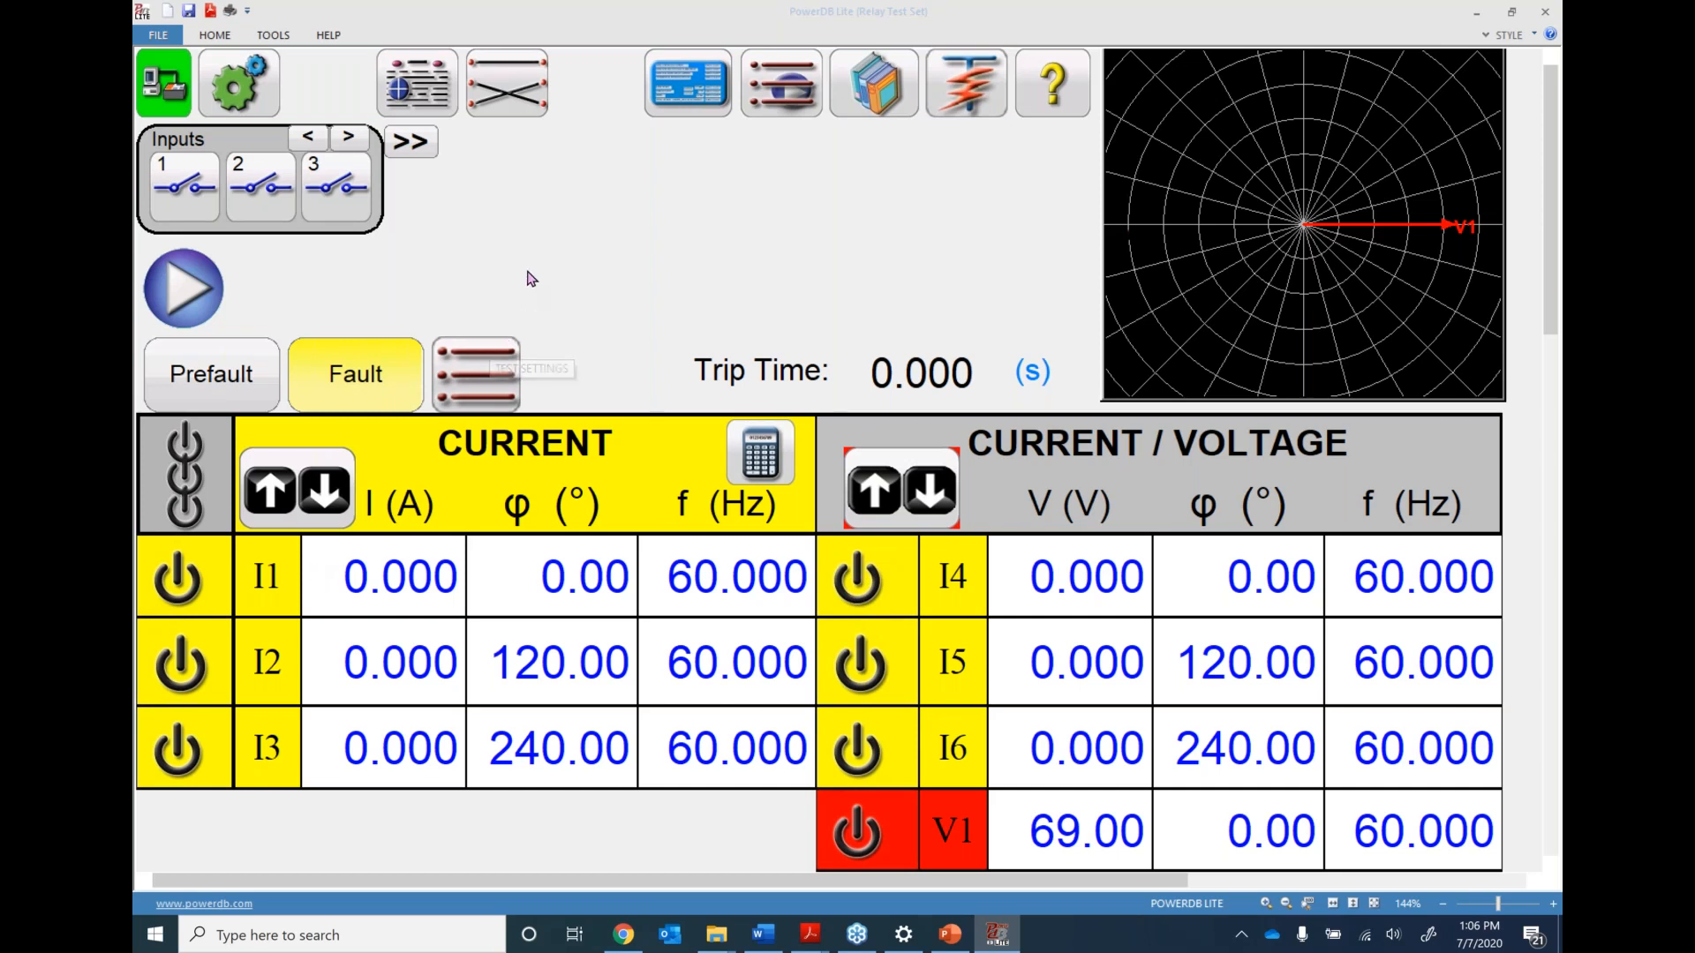
{"action": "left_click", "coordinate": [254, 88]}
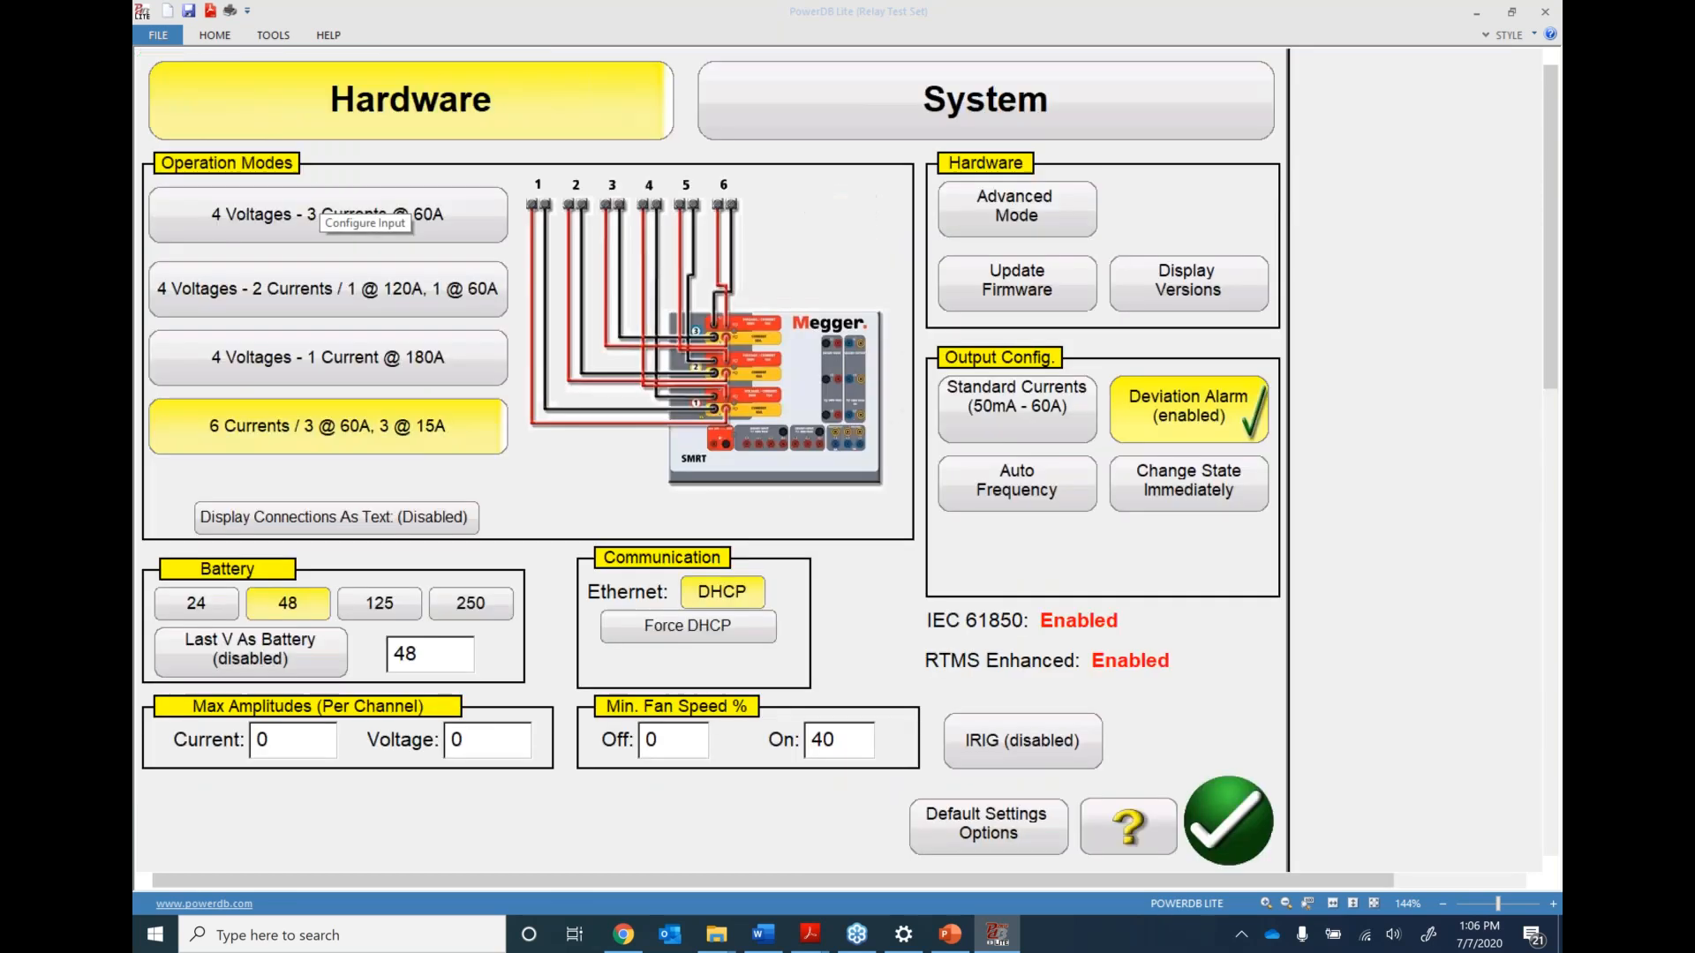
{"action": "left_click", "coordinate": [301, 225]}
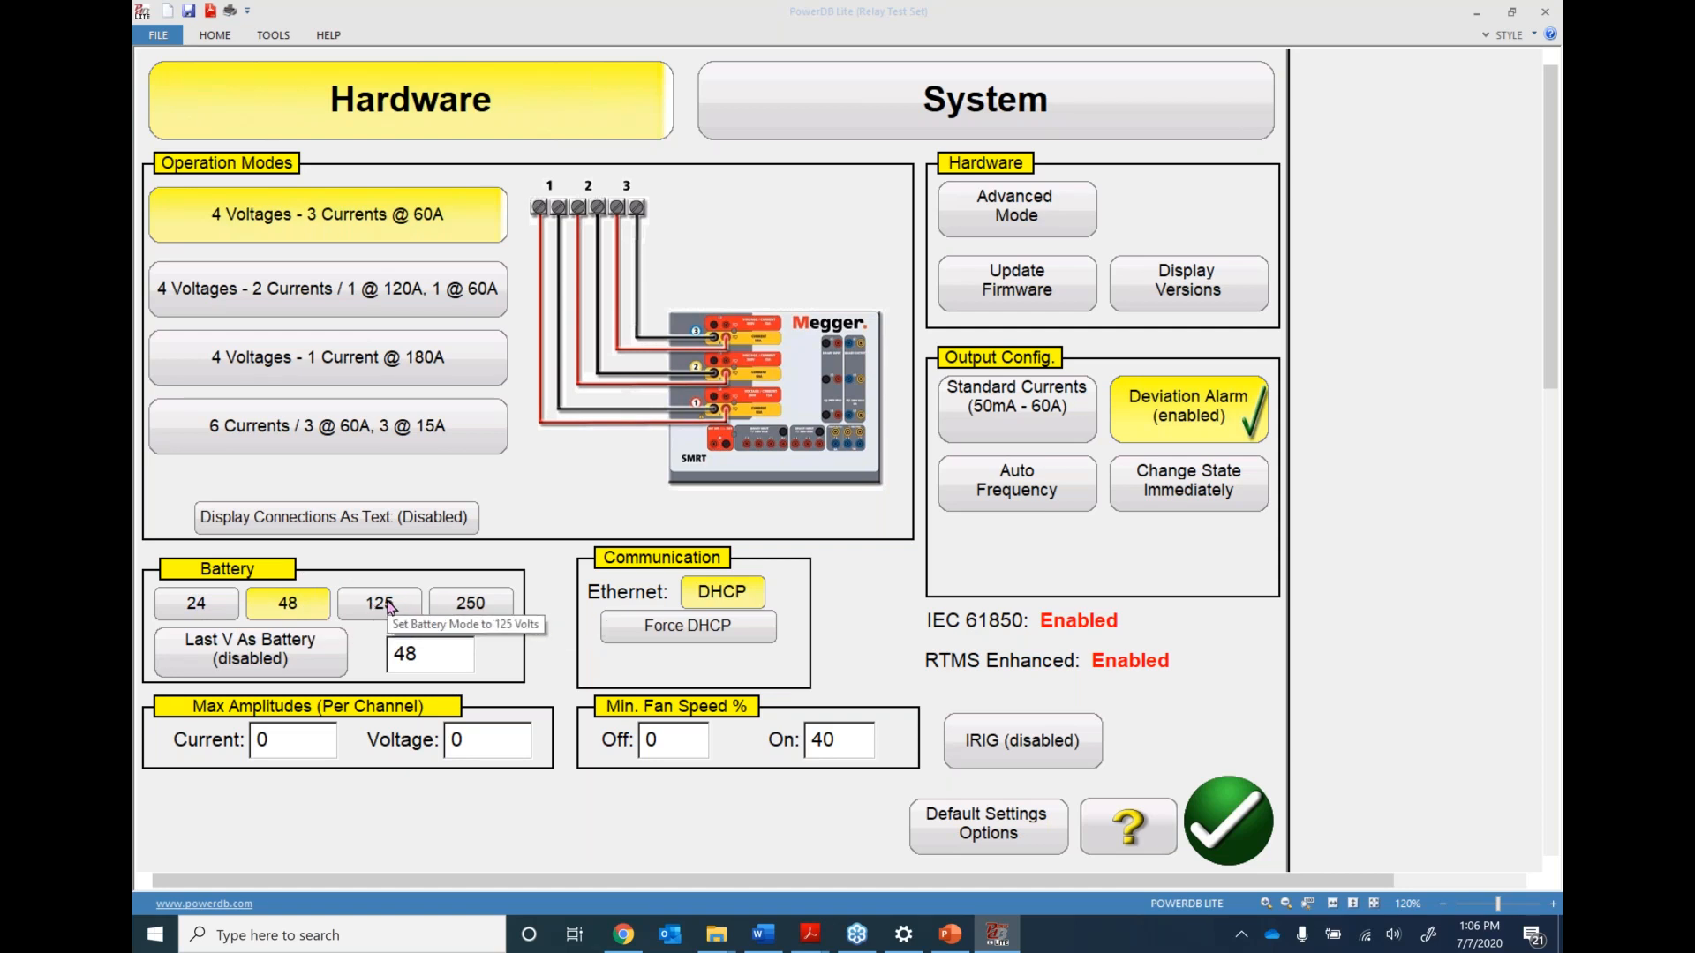
Enable Last V As Battery in the hardware configuration, keep the battery voltage at 48, and apply the settings
{"action": "left_click", "coordinate": [249, 652]}
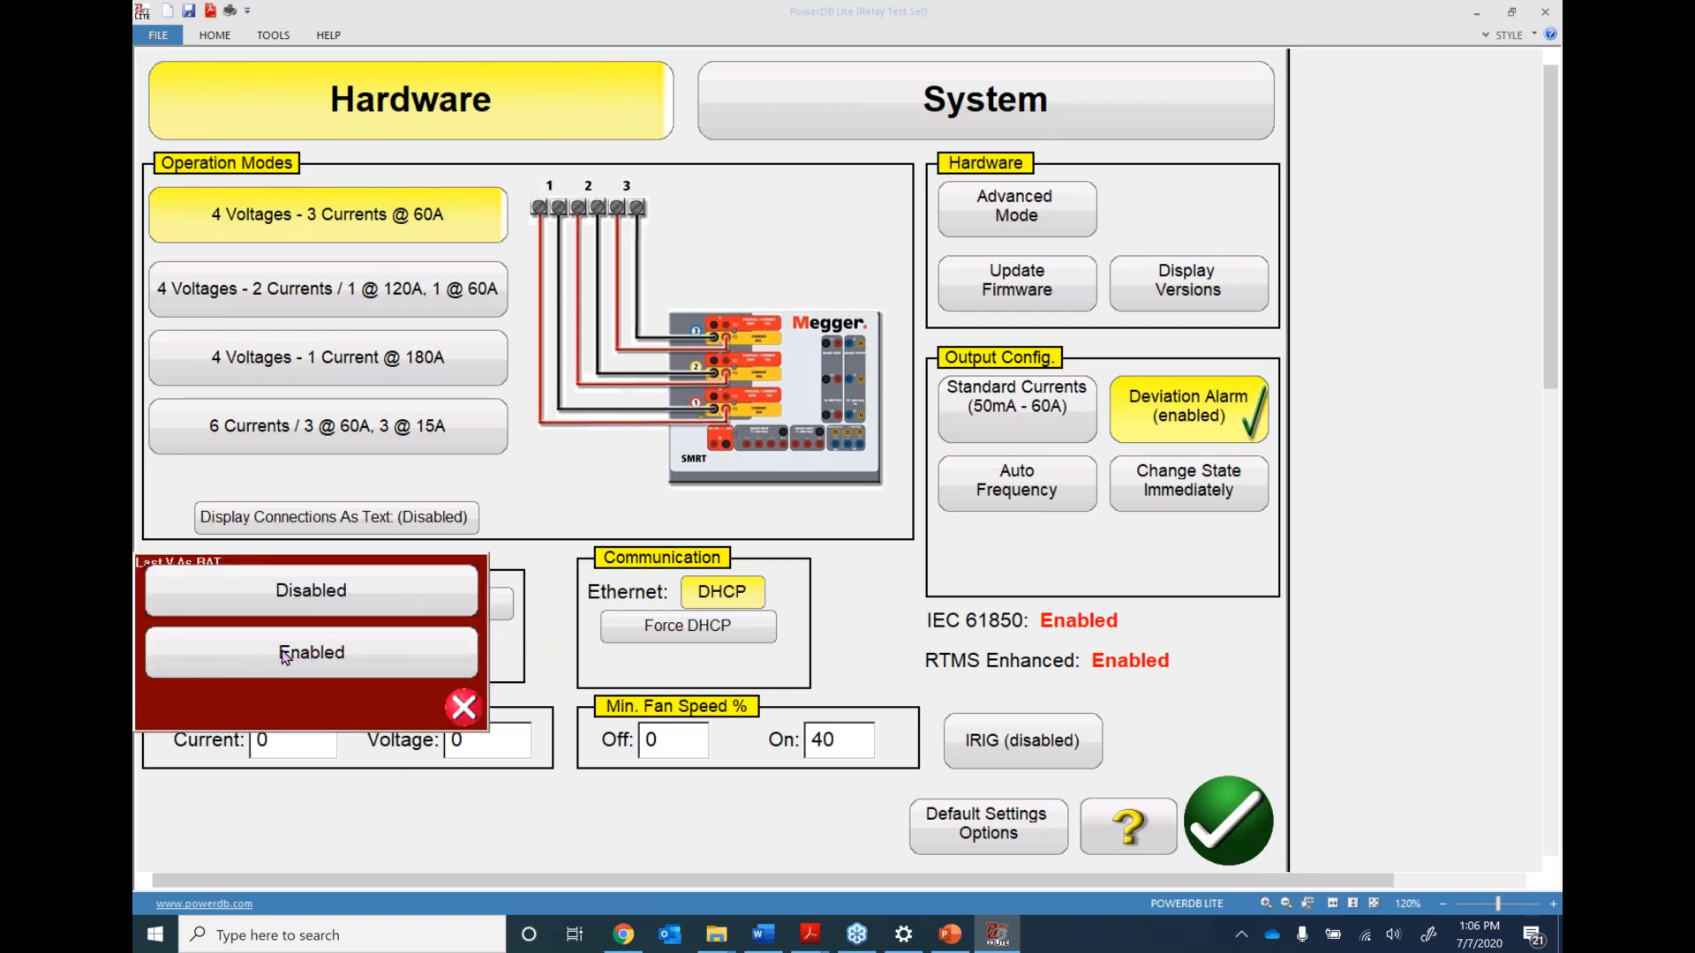
{"action": "left_click", "coordinate": [311, 655]}
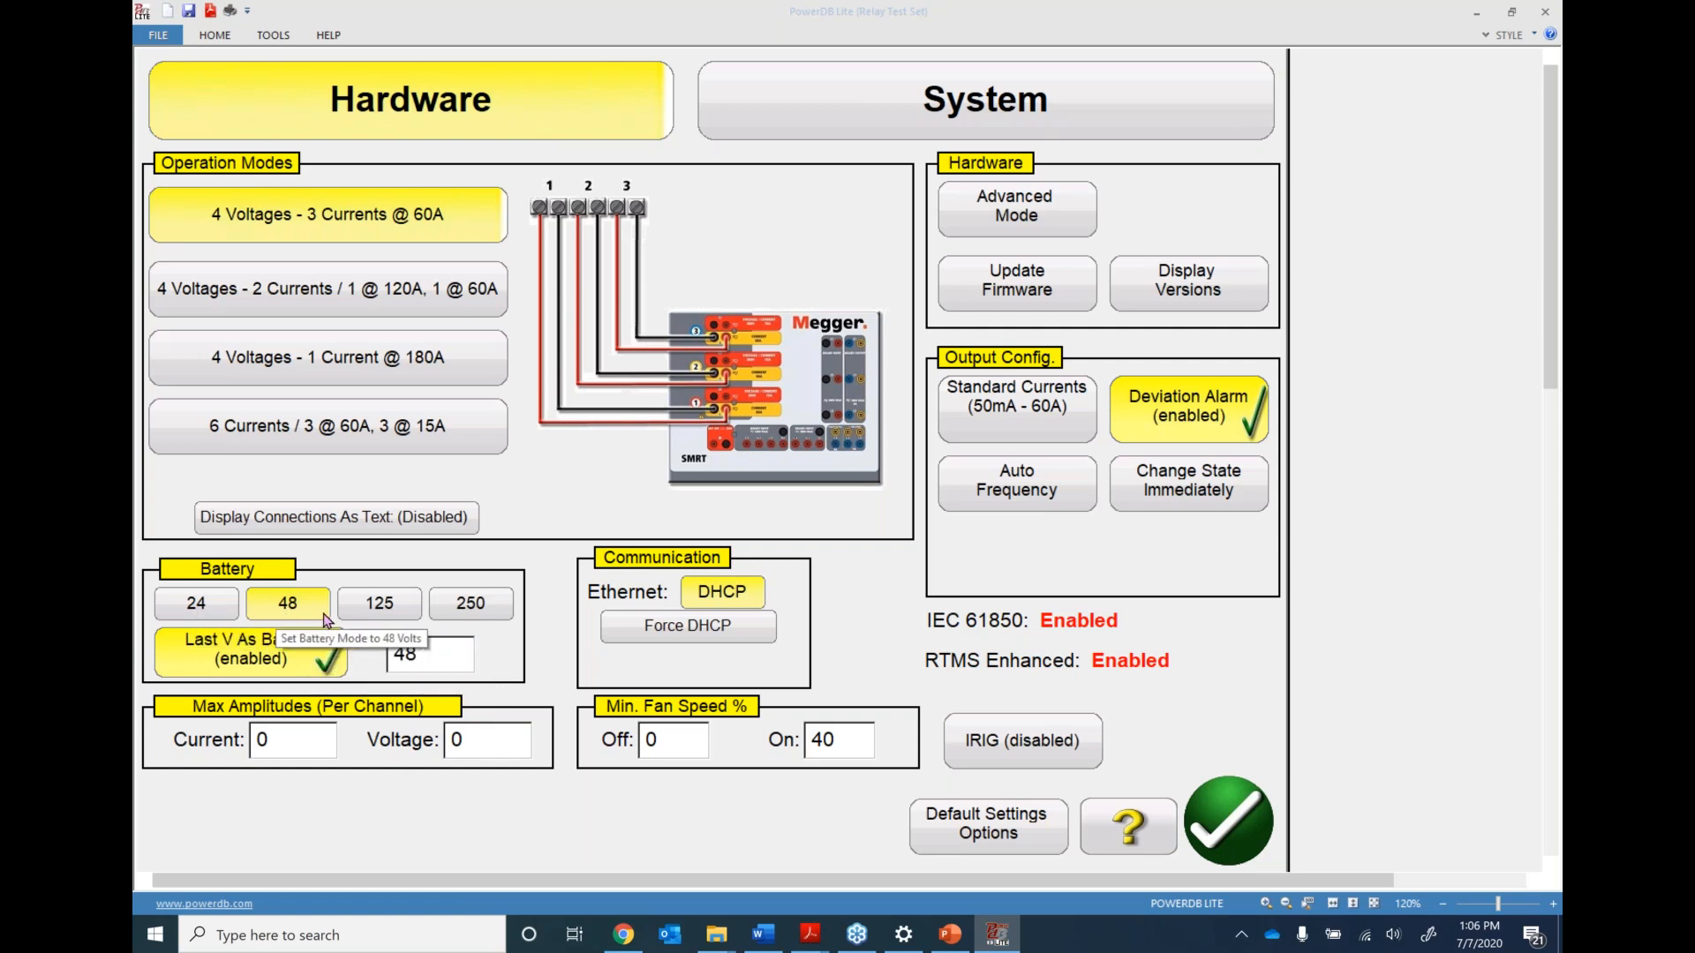
{"action": "left_click", "coordinate": [415, 655]}
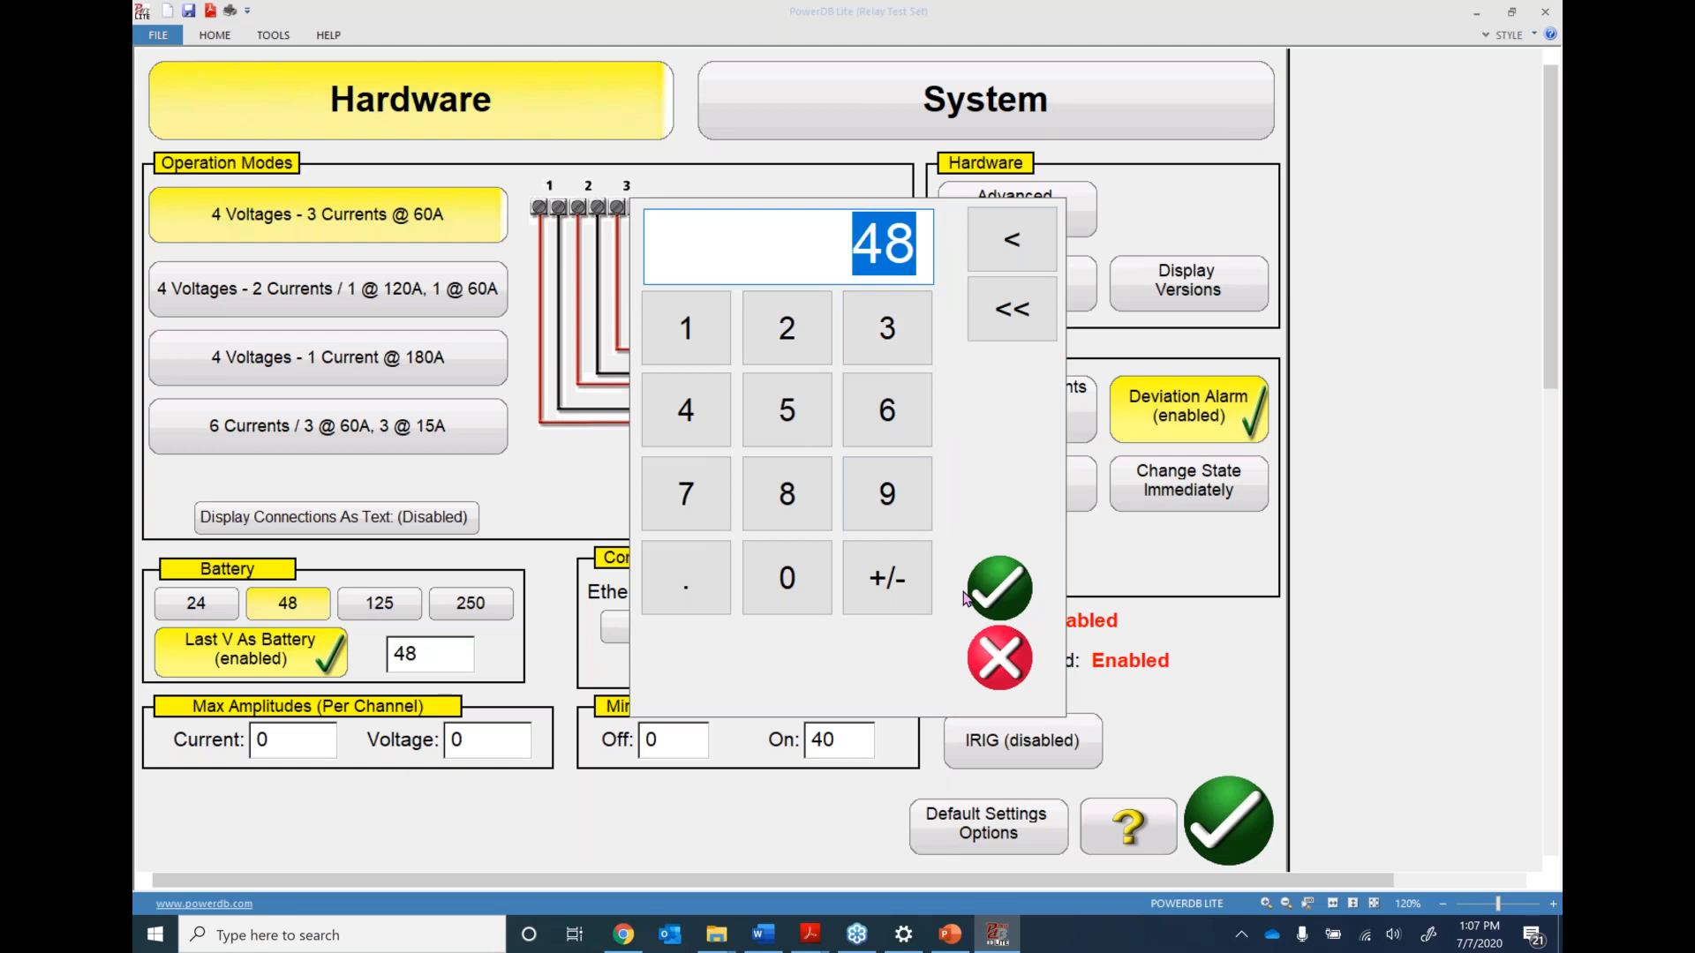
{"action": "left_click", "coordinate": [989, 664]}
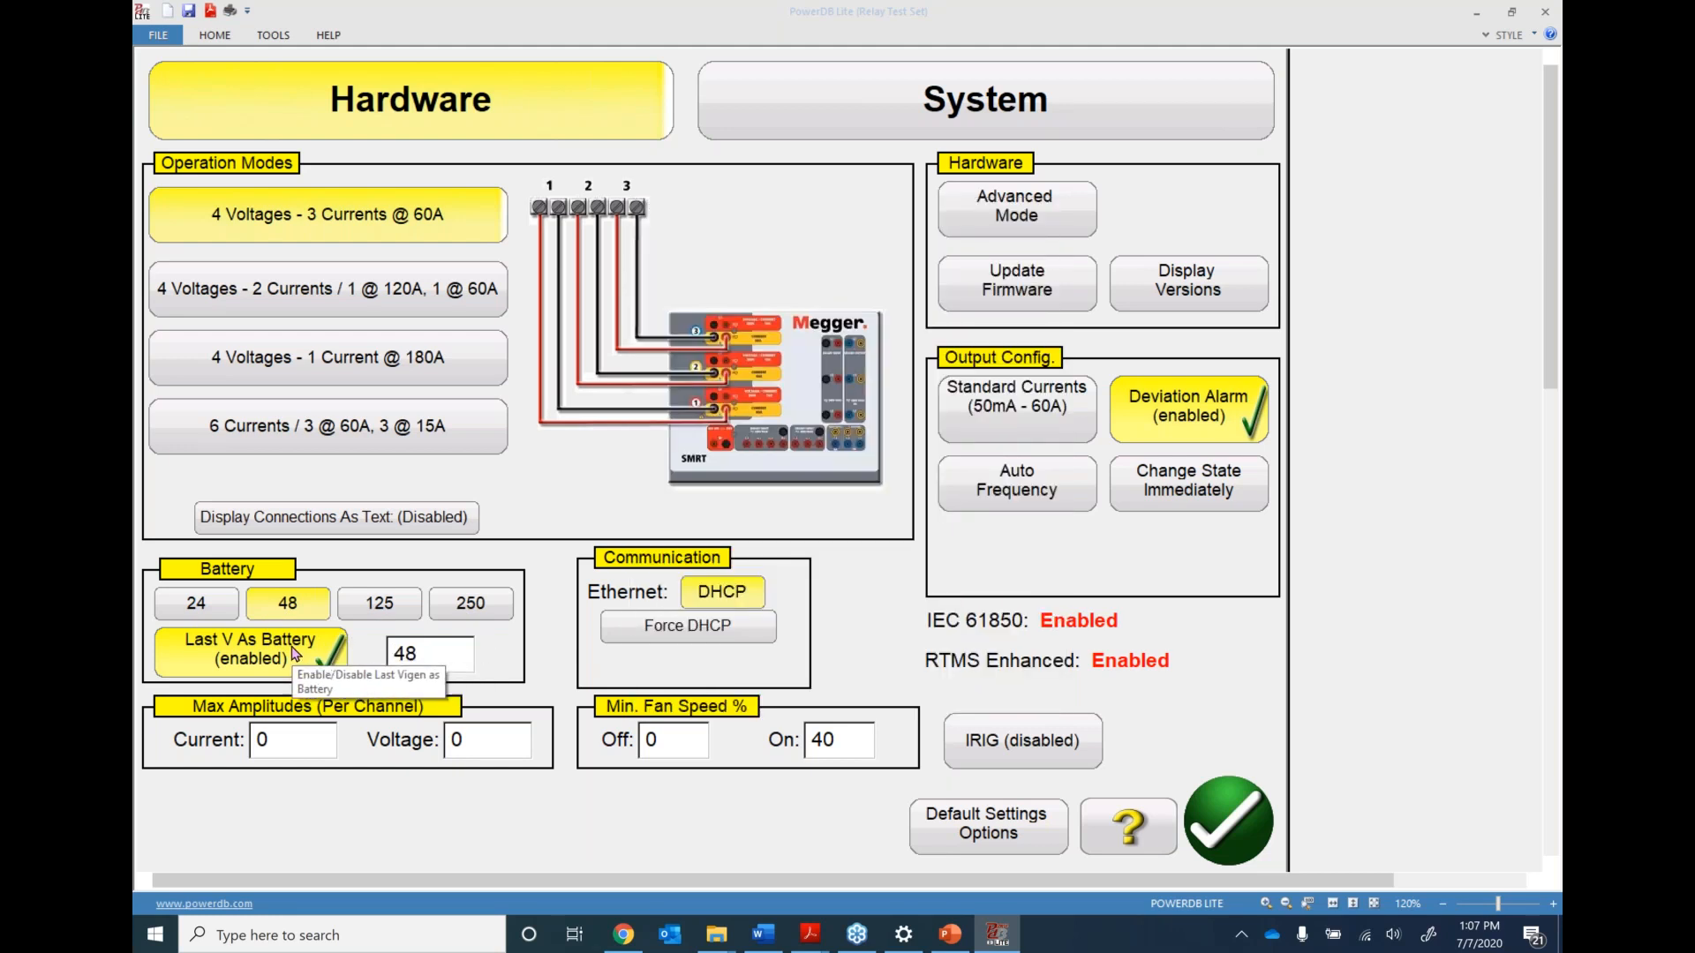
{"action": "left_click", "coordinate": [1220, 816]}
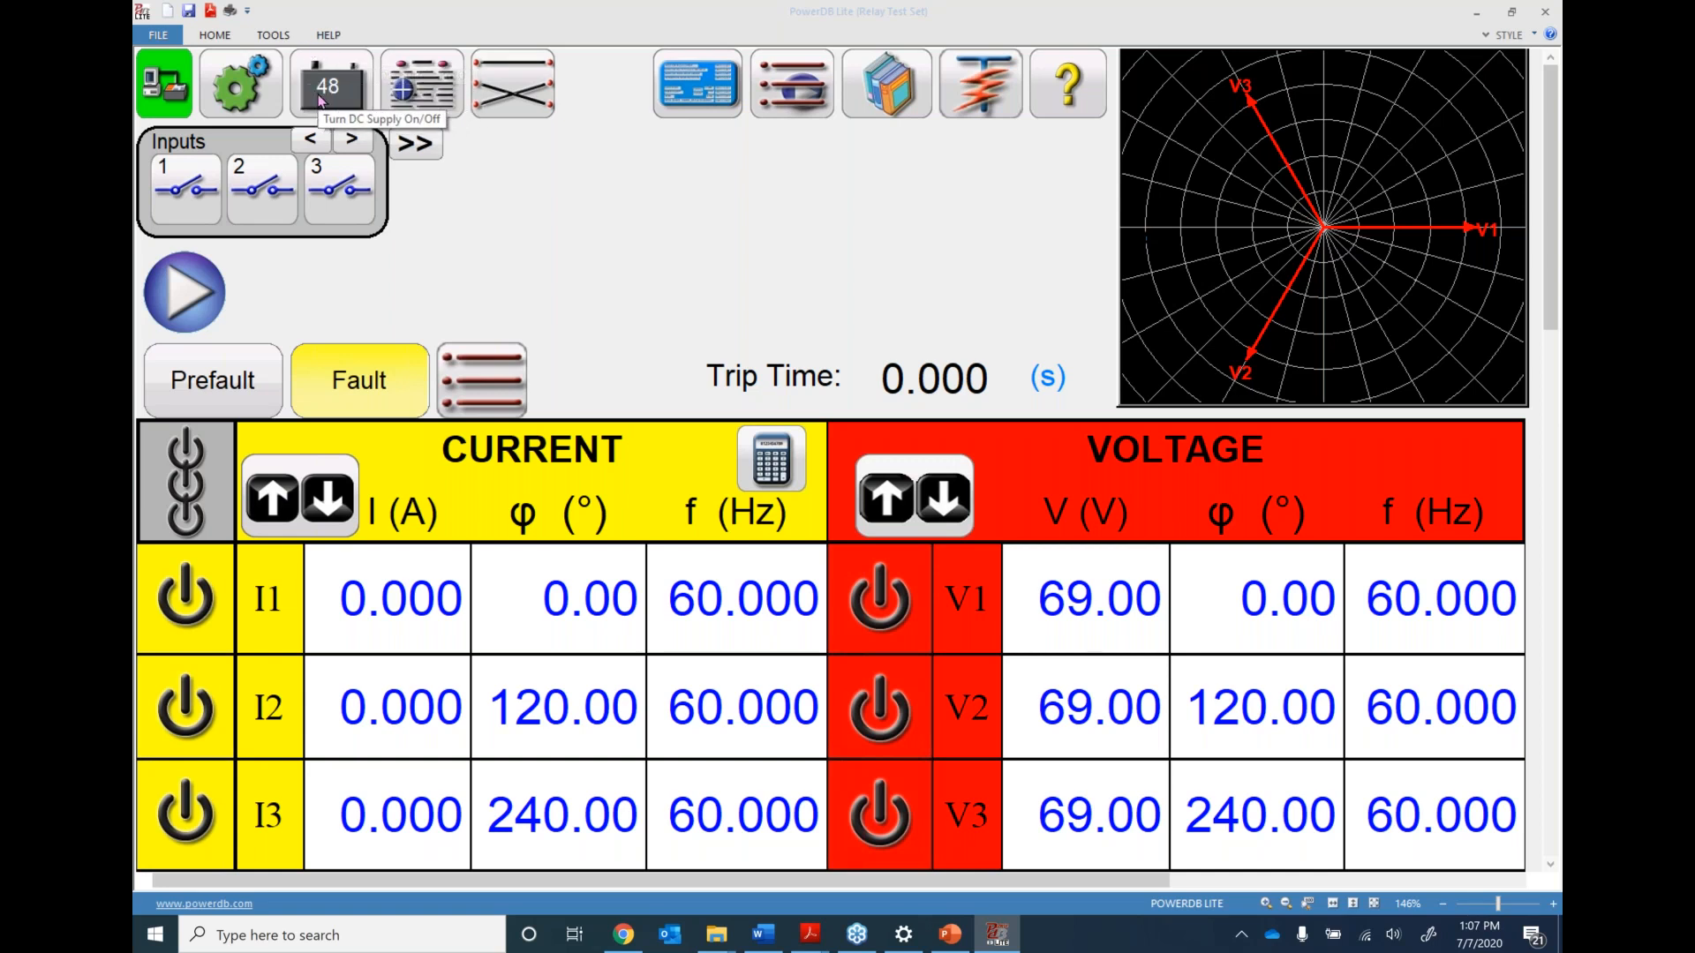
Reopen the hardware configuration and disable Last V As Battery
{"action": "left_click", "coordinate": [234, 86]}
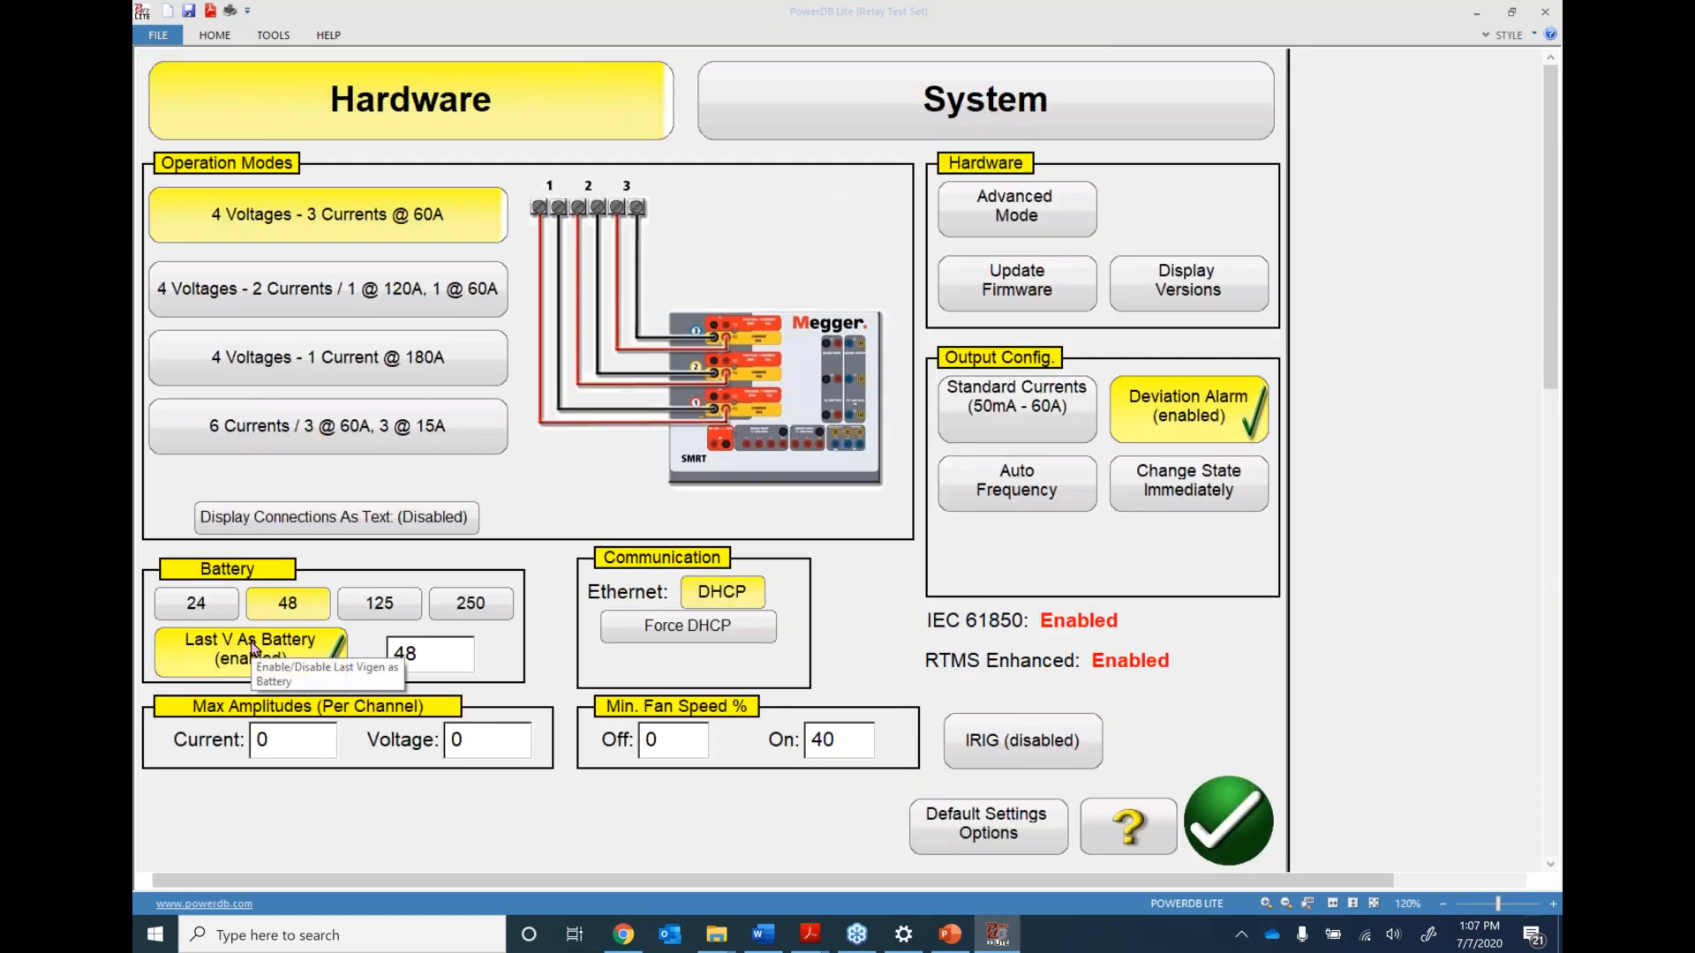
{"action": "left_click", "coordinate": [252, 647]}
{"action": "left_click", "coordinate": [282, 585]}
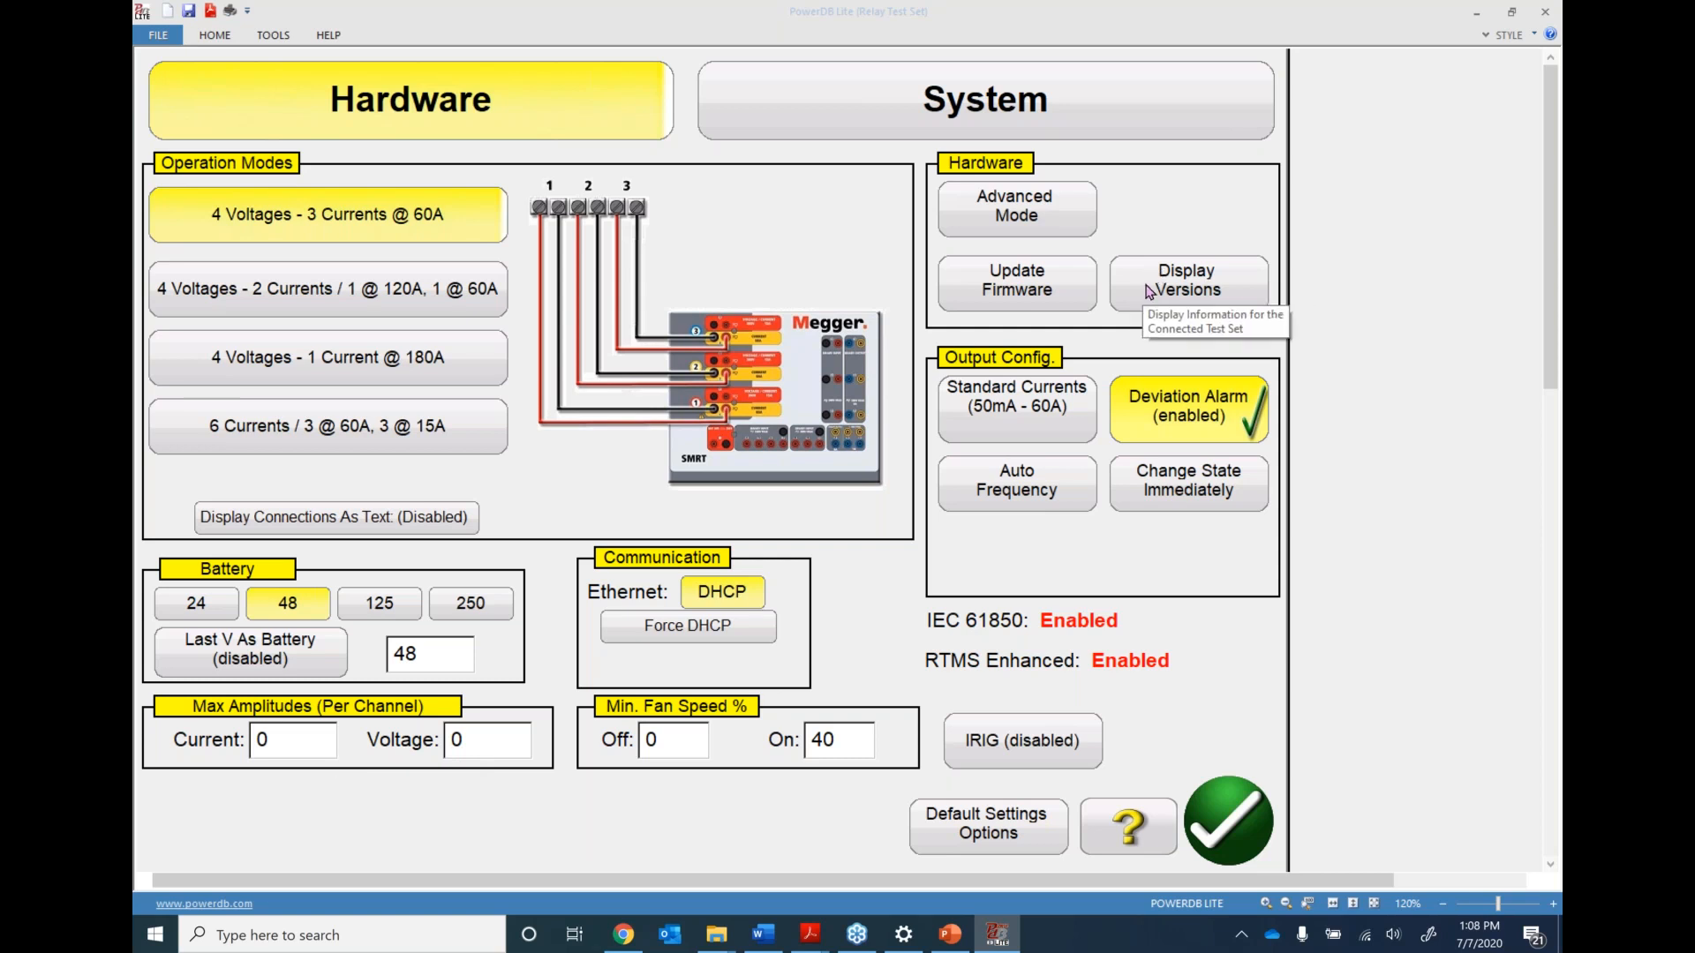
Try High Burden Current Mode (50mA - 6A) and IRIG, restoring Standard Currents (50mA - 60A) and disabling IRIG again
{"action": "left_click", "coordinate": [1003, 416]}
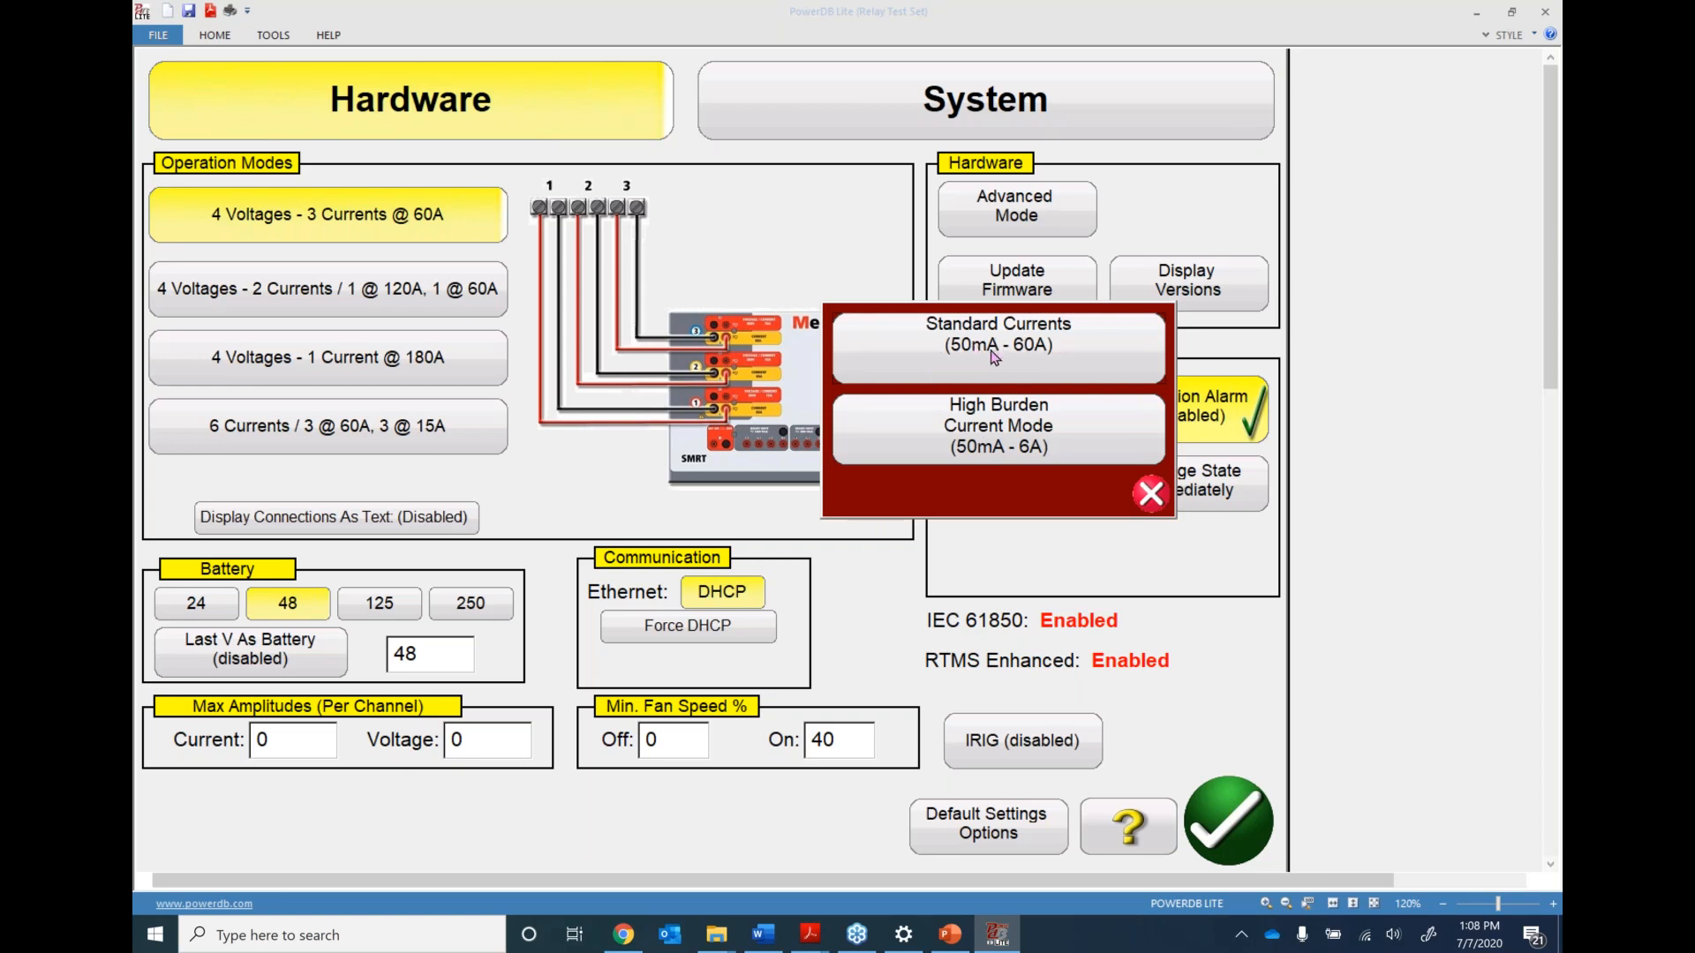
{"action": "left_click", "coordinate": [995, 435]}
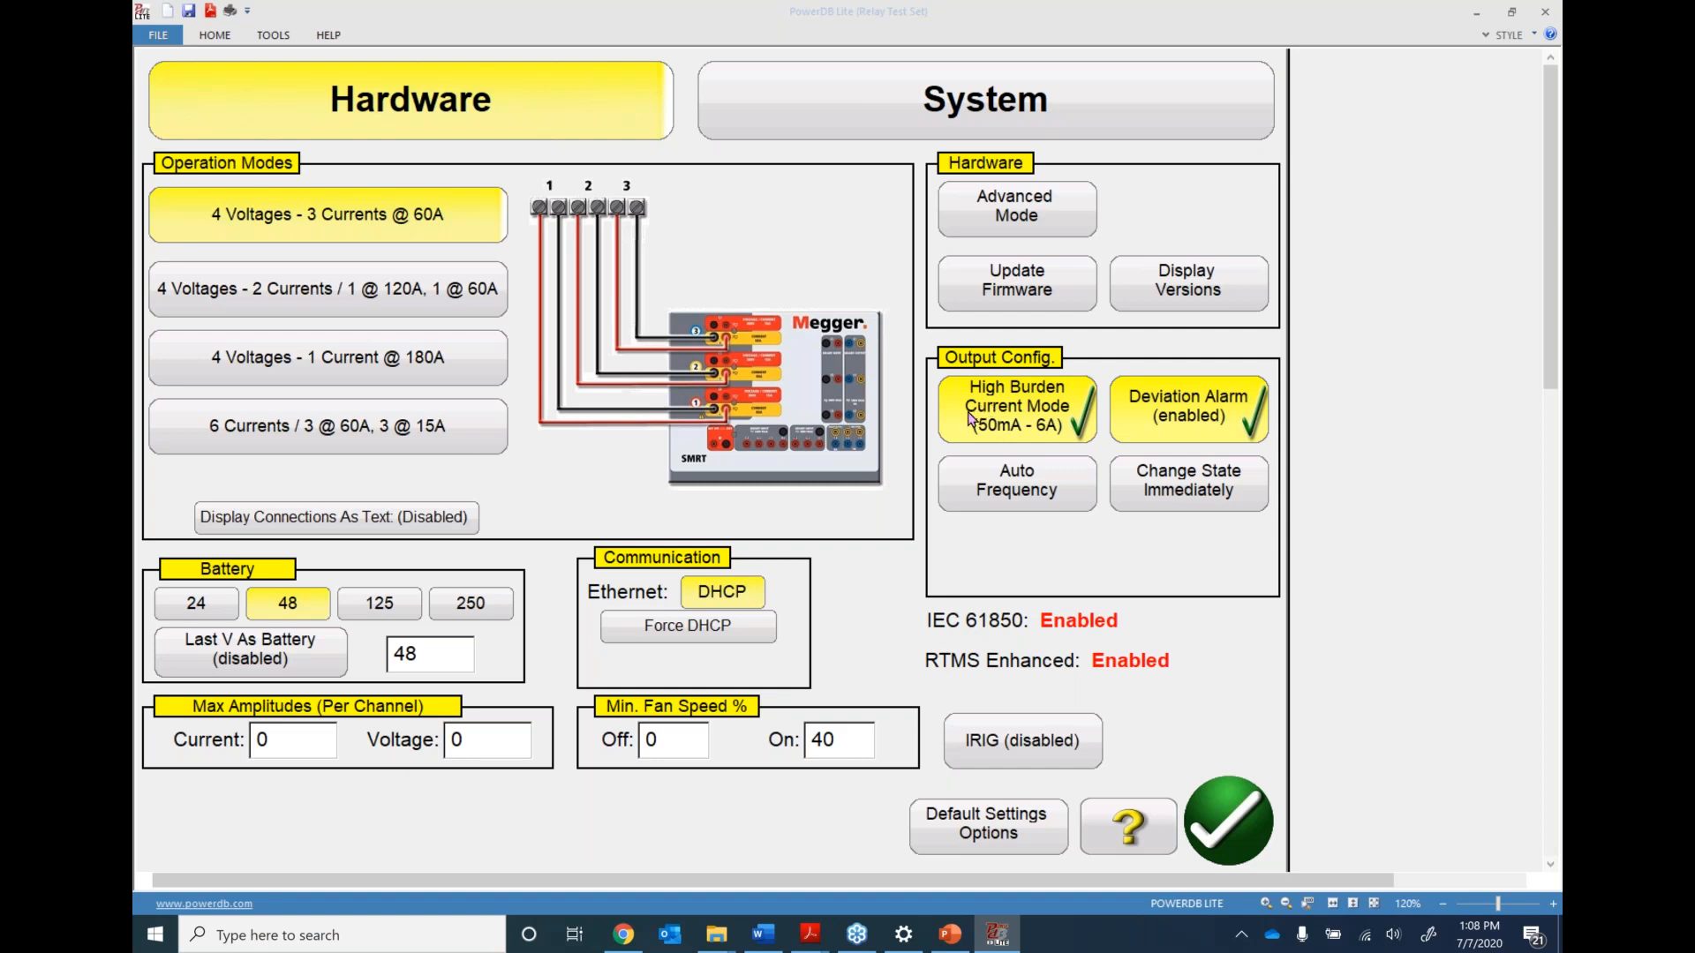
{"action": "left_click", "coordinate": [1026, 421]}
{"action": "left_click", "coordinate": [1028, 355]}
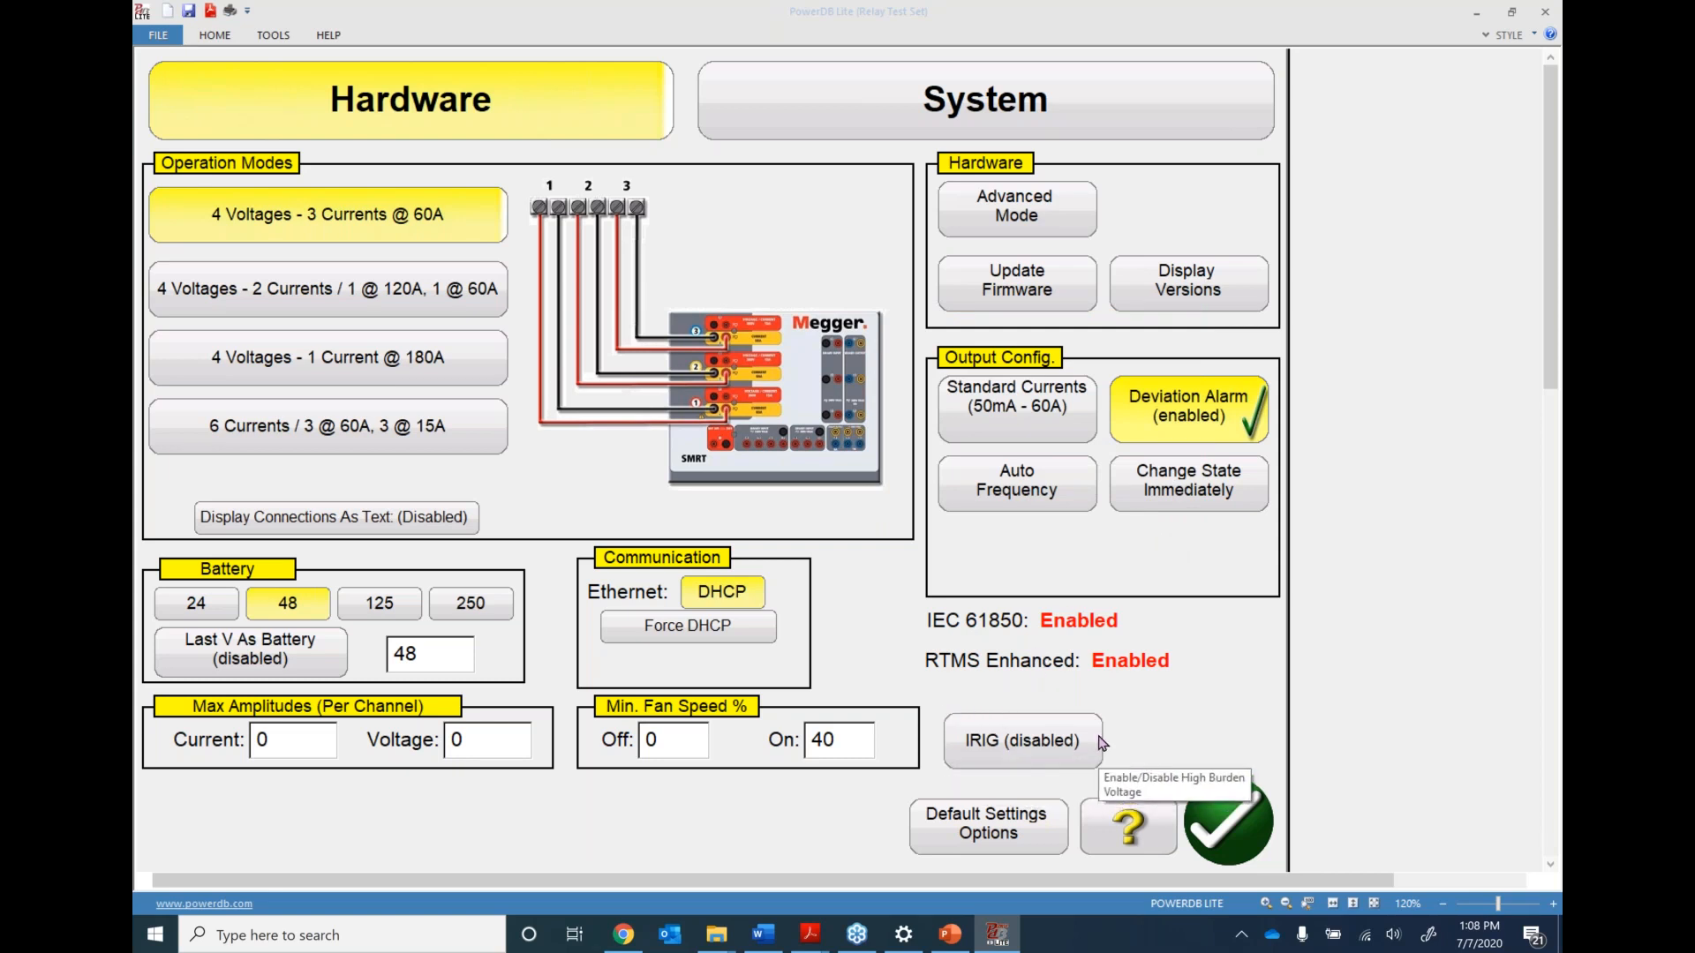
{"action": "left_click", "coordinate": [1004, 750]}
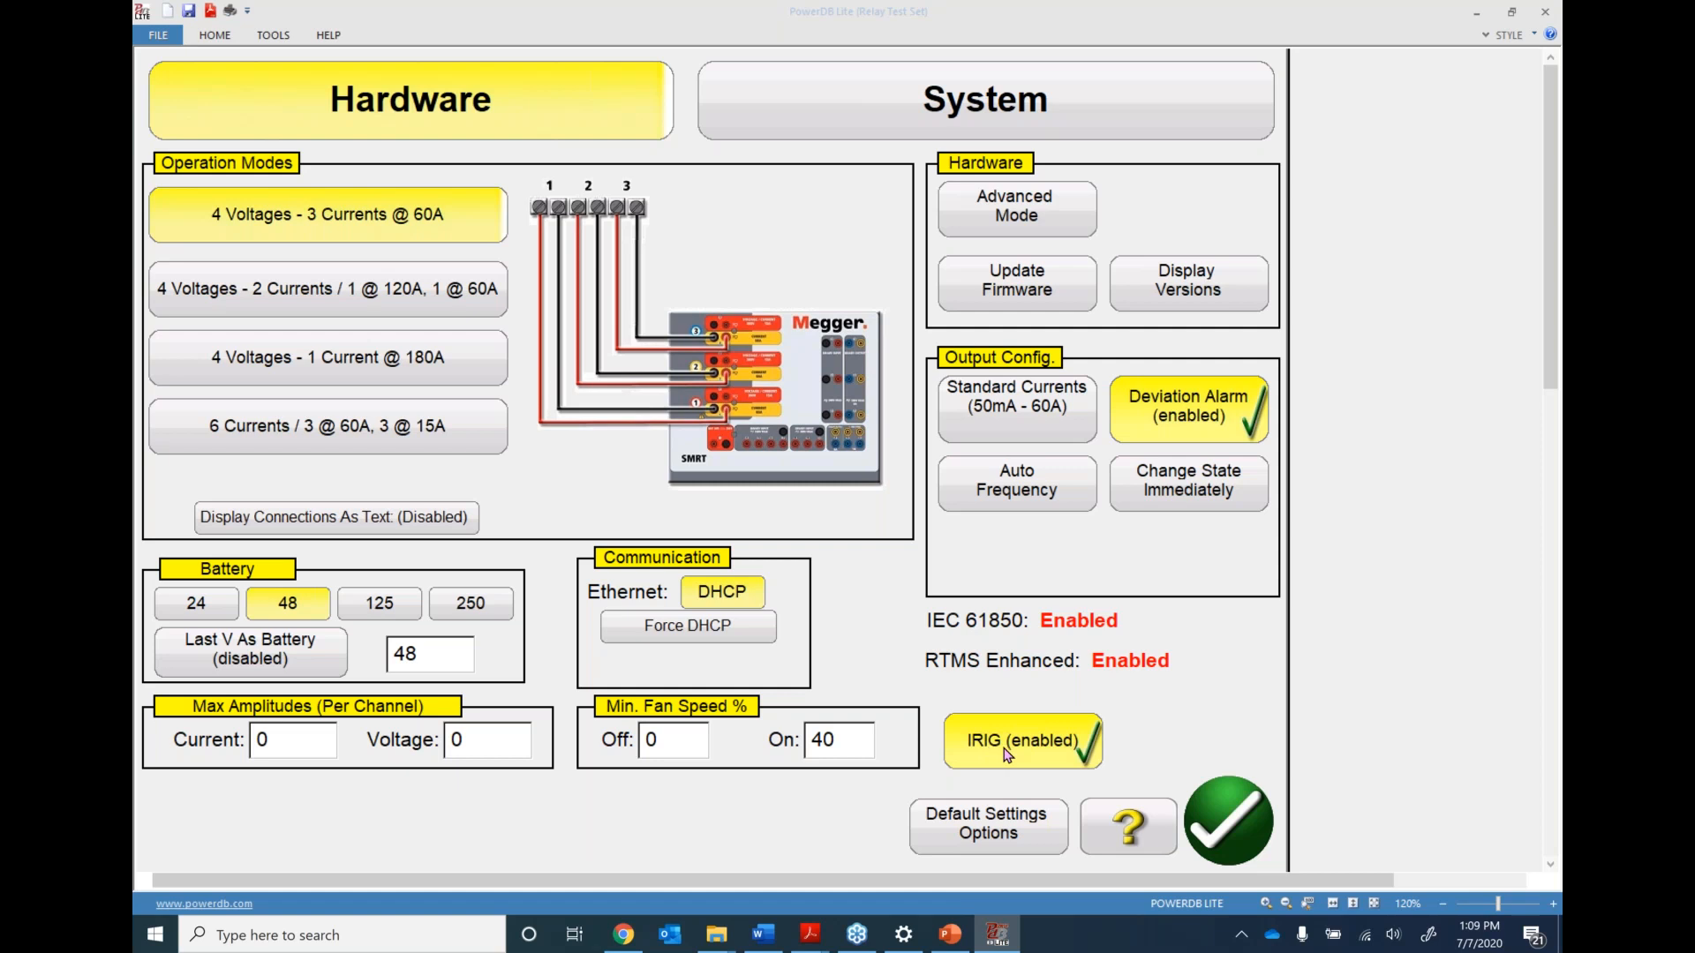
{"action": "left_click", "coordinate": [955, 742]}
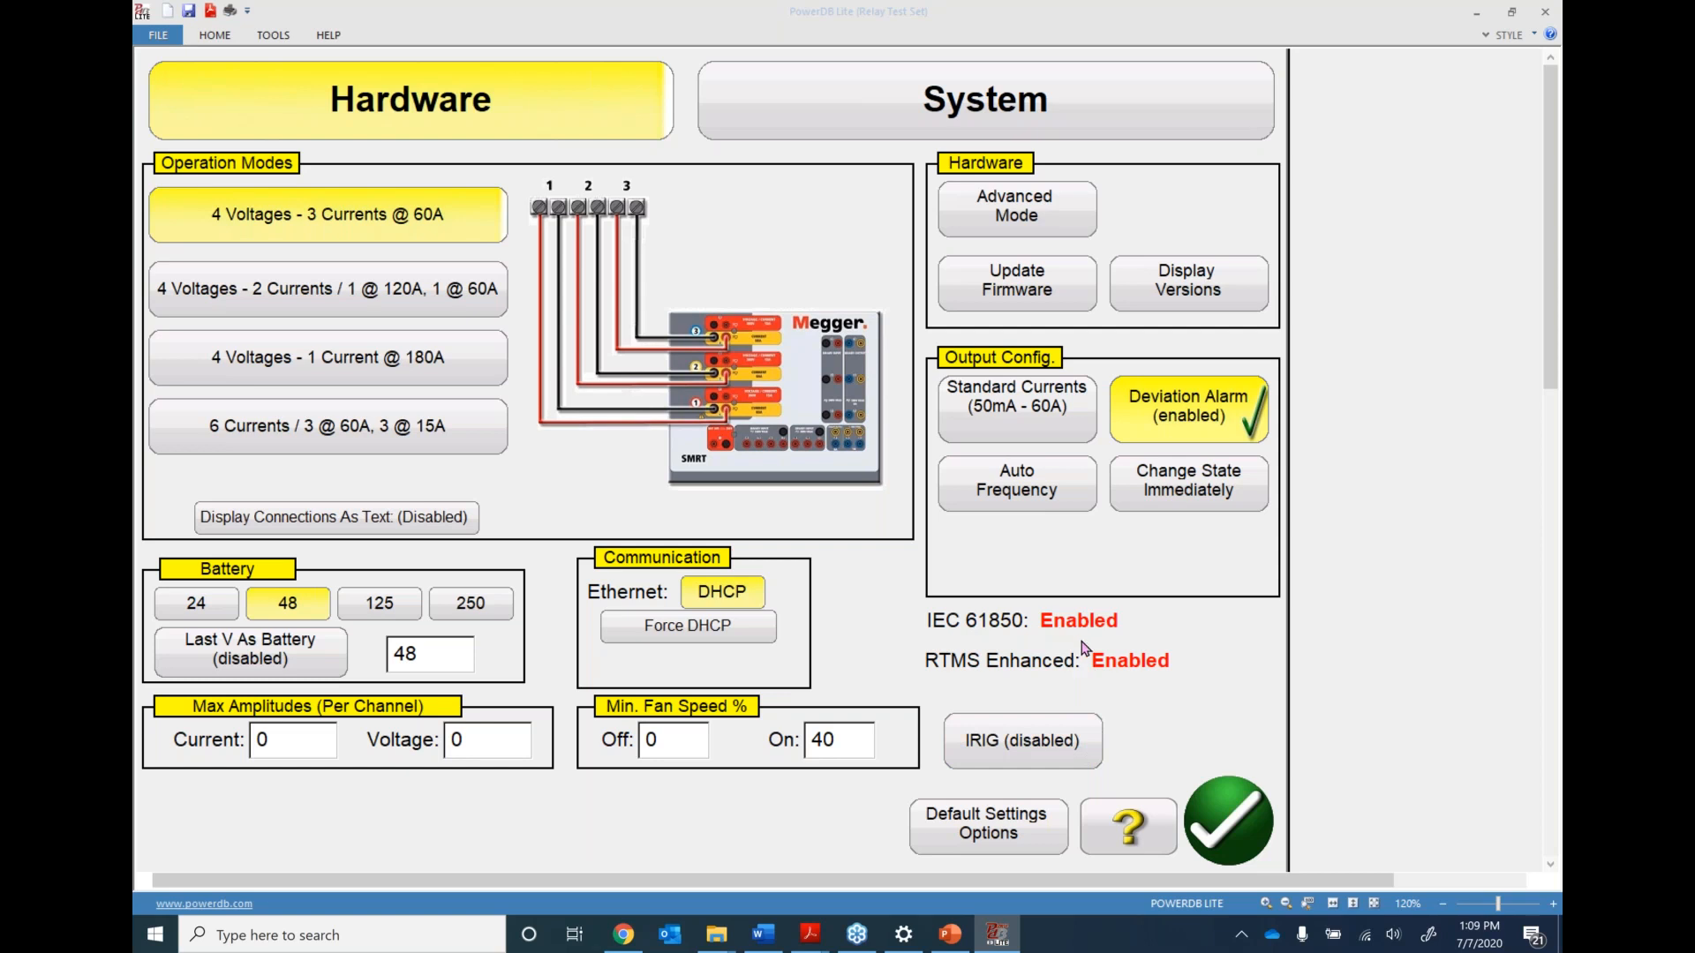
Review the connected test set's version information and the System settings, and return to the test screen
{"action": "left_click", "coordinate": [1183, 284]}
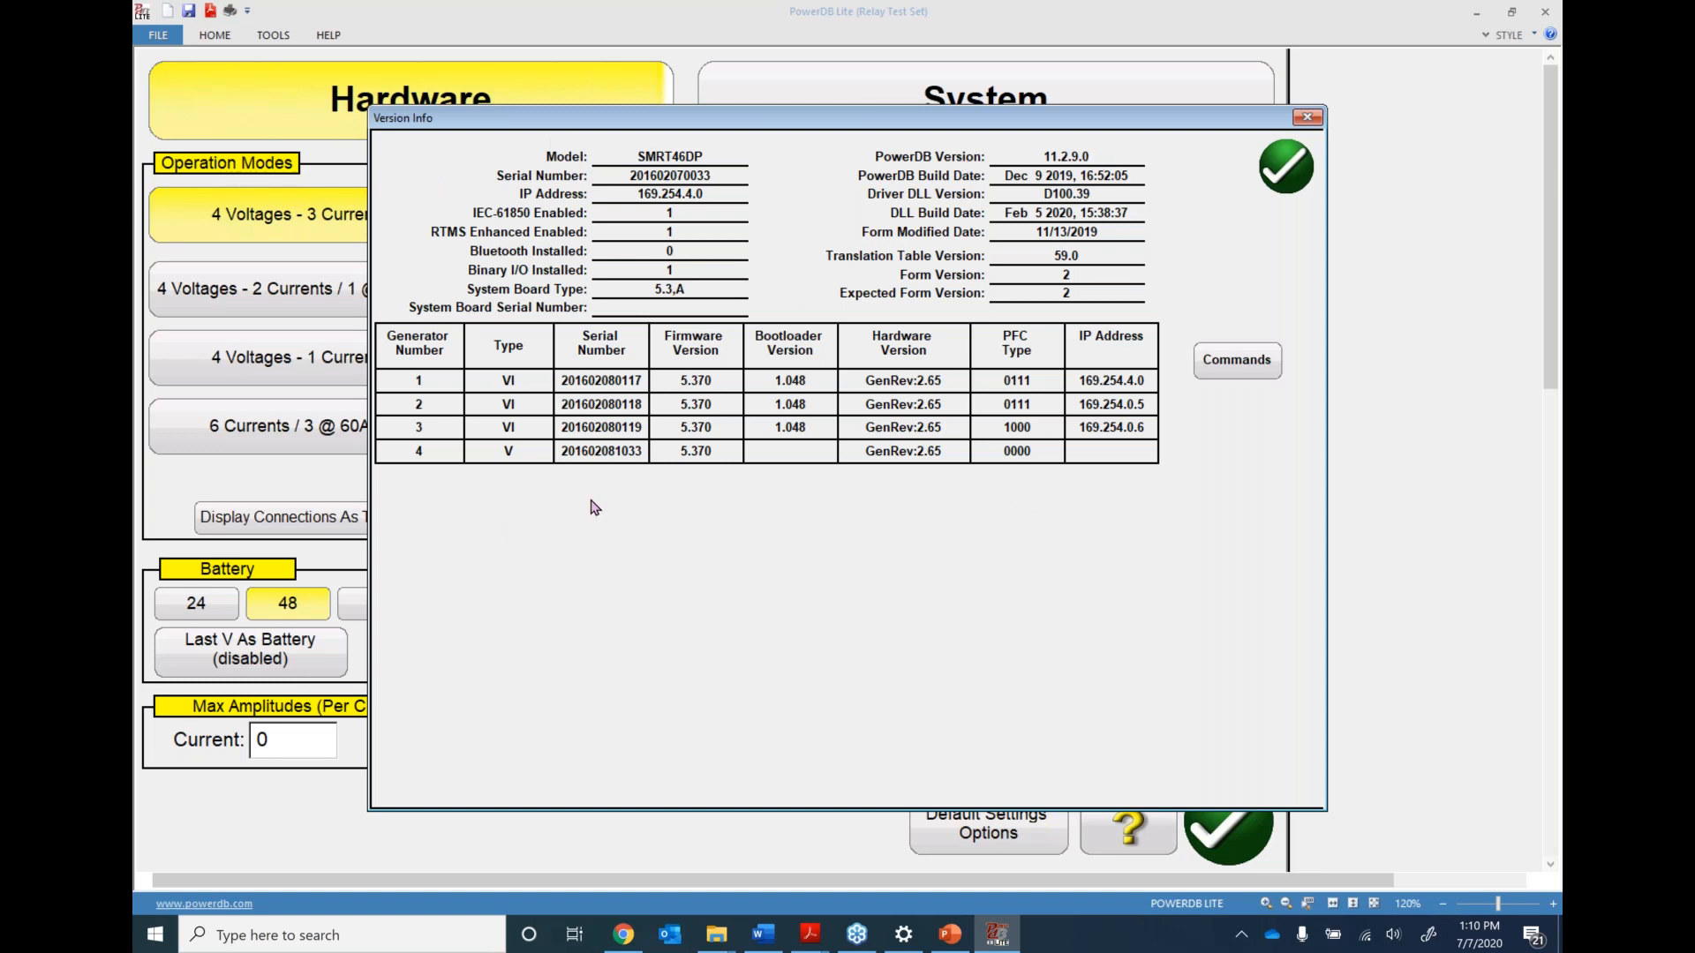
{"action": "left_click", "coordinate": [1279, 181]}
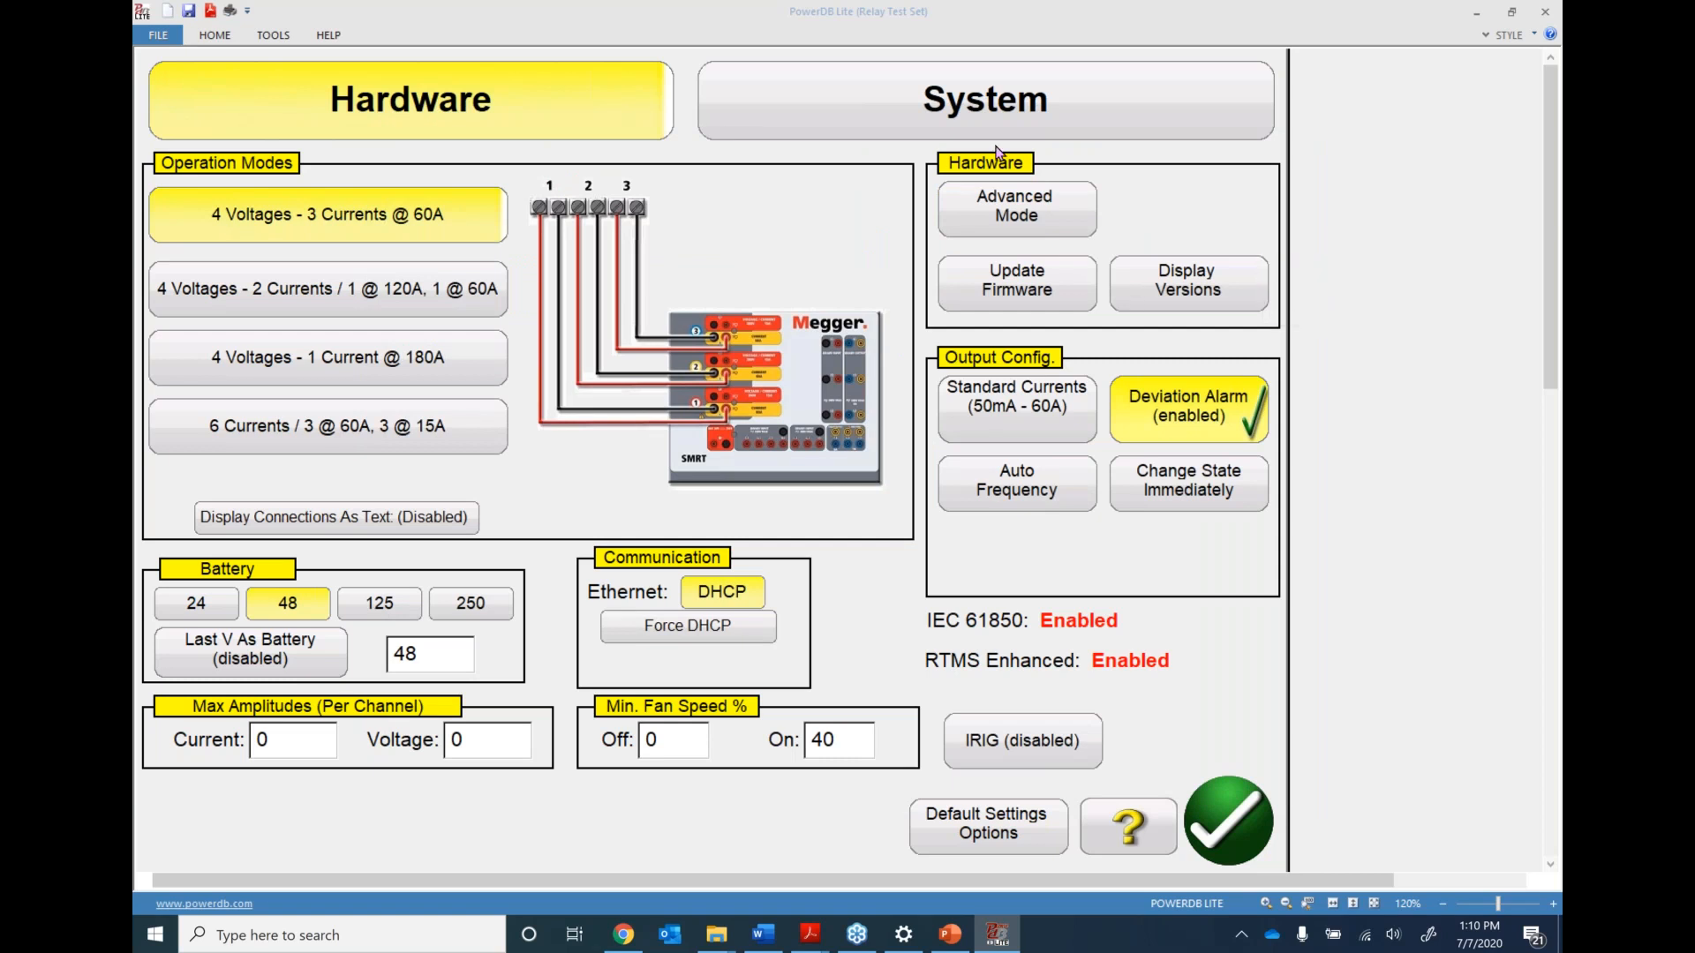
{"action": "left_click", "coordinate": [900, 114]}
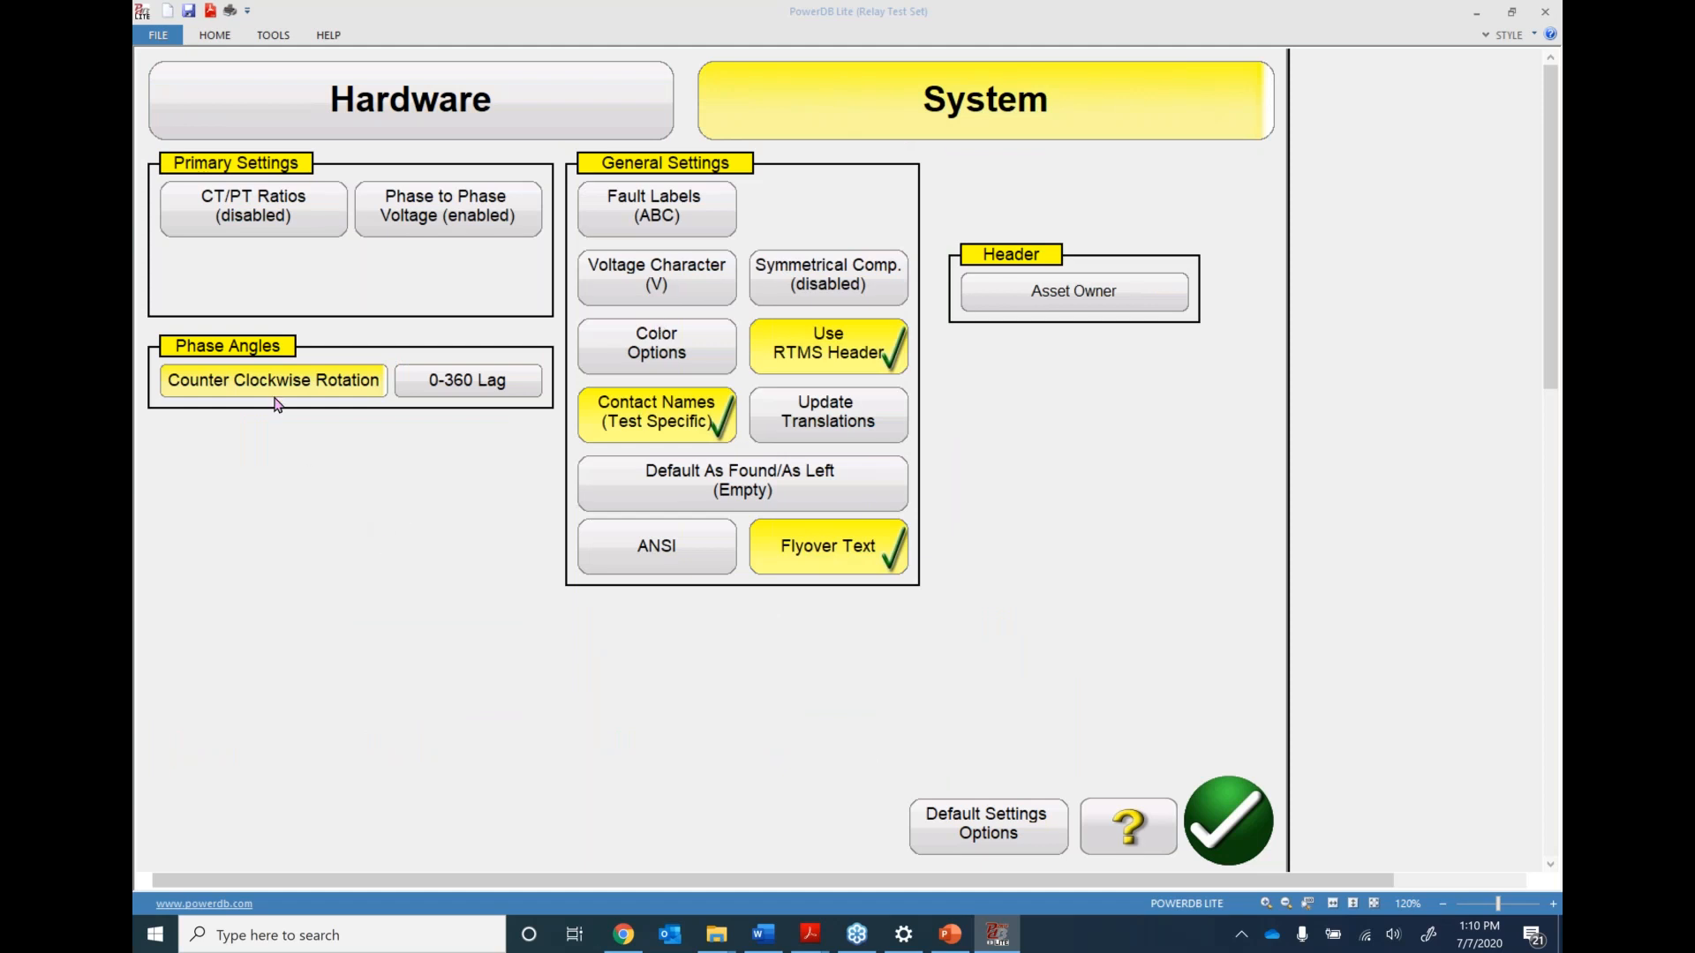
{"action": "left_click", "coordinate": [1221, 808]}
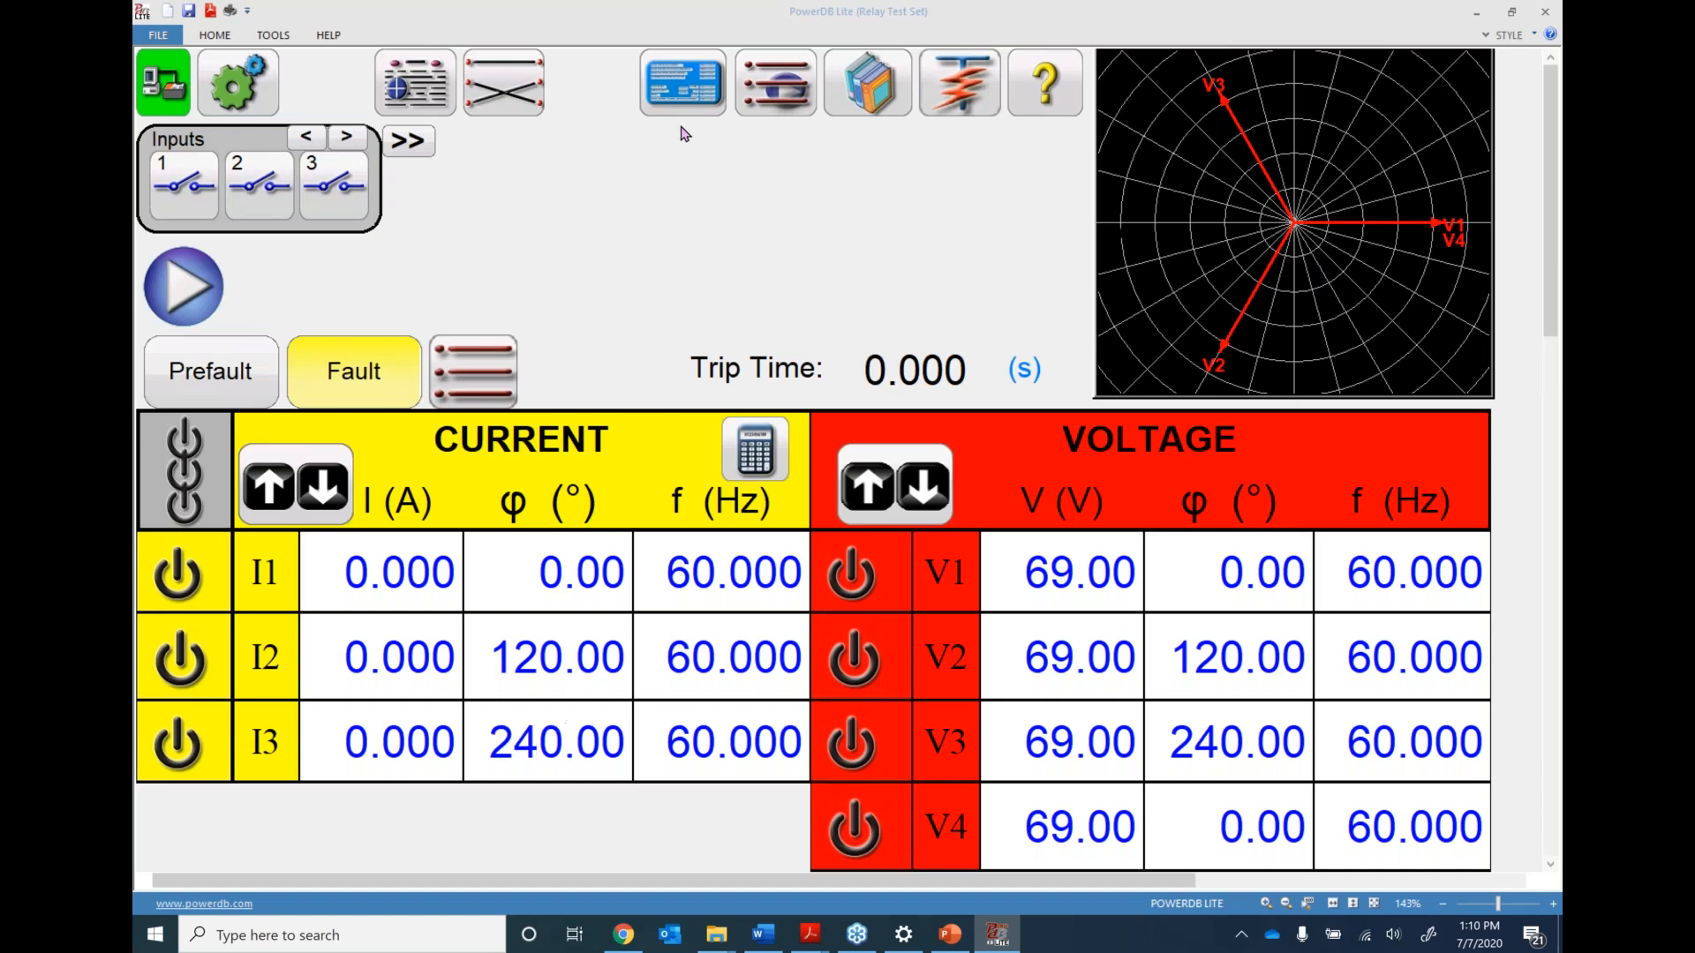
Set the phase angle mode to +/- 180 degrees in the System settings and apply the configuration
{"action": "left_click", "coordinate": [252, 82]}
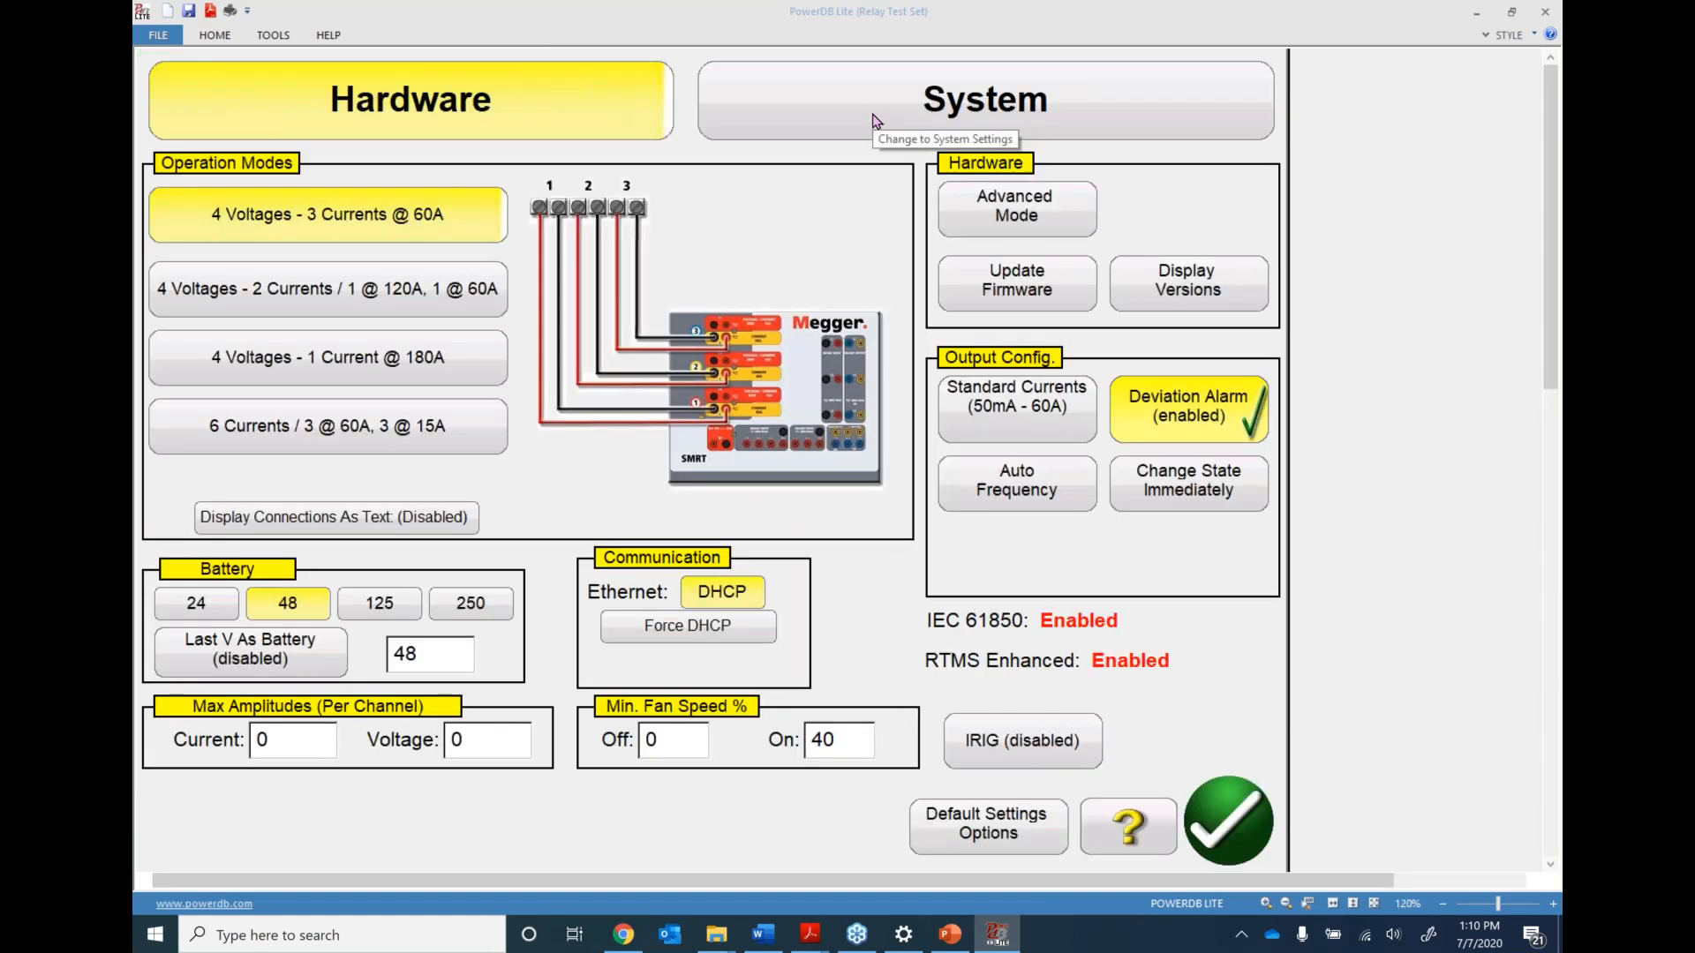
{"action": "left_click", "coordinate": [883, 119]}
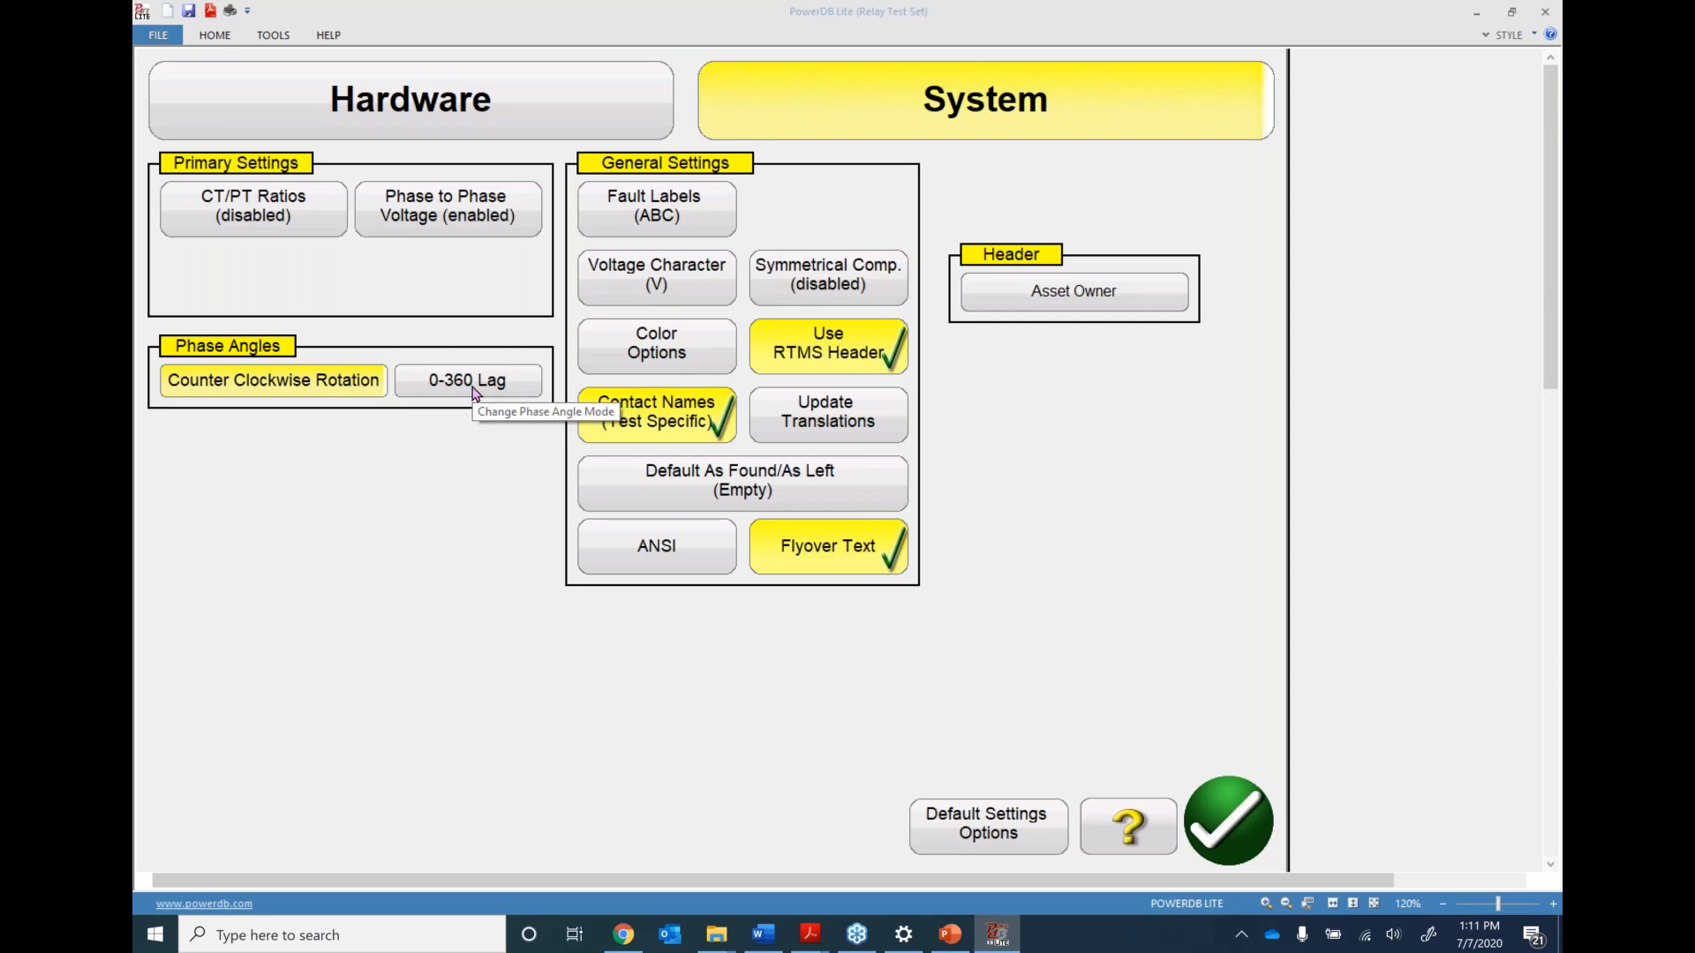
{"action": "left_click", "coordinate": [474, 394]}
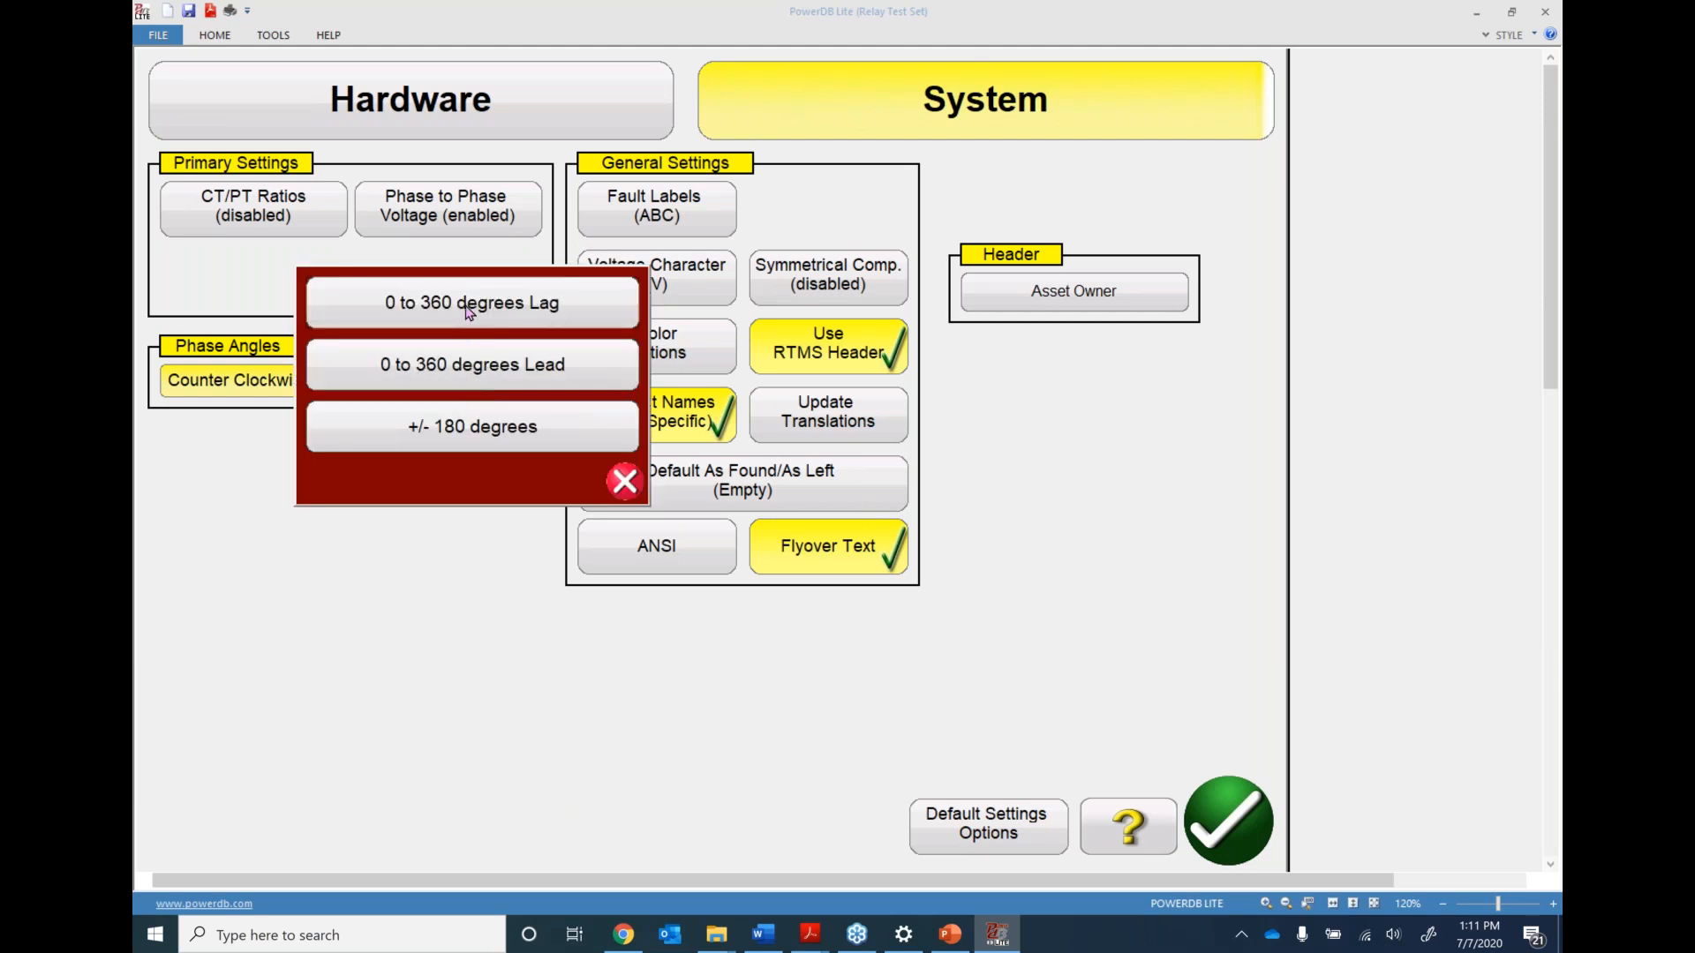
{"action": "left_click", "coordinate": [458, 436]}
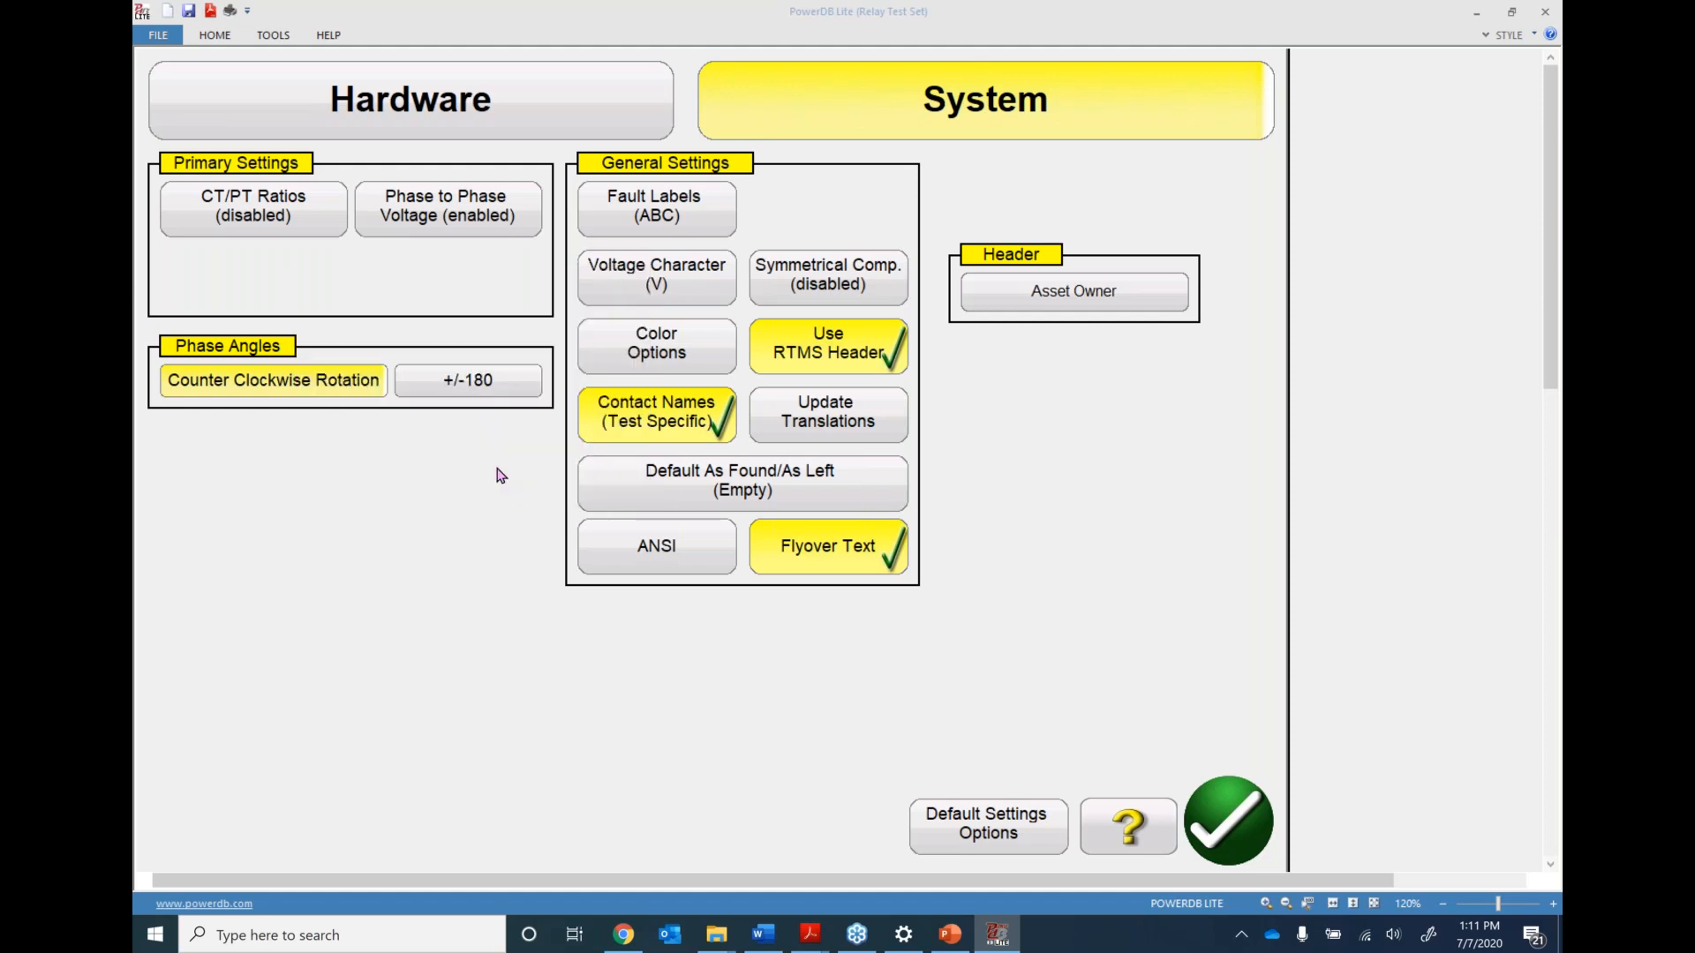
{"action": "left_click", "coordinate": [1219, 826]}
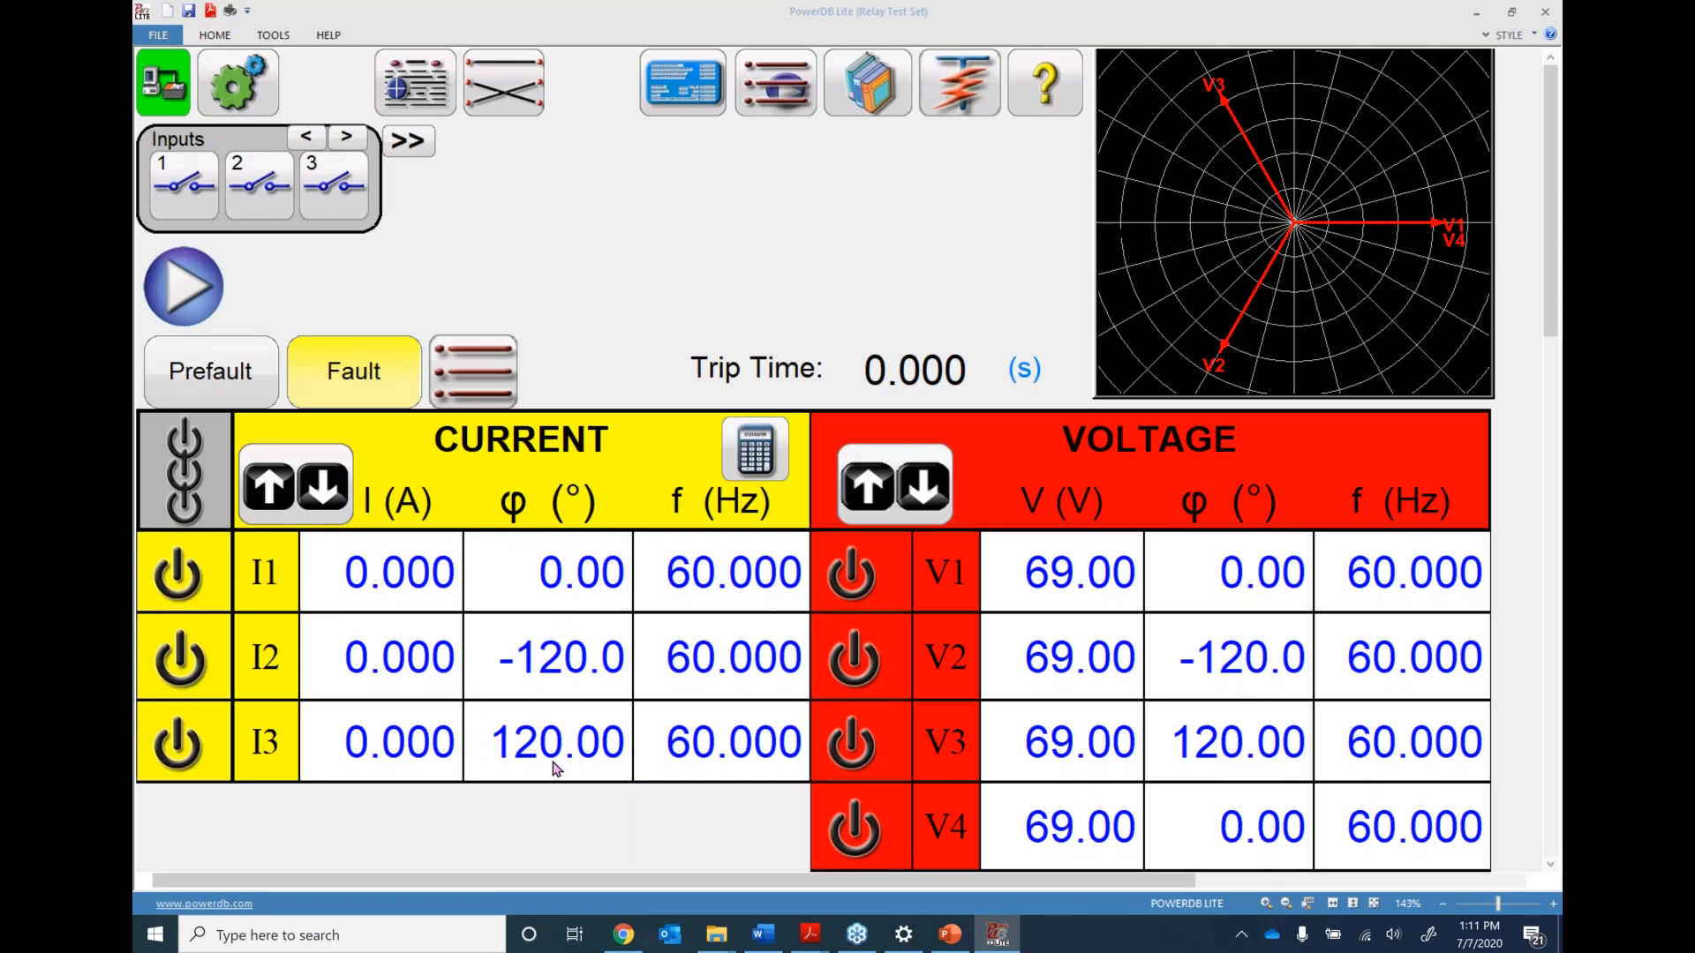
Review the default settings options in the hardware configuration, close them without applying any, and return to the test screen
{"action": "left_click", "coordinate": [237, 71]}
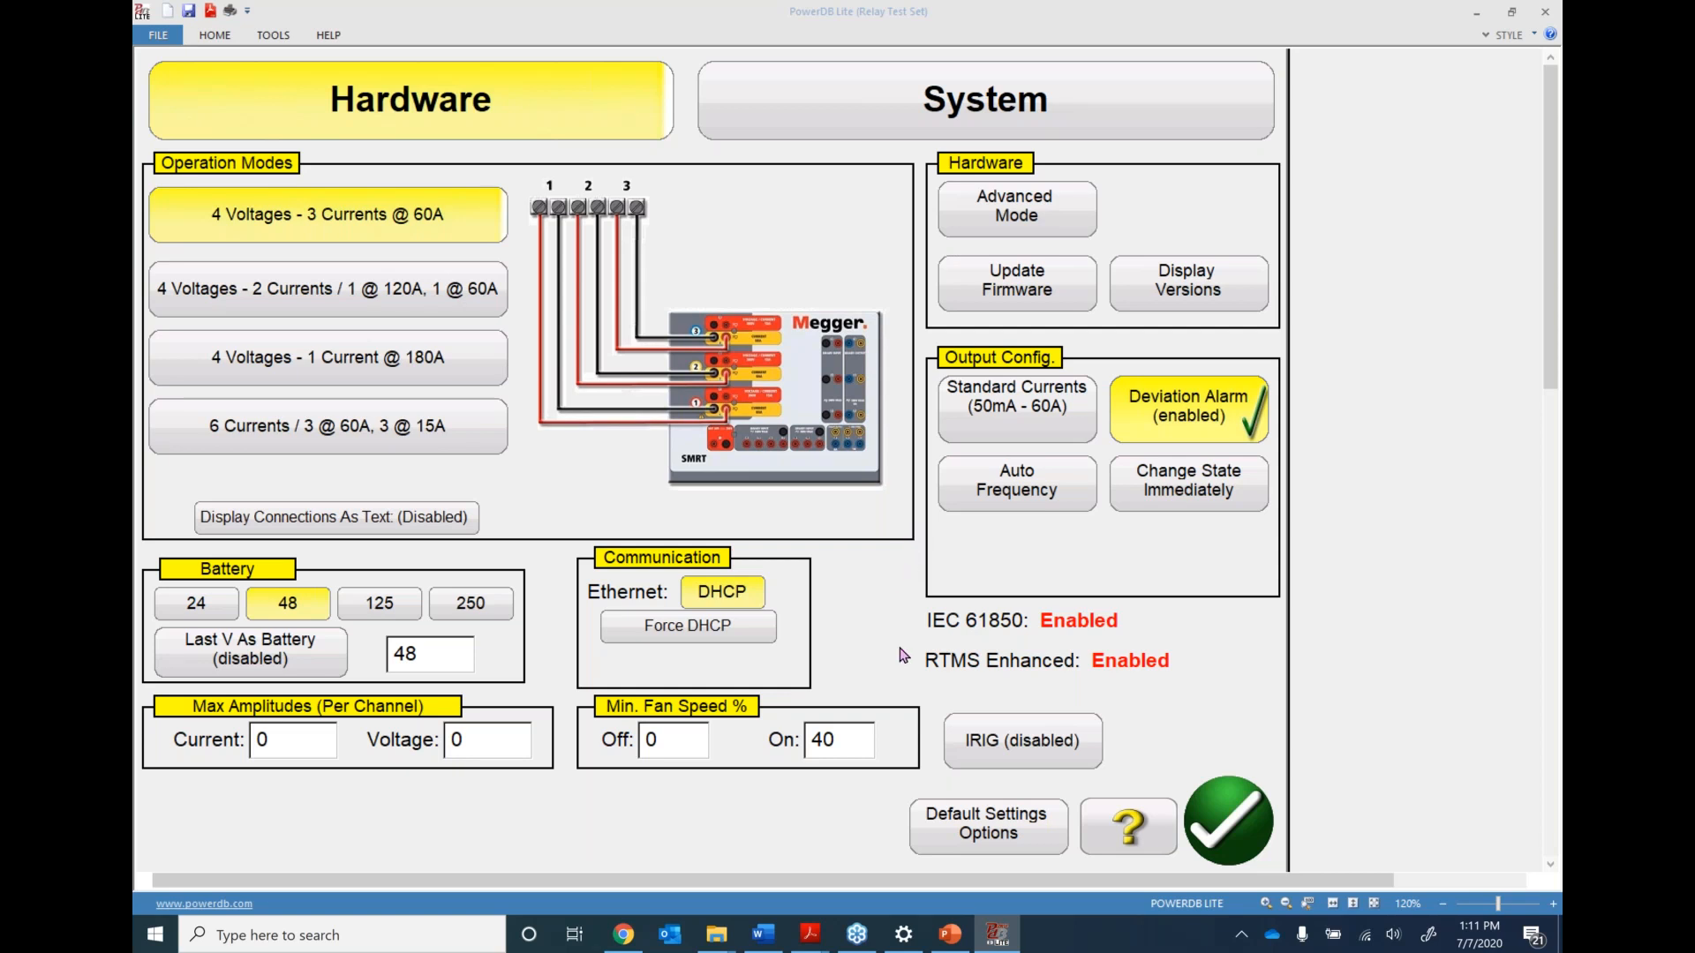
{"action": "left_click", "coordinate": [970, 826]}
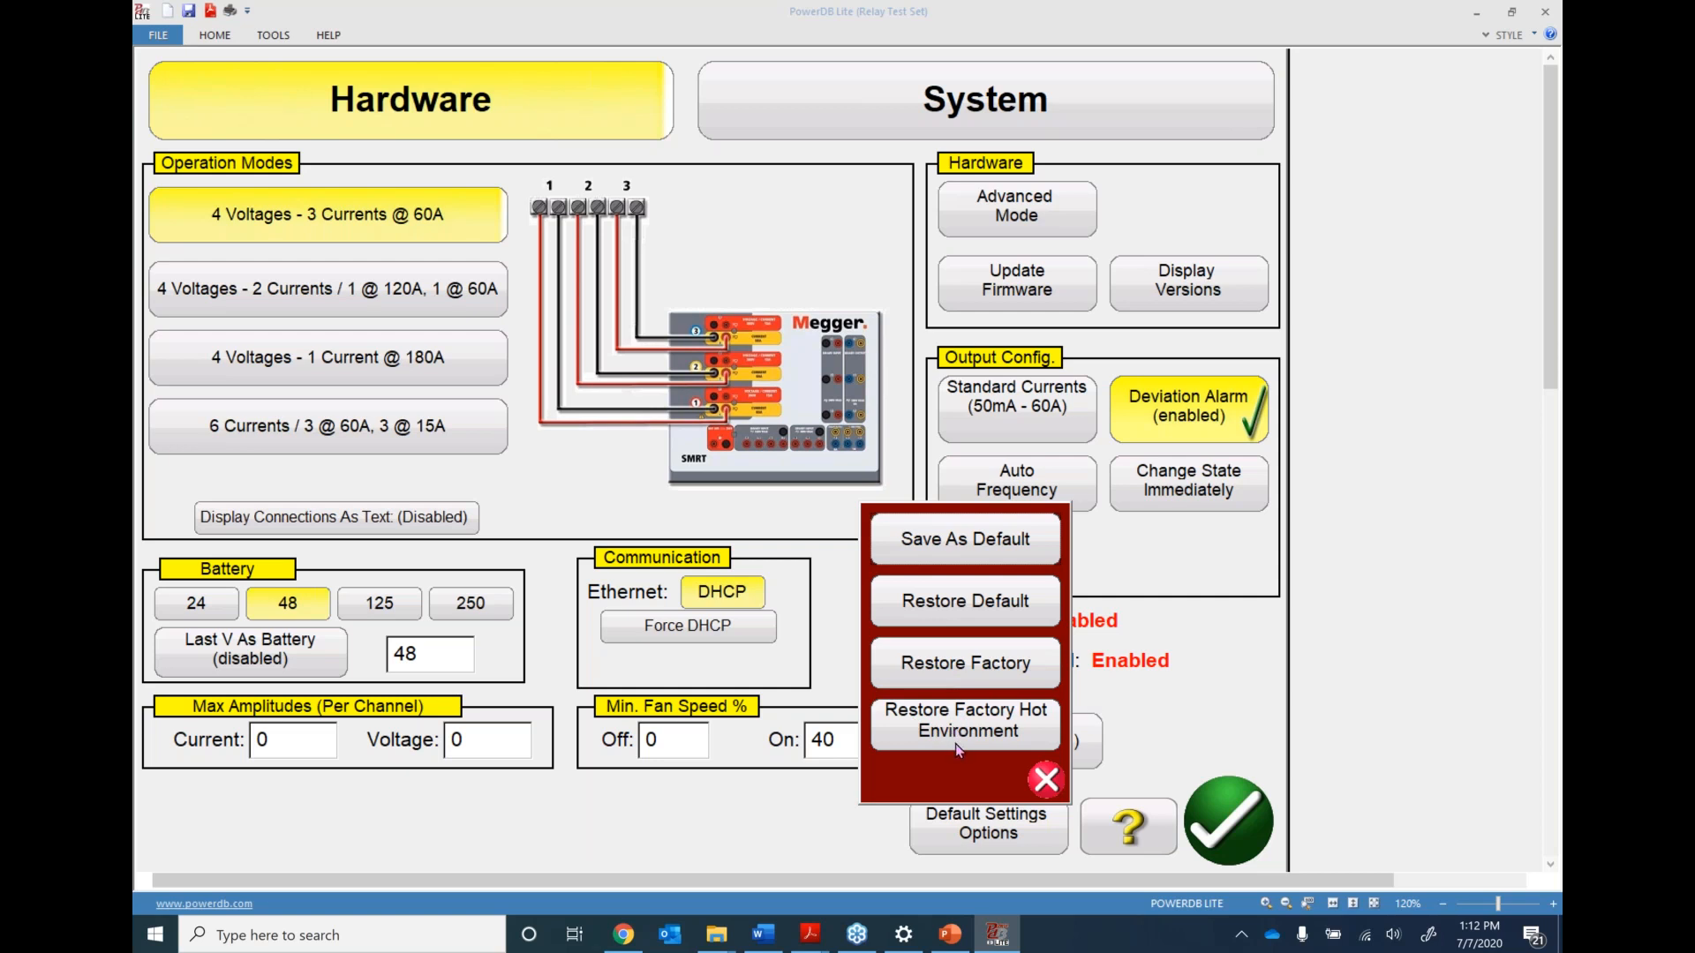
{"action": "left_click", "coordinate": [1046, 780]}
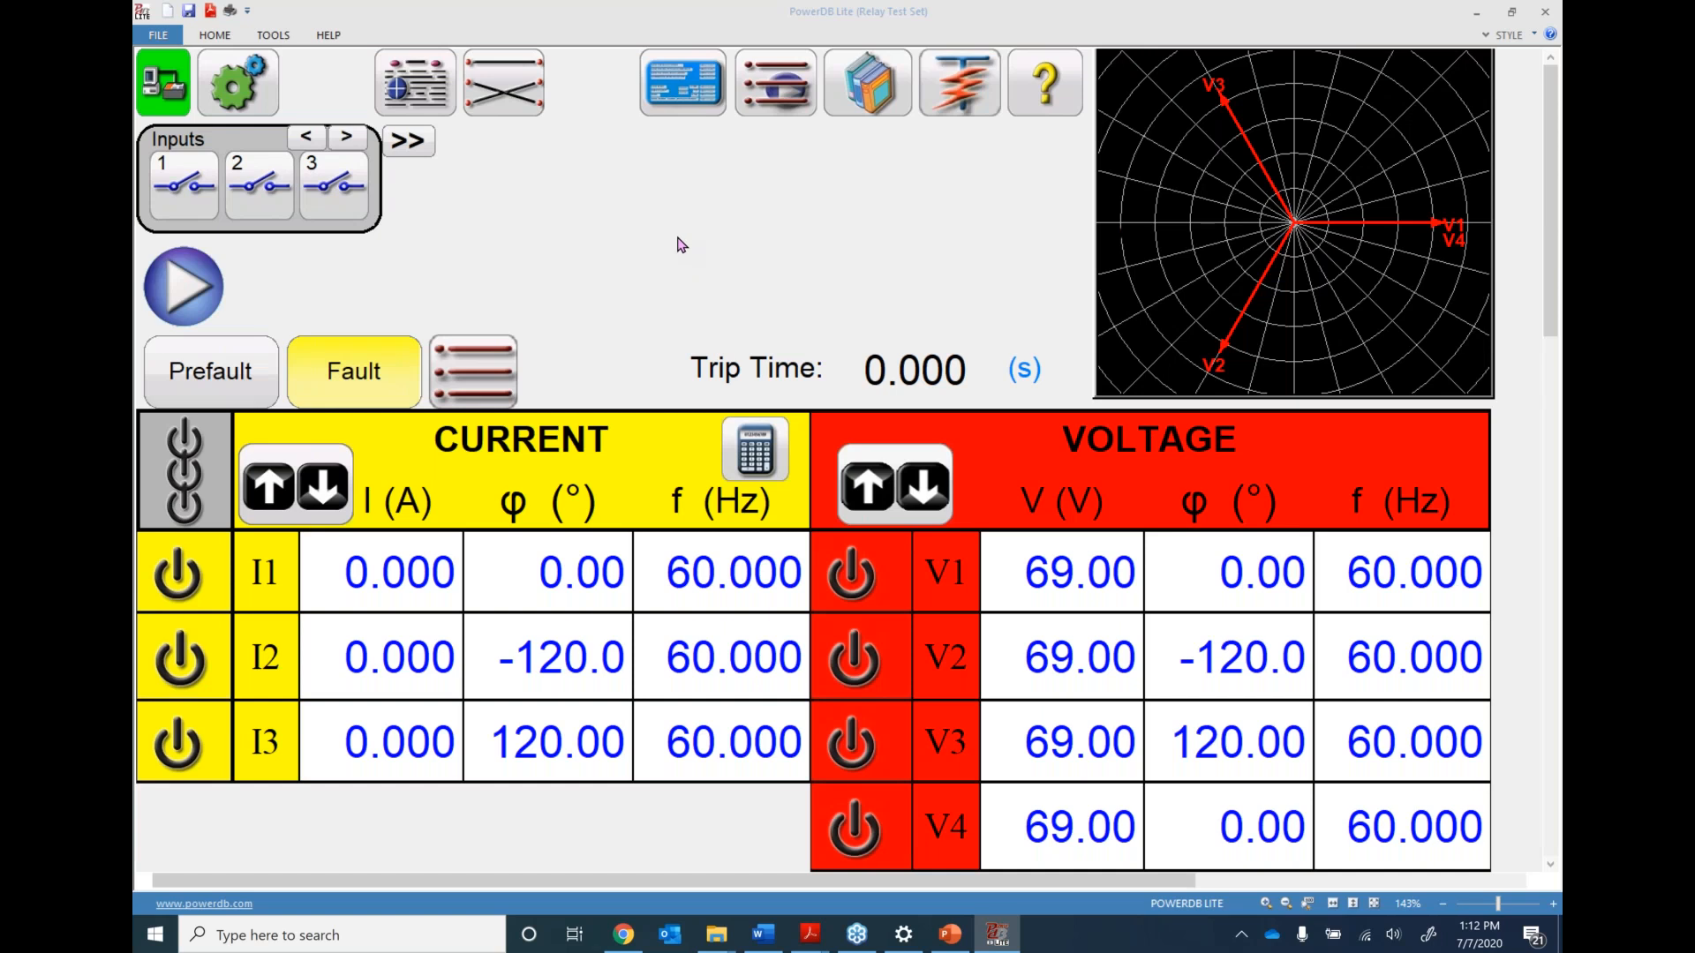
Switch from the connected SMRT test set to a simulated device
{"action": "left_click", "coordinate": [161, 91]}
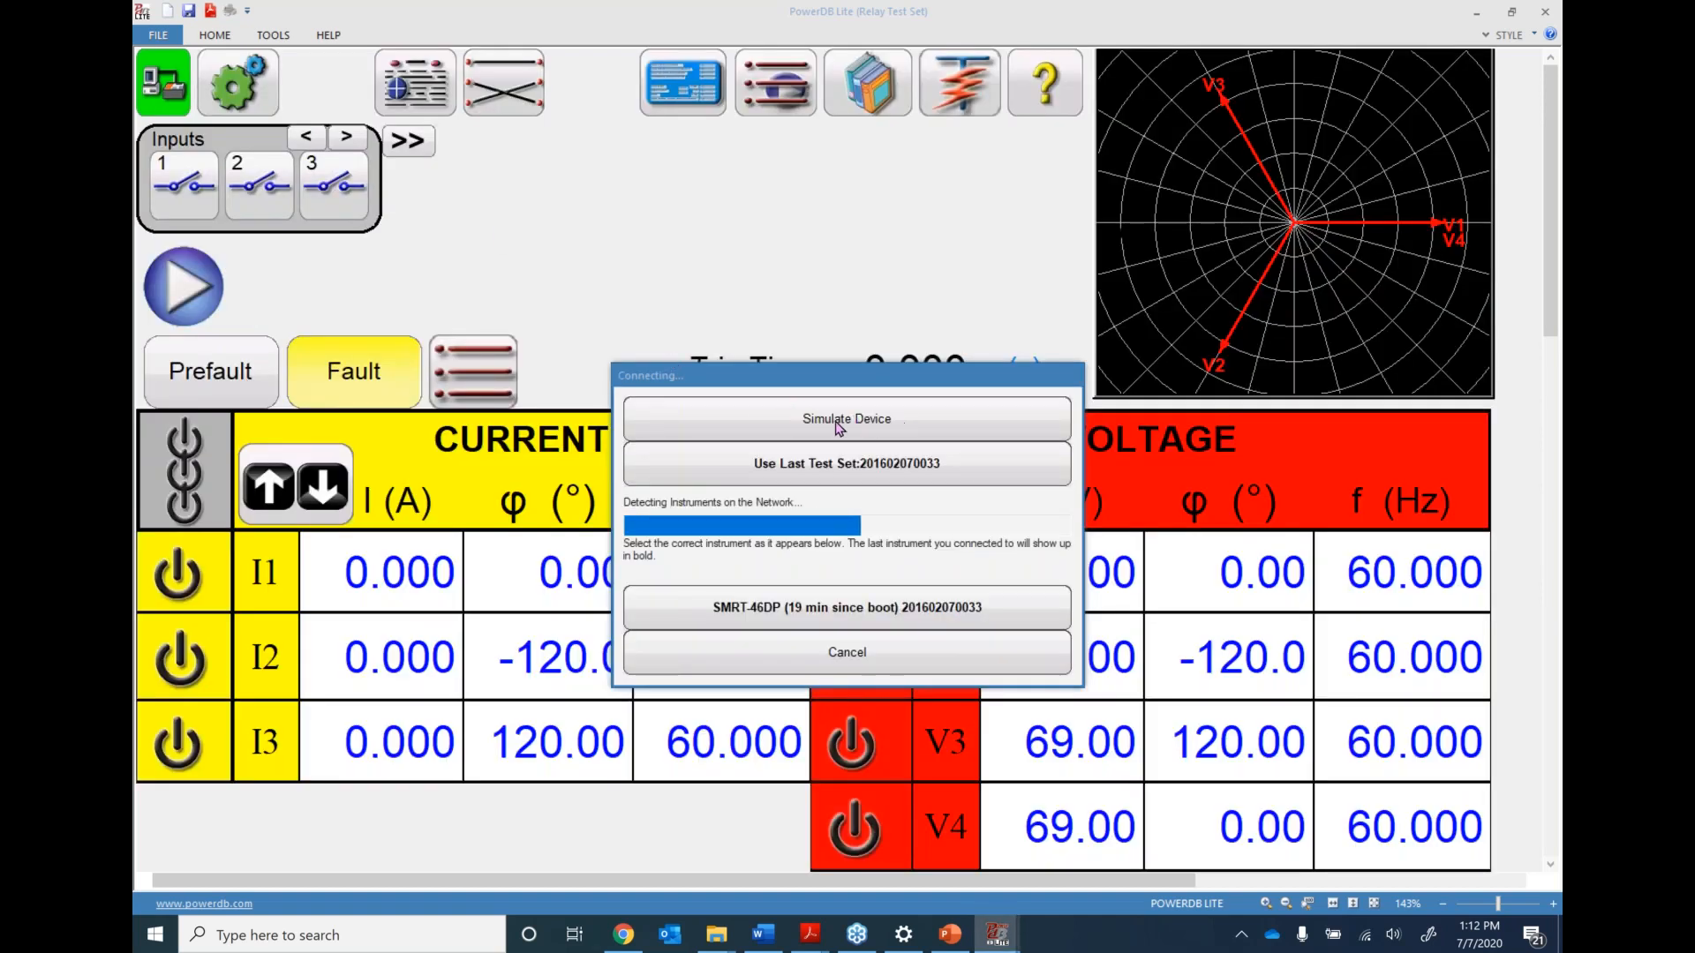
{"action": "left_click", "coordinate": [850, 422]}
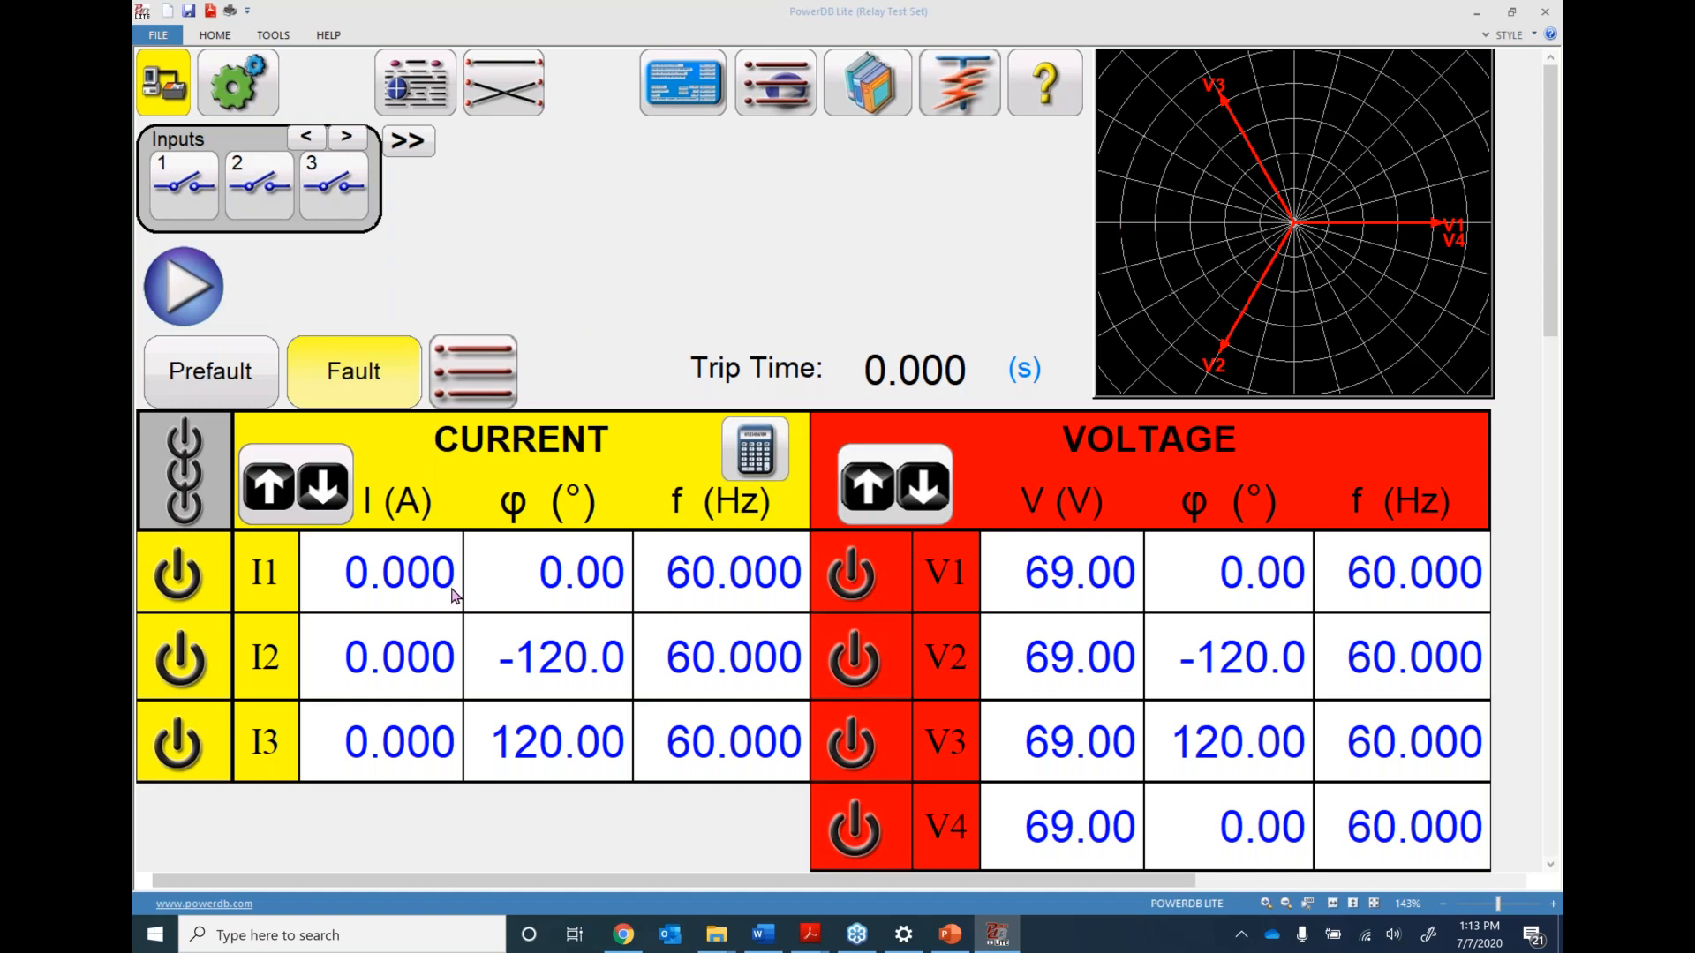
Set the I1 current amplitude to 3 A, enable channel I1, and turn the outputs on
{"action": "left_click", "coordinate": [423, 598]}
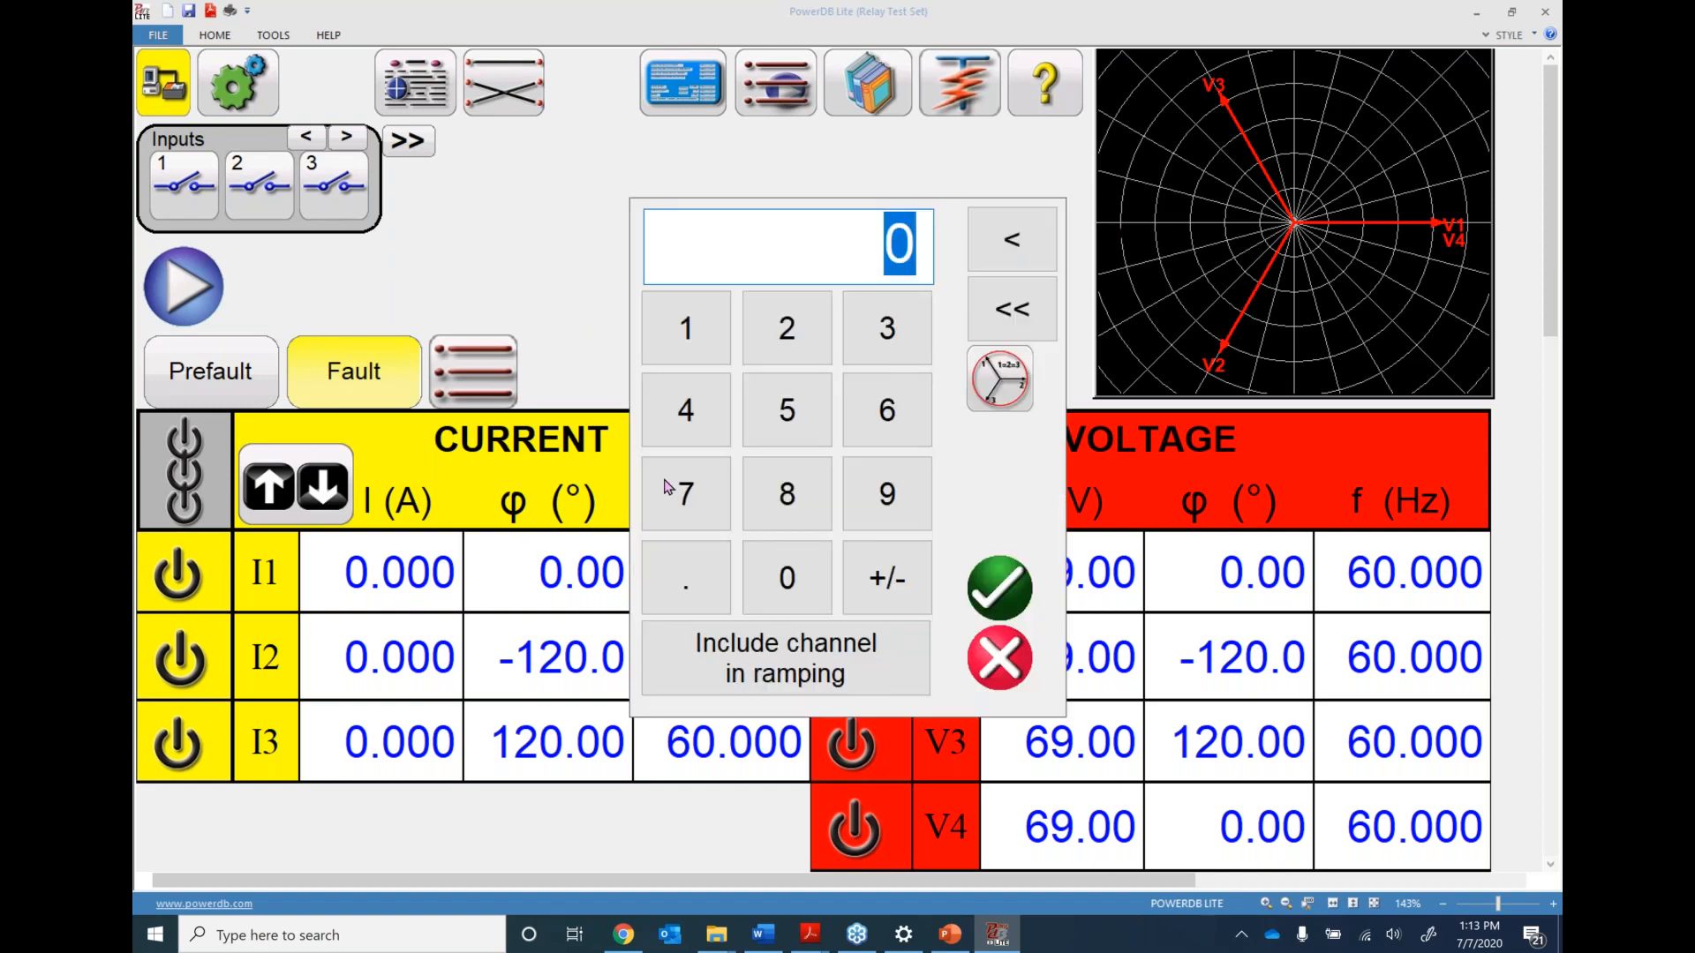
{"action": "left_click", "coordinate": [893, 327]}
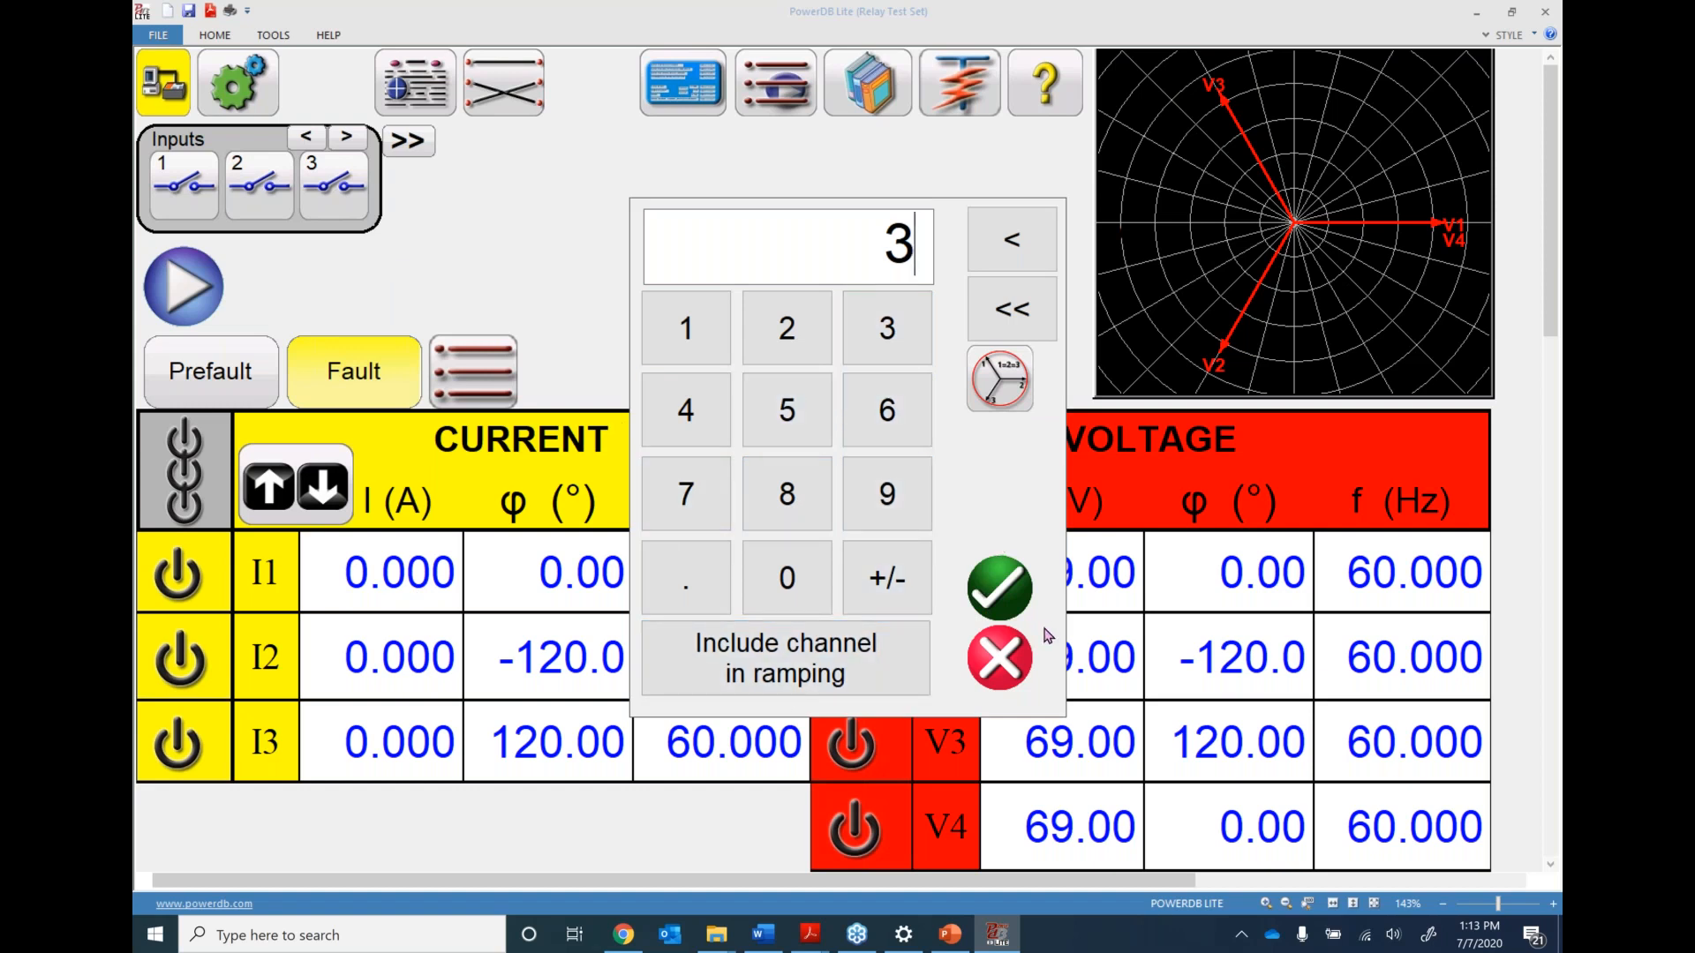
{"action": "left_click", "coordinate": [1014, 606]}
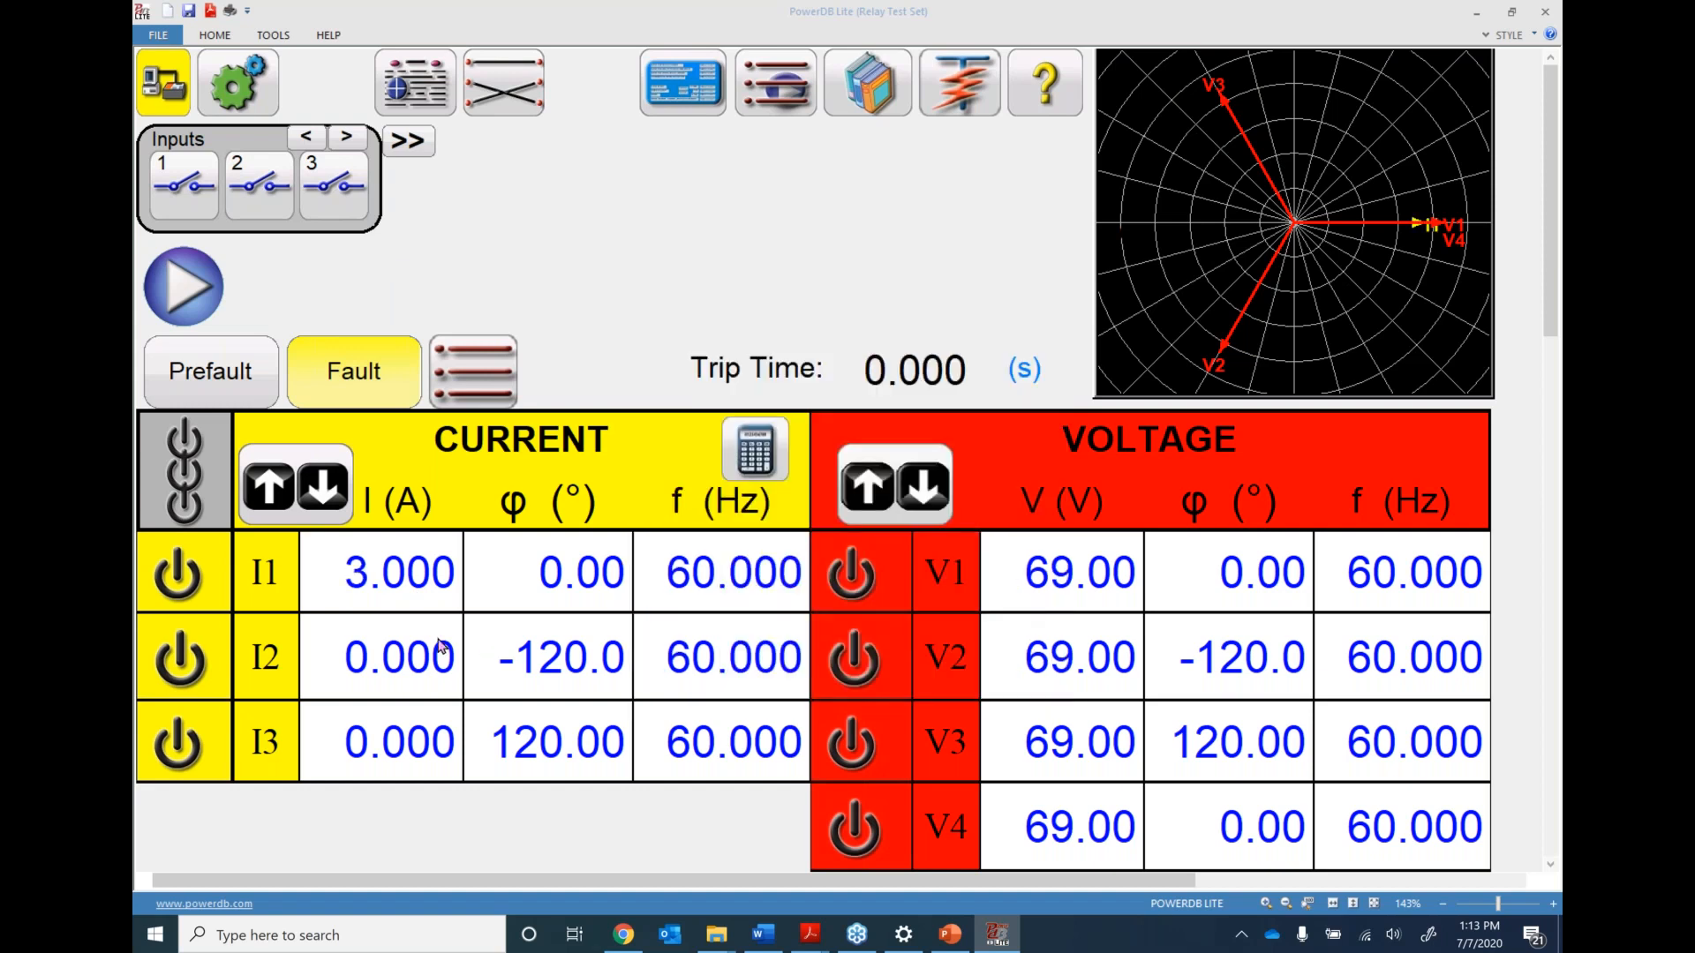
{"action": "left_click", "coordinate": [180, 579]}
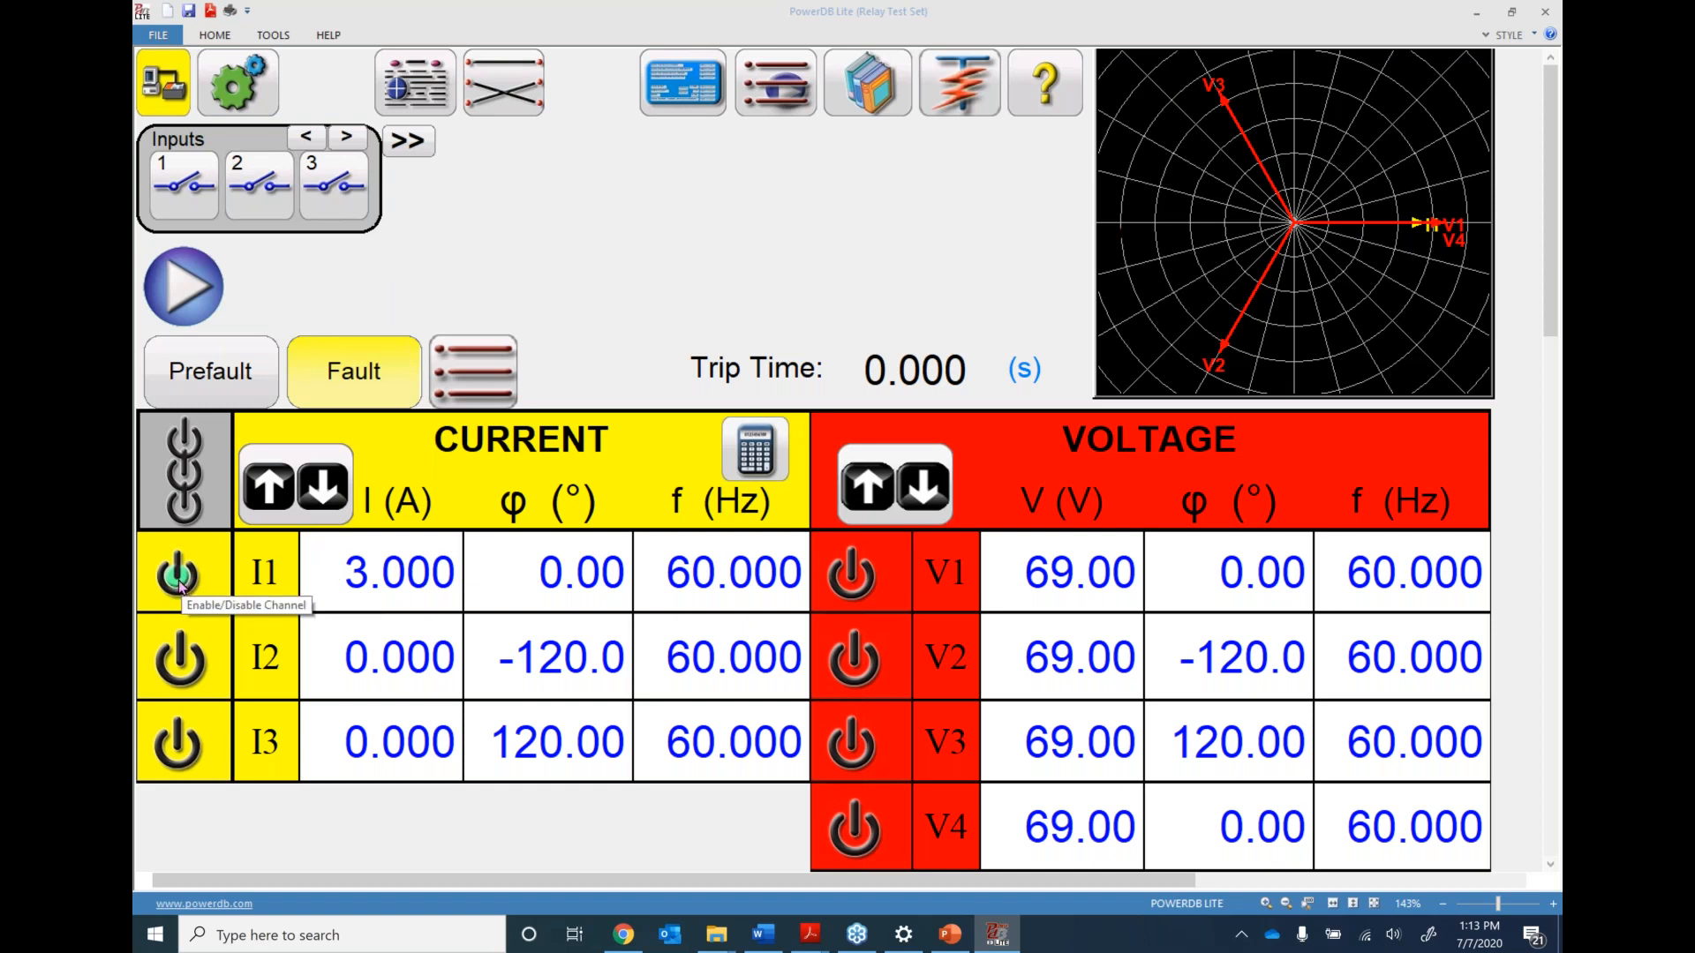
{"action": "left_click", "coordinate": [181, 480]}
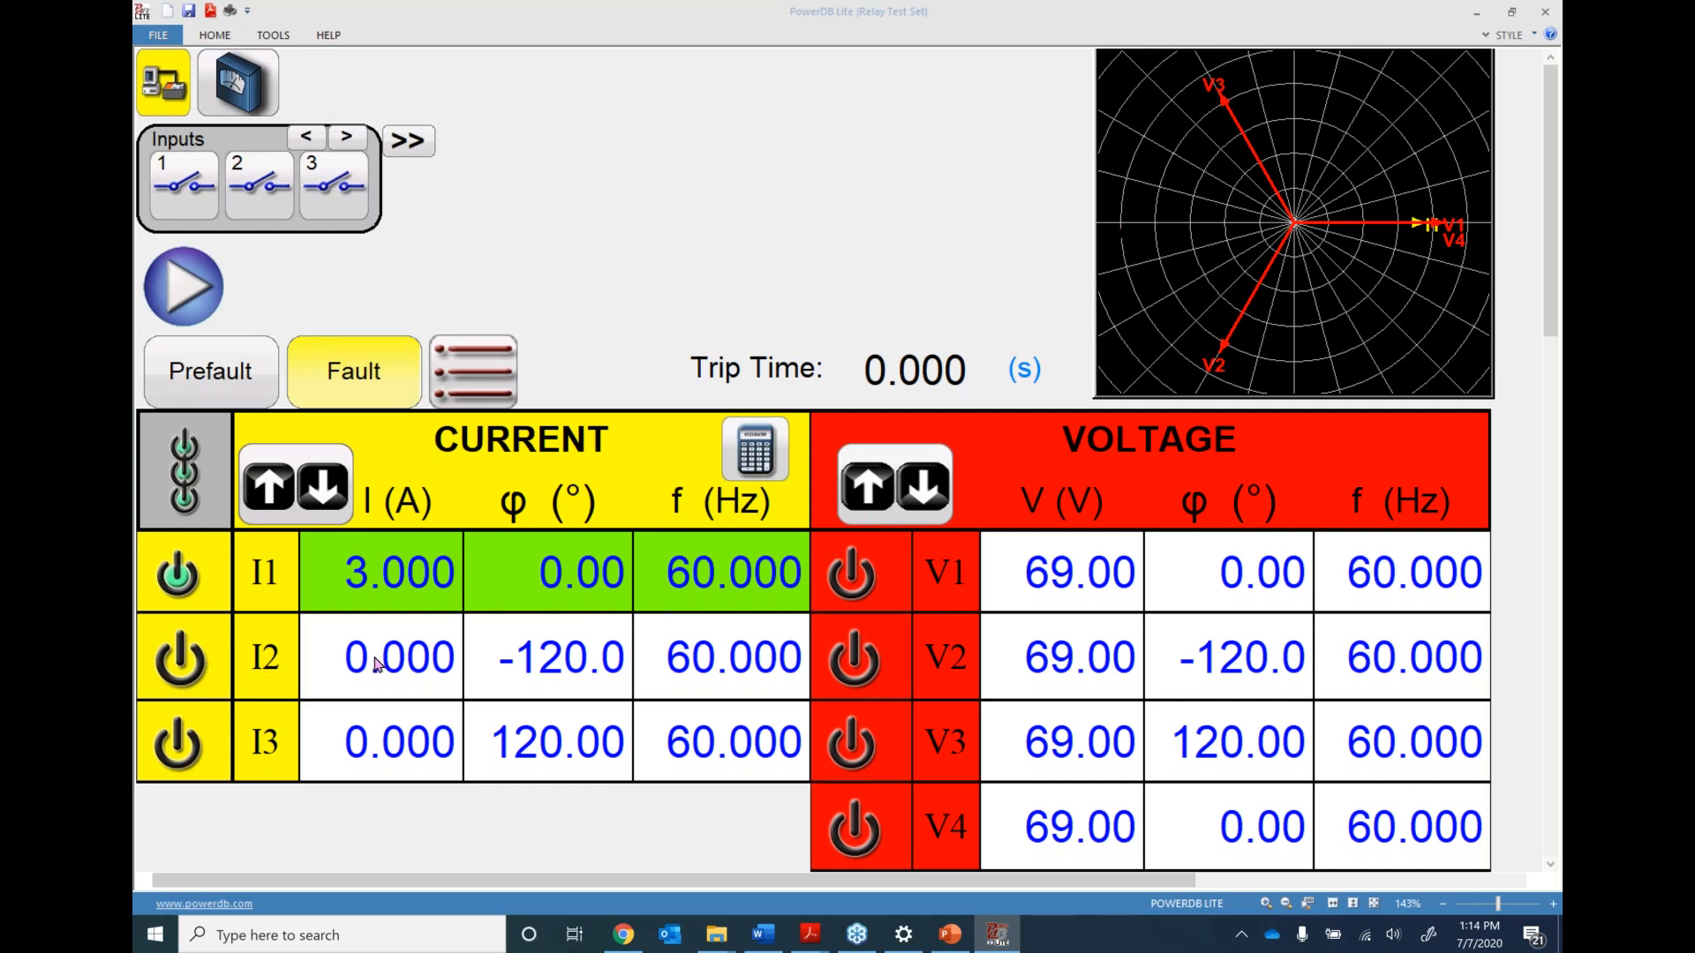
Set the I2 current amplitude to 2 A and enable channels I2 and V1 while the outputs are on
{"action": "left_click", "coordinate": [378, 664]}
{"action": "left_click", "coordinate": [787, 328]}
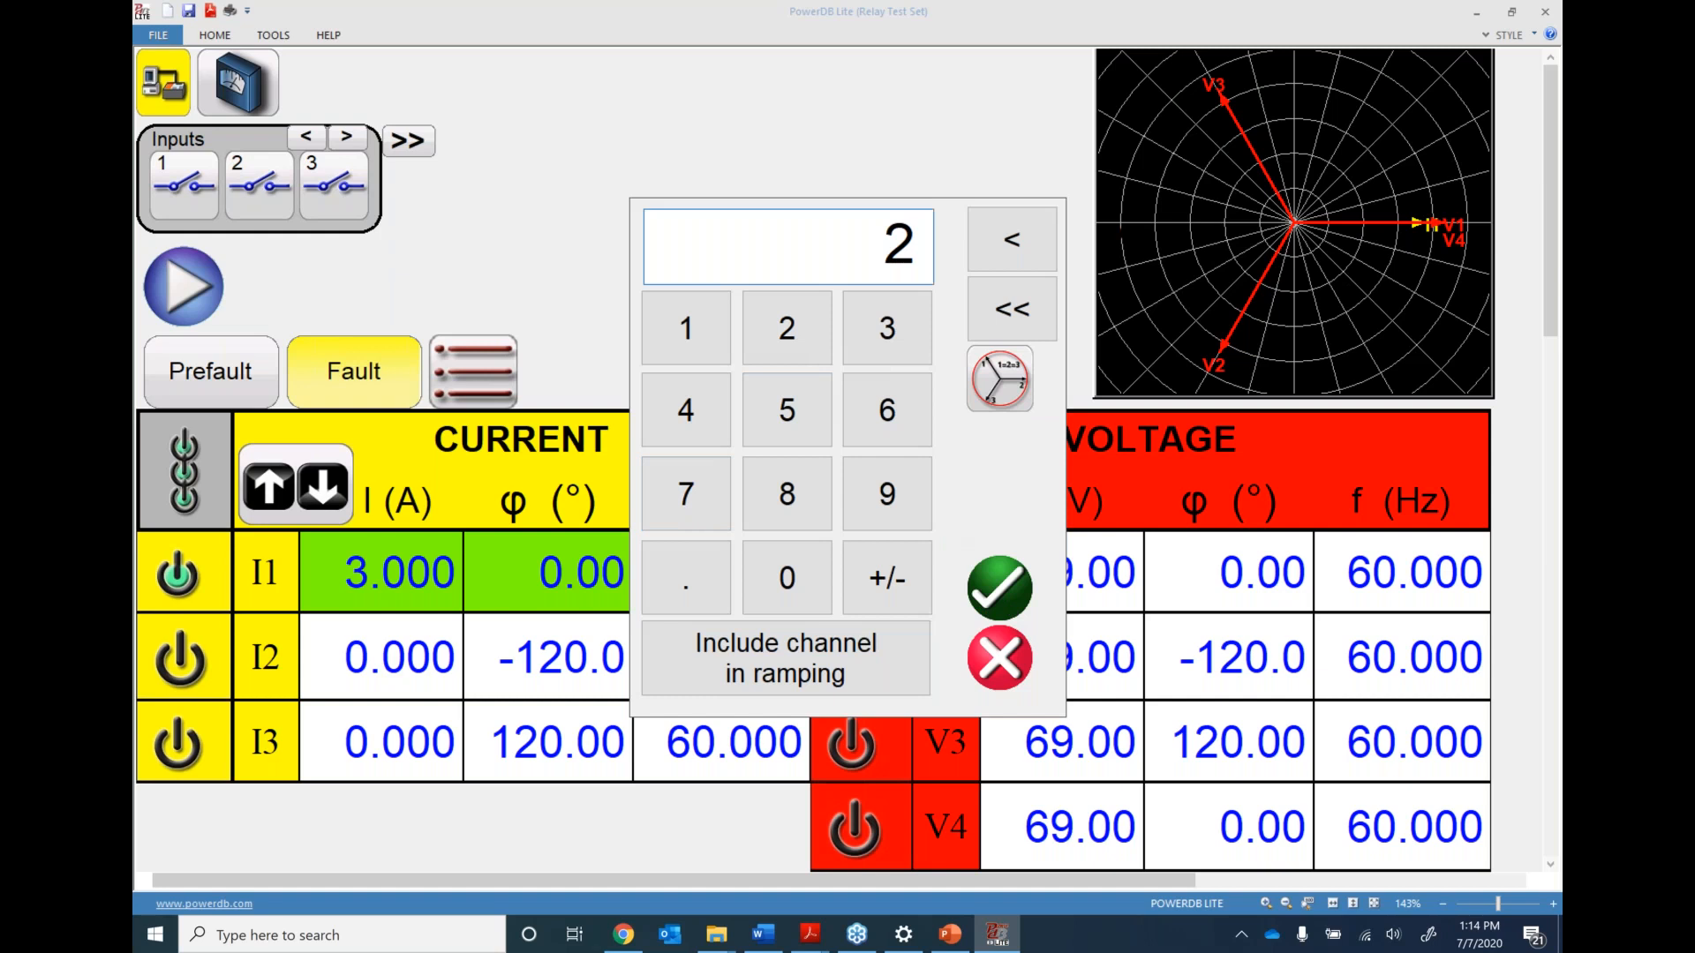
{"action": "key", "text": "Return"}
{"action": "left_click", "coordinate": [180, 659]}
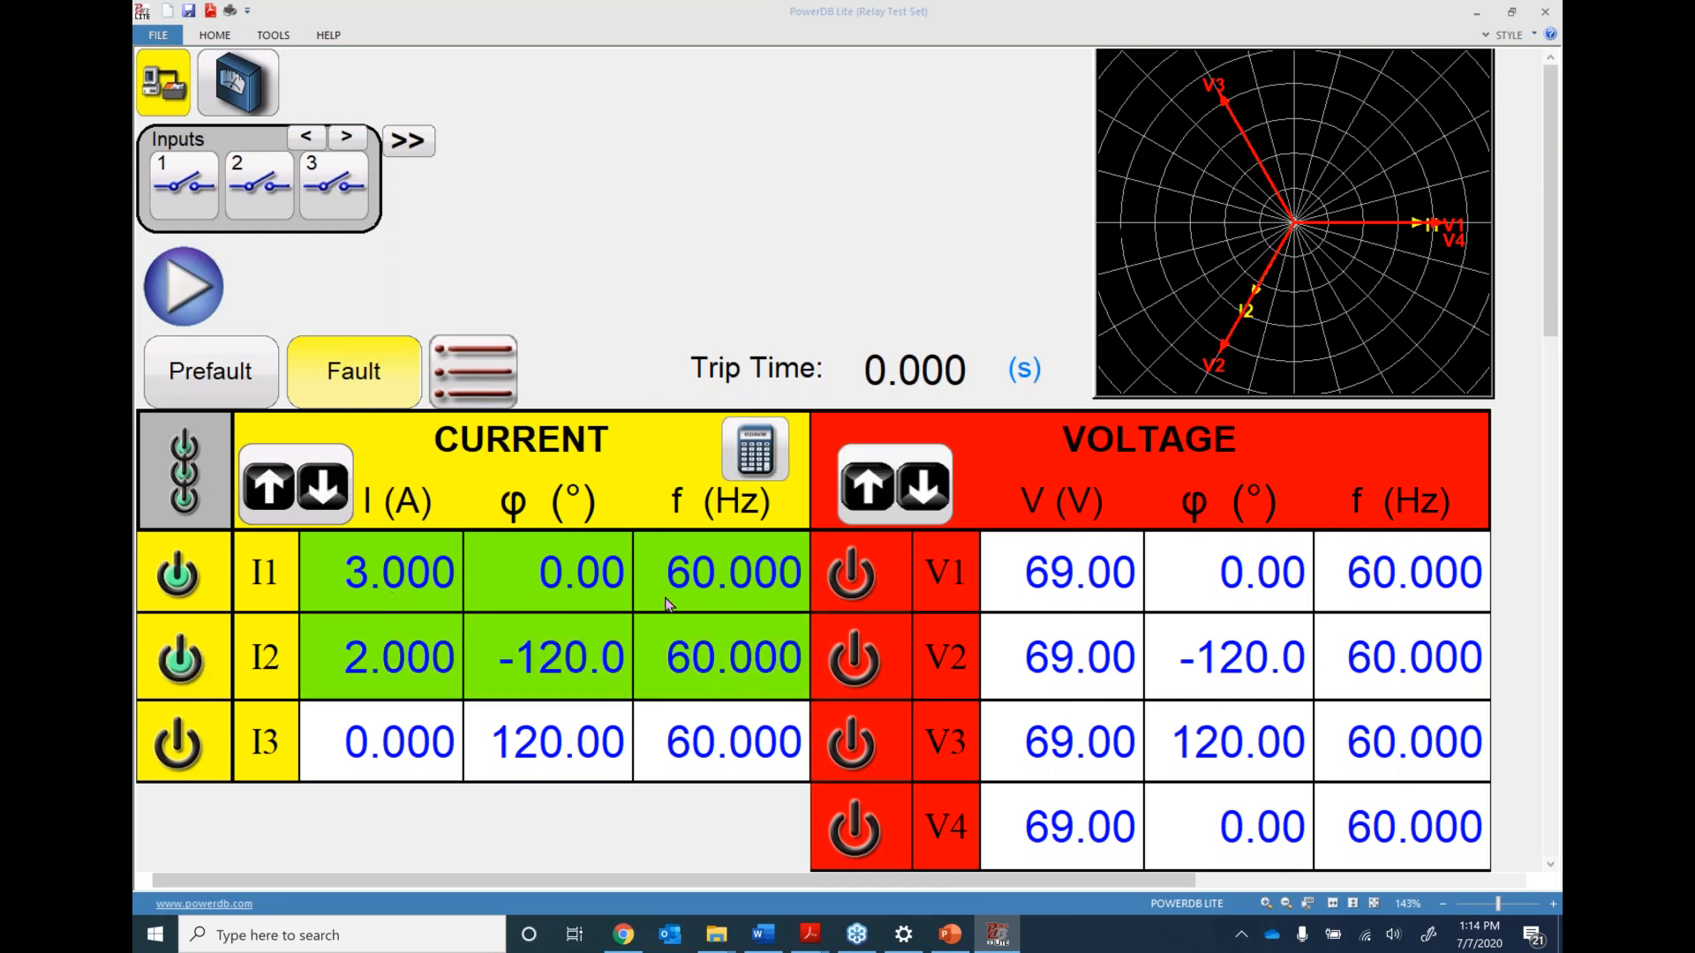
{"action": "left_click", "coordinate": [832, 573]}
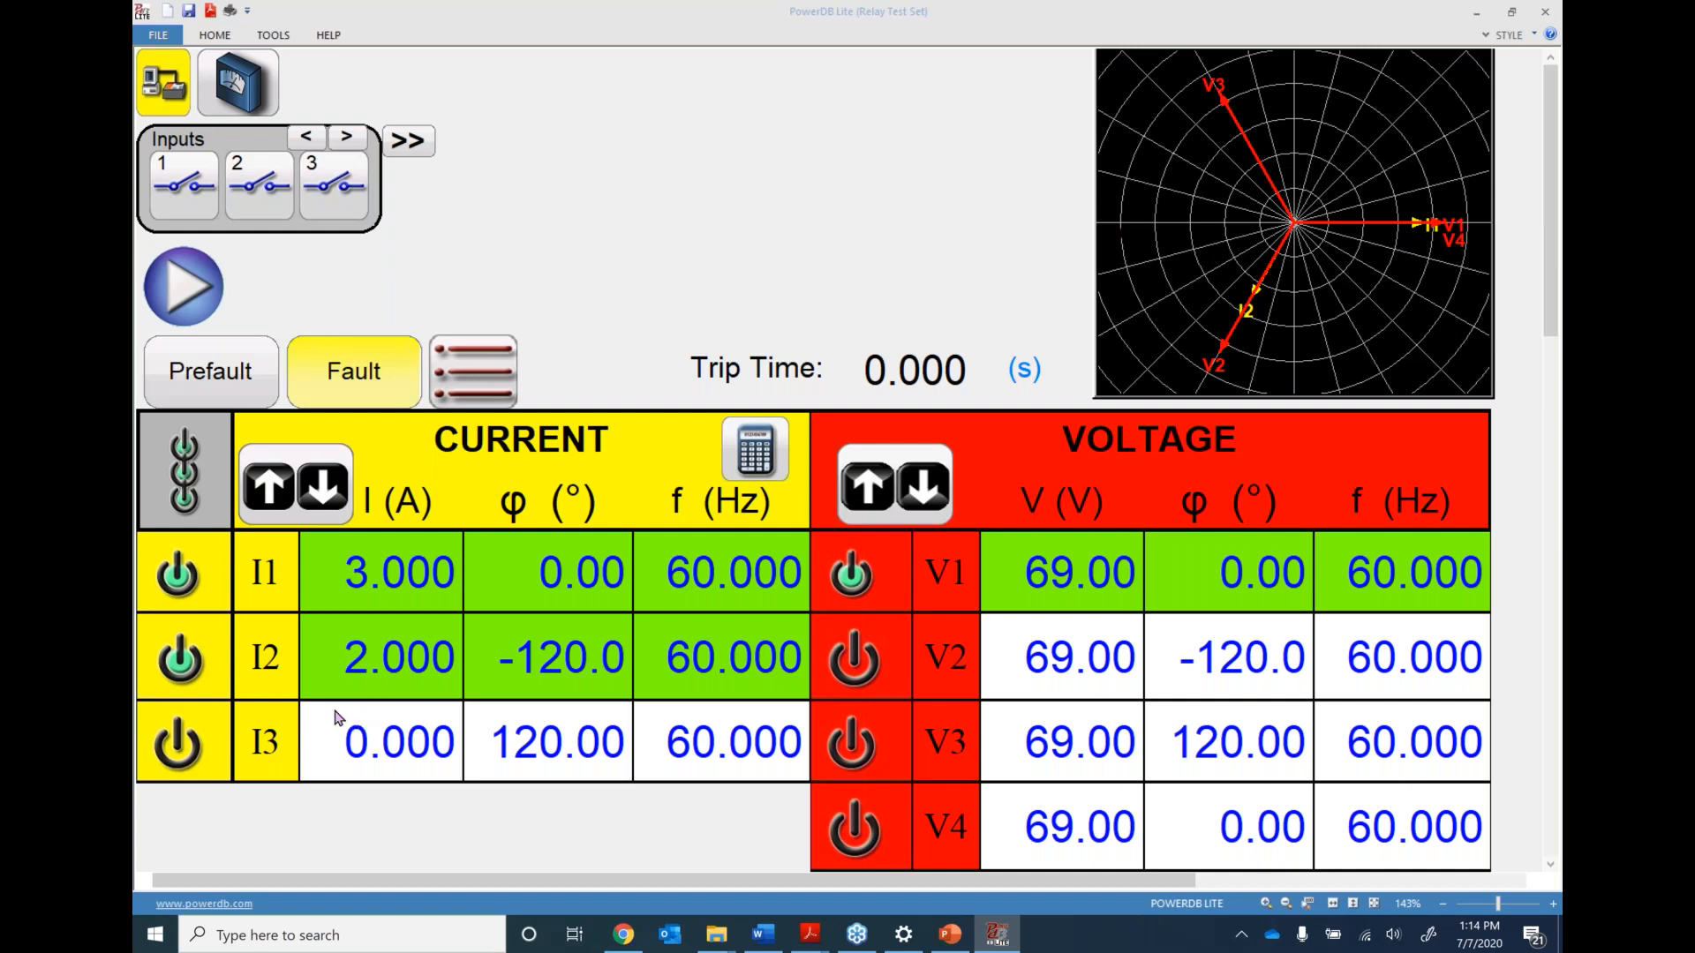
Include the I1 amplitude in ramping, ramp it up and down back to 3 A, and turn the outputs off
{"action": "left_click", "coordinate": [367, 584]}
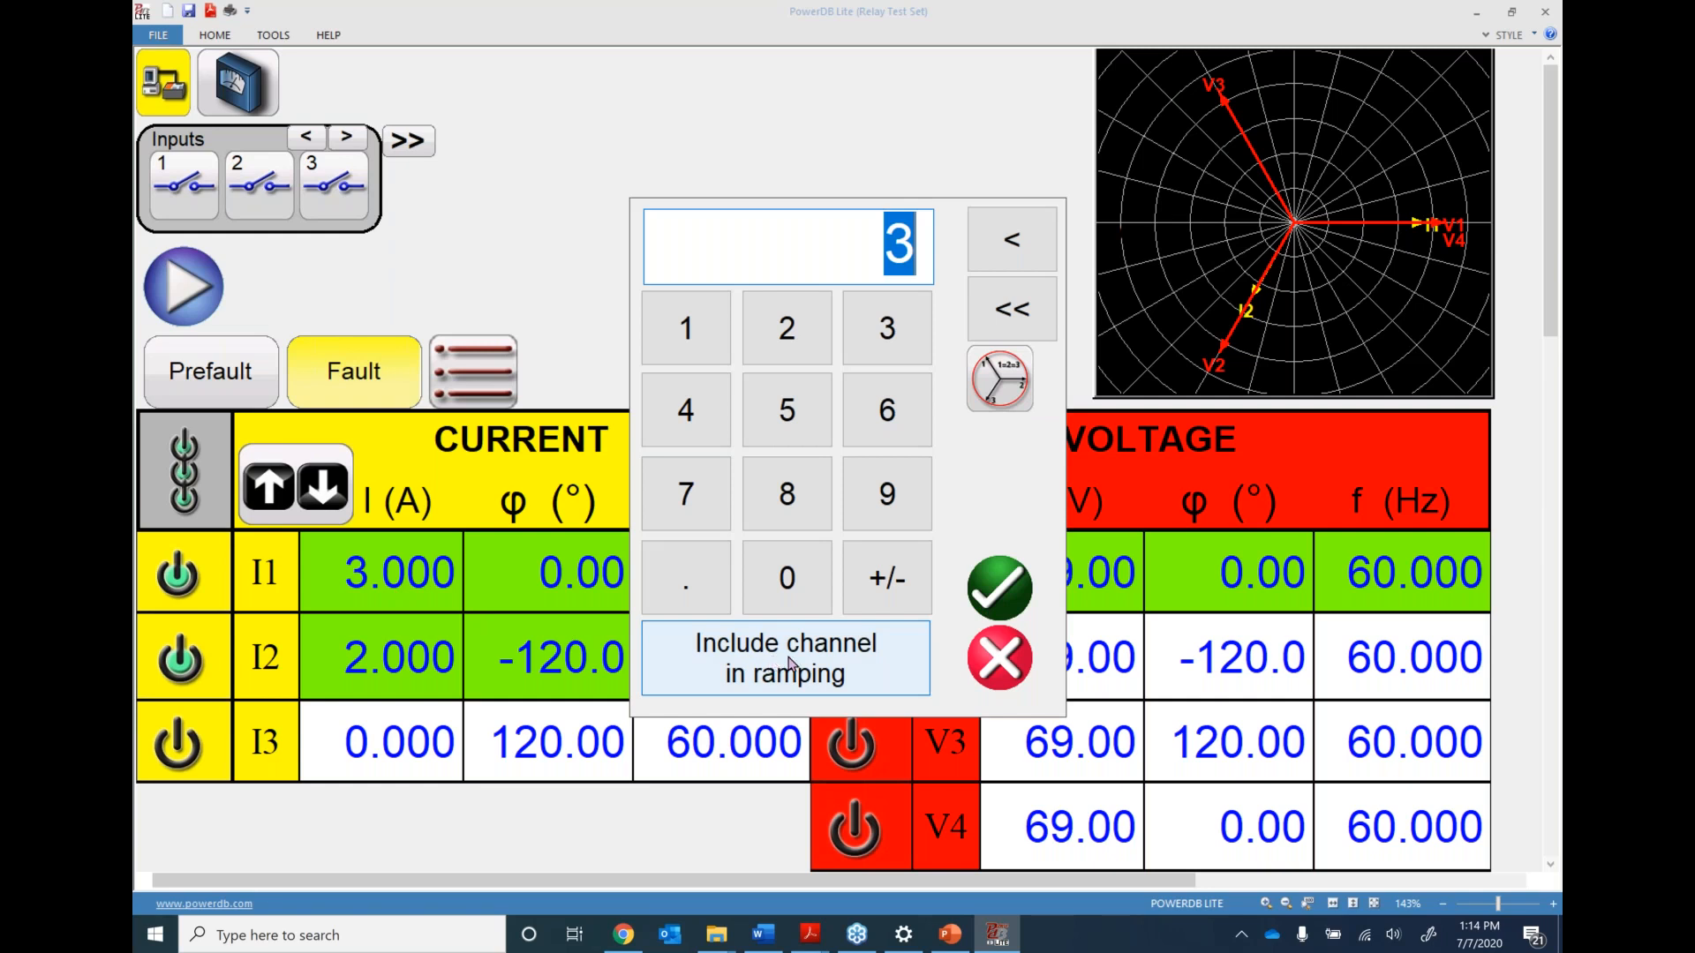
{"action": "left_click", "coordinate": [719, 681]}
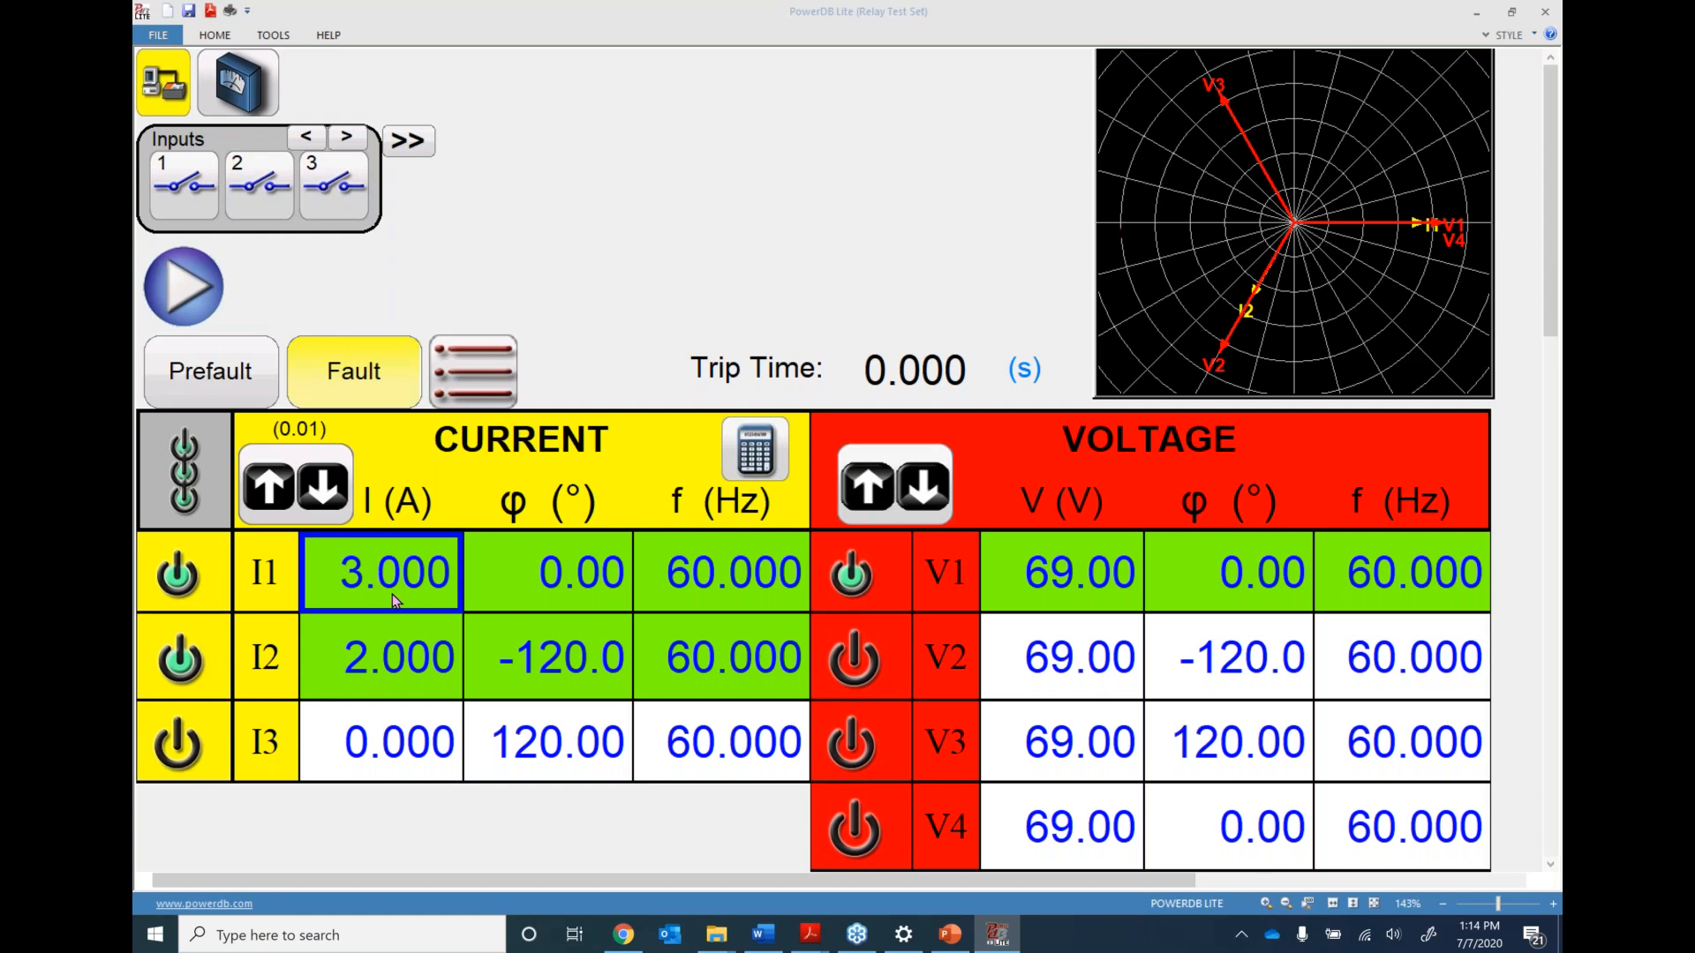
{"action": "scroll", "coordinate": [391, 599], "scroll_direction": "up", "scroll_amount": 5}
{"action": "scroll", "coordinate": [391, 598], "scroll_direction": "up", "scroll_amount": 4}
{"action": "scroll", "coordinate": [391, 599], "scroll_direction": "up", "scroll_amount": 2}
{"action": "scroll", "coordinate": [382, 595], "scroll_direction": "down", "scroll_amount": 12}
{"action": "scroll", "coordinate": [381, 595], "scroll_direction": "down", "scroll_amount": 3}
{"action": "scroll", "coordinate": [381, 595], "scroll_direction": "up", "scroll_amount": 1}
{"action": "scroll", "coordinate": [384, 600], "scroll_direction": "up", "scroll_amount": 1}
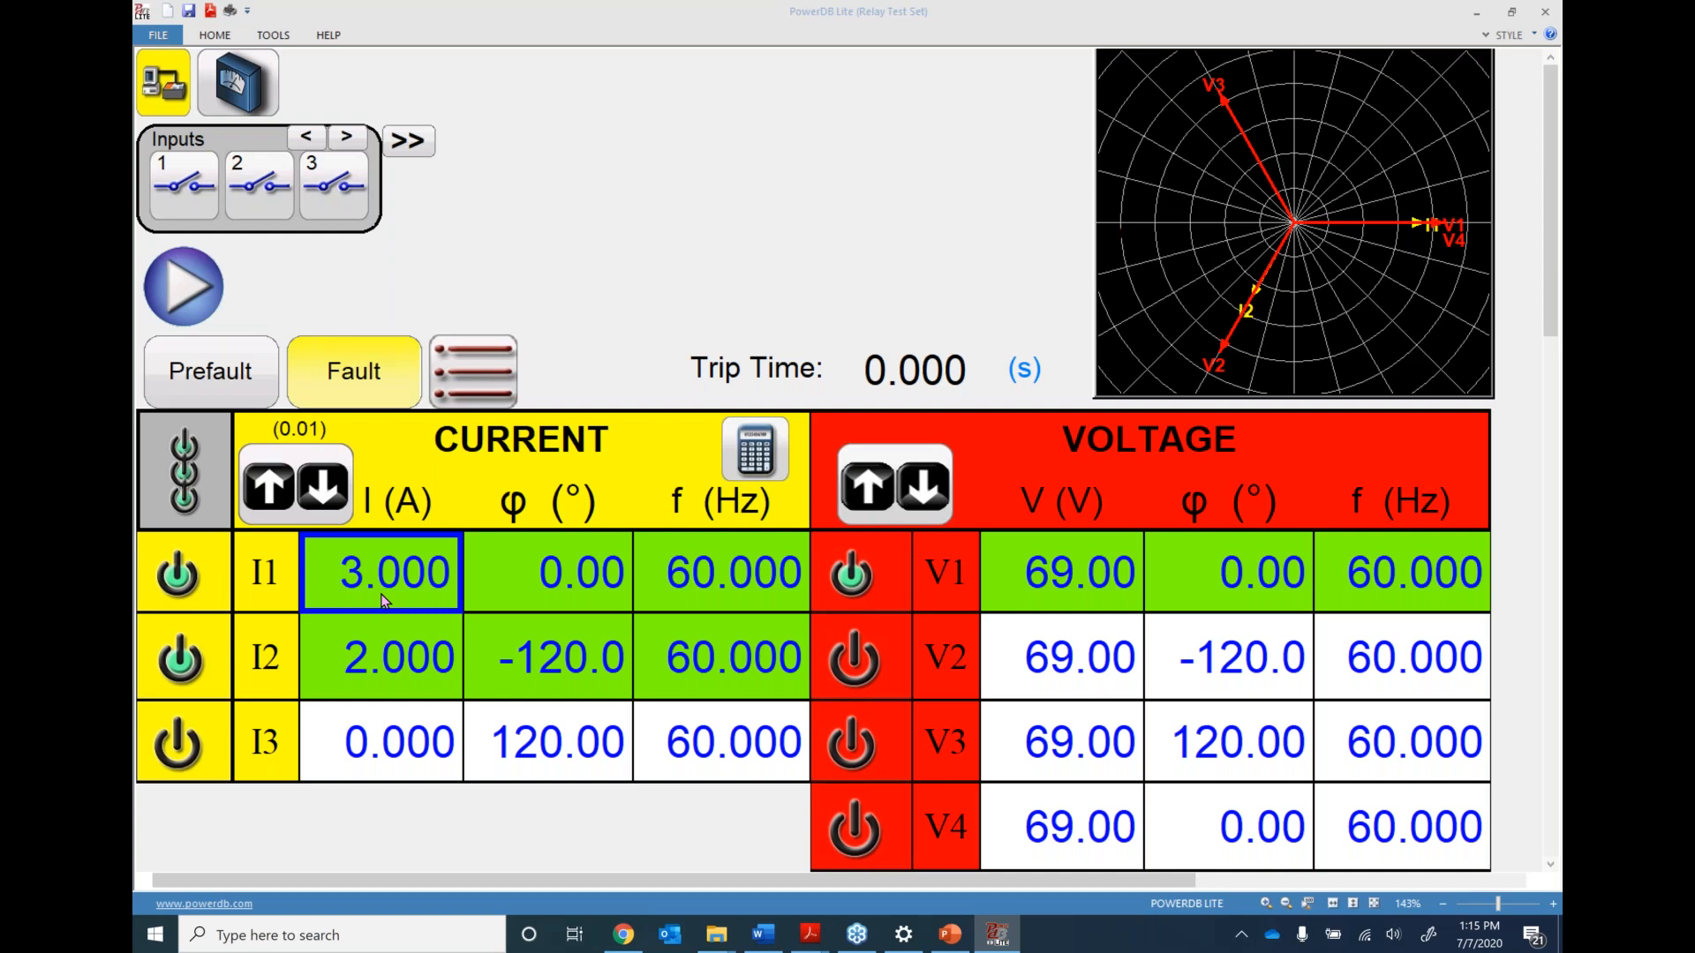
{"action": "left_click", "coordinate": [186, 486]}
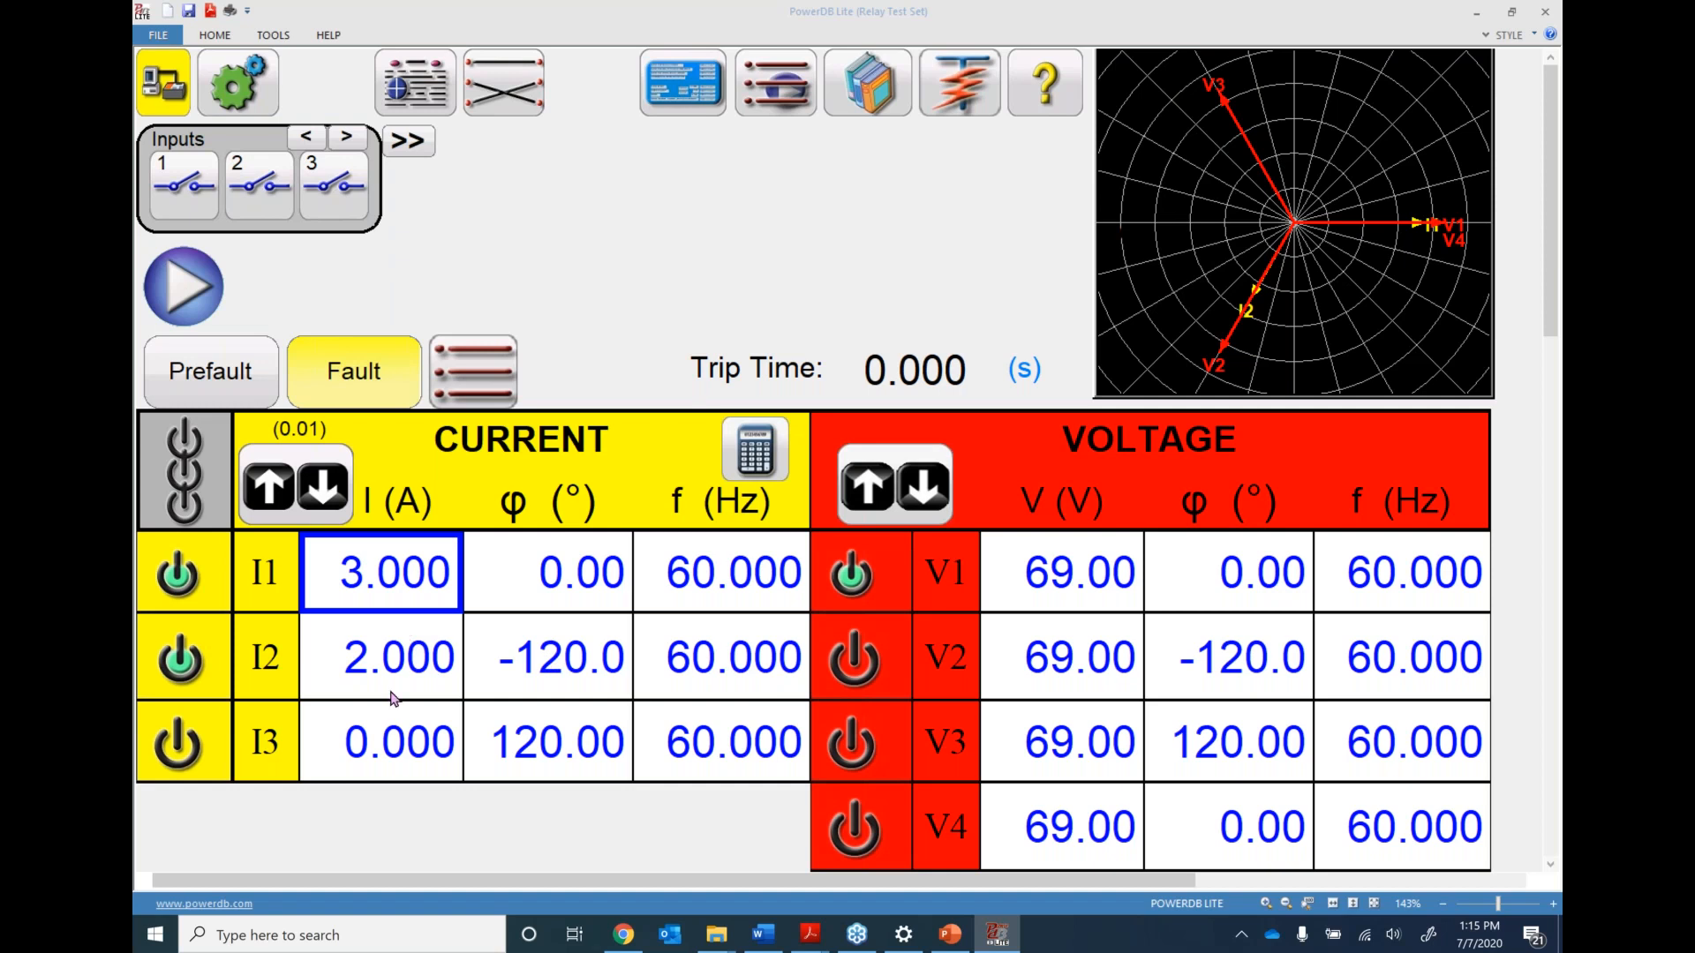
Set the I3 current amplitude to 1 A
{"action": "left_click", "coordinate": [404, 749]}
{"action": "left_click", "coordinate": [686, 328]}
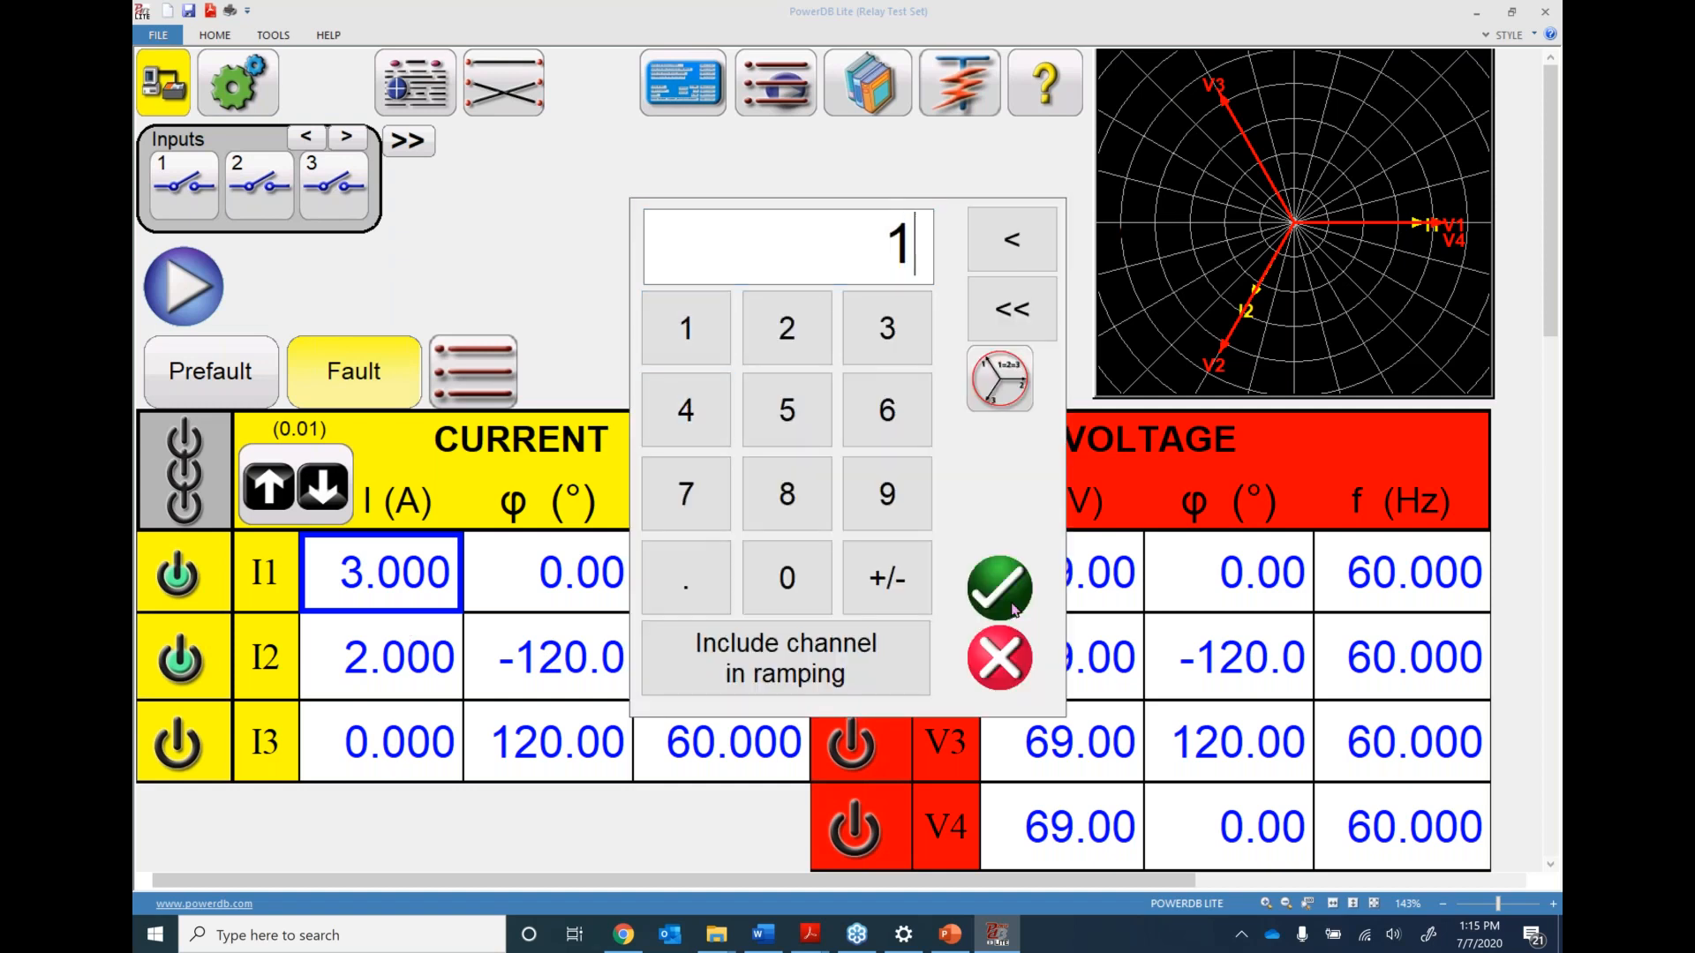
{"action": "left_click", "coordinate": [1001, 588]}
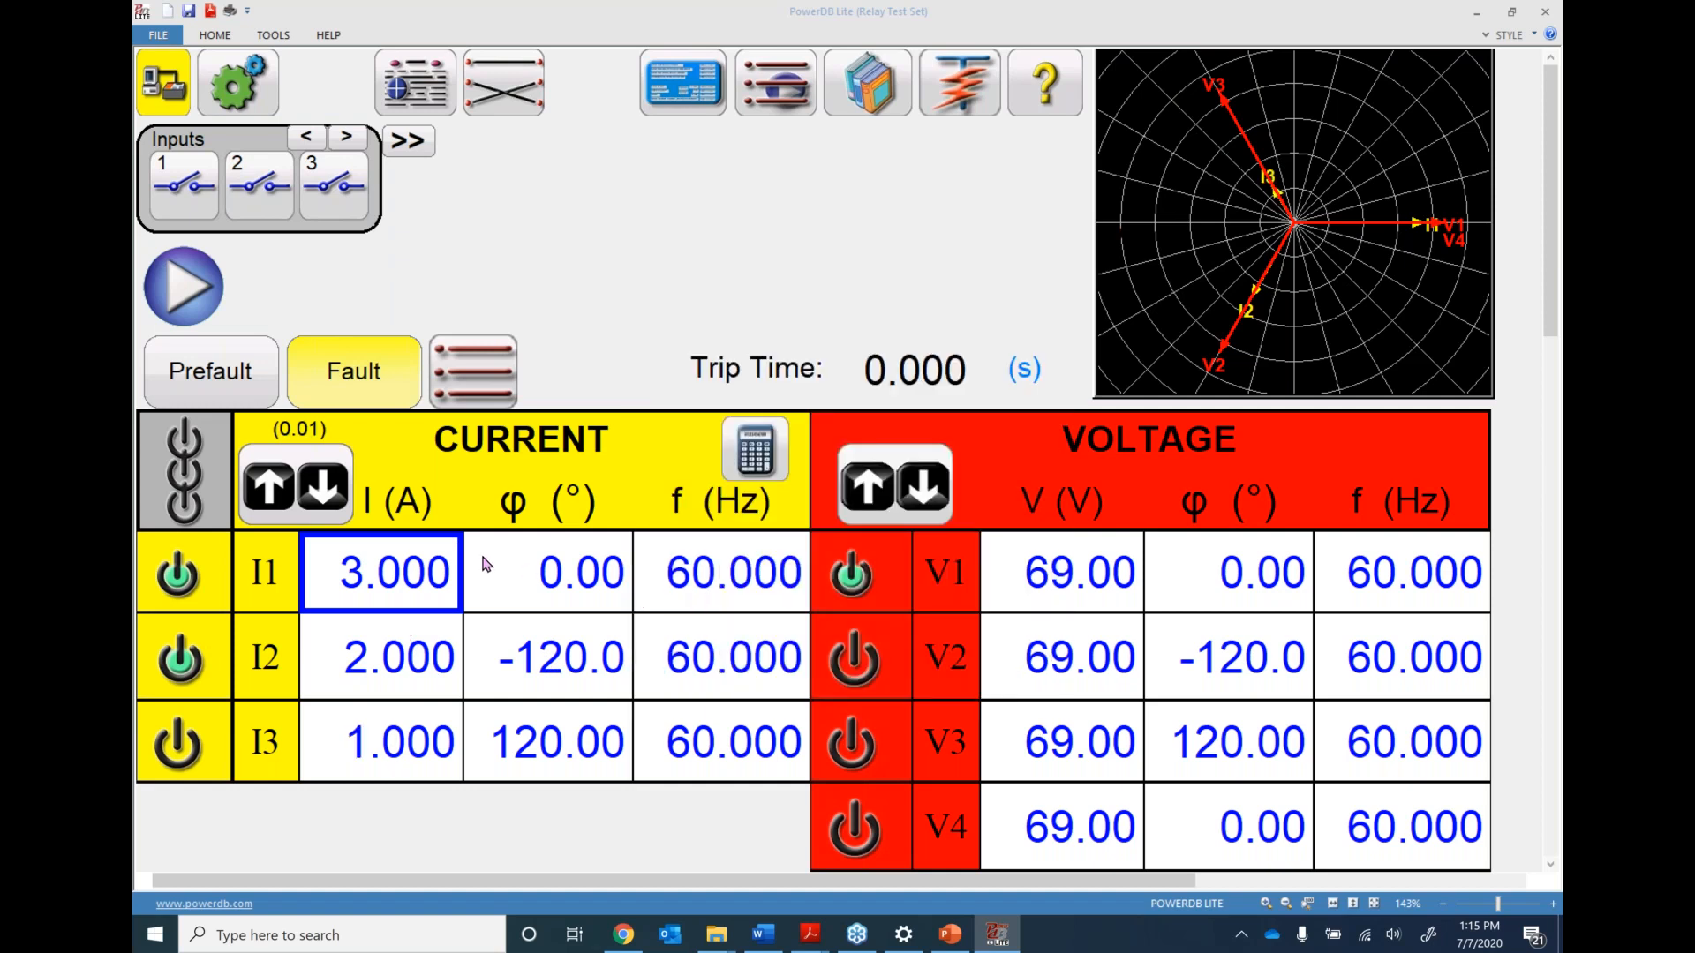
Configure current ramping for Phase mode on channels #1, #2 and #3 with an increment of 5
{"action": "left_click", "coordinate": [301, 460]}
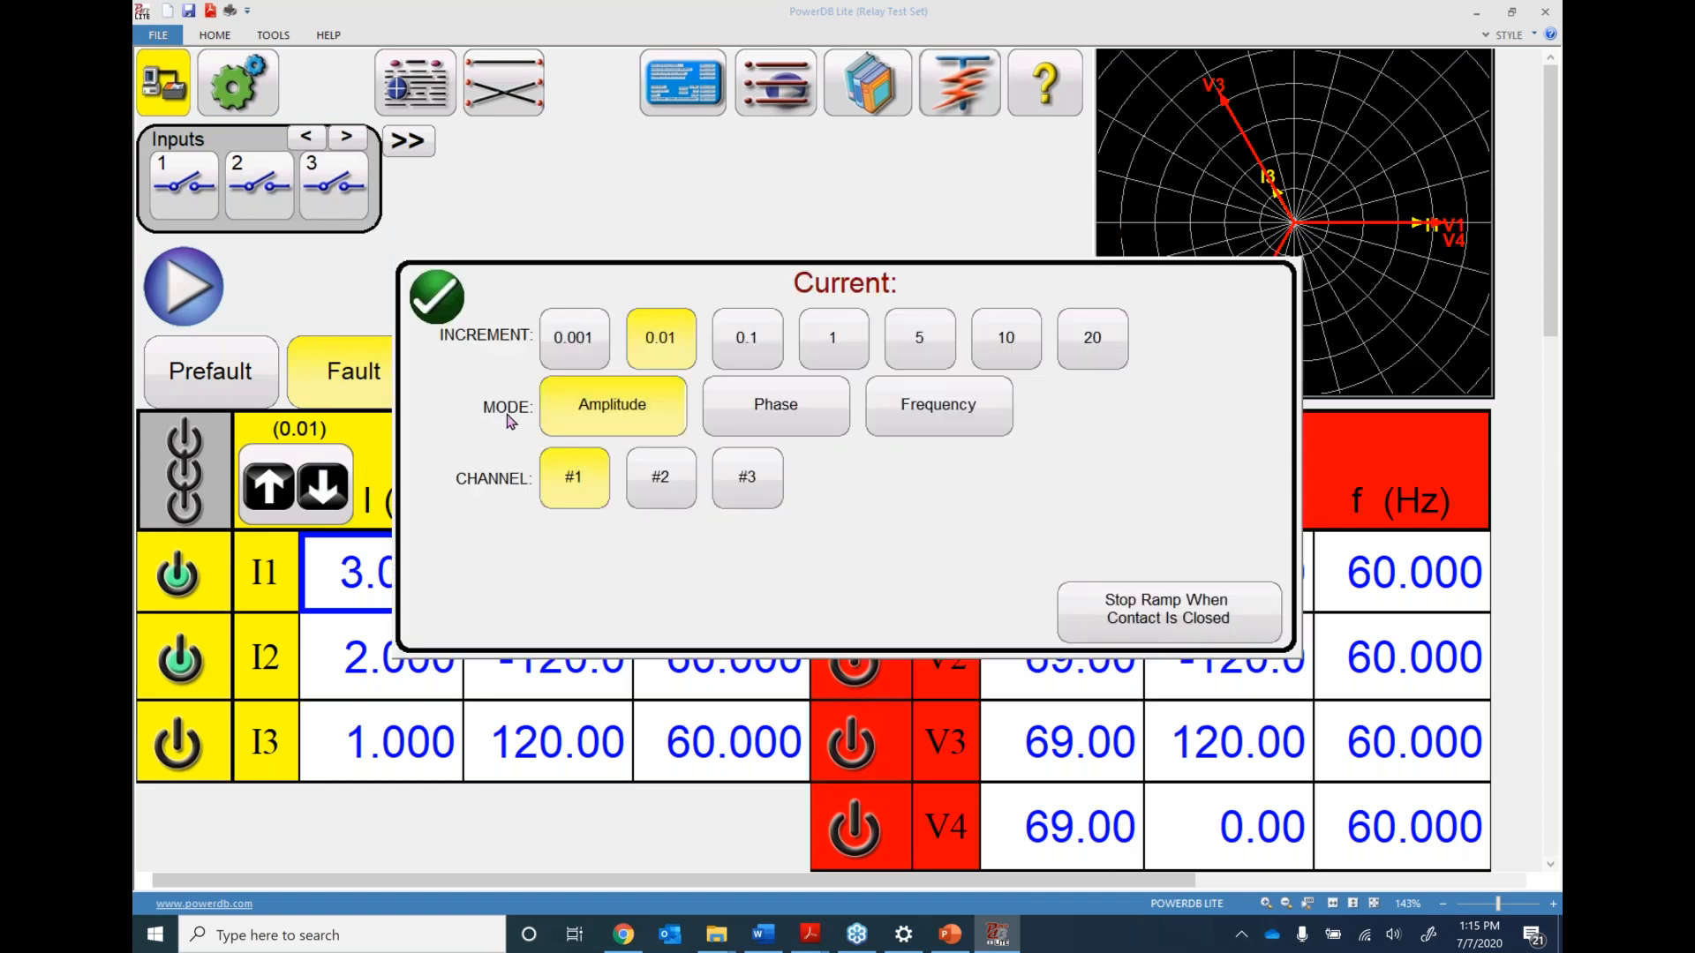
{"action": "left_click", "coordinate": [797, 421]}
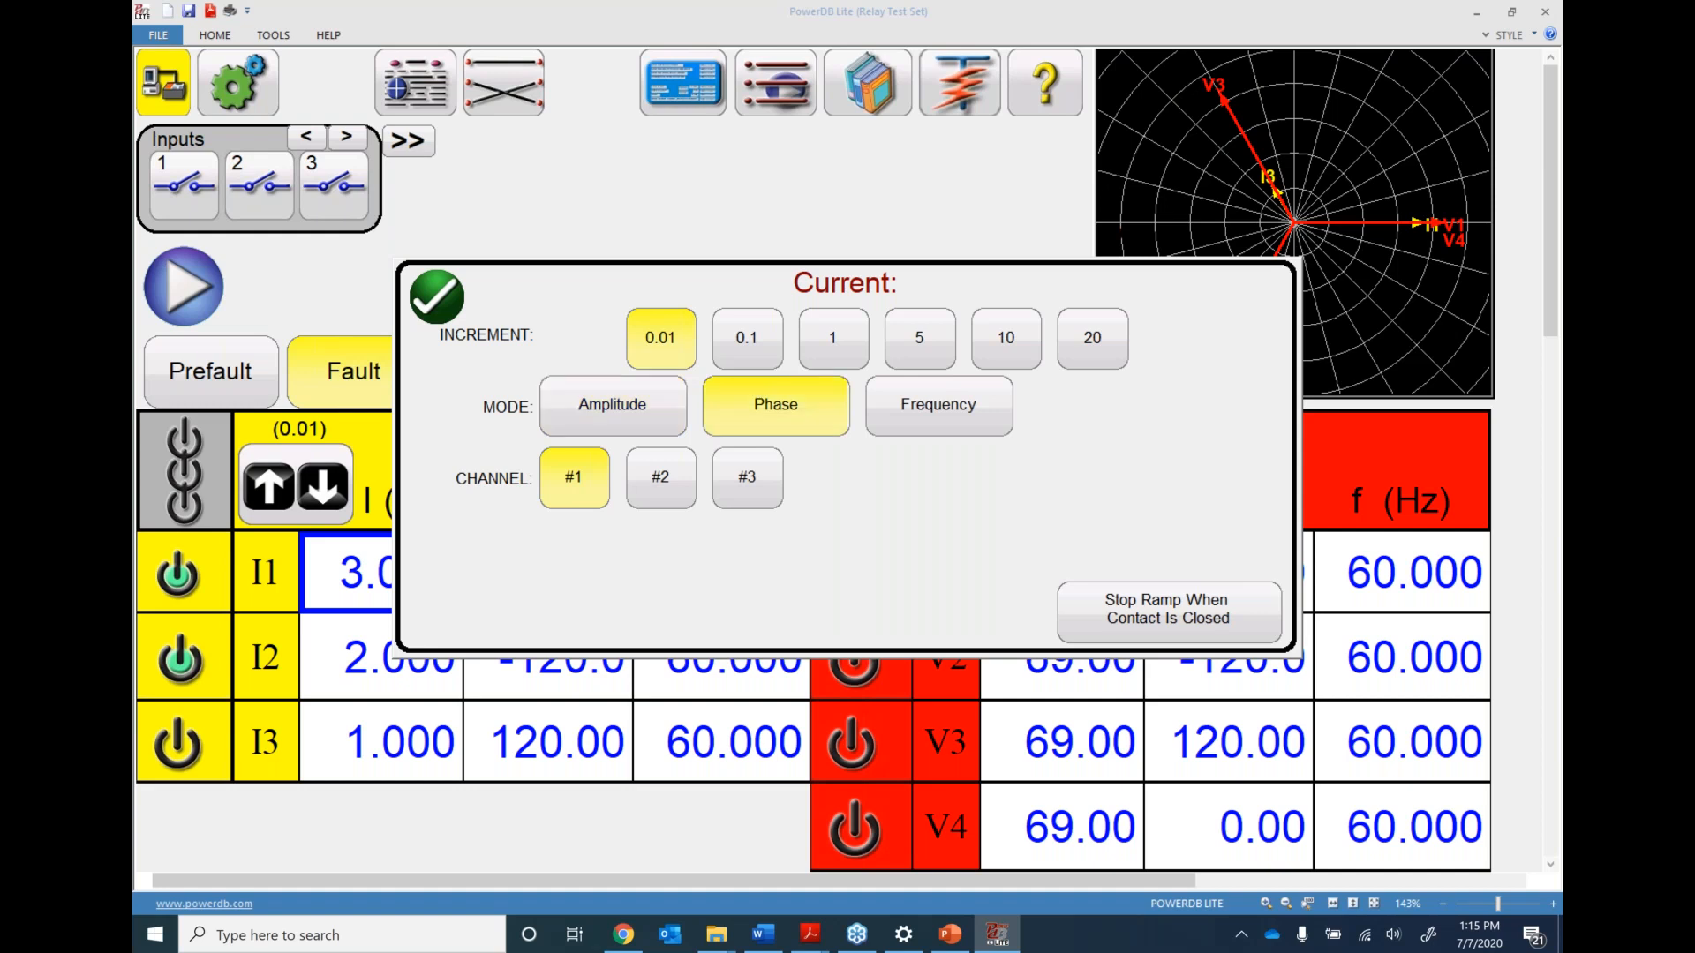
{"action": "left_click", "coordinate": [658, 484]}
{"action": "left_click", "coordinate": [761, 493]}
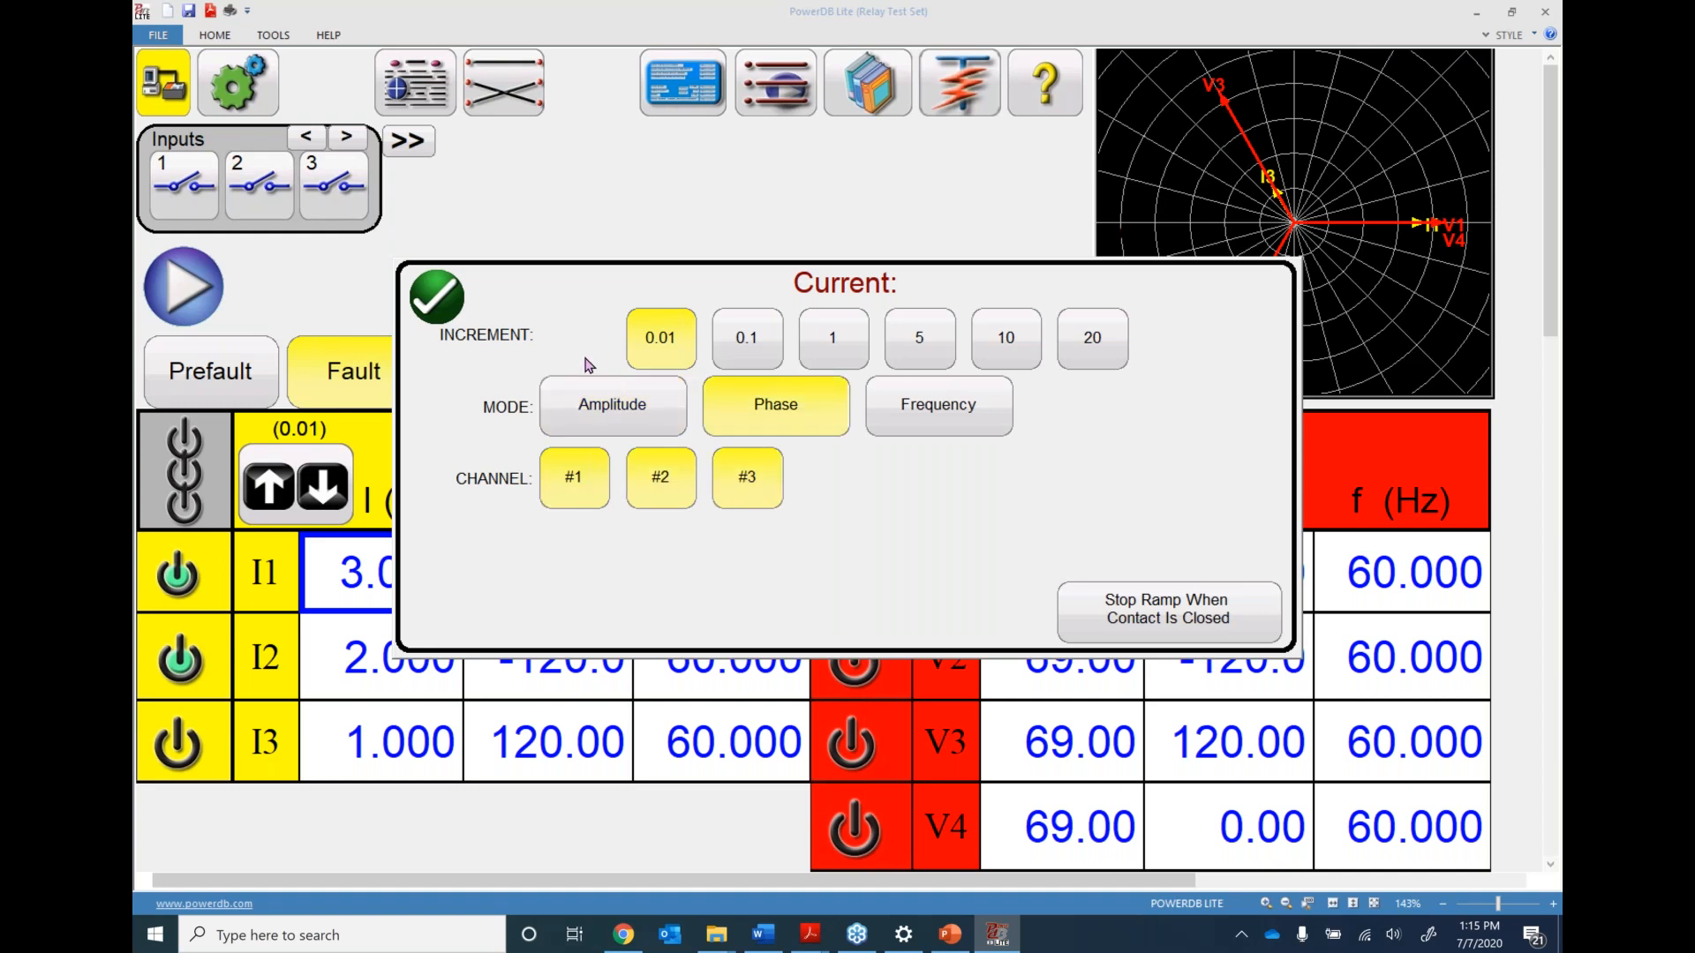
{"action": "left_click", "coordinate": [923, 346]}
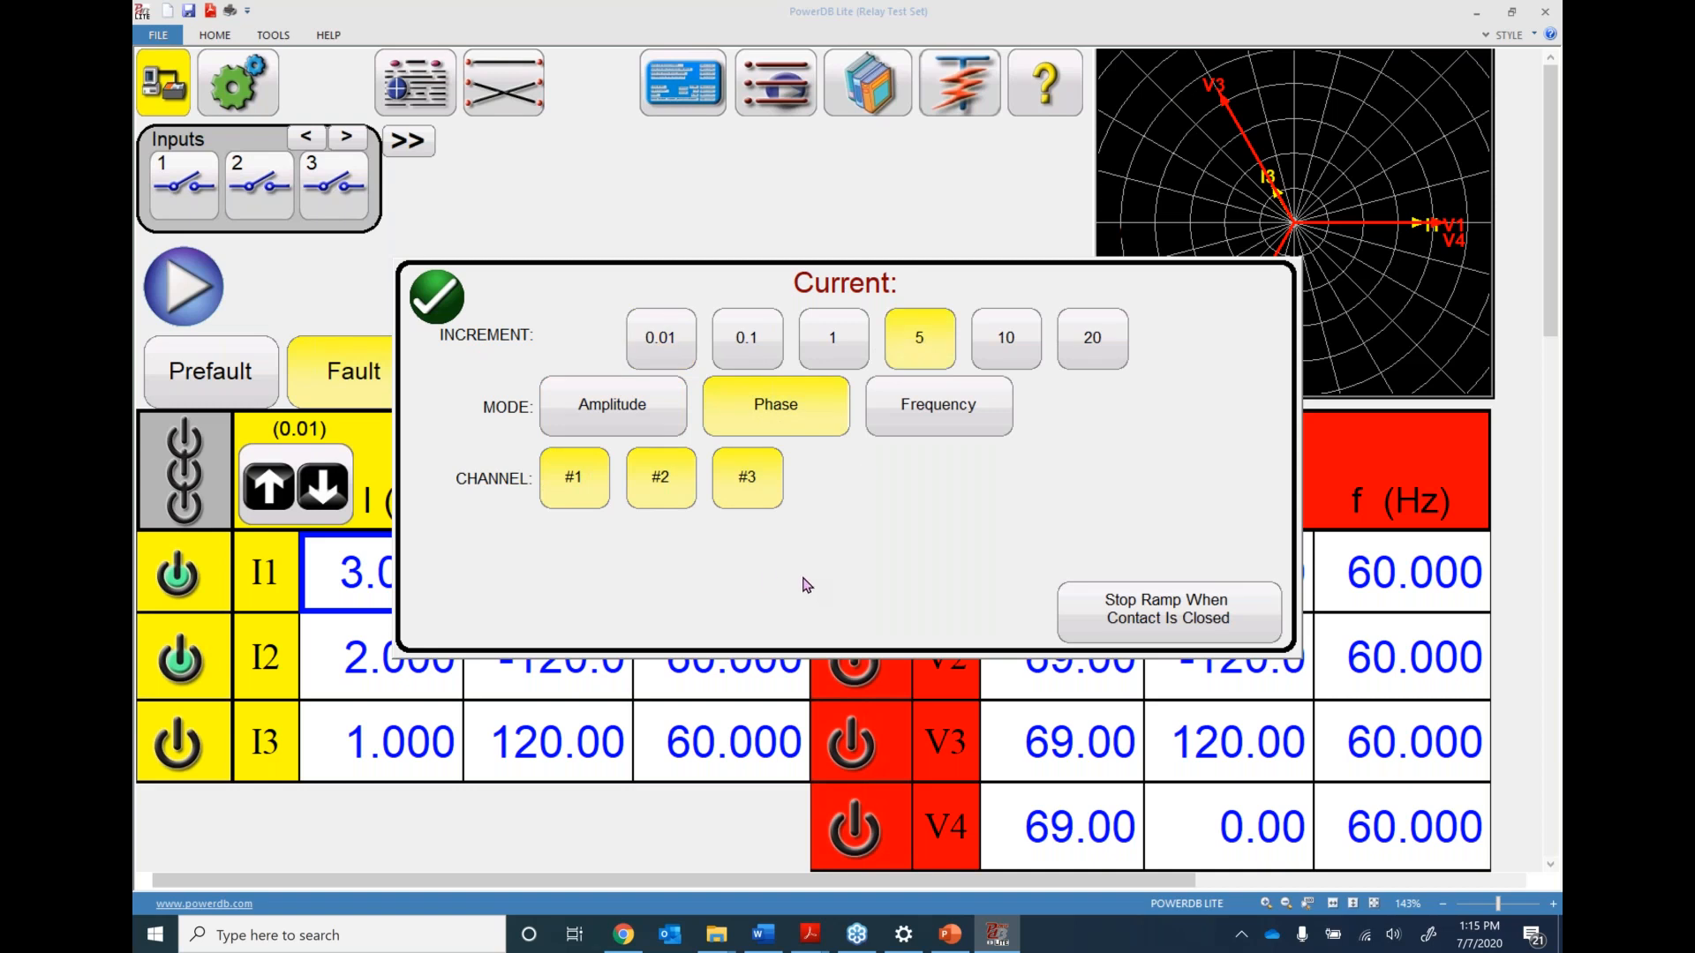
{"action": "left_click", "coordinate": [439, 300]}
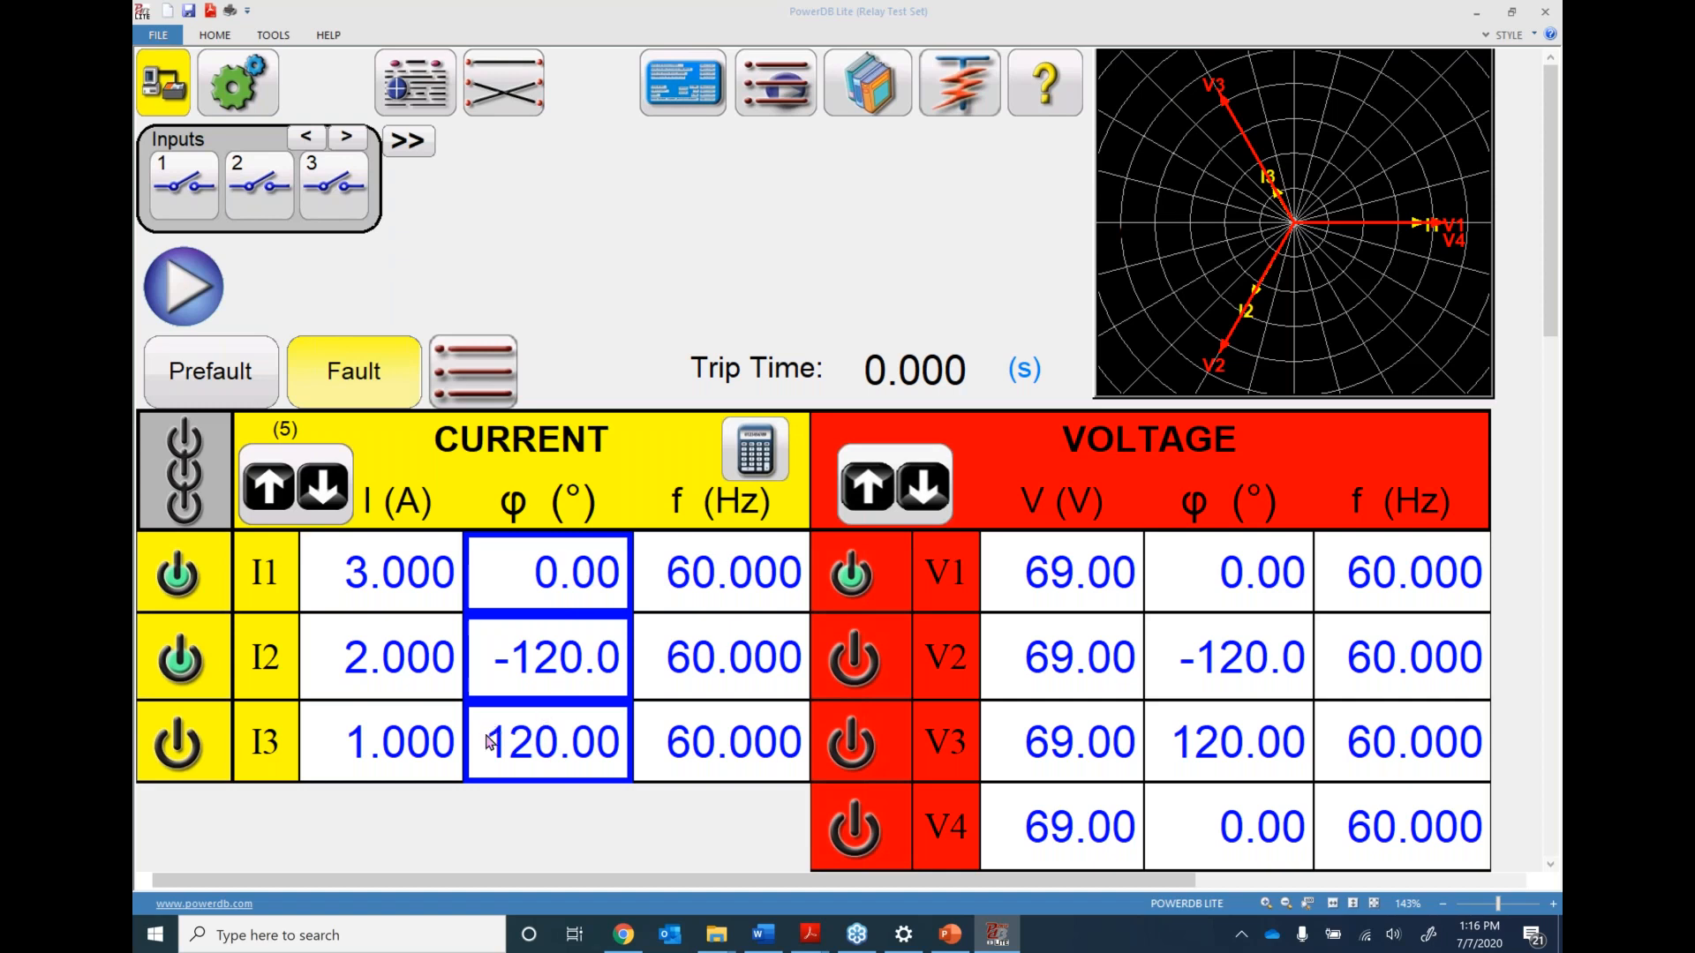
Apply a balanced three-phase 3 A current to I1, I2 and I3, and enable voltage channels V2 and V3
{"action": "left_click", "coordinate": [393, 576]}
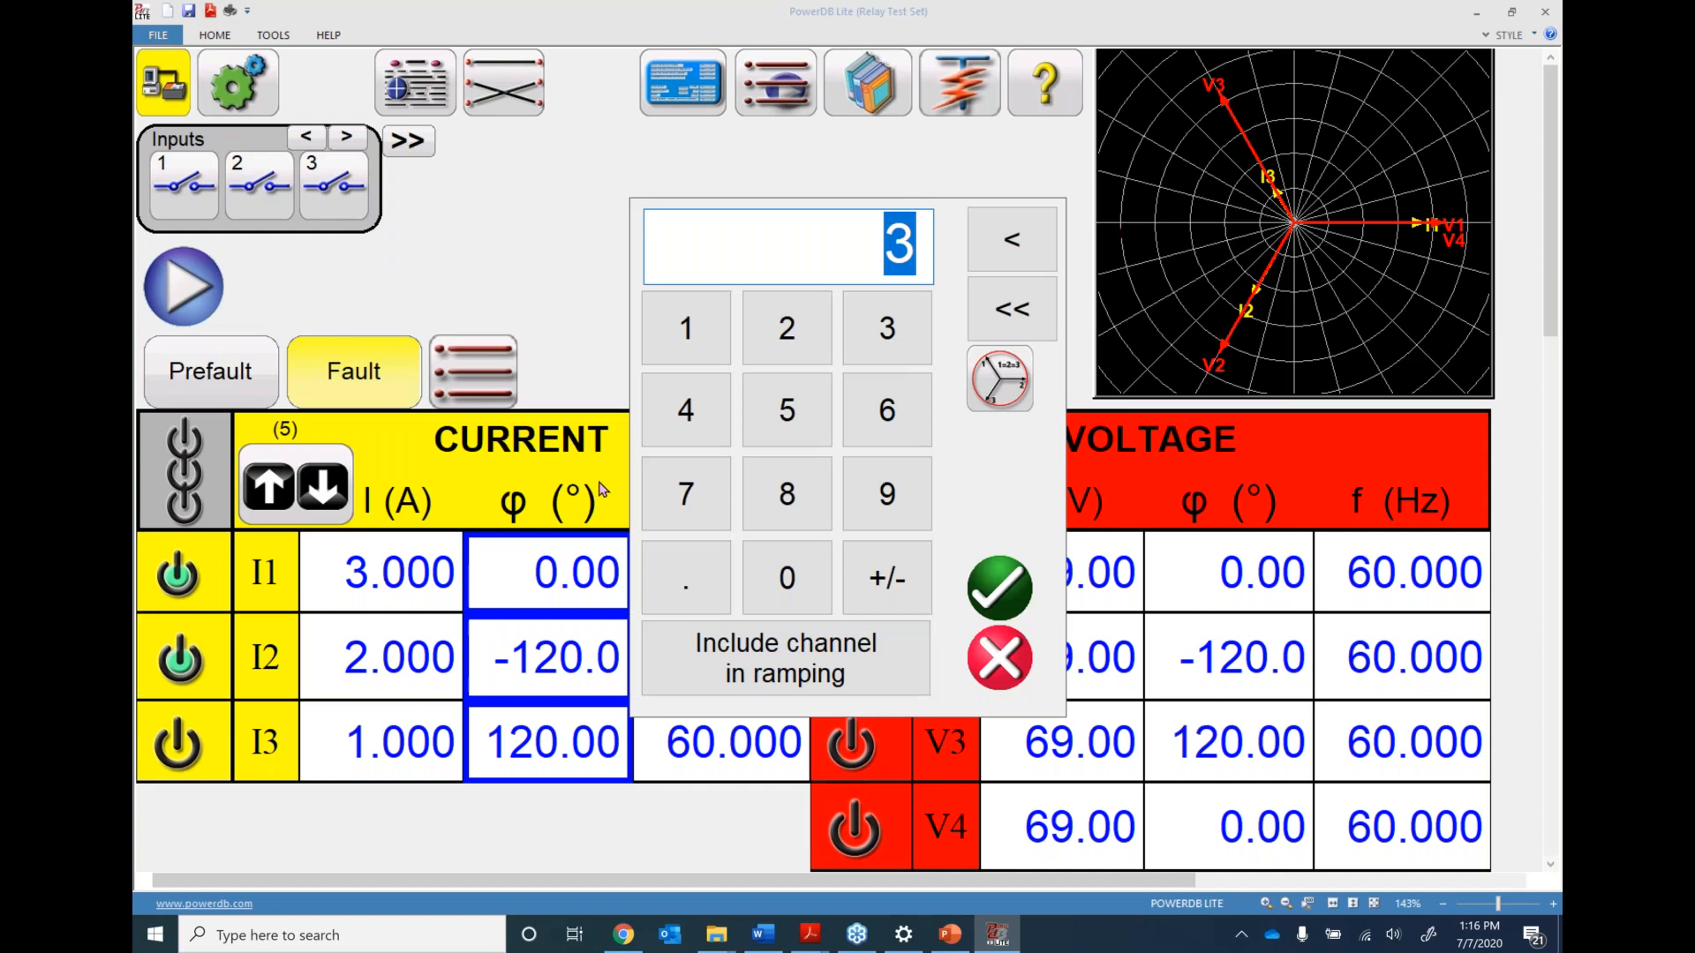
{"action": "left_click", "coordinate": [996, 386]}
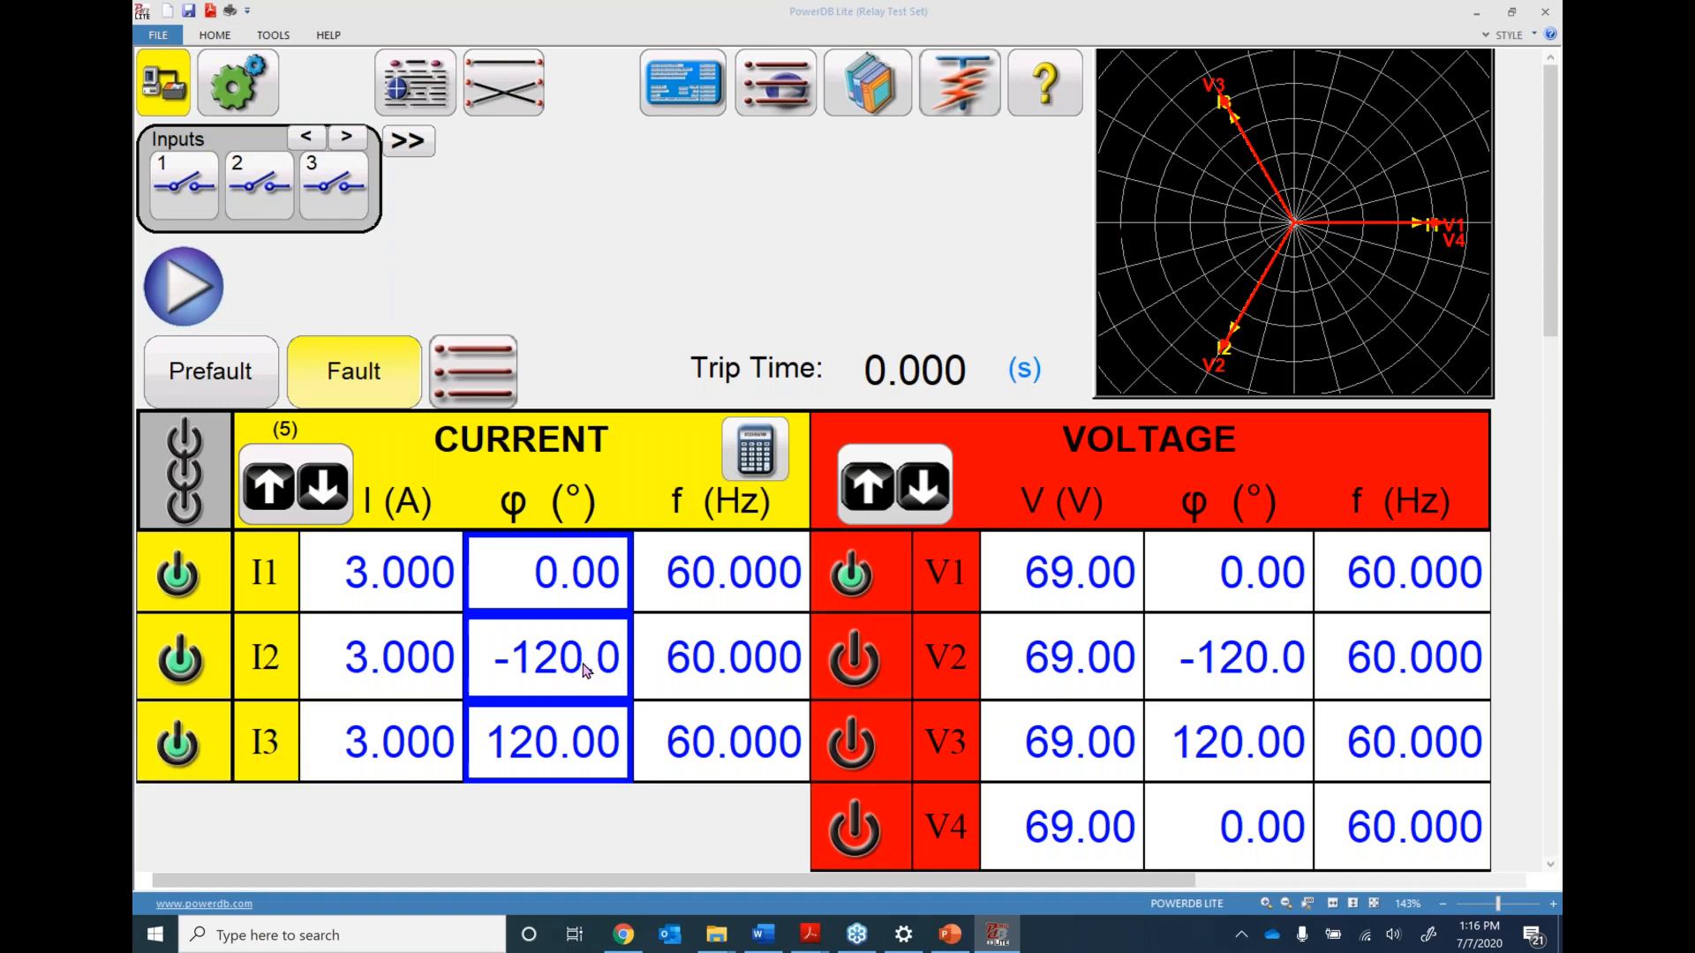
{"action": "left_click", "coordinate": [848, 658]}
{"action": "left_click", "coordinate": [853, 747]}
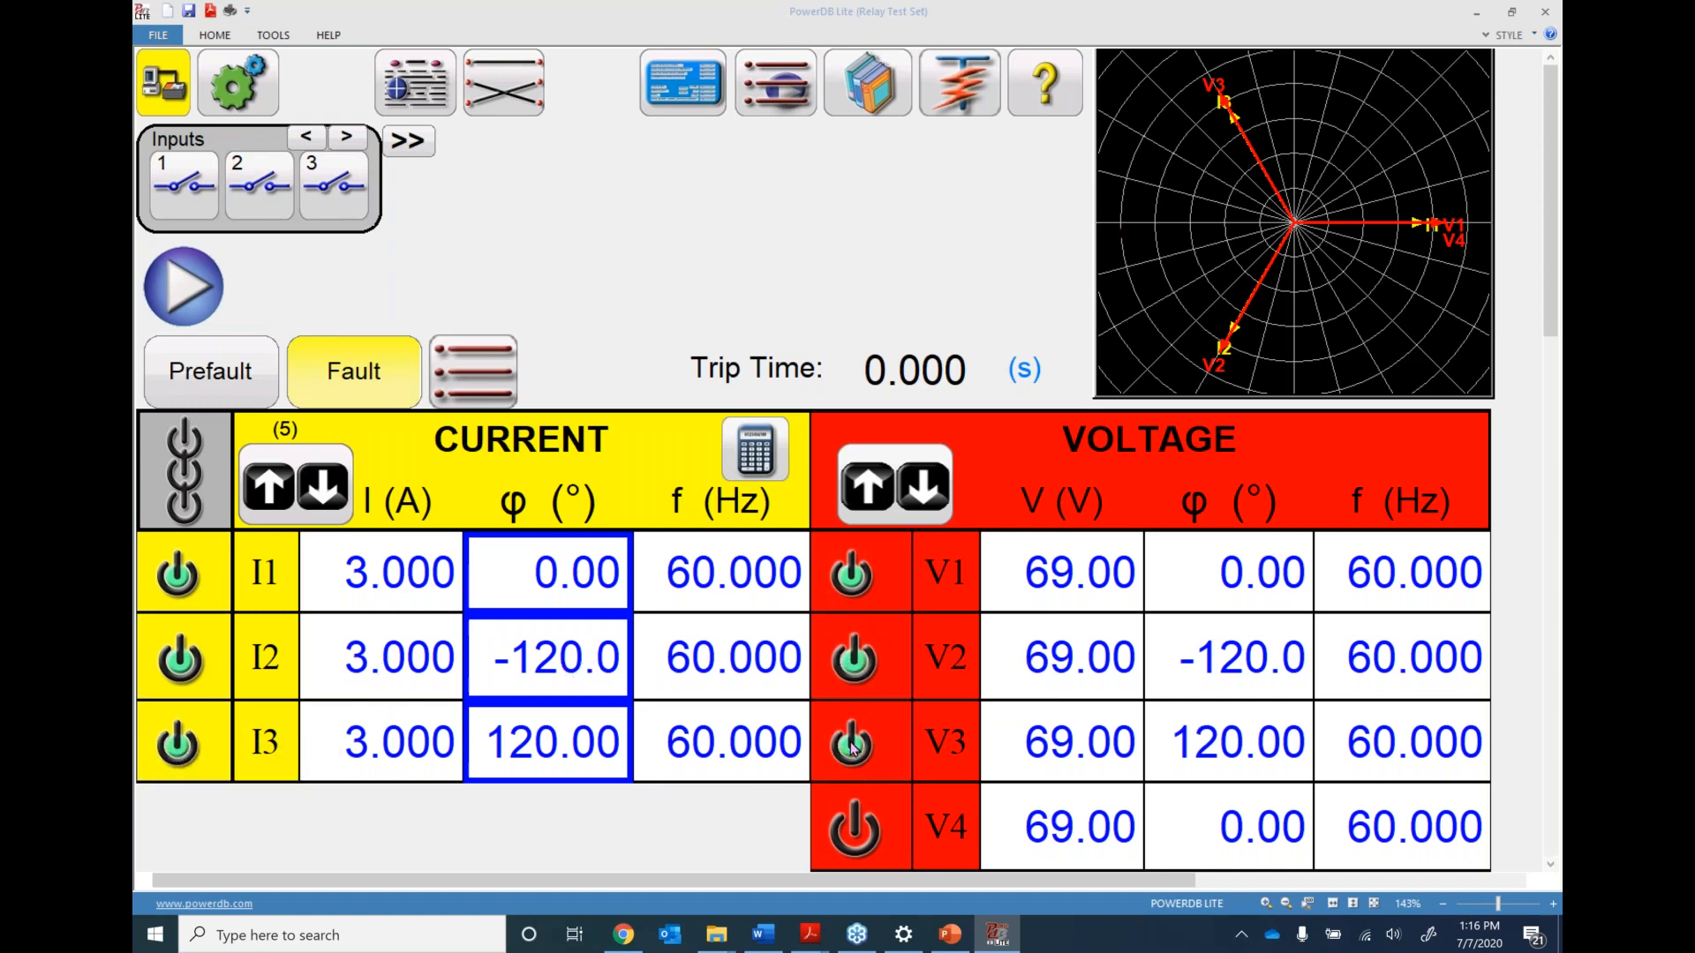
Turn the outputs on and ramp the three current phase angles up in 5-degree increments until I1 is at 35 degrees
{"action": "left_click", "coordinate": [195, 457]}
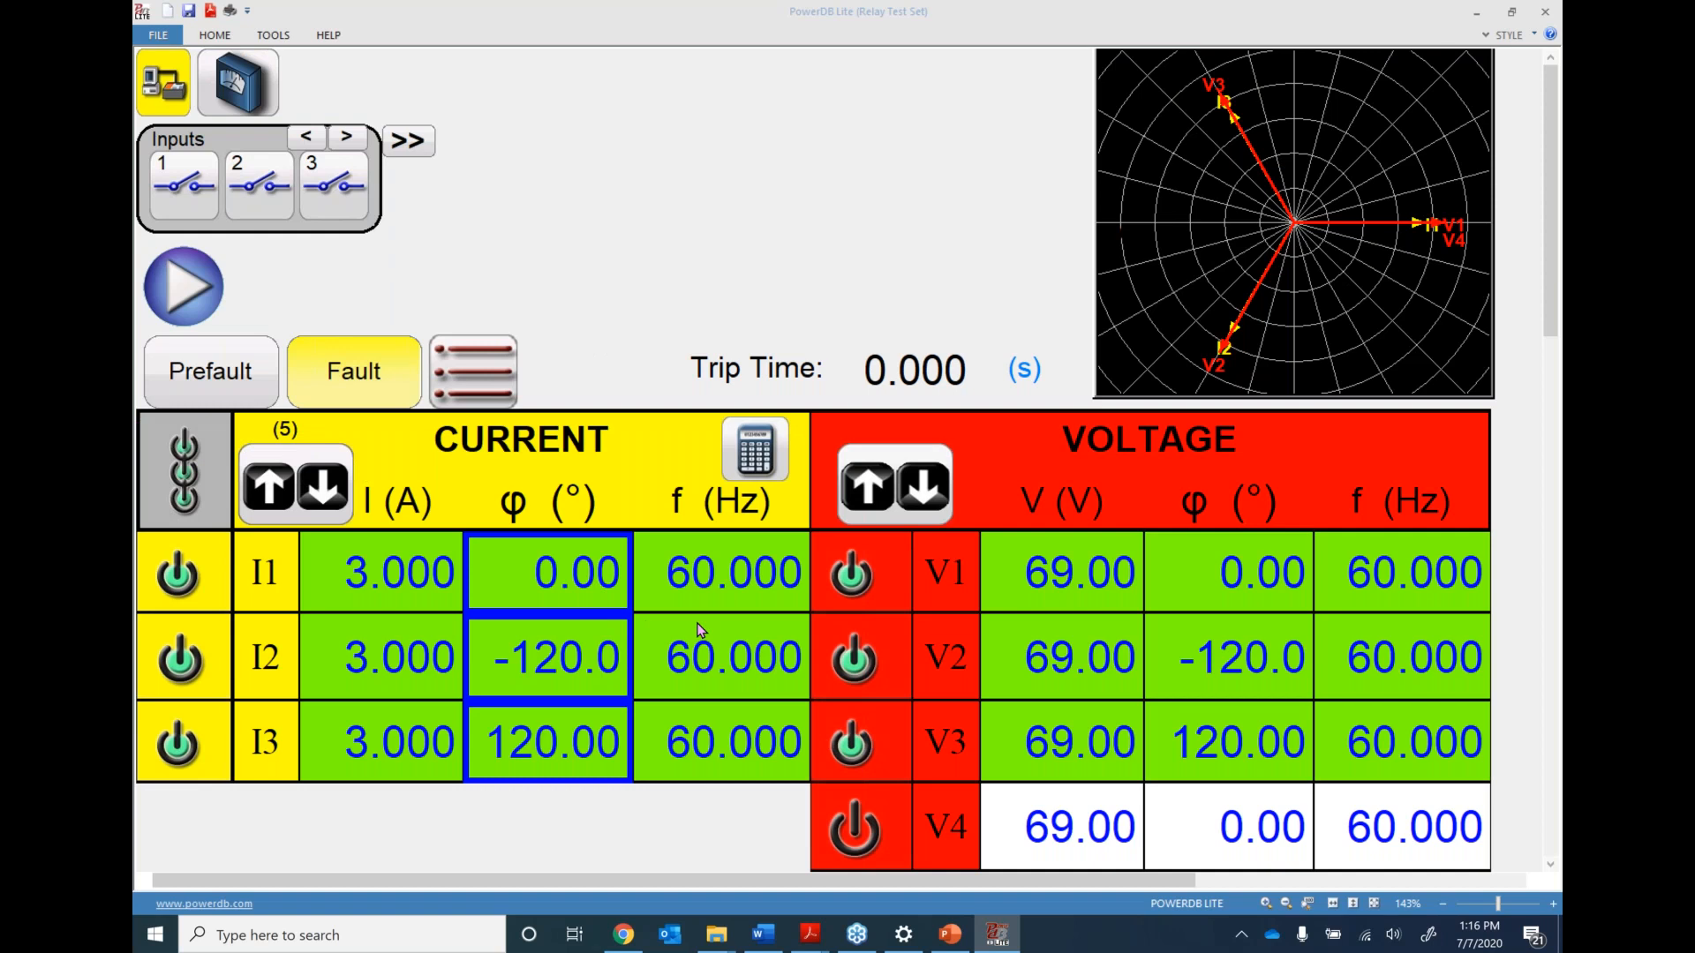
{"action": "key", "text": "Up"}
{"action": "key", "text": "Up"}
{"action": "key", "text": "Up"}
{"action": "key", "text": "Up"}
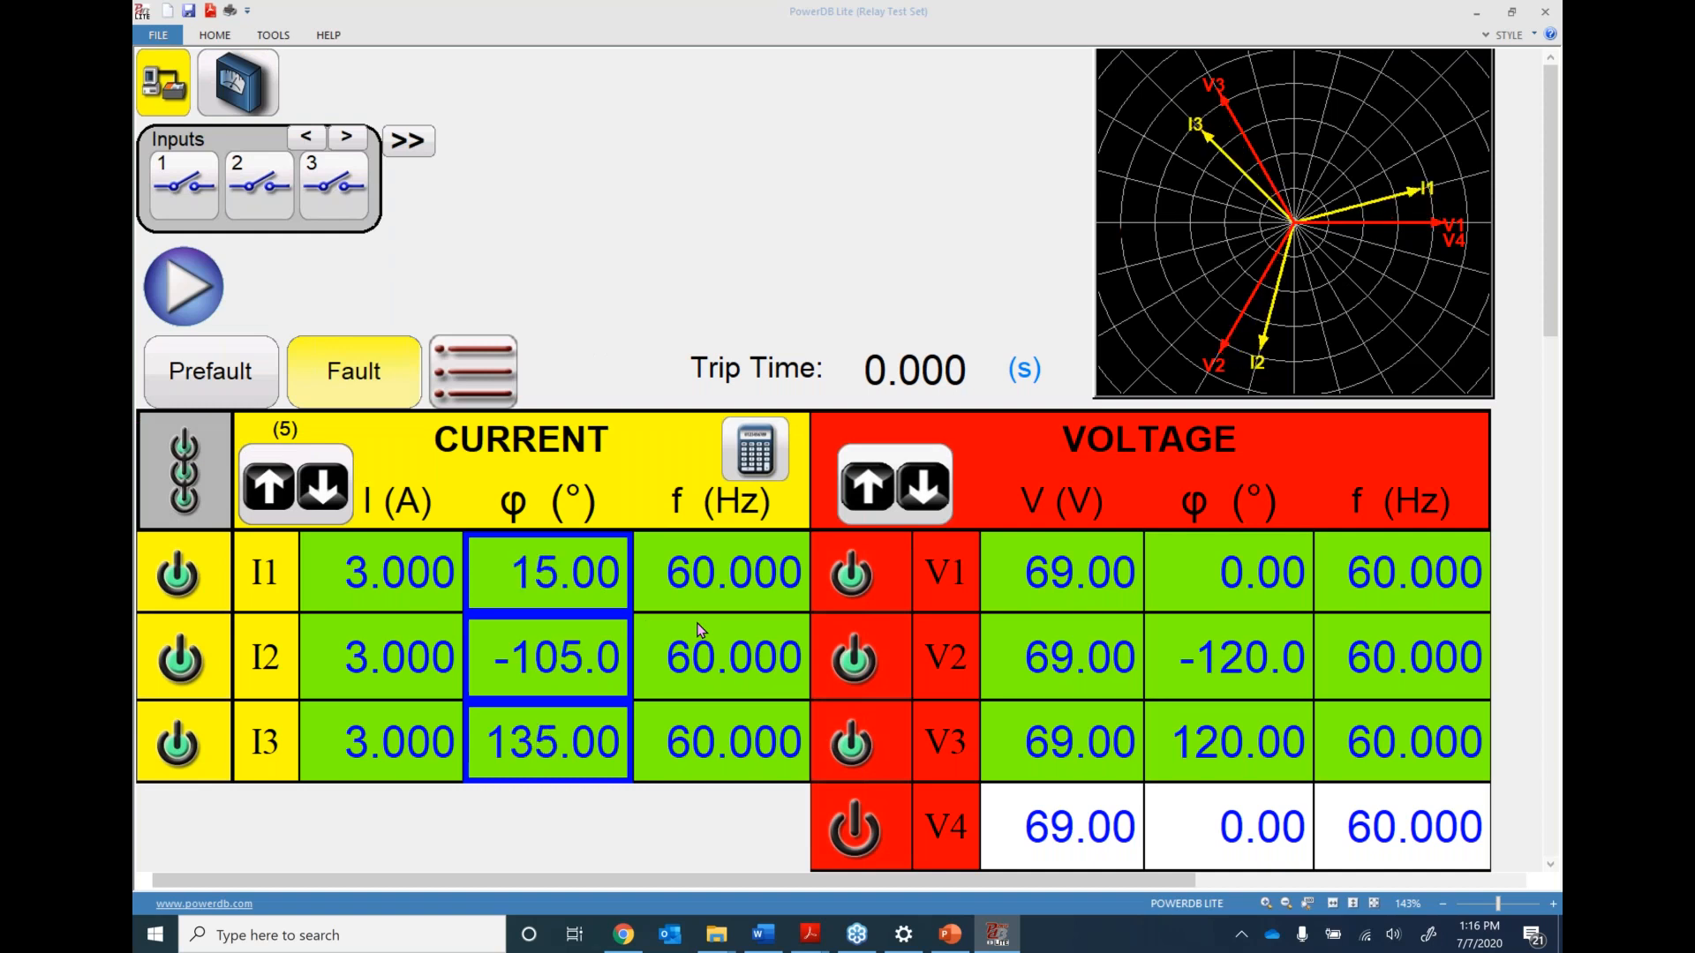
{"action": "key", "text": "Up"}
{"action": "key", "text": "Up"}
{"action": "key", "text": "Up"}
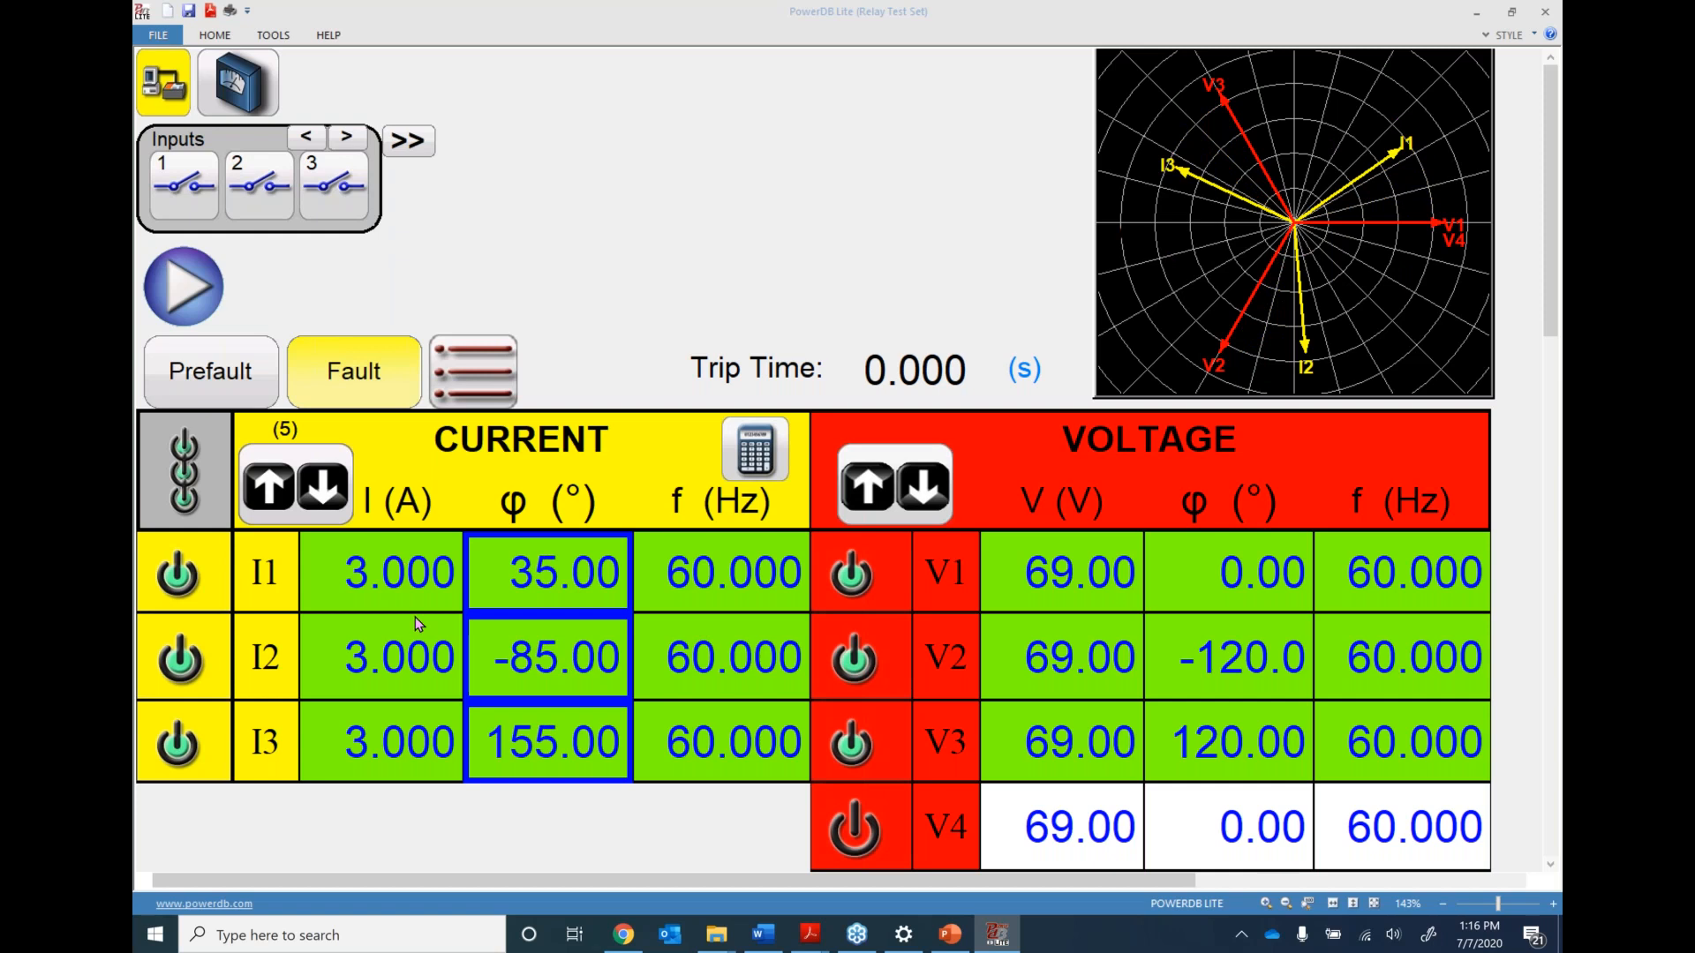
Ramp the three current phase angles back down until I1 is at 0 degrees, and turn the outputs off
{"action": "key", "text": "Down"}
{"action": "key", "text": "Down"}
{"action": "key", "text": "Down"}
{"action": "key", "text": "Down"}
{"action": "key", "text": "Down"}
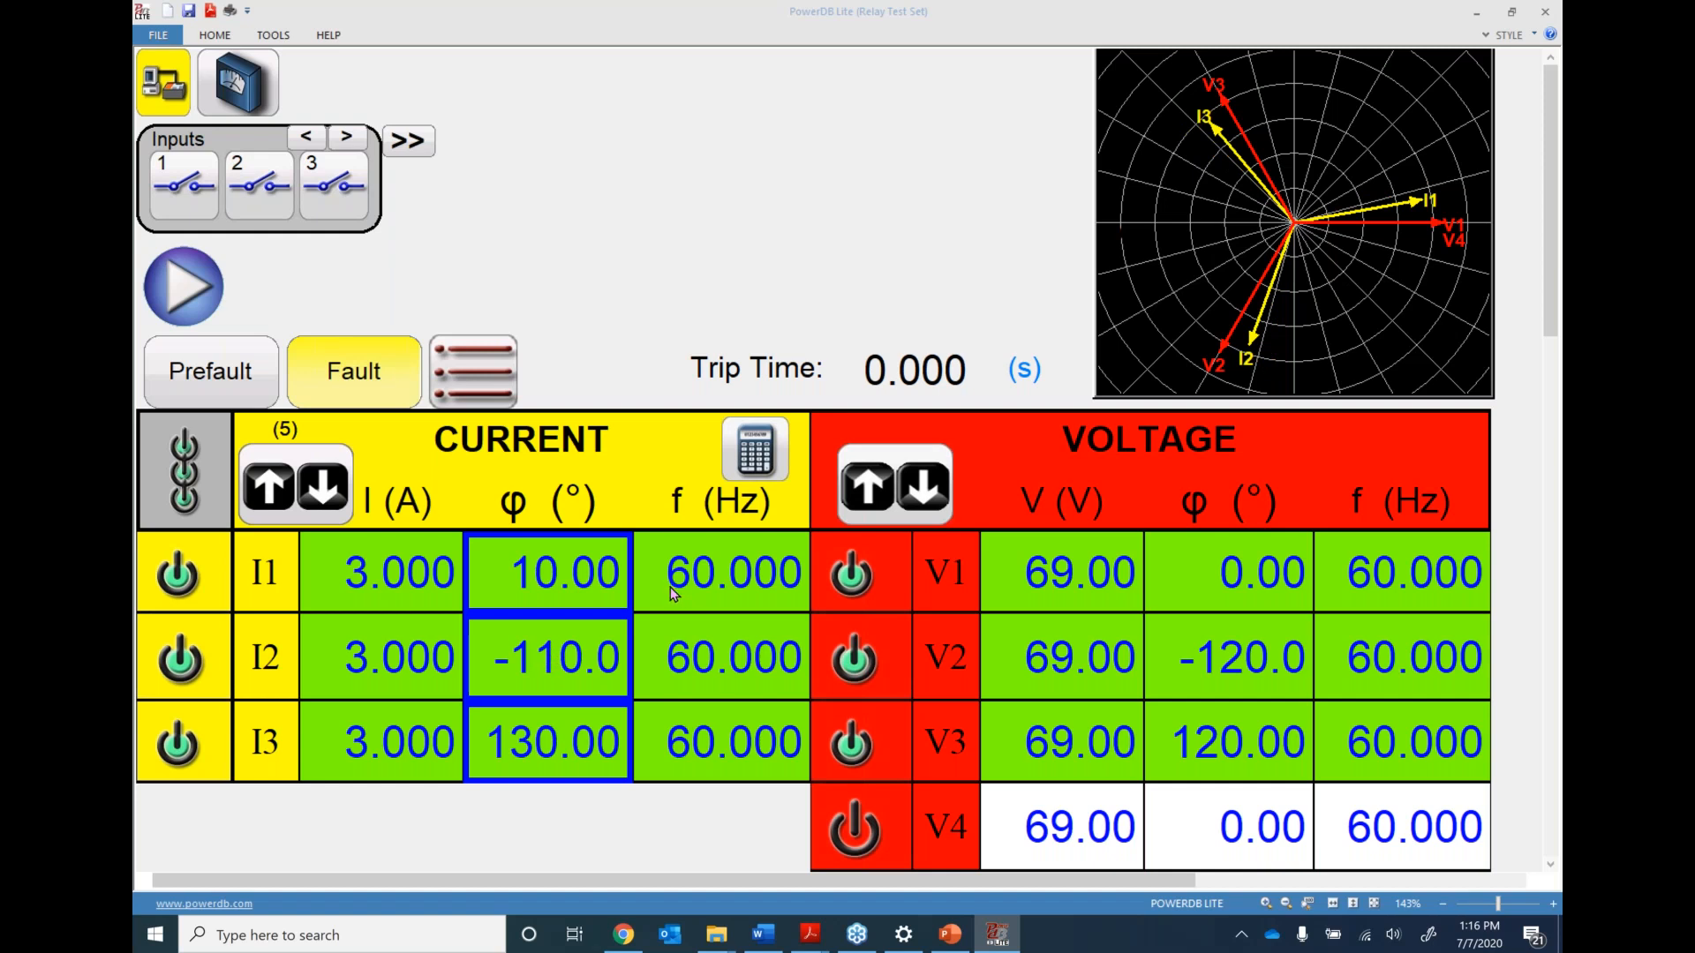
{"action": "key", "text": "Down"}
{"action": "key", "text": "Down"}
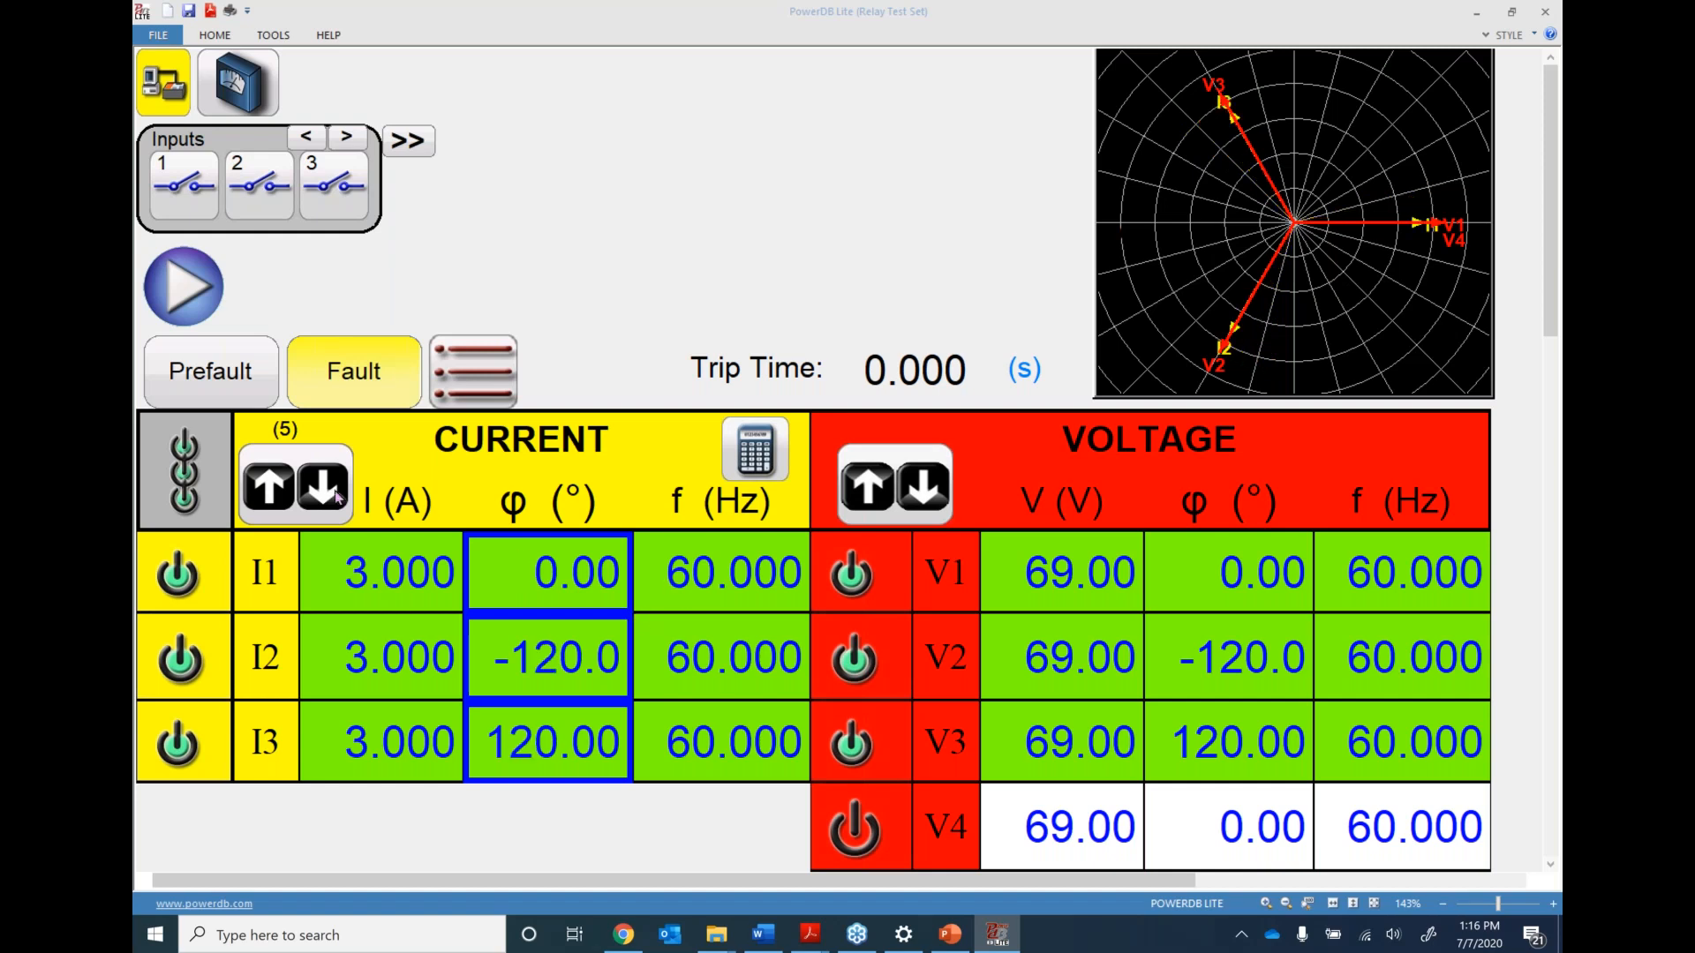
{"action": "left_click", "coordinate": [195, 461]}
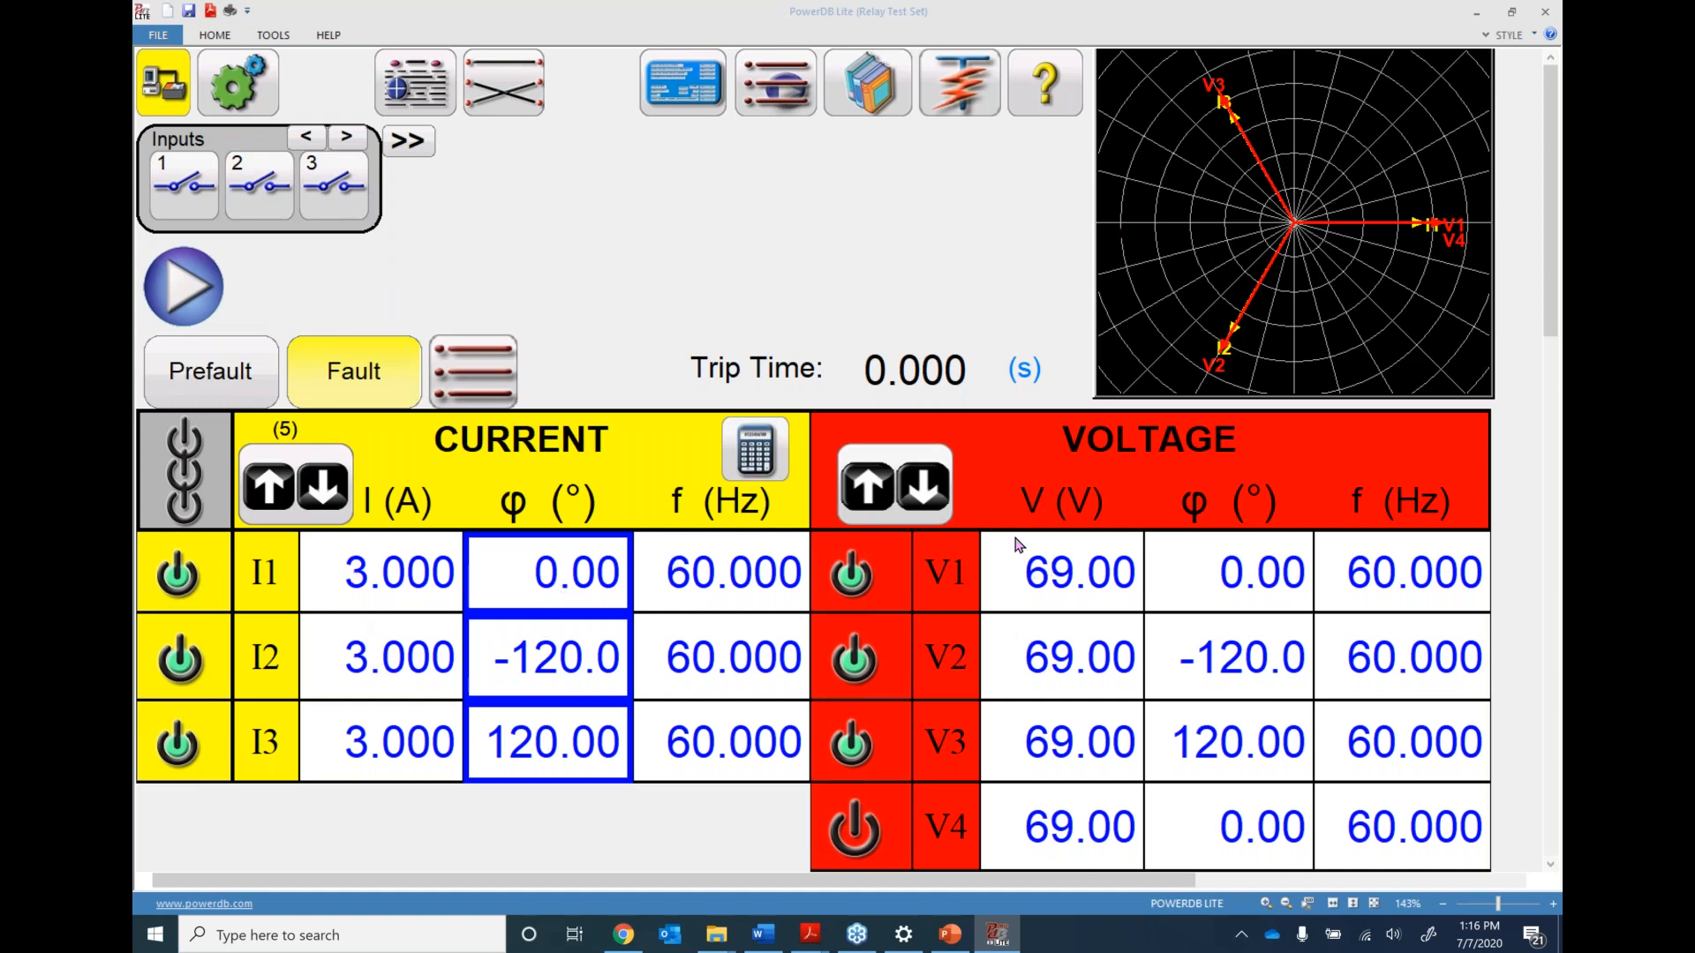
Configure voltage ramping for Amplitude mode on channel #1 with an increment of 0.1
{"action": "left_click", "coordinate": [894, 461]}
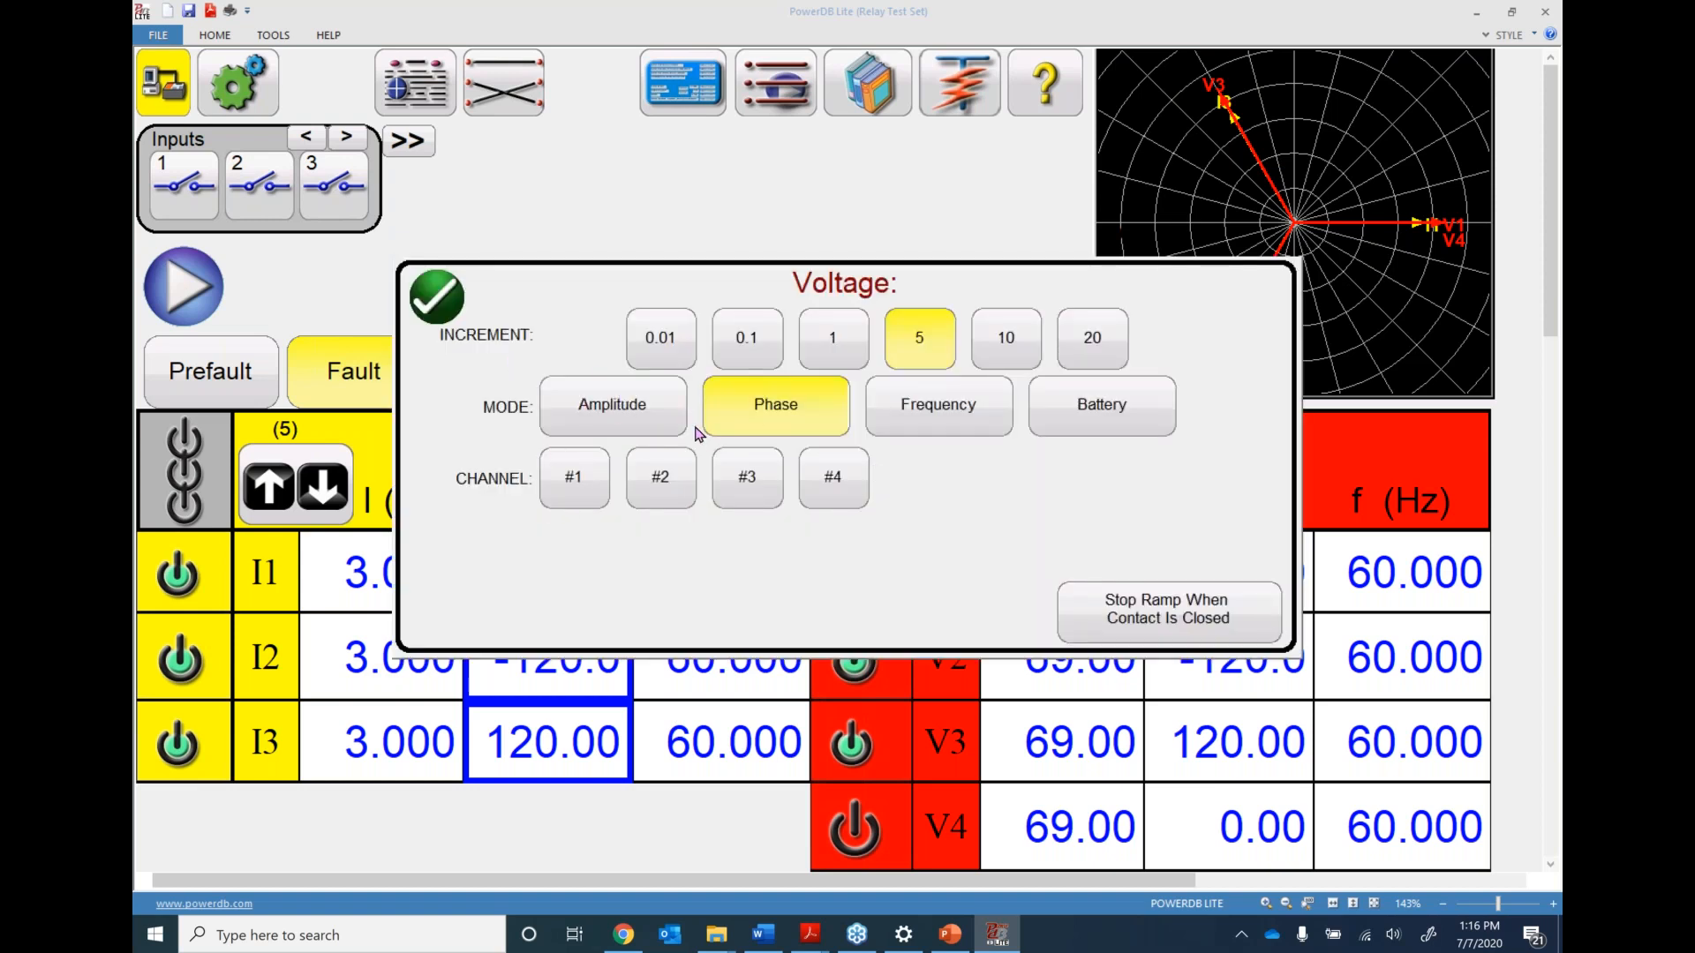
{"action": "left_click", "coordinate": [595, 425]}
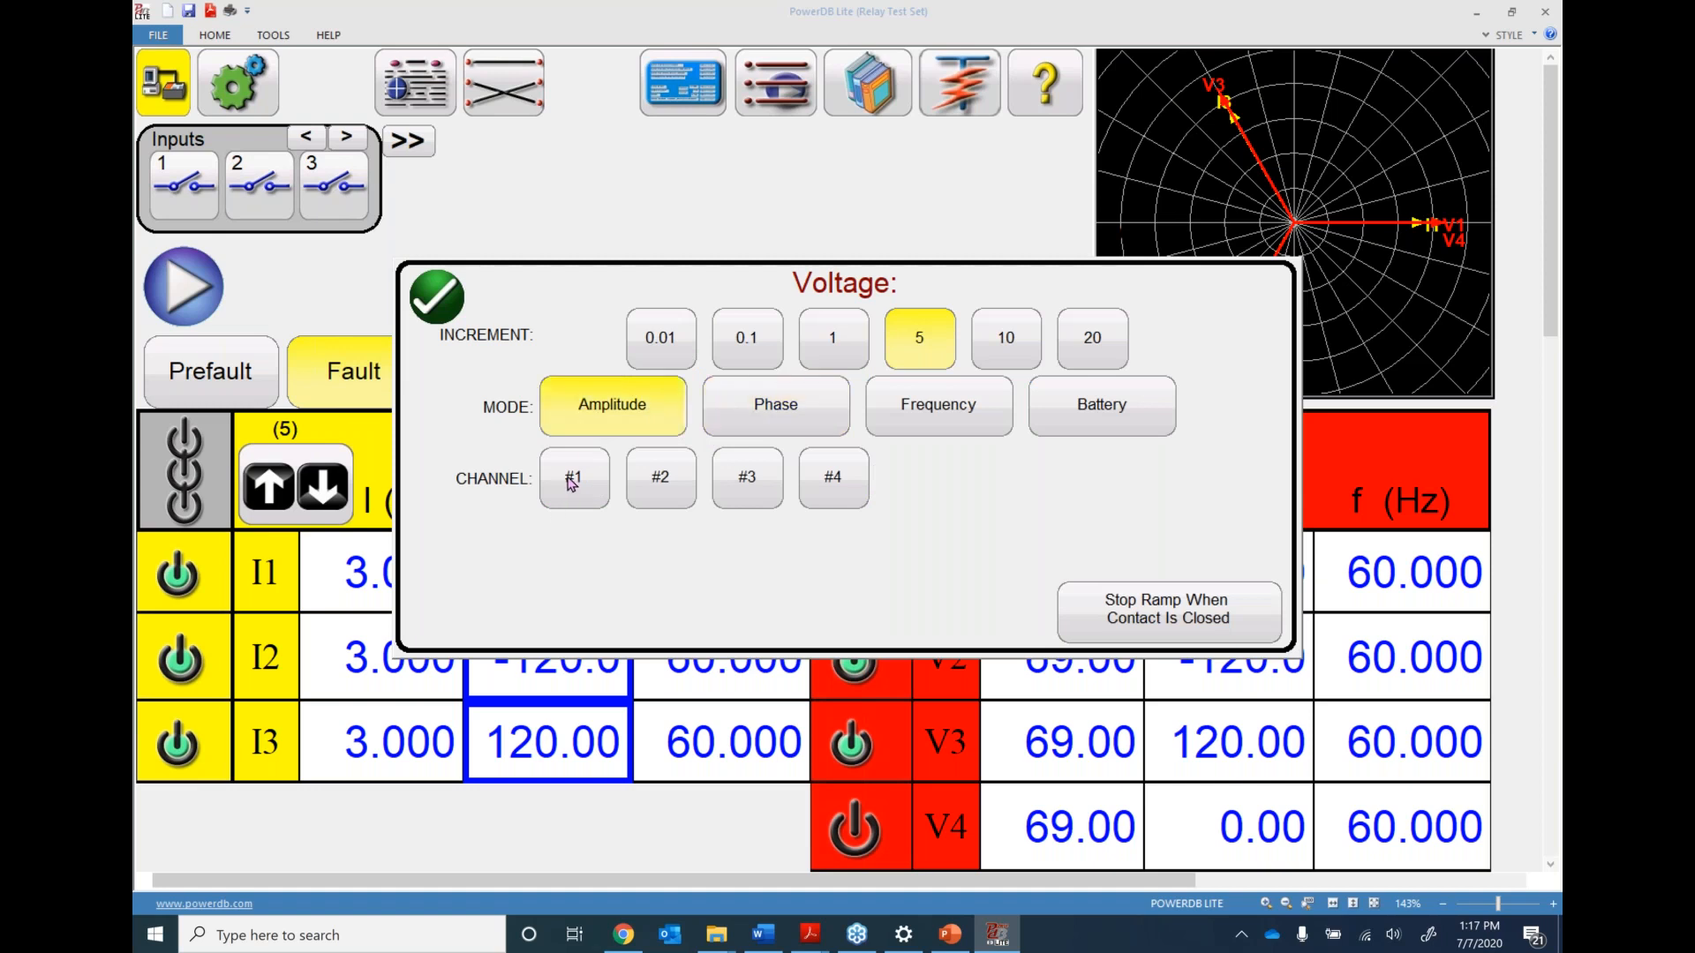
{"action": "left_click", "coordinate": [572, 481]}
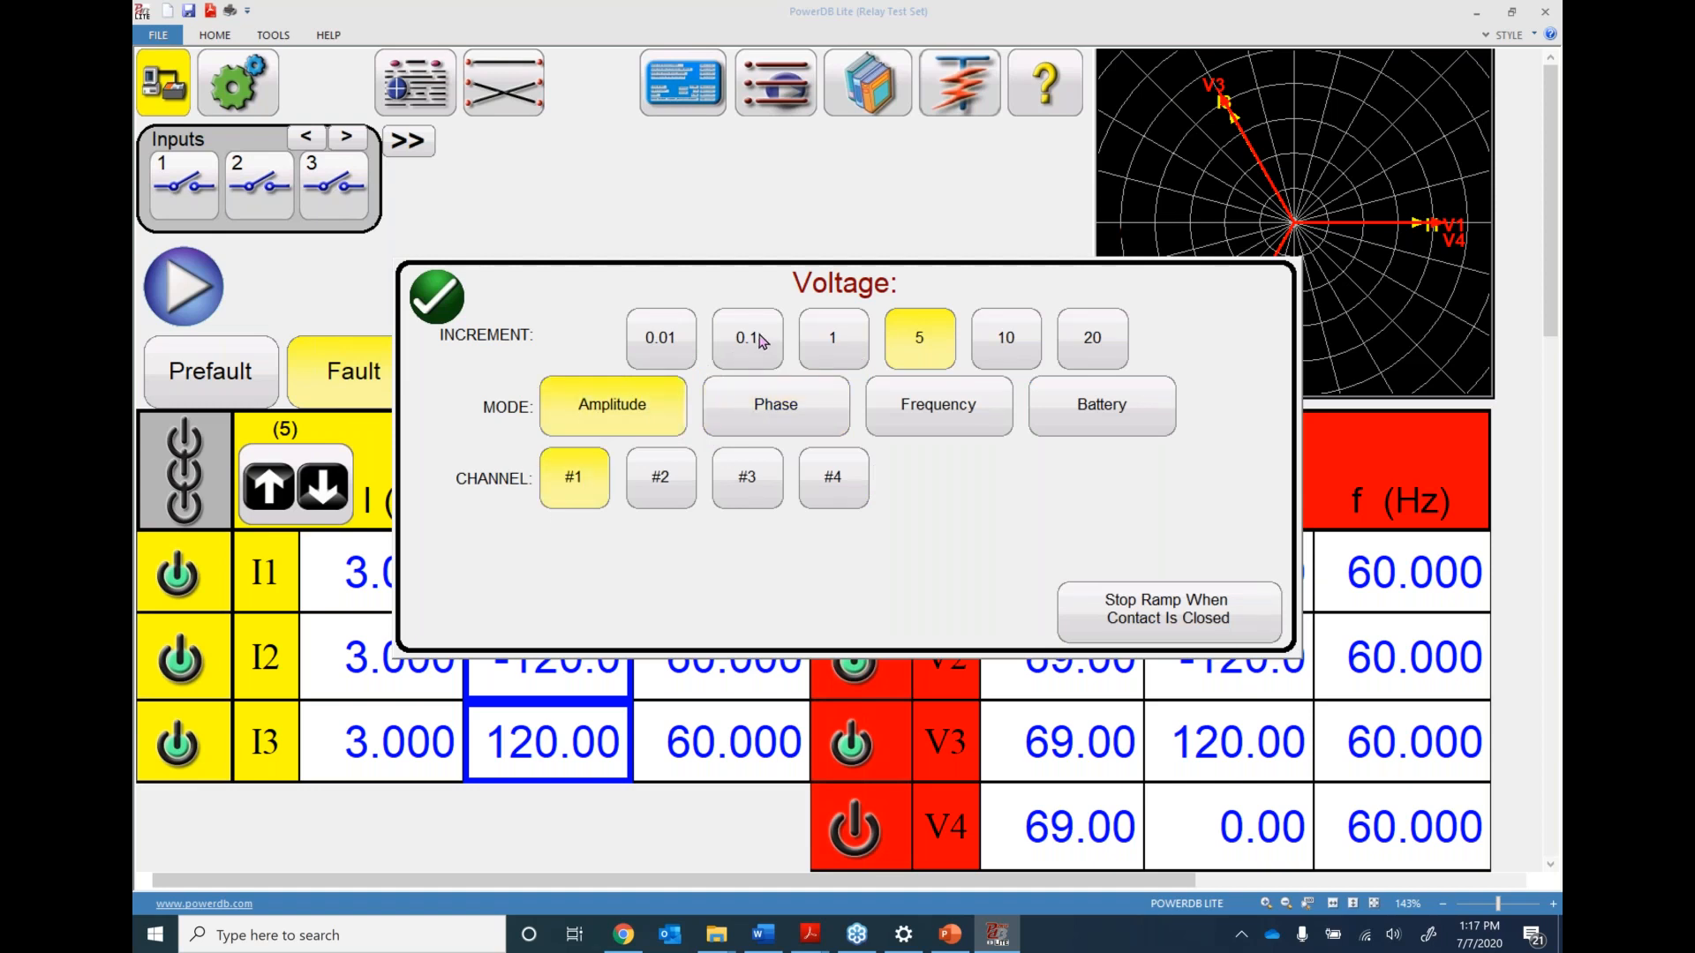
{"action": "left_click", "coordinate": [726, 362]}
{"action": "left_click", "coordinate": [444, 295]}
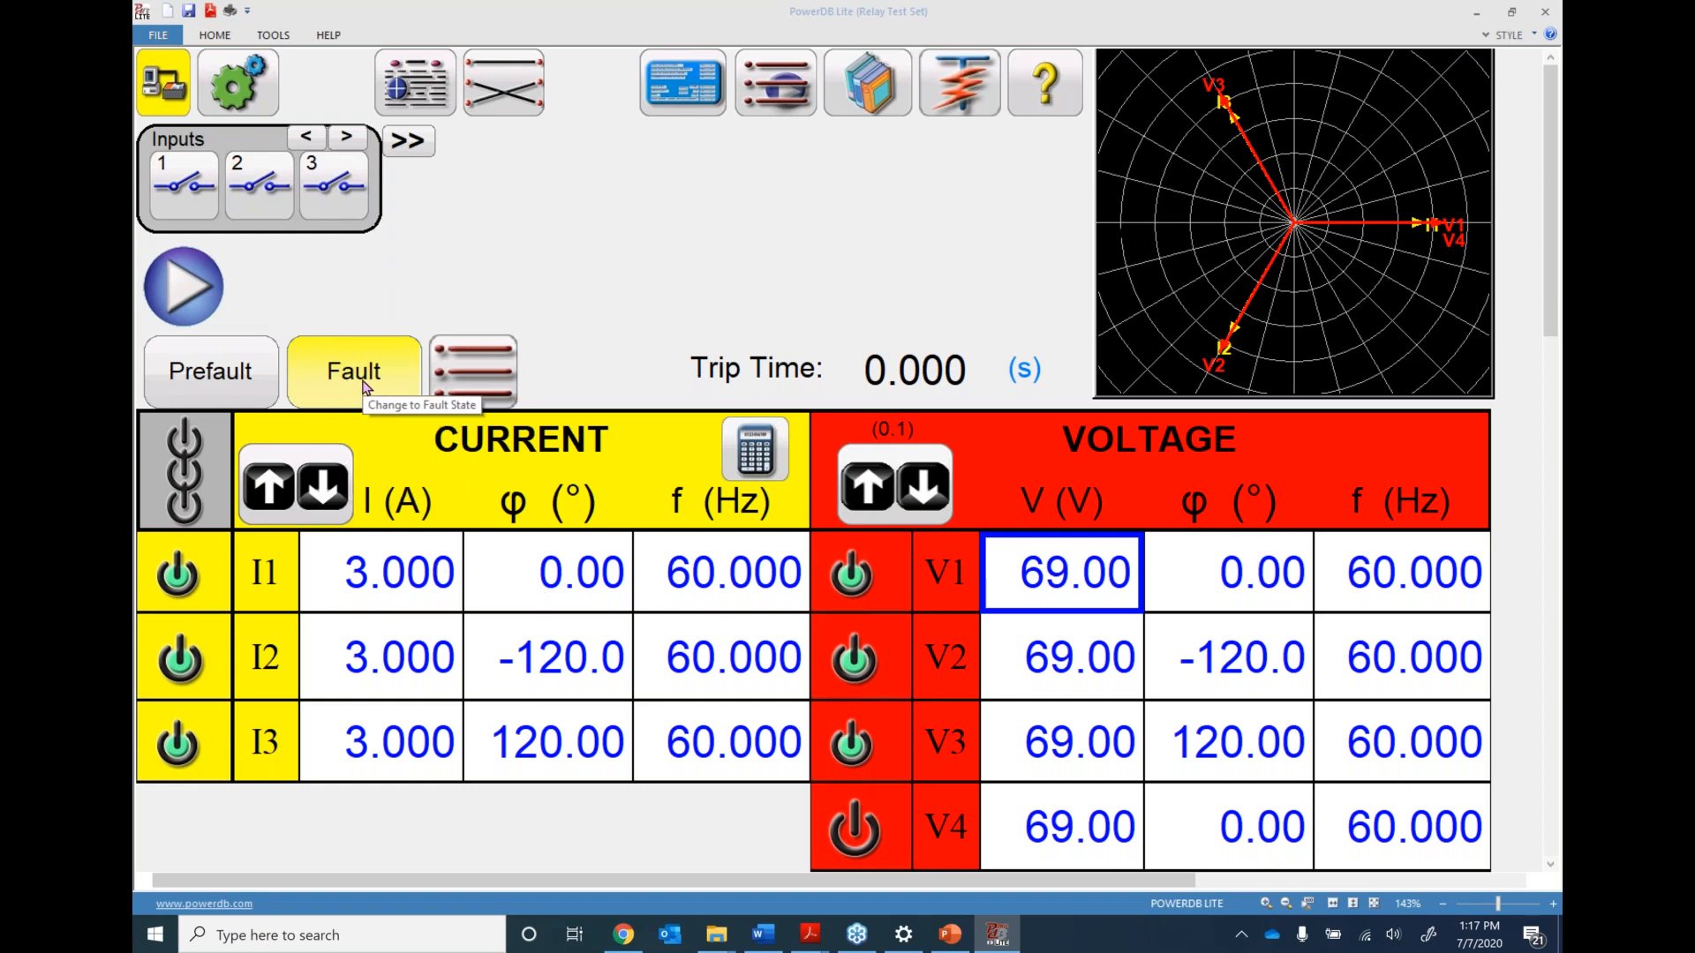
Apply a balanced three-phase 1 A current to I1, I2 and I3 in the prefault state
{"action": "left_click", "coordinate": [220, 382]}
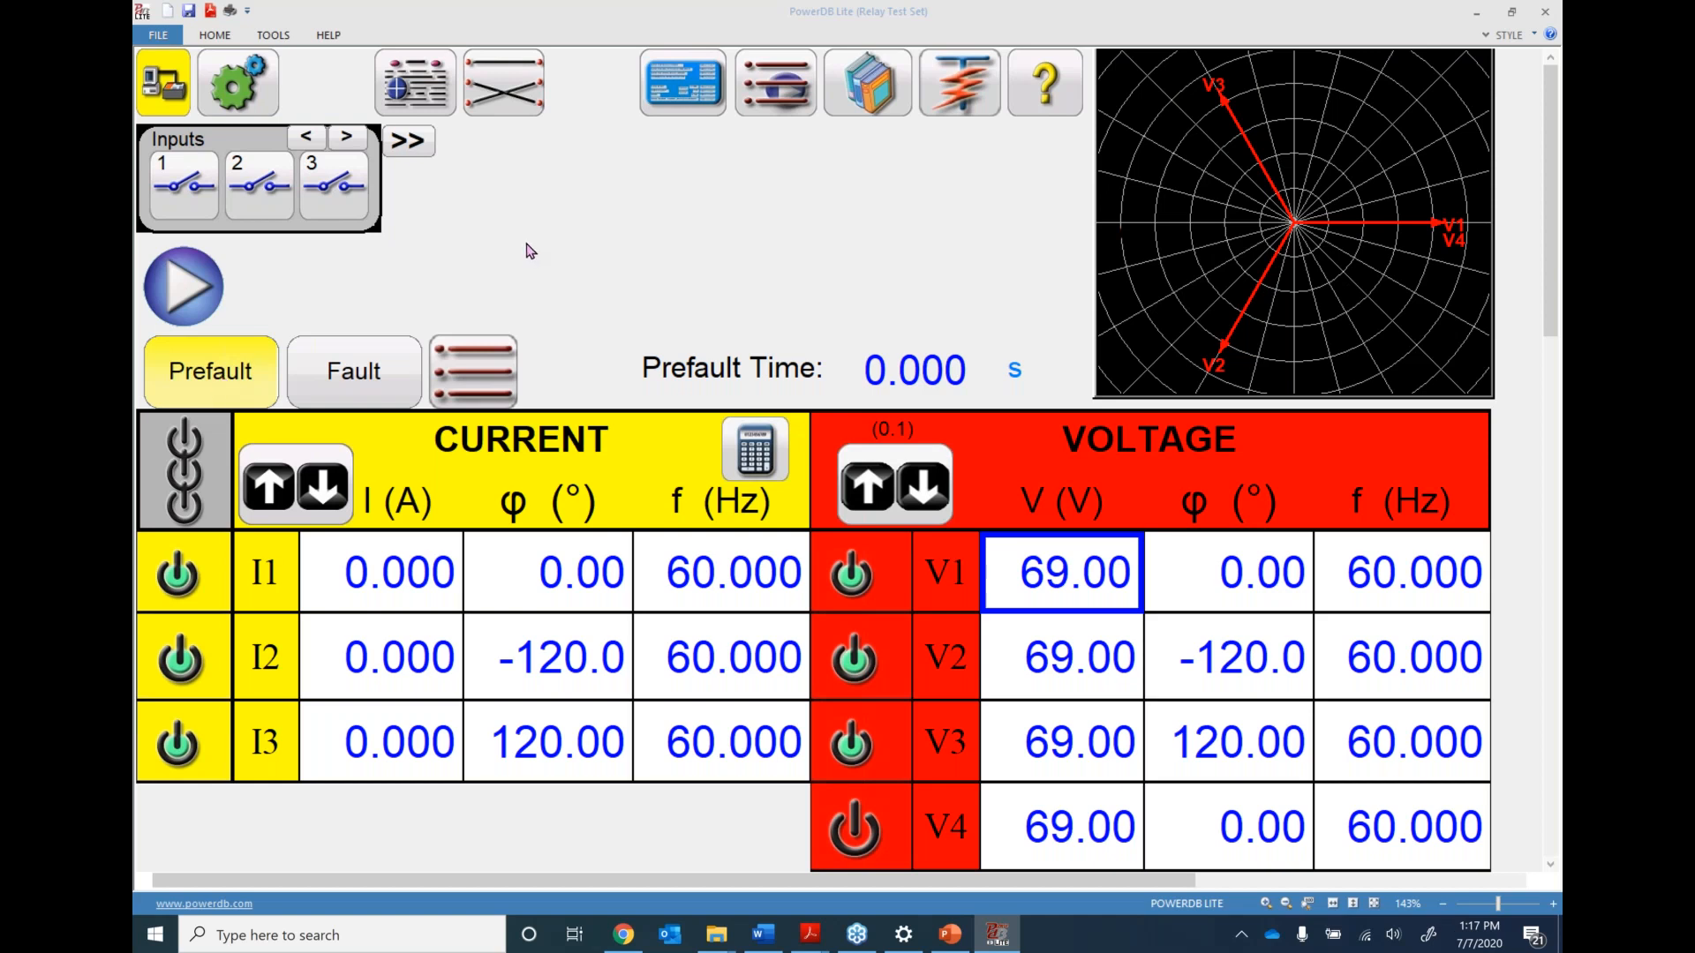
{"action": "left_click", "coordinate": [395, 586]}
{"action": "left_click", "coordinate": [686, 327]}
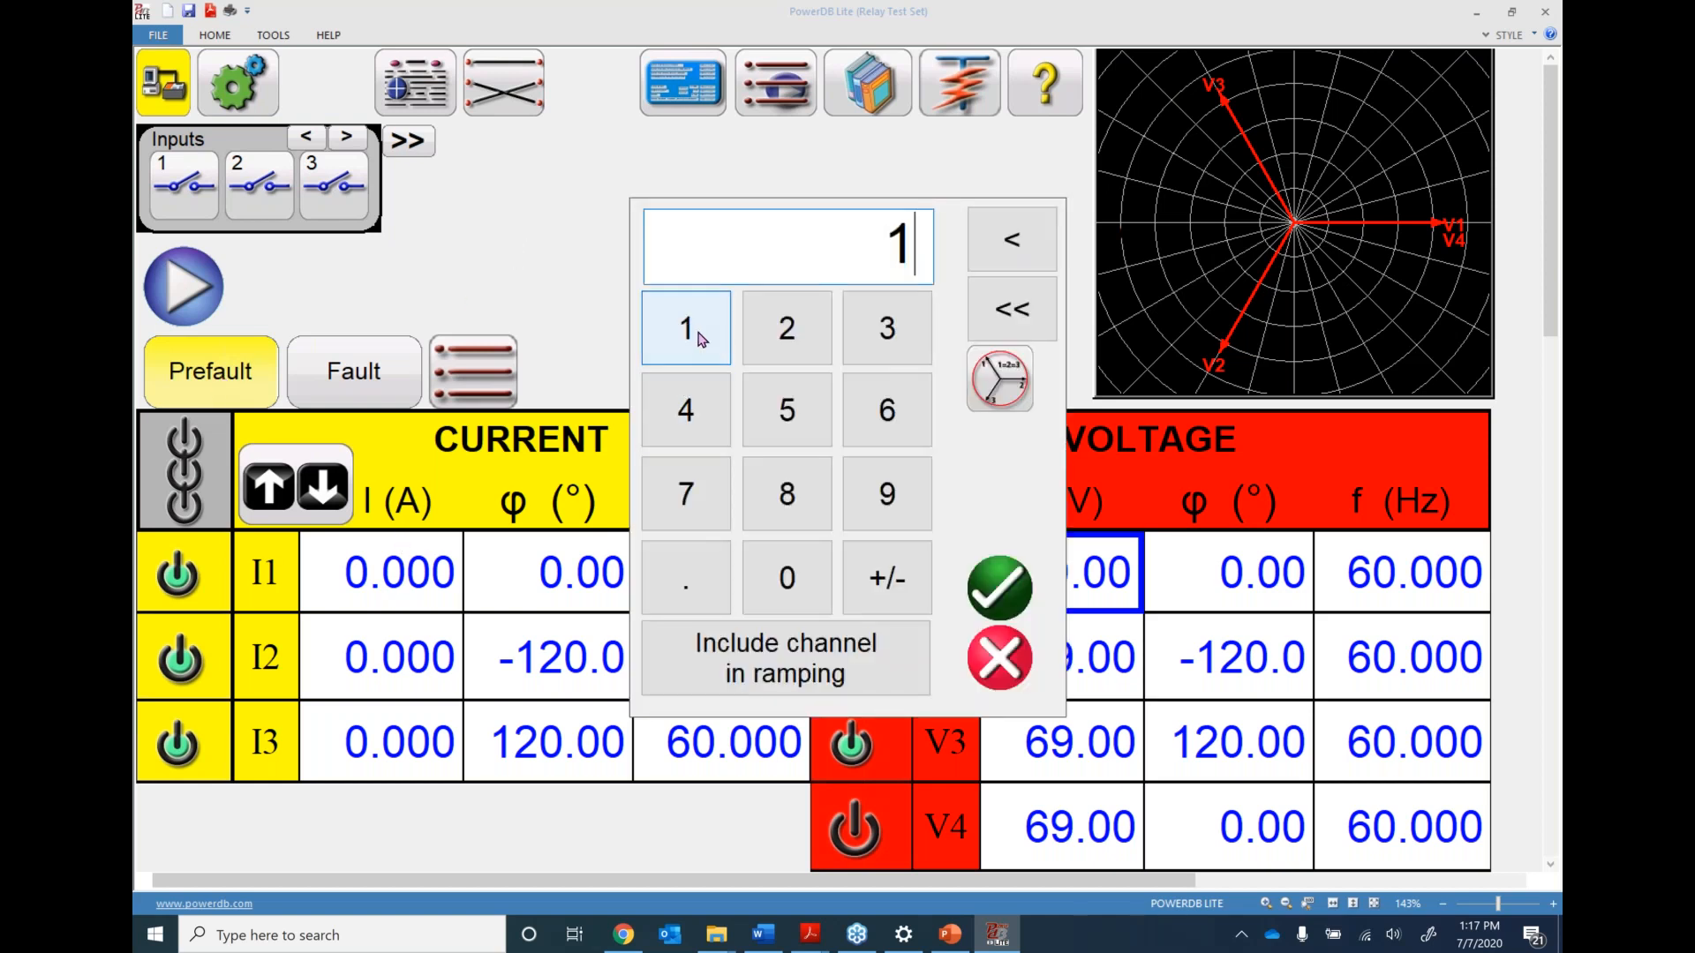
{"action": "left_click", "coordinate": [1004, 381]}
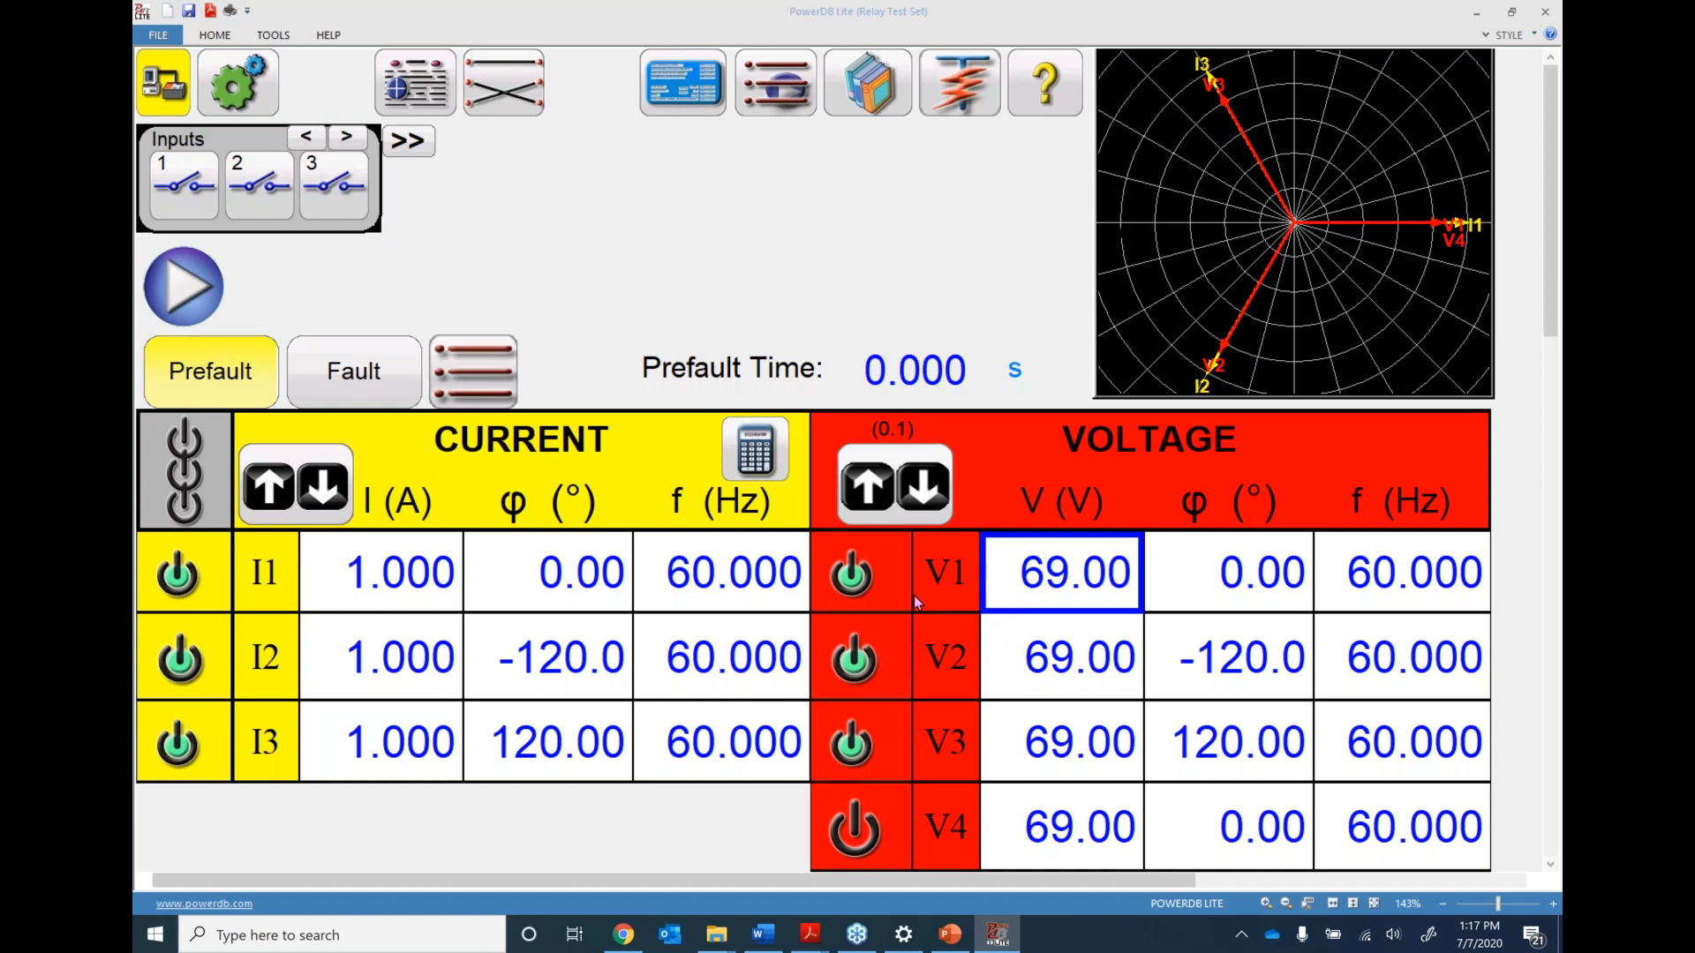
Set the prefault time to 4 seconds
{"action": "left_click", "coordinate": [907, 375]}
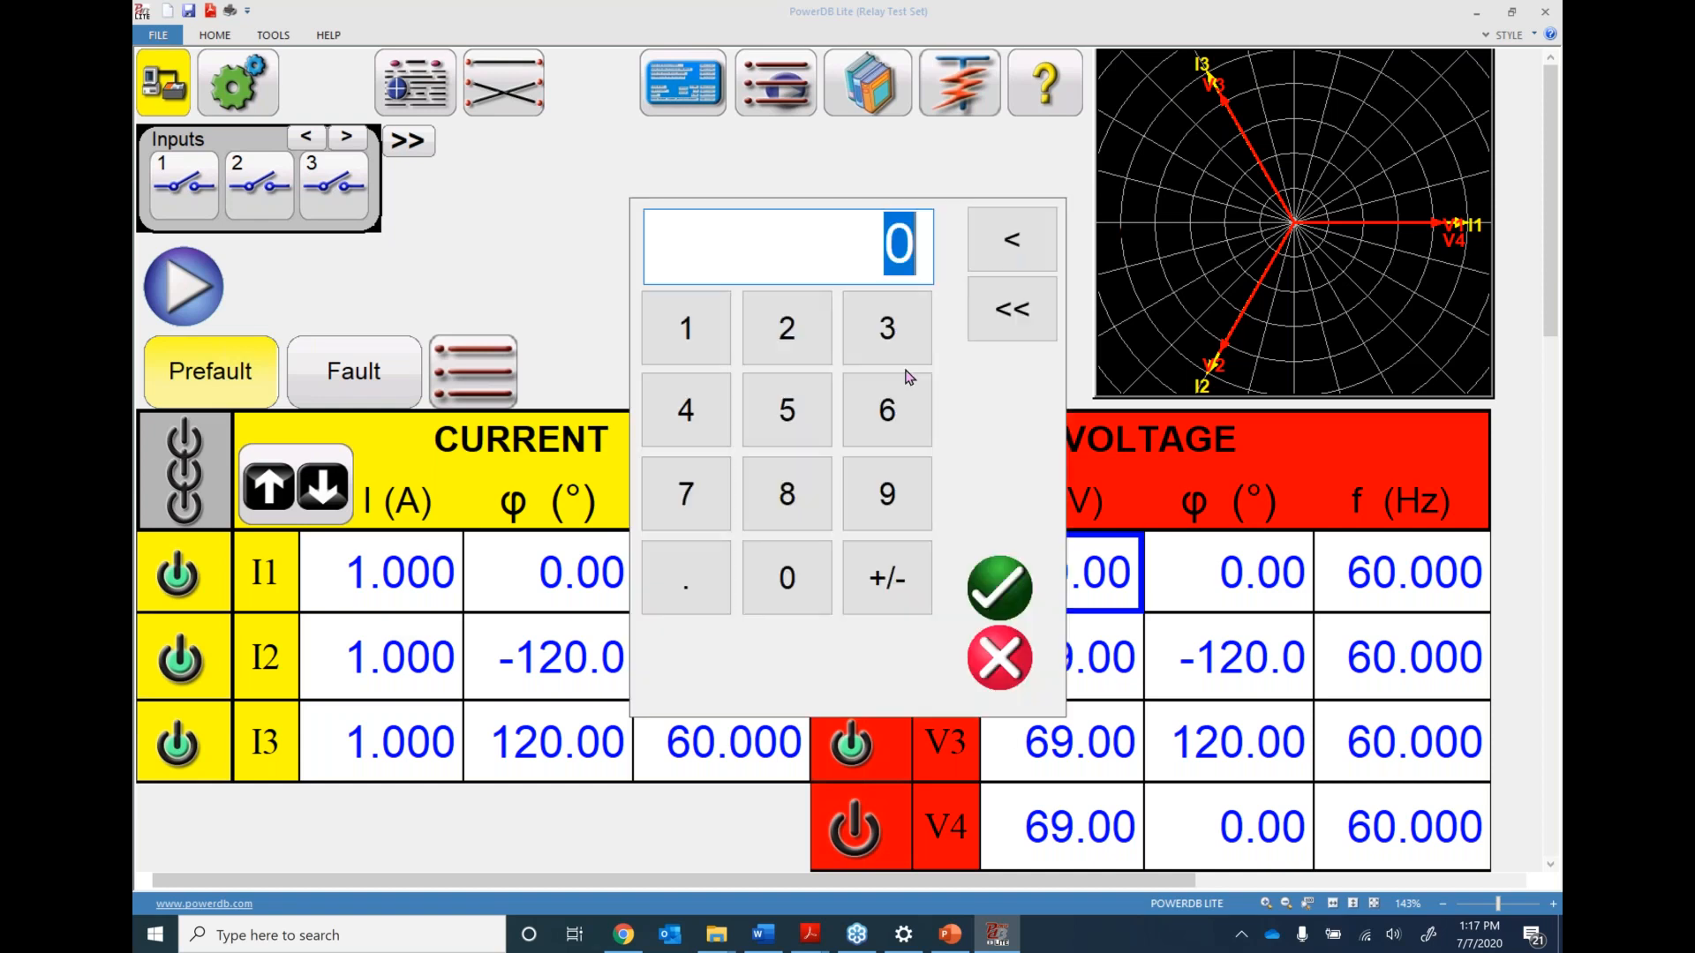
{"action": "left_click", "coordinate": [685, 409]}
{"action": "left_click", "coordinate": [998, 584]}
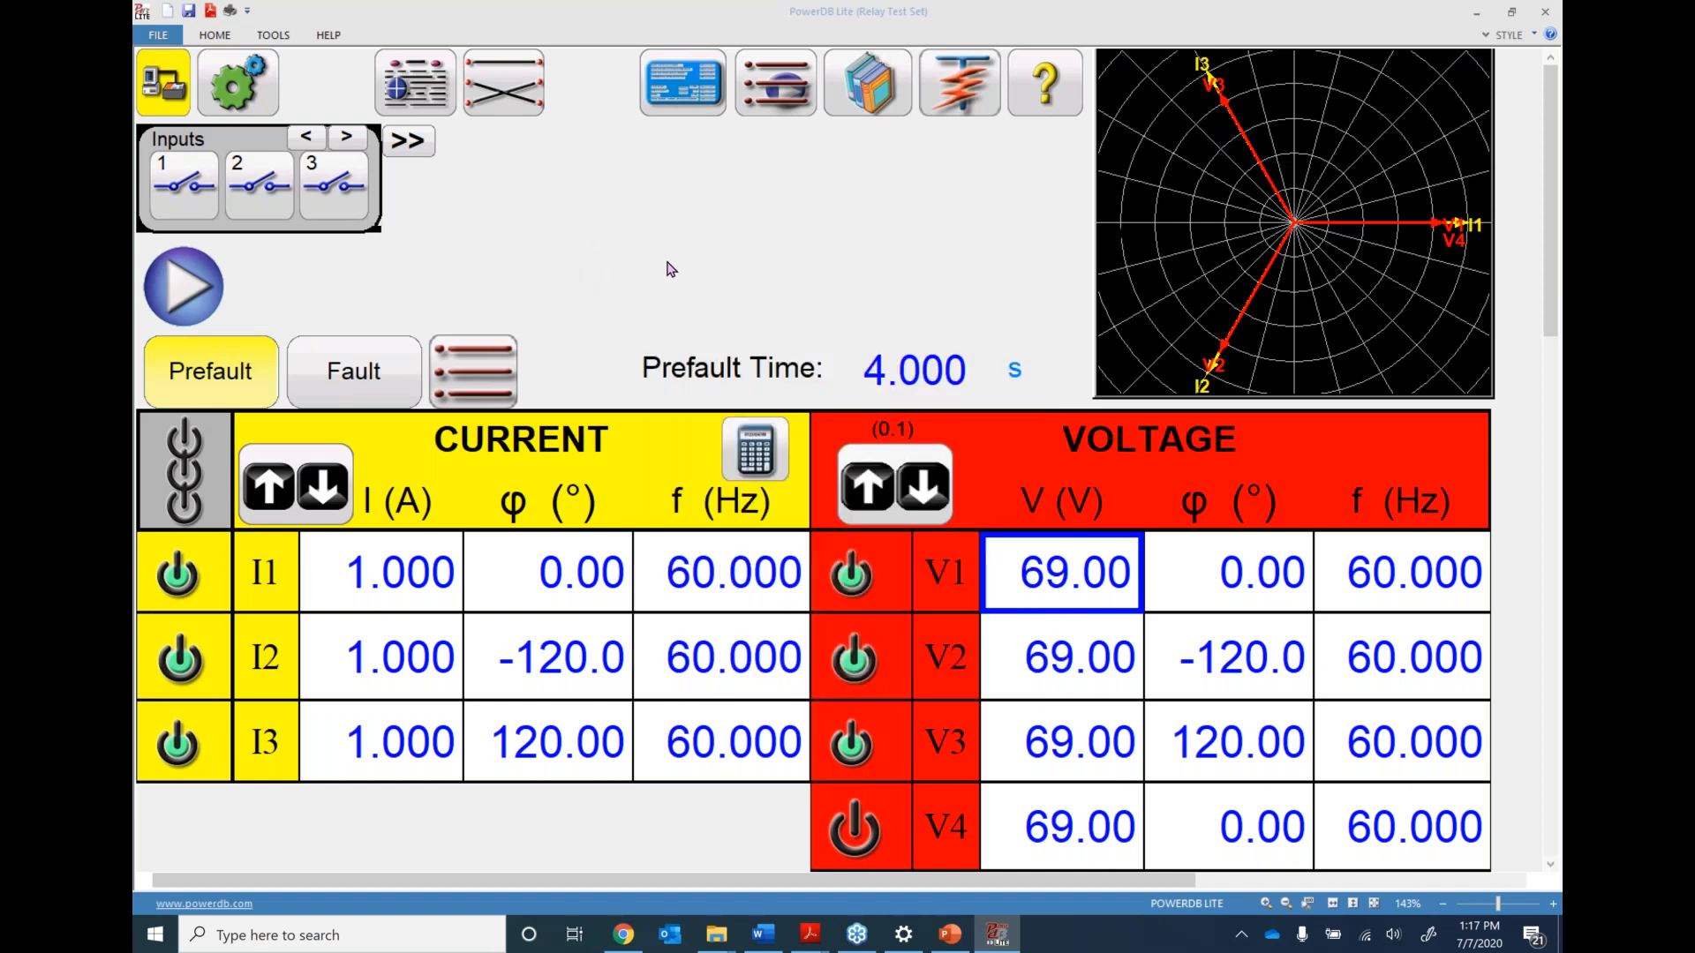
Switch the prefault time unit to cycles (cy) and back to seconds (s)
{"action": "left_click", "coordinate": [1014, 372]}
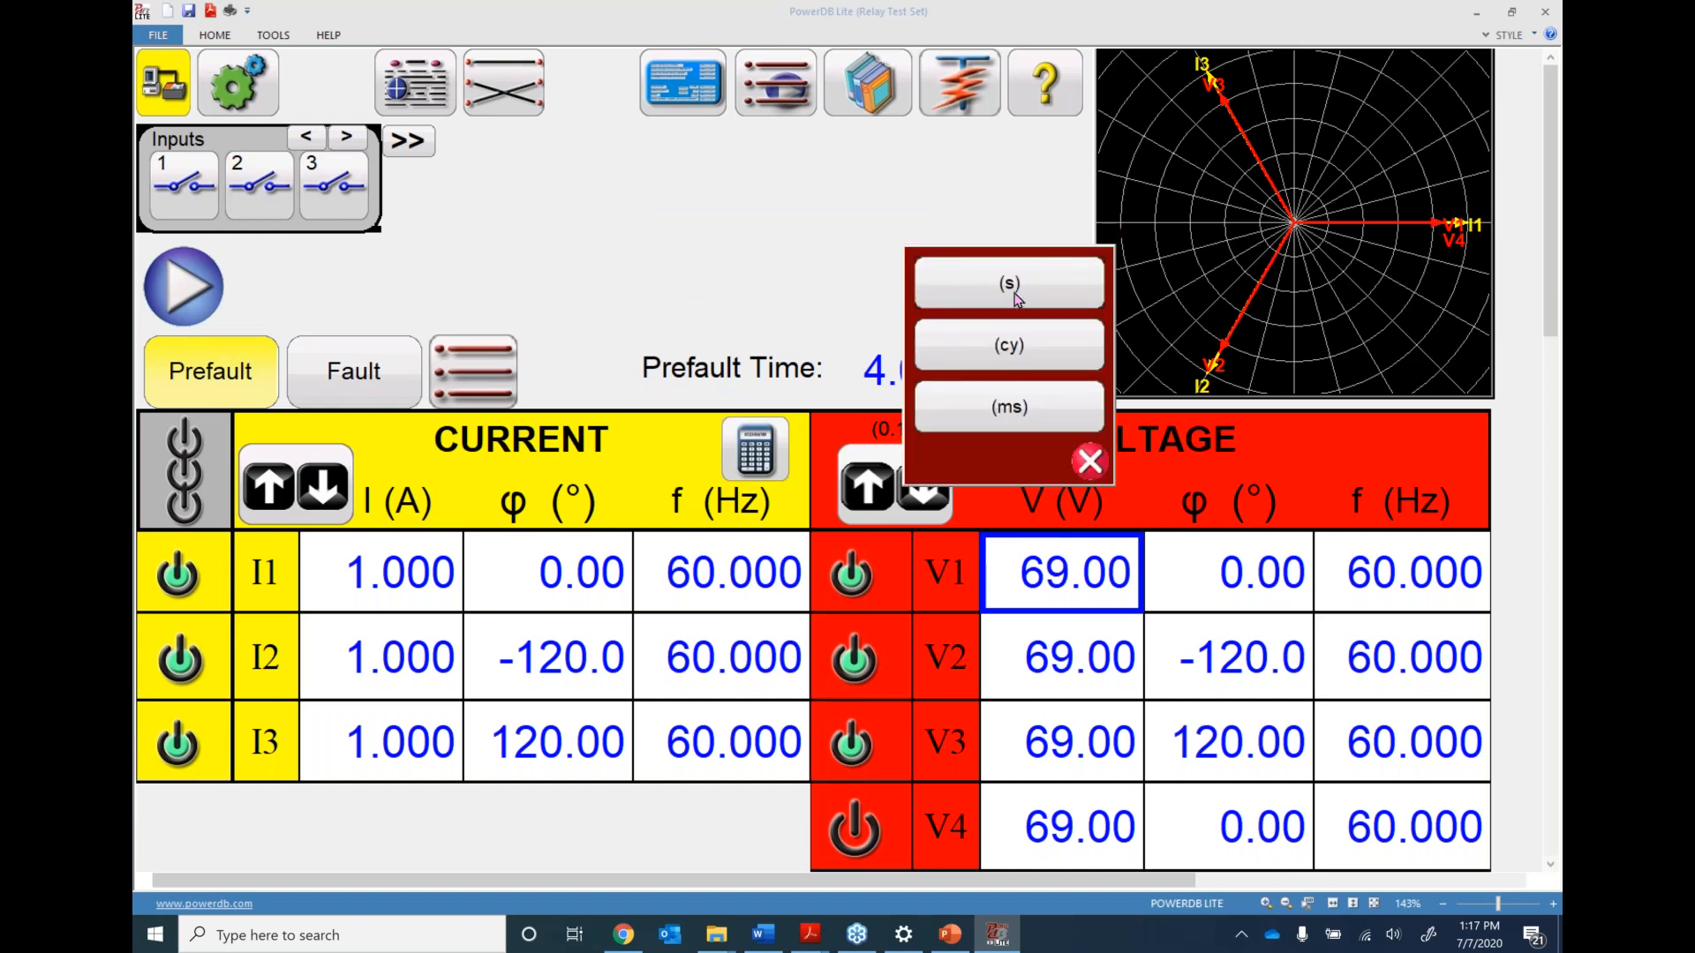
{"action": "left_click", "coordinate": [1014, 348]}
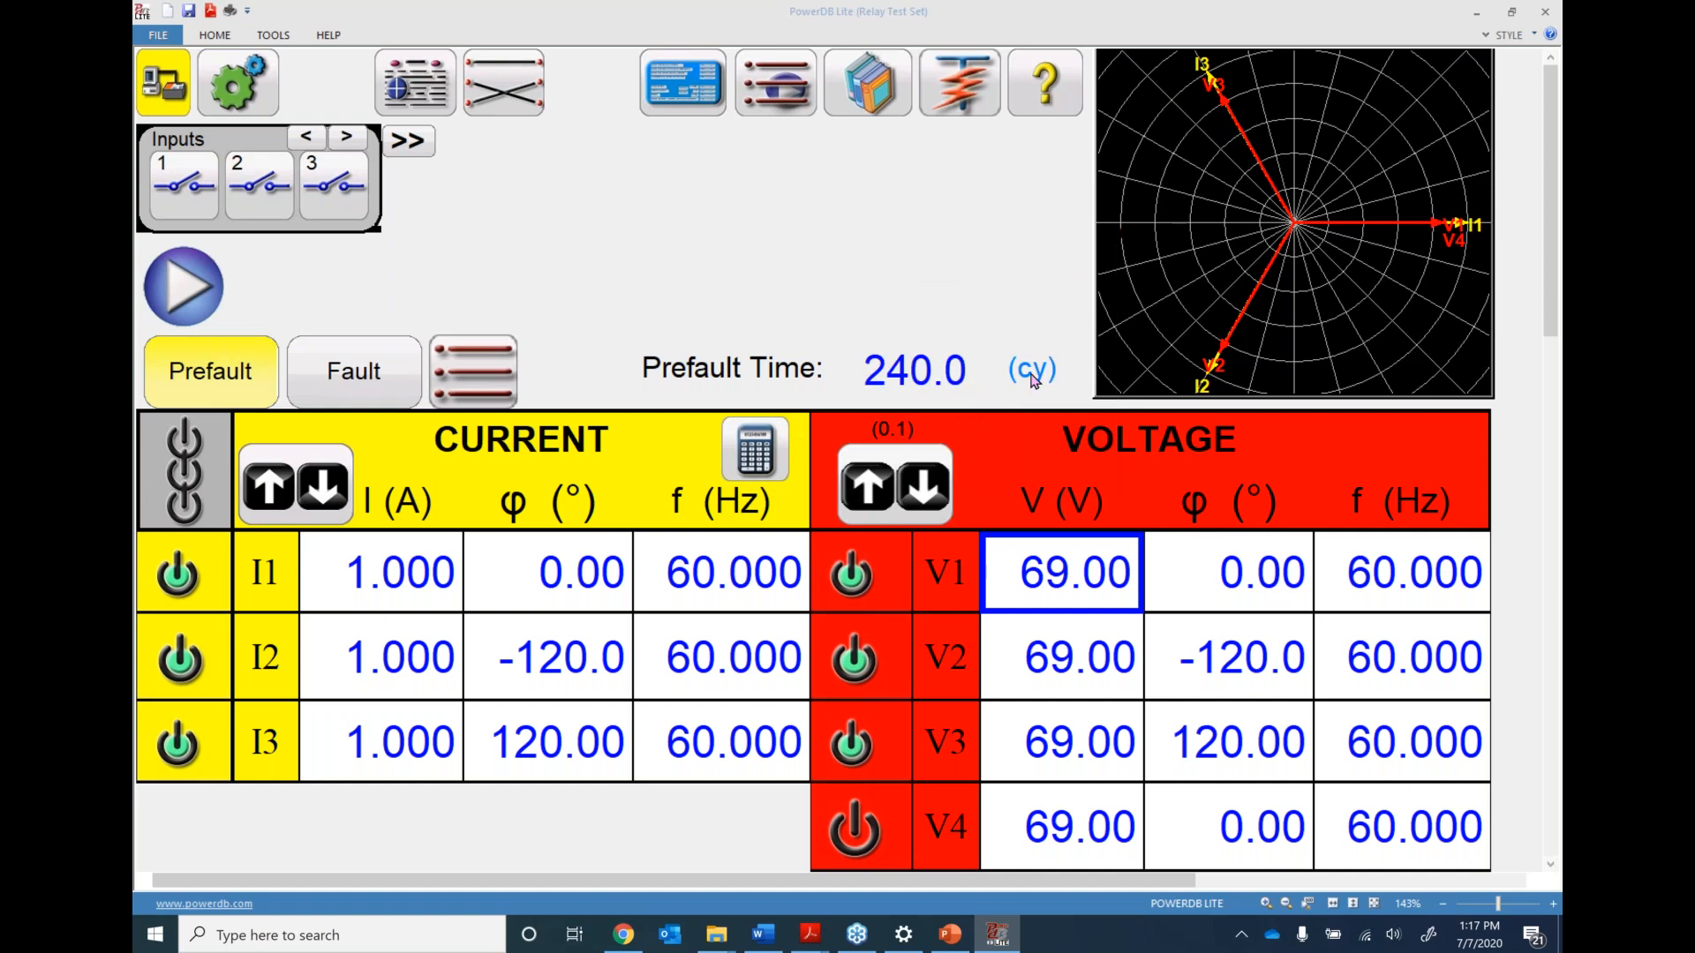
{"action": "left_click", "coordinate": [1039, 372]}
{"action": "left_click", "coordinate": [1030, 276]}
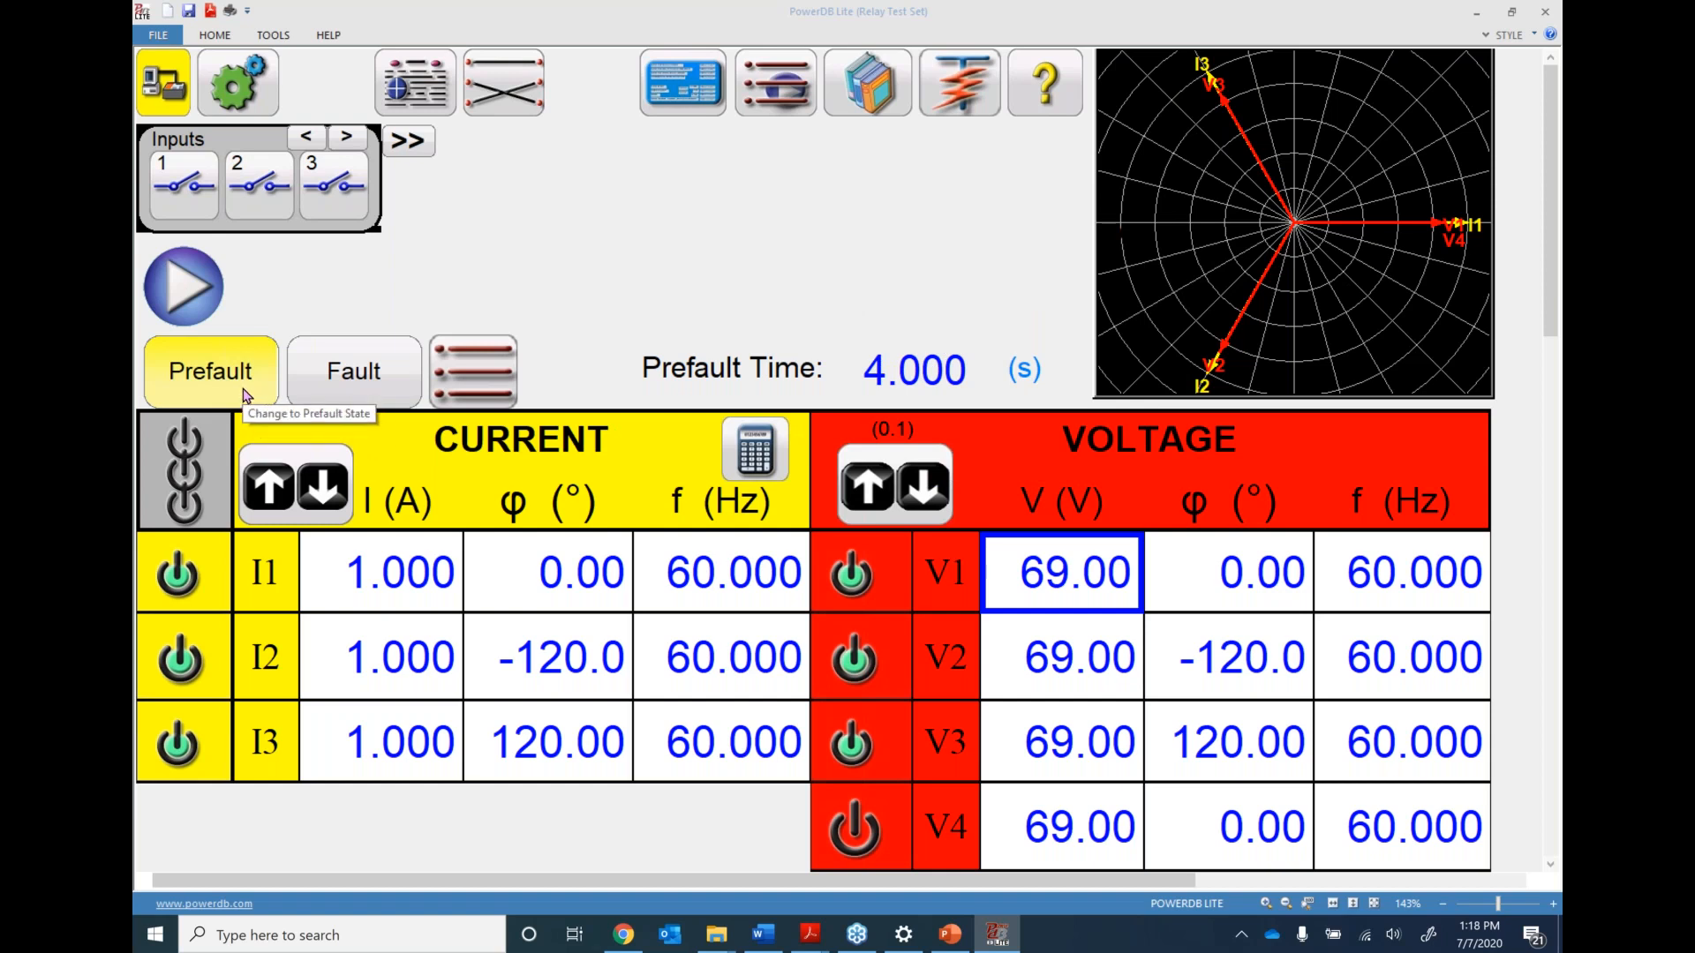
Review the fault state, return to prefault, and turn the prefault outputs on and back off
{"action": "left_click", "coordinate": [391, 381]}
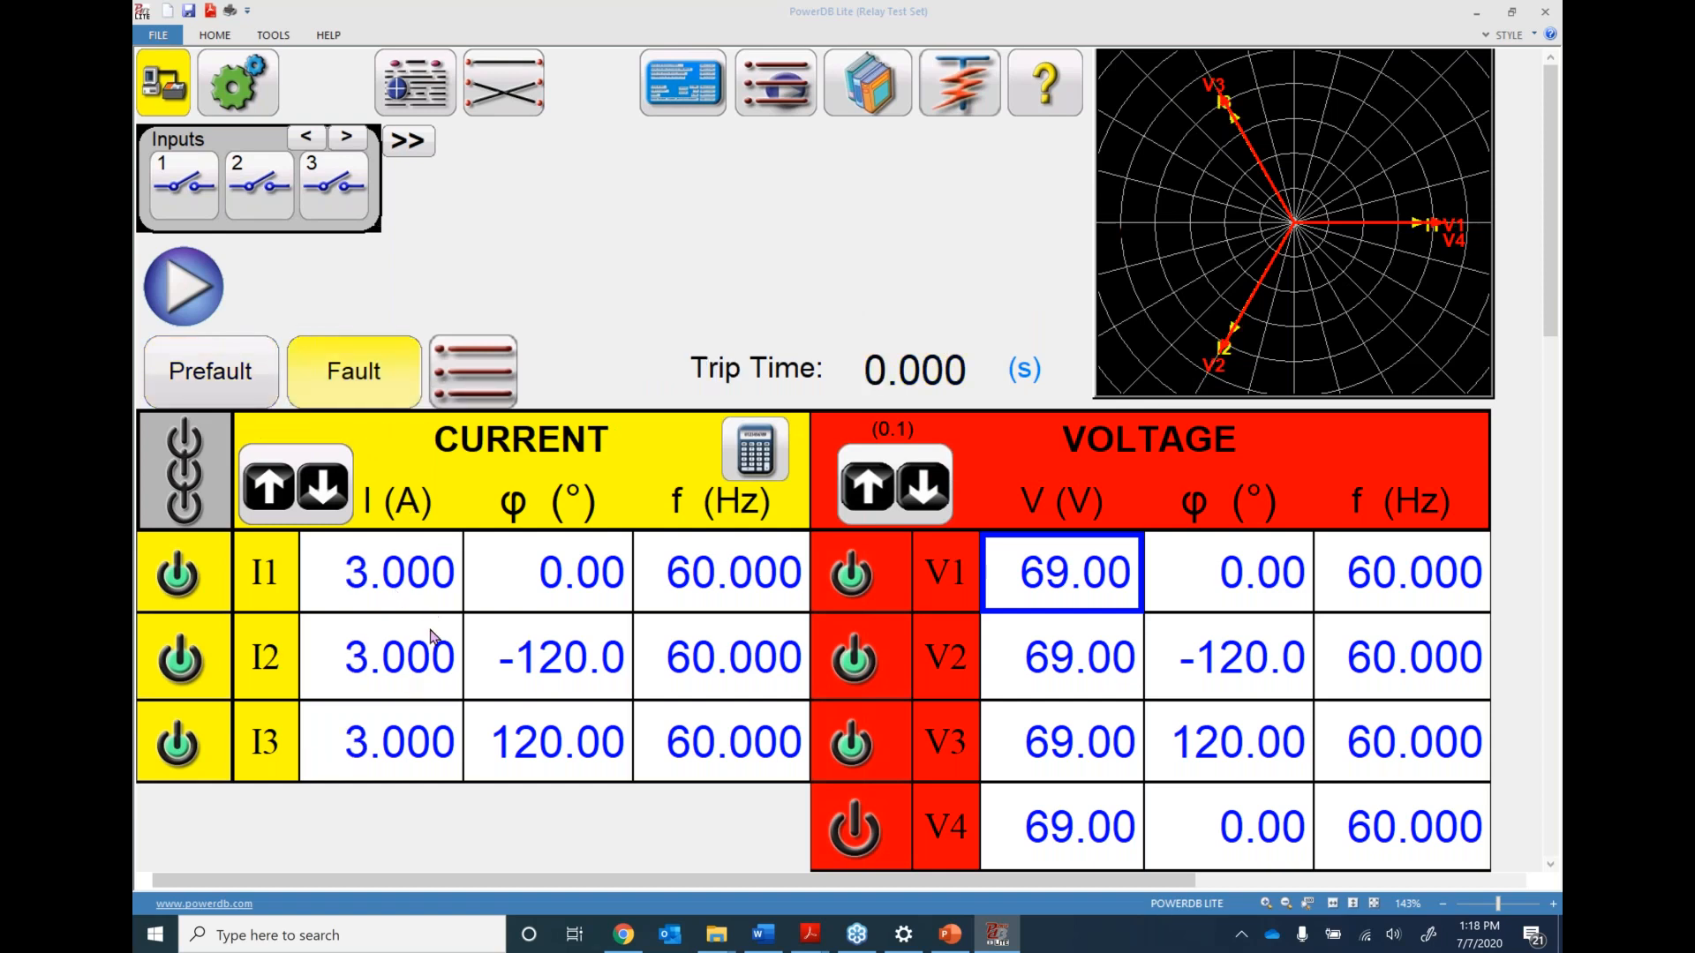
{"action": "left_click", "coordinate": [240, 375]}
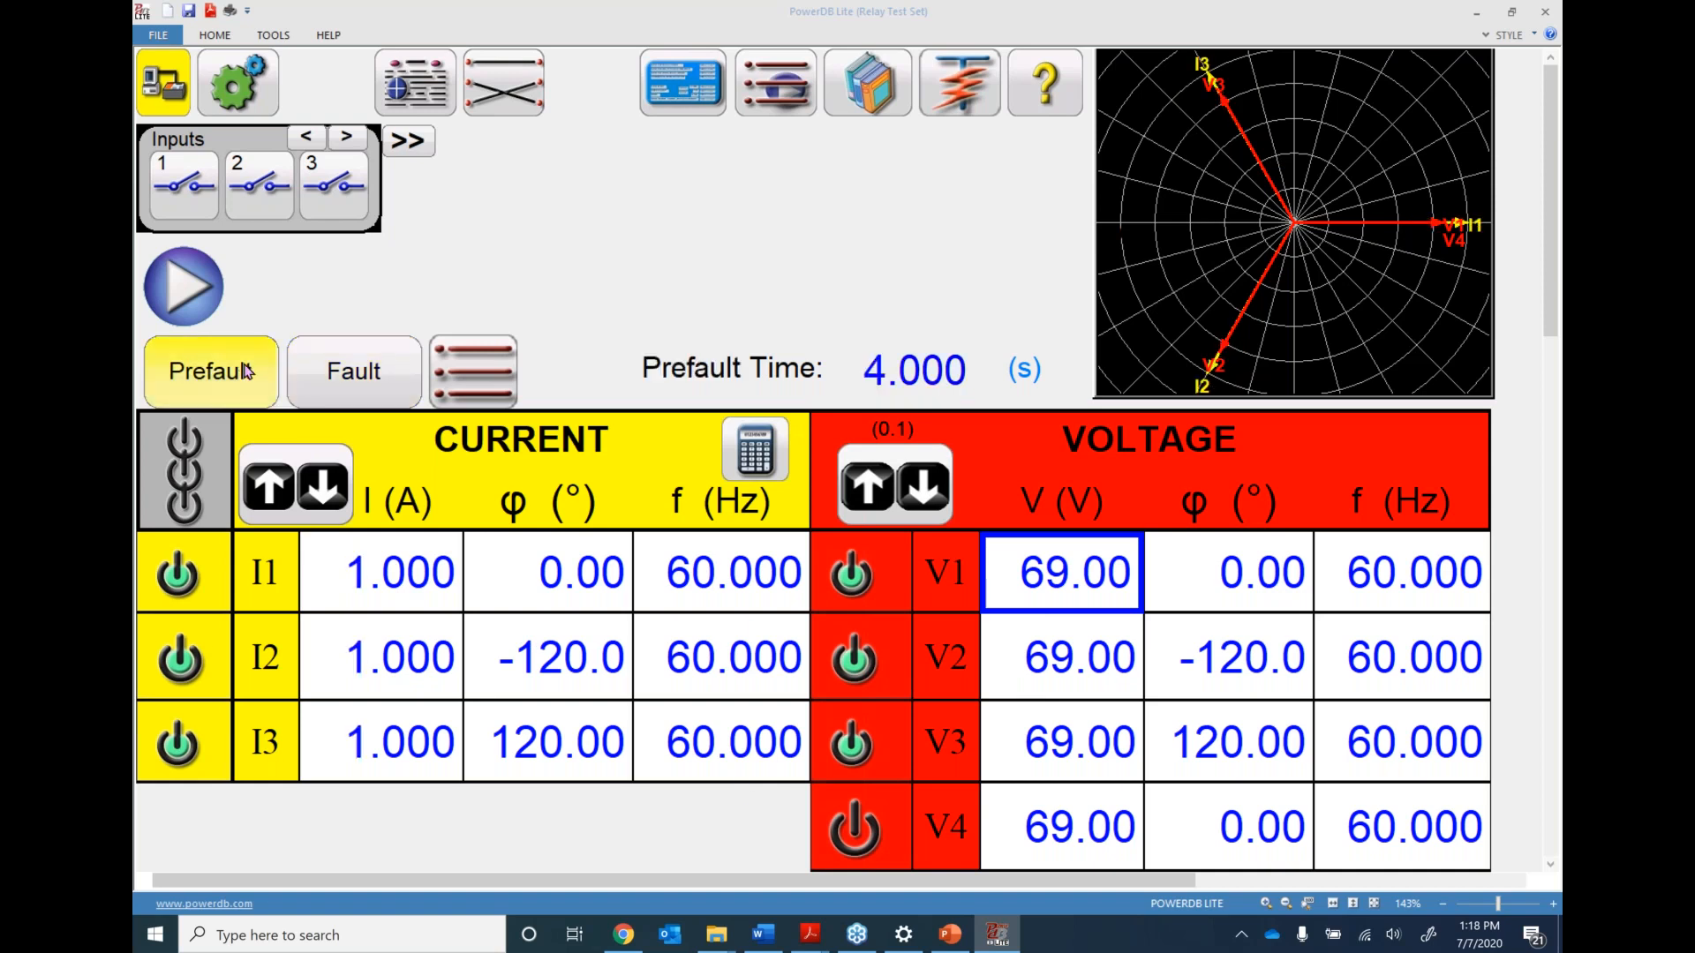
{"action": "left_click", "coordinate": [182, 484]}
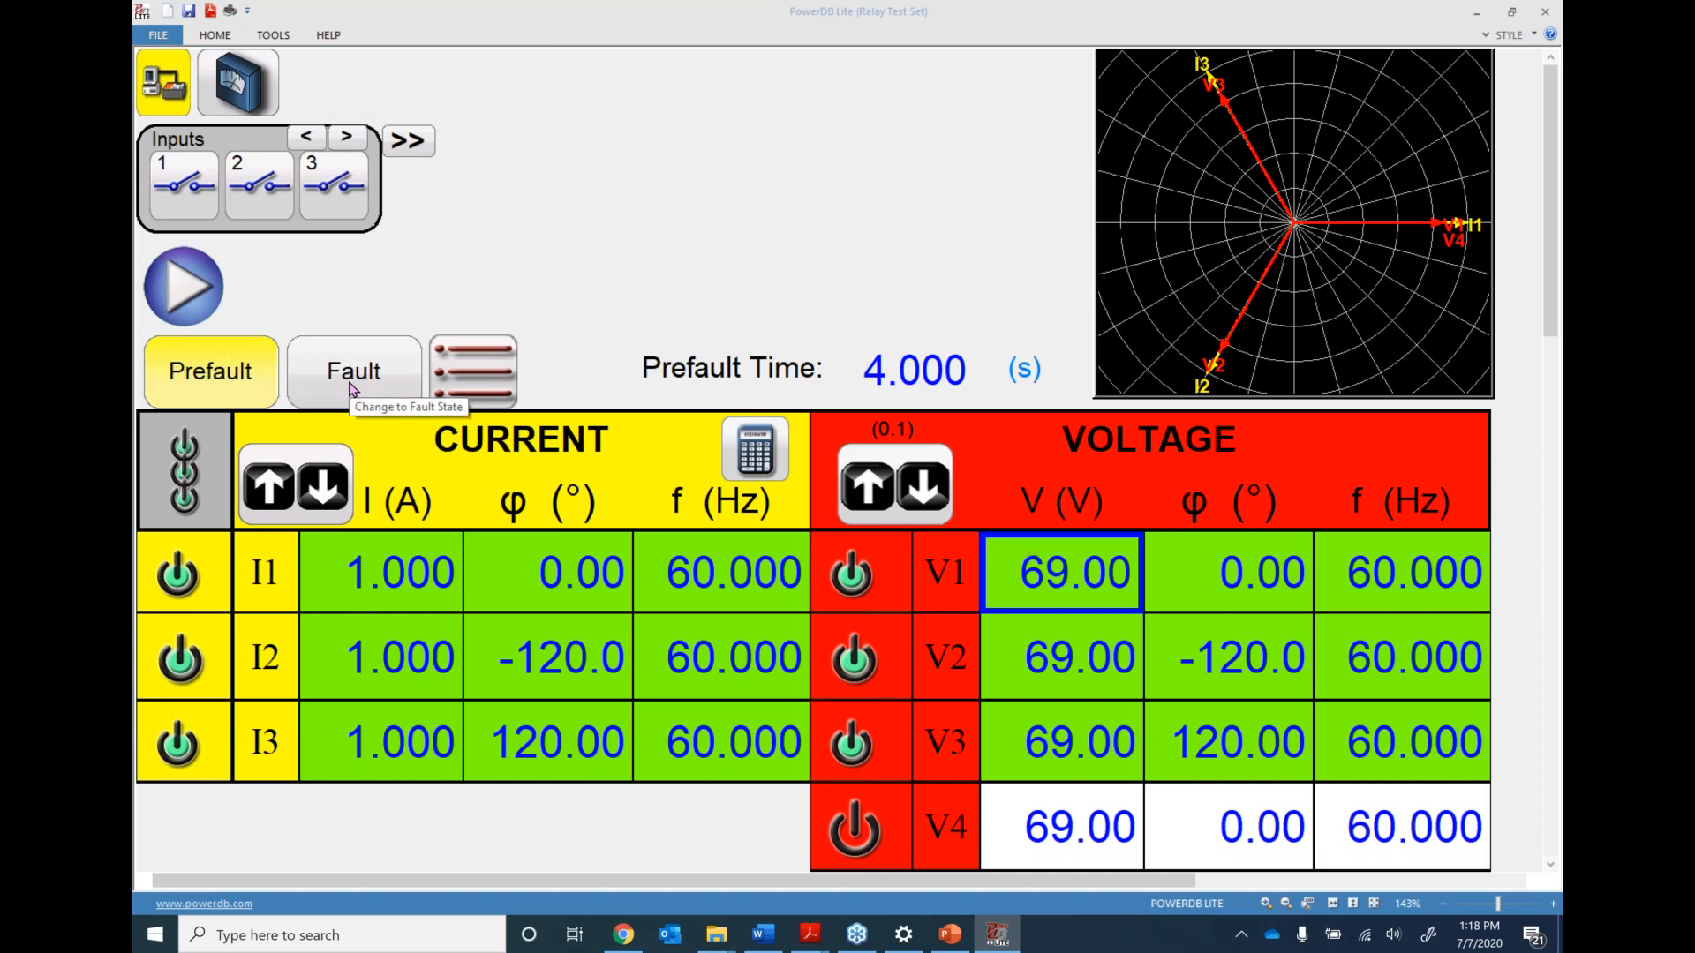
{"action": "left_click", "coordinate": [186, 474]}
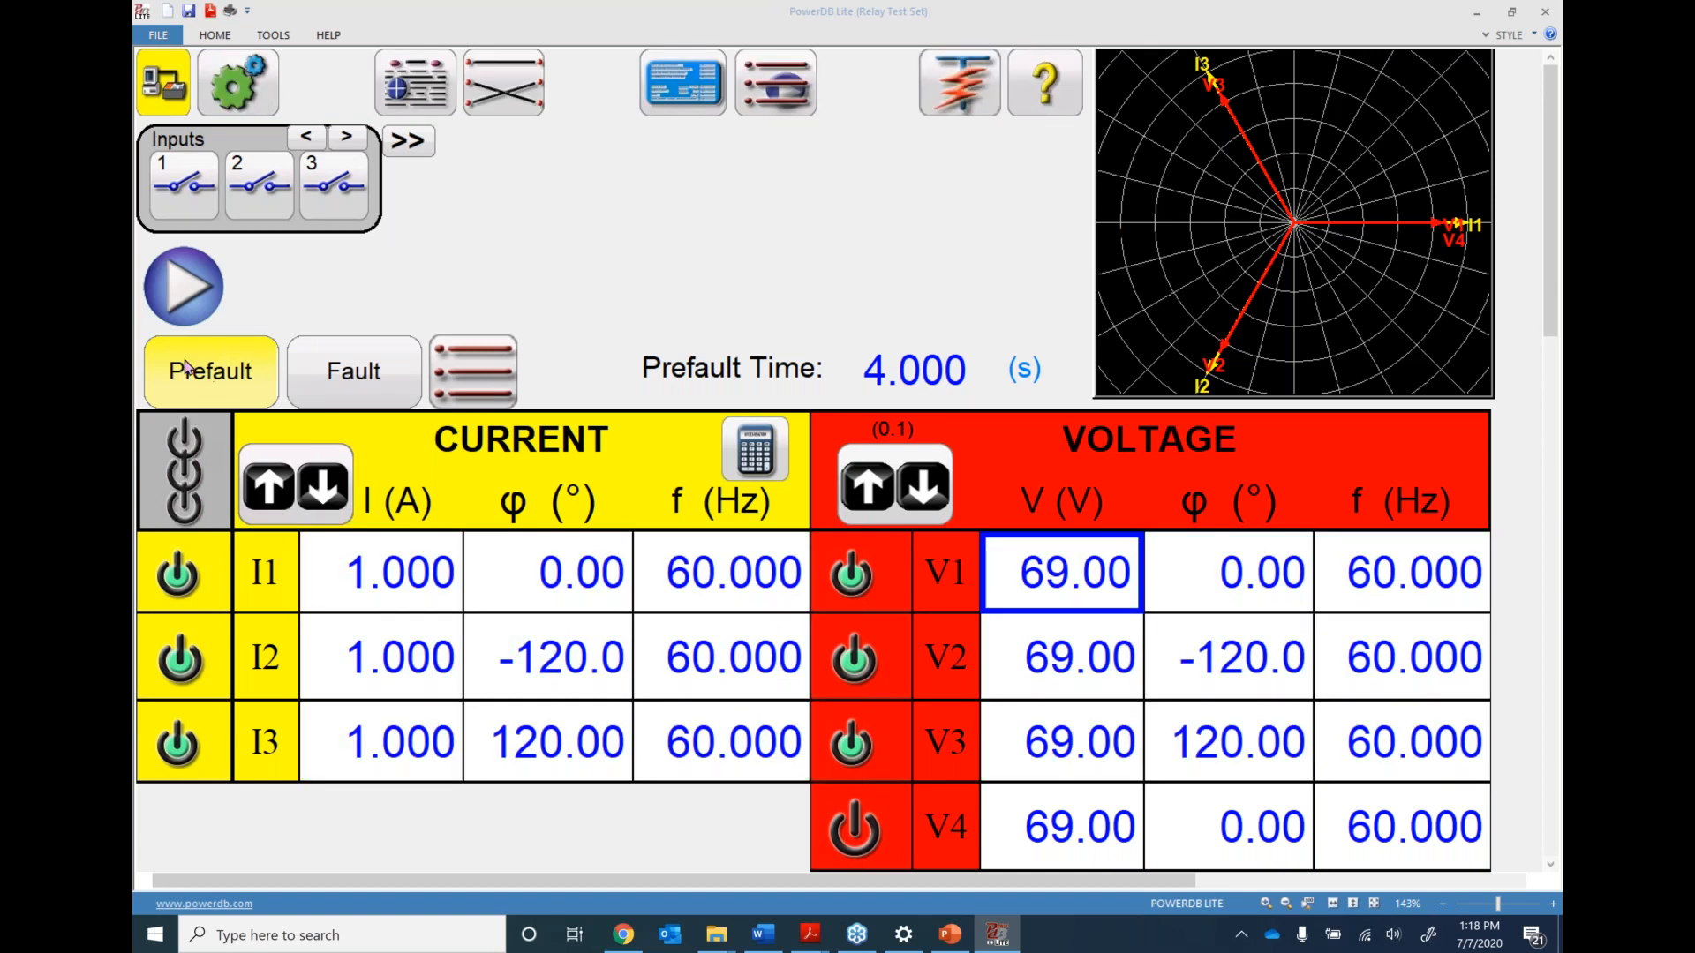
Run the prefault-to-fault timing test, simulate the trip contact, and add the results to the report
{"action": "left_click", "coordinate": [181, 286]}
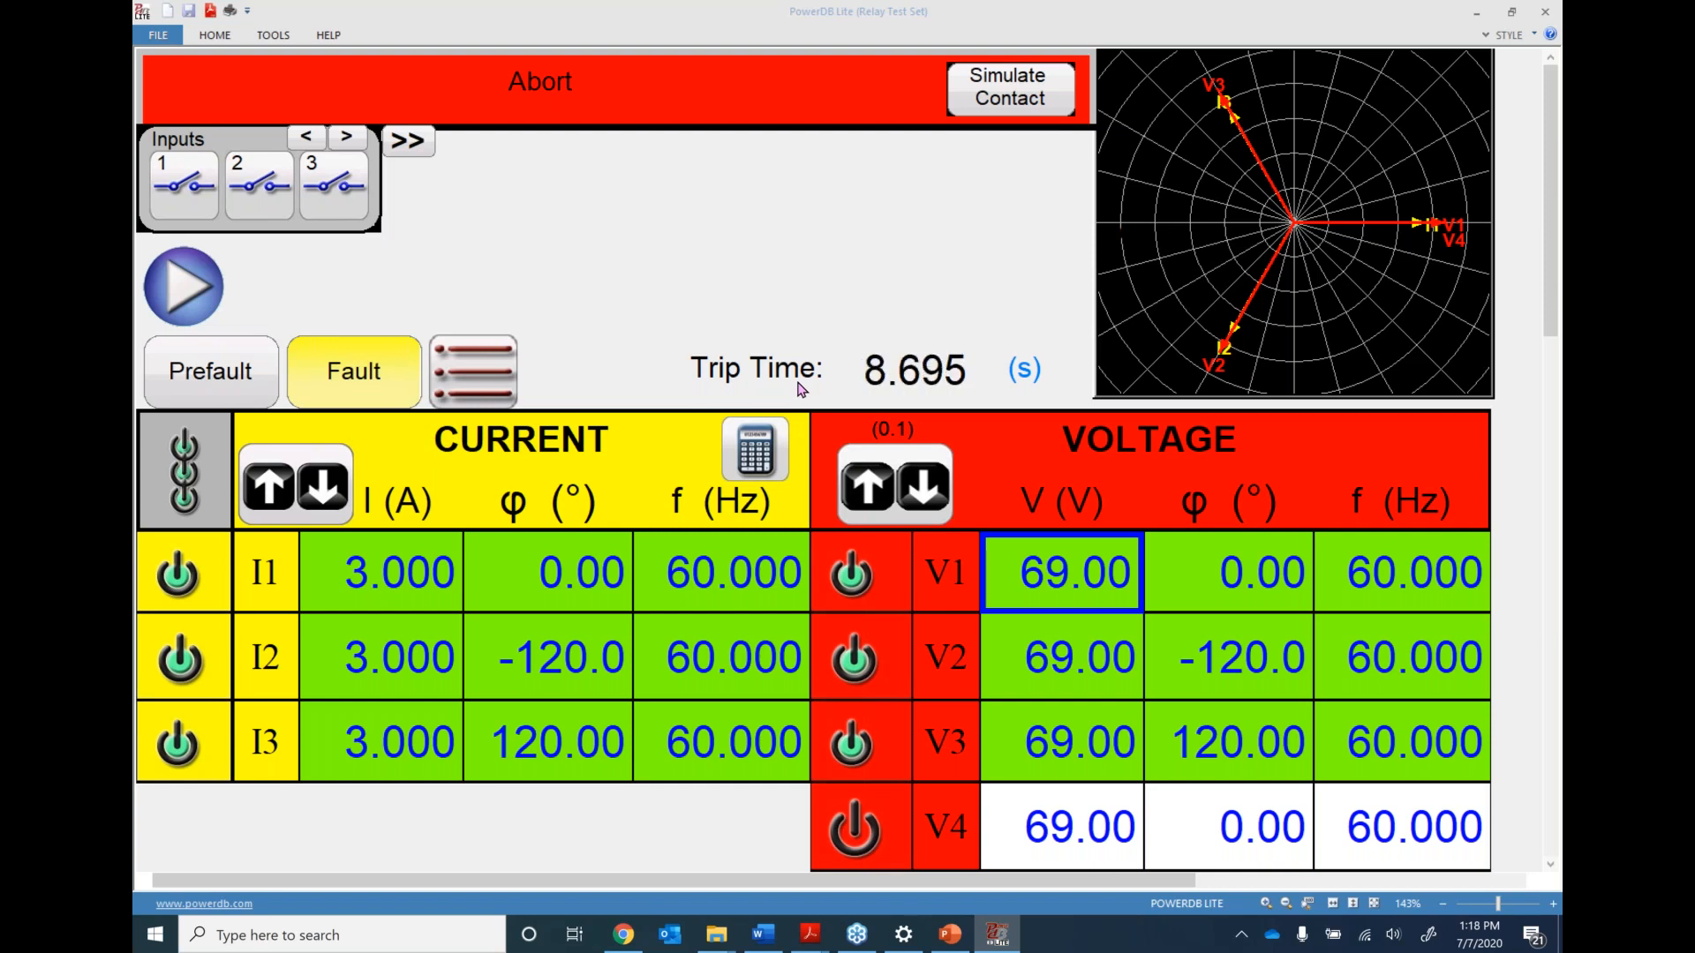
{"action": "left_click", "coordinate": [986, 85]}
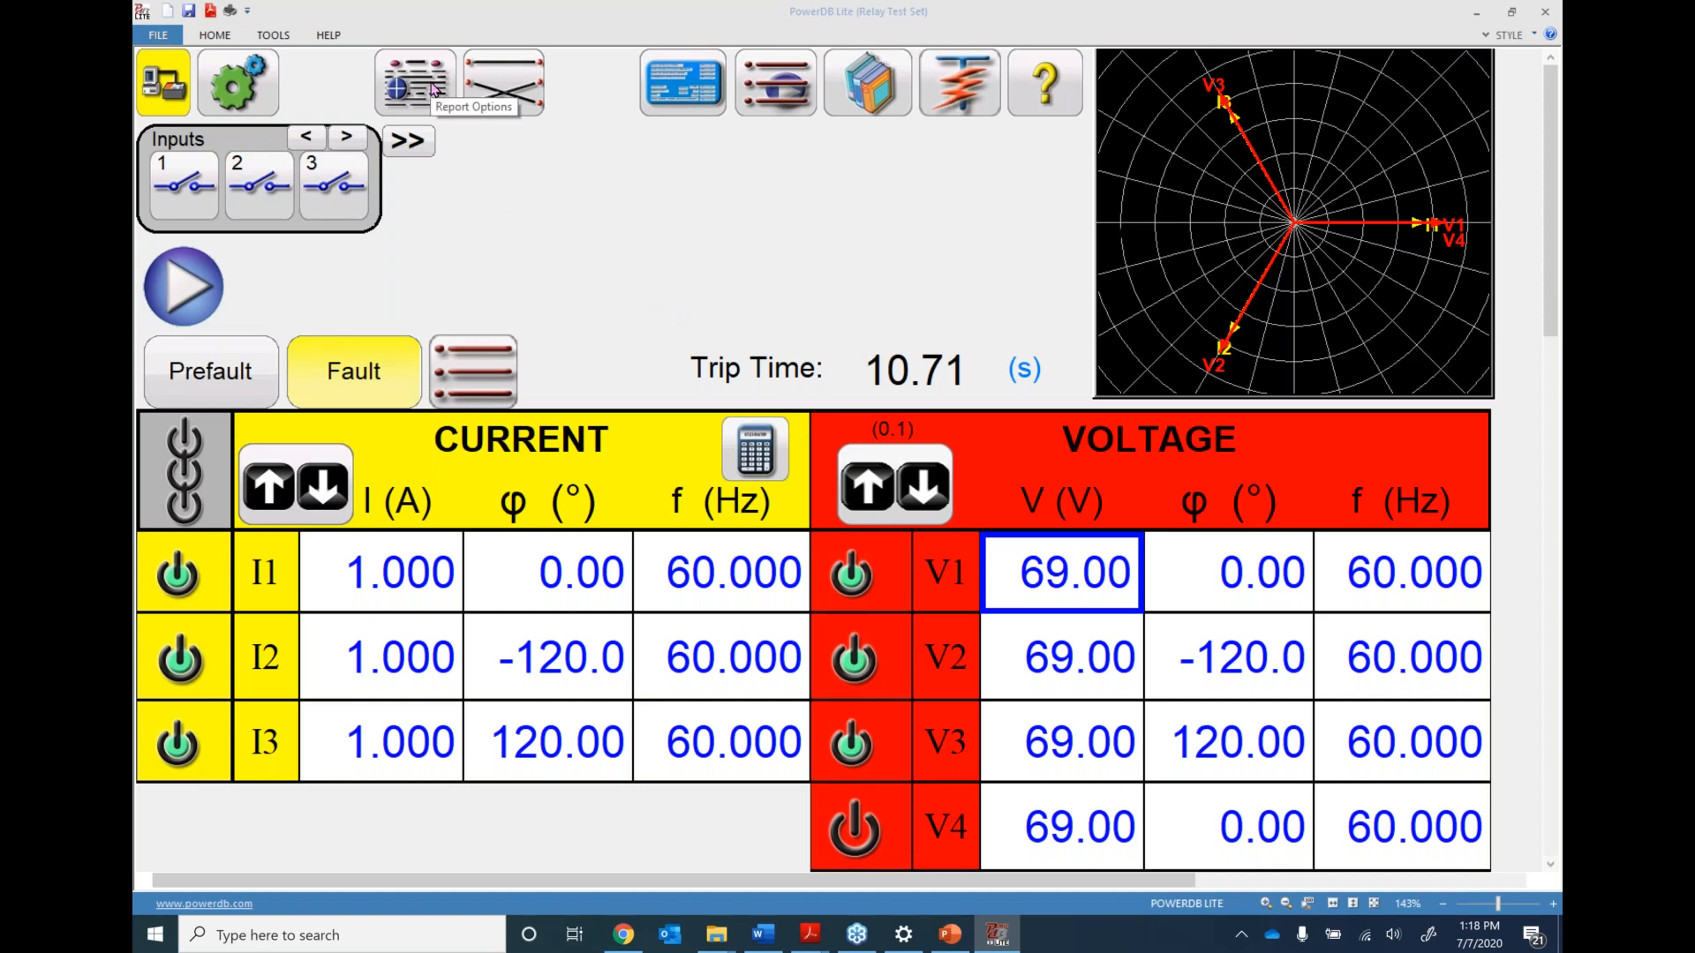
{"action": "left_click", "coordinate": [431, 87]}
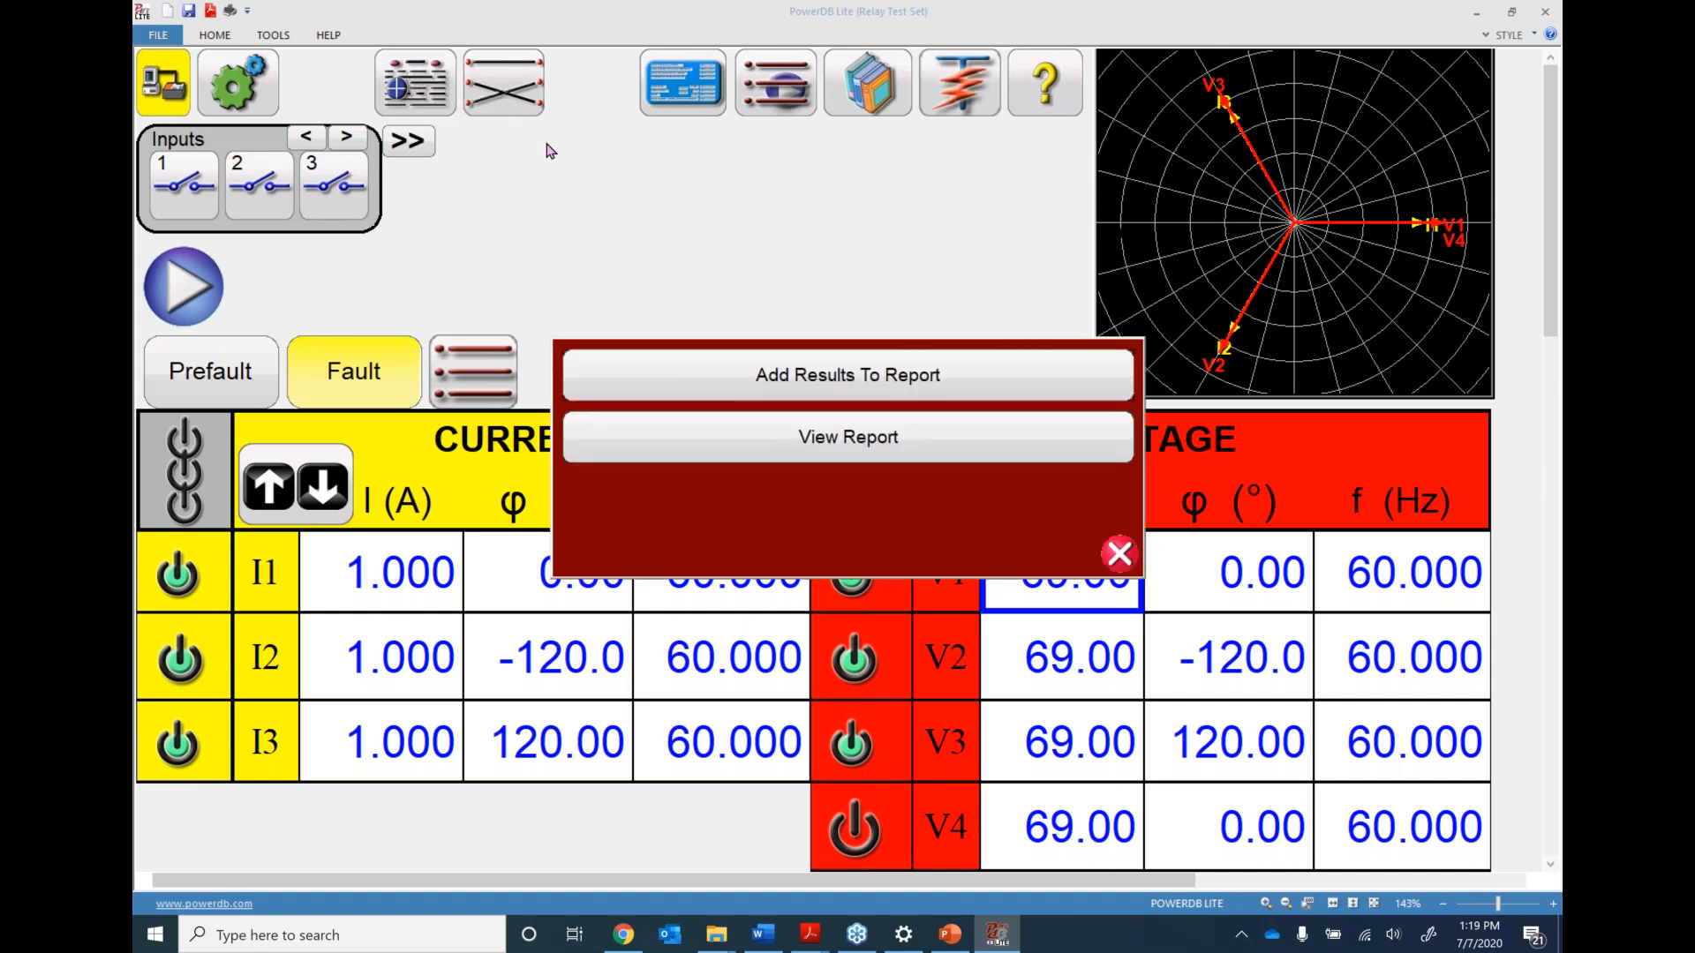
{"action": "left_click", "coordinate": [829, 377]}
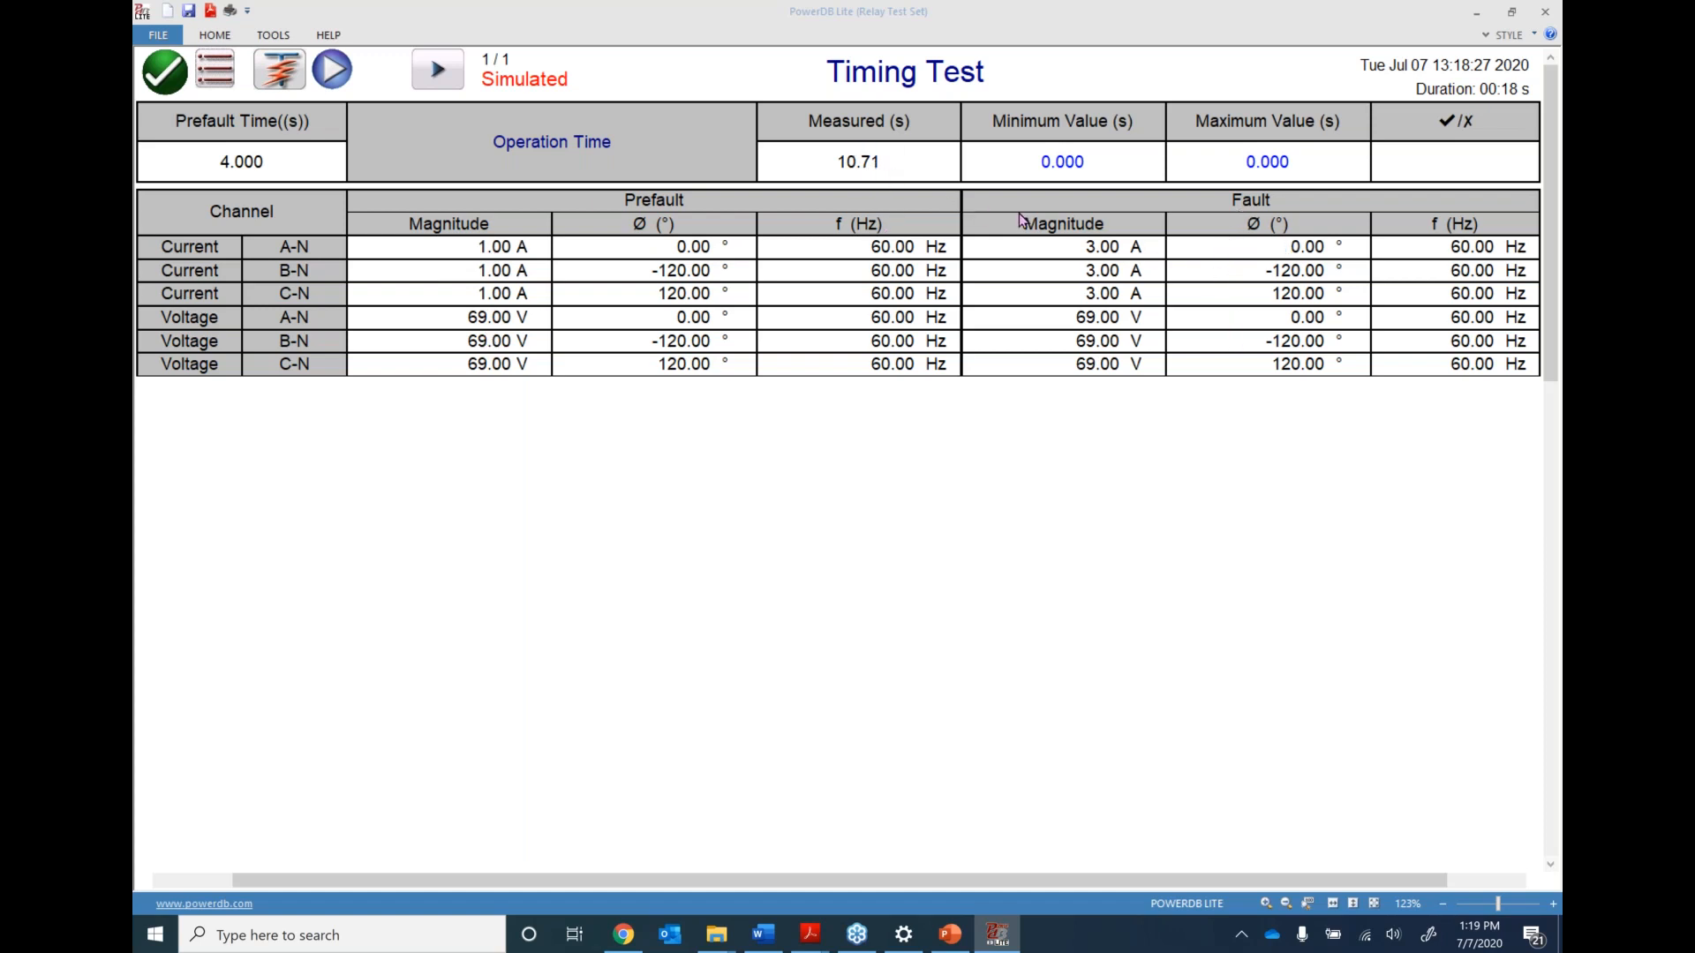
Set the timing test's minimum value to 8 s and maximum value to 12 s, and return to the test screen
{"action": "left_click", "coordinate": [1067, 164]}
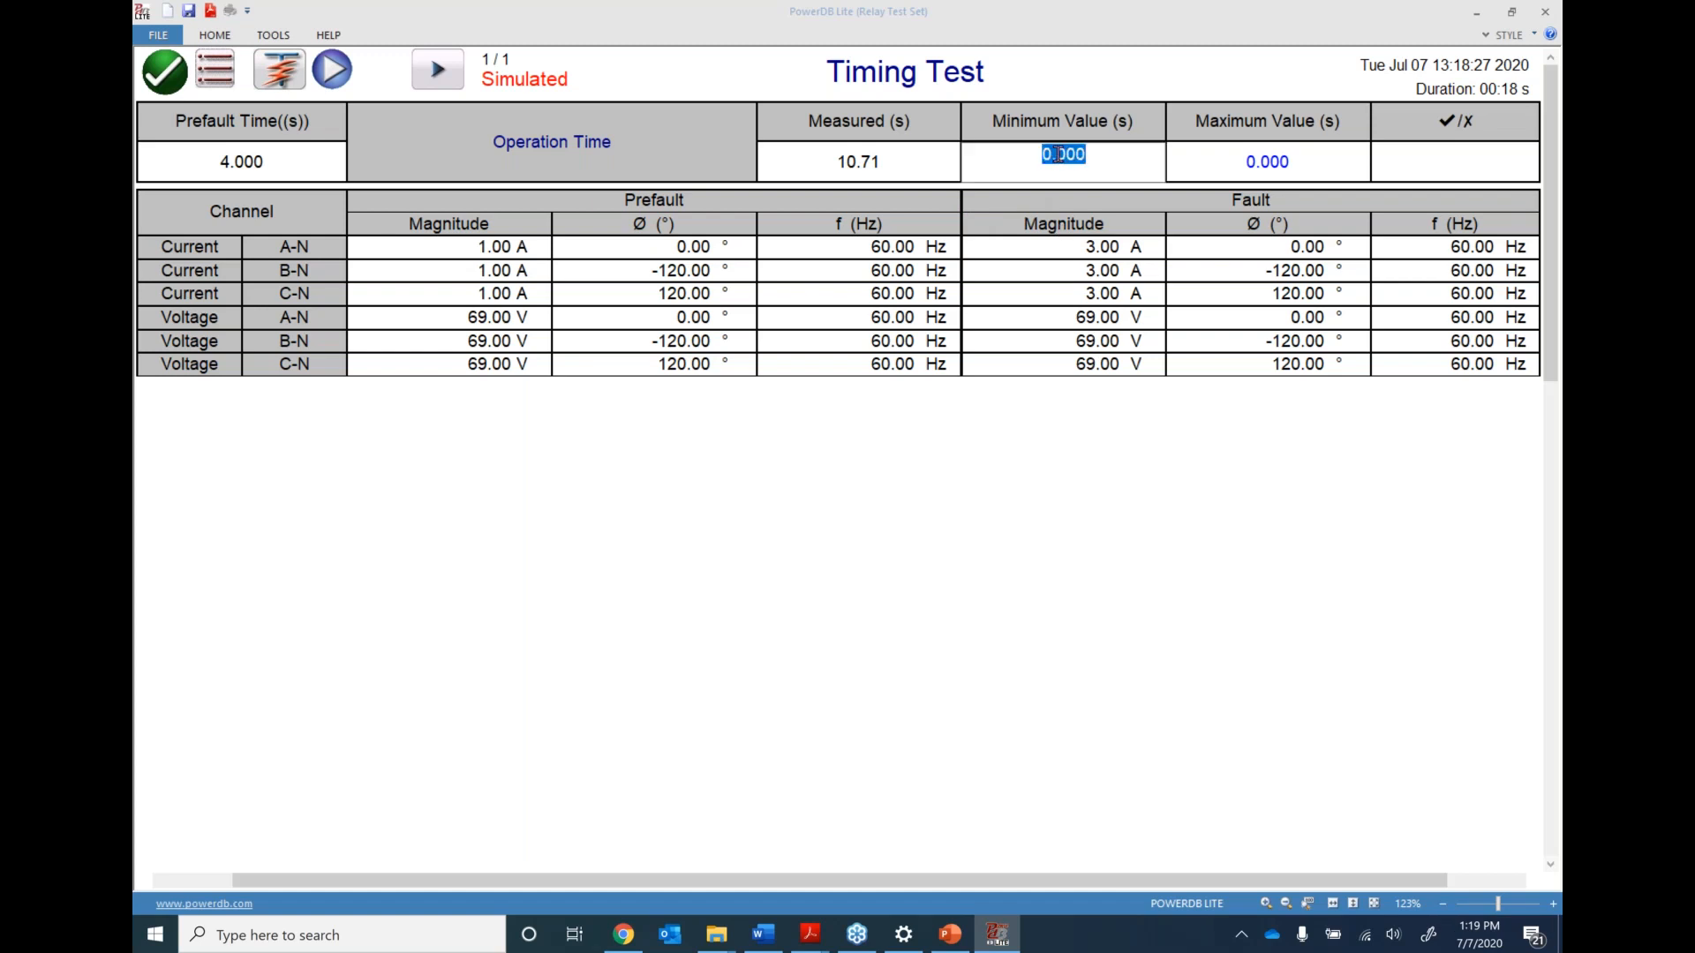
{"action": "type", "text": "8"}
{"action": "key", "text": "Return"}
{"action": "left_click", "coordinate": [1264, 159]}
{"action": "type", "text": "12"}
{"action": "key", "text": "Return"}
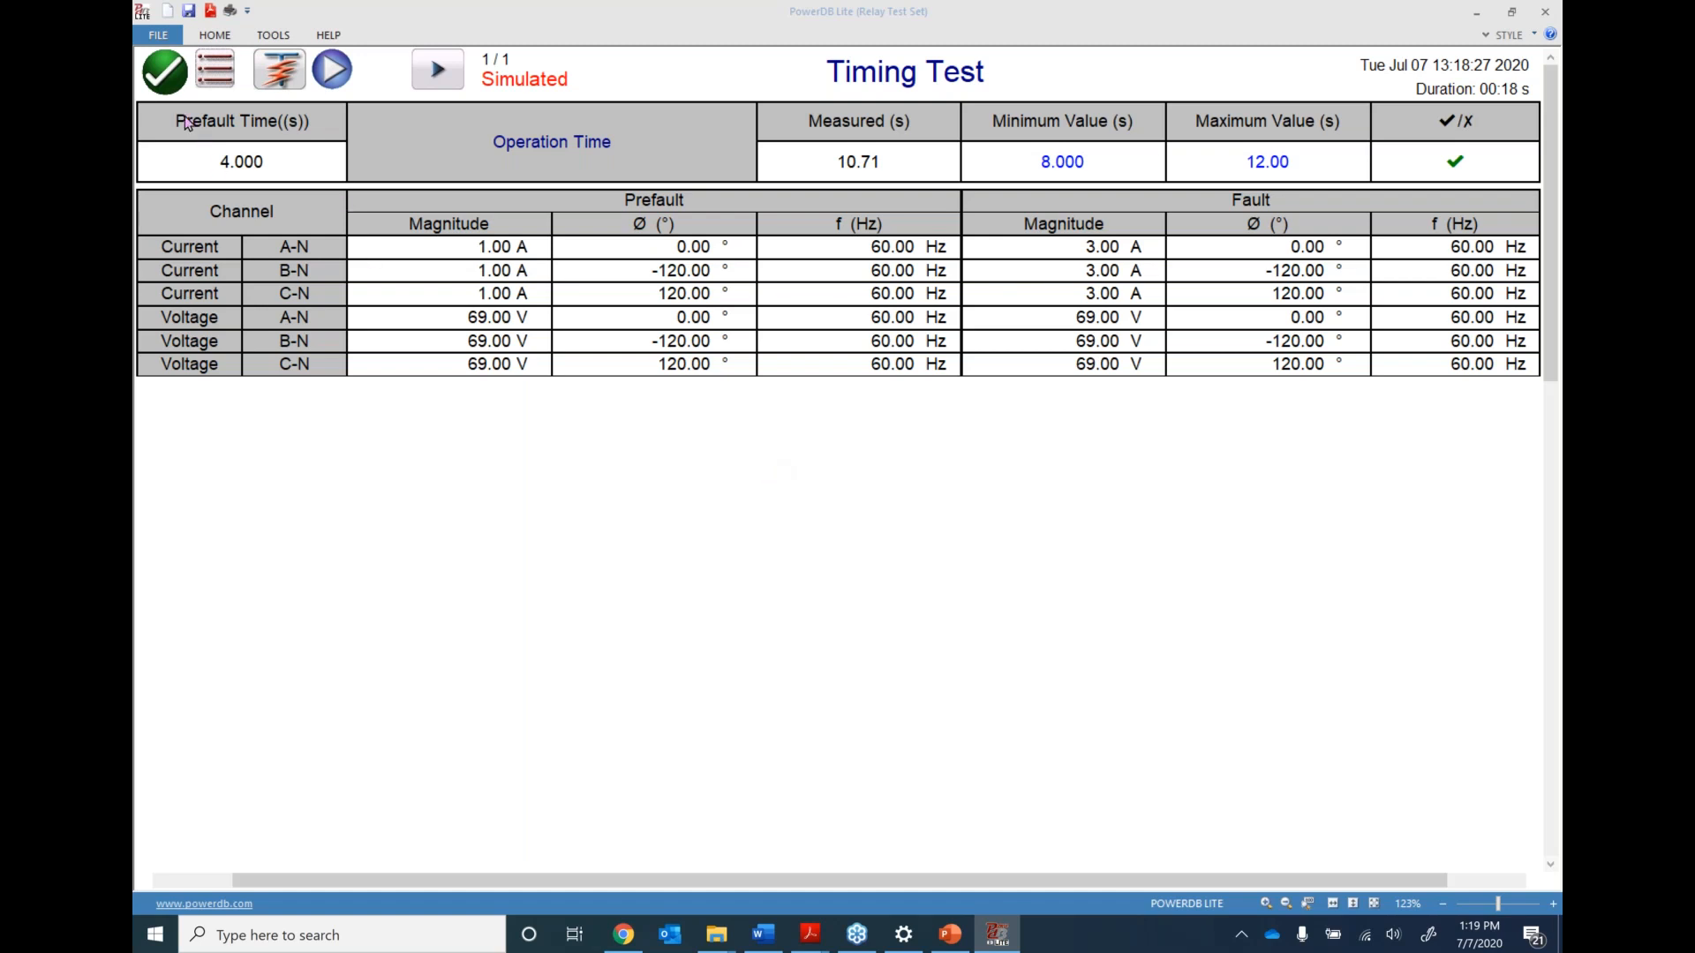
{"action": "left_click", "coordinate": [168, 78]}
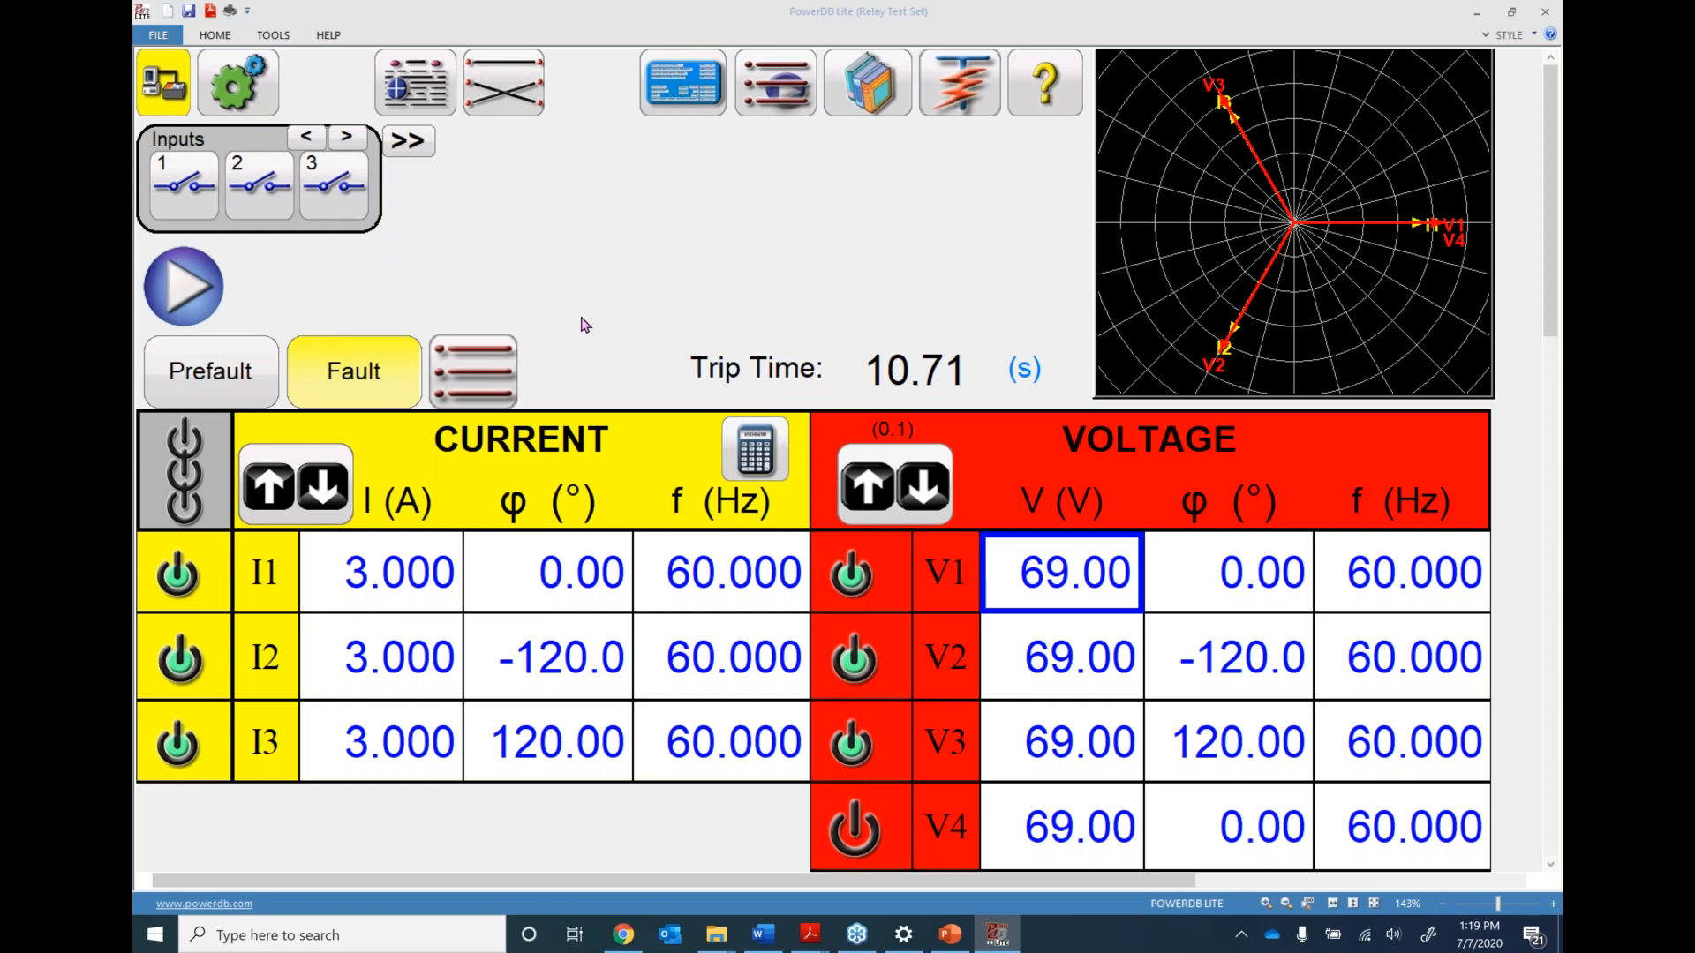
Open the settings of binary input 1 and name it Trip
{"action": "left_click", "coordinate": [194, 187]}
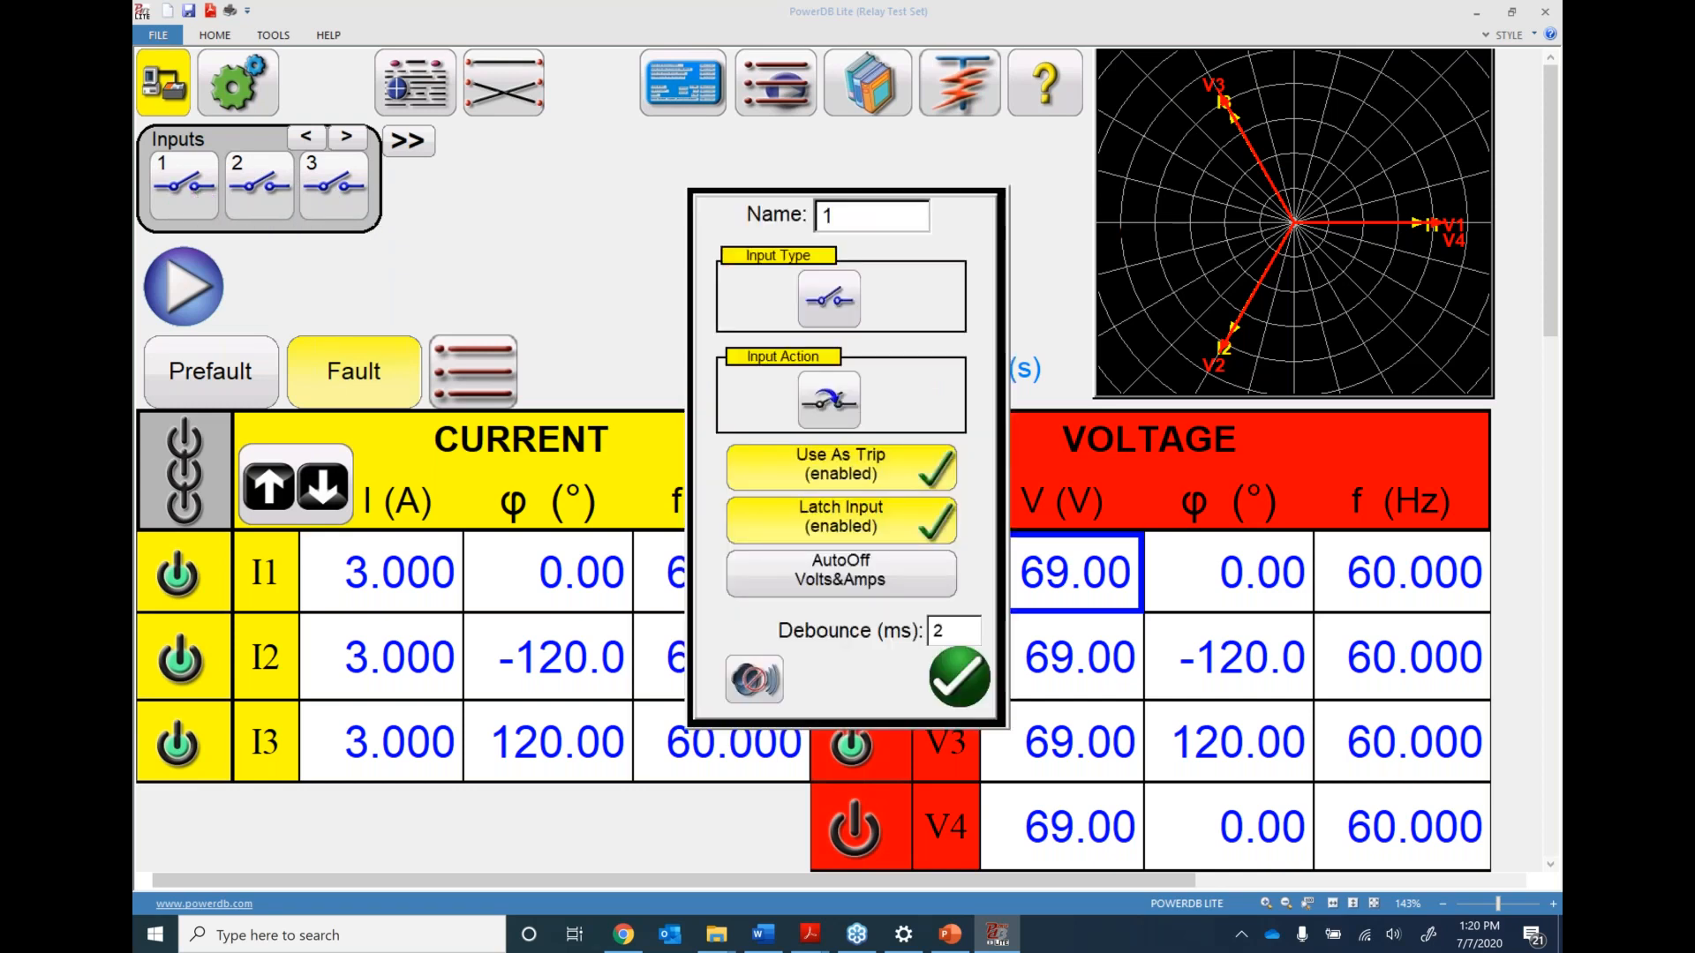
{"action": "double_click", "coordinate": [857, 214]}
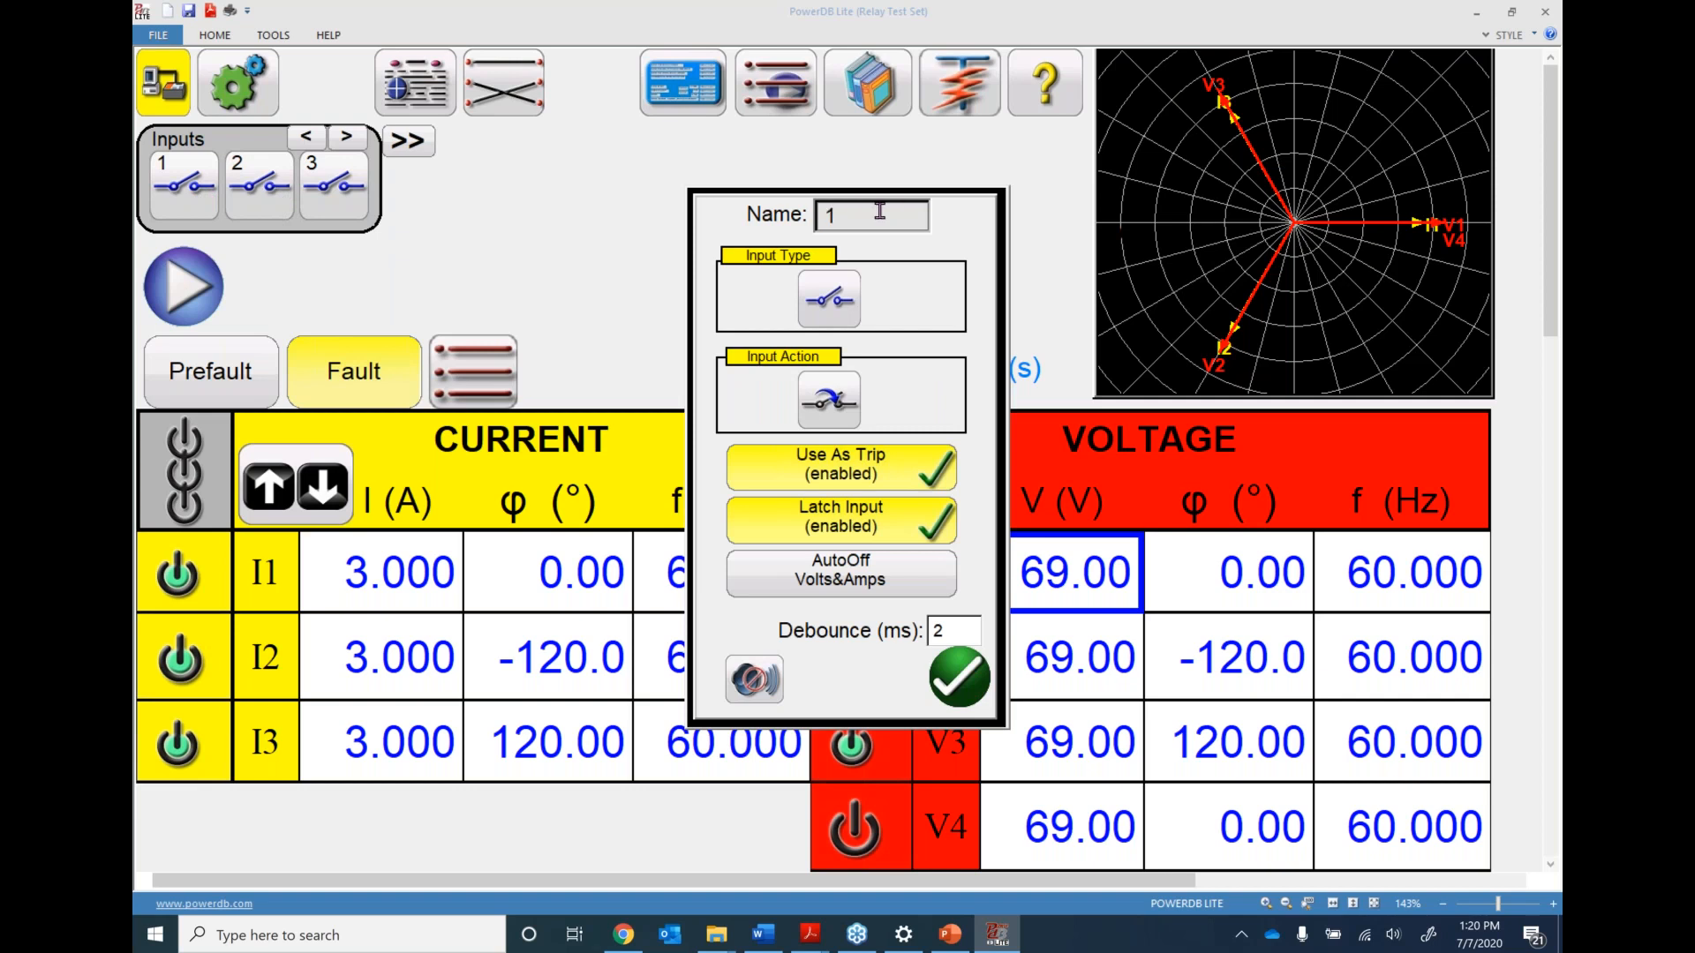
{"action": "type", "text": "Trip"}
Switch the Trip input's type to voltage threshold and back to contact, and toggle its input action and back
{"action": "left_click", "coordinate": [823, 305]}
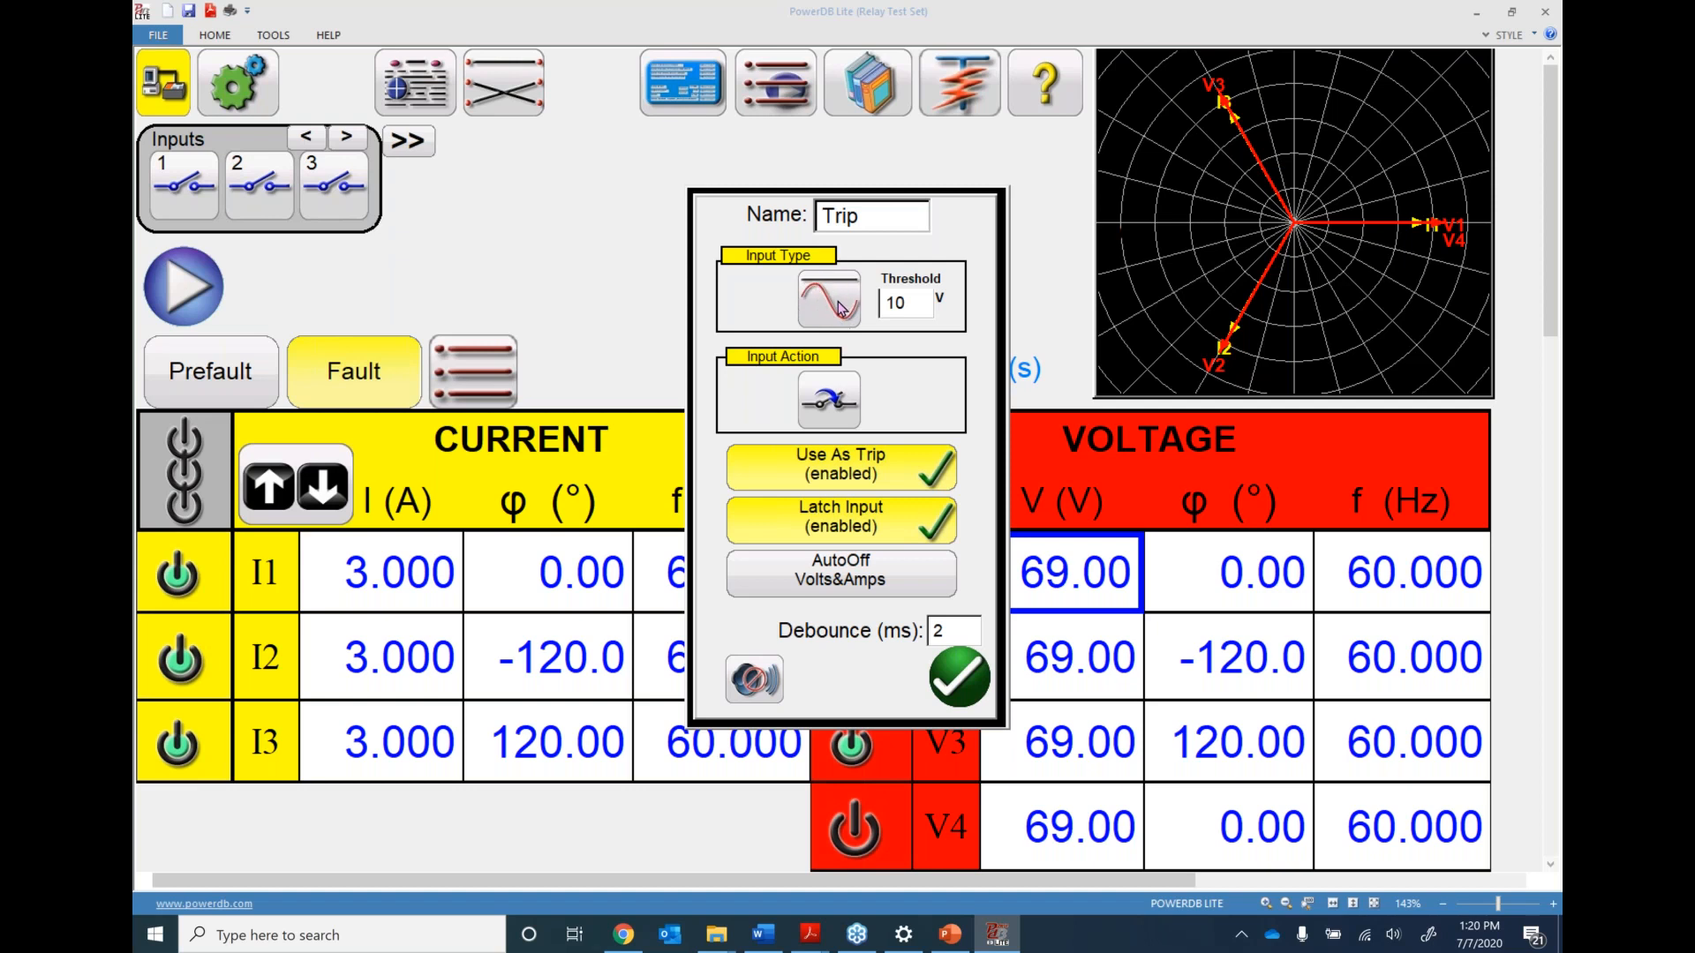
{"action": "left_click", "coordinate": [837, 308]}
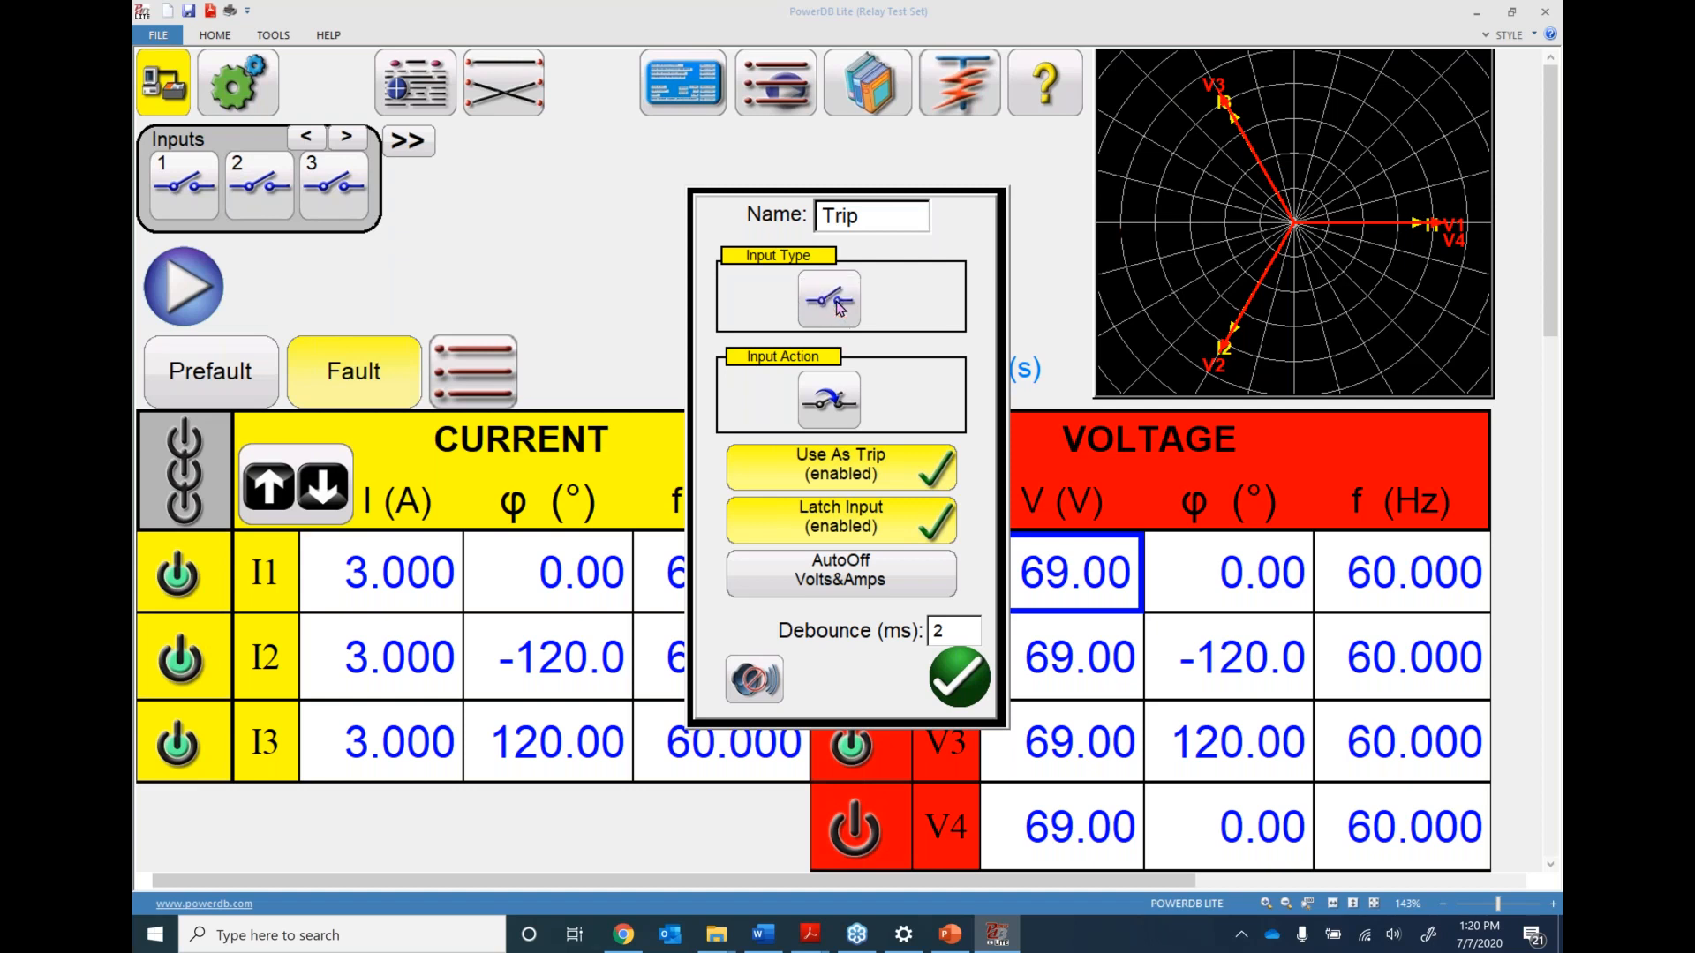
{"action": "left_click", "coordinate": [830, 407]}
{"action": "left_click", "coordinate": [830, 396]}
Disable and re-enable Use As Trip and Latch Input for the Trip input
{"action": "left_click", "coordinate": [849, 481]}
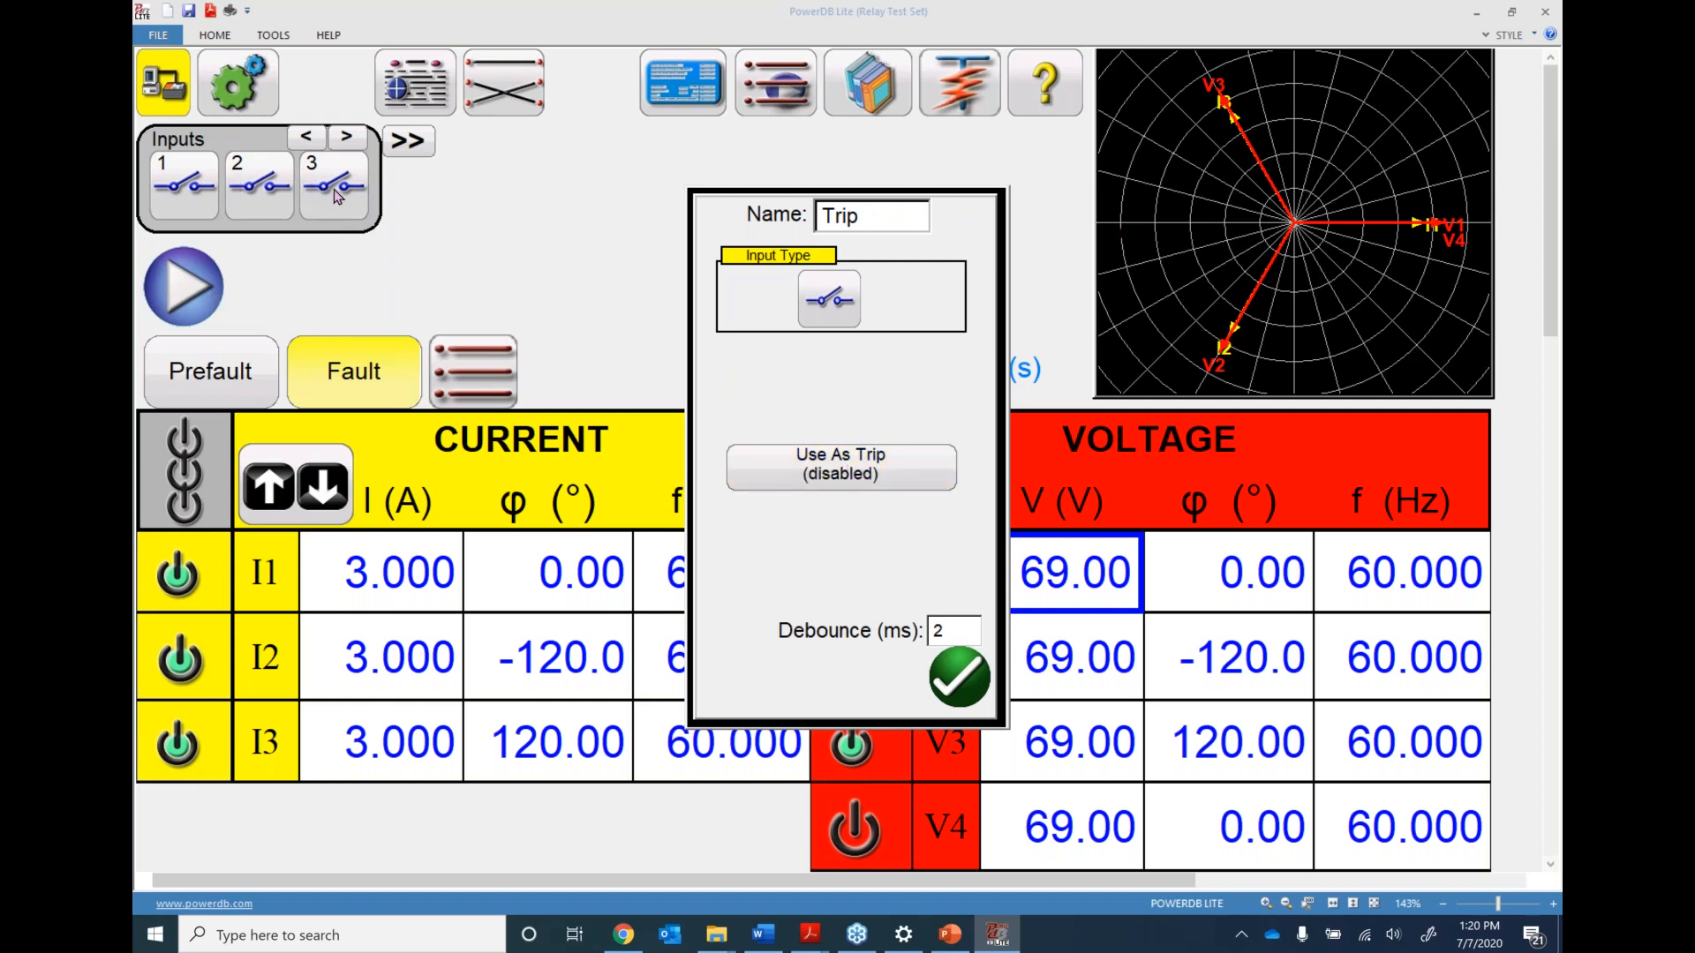
{"action": "left_click", "coordinate": [846, 472]}
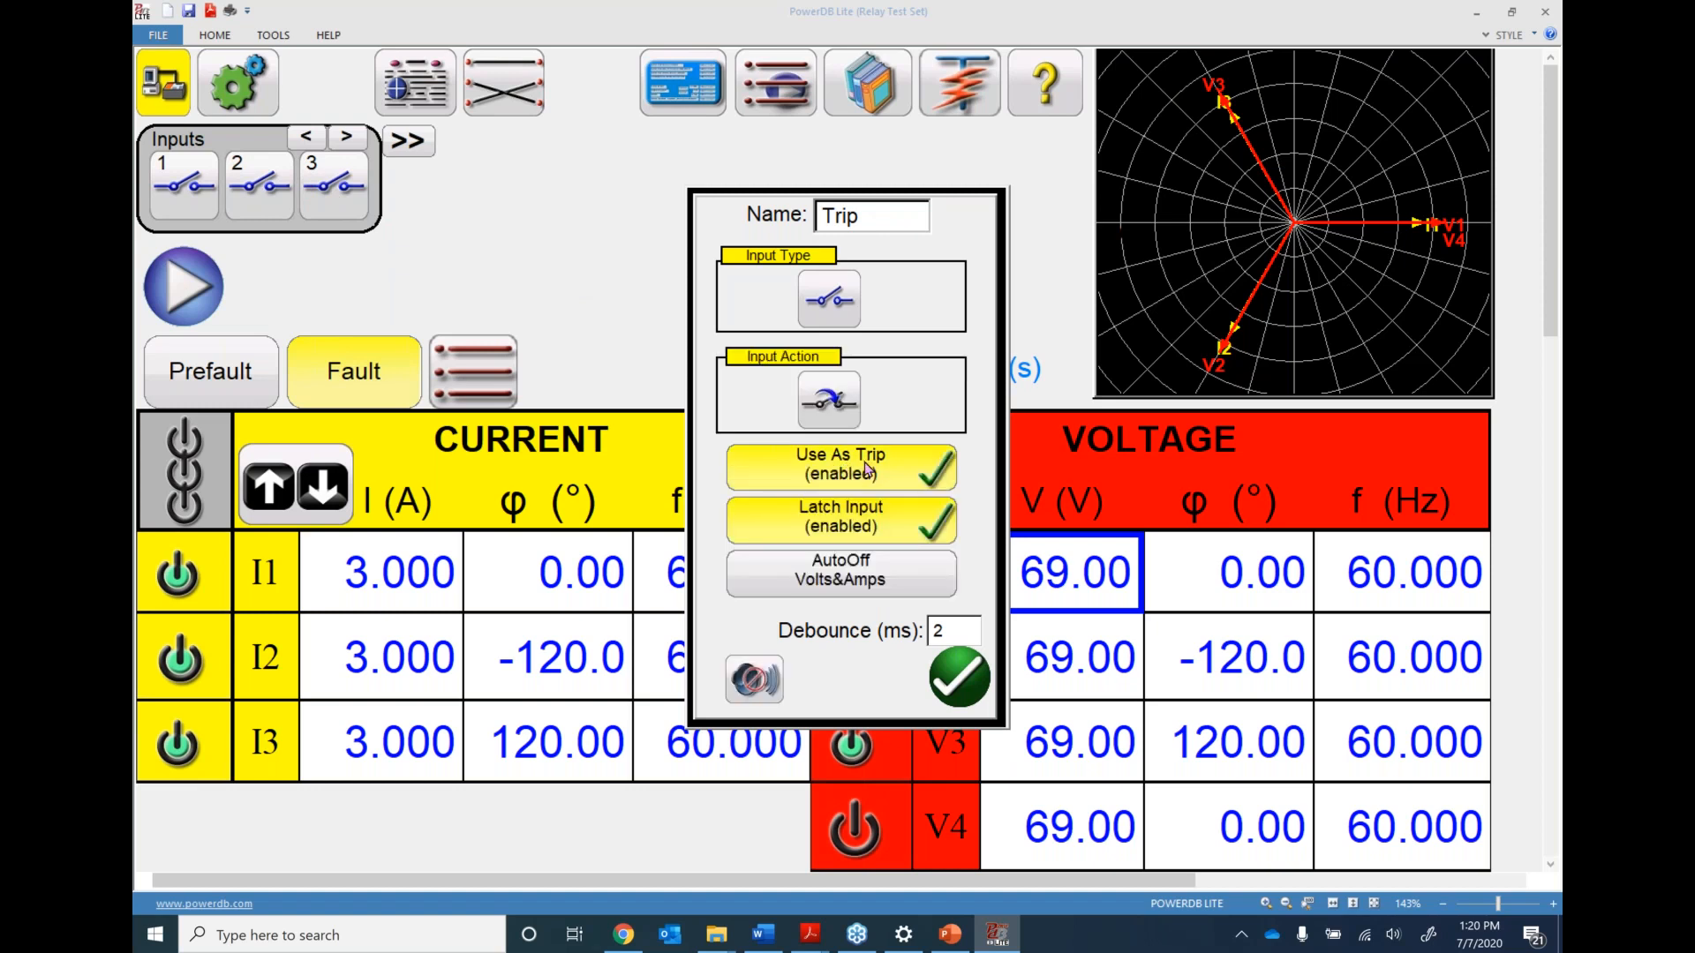
{"action": "left_click", "coordinate": [843, 527]}
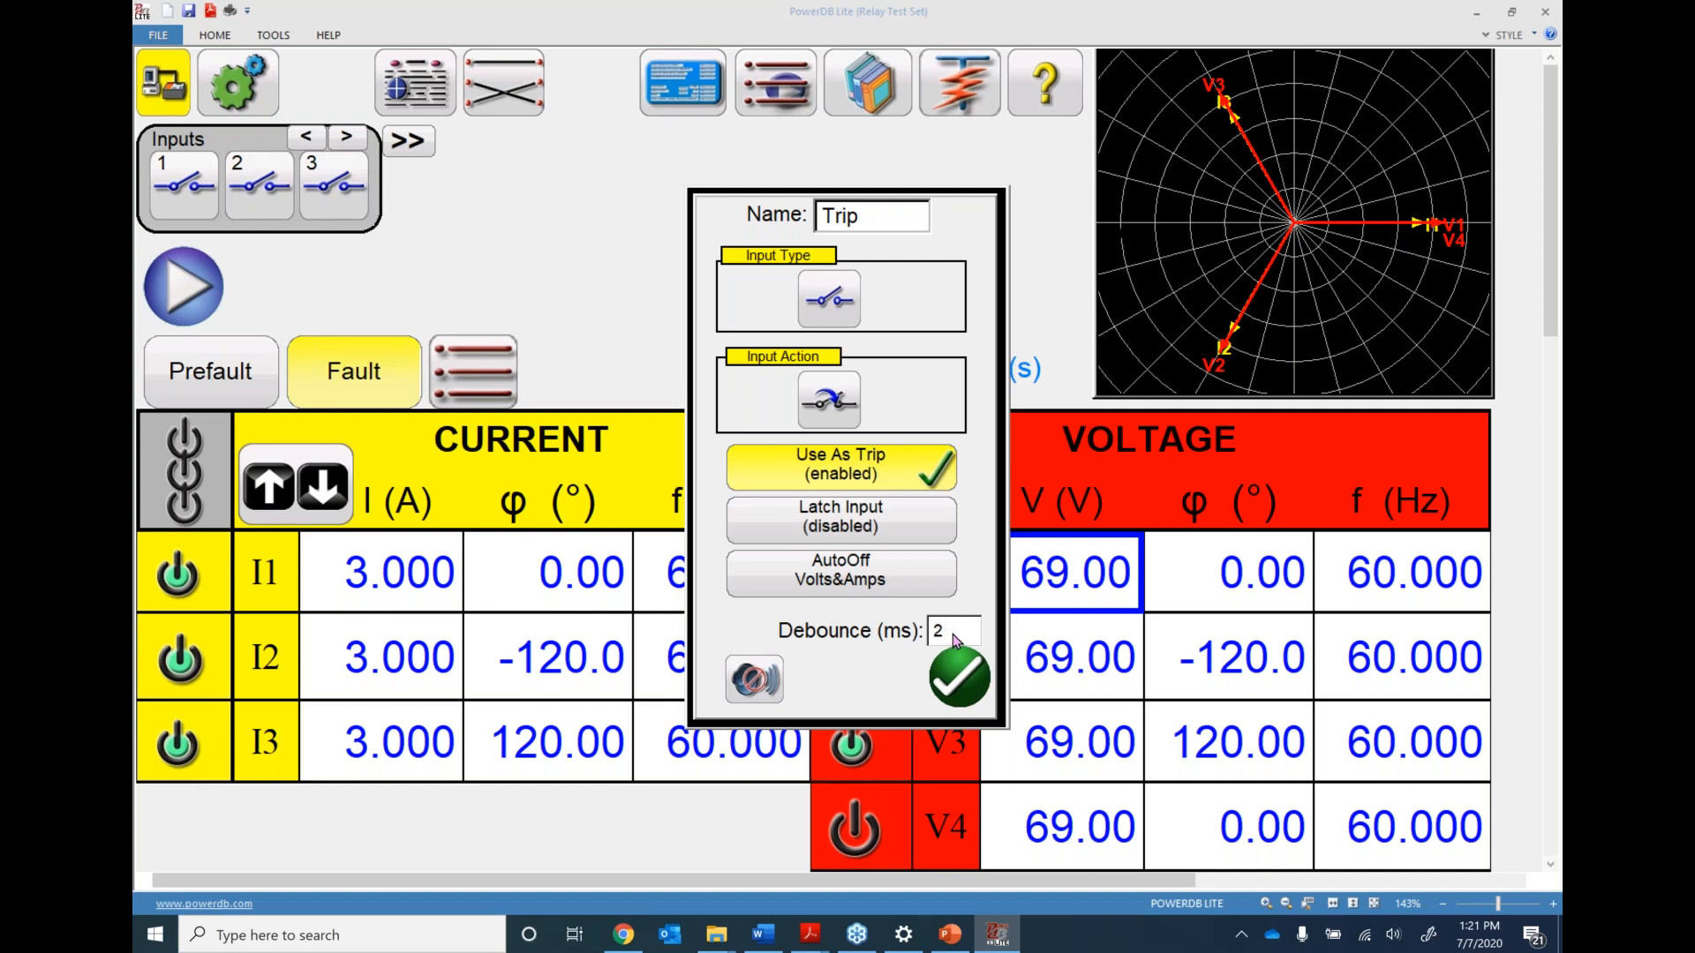
{"action": "left_click", "coordinate": [876, 524]}
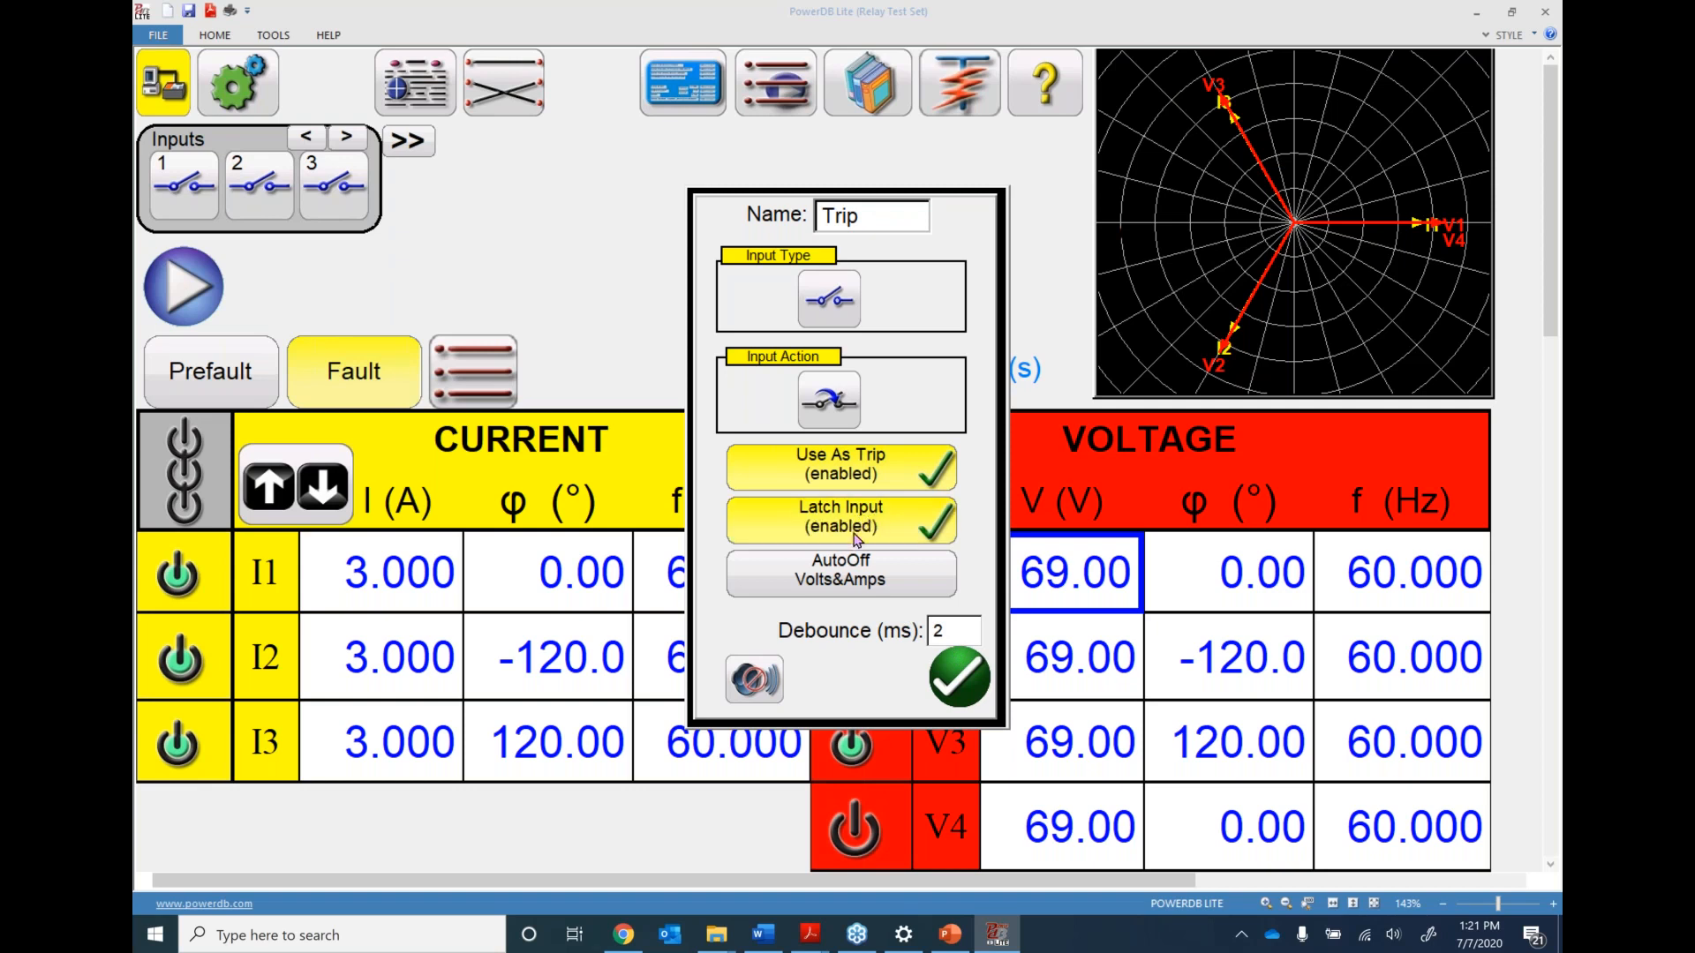
Set the Trip input's auto-off option to Current only, and restore it to Voltage & Current
{"action": "left_click", "coordinate": [839, 580]}
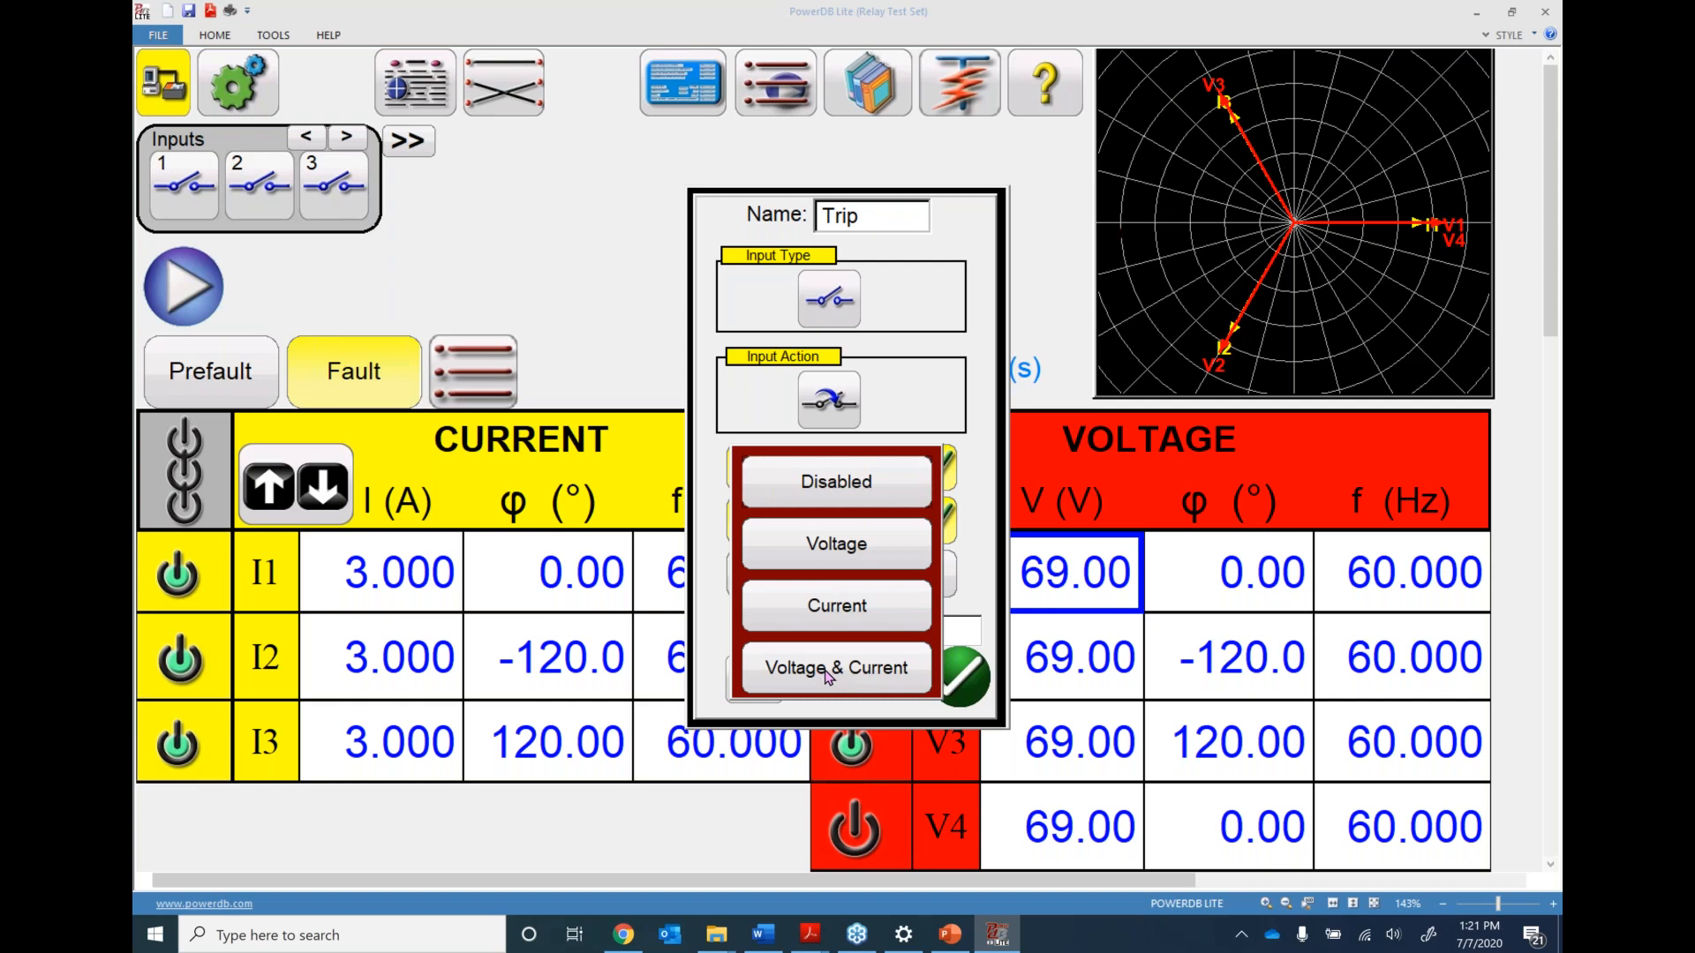
{"action": "left_click", "coordinate": [824, 611]}
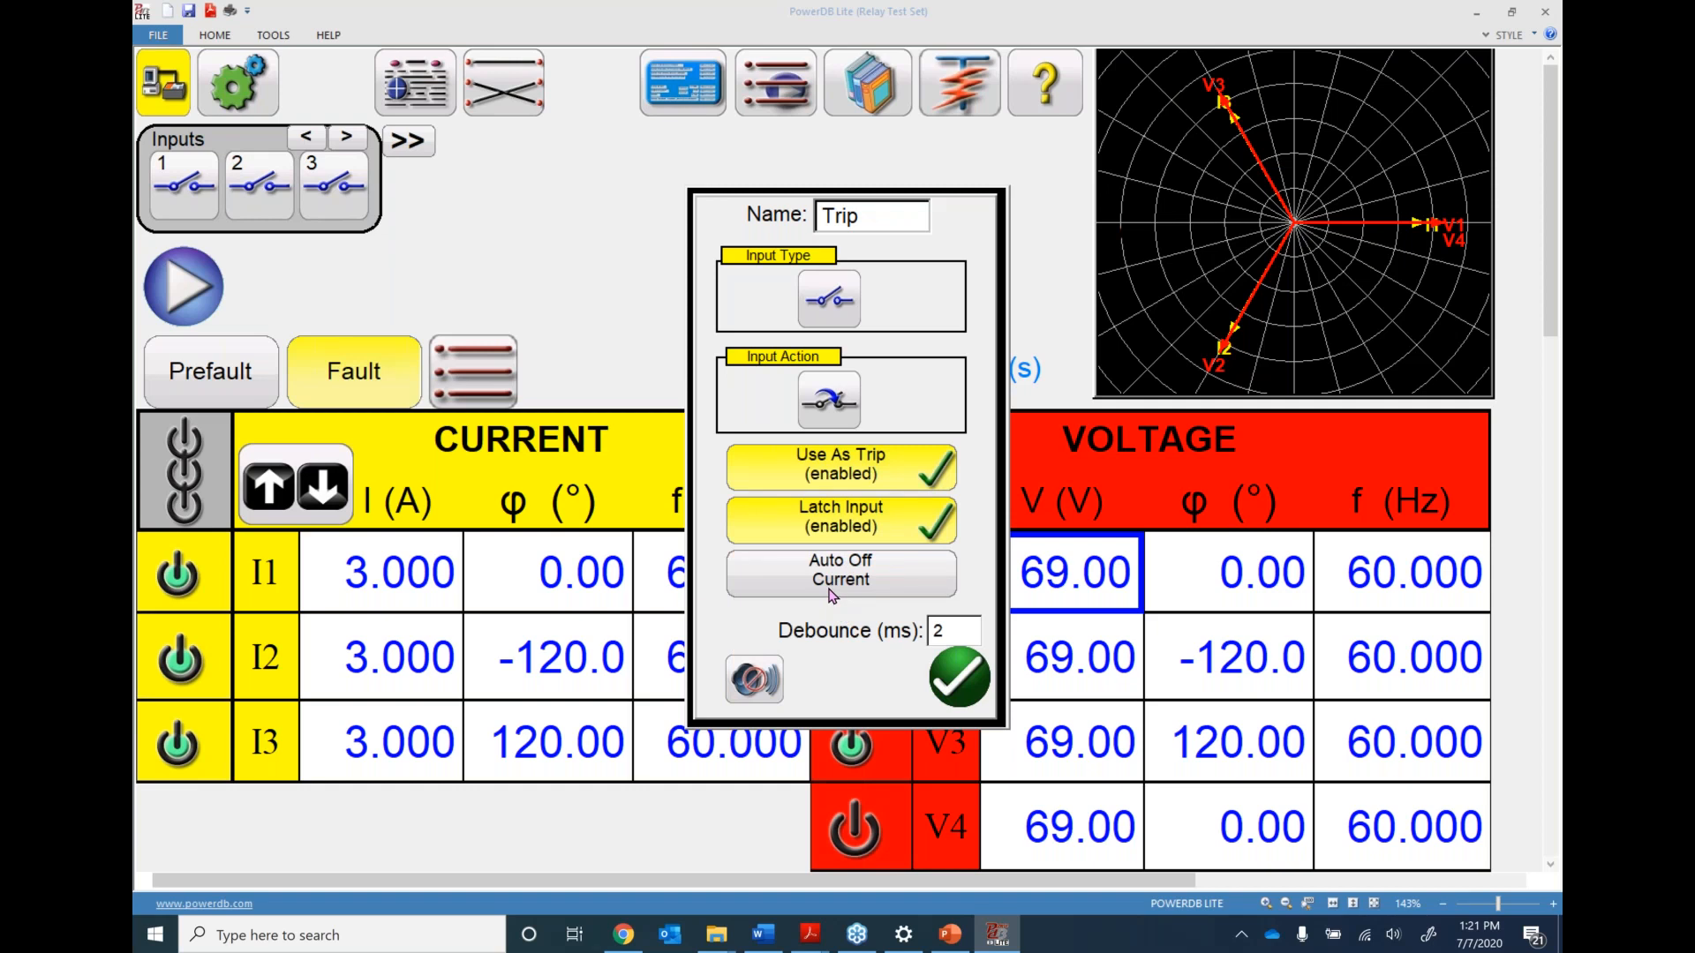
{"action": "left_click", "coordinate": [843, 571]}
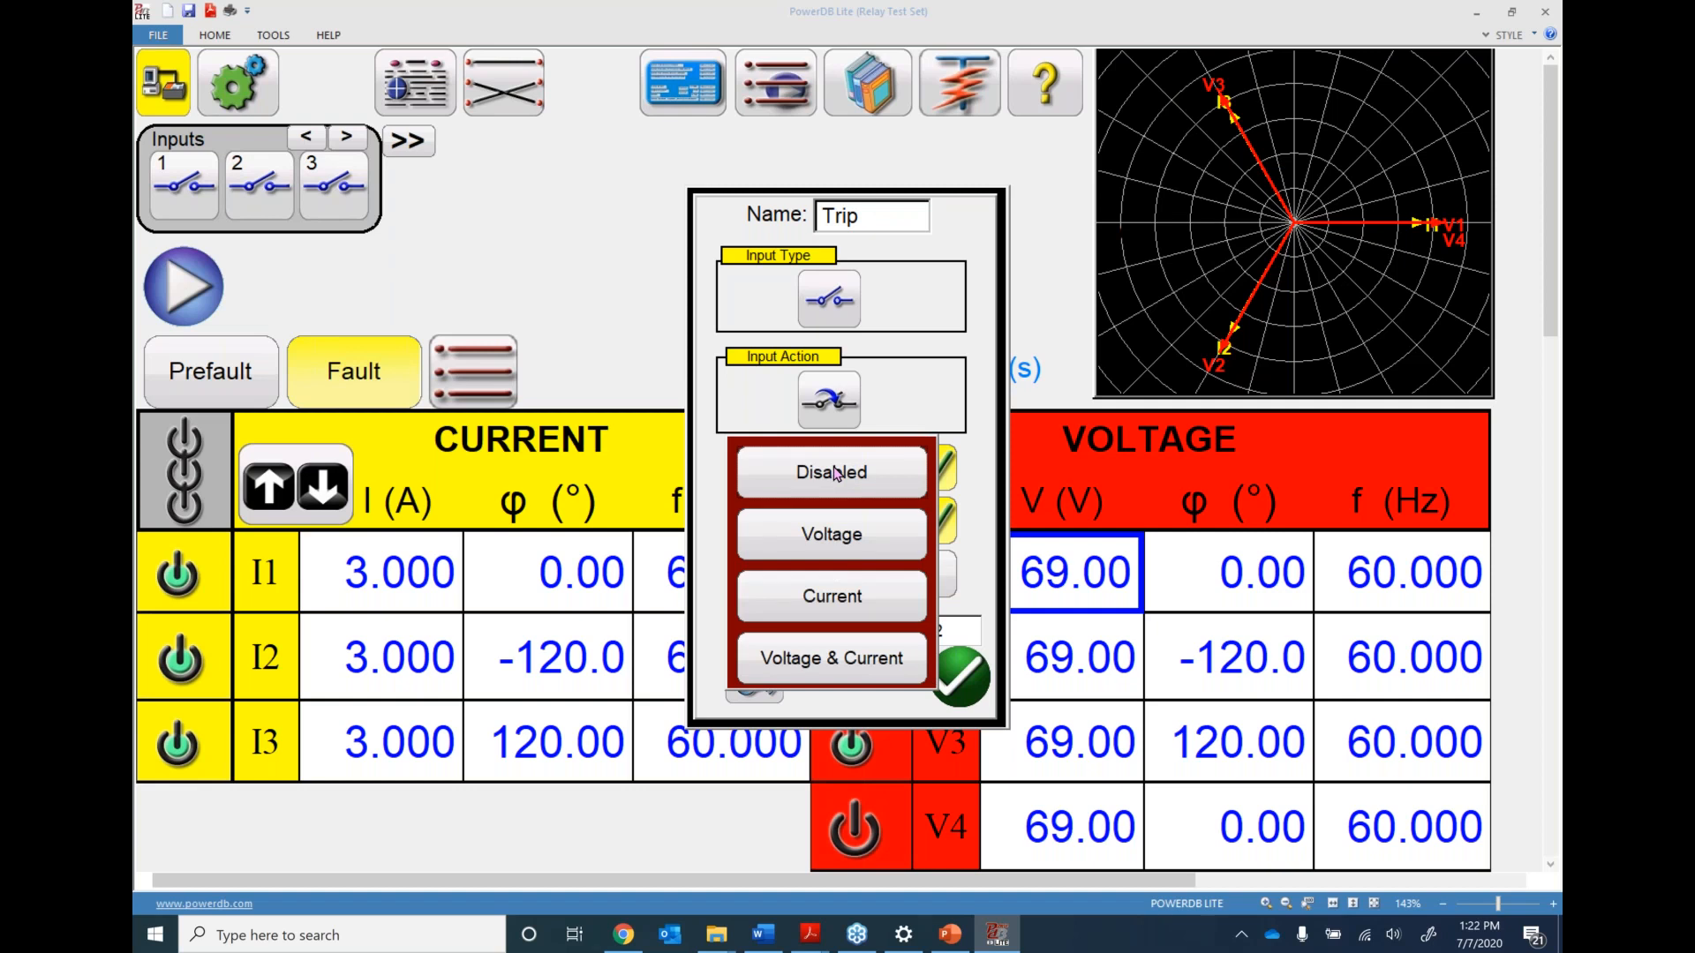
{"action": "left_click", "coordinate": [814, 657]}
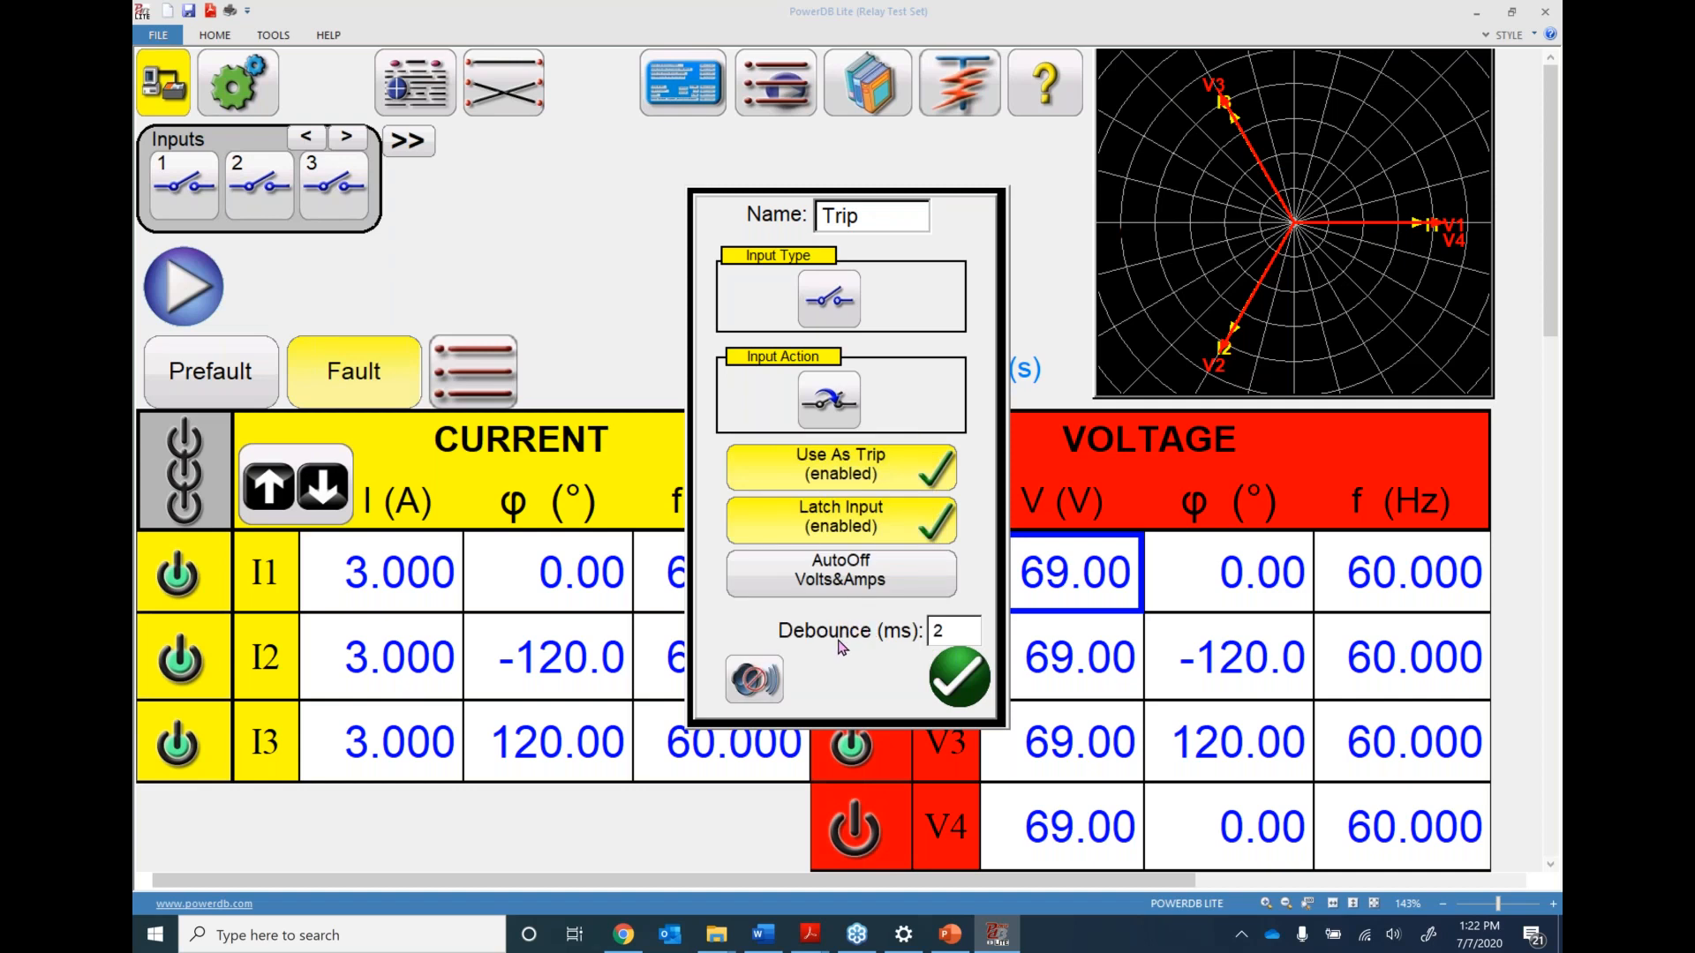
Accept the Trip input's settings and expand the test screen to the Advanced view
{"action": "left_click", "coordinate": [761, 676]}
{"action": "left_click", "coordinate": [953, 678]}
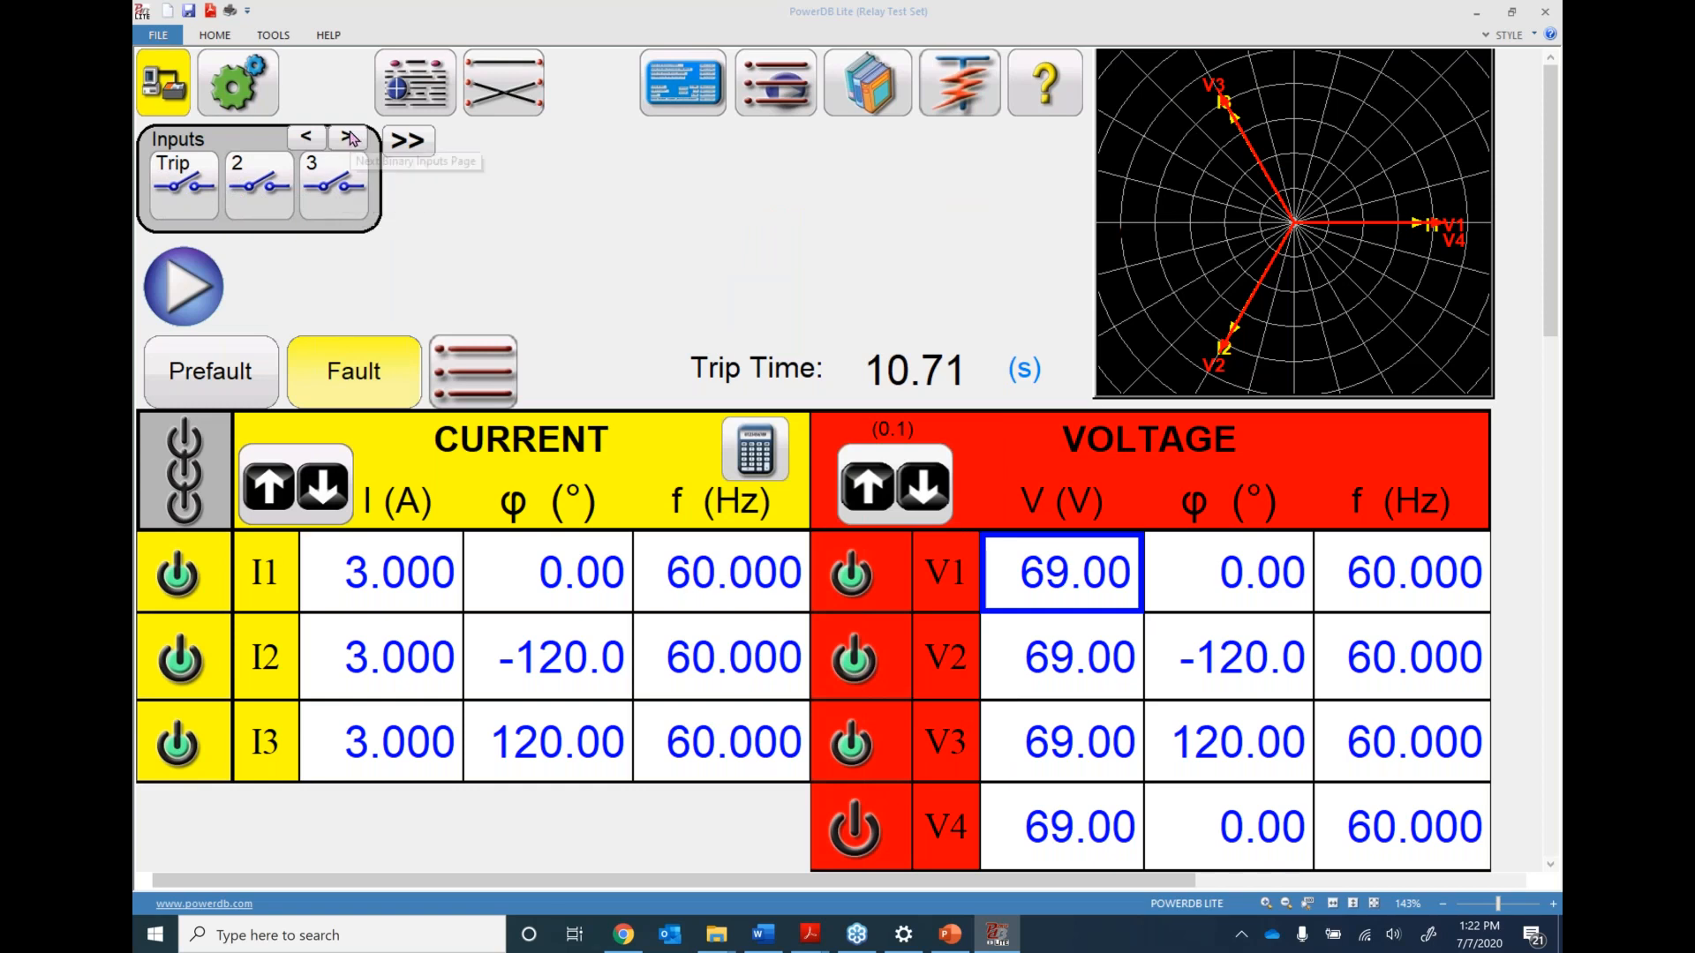
{"action": "left_click", "coordinate": [409, 144]}
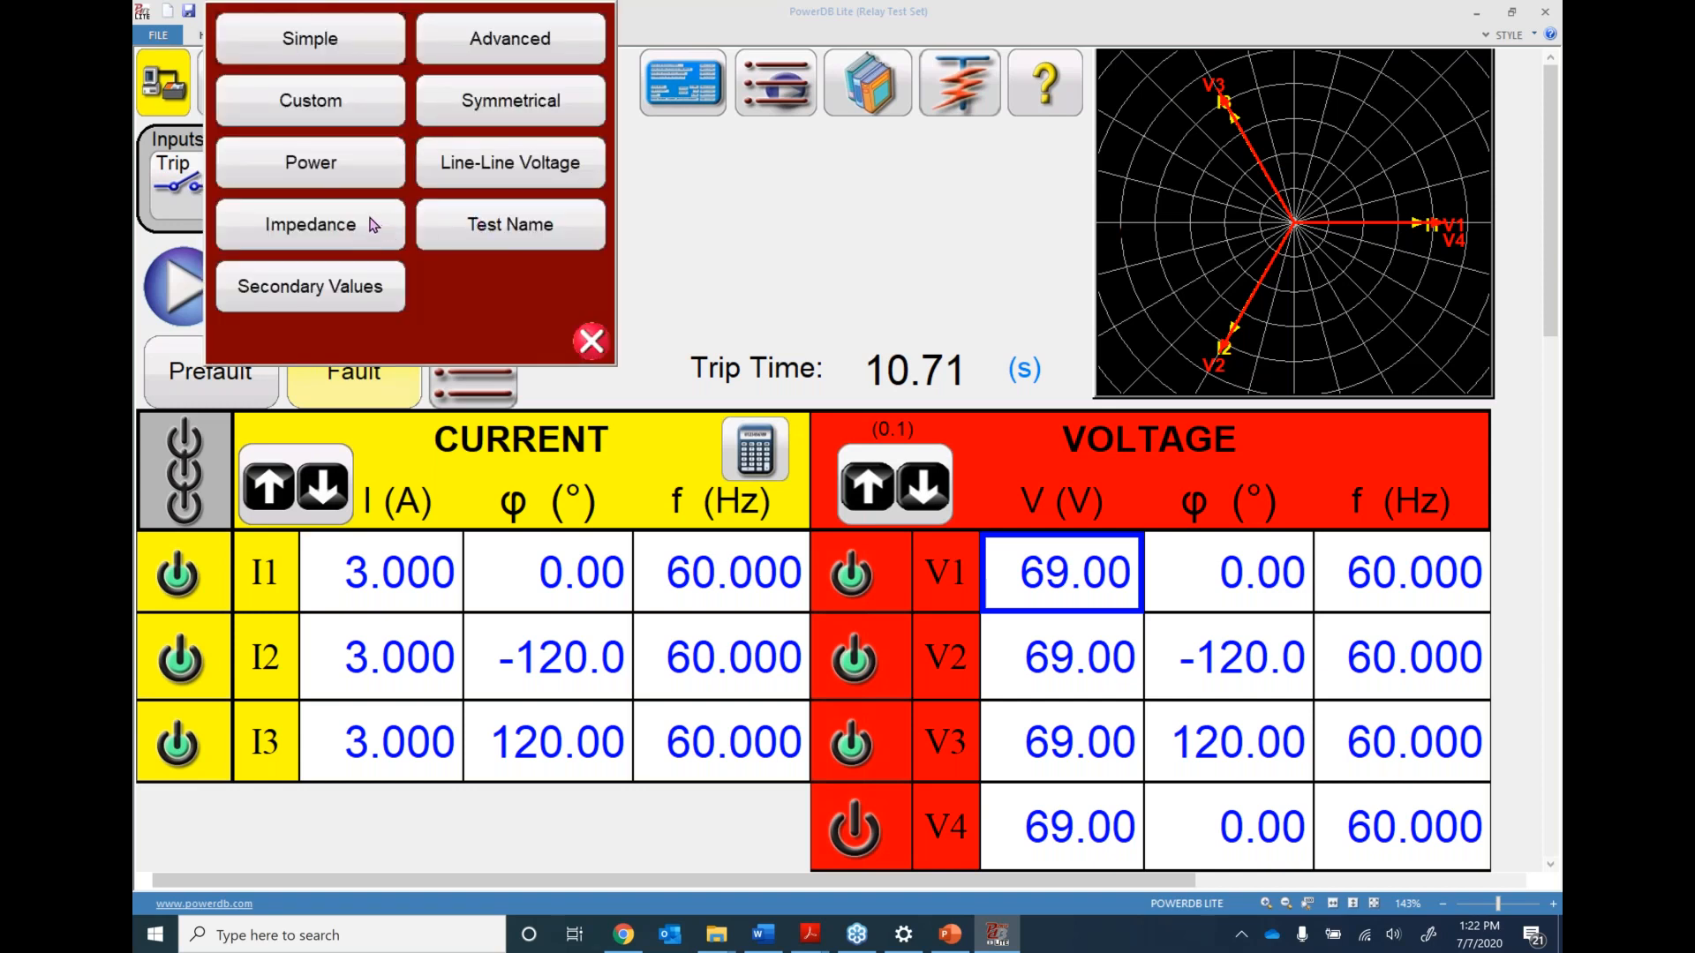
{"action": "left_click", "coordinate": [517, 41]}
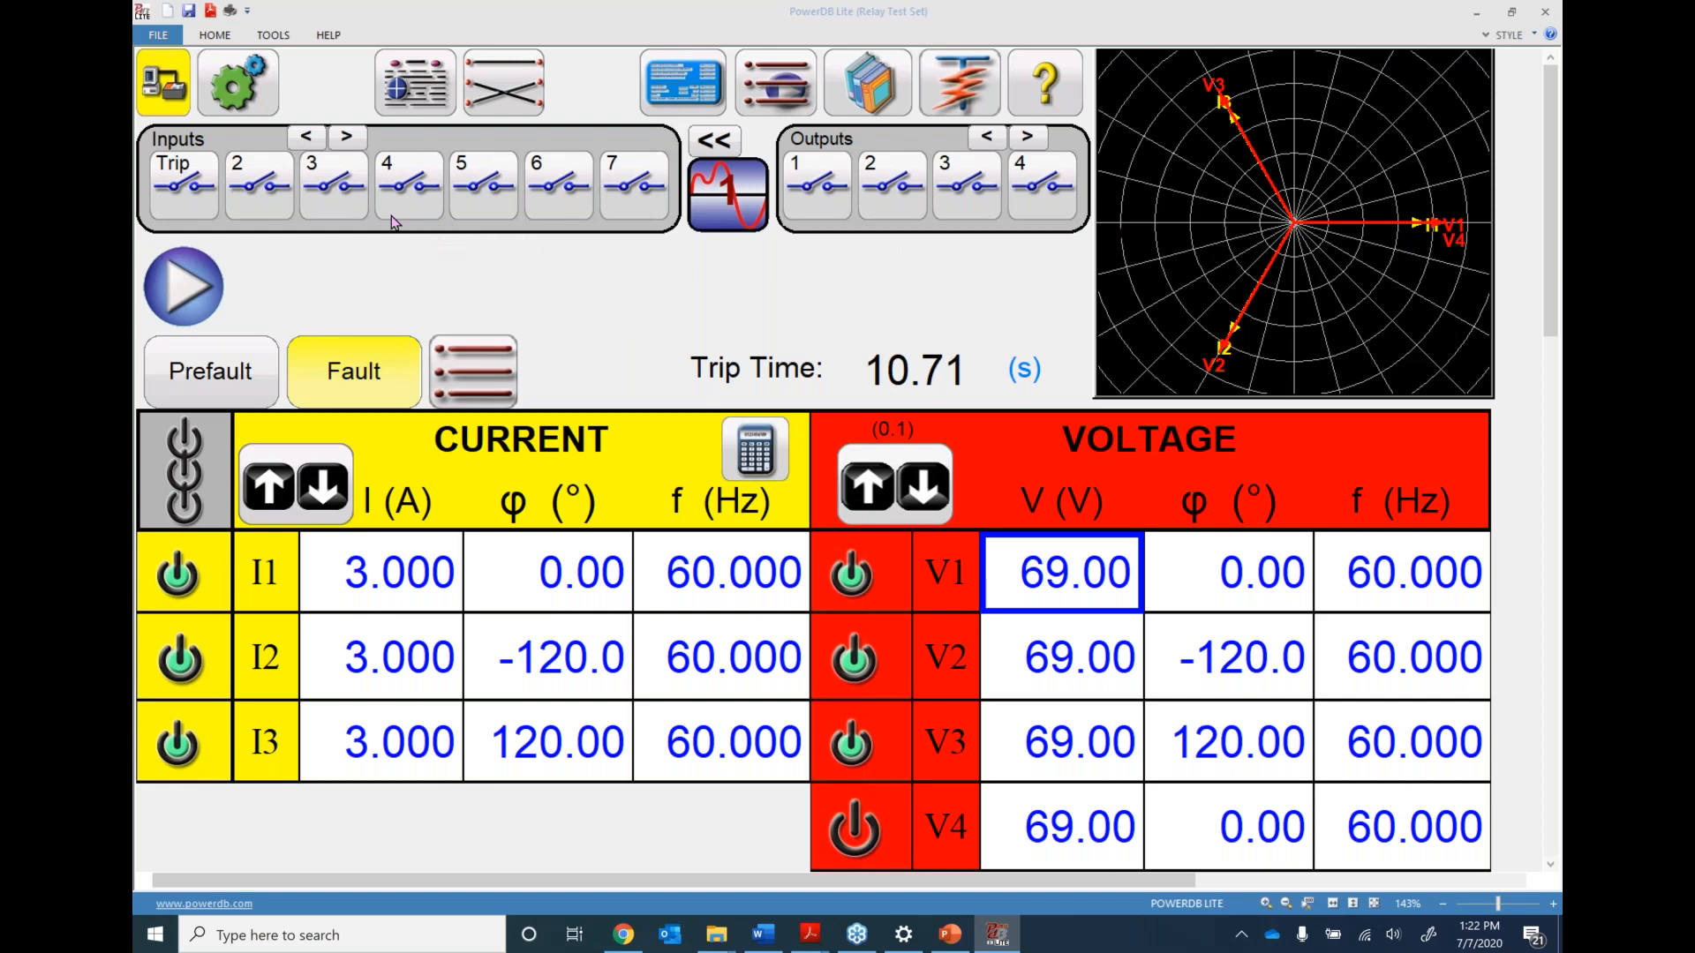
Close the contact of binary output 1 and open it again
{"action": "left_click", "coordinate": [347, 139]}
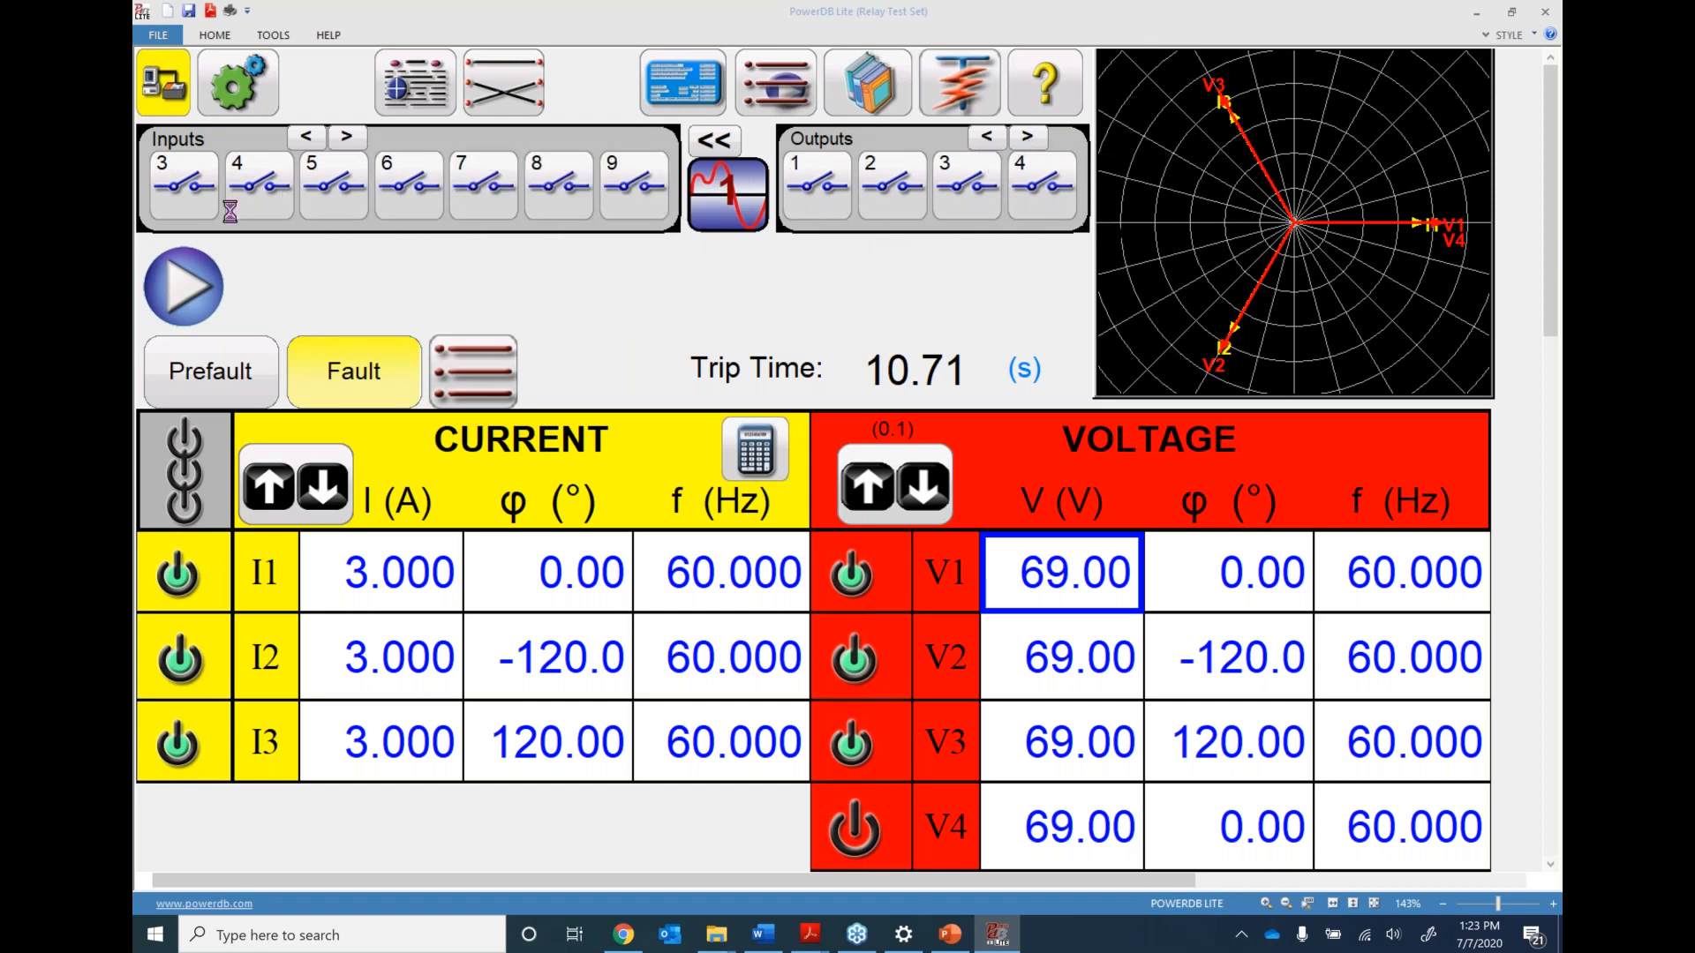
{"action": "left_click", "coordinate": [307, 137]}
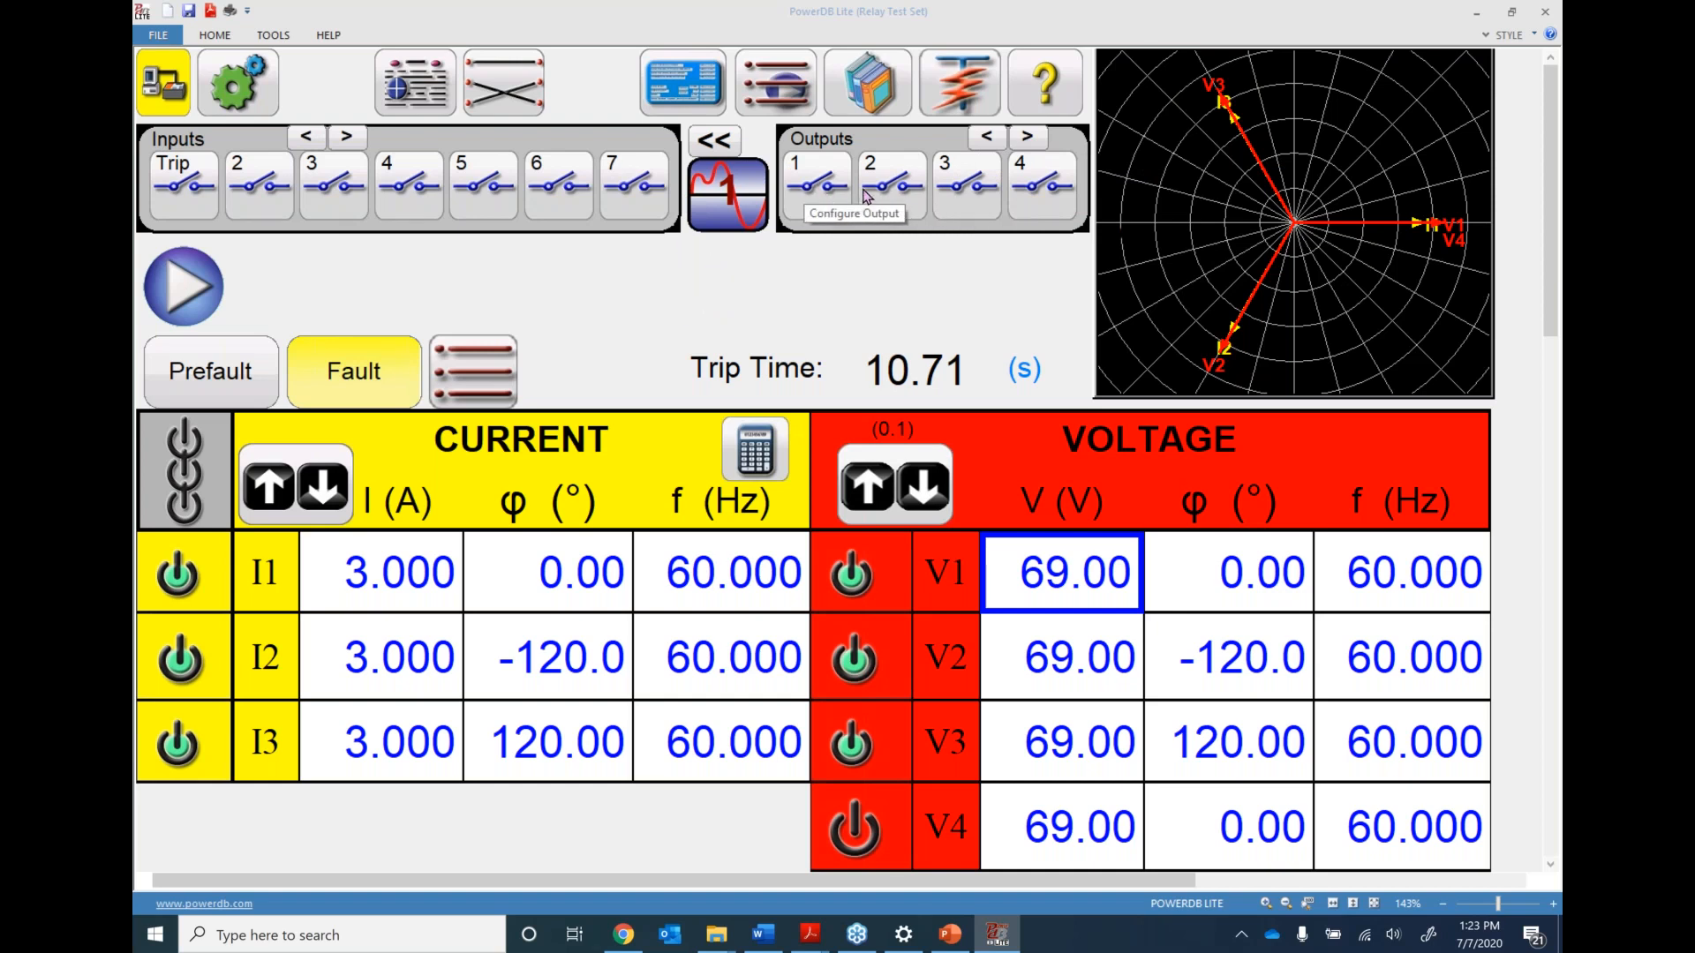
{"action": "left_click", "coordinate": [820, 193]}
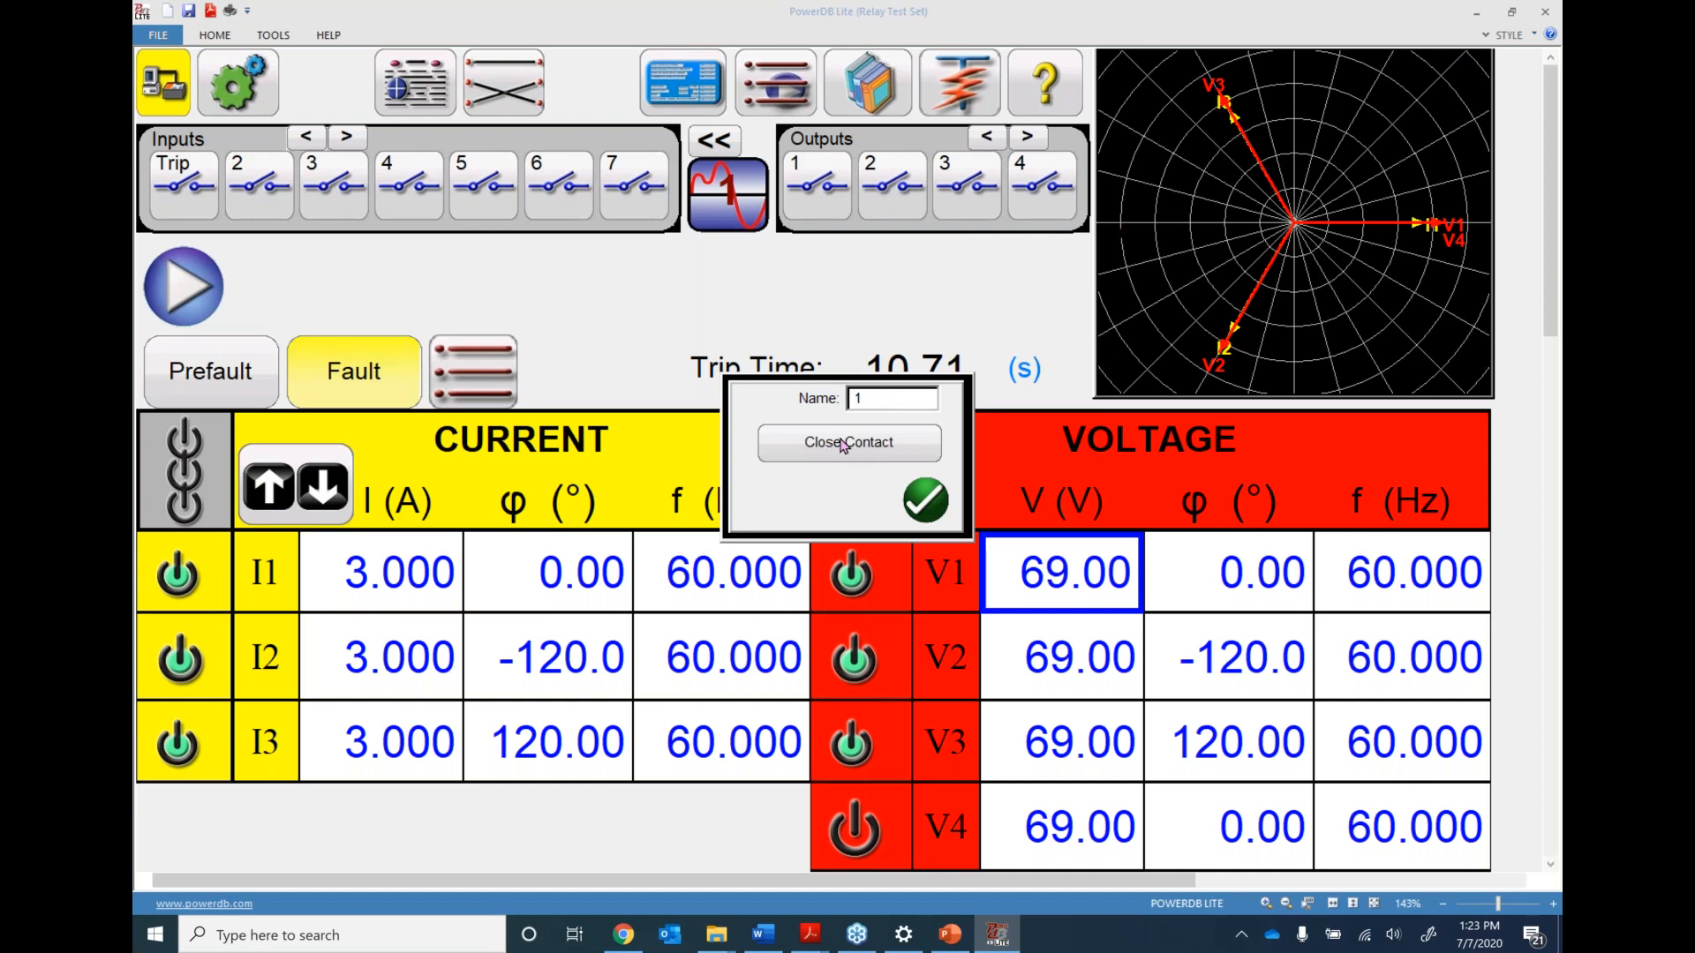
{"action": "left_click", "coordinate": [843, 444]}
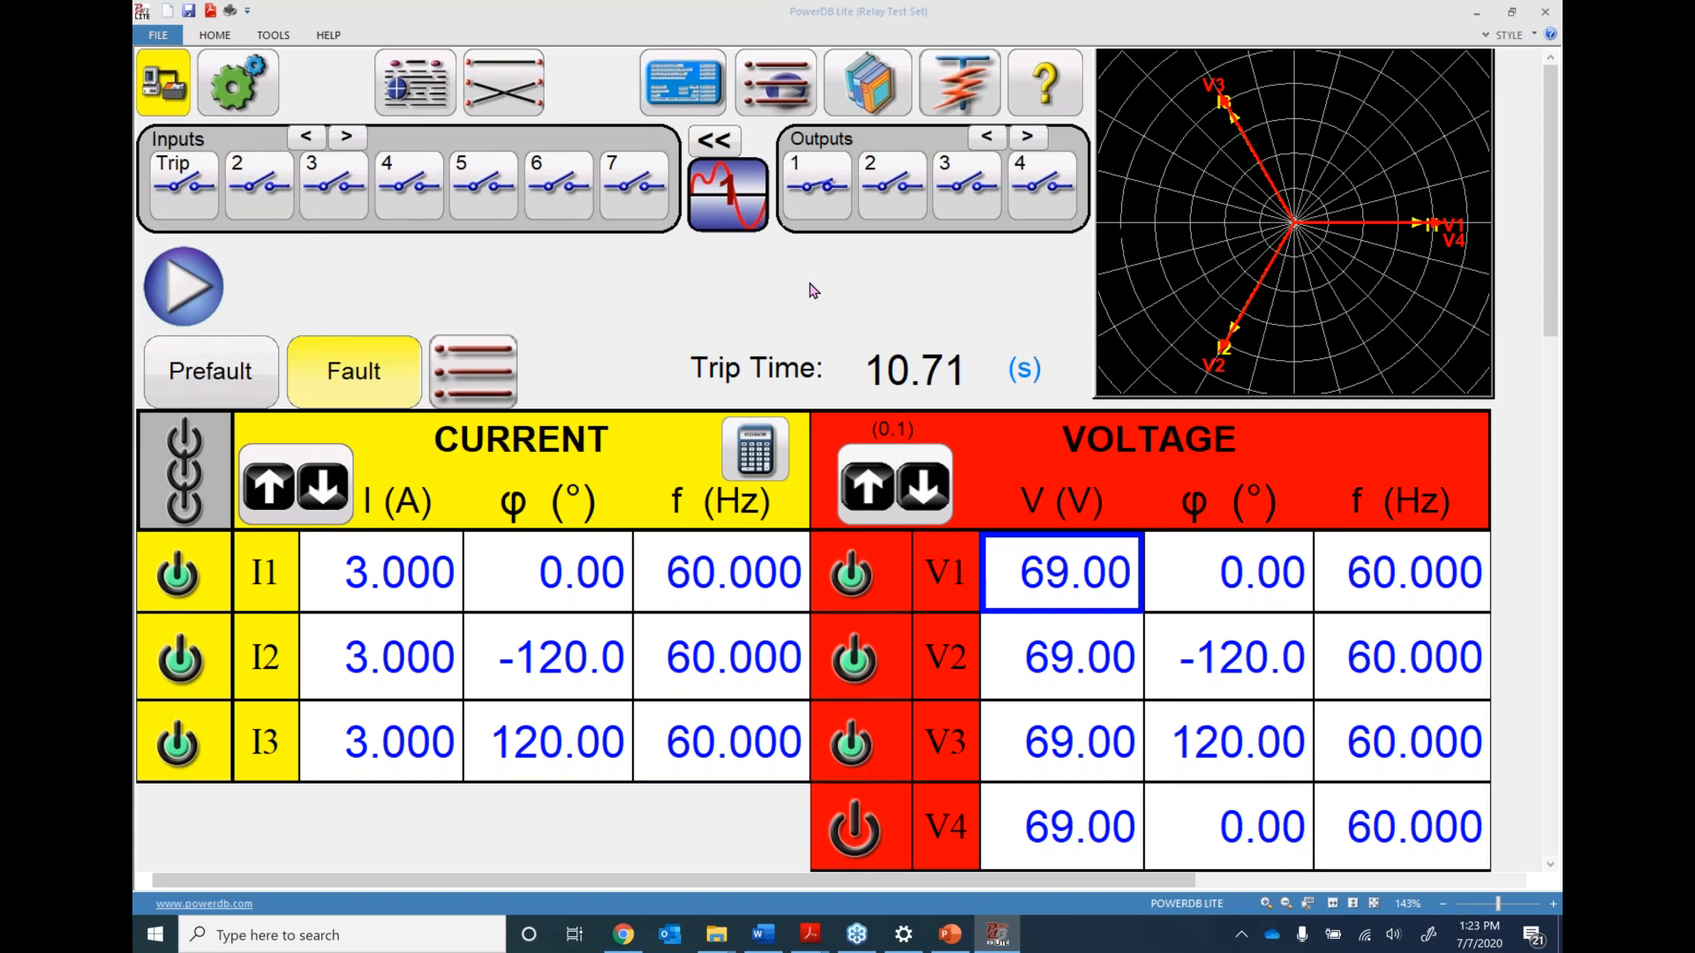
{"action": "left_click", "coordinate": [813, 202]}
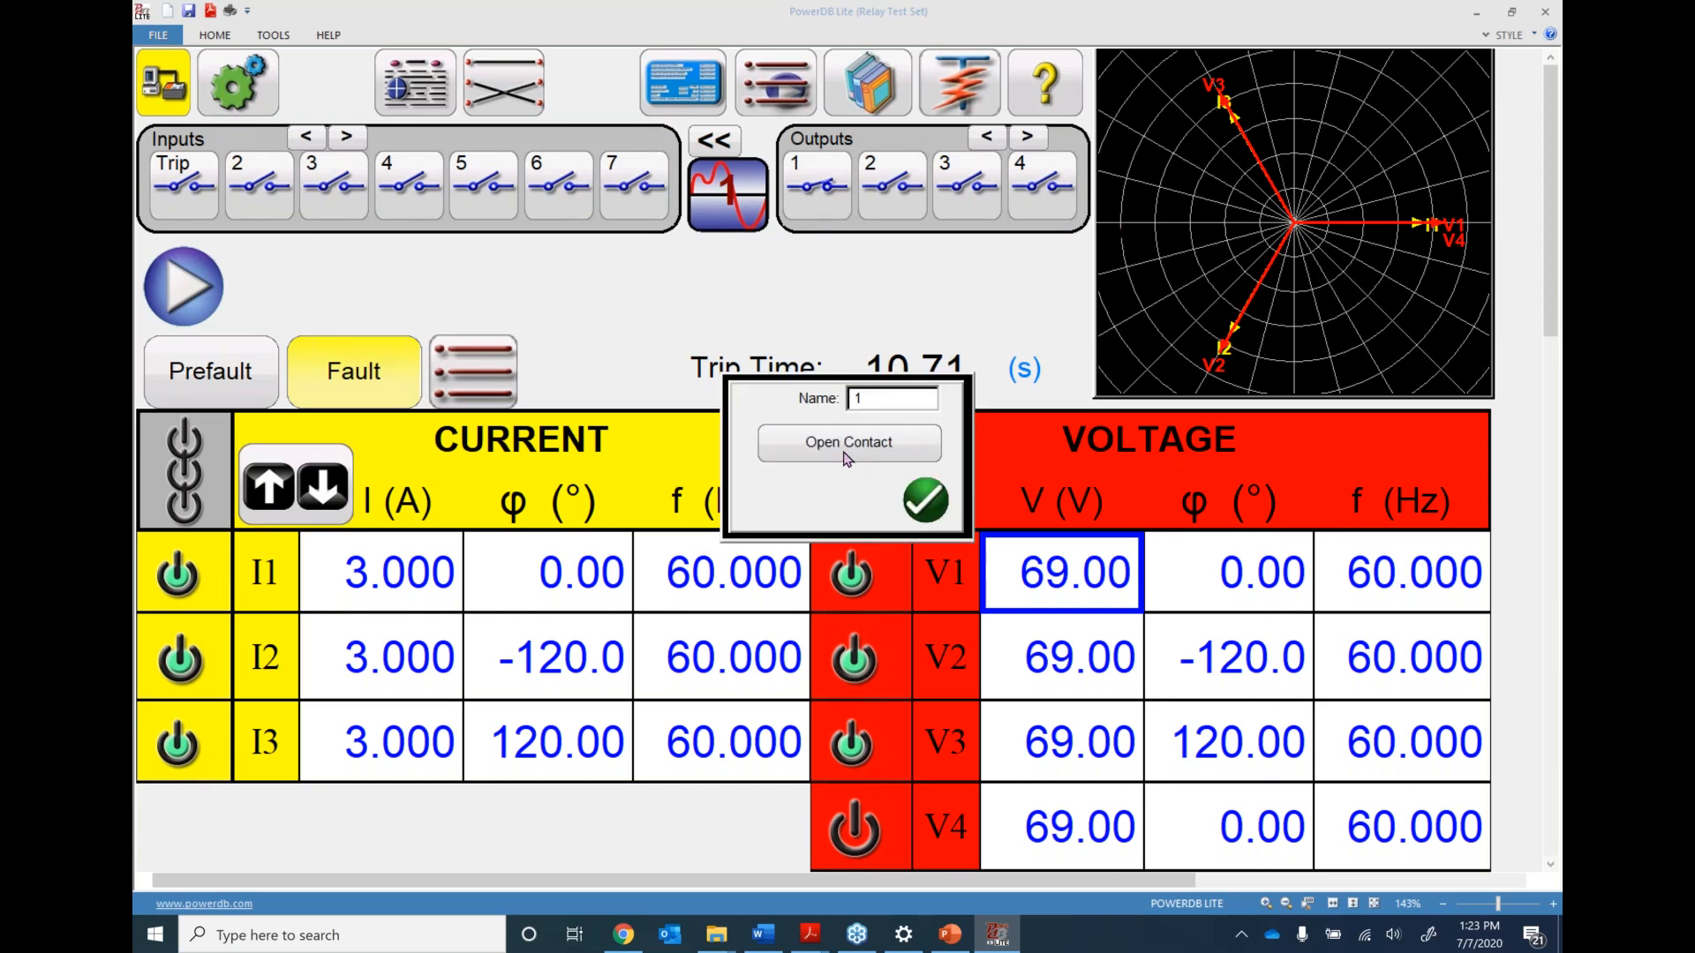
{"action": "left_click", "coordinate": [849, 444]}
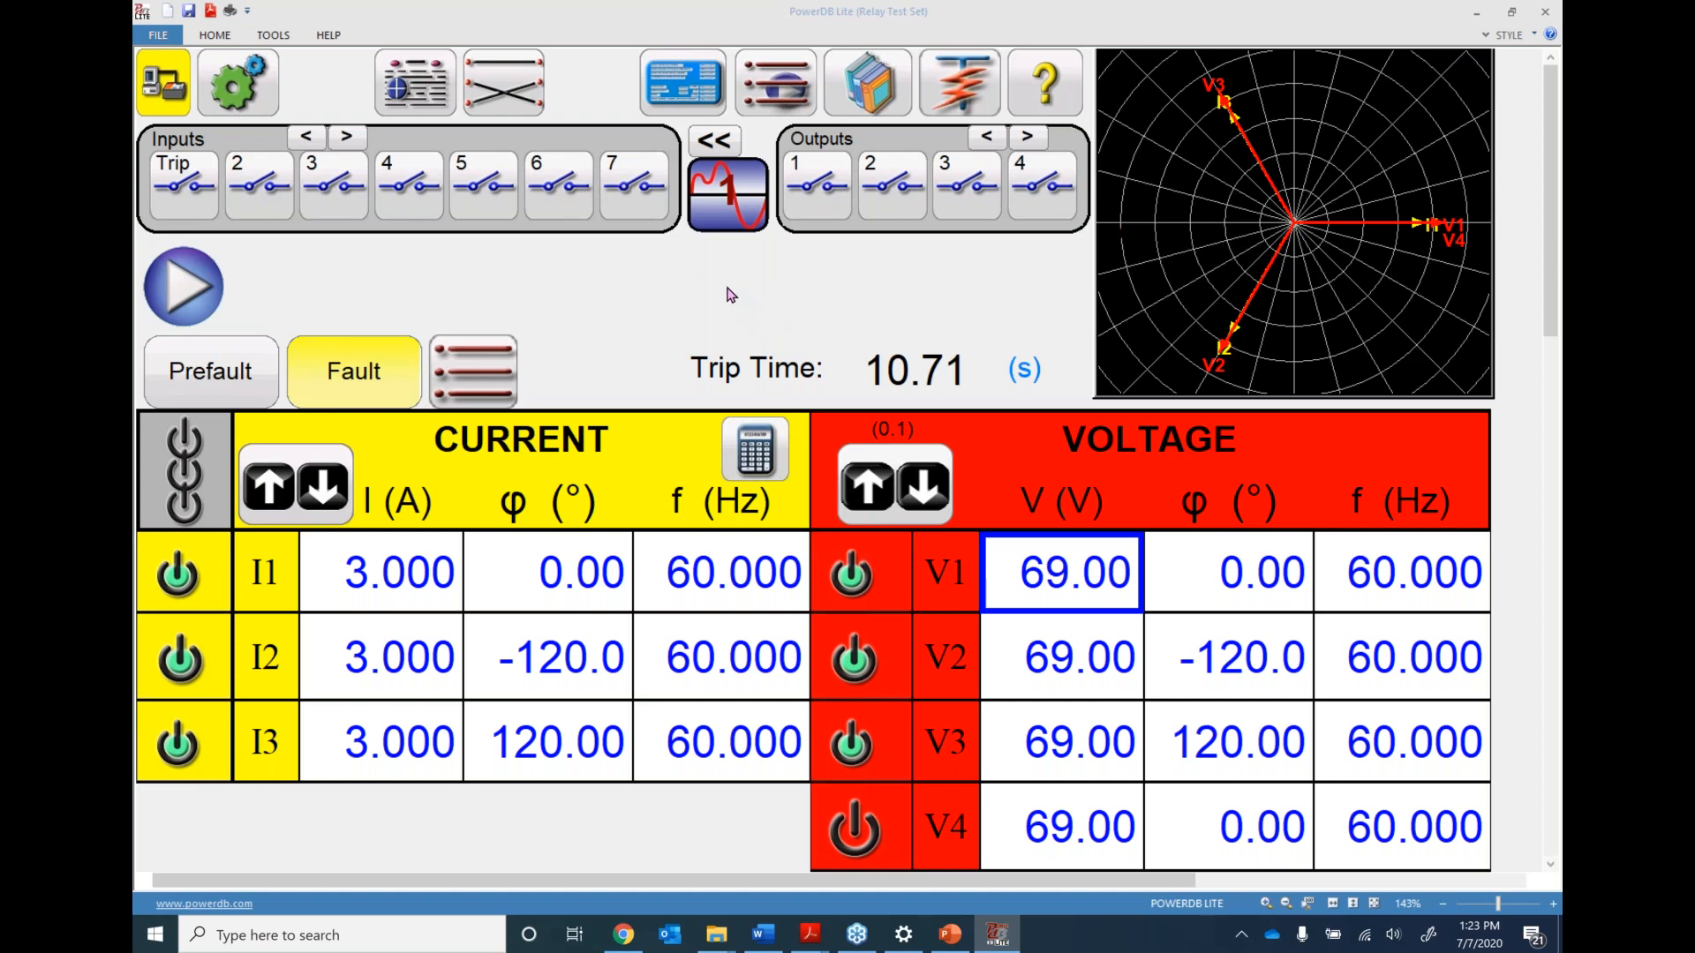
Set I1 on harmonic waveform 2 to 2 A at 120 Hz, and return to waveform 1
{"action": "left_click", "coordinate": [722, 198]}
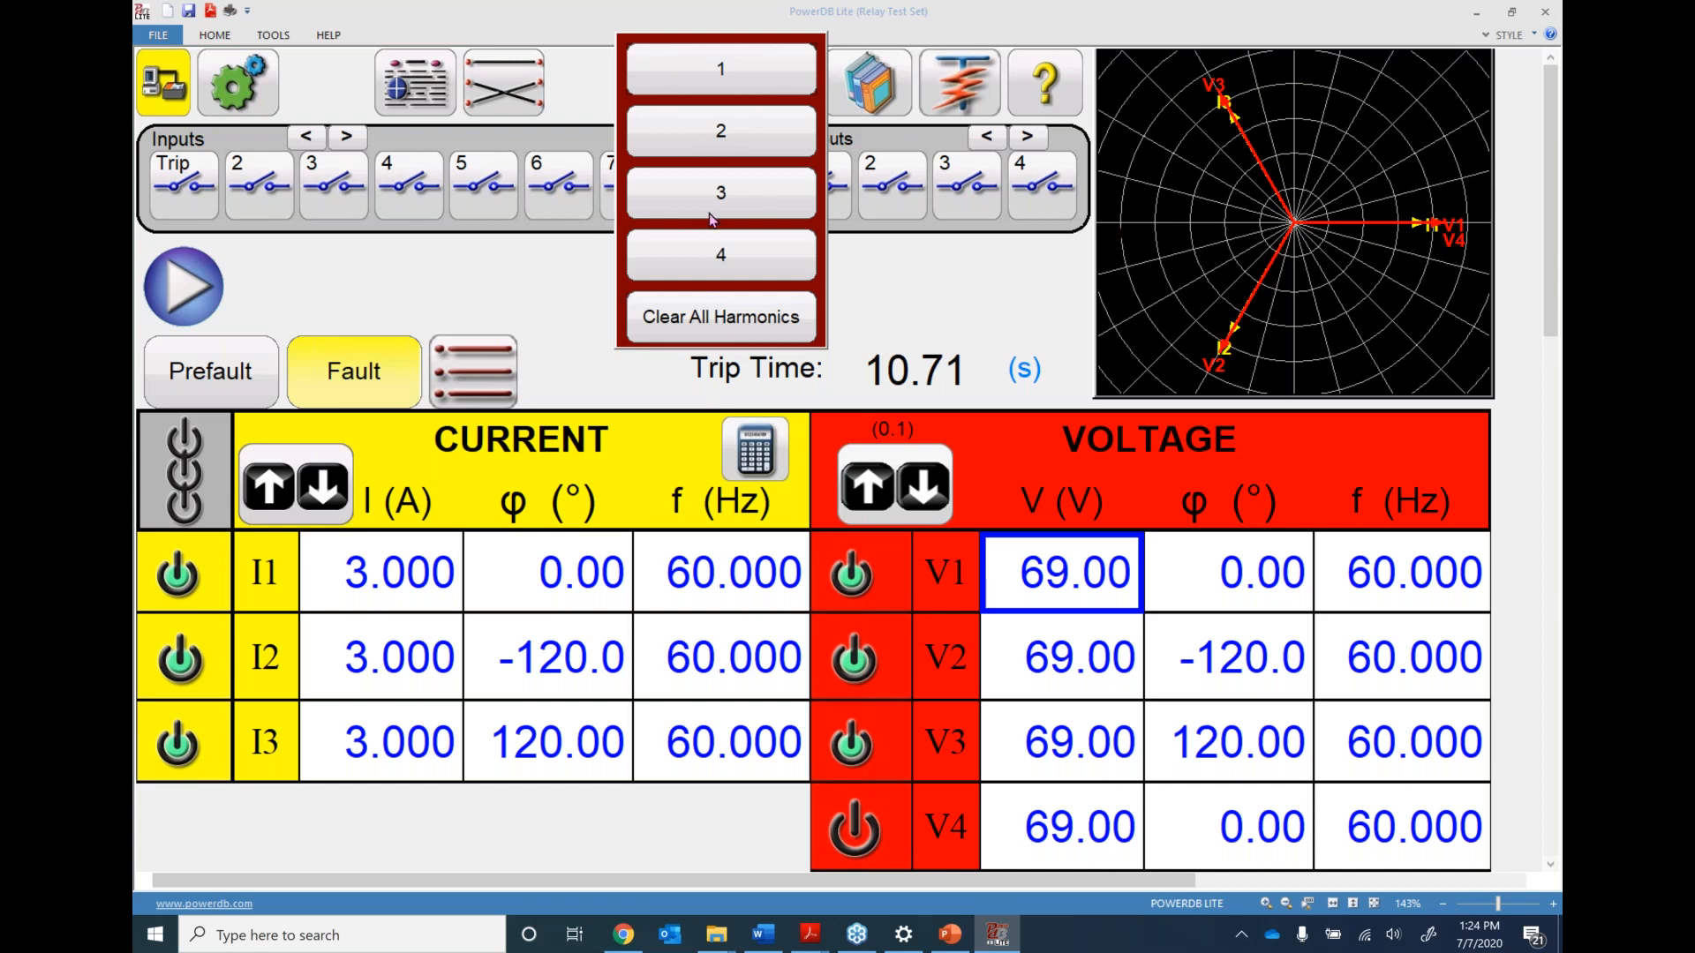
{"action": "left_click", "coordinate": [721, 134]}
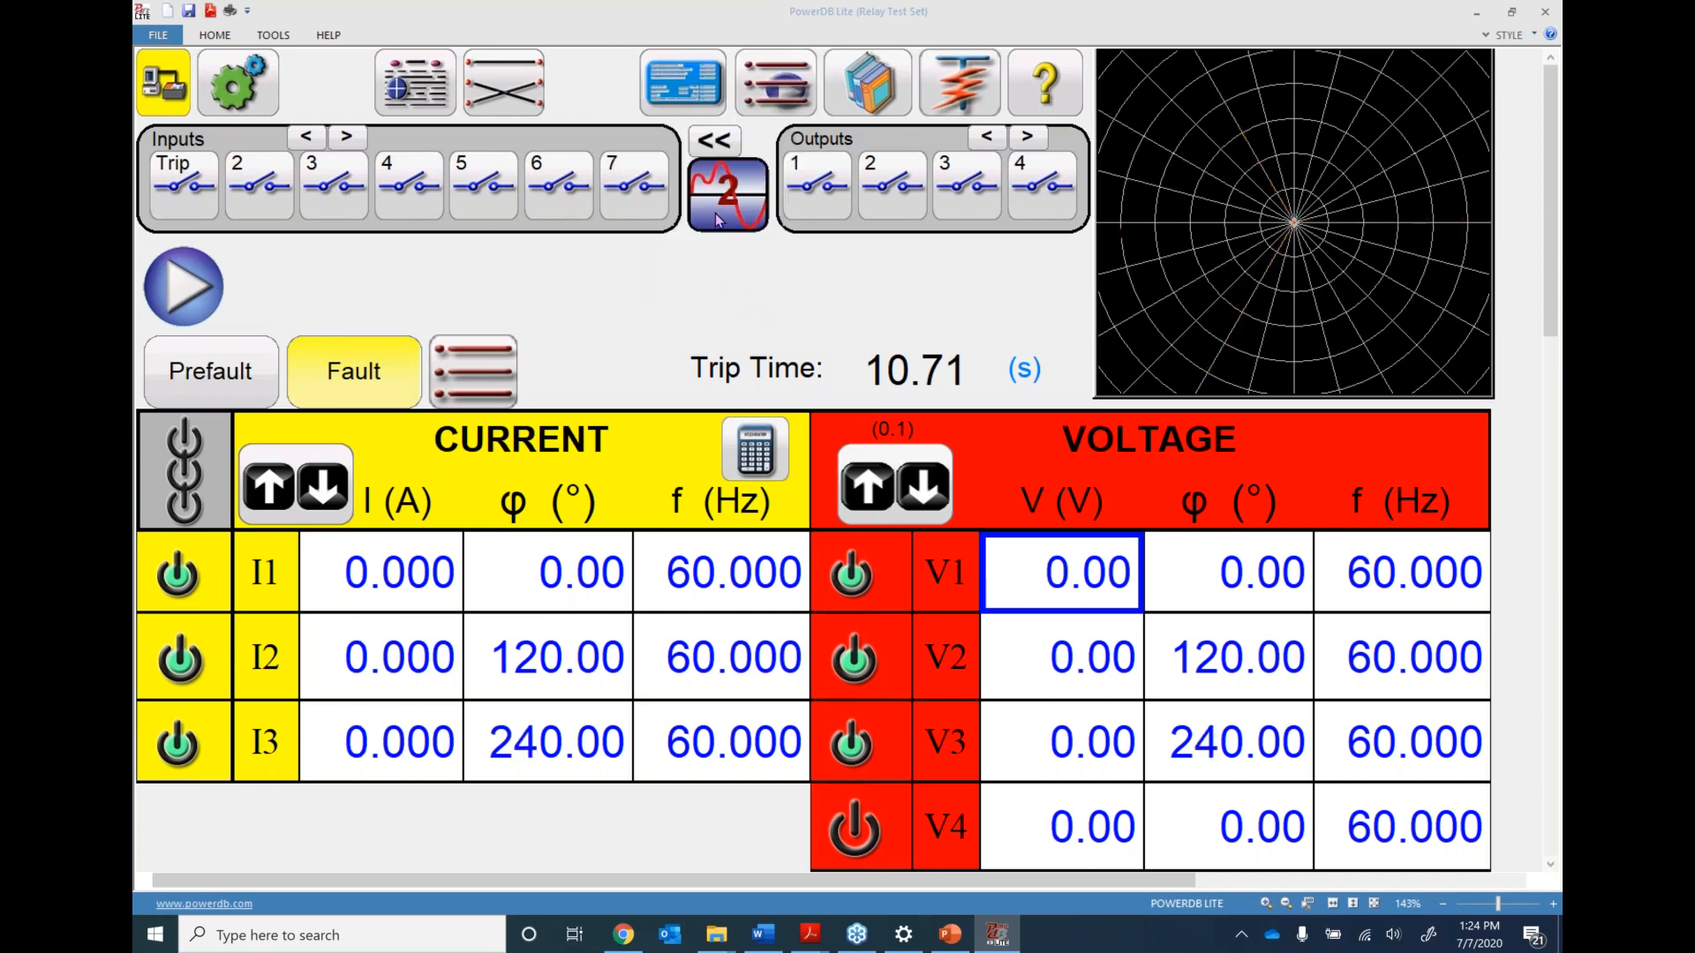
{"action": "left_click", "coordinate": [412, 568]}
{"action": "type", "text": "2"}
{"action": "key", "text": "Return"}
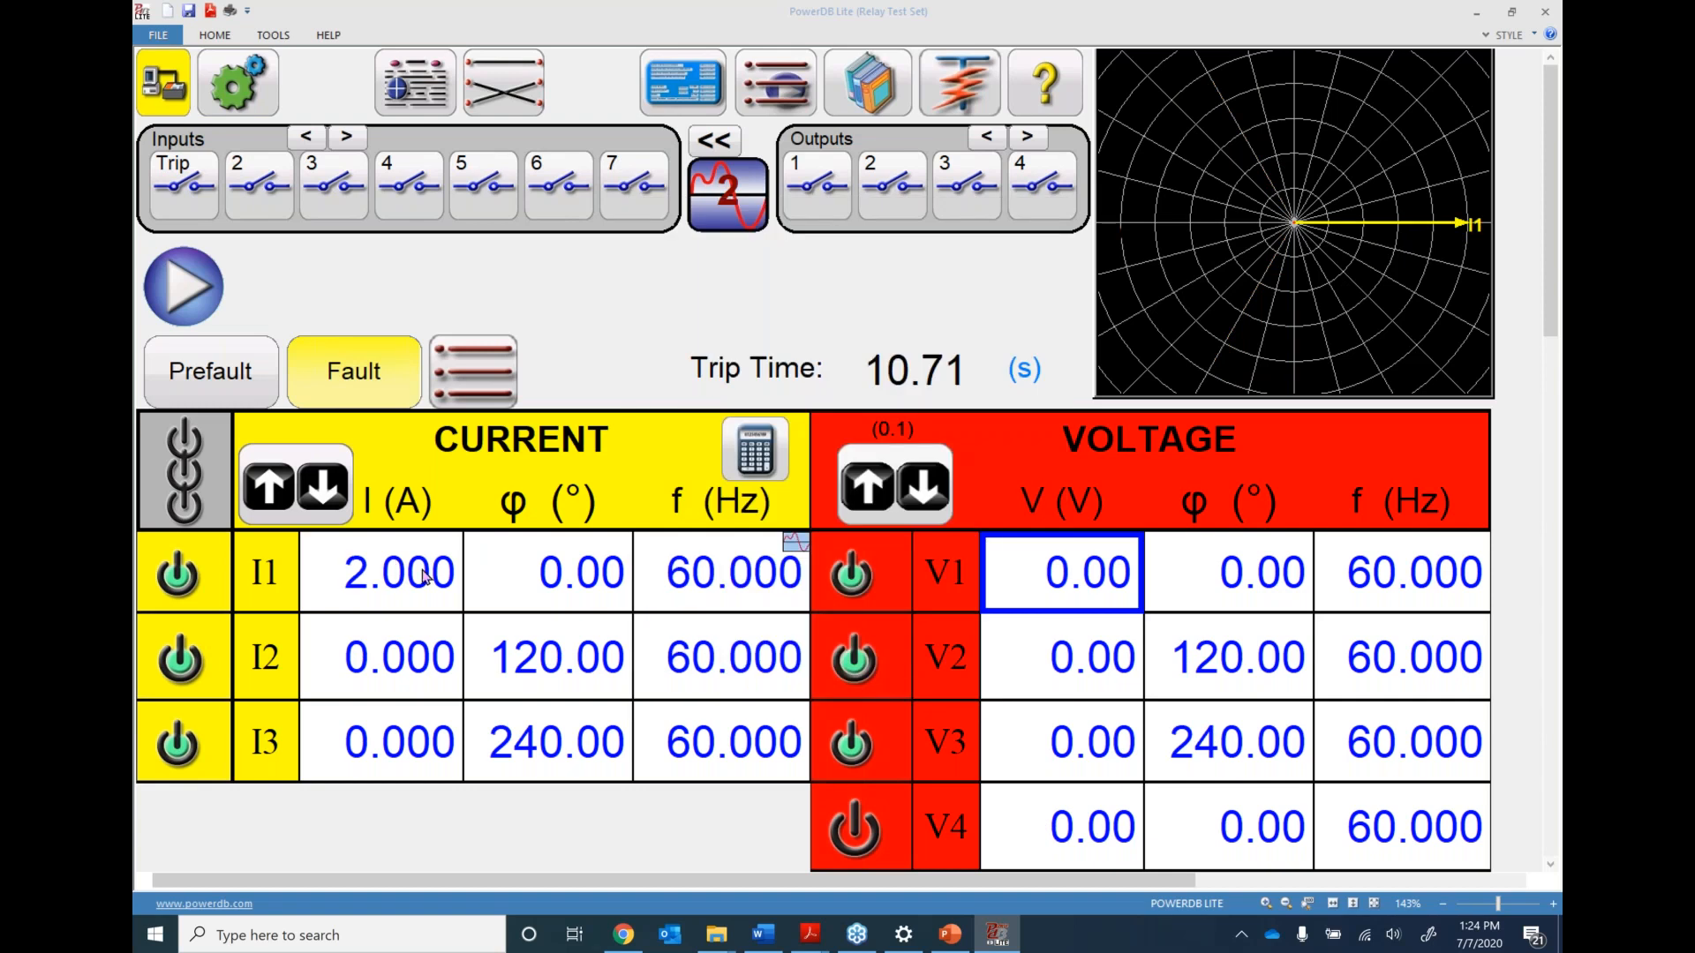
{"action": "left_click", "coordinate": [711, 583]}
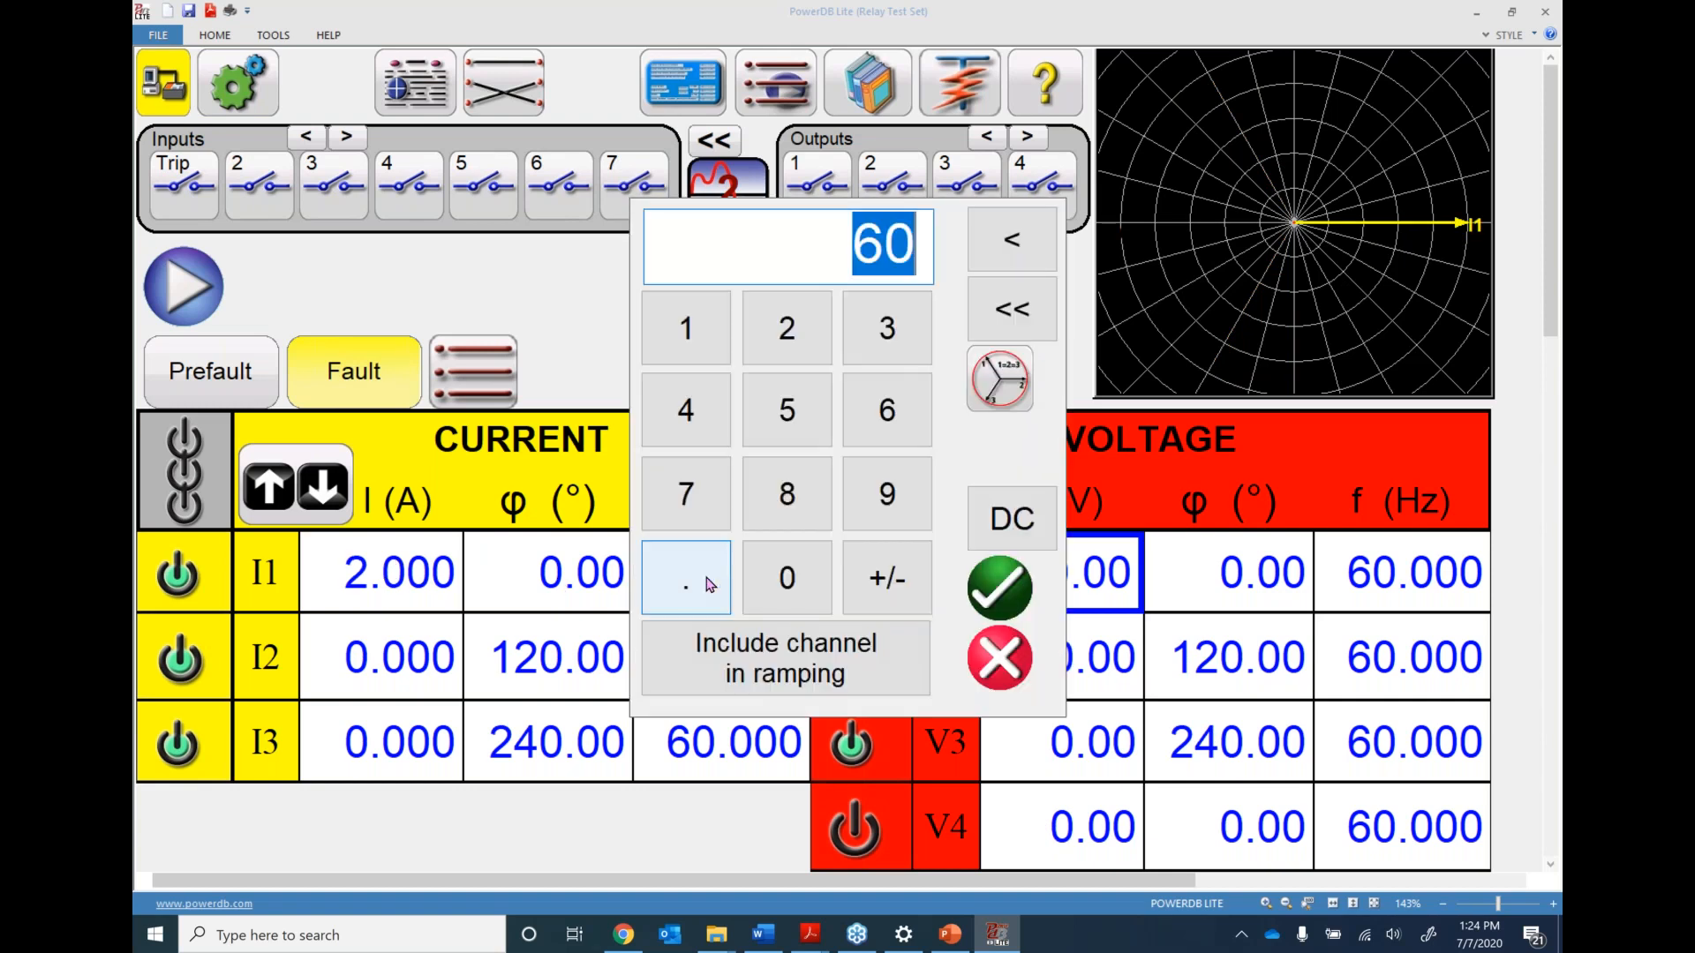
{"action": "type", "text": "120"}
{"action": "key", "text": "Return"}
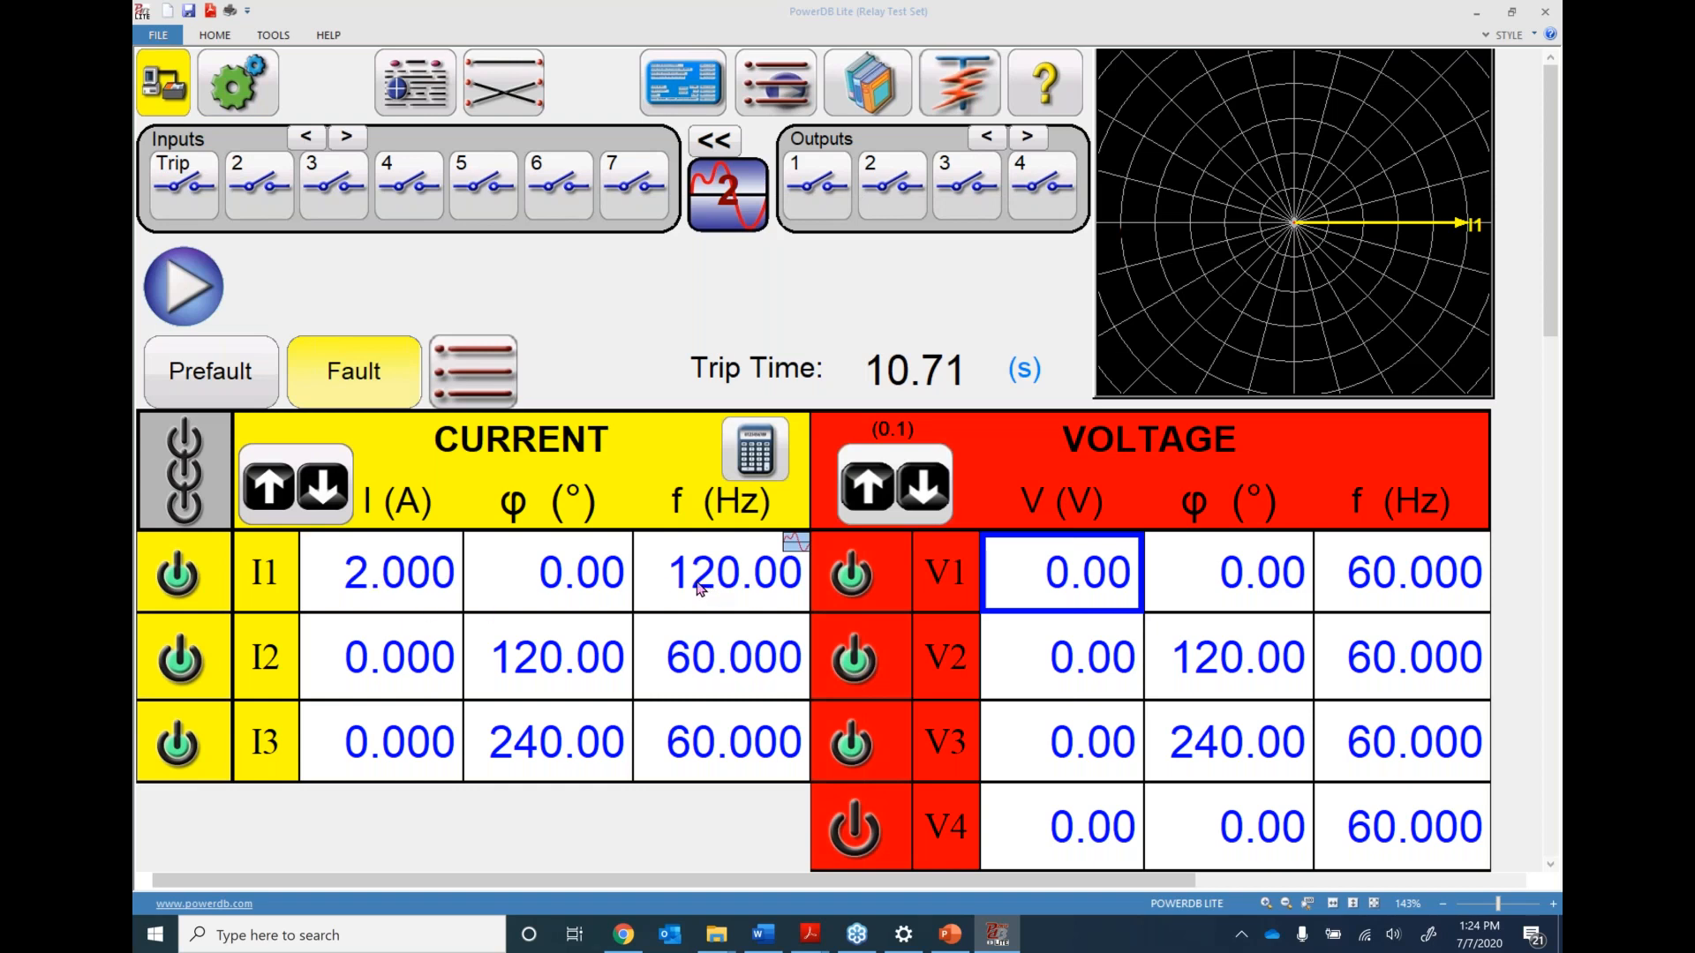
{"action": "left_click", "coordinate": [733, 201]}
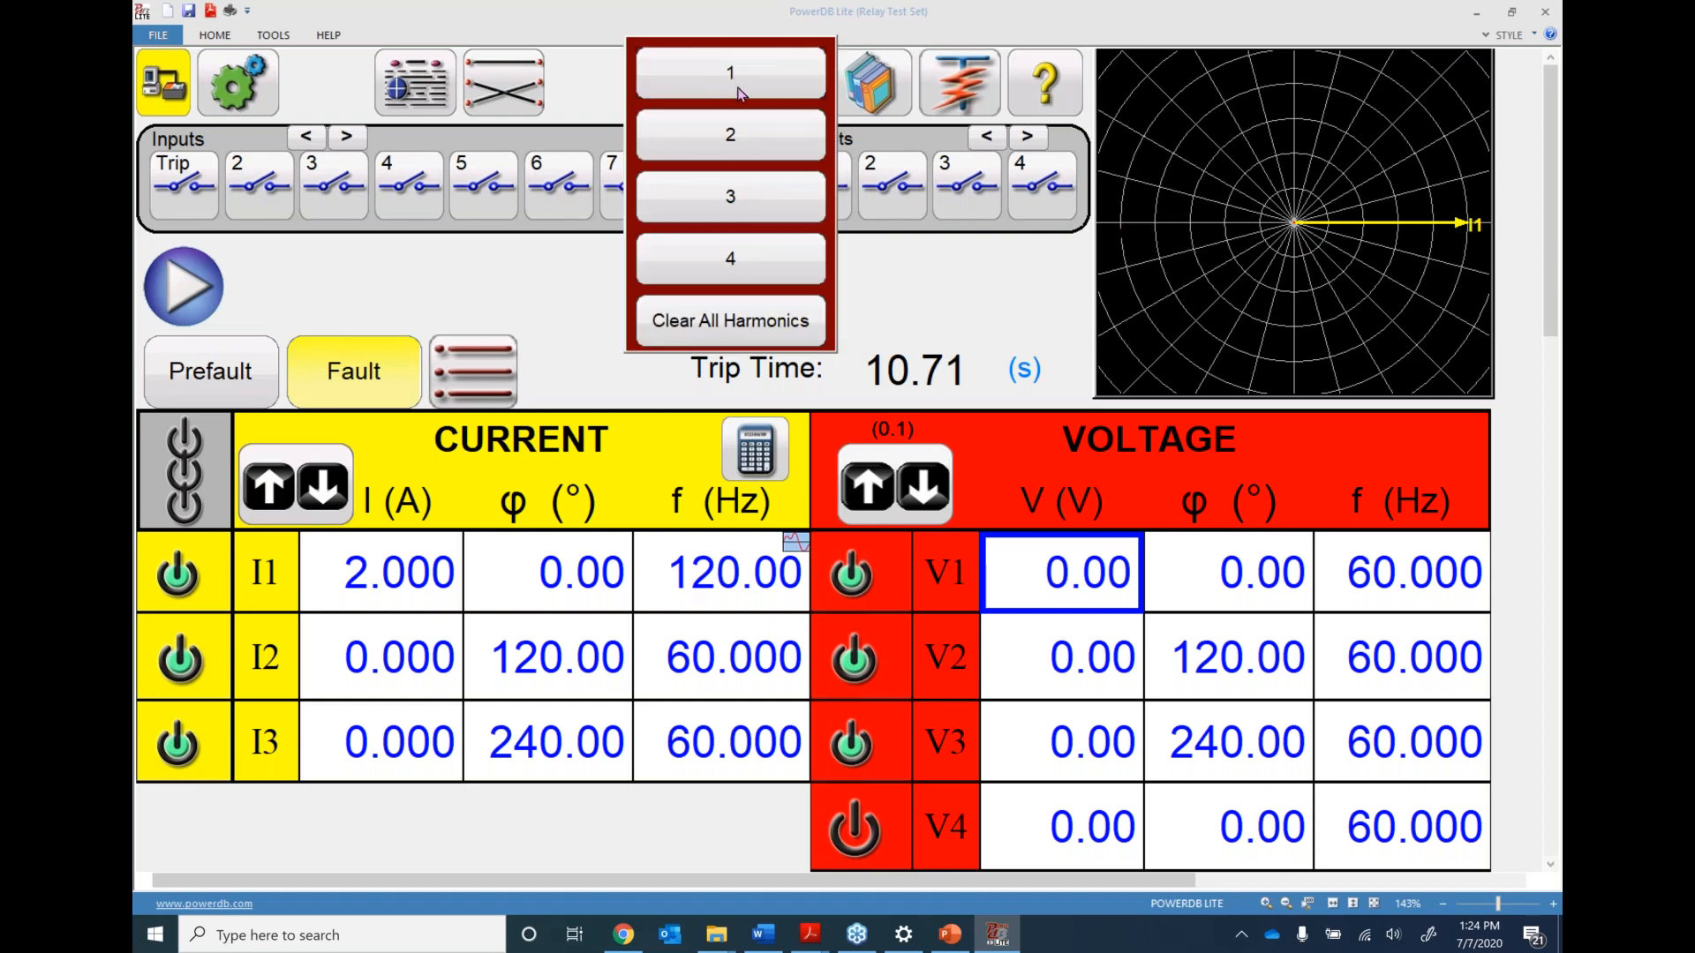
{"action": "left_click", "coordinate": [733, 79]}
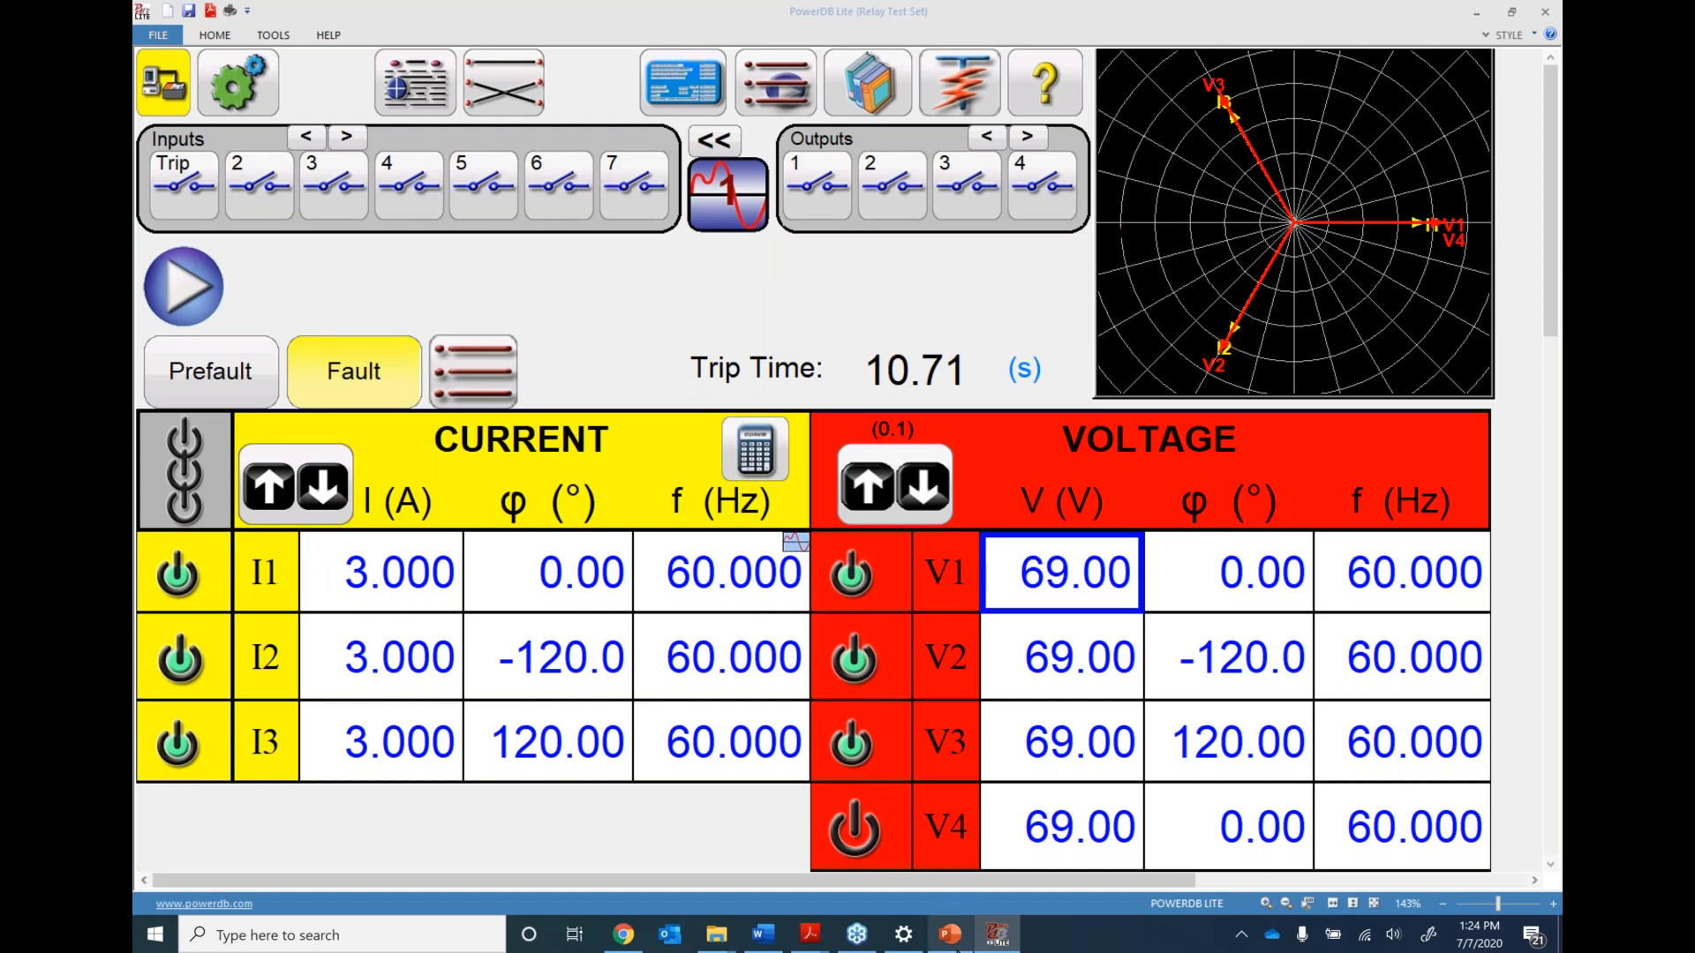
Switch to the PowerPoint presentation and run the slide show from the current slide to the Harmonic Waveforms slide
{"action": "left_click", "coordinate": [952, 936]}
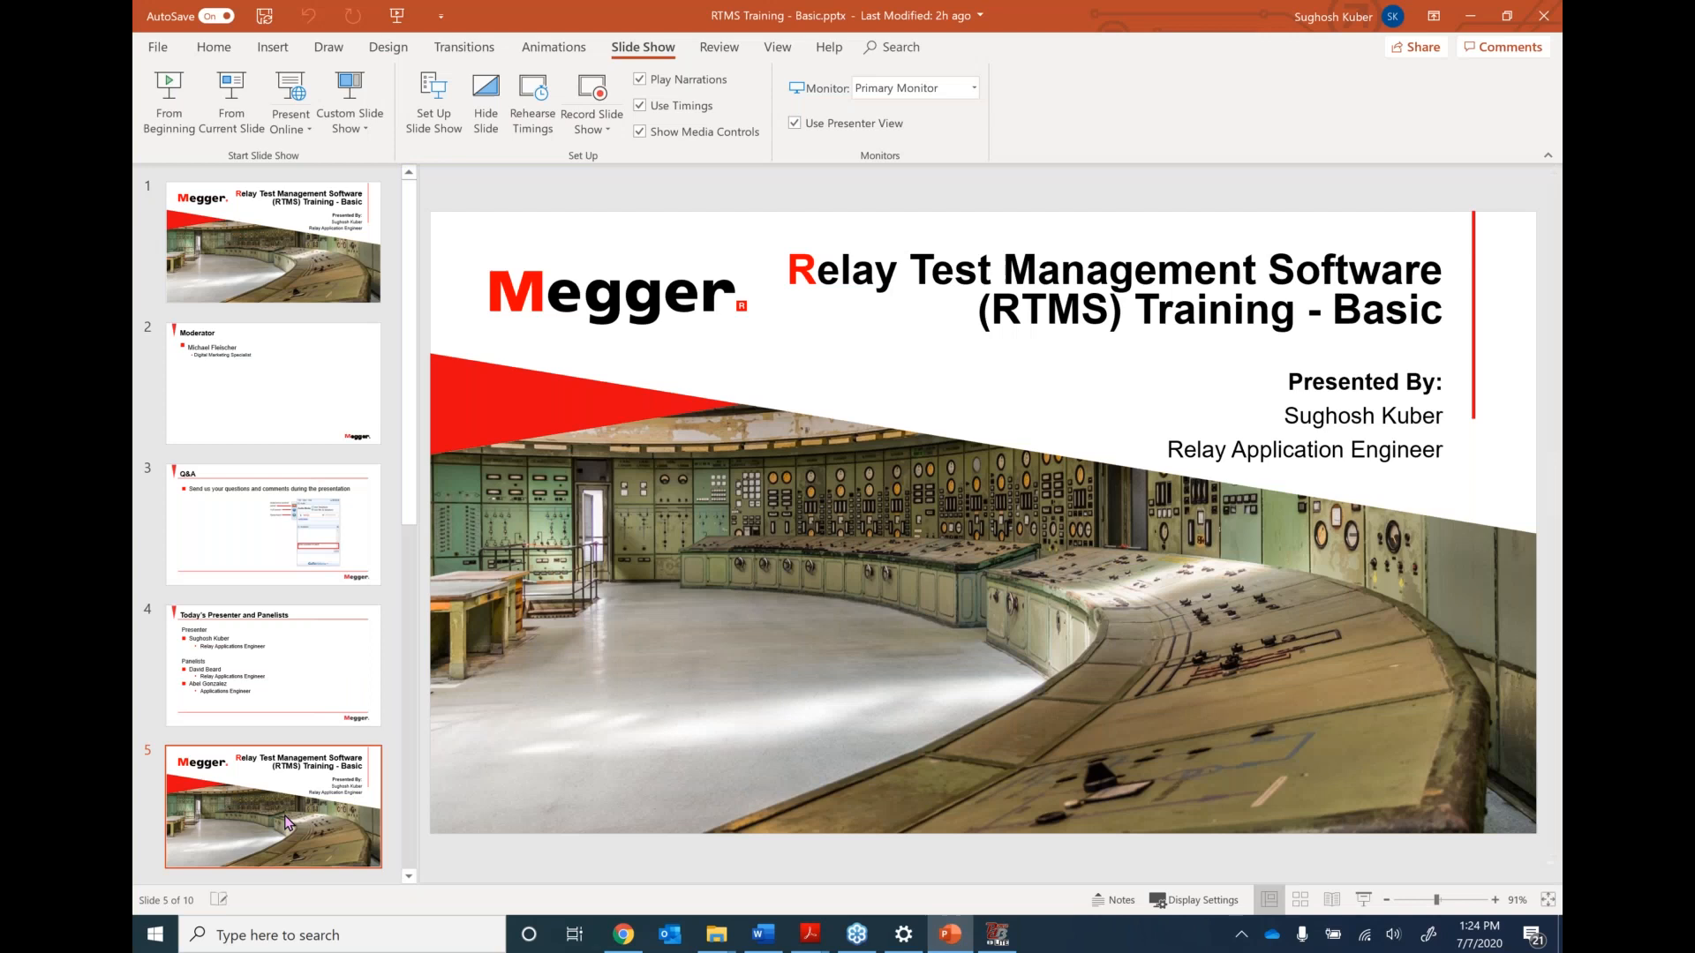
{"action": "left_click", "coordinate": [230, 95]}
{"action": "key", "text": "Right"}
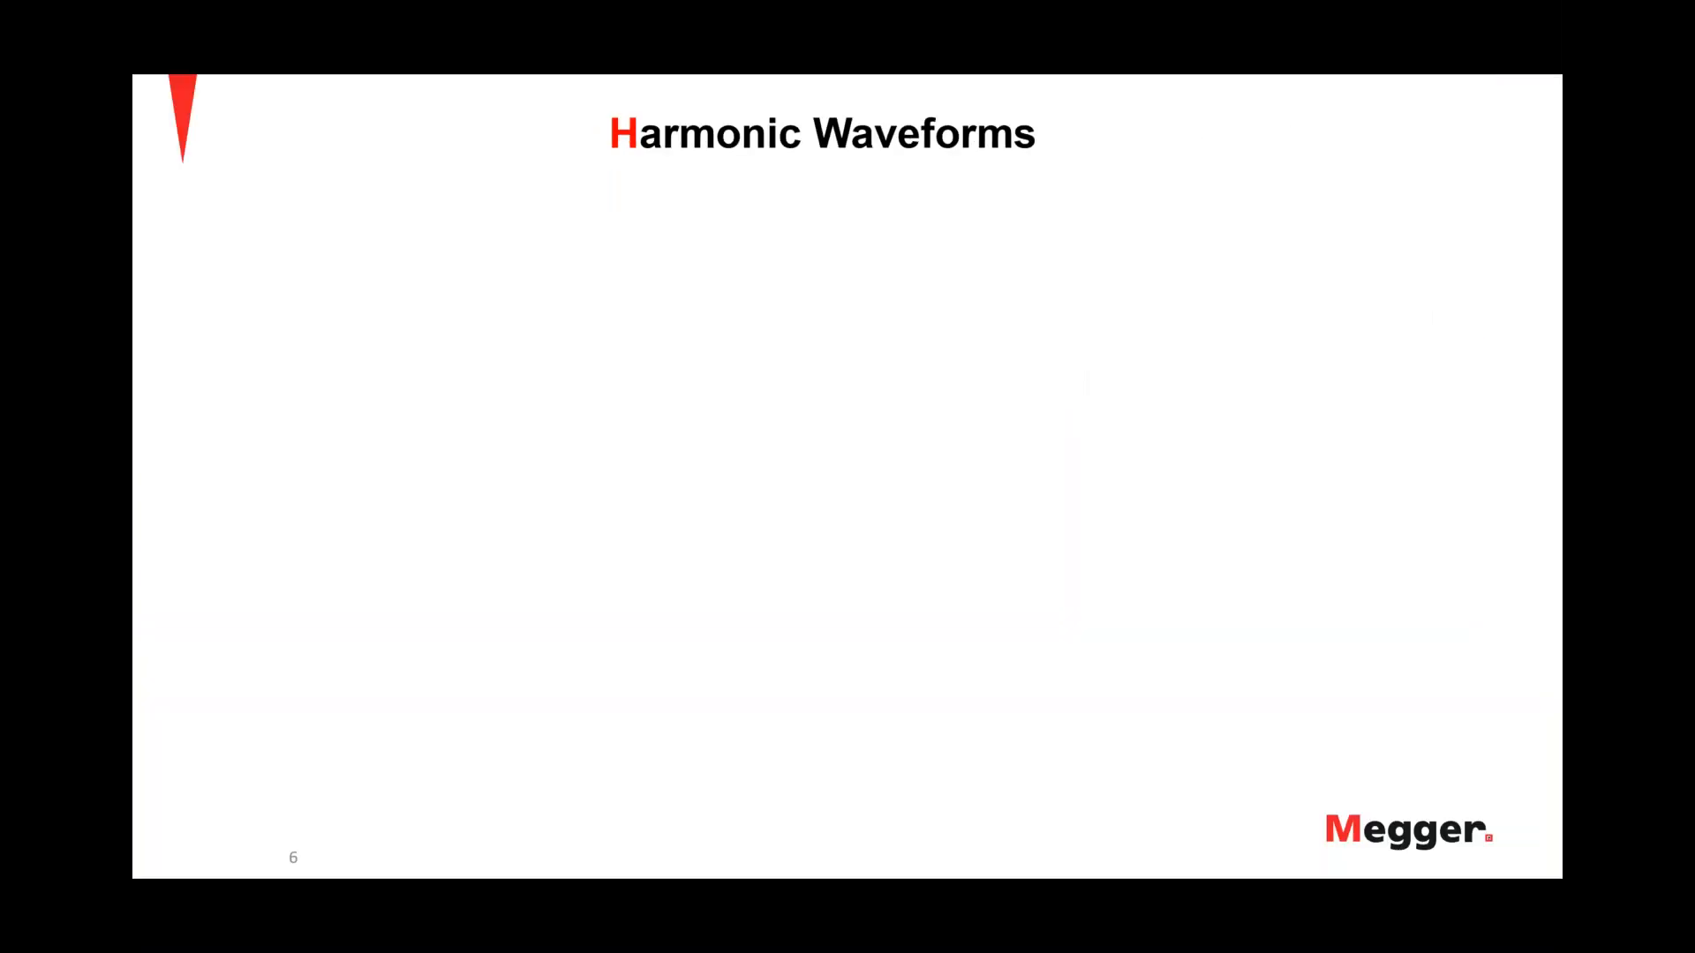
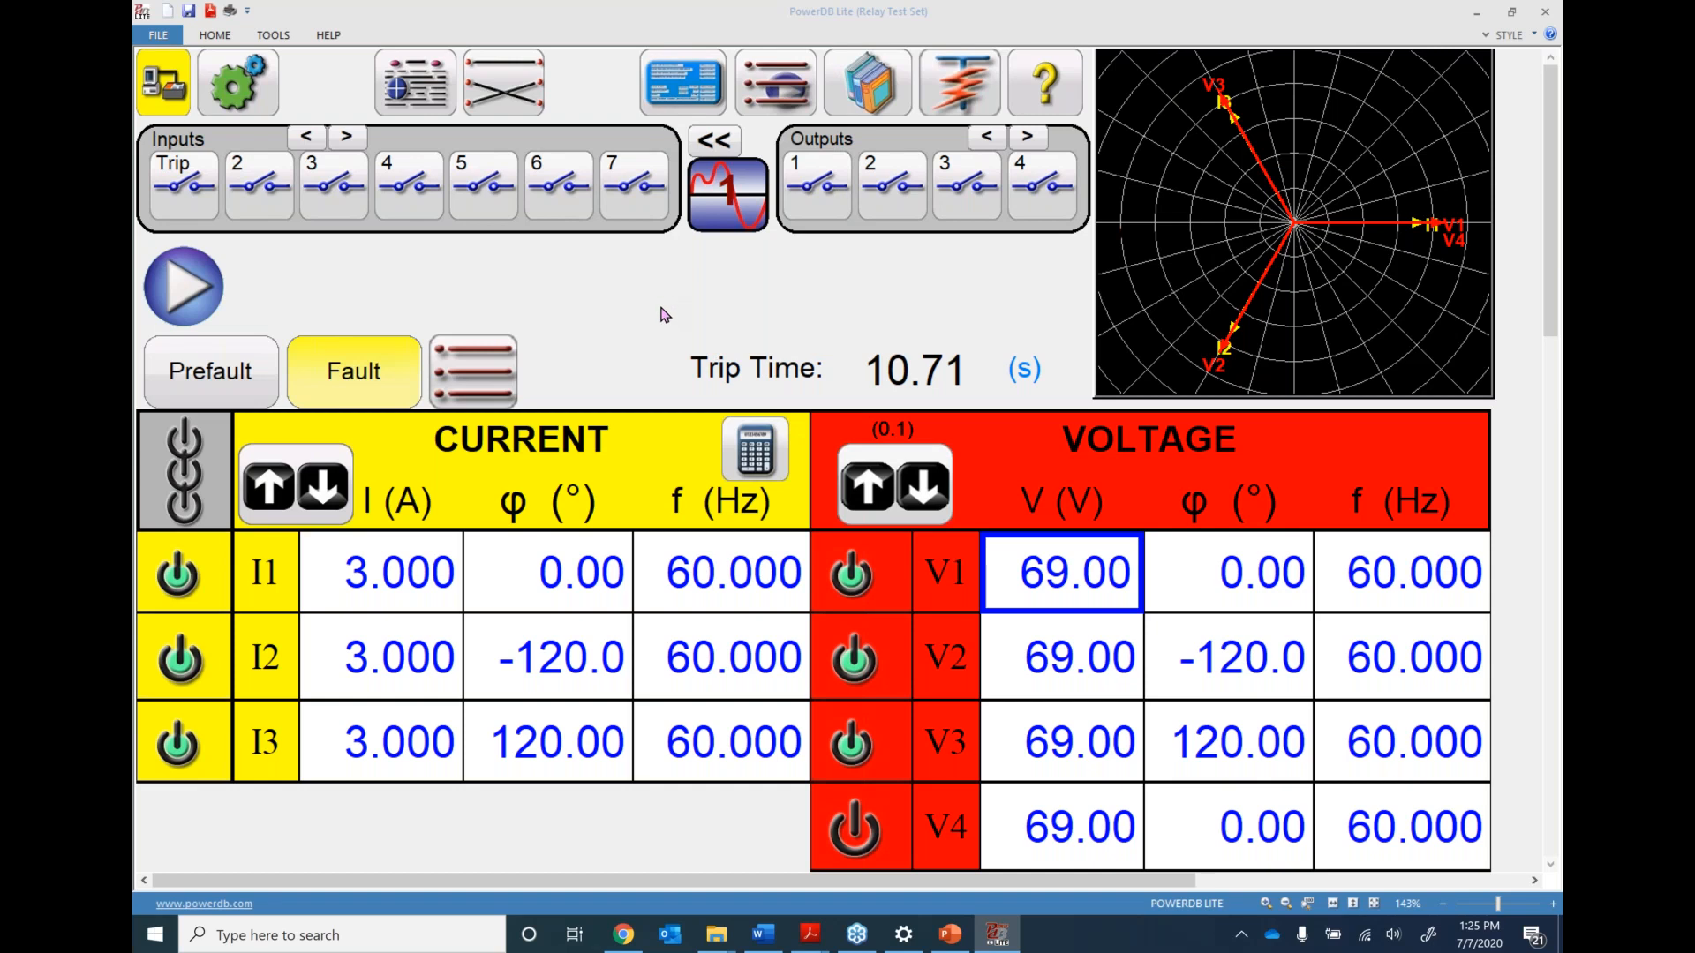
Open the Fault Calculator and choose a BC fault, keeping the Constant Current model
{"action": "left_click", "coordinate": [756, 459]}
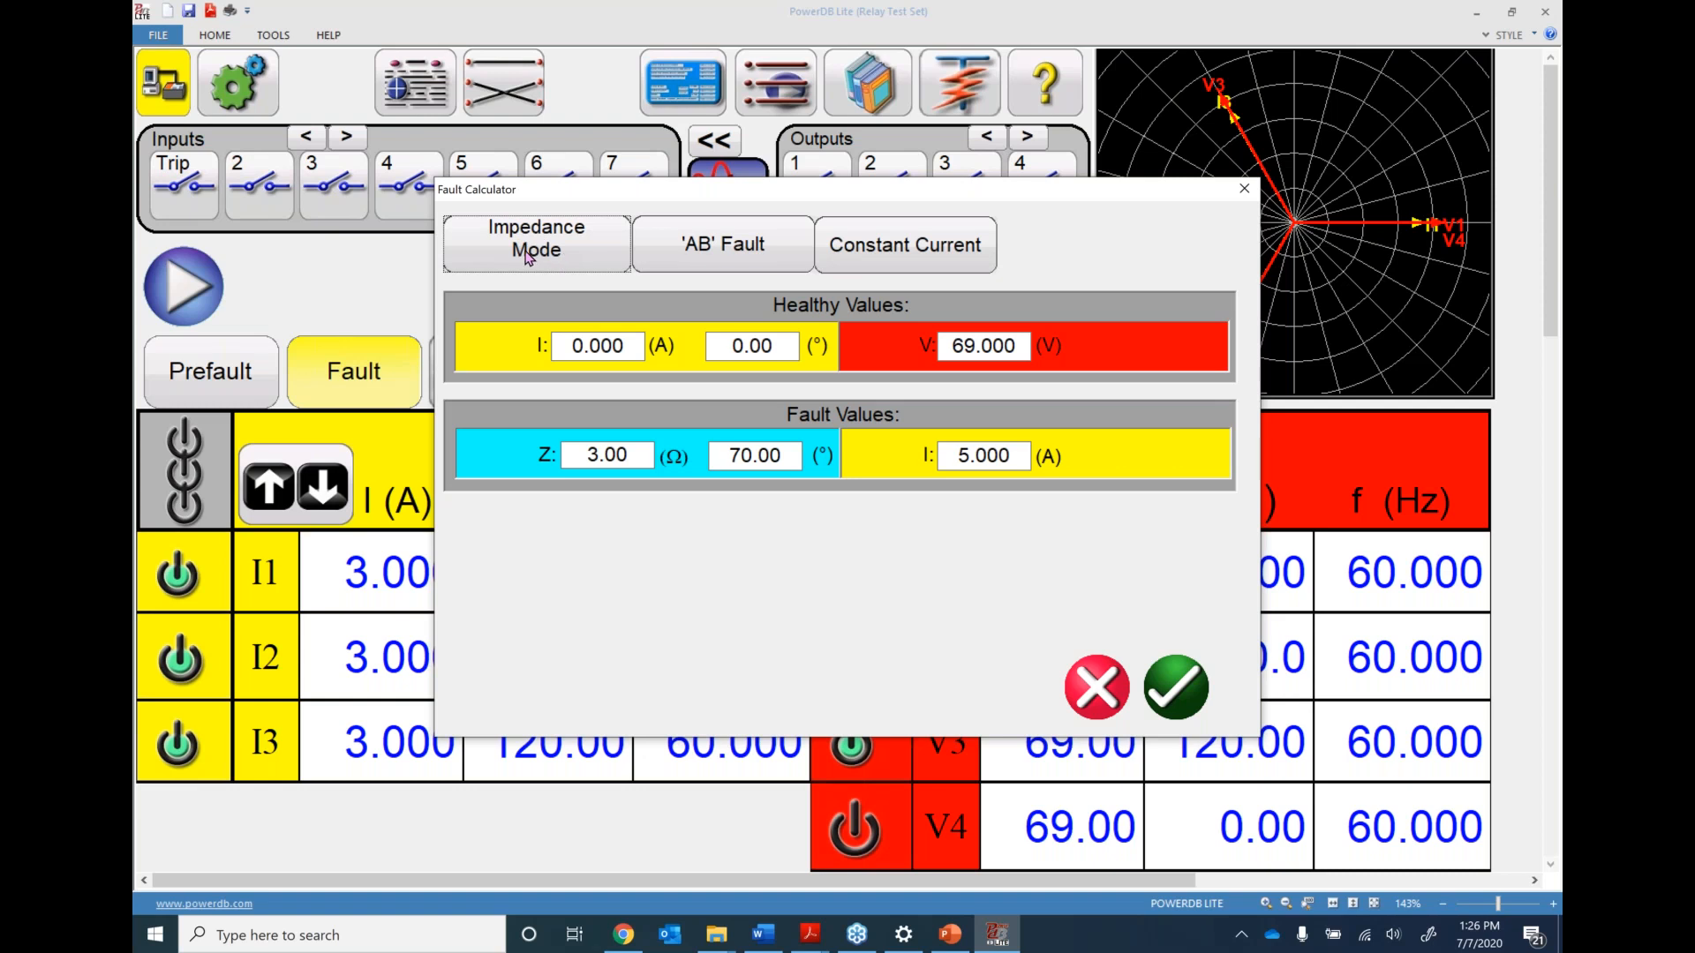
{"action": "left_click", "coordinate": [709, 255]}
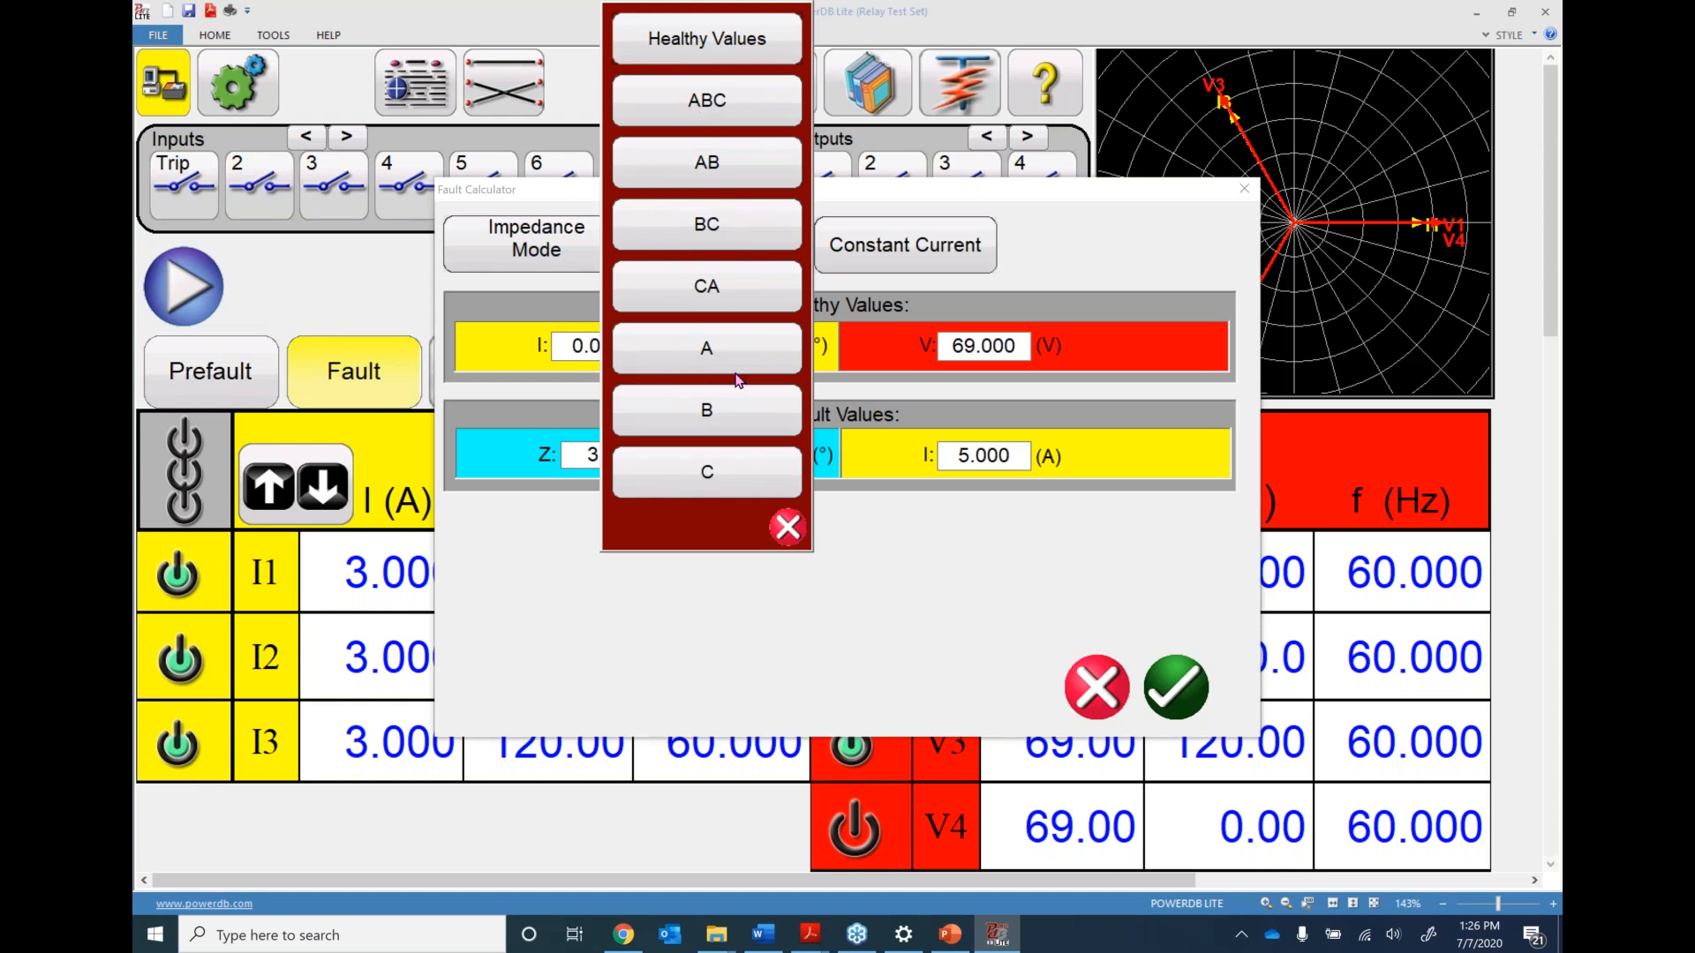
{"action": "left_click", "coordinate": [713, 240]}
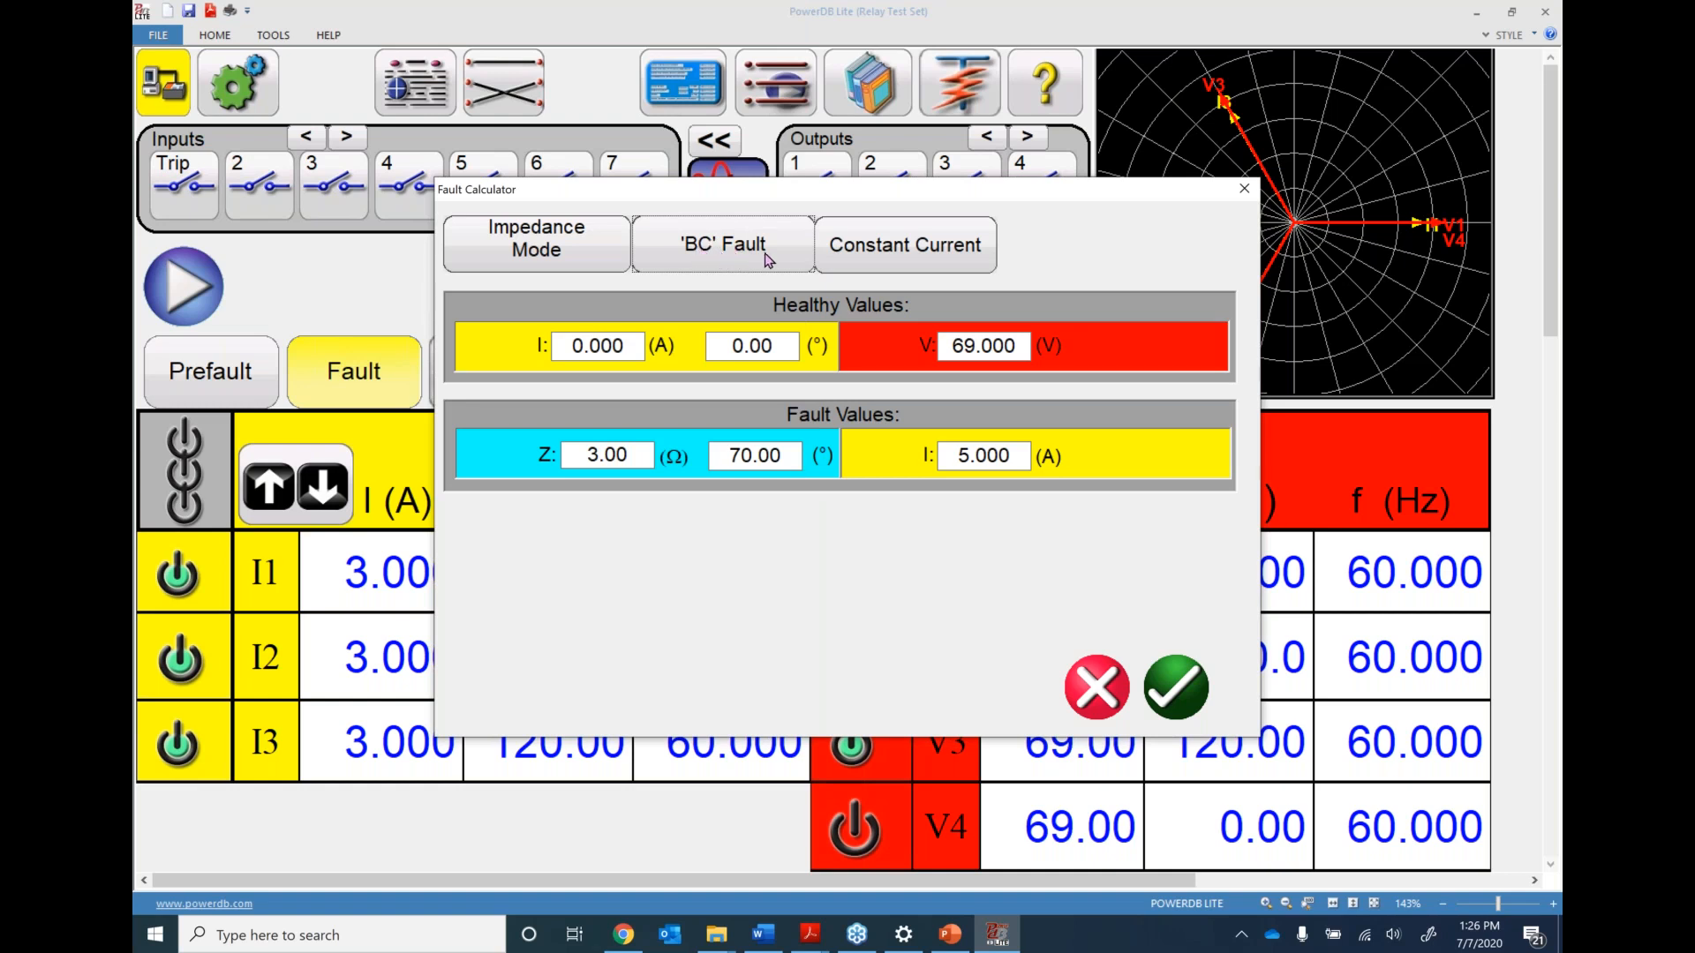
{"action": "left_click", "coordinate": [908, 258]}
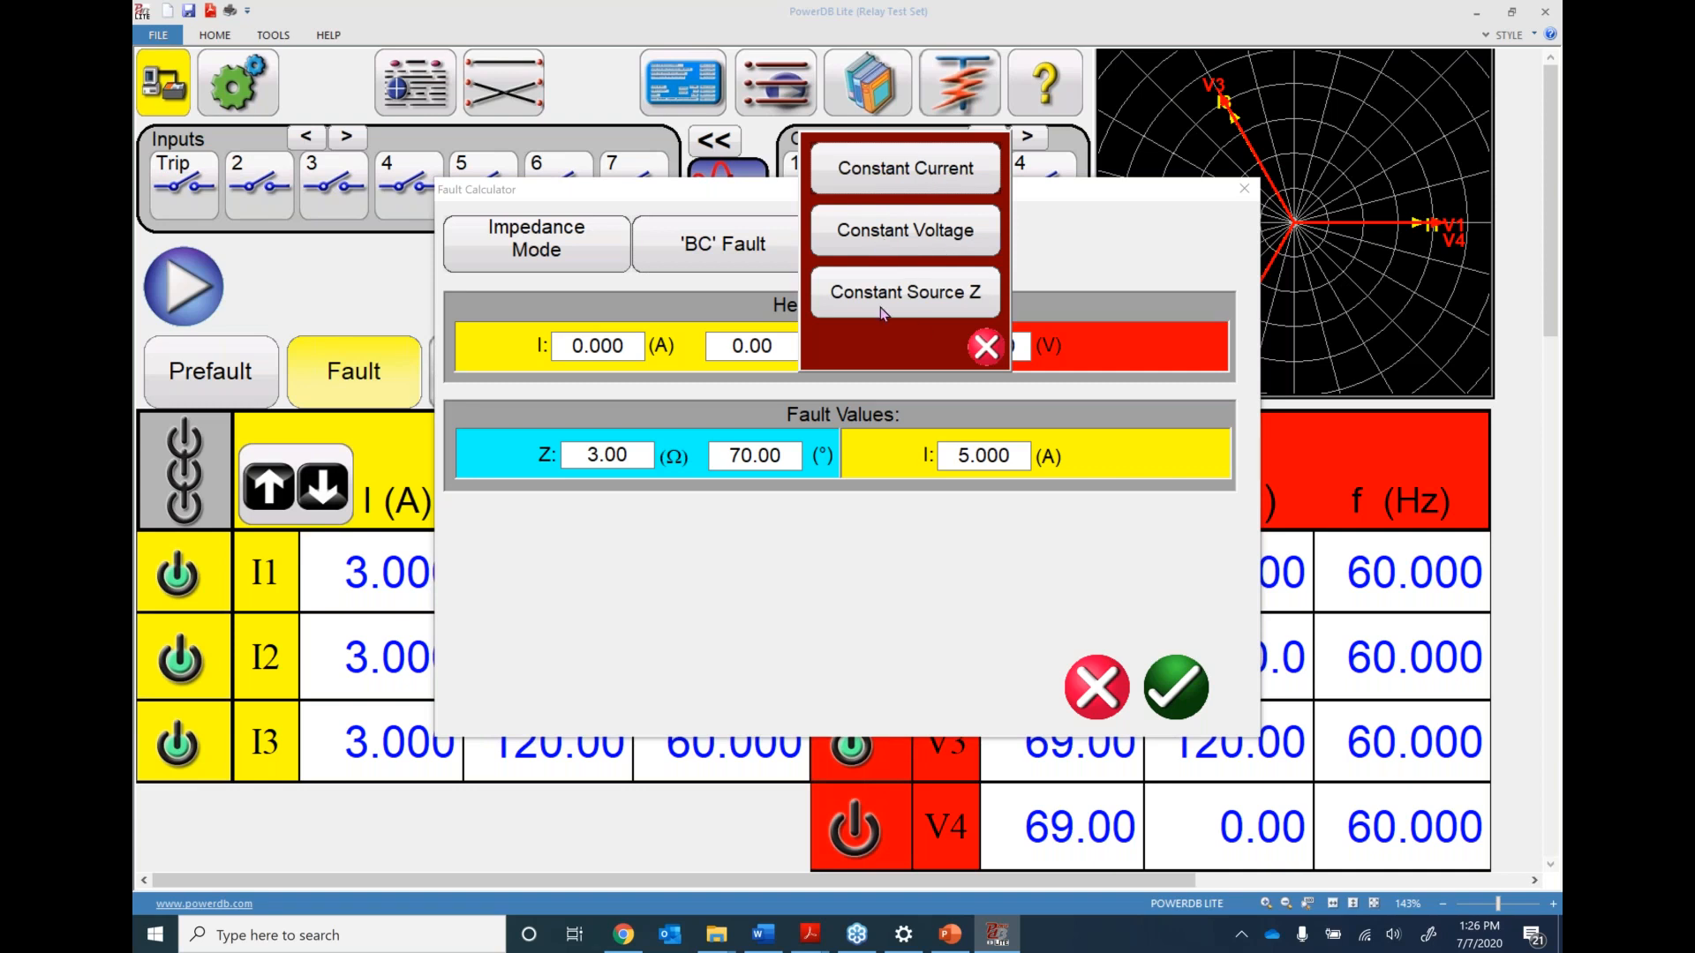
{"action": "left_click", "coordinate": [982, 346]}
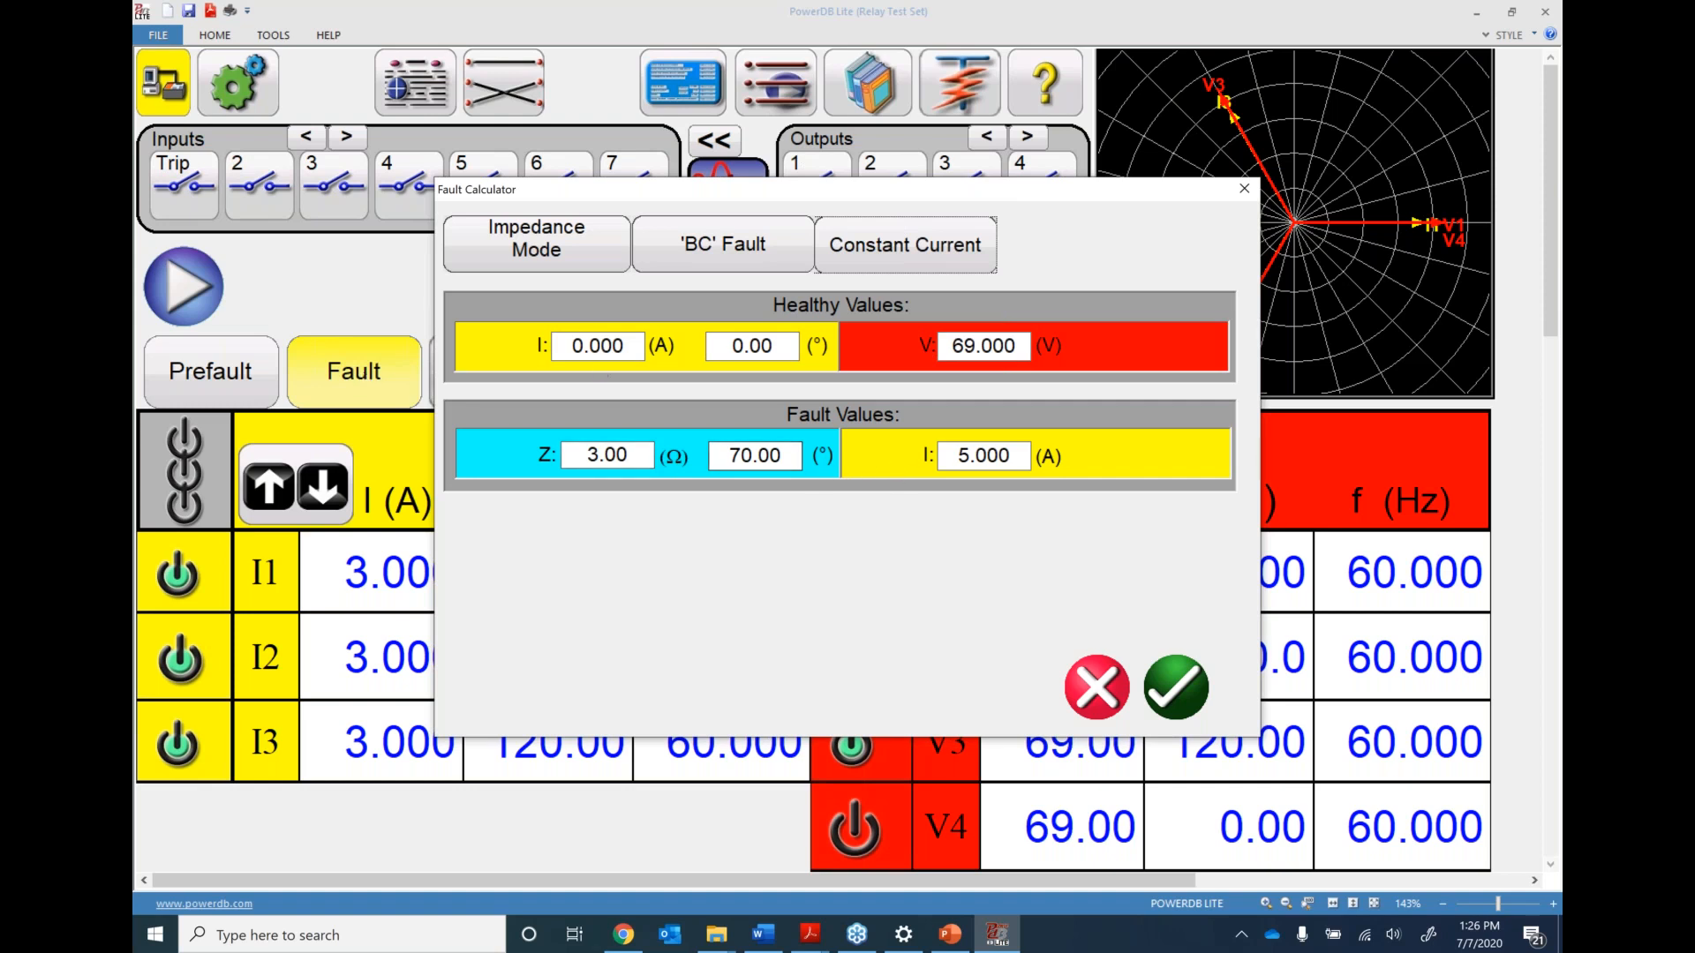
Set the healthy current to 2 A and apply the calculated BC fault values to the test channels
{"action": "left_click", "coordinate": [589, 347]}
{"action": "type", "text": "2"}
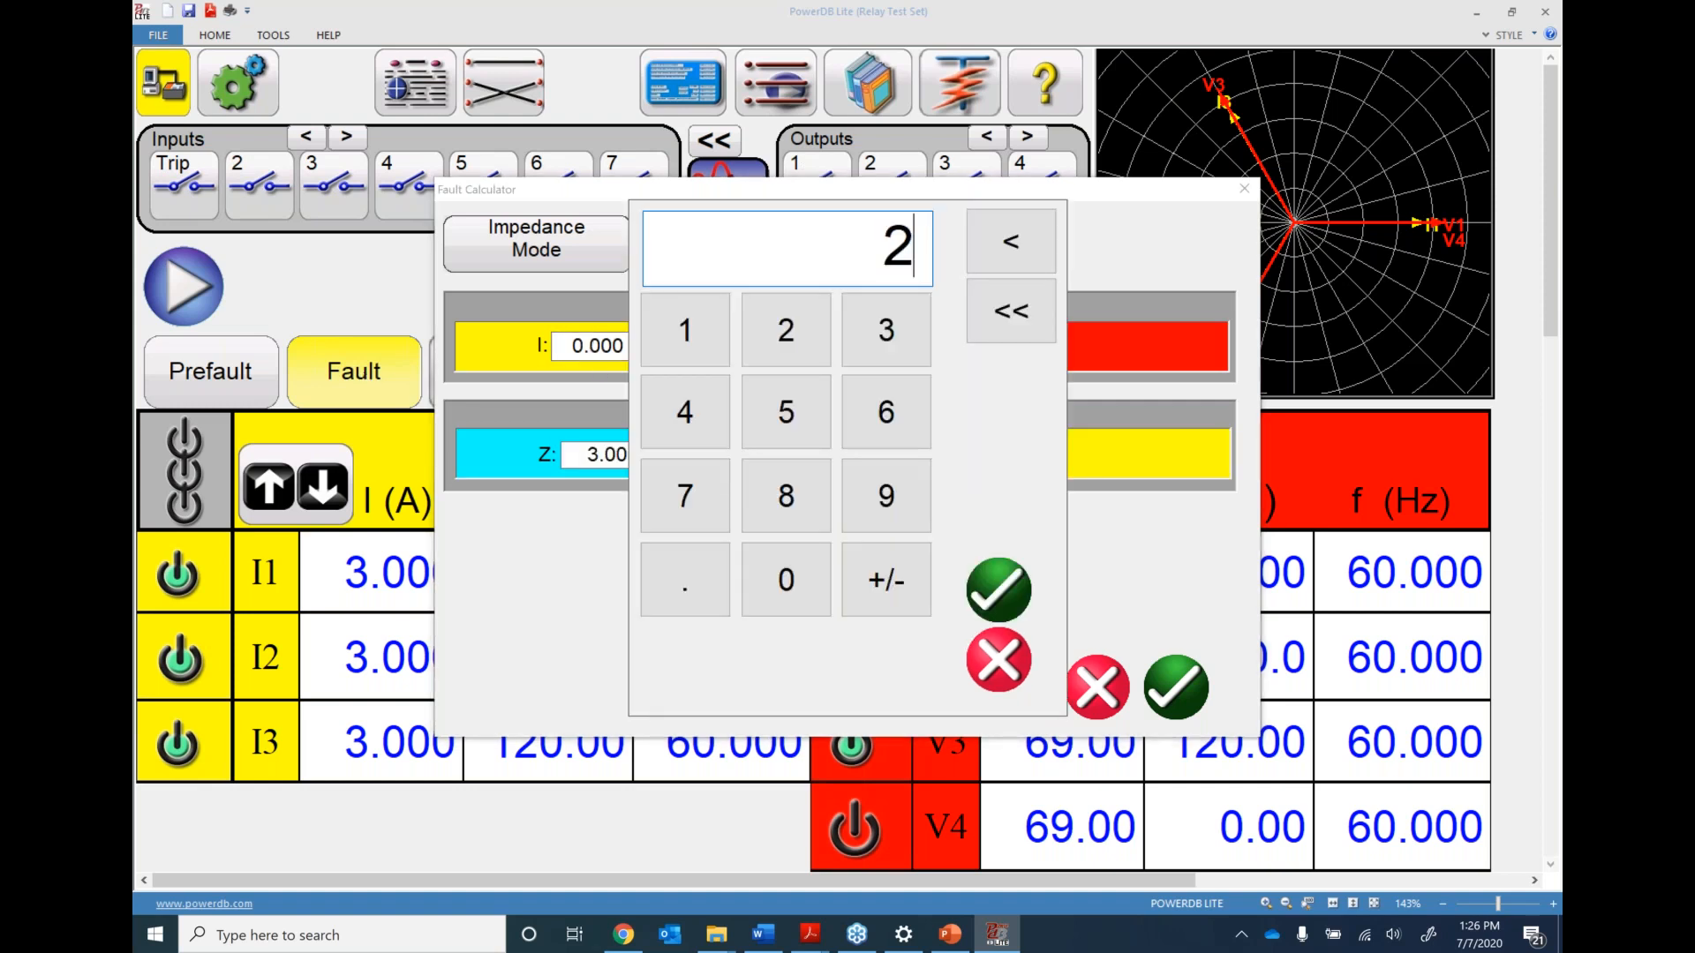
{"action": "key", "text": "Return"}
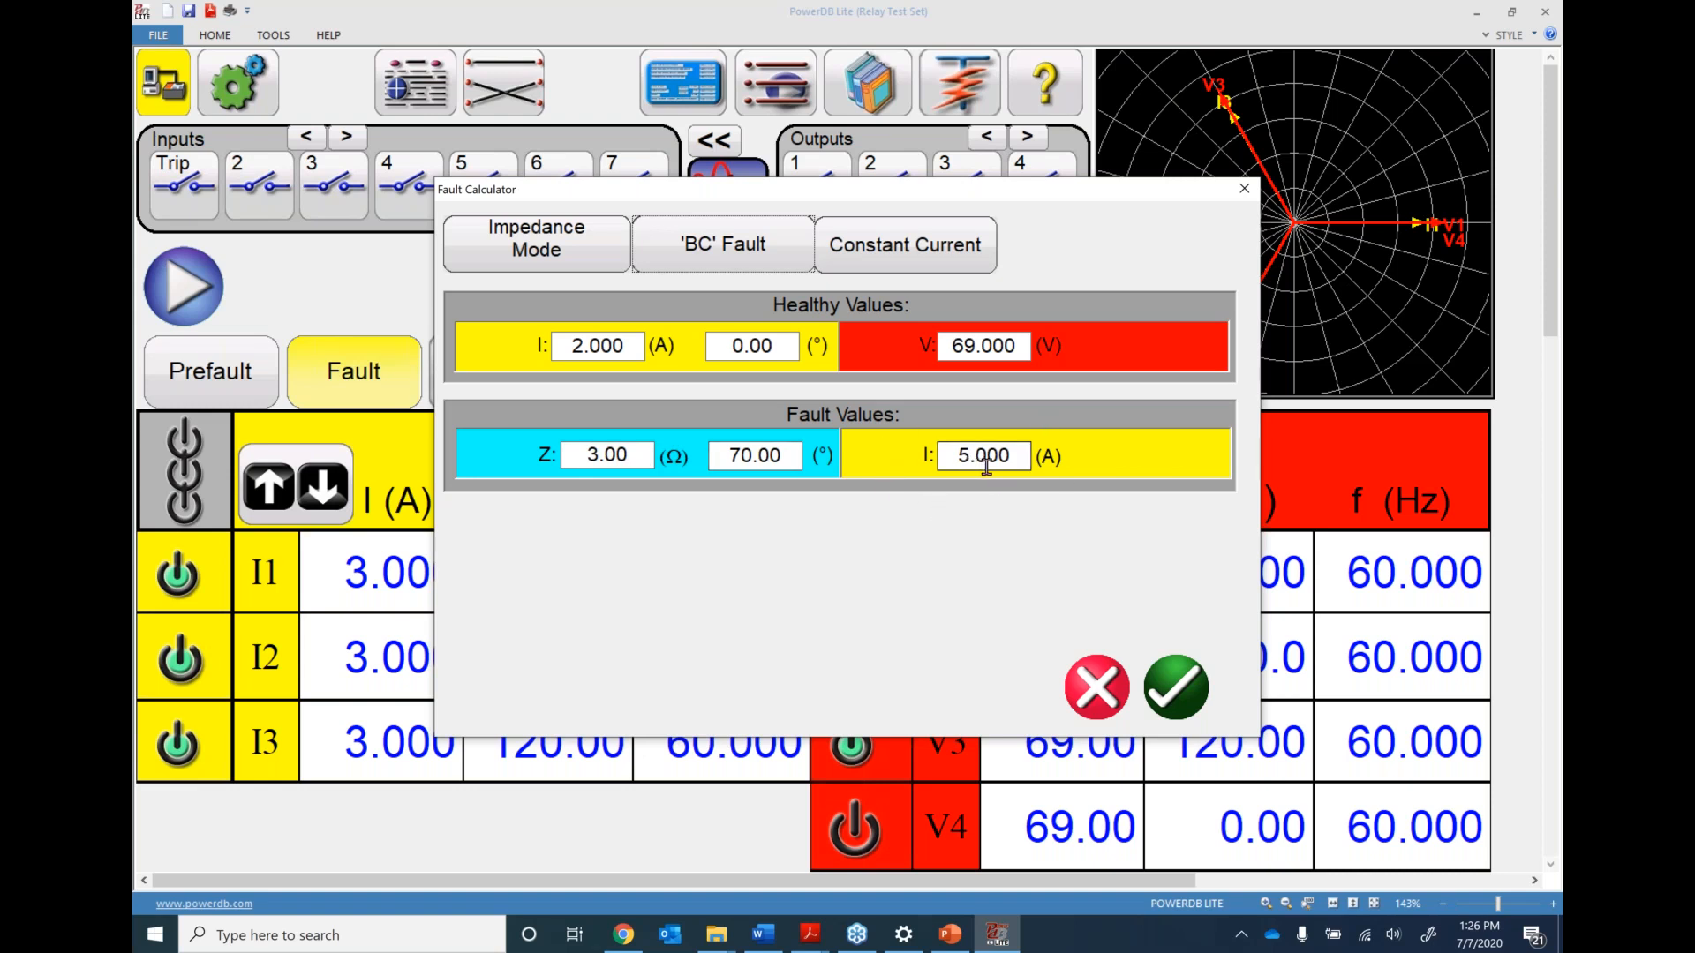
{"action": "left_click", "coordinate": [1179, 676]}
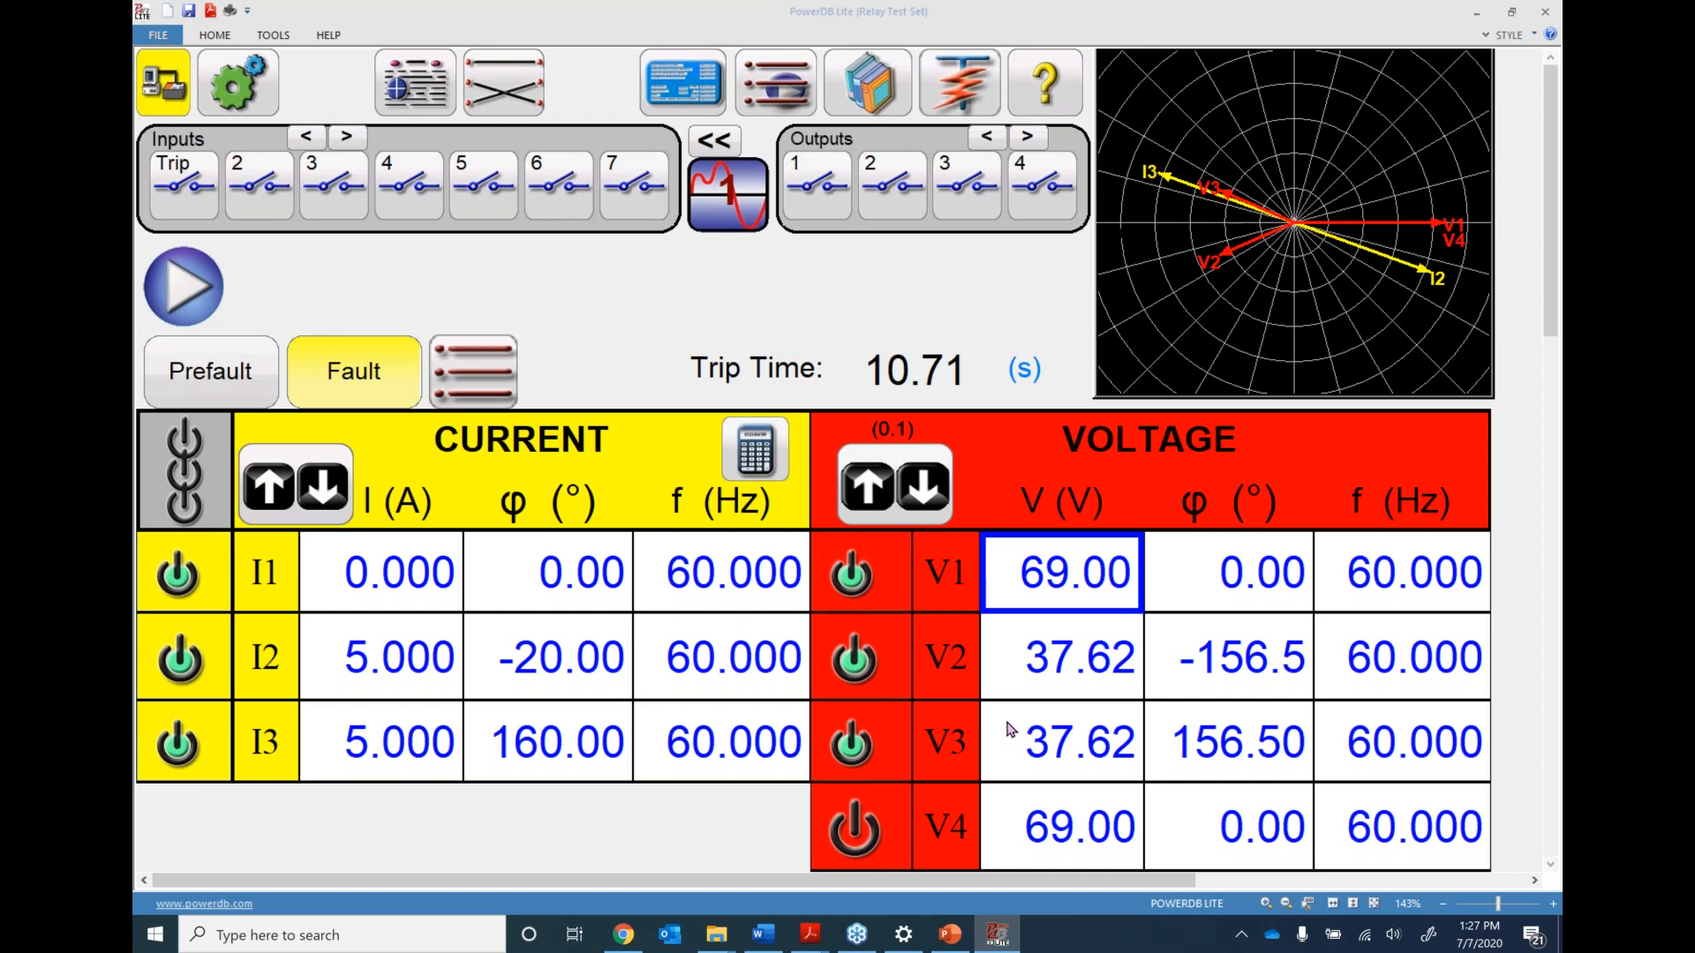
Reopen the Fault Calculator and choose a phase A fault with Z0/Z1 ground compensation
{"action": "left_click", "coordinate": [755, 446]}
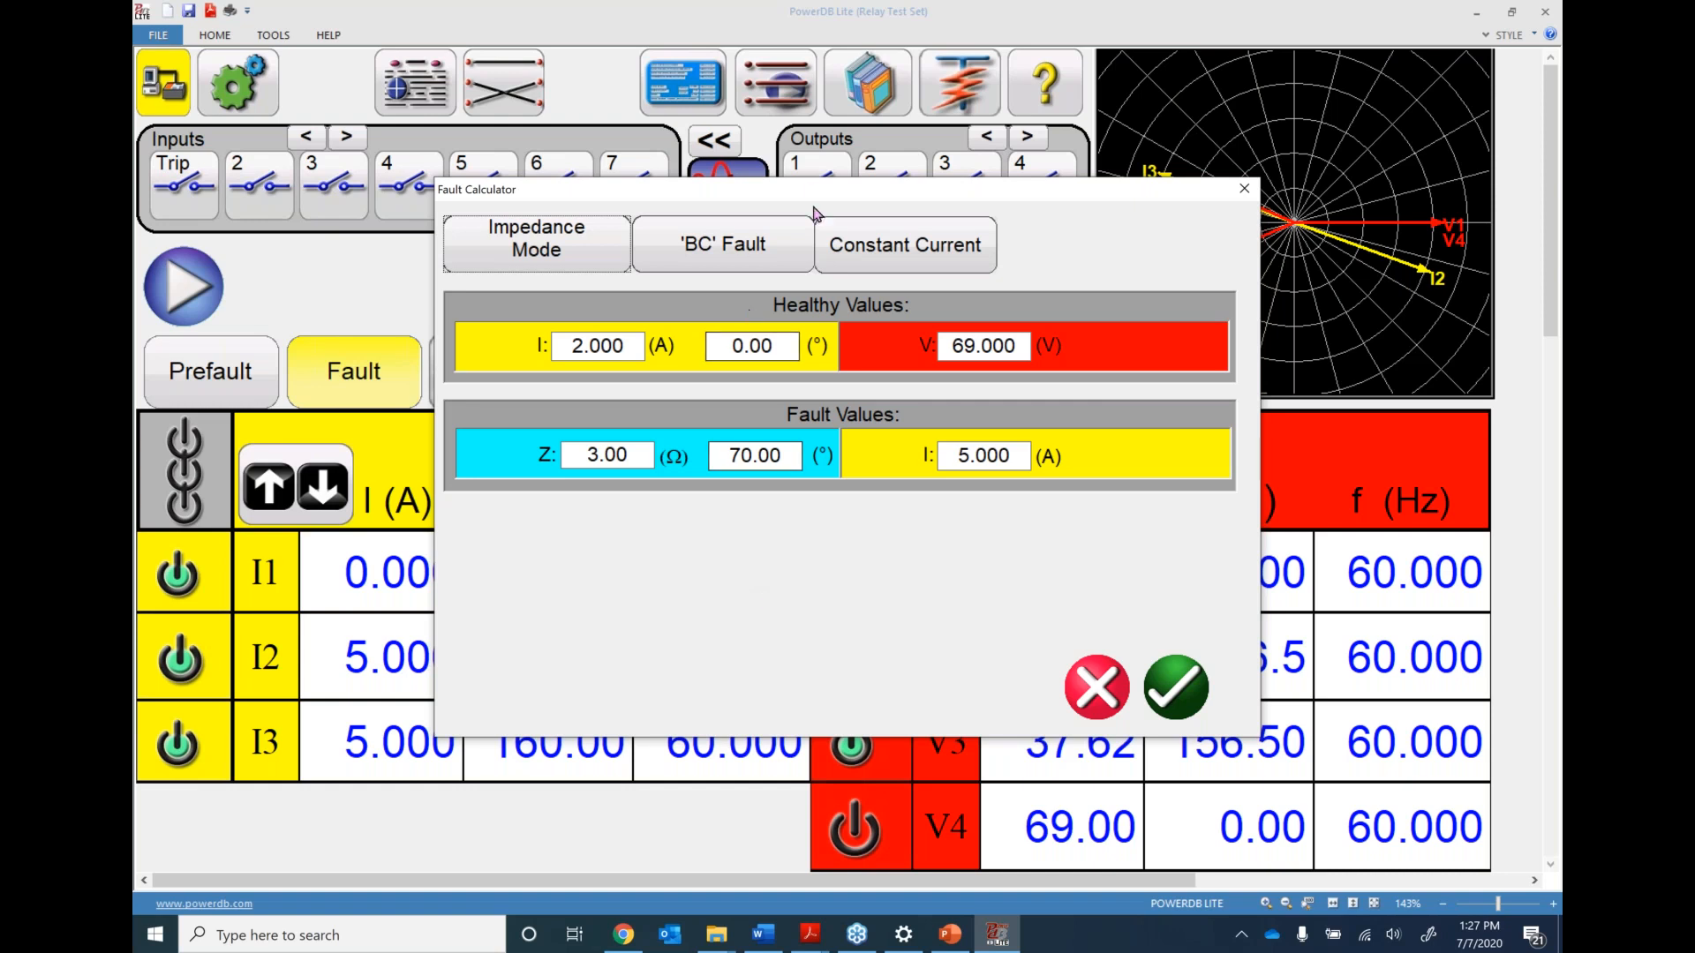
{"action": "left_click", "coordinate": [791, 243]}
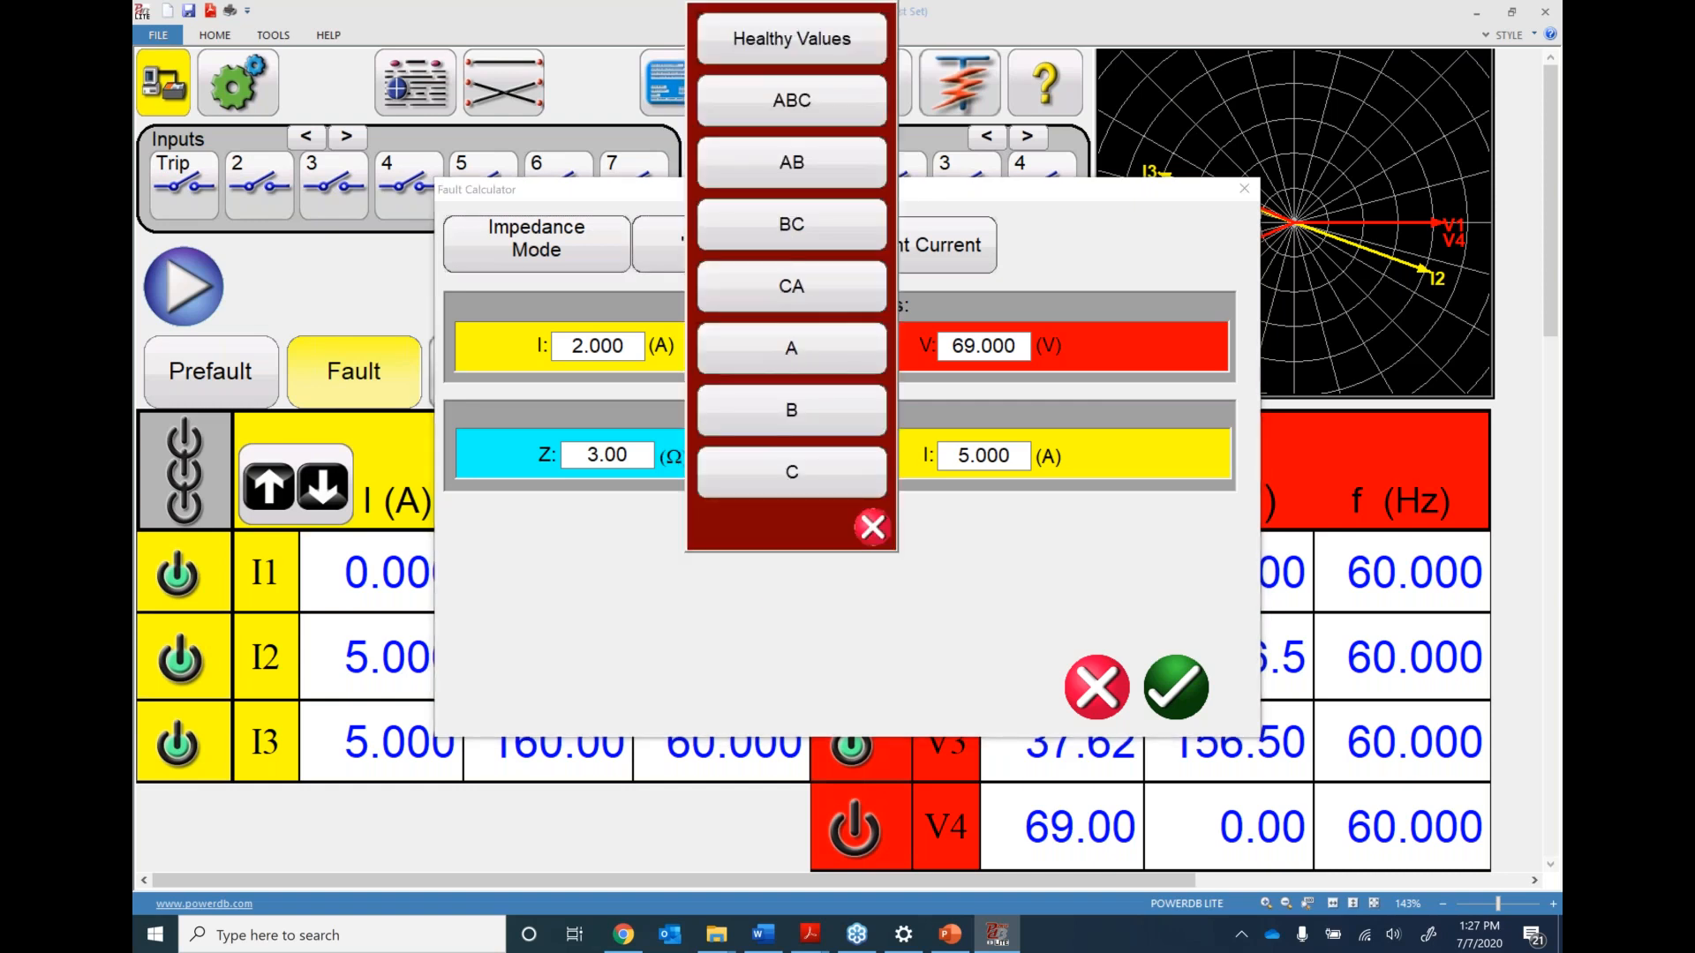
{"action": "left_click", "coordinate": [791, 353]}
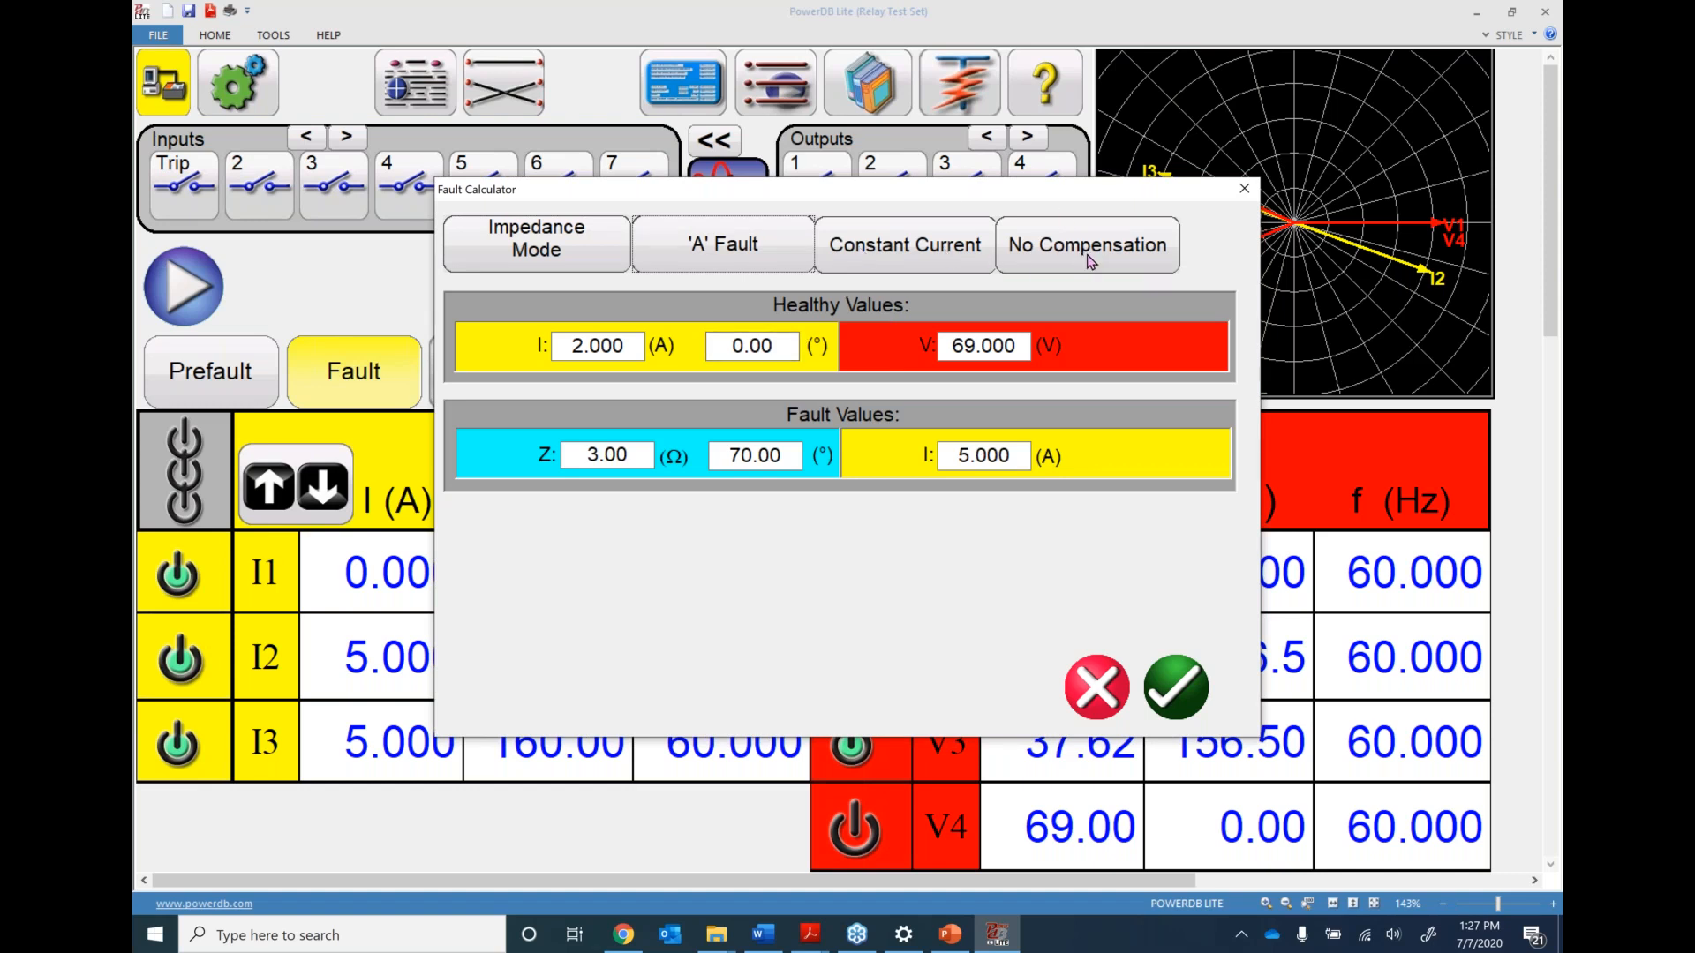
{"action": "left_click", "coordinate": [1052, 252]}
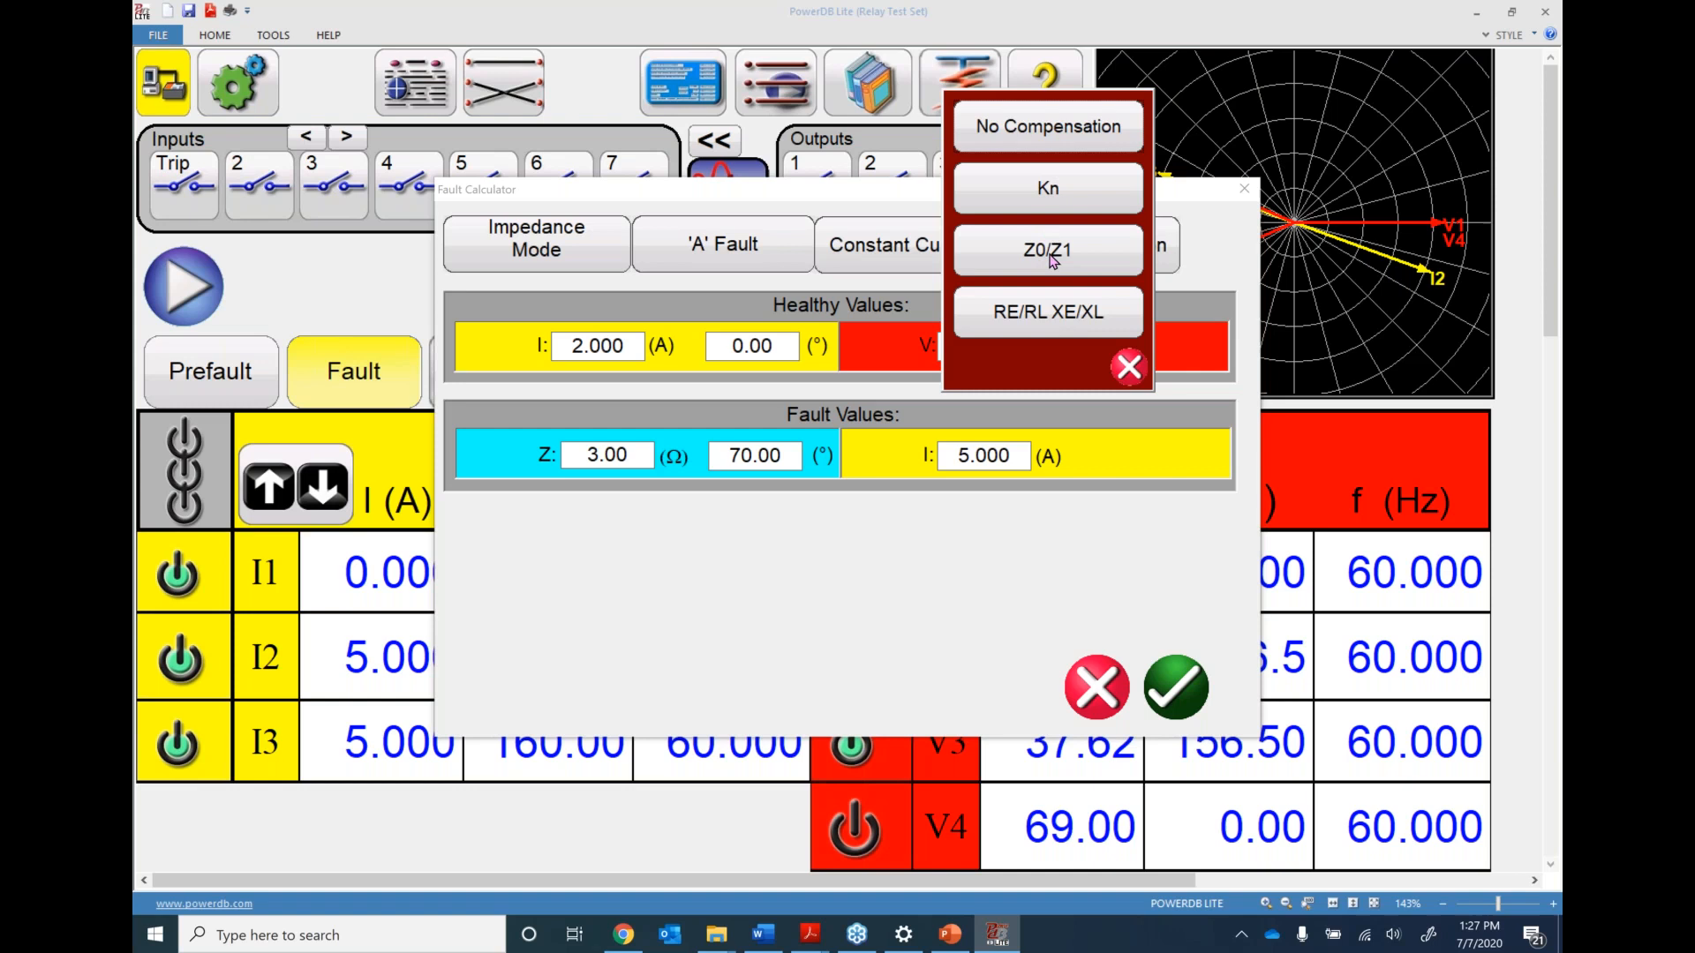
{"action": "left_click", "coordinate": [1058, 253]}
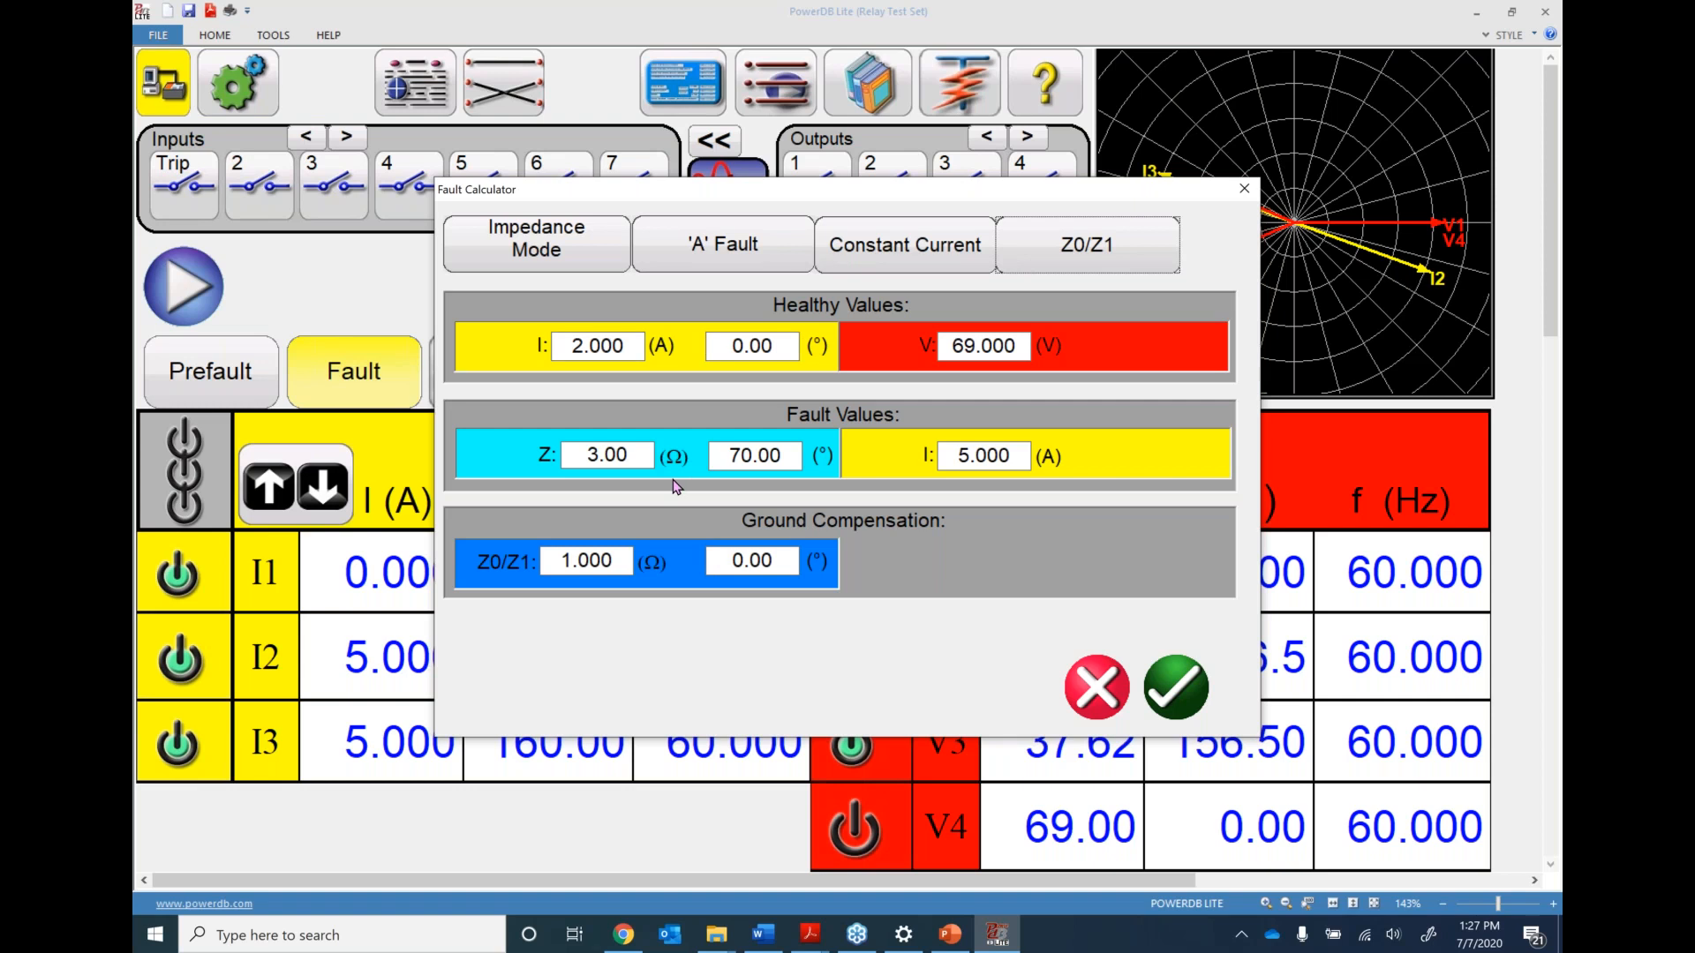
Switch the Fault Calculator to Symmetrical Mode to view the sequence values, and to Overcurrent Mode with an ABC fault
{"action": "left_click", "coordinate": [523, 254]}
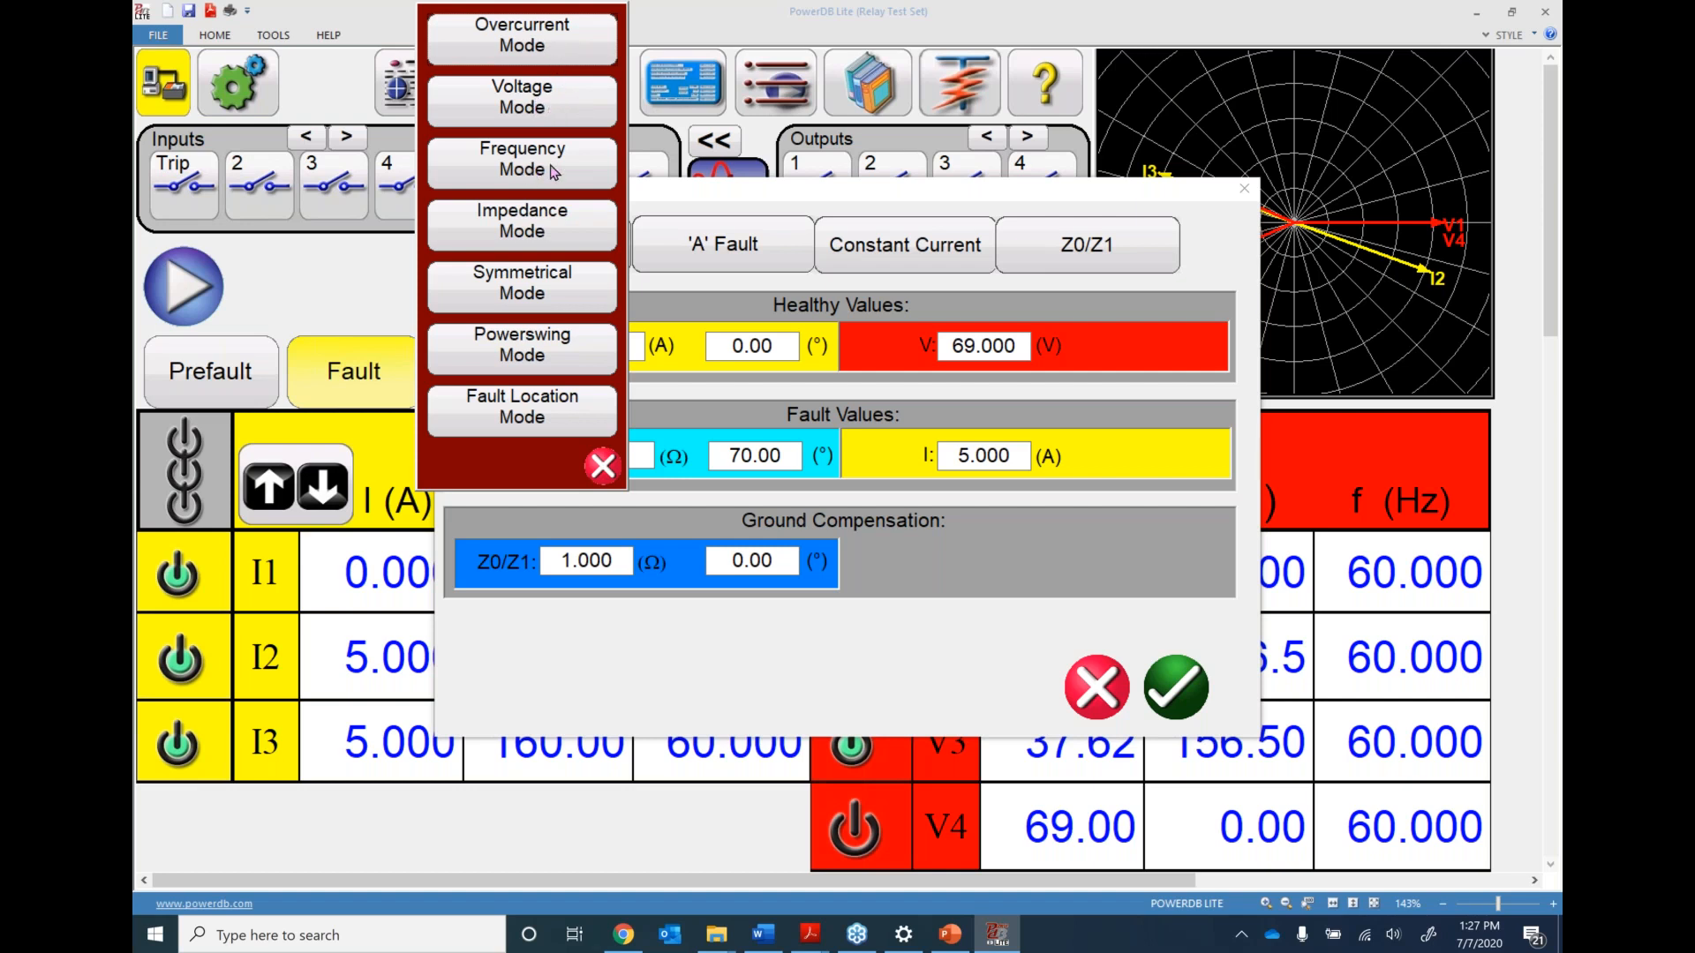
{"action": "left_click", "coordinate": [539, 291]}
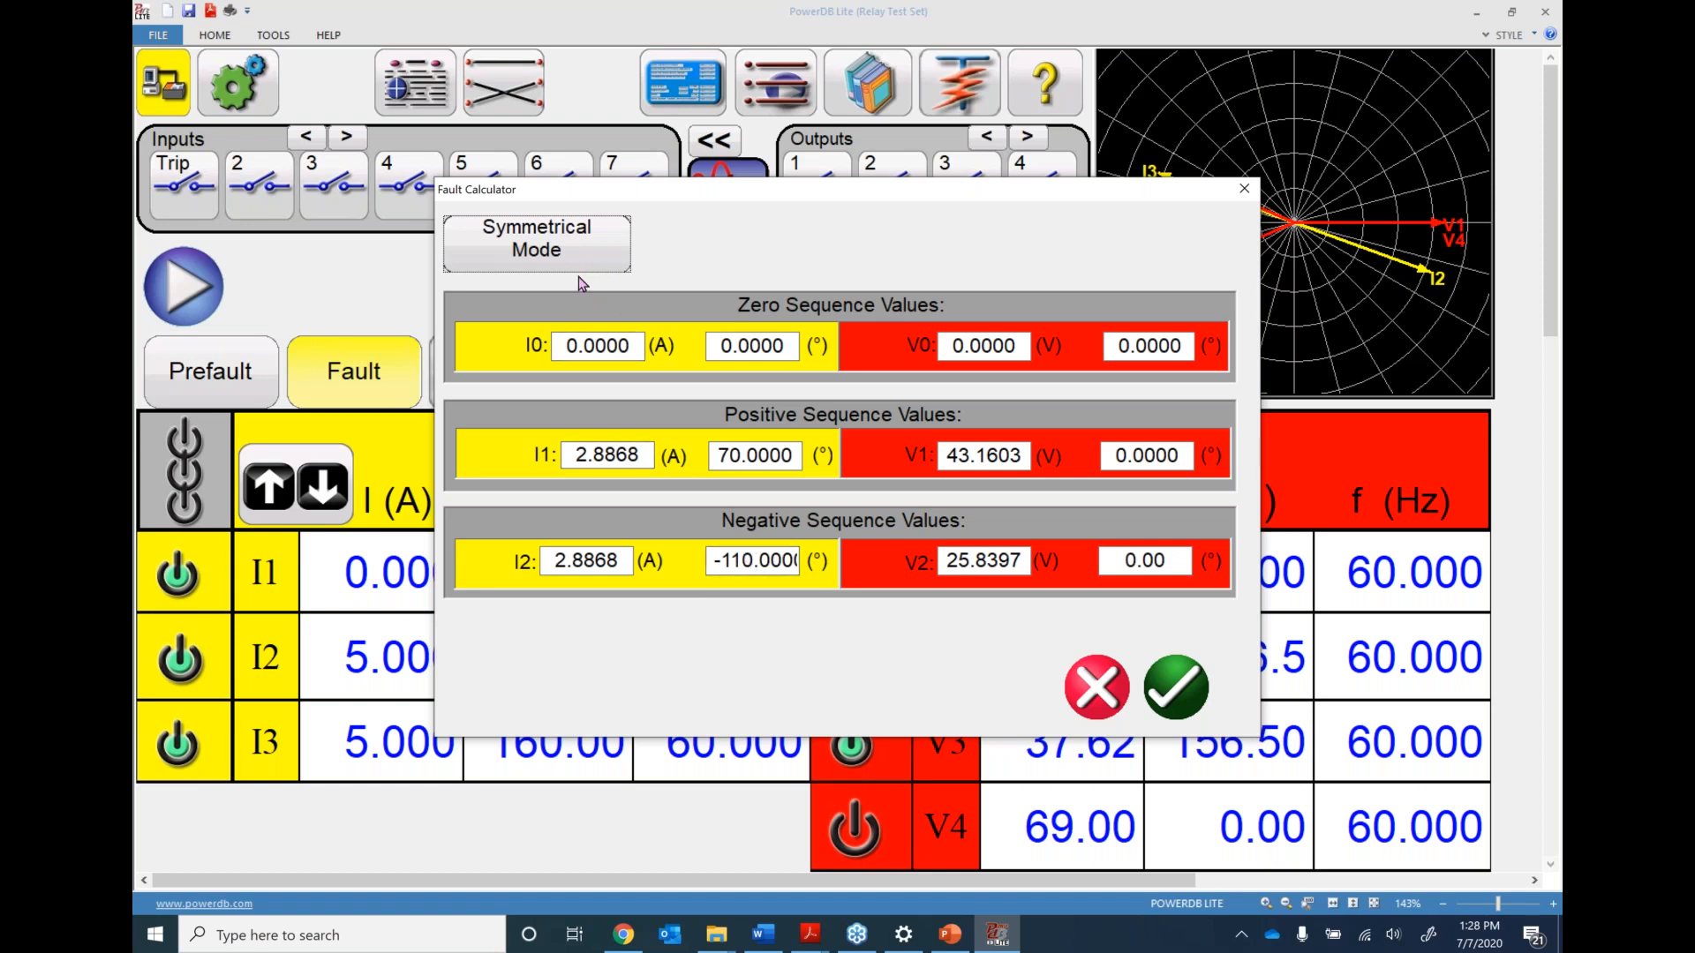
{"action": "left_click", "coordinate": [566, 257]}
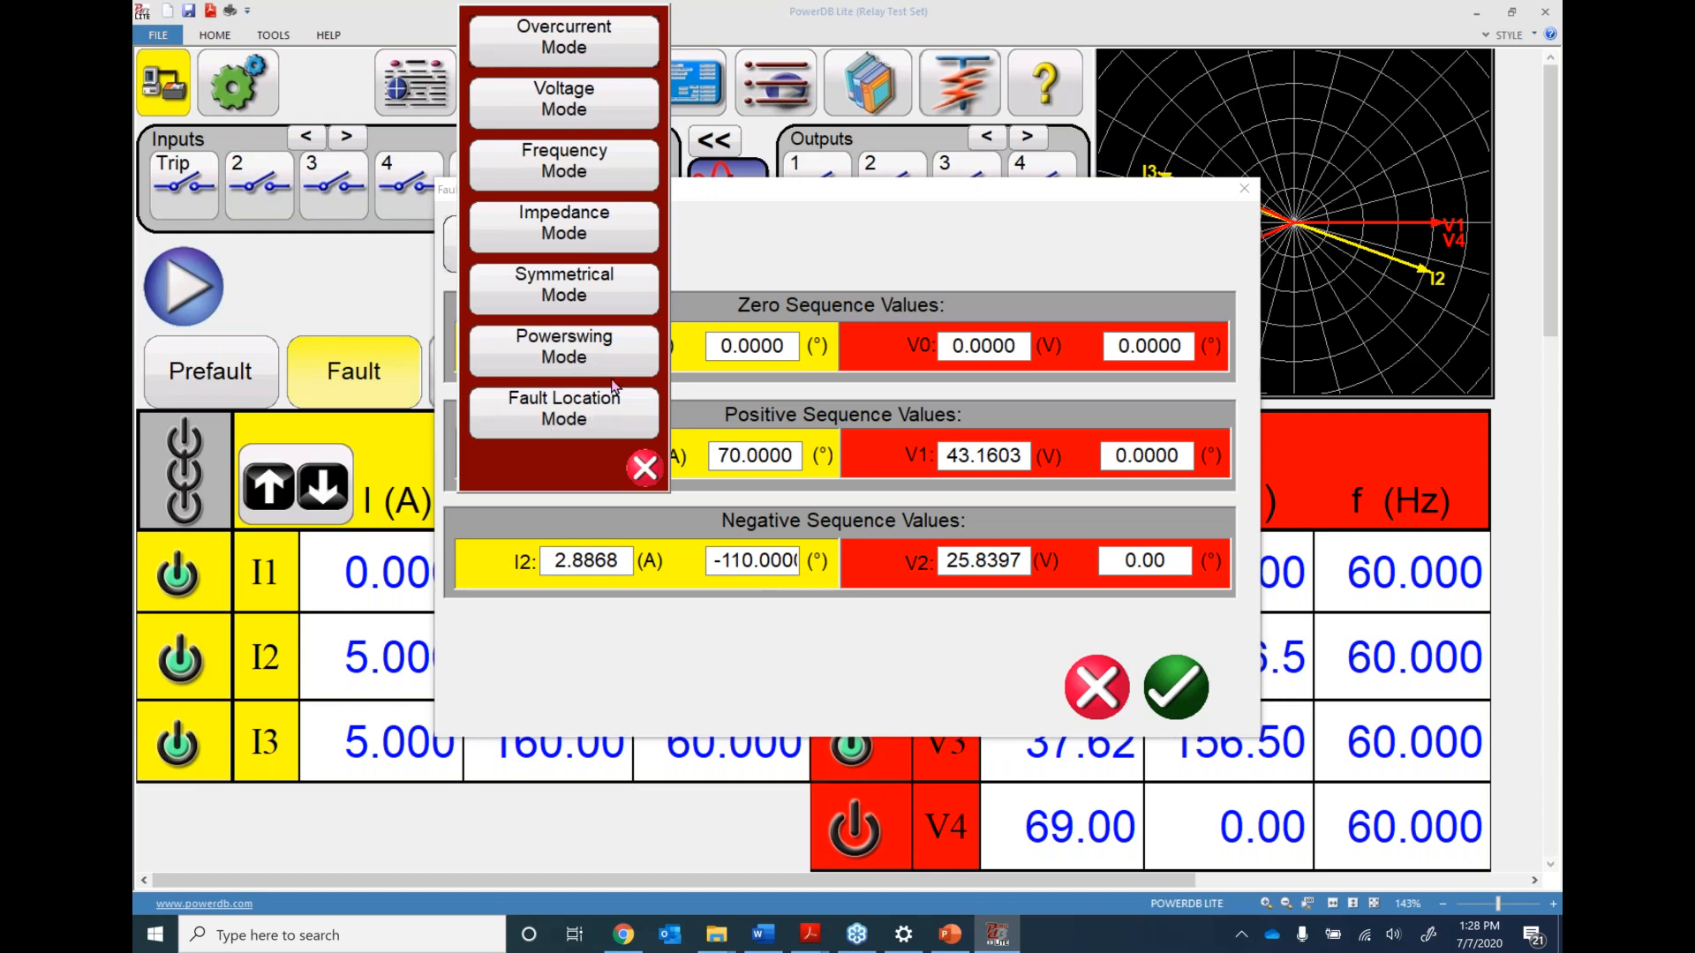
{"action": "left_click", "coordinate": [563, 41]}
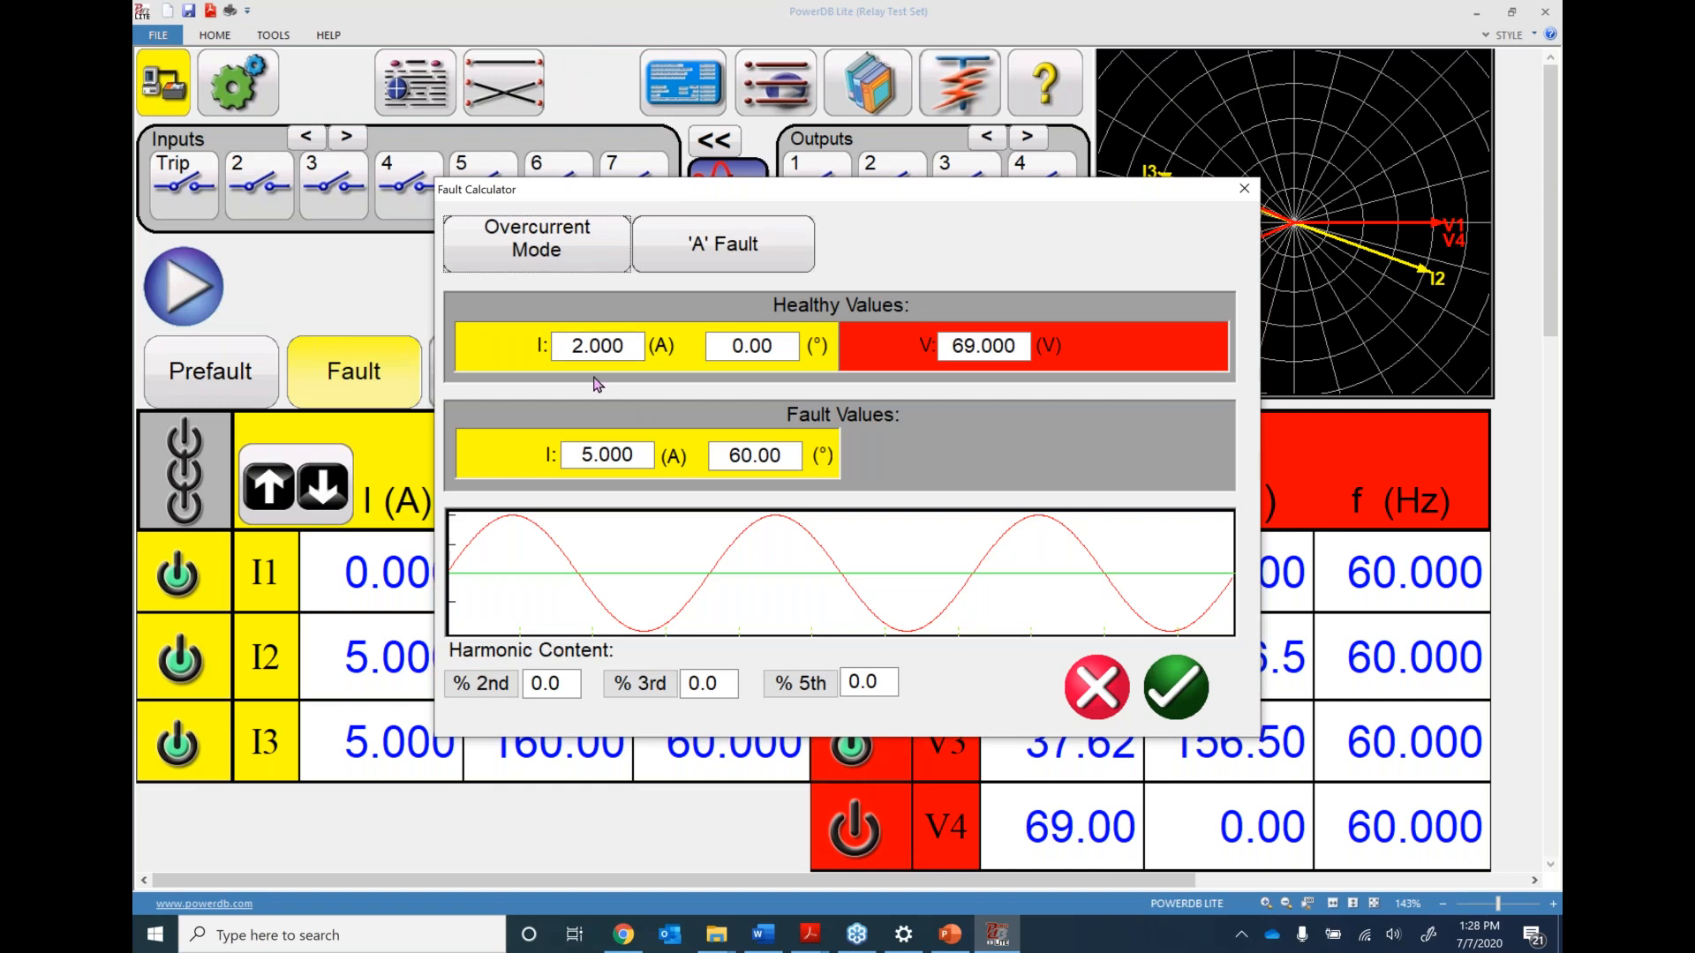
{"action": "left_click", "coordinate": [738, 250]}
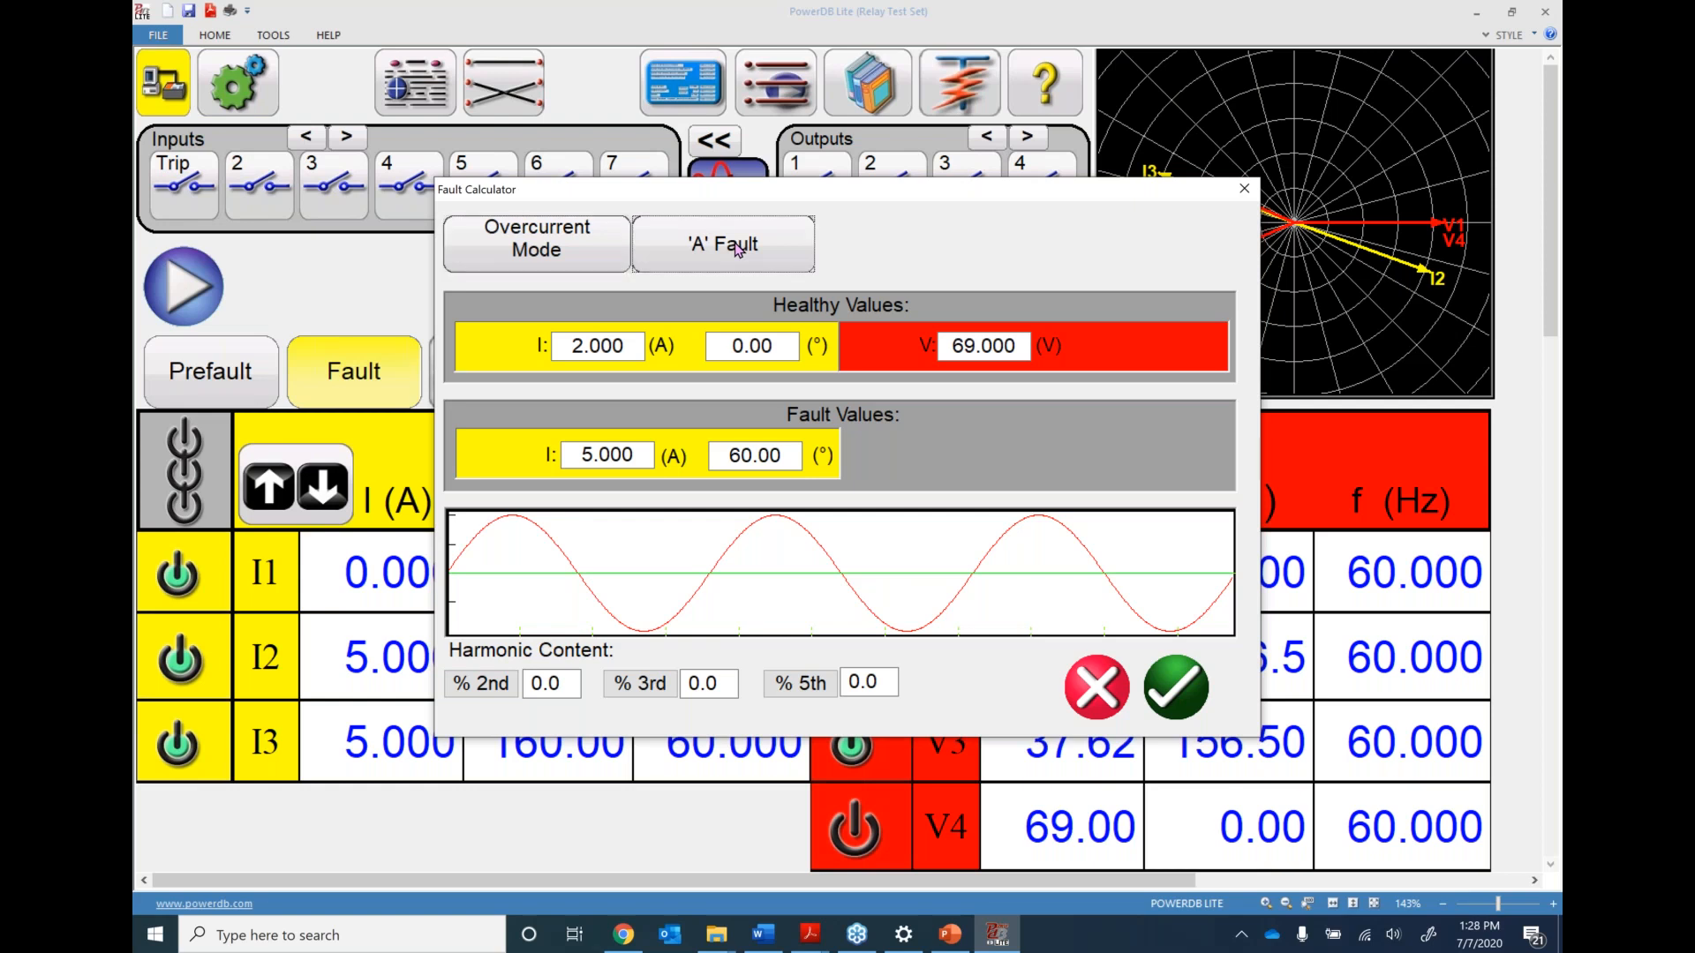
{"action": "left_click", "coordinate": [733, 124]}
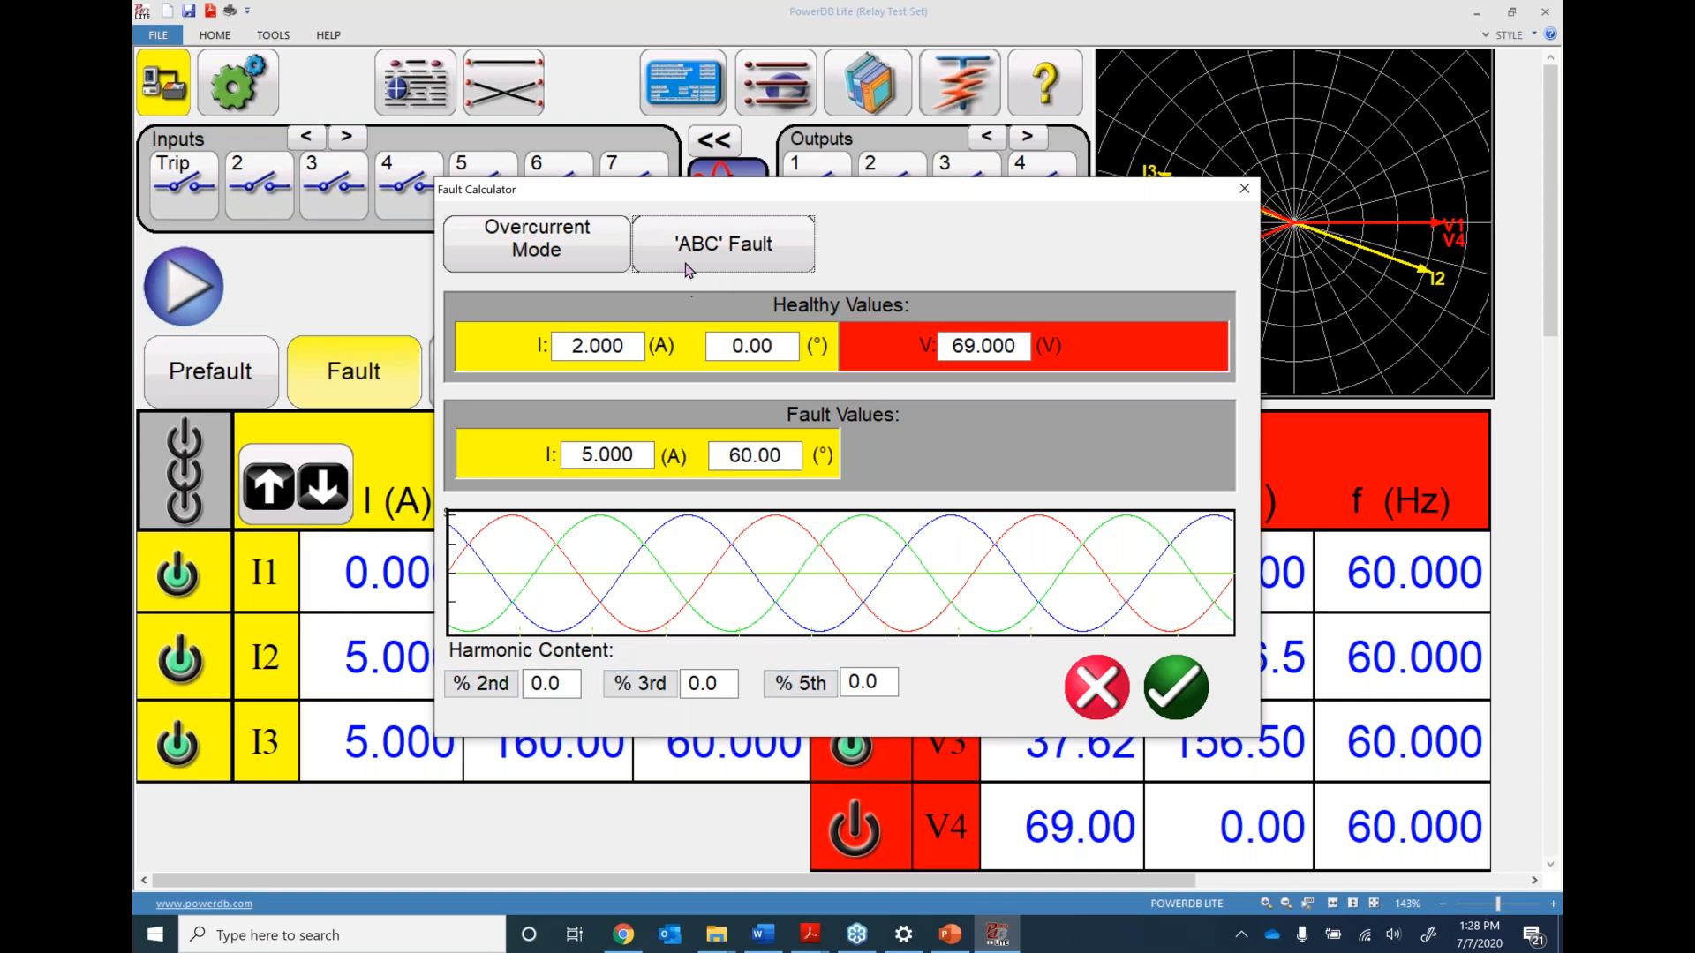
Set the harmonic content to 3% 2nd, 6% 3rd and 8% 5th, and apply the calculated fault values to the test channels
{"action": "left_click", "coordinate": [493, 689]}
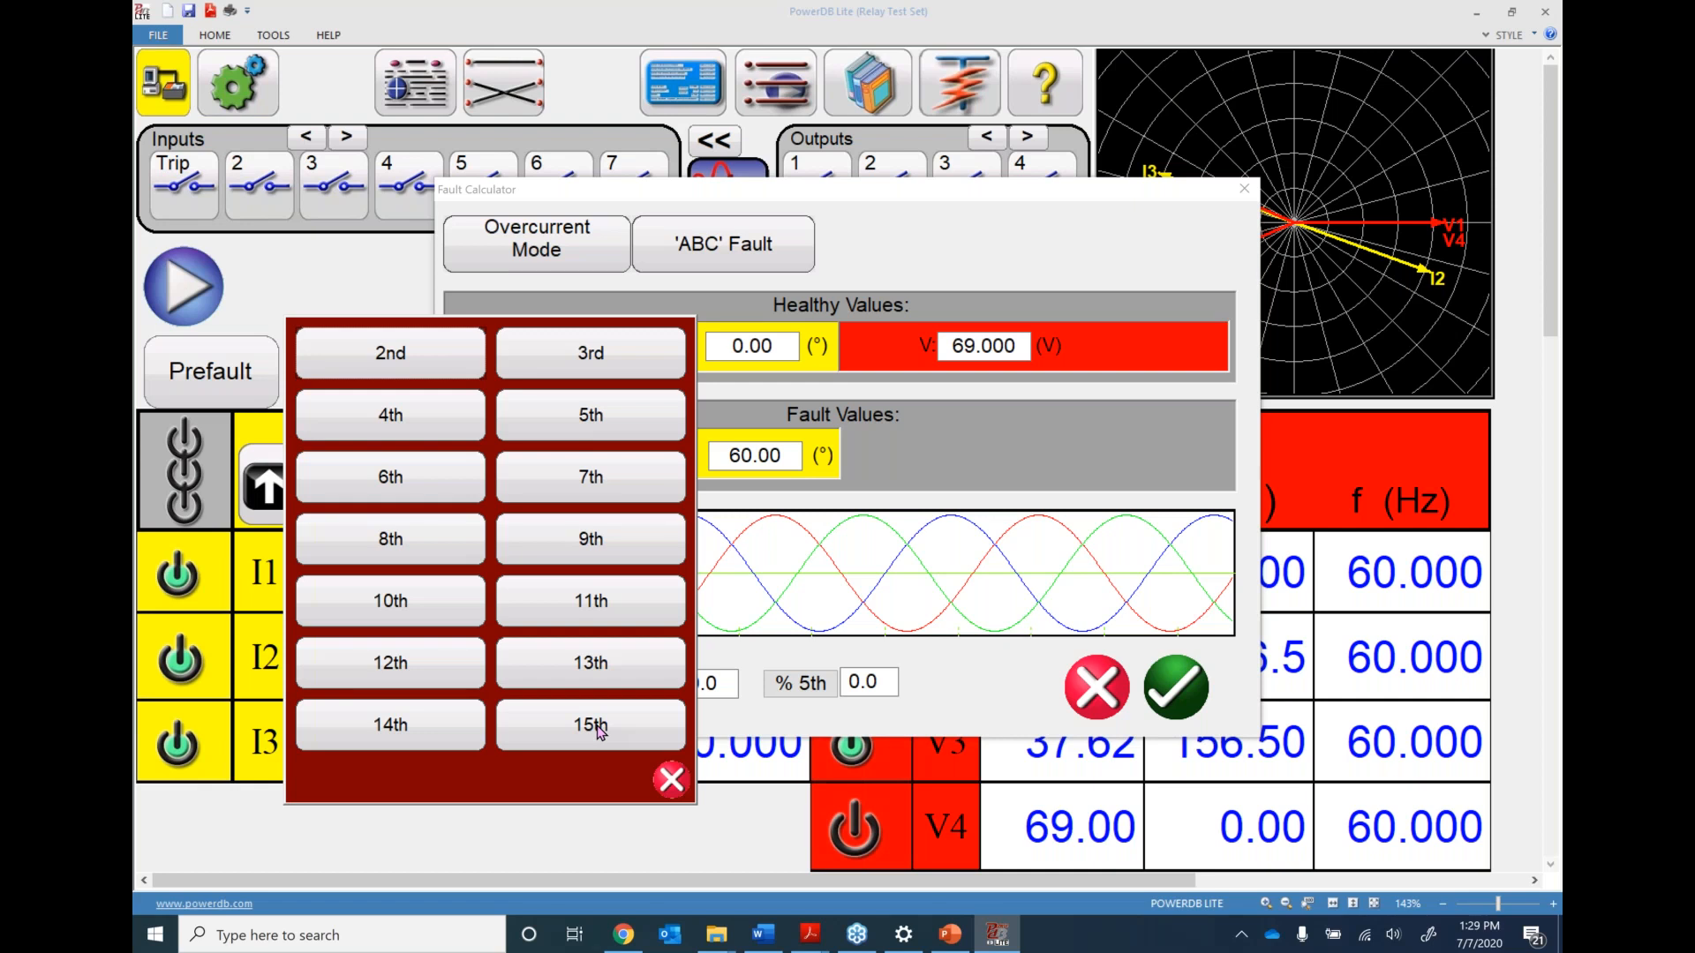
{"action": "left_click", "coordinate": [671, 780]}
{"action": "left_click", "coordinate": [556, 685]}
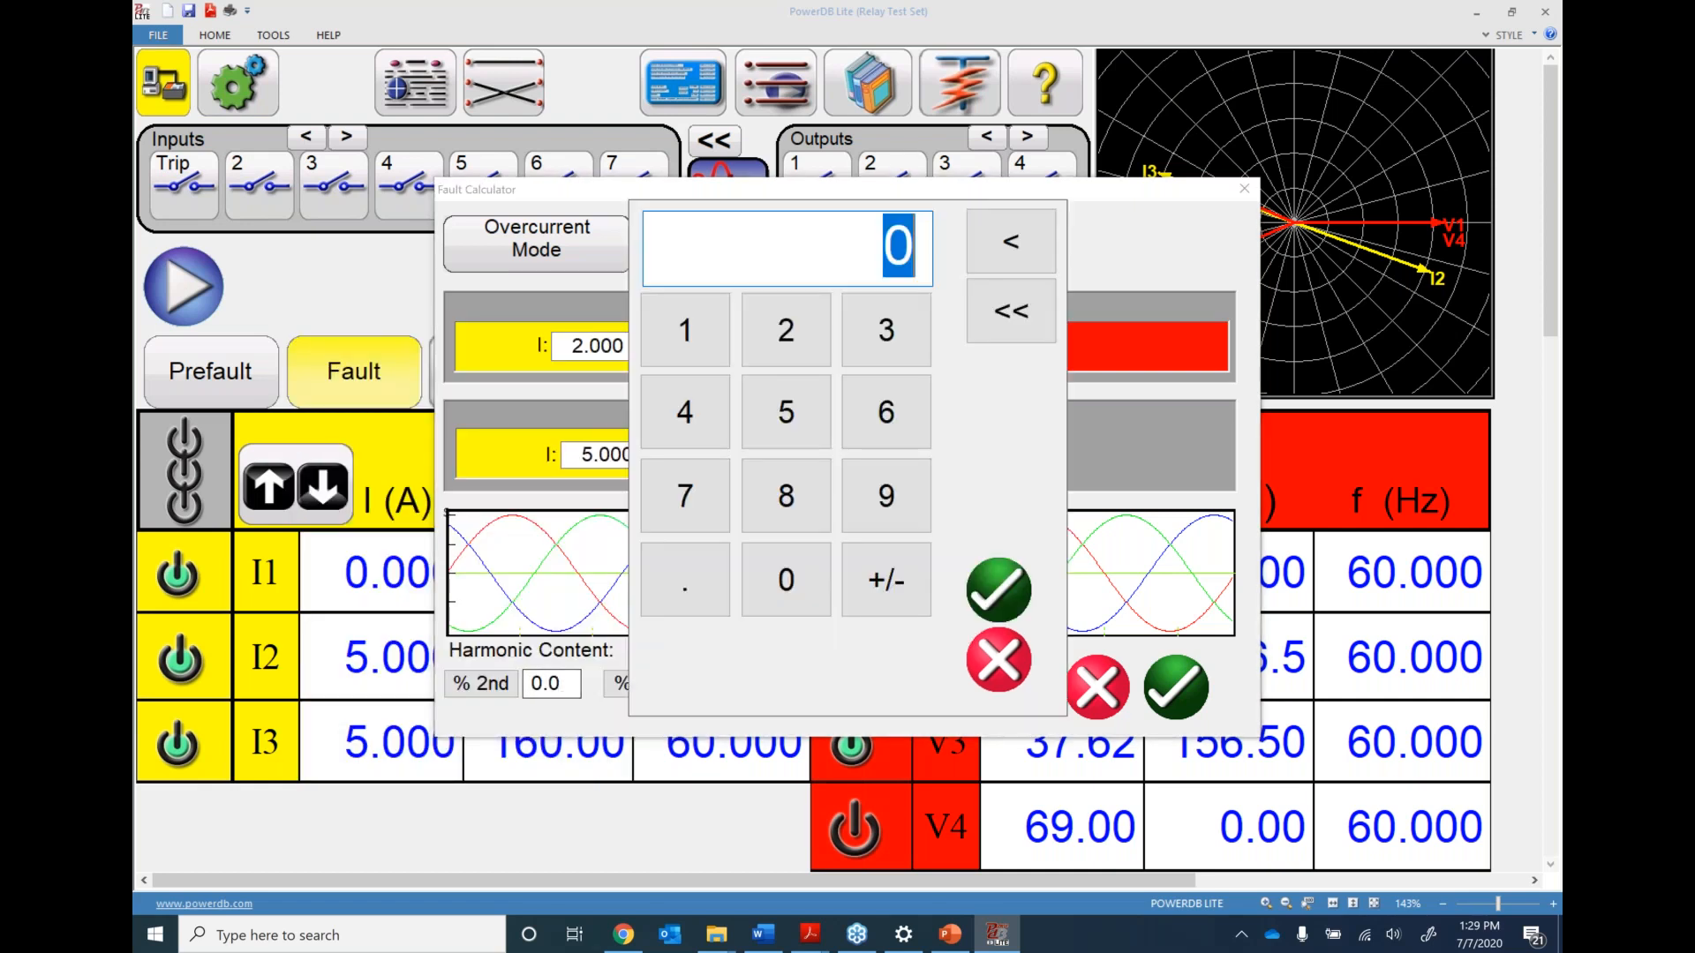
{"action": "type", "text": "3"}
{"action": "key", "text": "Return"}
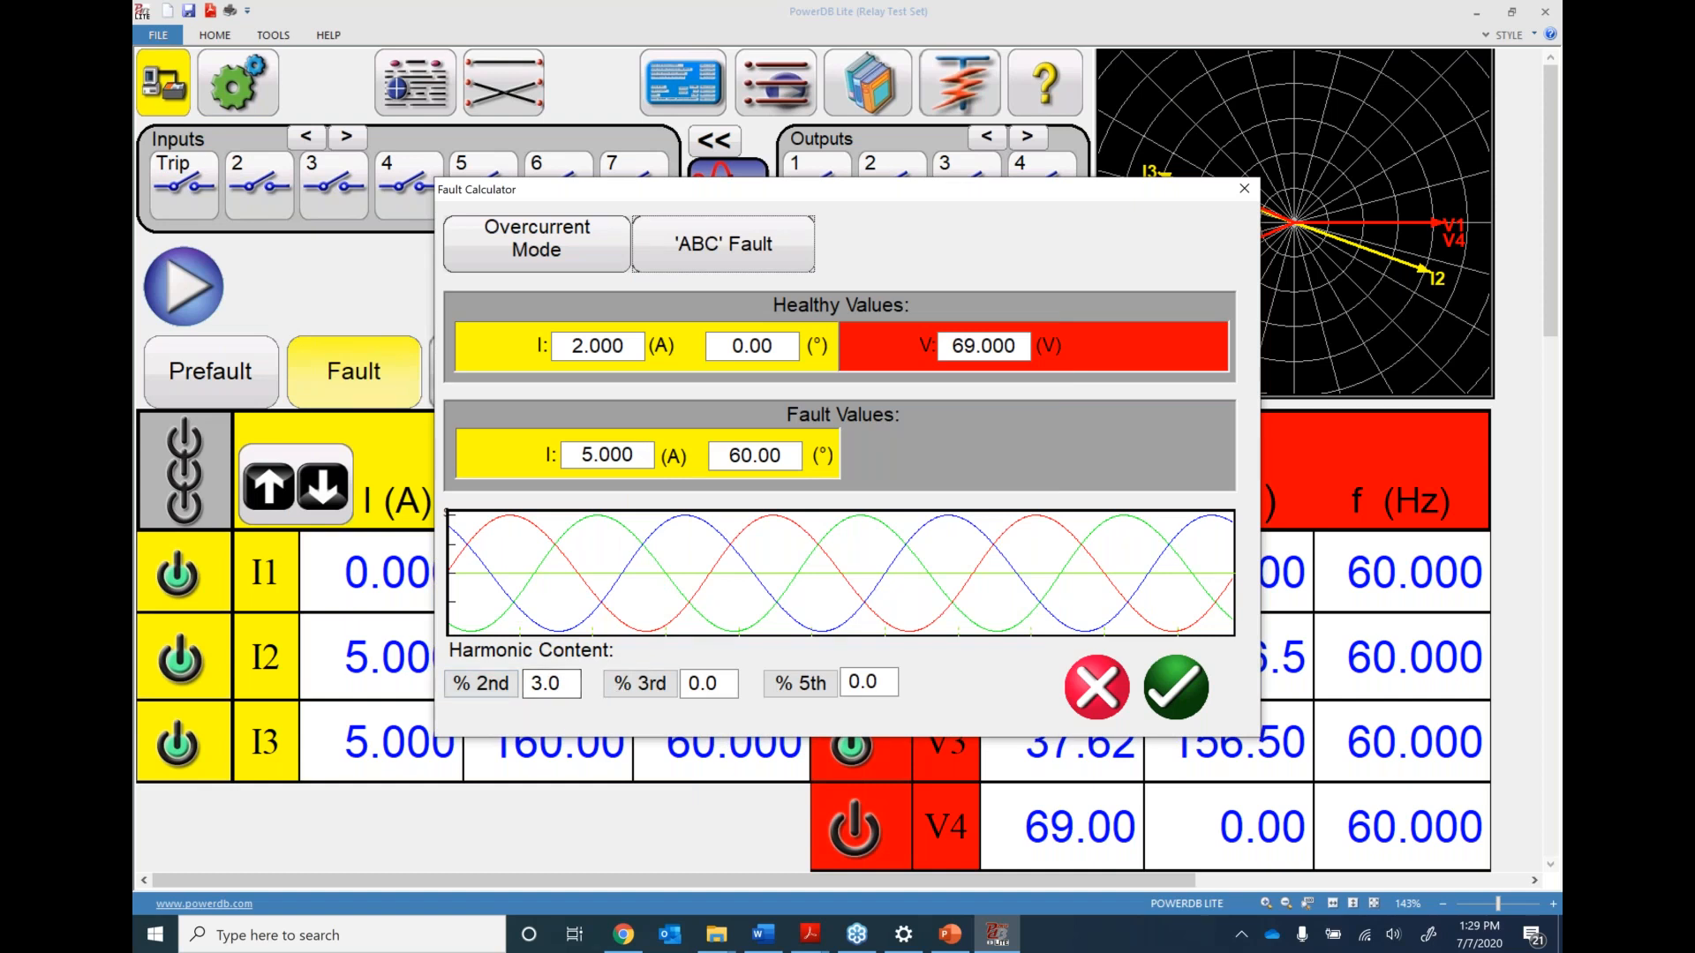
{"action": "left_click", "coordinate": [715, 687]}
{"action": "type", "text": "6"}
{"action": "key", "text": "Return"}
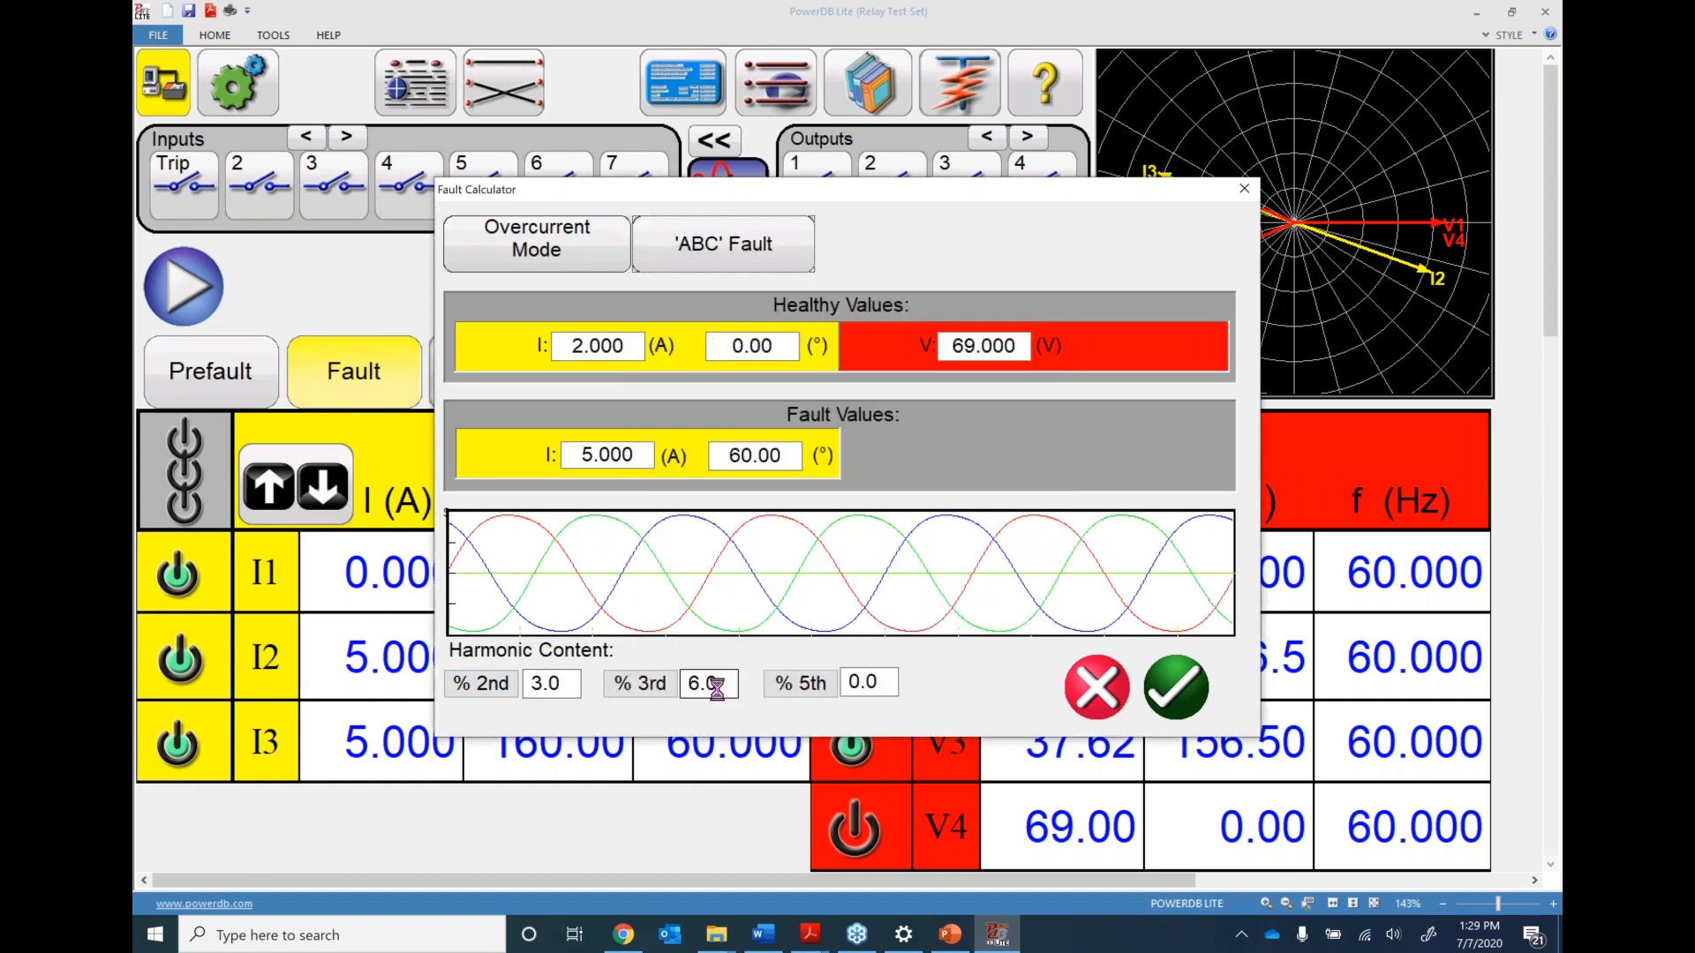
{"action": "left_click", "coordinate": [868, 682]}
{"action": "type", "text": "8"}
{"action": "key", "text": "Return"}
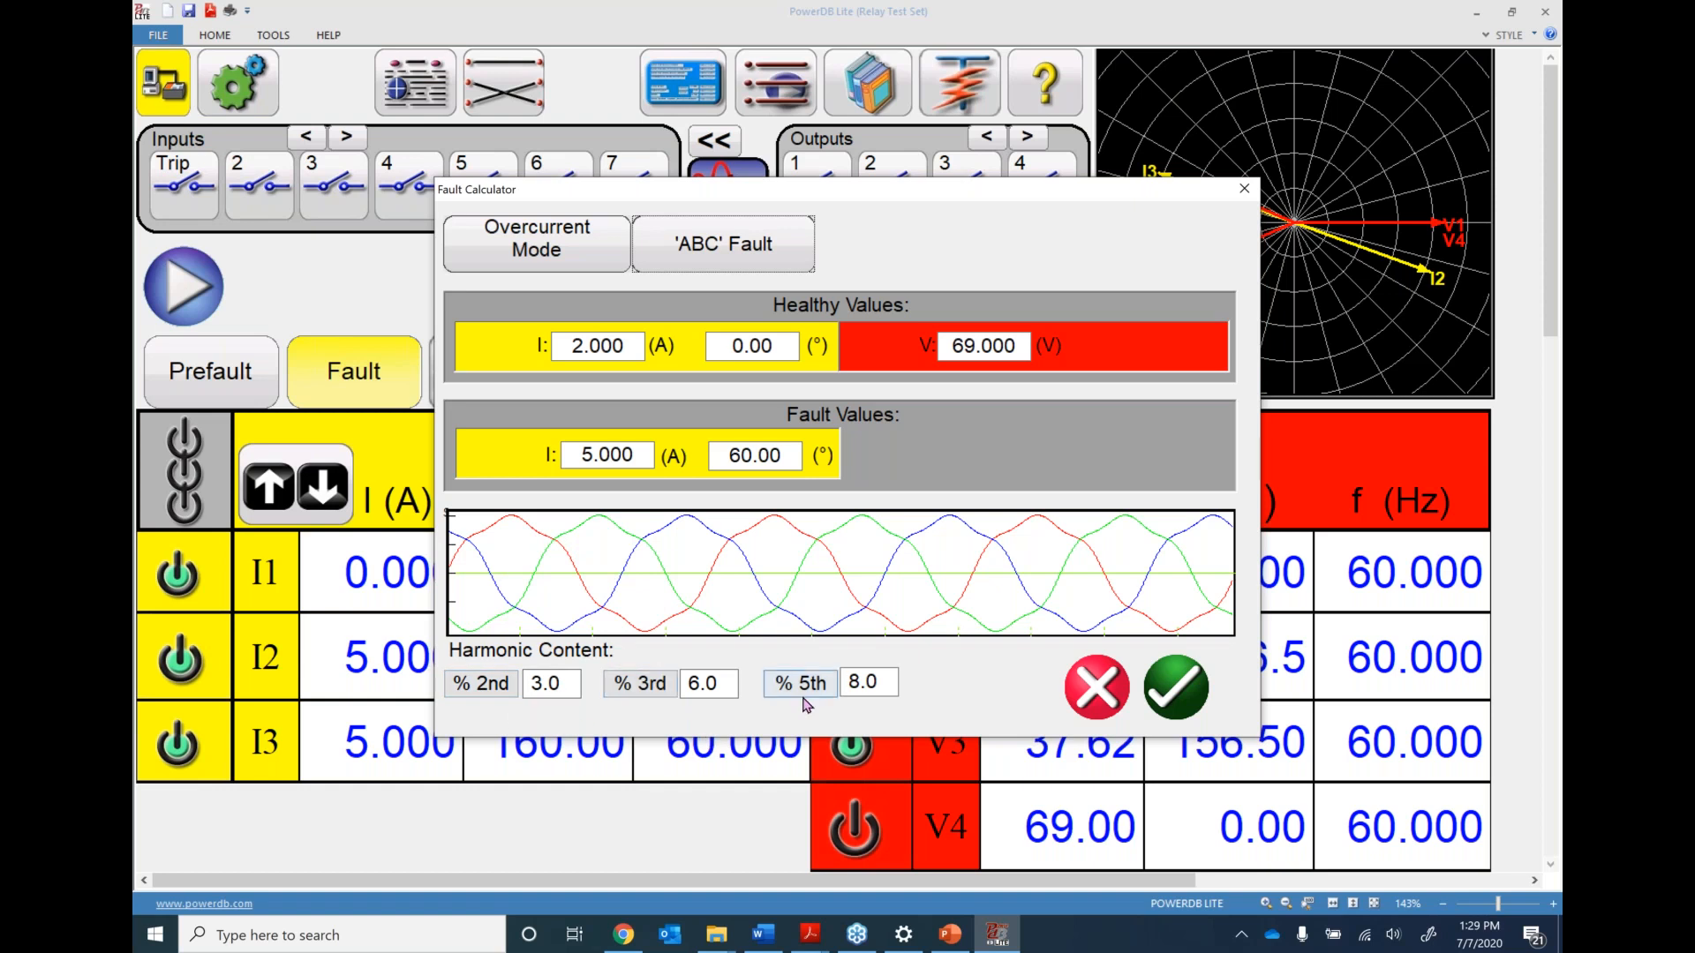
{"action": "left_click", "coordinate": [1180, 681]}
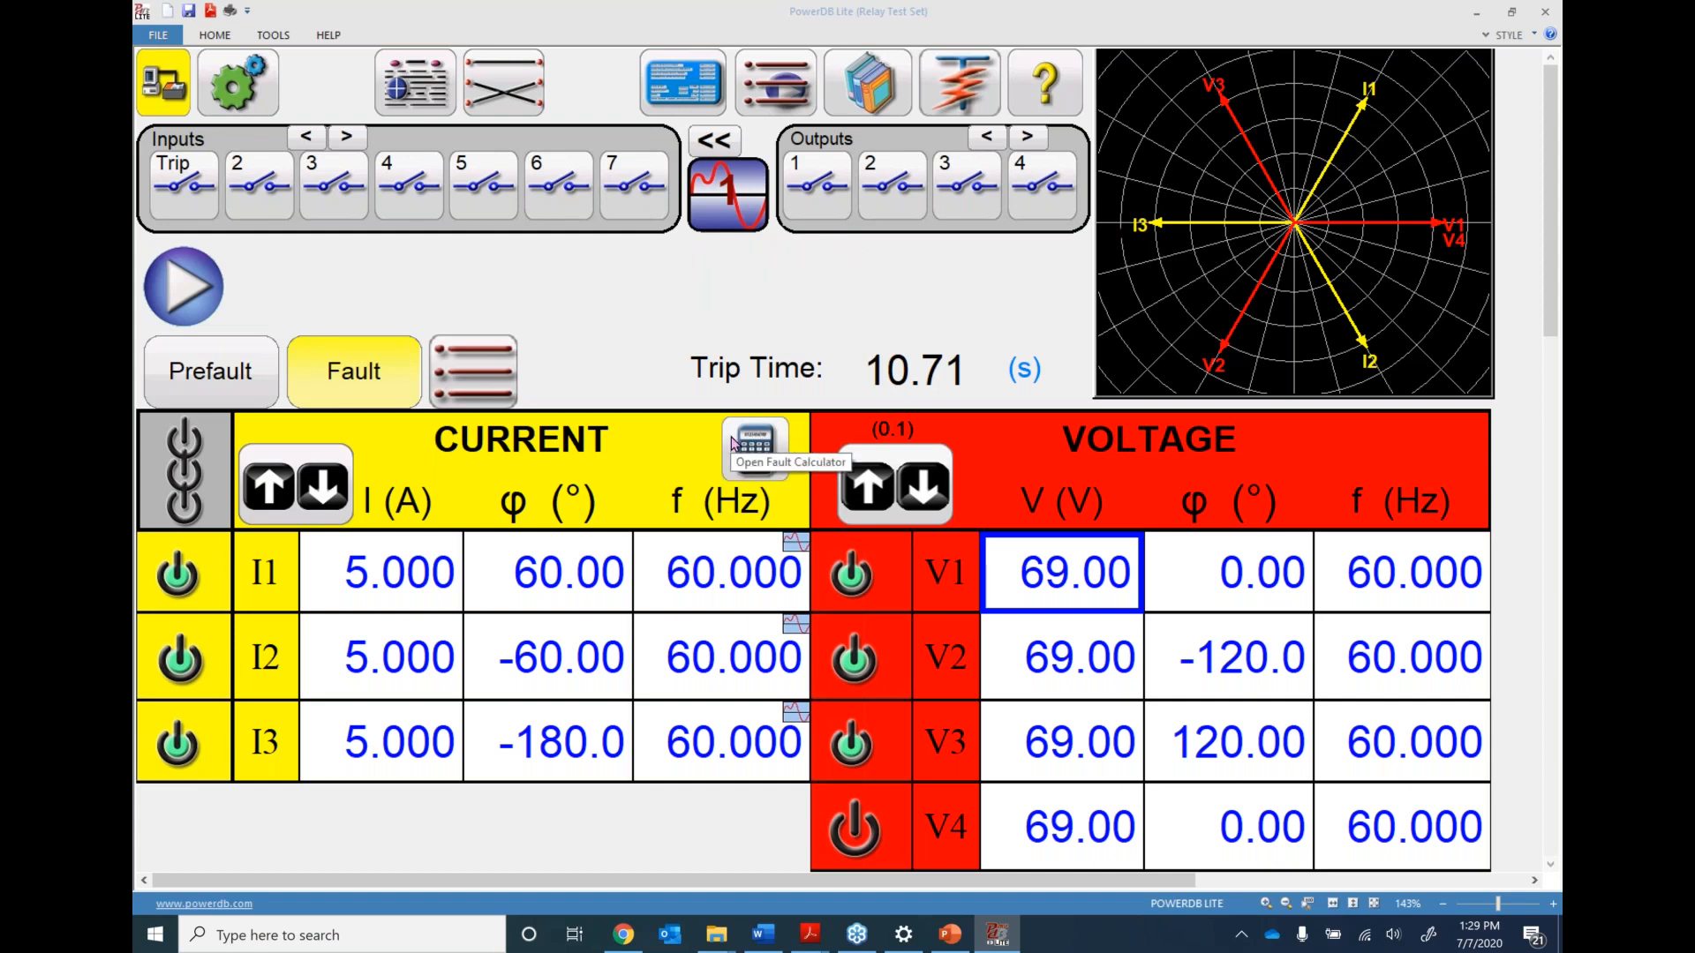
Display harmonic waveforms 2, 3 and 4 in turn, and clear all harmonics
{"action": "left_click", "coordinate": [727, 194]}
{"action": "left_click", "coordinate": [724, 130]}
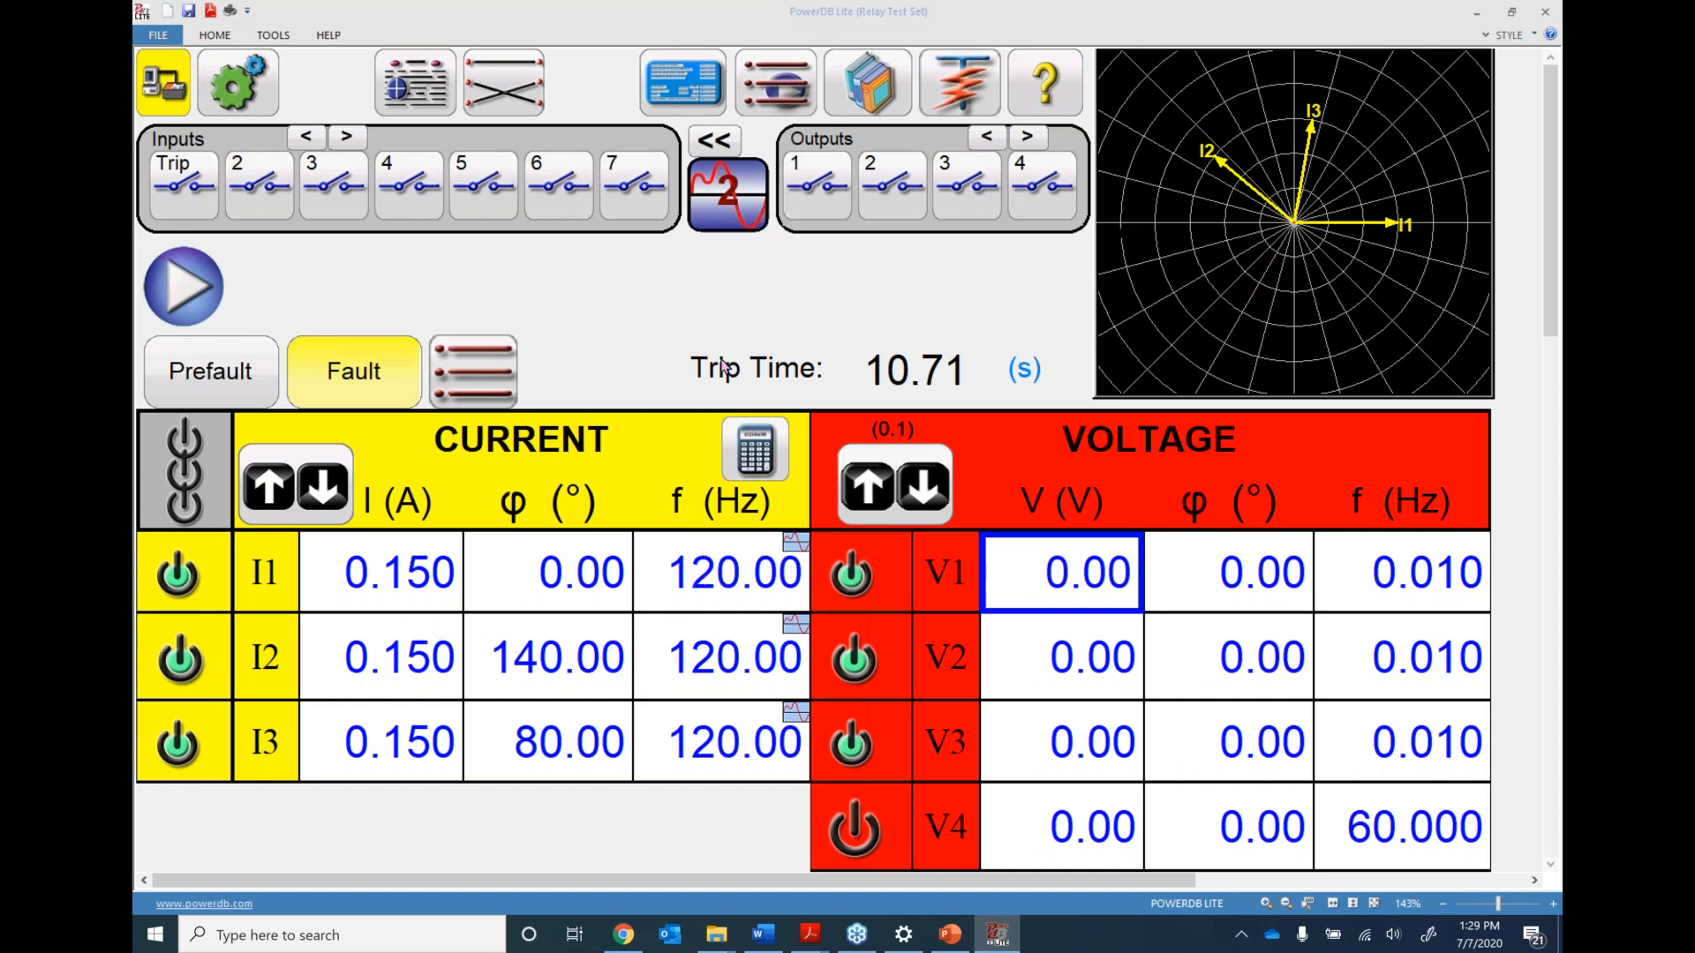
{"action": "left_click", "coordinate": [719, 210]}
{"action": "left_click", "coordinate": [720, 216]}
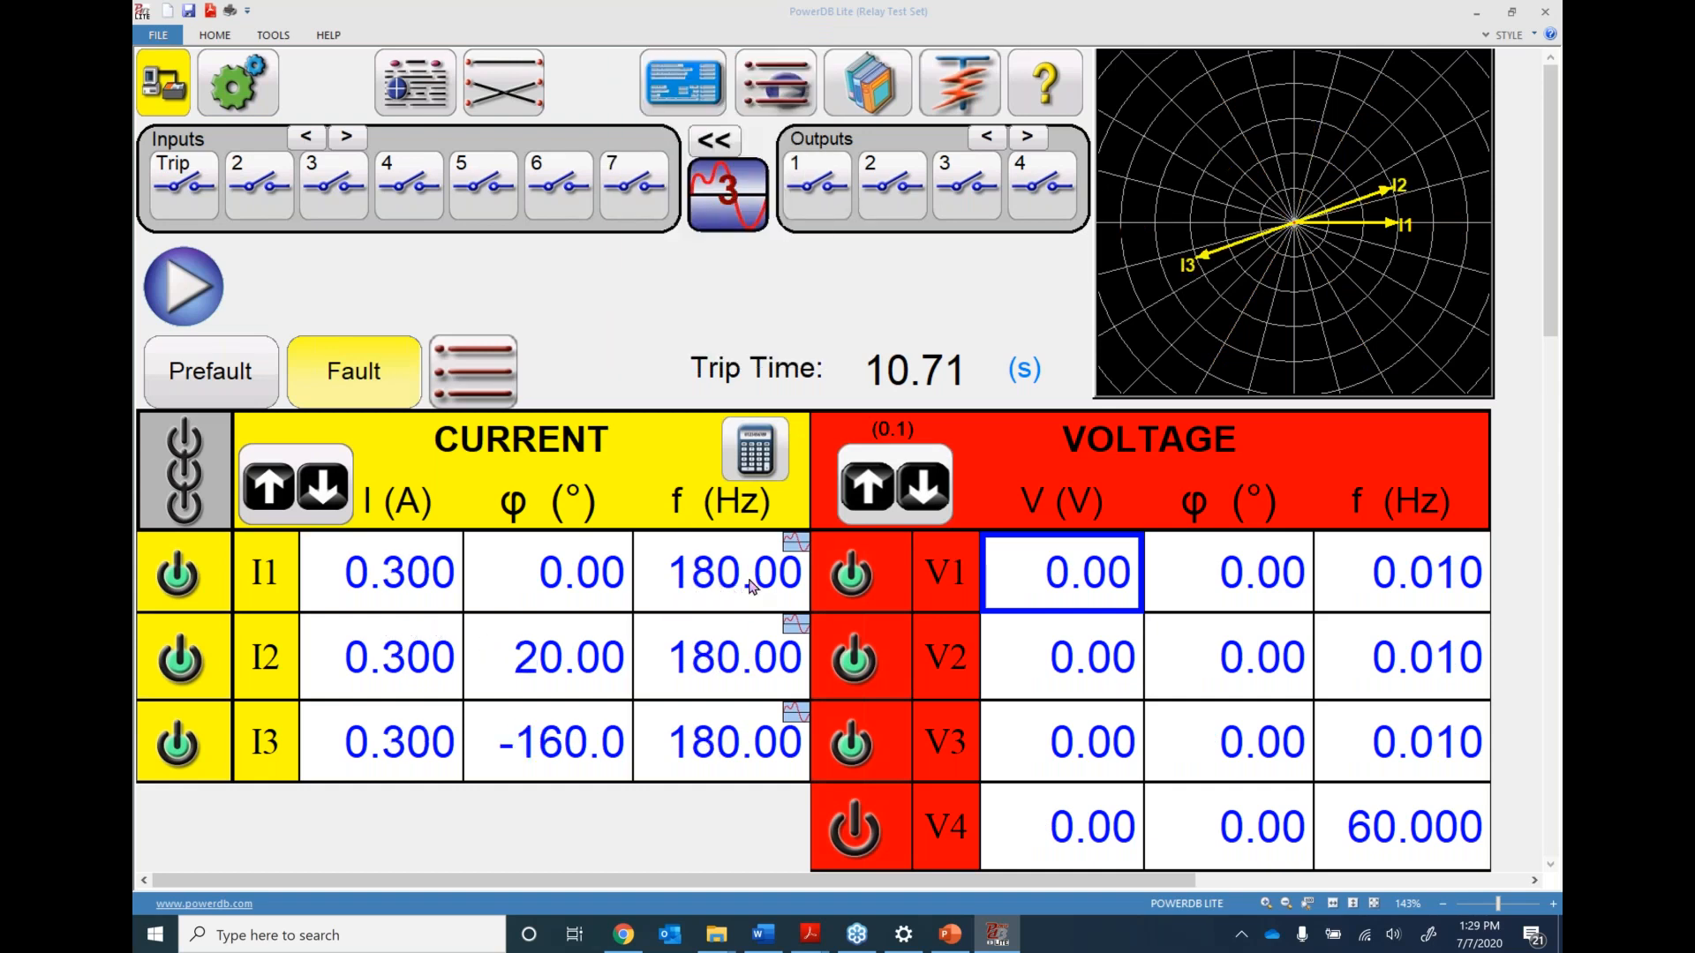
{"action": "left_click", "coordinate": [729, 212]}
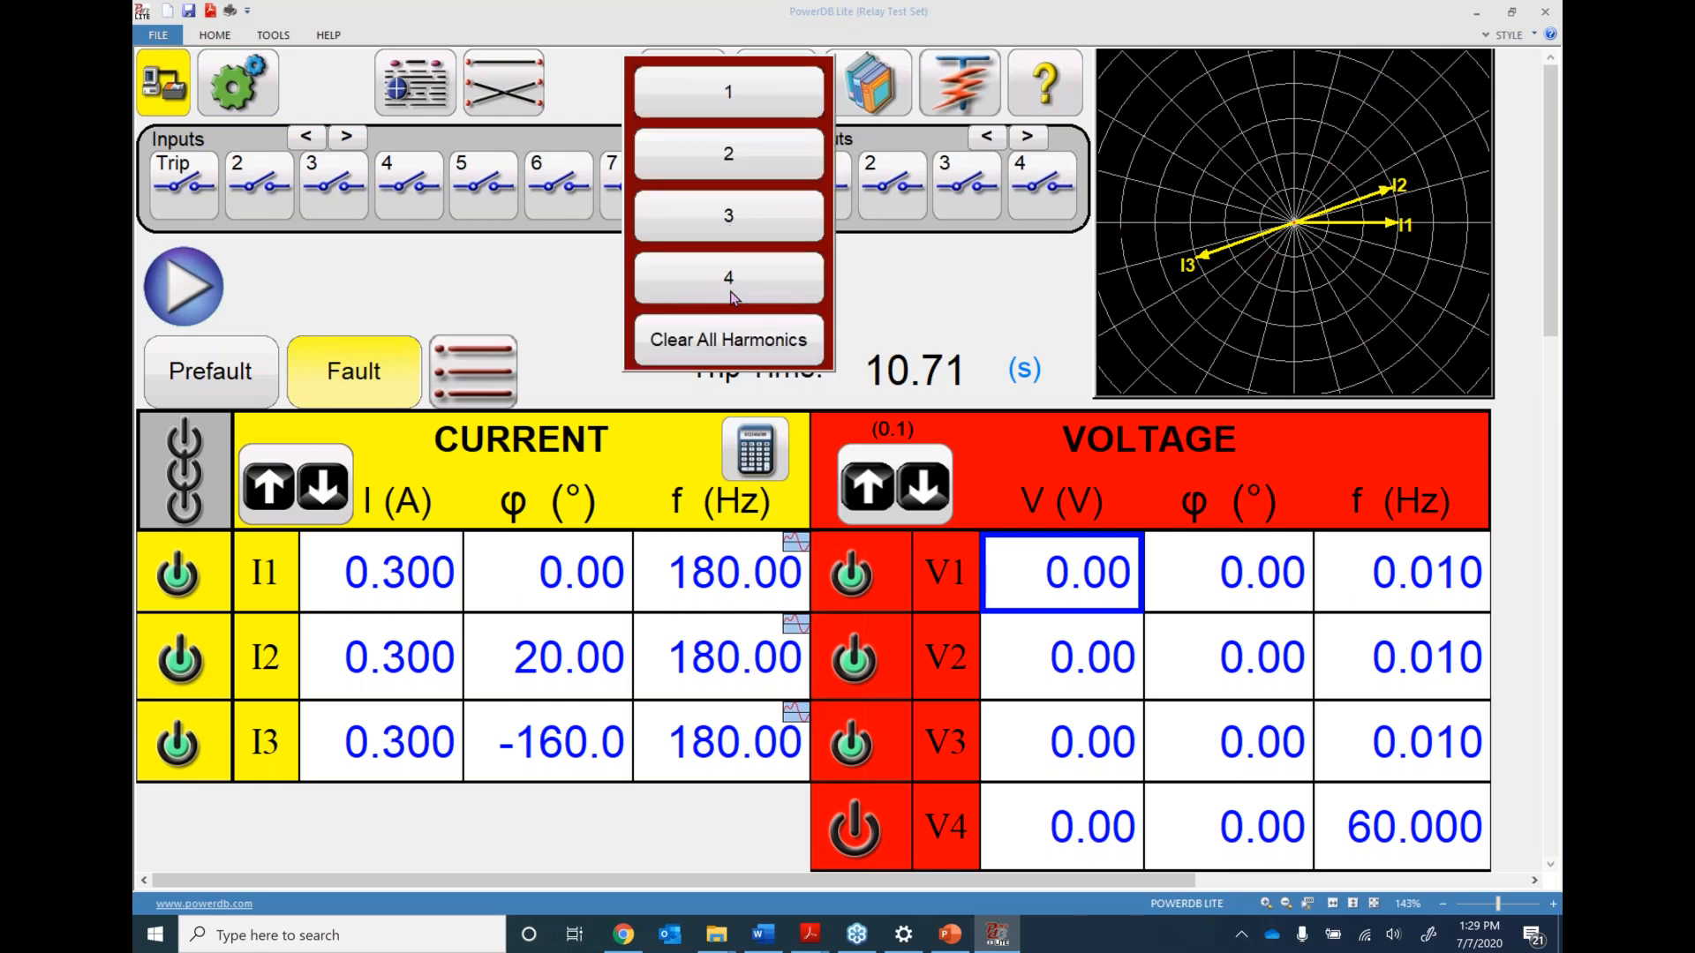
{"action": "left_click", "coordinate": [729, 281]}
{"action": "left_click", "coordinate": [725, 212]}
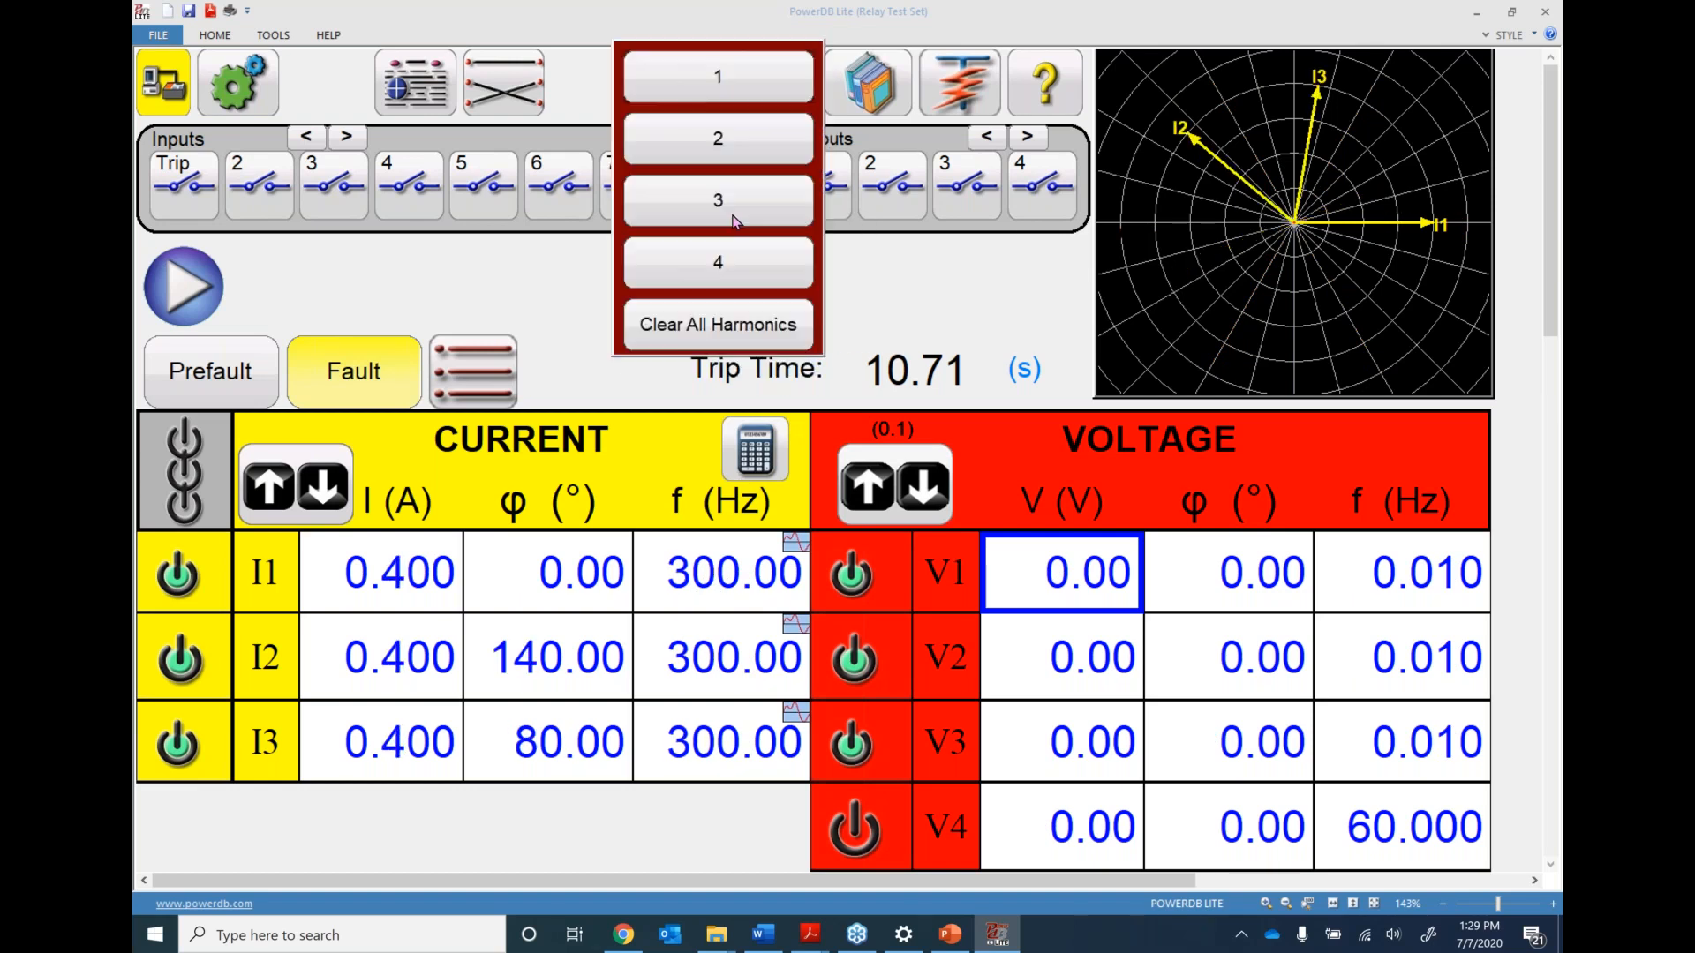
{"action": "left_click", "coordinate": [724, 328]}
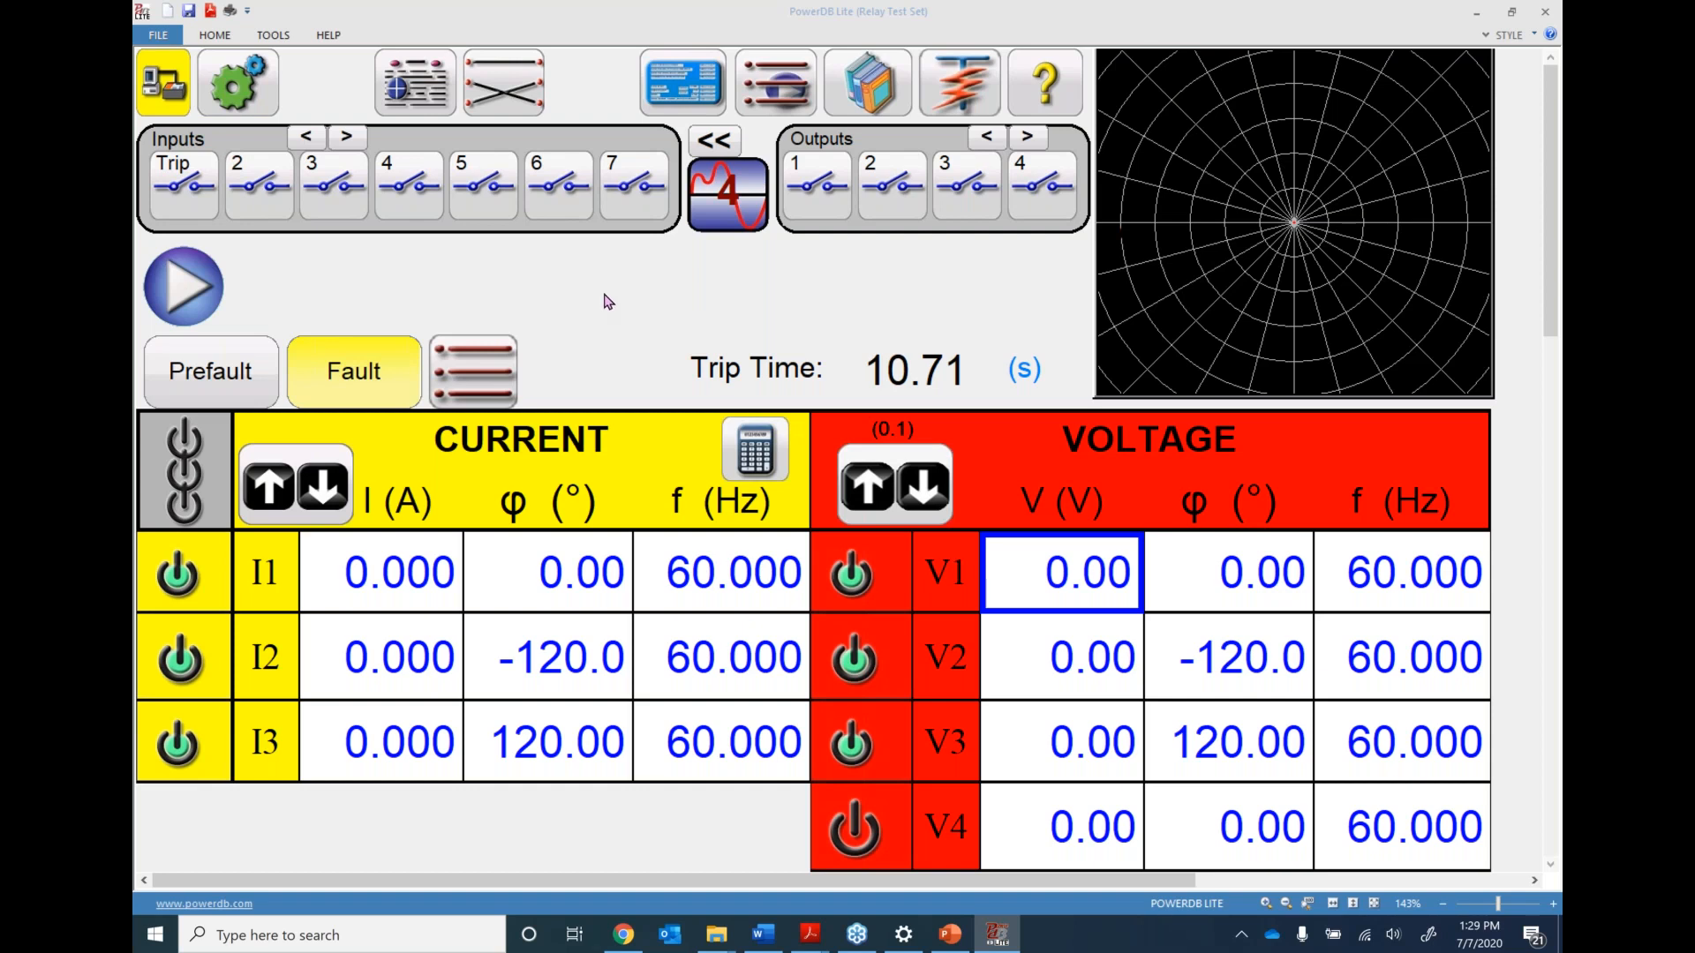
Open the standard Ramping test and include I1, I2 and I3 in the Current Amplitude ramp
{"action": "left_click", "coordinate": [767, 80]}
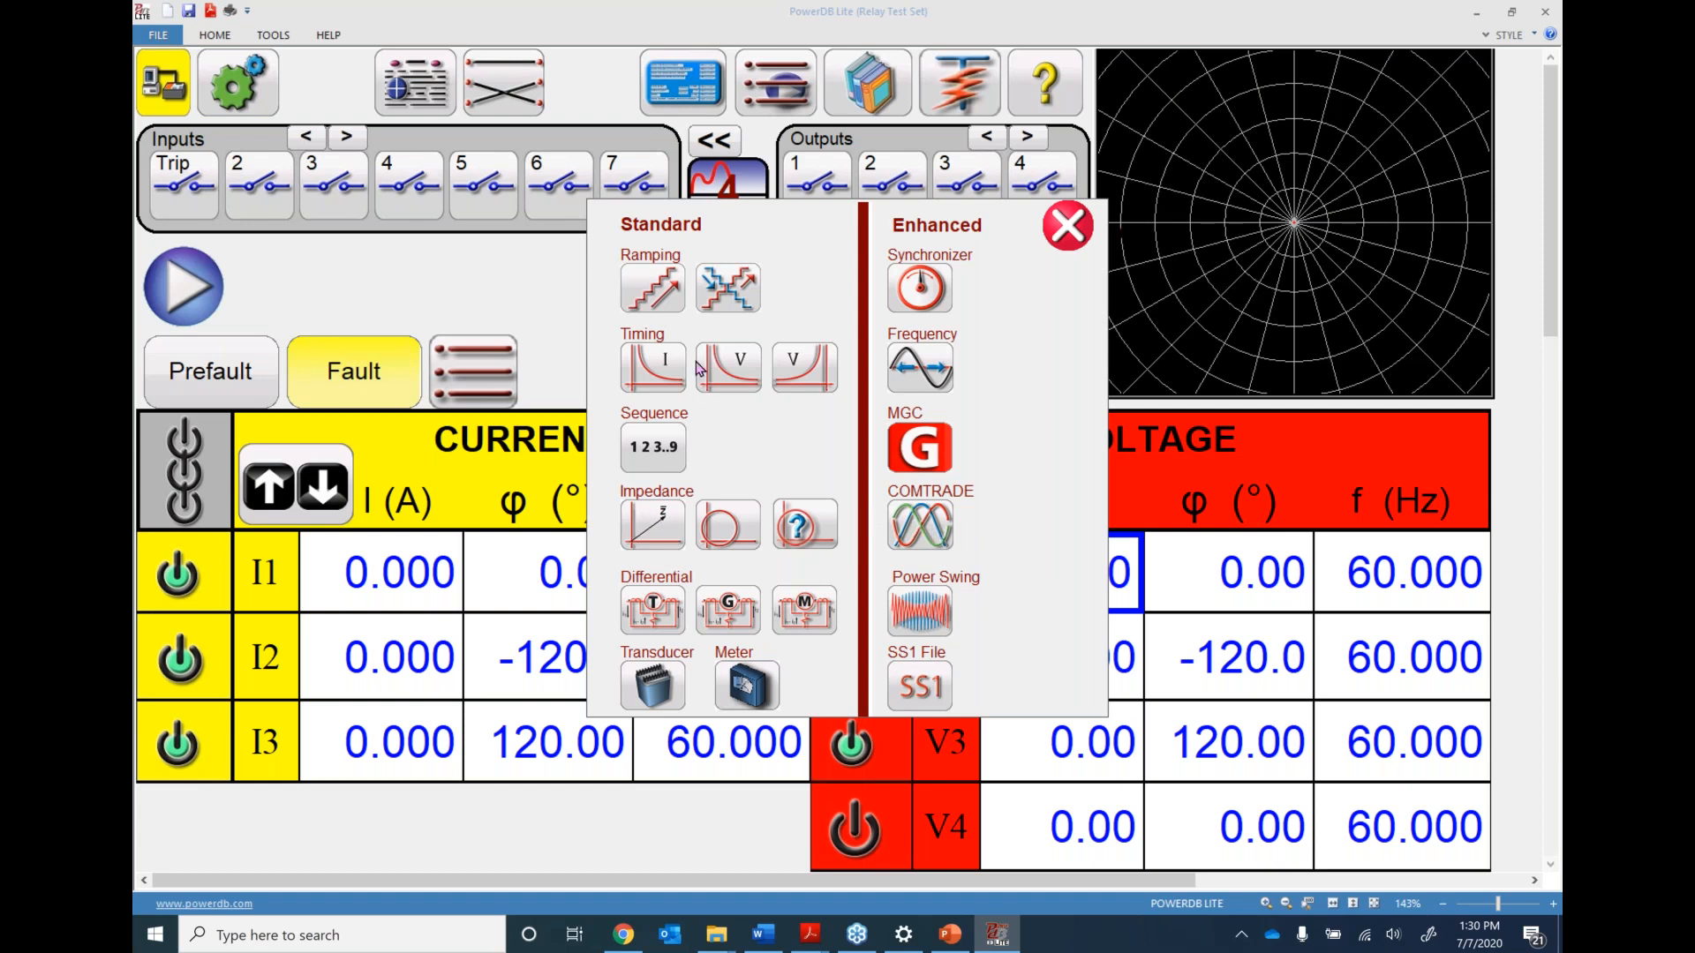
{"action": "left_click", "coordinate": [654, 291]}
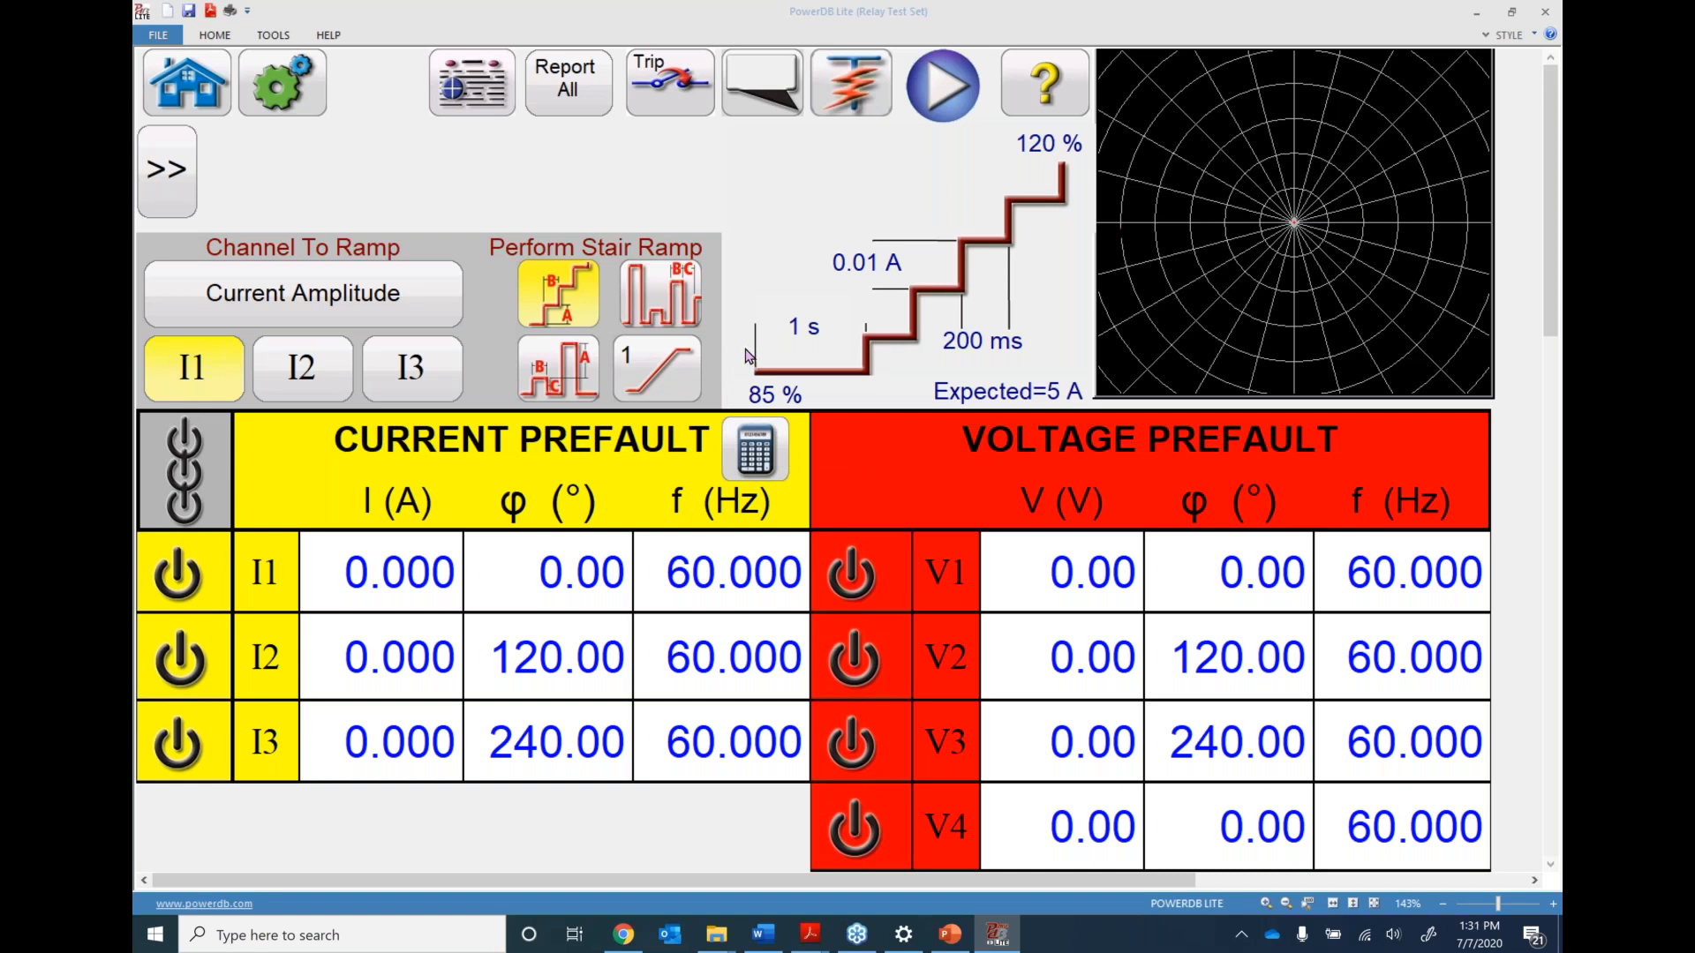
{"action": "left_click", "coordinate": [325, 291]}
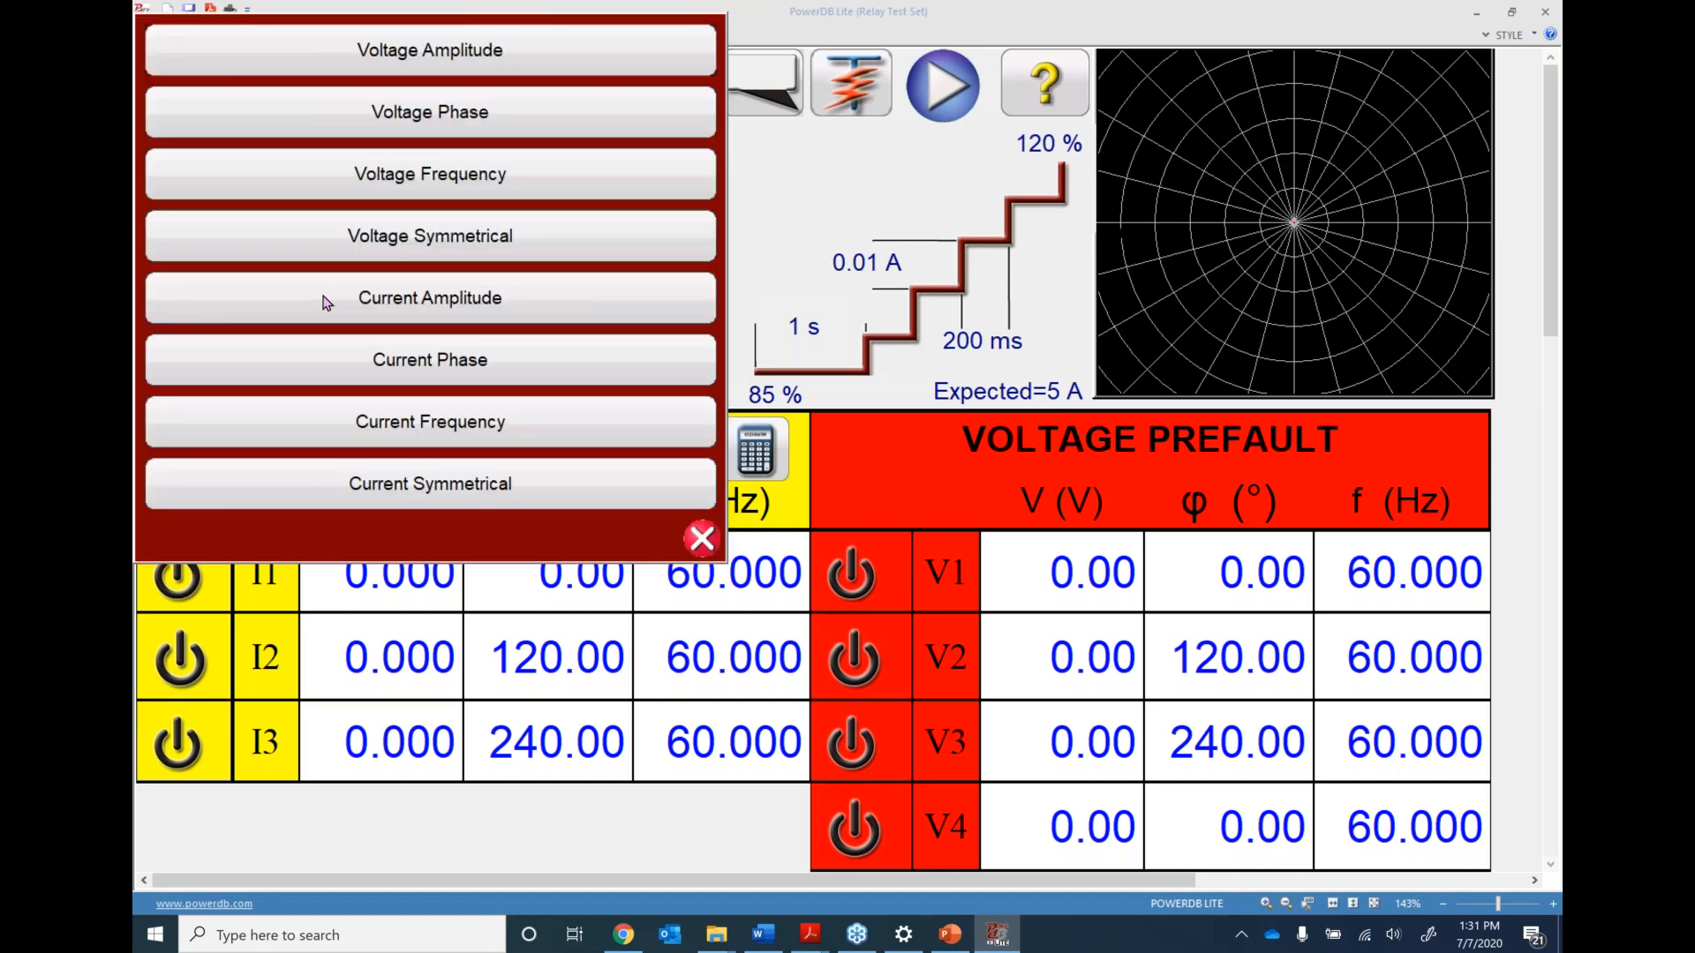
{"action": "left_click", "coordinate": [484, 67]}
{"action": "left_click", "coordinate": [444, 309]}
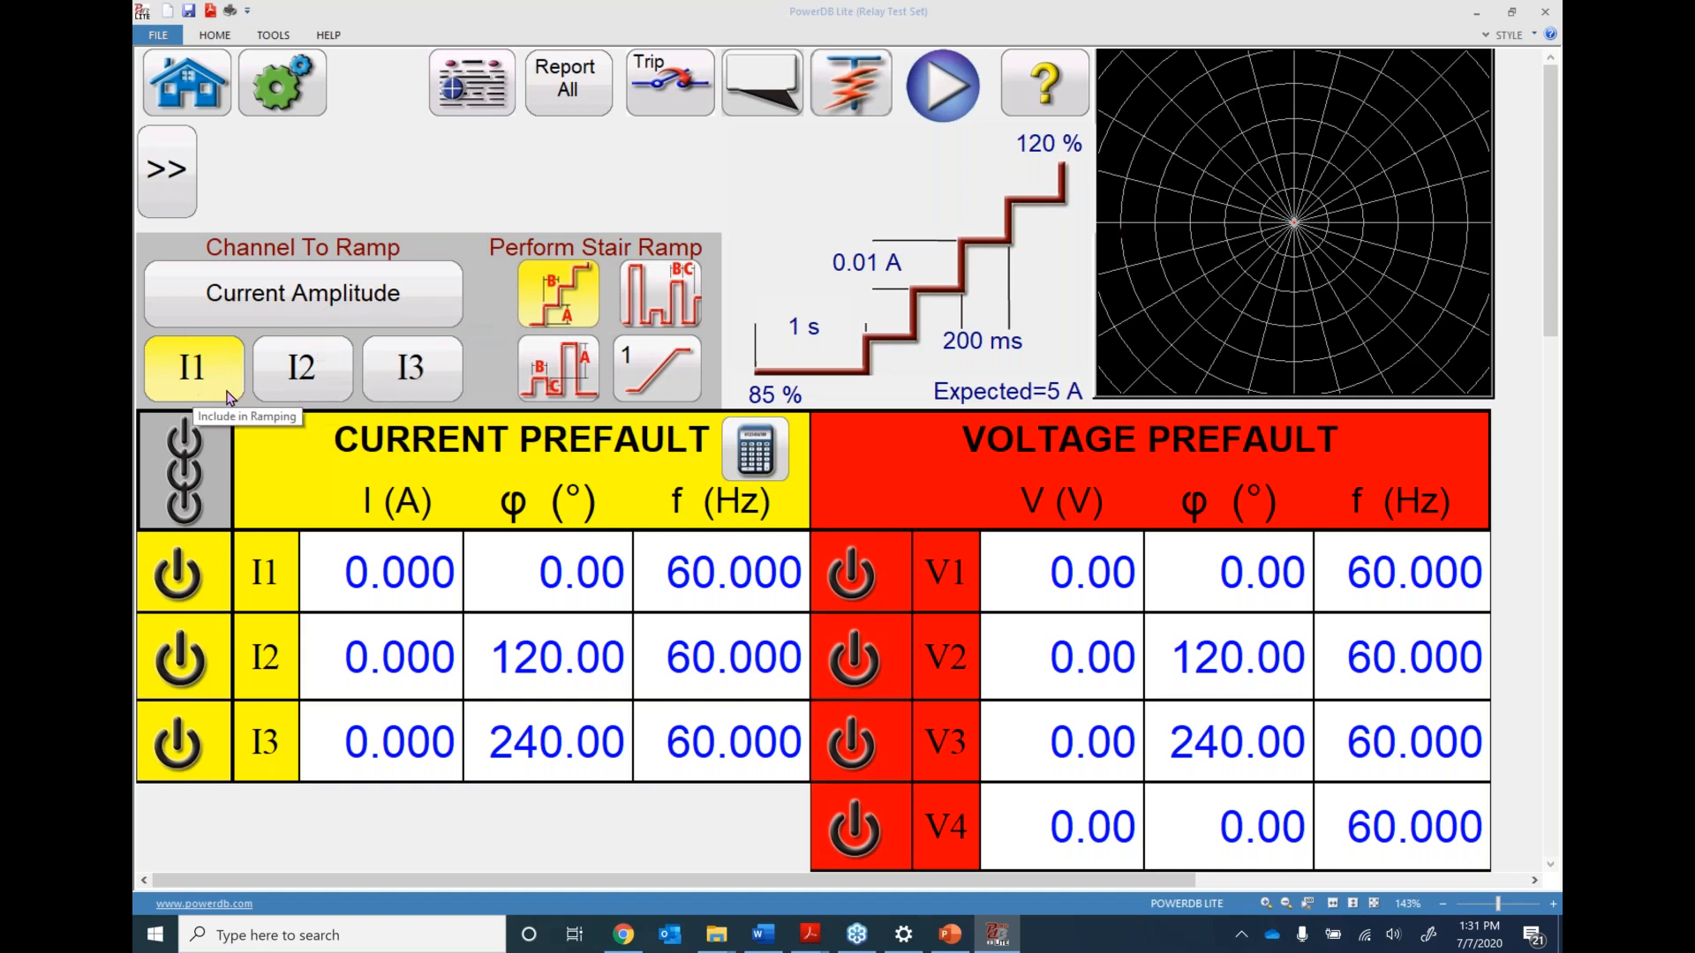
{"action": "left_click", "coordinate": [302, 378]}
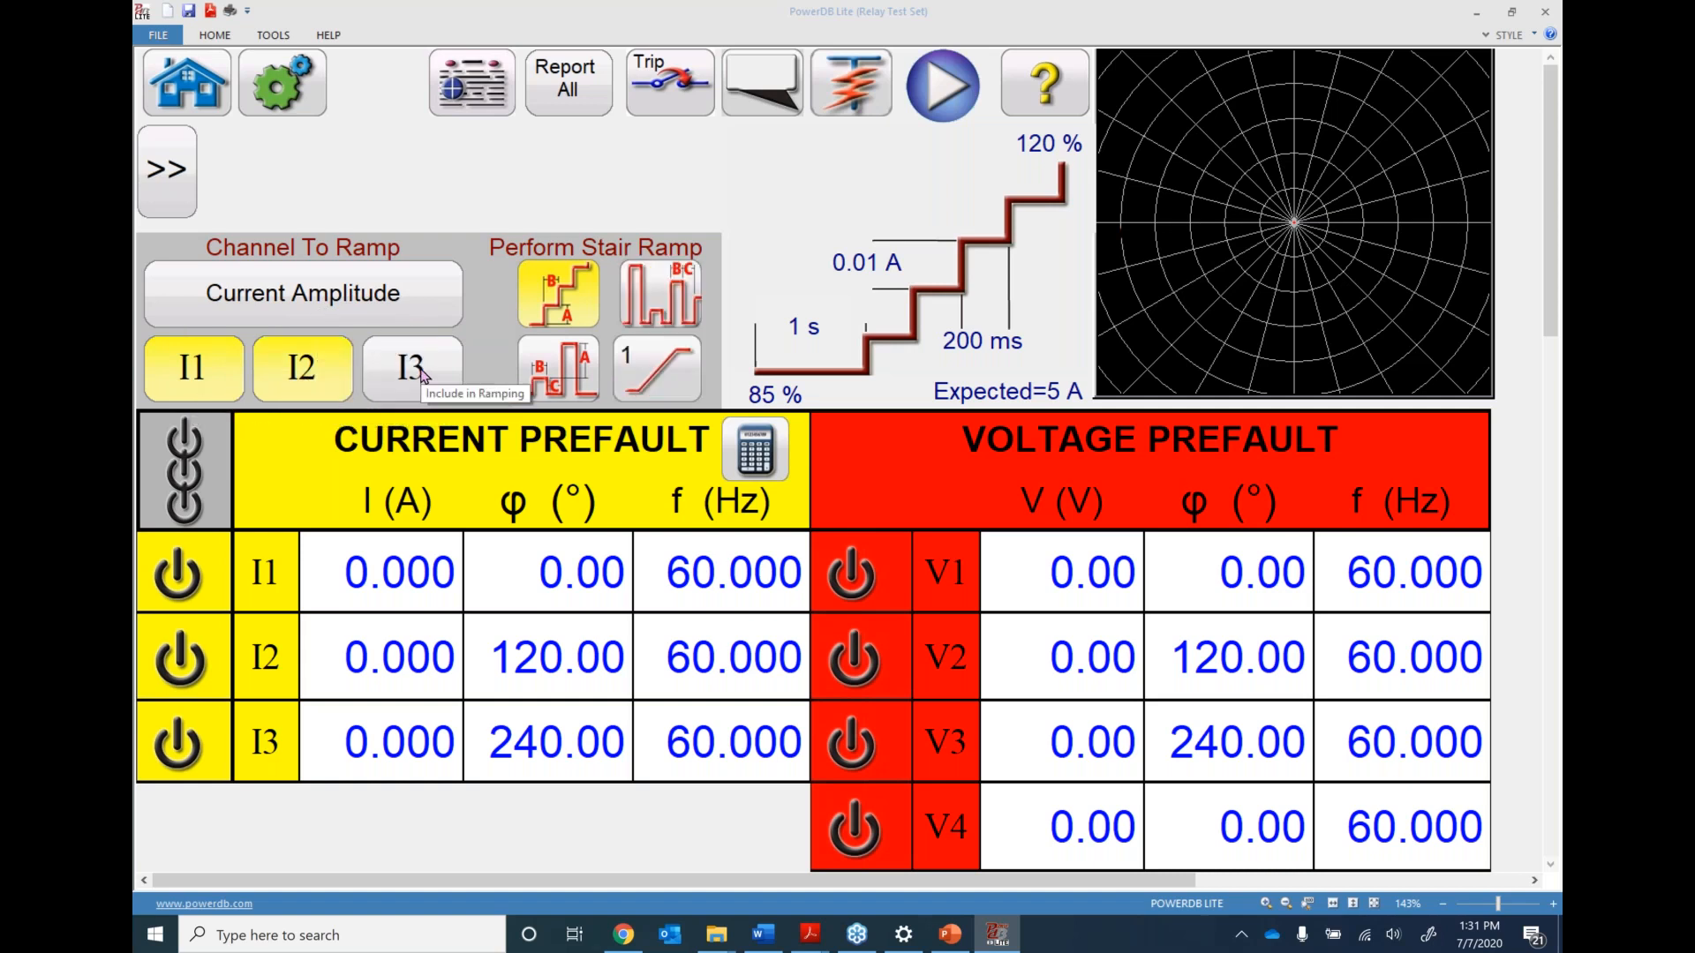
{"action": "left_click", "coordinate": [412, 375]}
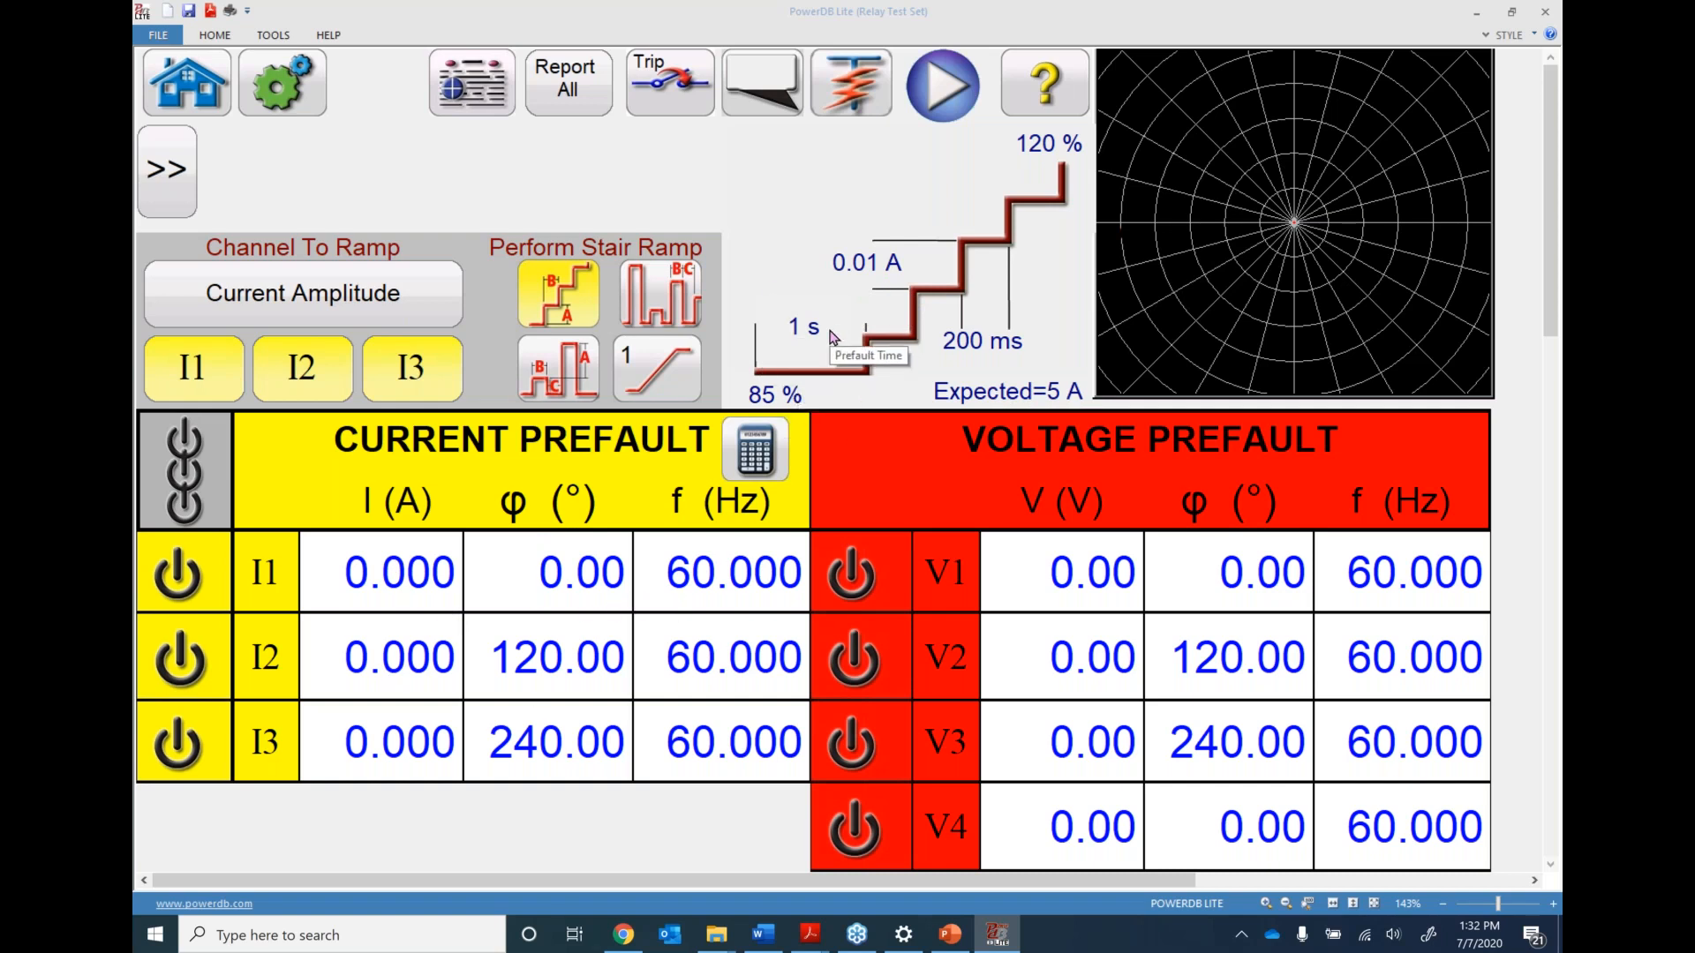
Set the expected pickup to 6.2 A and keep the ramp's starting percentage at 85%
{"action": "left_click", "coordinate": [1006, 393]}
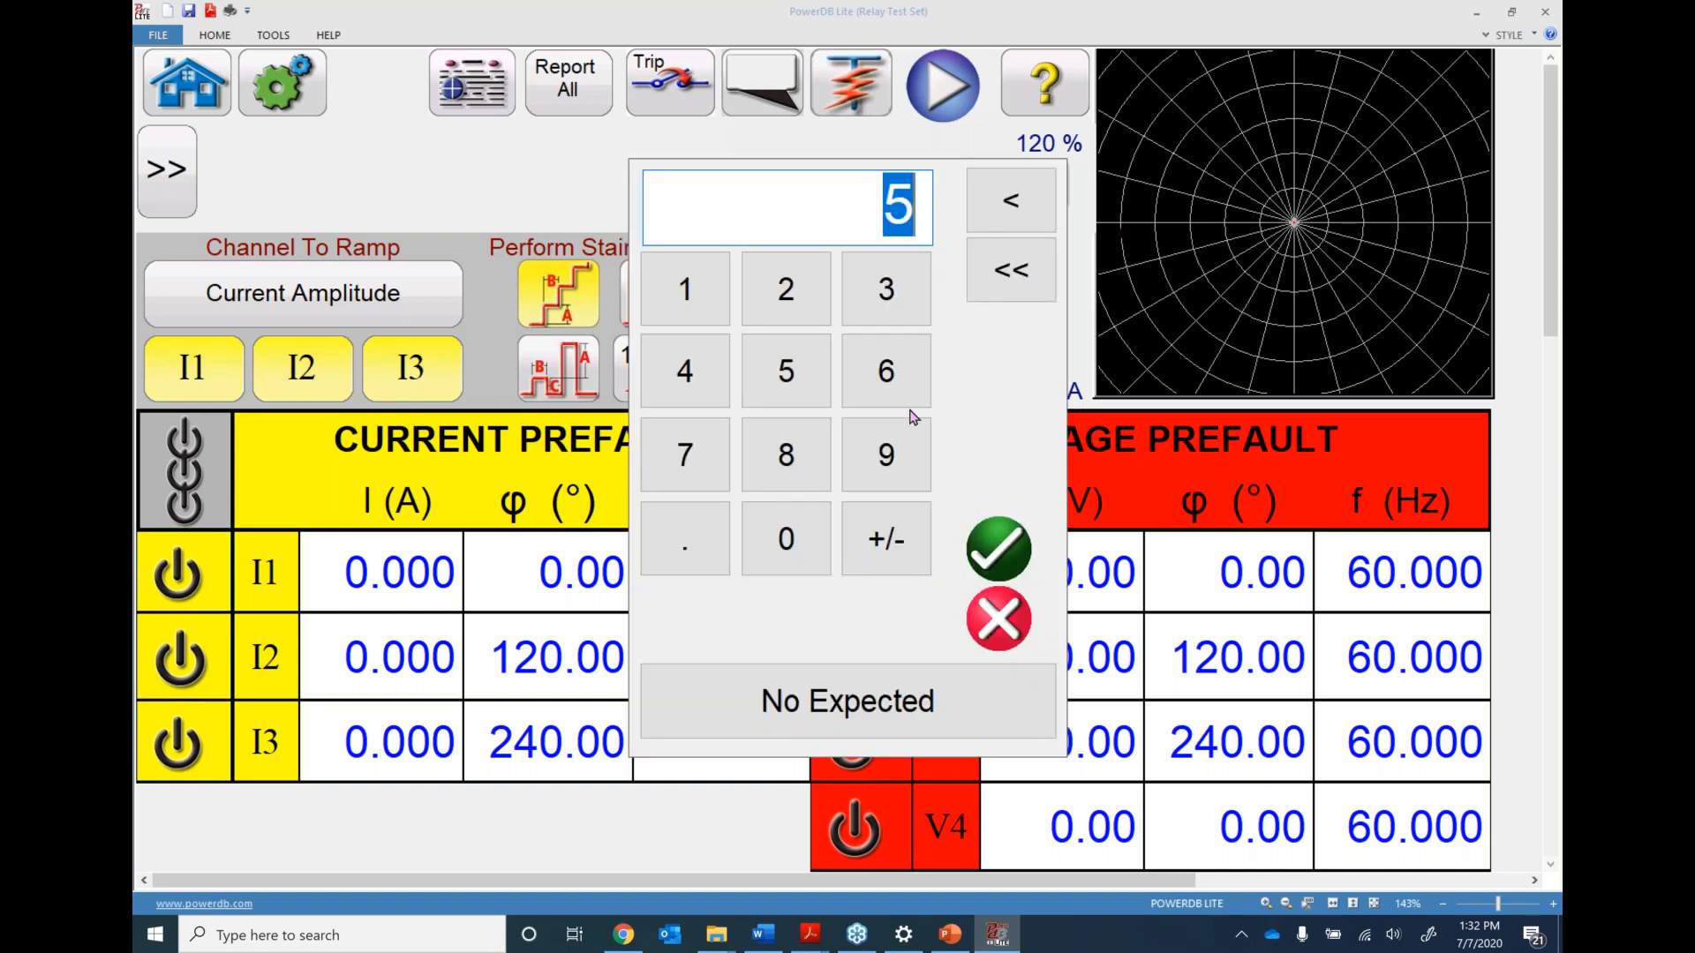
{"action": "left_click", "coordinate": [883, 369]}
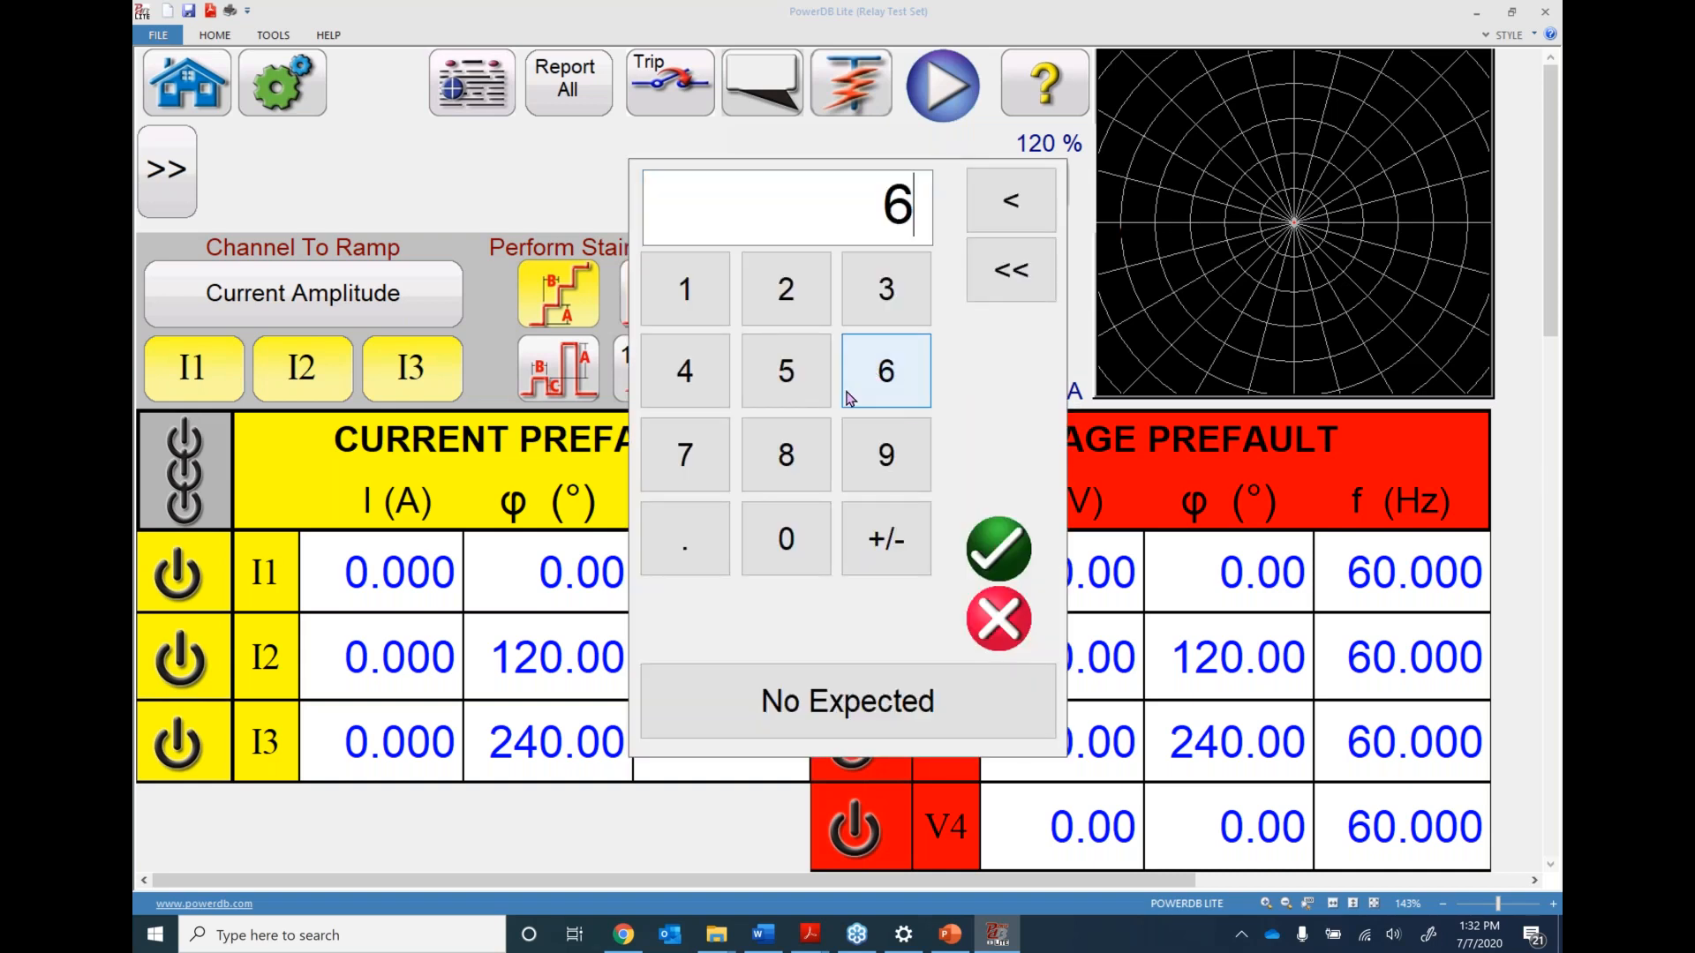
{"action": "left_click", "coordinate": [774, 289]}
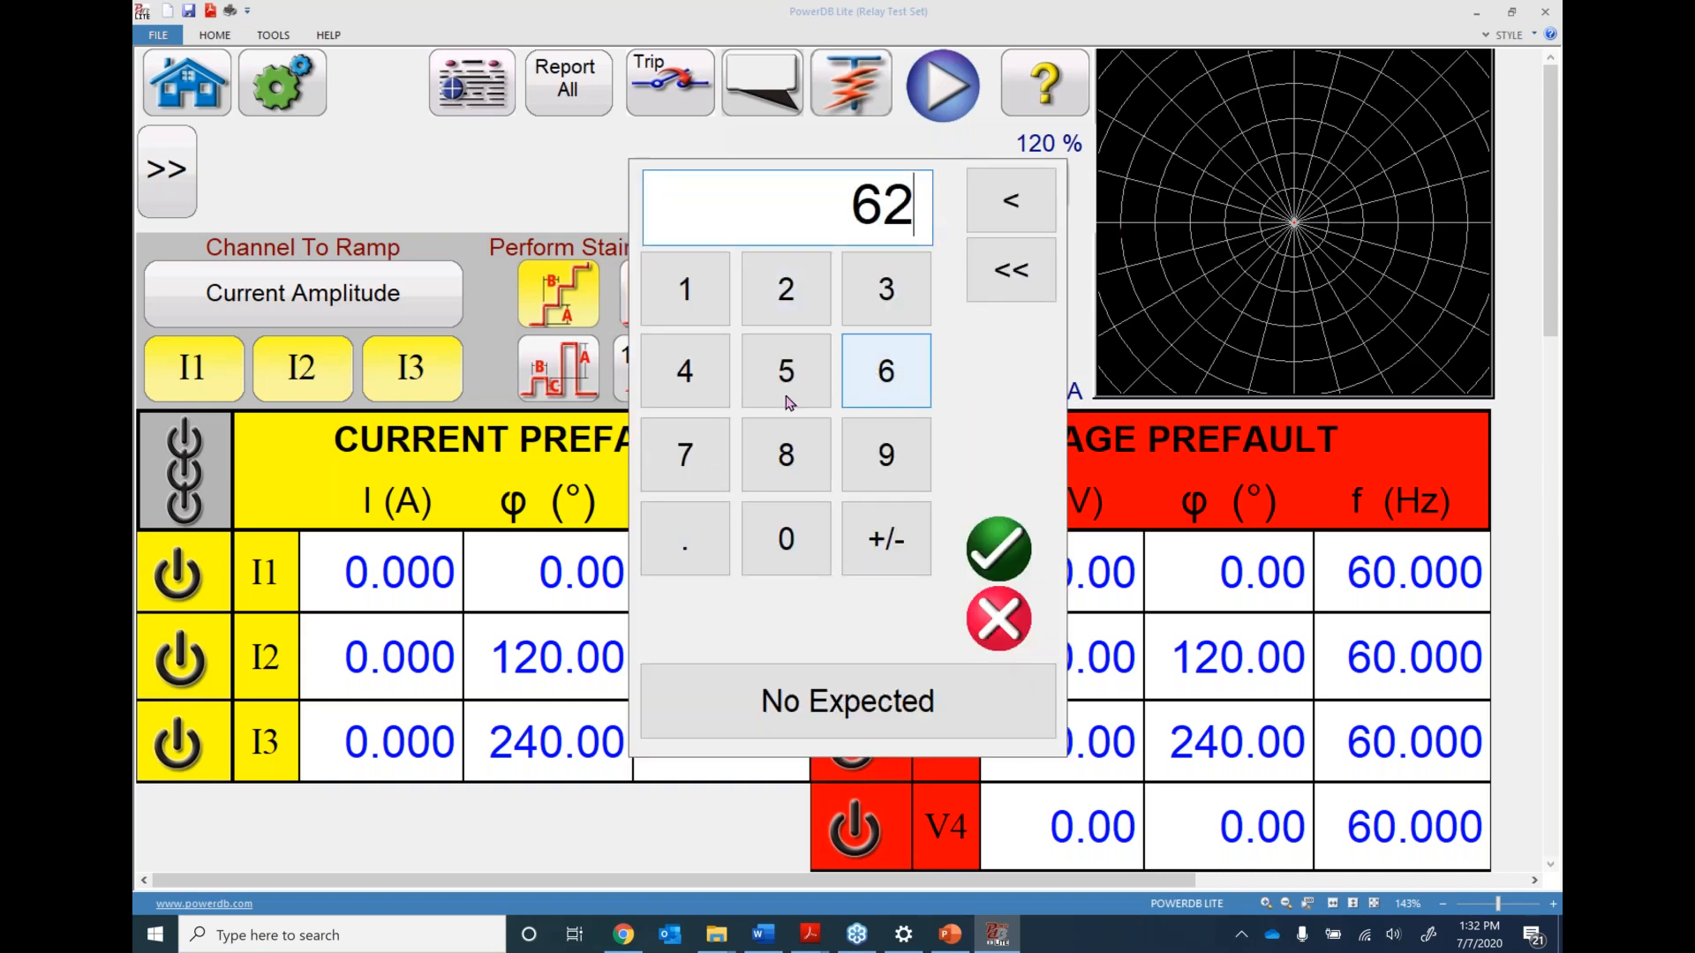
{"action": "left_click", "coordinate": [991, 190]}
{"action": "left_click", "coordinate": [685, 543]}
{"action": "left_click", "coordinate": [786, 289]}
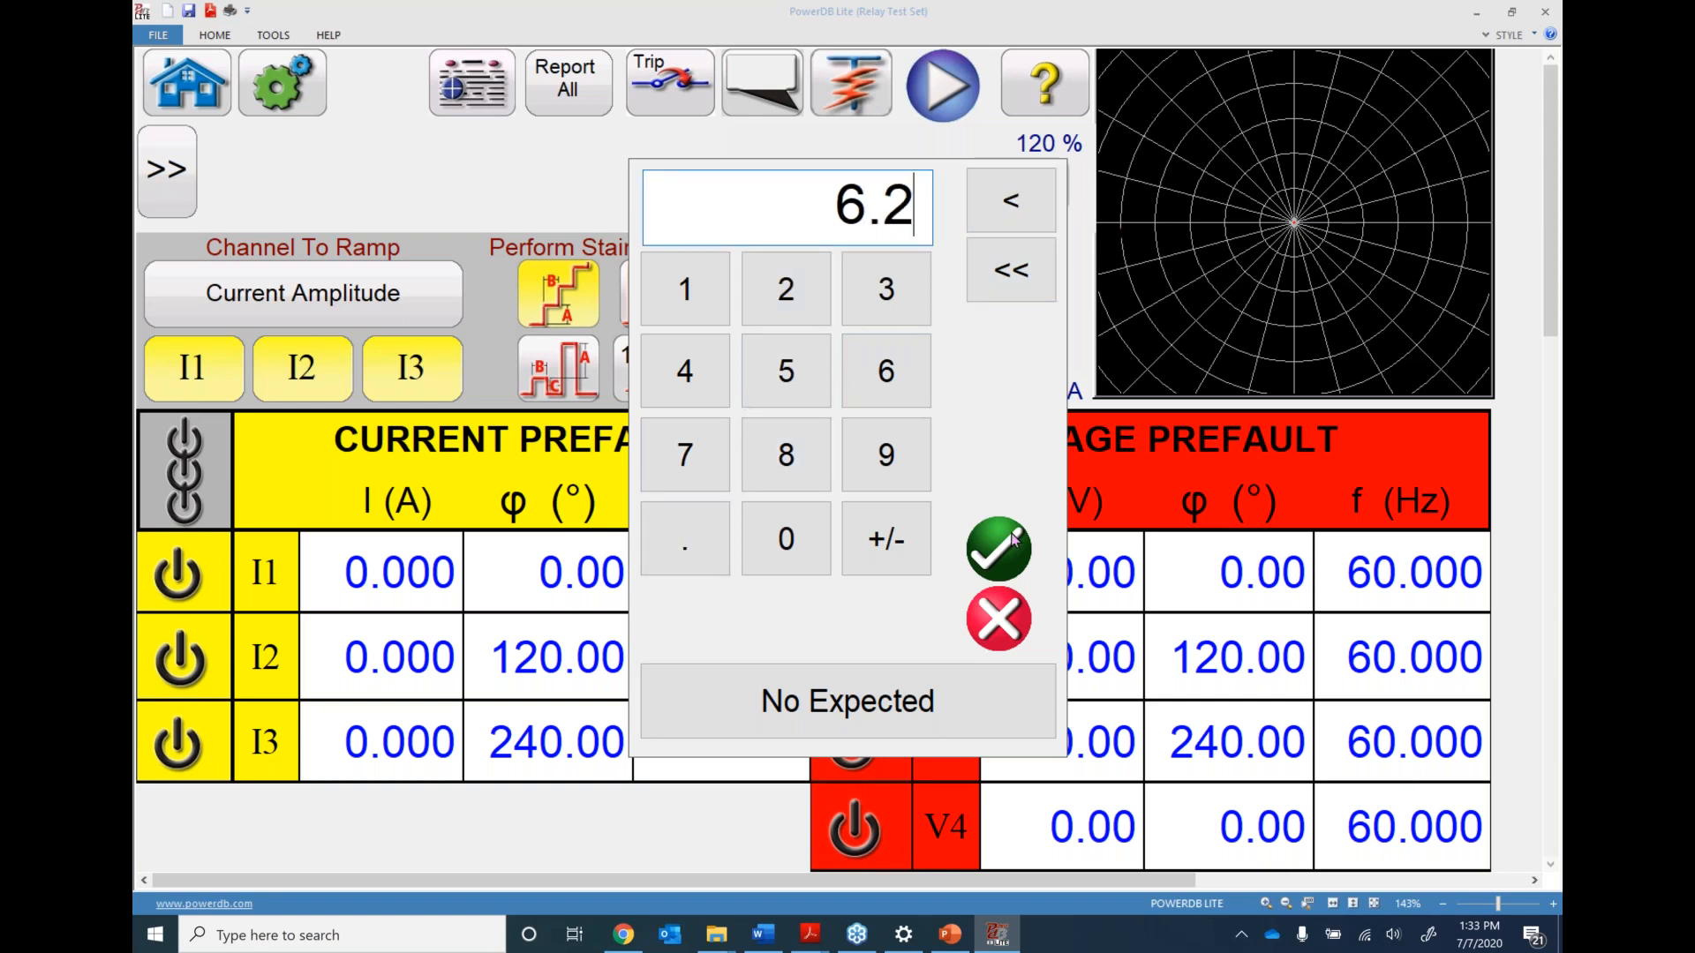
{"action": "left_click", "coordinate": [1005, 540]}
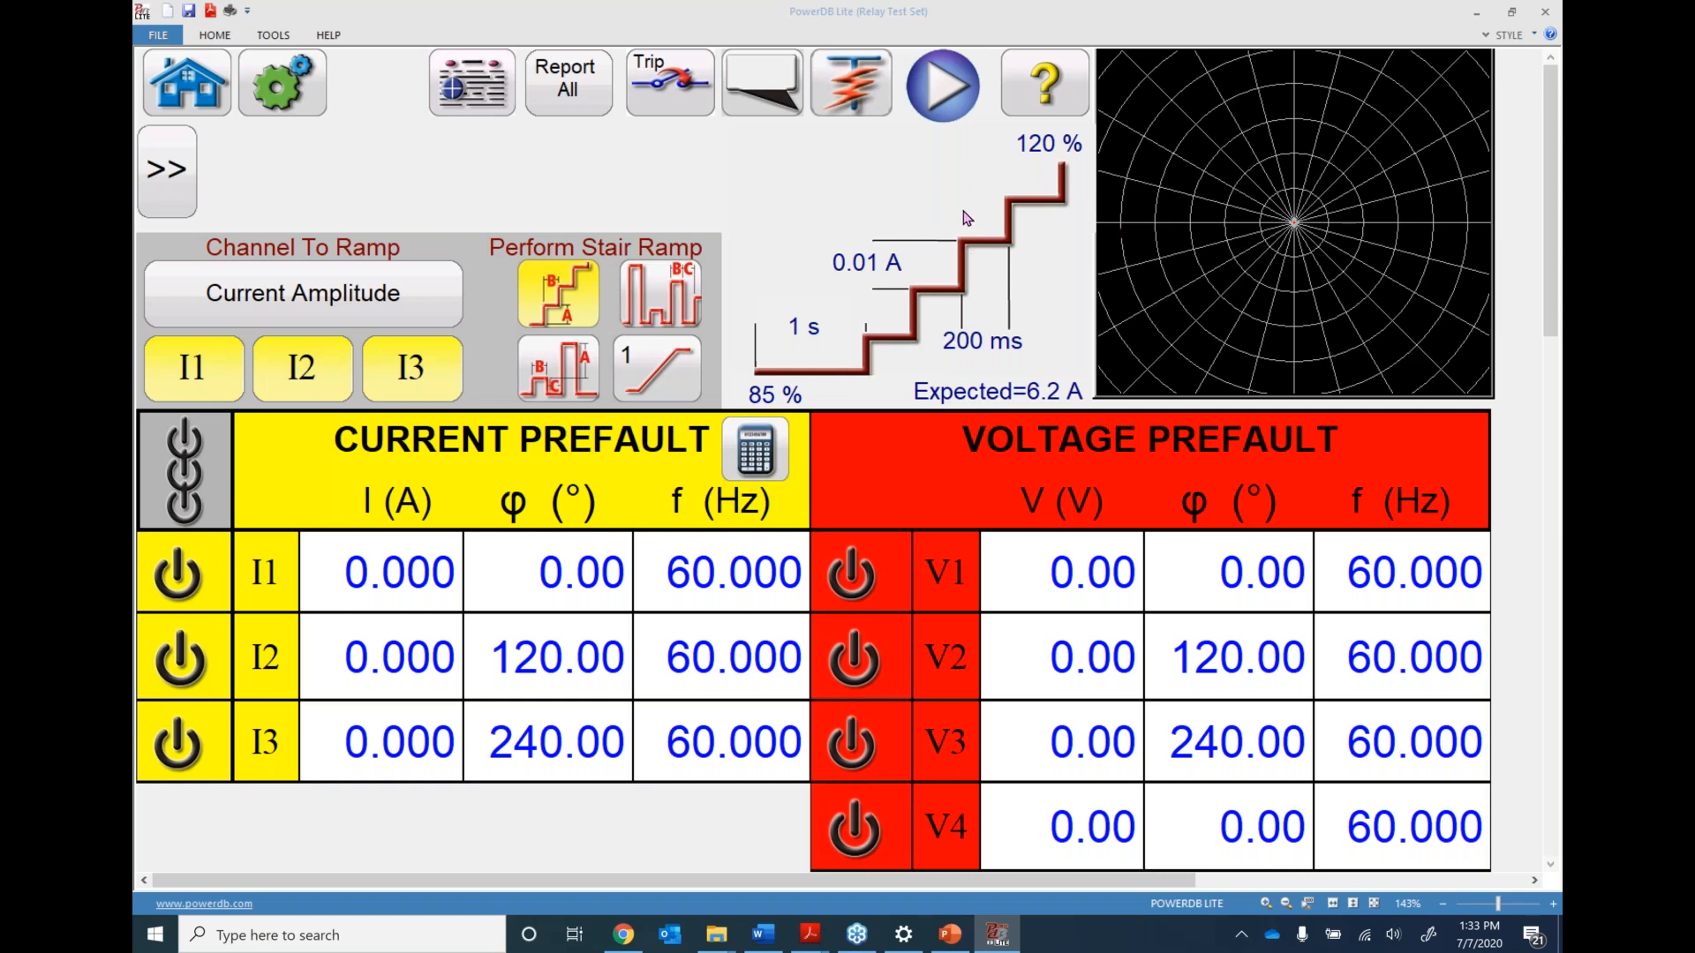
{"action": "left_click", "coordinate": [830, 394]}
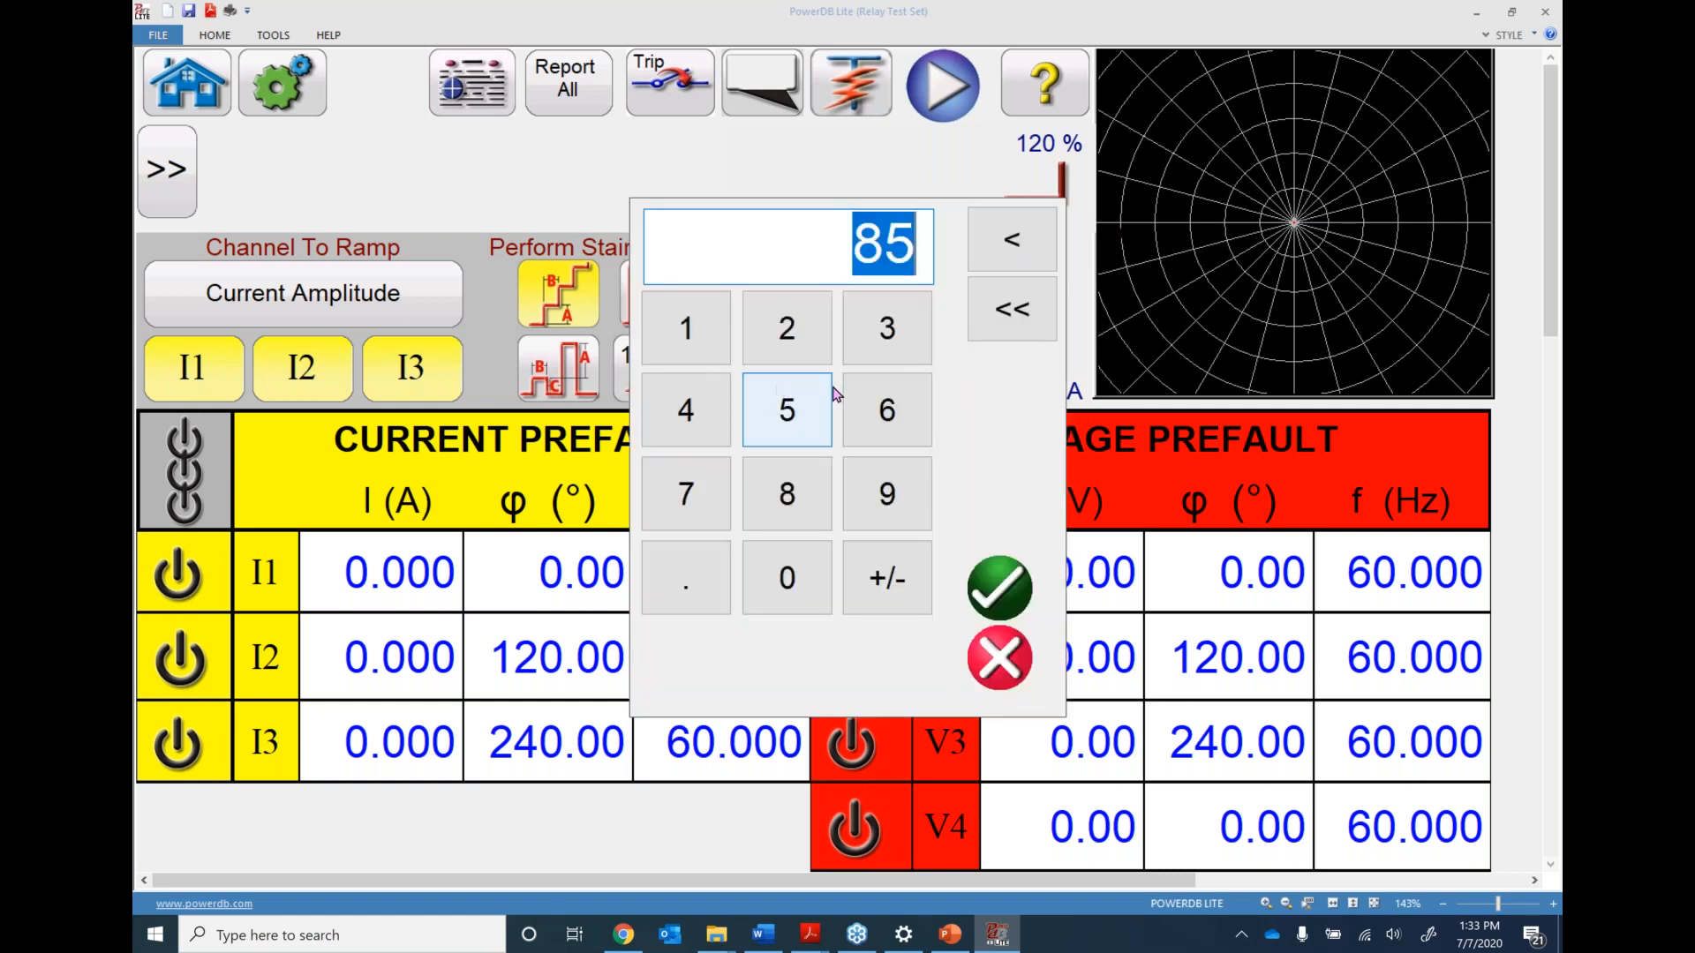
{"action": "left_click", "coordinate": [1015, 662]}
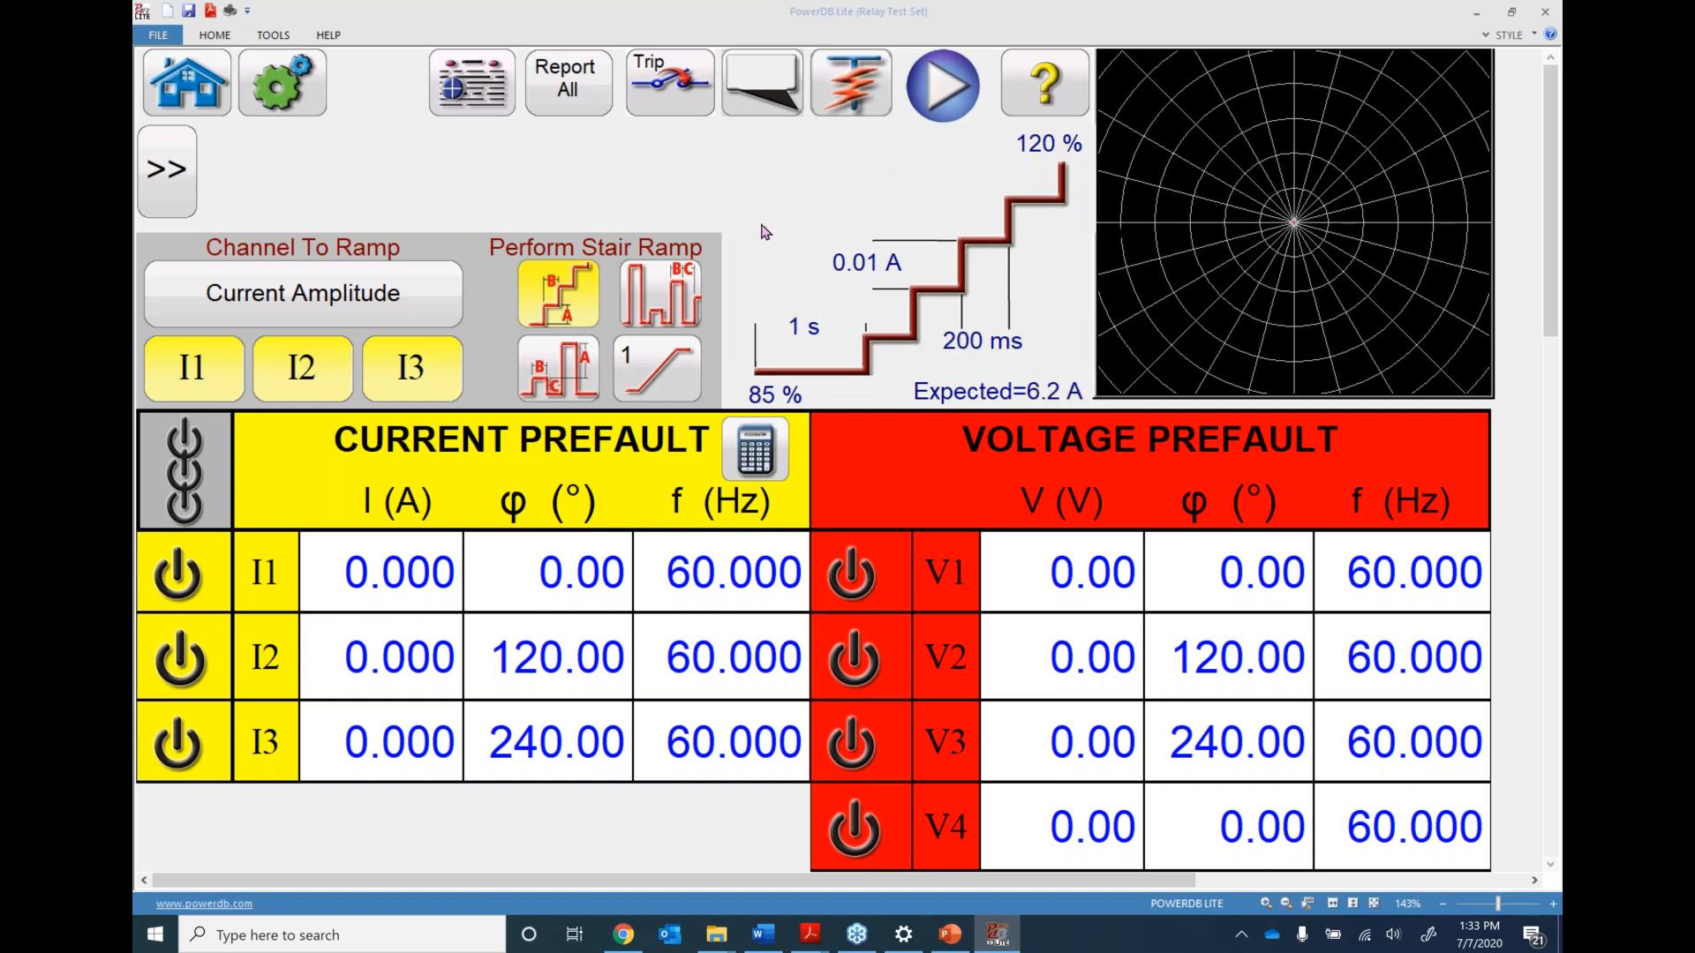
Assign binary input 3 as the ramp's trip input with the 2 ms debounce, and start the ramp test
{"action": "left_click", "coordinate": [665, 91]}
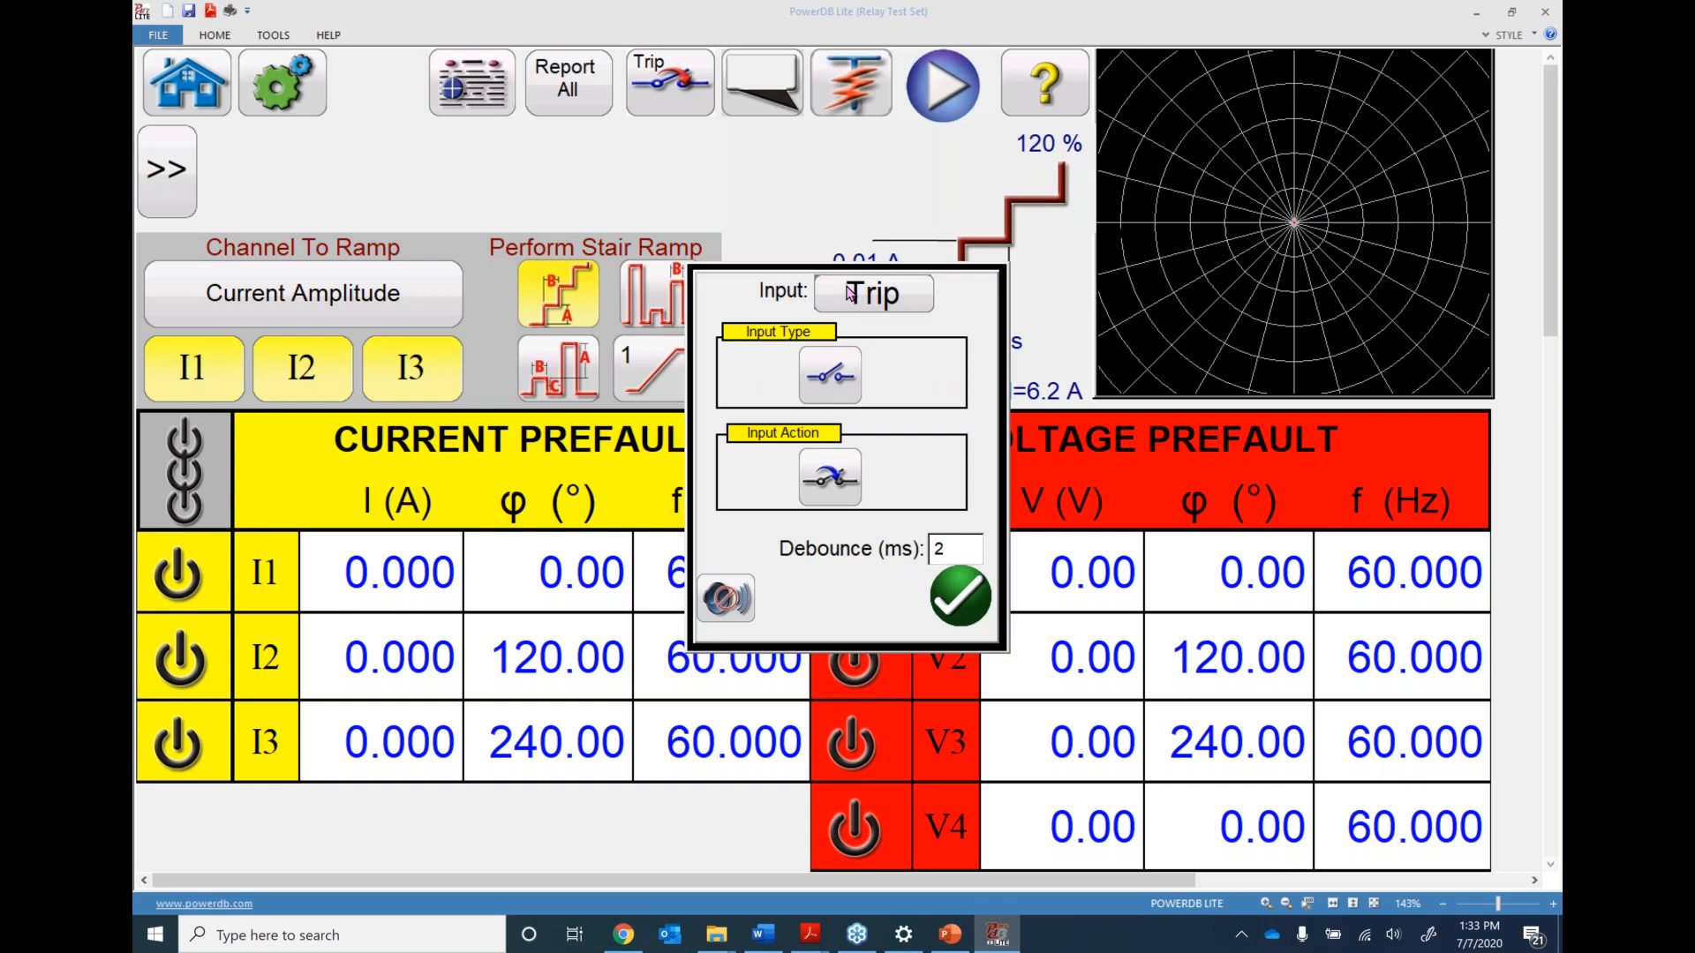
{"action": "left_click", "coordinate": [850, 300]}
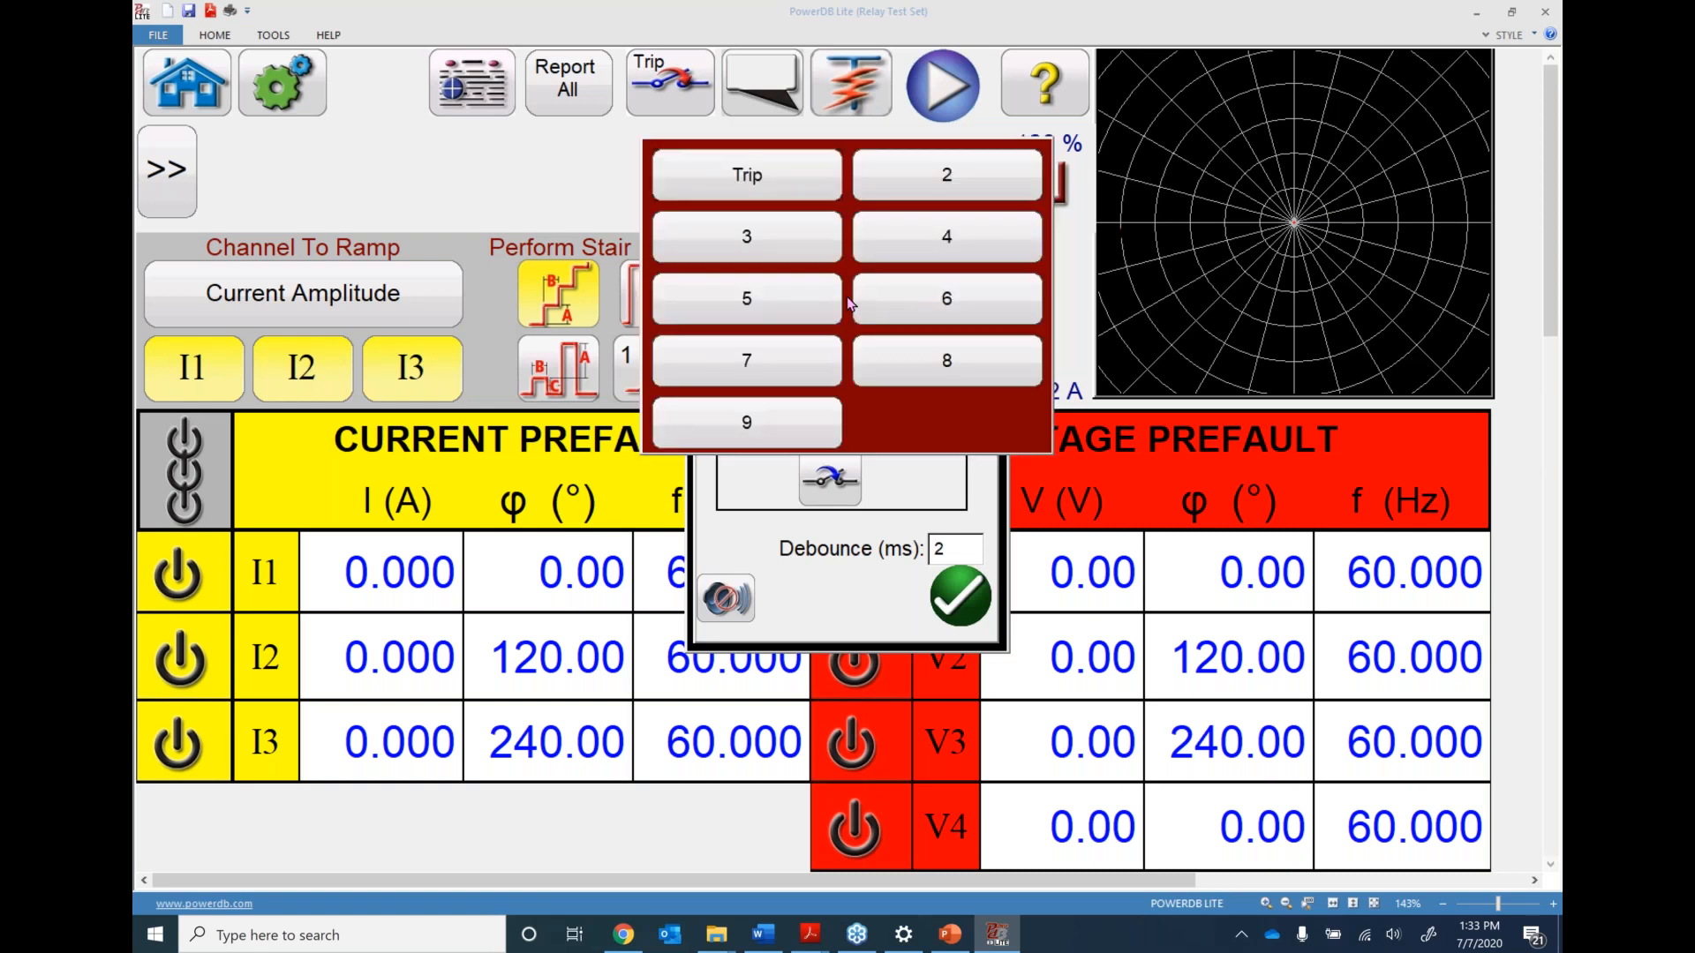
{"action": "left_click", "coordinate": [792, 252]}
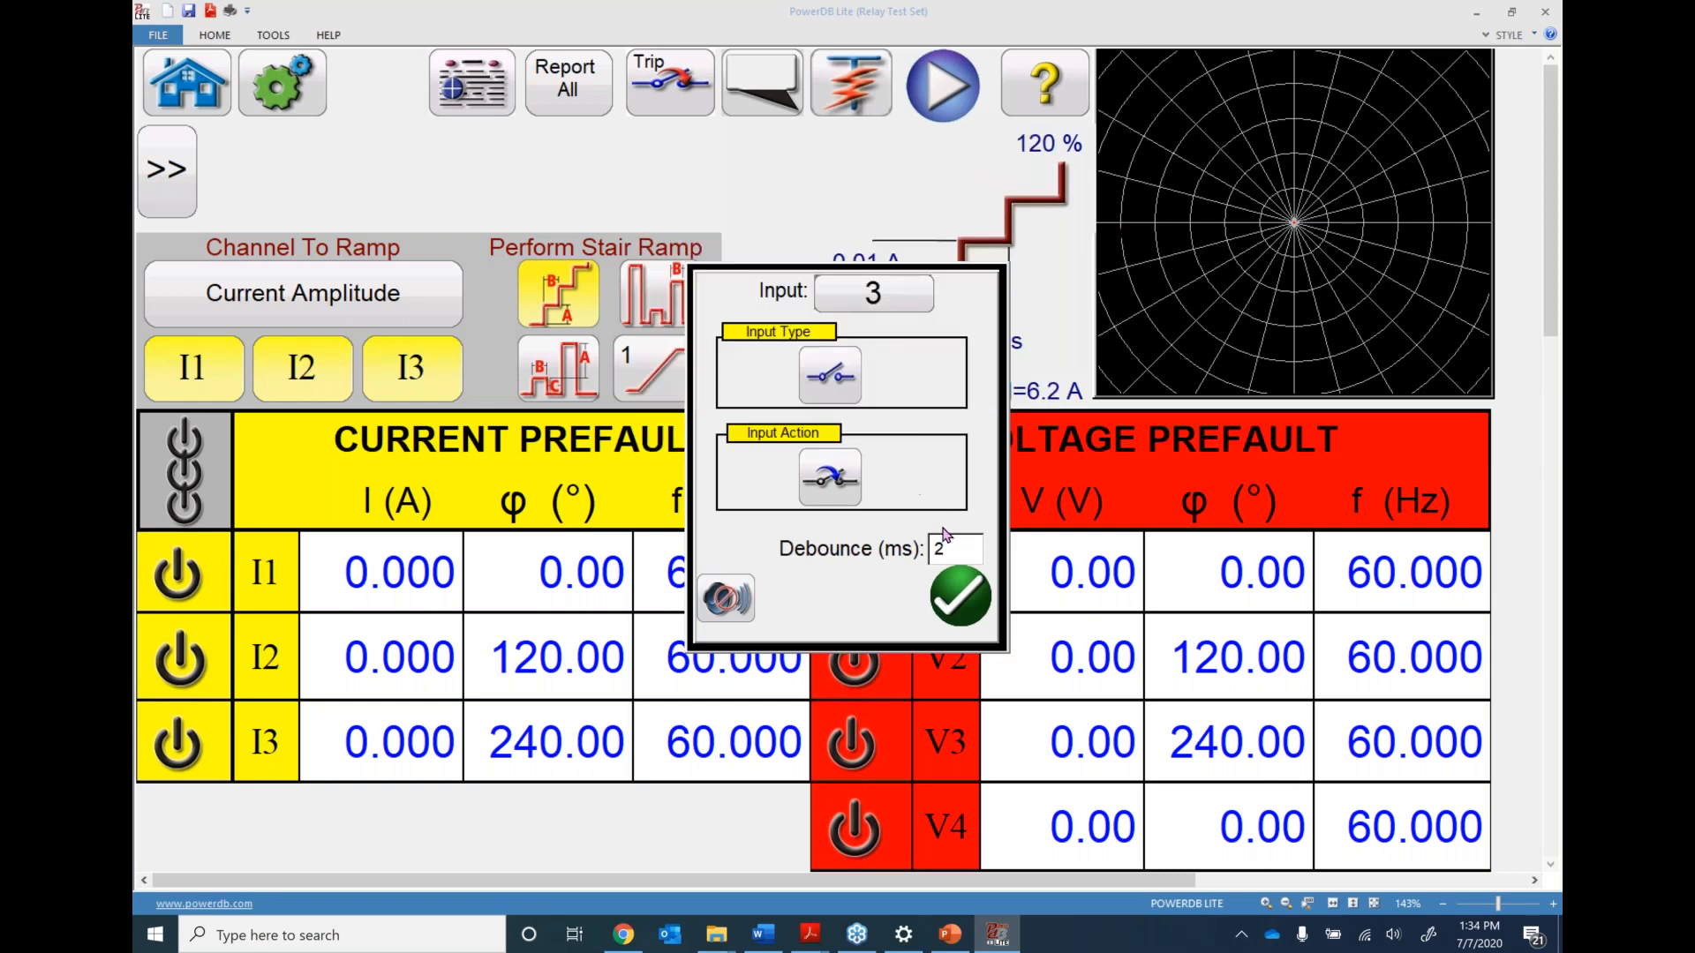
{"action": "left_click", "coordinate": [958, 596]}
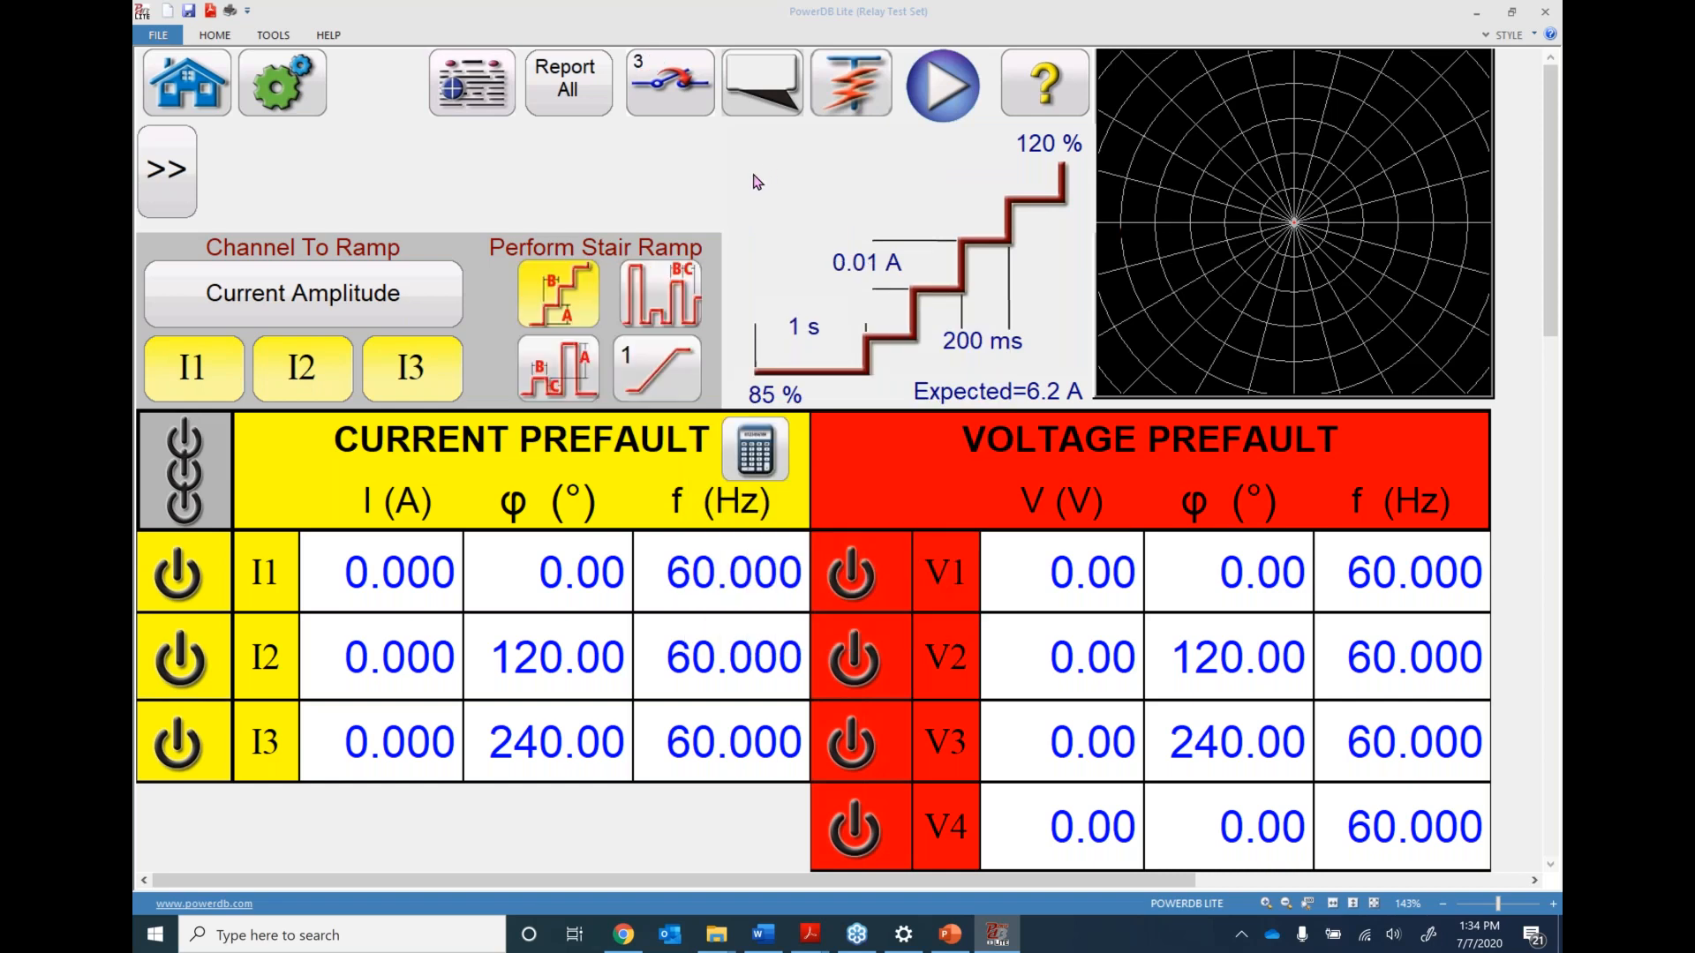
{"action": "left_click", "coordinate": [942, 100]}
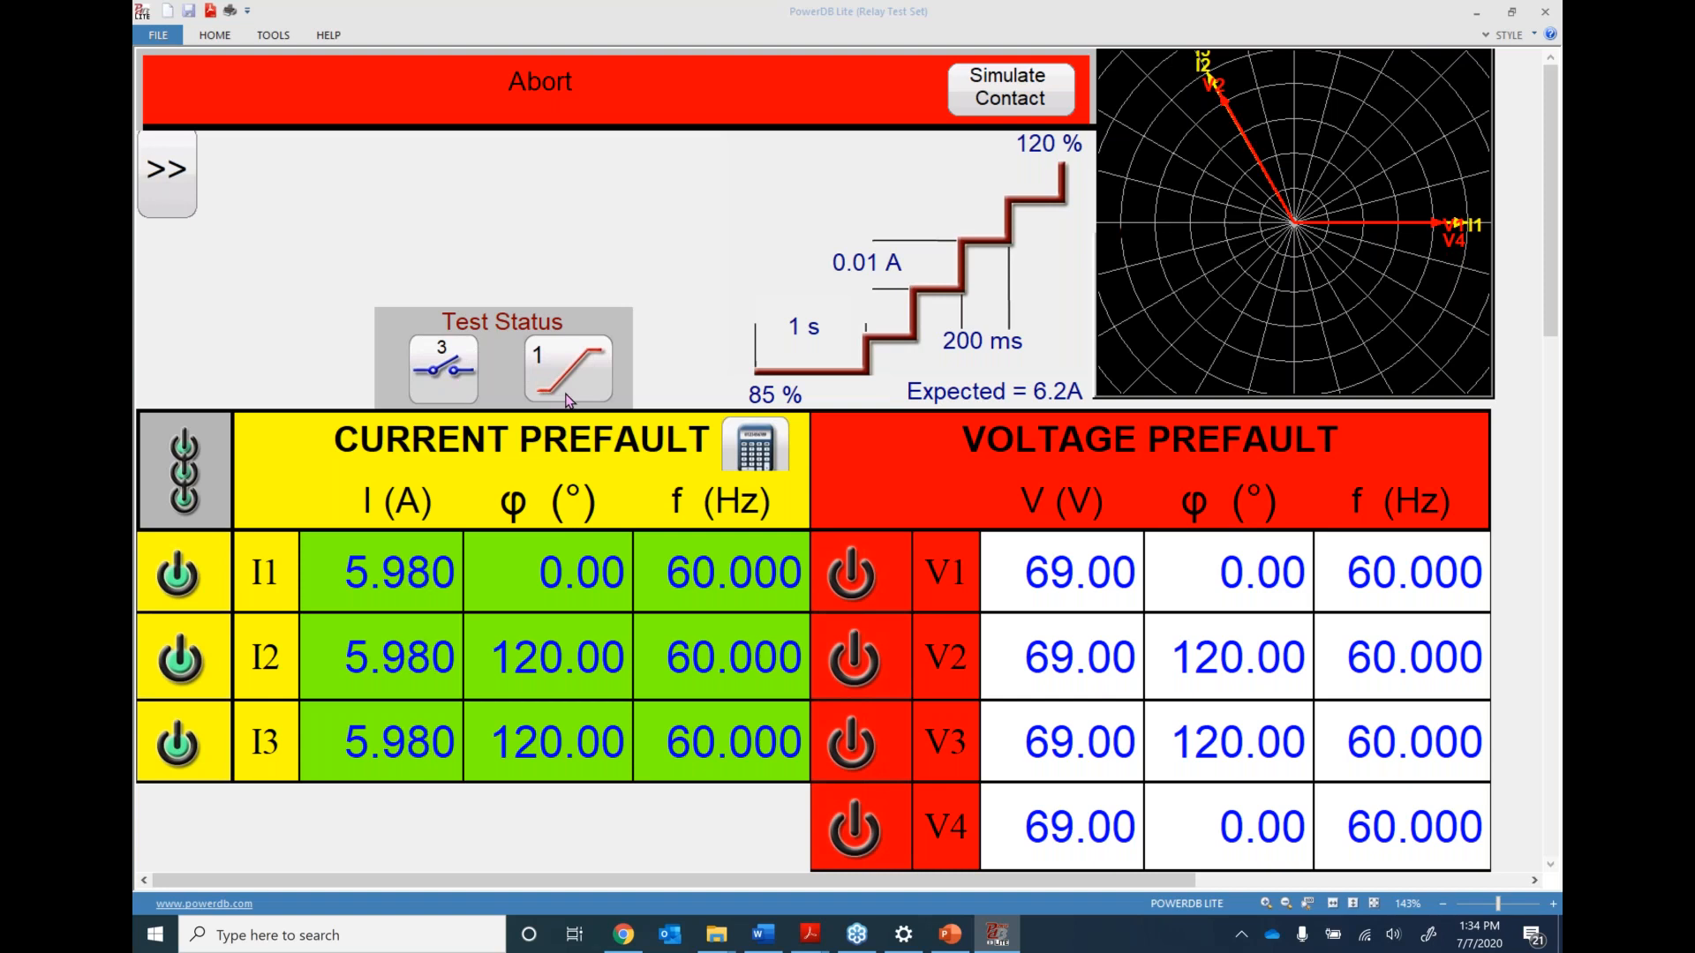
End the running ramp with a simulated contact and add its result to the report, titled "51 Element Pickup Test"
{"action": "left_click", "coordinate": [1026, 96]}
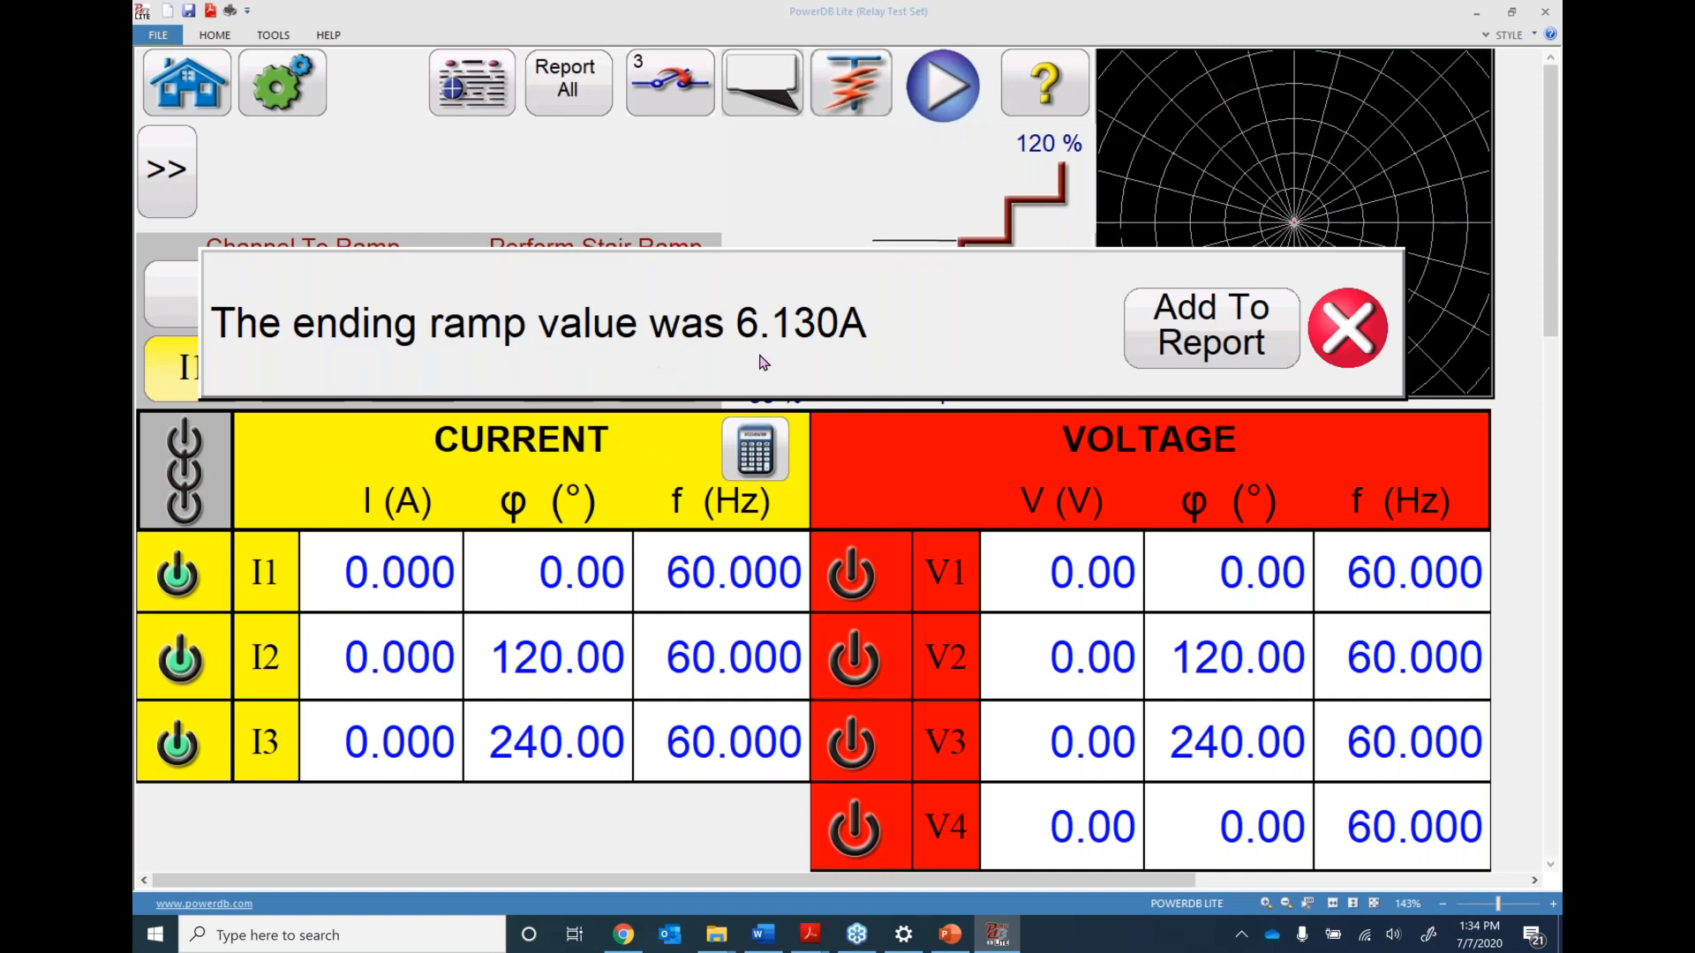
{"action": "left_click", "coordinate": [1216, 341]}
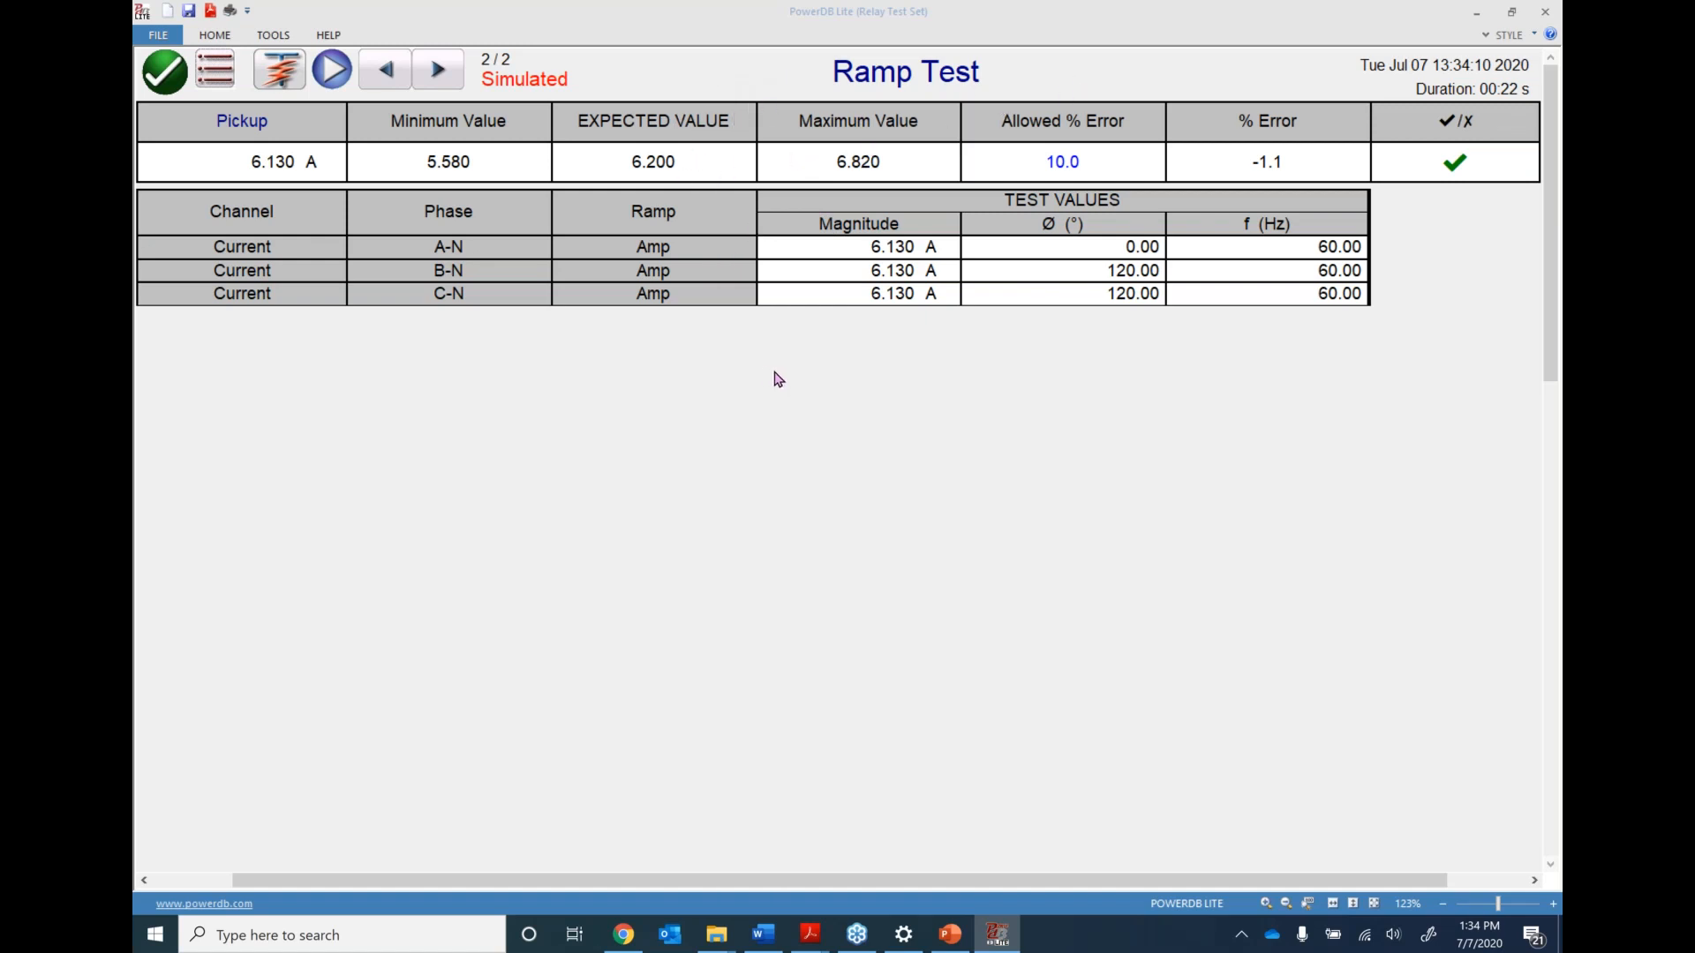
{"action": "double_click", "coordinate": [881, 71]}
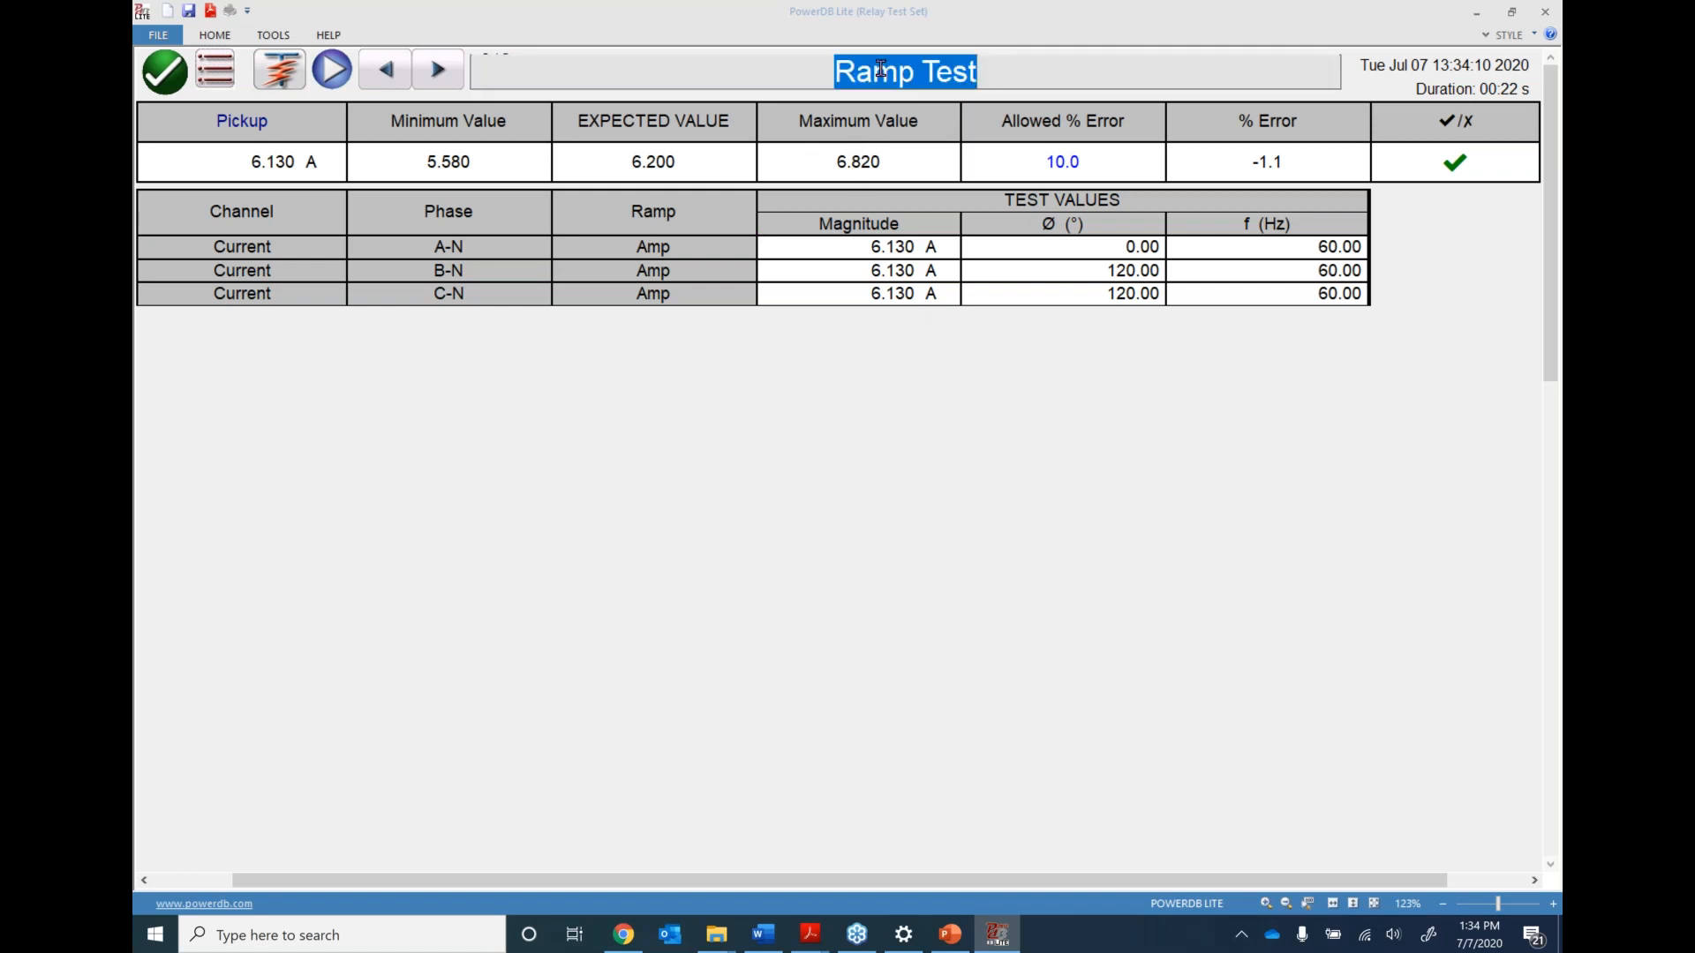
{"action": "type", "text": "51"}
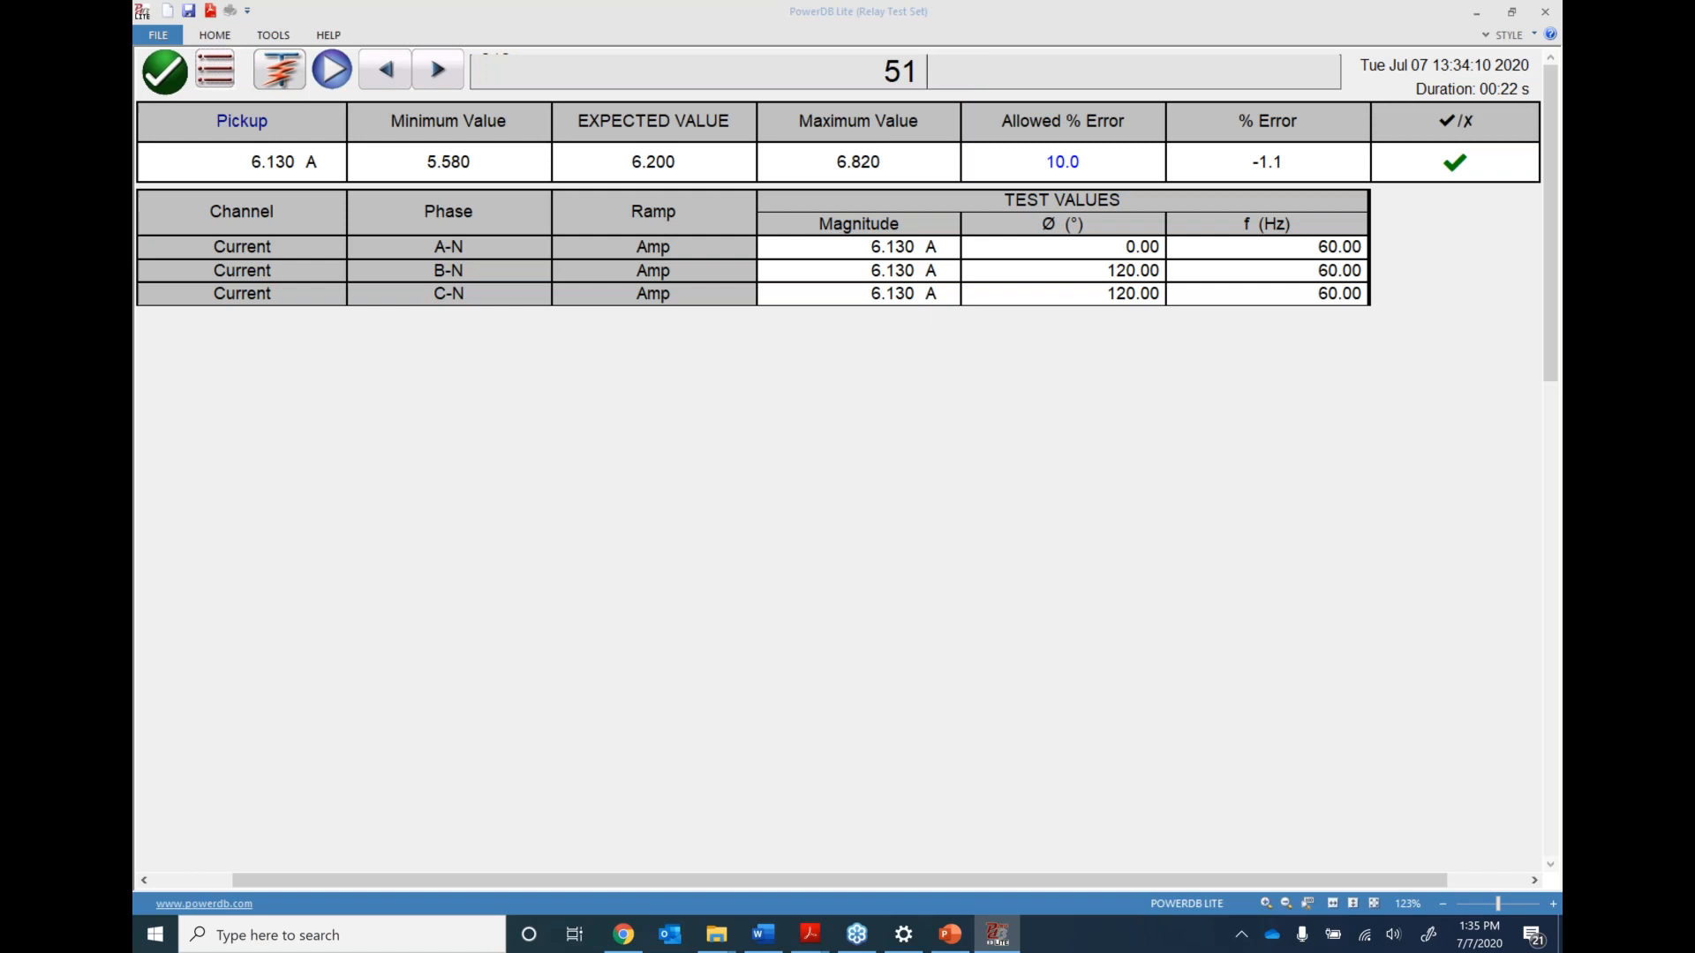
{"action": "type", "text": " Element Pickup Test"}
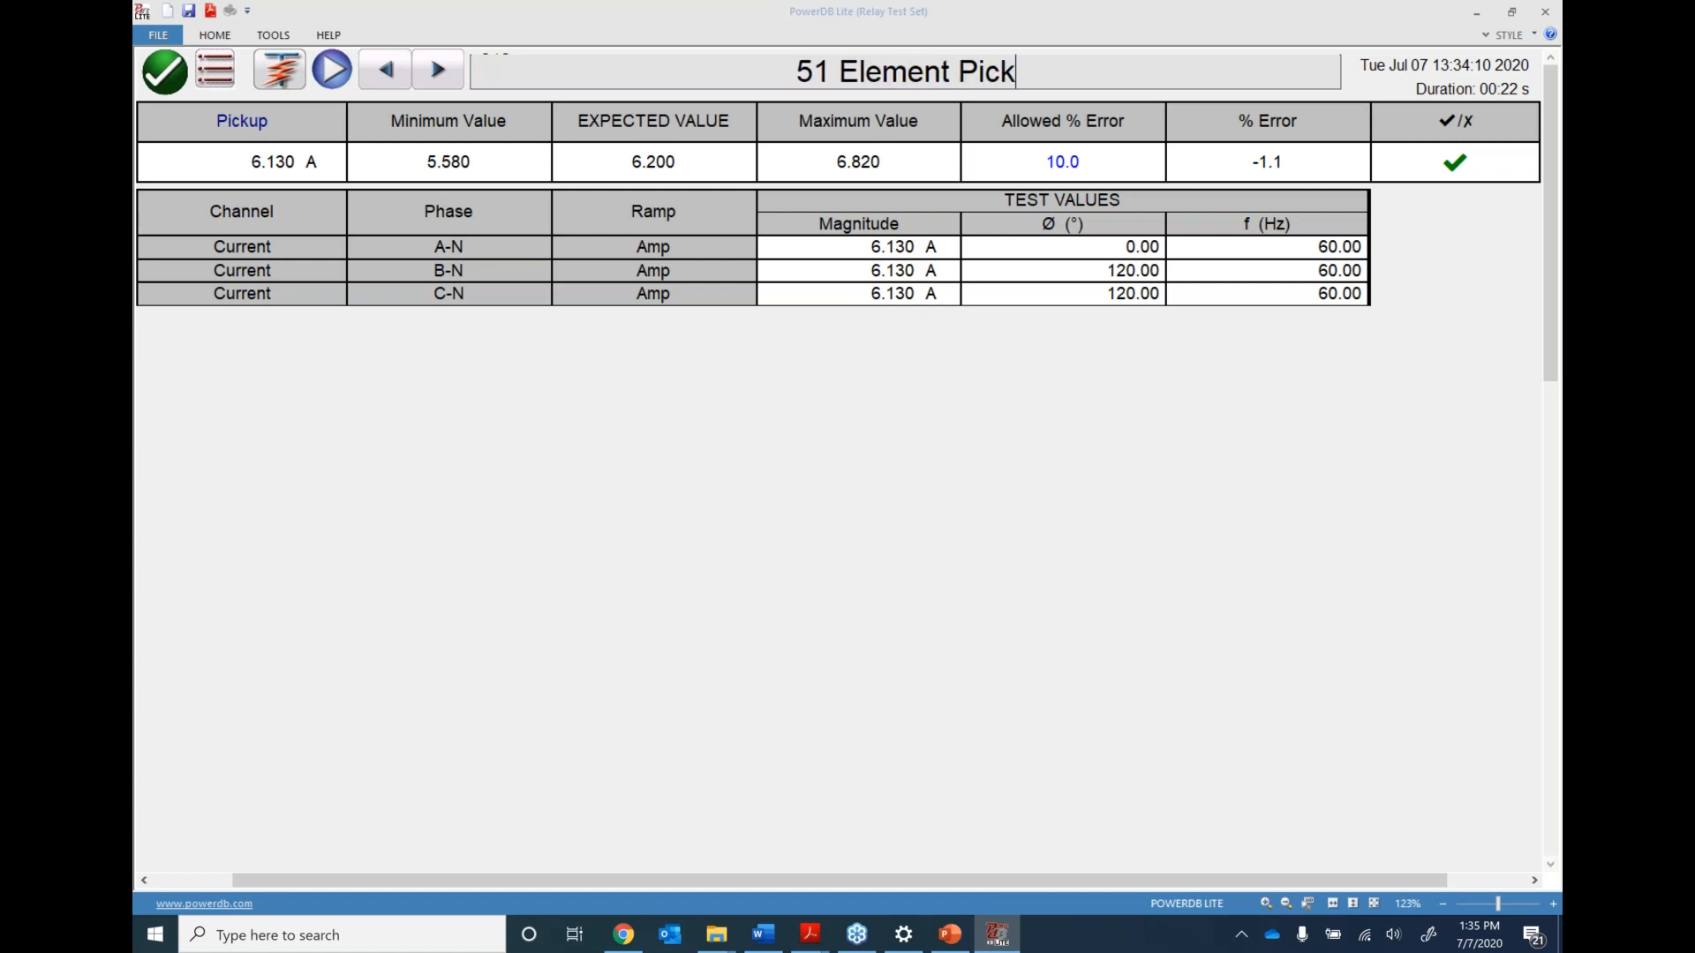
{"action": "key", "text": "Return"}
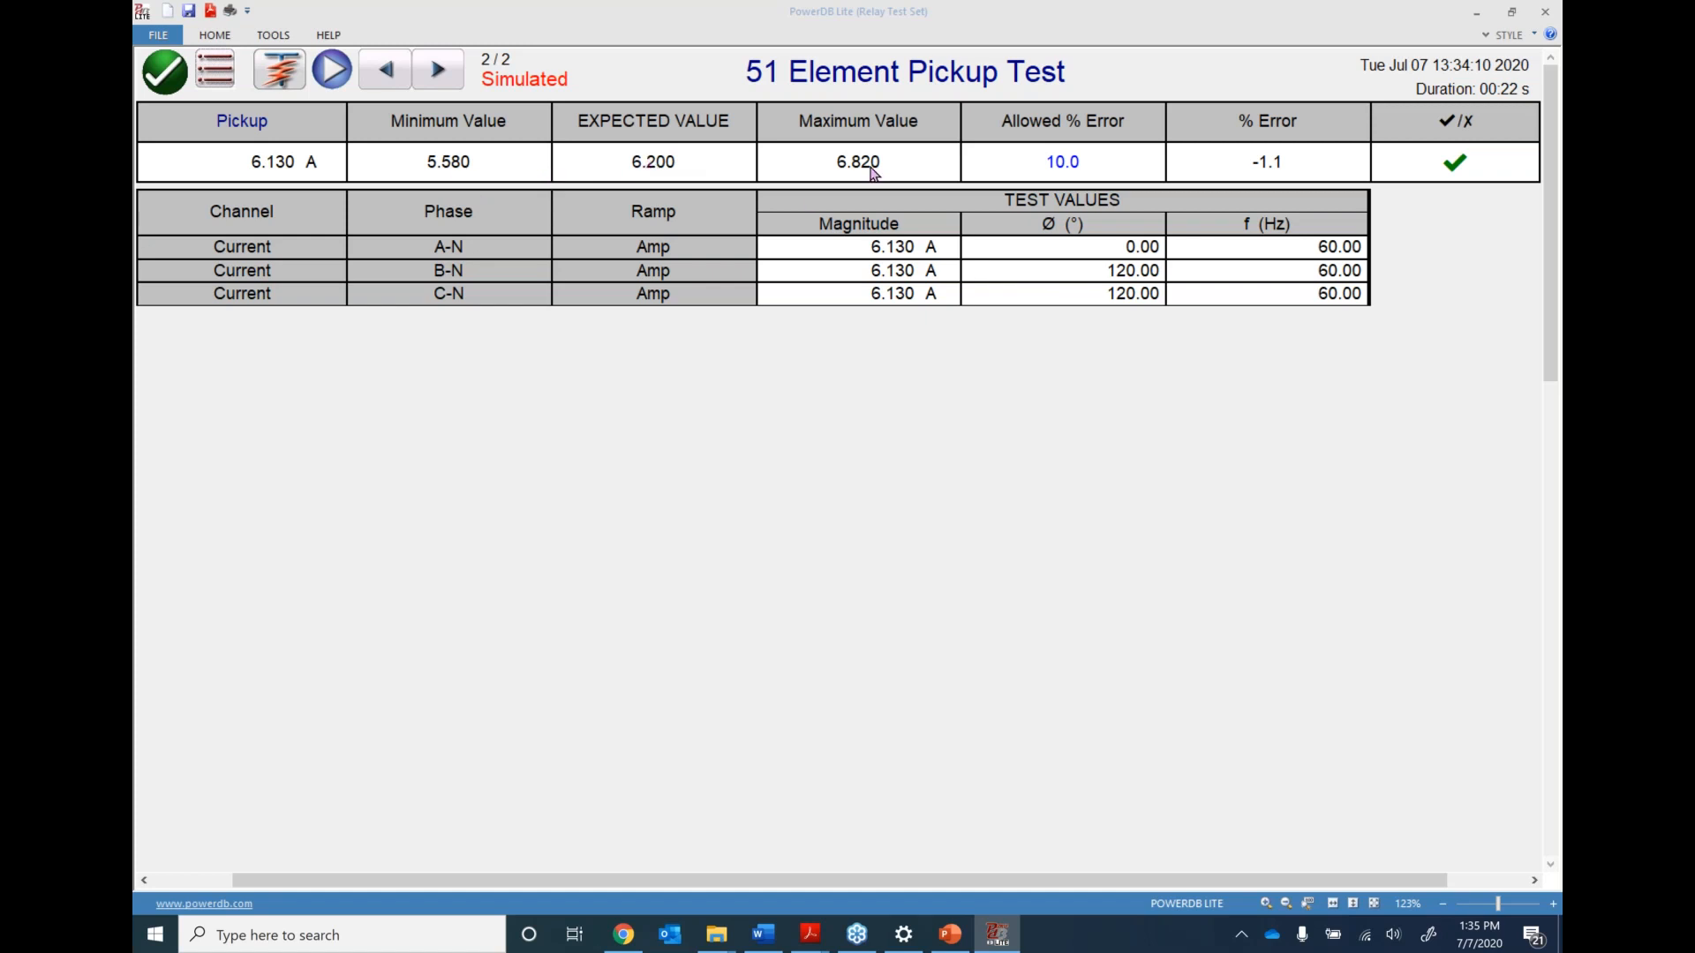
Set the pickup test's allowed error to 8% and accept the report page
{"action": "left_click", "coordinate": [1064, 162]}
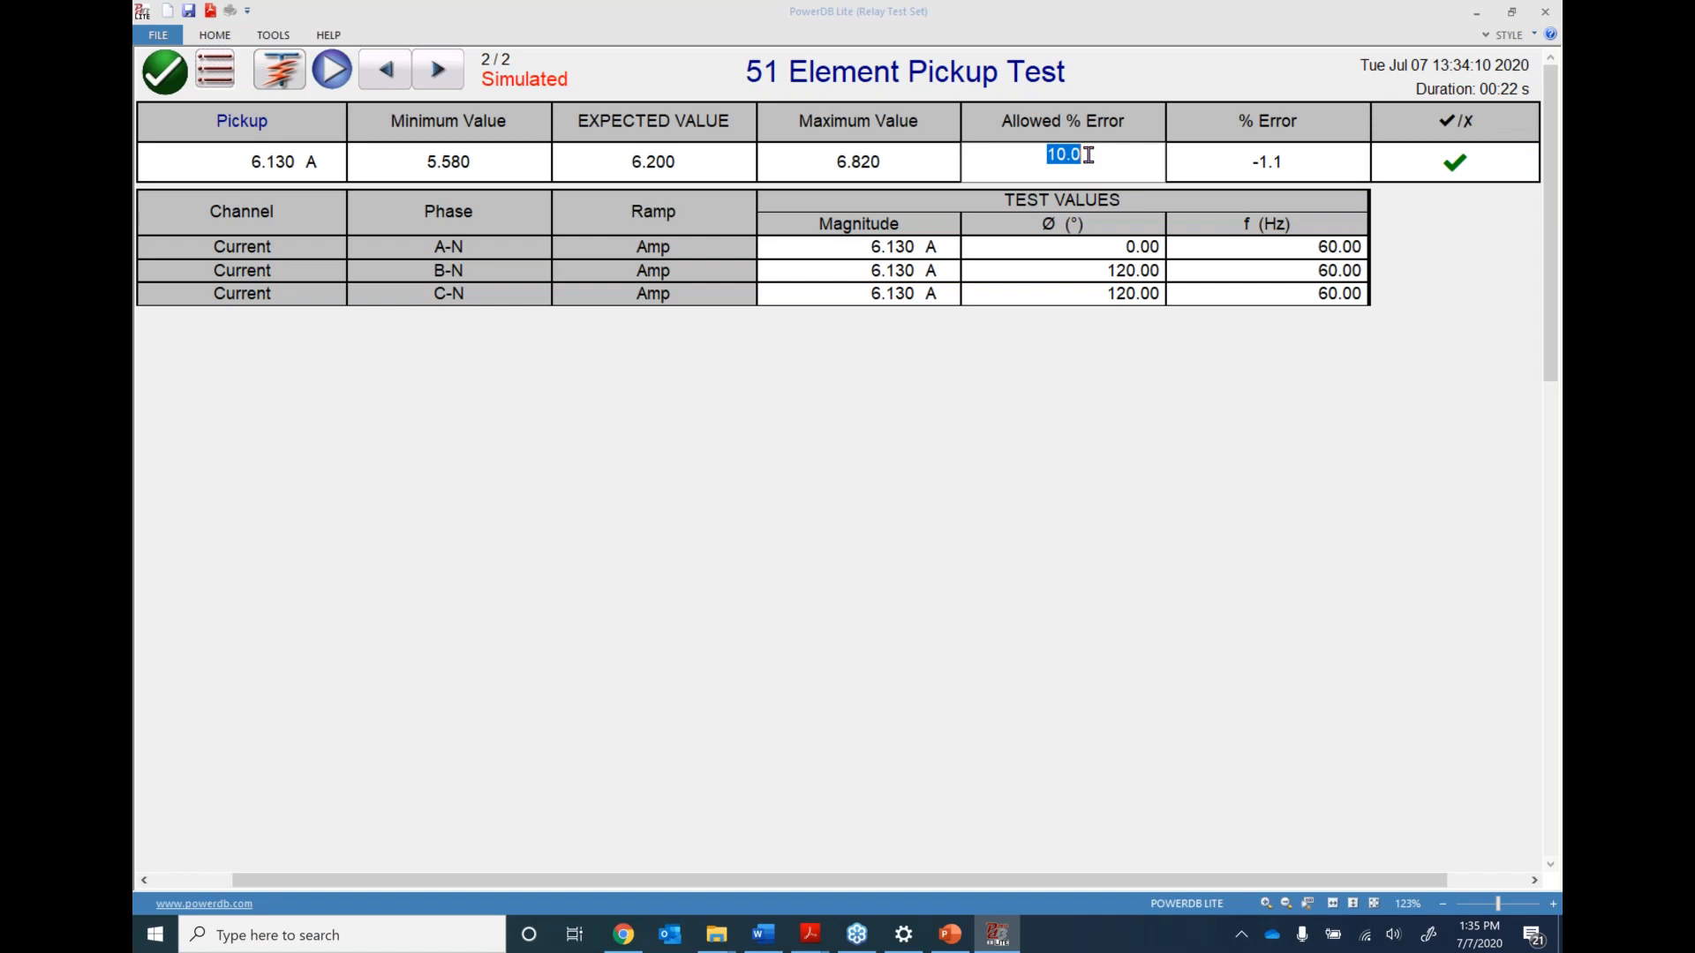
{"action": "type", "text": "8"}
{"action": "key", "text": "Return"}
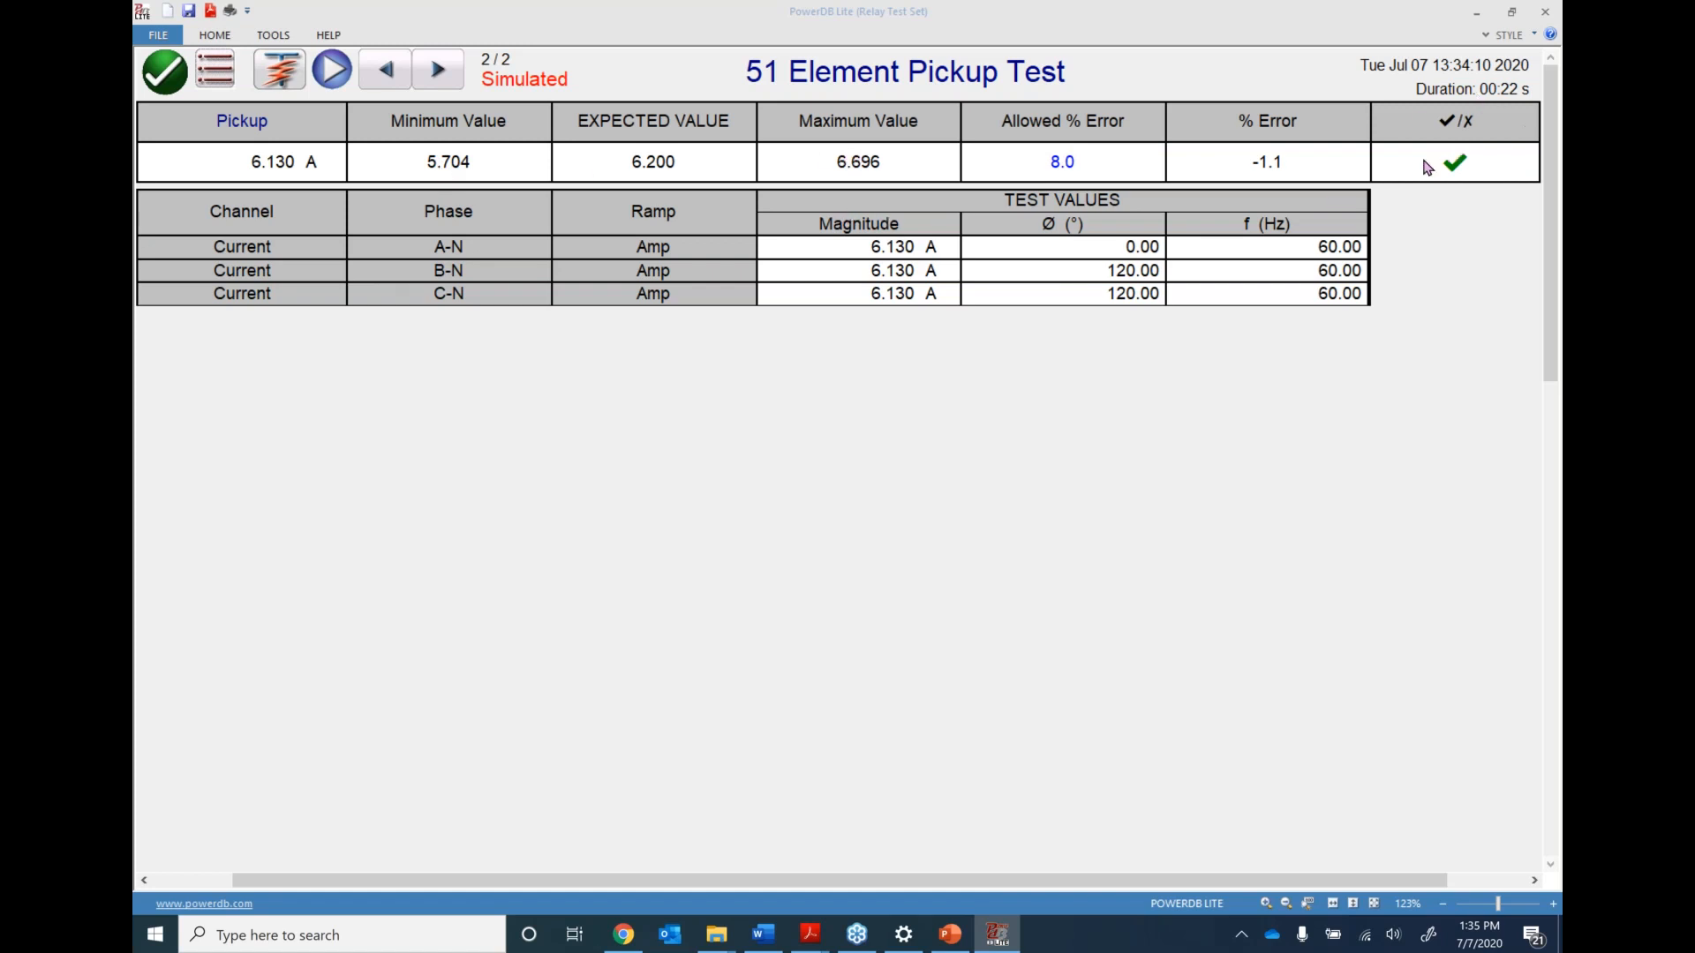
{"action": "left_click", "coordinate": [168, 72]}
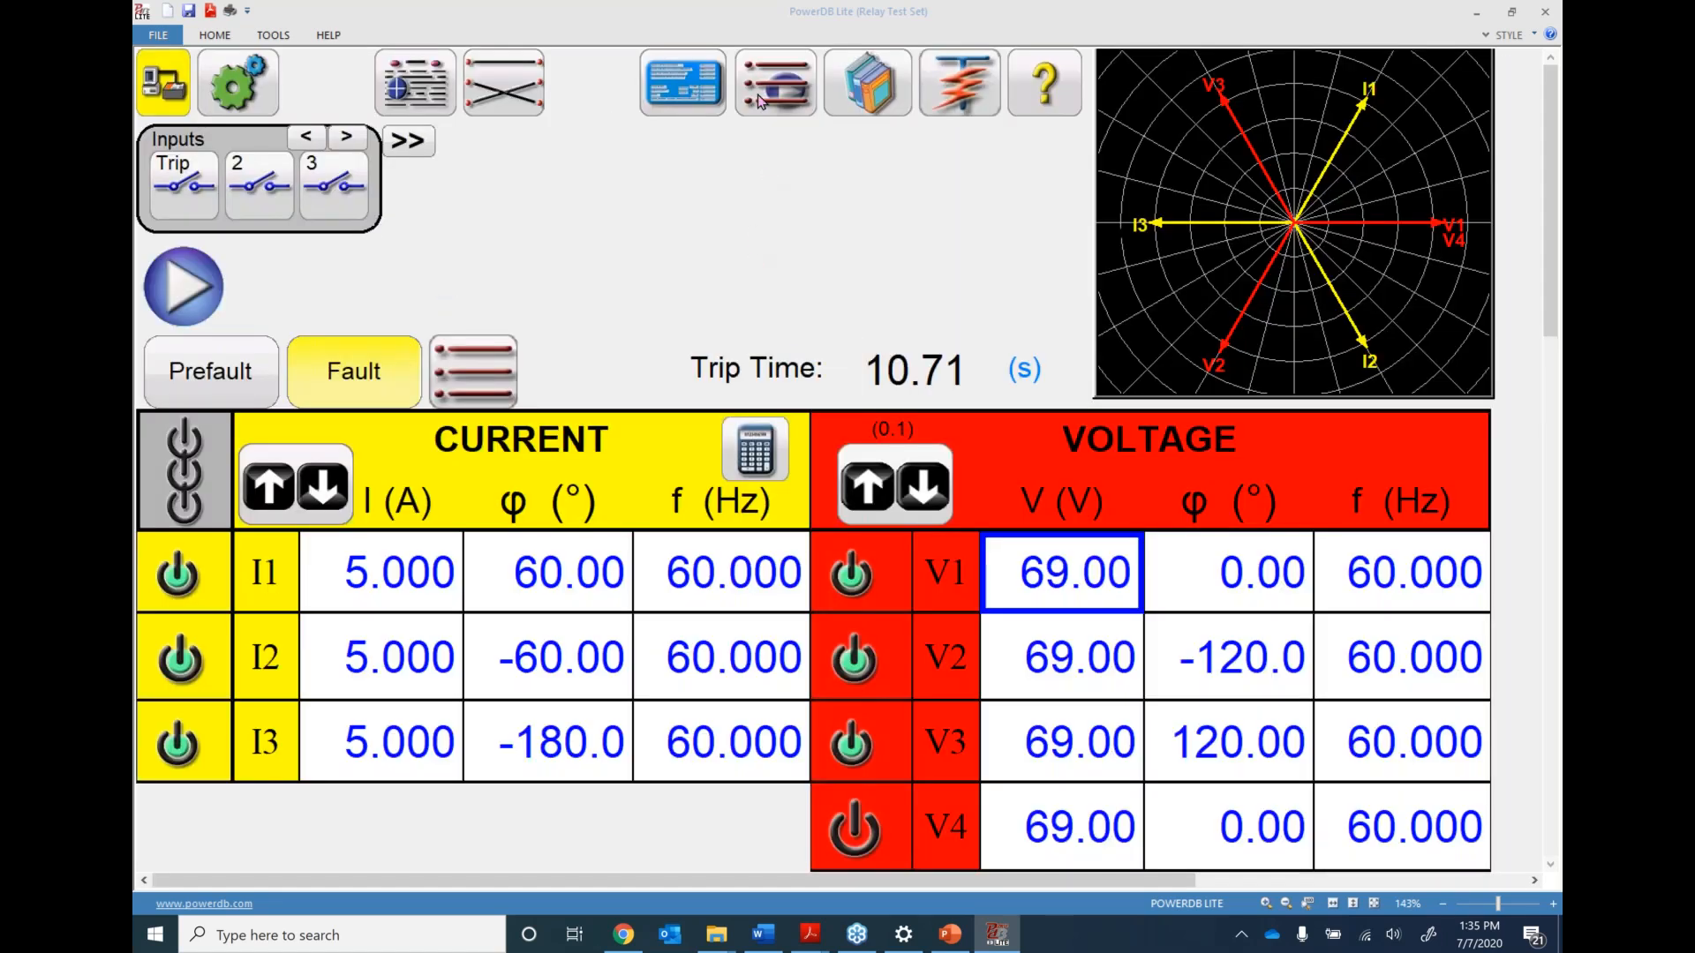
Reopen the standard Ramping test, switch it to Pulse Ramp and set the expected value to 50 A
{"action": "left_click", "coordinate": [764, 93]}
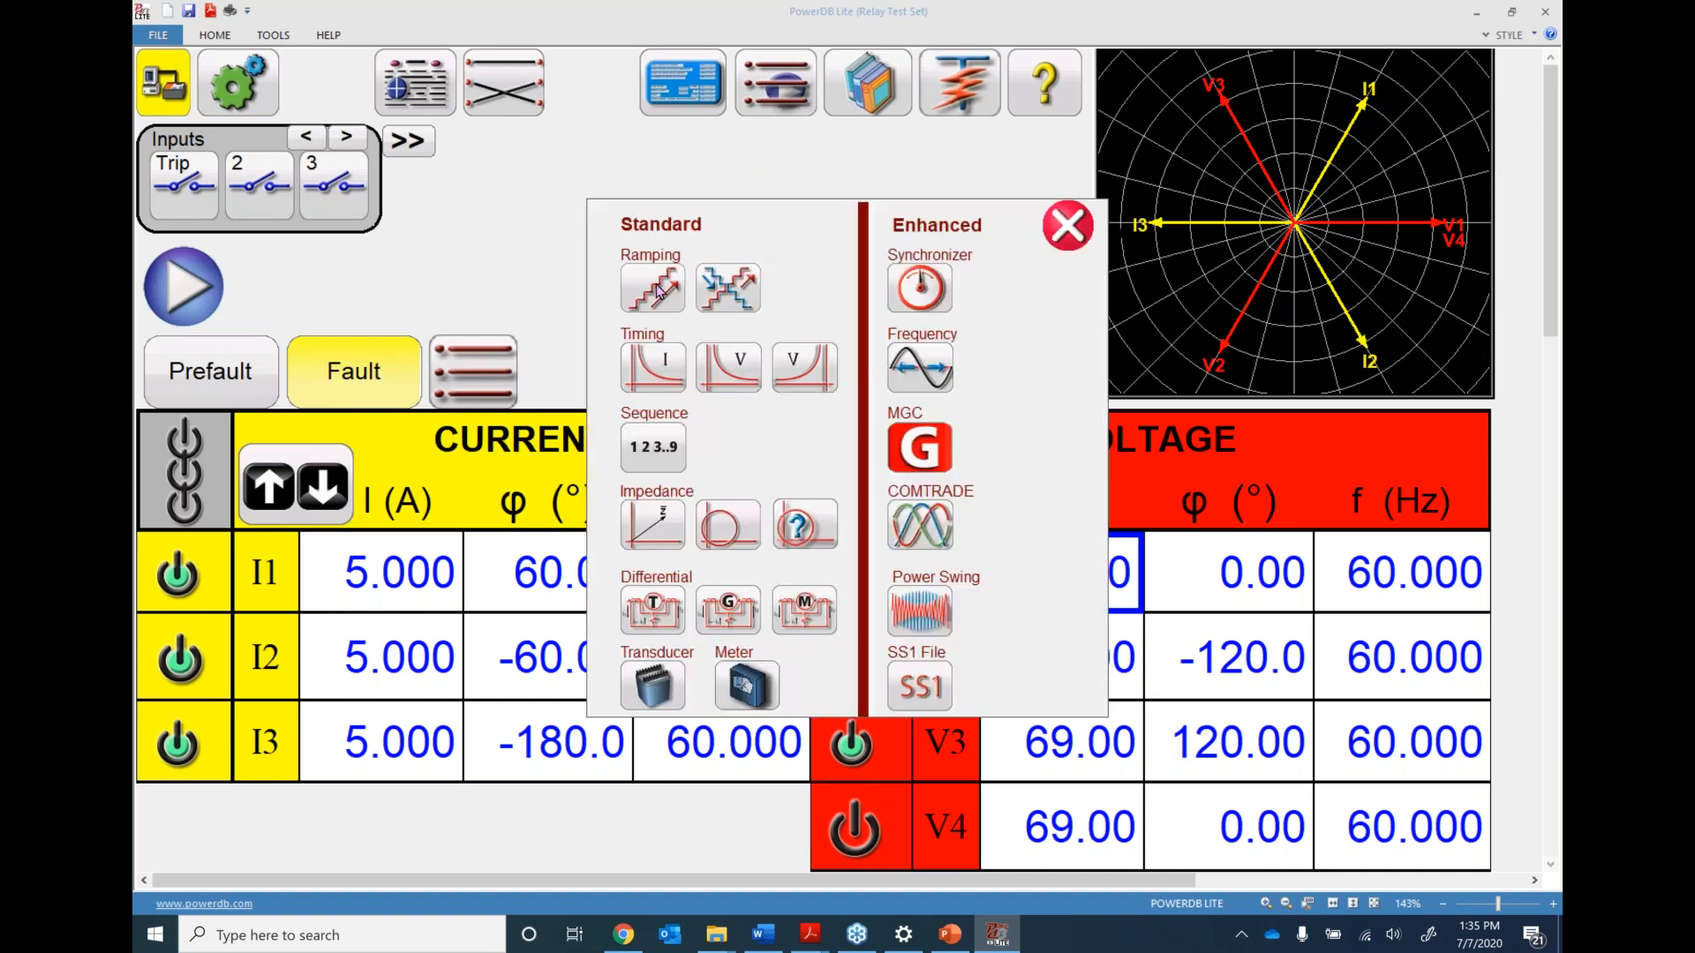
{"action": "left_click", "coordinate": [653, 289]}
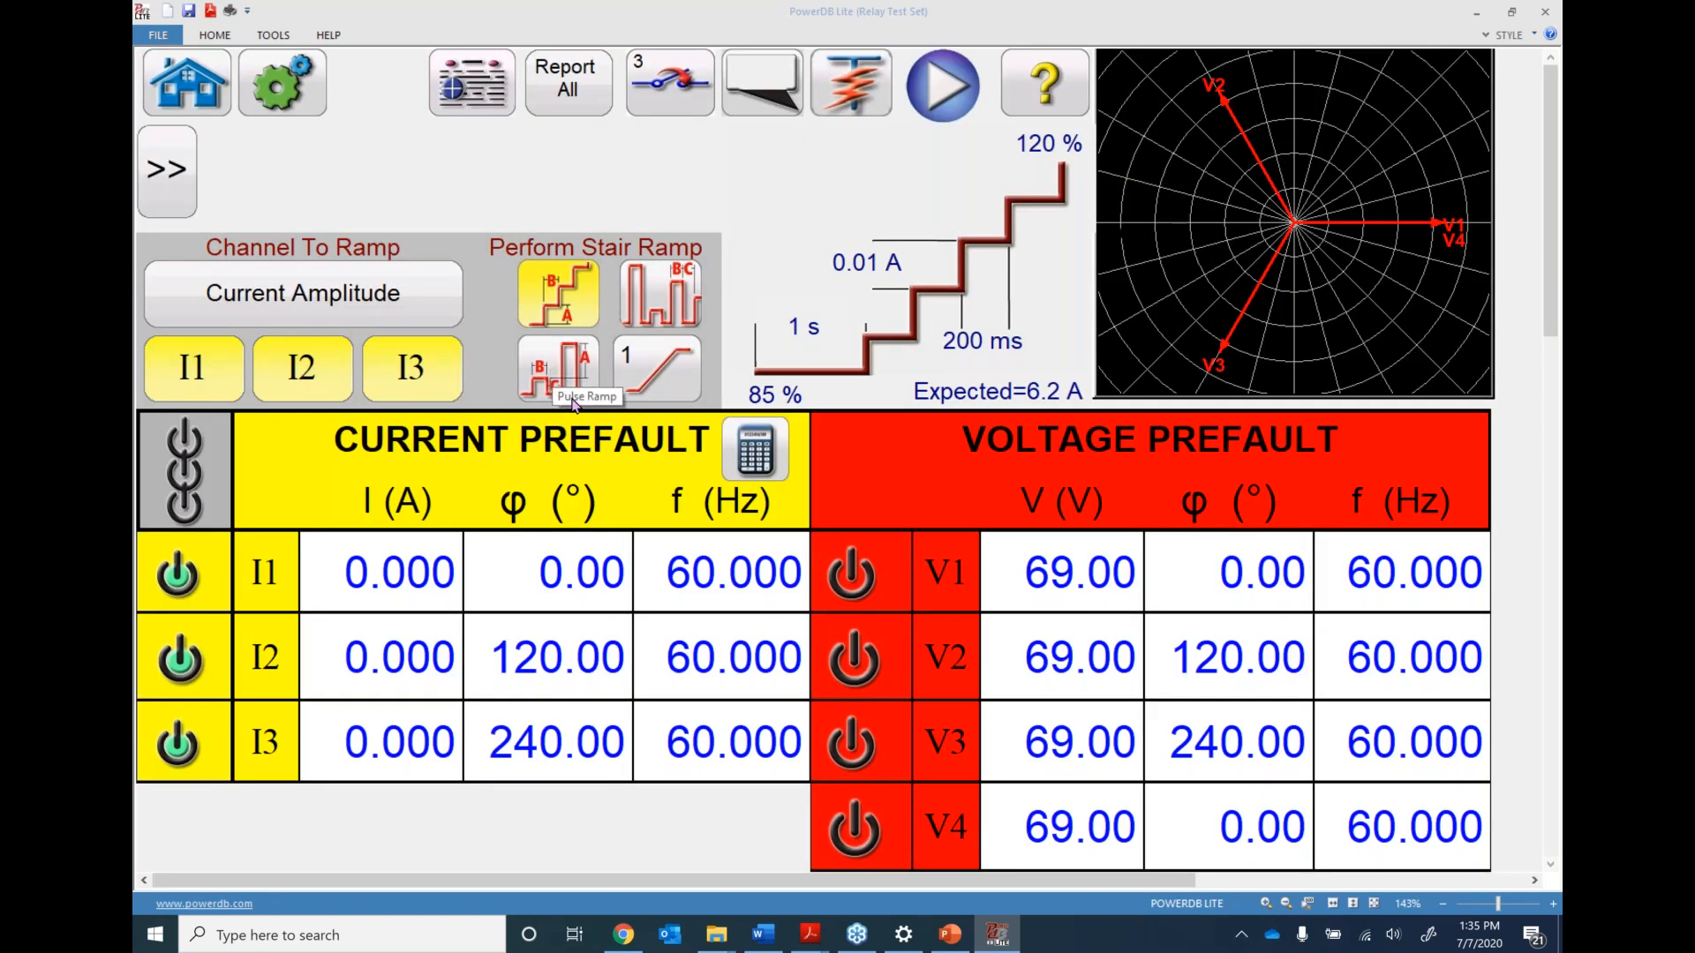
{"action": "left_click", "coordinate": [565, 391]}
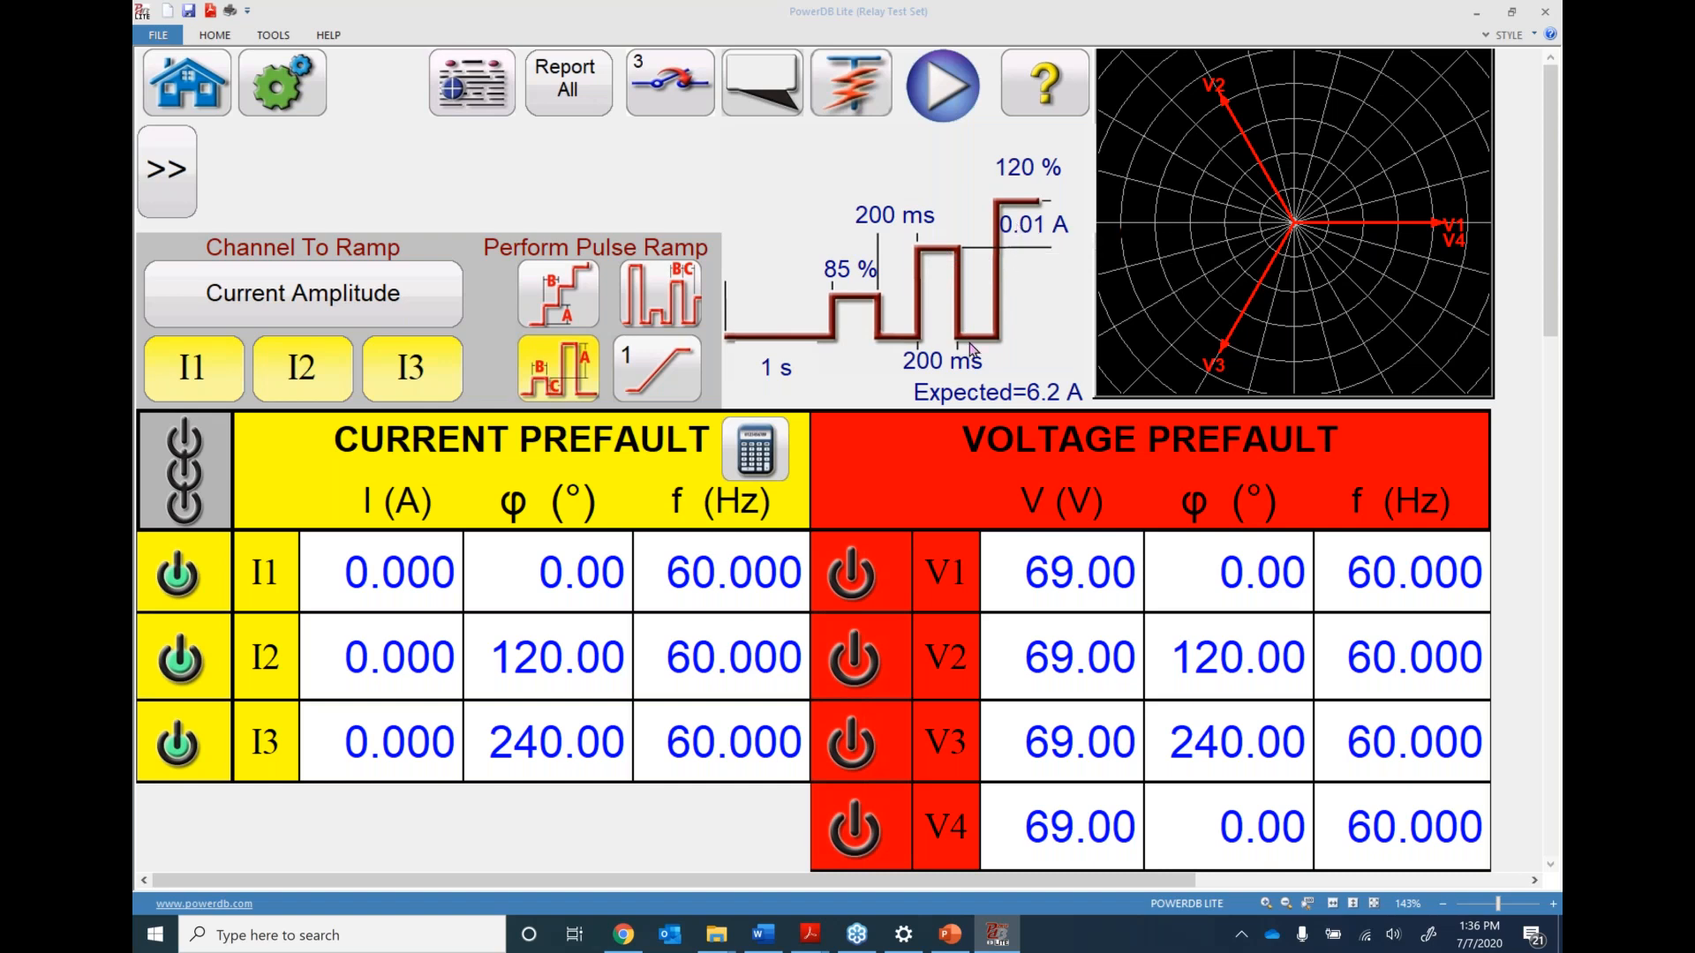
{"action": "left_click", "coordinate": [1027, 396]}
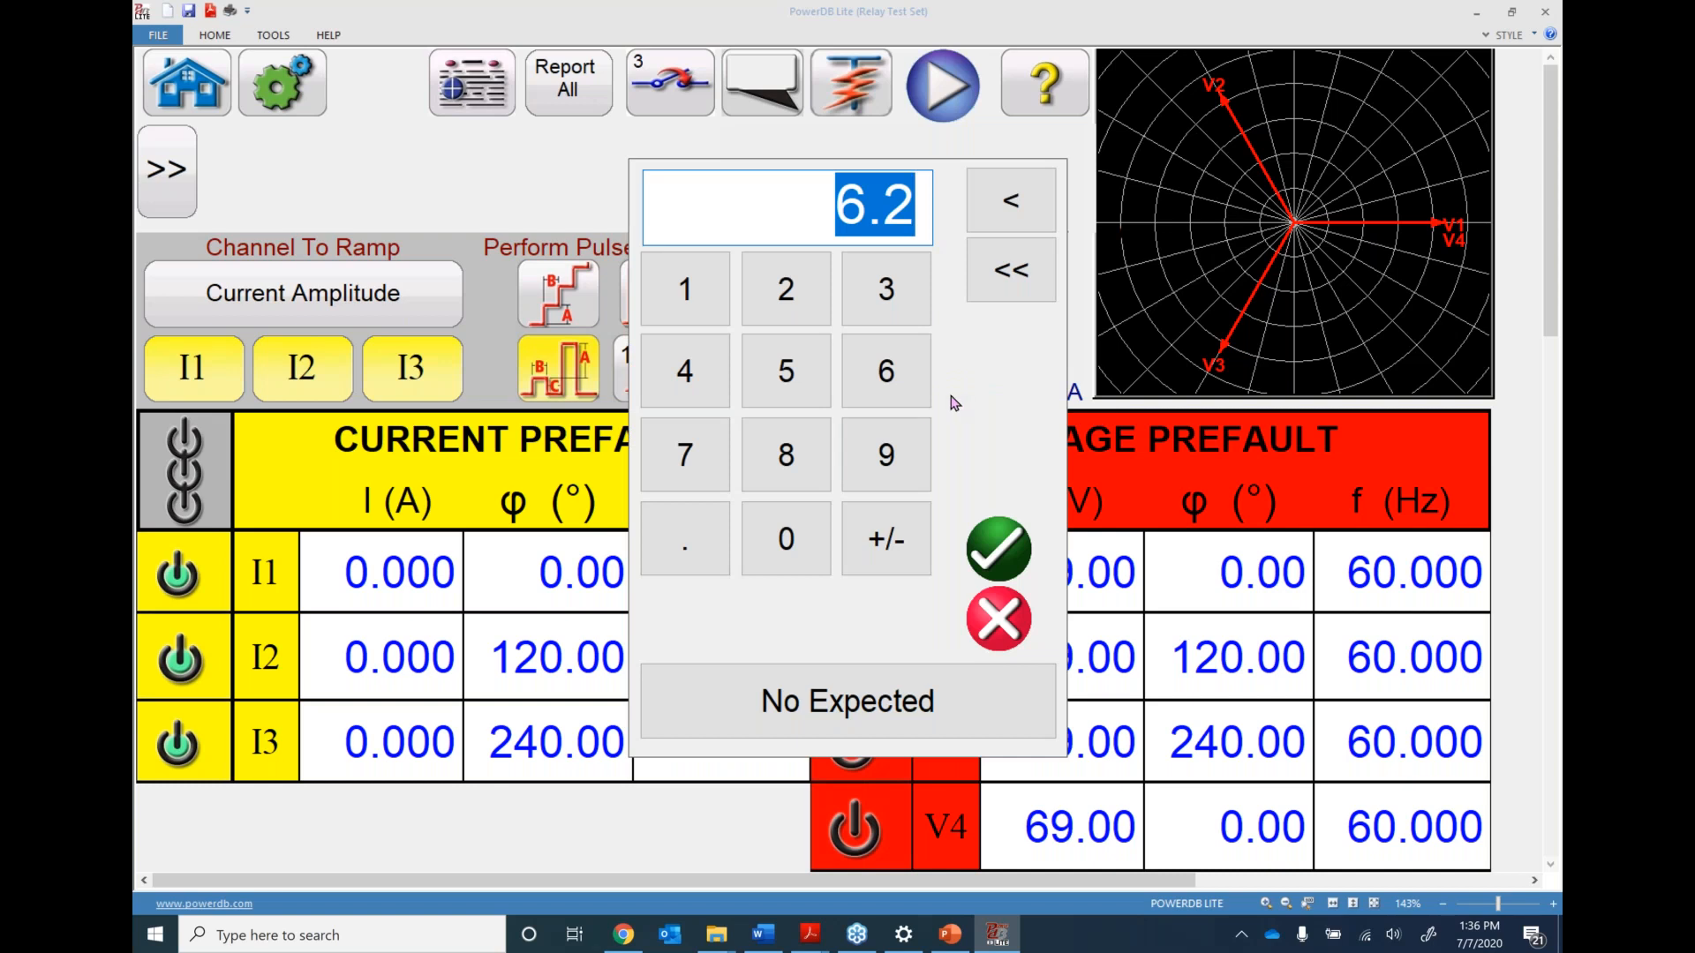
{"action": "left_click", "coordinate": [788, 366]}
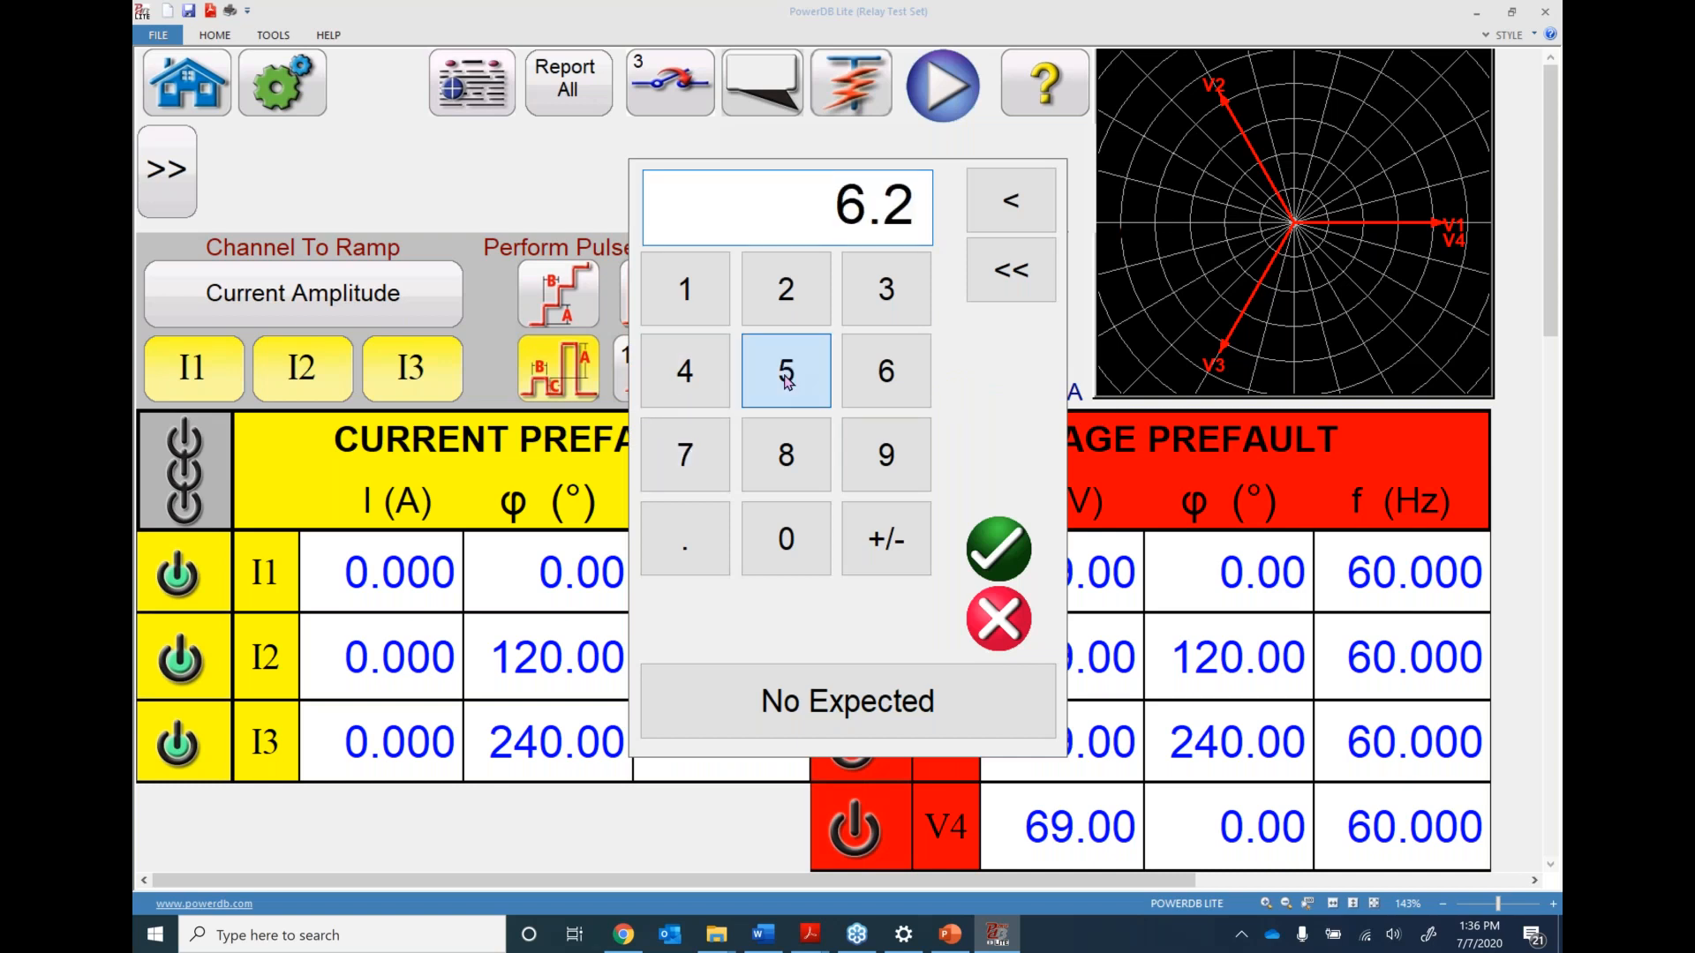
{"action": "left_click", "coordinate": [784, 534]}
{"action": "left_click", "coordinate": [1006, 540]}
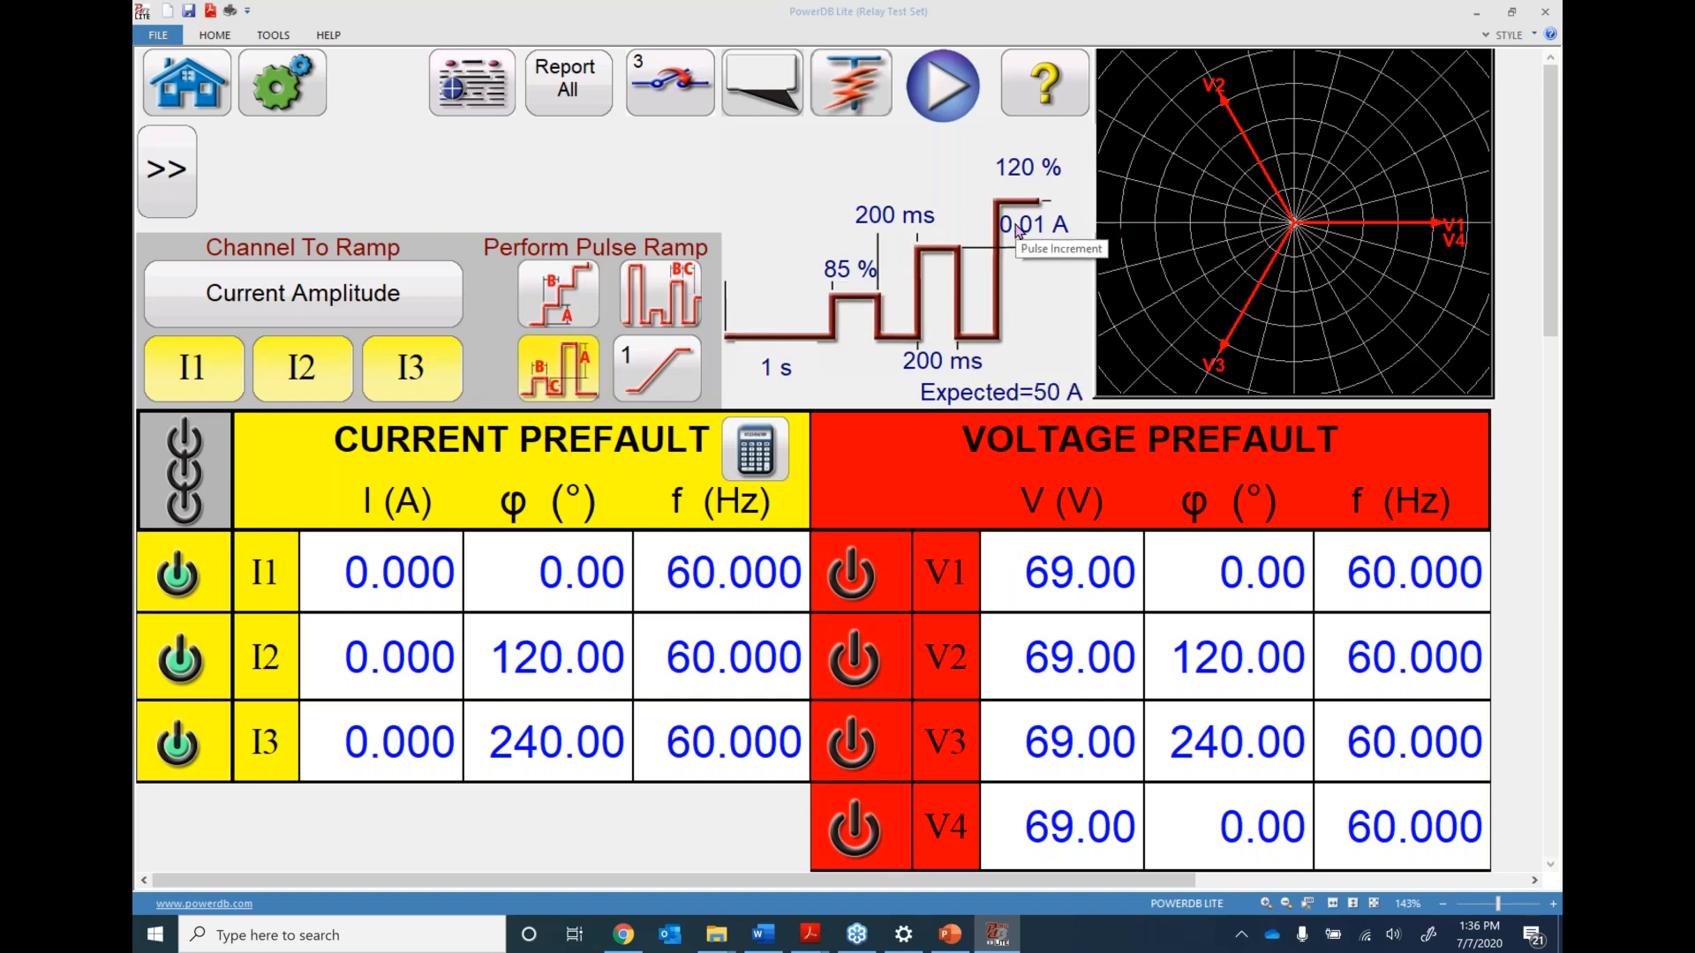
Set the pulse ramp's increment to 0.5 A
{"action": "left_click", "coordinate": [1031, 227]}
{"action": "left_click", "coordinate": [810, 559]}
{"action": "left_click", "coordinate": [686, 578]}
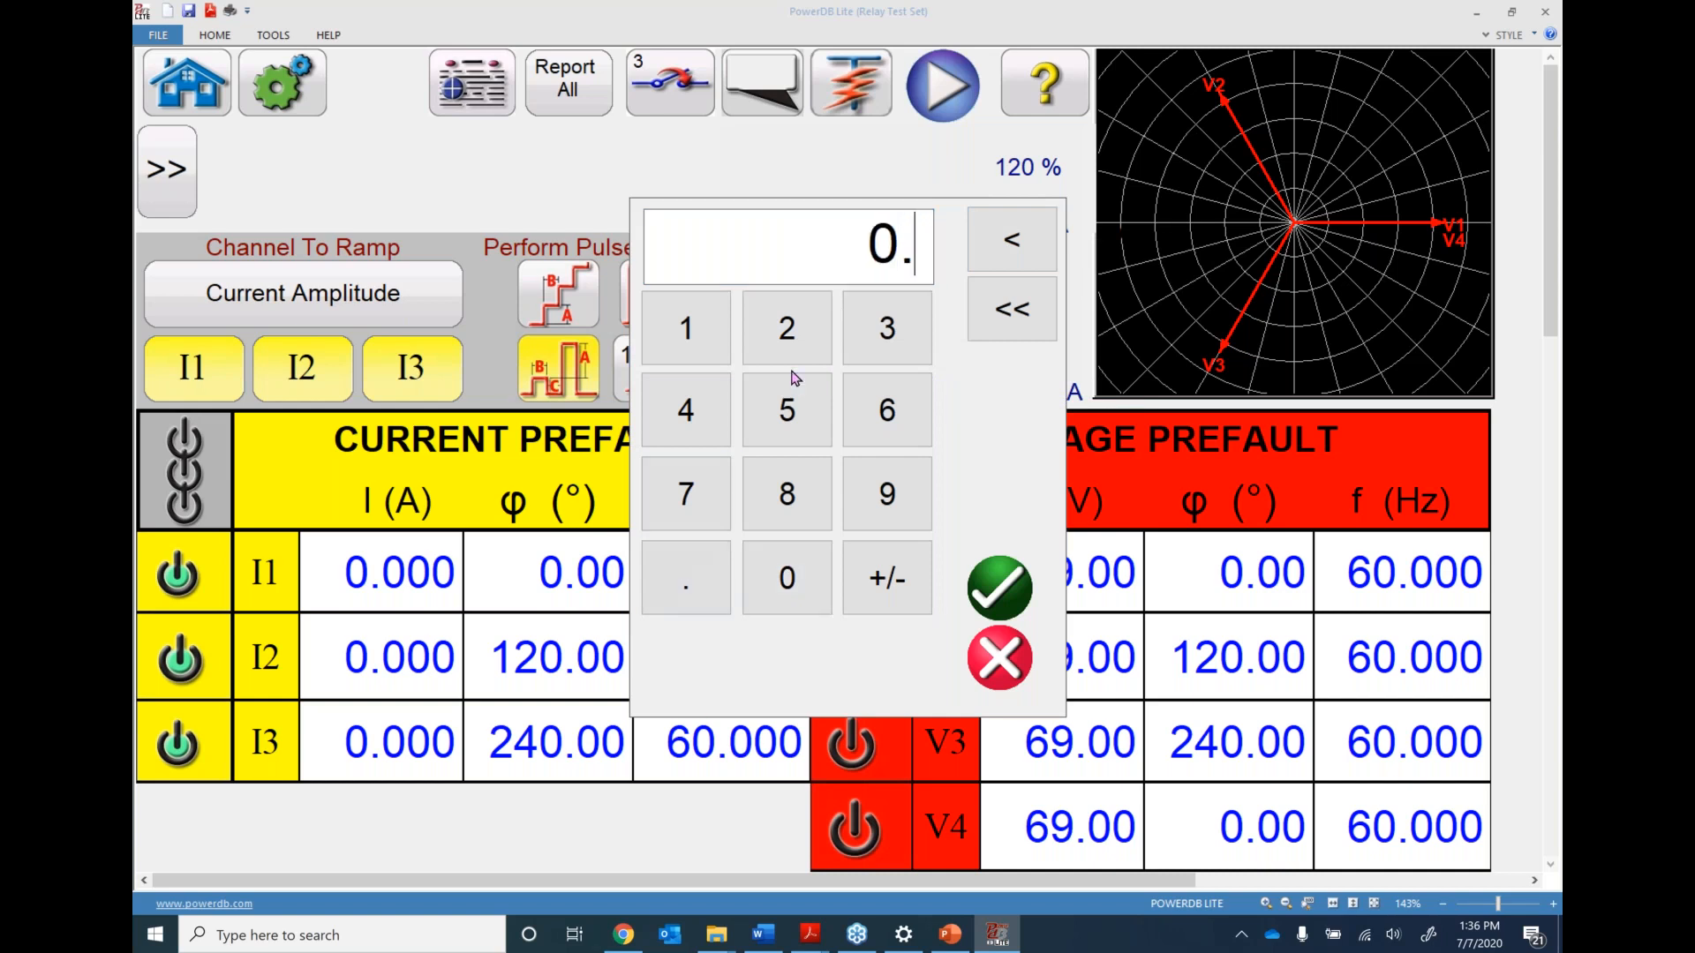
{"action": "left_click", "coordinate": [794, 393]}
{"action": "left_click", "coordinate": [997, 589]}
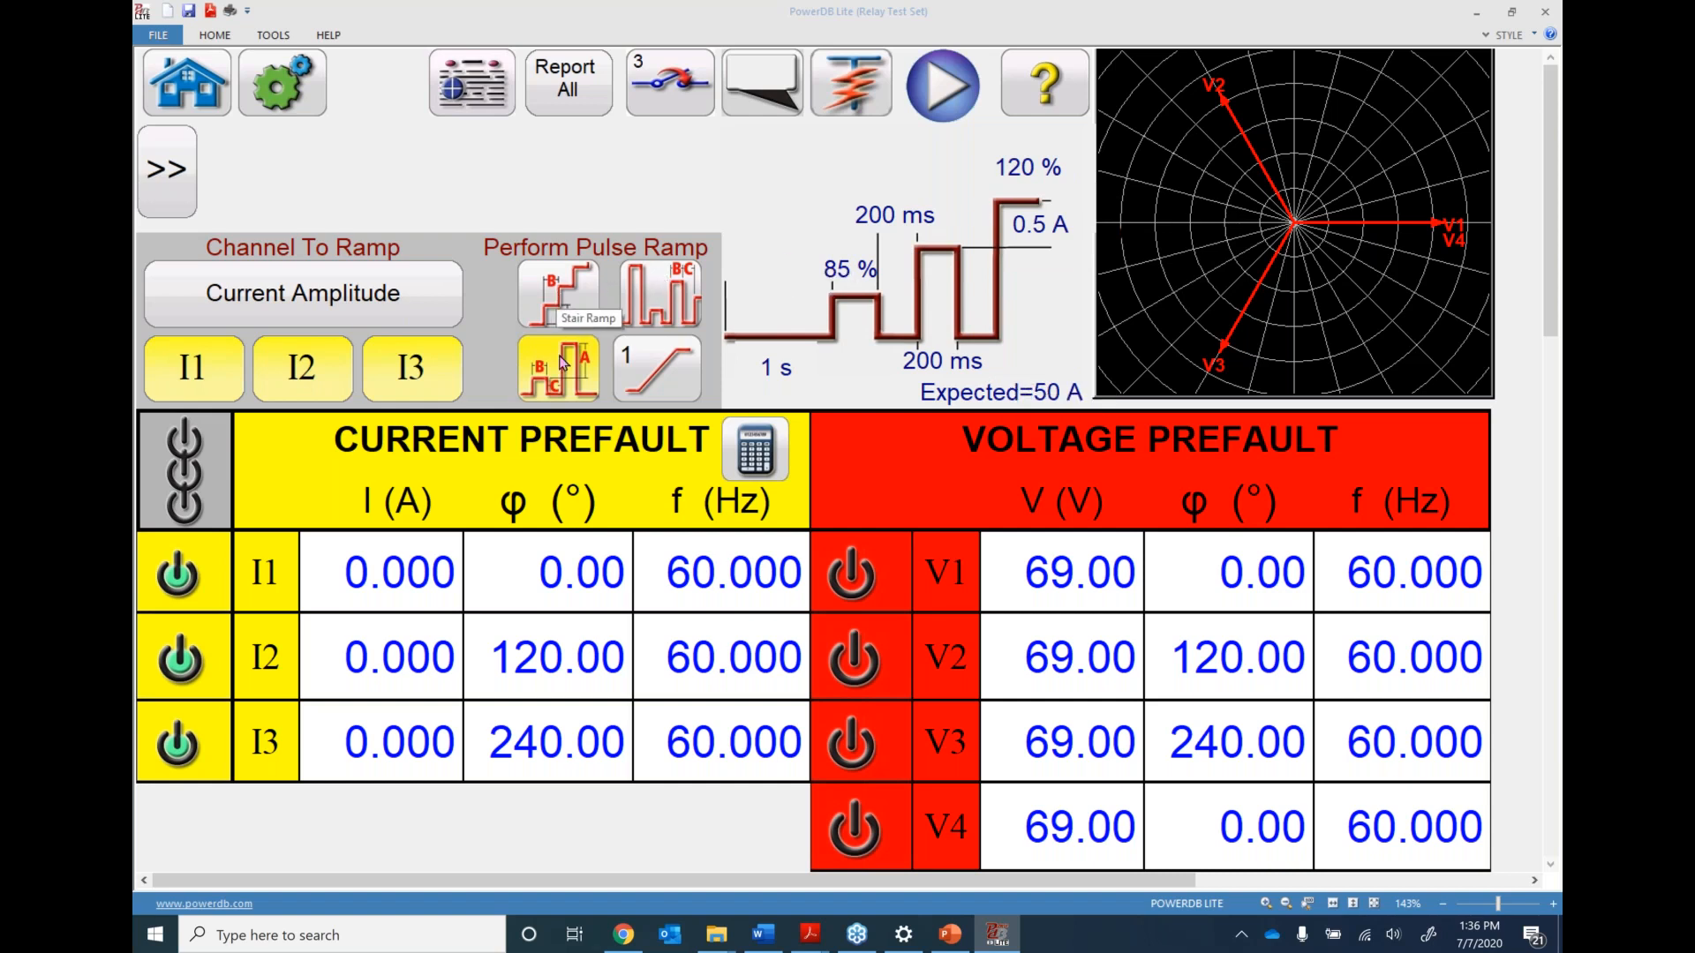
Run the pulse ramp and add its result to the report, titled "Inst Test"
{"action": "left_click", "coordinate": [941, 99]}
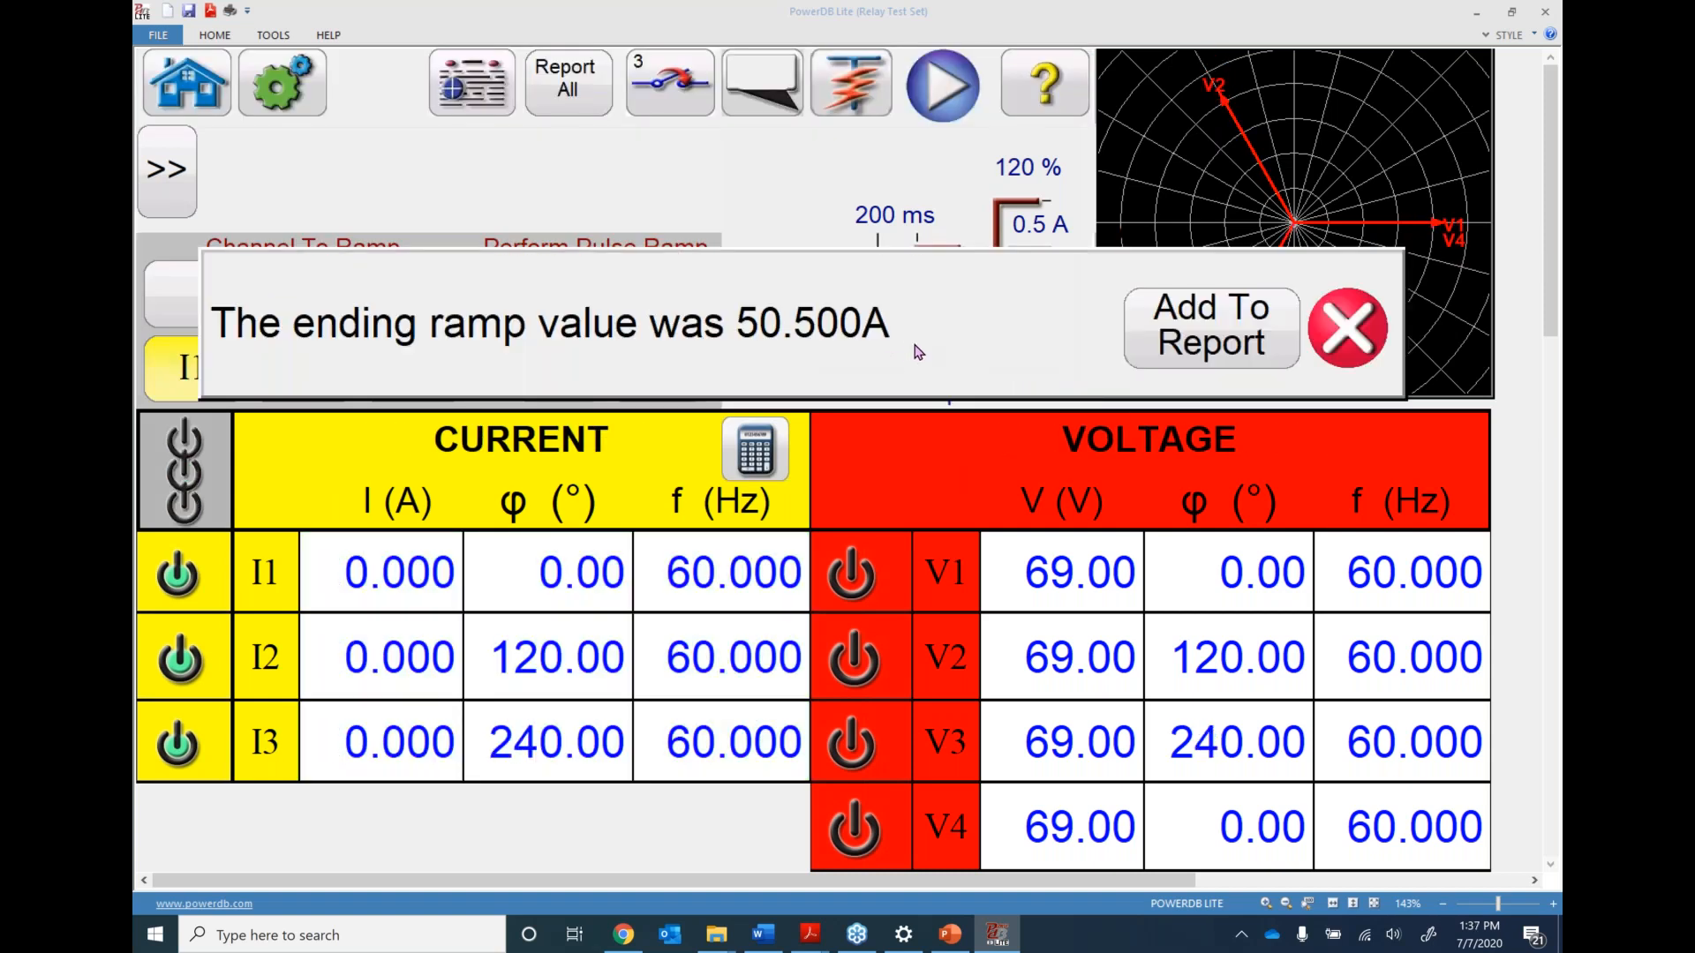
{"action": "left_click", "coordinate": [1193, 345]}
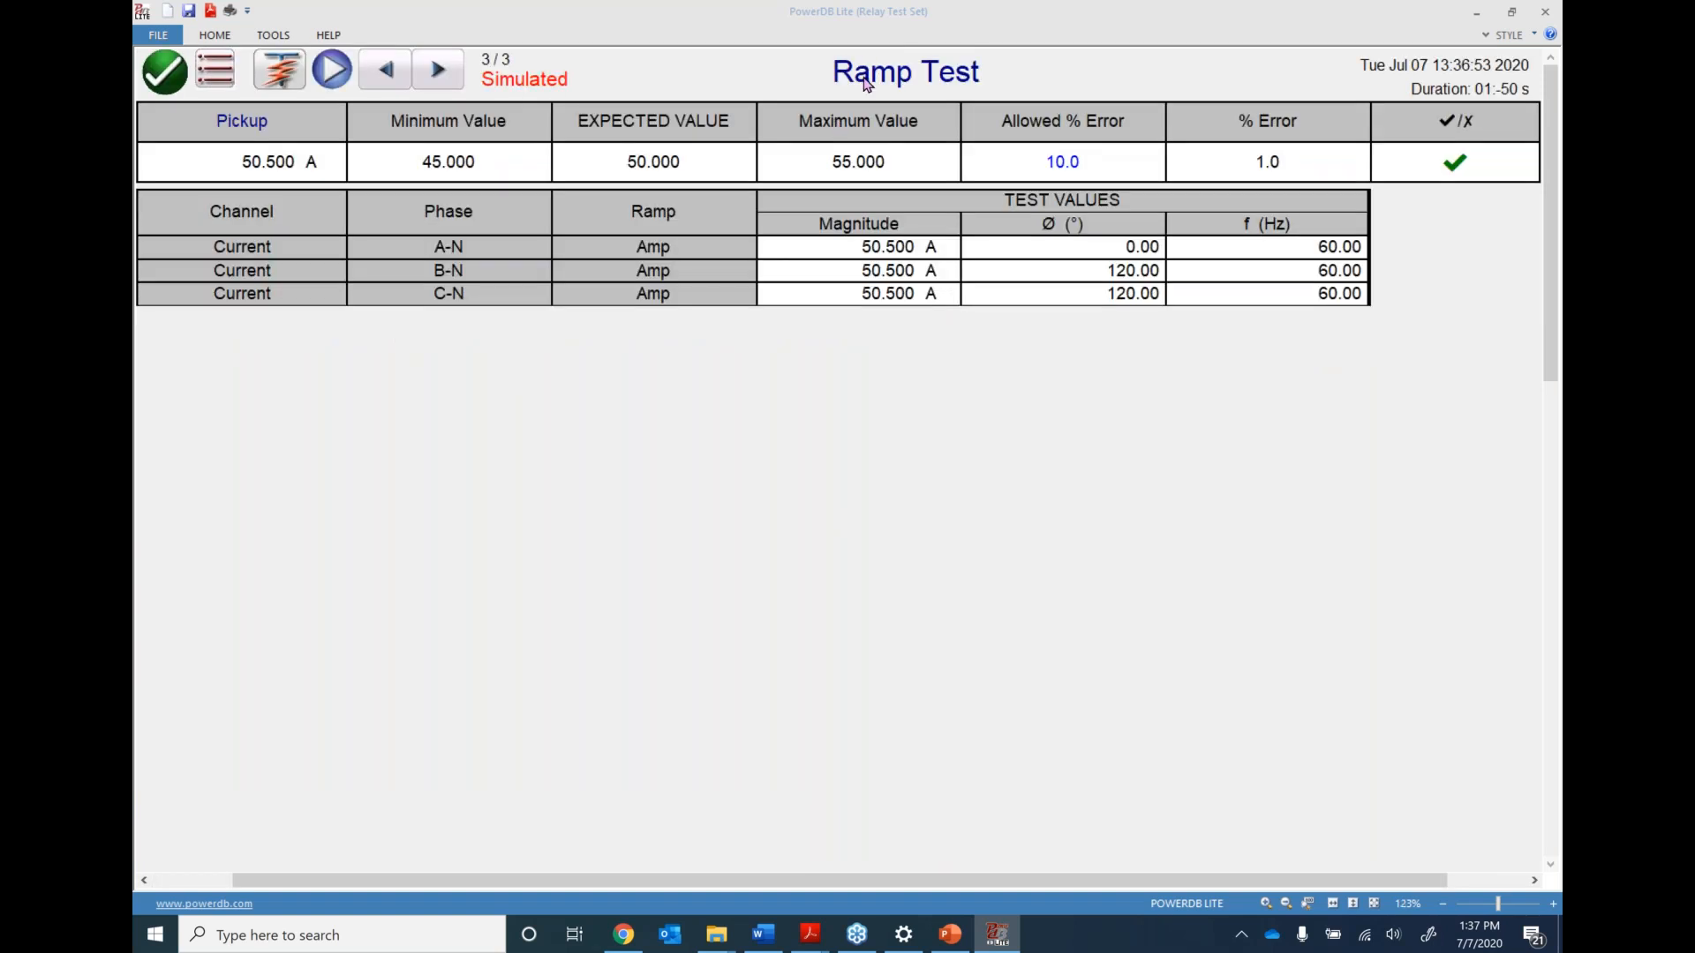
{"action": "double_click", "coordinate": [865, 82]}
{"action": "type", "text": "Inst Test"}
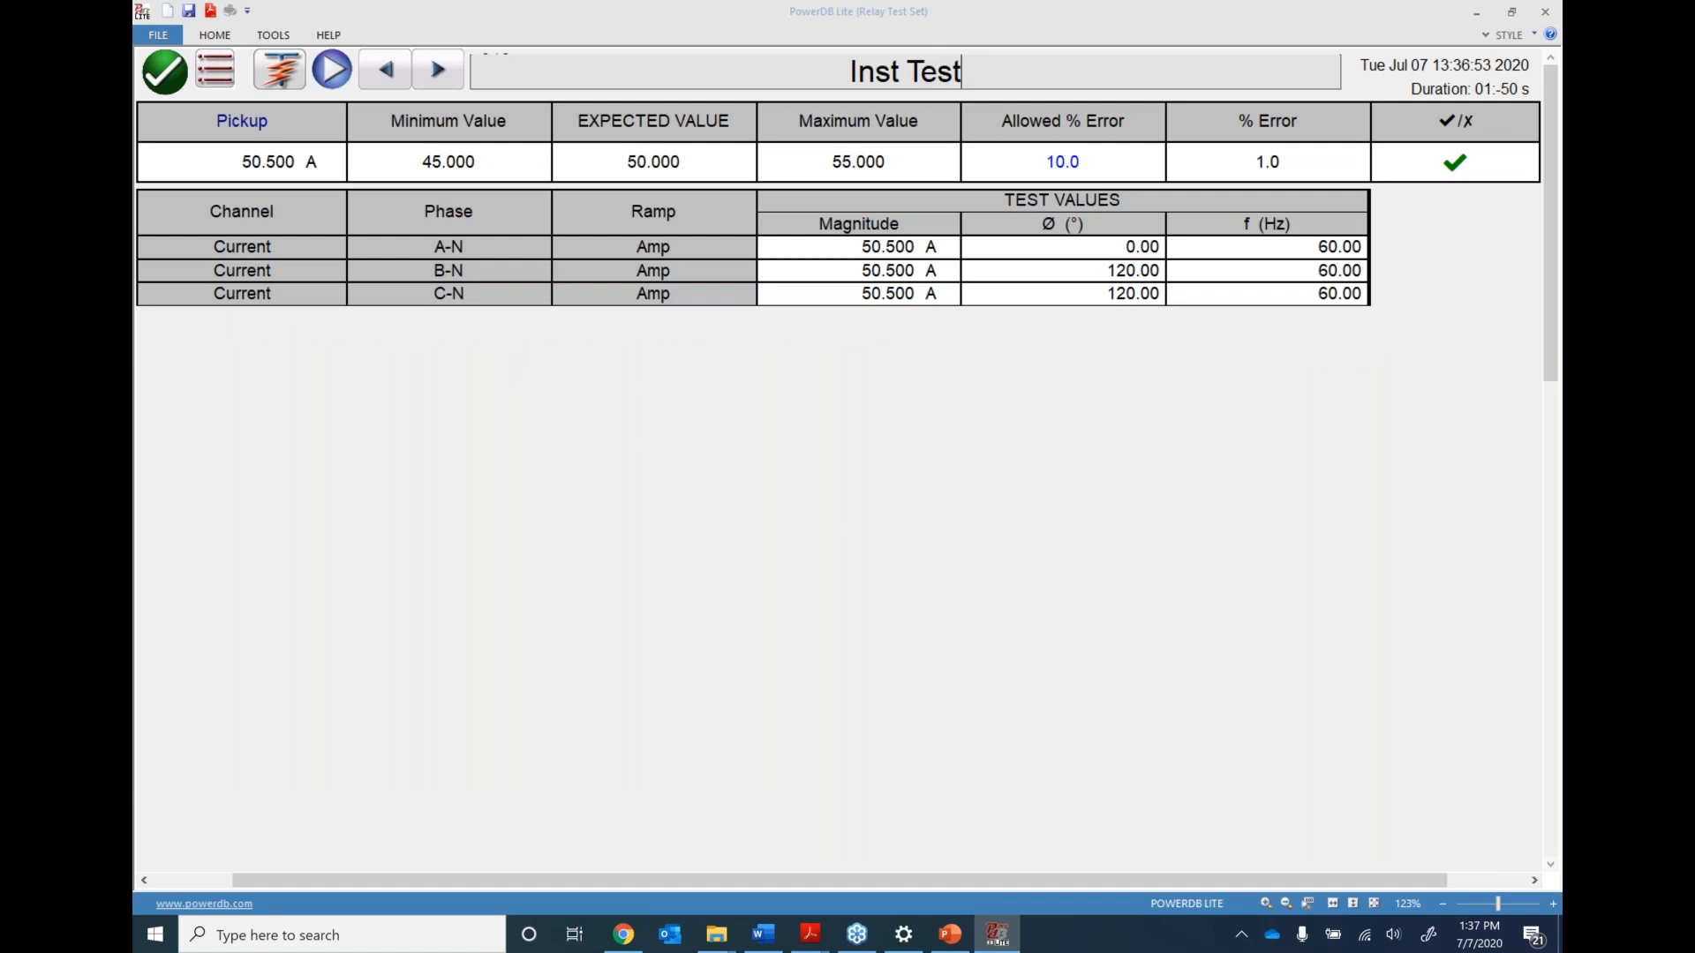
{"action": "key", "text": "Return"}
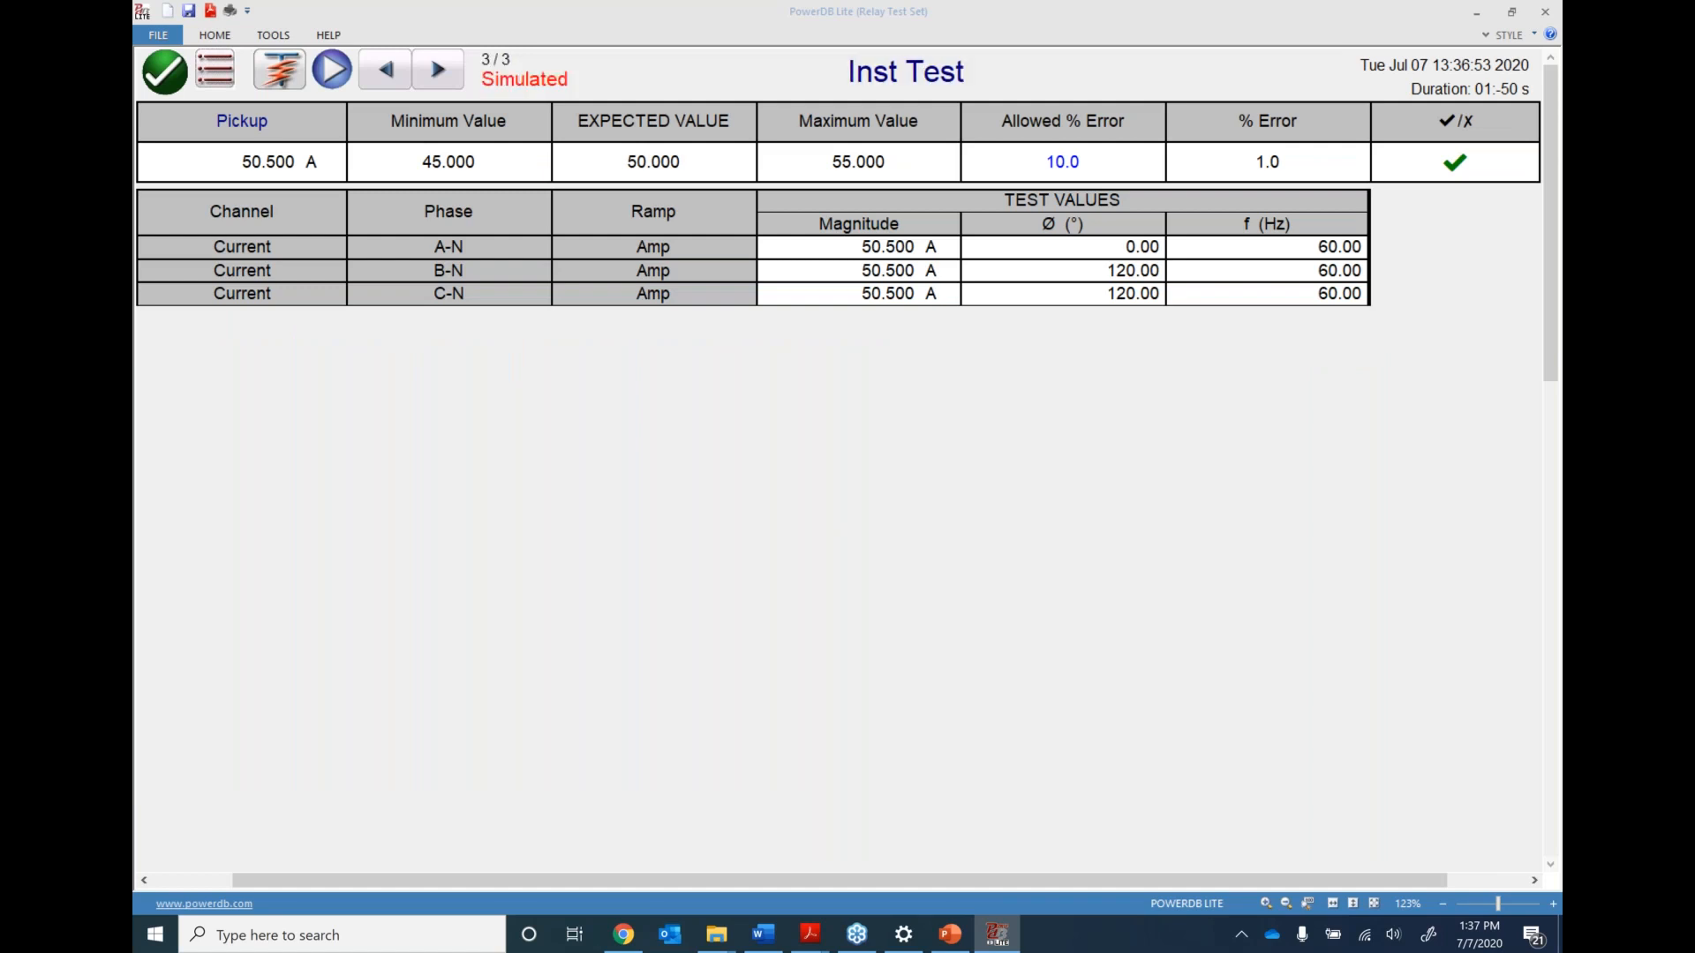
{"action": "left_click", "coordinate": [166, 71]}
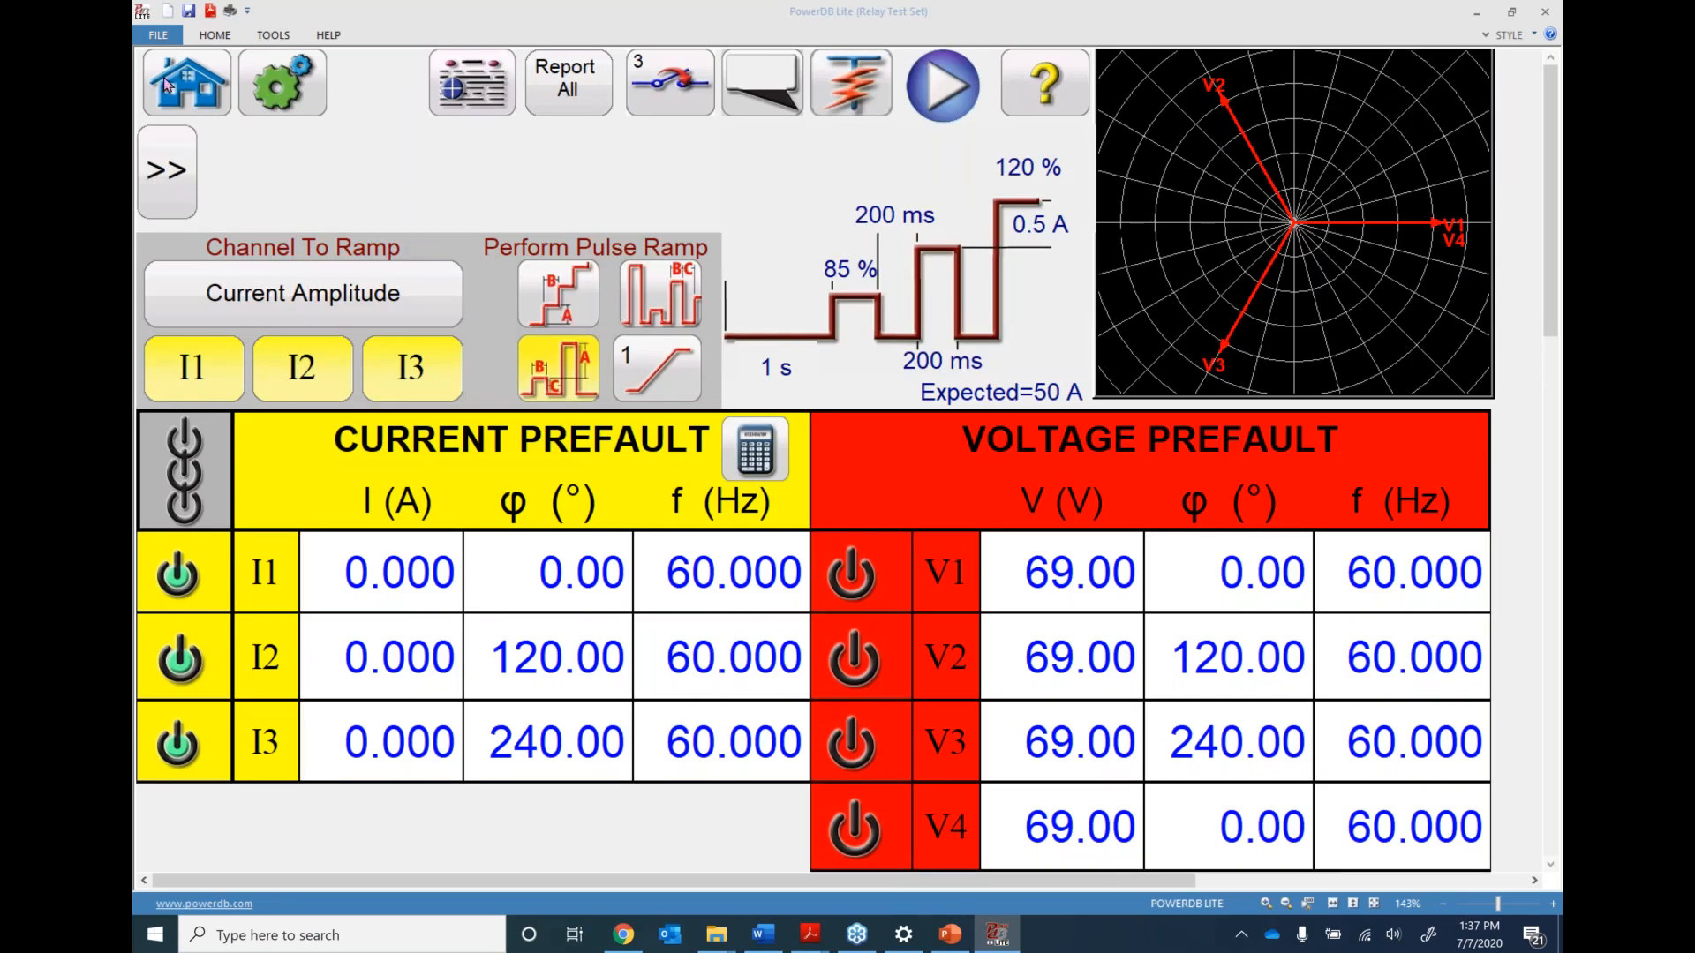
Reopen the standard Ramping test from the home screen and switch it to the binary Search ramp
{"action": "left_click", "coordinate": [685, 361]}
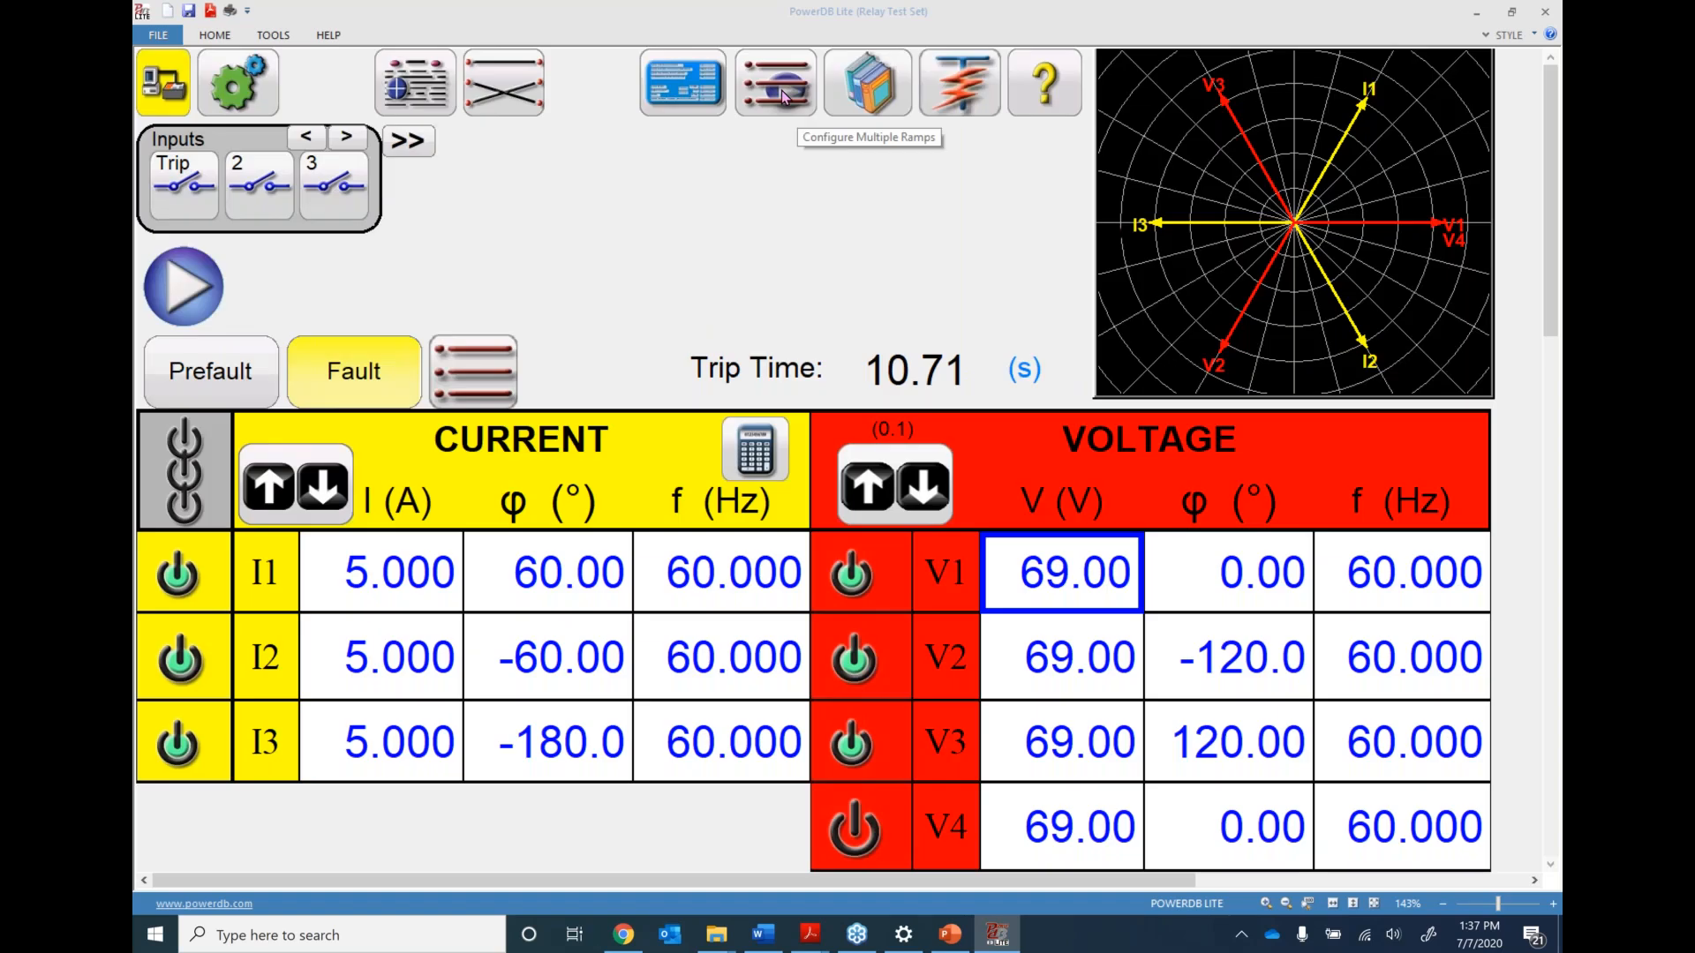
{"action": "left_click", "coordinate": [777, 92]}
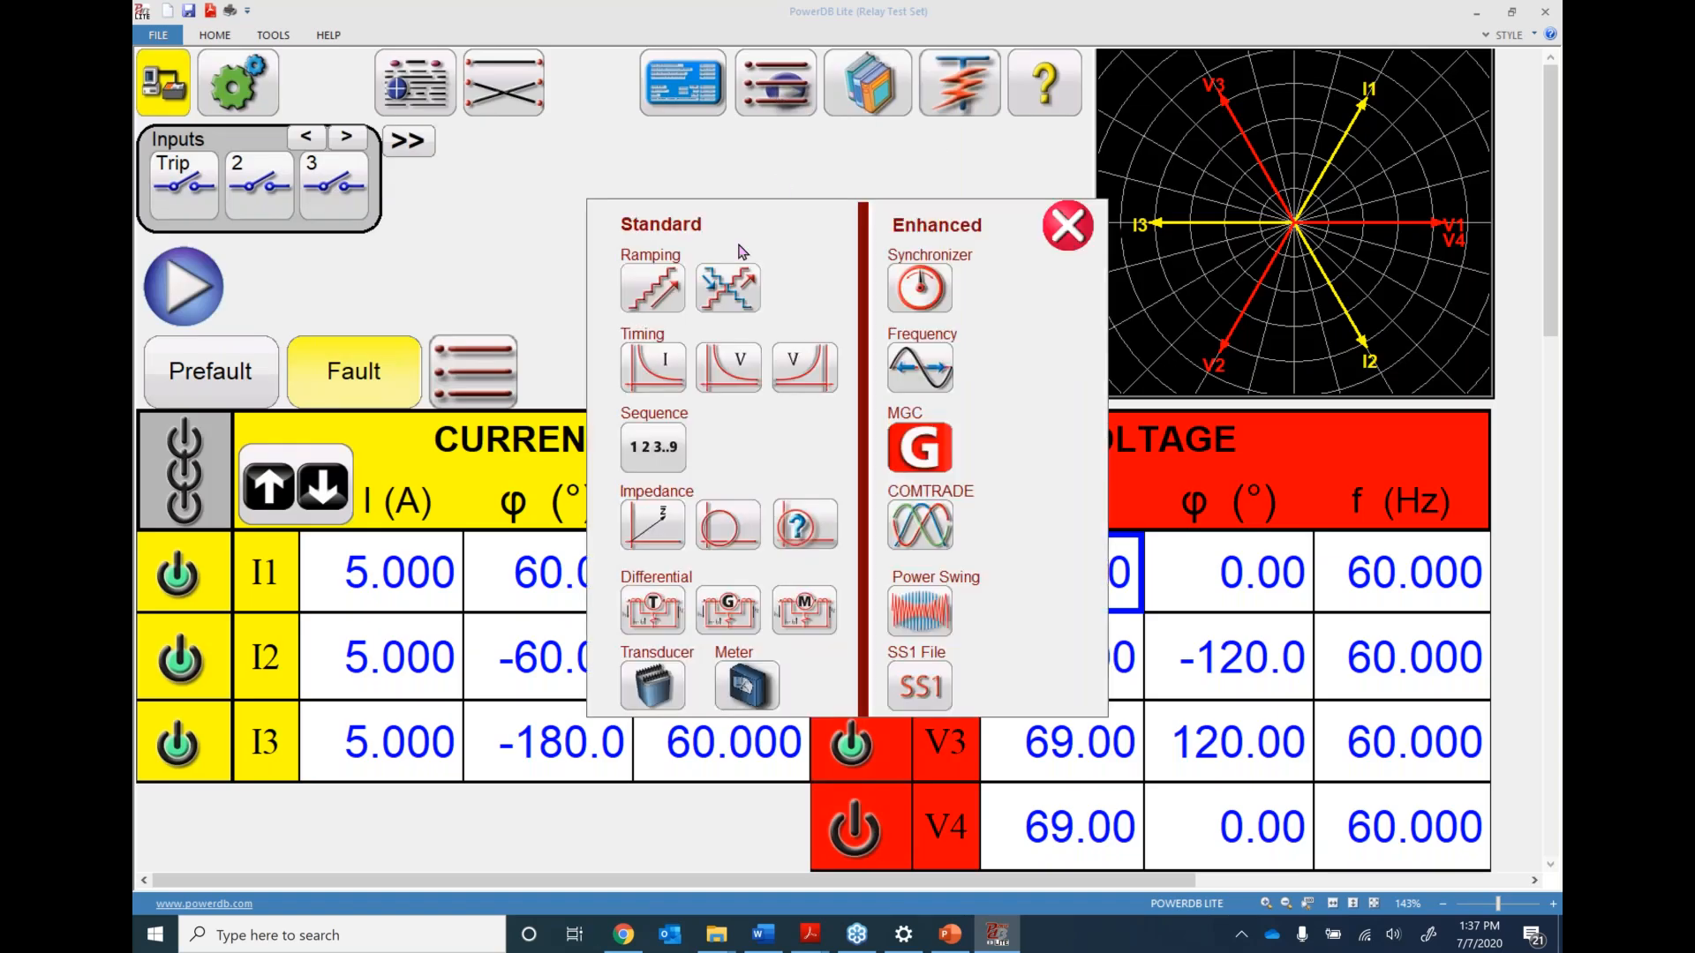
{"action": "left_click", "coordinate": [662, 284]}
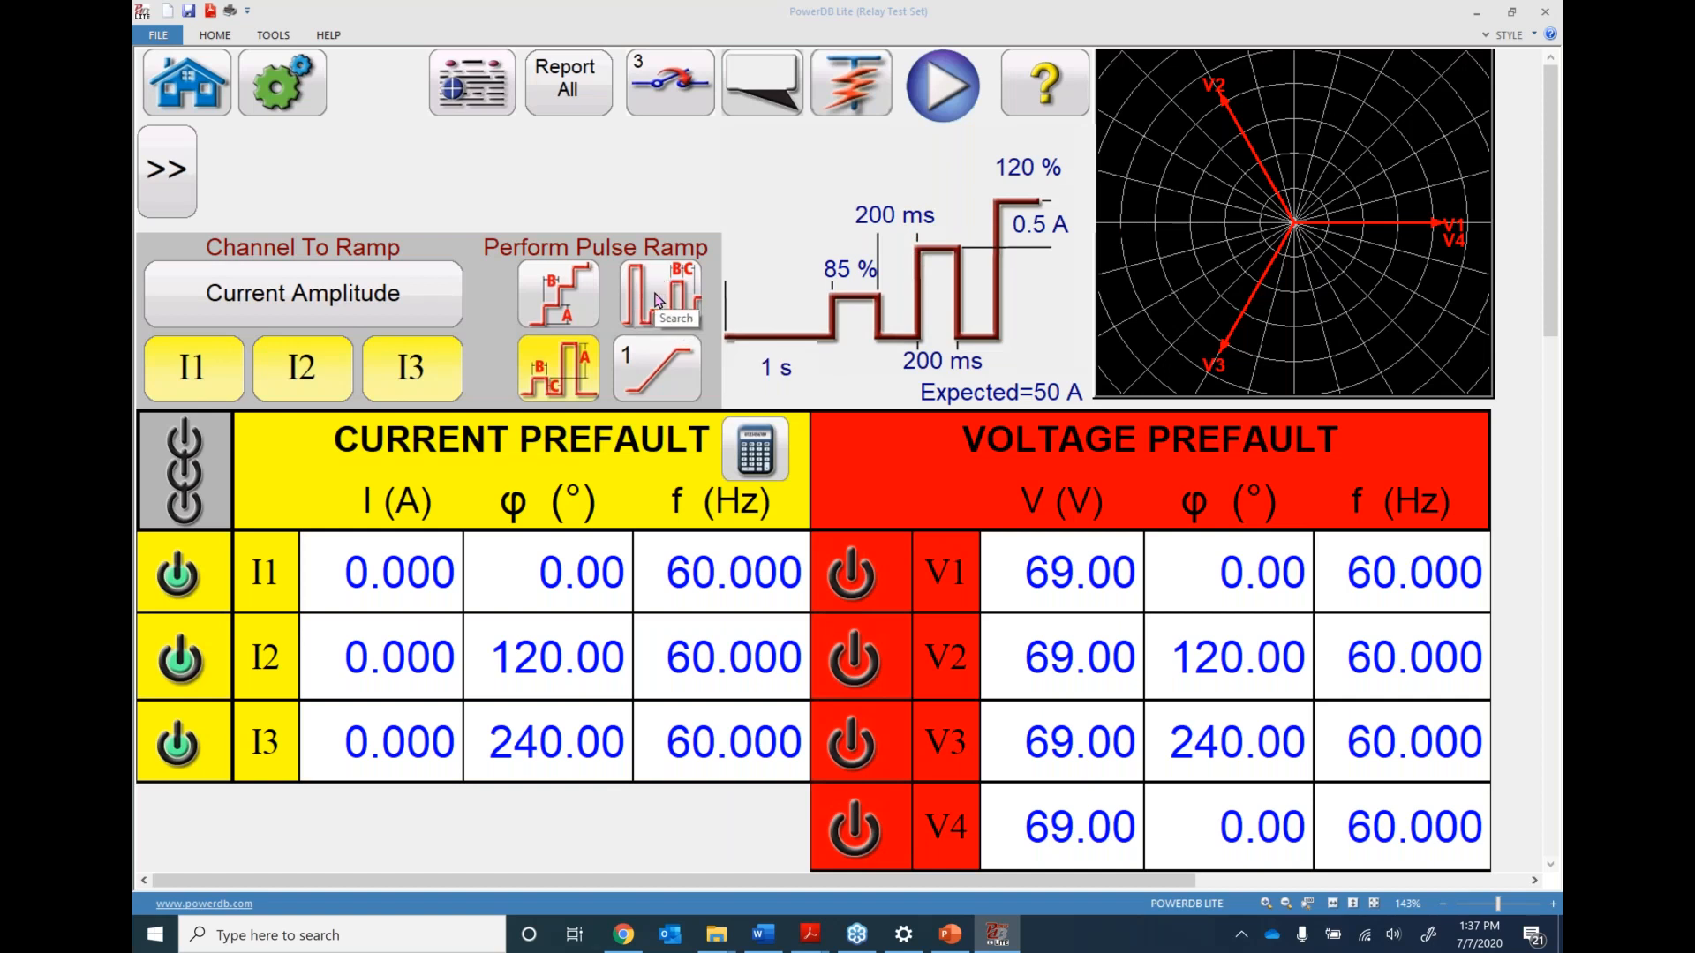
{"action": "left_click", "coordinate": [660, 298]}
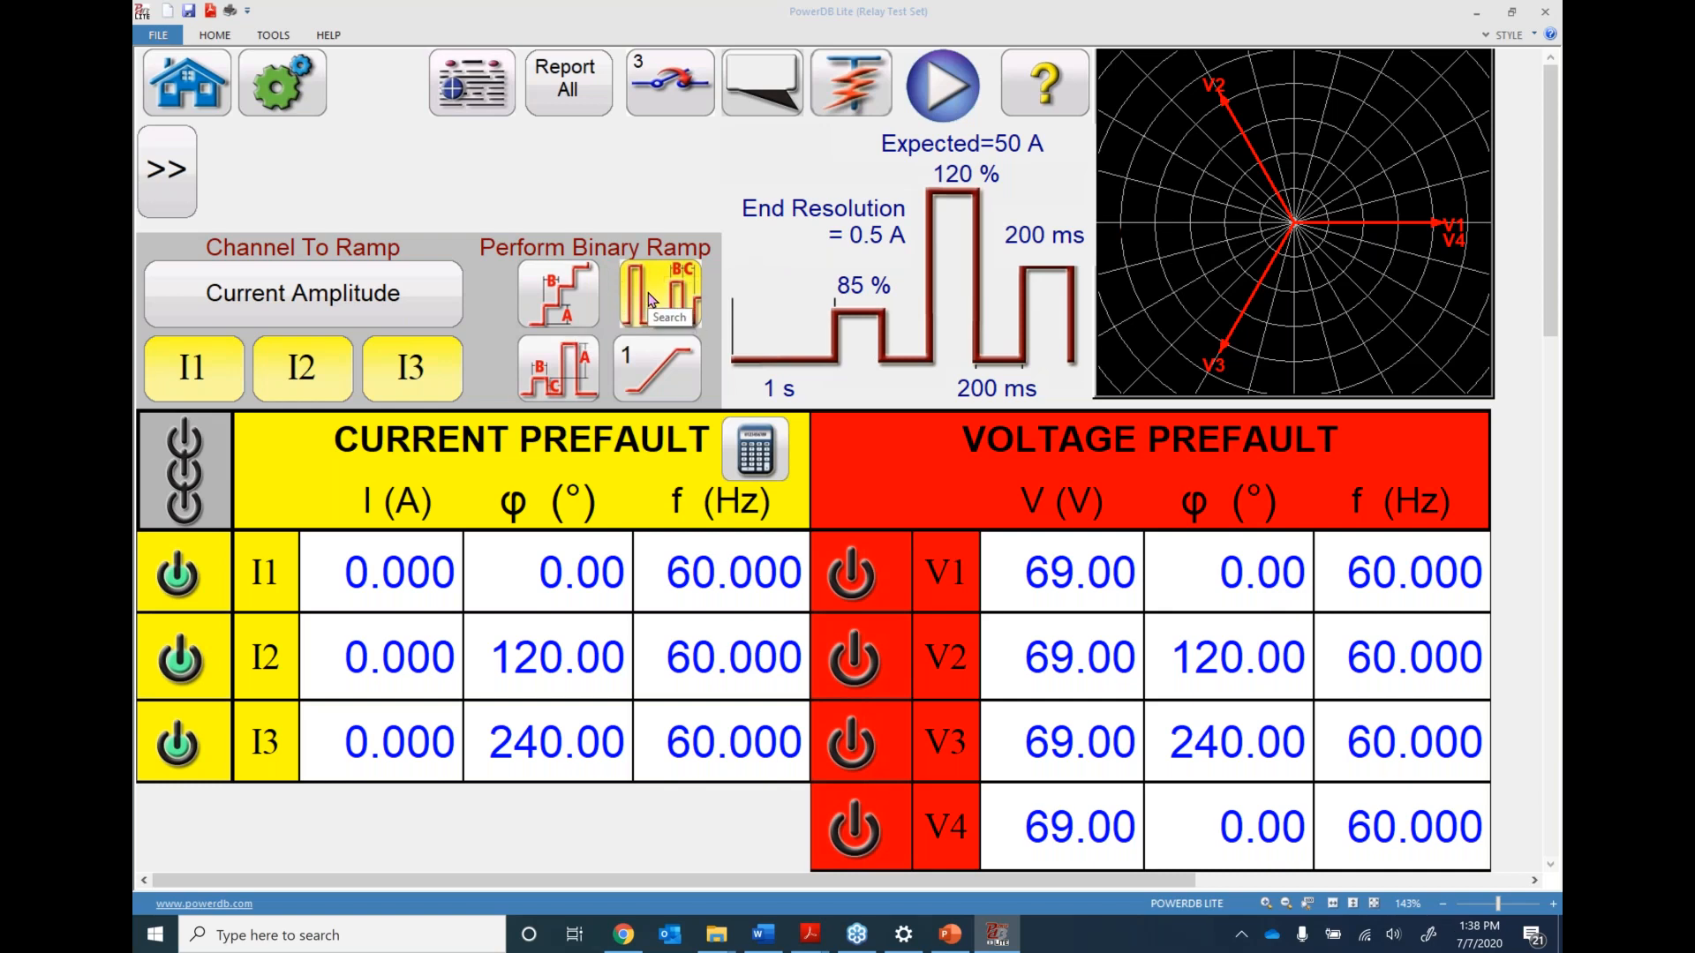
Switch to PowerPoint and present the Binary Search Ramp slide, revealing its expected setting and end resolution
{"action": "left_click", "coordinate": [949, 934]}
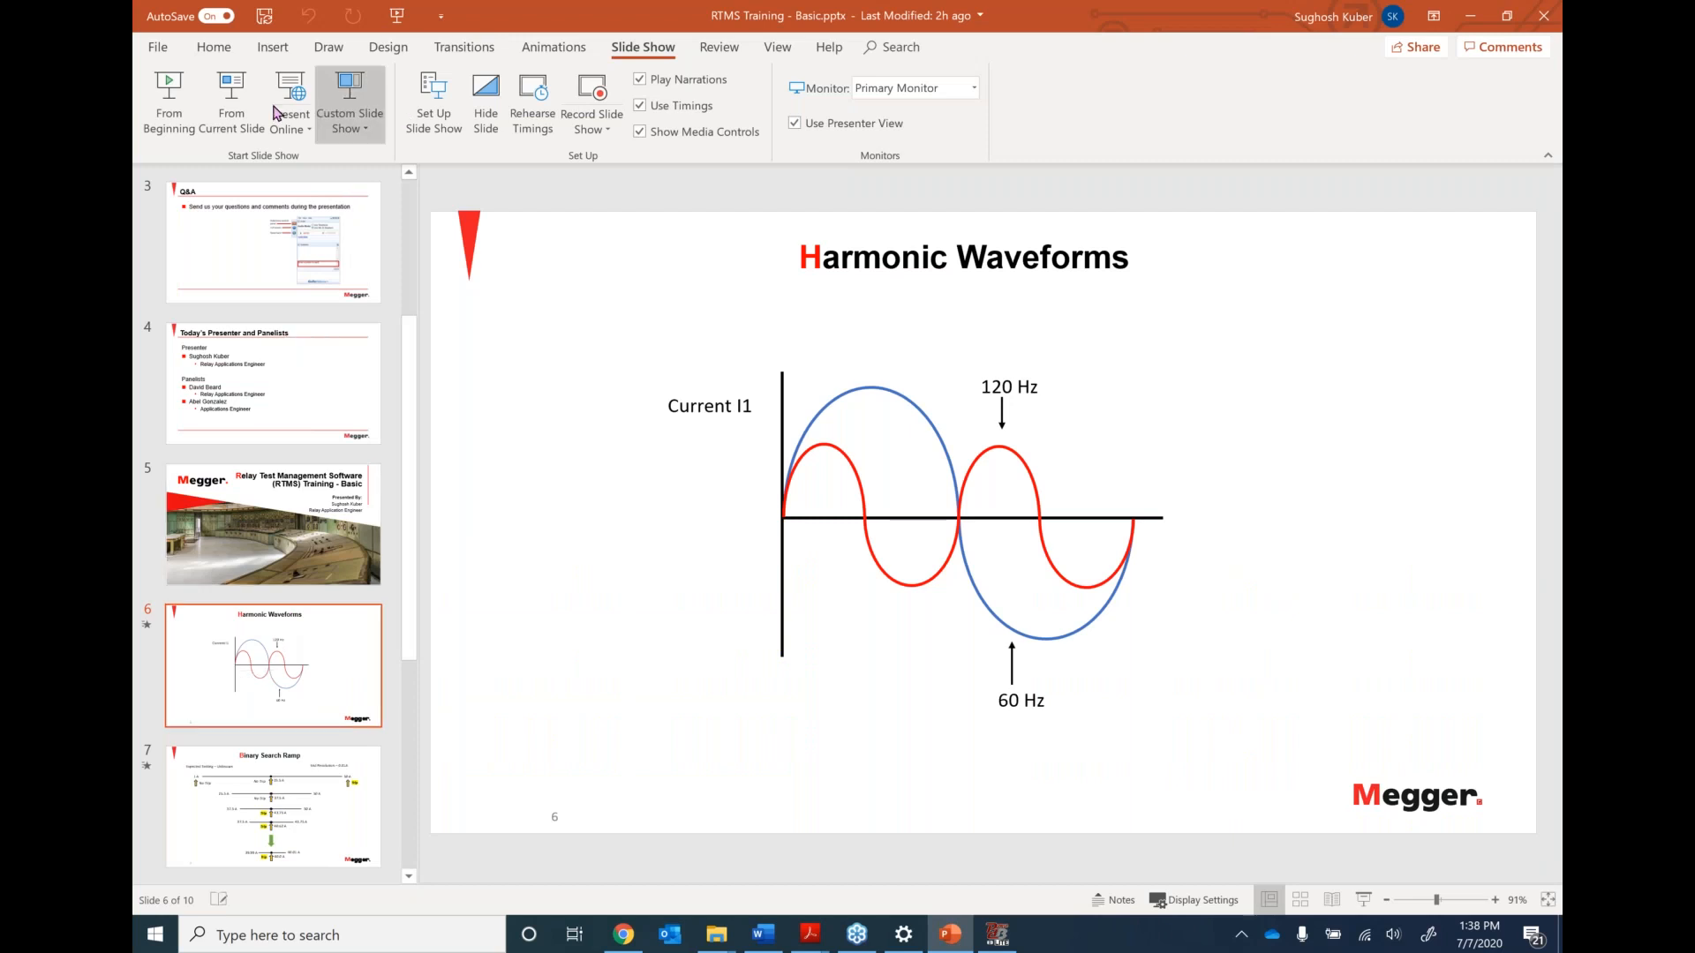
{"action": "left_click", "coordinate": [244, 103]}
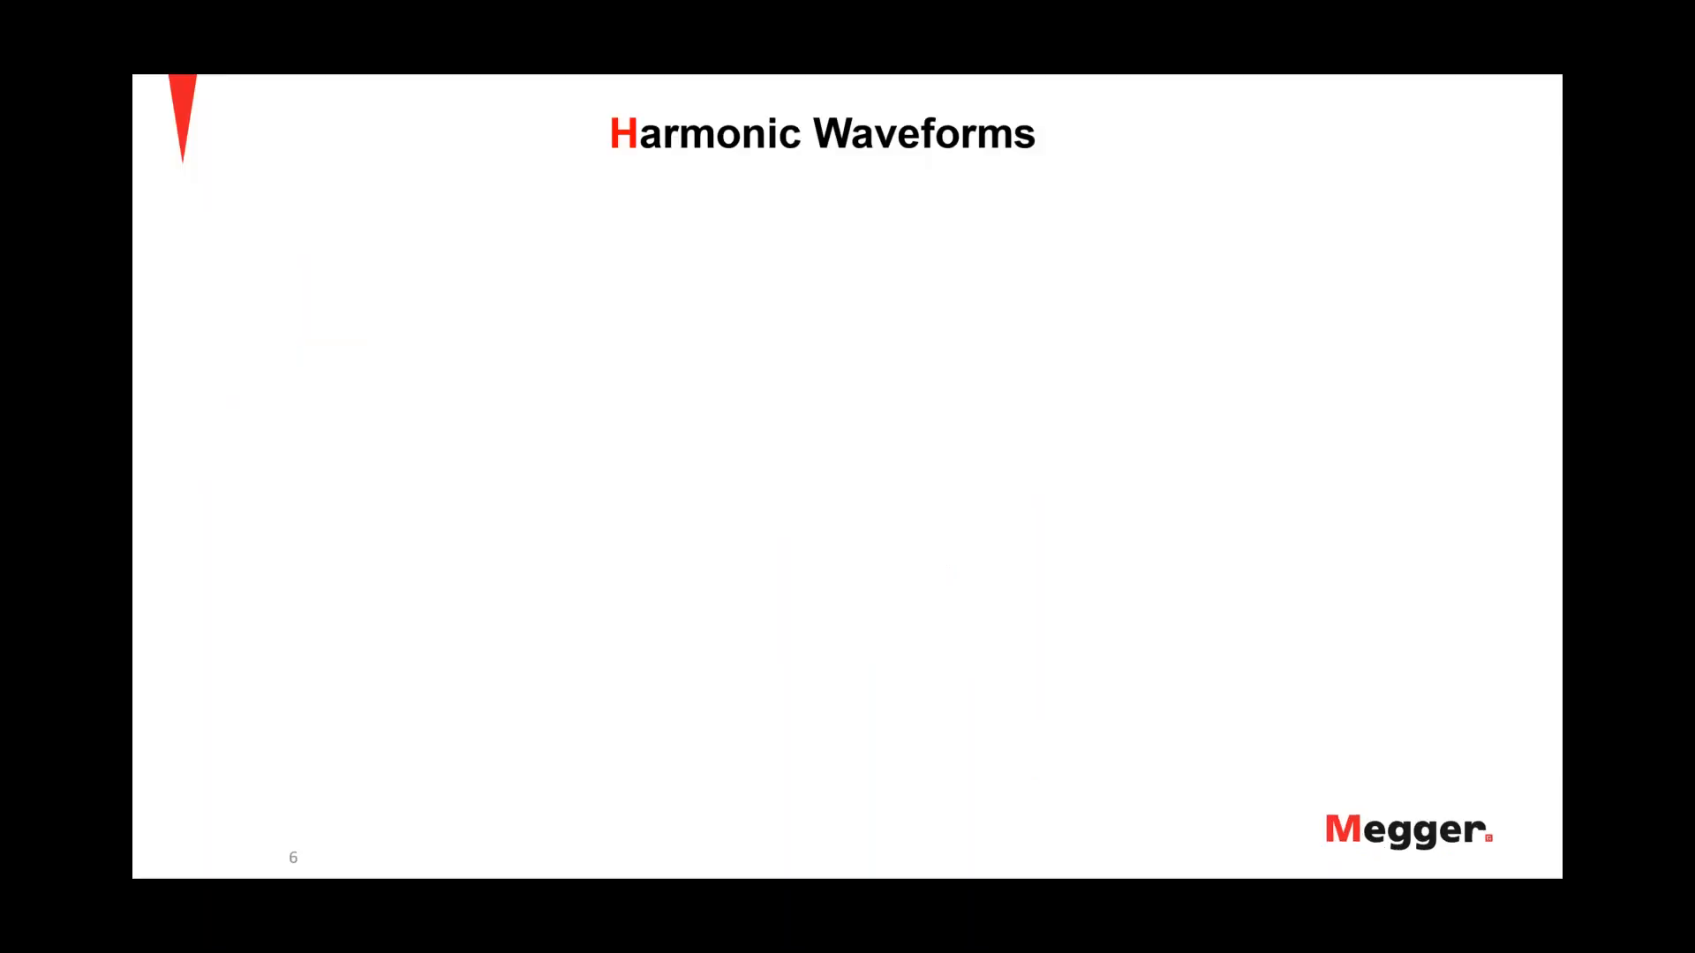
{"action": "key", "text": "Right"}
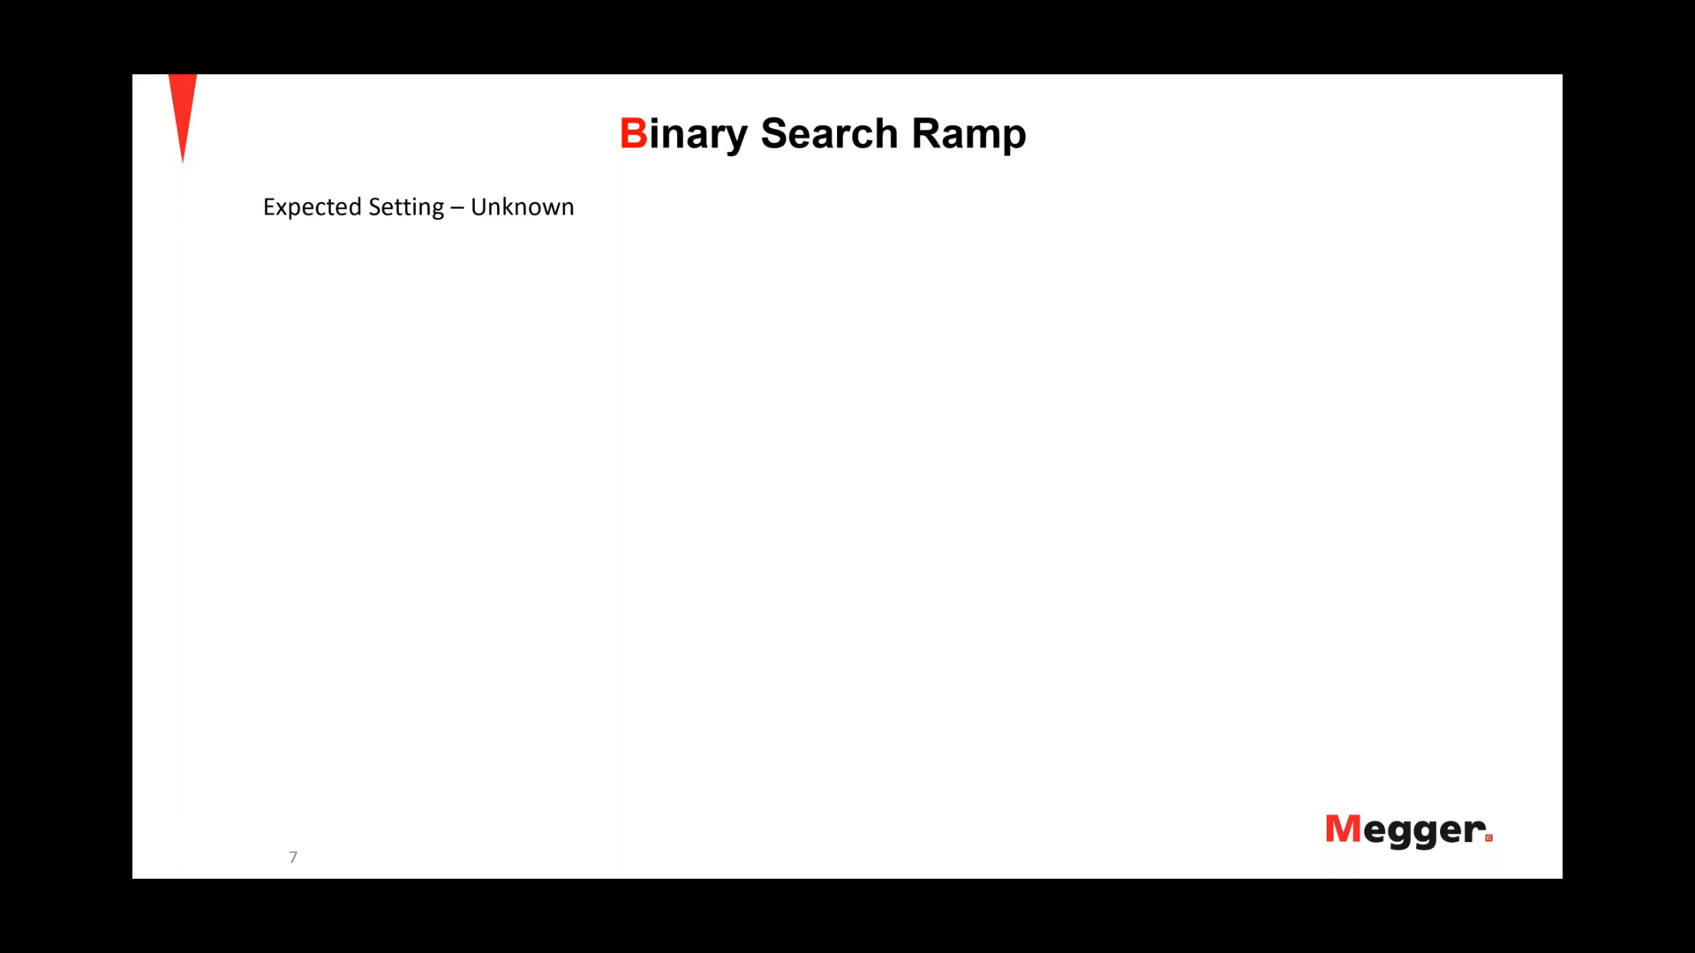
{"action": "key", "text": "Right"}
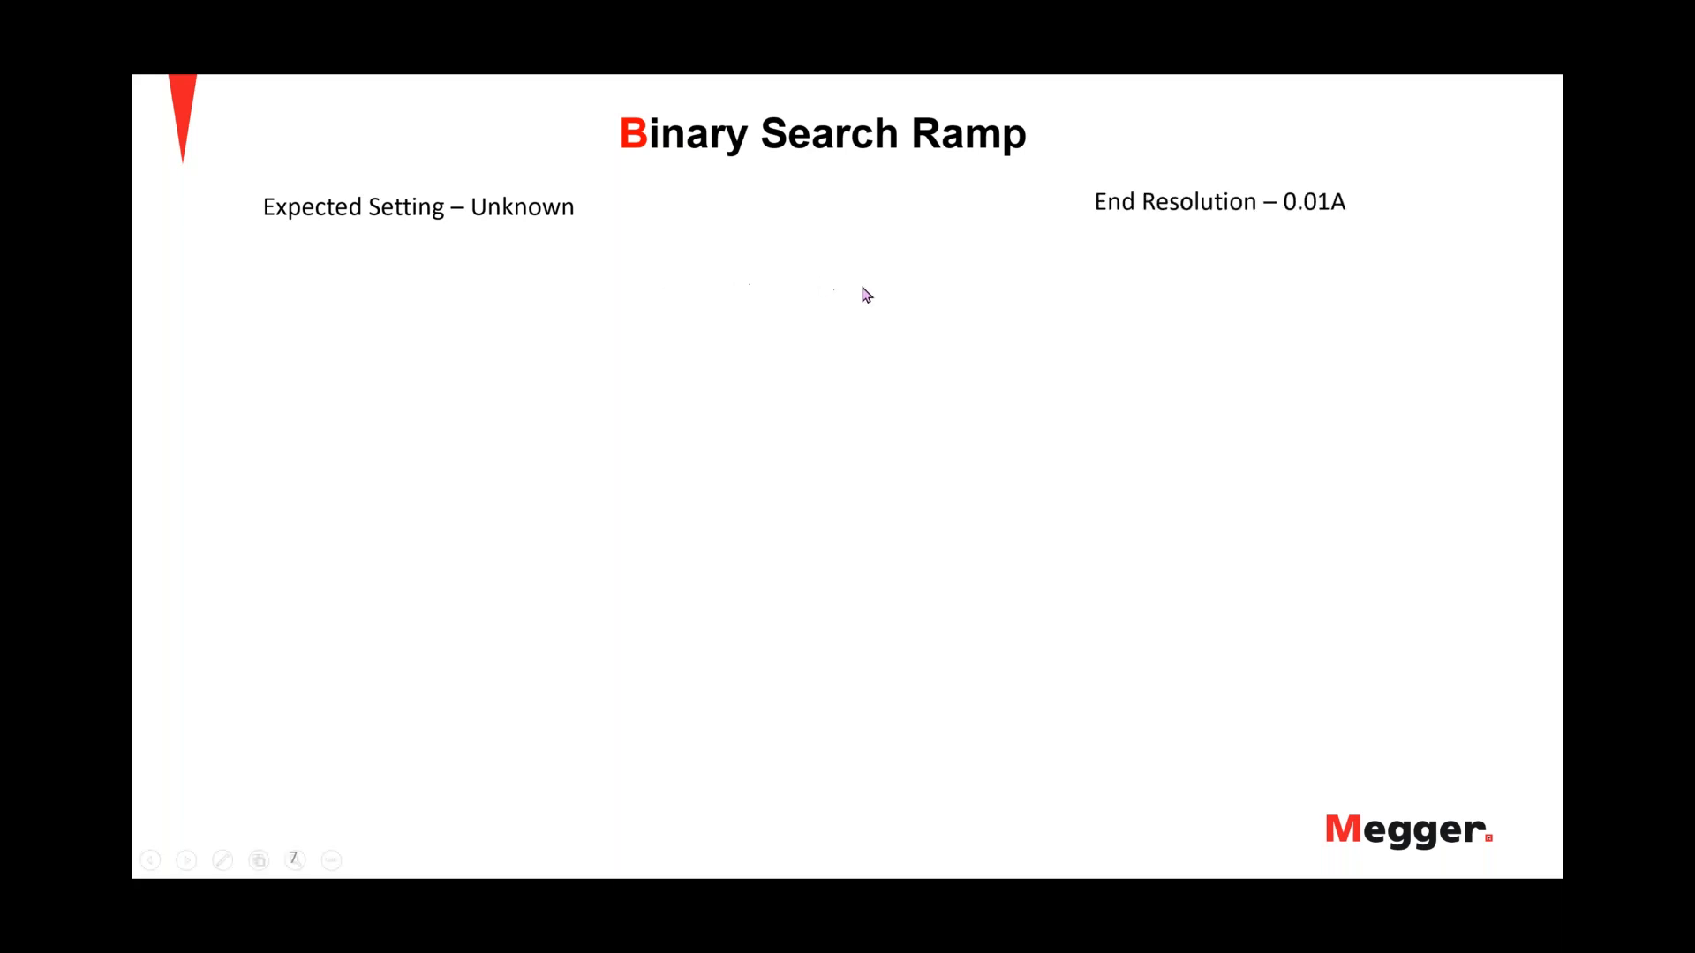
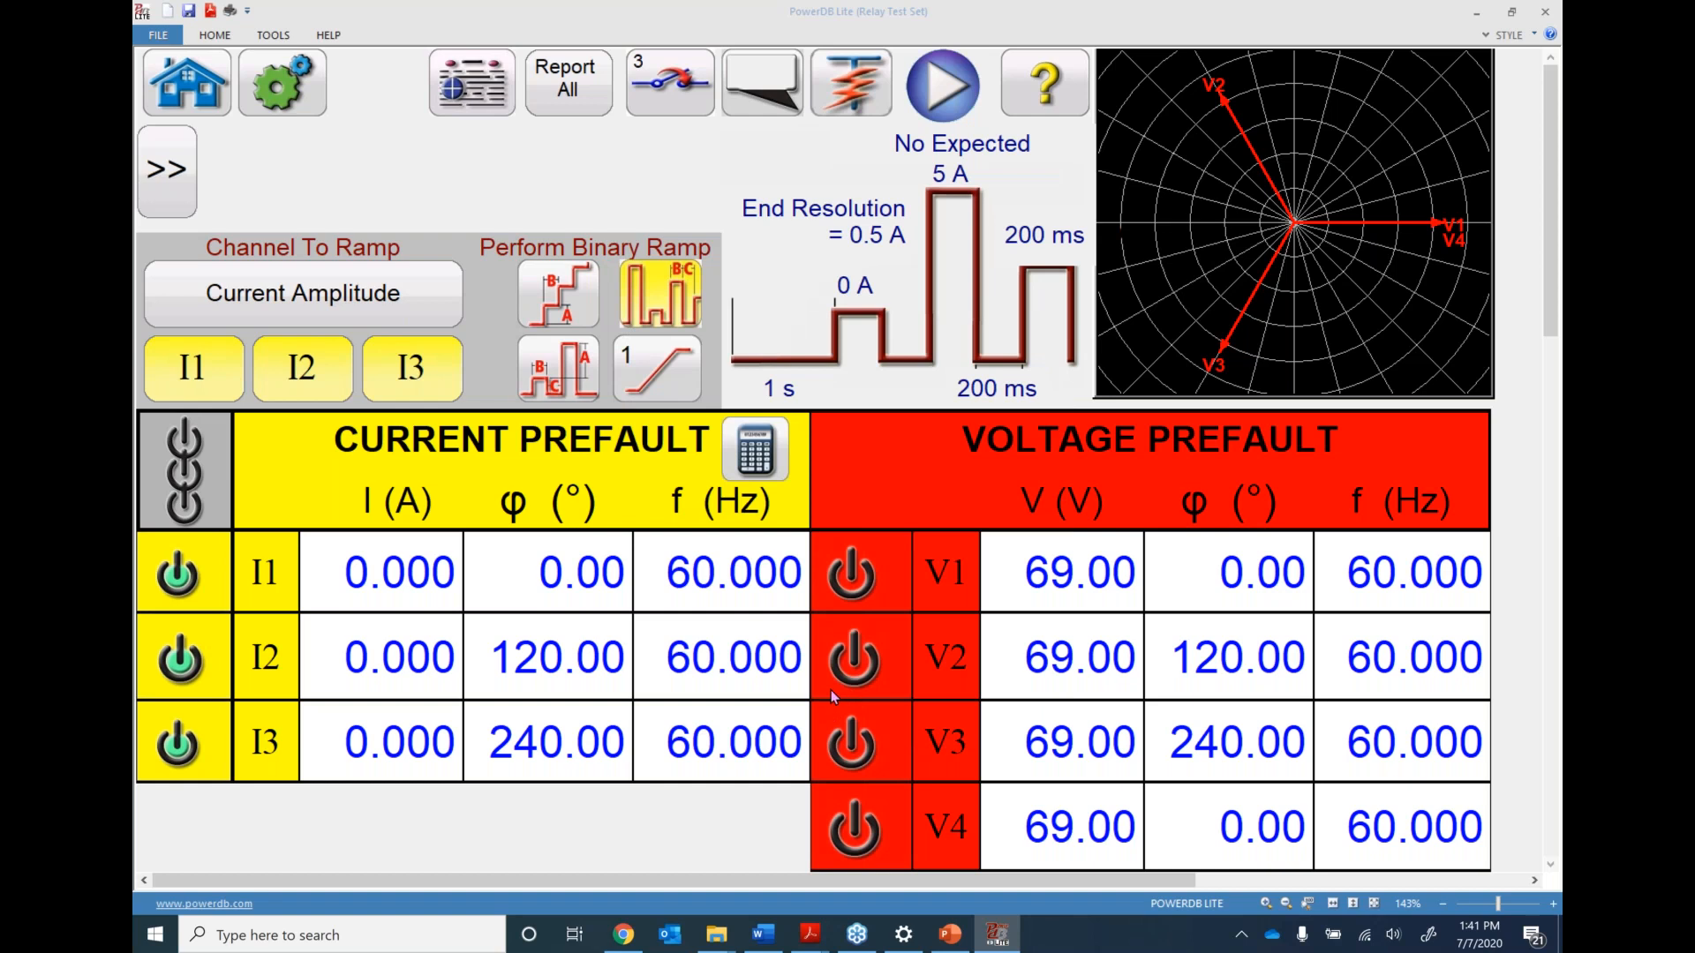
Set the binary ramp's lower limit to 1 A and its upper limit to 50 A
{"action": "left_click", "coordinate": [850, 287]}
{"action": "left_click", "coordinate": [685, 329]}
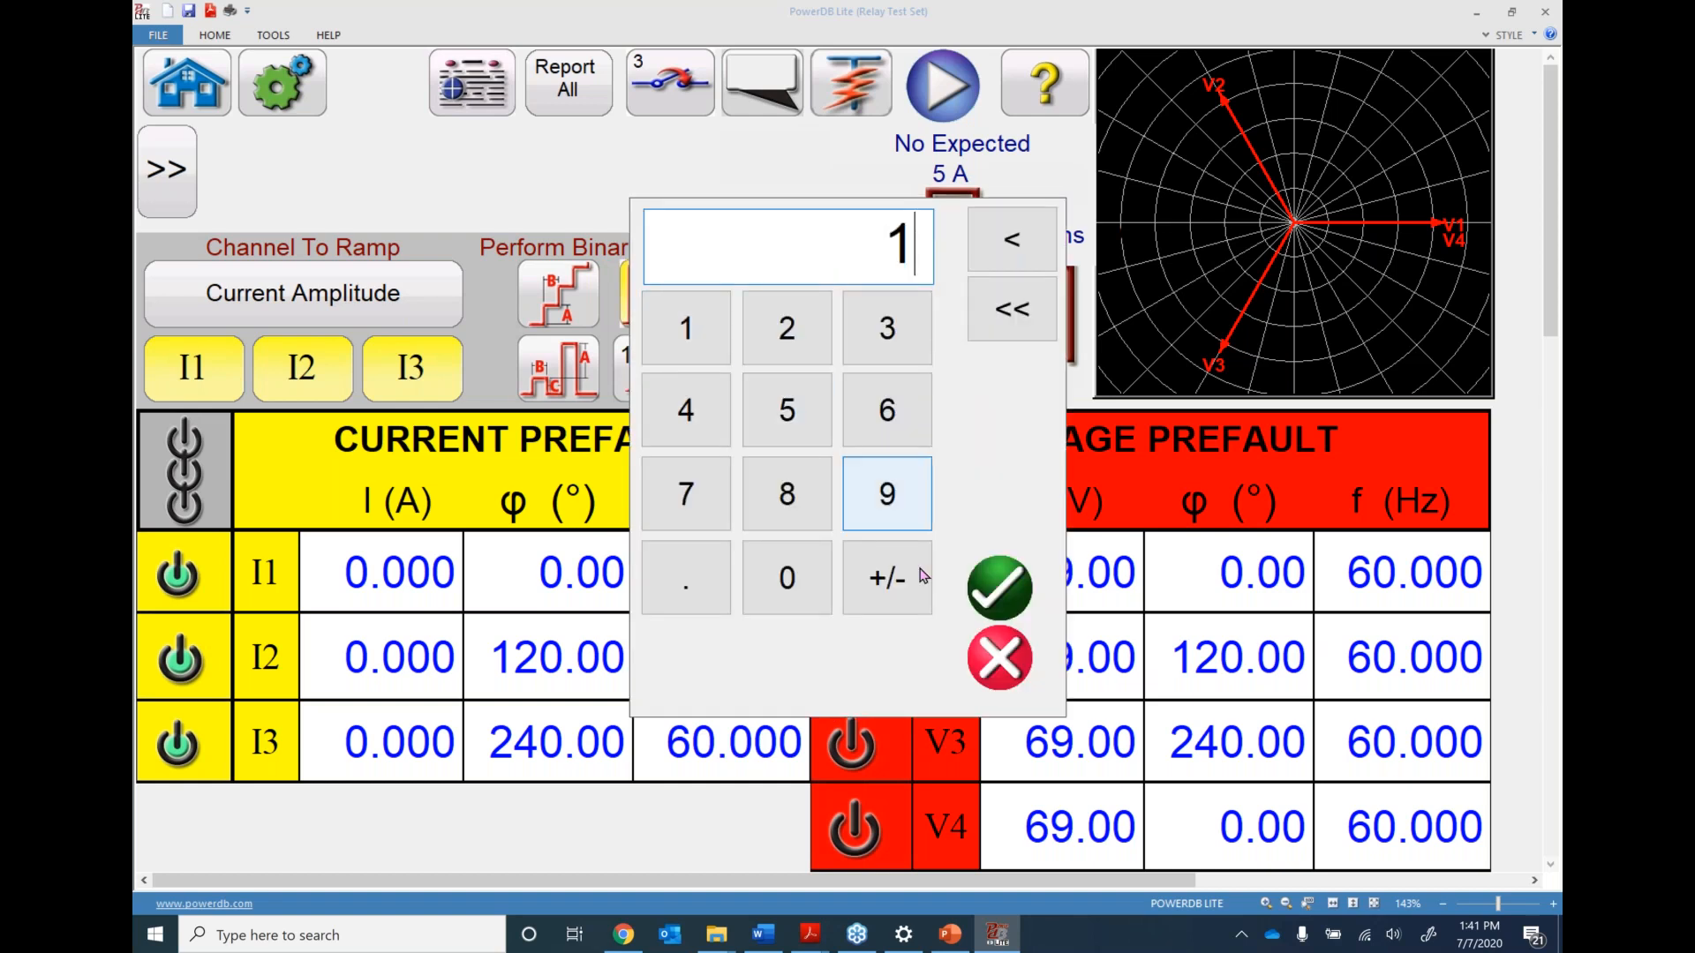
{"action": "left_click", "coordinate": [996, 584]}
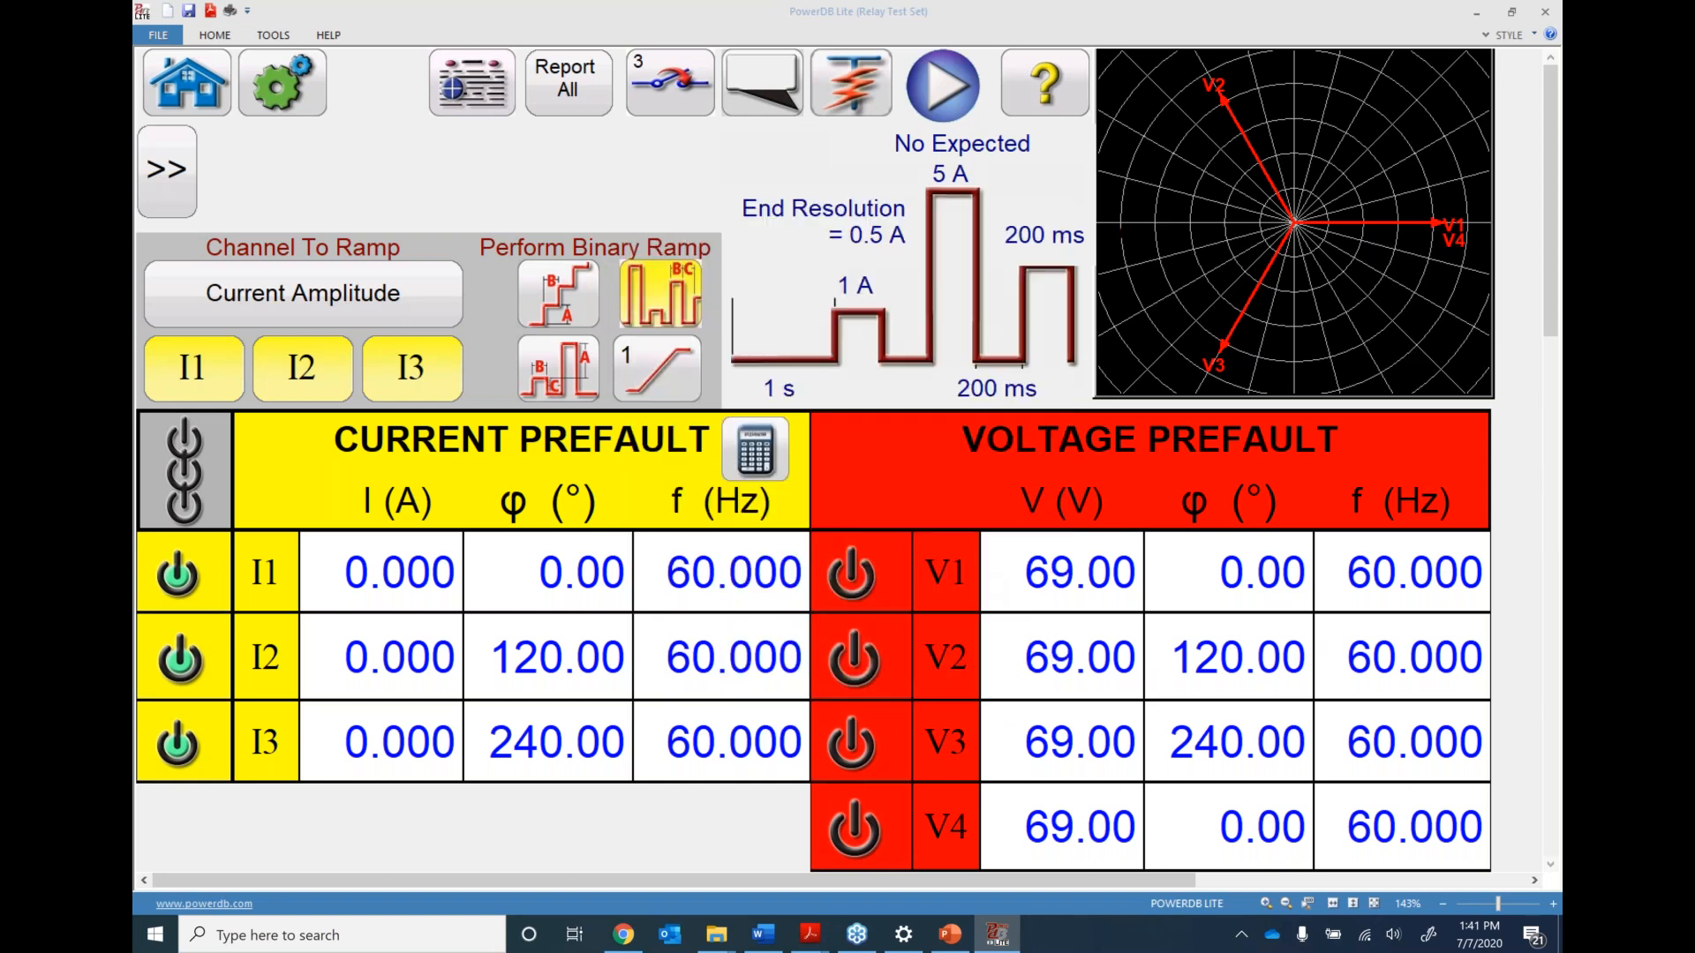
{"action": "left_click", "coordinate": [943, 173]}
{"action": "left_click", "coordinate": [787, 576]}
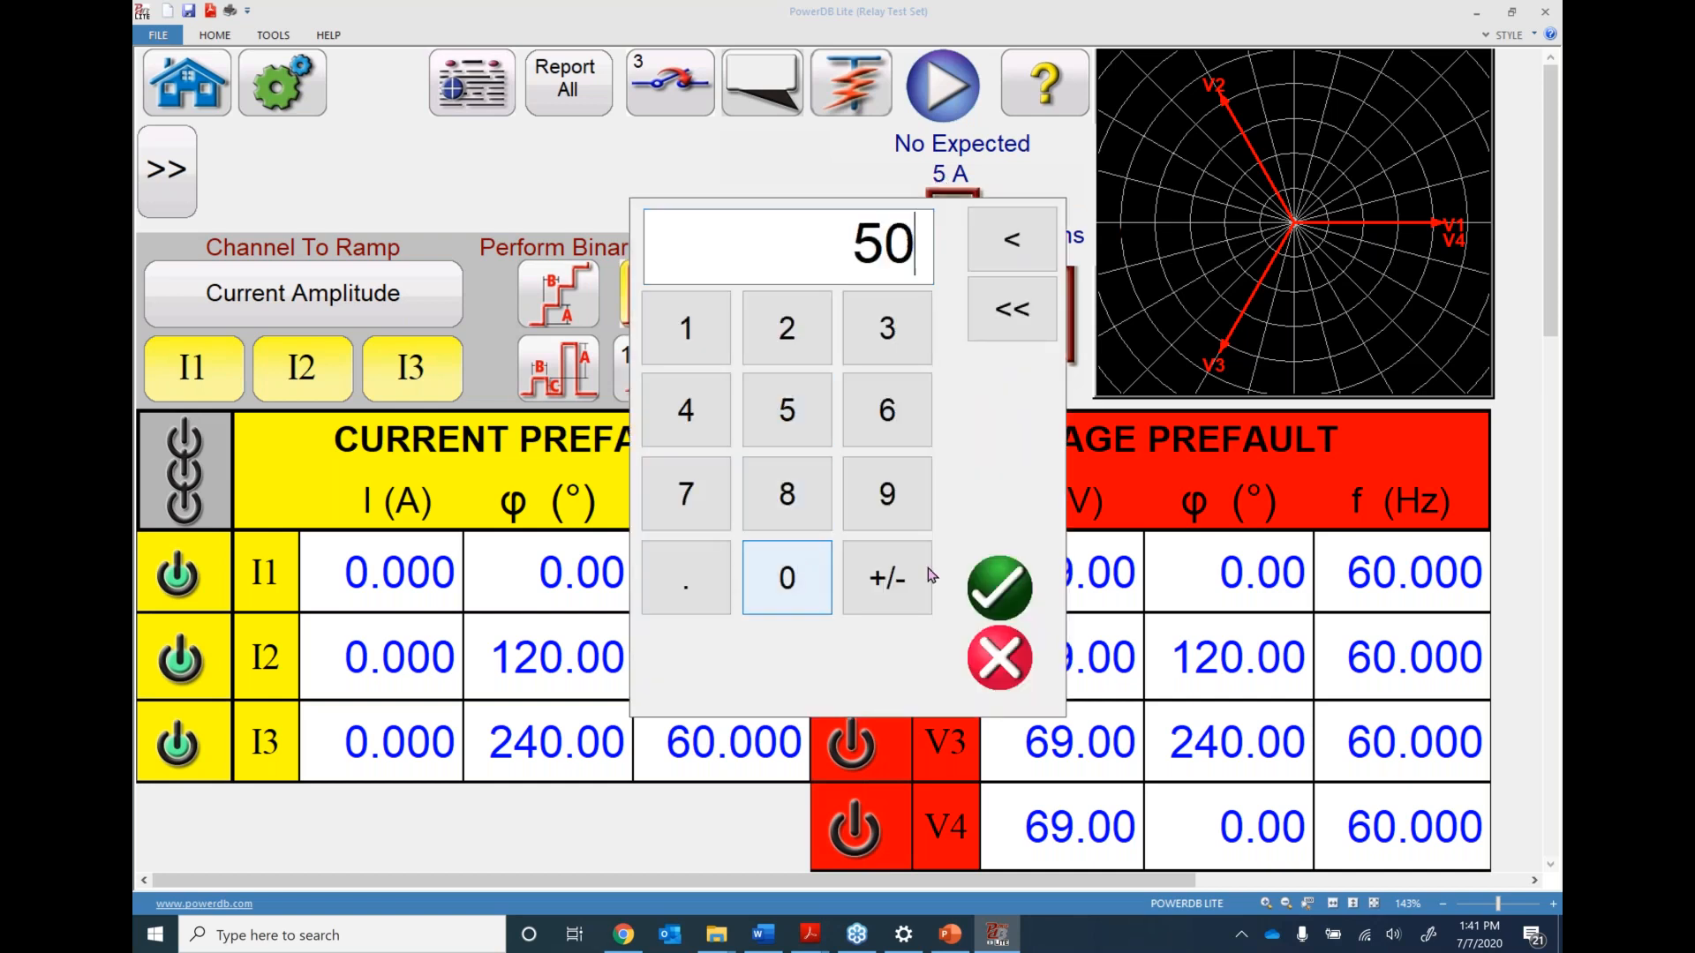
{"action": "left_click", "coordinate": [997, 587]}
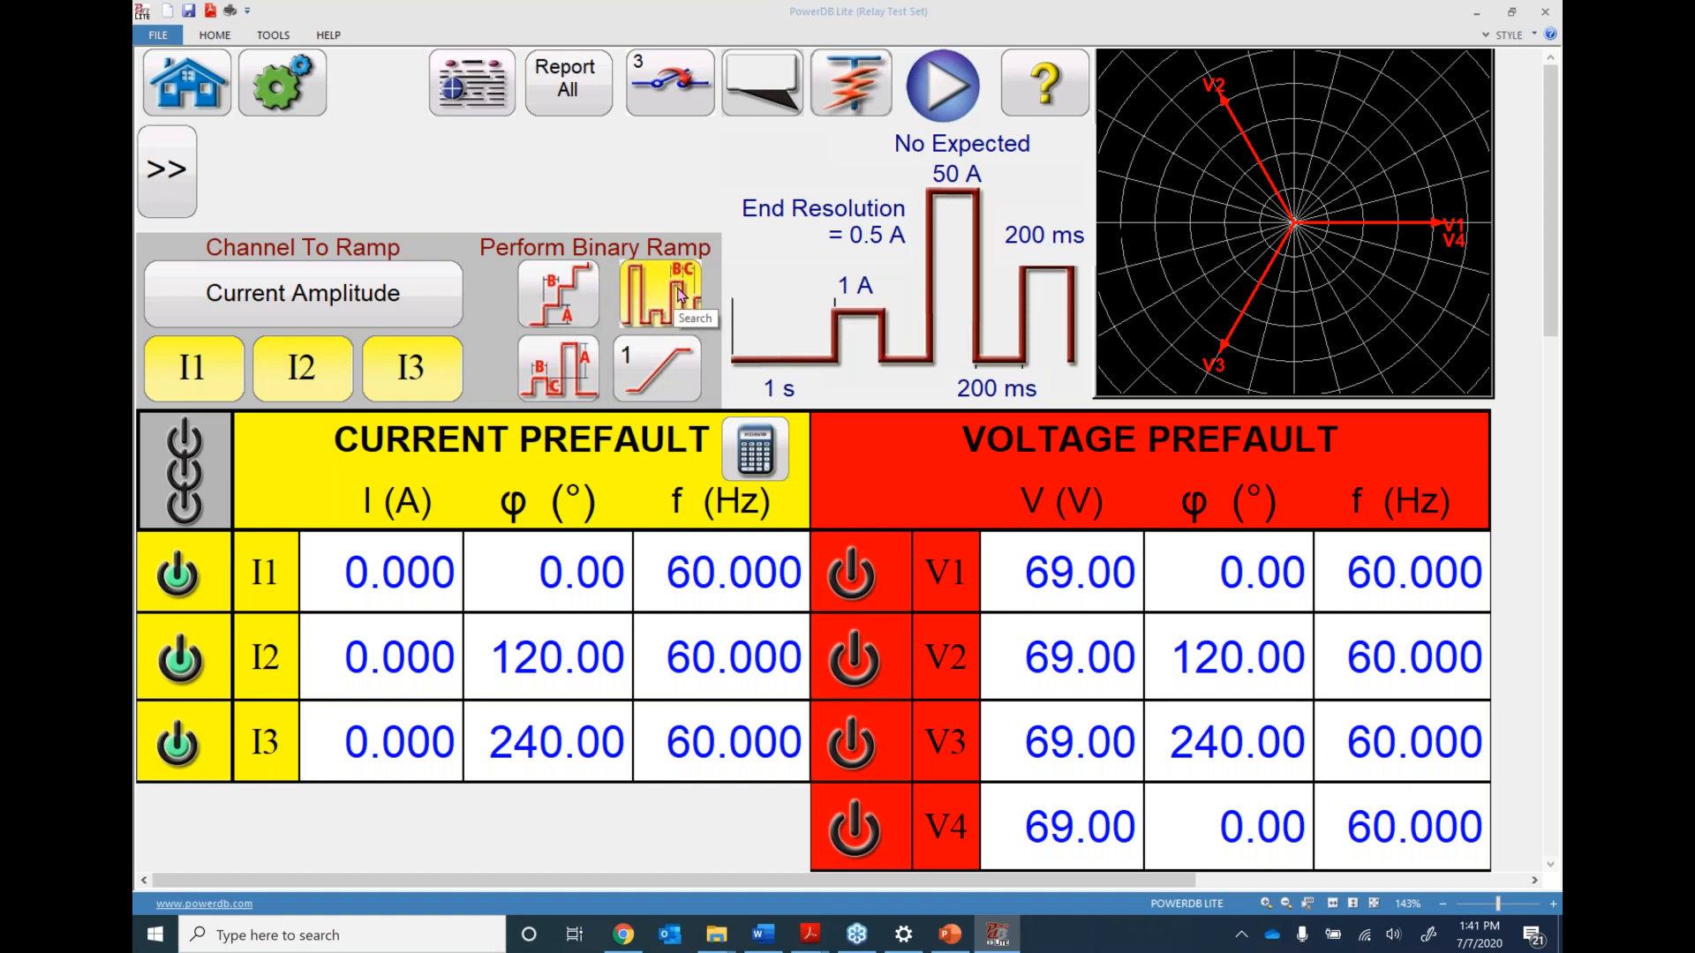
Switch the ramping test to a Stair ramp and set the number of ramps to 2
{"action": "left_click", "coordinate": [583, 303]}
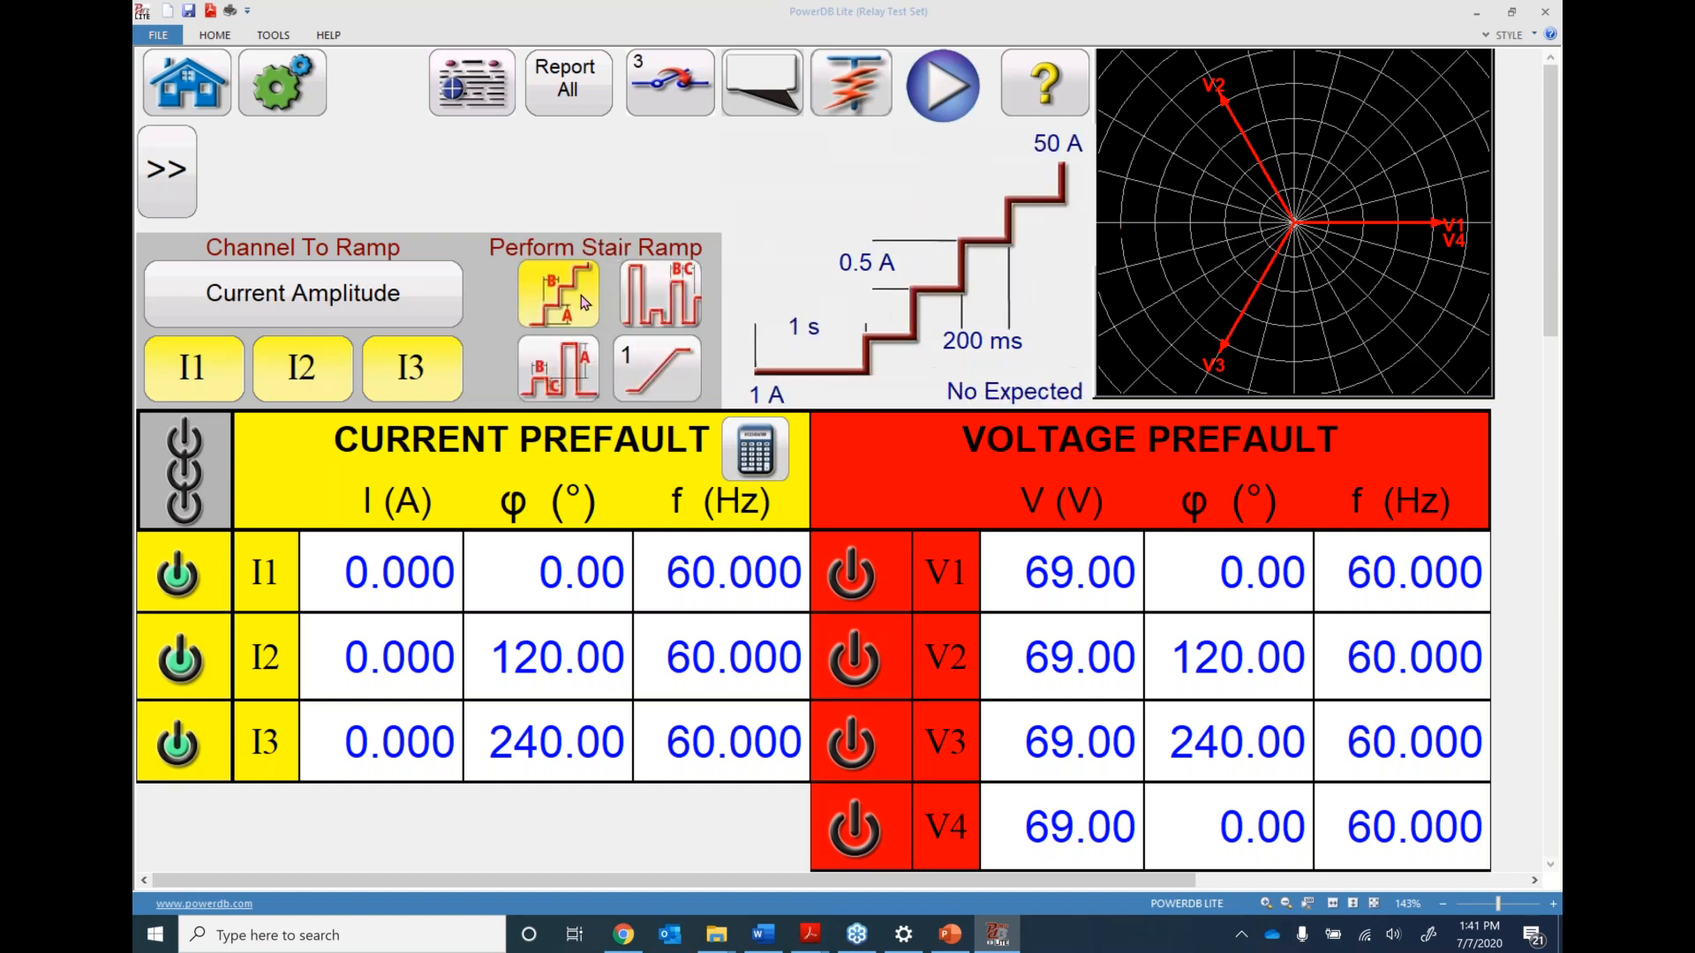
{"action": "left_click", "coordinate": [657, 378]}
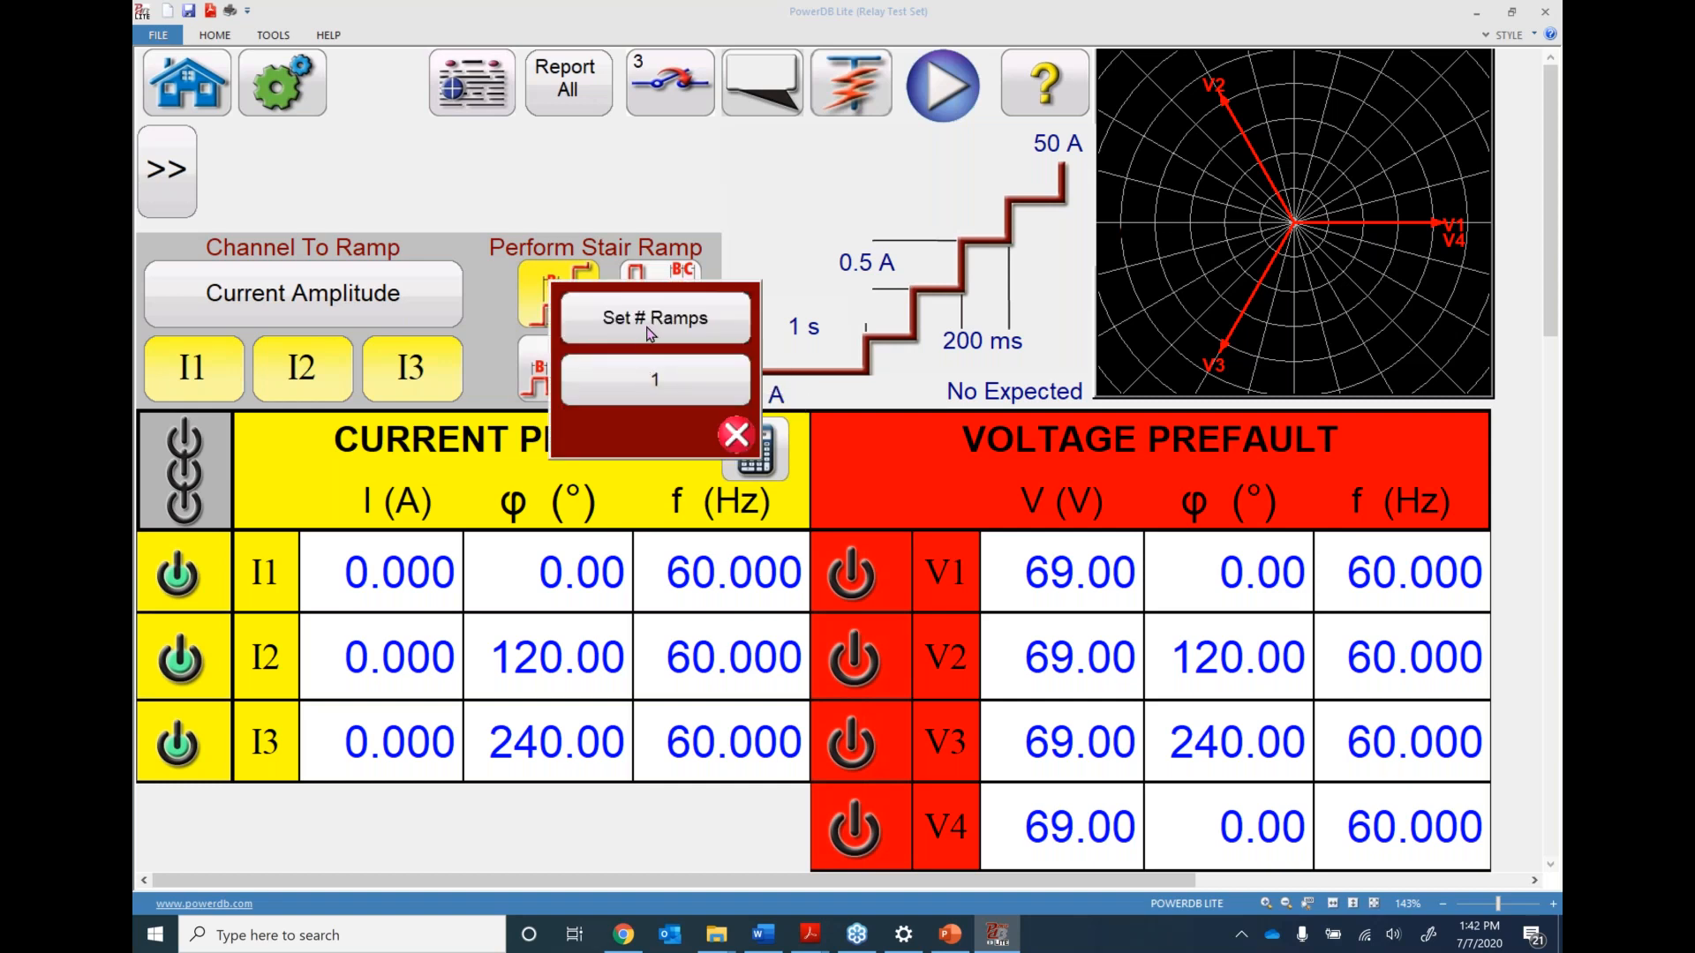
{"action": "left_click", "coordinate": [650, 331]}
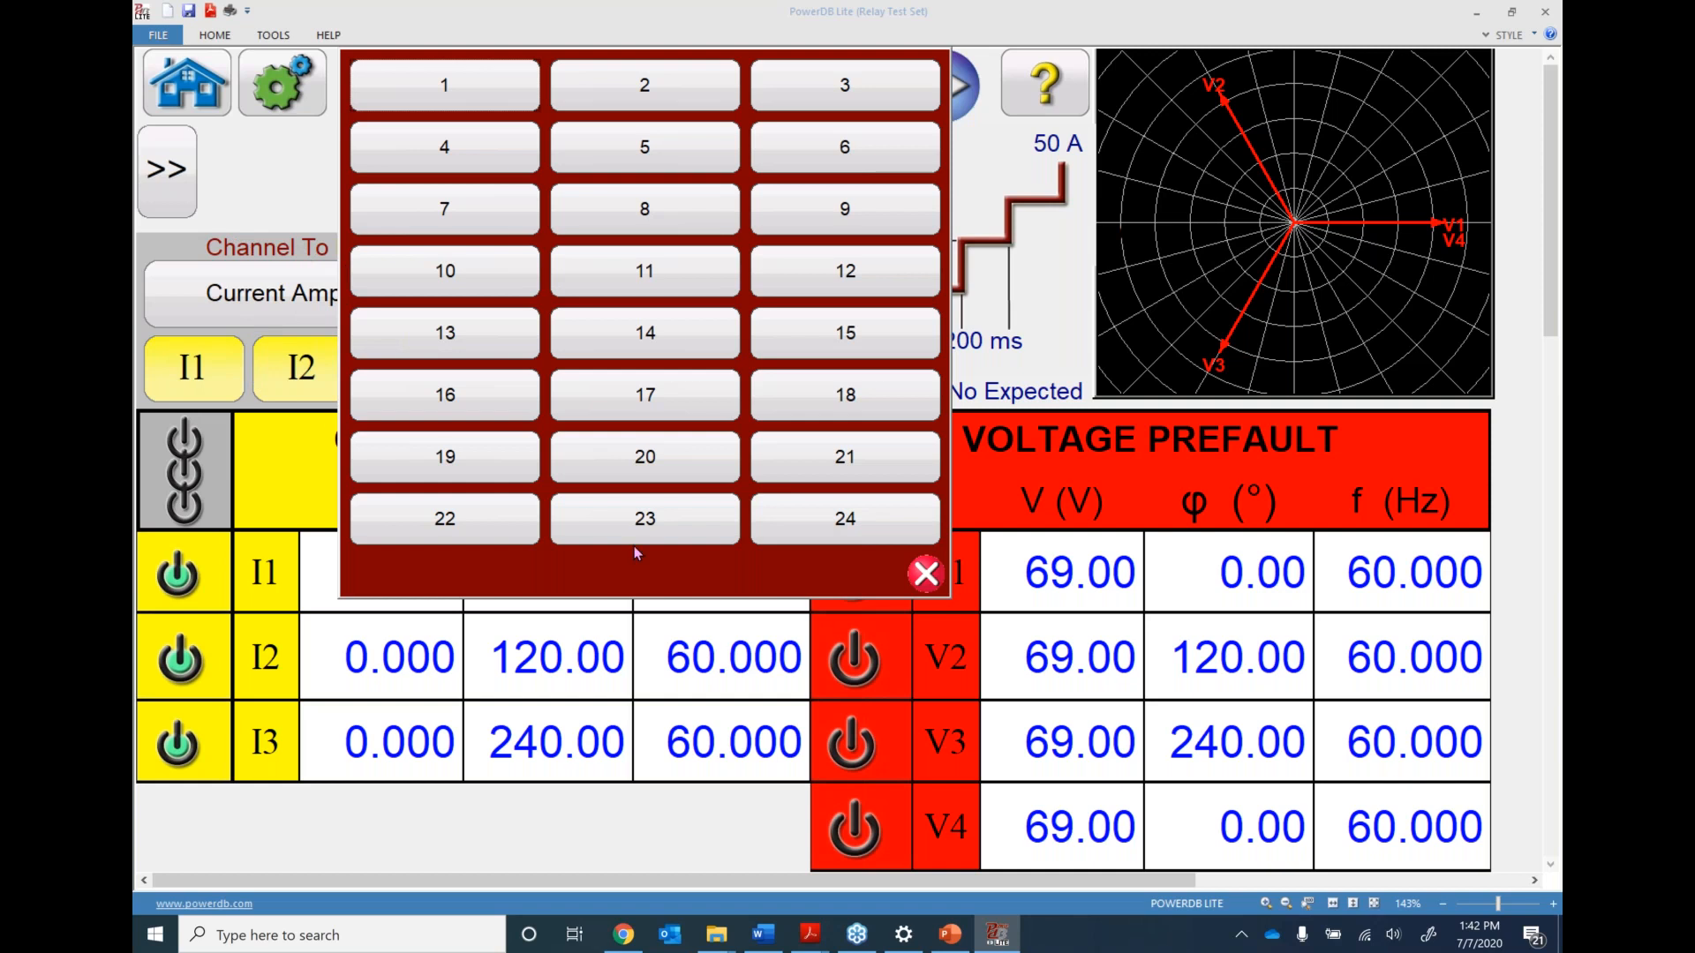
{"action": "left_click", "coordinate": [645, 88]}
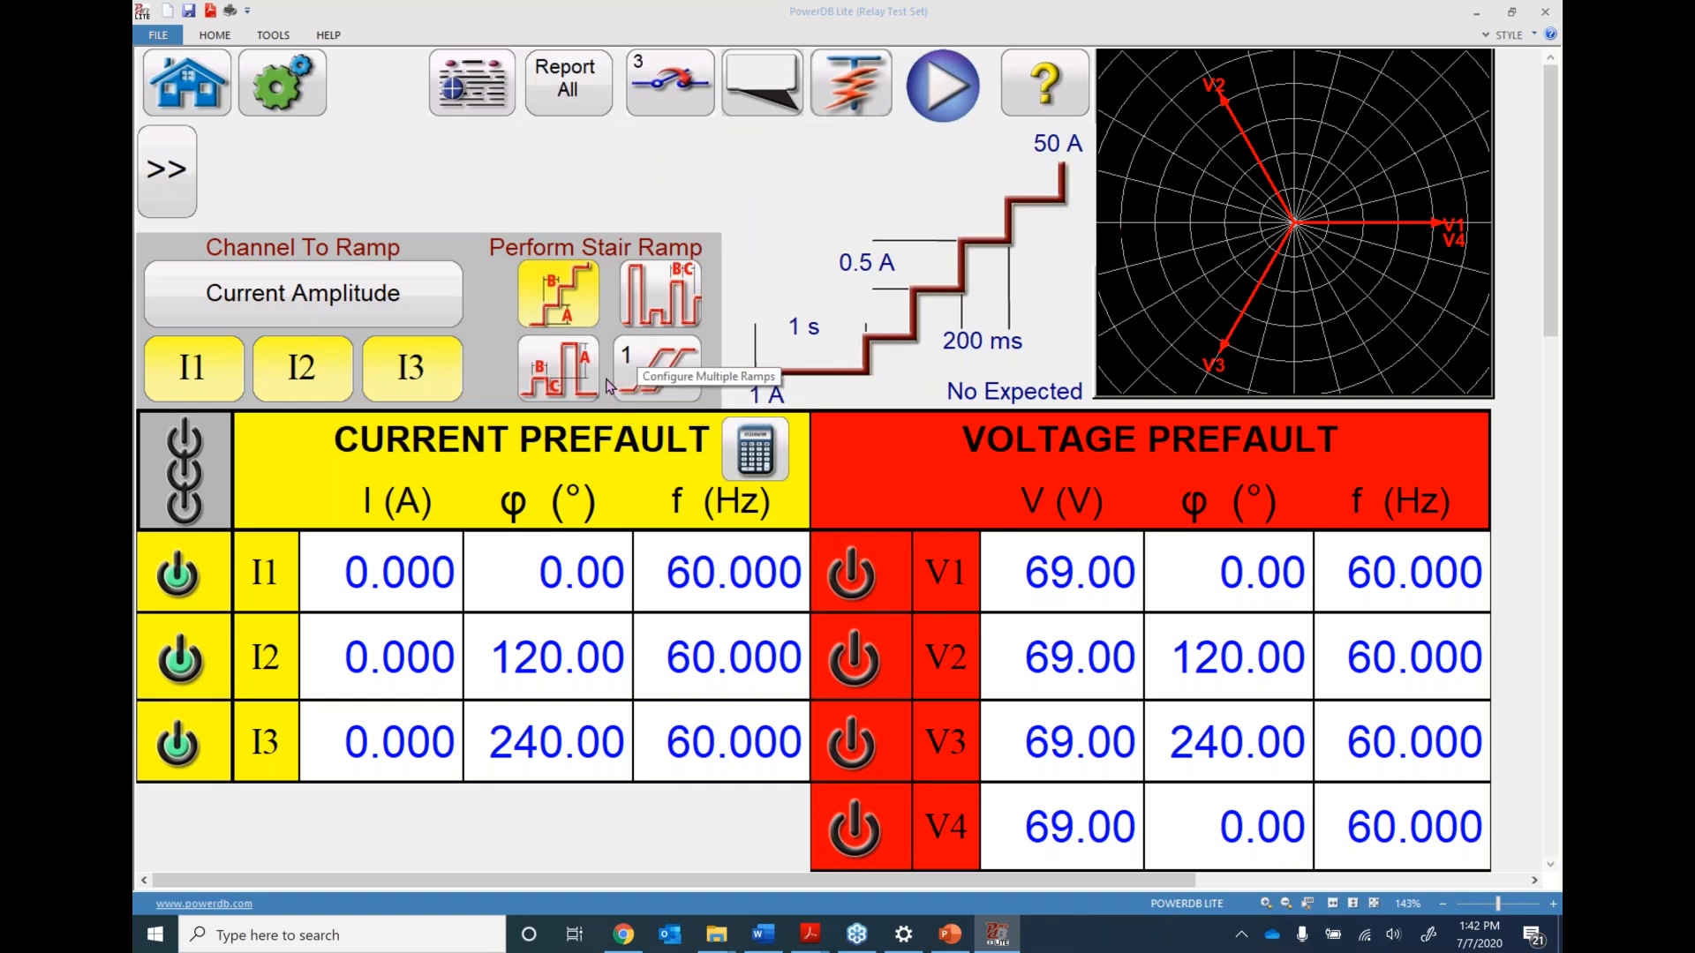
Set the first ramp's expected value to 6.2 A and its step increment to 0.1 A
{"action": "left_click", "coordinate": [1015, 393]}
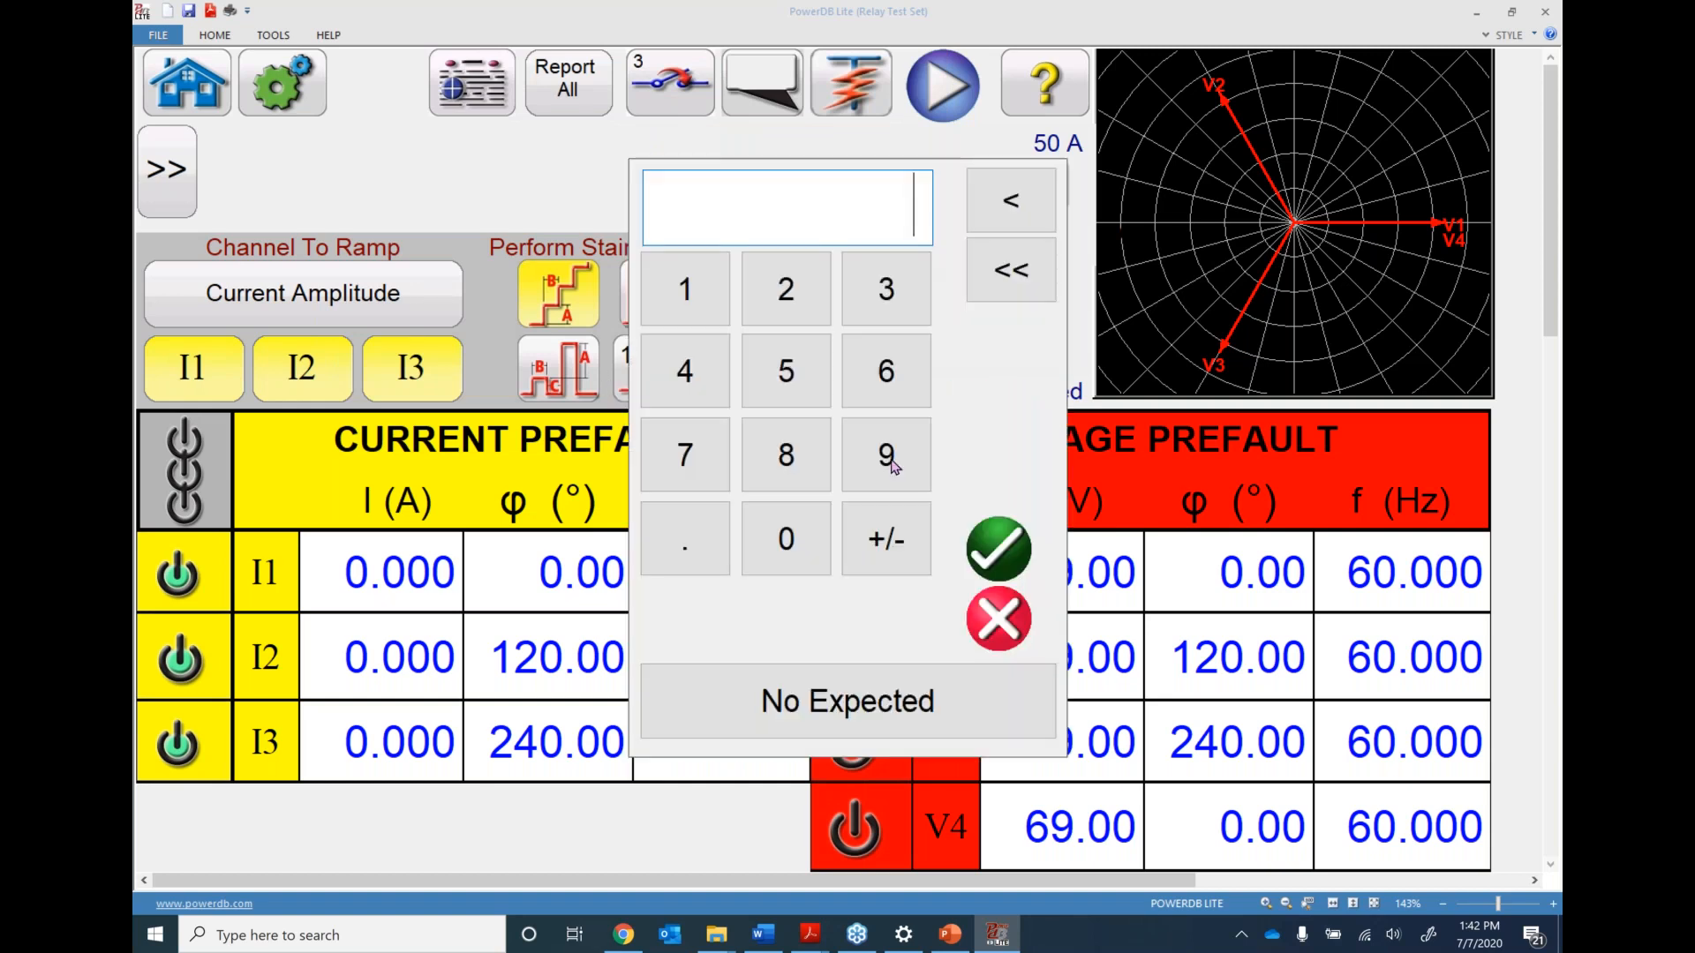
{"action": "left_click", "coordinate": [870, 367]}
{"action": "left_click", "coordinate": [681, 545]}
{"action": "left_click", "coordinate": [784, 289]}
{"action": "left_click", "coordinate": [1000, 549]}
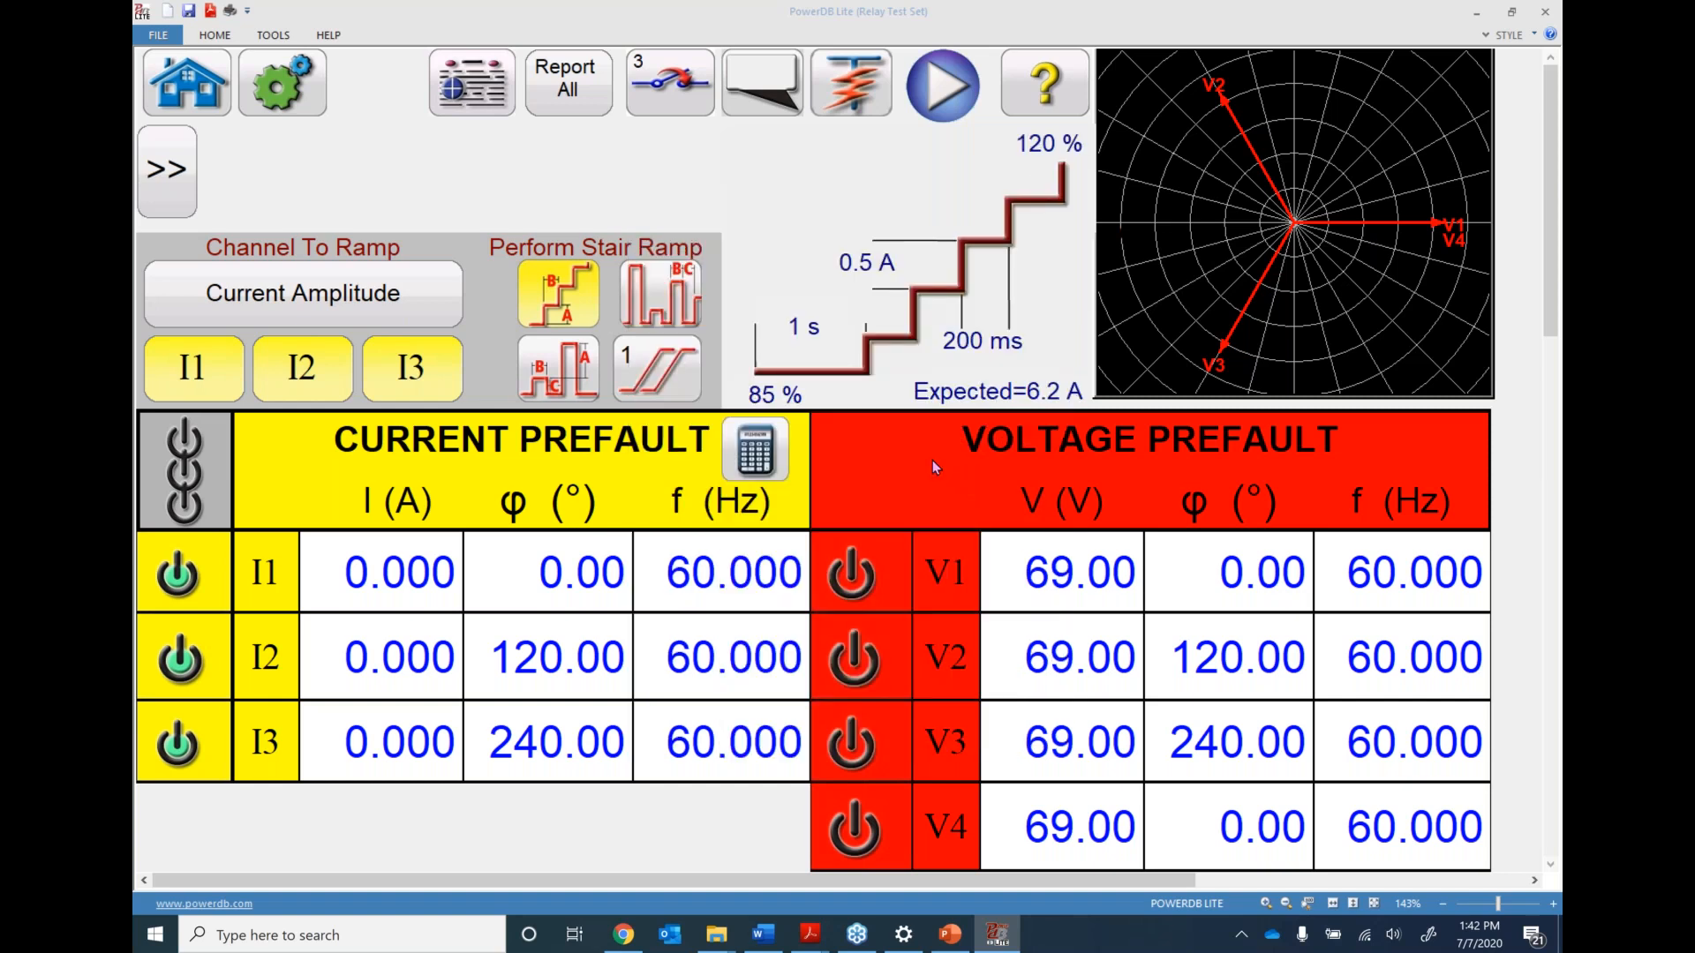
{"action": "left_click", "coordinate": [866, 263]}
{"action": "left_click", "coordinate": [765, 586]}
{"action": "left_click", "coordinate": [675, 575]}
{"action": "left_click", "coordinate": [690, 326]}
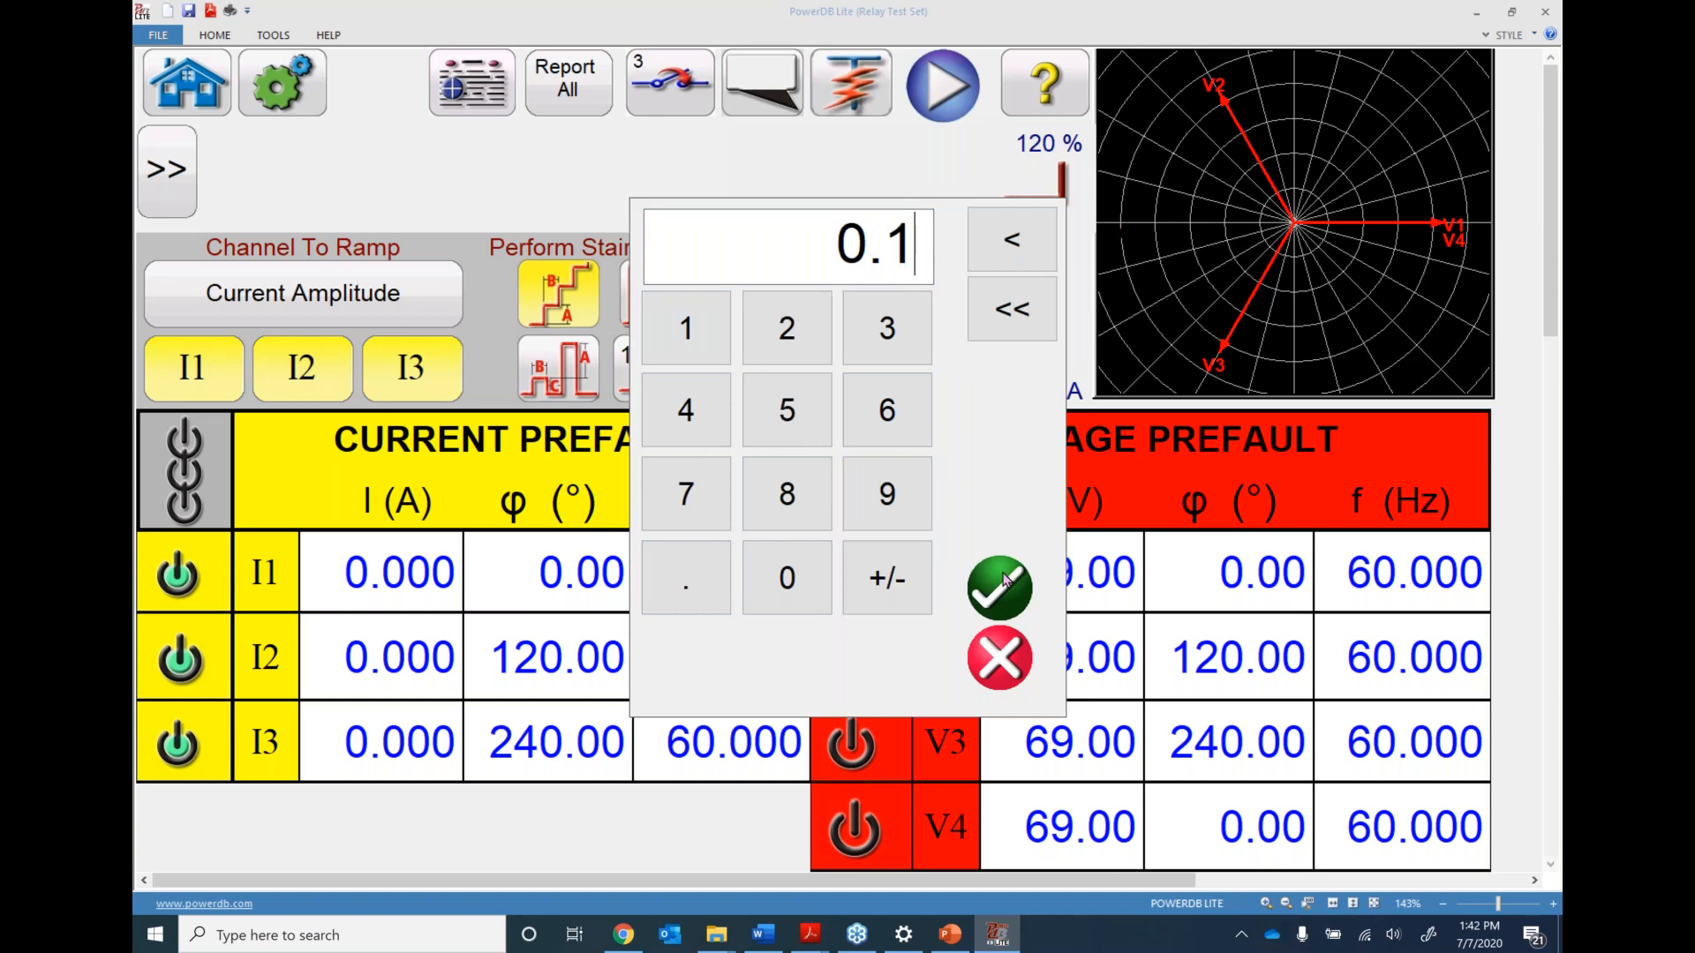
{"action": "left_click", "coordinate": [1009, 576]}
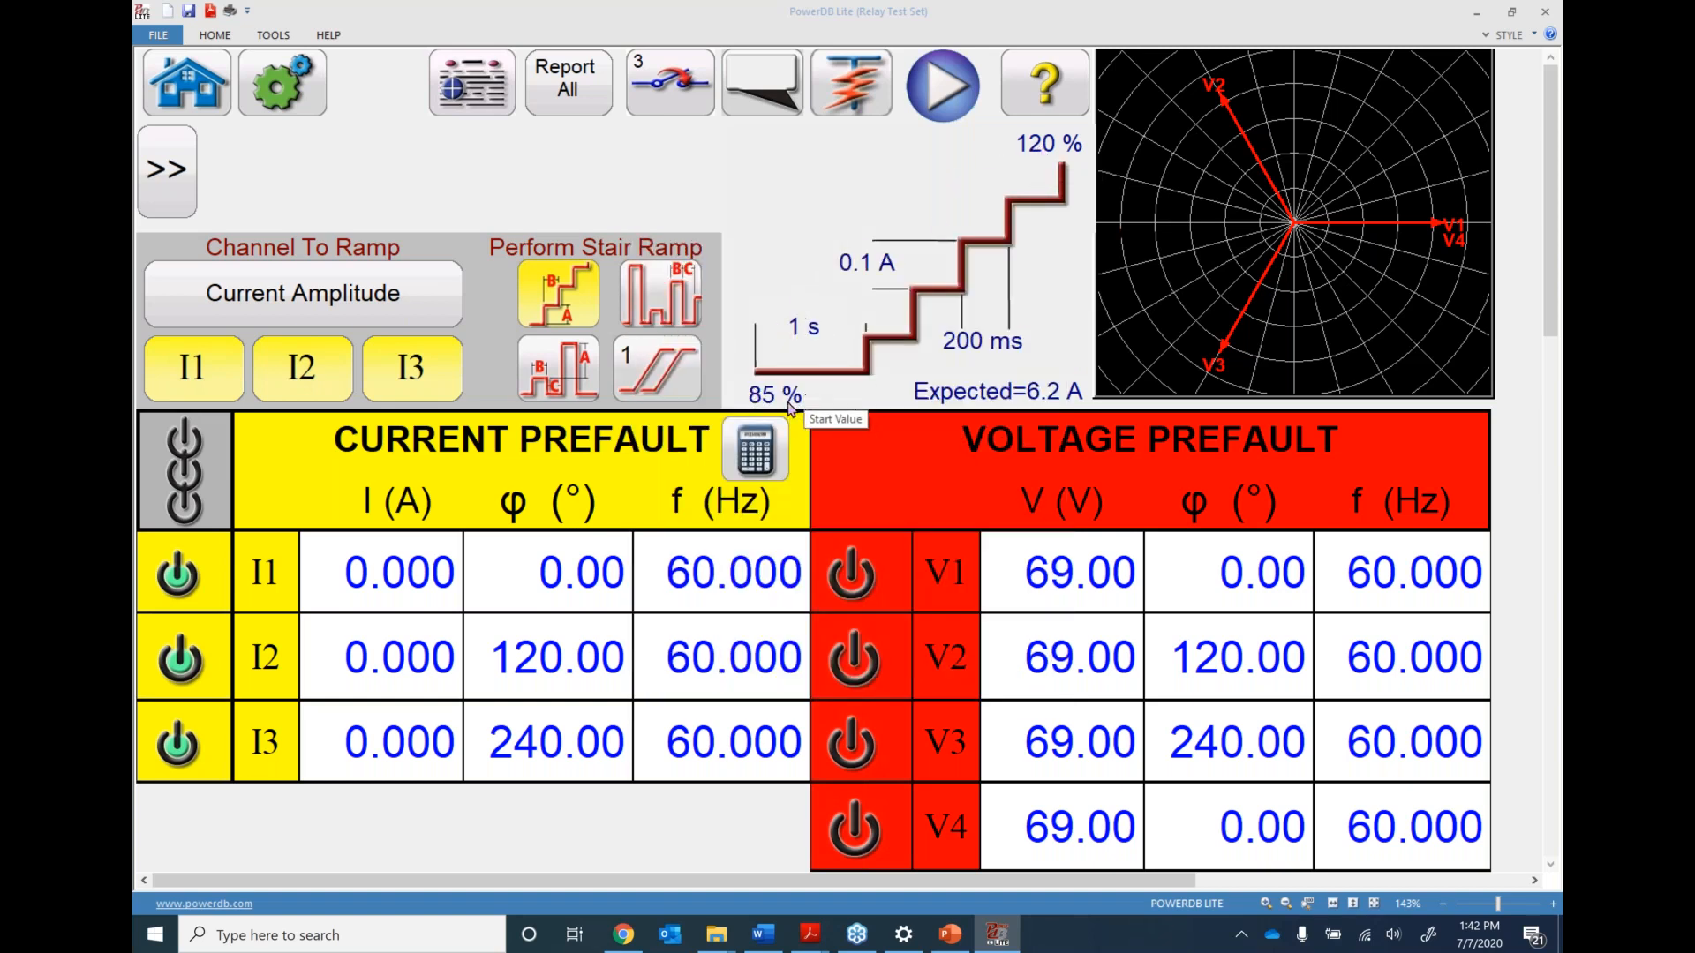
For ramp 2, make the start the last value of the previous ramp and set the stop value to 1 A
{"action": "left_click", "coordinate": [654, 381]}
{"action": "left_click", "coordinate": [652, 423]}
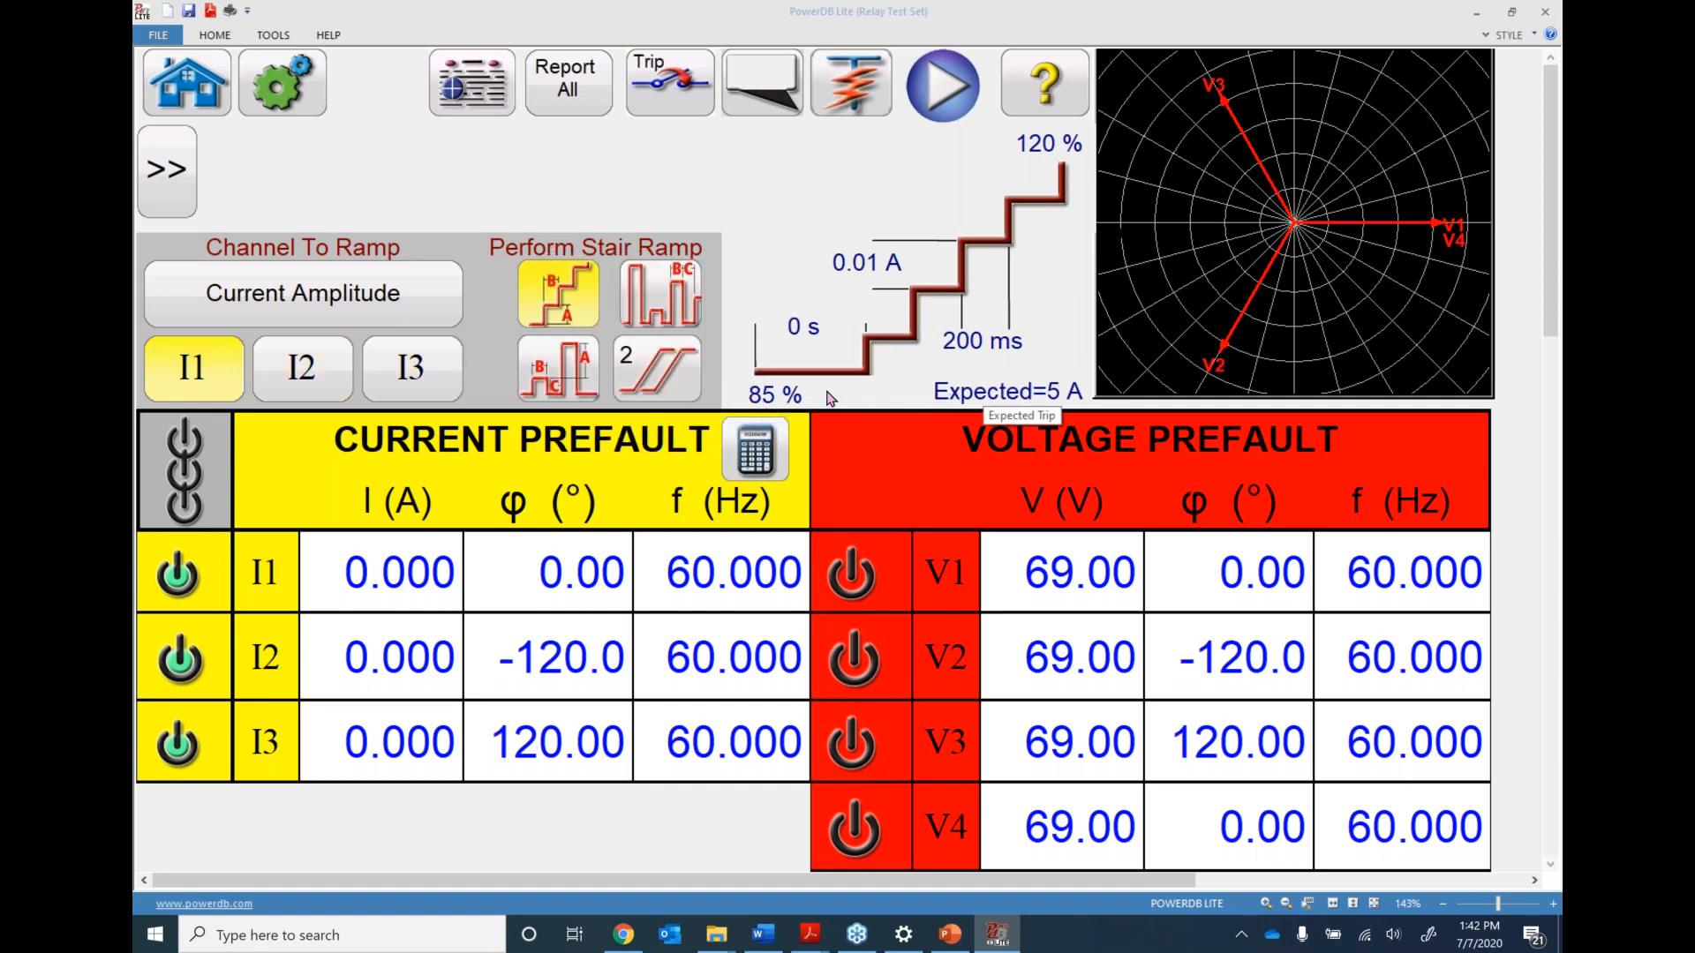
{"action": "left_click", "coordinate": [771, 397]}
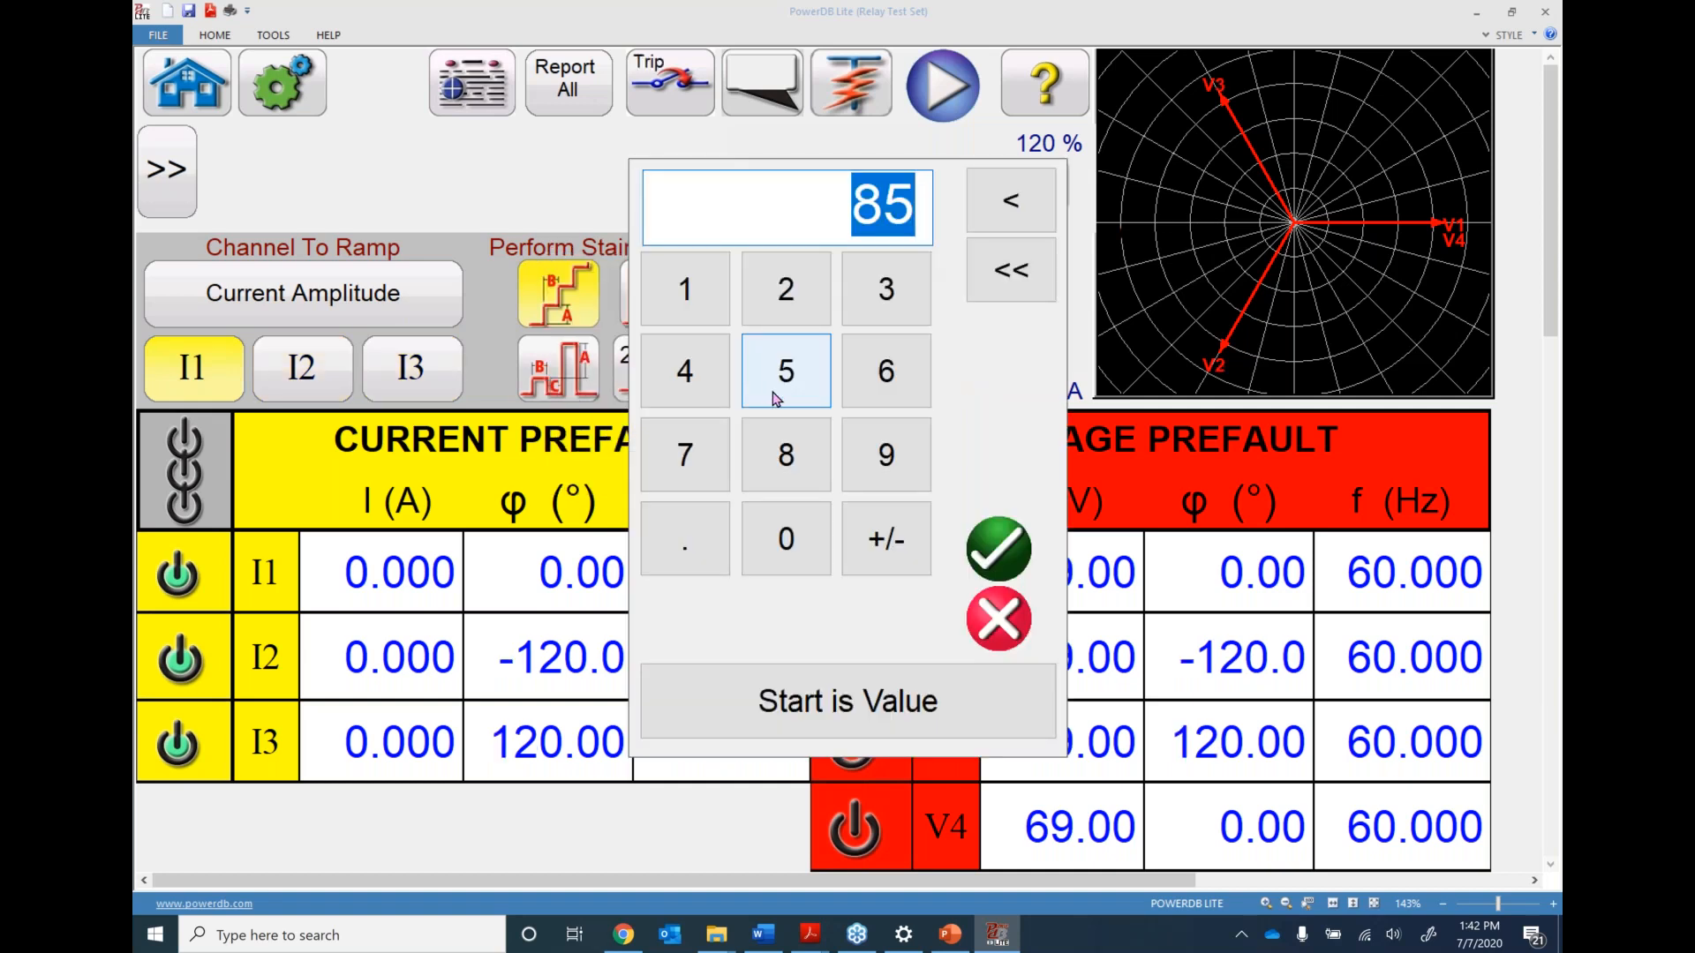
{"action": "left_click", "coordinate": [820, 713]}
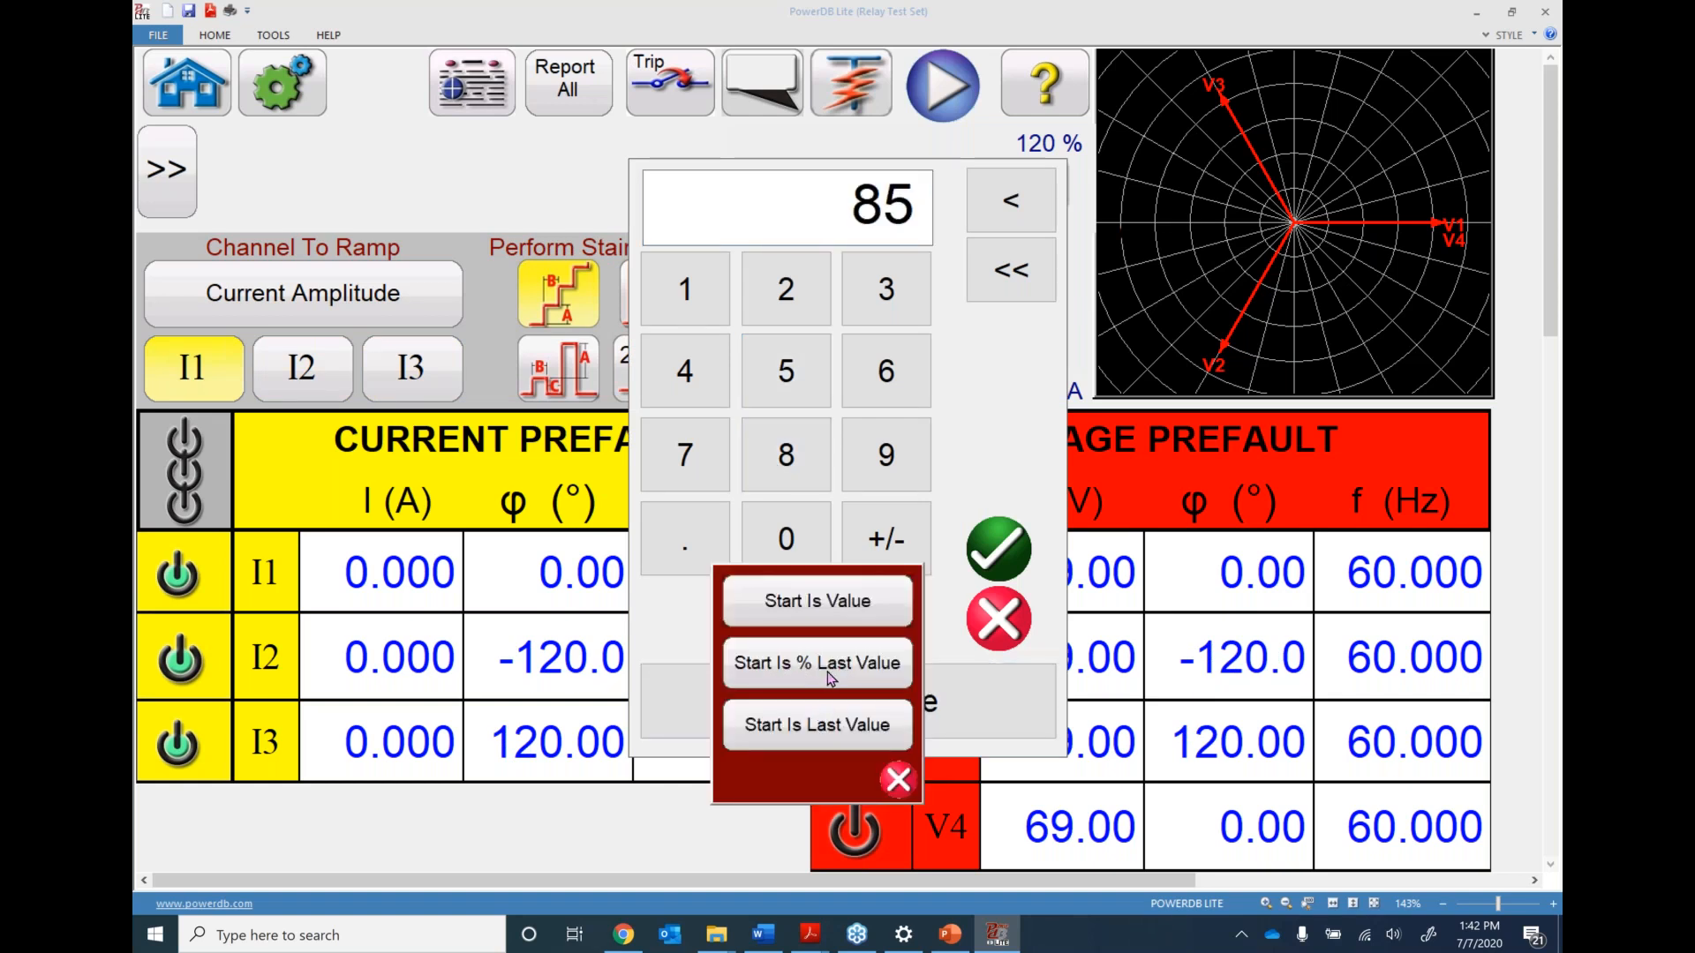
{"action": "left_click", "coordinate": [825, 738]}
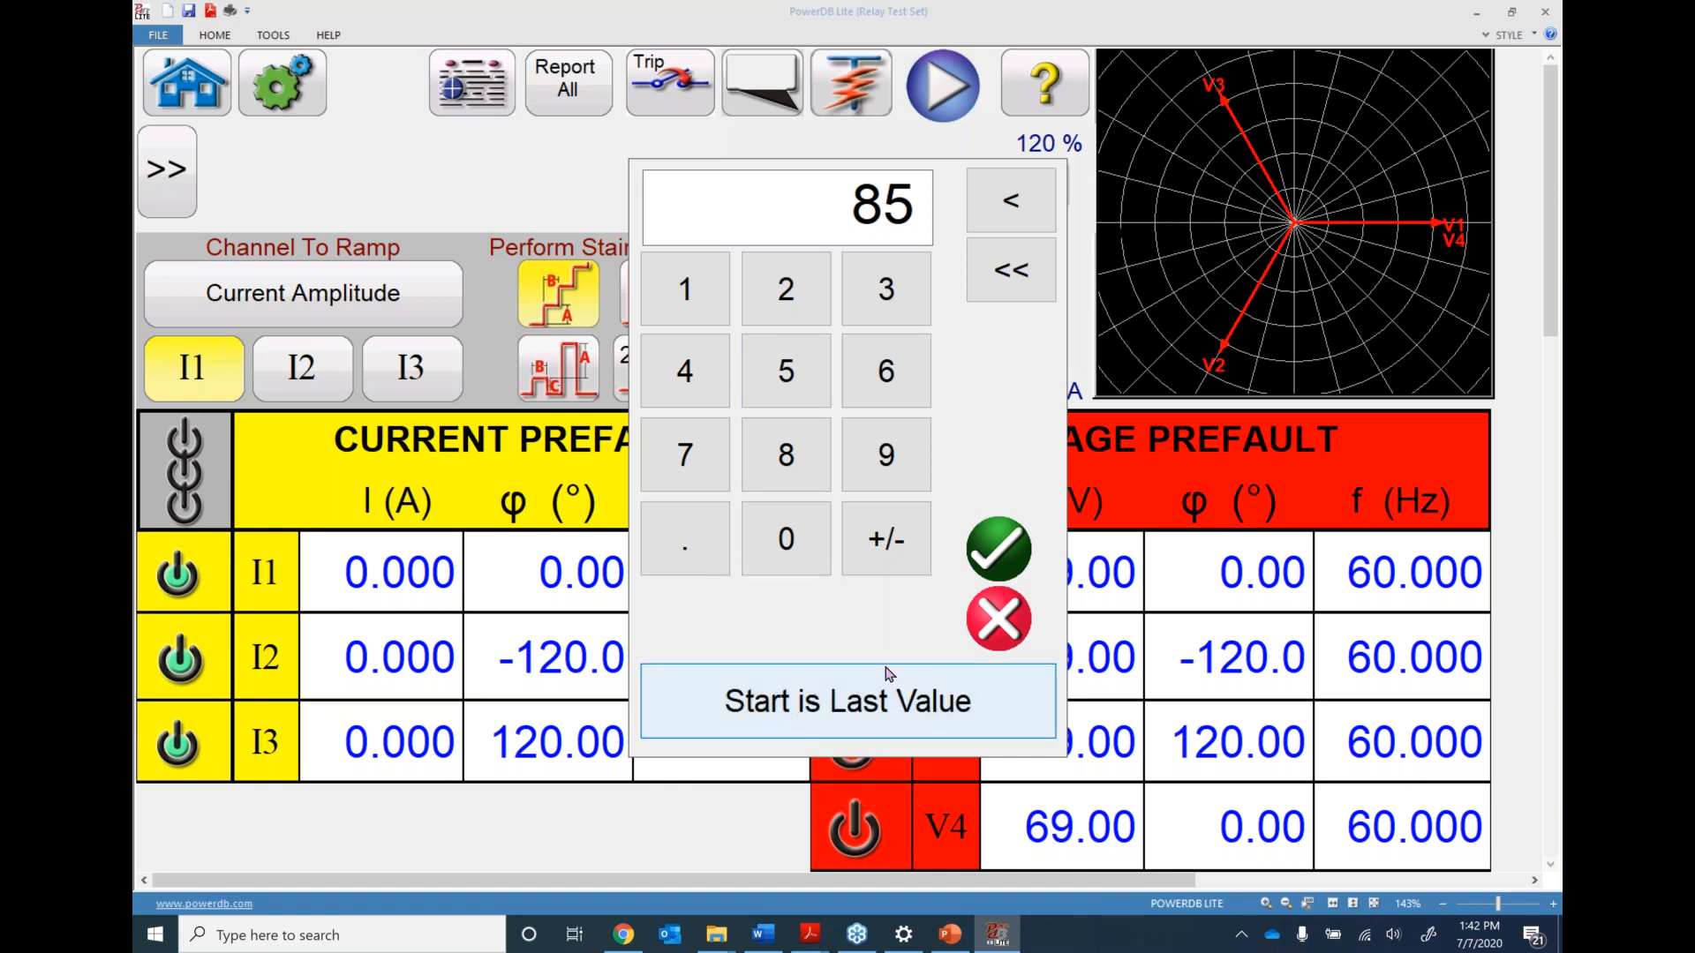
{"action": "left_click", "coordinate": [998, 549]}
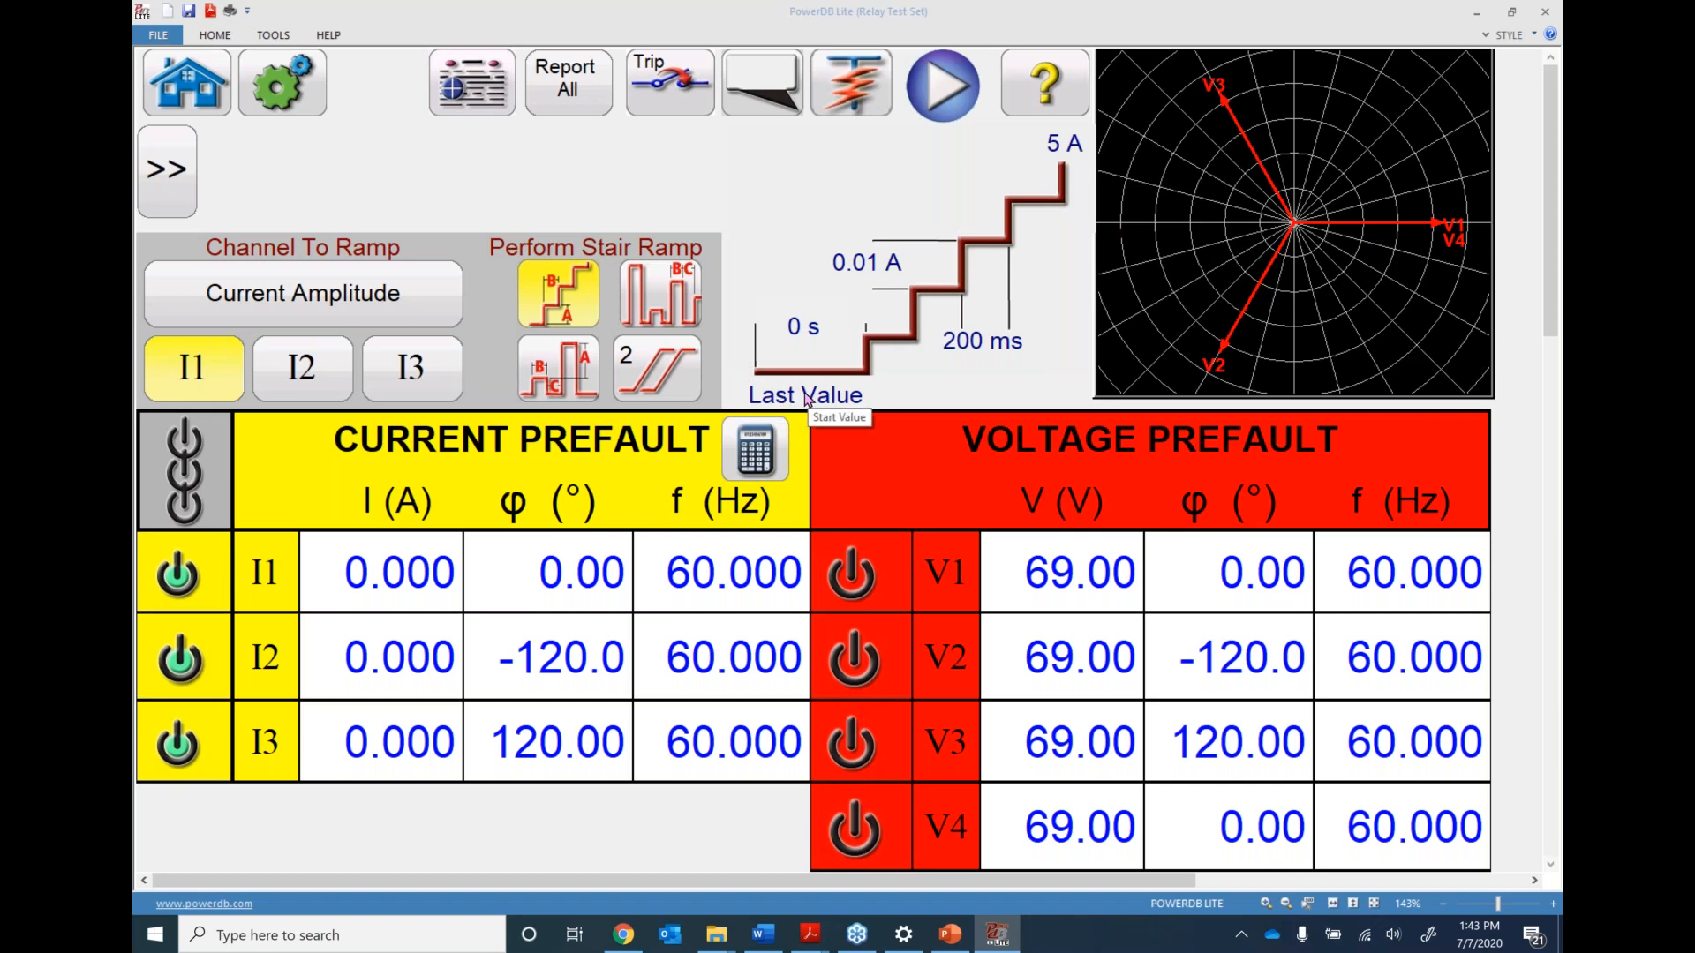
{"action": "left_click", "coordinate": [1053, 143]}
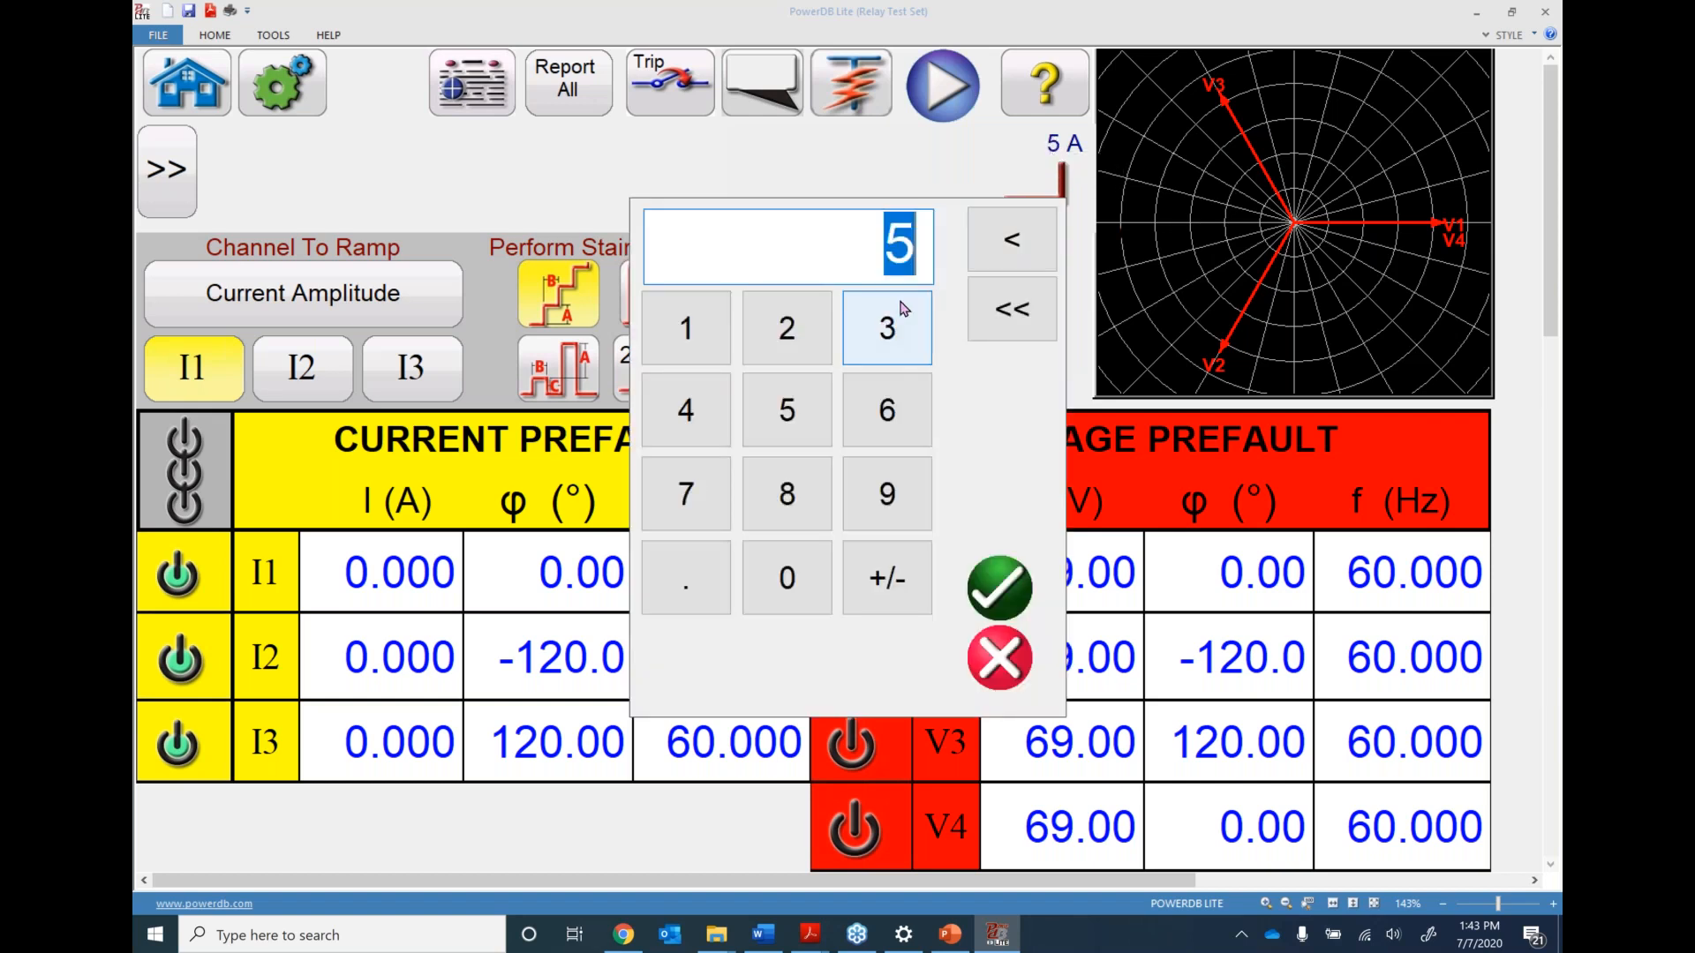
{"action": "left_click", "coordinate": [685, 327]}
{"action": "left_click", "coordinate": [1000, 593]}
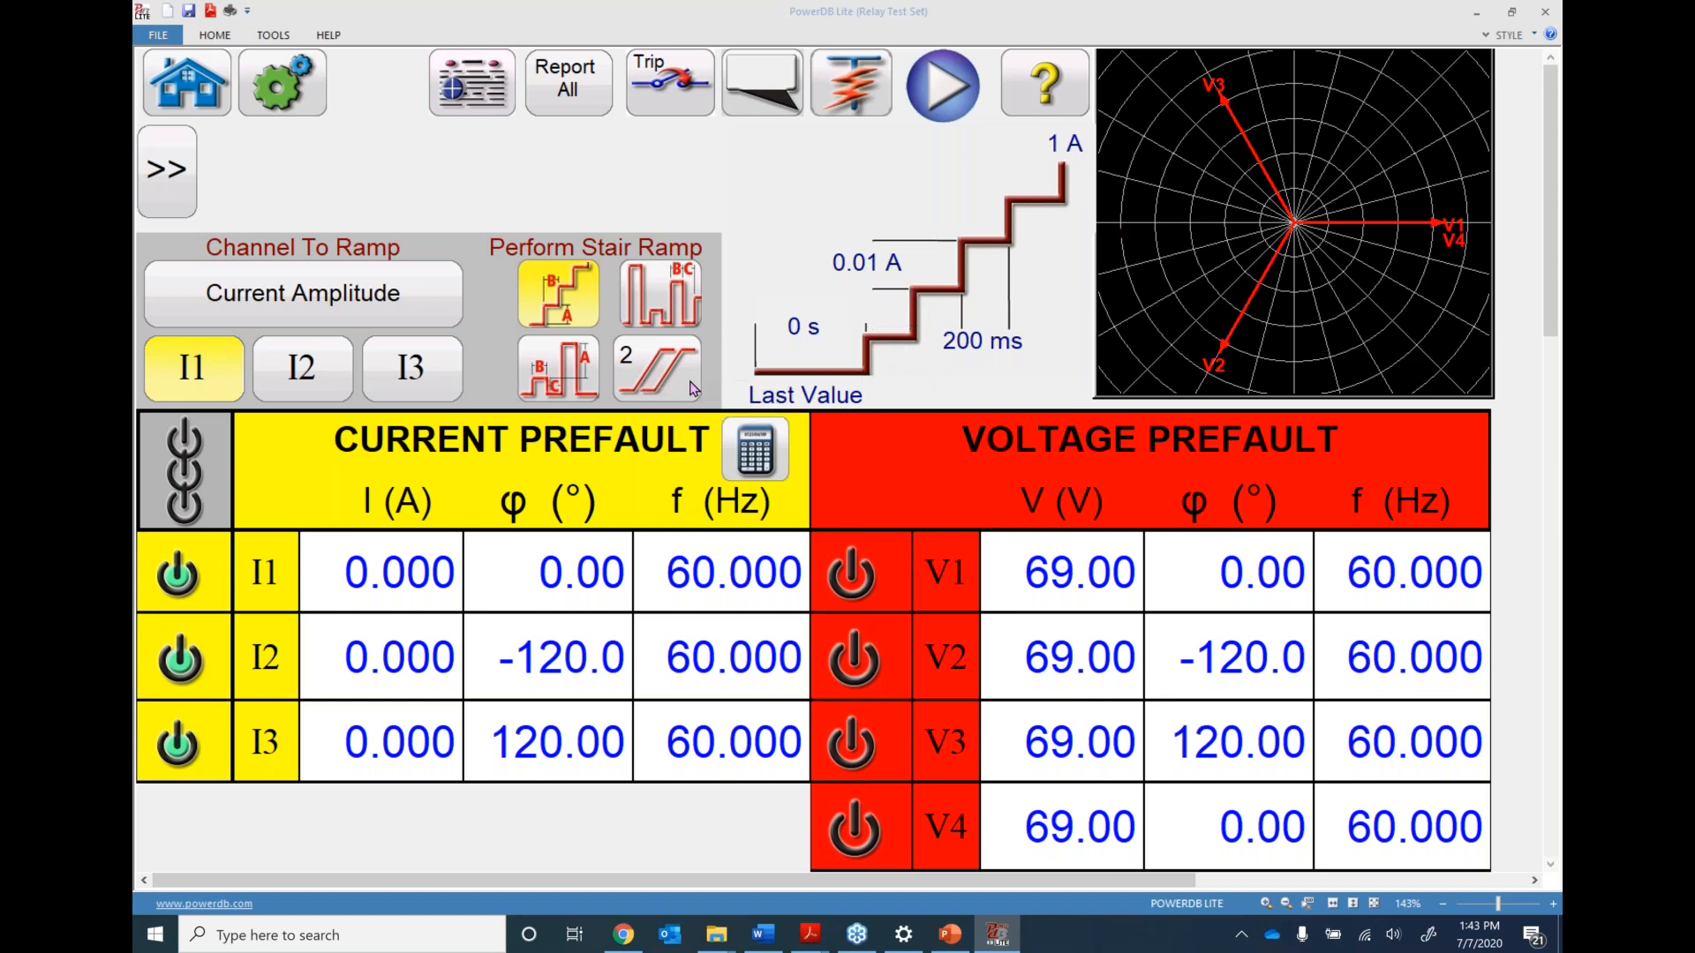
Include channels I2 and I3 in the second ramp, and return to ramp 1
{"action": "left_click", "coordinate": [301, 388]}
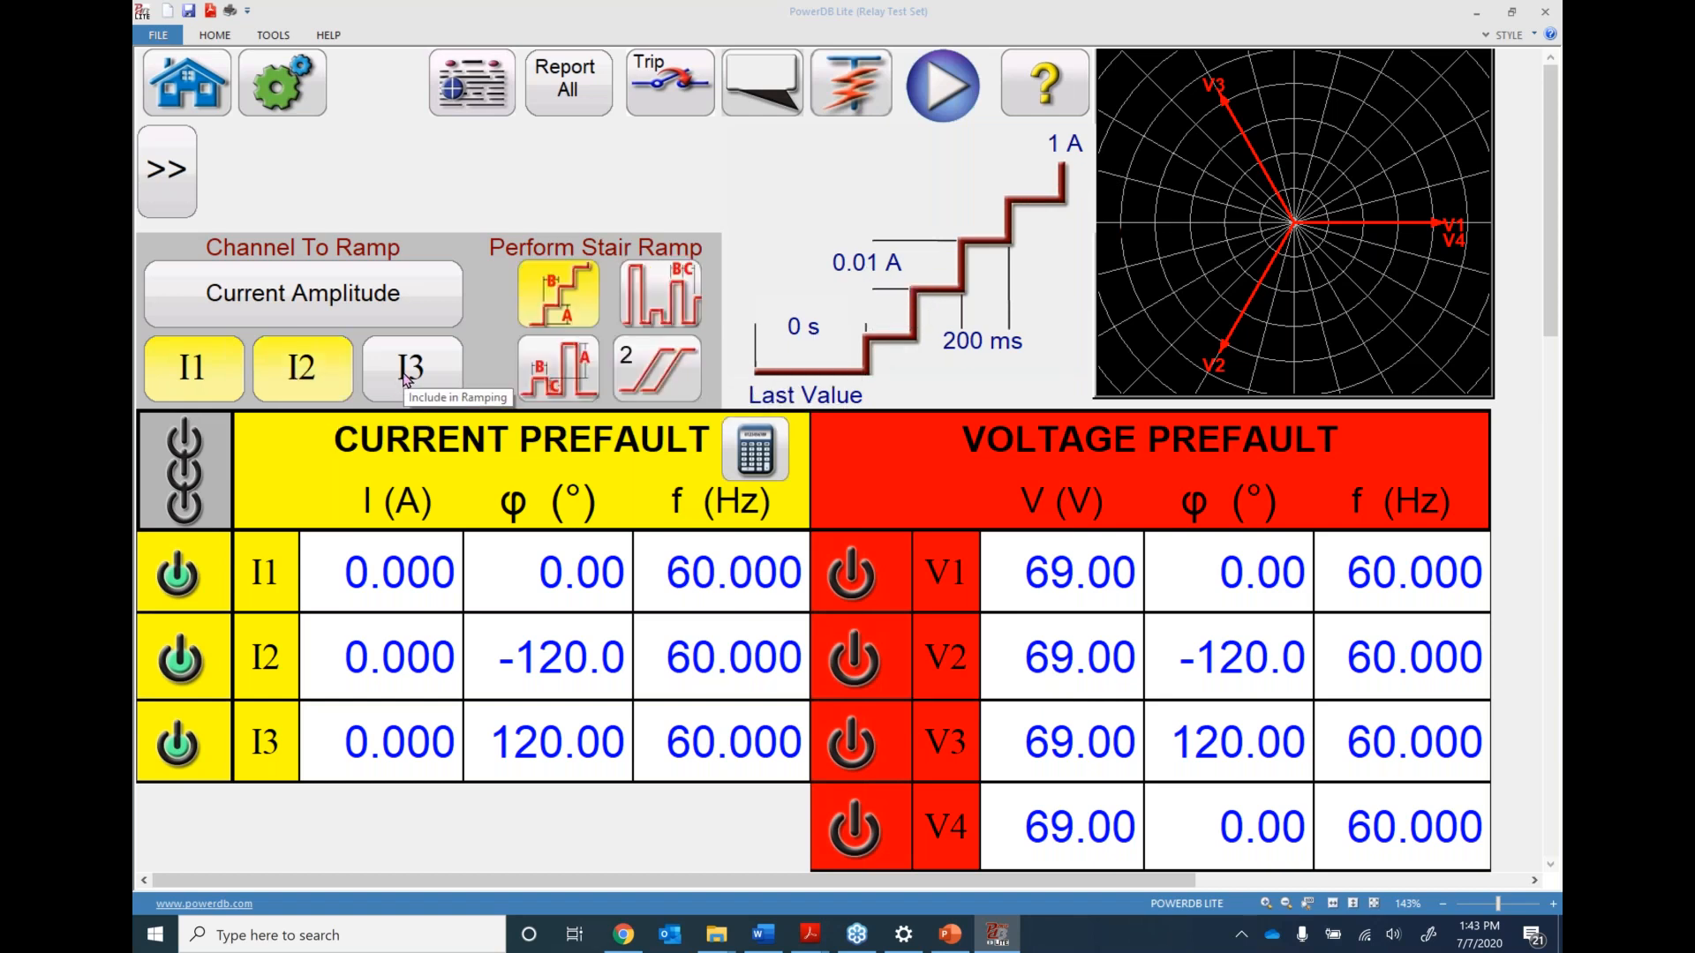
{"action": "left_click", "coordinate": [402, 378]}
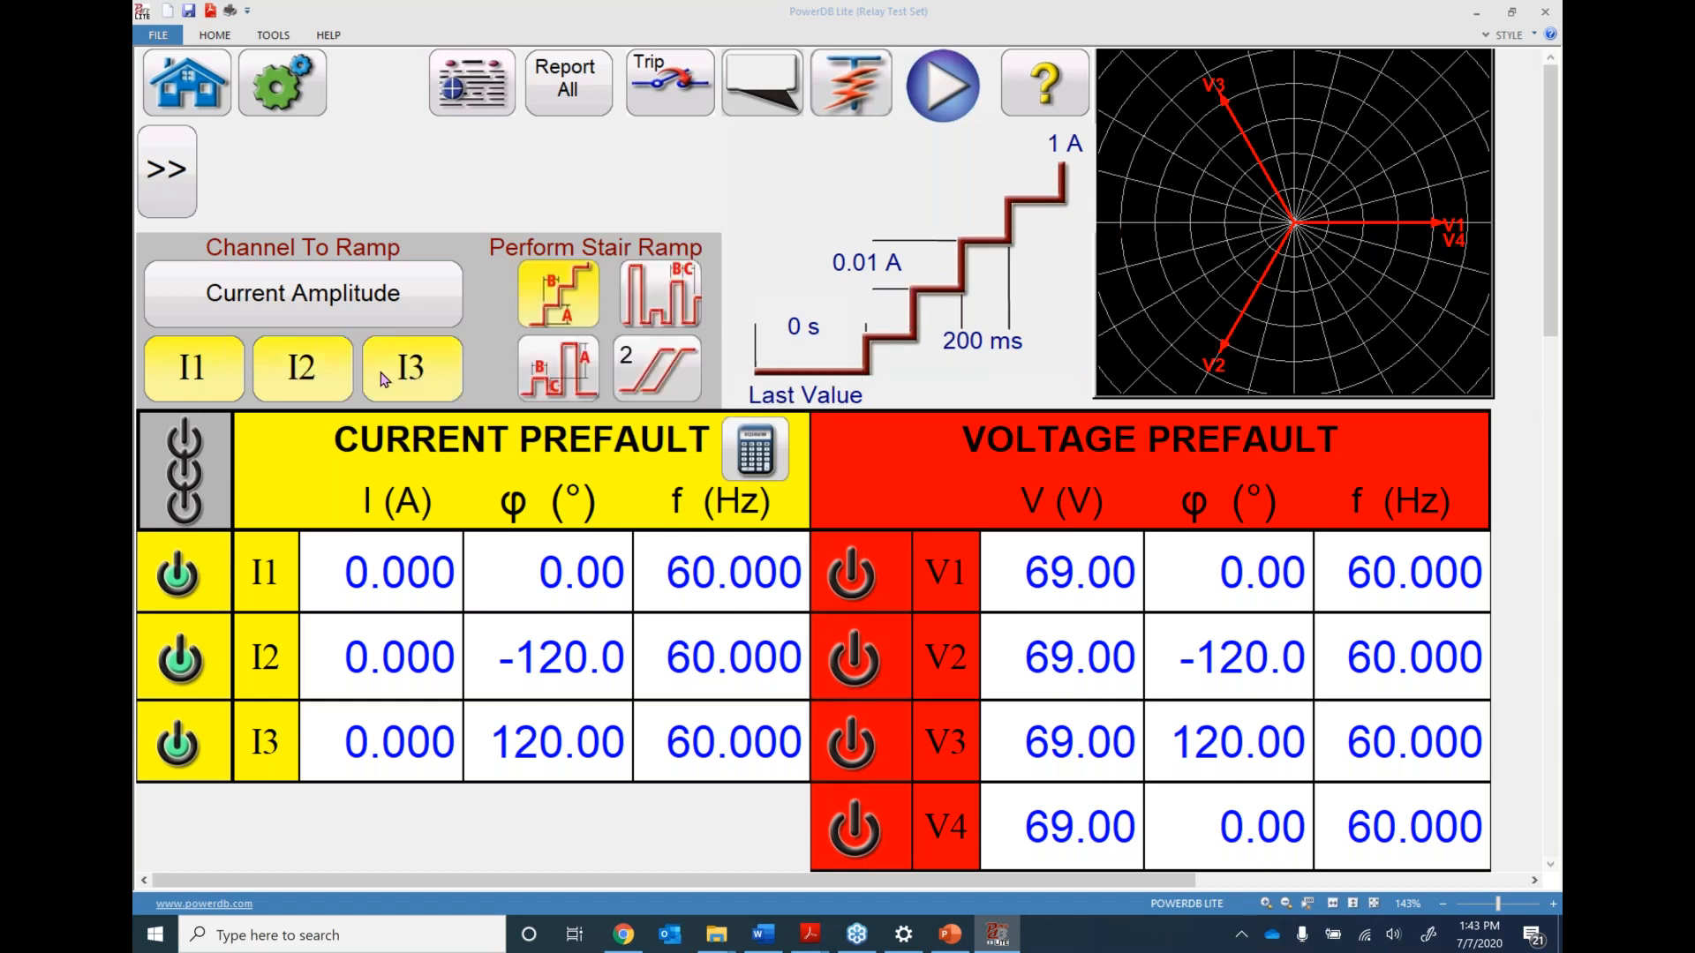
{"action": "left_click", "coordinate": [670, 391]}
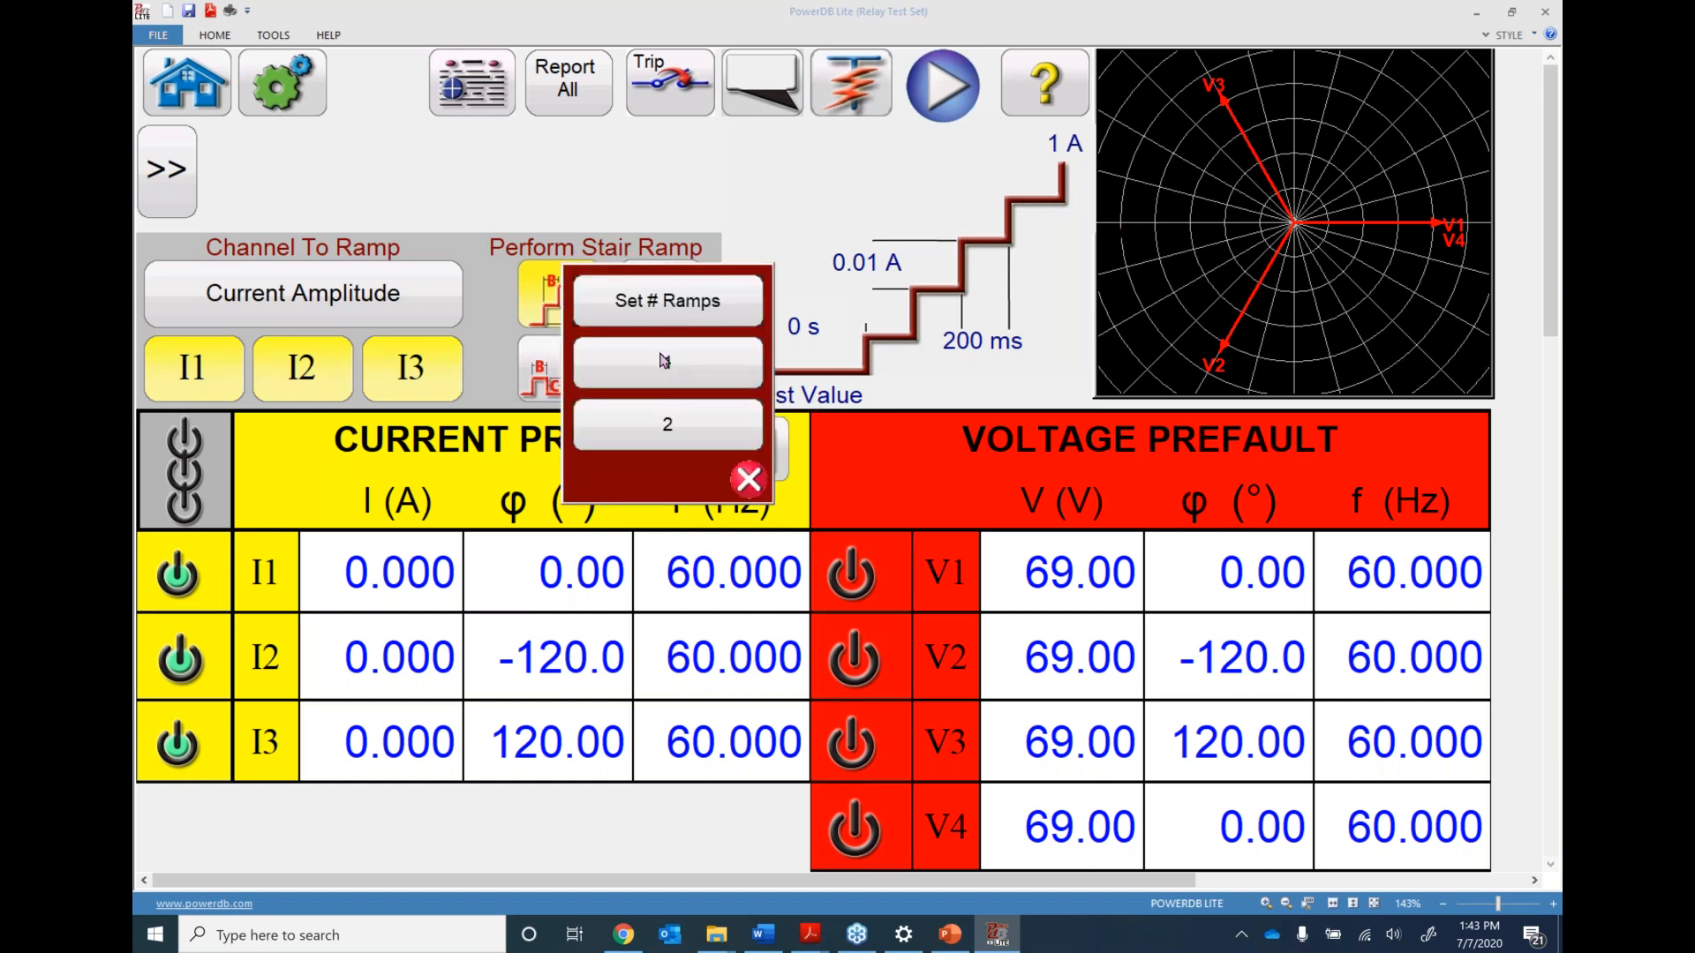
{"action": "left_click", "coordinate": [669, 360]}
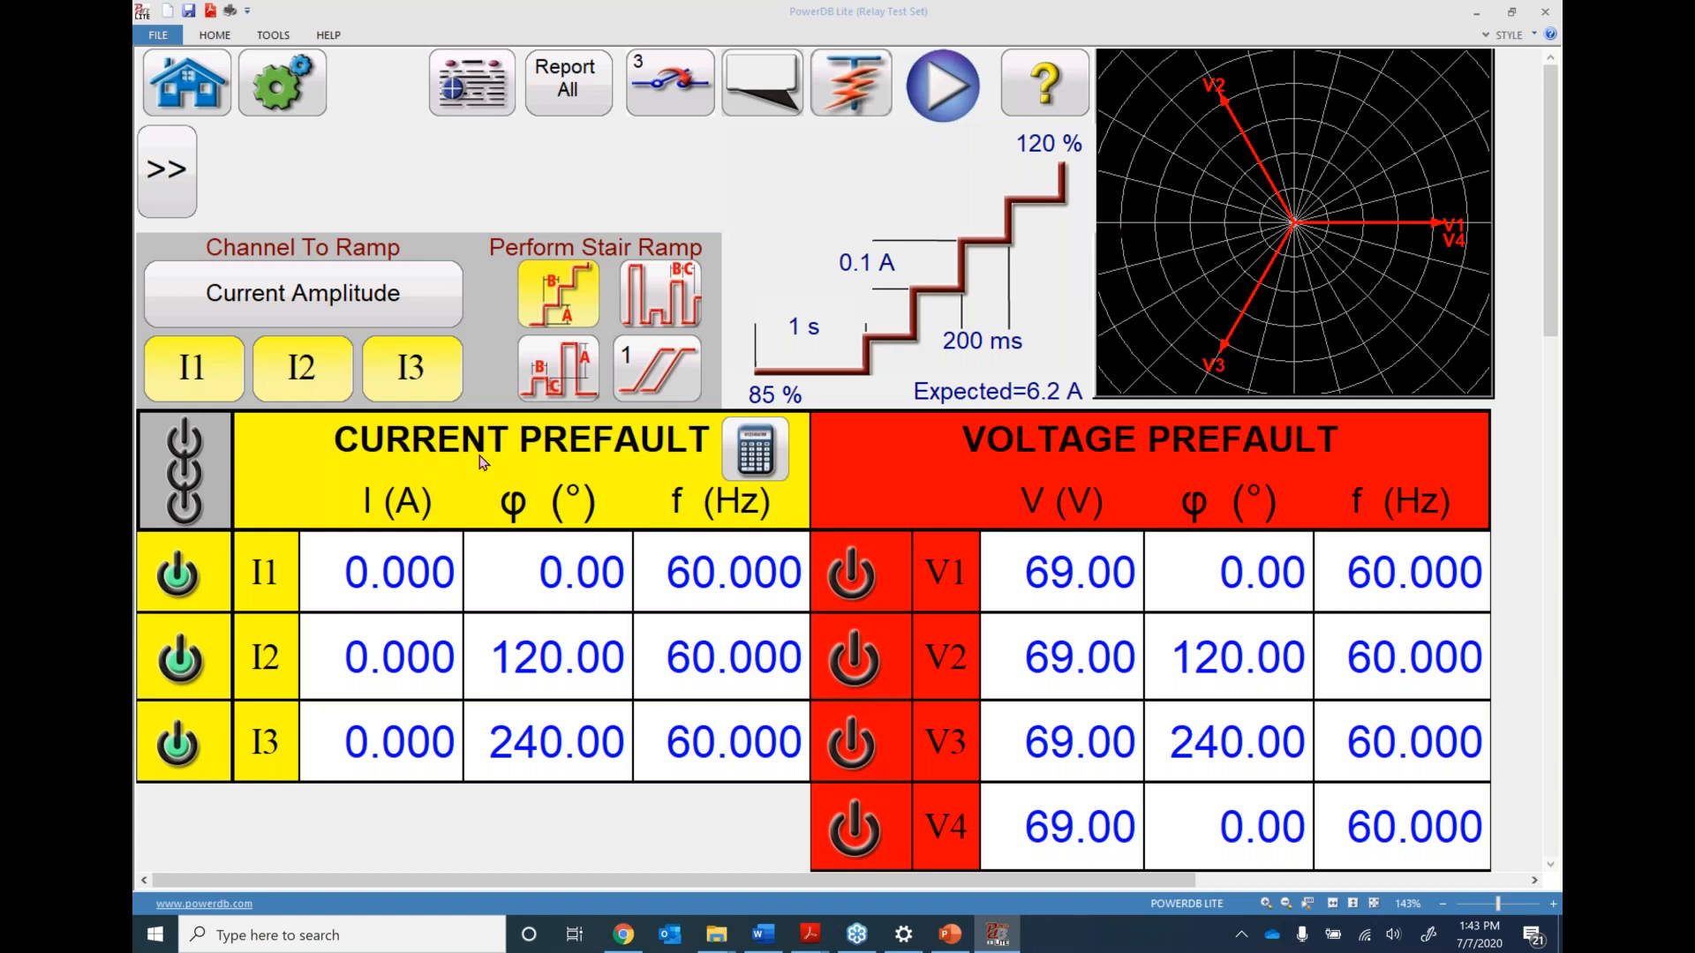
Set the prefault current to 1 A on all three phases and the prefault duration to 5 s
{"action": "left_click", "coordinate": [379, 565]}
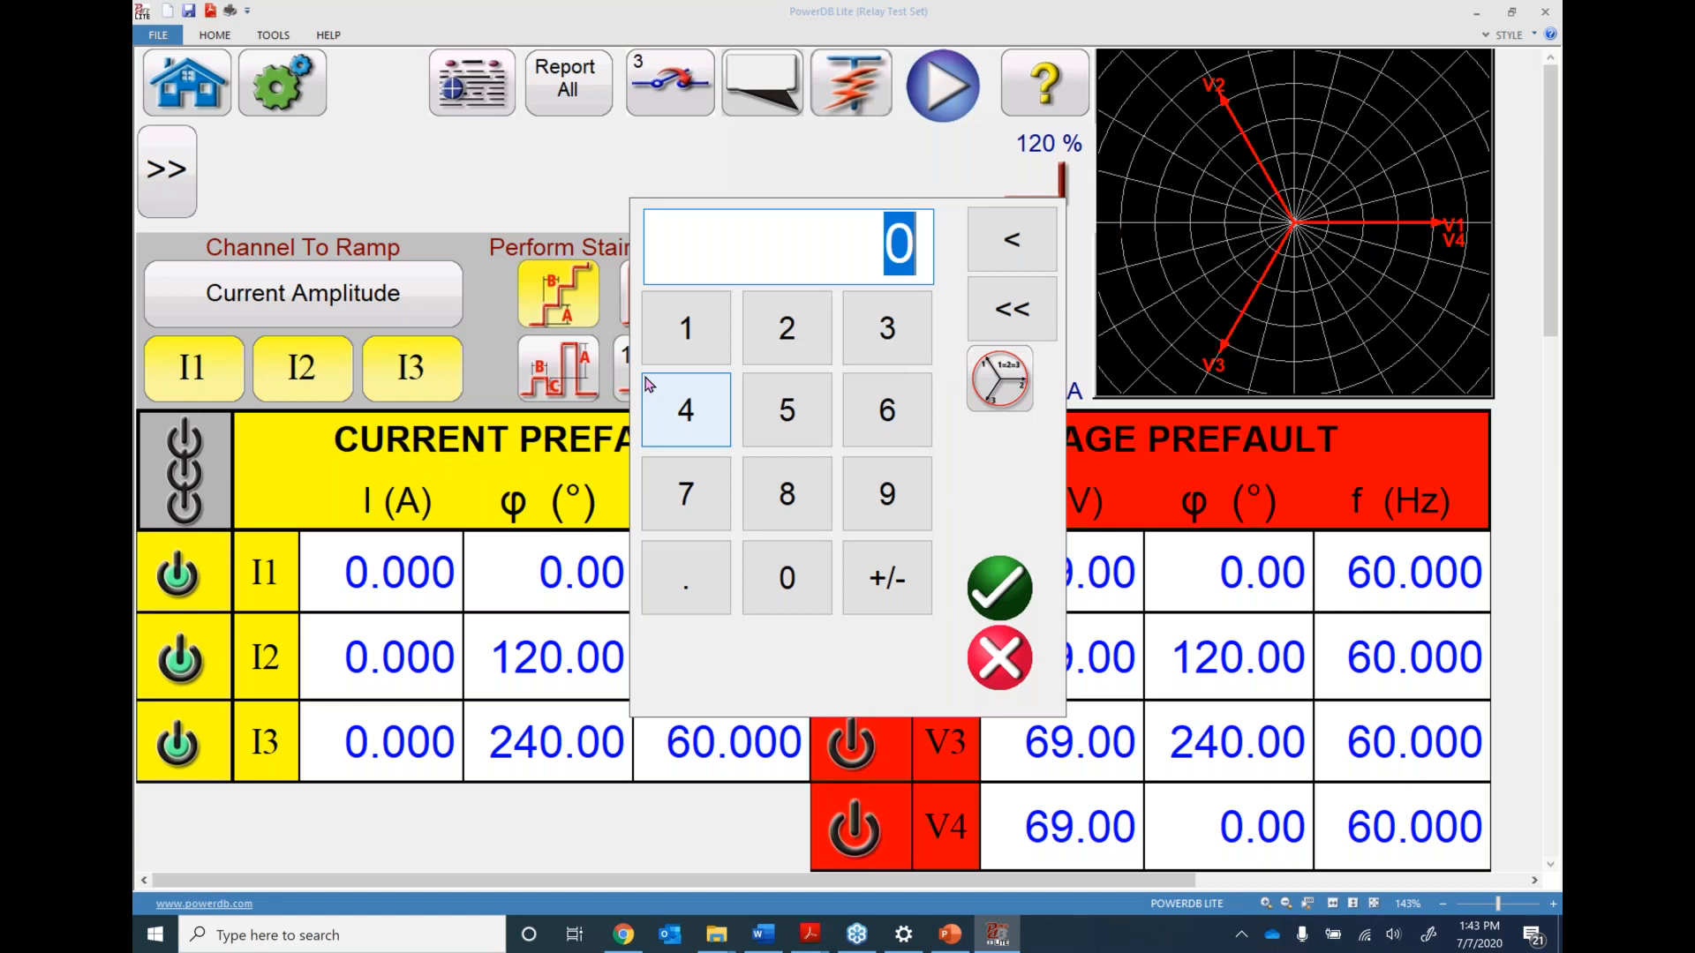
{"action": "left_click", "coordinate": [687, 334]}
{"action": "left_click", "coordinate": [999, 379]}
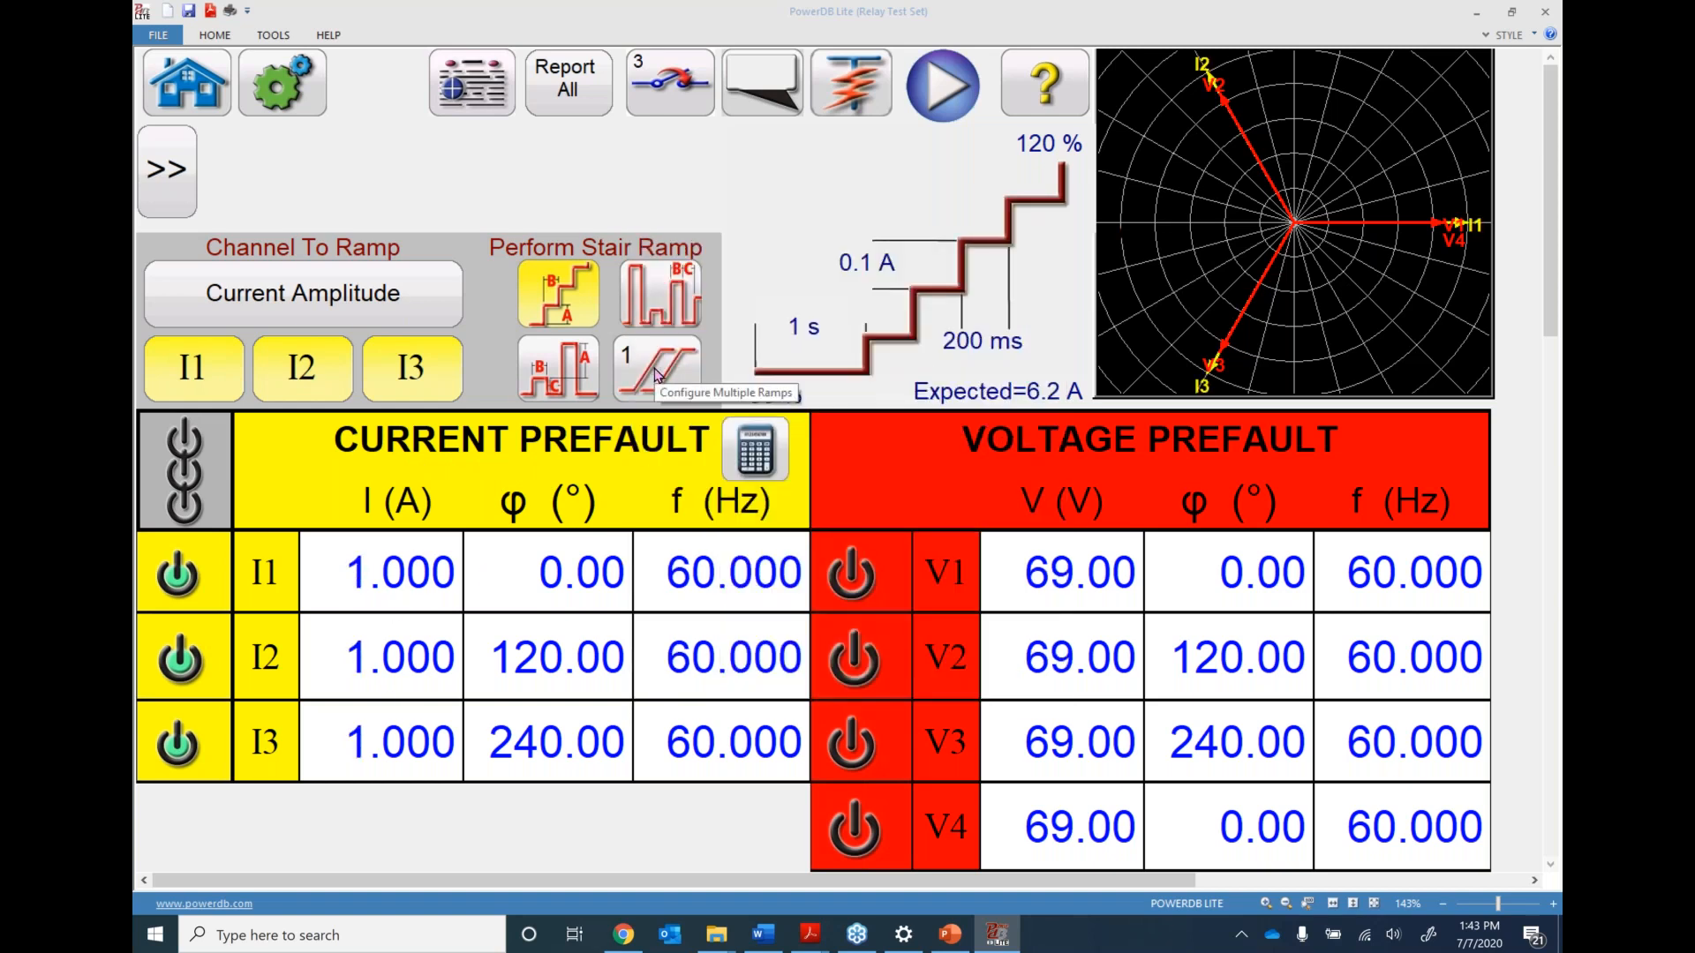
{"action": "left_click", "coordinate": [801, 335]}
{"action": "left_click", "coordinate": [782, 408]}
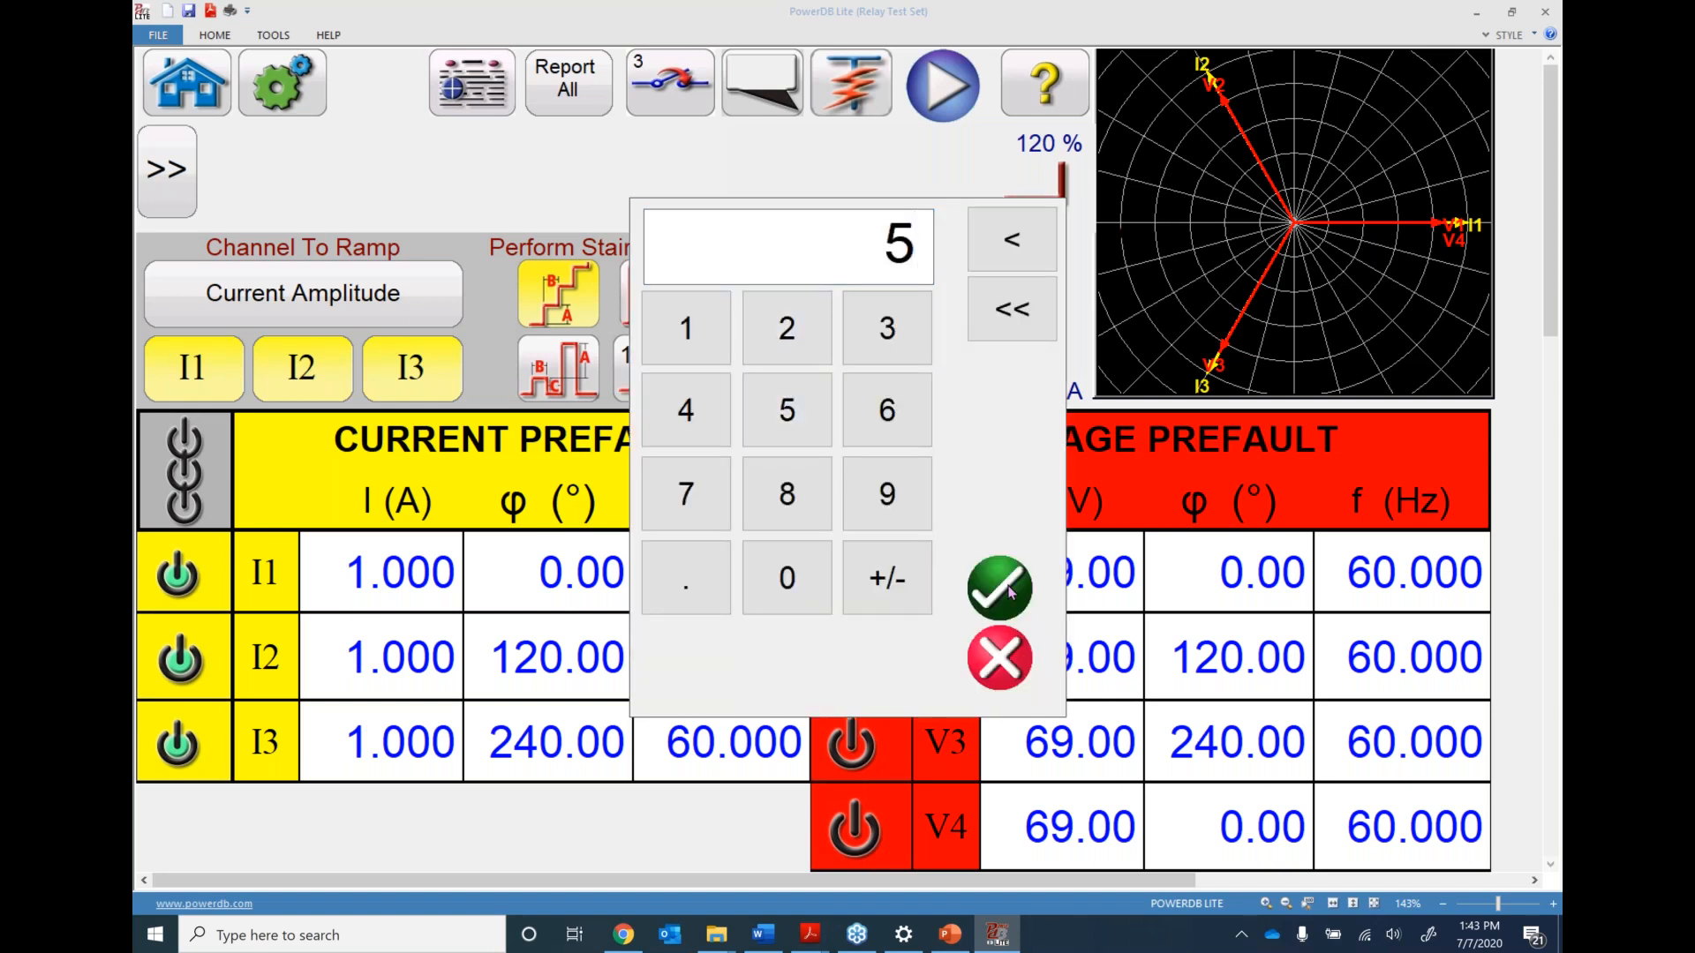
{"action": "left_click", "coordinate": [1002, 588]}
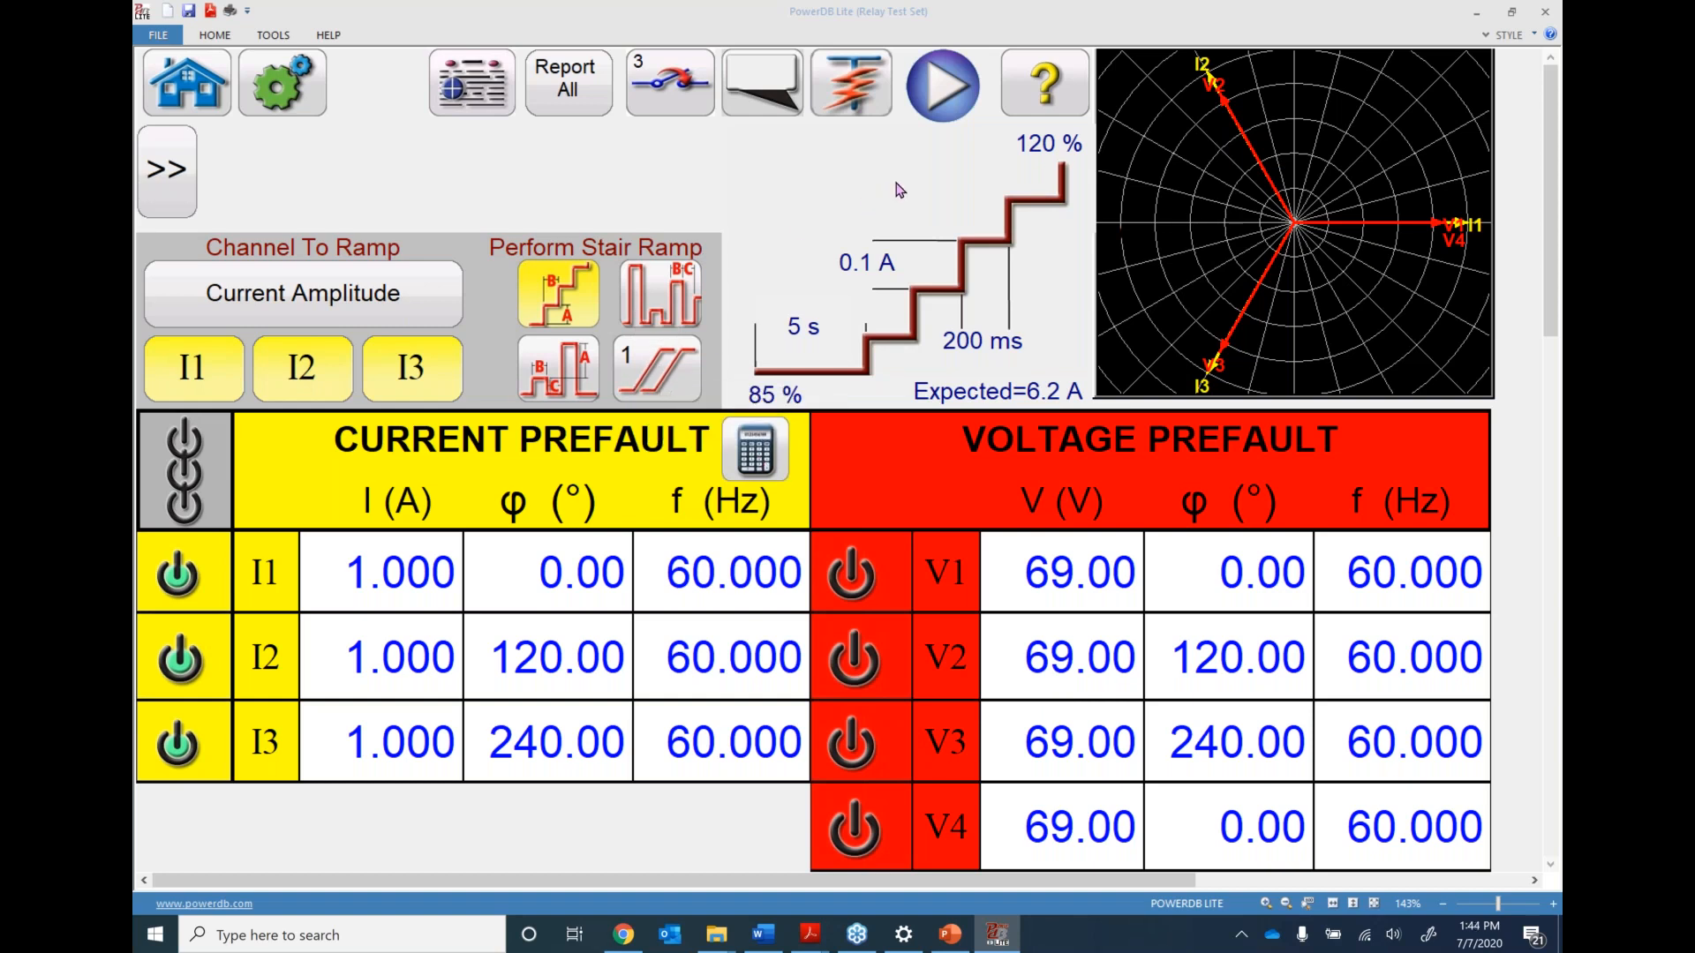
Run the two-ramp test, simulating a contact operation during each ramp, and add the result to the report
{"action": "left_click", "coordinate": [954, 105]}
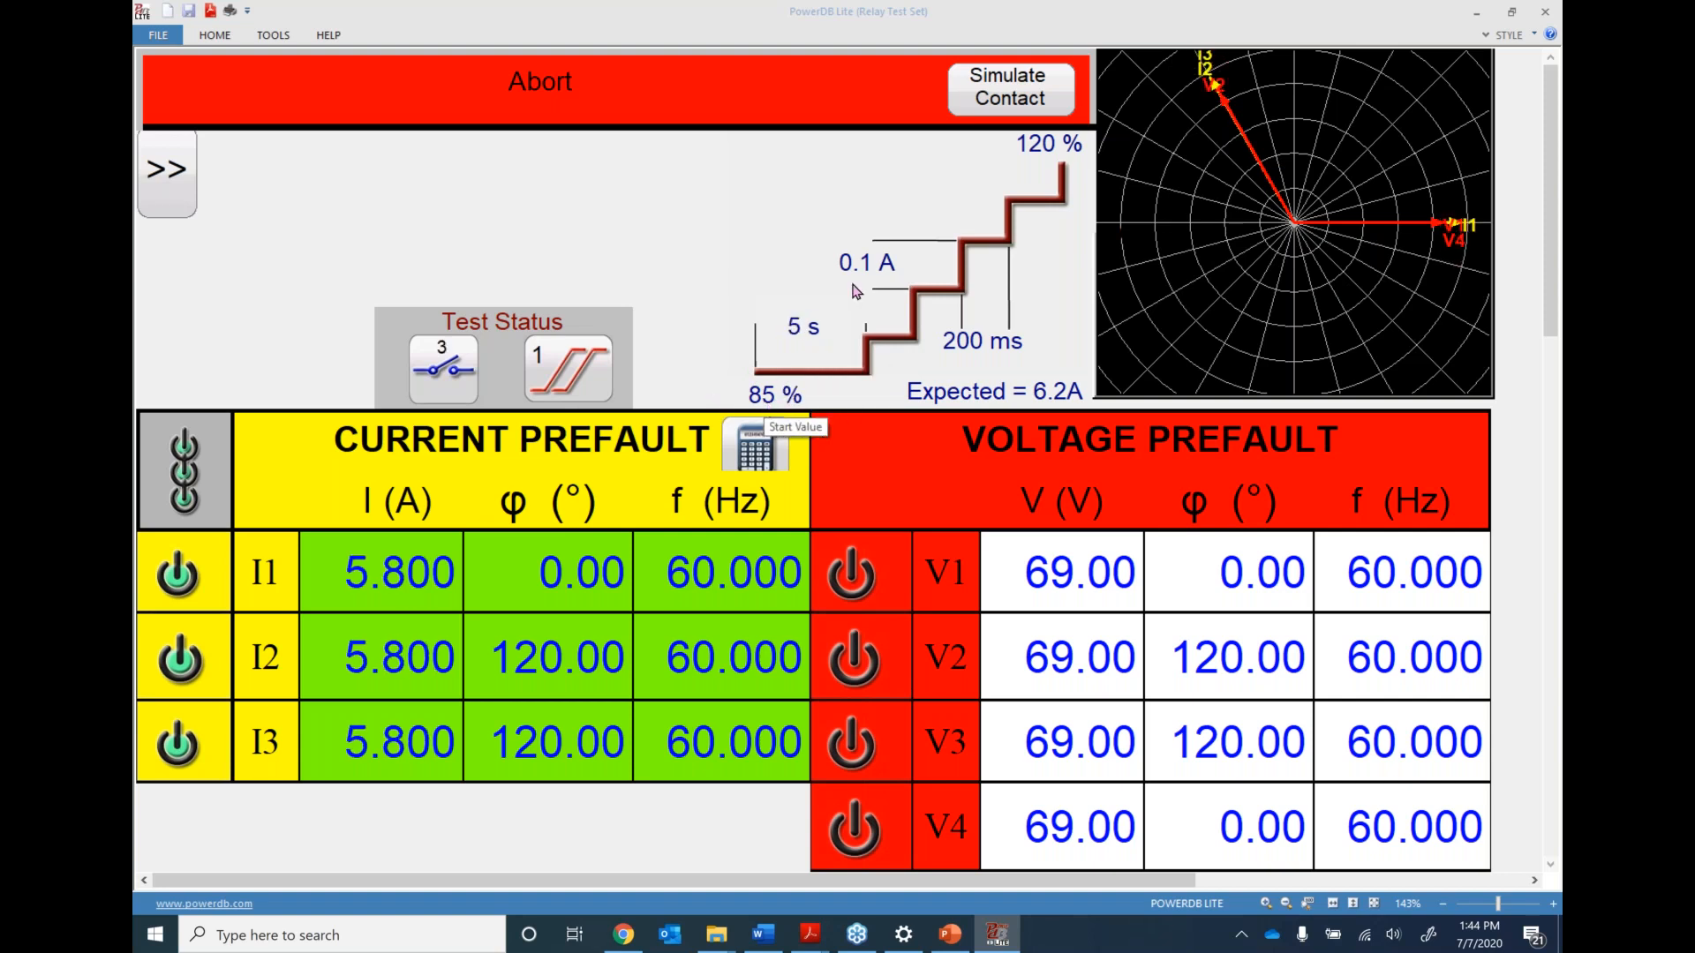
{"action": "left_click", "coordinate": [1006, 104]}
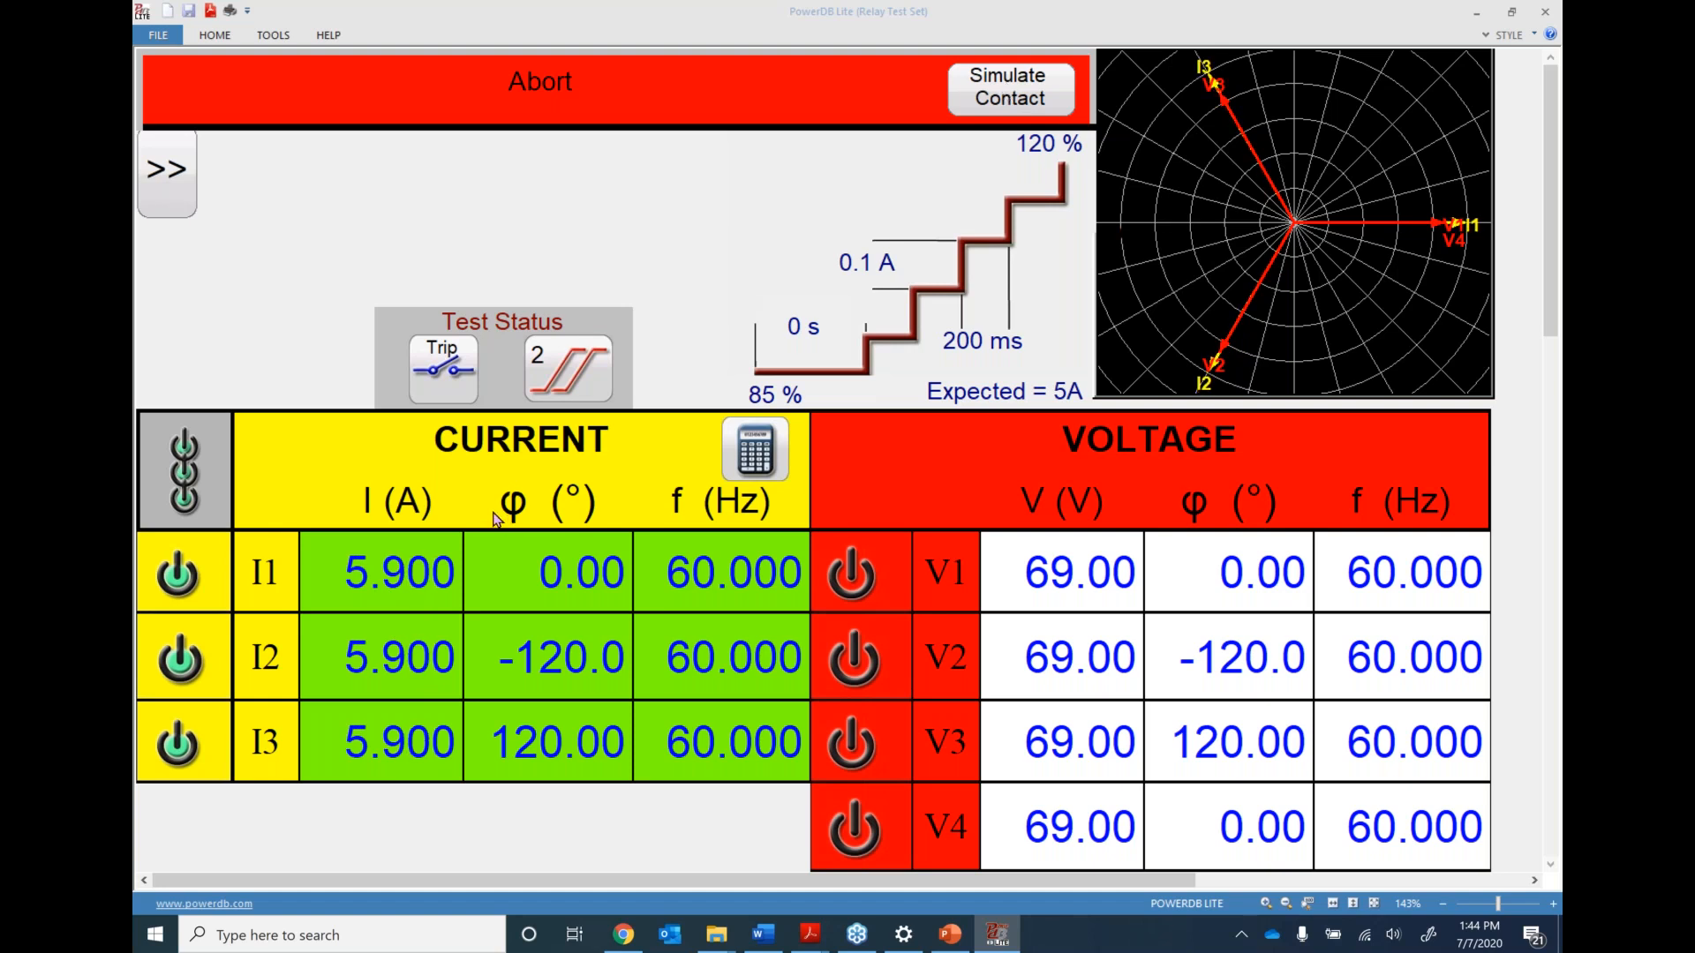
{"action": "left_click", "coordinate": [1011, 99]}
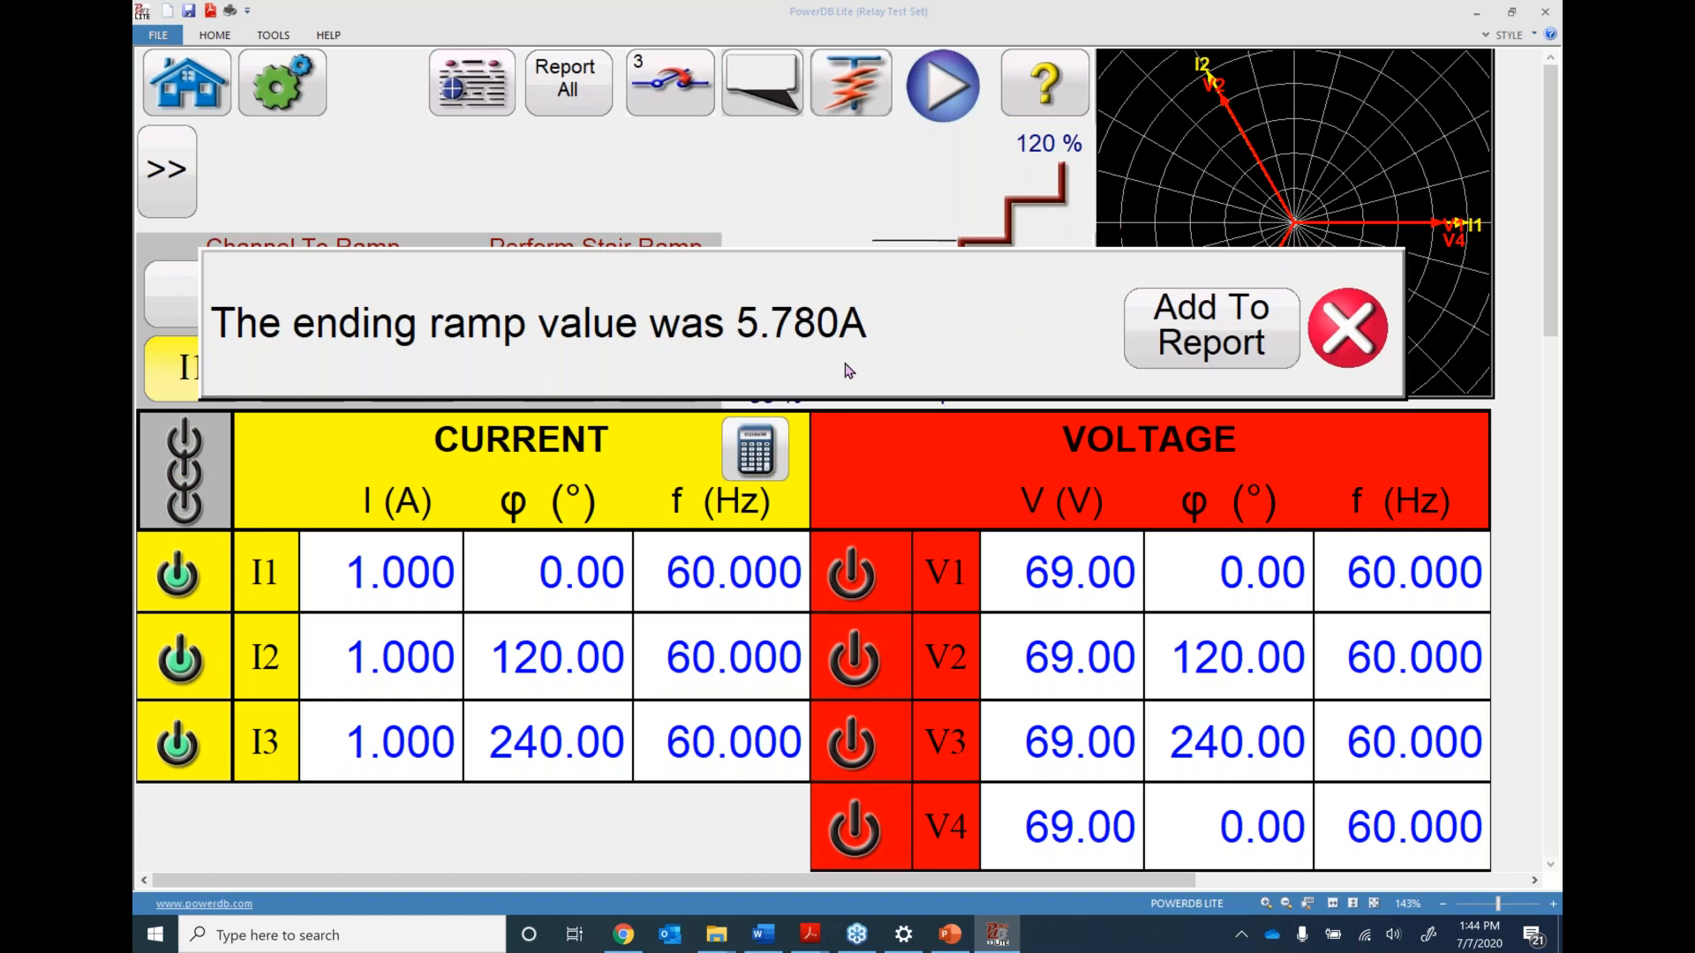
{"action": "left_click", "coordinate": [1189, 331]}
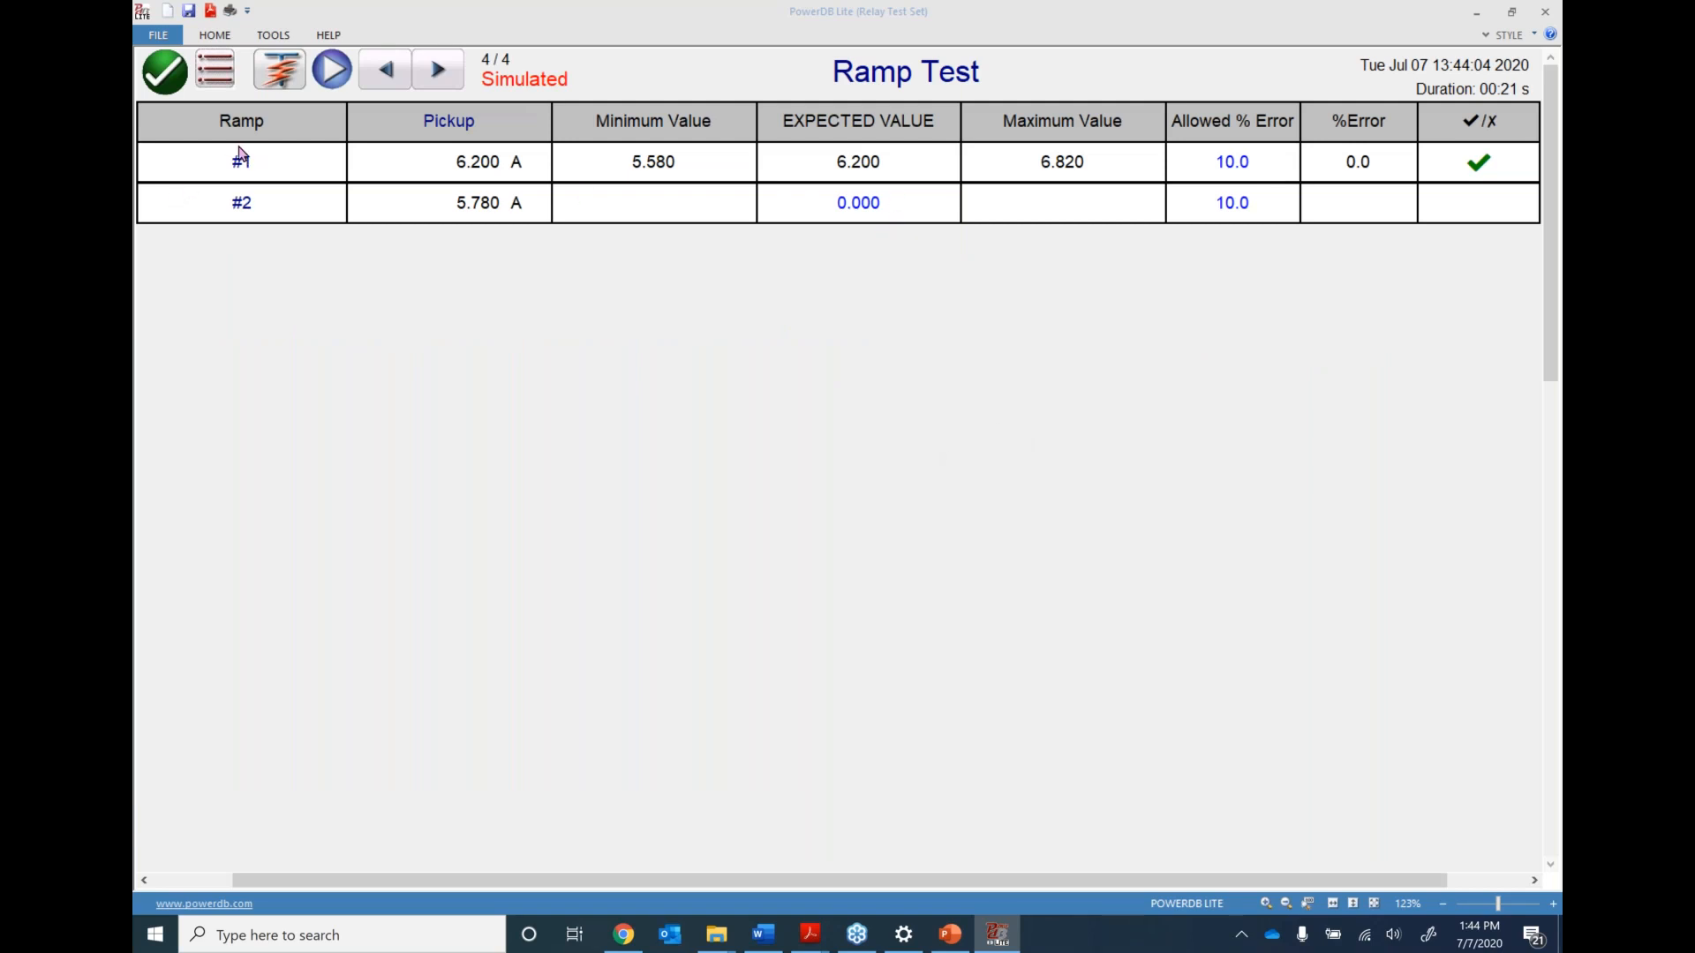
Enter 5.7 as the expected value of ramp #2 in the Ramp Test report
{"action": "left_click", "coordinate": [856, 205]}
{"action": "type", "text": "5.7"}
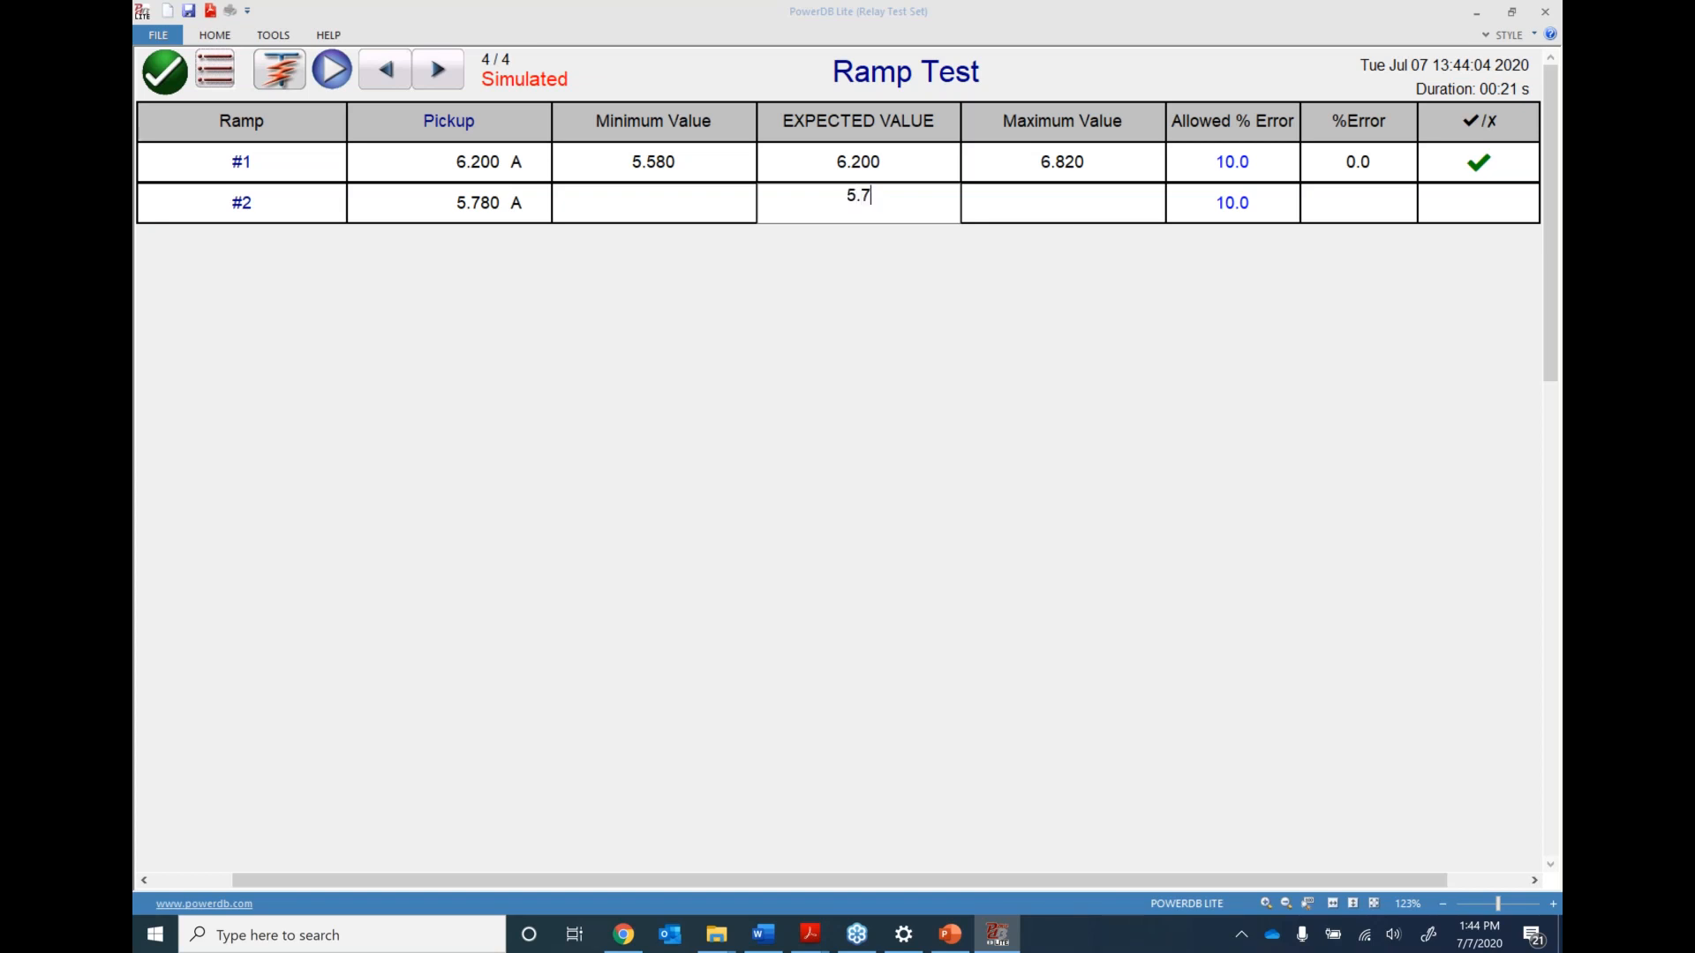
{"action": "key", "text": "Return"}
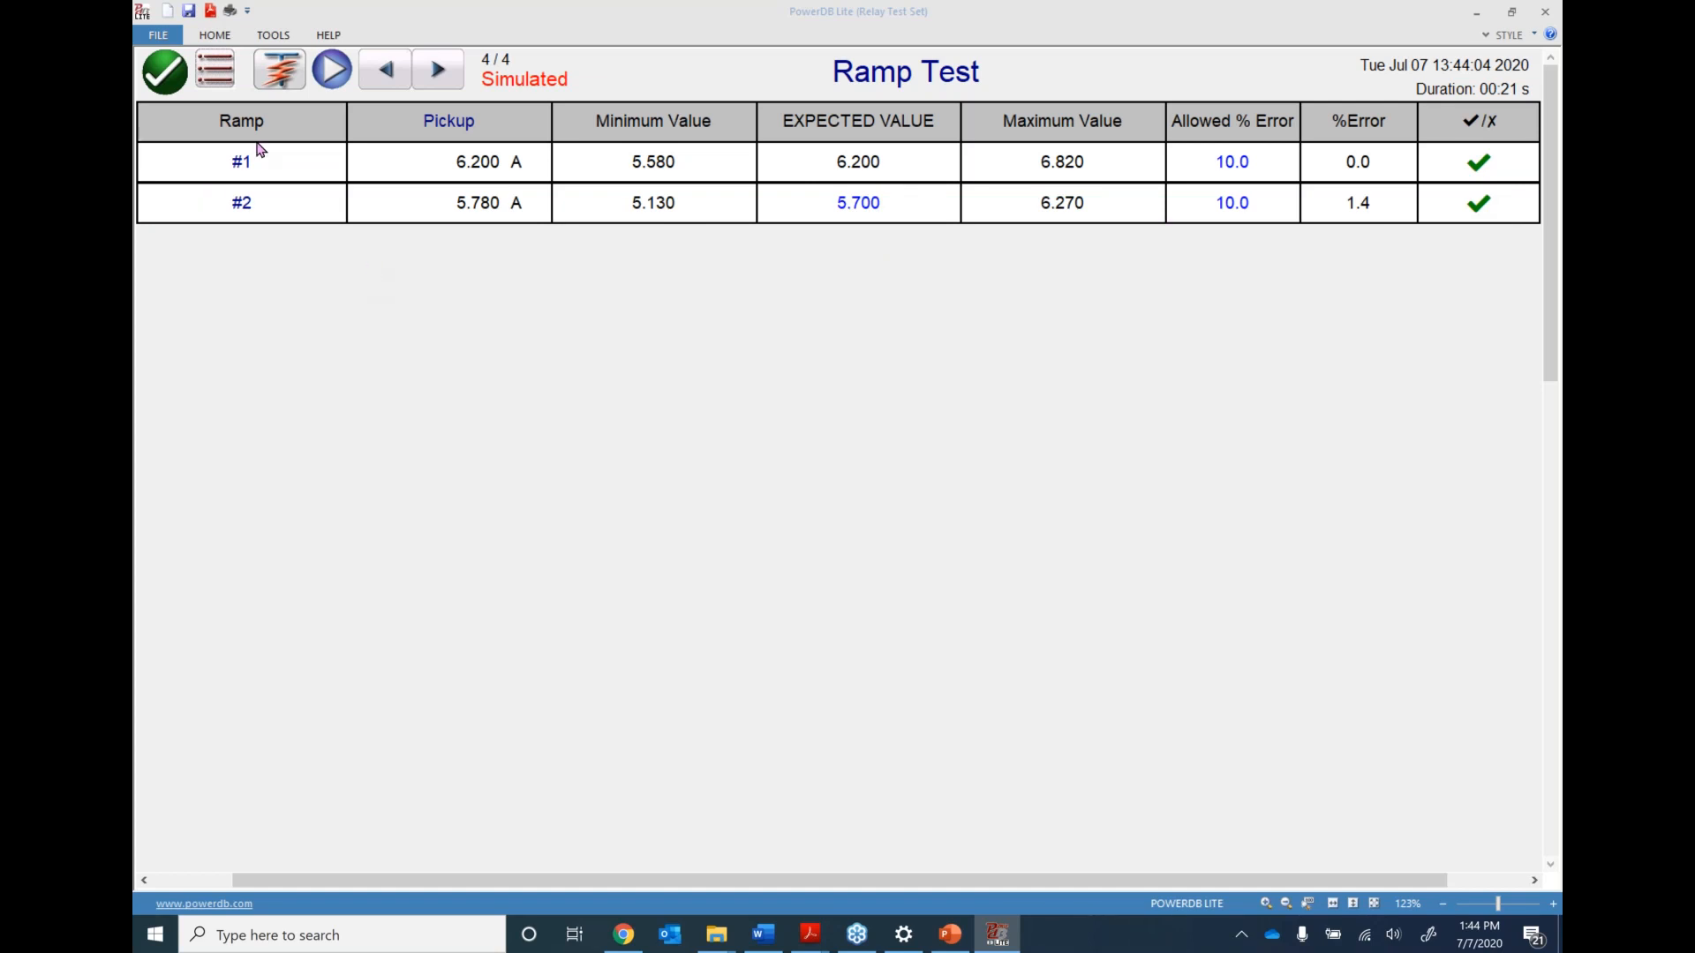
Rename the report's two ramps "Pickup" and "Dropout"
{"action": "left_click", "coordinate": [248, 167]}
{"action": "type", "text": "Pickup"}
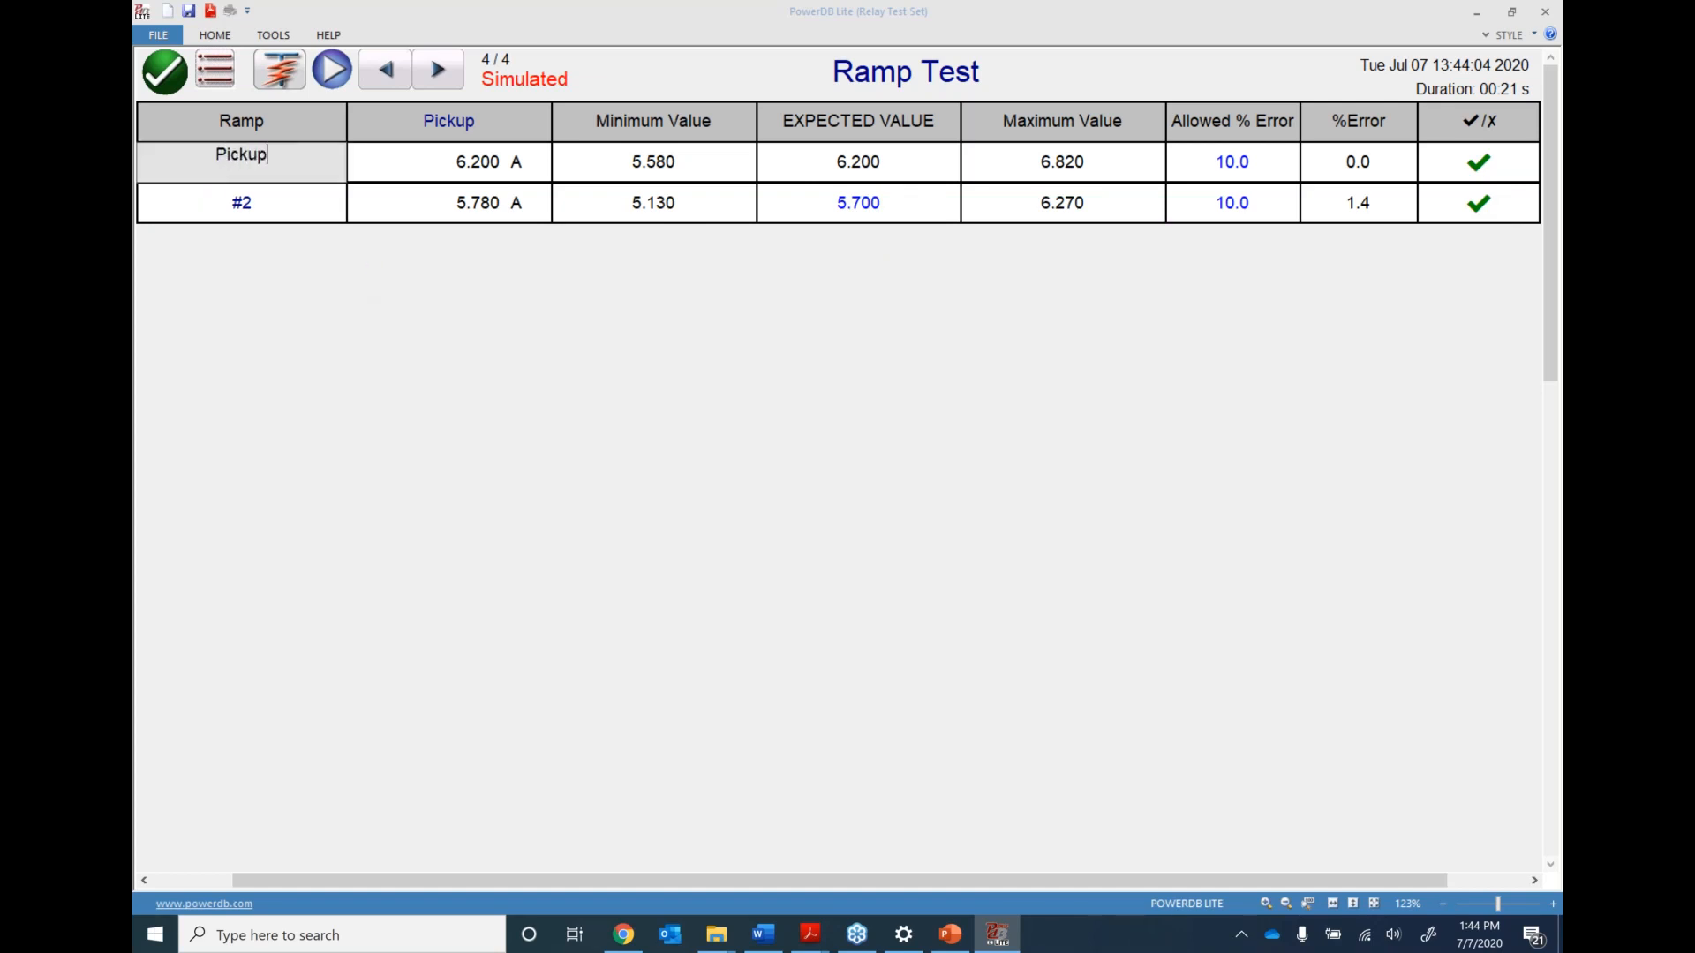
{"action": "key", "text": "Return"}
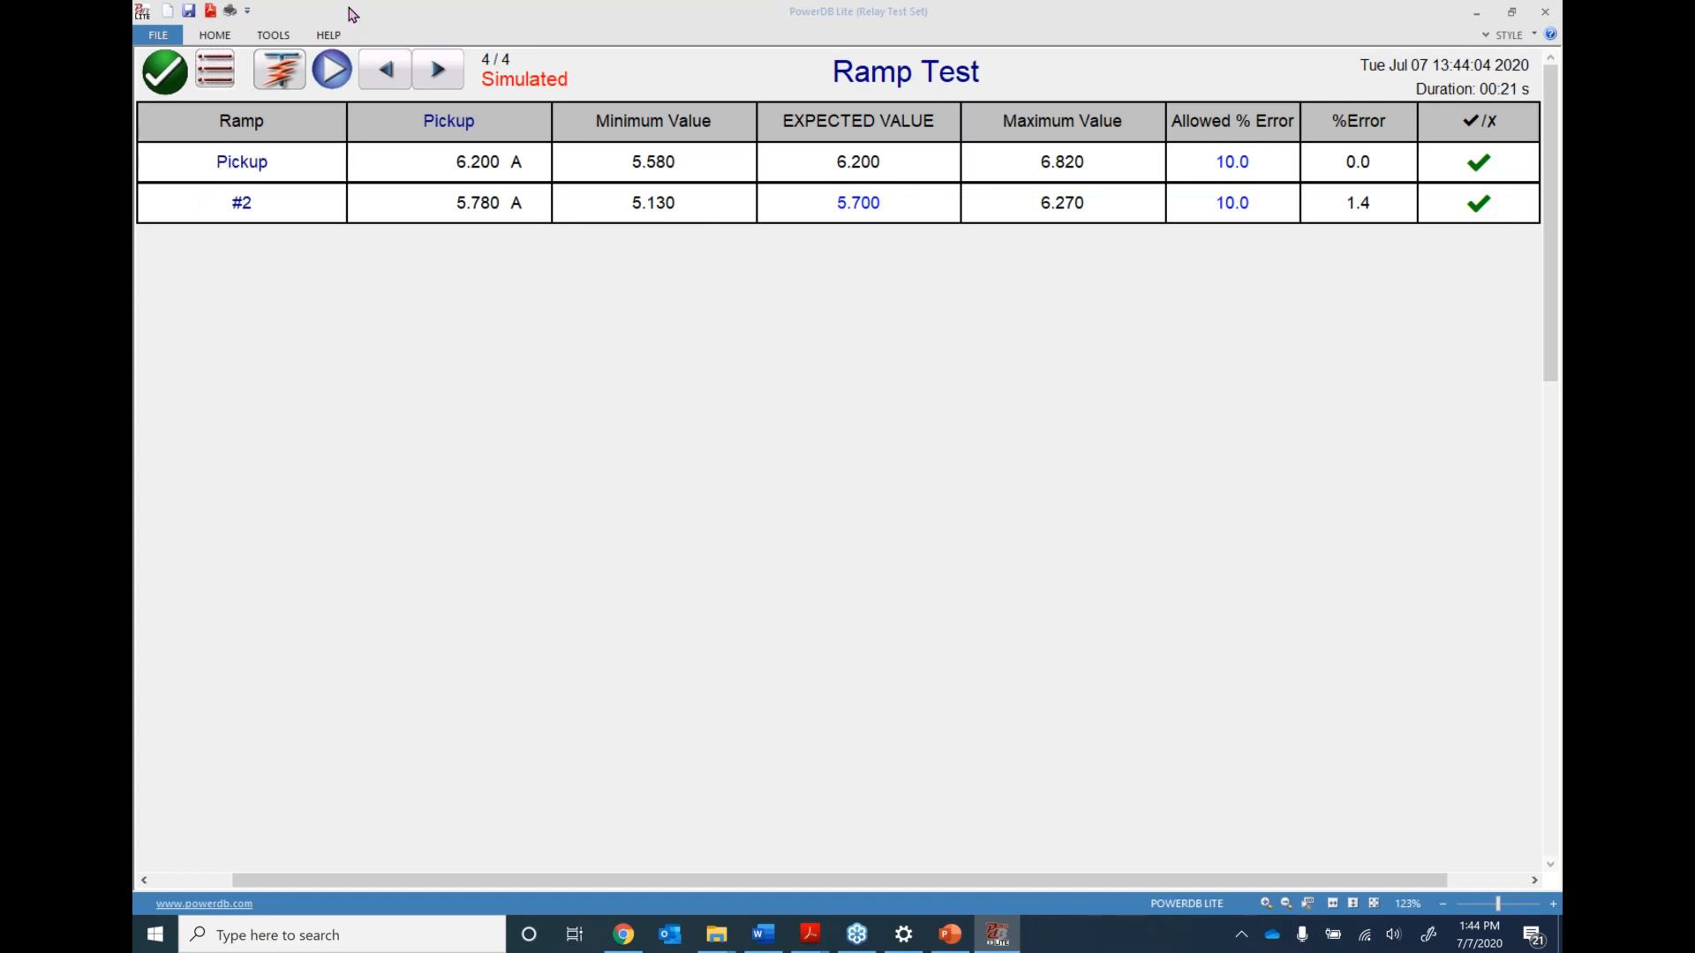
{"action": "left_click", "coordinate": [246, 189]}
{"action": "type", "text": "Dropout"}
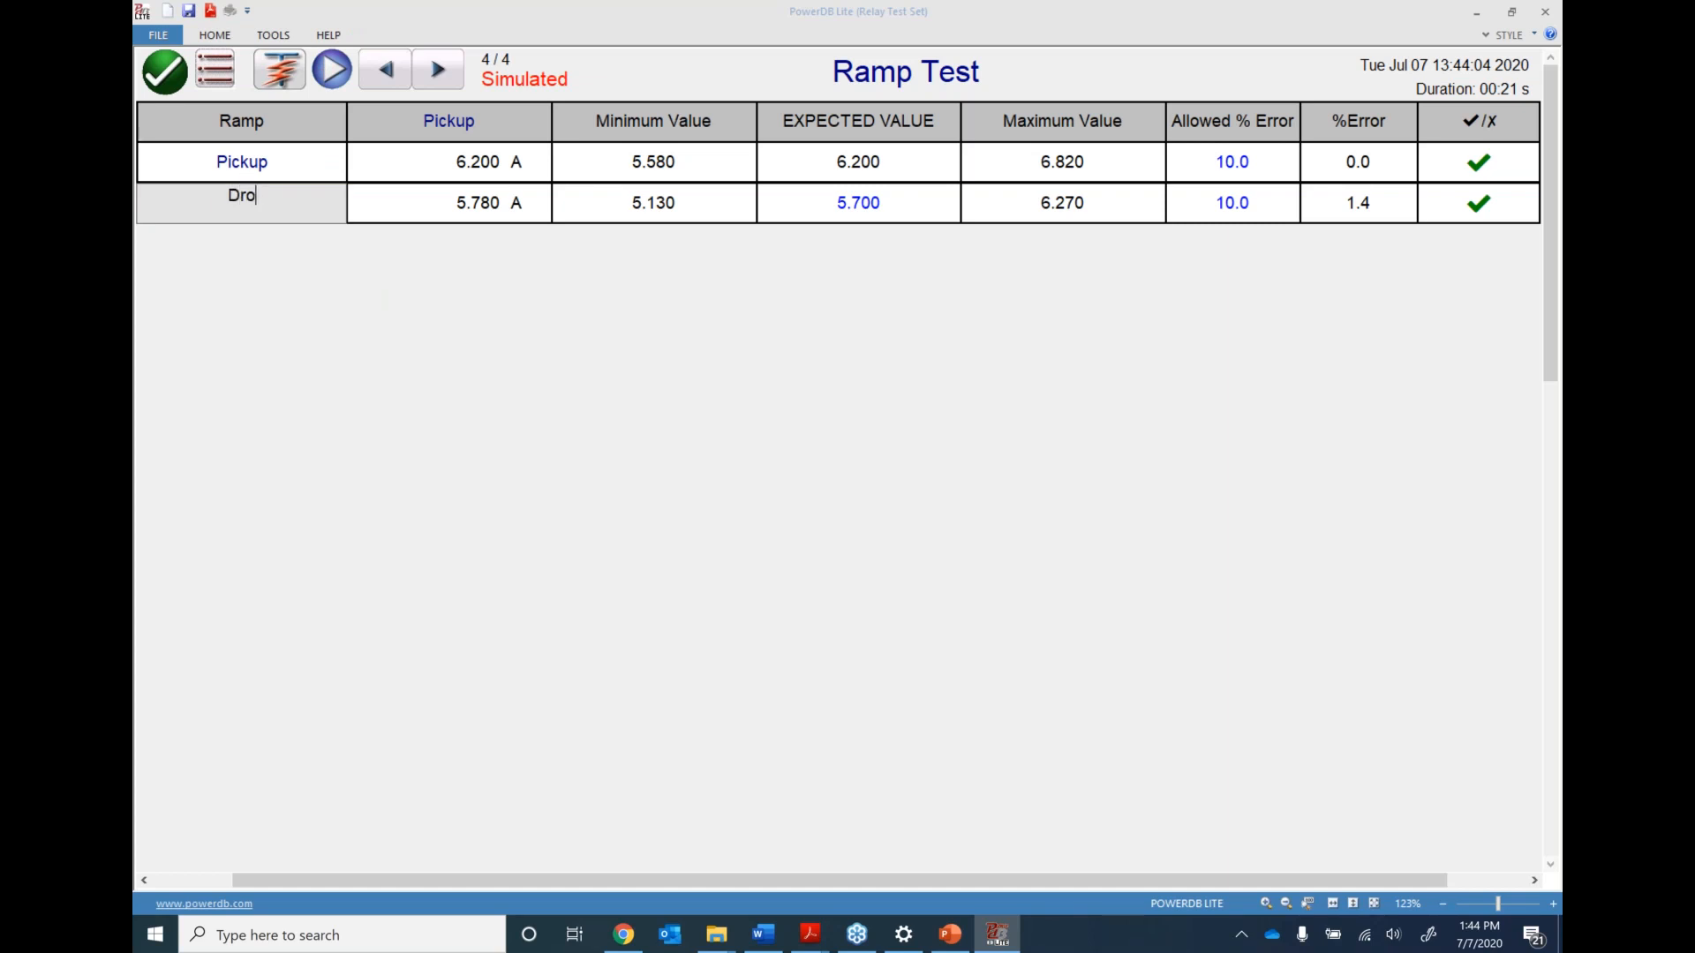
{"action": "key", "text": "Return"}
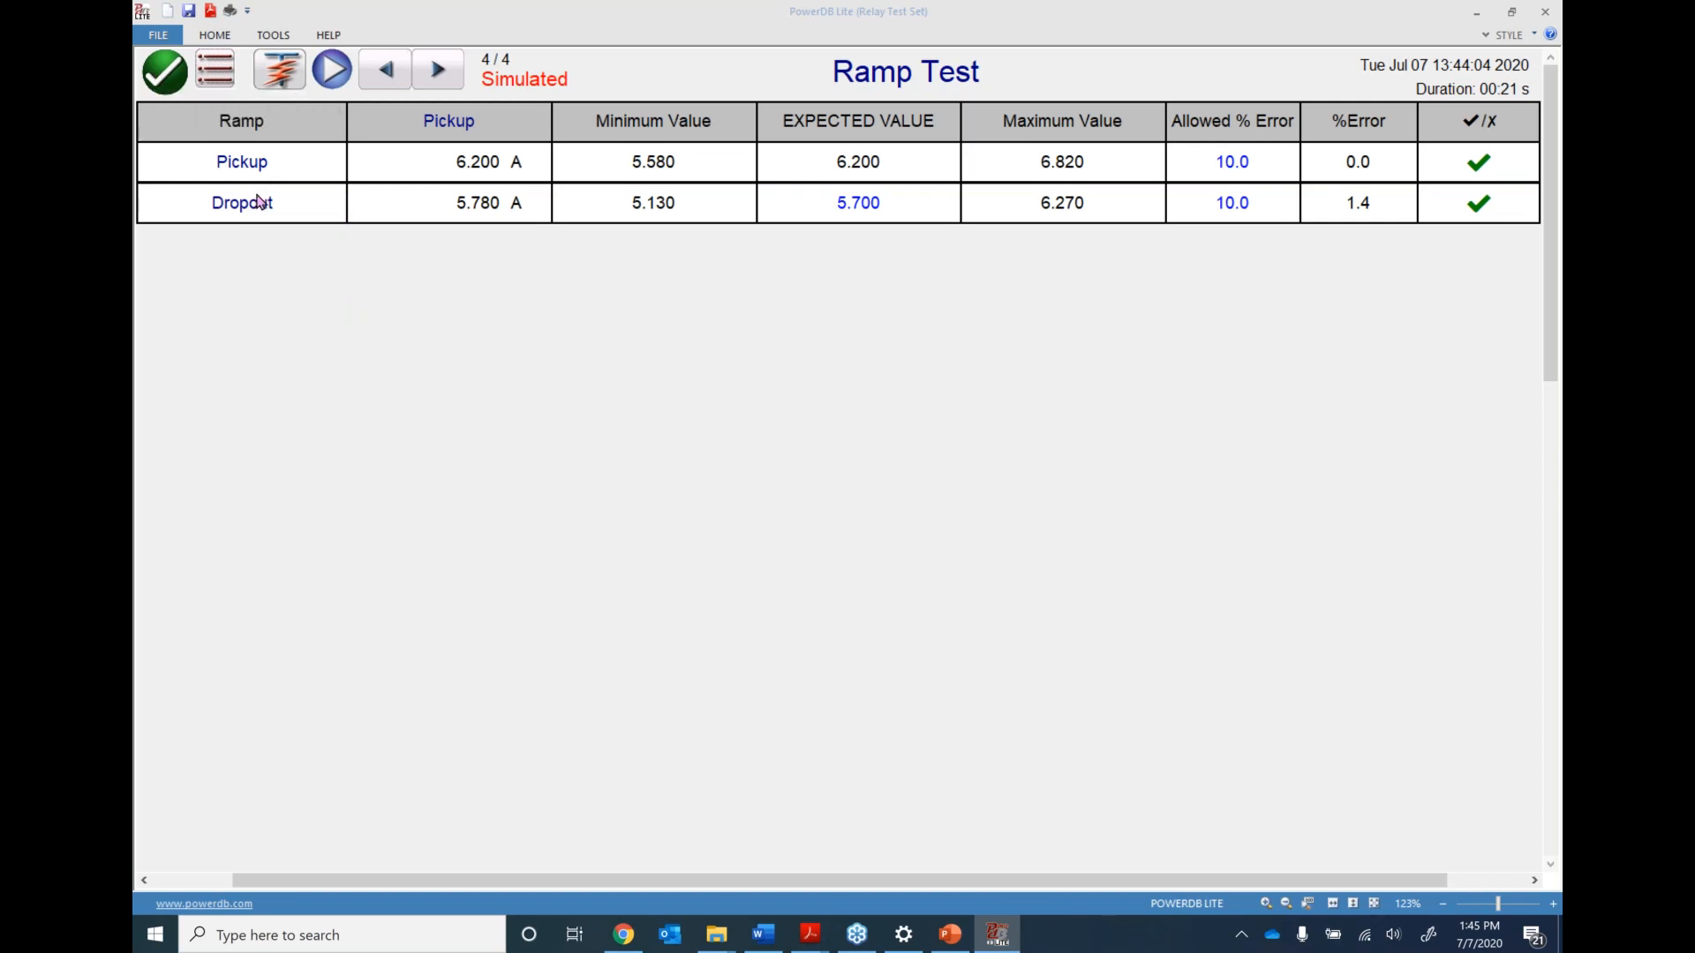
Accept the Ramp Test report and return to the manual test home screen
{"action": "left_click", "coordinate": [159, 66]}
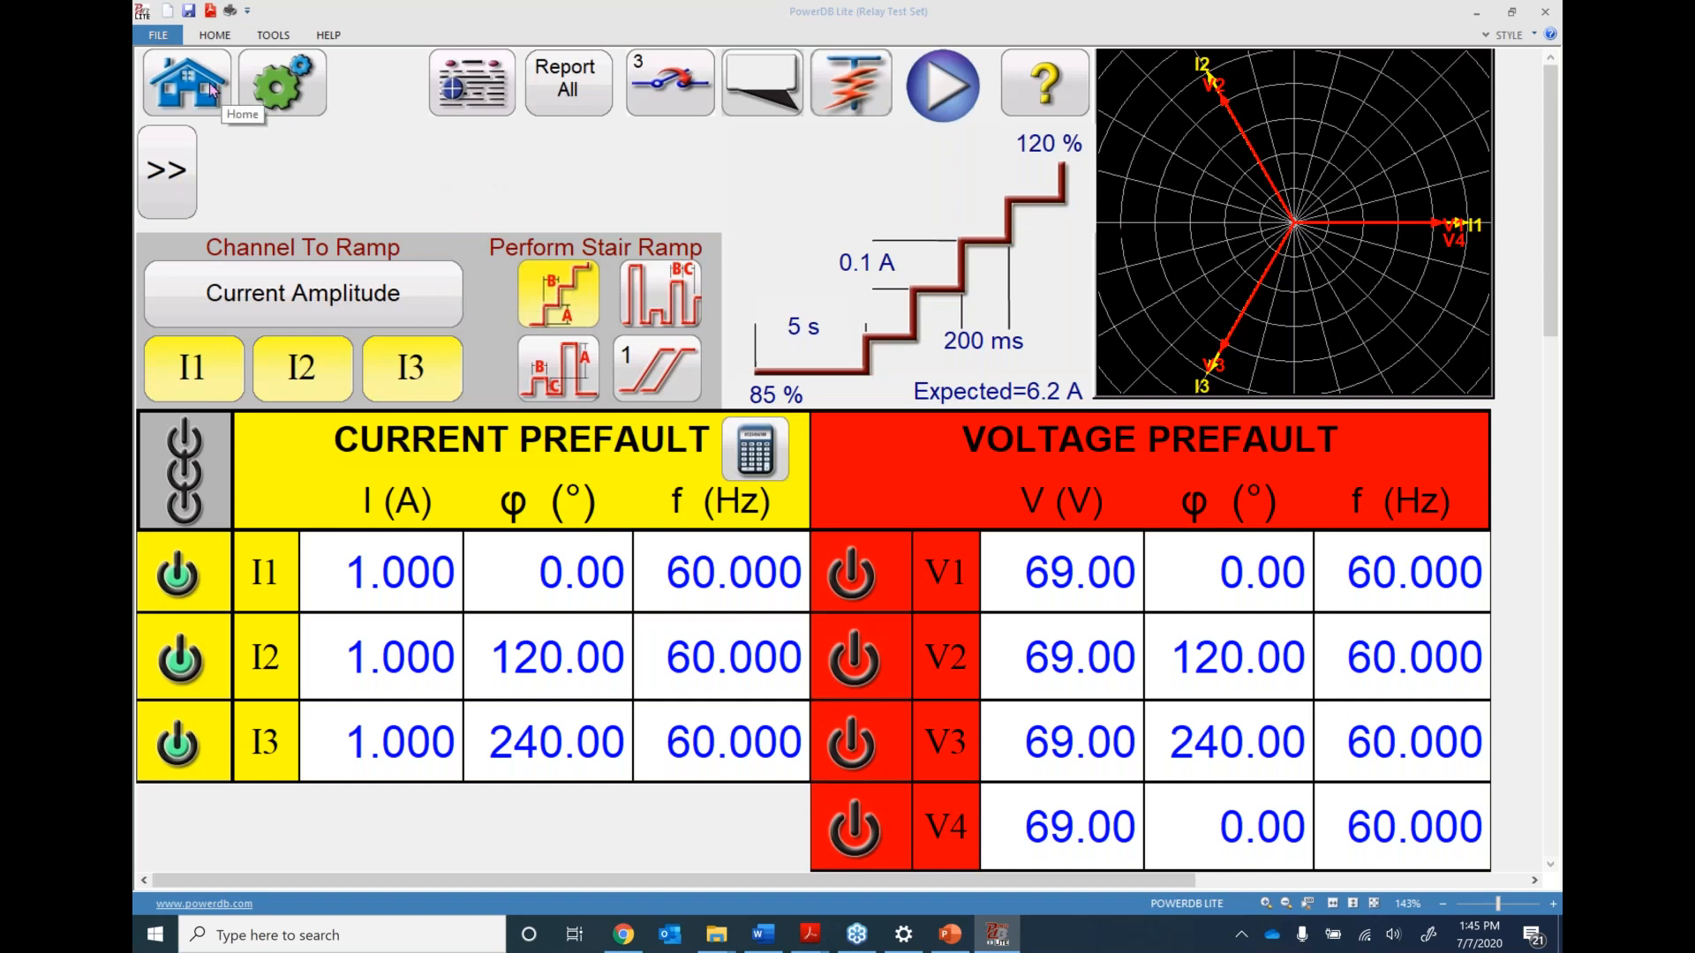
{"action": "left_click", "coordinate": [212, 90]}
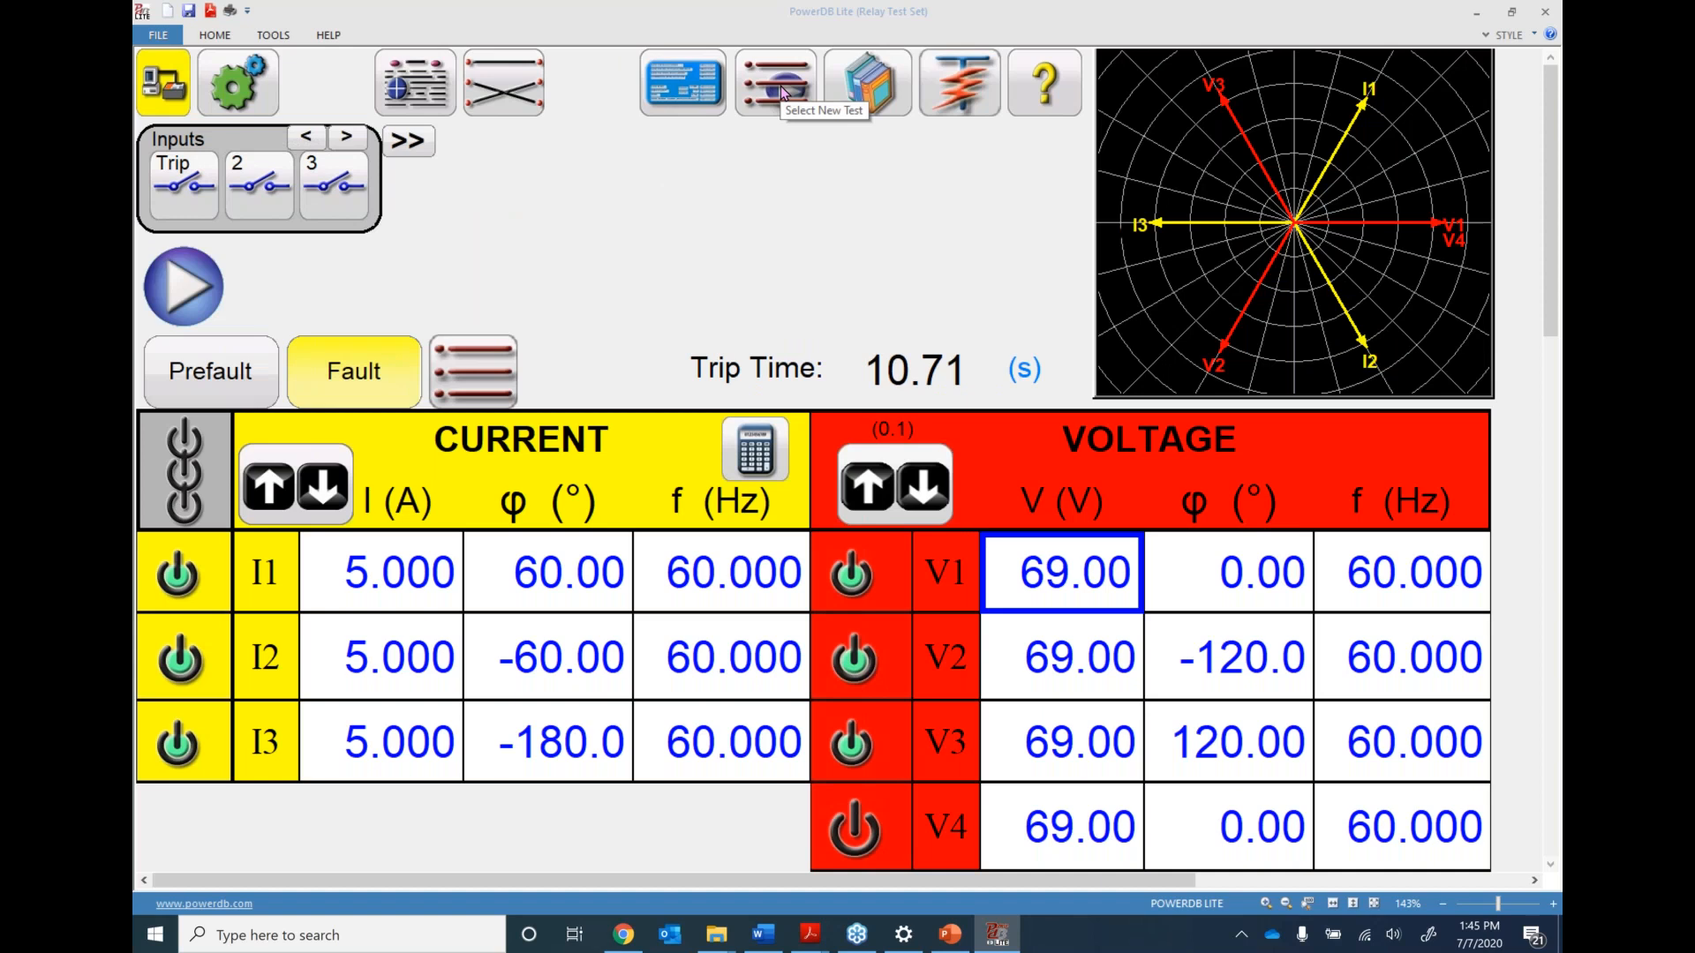
Open the advanced ramp test and reduce the number of ramps to 1, accepting the deletion of the extra ramp
{"action": "left_click", "coordinate": [782, 93]}
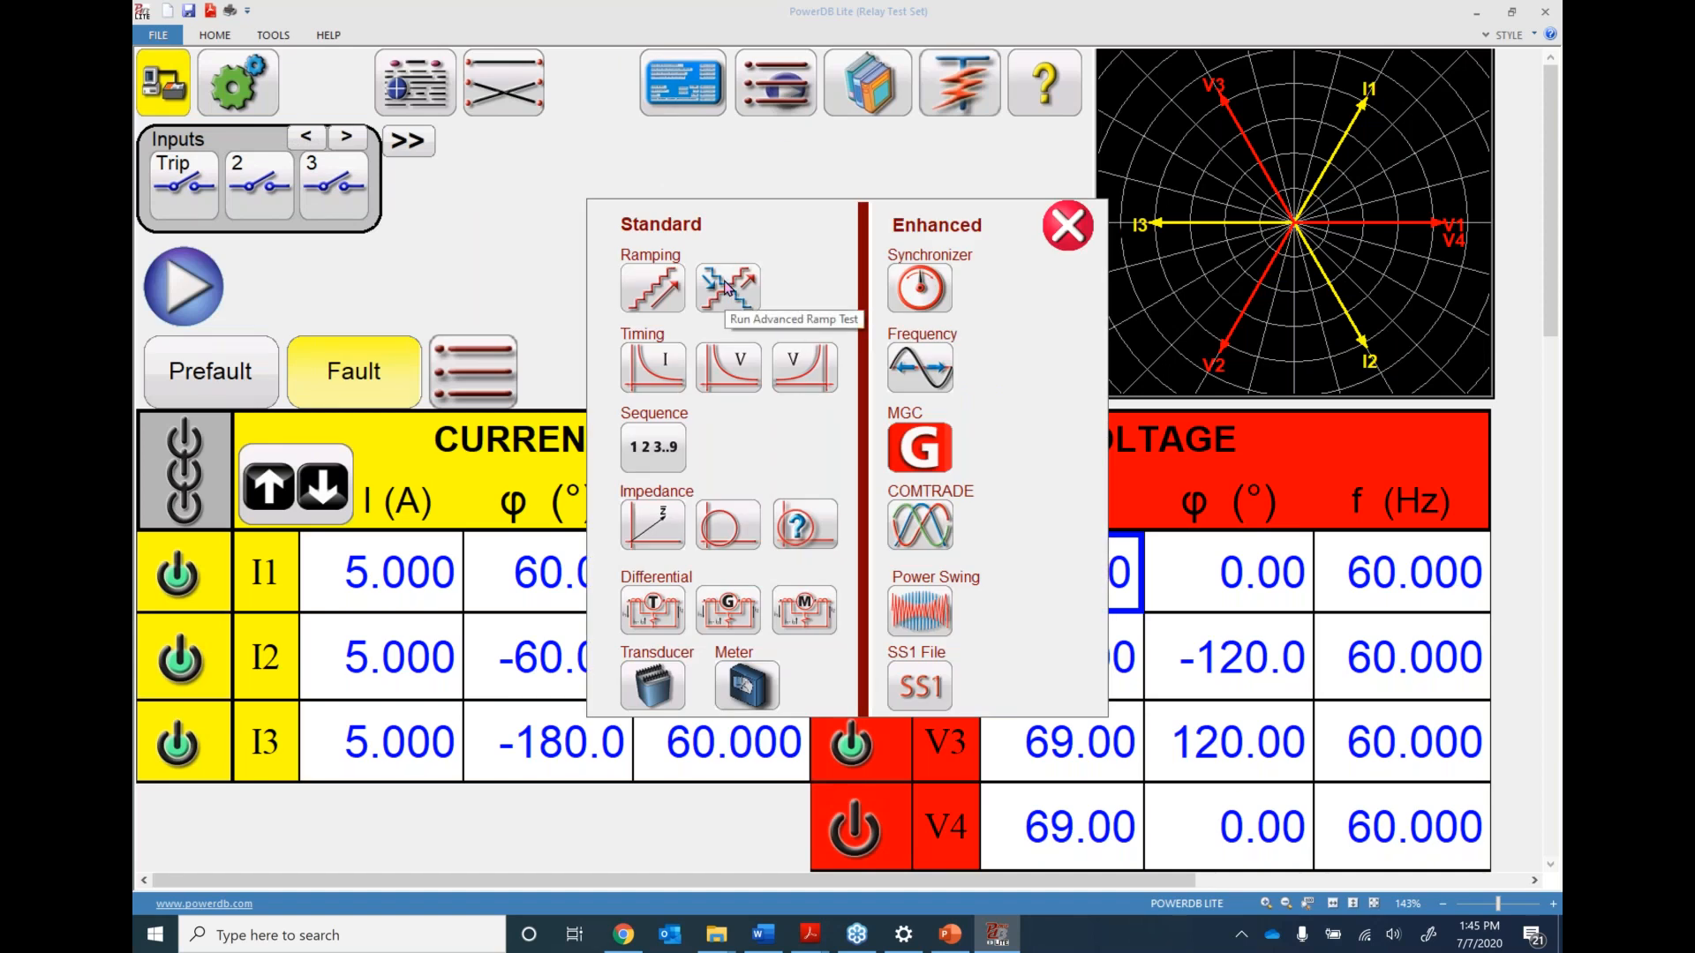
{"action": "left_click", "coordinate": [729, 287]}
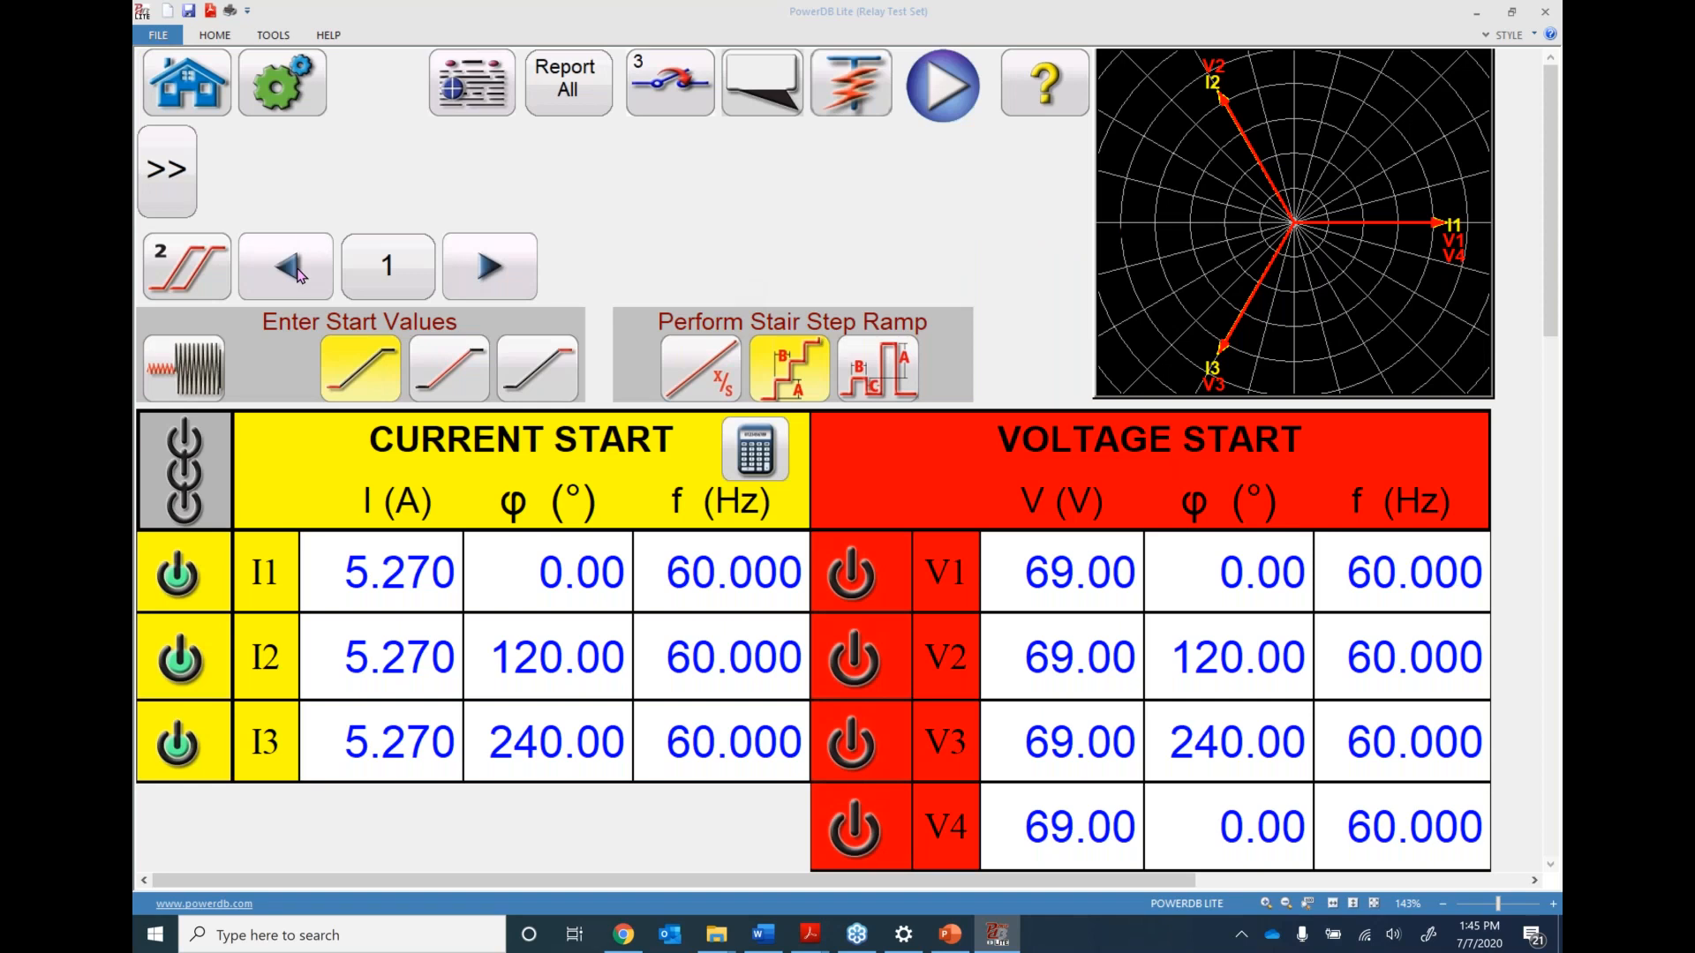
{"action": "left_click", "coordinate": [387, 265]}
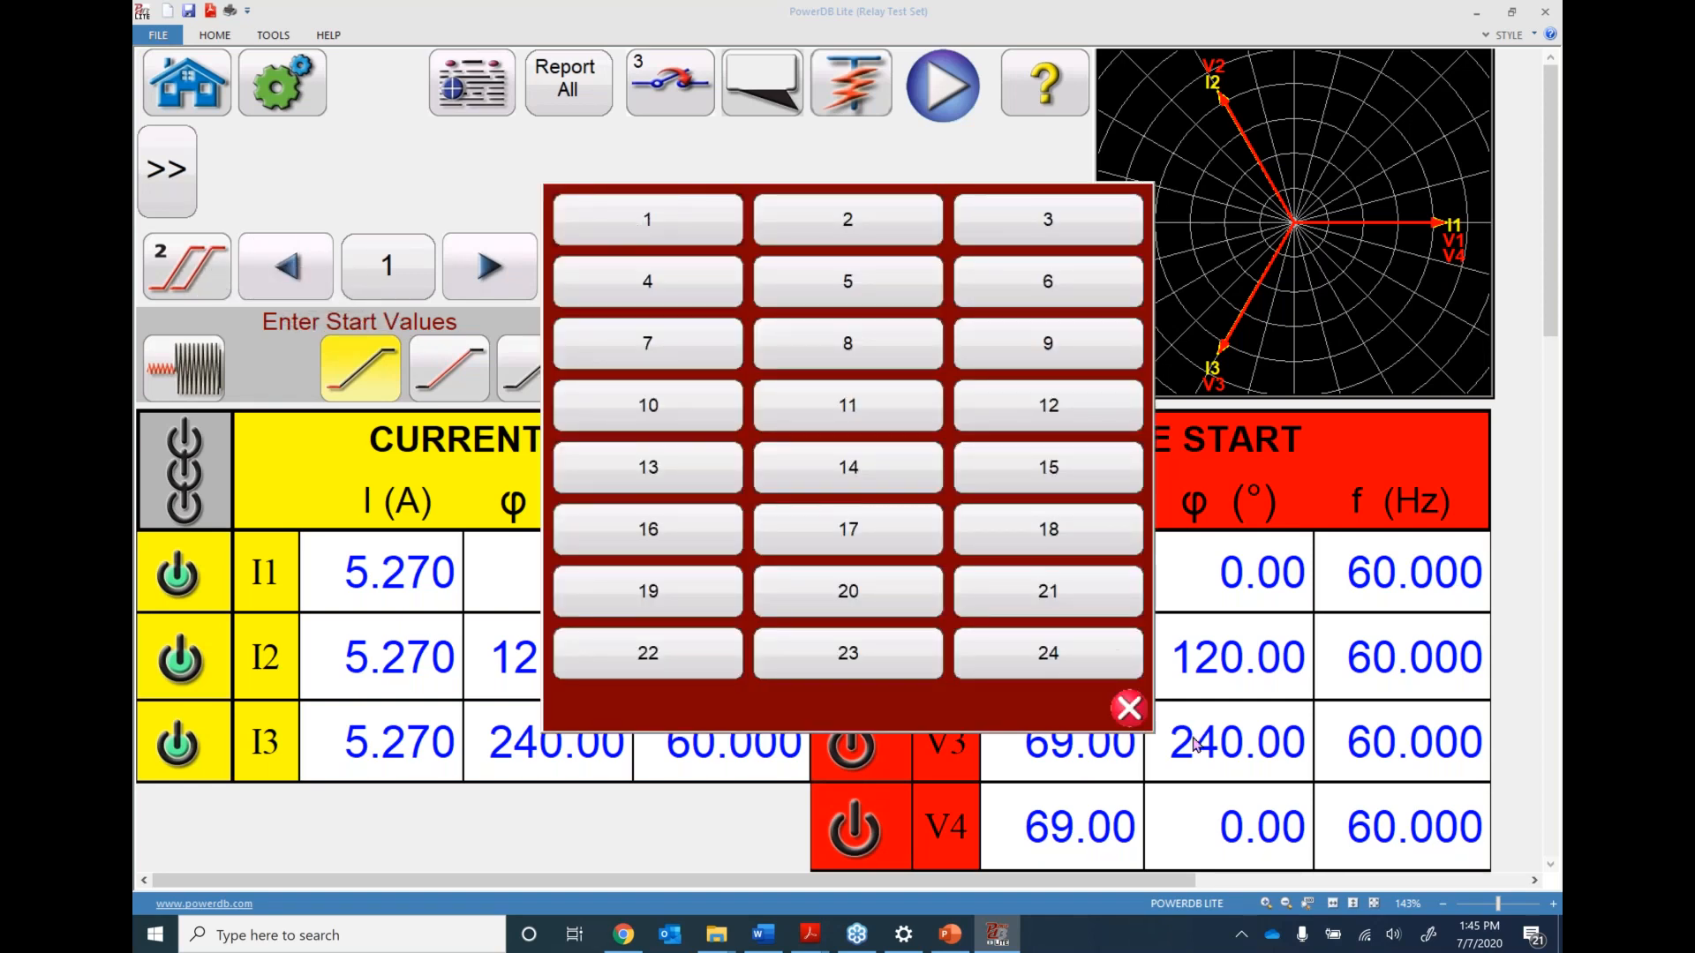
{"action": "left_click", "coordinate": [1128, 708]}
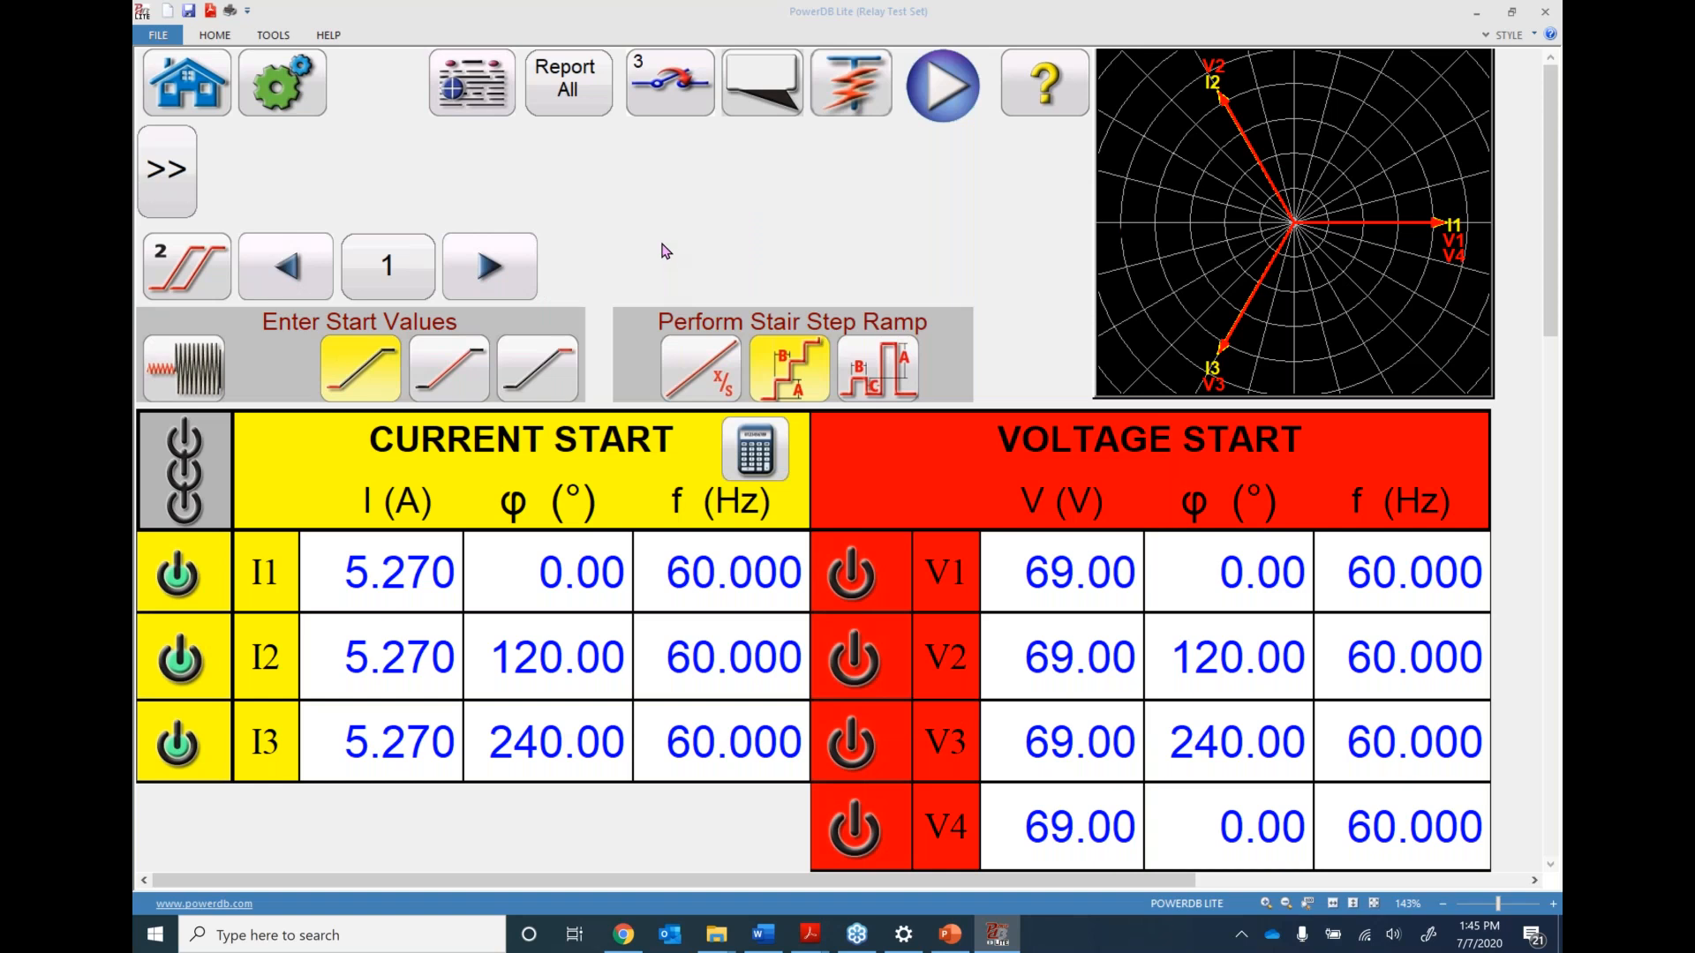
{"action": "left_click", "coordinate": [185, 269]}
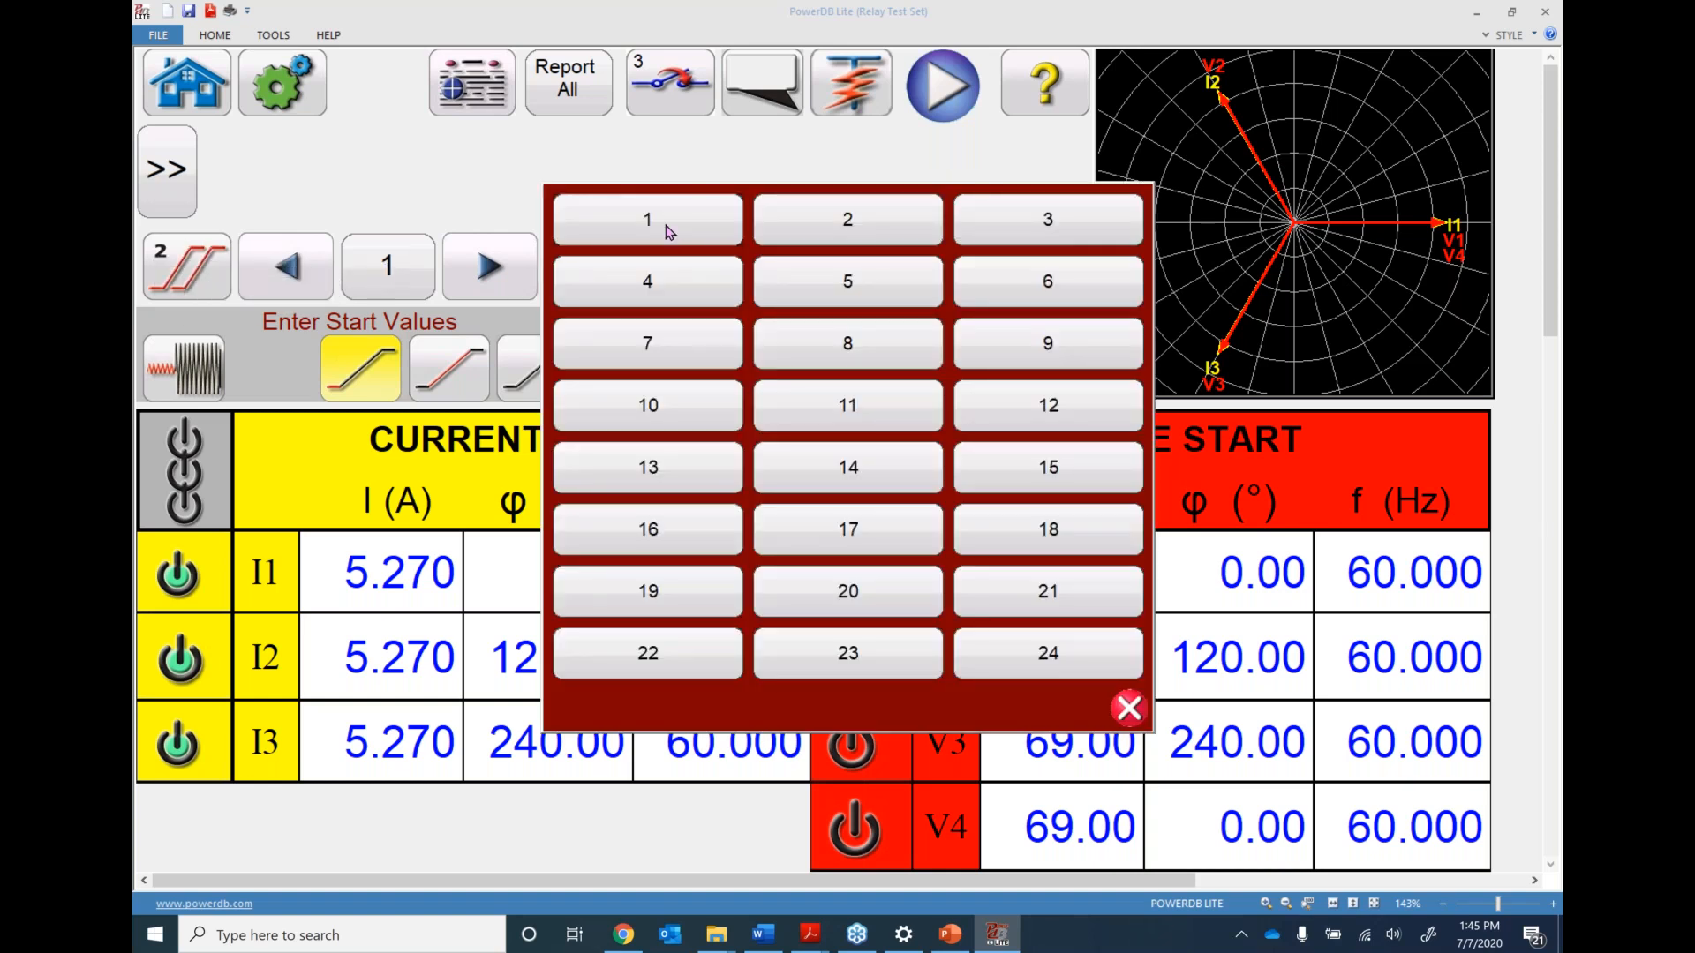
{"action": "left_click", "coordinate": [669, 231]}
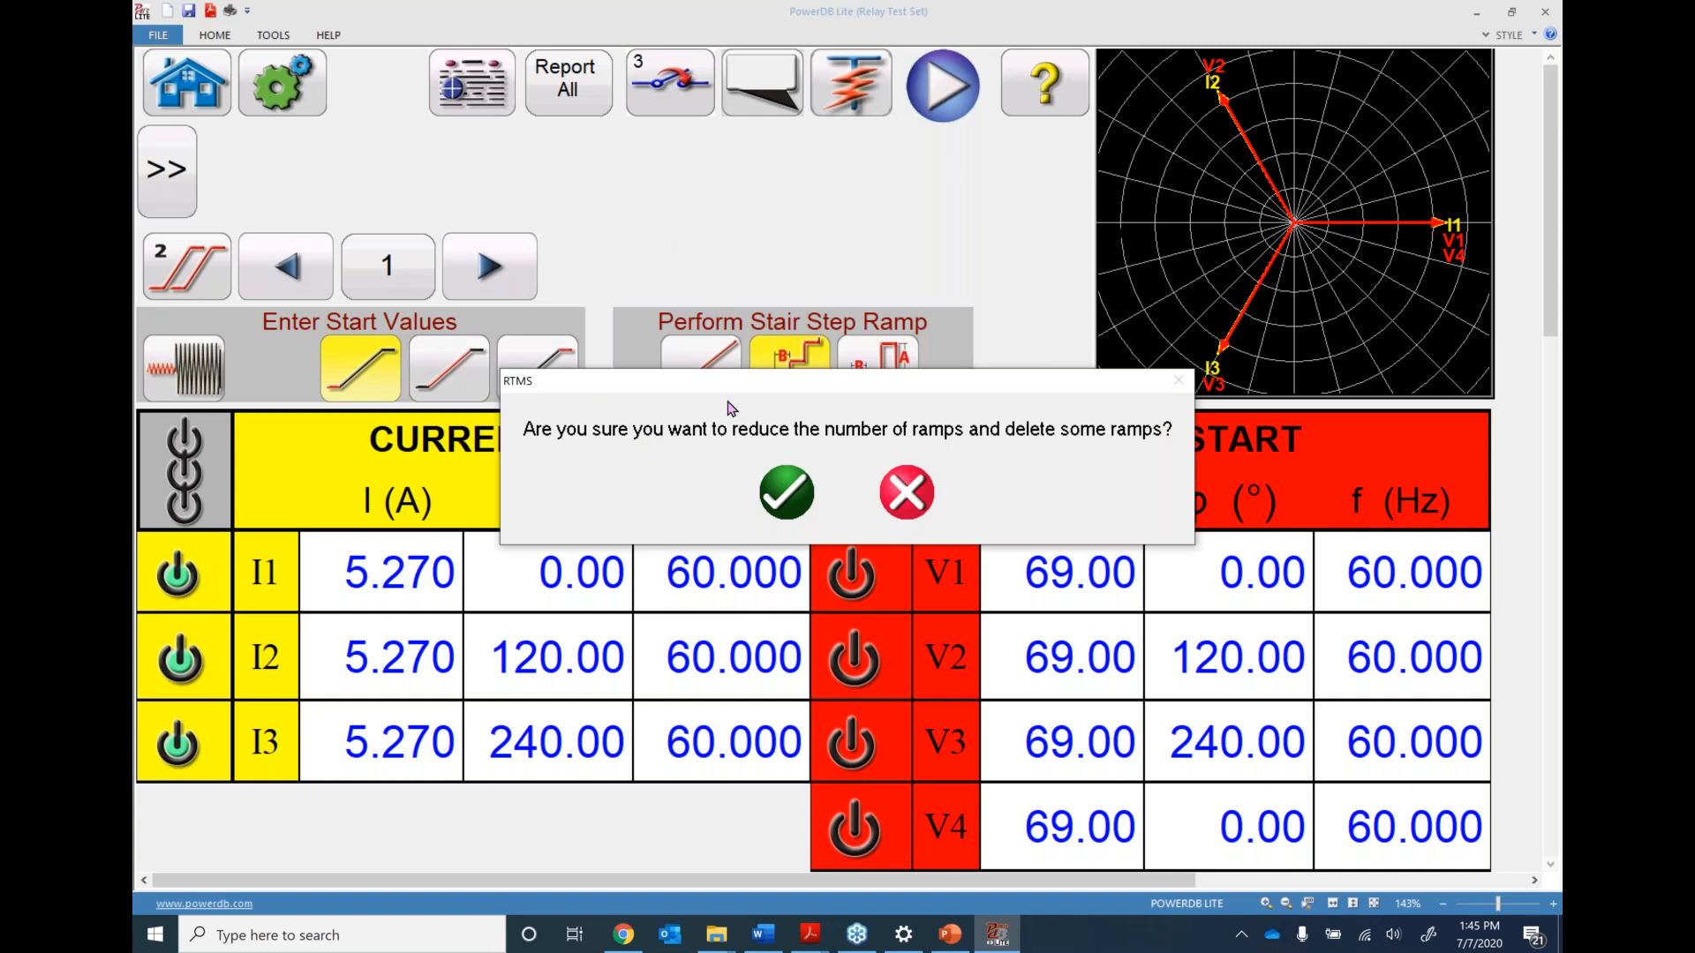
{"action": "left_click", "coordinate": [775, 491]}
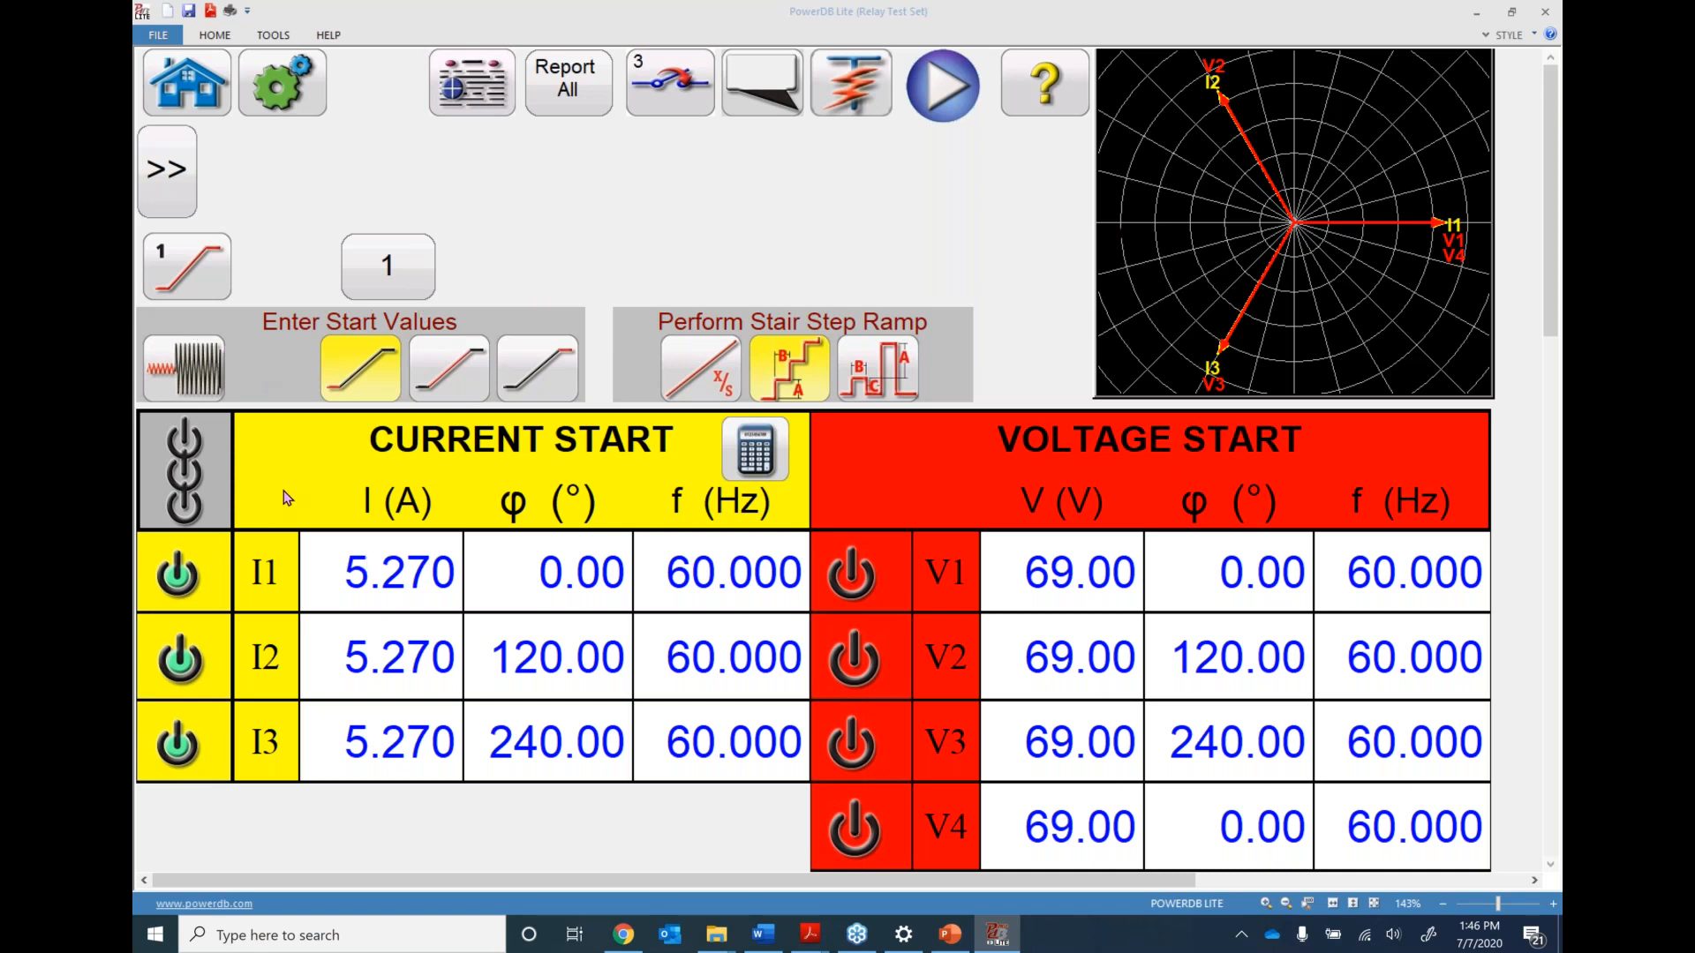
Review the ramp's prefault, start and end values, and set its current increment to 0.02 A on all three phases
{"action": "left_click", "coordinate": [187, 369]}
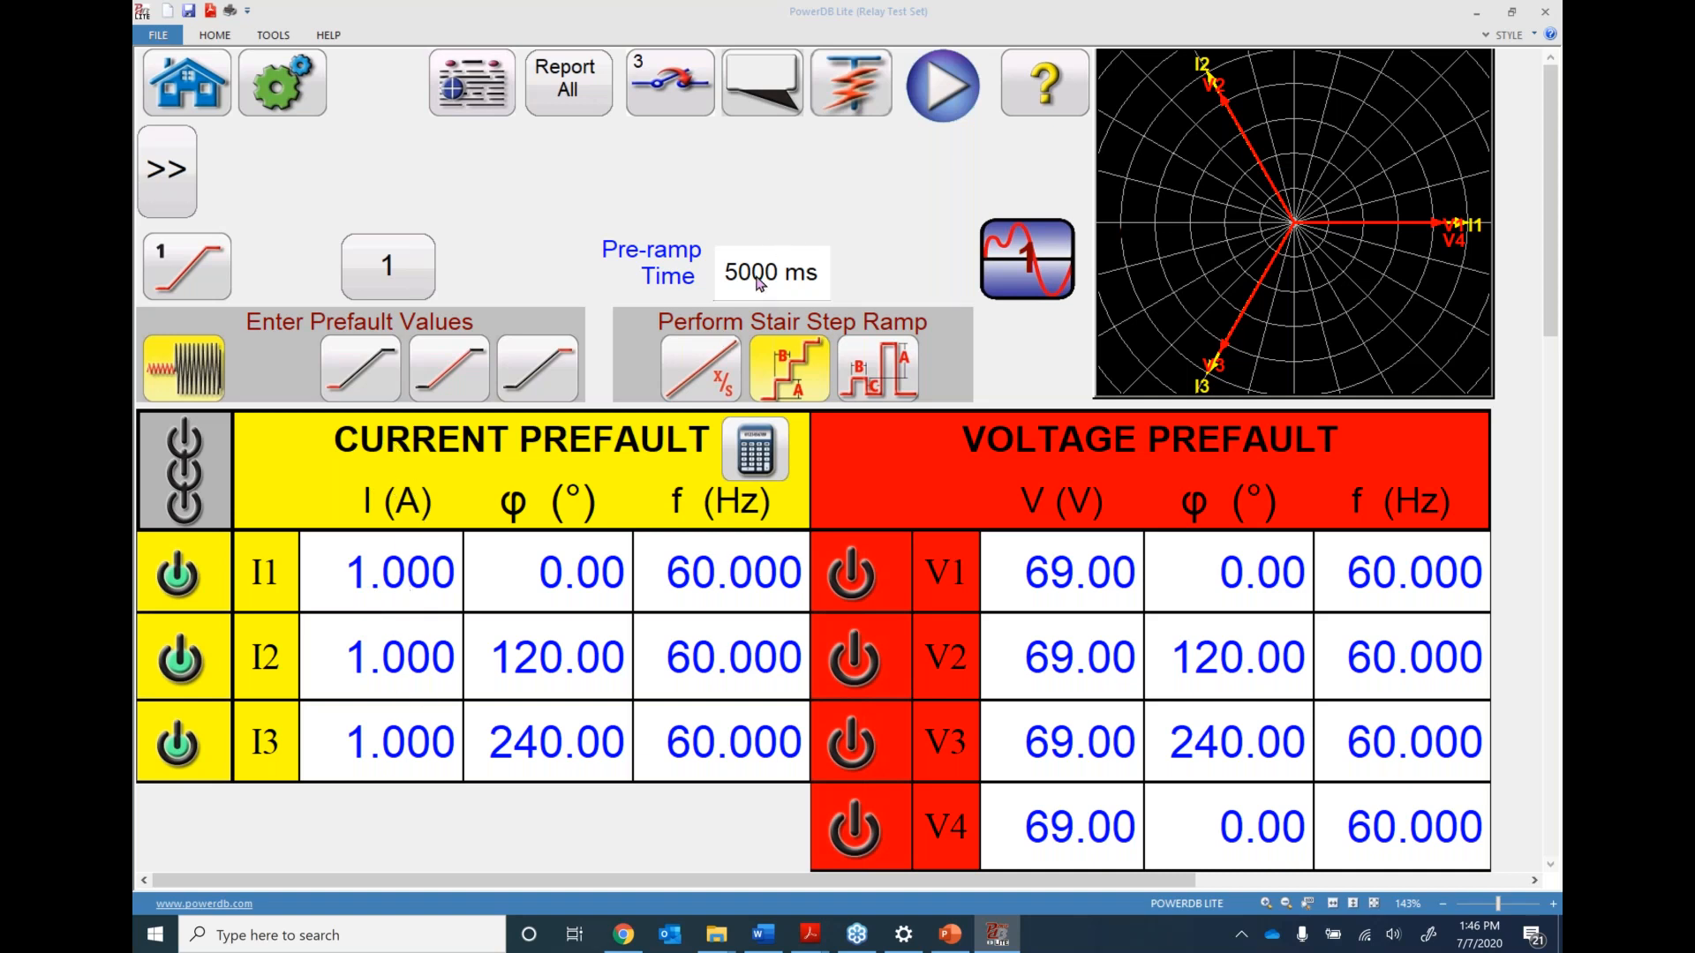
{"action": "left_click", "coordinate": [371, 378]}
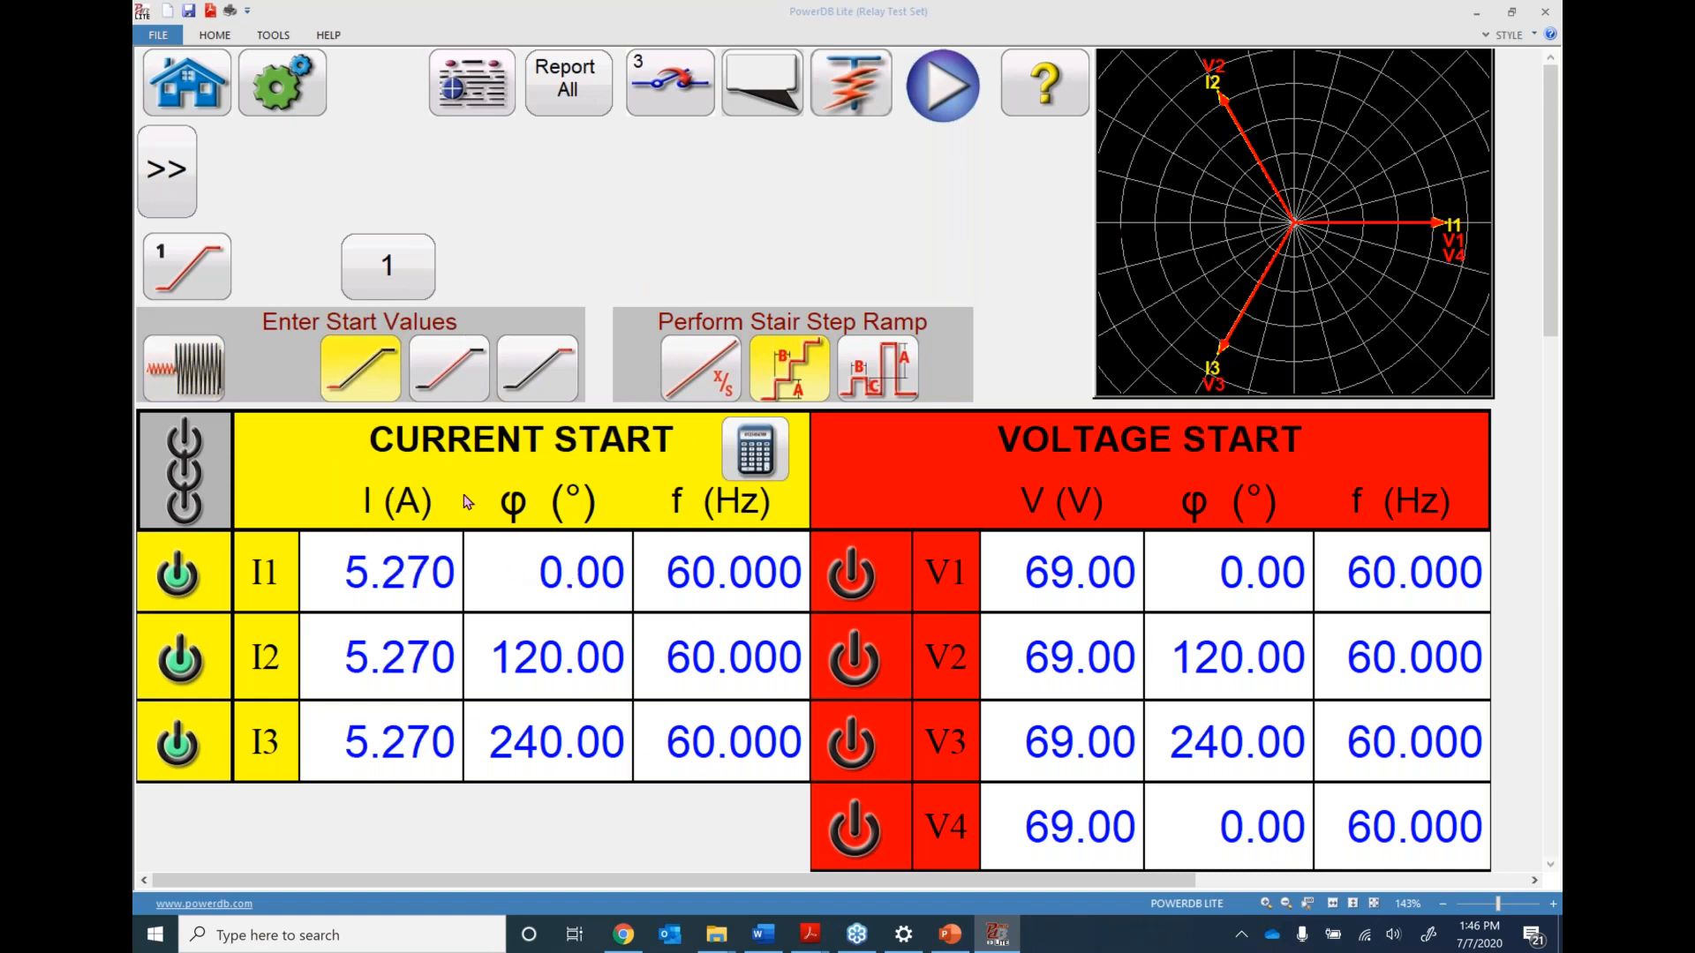
{"action": "left_click", "coordinate": [446, 381]}
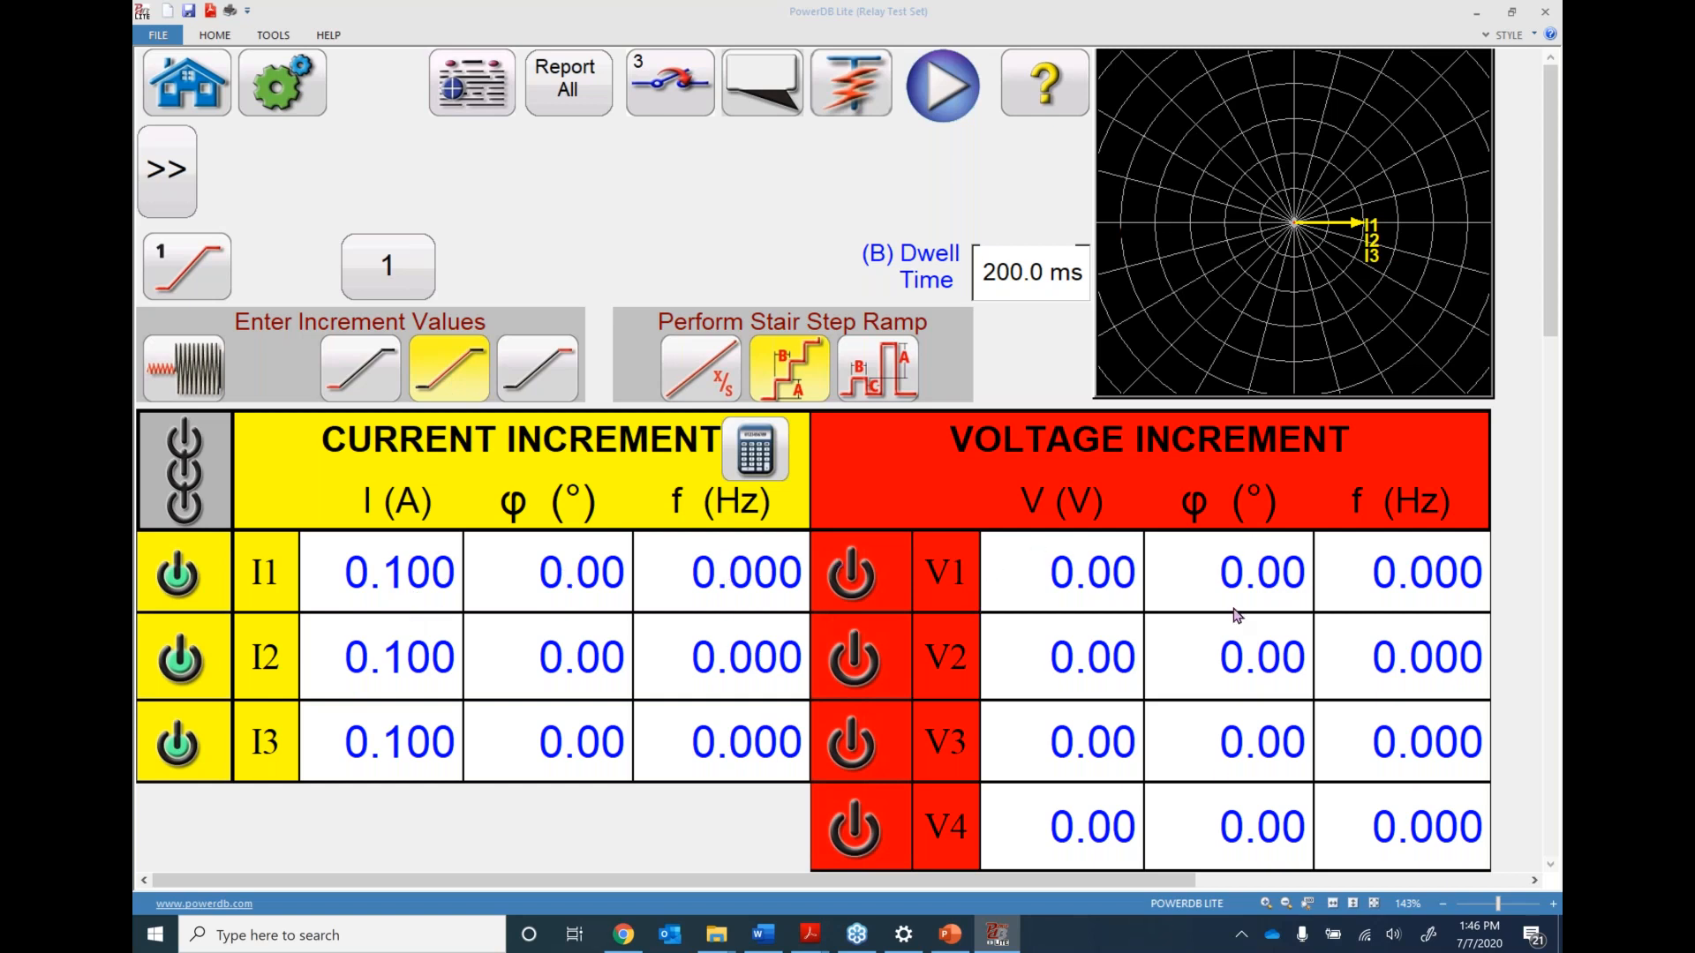
{"action": "left_click", "coordinate": [534, 373]}
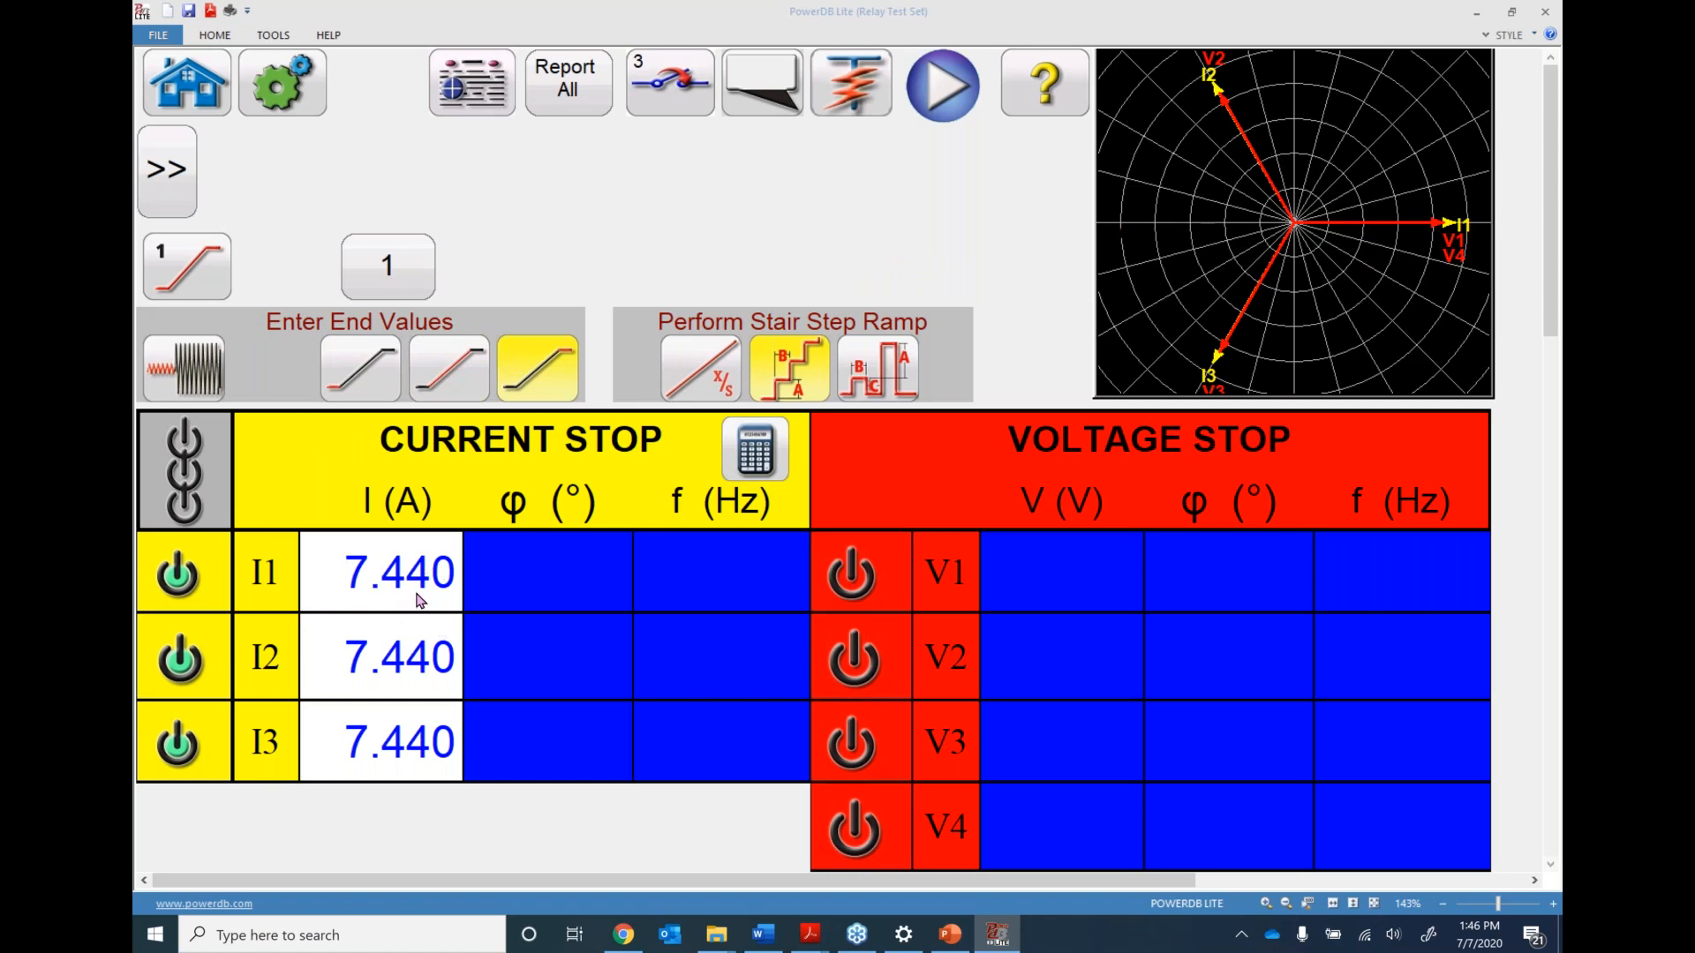
{"action": "left_click", "coordinate": [455, 373]}
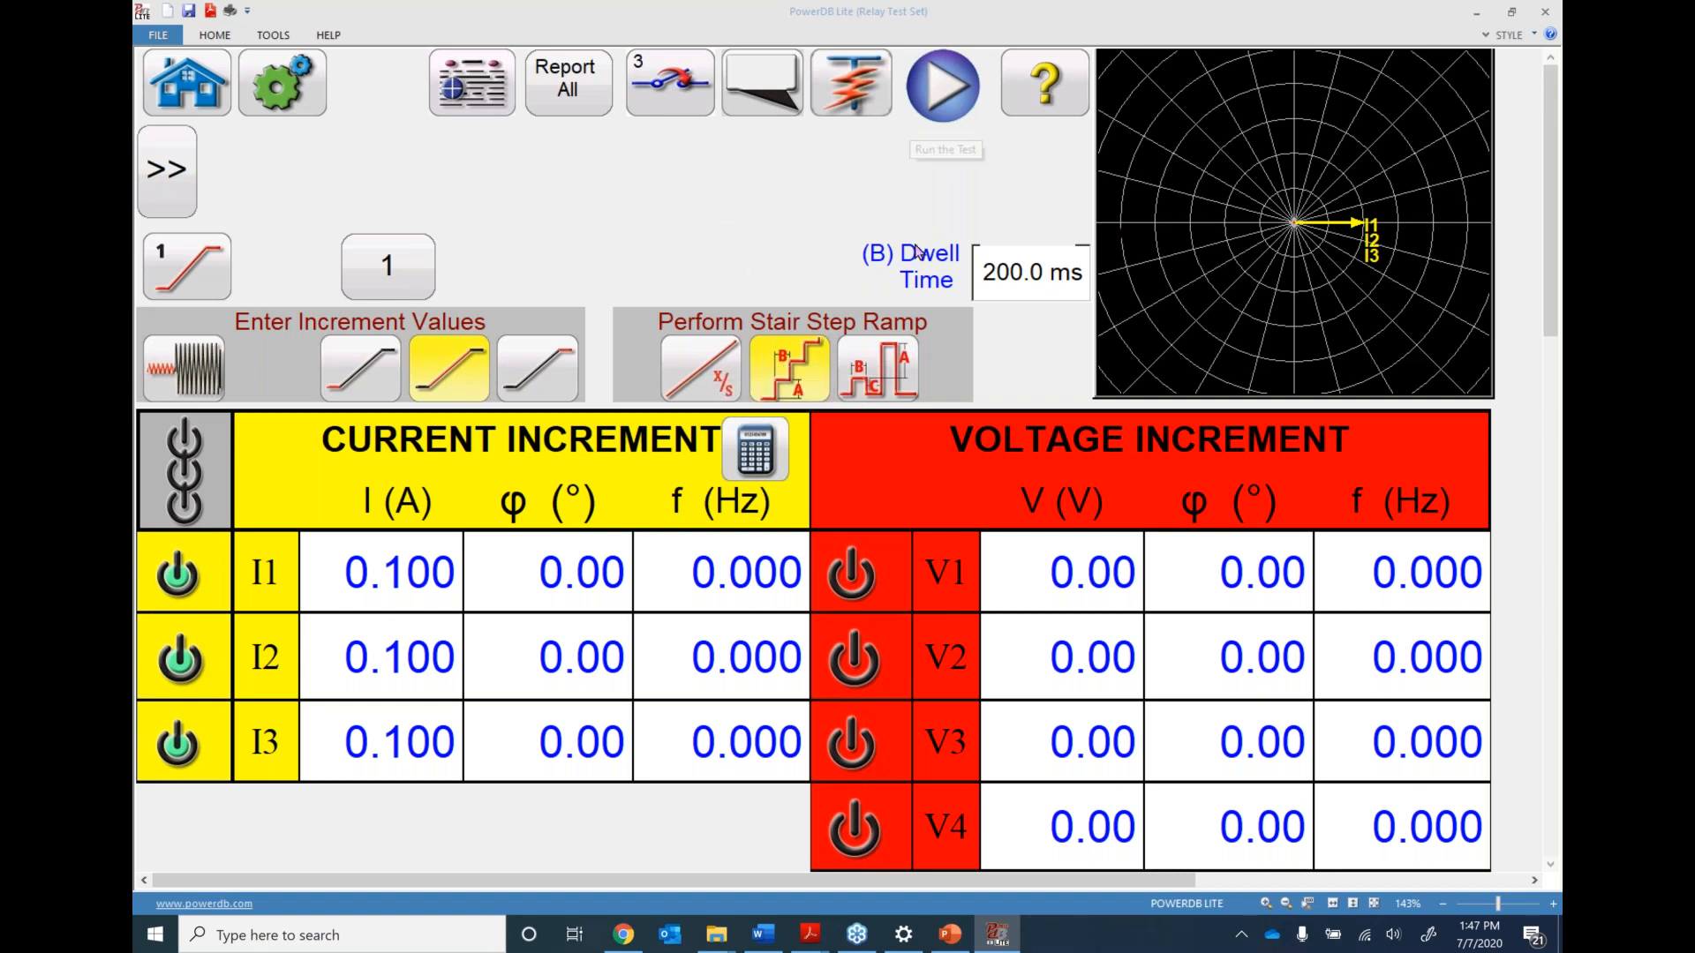
{"action": "left_click", "coordinate": [407, 586]}
{"action": "left_click", "coordinate": [781, 587]}
{"action": "left_click", "coordinate": [699, 589]}
{"action": "left_click", "coordinate": [778, 582]}
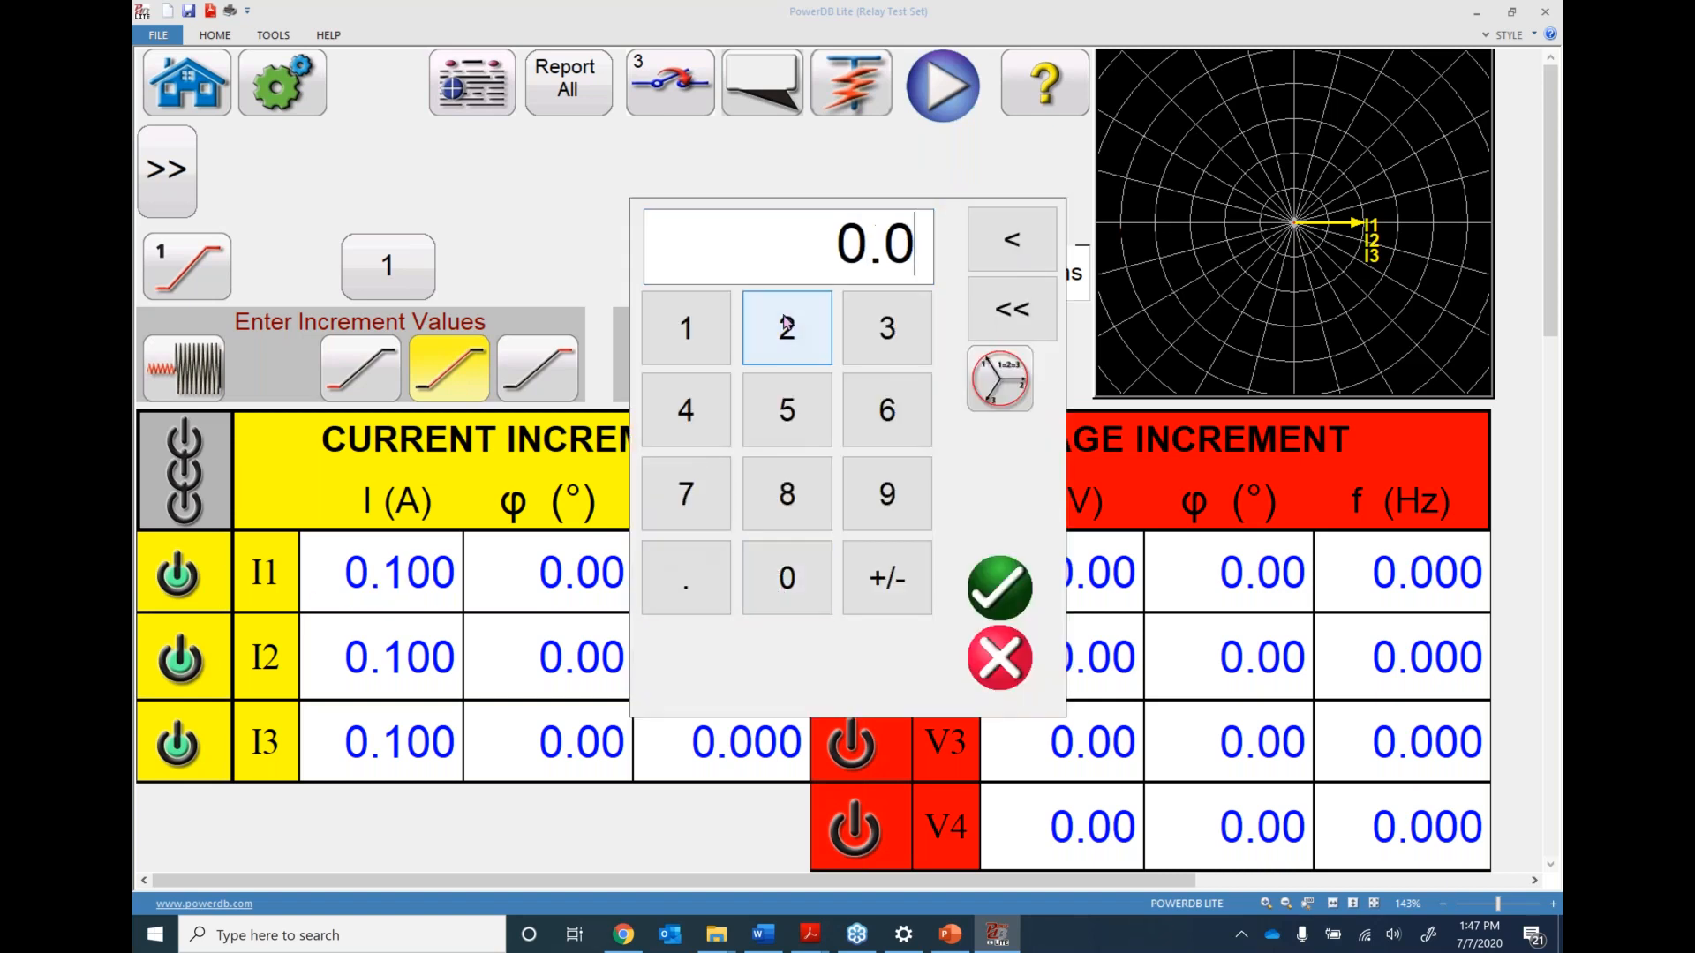
{"action": "left_click", "coordinate": [783, 329]}
{"action": "left_click", "coordinate": [983, 373]}
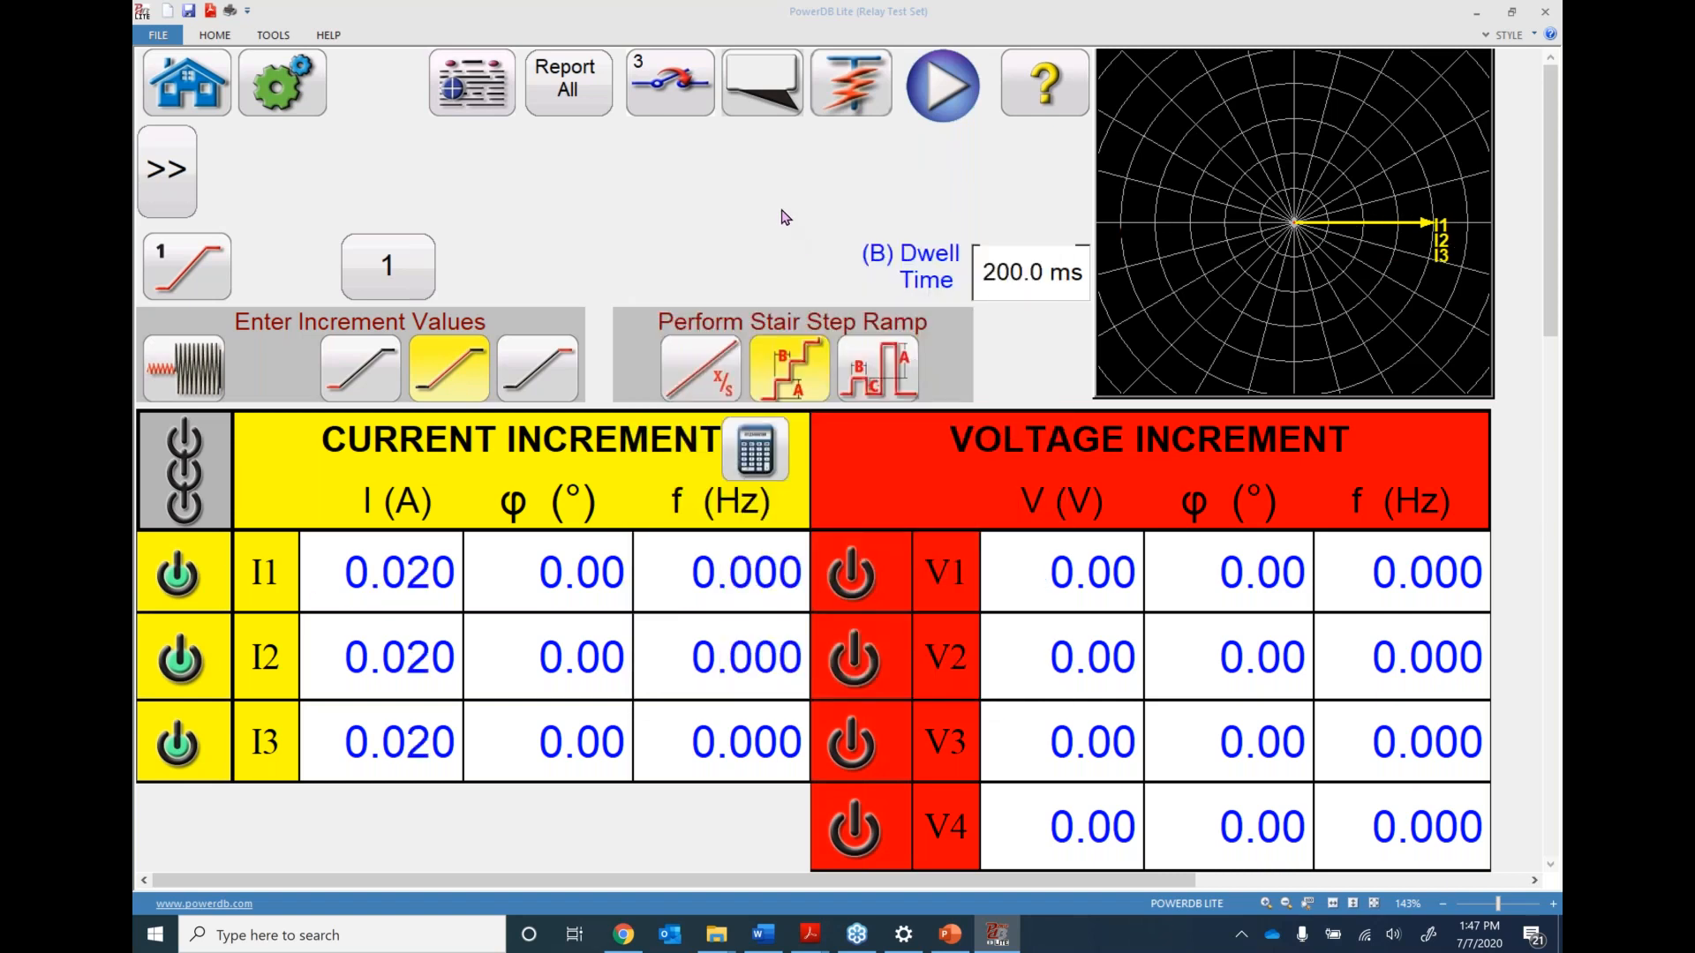
Run the stair step ramp, simulate a contact operation during it, and add the result to the report
{"action": "left_click", "coordinate": [942, 89]}
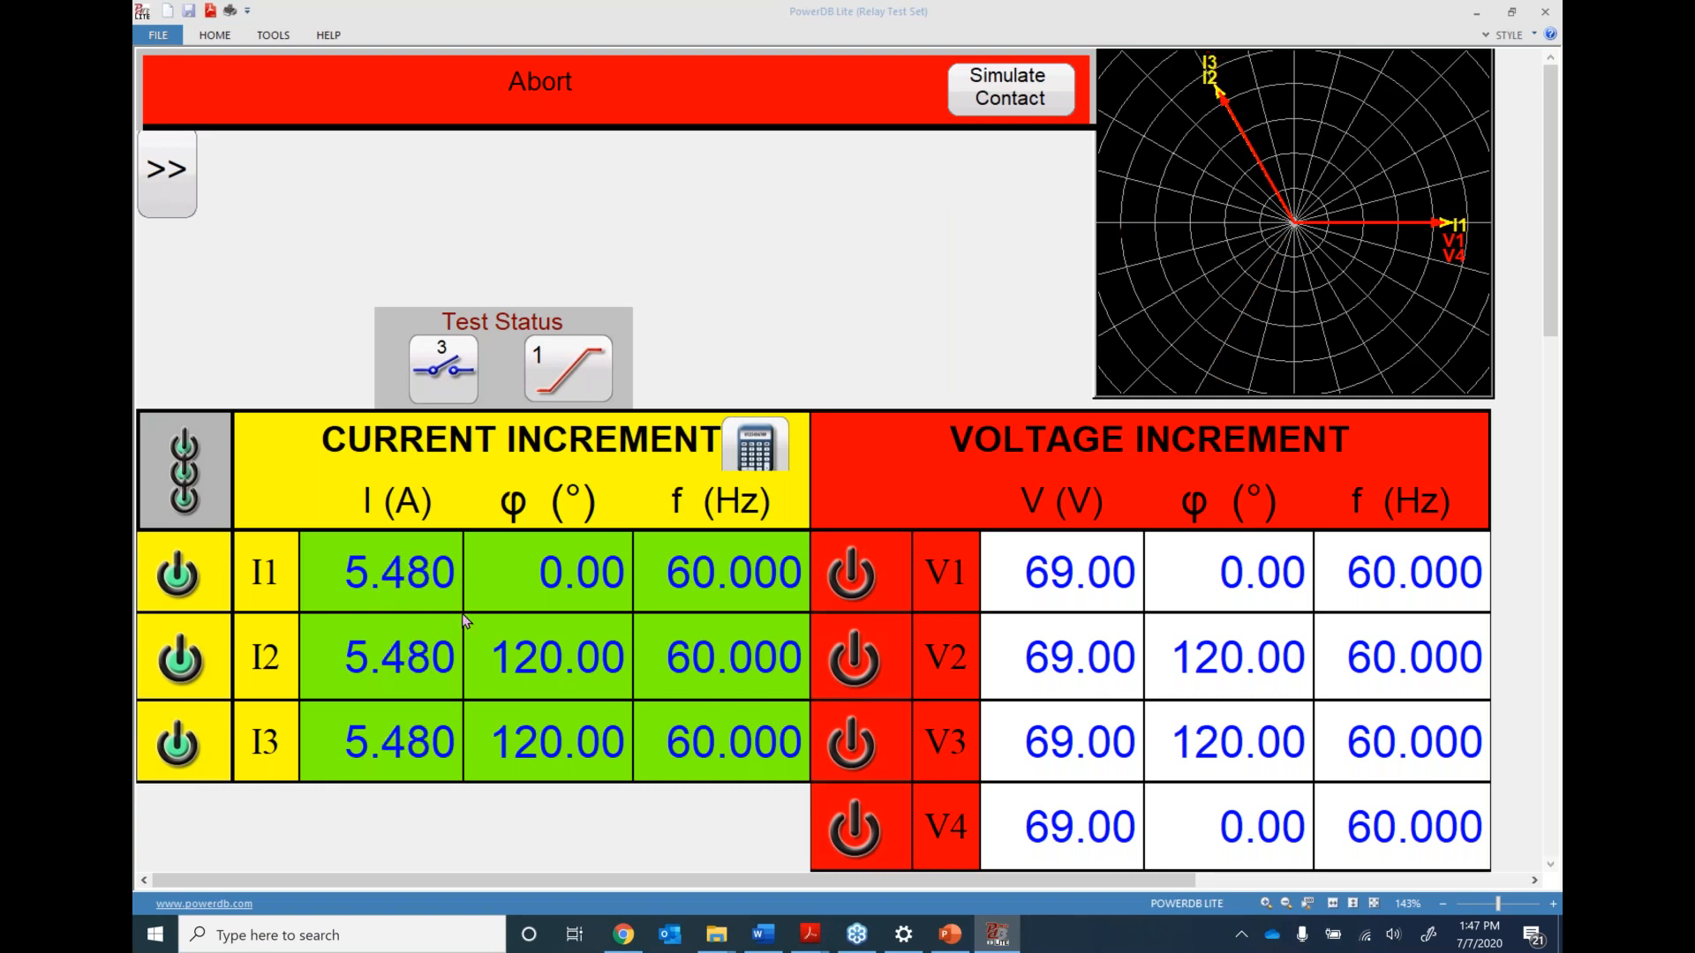
{"action": "left_click", "coordinate": [1017, 95]}
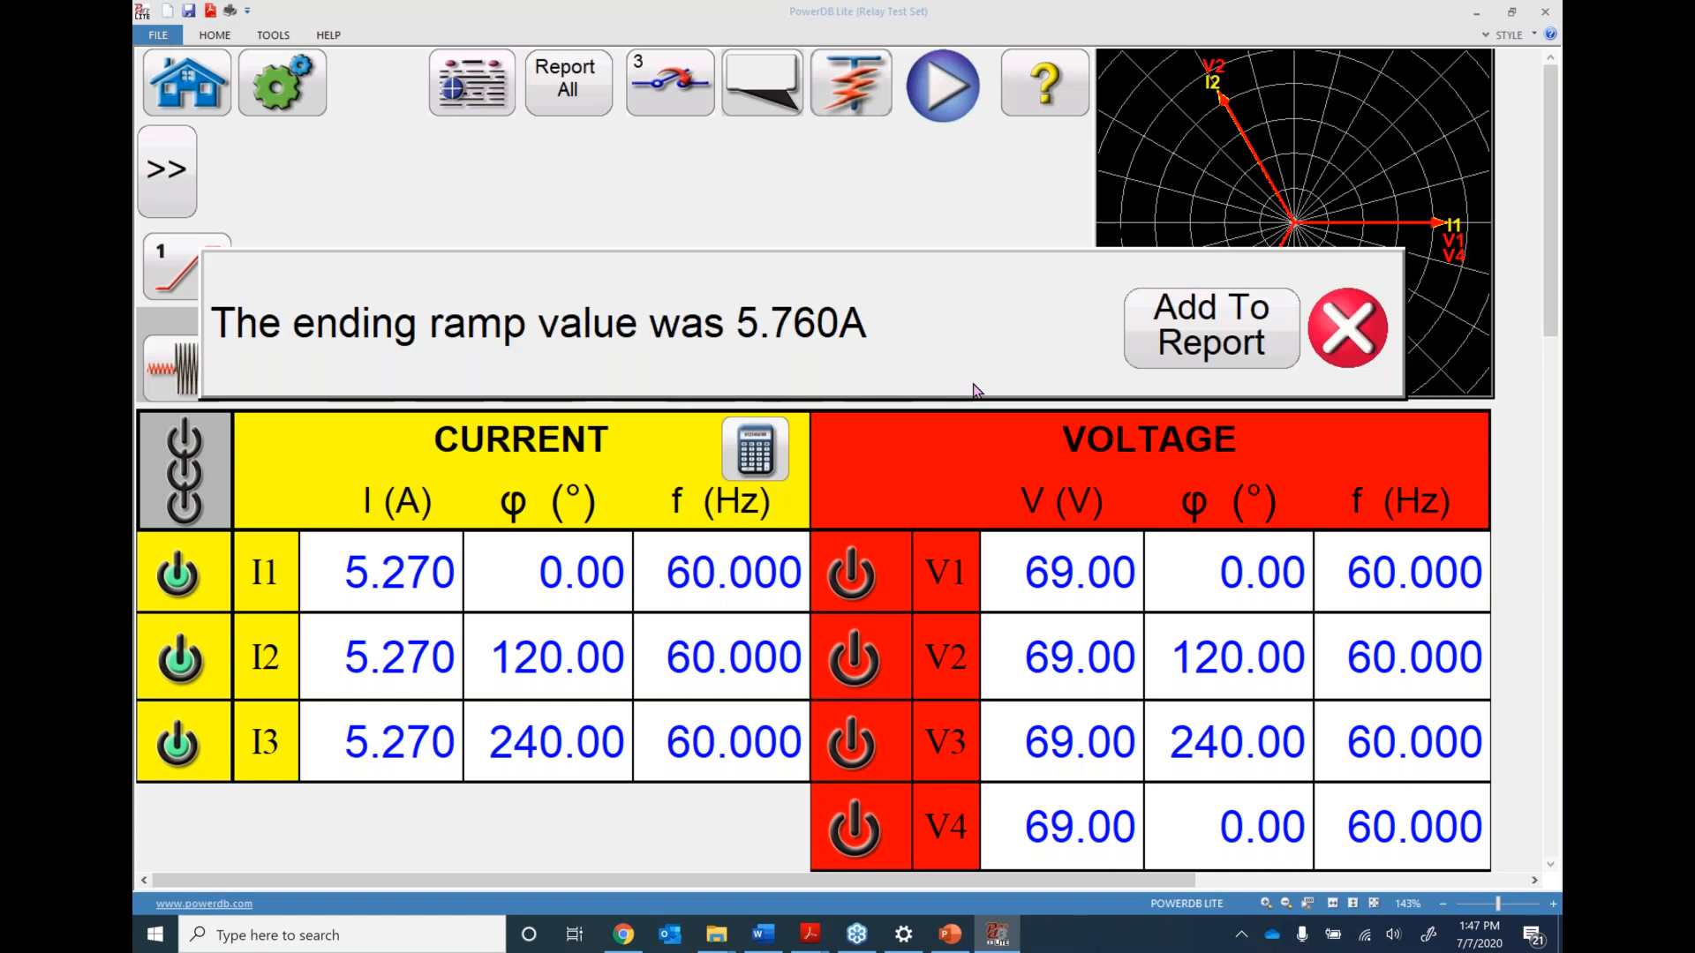
{"action": "left_click", "coordinate": [1202, 337]}
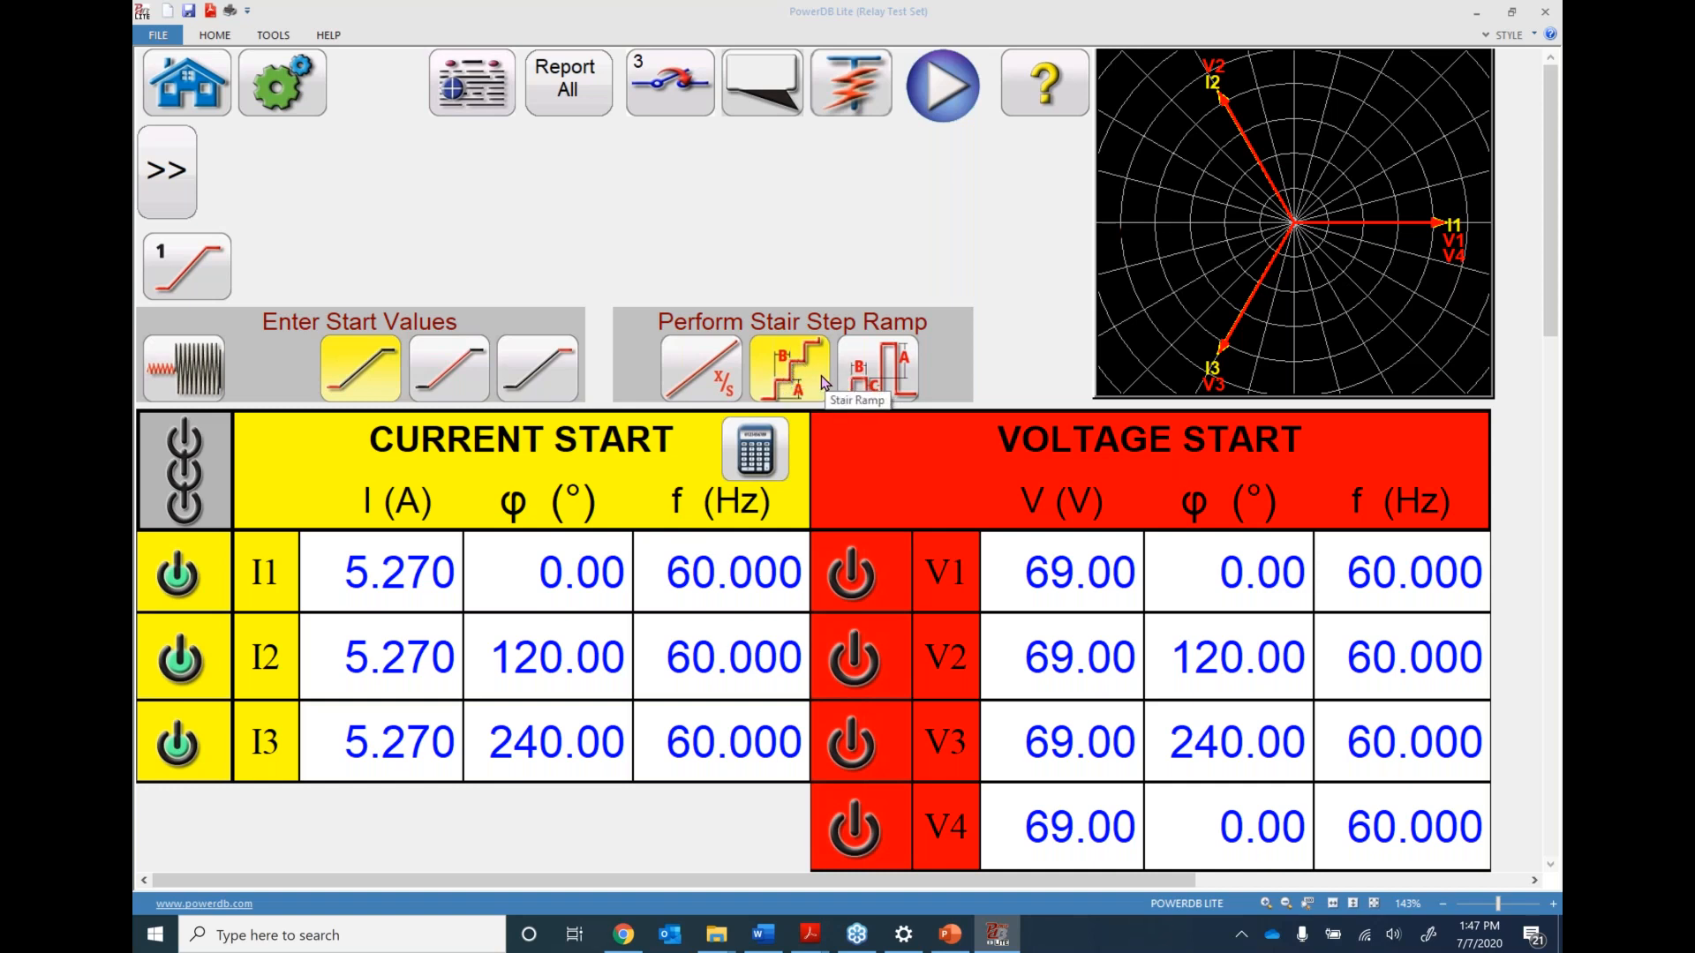
Switch to a continuous ramp and examine its prefault, start, per-second and stop values
{"action": "left_click", "coordinate": [698, 368]}
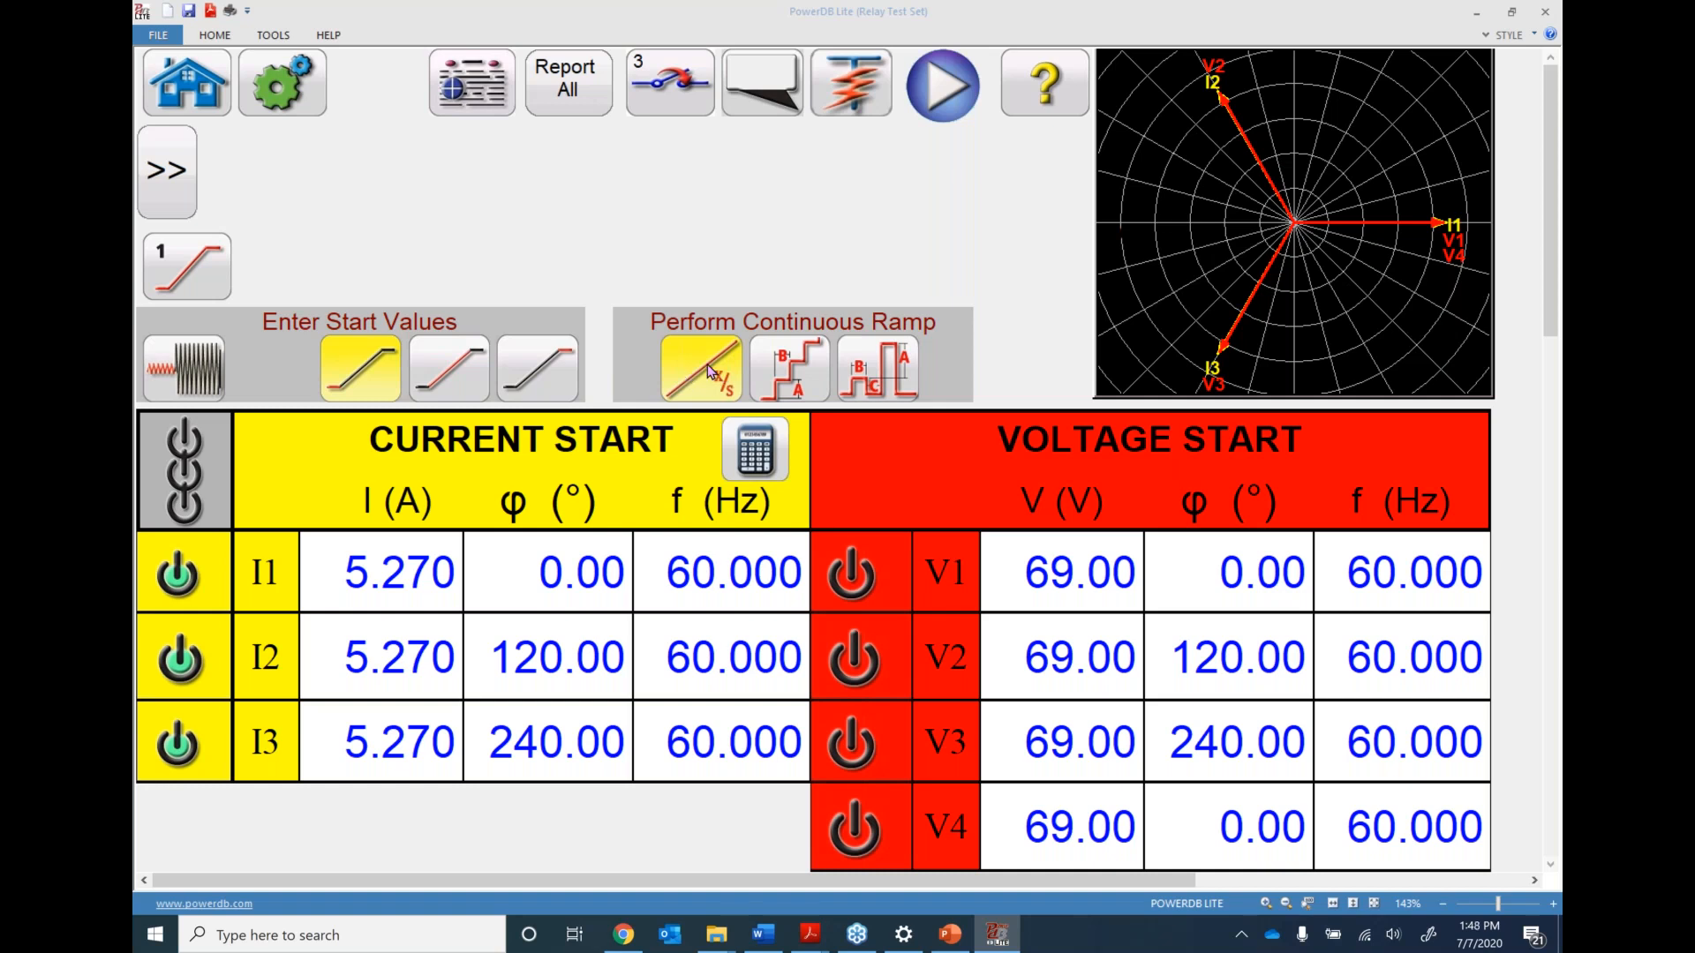
{"action": "left_click", "coordinate": [181, 375]}
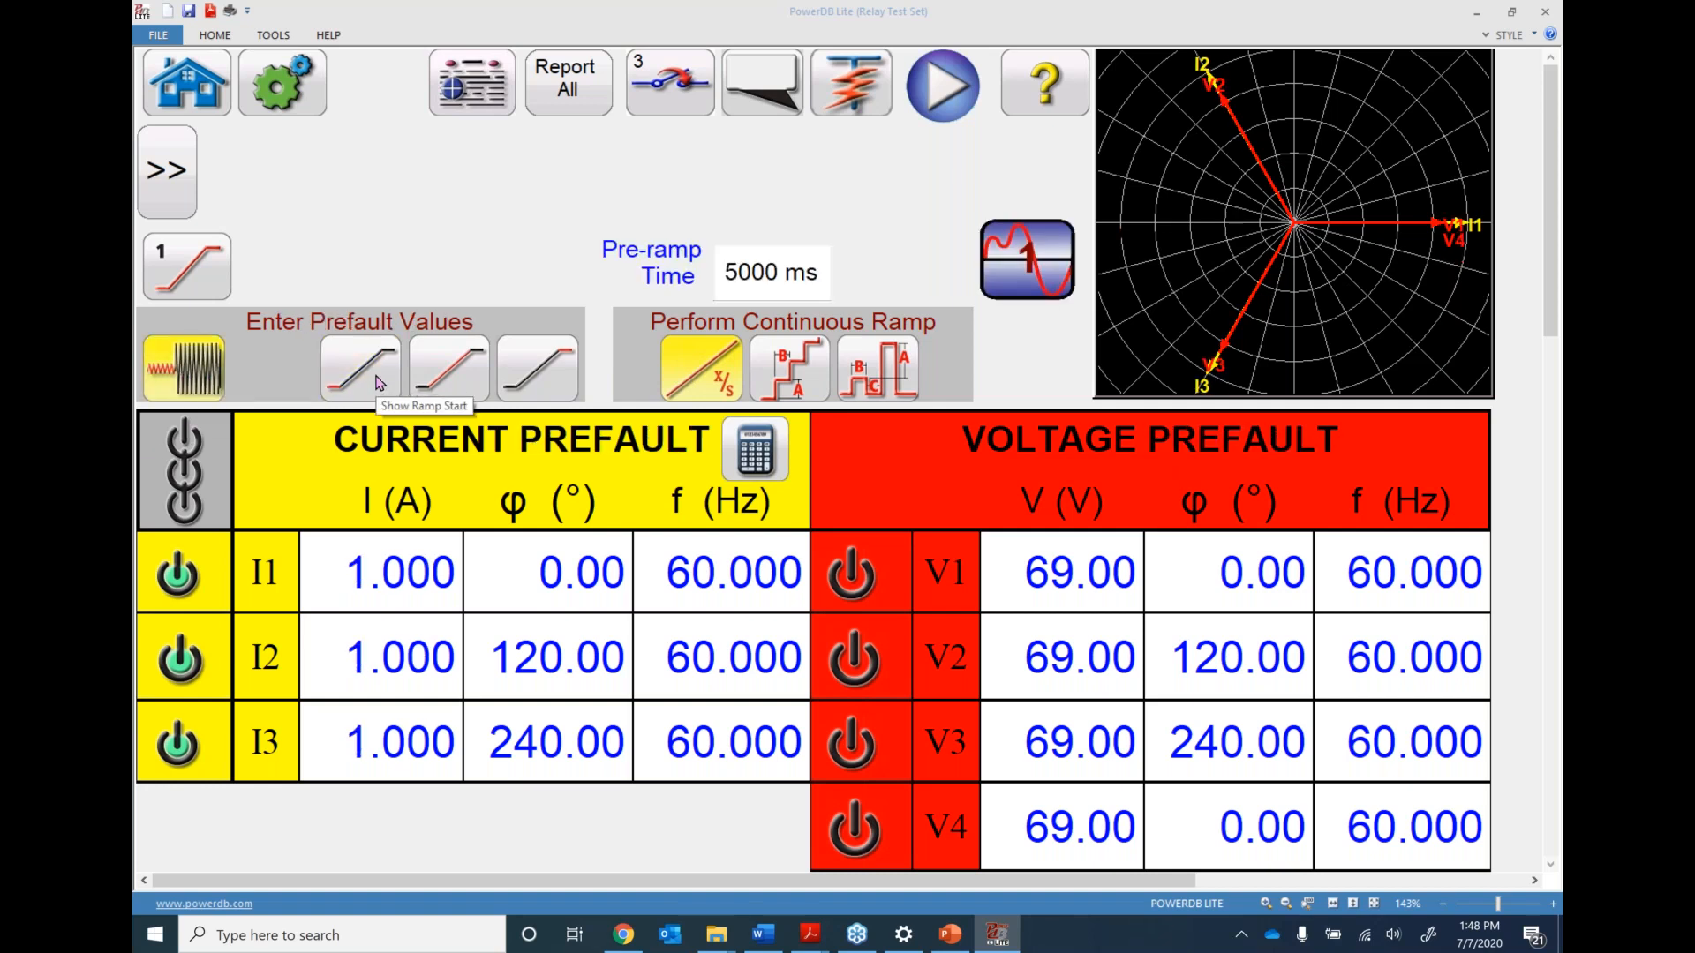
{"action": "left_click", "coordinate": [361, 373]}
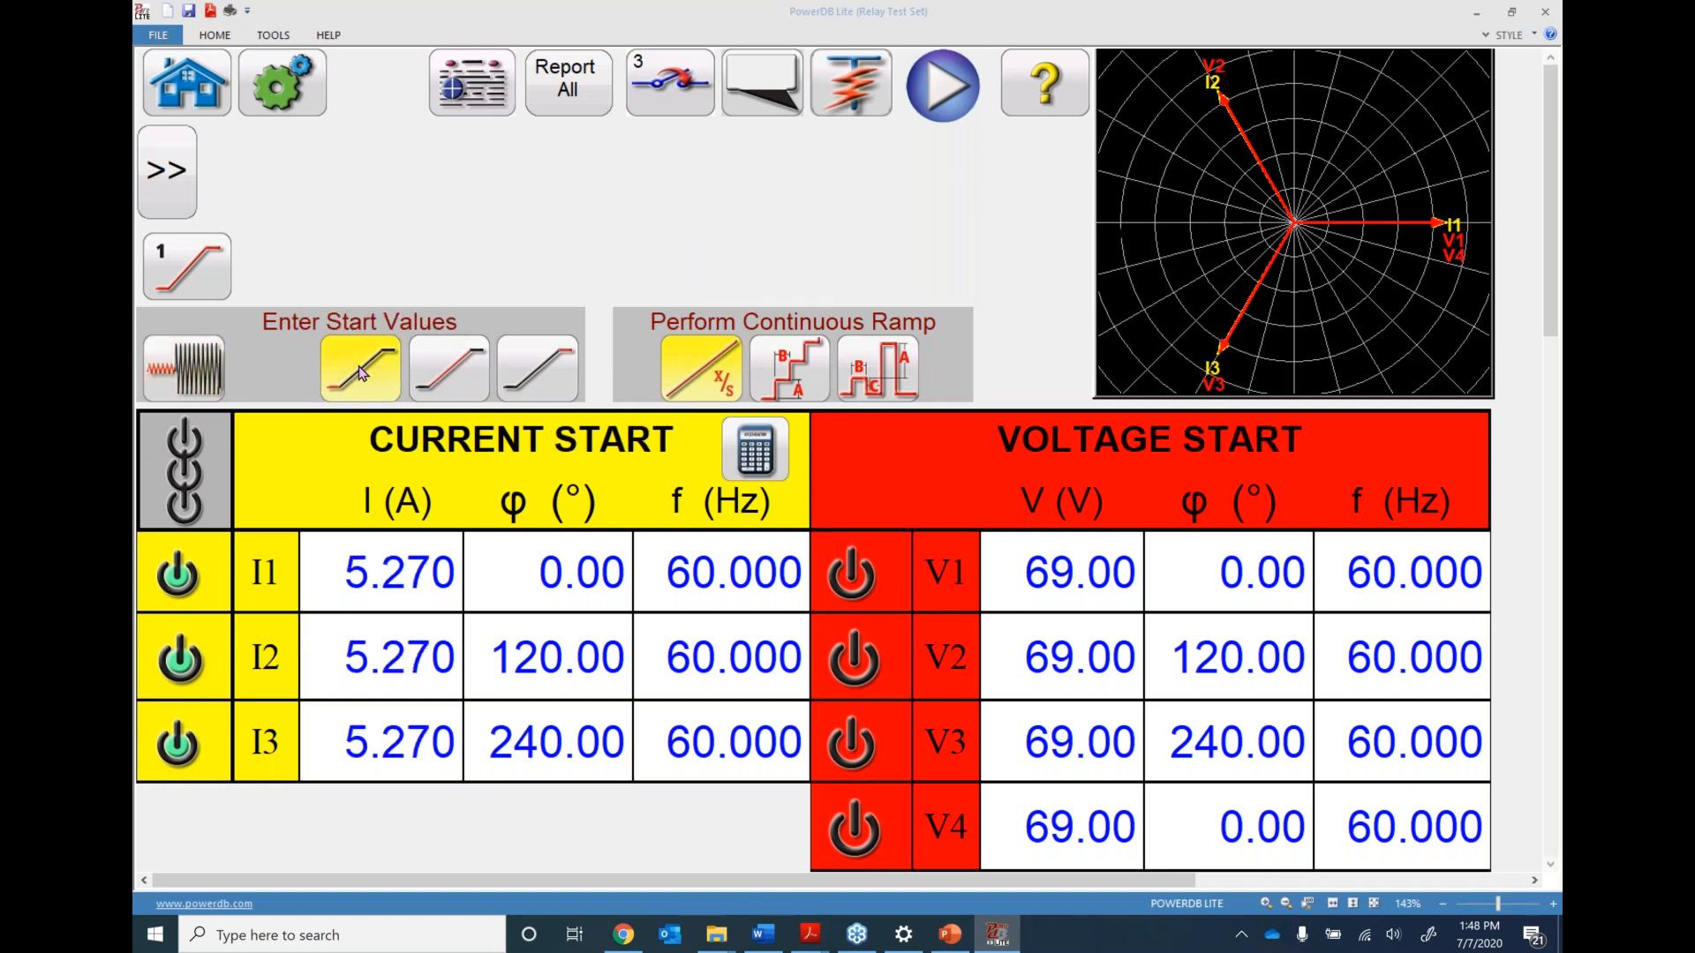
{"action": "left_click", "coordinate": [446, 373]}
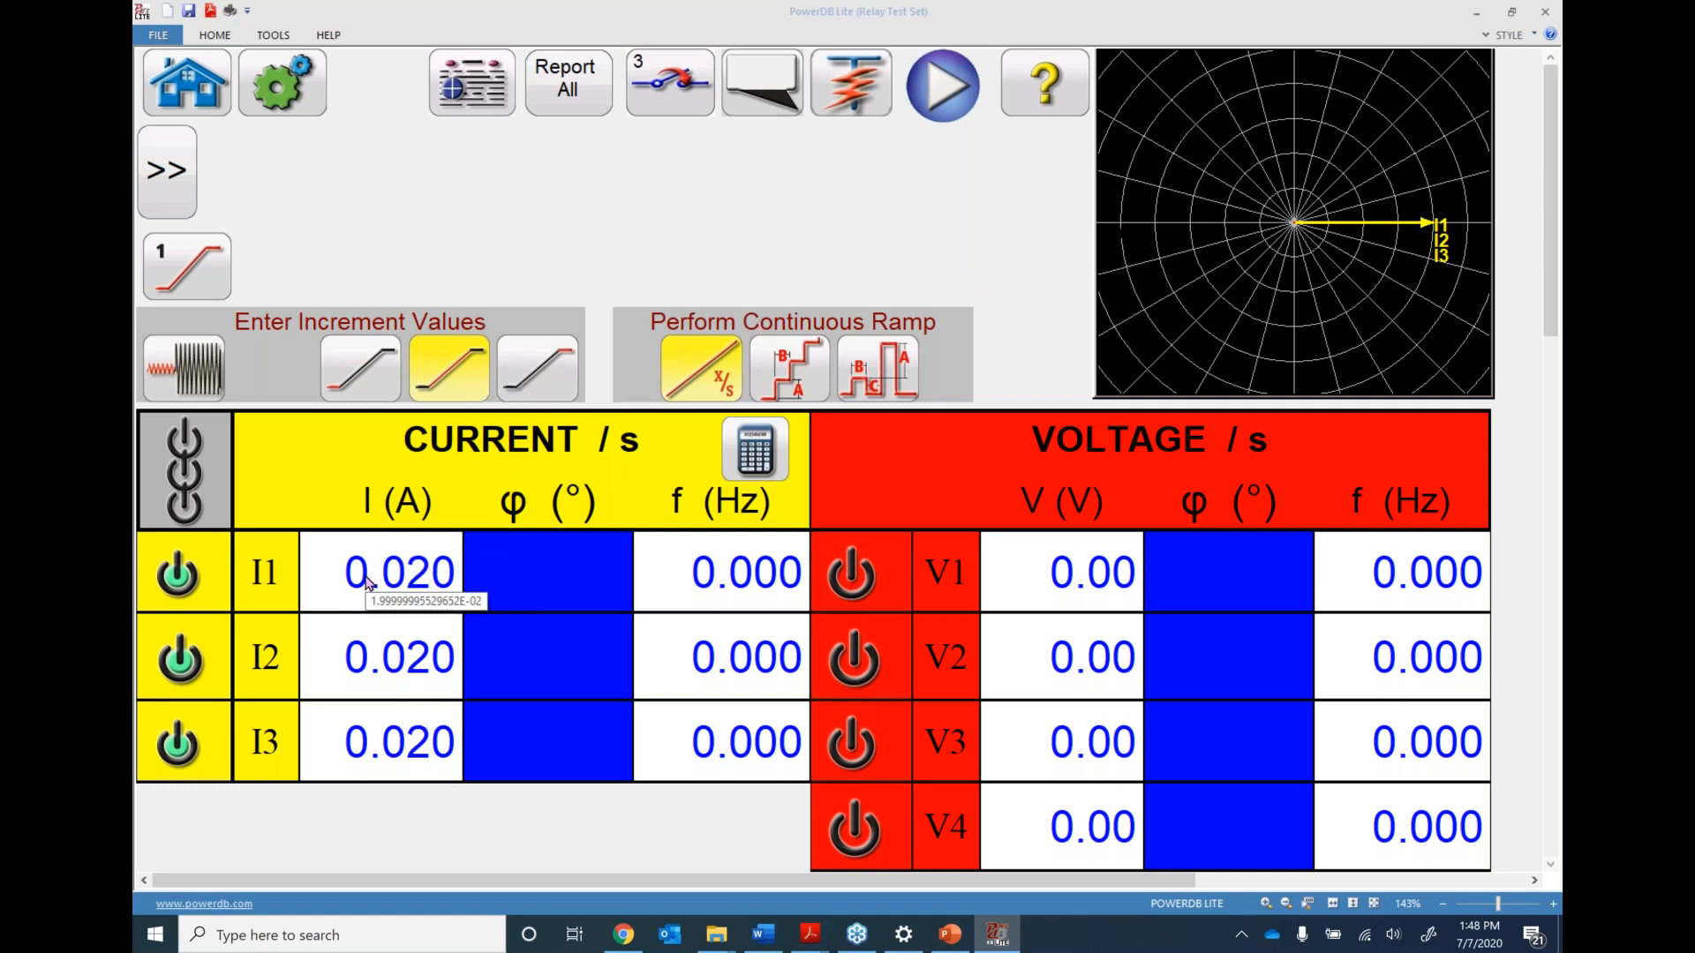
{"action": "left_click", "coordinate": [551, 381]}
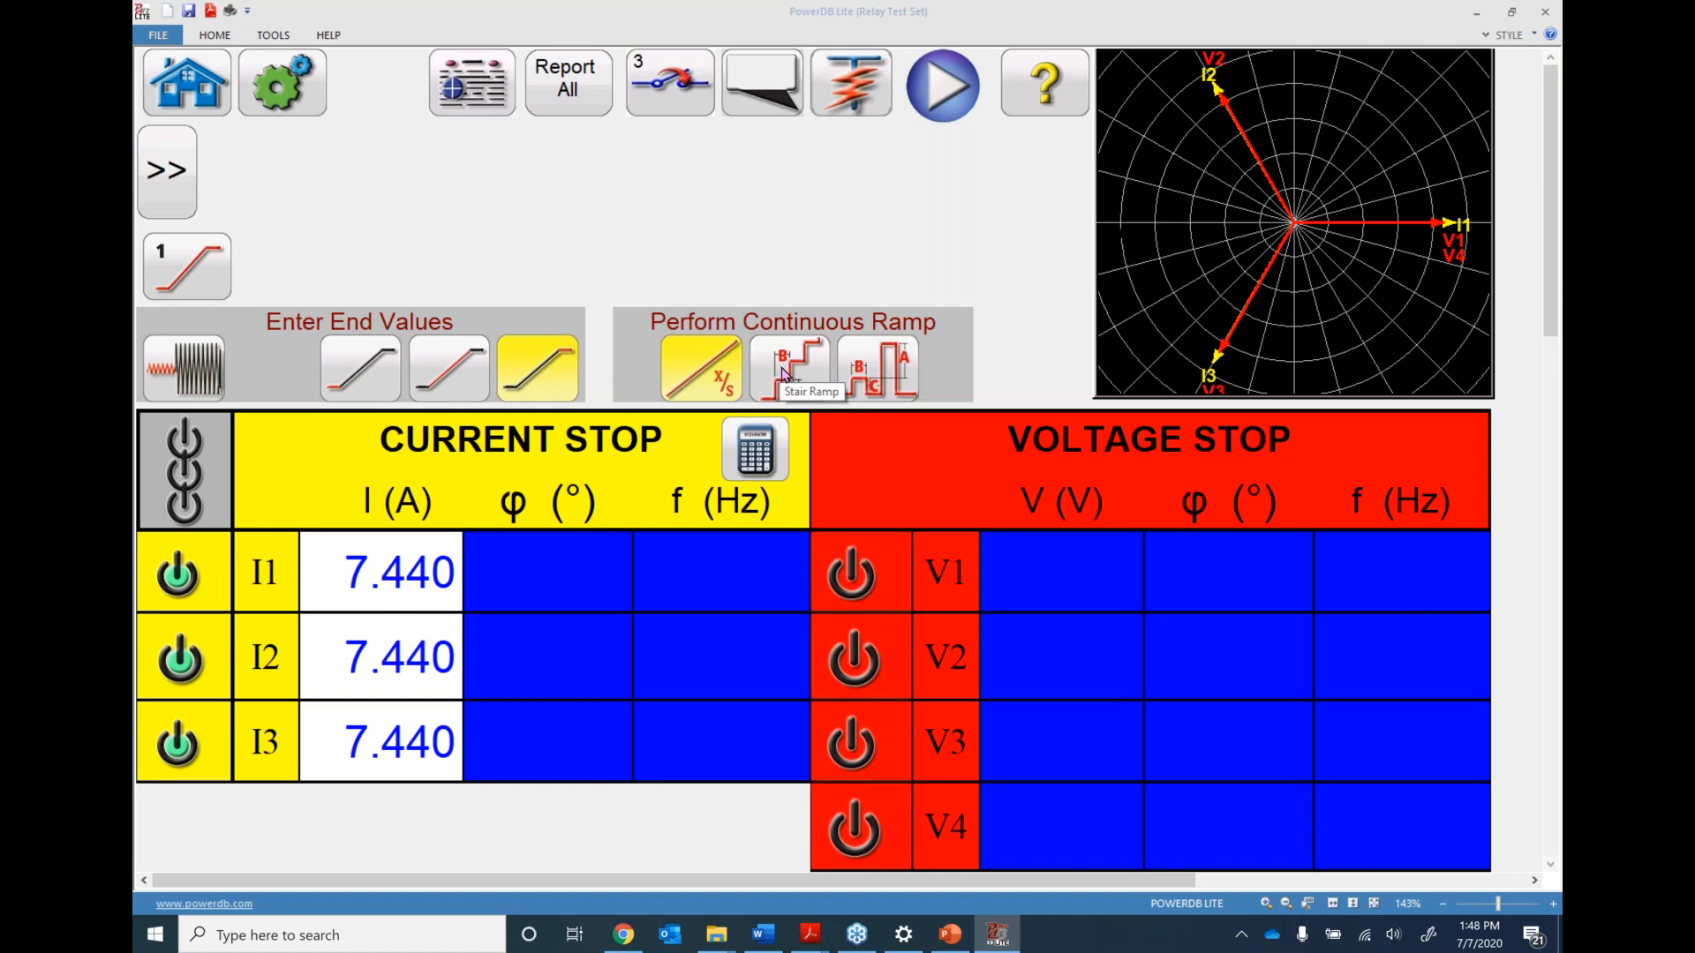
Switch to a pulse ramp and examine its prefault values, increments, pulse and dwell times, and the available data display options
{"action": "left_click", "coordinate": [887, 371]}
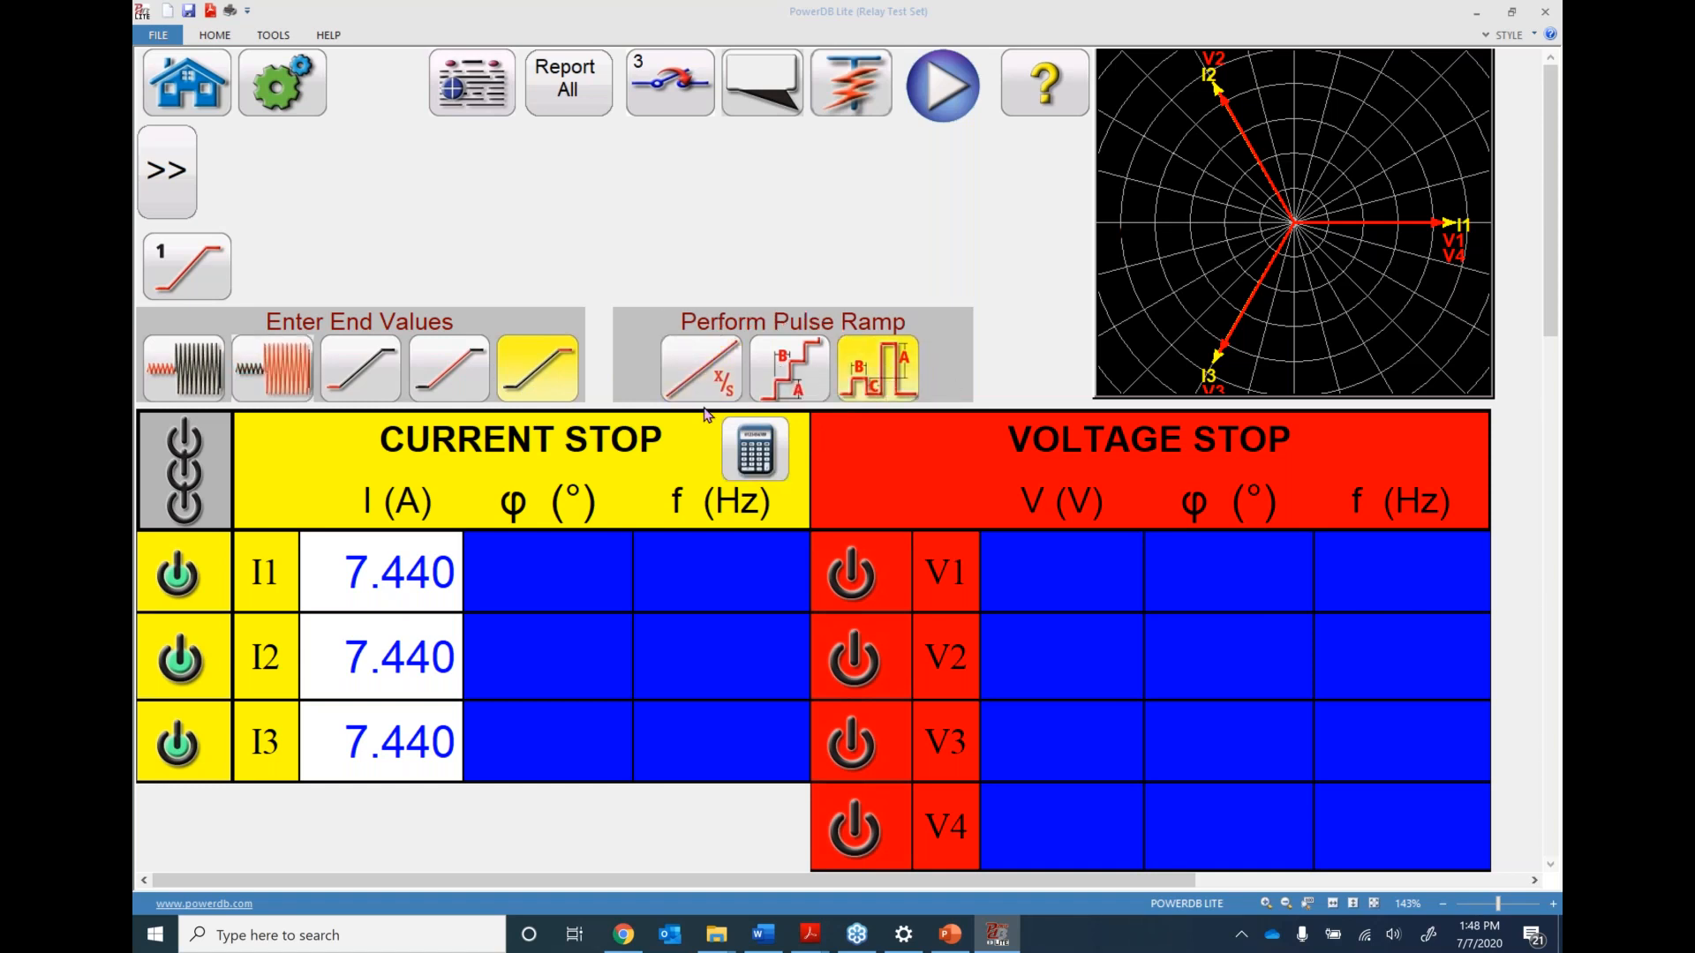
{"action": "left_click", "coordinate": [179, 389]}
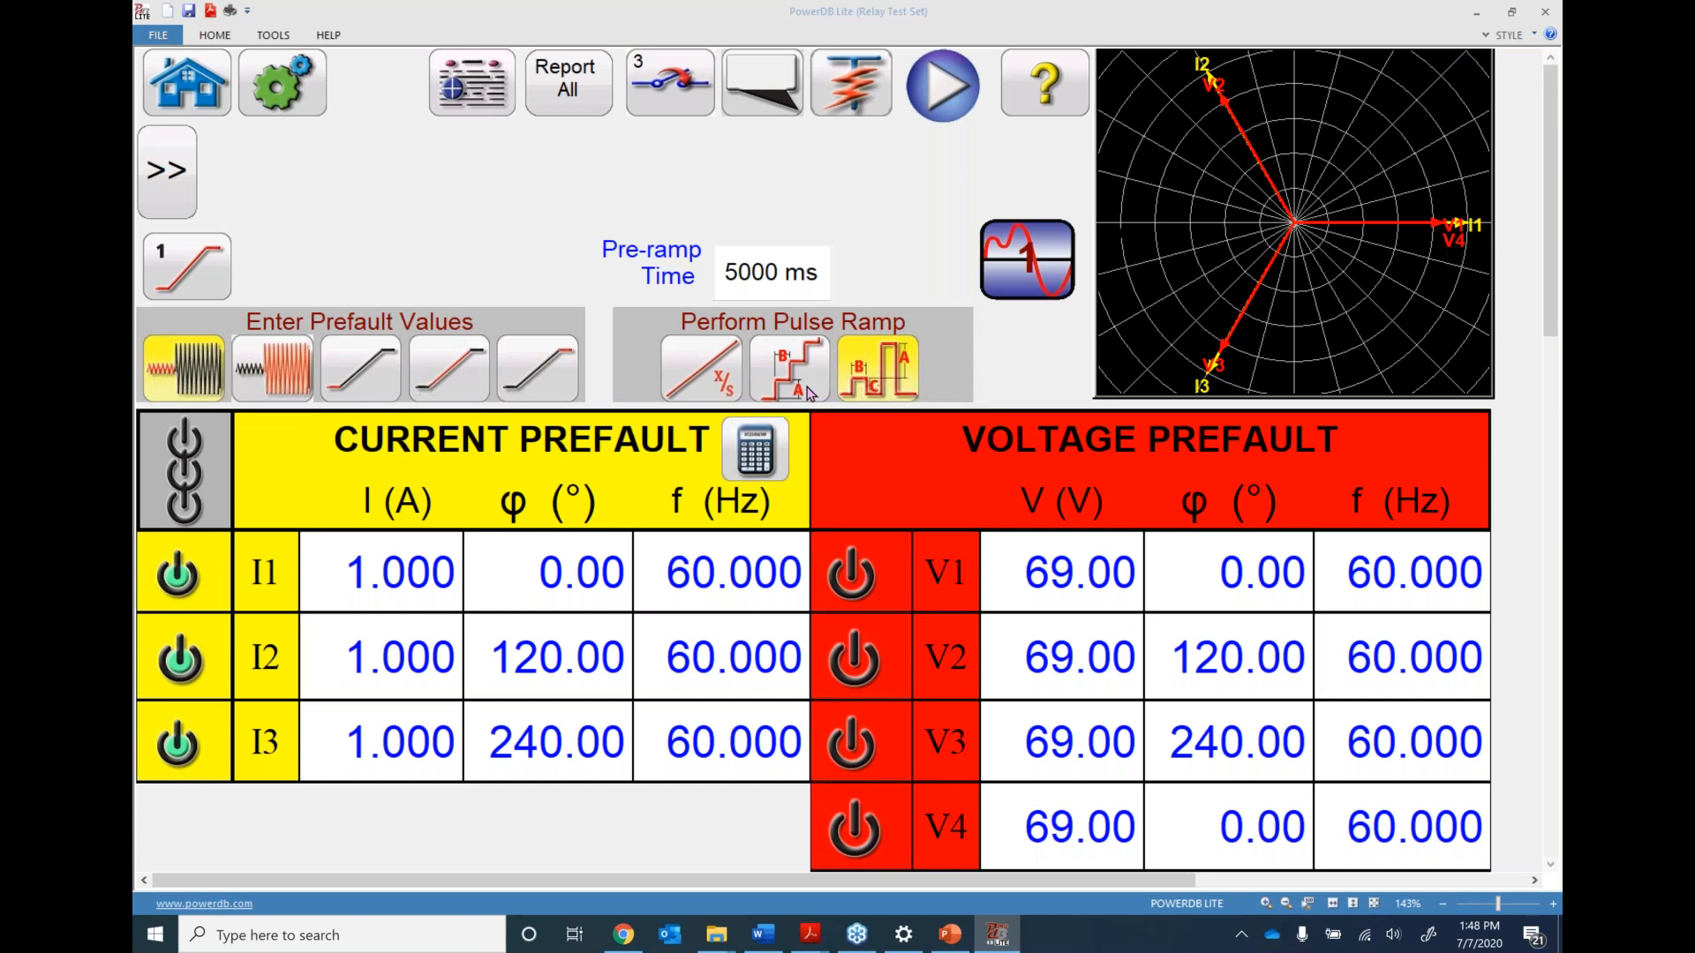
{"action": "left_click", "coordinate": [430, 378]}
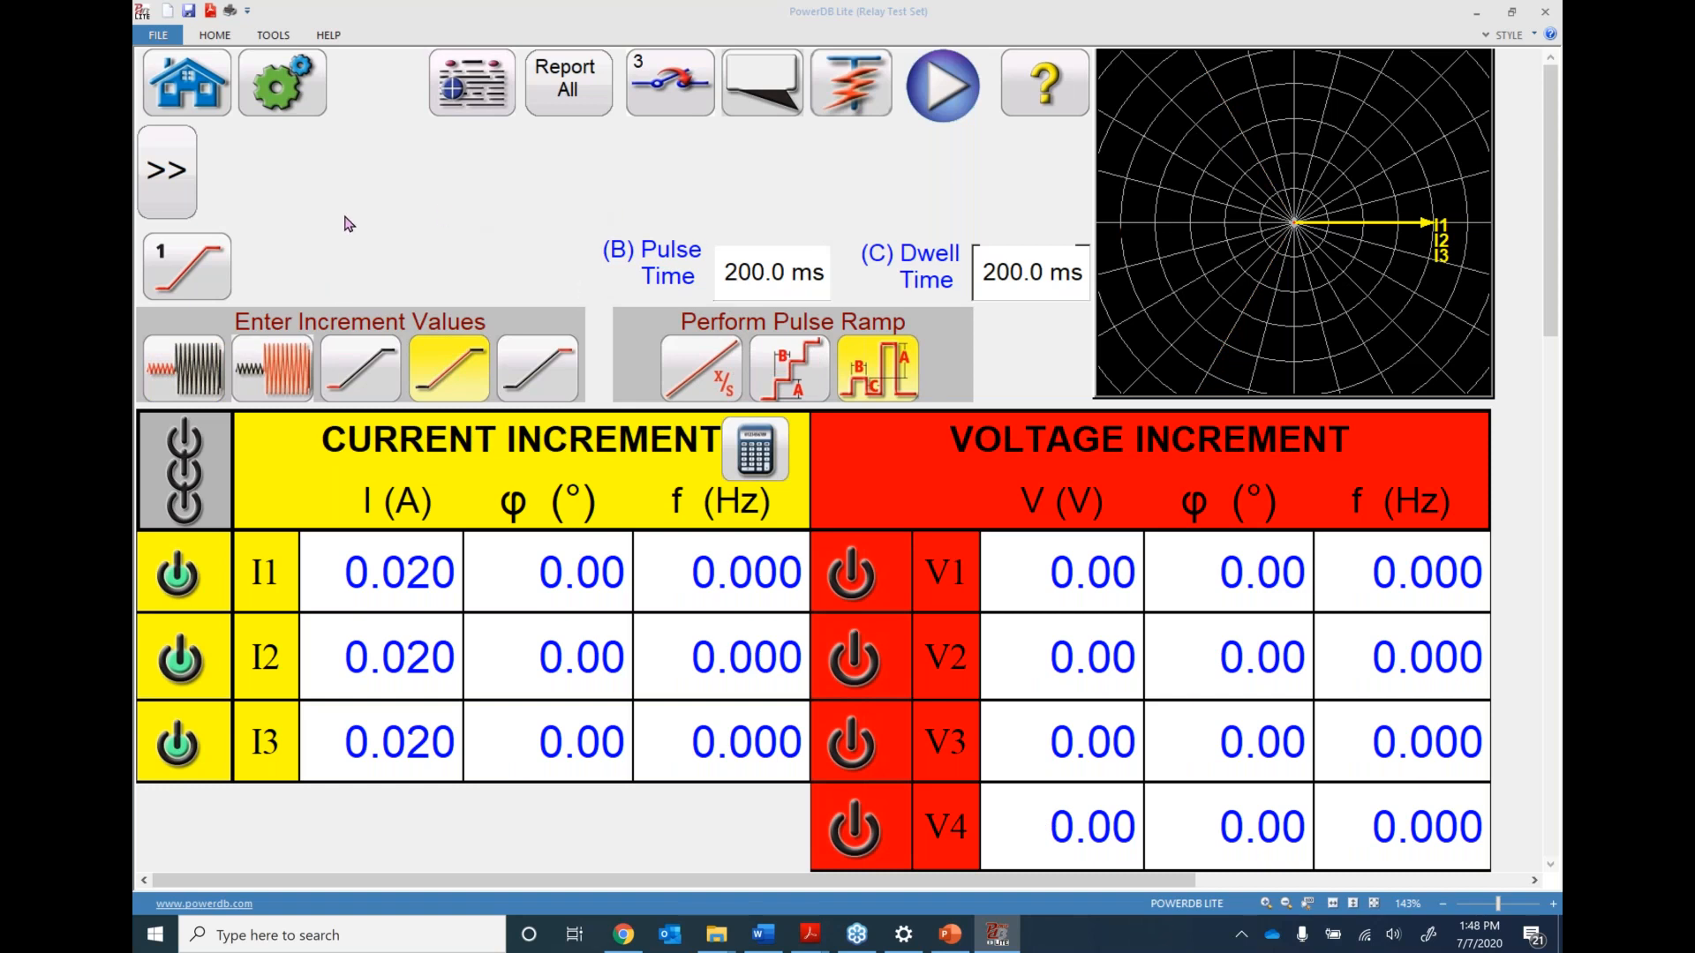
{"action": "left_click", "coordinate": [172, 186]}
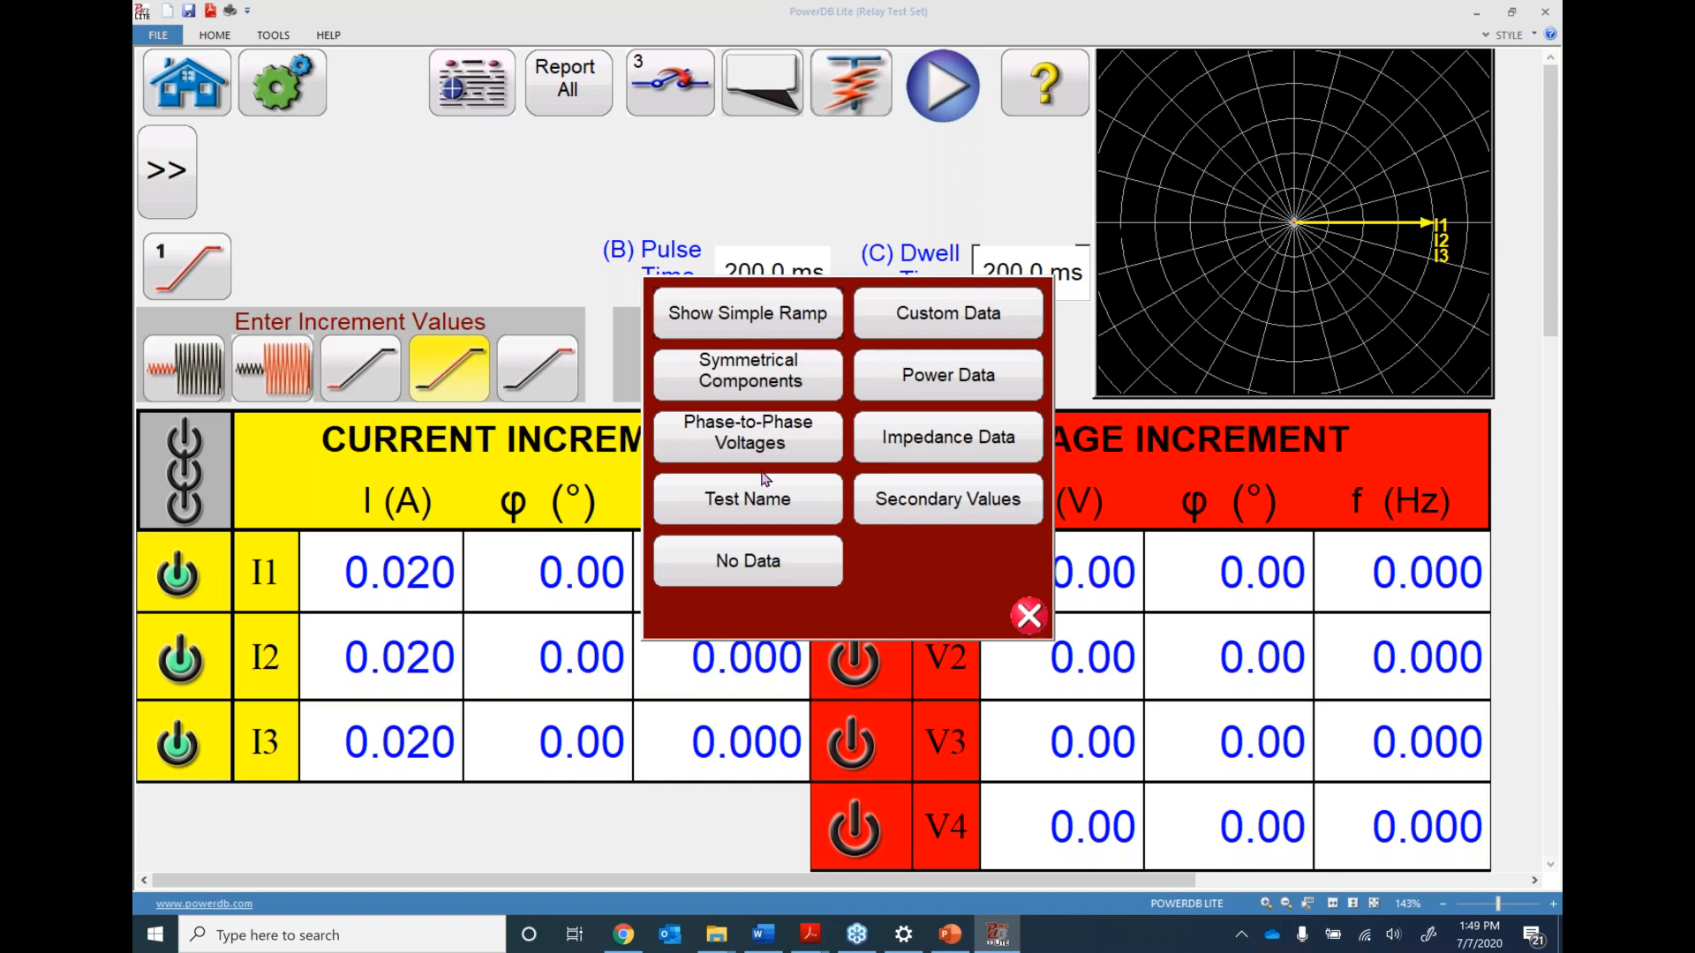
{"action": "left_click", "coordinate": [1028, 617]}
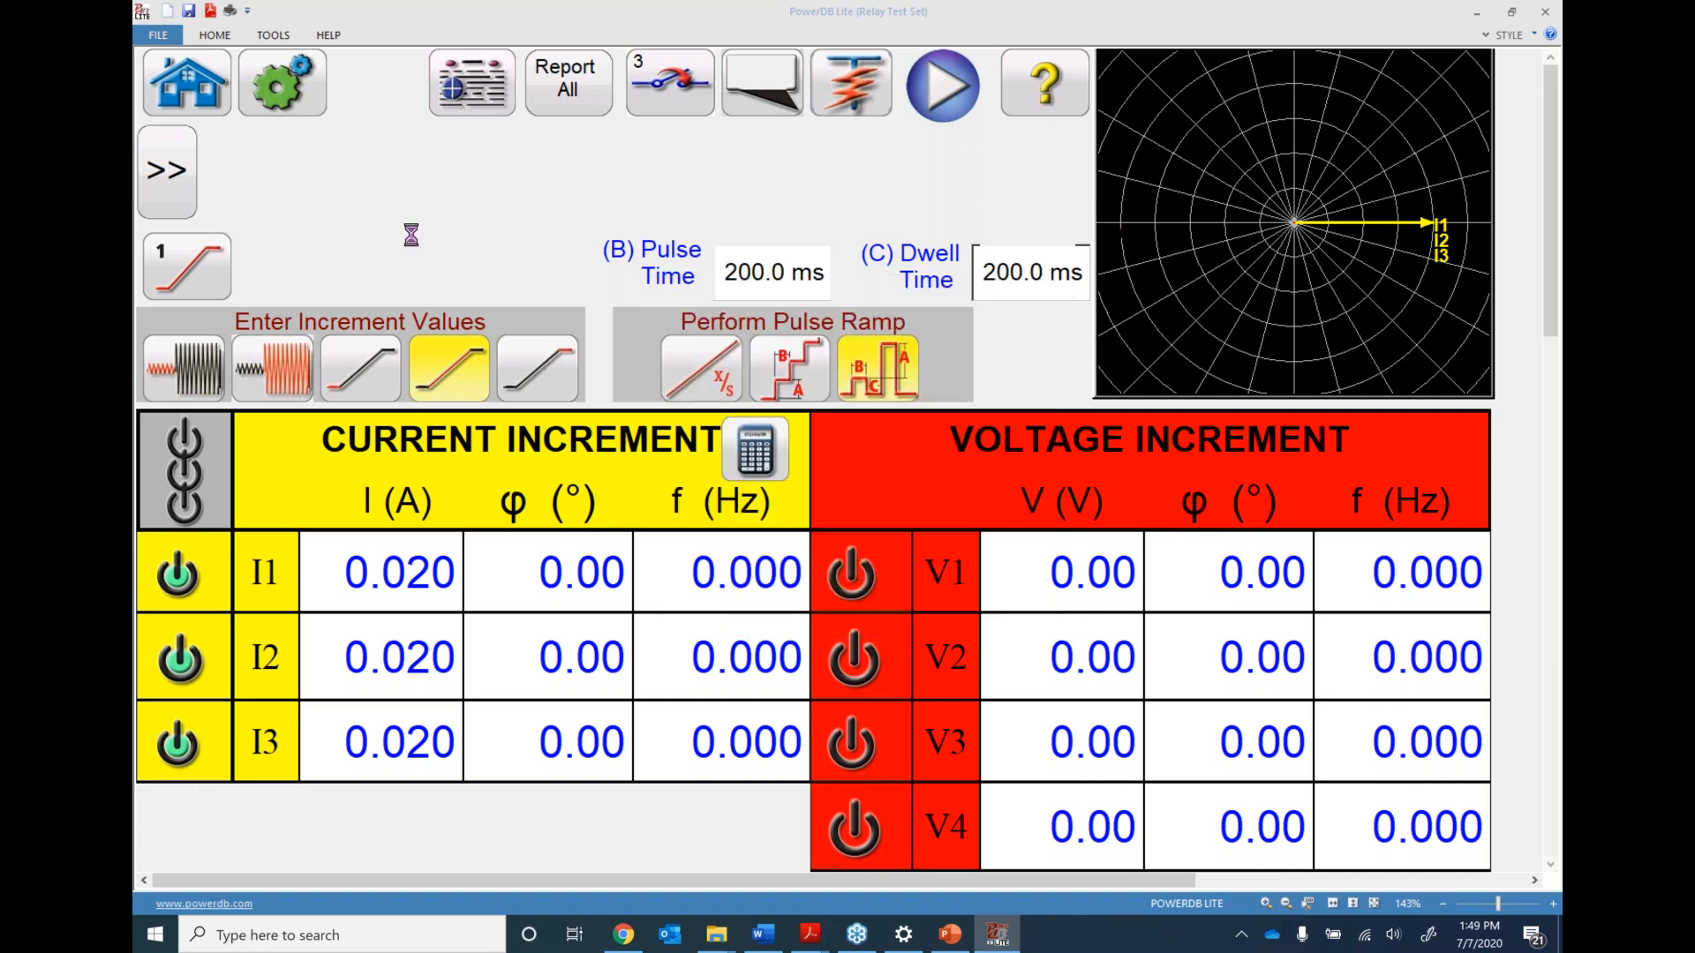
Return to the stair step ramp's start values and enable voltage channels V1, V2 and V3
{"action": "left_click", "coordinate": [773, 360]}
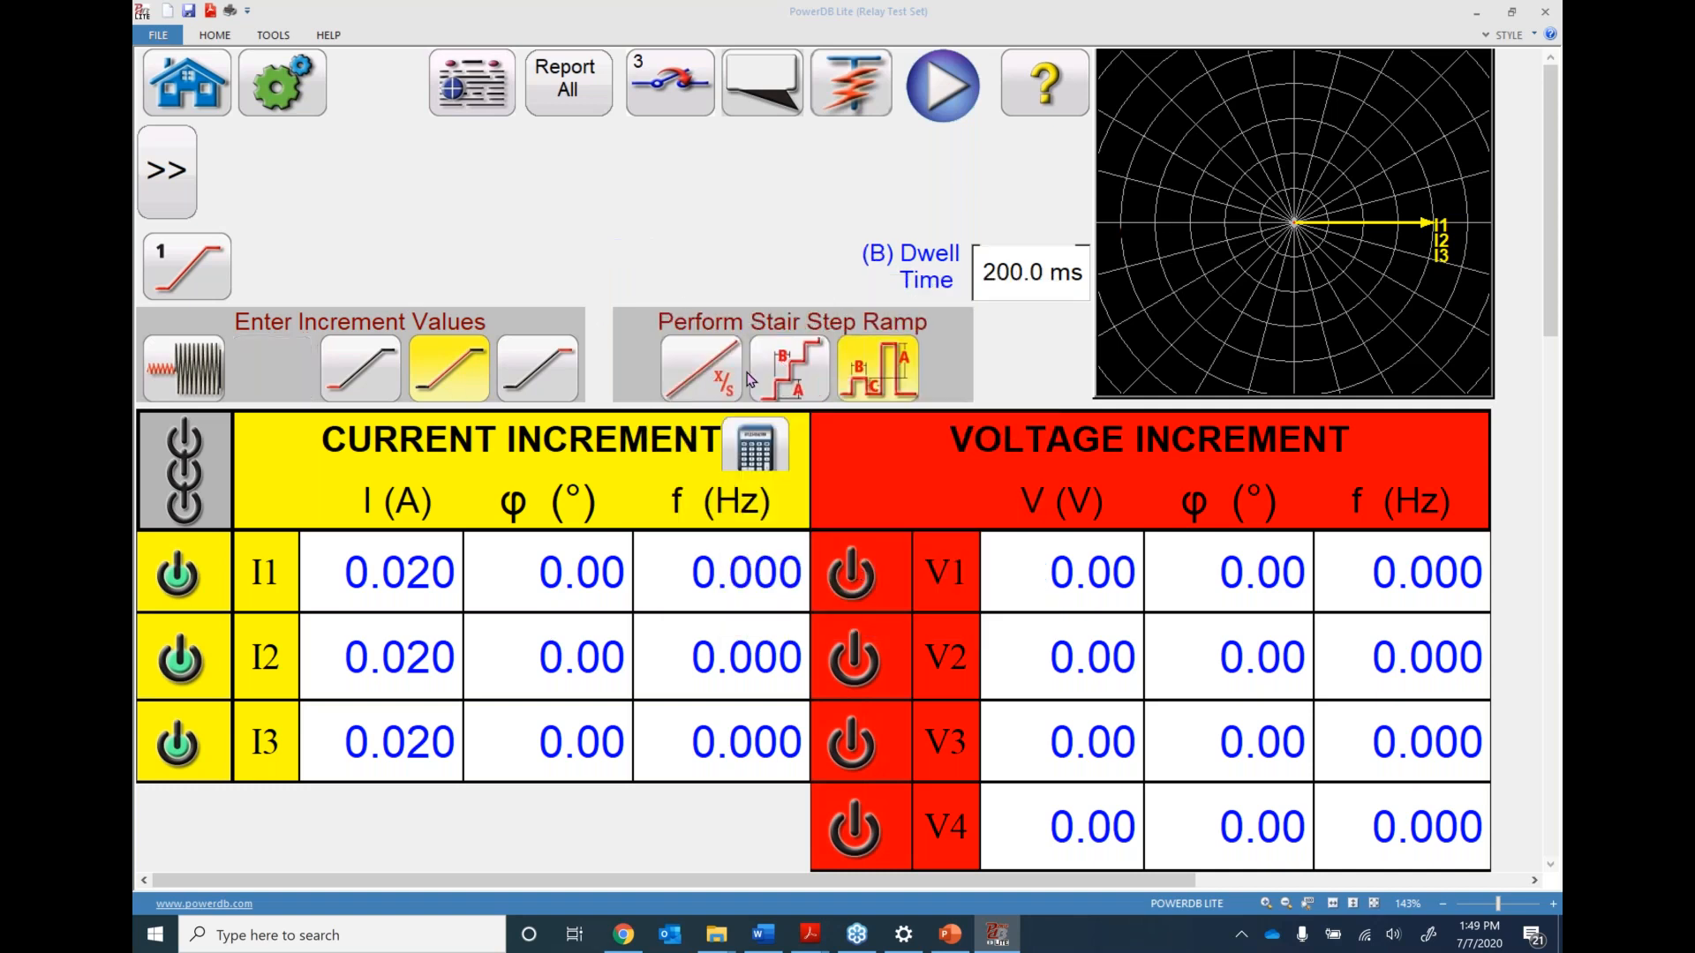
{"action": "left_click", "coordinate": [335, 364]}
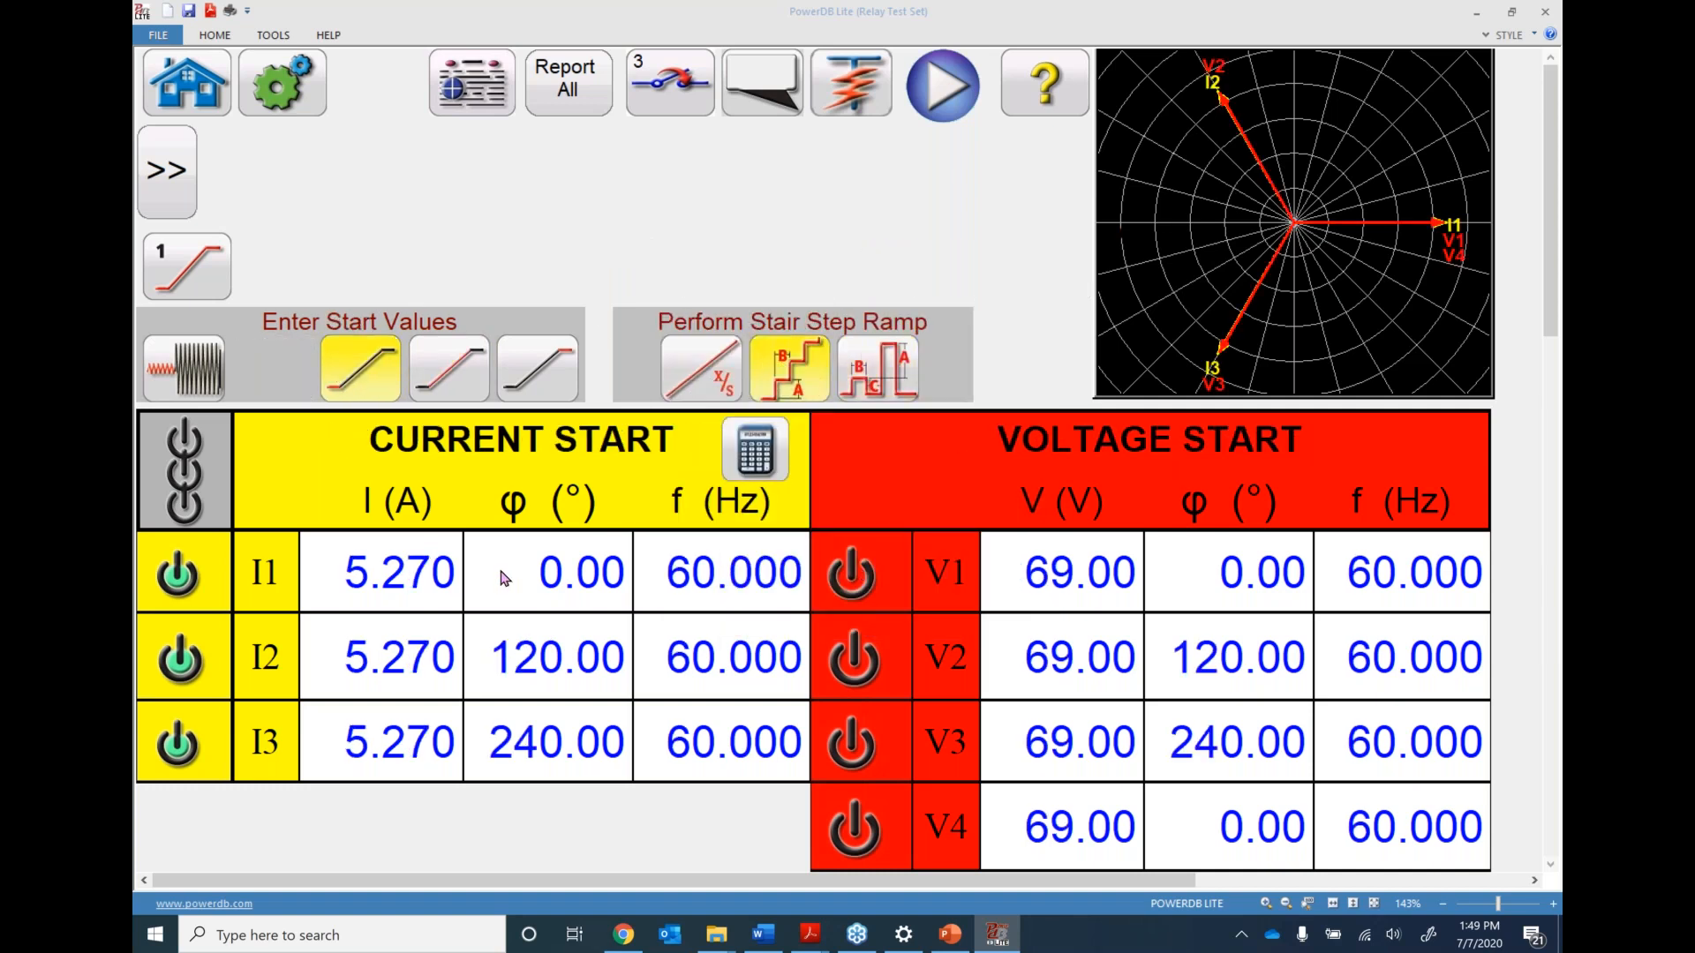
{"action": "left_click", "coordinate": [853, 574]}
{"action": "left_click", "coordinate": [853, 668]}
{"action": "left_click", "coordinate": [861, 737]}
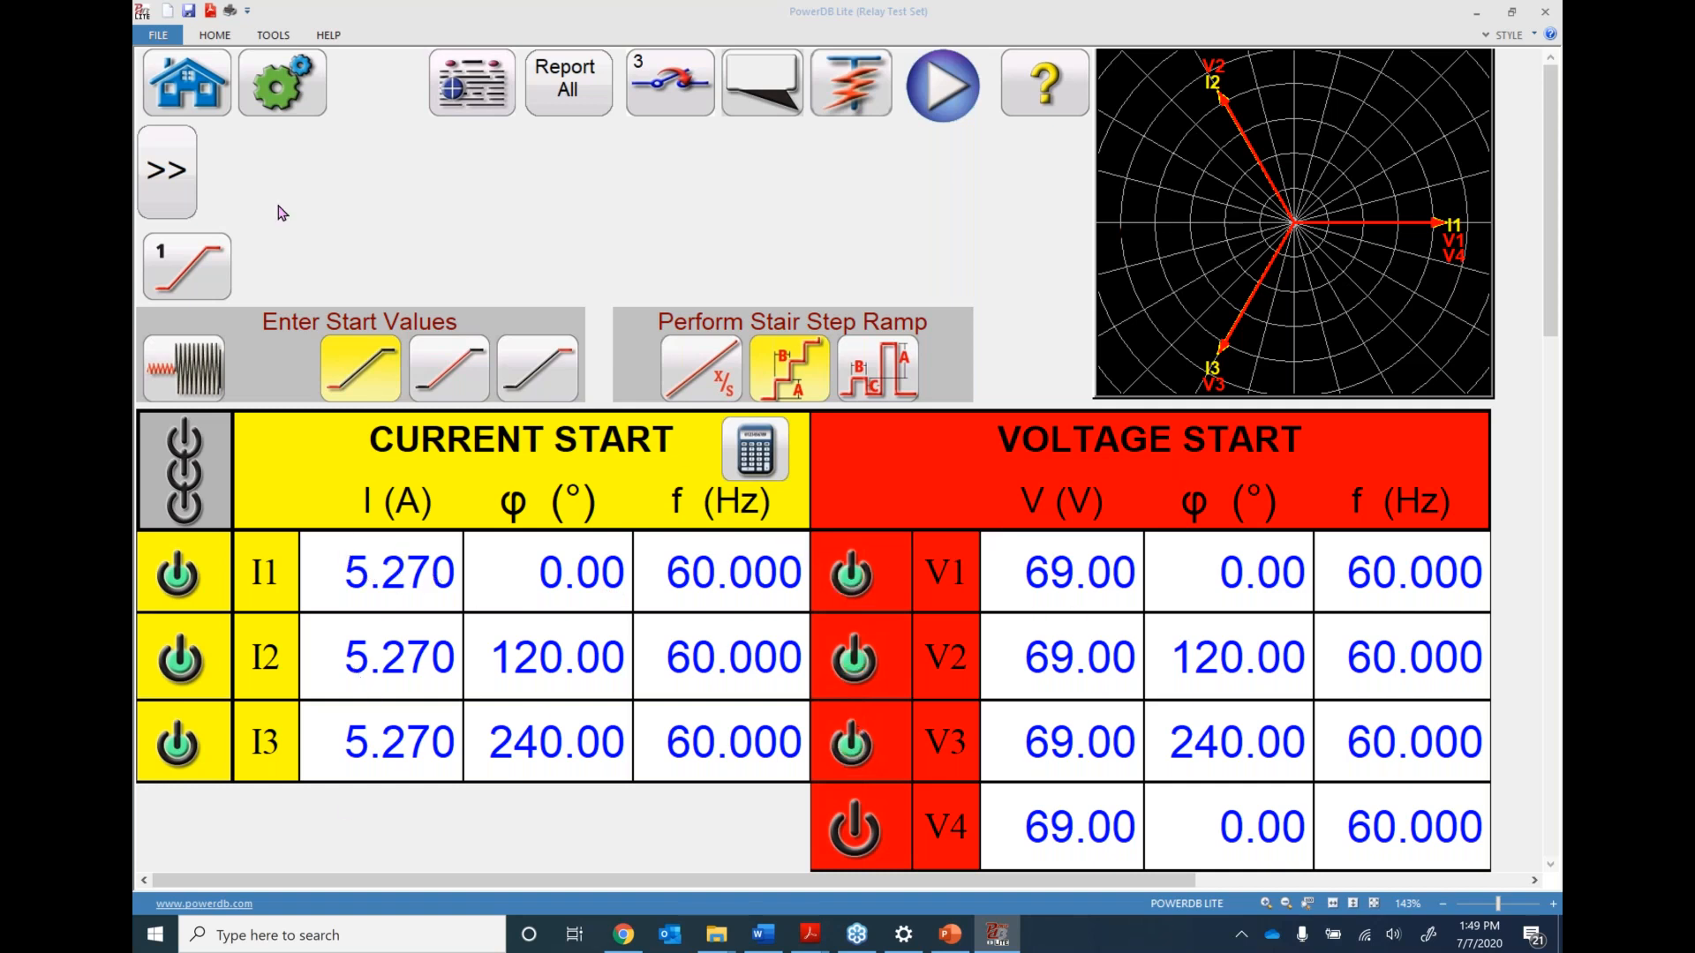
View the ramp's phase-to-phase voltages, symmetrical components and impedance data in turn, and check the remaining data display options
{"action": "left_click", "coordinate": [177, 159]}
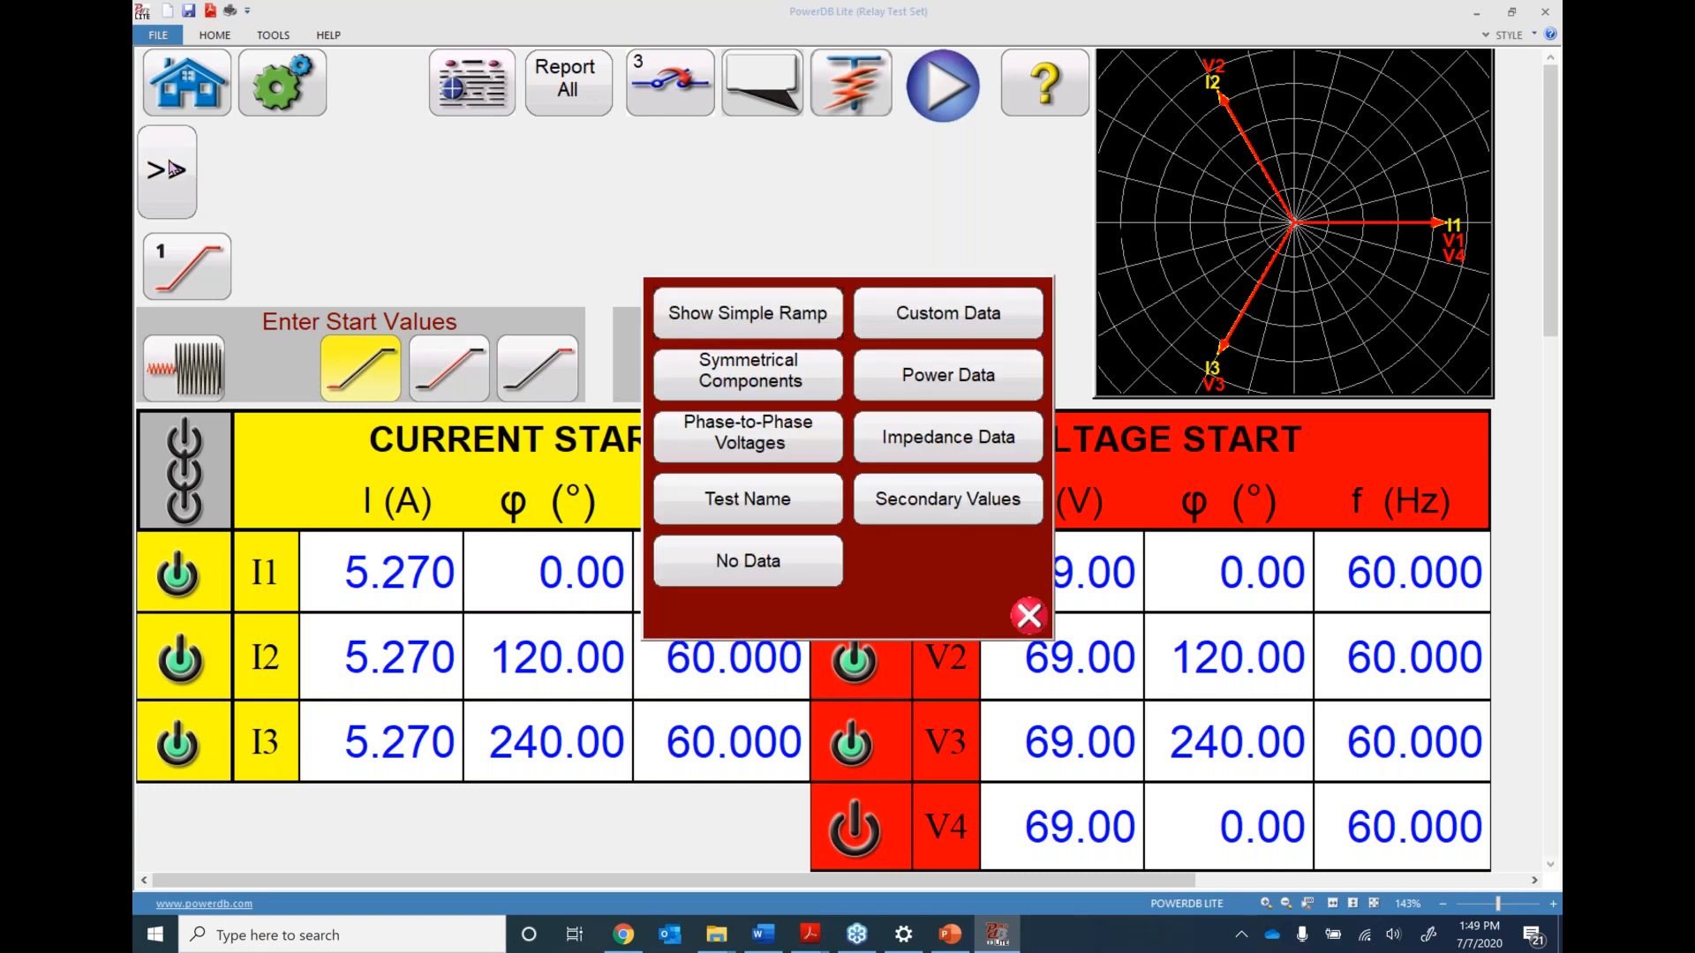
{"action": "left_click", "coordinate": [760, 446]}
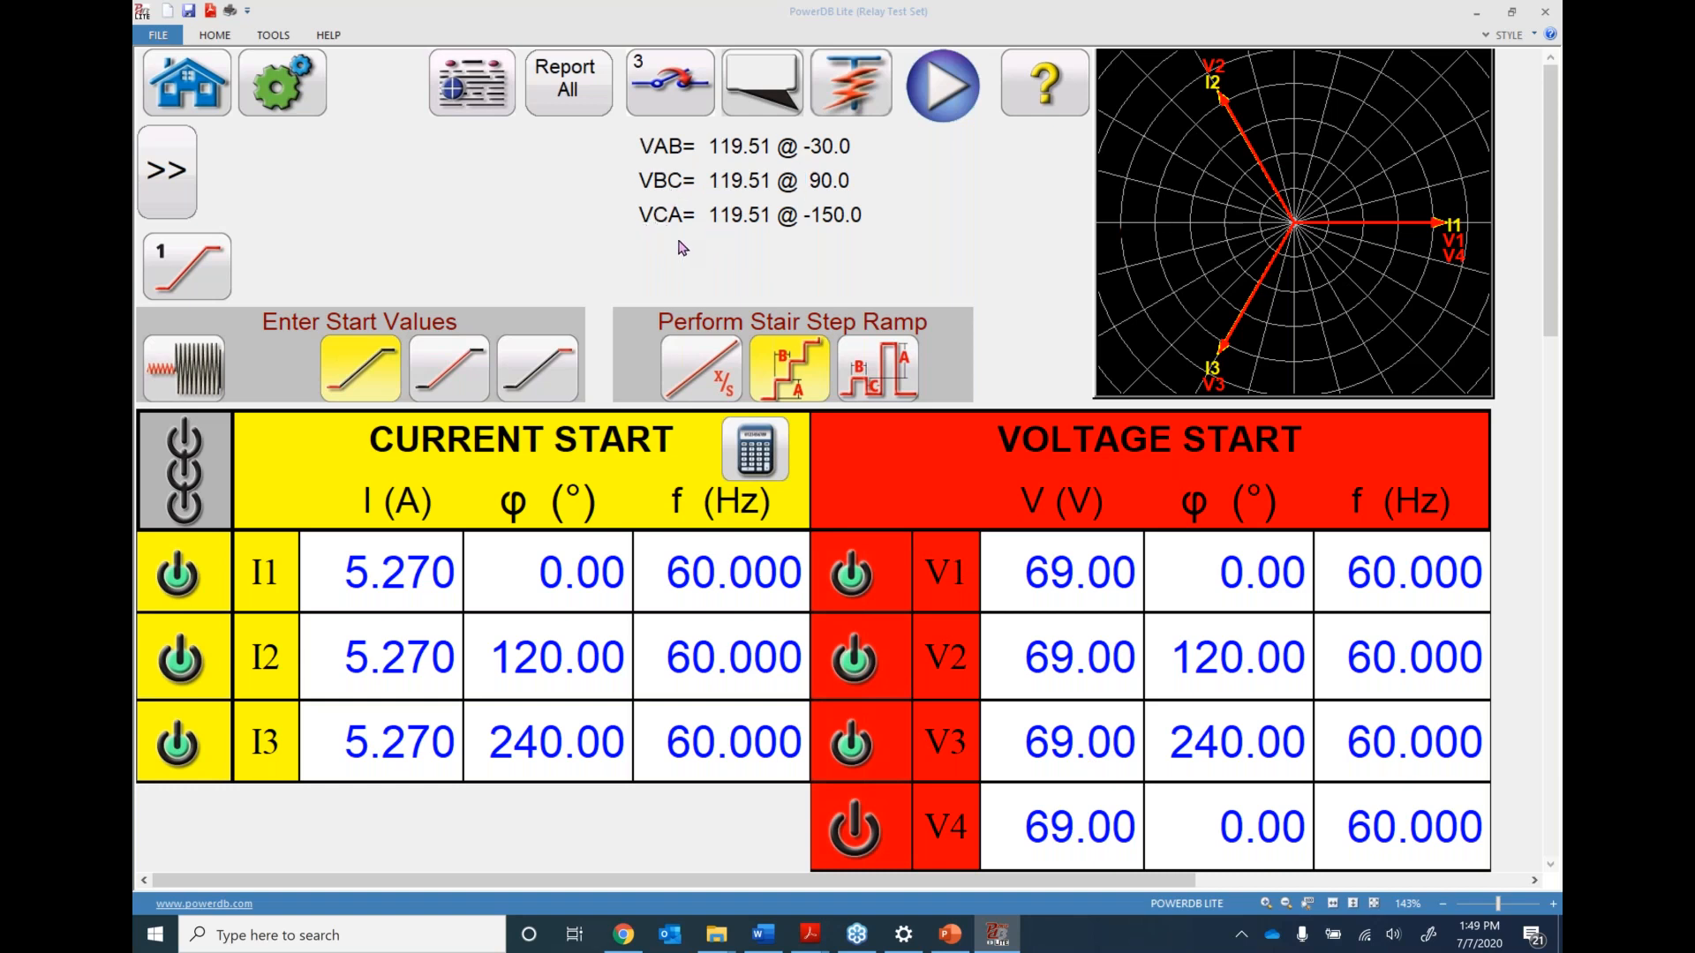
{"action": "left_click", "coordinate": [164, 173]}
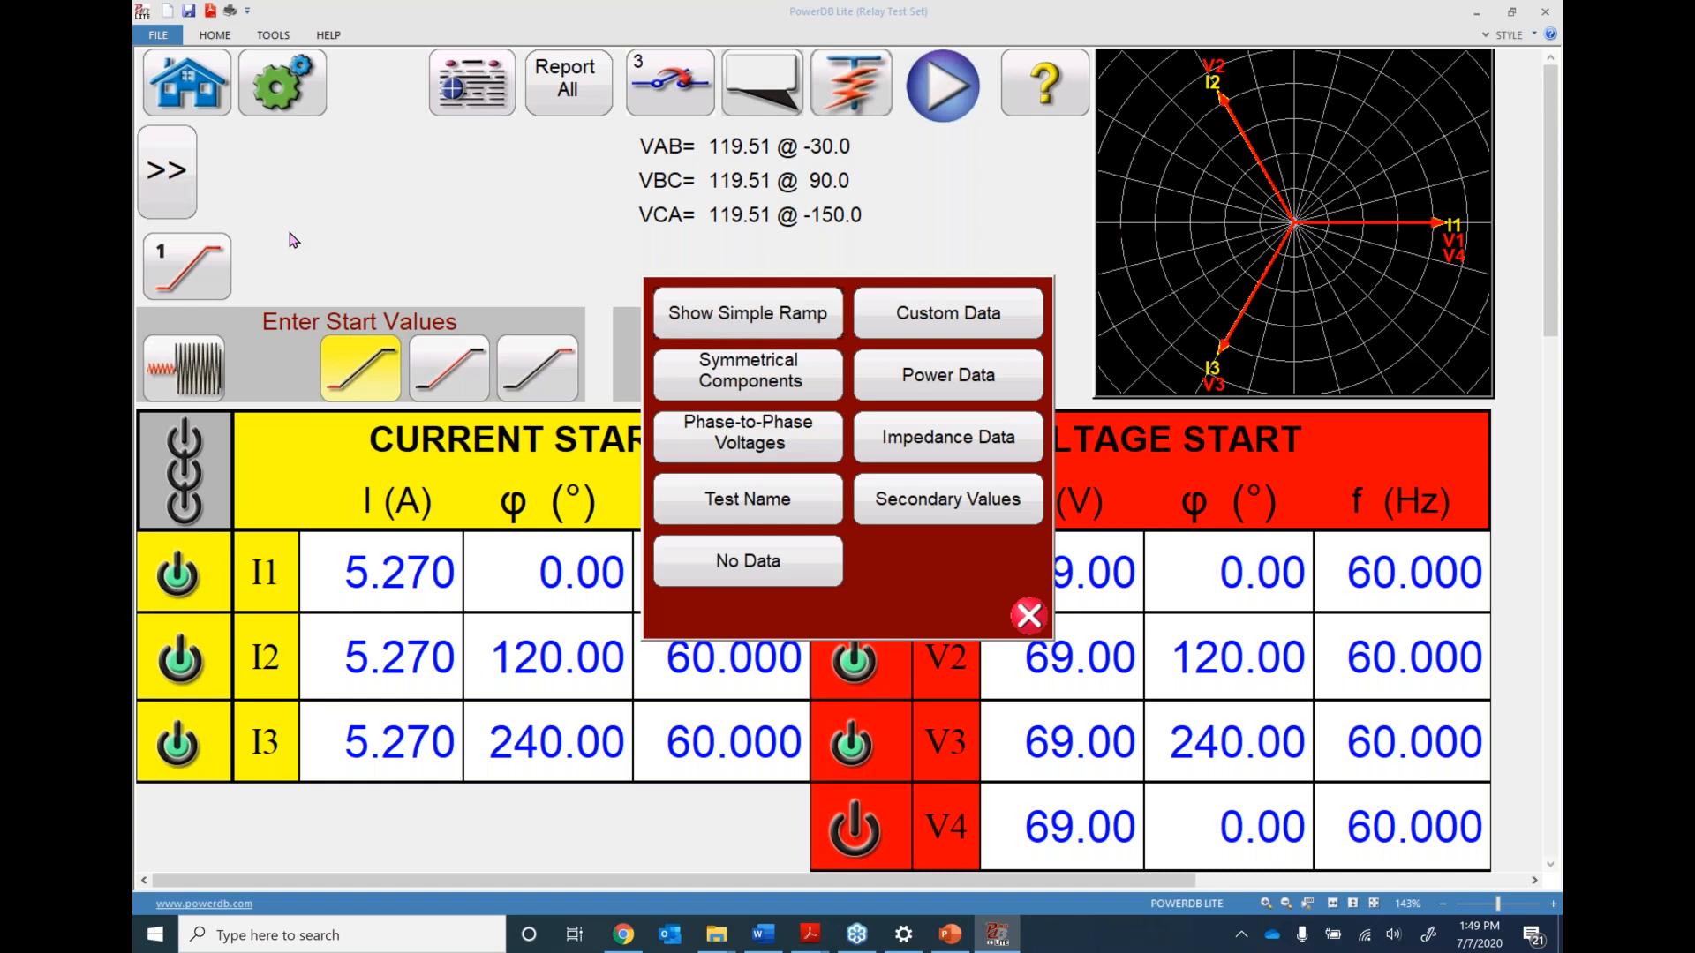
{"action": "left_click", "coordinate": [753, 375]}
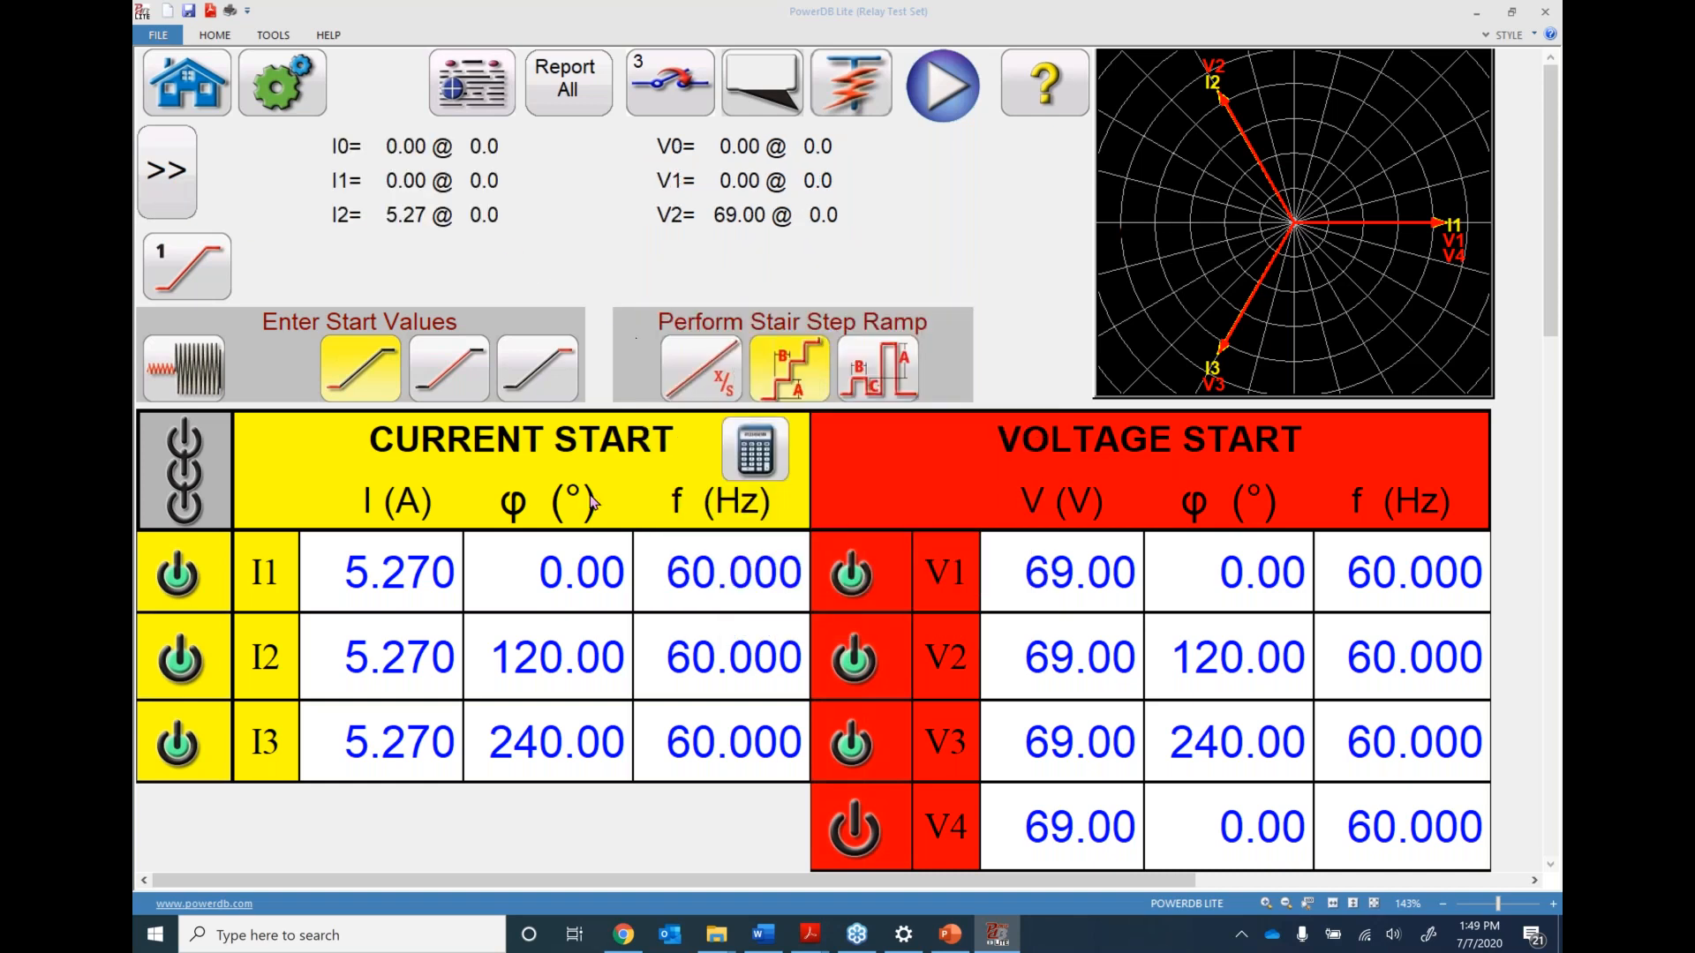
{"action": "left_click", "coordinate": [187, 170]}
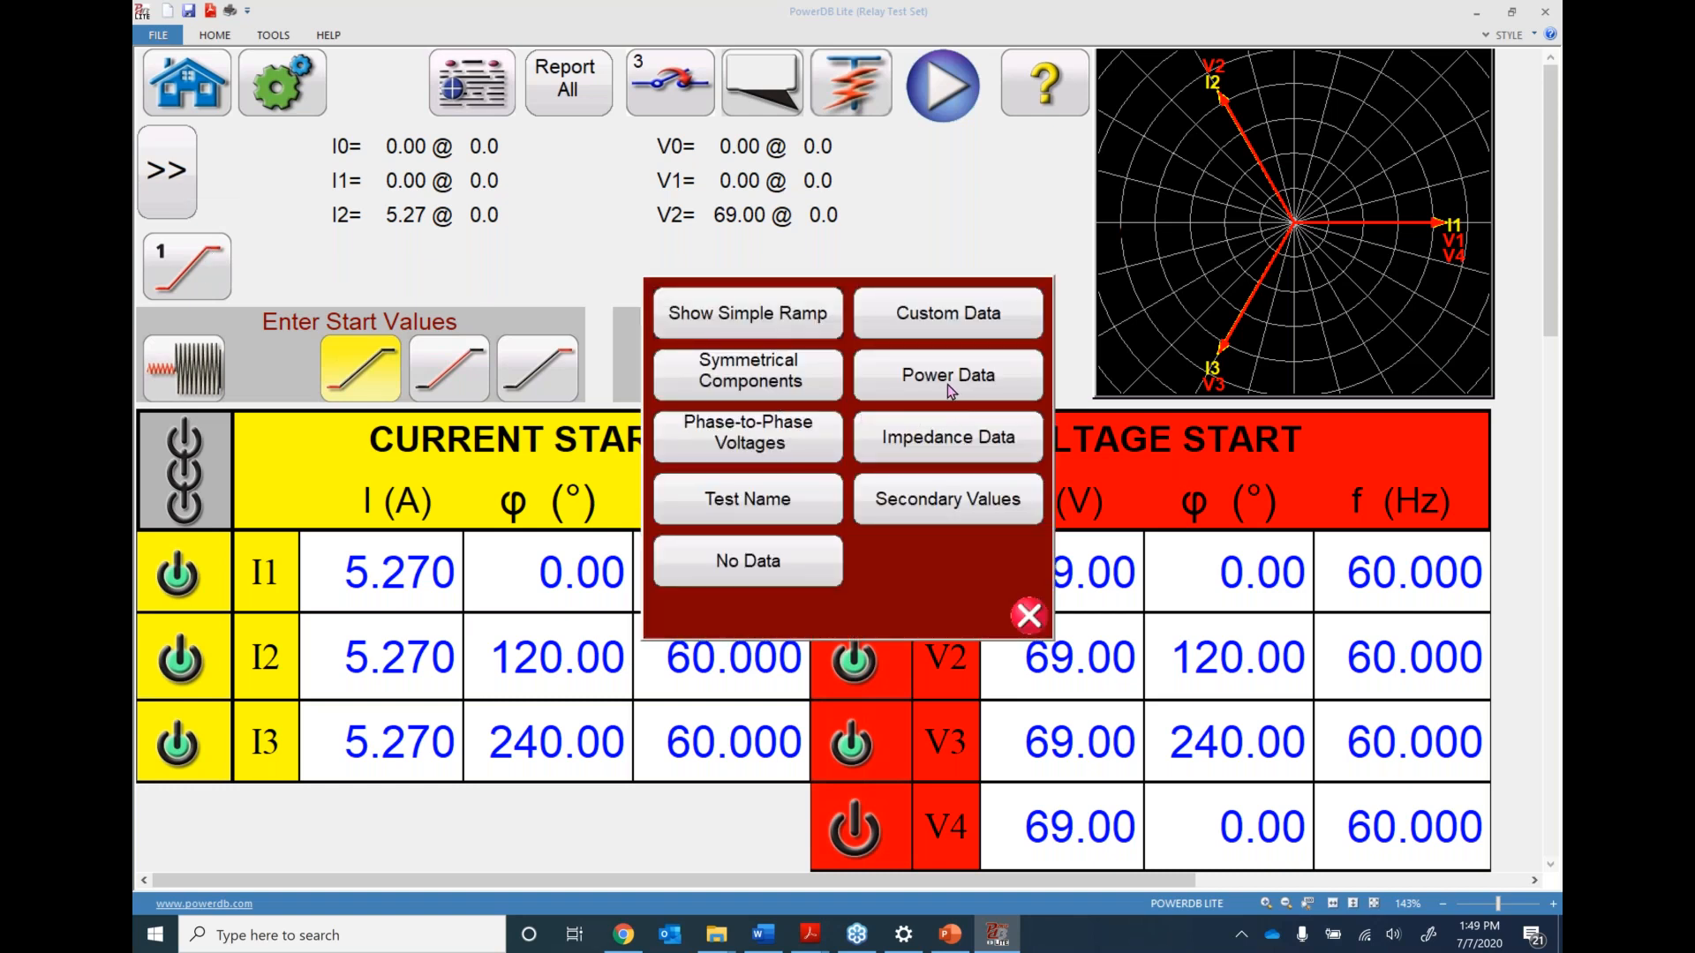
{"action": "left_click", "coordinate": [949, 442]}
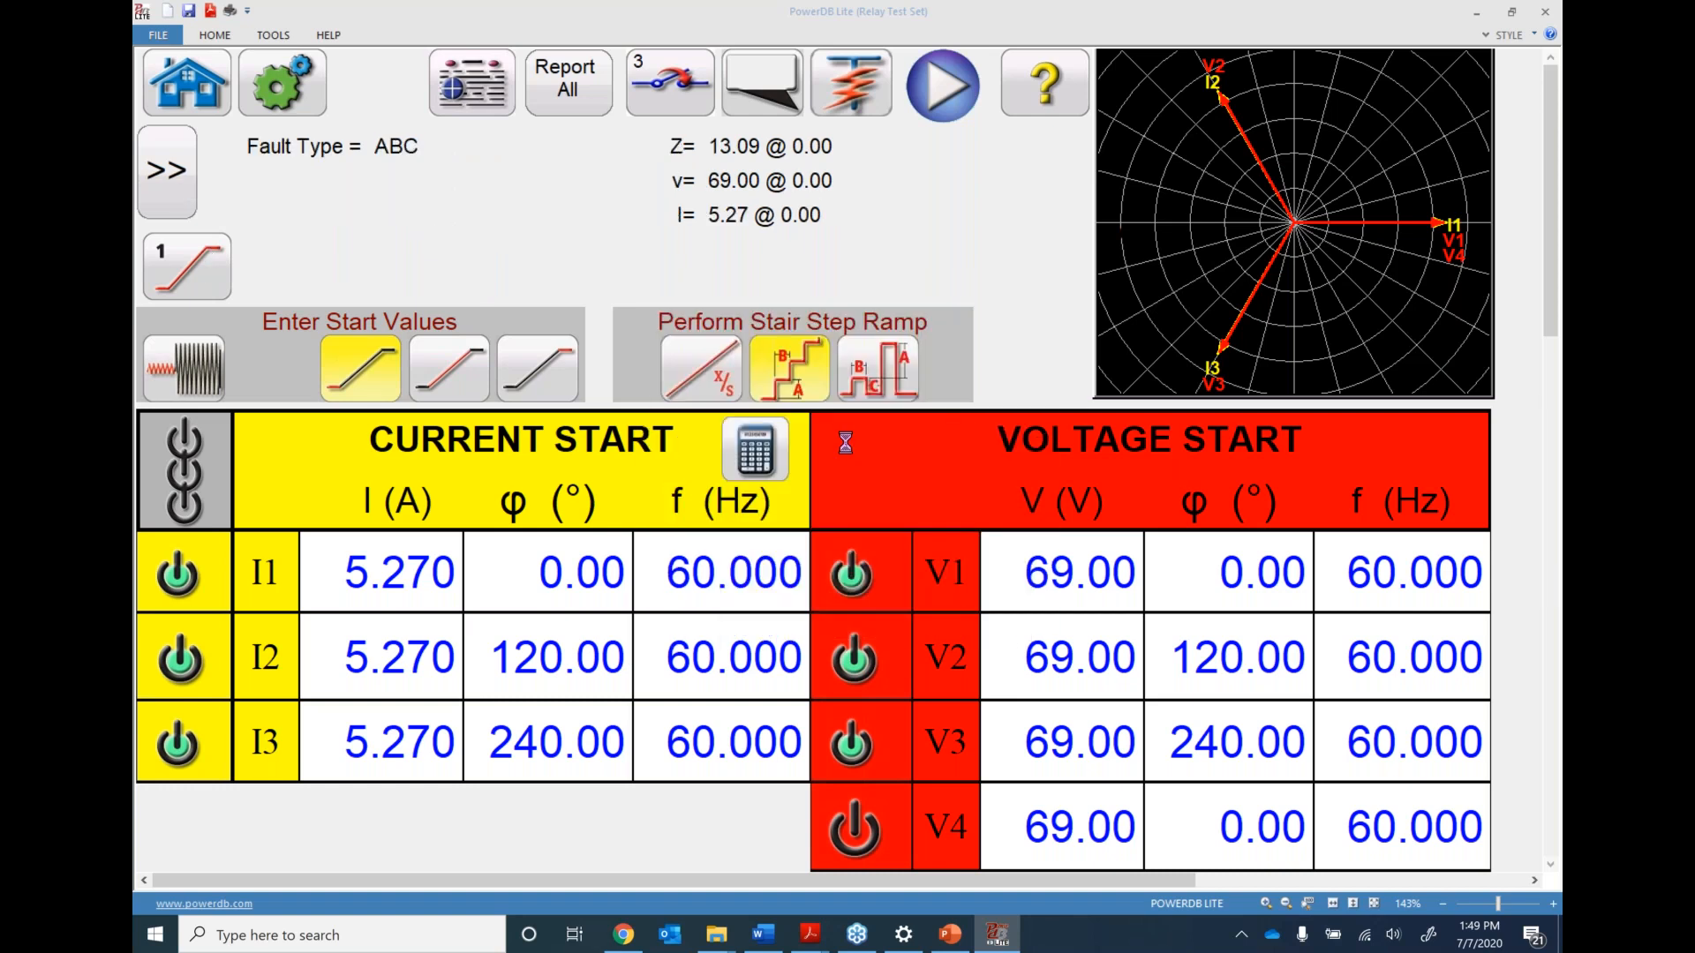
{"action": "left_click", "coordinate": [179, 203]}
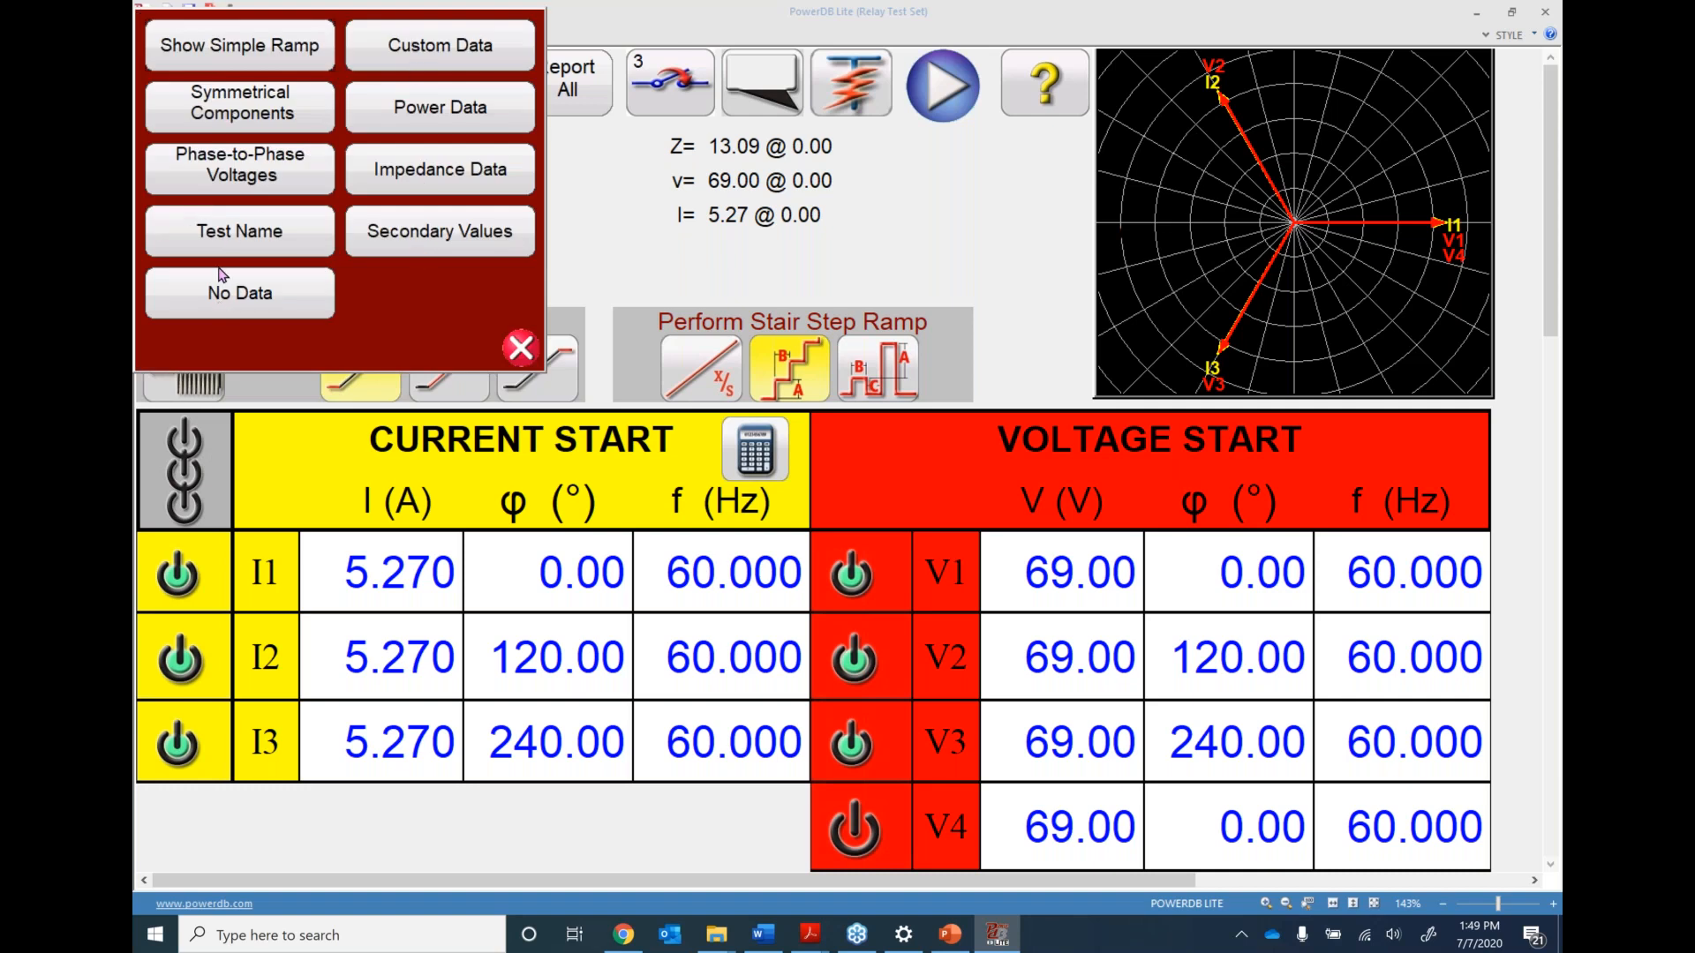
{"action": "left_click", "coordinate": [519, 350]}
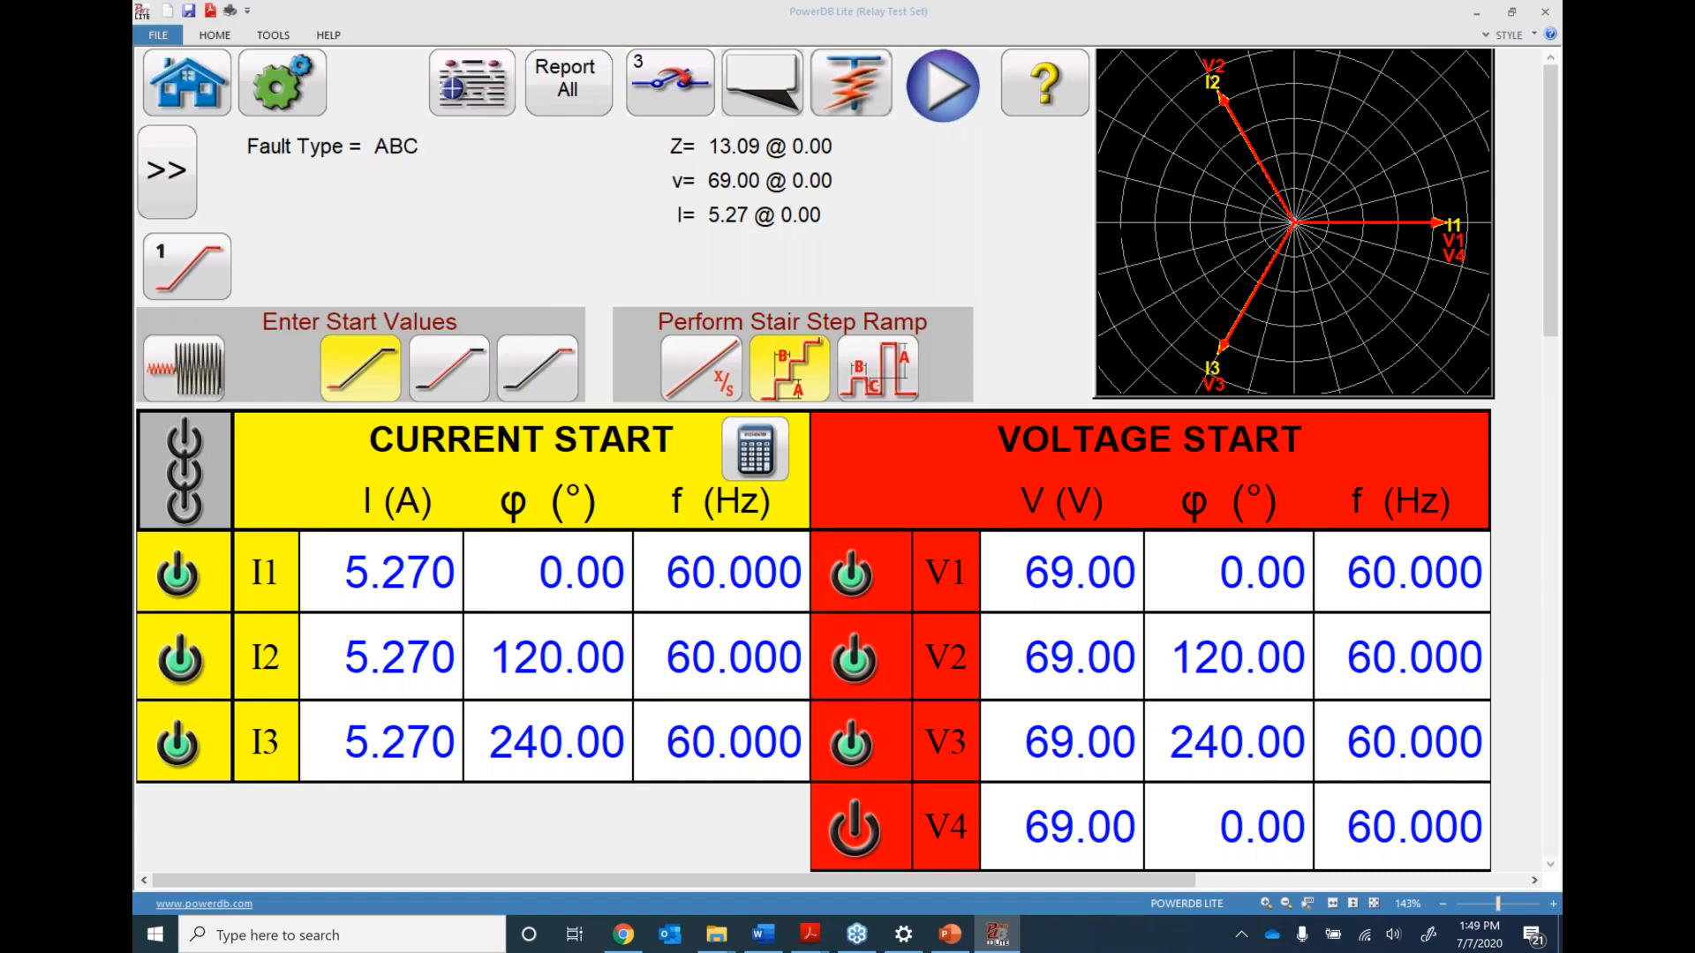
Return to the manual test screen and examine its available data display options
{"action": "left_click", "coordinate": [196, 92]}
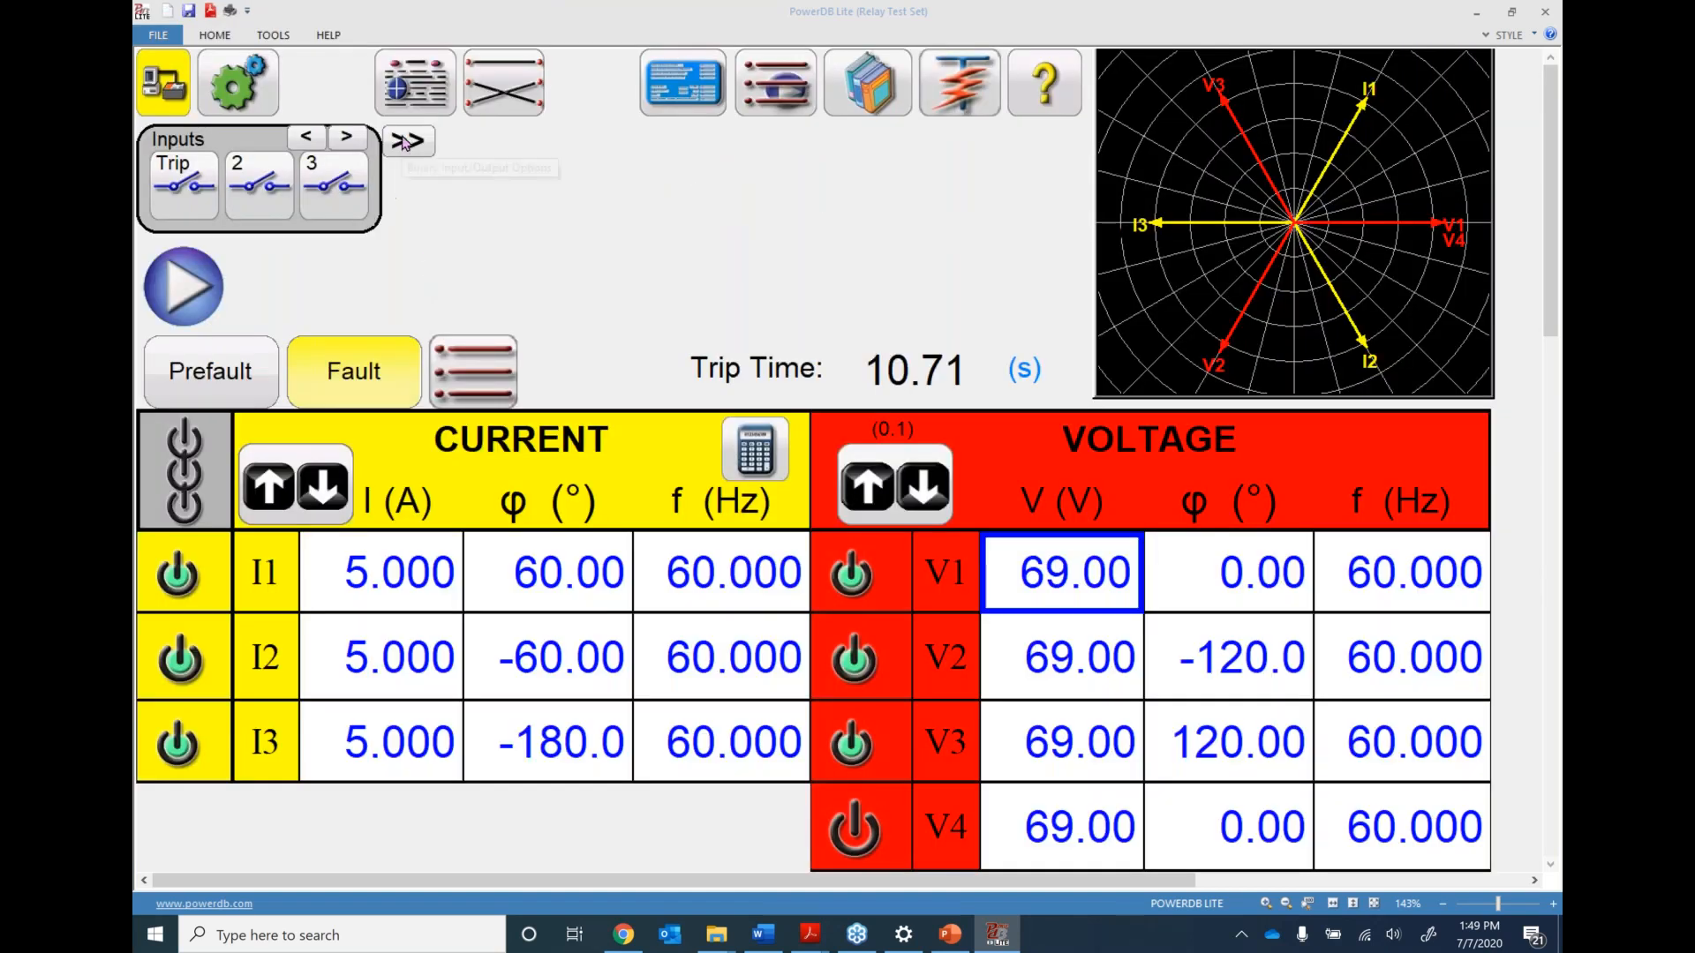
{"action": "left_click", "coordinate": [404, 143]}
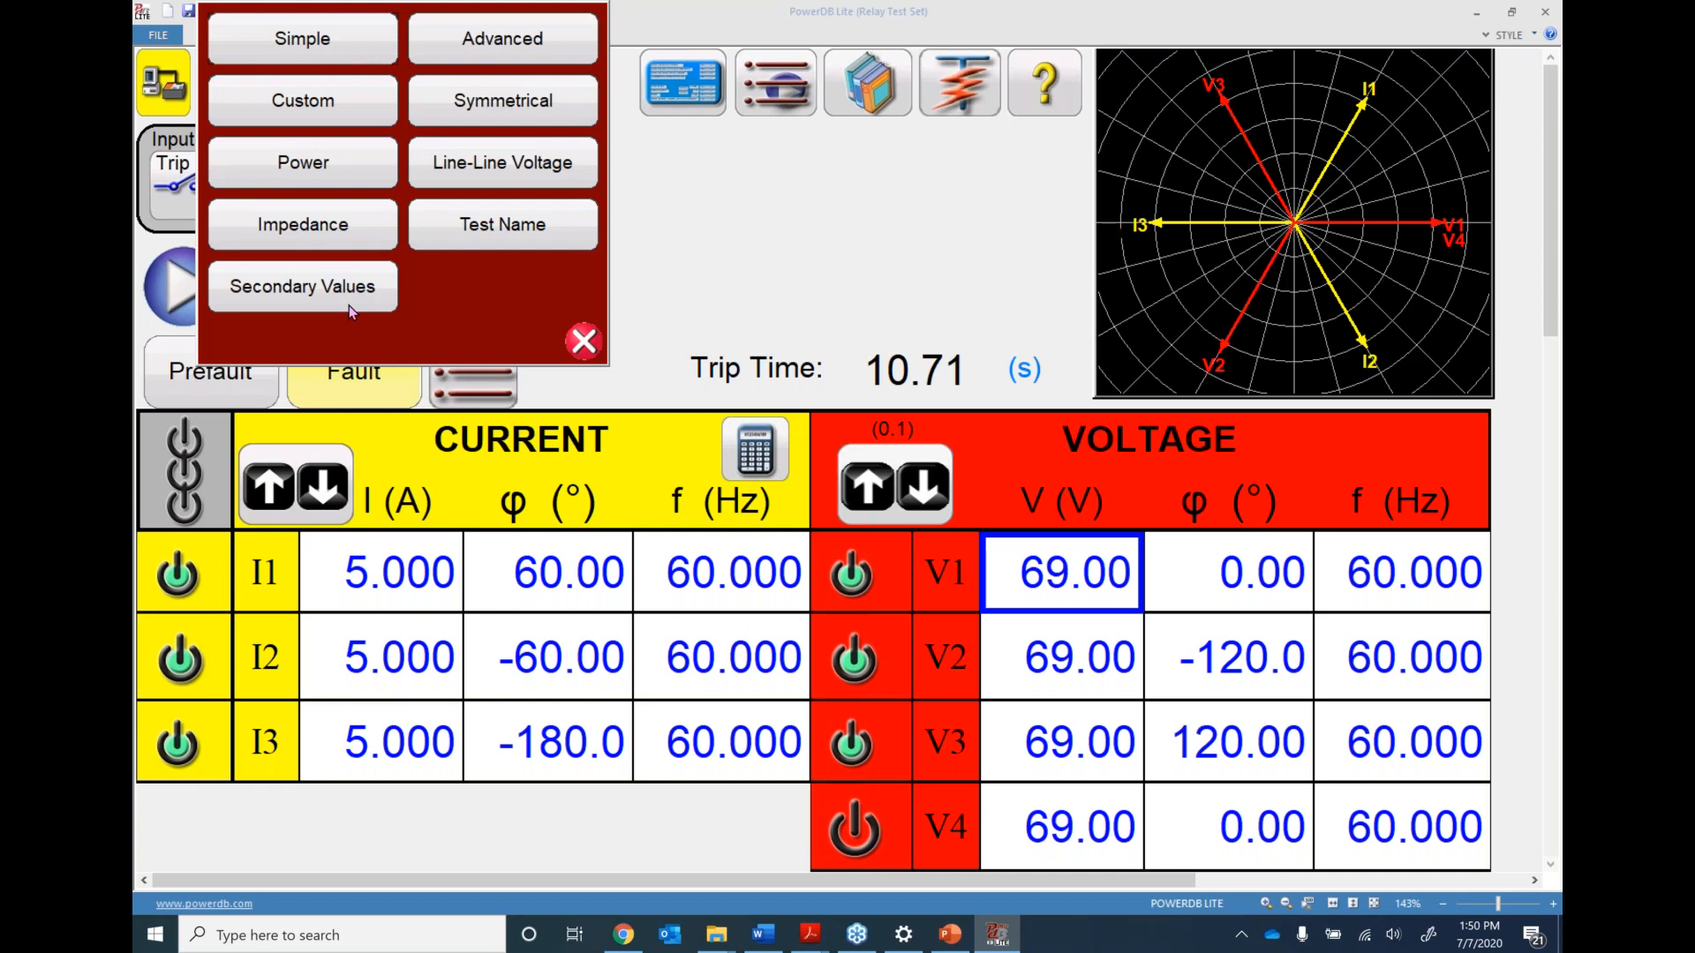
{"action": "left_click", "coordinate": [583, 341]}
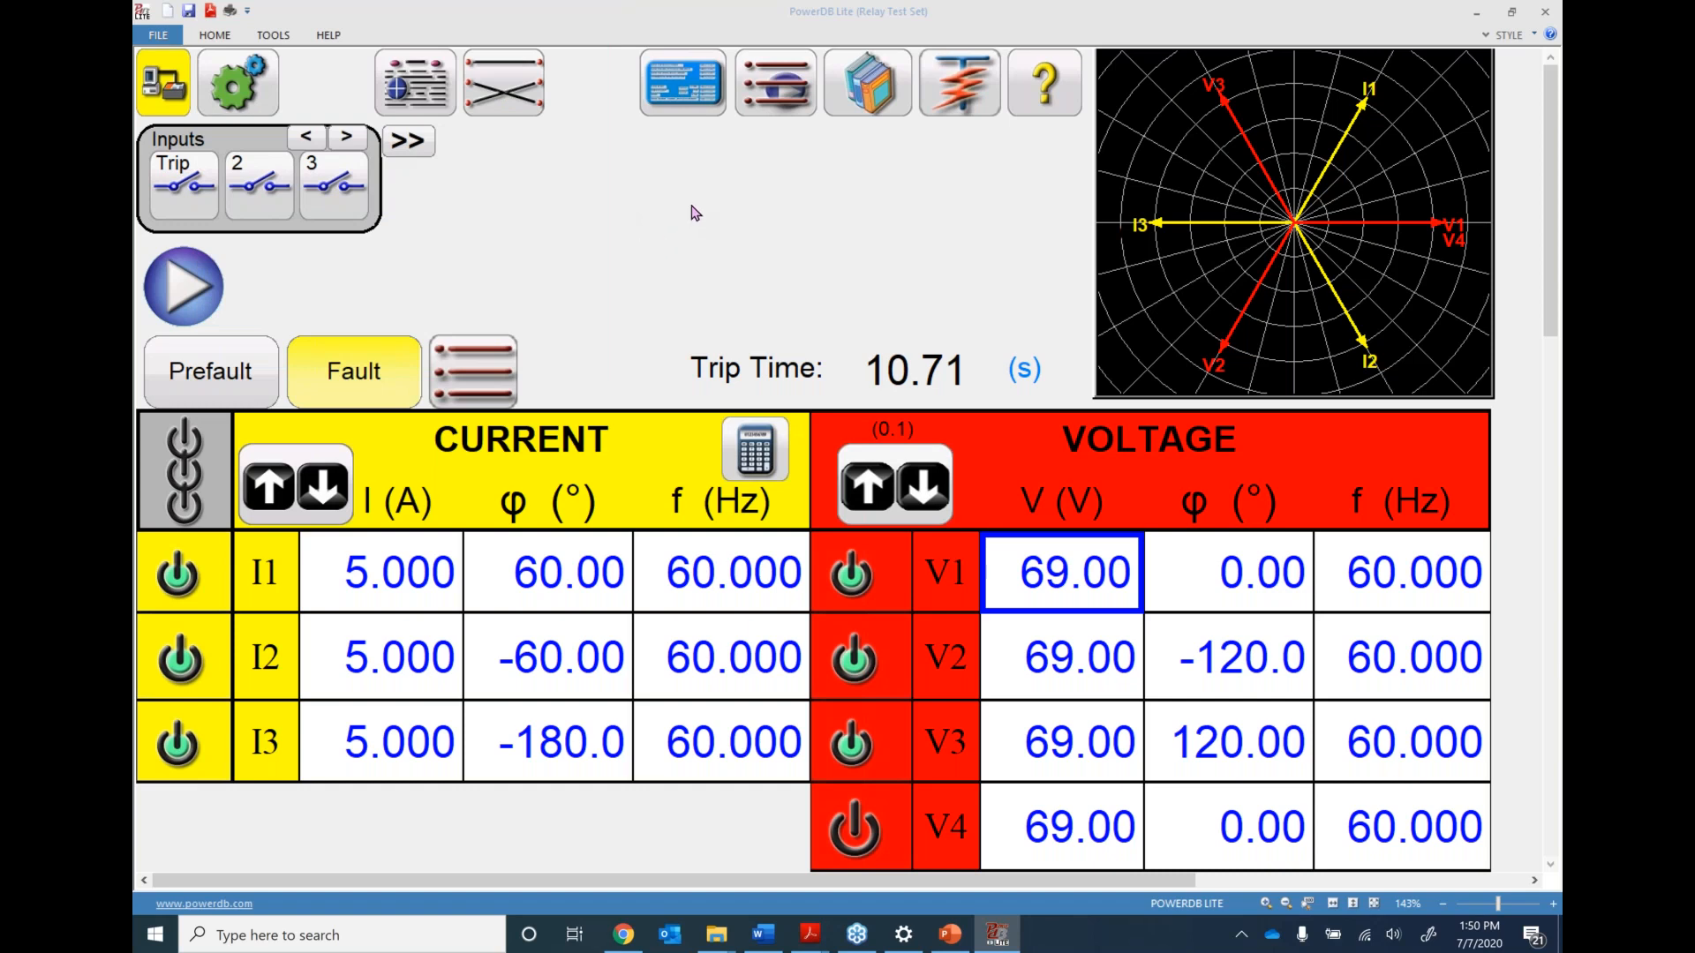
Start a current timing test for an electromechanical relay and include target and seal-in tests
{"action": "left_click", "coordinate": [762, 69]}
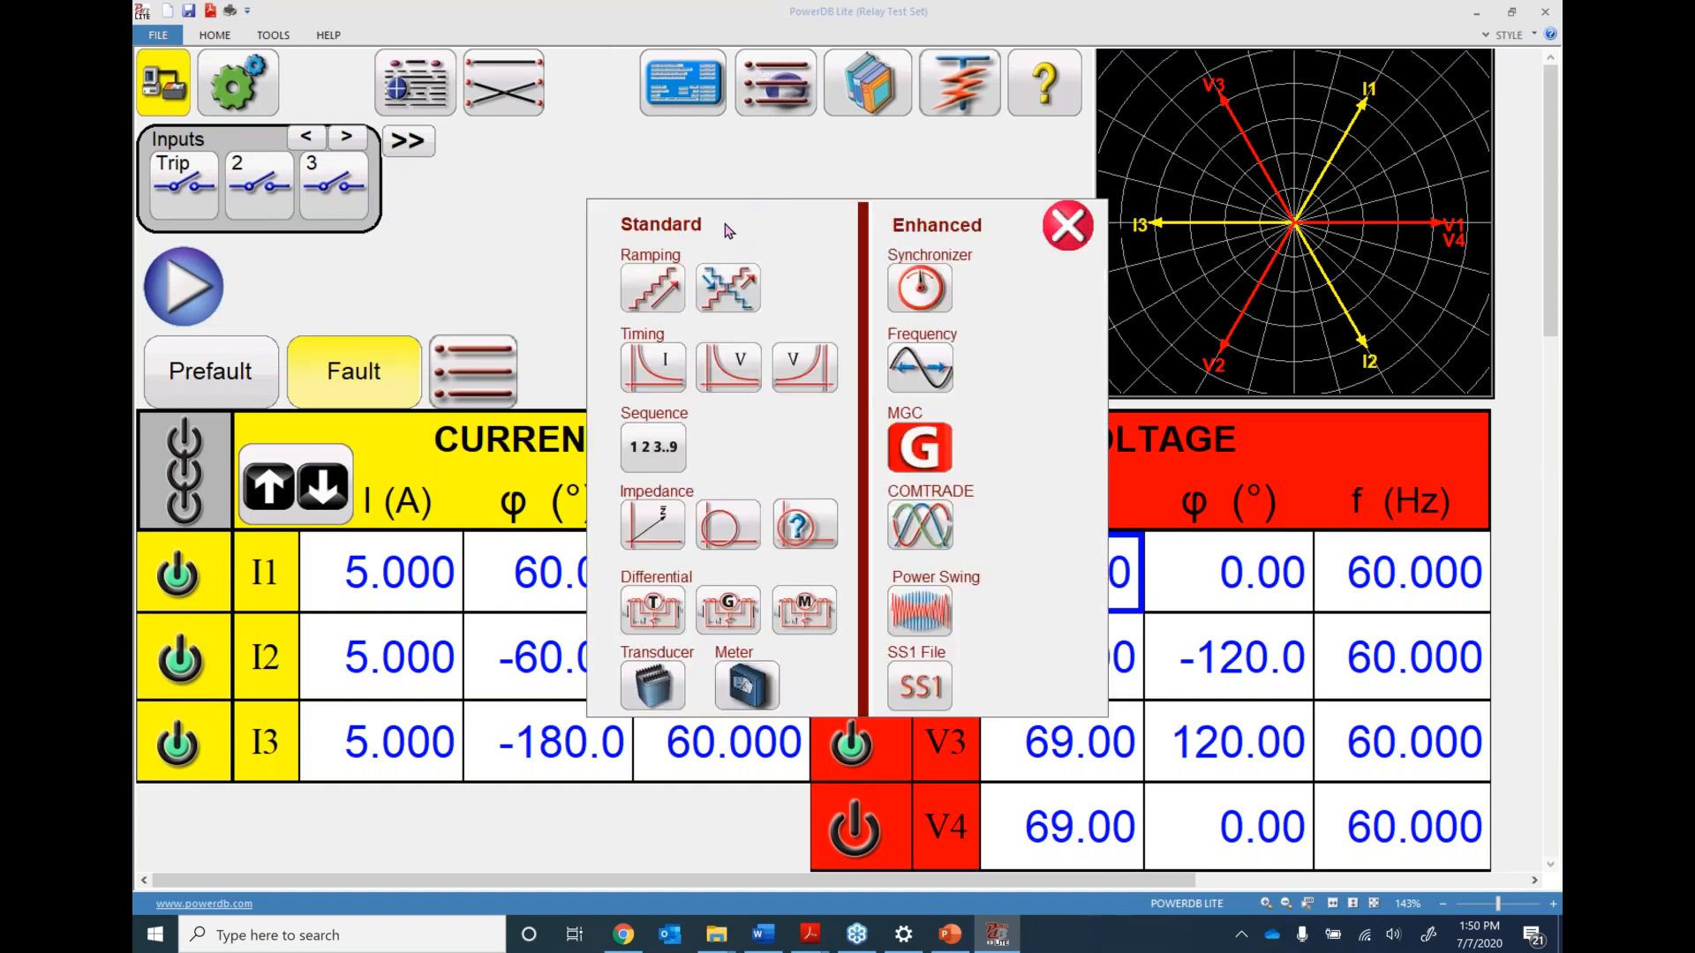
{"action": "left_click", "coordinate": [654, 379]}
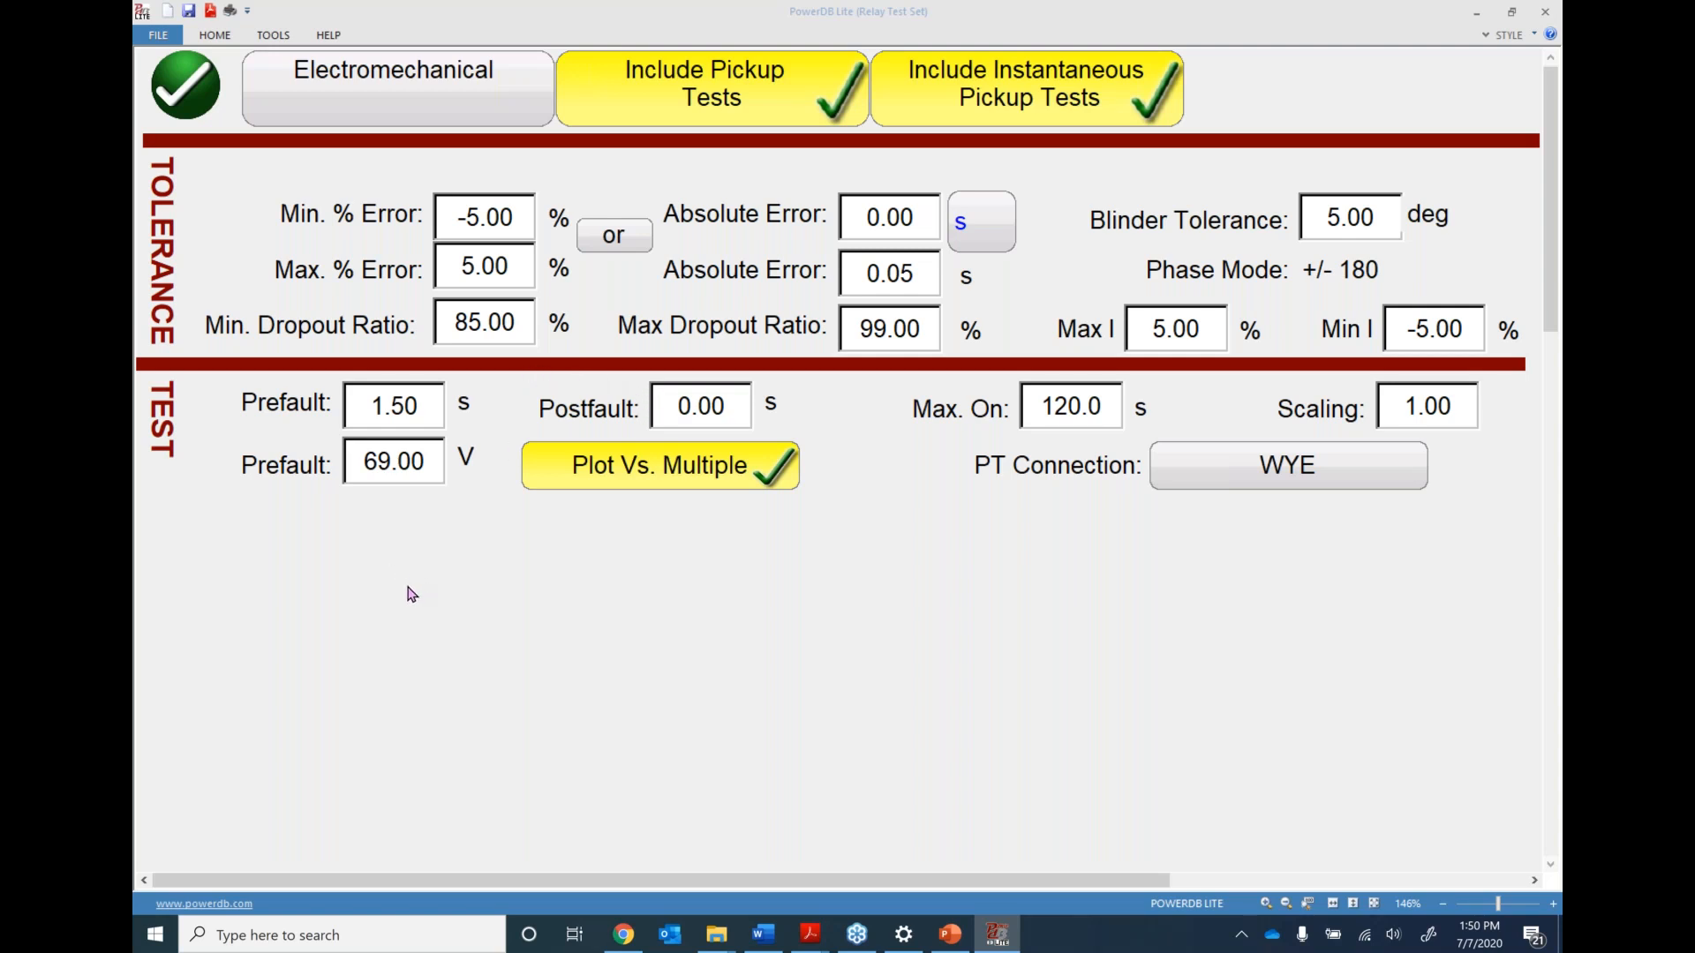
{"action": "left_click", "coordinate": [389, 97]}
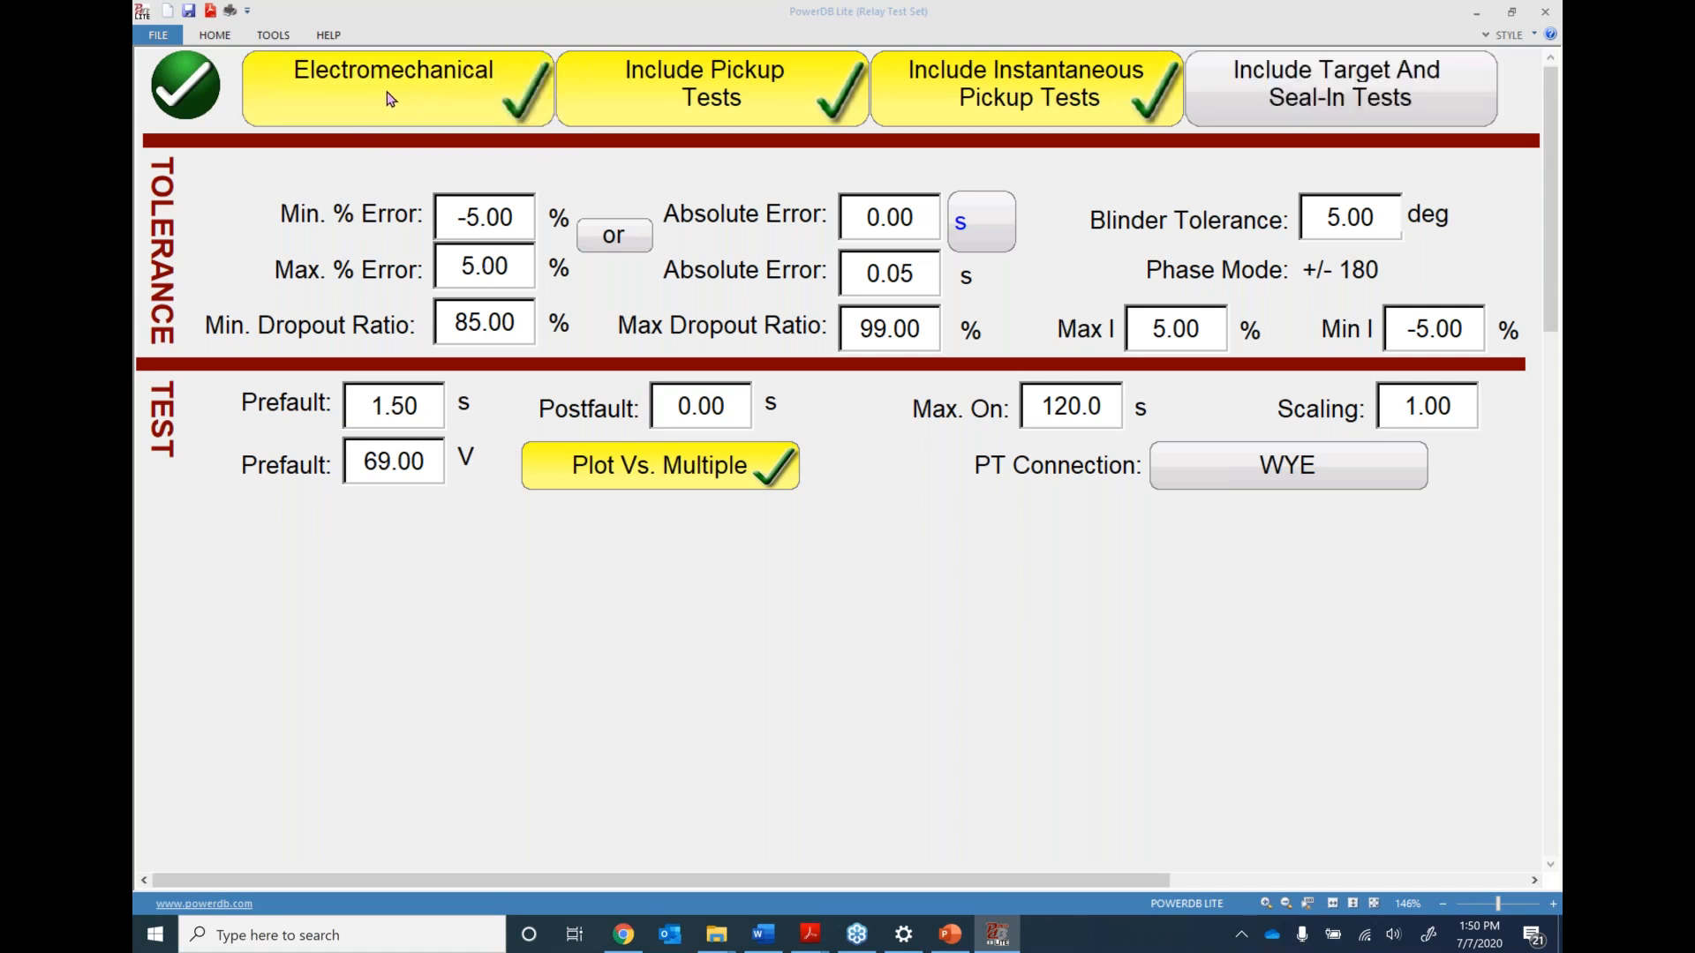
{"action": "left_click", "coordinate": [1314, 110]}
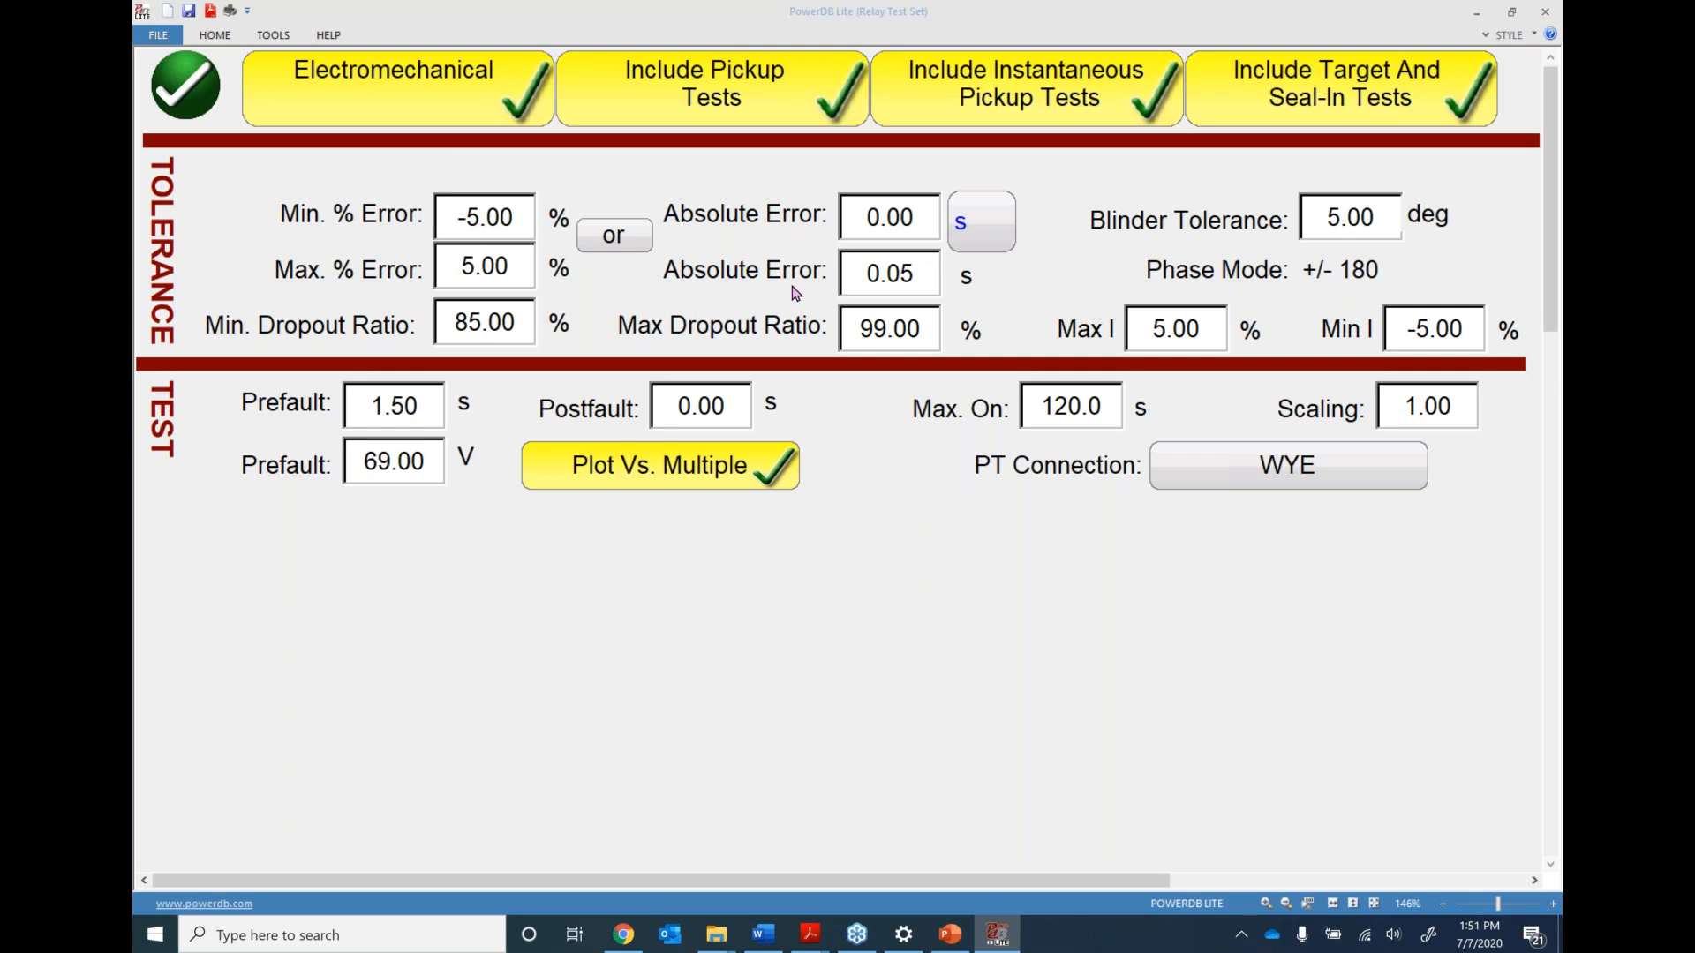
Toggle the condition joining percent and absolute error, and switch the plot to current and back to multiple
{"action": "left_click", "coordinate": [622, 243]}
{"action": "left_click", "coordinate": [608, 241]}
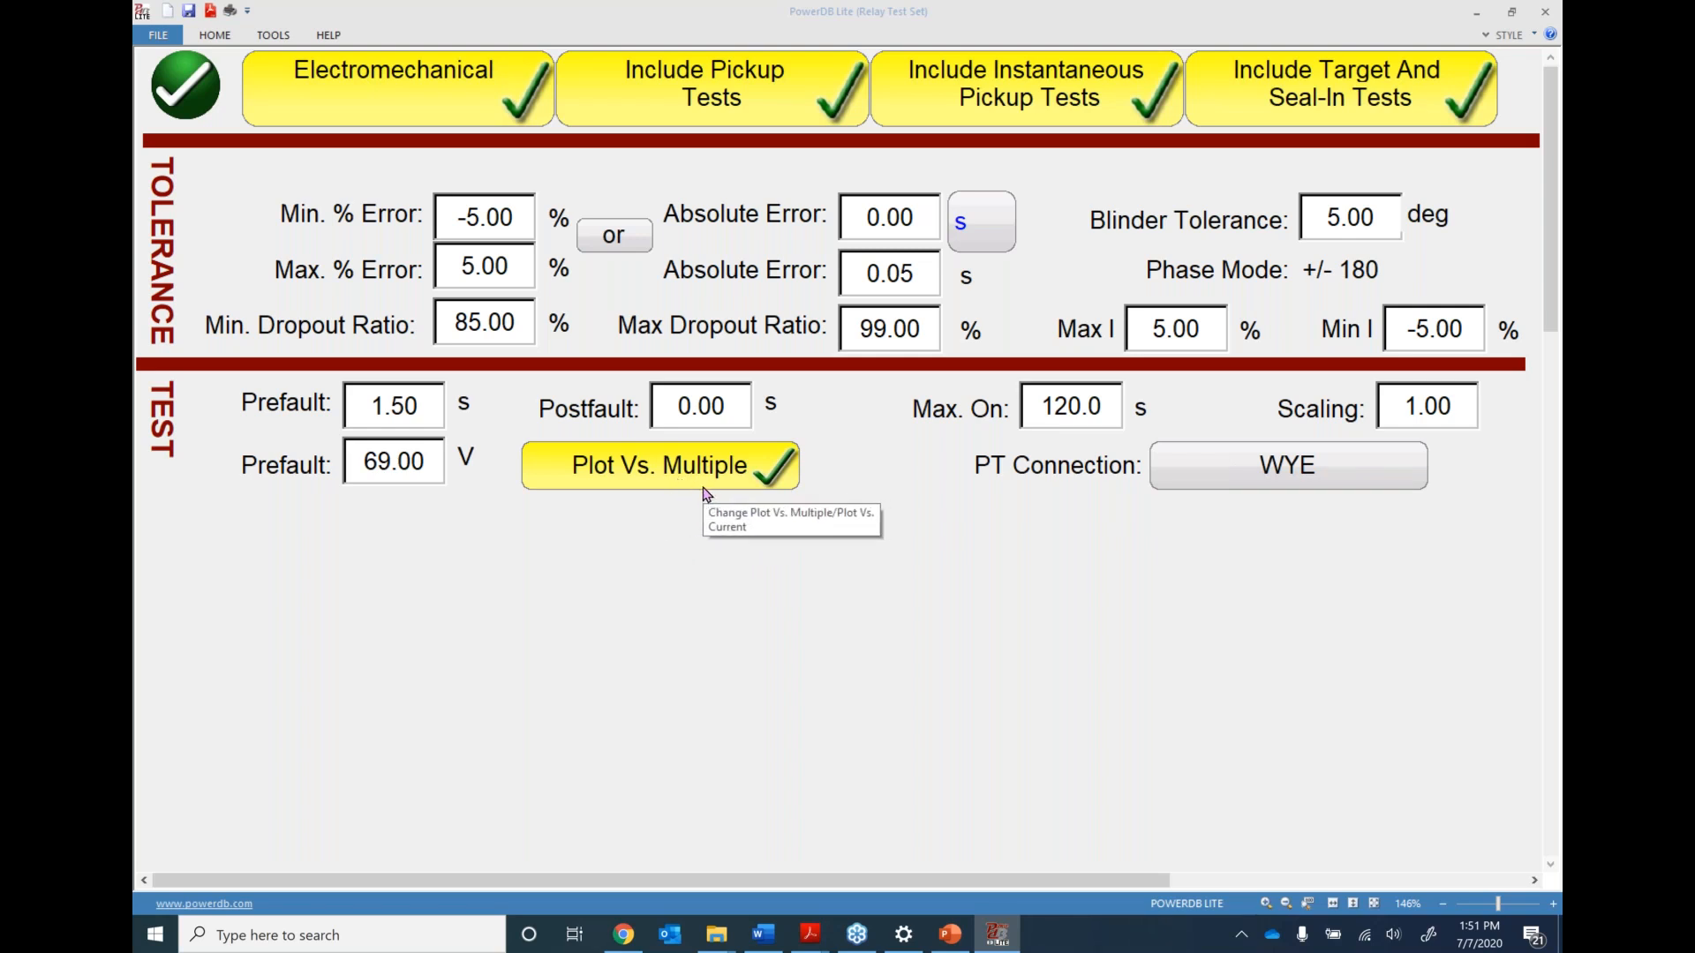
{"action": "left_click", "coordinate": [645, 467]}
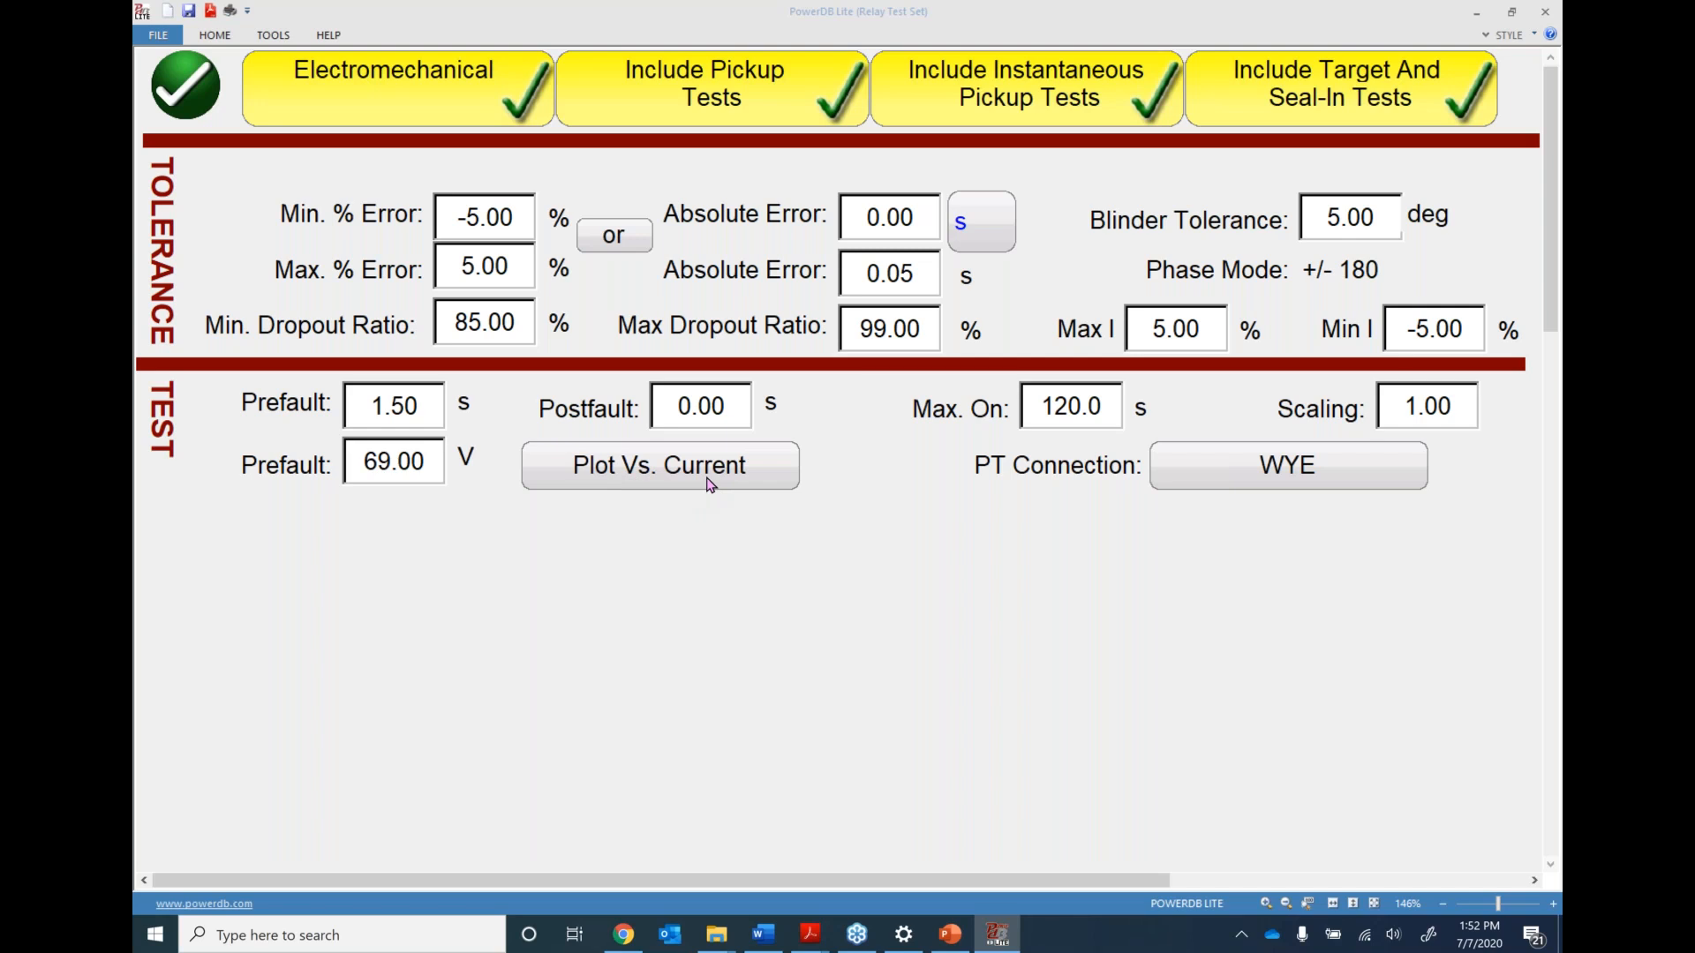
{"action": "left_click", "coordinate": [663, 472]}
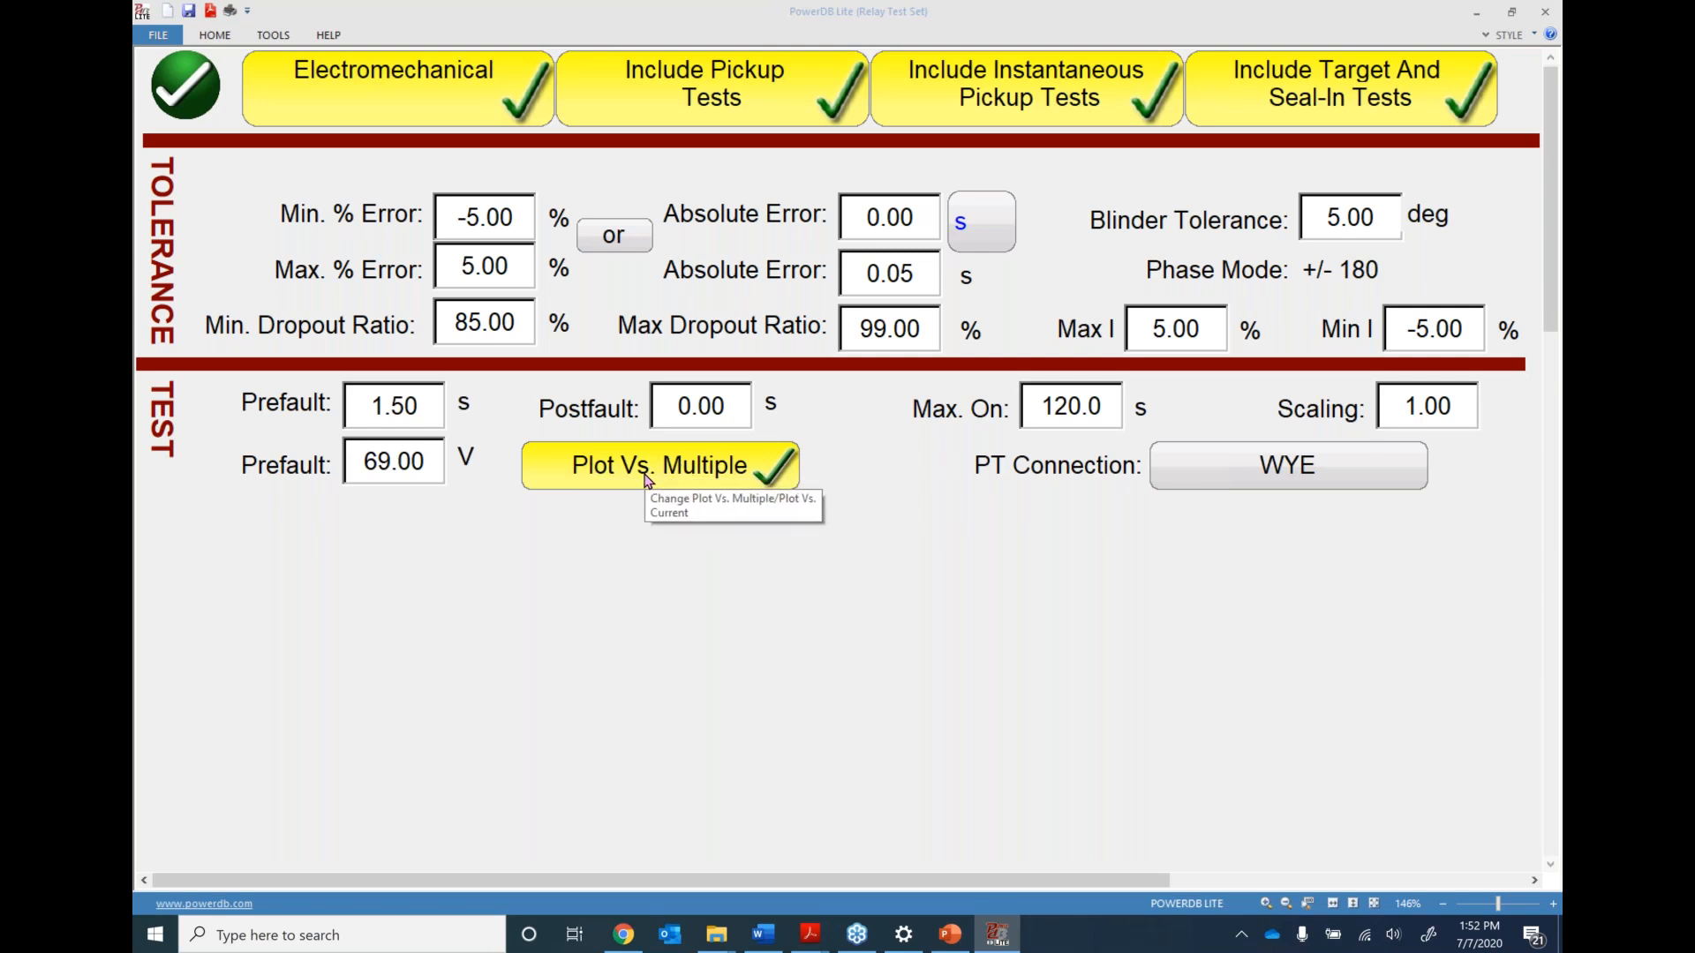
Accept the tolerances, then limit the Phase element to A faults with the ABB/WEST CO 1997 CO-9 overcurrent curve
{"action": "left_click", "coordinate": [181, 90]}
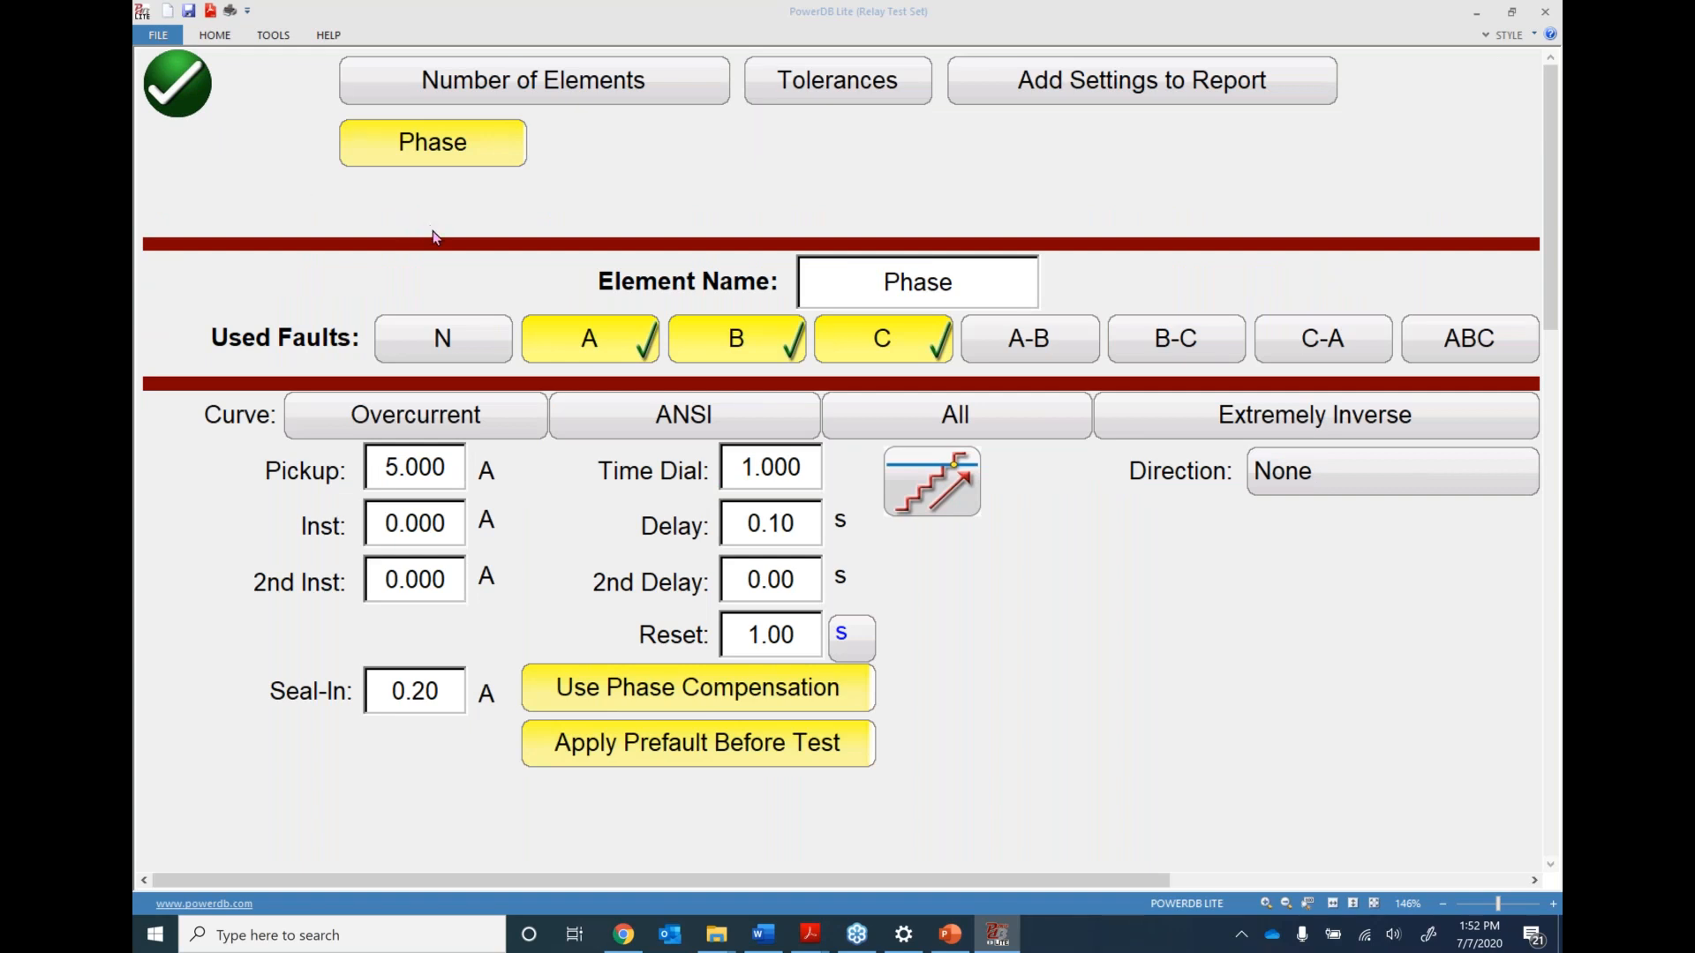
{"action": "left_click", "coordinate": [739, 341]}
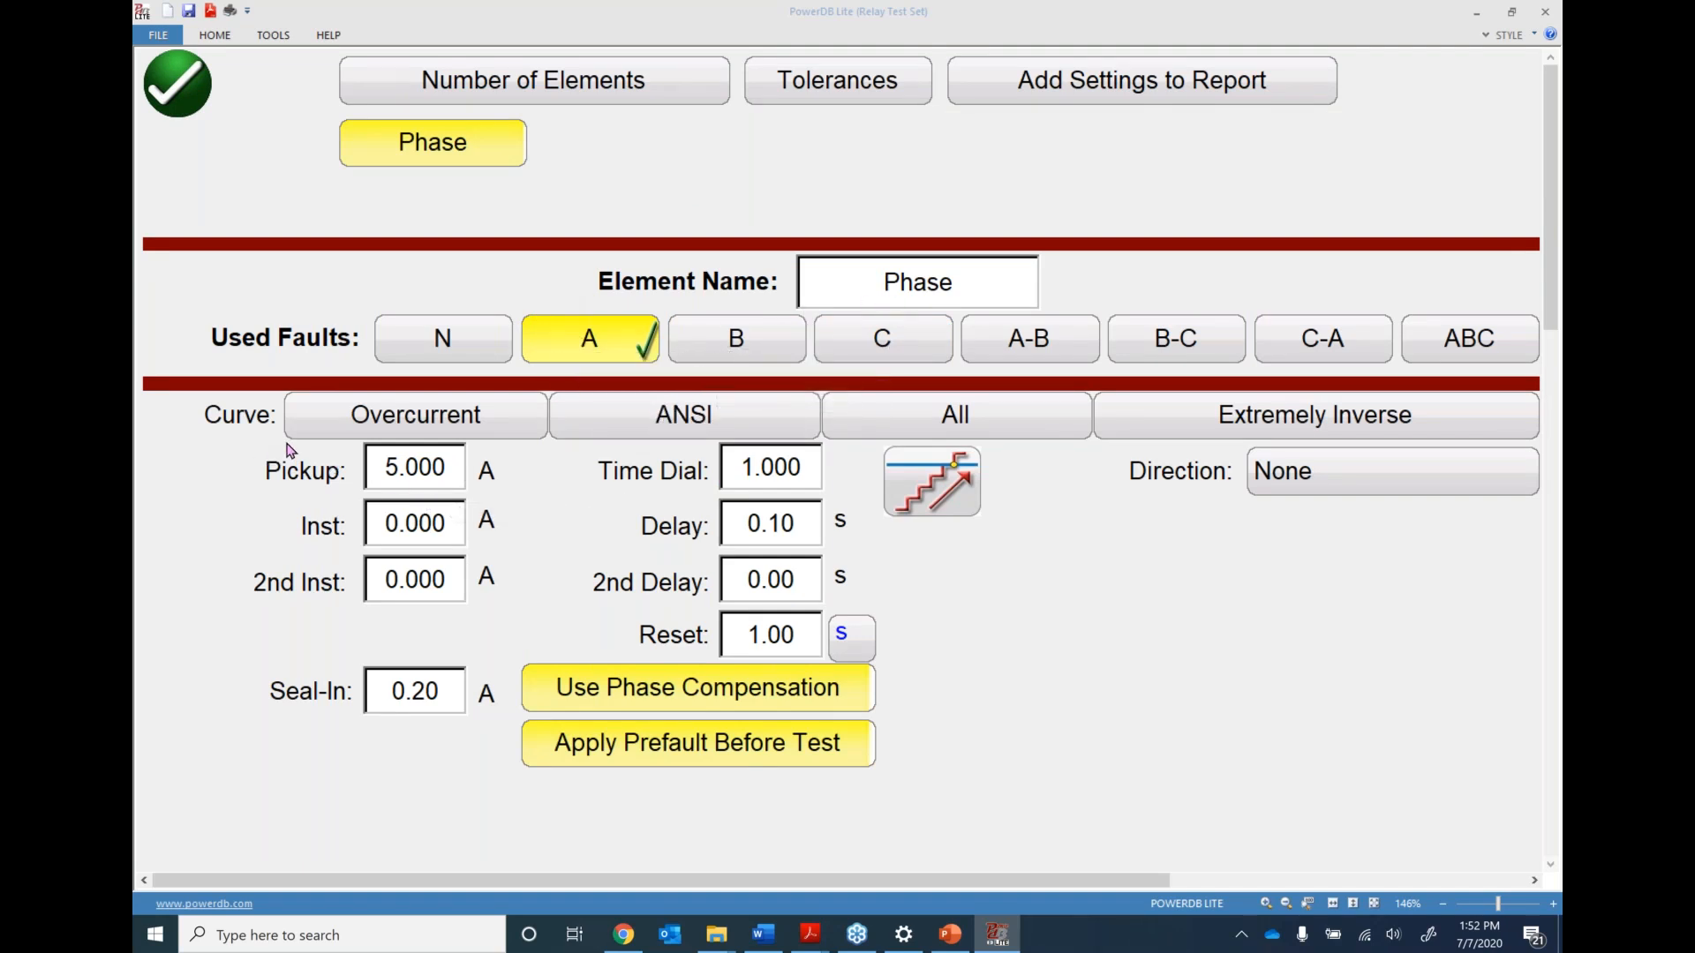
{"action": "left_click", "coordinate": [705, 420]}
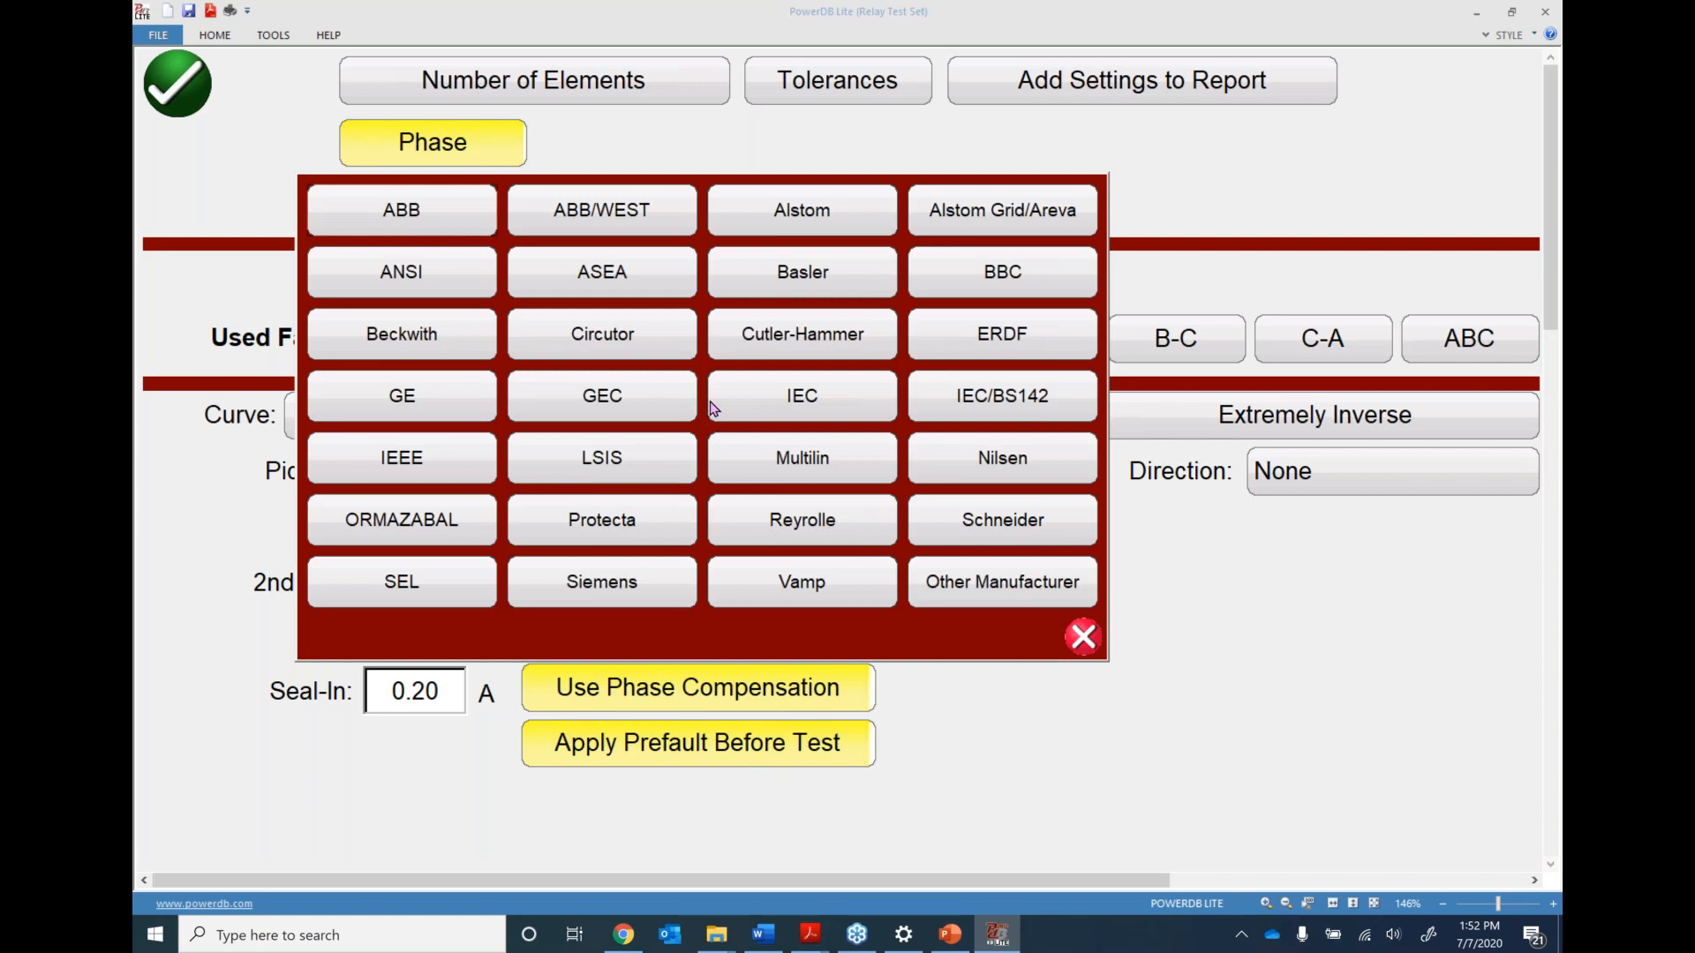
{"action": "left_click", "coordinate": [601, 227]}
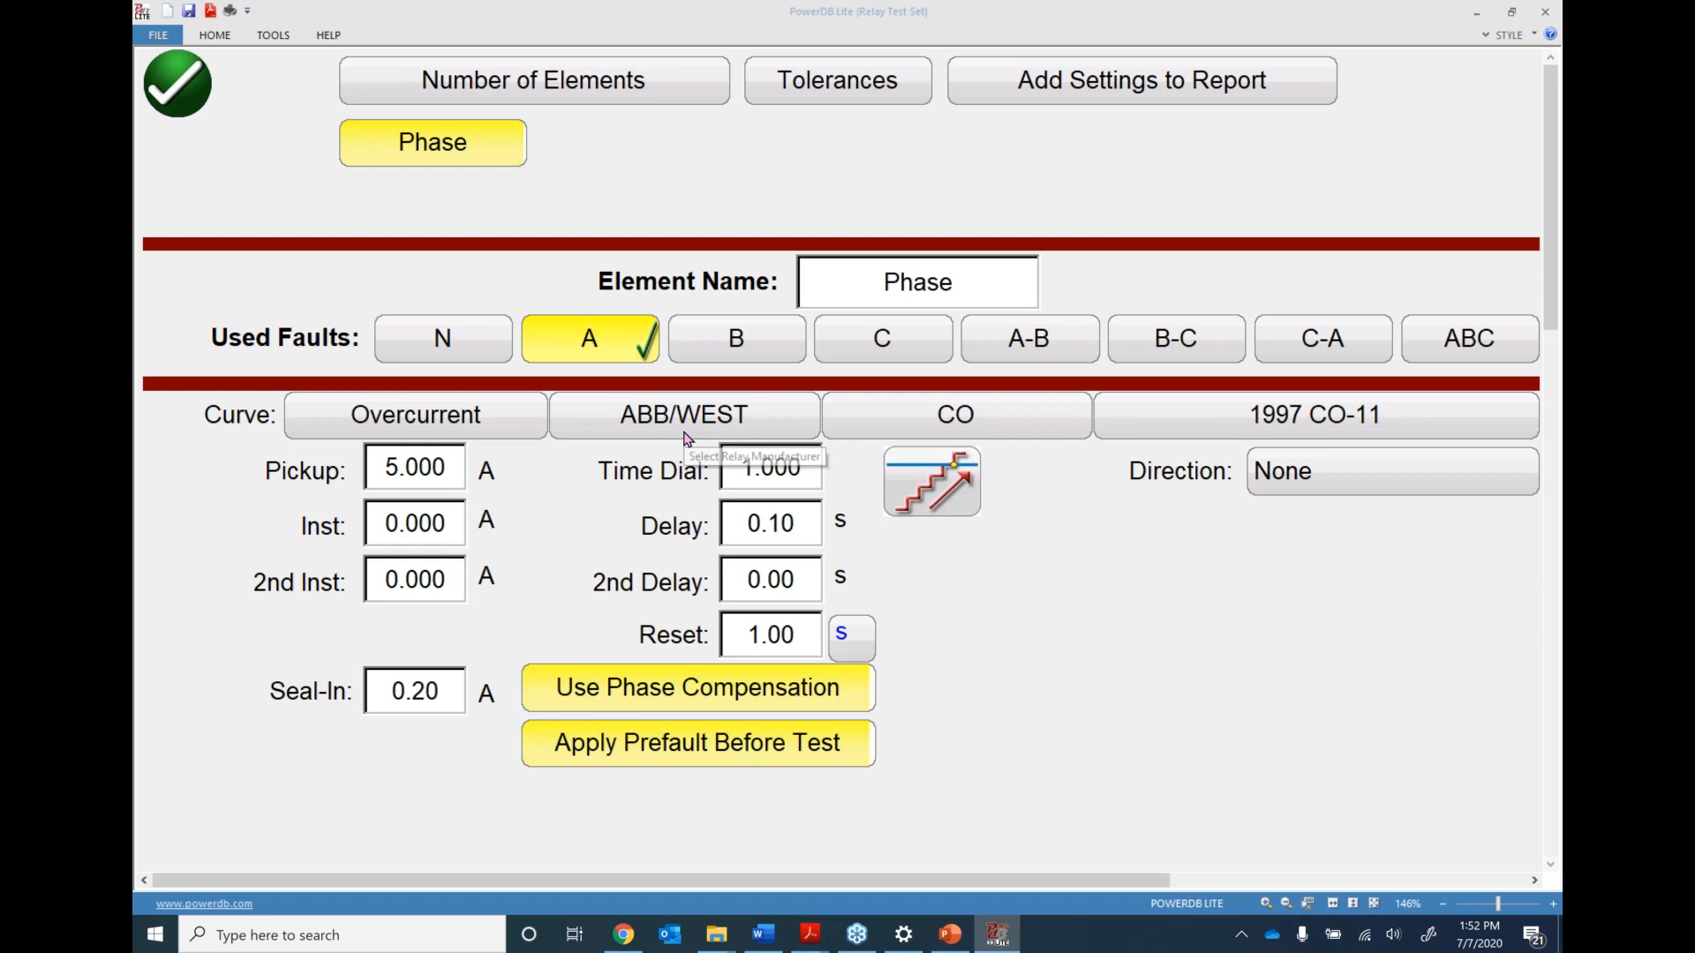
{"action": "left_click", "coordinate": [1297, 429]}
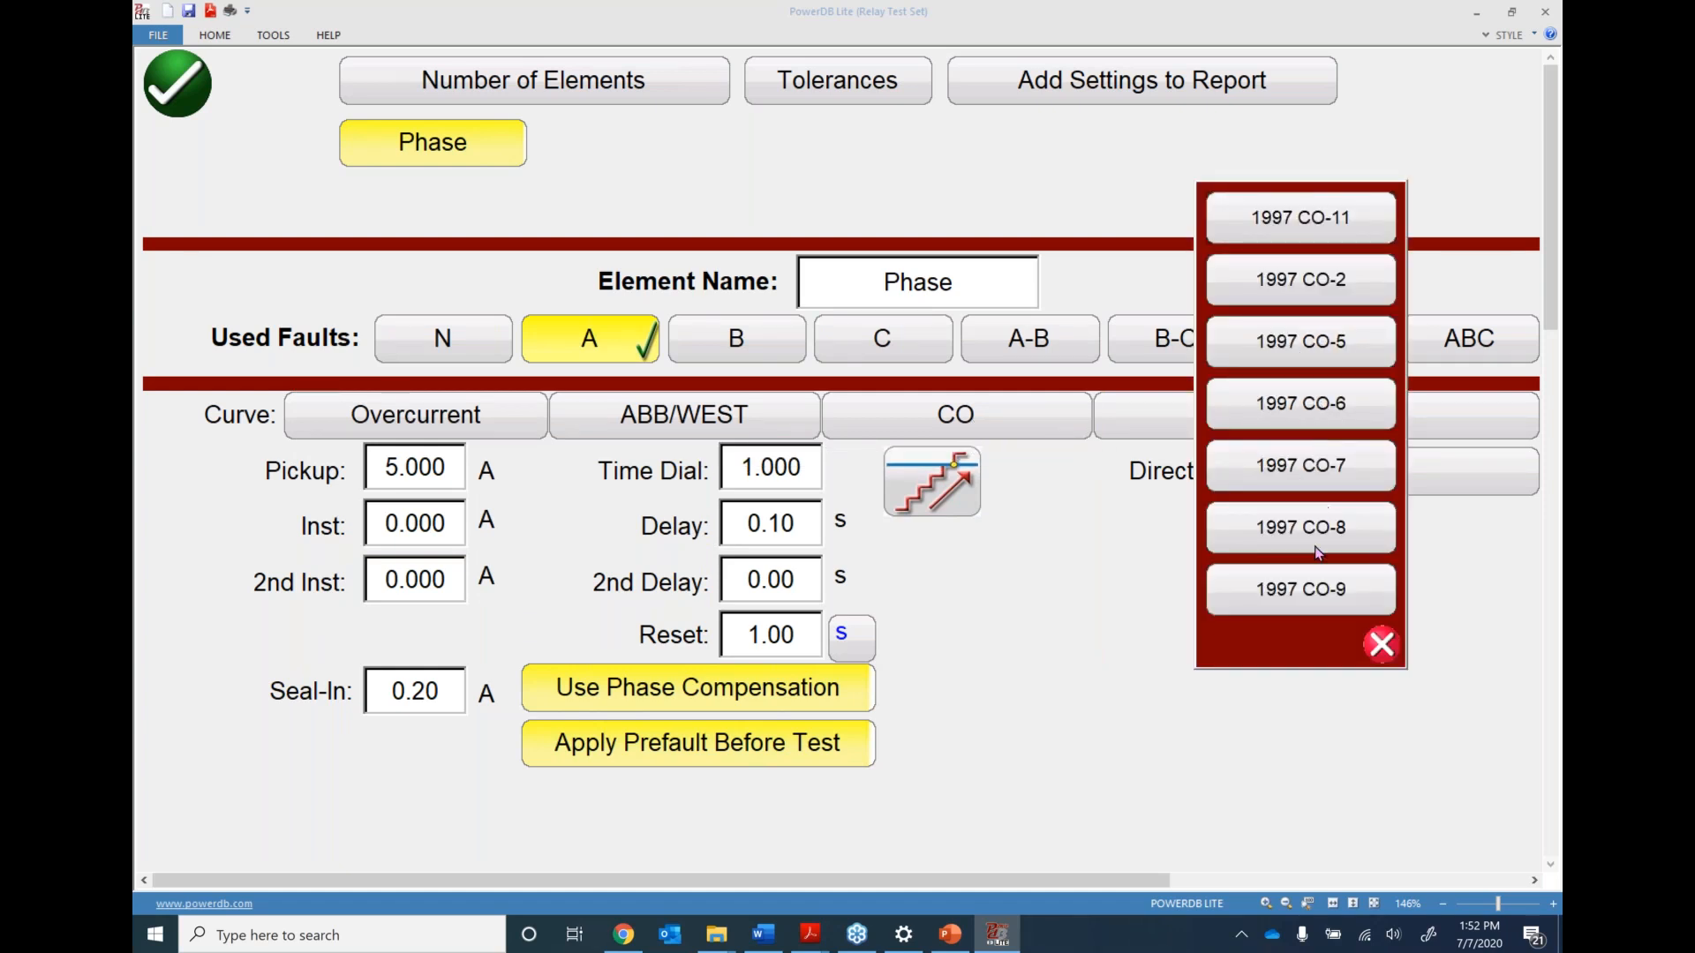
{"action": "left_click", "coordinate": [1317, 585]}
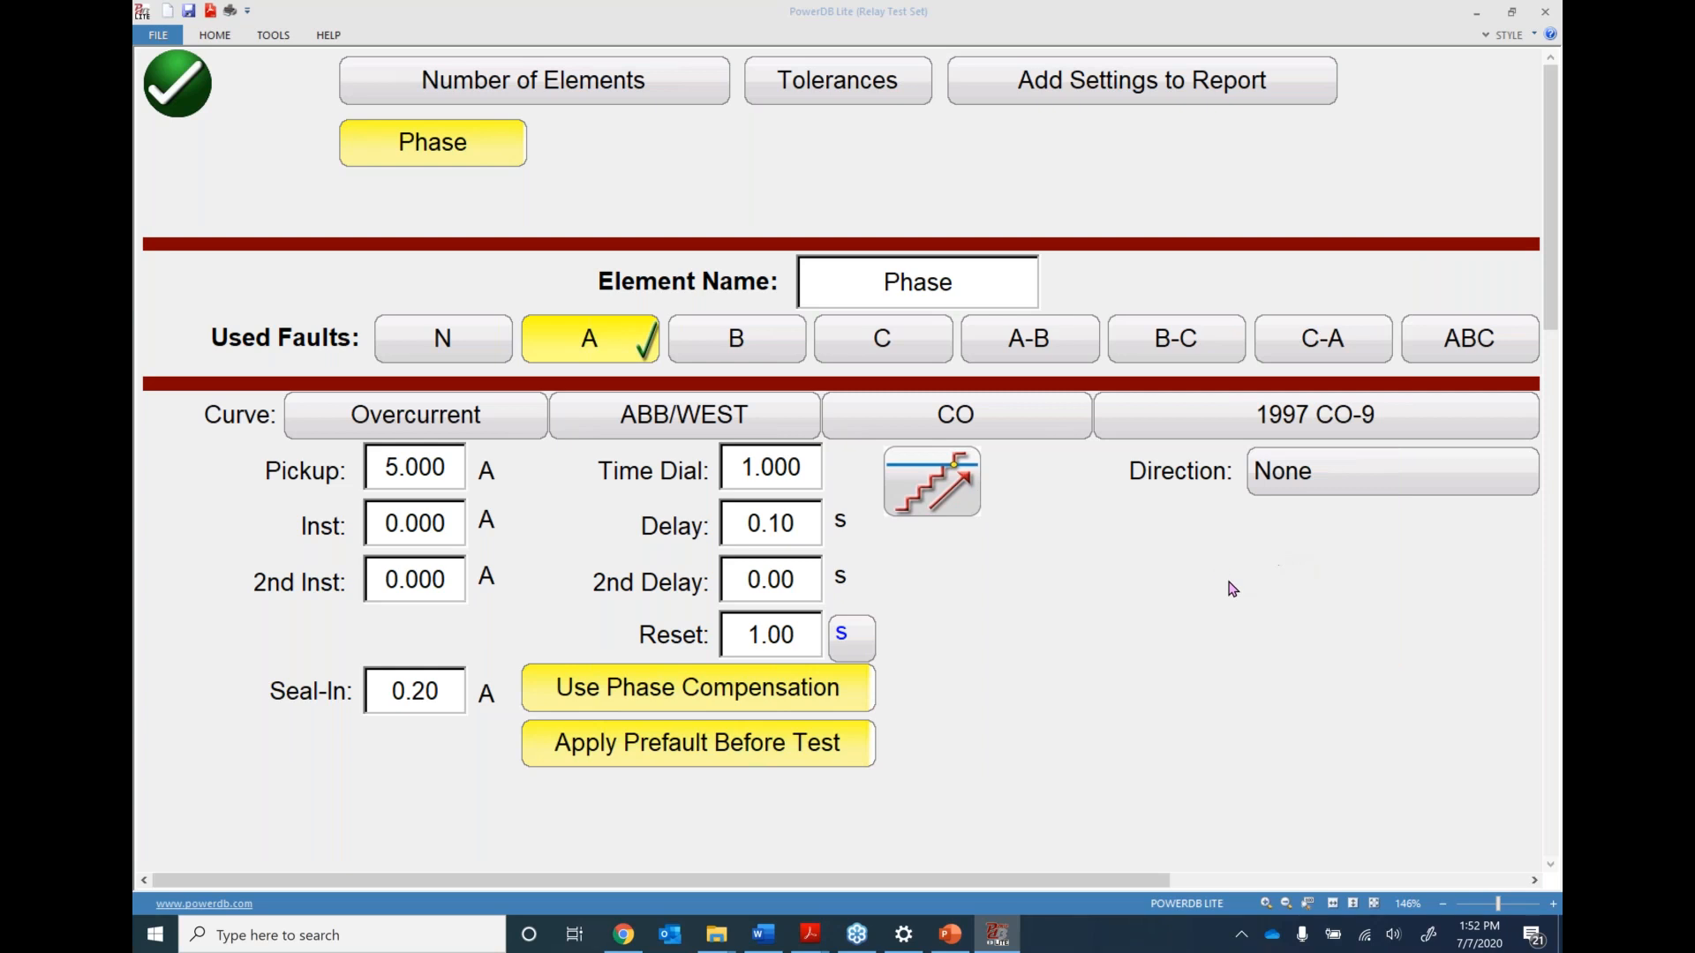
Set the Phase element's pickup to 6.2 A, time dial to 3 and instantaneous pickup to 50 A
{"action": "left_click", "coordinate": [422, 468]}
{"action": "type", "text": "6.2"}
{"action": "key", "text": "Return"}
{"action": "left_click", "coordinate": [761, 472]}
{"action": "type", "text": "3"}
{"action": "key", "text": "Return"}
{"action": "left_click", "coordinate": [420, 538]}
{"action": "type", "text": "50"}
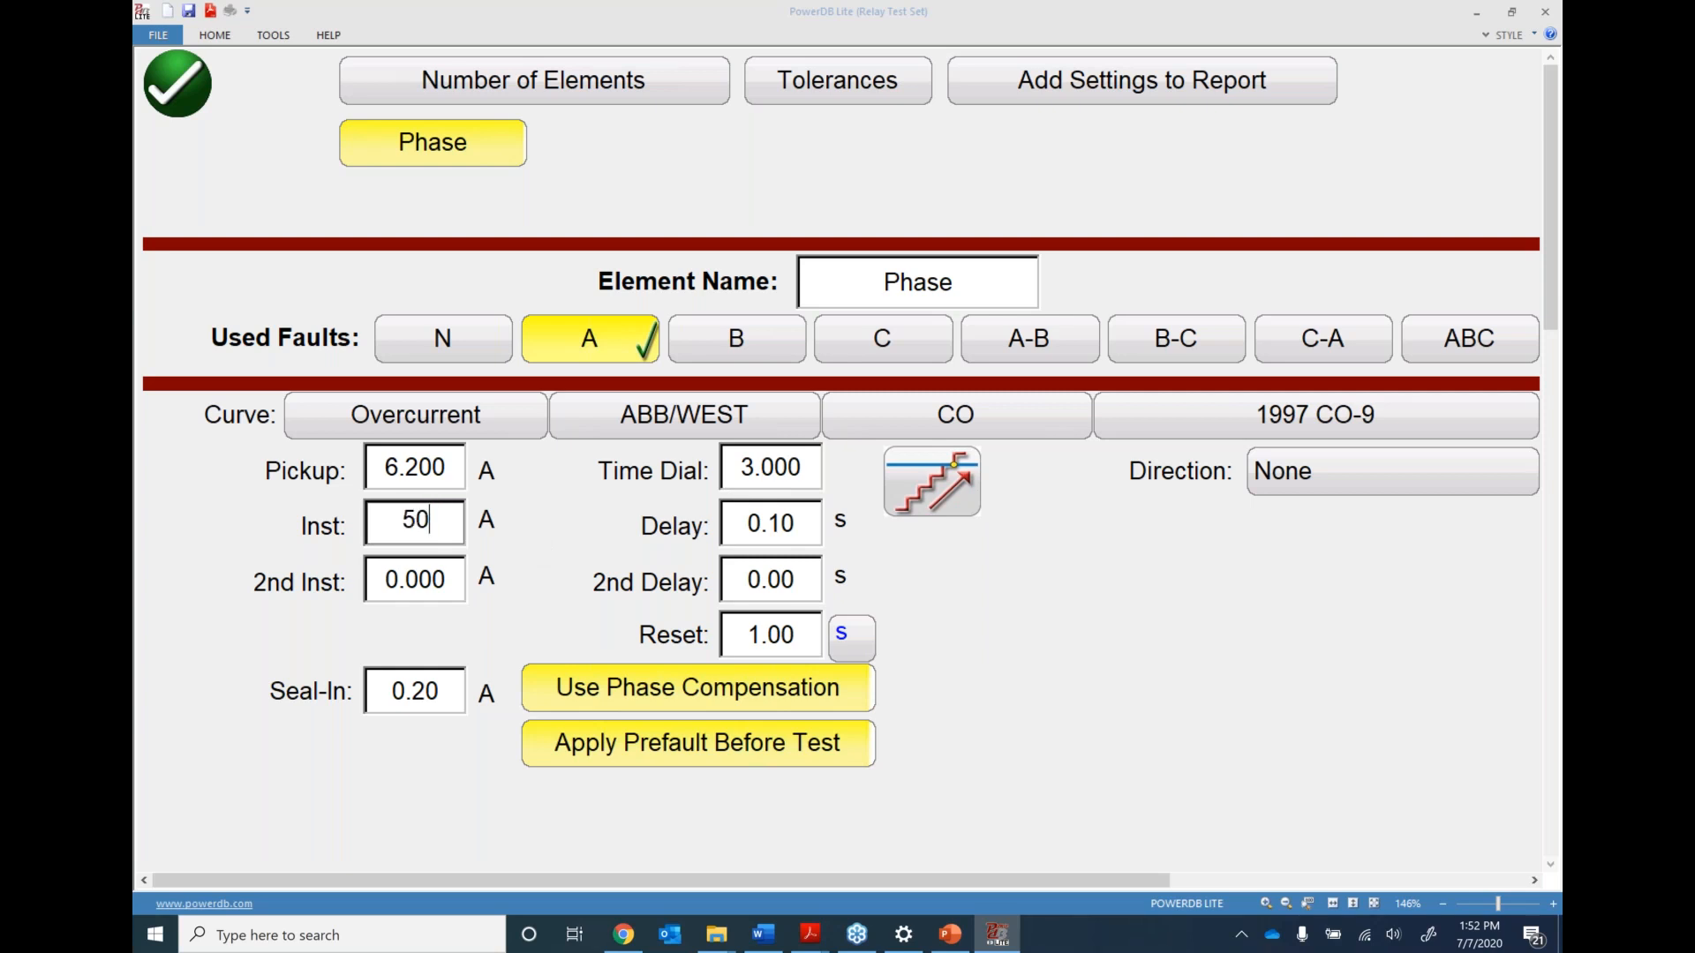
{"action": "key", "text": "Return"}
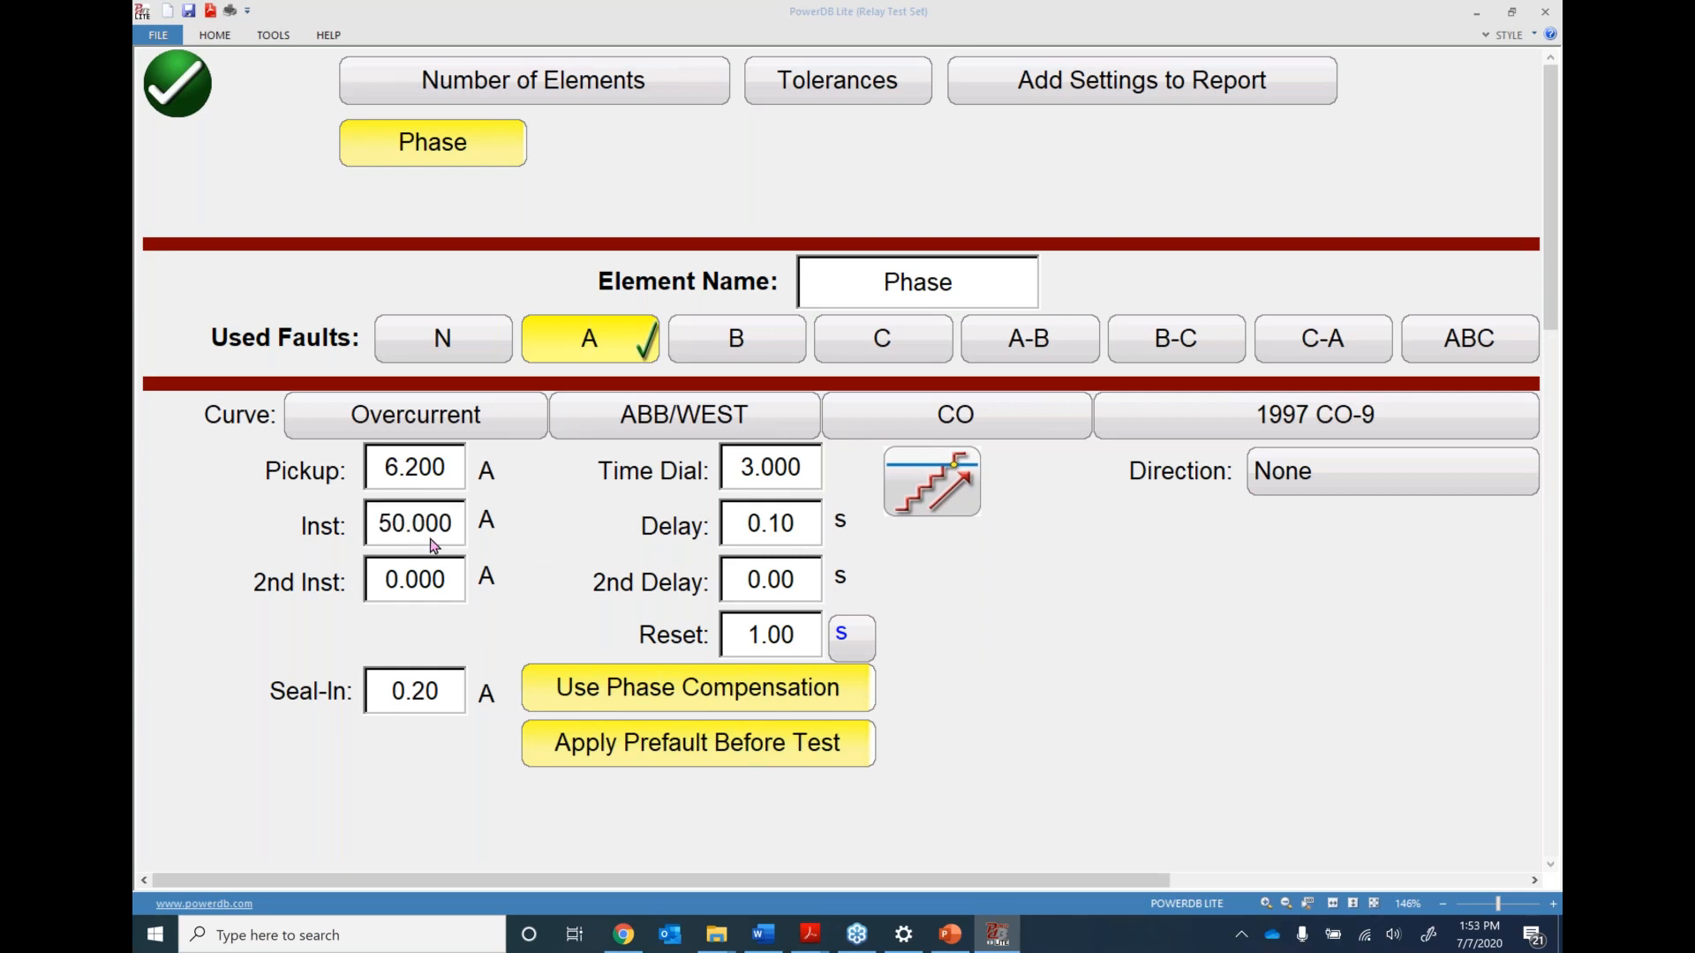
Set the Phase element's instantaneous delay to 0 s and its reset time to 10 s
{"action": "left_click", "coordinate": [766, 516]}
{"action": "type", "text": "0"}
{"action": "key", "text": "Return"}
{"action": "left_click", "coordinate": [783, 642]}
{"action": "type", "text": "10"}
{"action": "key", "text": "Return"}
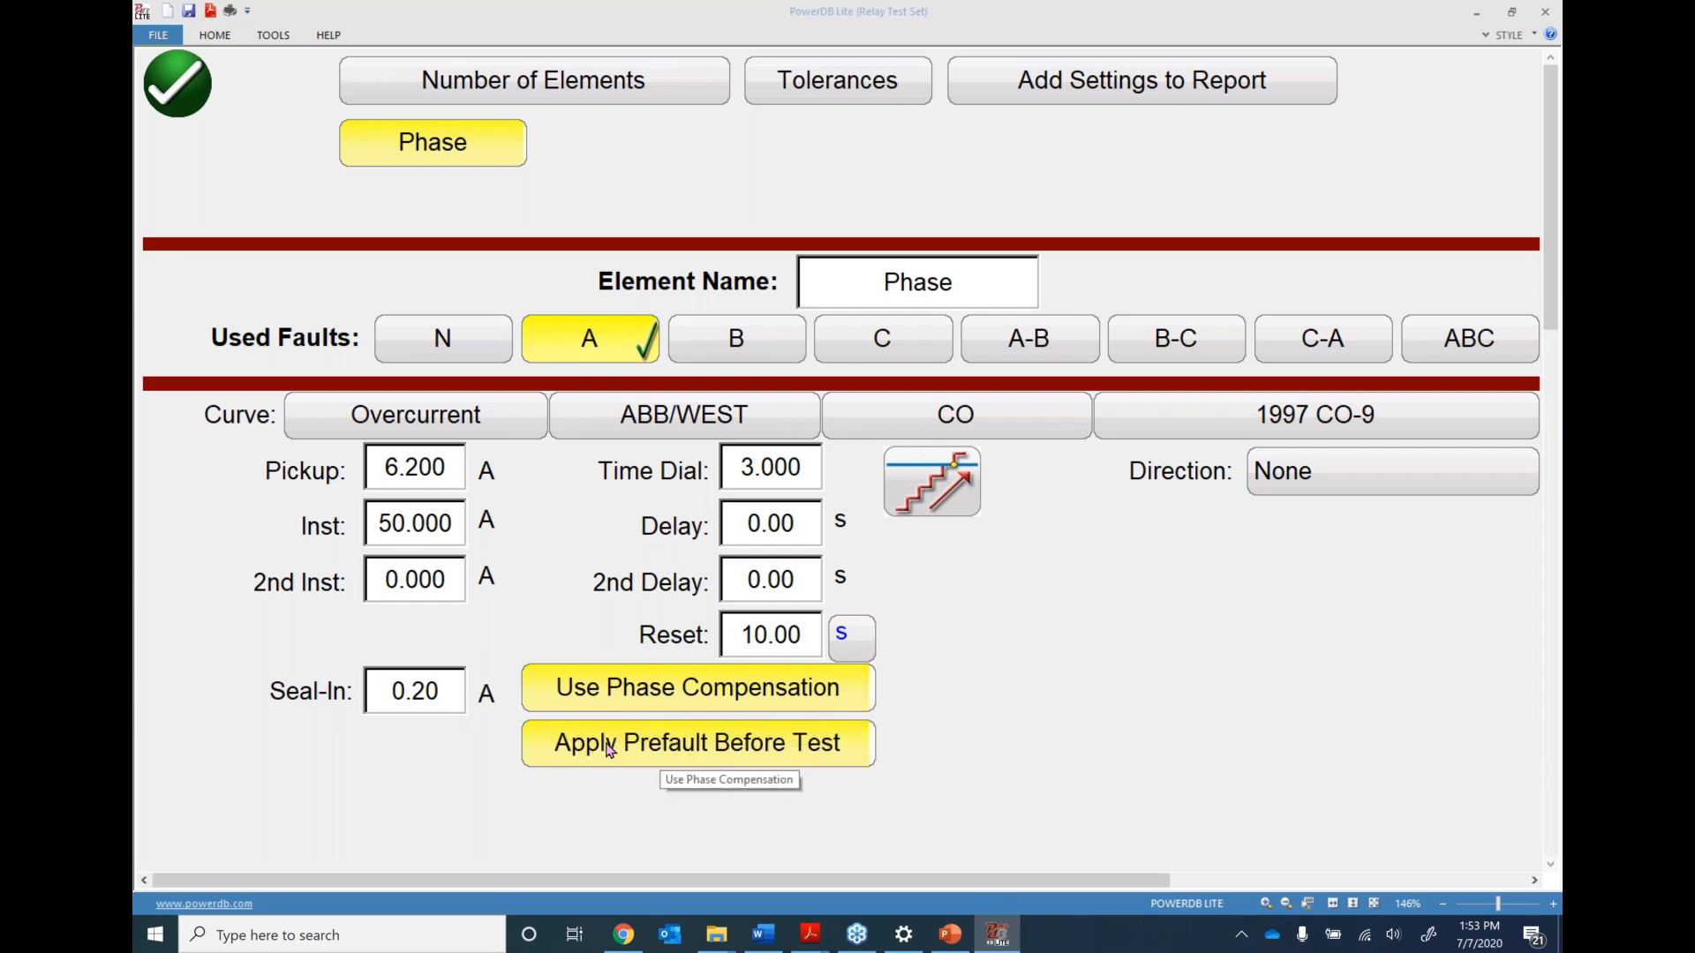
Disable prefault before test and phase compensation for the Phase element, and accept the relay settings
{"action": "left_click", "coordinate": [673, 748]}
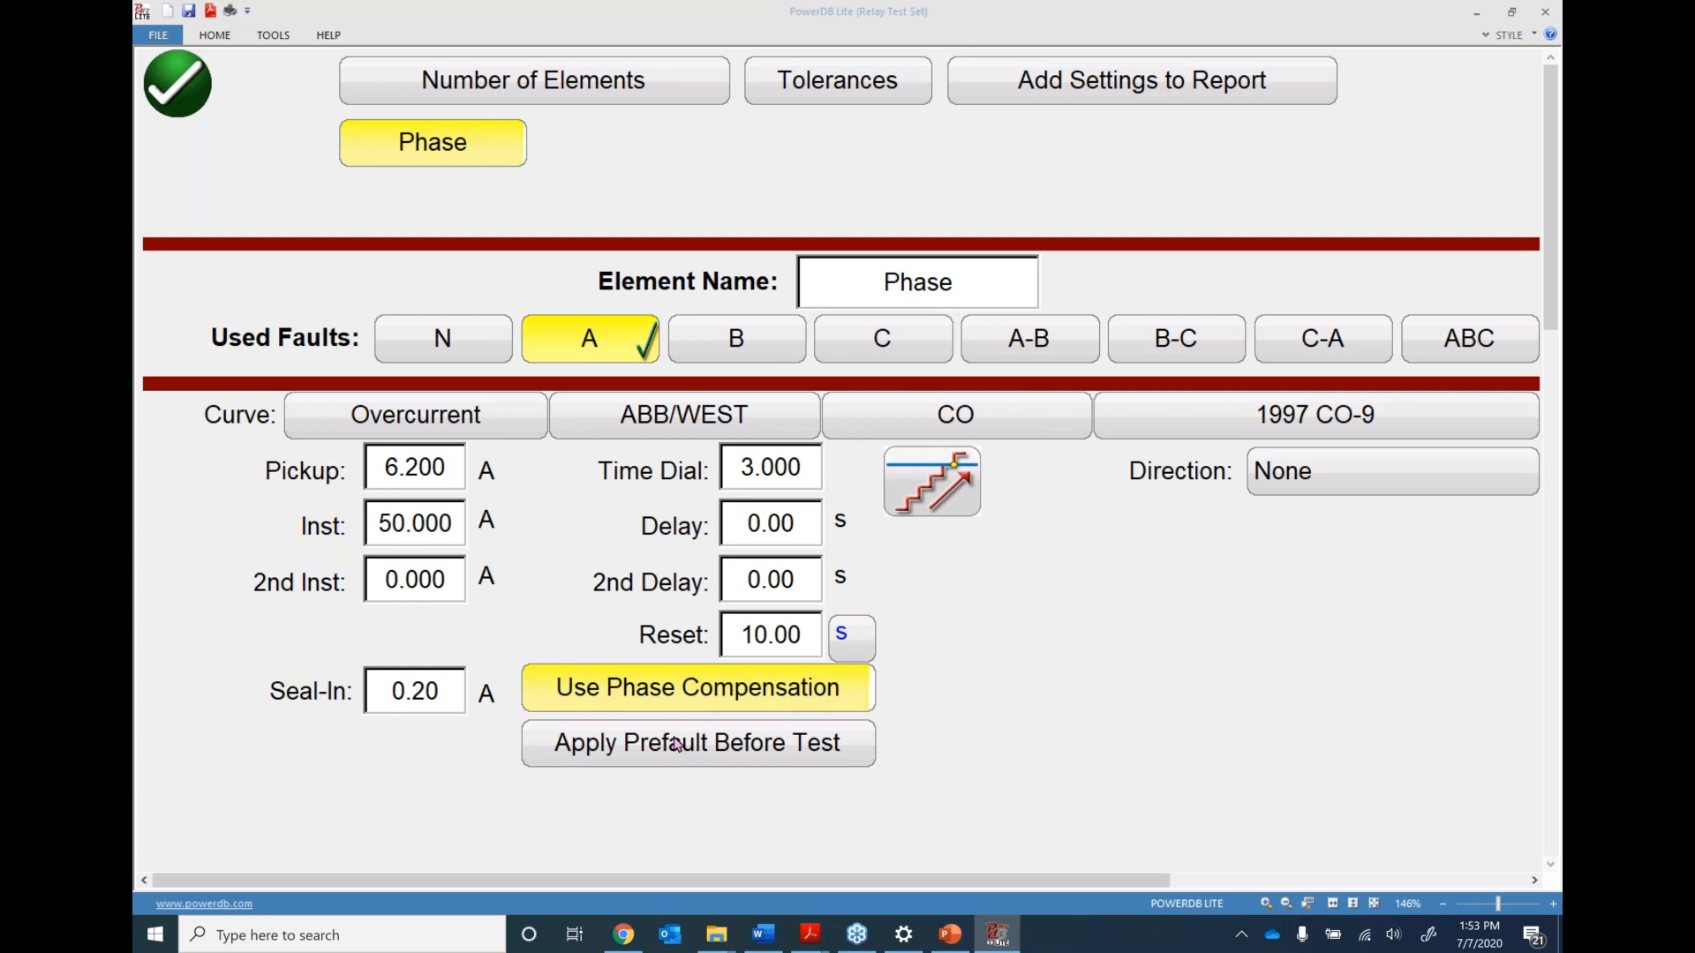
{"action": "left_click", "coordinate": [717, 698]}
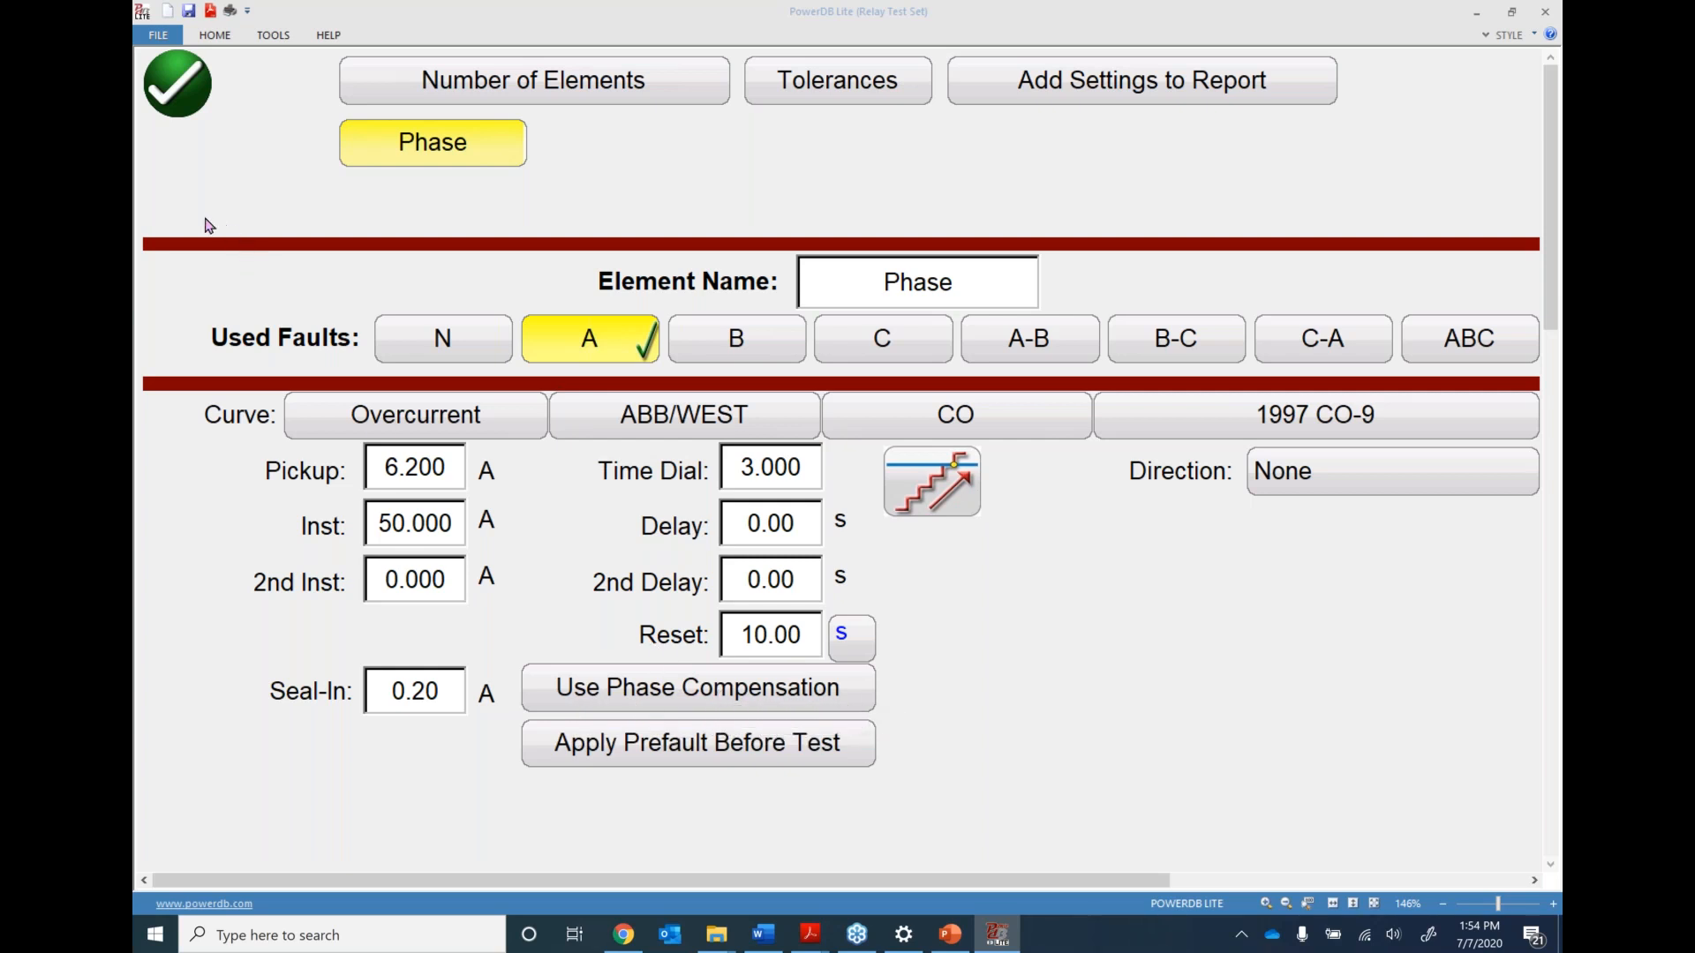
{"action": "left_click", "coordinate": [181, 92]}
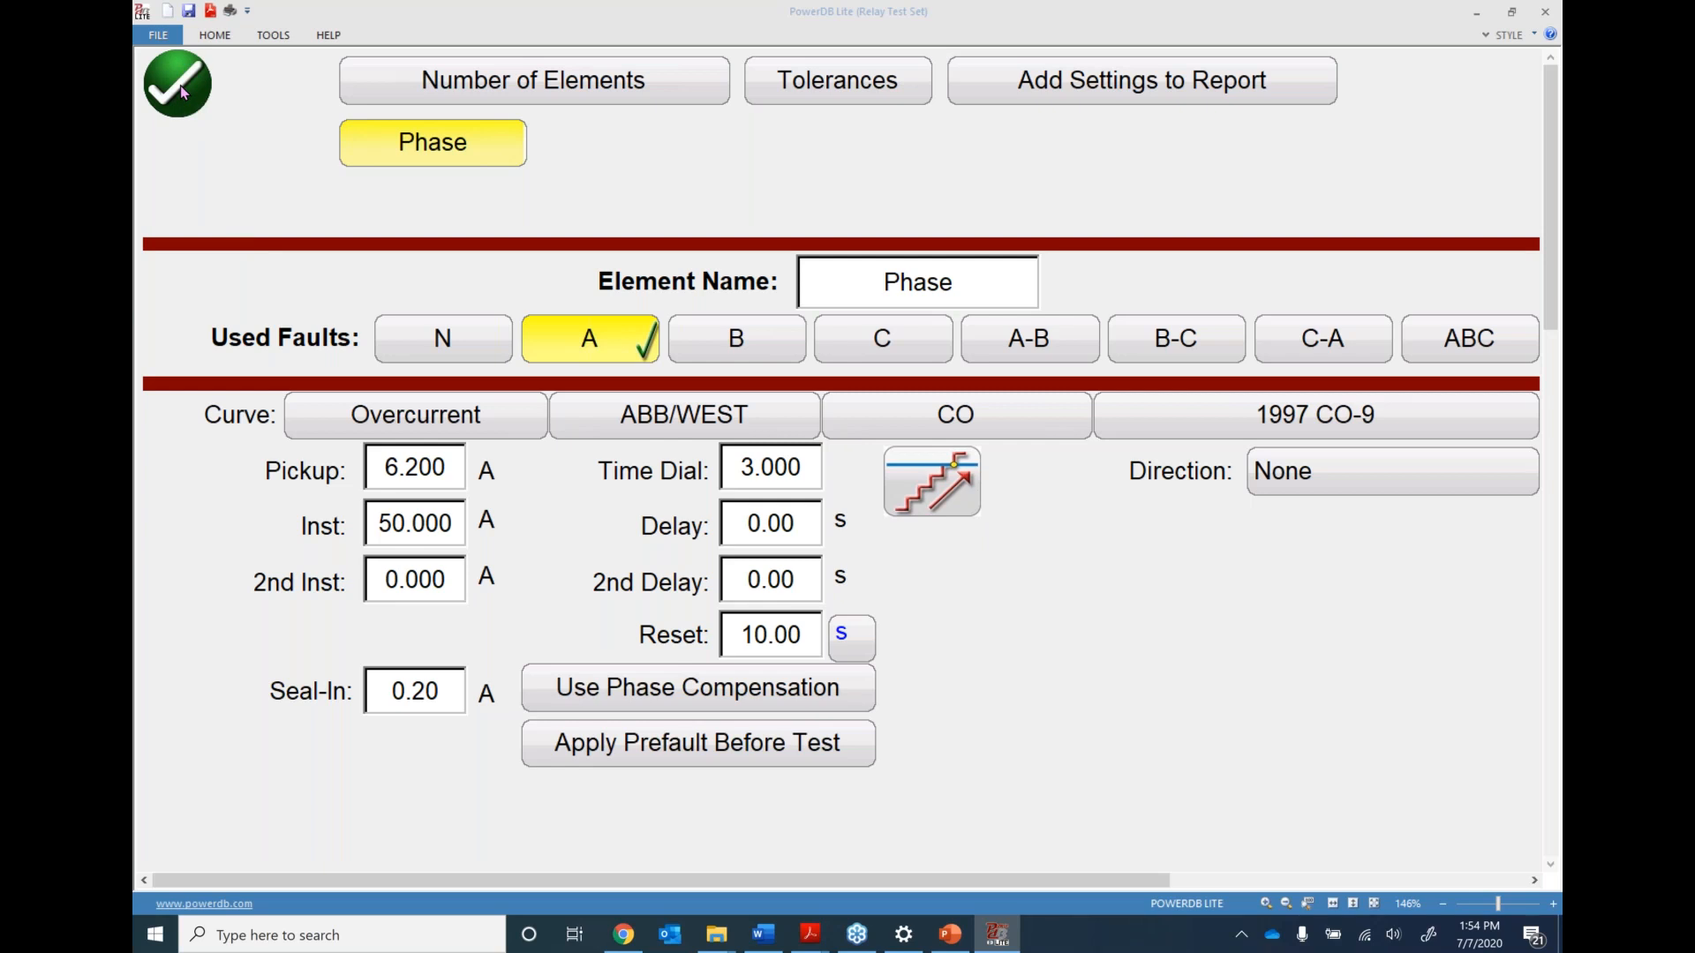
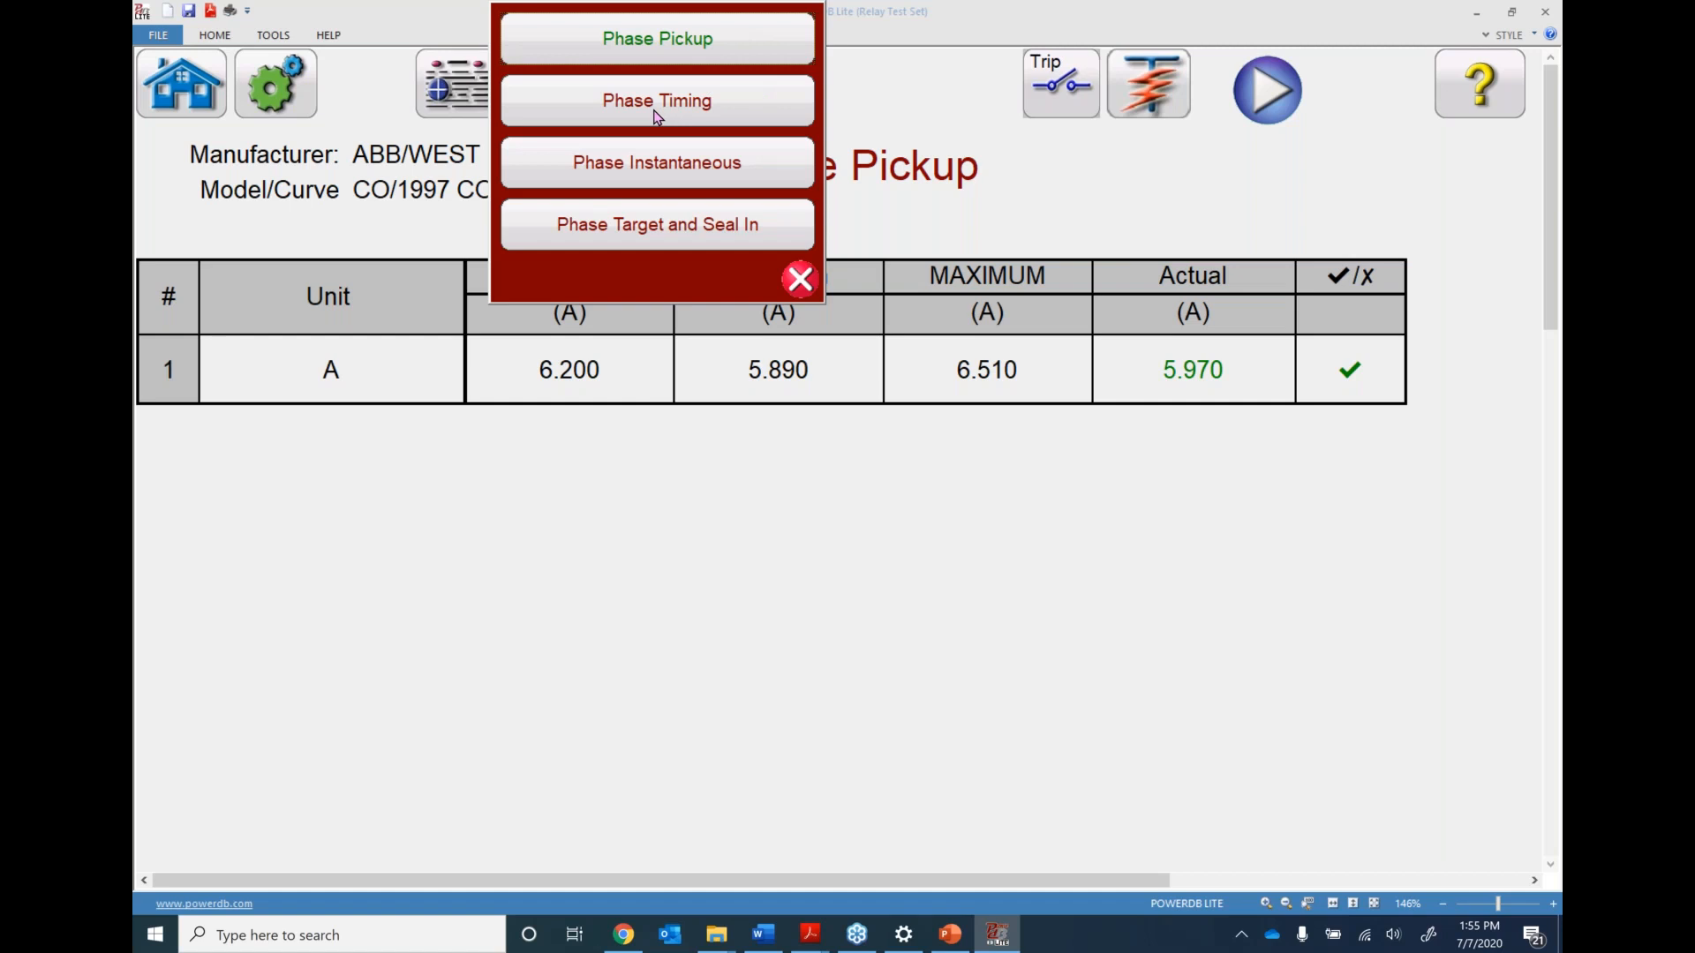
Open the Phase Timing test, set the third test point's multiple to 4 and add a fourth point at multiple 5
{"action": "left_click", "coordinate": [658, 117]}
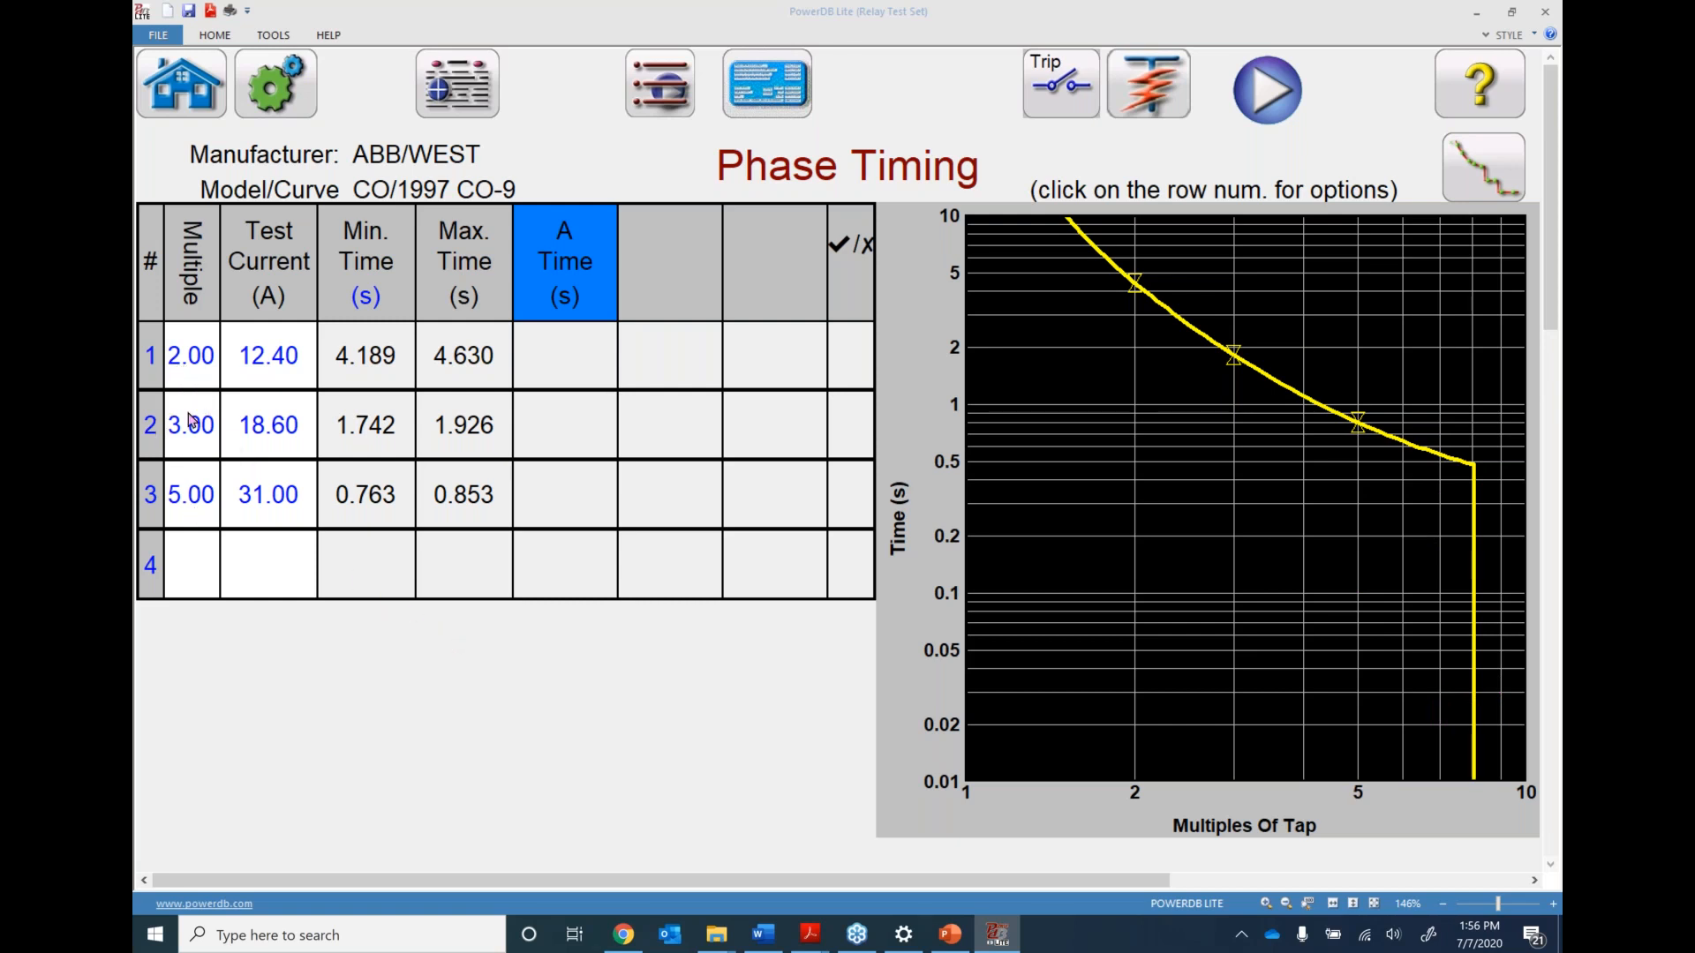
{"action": "left_click", "coordinate": [189, 496]}
{"action": "type", "text": "4"}
{"action": "key", "text": "Return"}
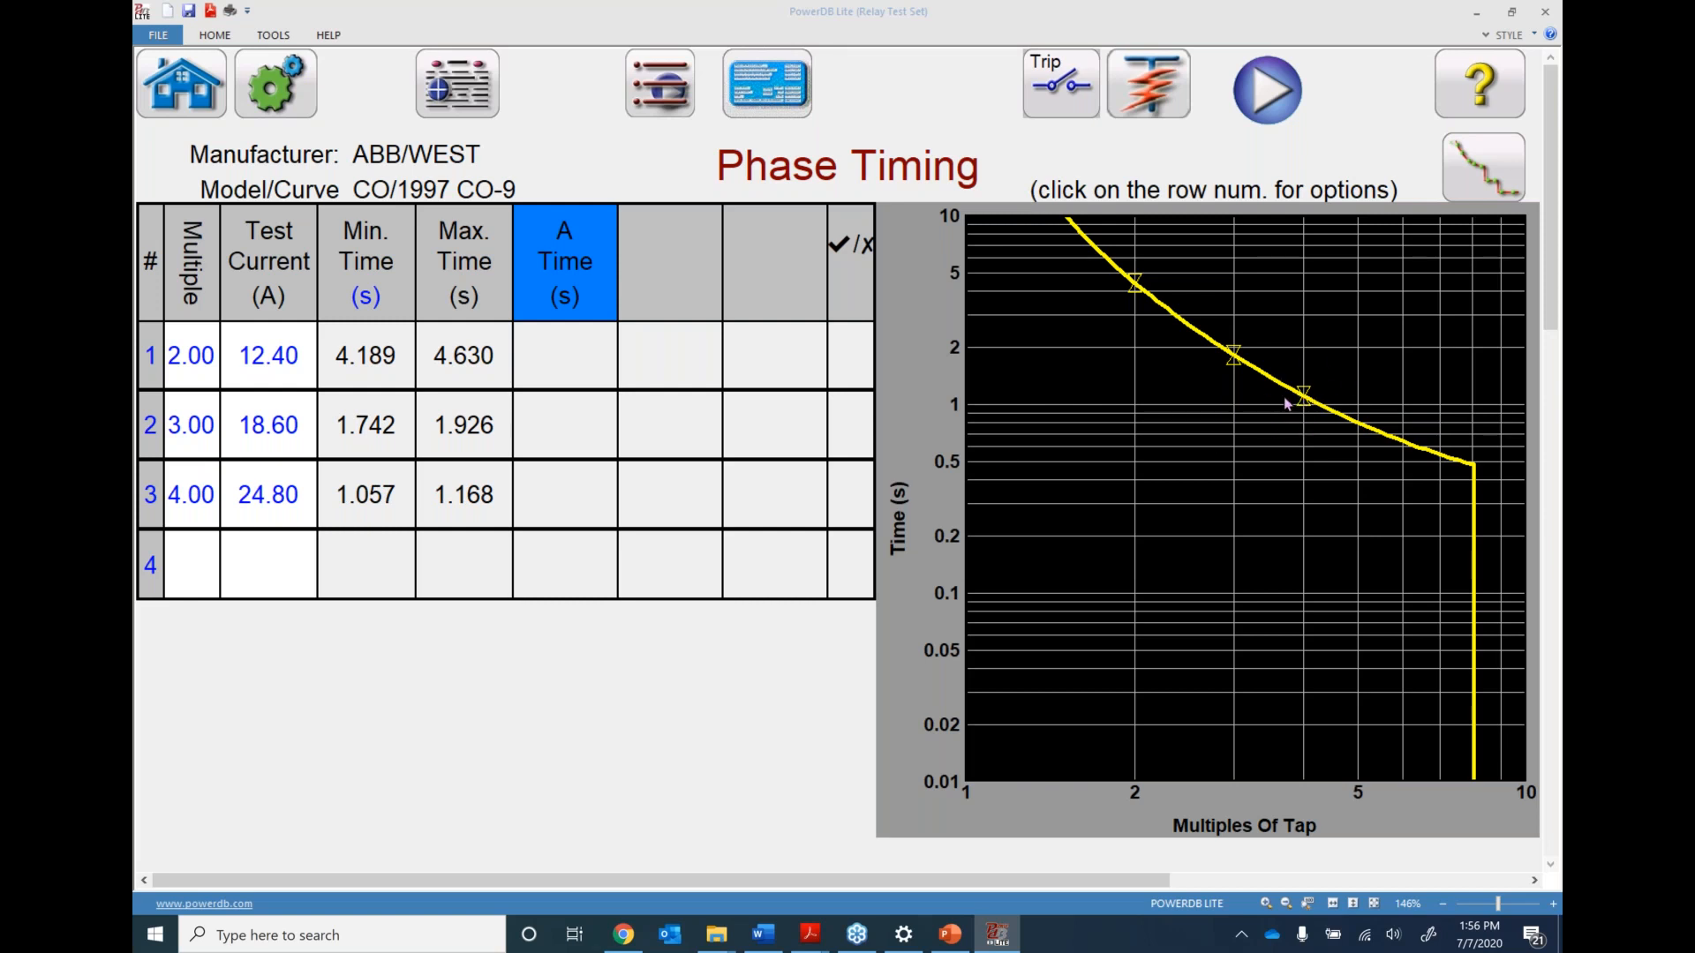
{"action": "left_click", "coordinate": [188, 562]}
{"action": "type", "text": "5"}
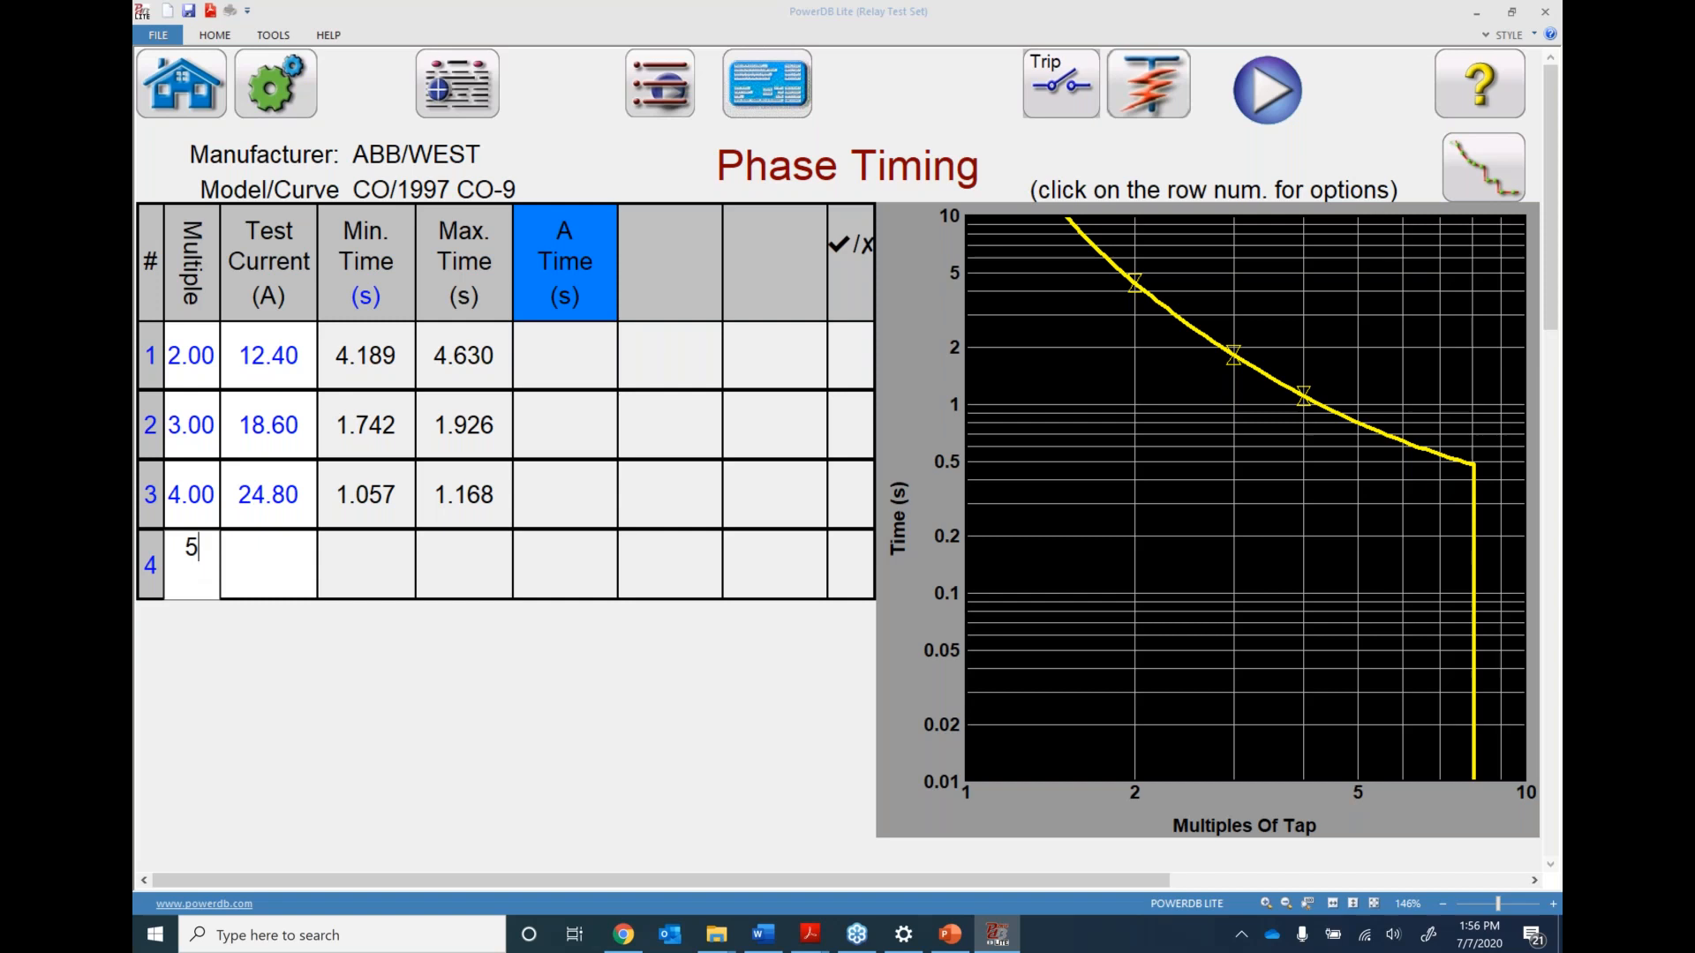
{"action": "key", "text": "Return"}
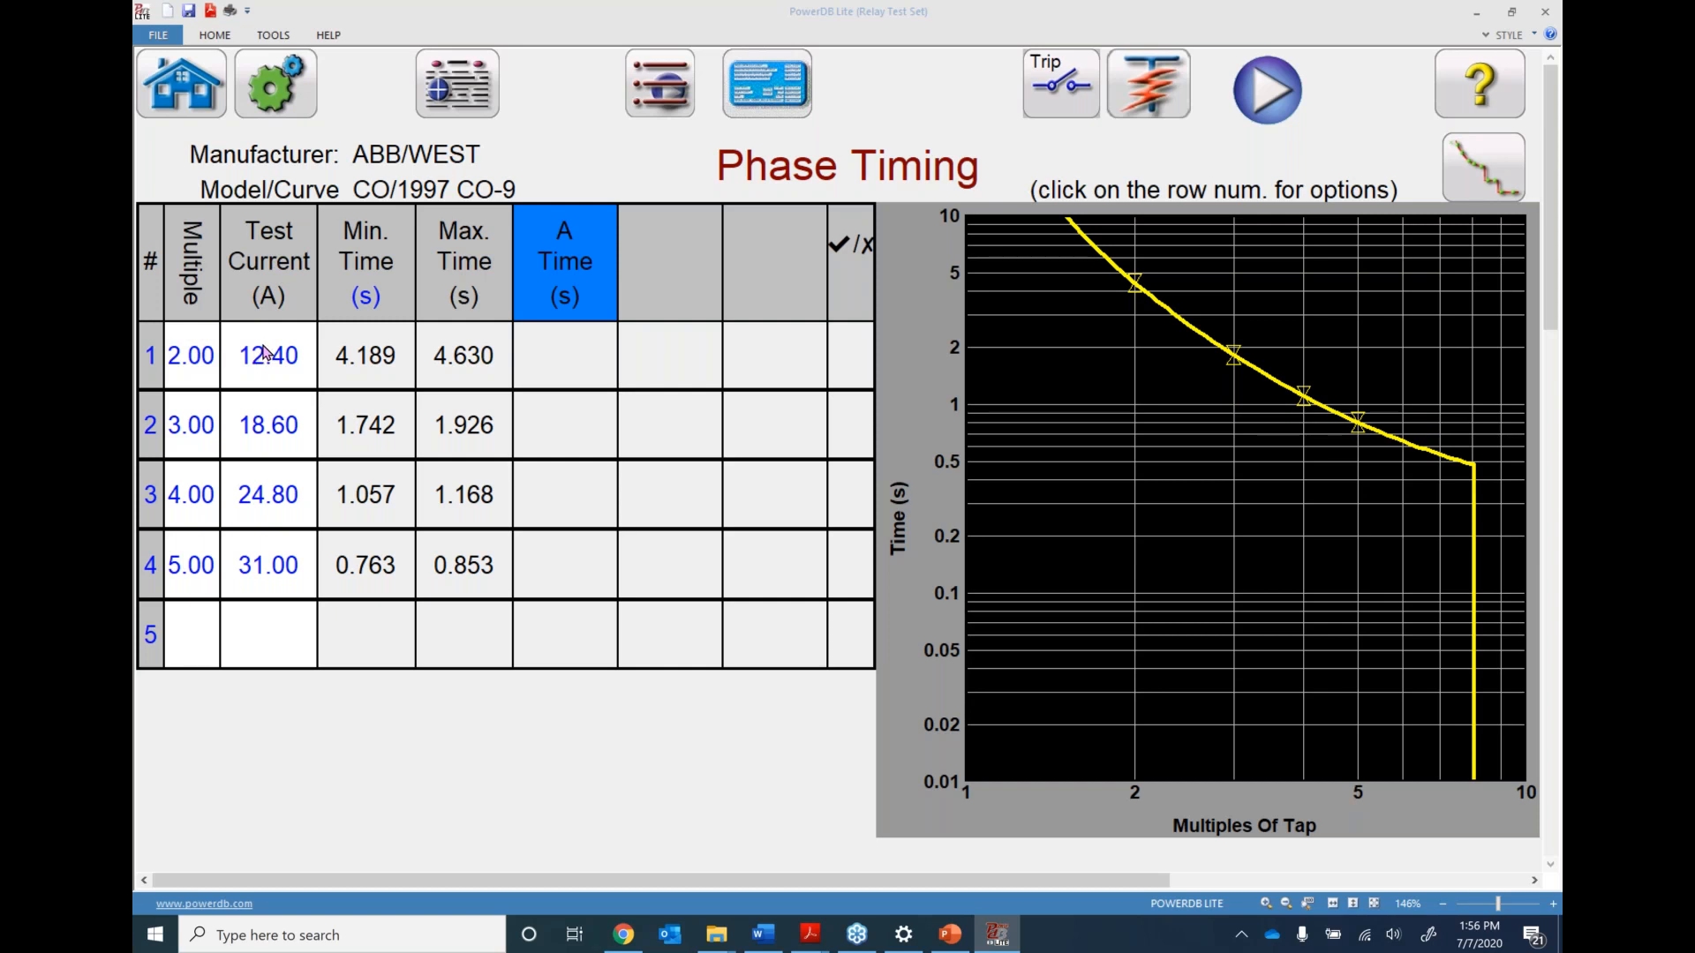
Set the first Phase Timing test point's test current to 13 A
{"action": "left_click", "coordinate": [264, 352]}
{"action": "type", "text": "13"}
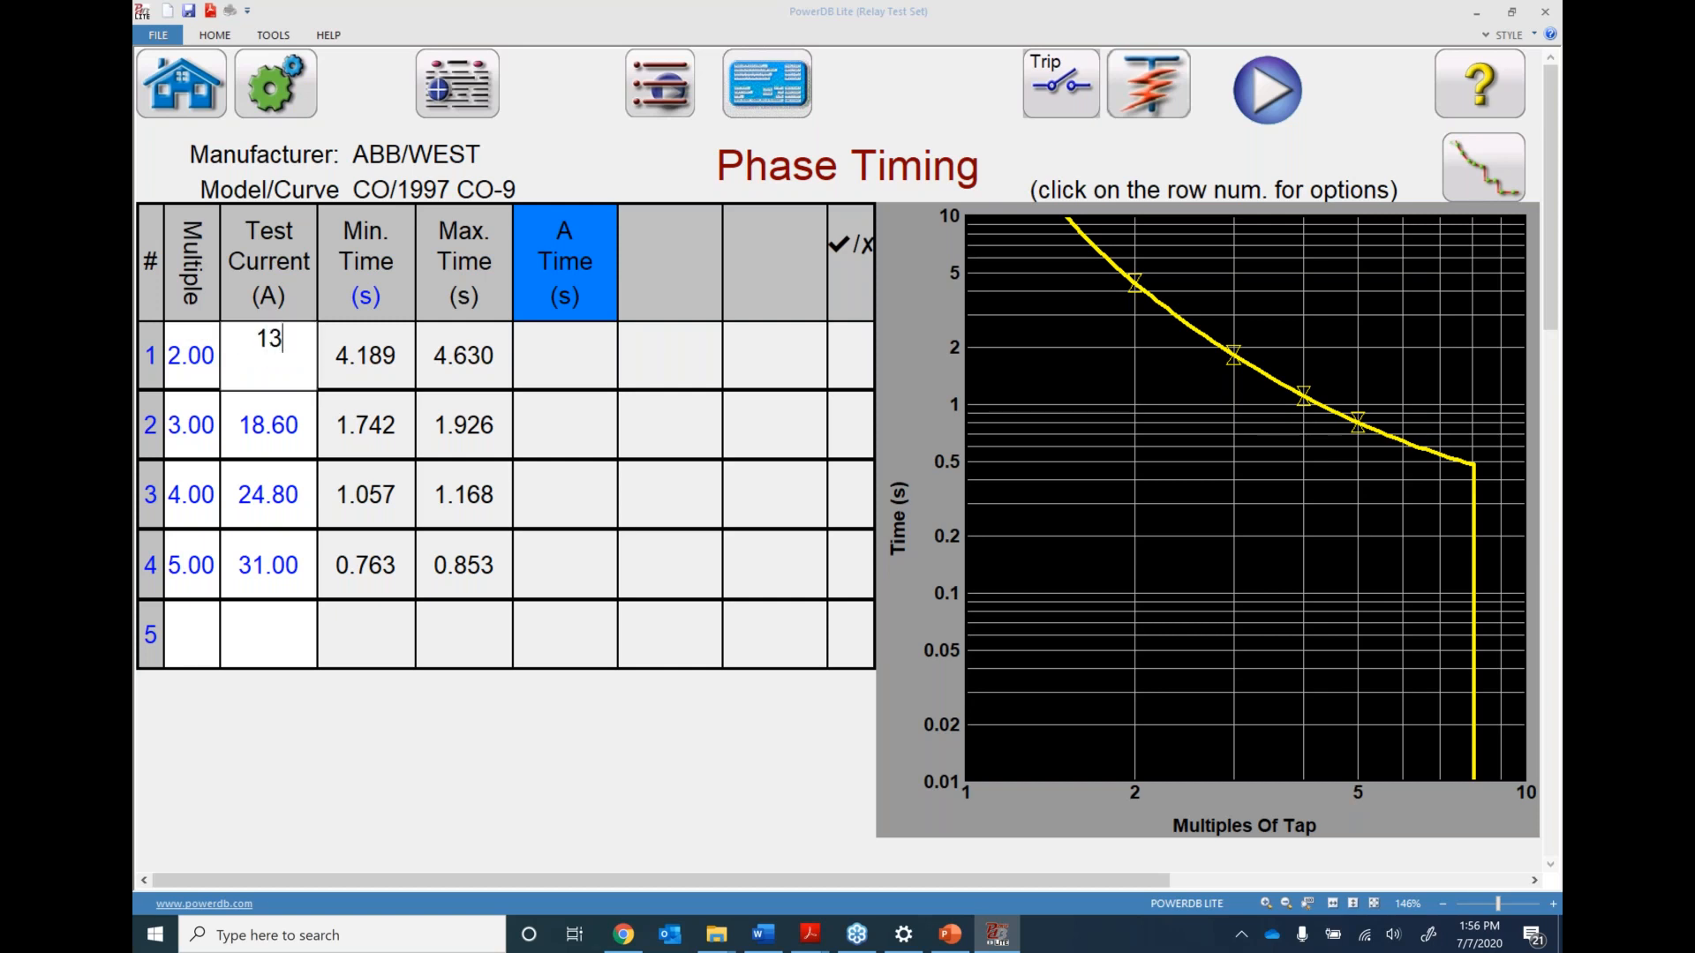
{"action": "key", "text": "Return"}
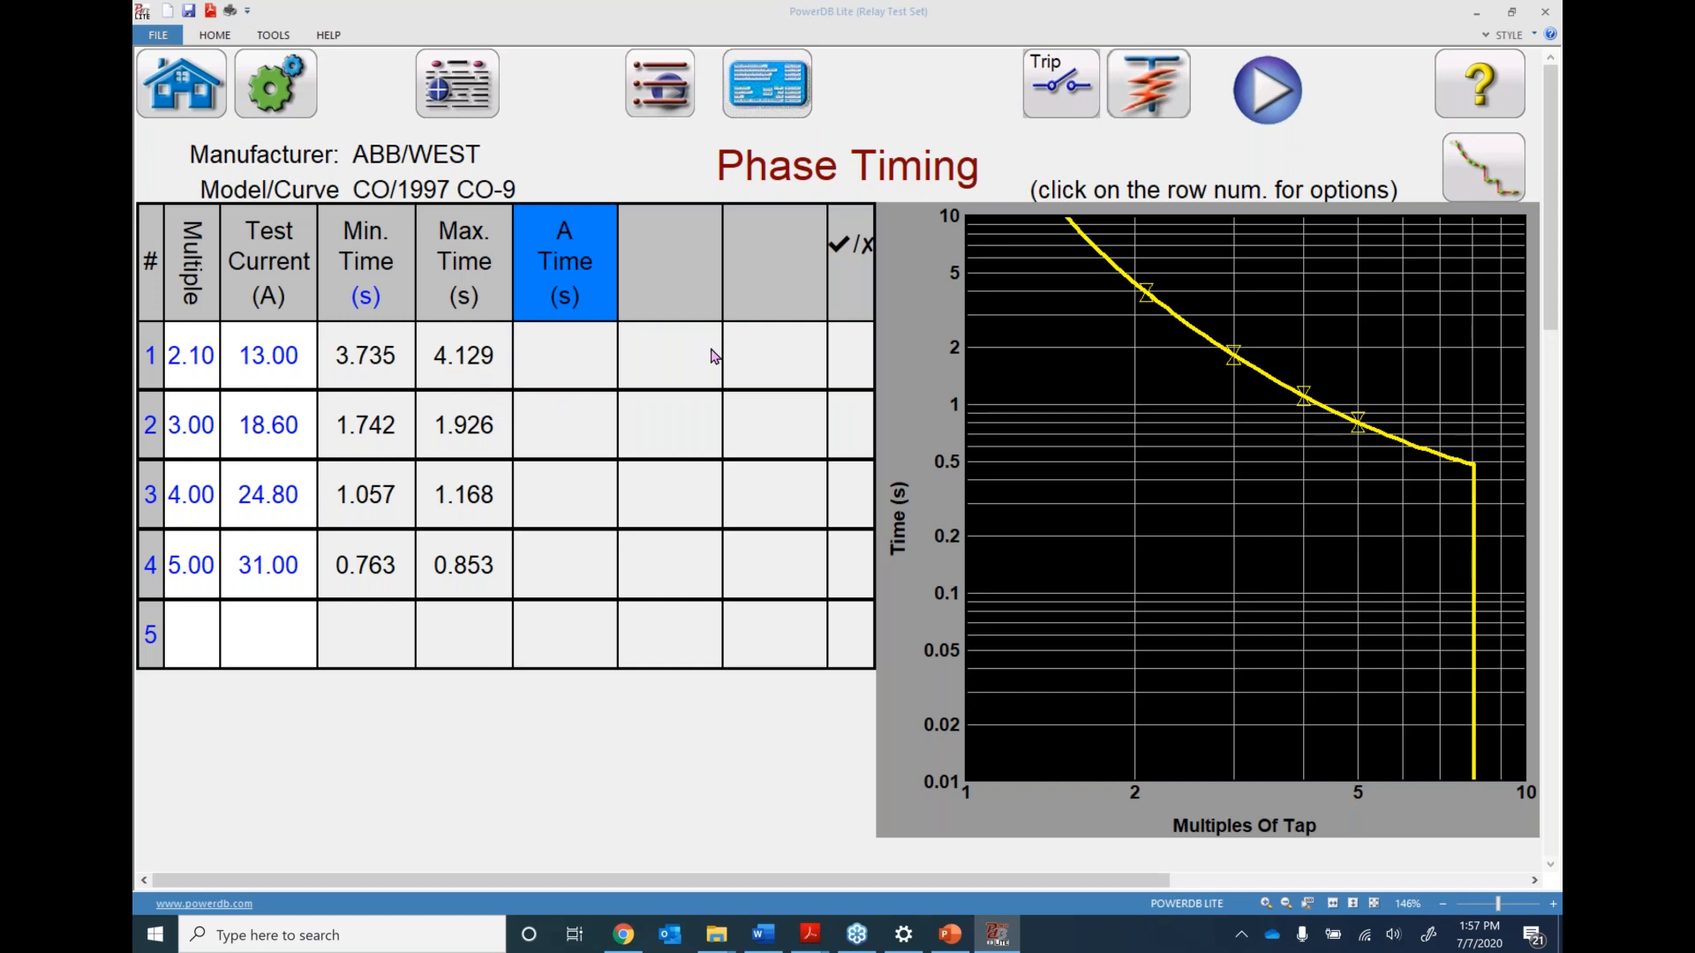
Run the Phase Timing test from the first test point and abort it before the fourth point is tested
{"action": "left_click", "coordinate": [1268, 88]}
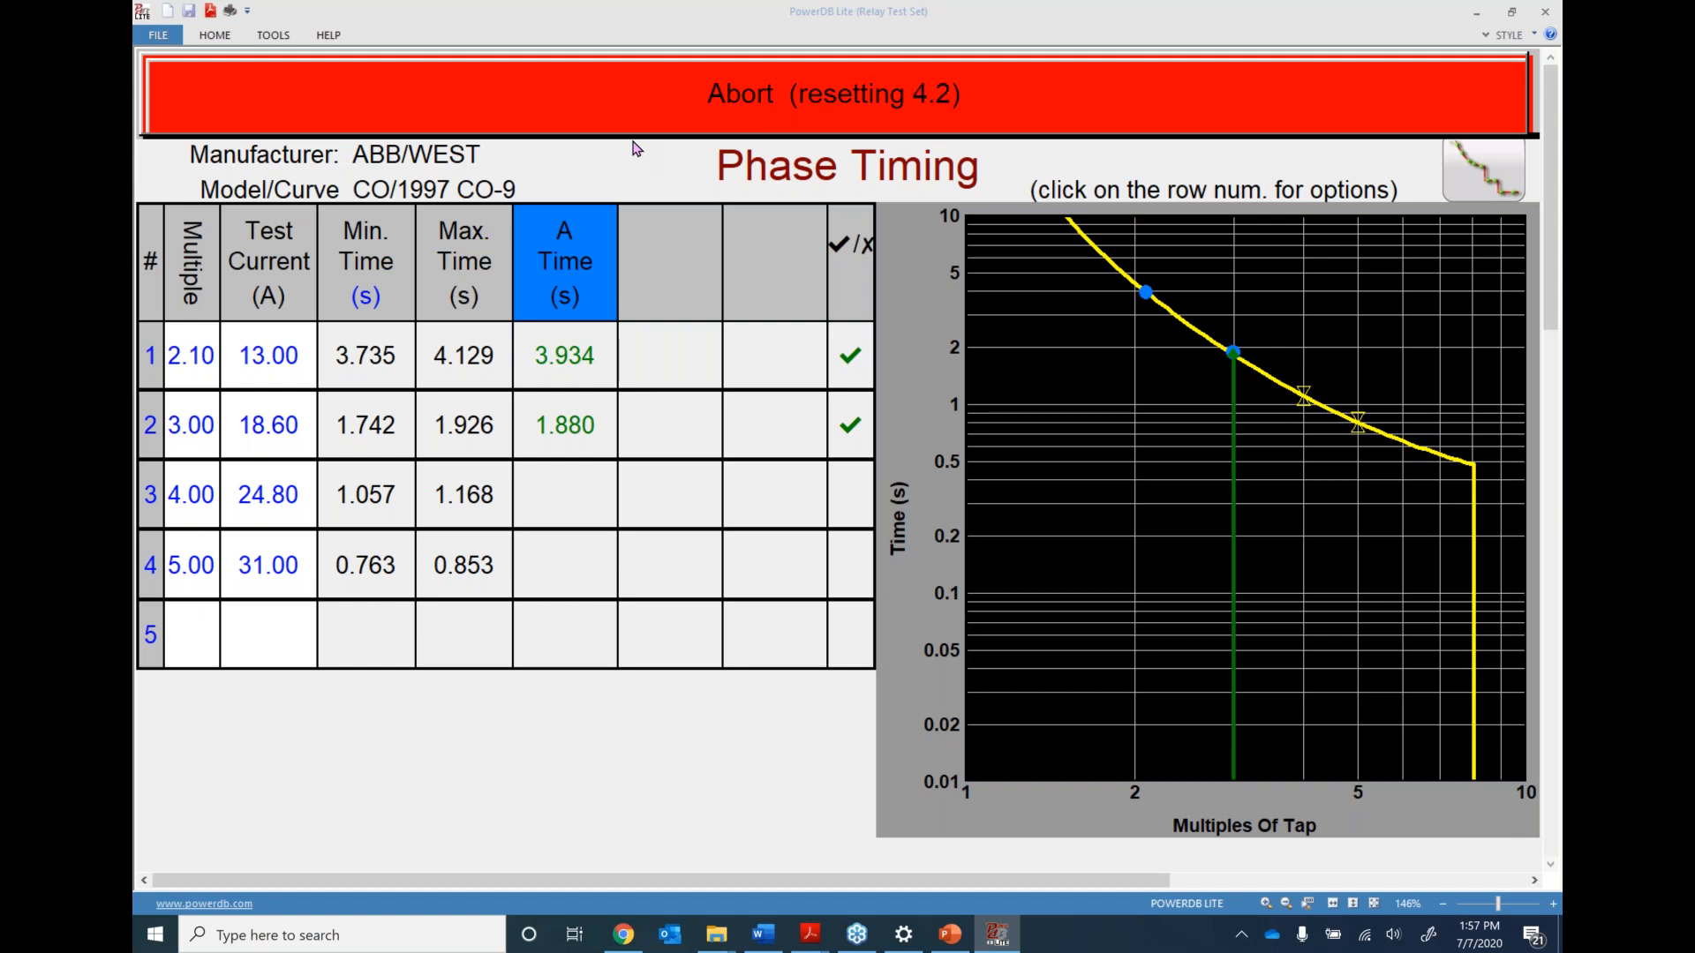
{"action": "left_click", "coordinate": [1409, 94]}
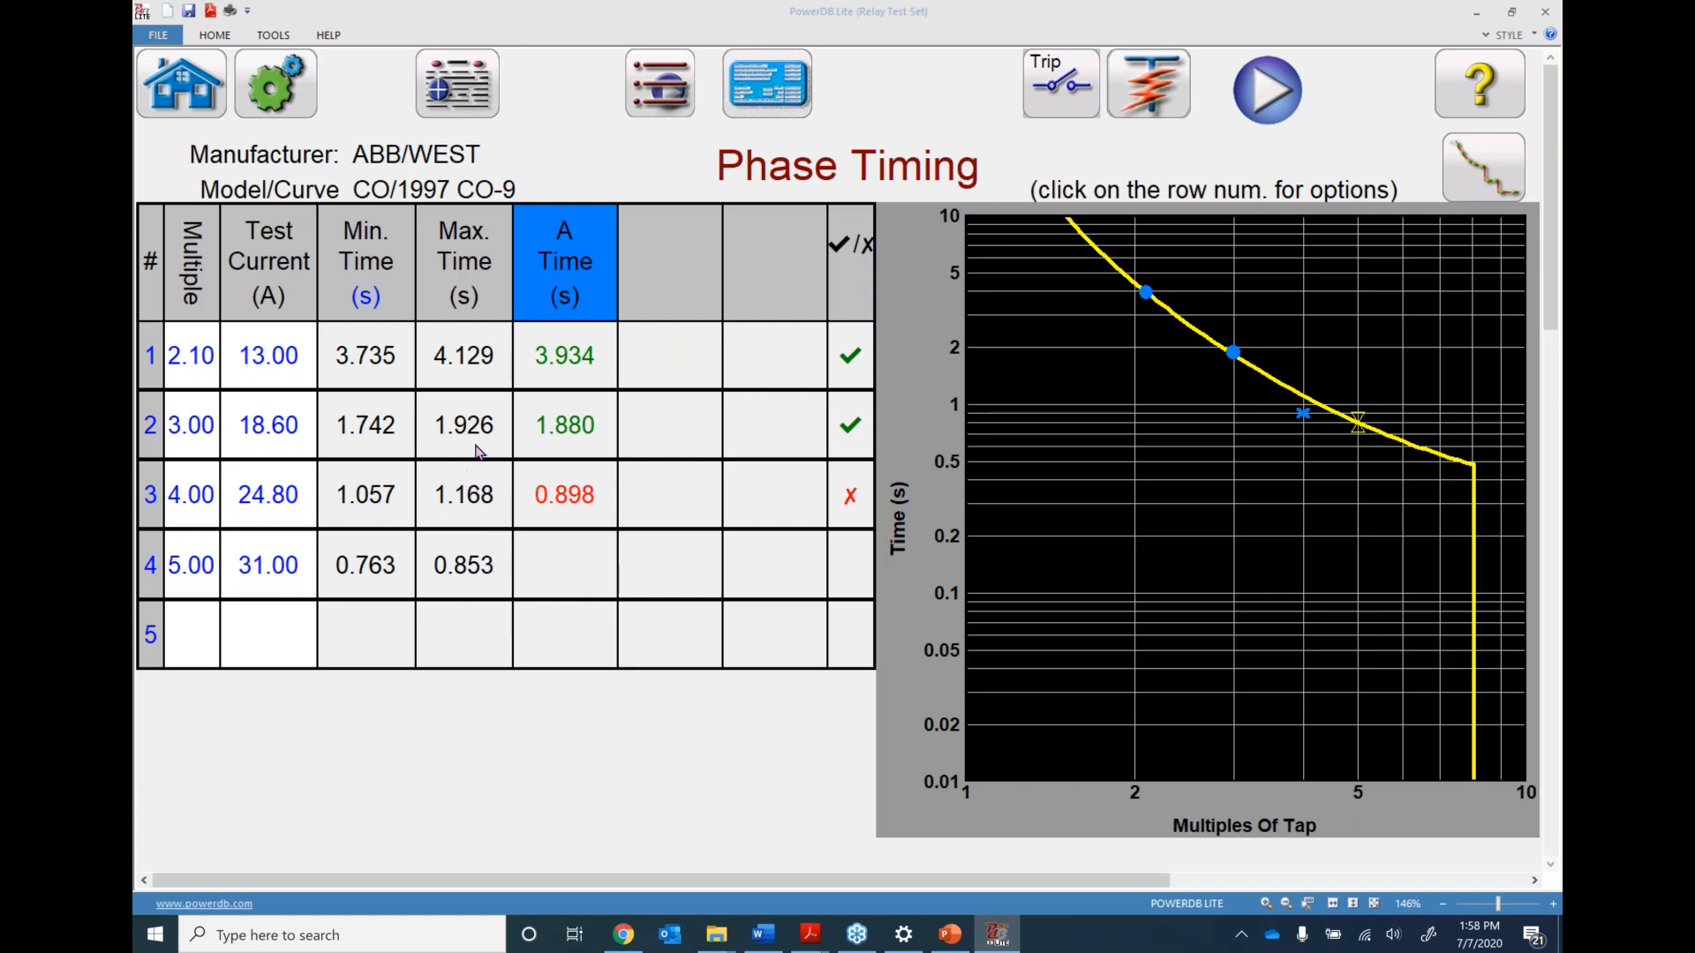
Open the options for the third Phase Timing test point, covering rerunning, removing the point and deleting its results
{"action": "left_click", "coordinate": [152, 499]}
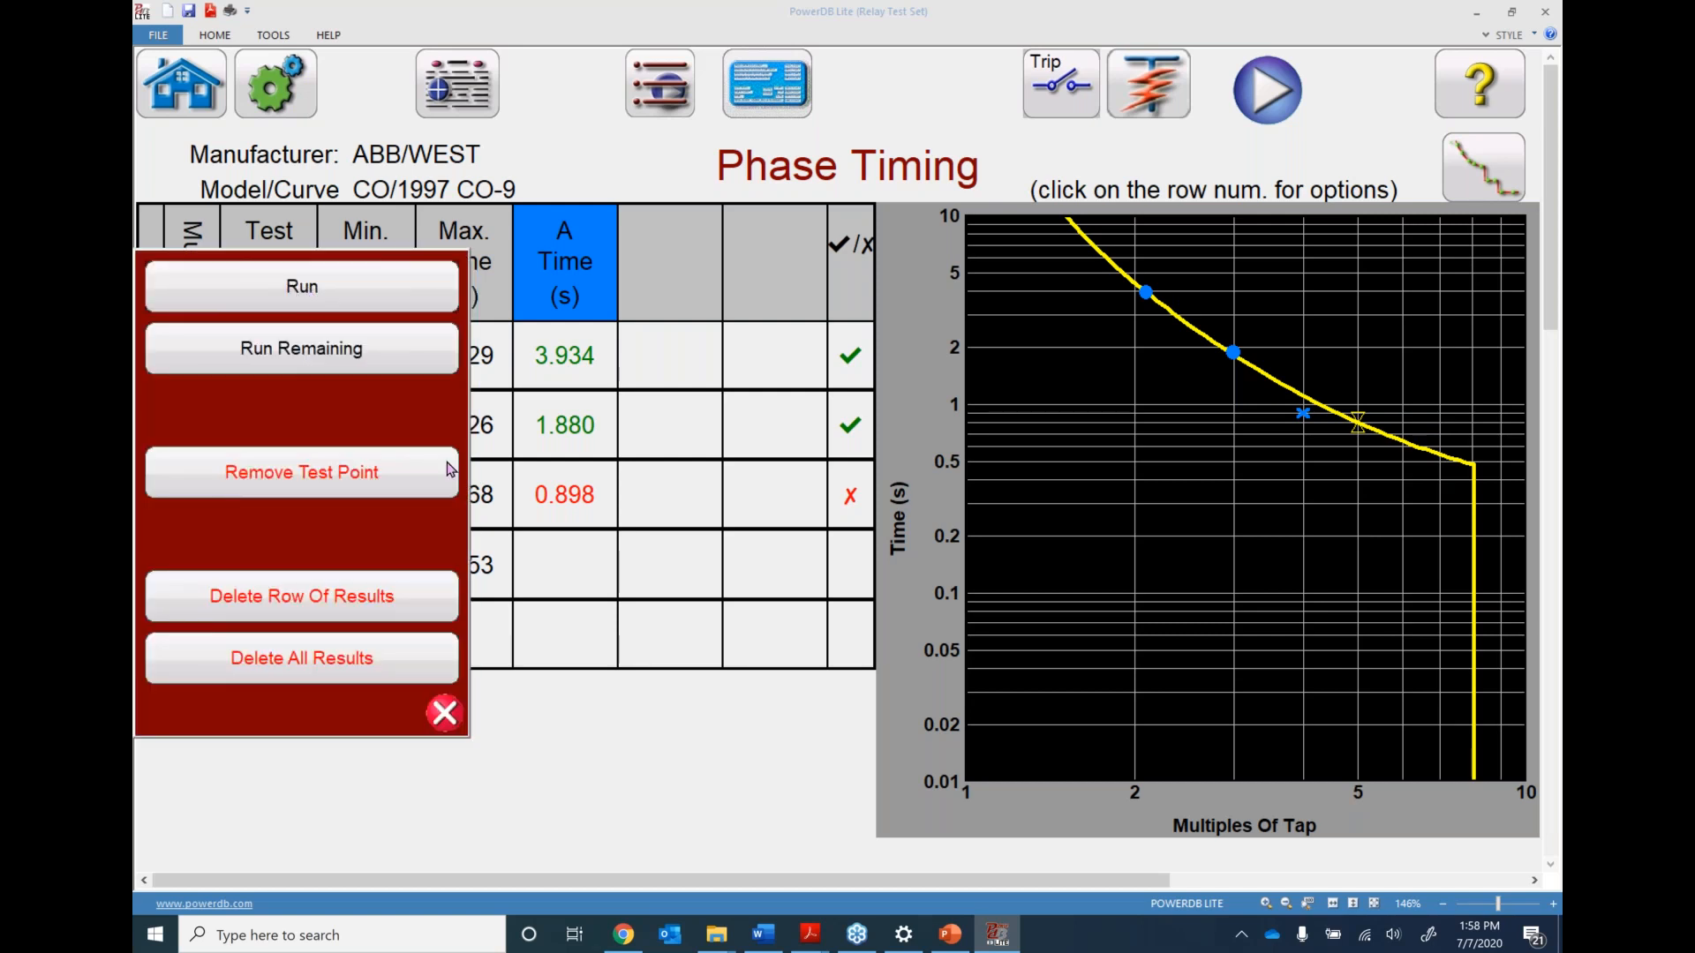
{"action": "left_click", "coordinate": [439, 712]}
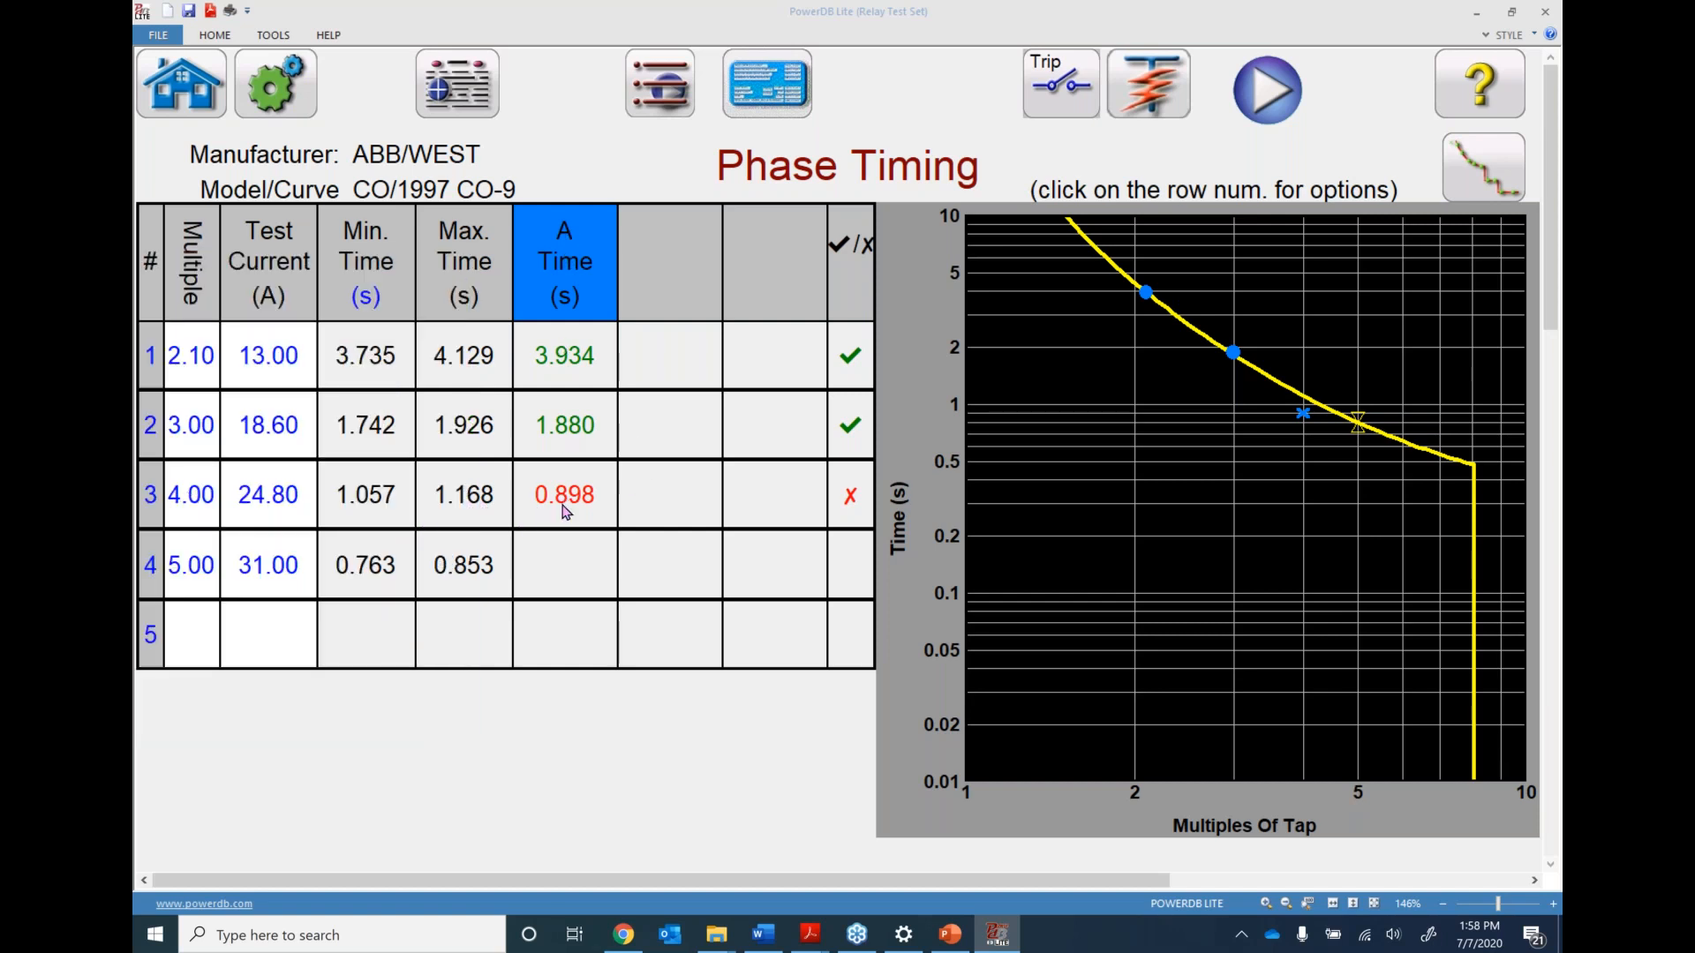
{"action": "left_click", "coordinate": [155, 503]}
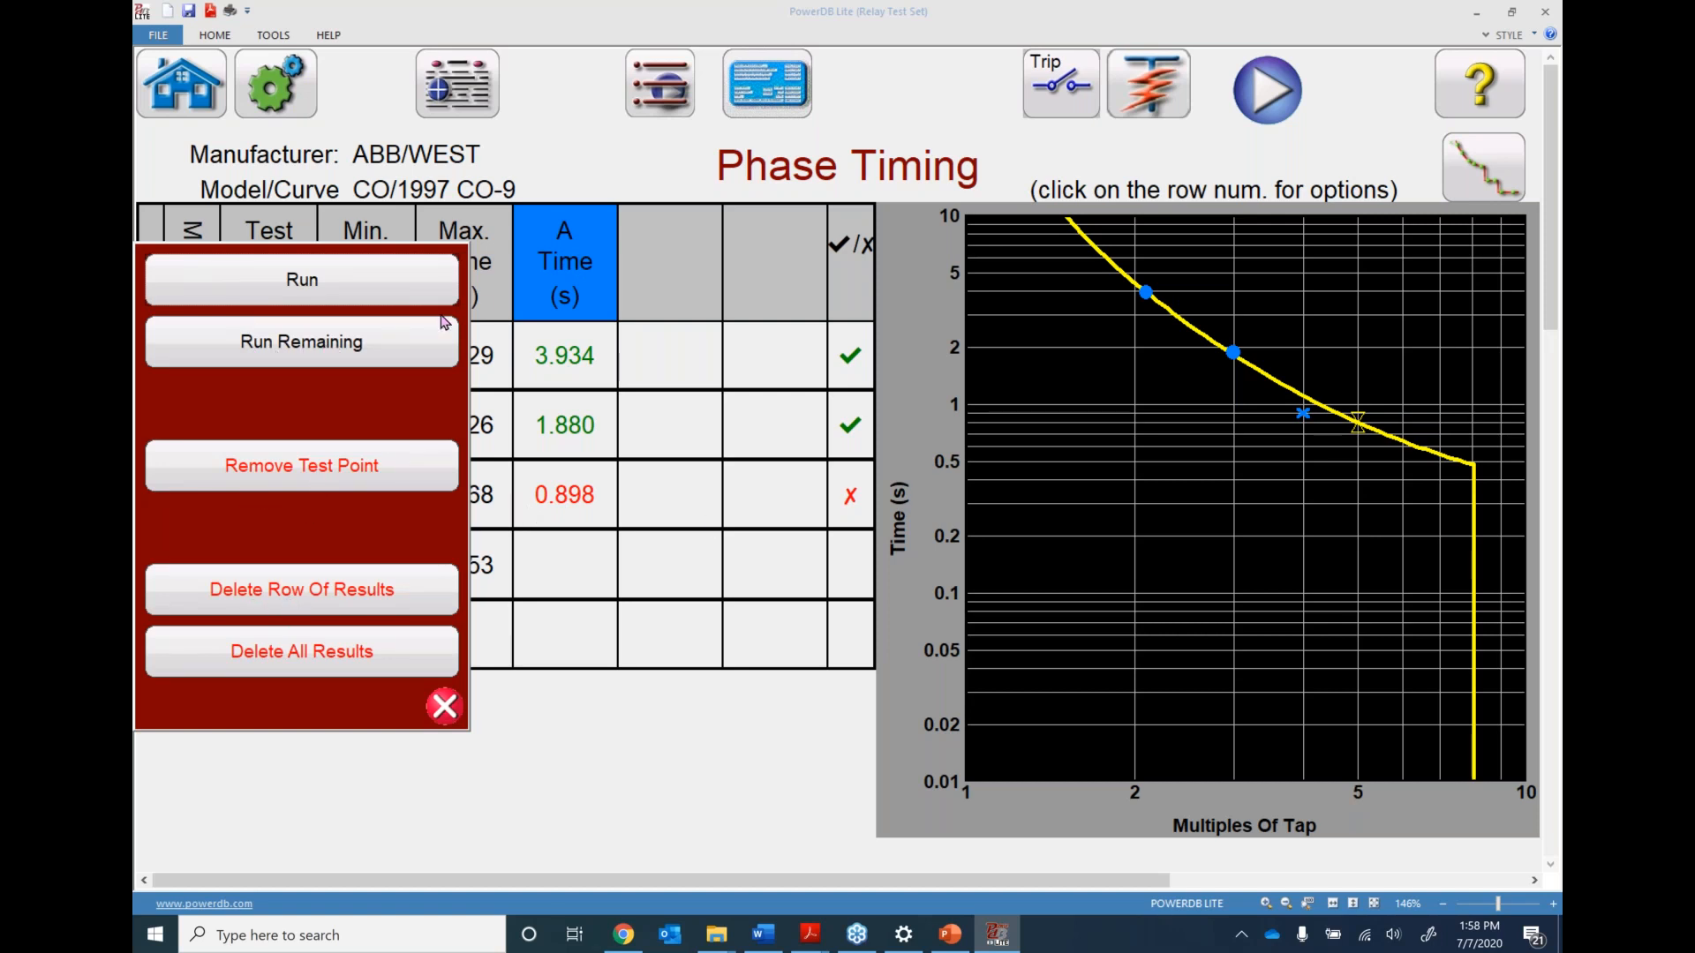
Dismiss the row and report options and switch to the Phase Instantaneous test
{"action": "left_click", "coordinate": [445, 705]}
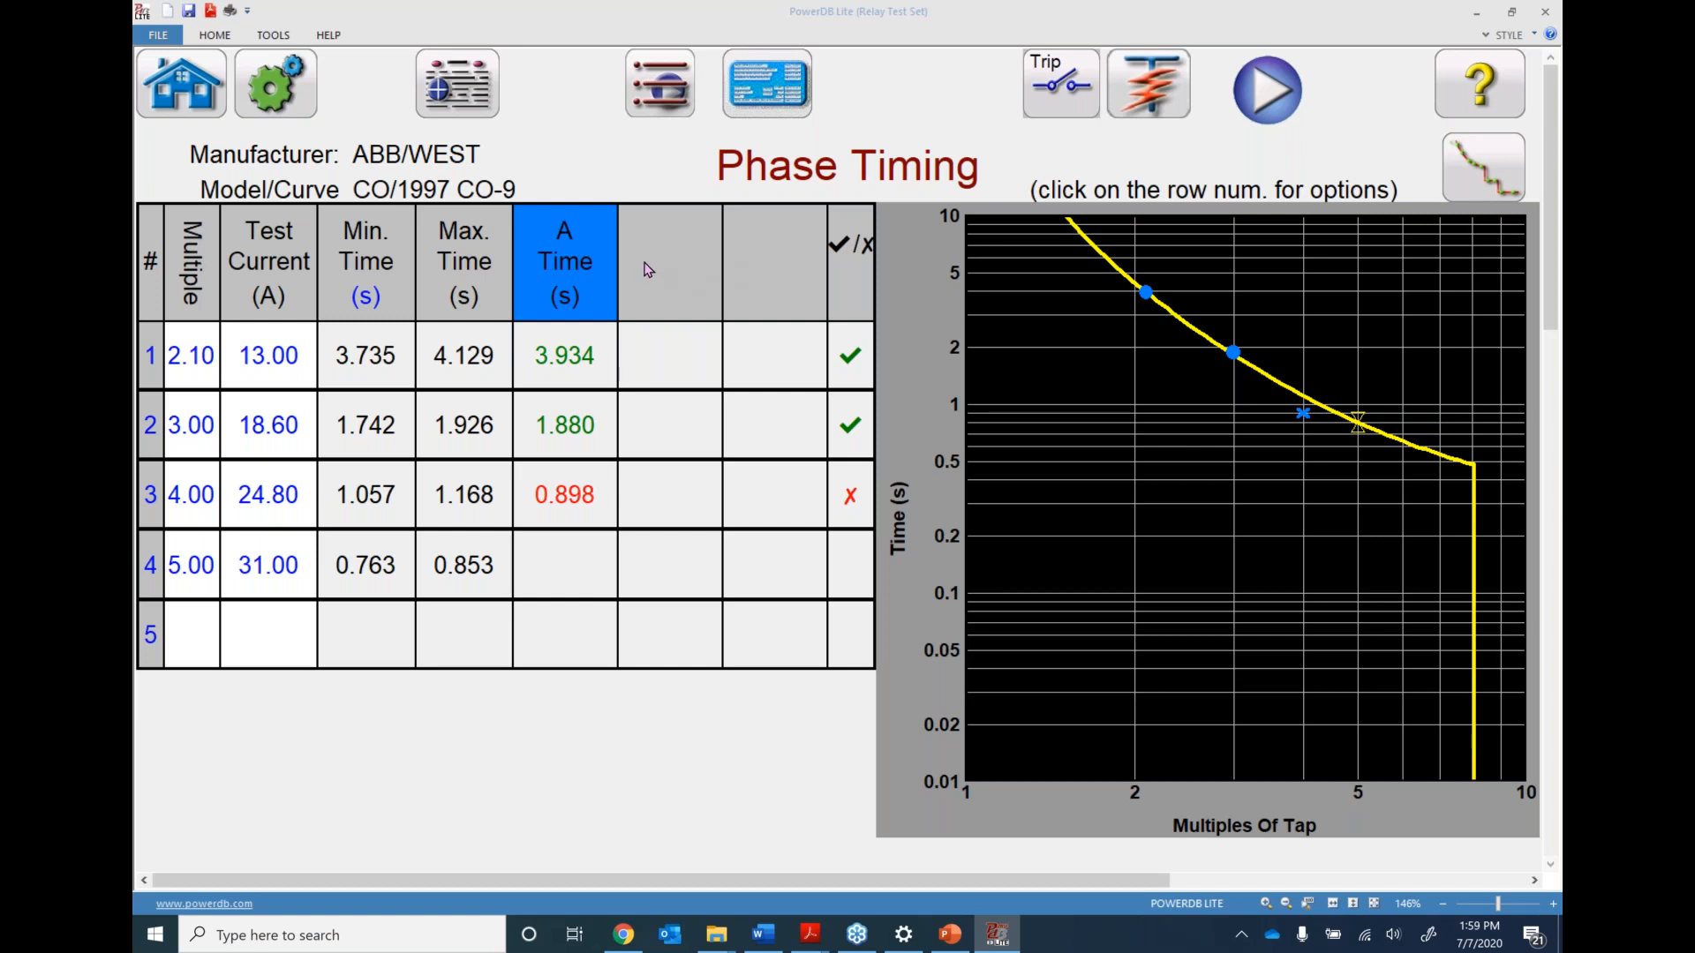
{"action": "left_click", "coordinate": [477, 83]}
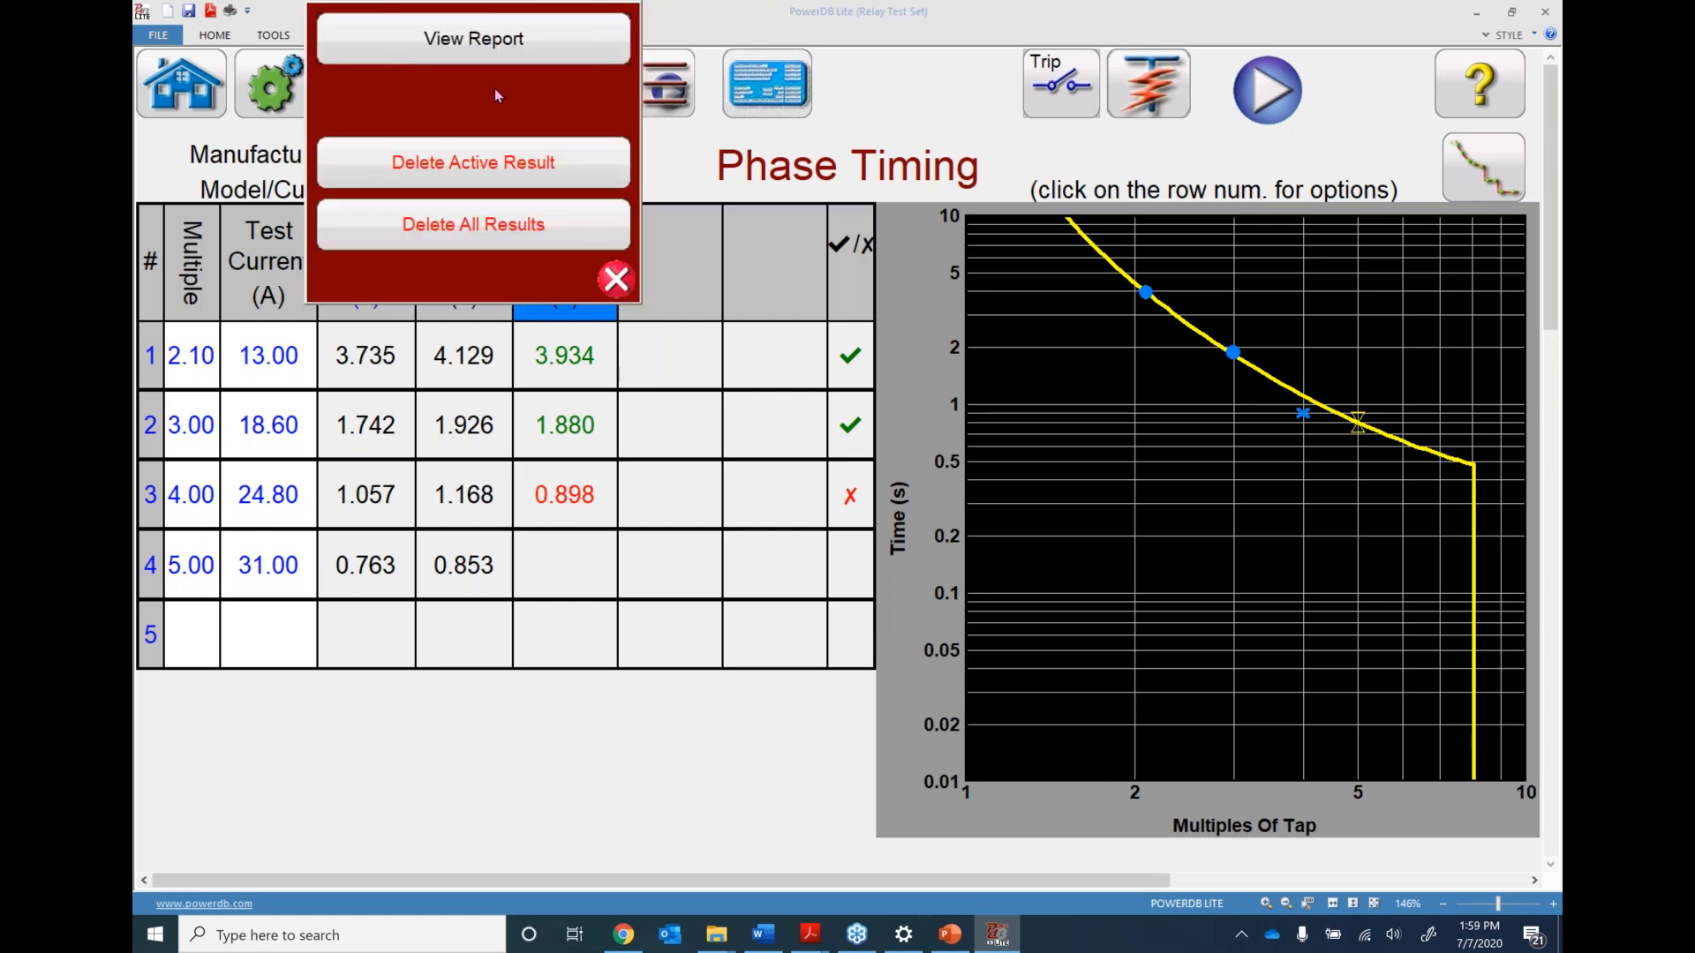
{"action": "left_click", "coordinate": [629, 281]}
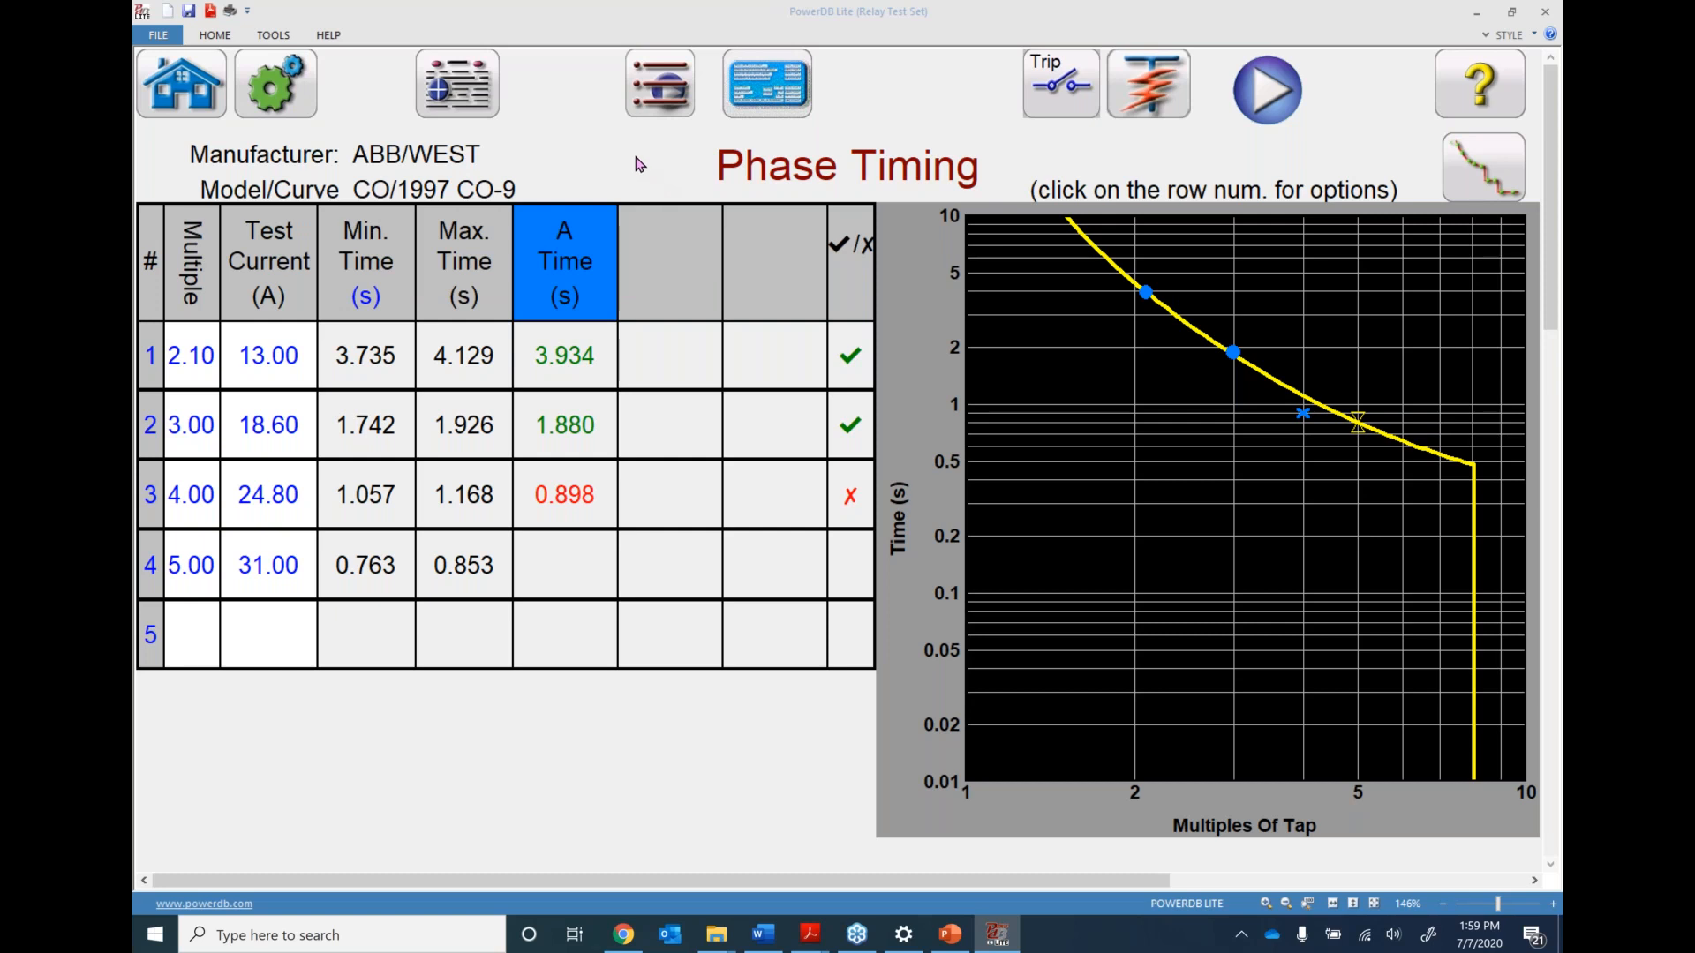
{"action": "left_click", "coordinate": [660, 96]}
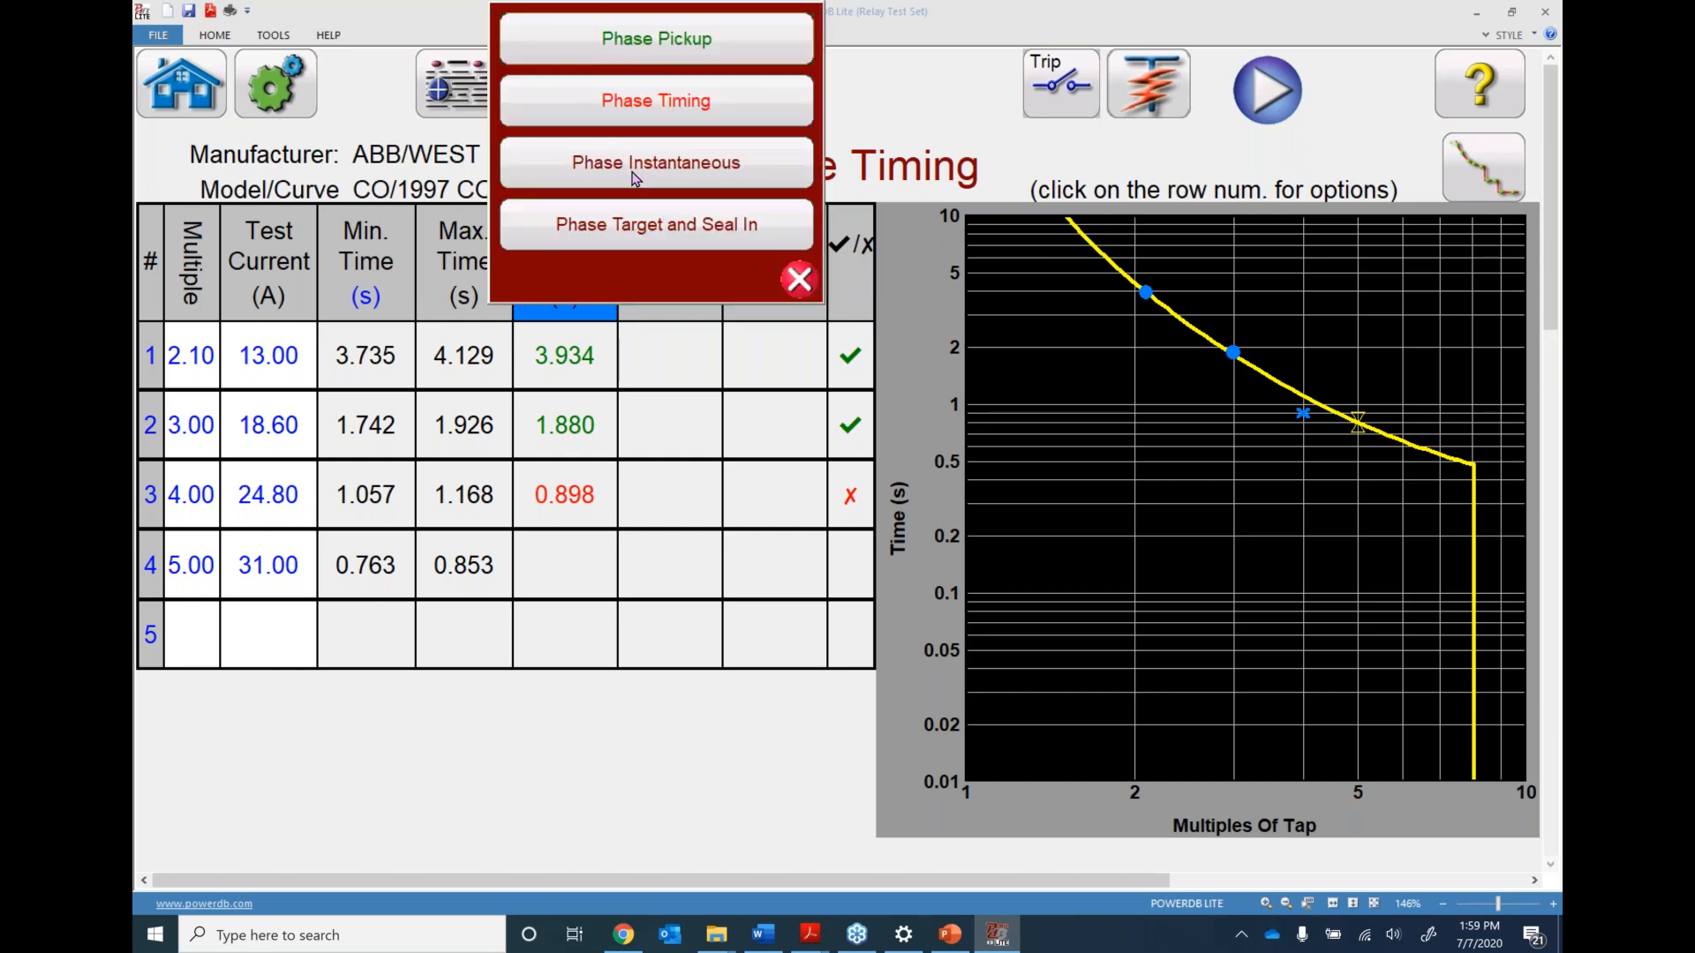
{"action": "left_click", "coordinate": [632, 176]}
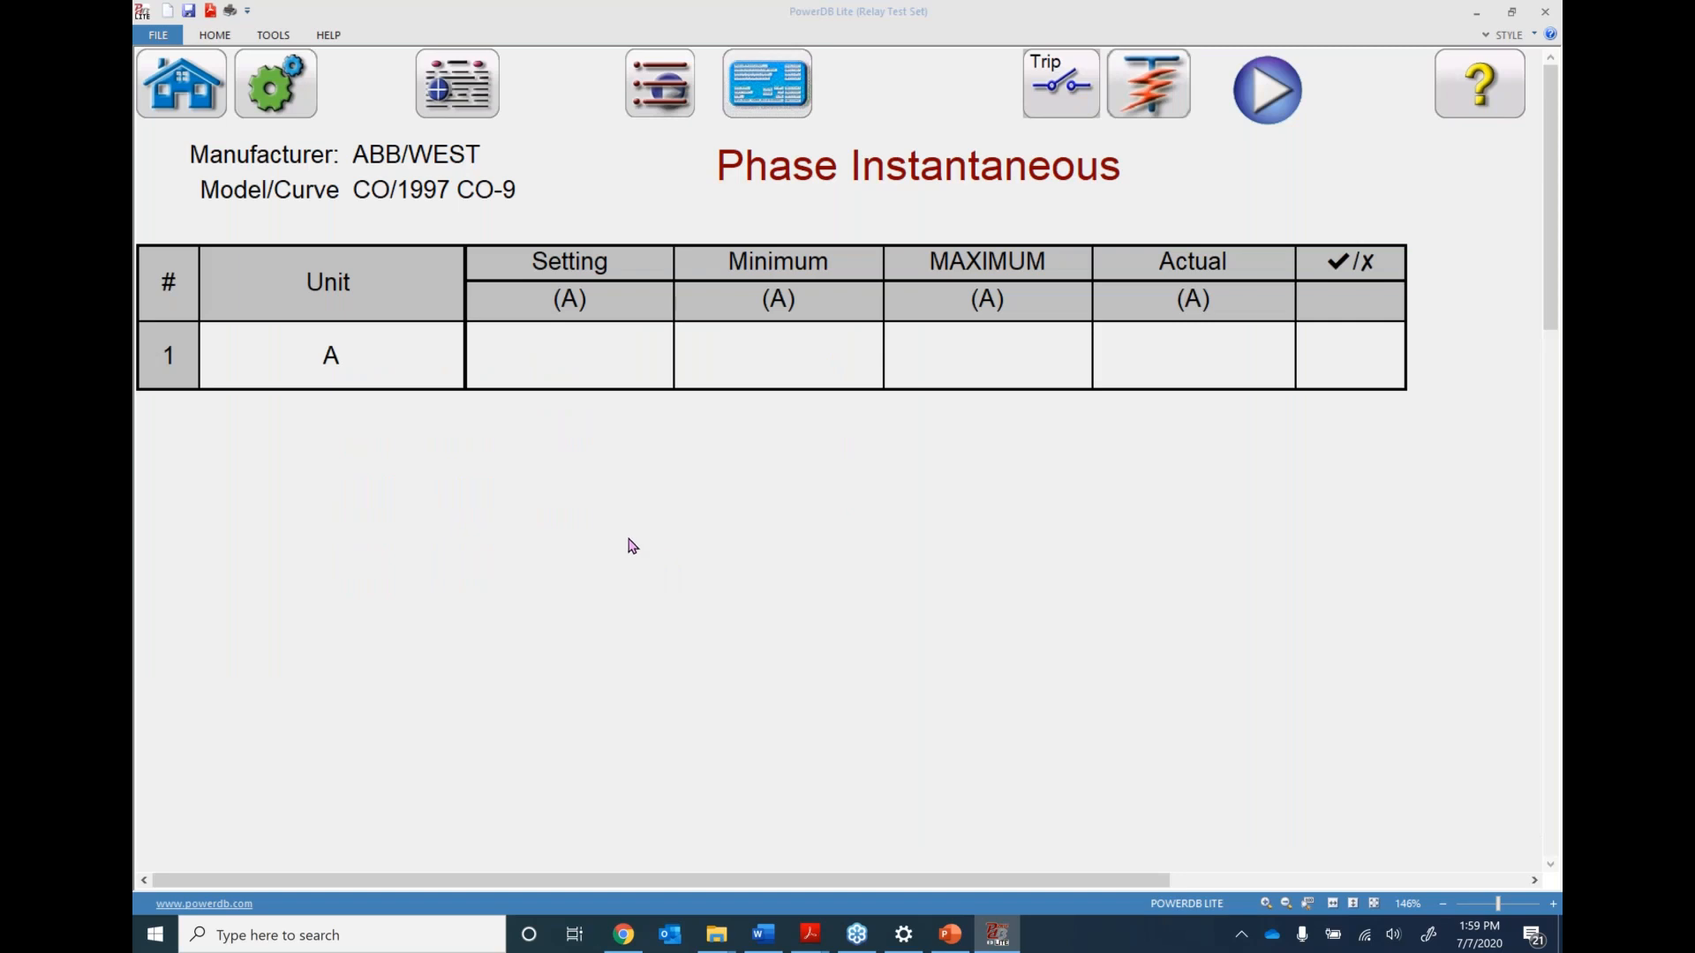
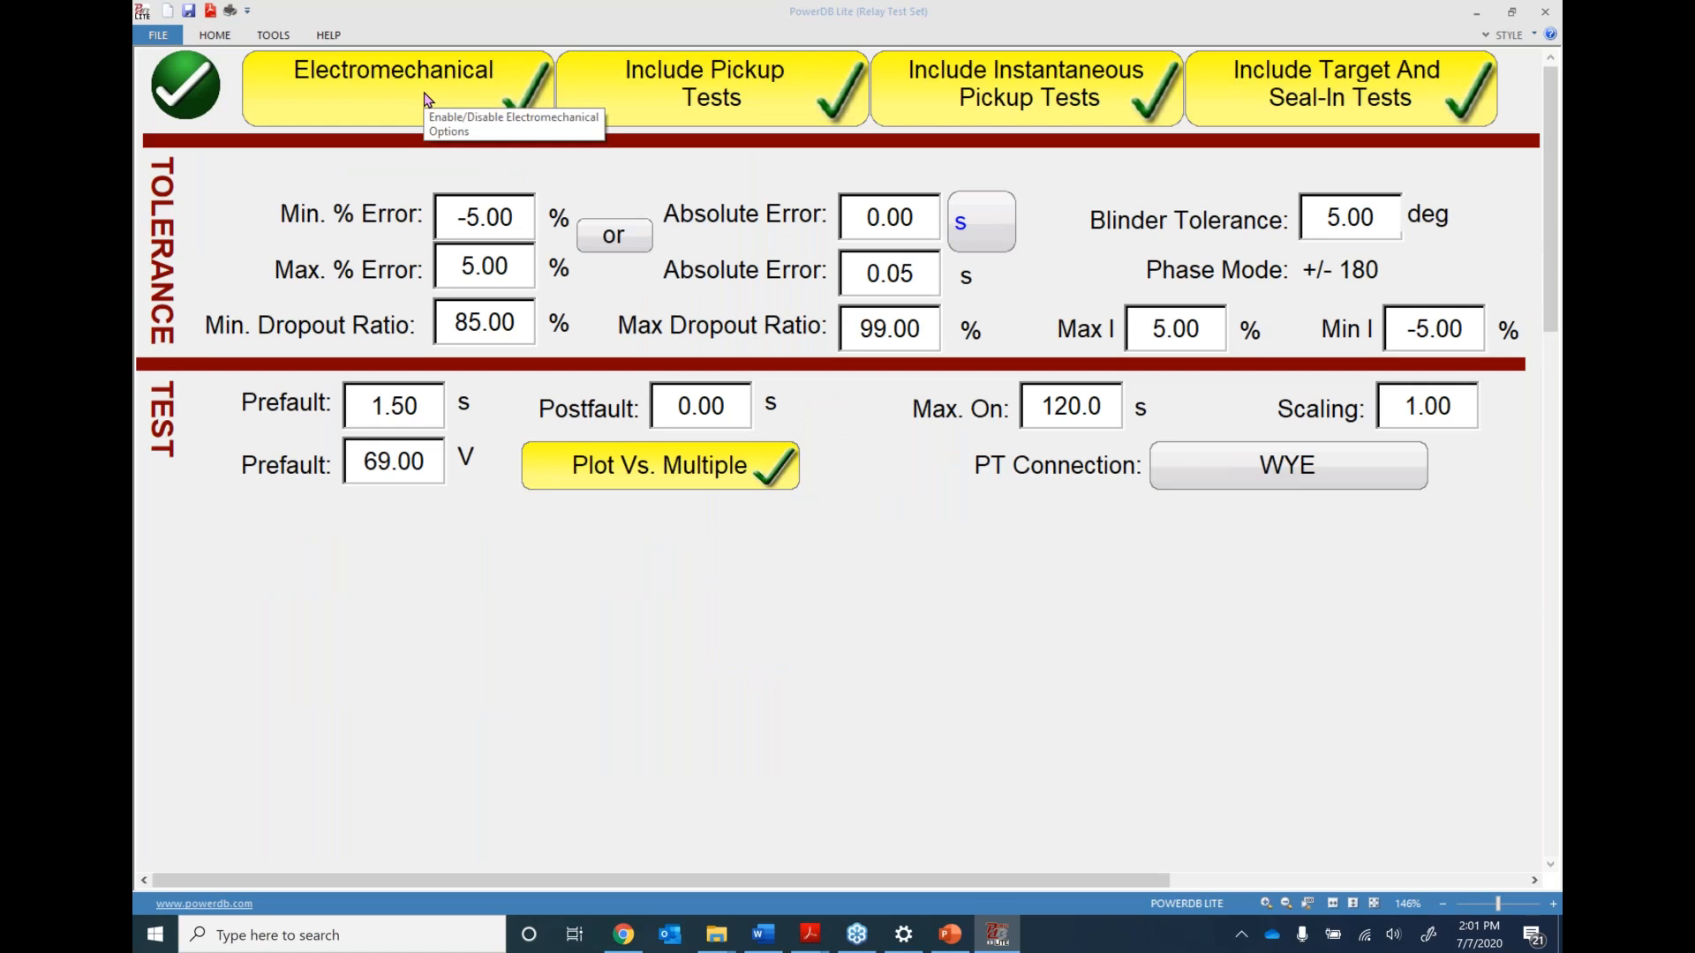
Disable the Electromechanical option in the tolerance settings and accept the change
{"action": "left_click", "coordinate": [425, 97]}
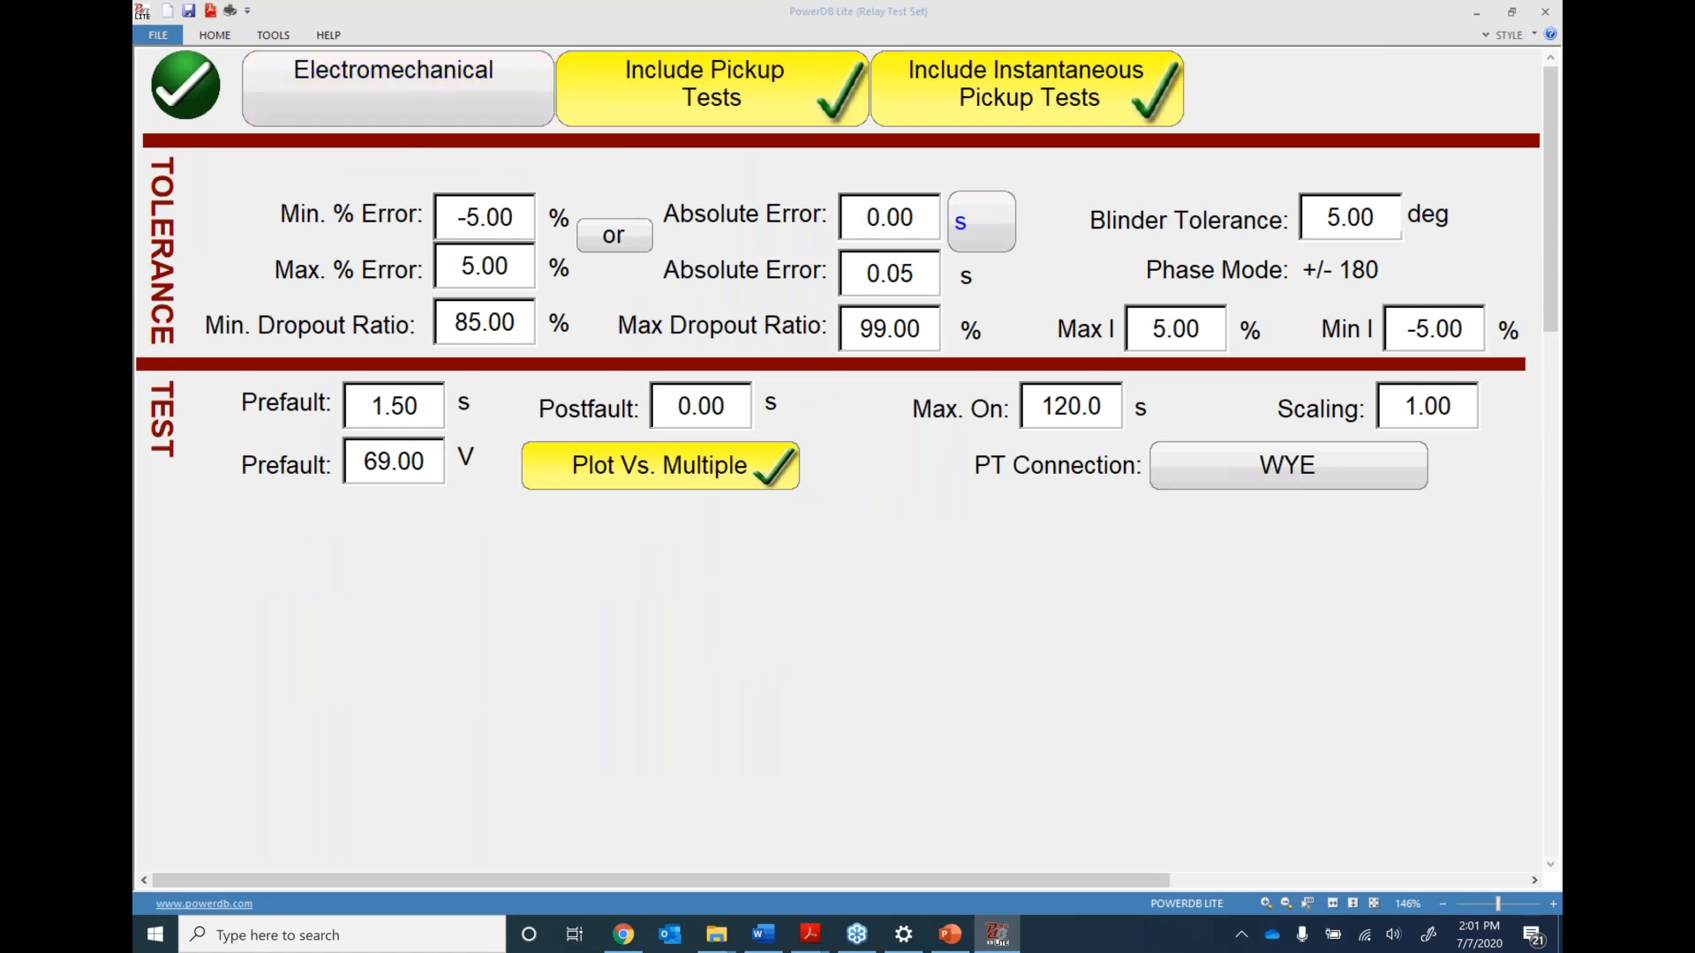
{"action": "left_click", "coordinate": [180, 78]}
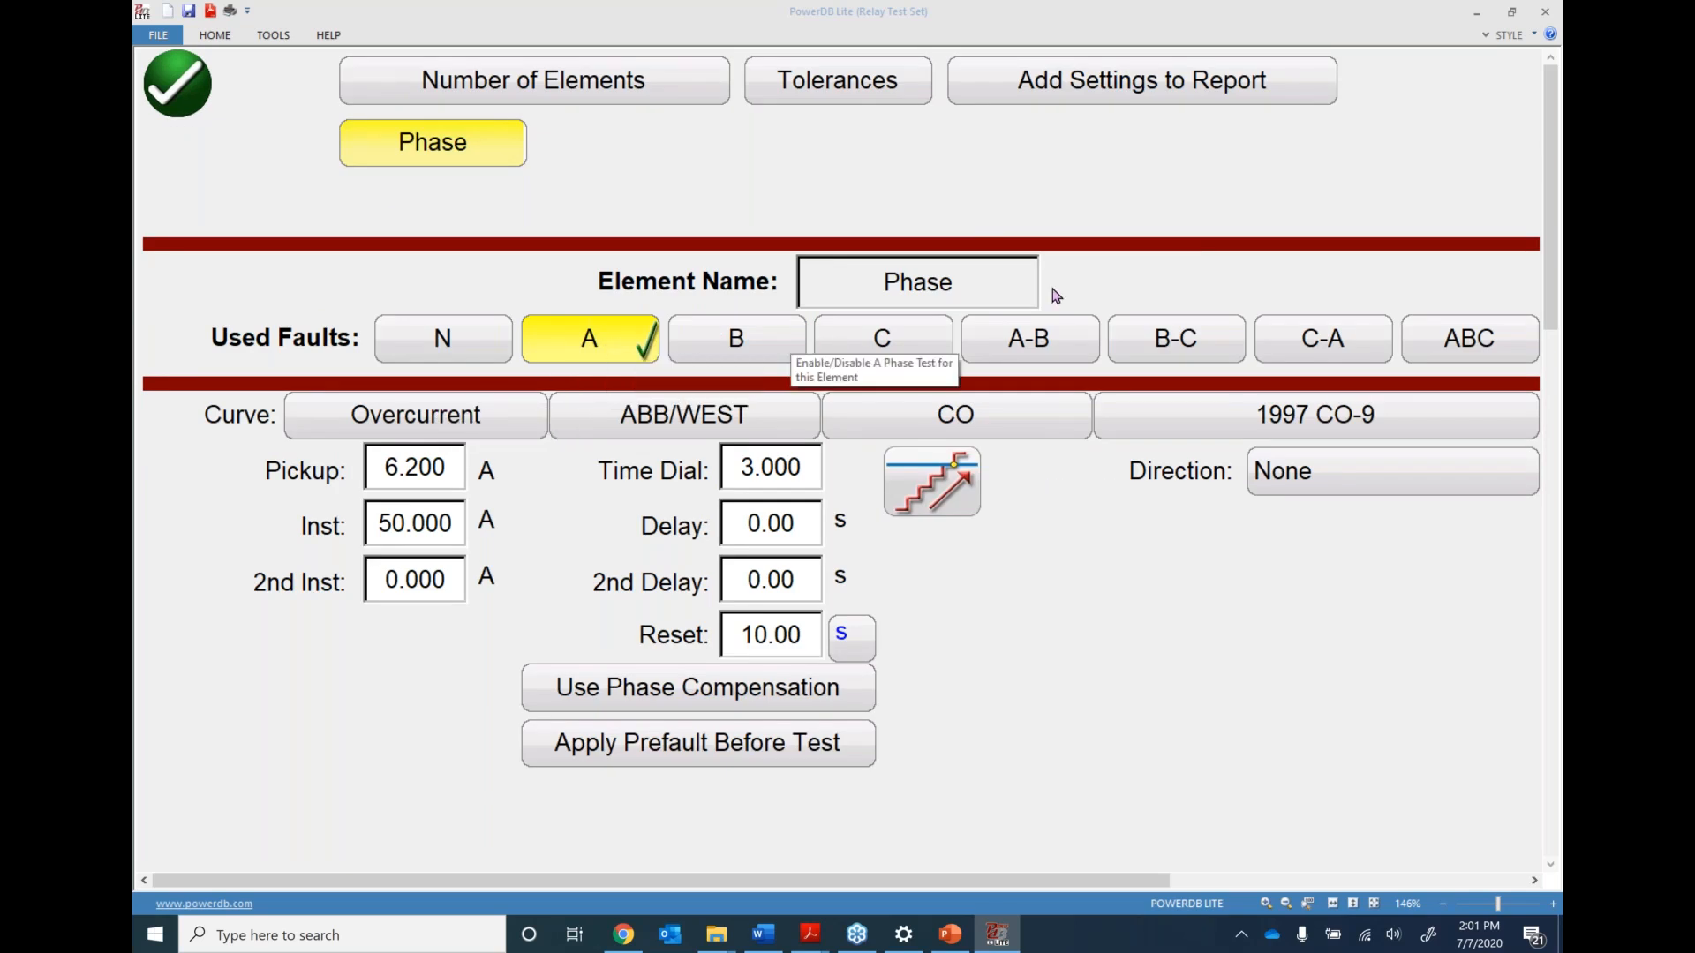
Rename the Phase element as 51P1 and set the number of elements to 2
{"action": "left_click", "coordinate": [918, 280]}
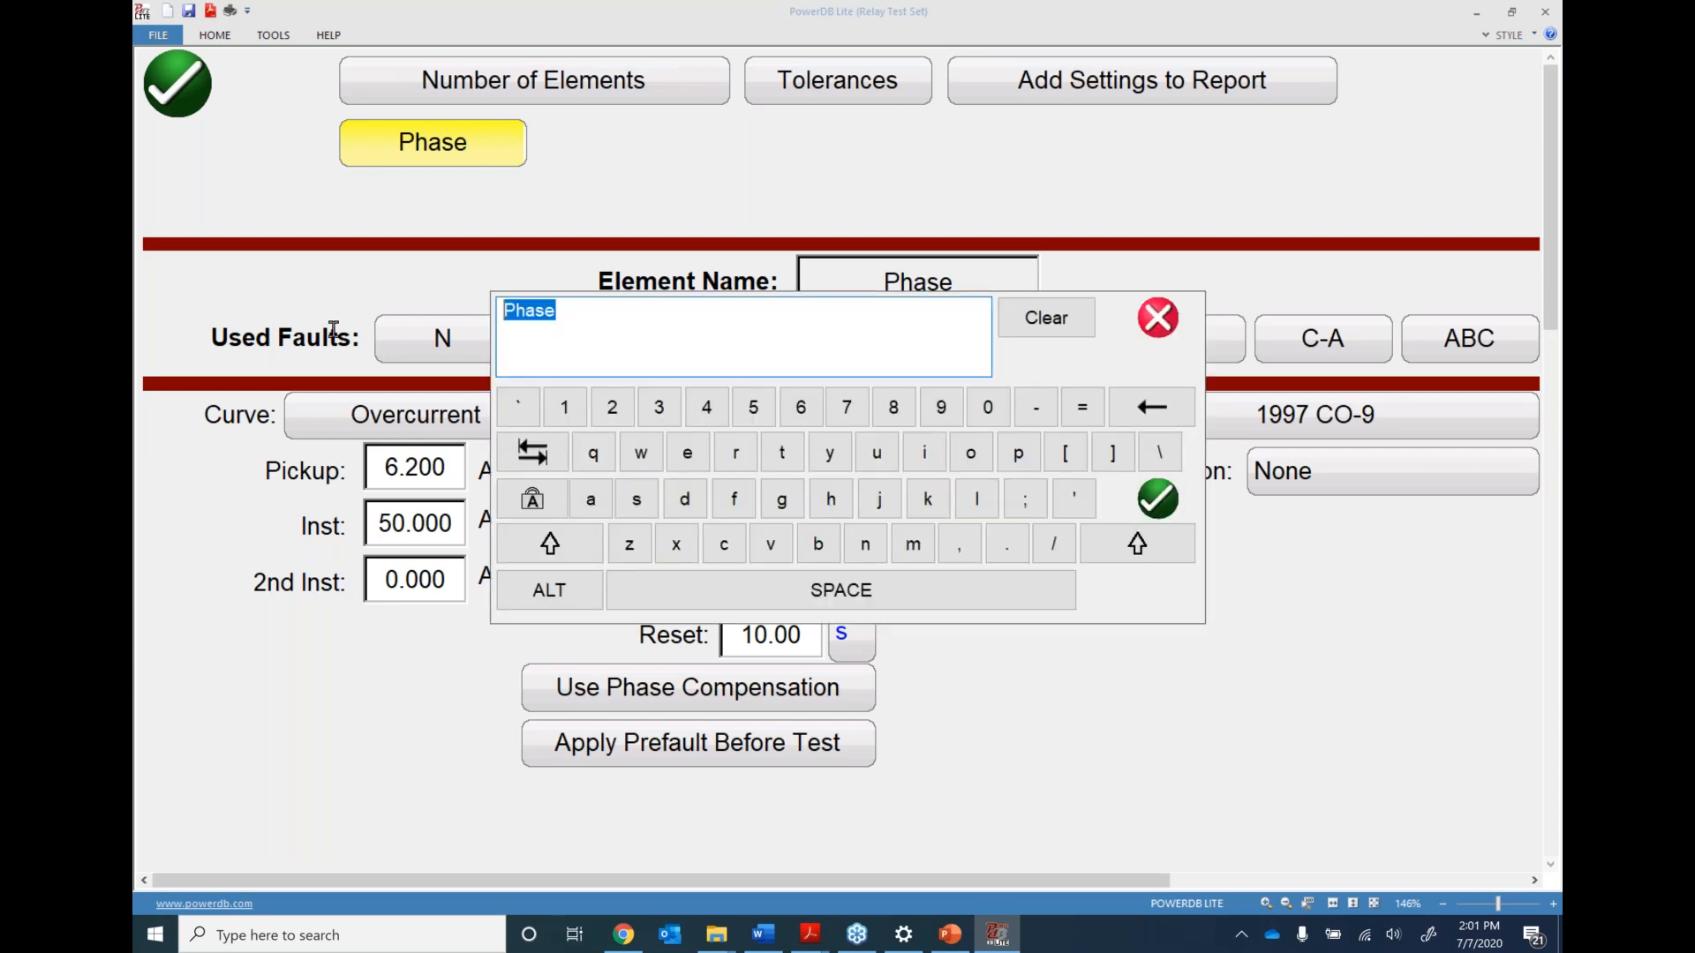
{"action": "type", "text": "51P1"}
{"action": "key", "text": "Return"}
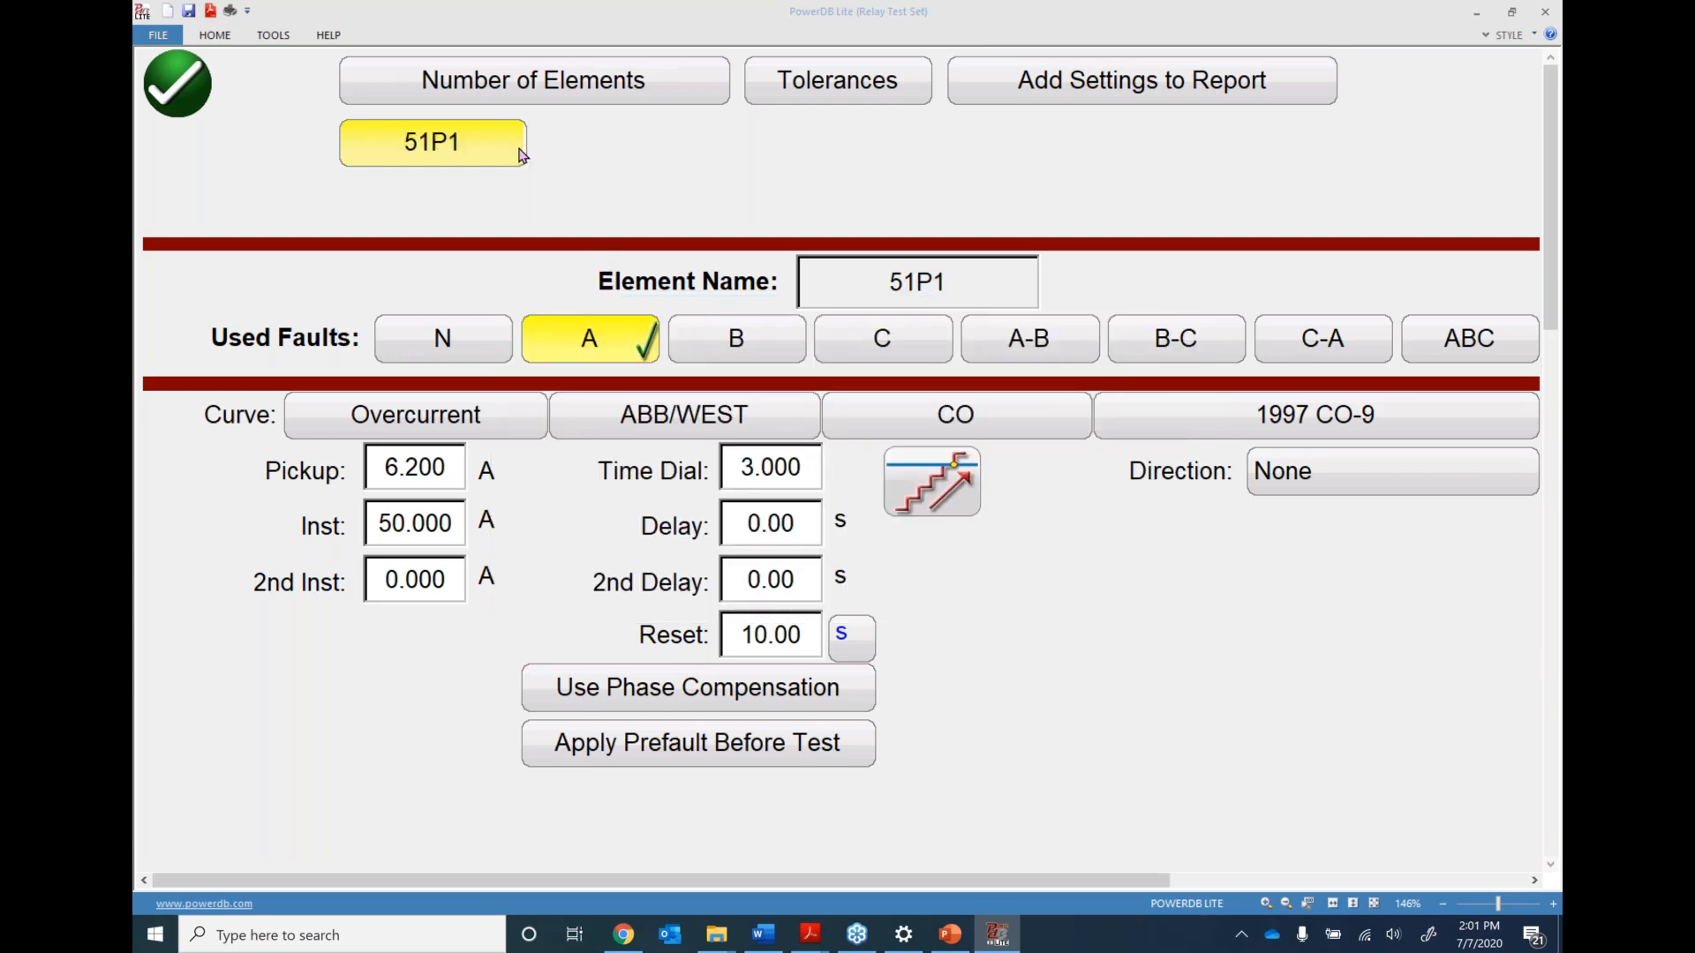
{"action": "left_click", "coordinate": [542, 85]}
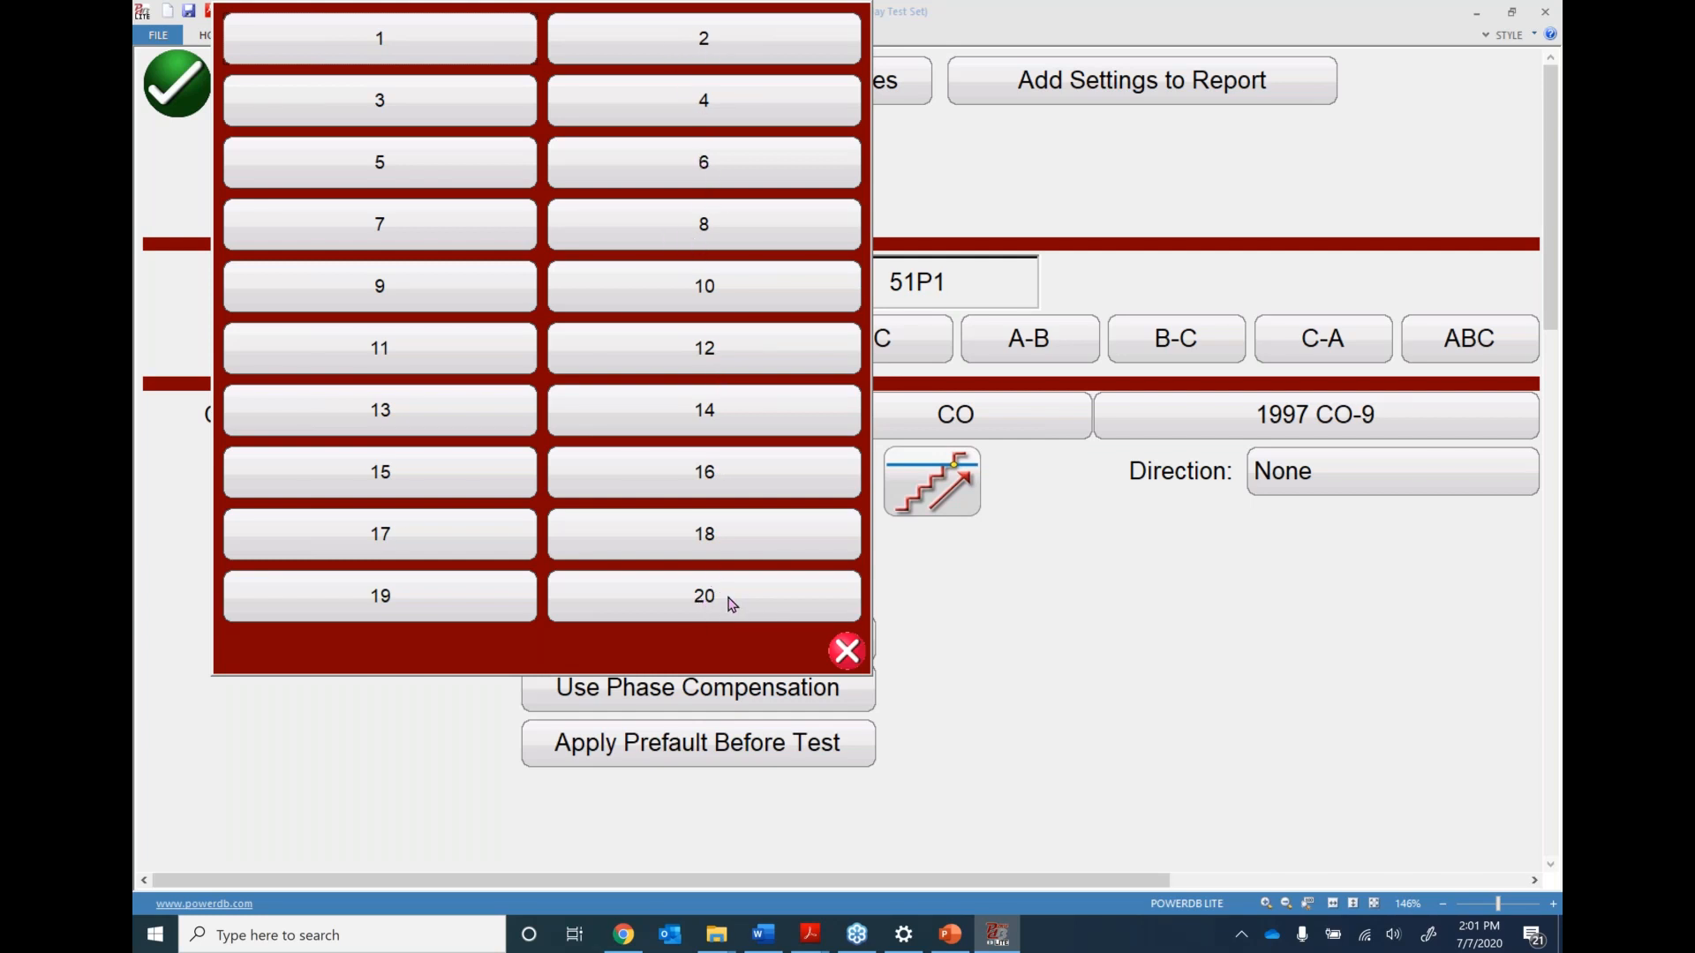
{"action": "left_click", "coordinate": [709, 51]}
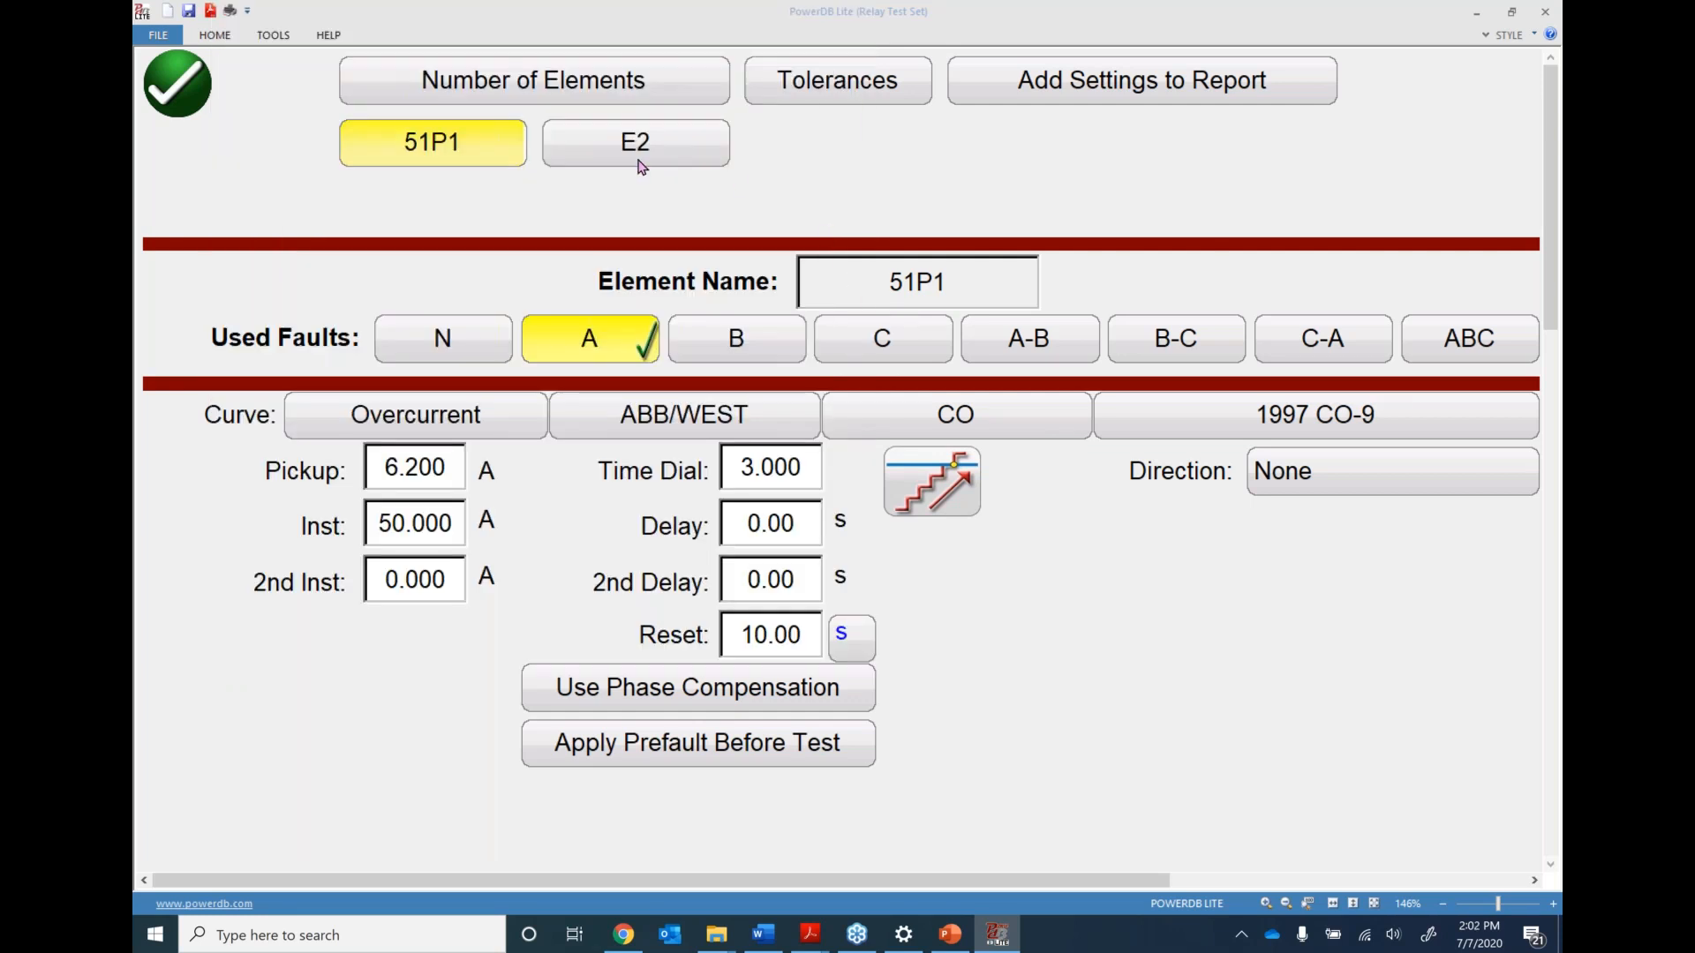
Configure element 51P1 with the SEL U3 - US Very Inverse curve, the additional ABC fault and phase compensation
{"action": "left_click", "coordinate": [634, 428]}
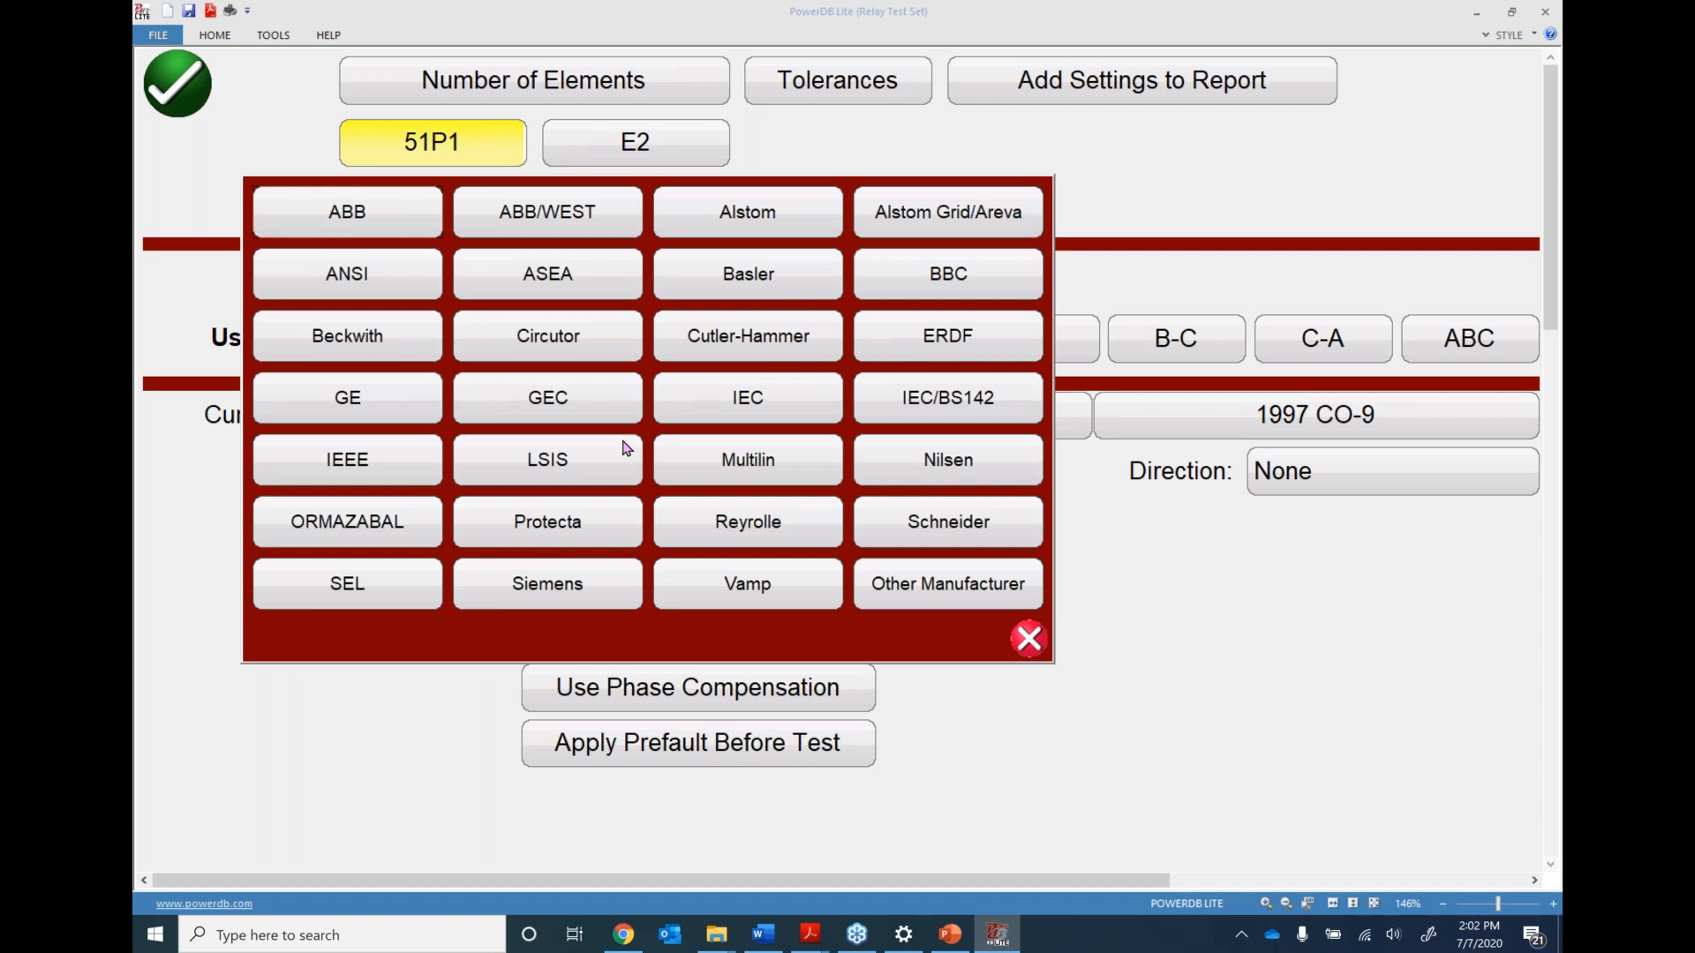
{"action": "left_click", "coordinate": [346, 587]}
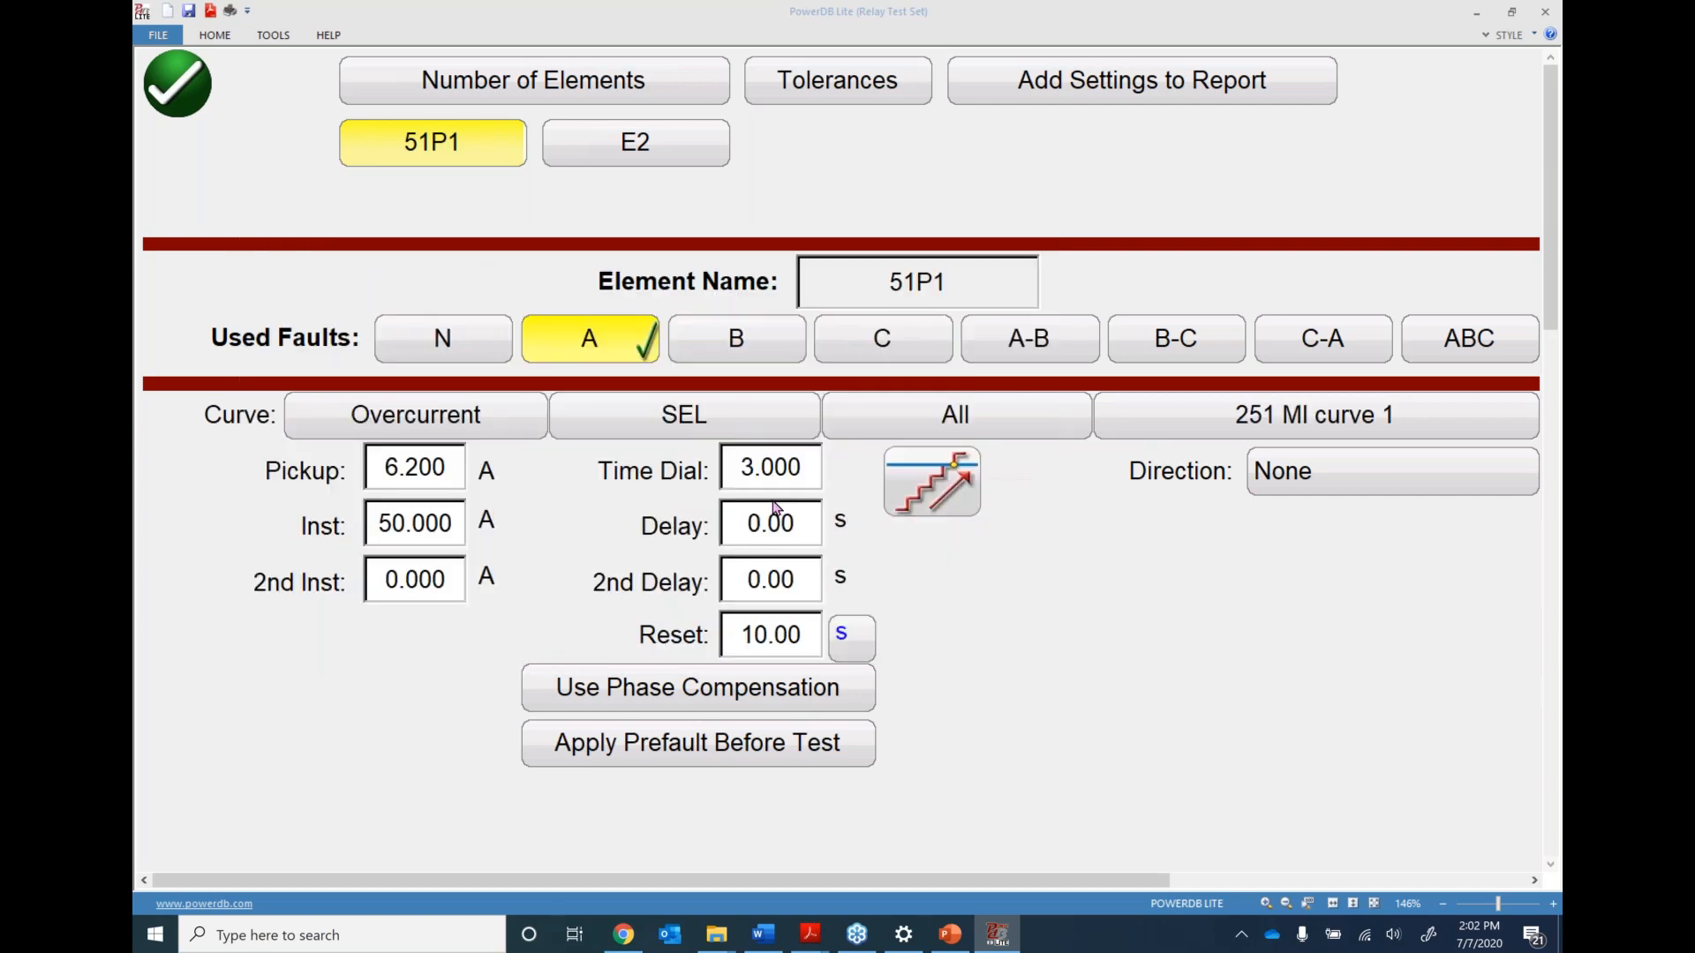
{"action": "left_click", "coordinate": [1210, 421]}
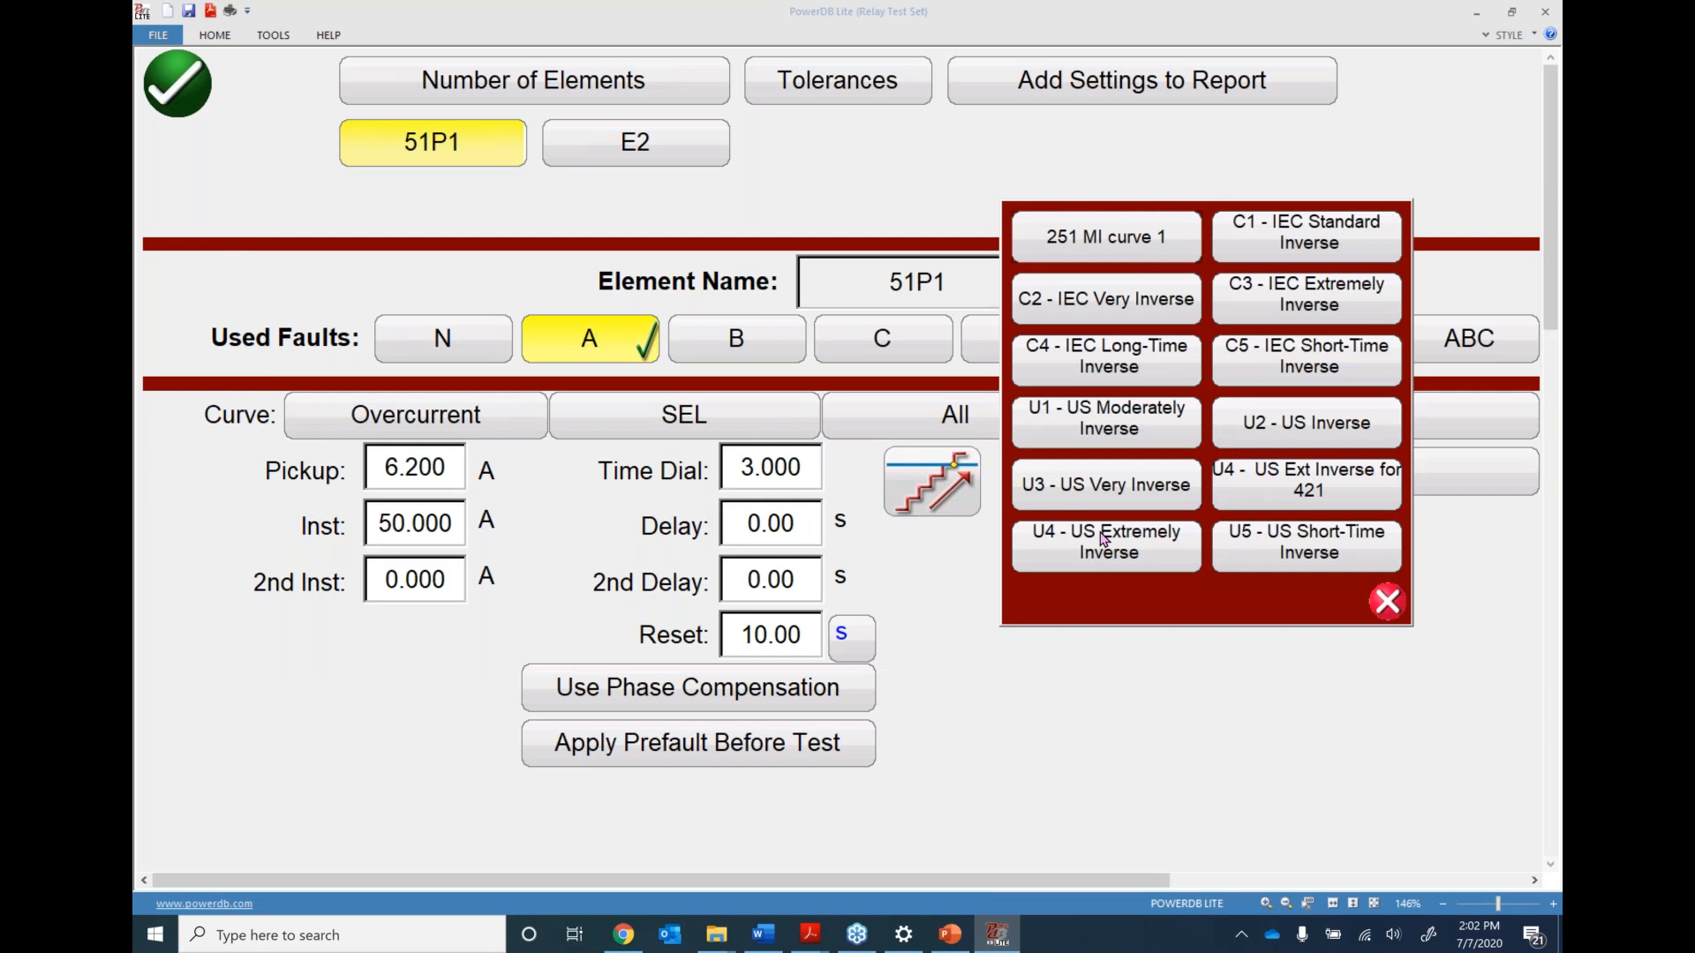
{"action": "left_click", "coordinate": [1091, 504]}
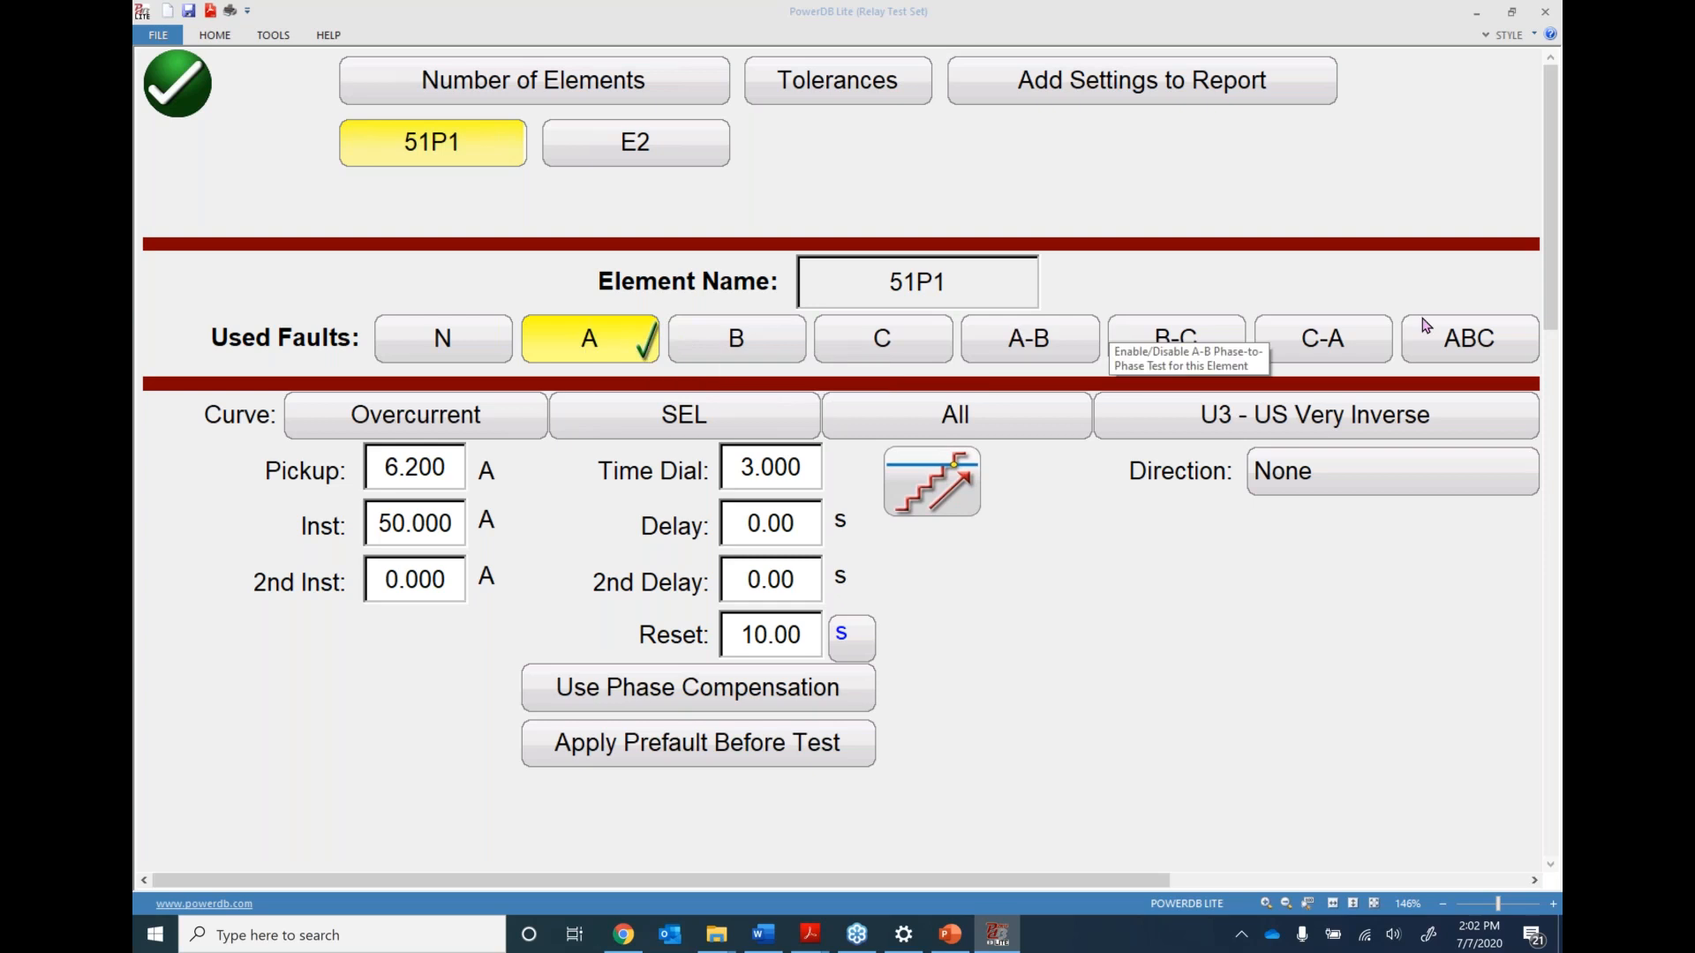
{"action": "left_click", "coordinate": [1465, 343]}
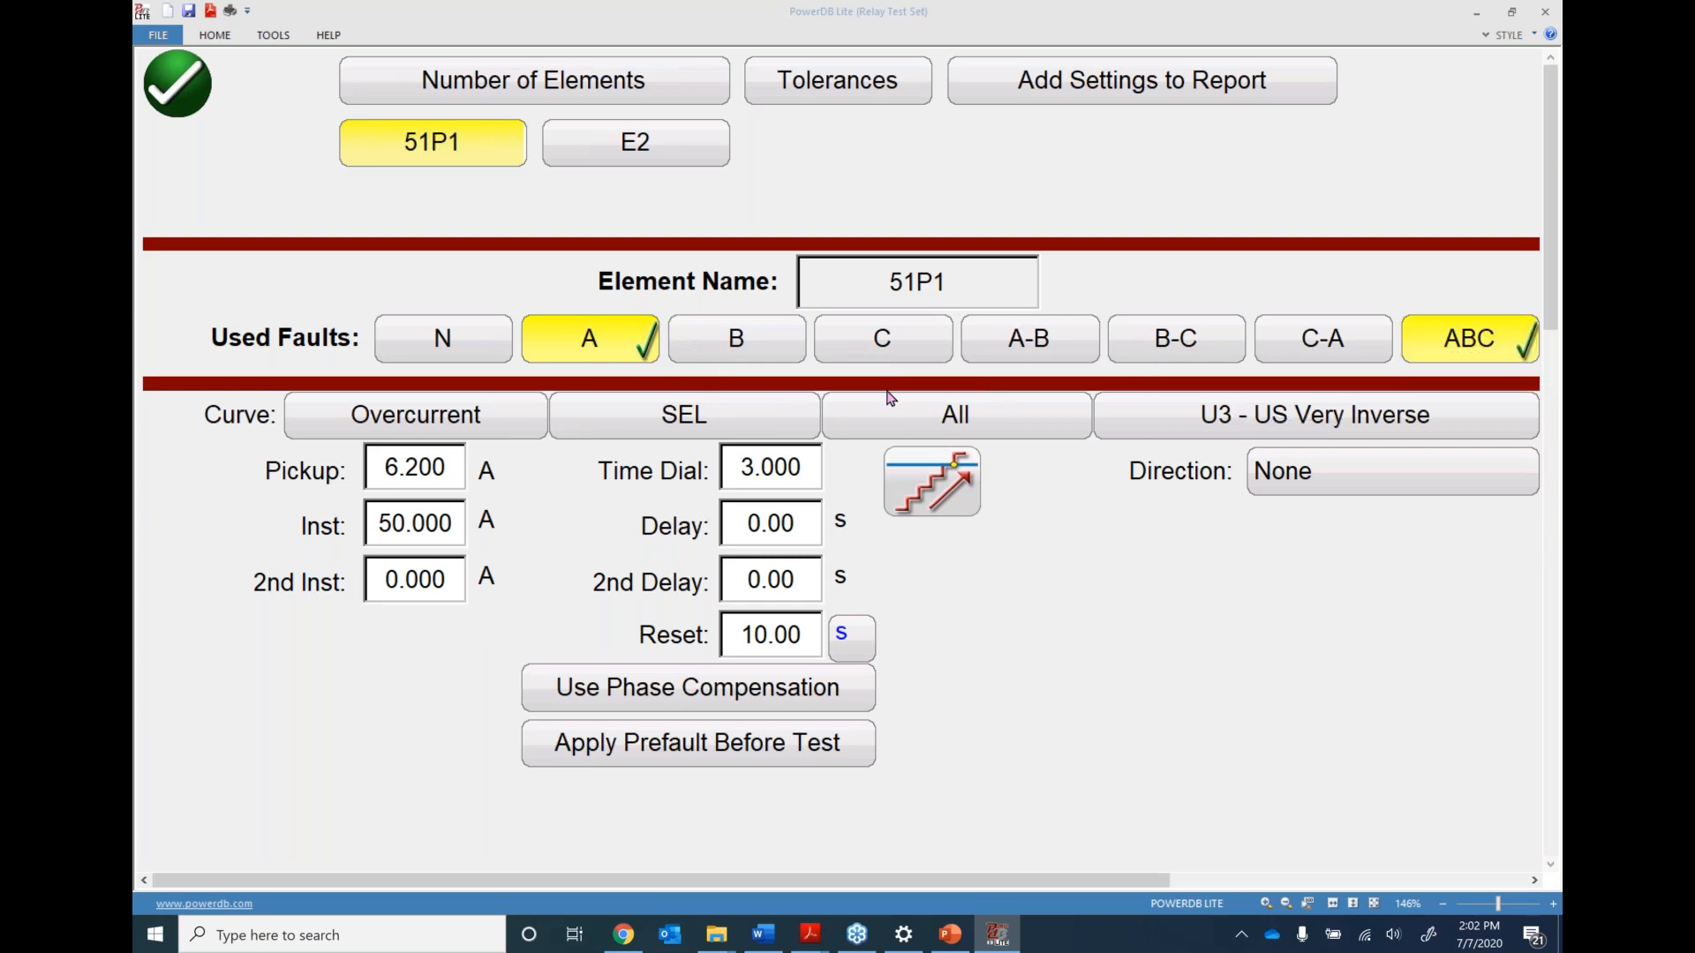
{"action": "left_click", "coordinate": [687, 693]}
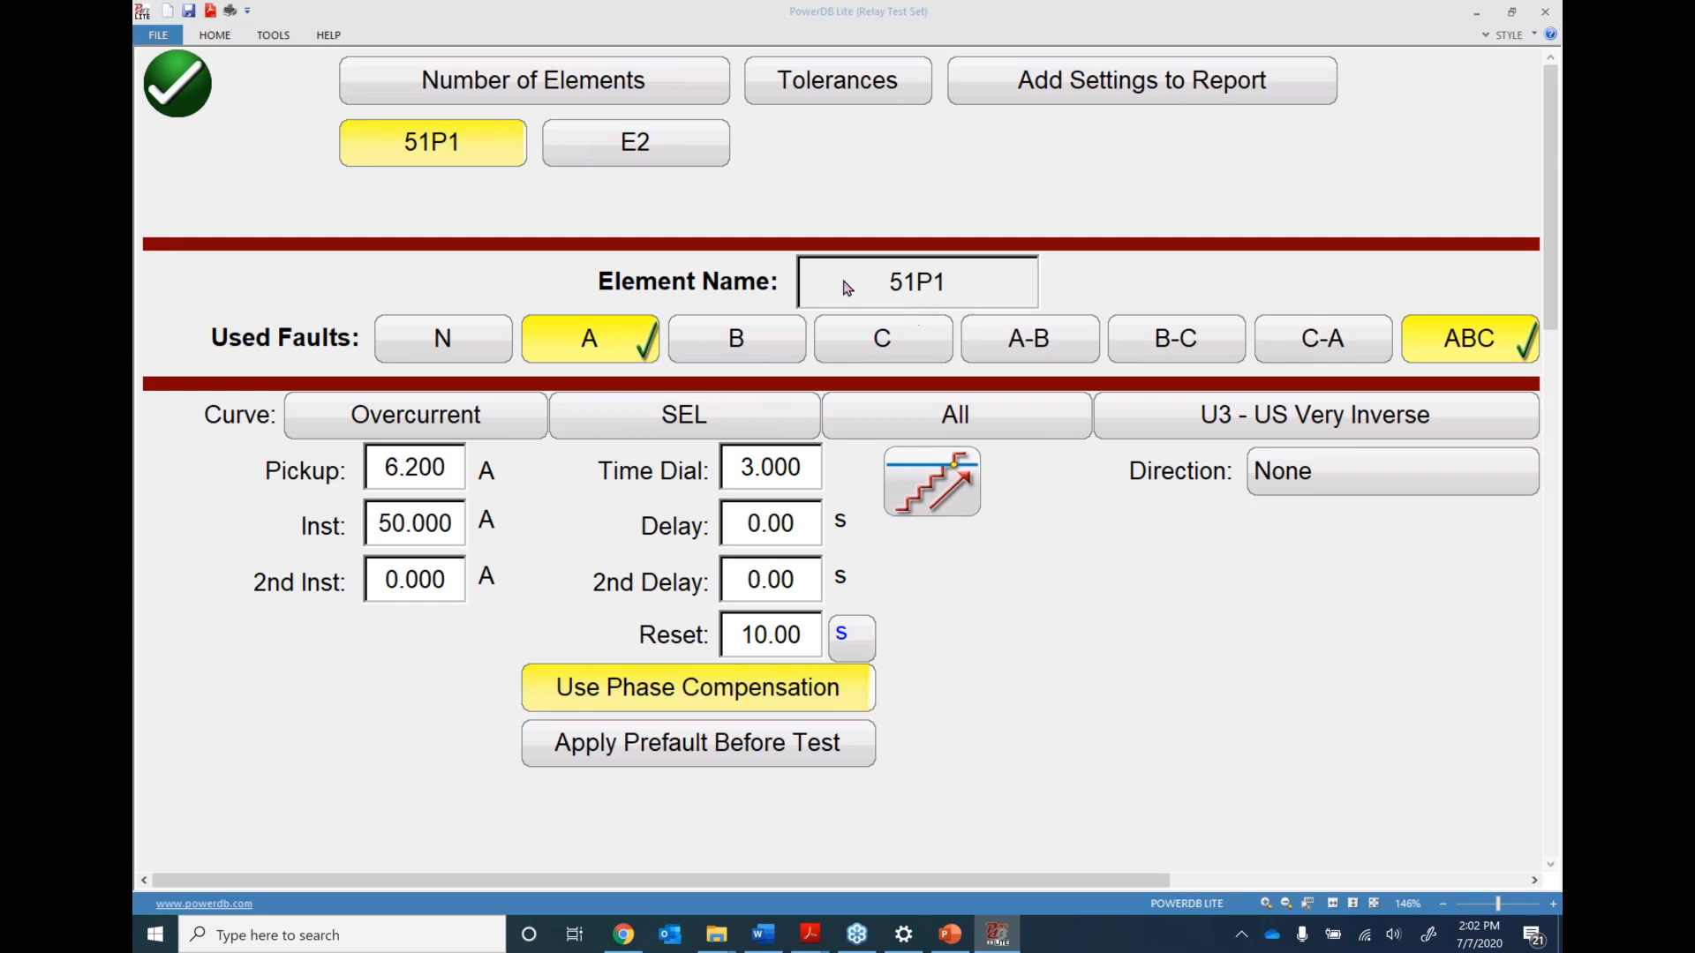
Rename the second element, E2, as 51P2 and enable its ABC fault
{"action": "left_click", "coordinate": [642, 143]}
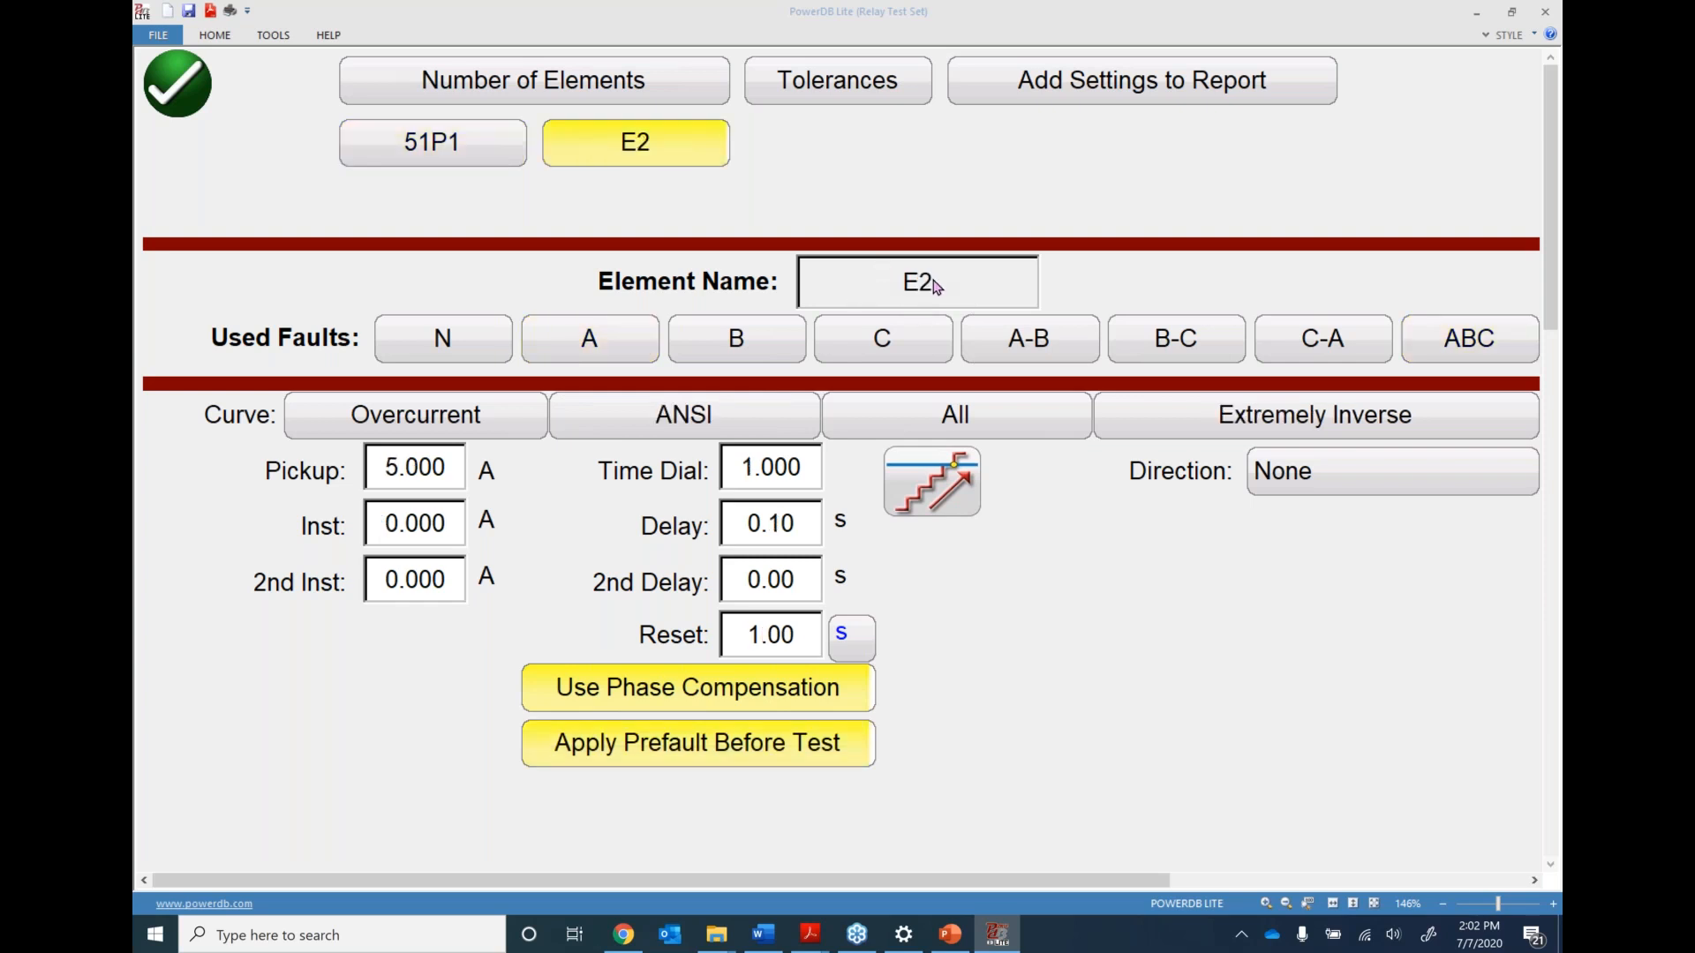
{"action": "left_click", "coordinate": [918, 281]}
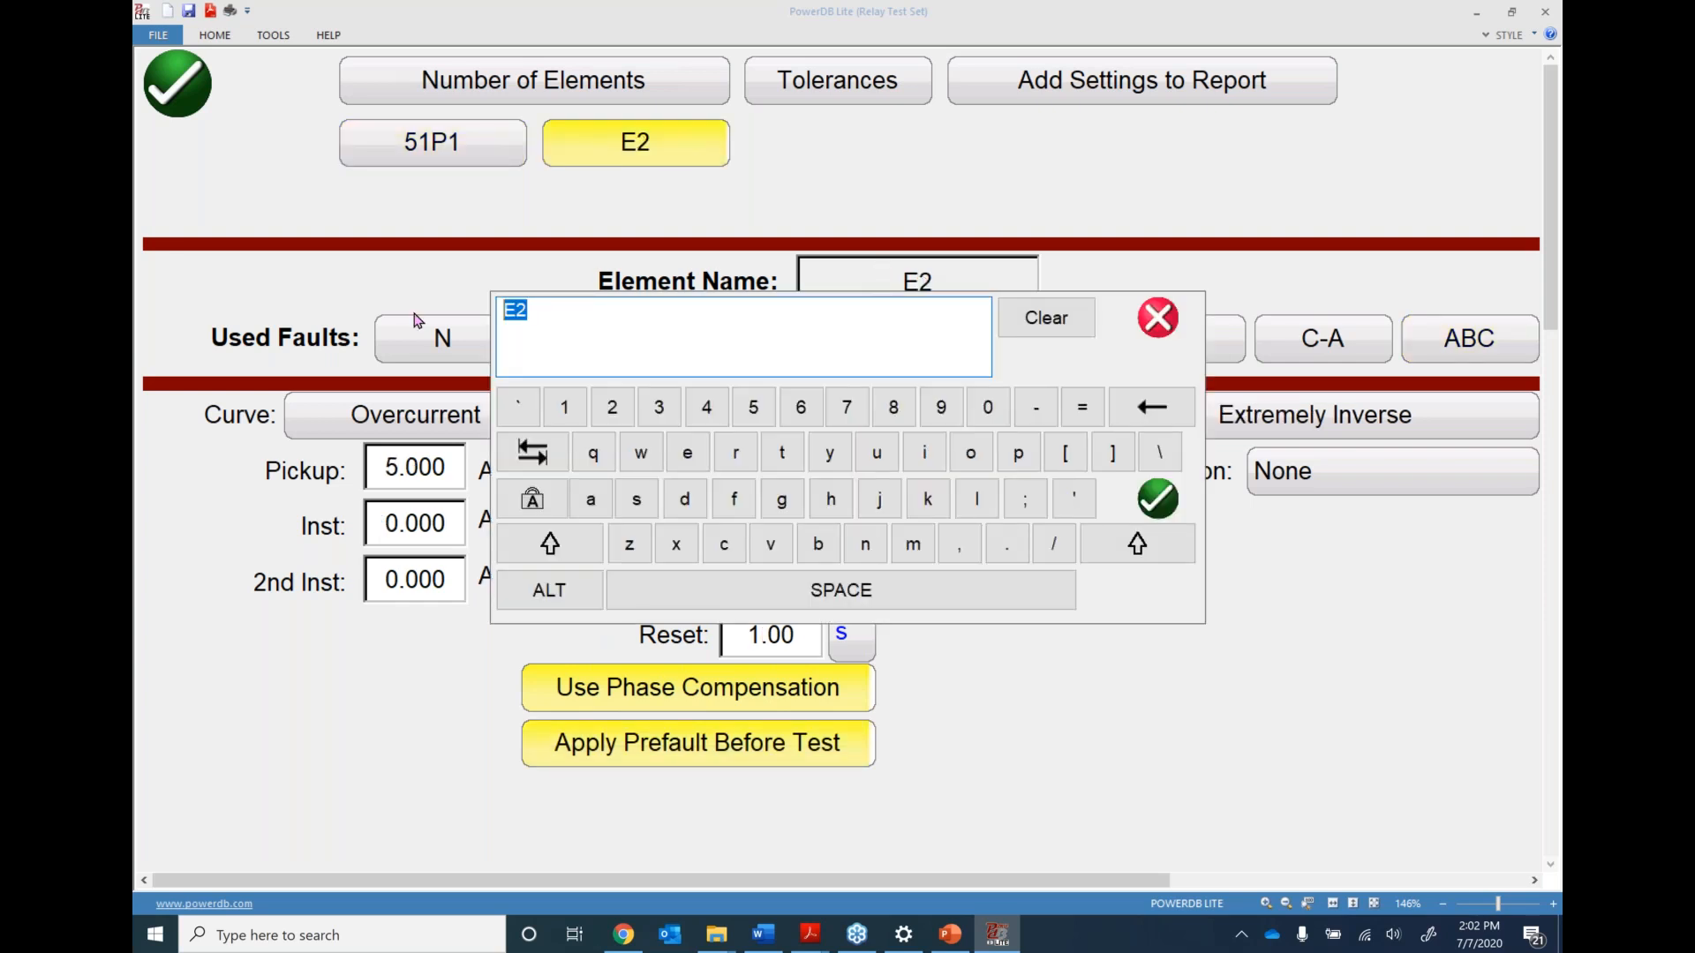
{"action": "type", "text": "51P2"}
{"action": "key", "text": "Return"}
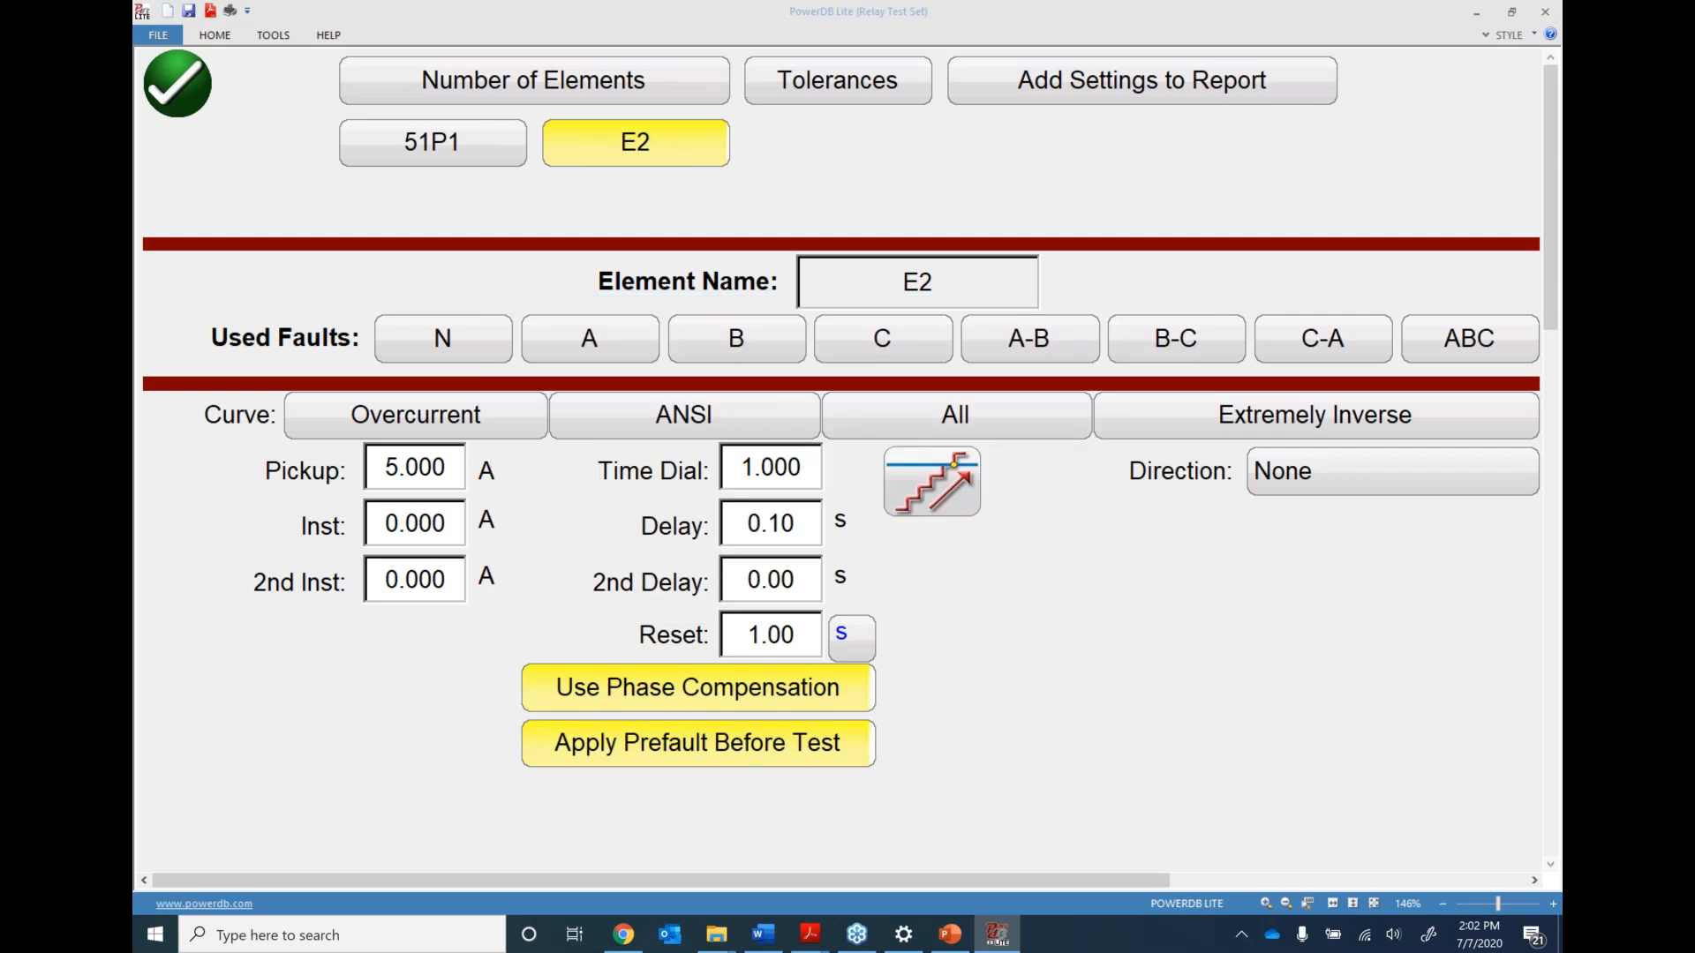
{"action": "left_click", "coordinate": [1436, 328]}
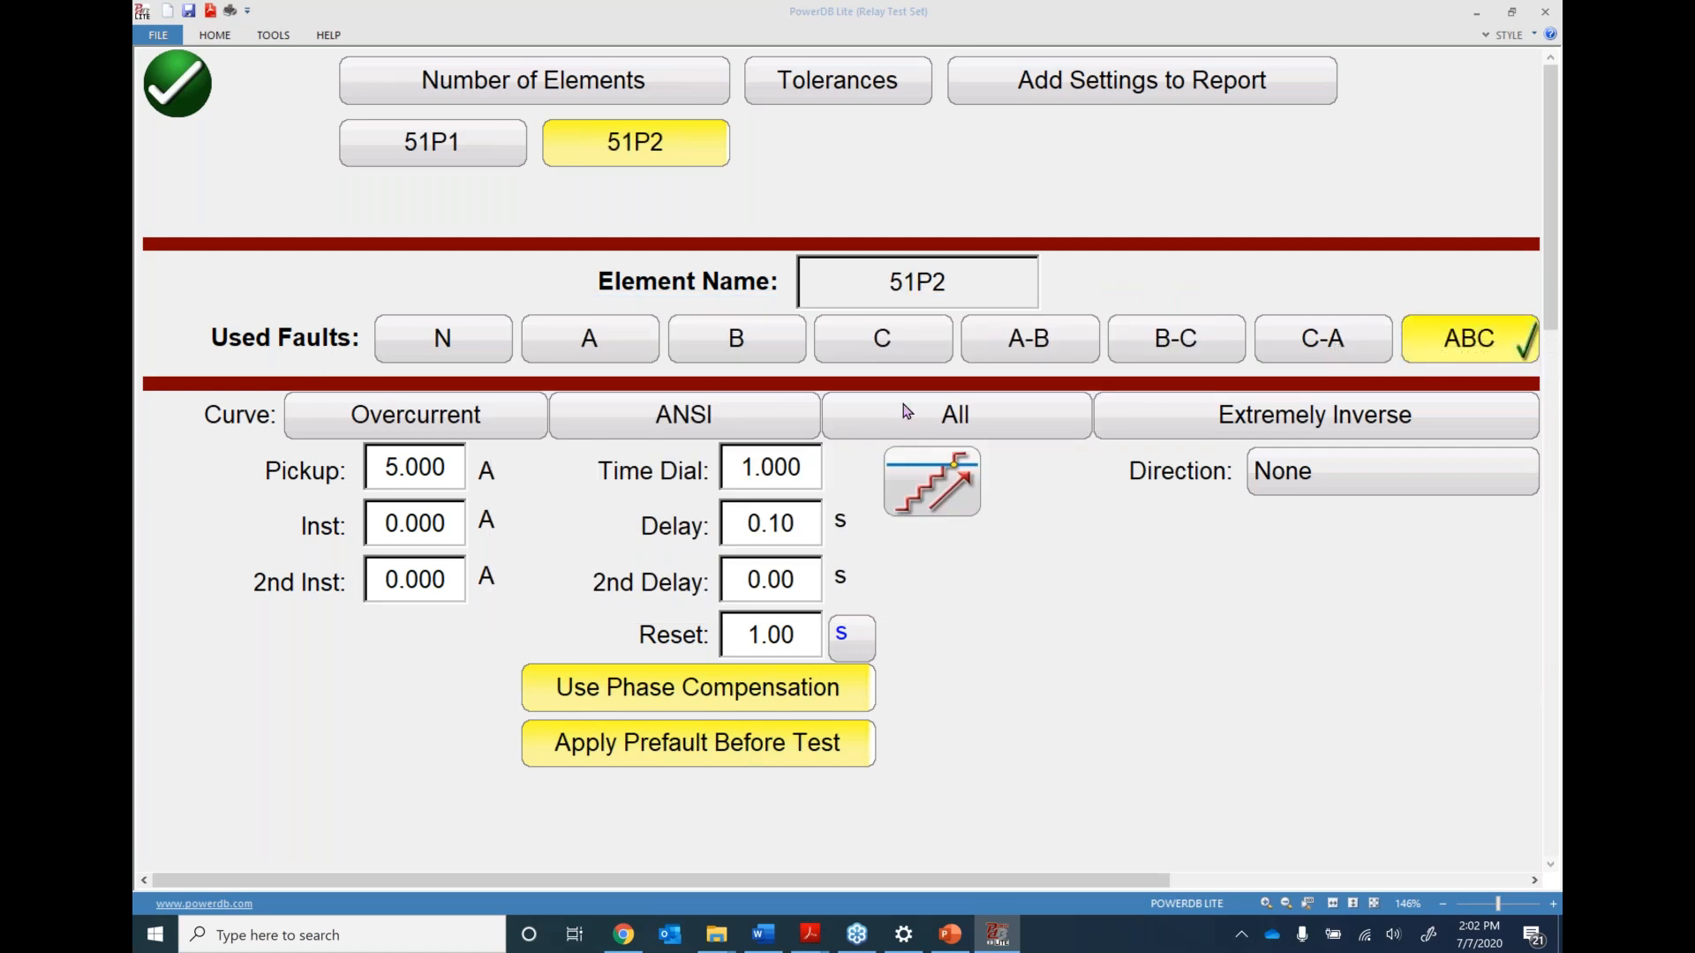
Assign the SEL U1 - US Moderately Inverse curve to element 51P2
{"action": "left_click", "coordinate": [691, 411]}
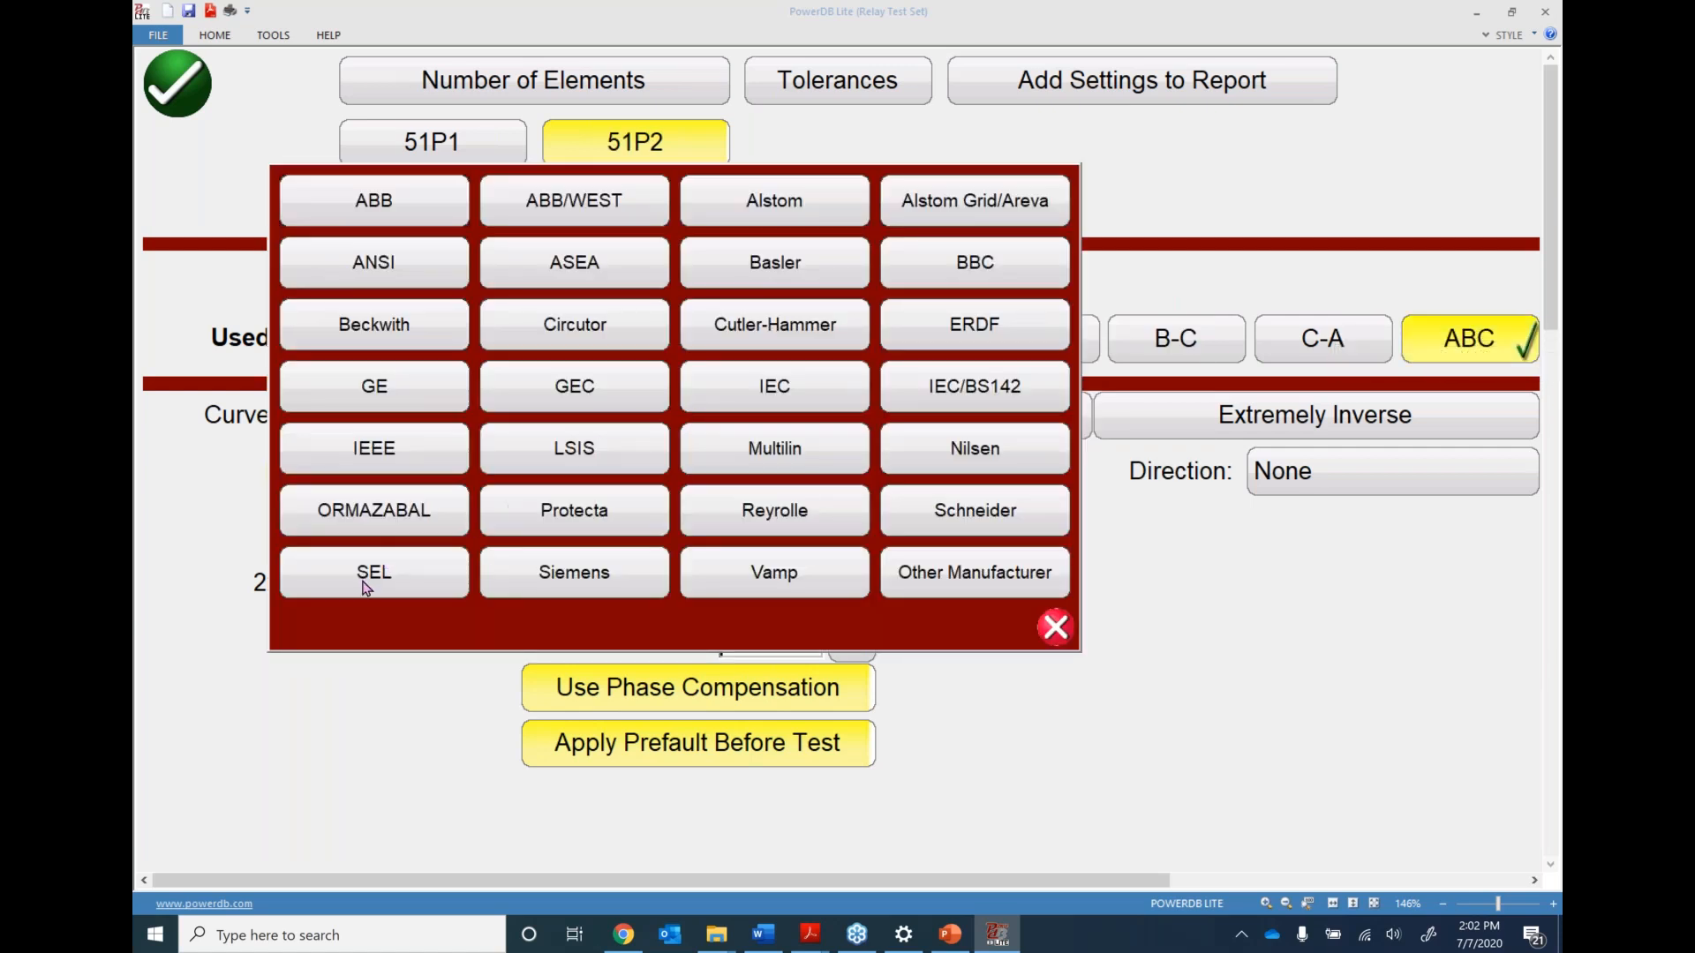
{"action": "left_click", "coordinate": [364, 576]}
{"action": "left_click", "coordinate": [1162, 428]}
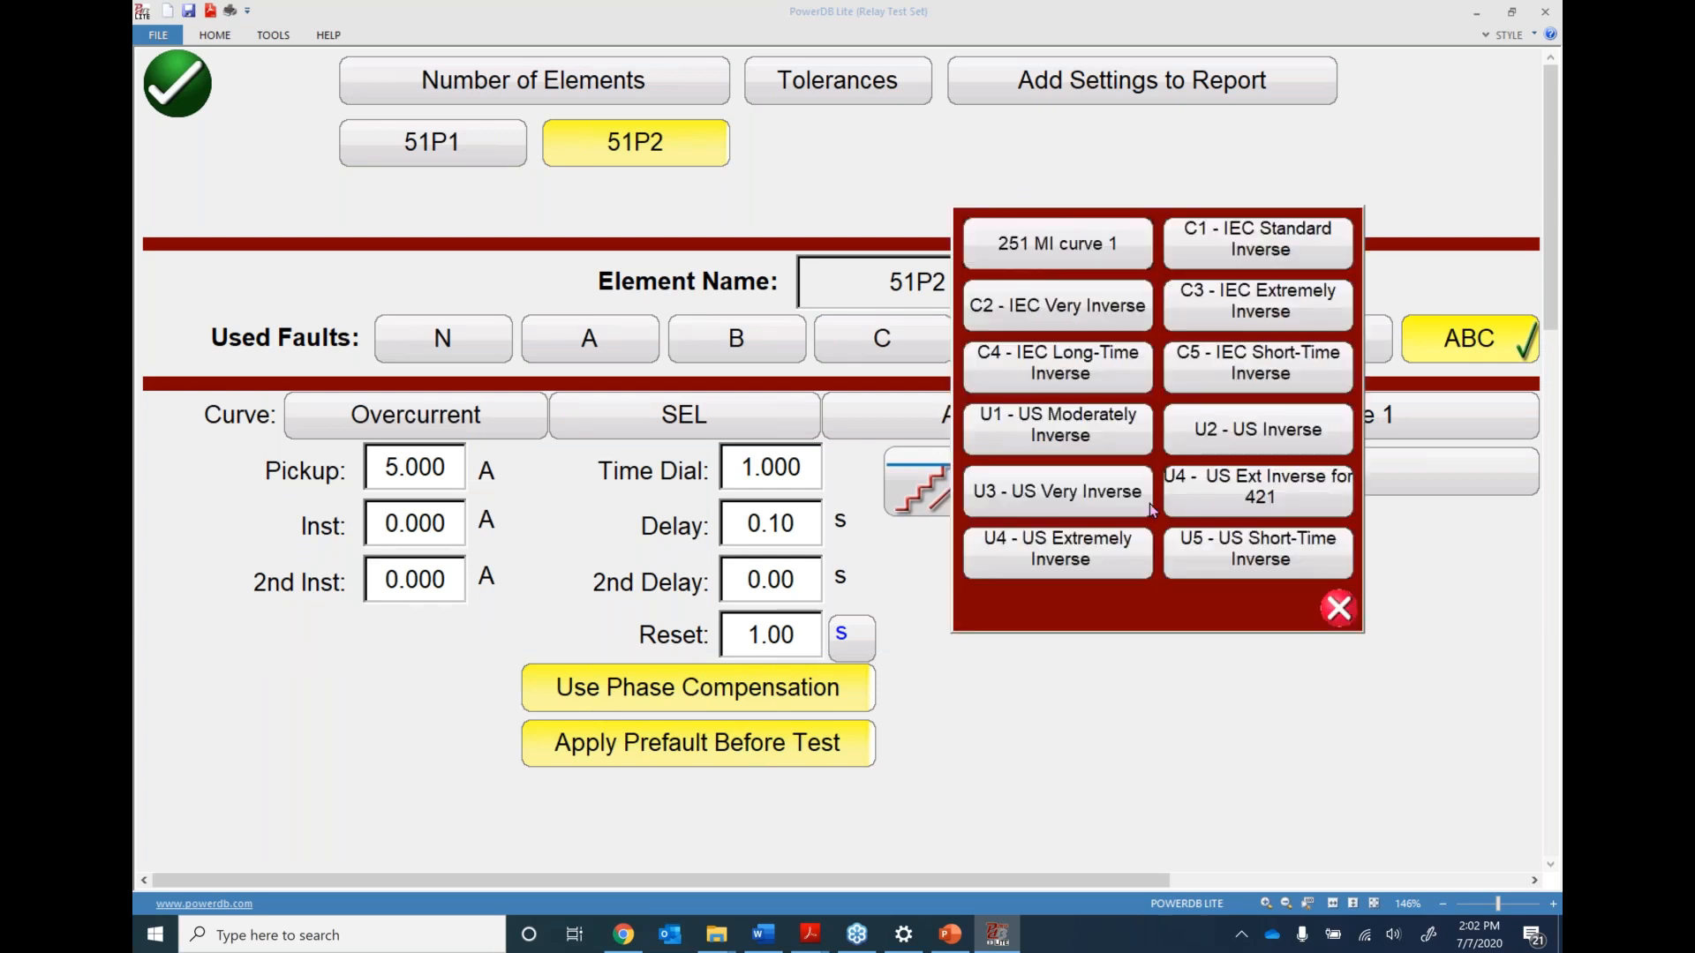
{"action": "left_click", "coordinate": [1069, 435]}
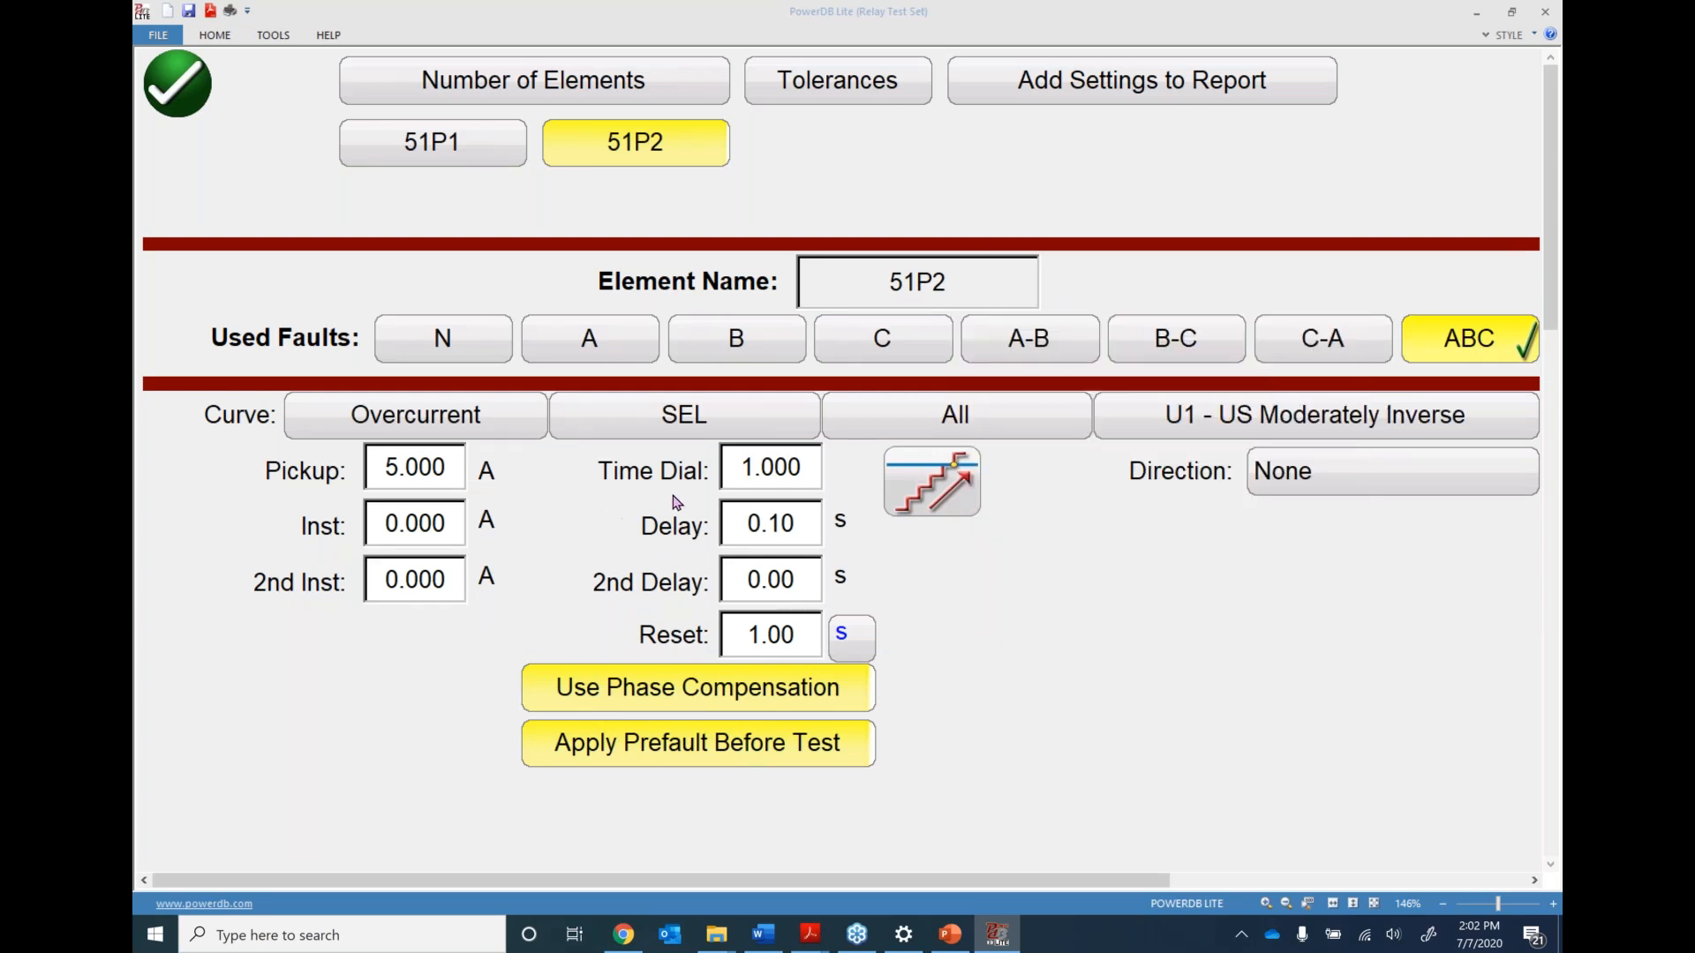
Set the 51P2 time dial to 2 and turn off applying prefault before the test
{"action": "left_click", "coordinate": [765, 477]}
{"action": "type", "text": "2"}
{"action": "key", "text": "Return"}
{"action": "left_click", "coordinate": [682, 744]}
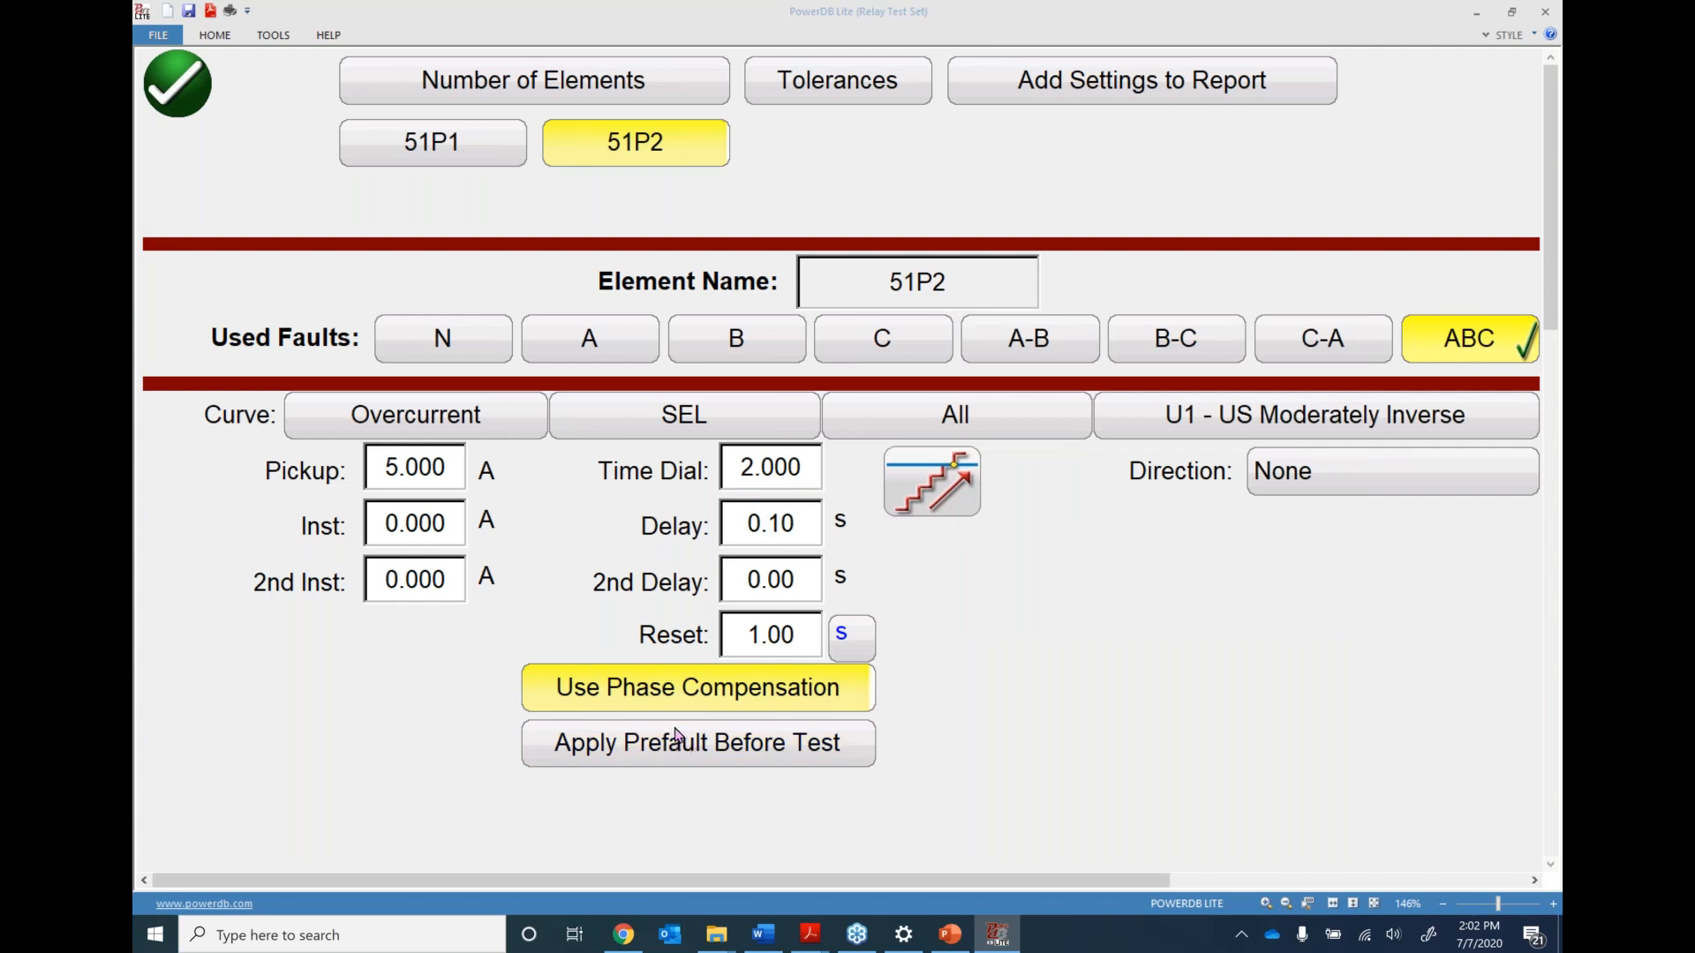
Leave the element settings from 51P1 and review the list of tests available for both elements
{"action": "left_click", "coordinate": [484, 155]}
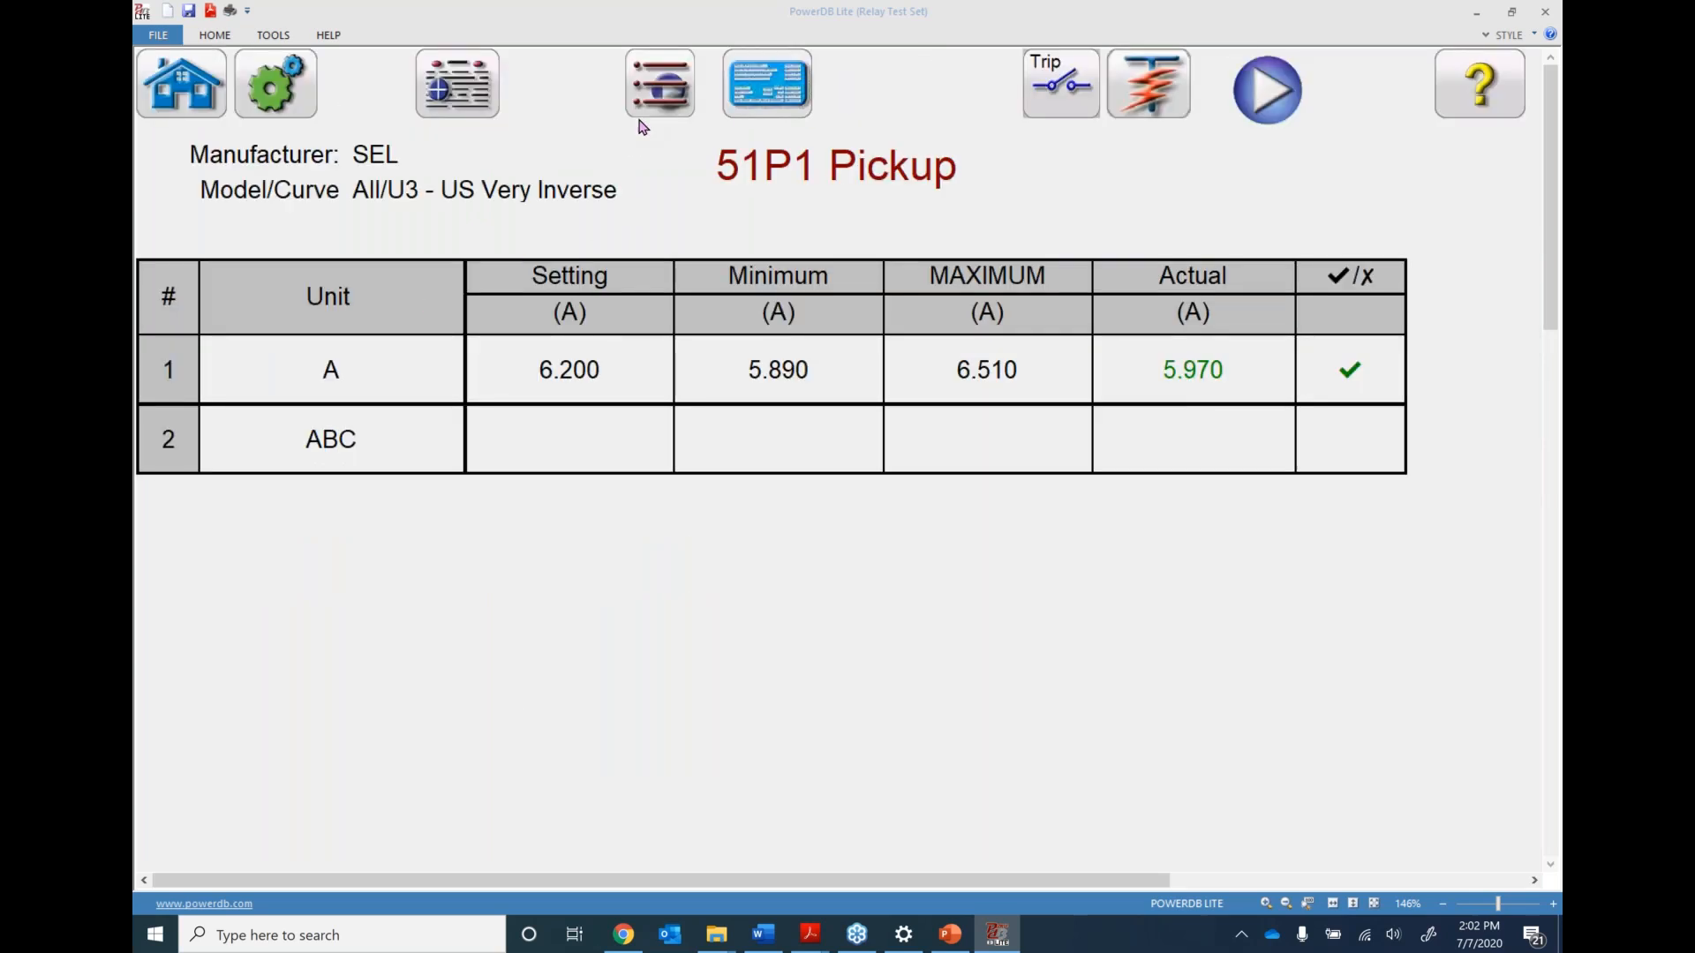
{"action": "left_click", "coordinate": [657, 95]}
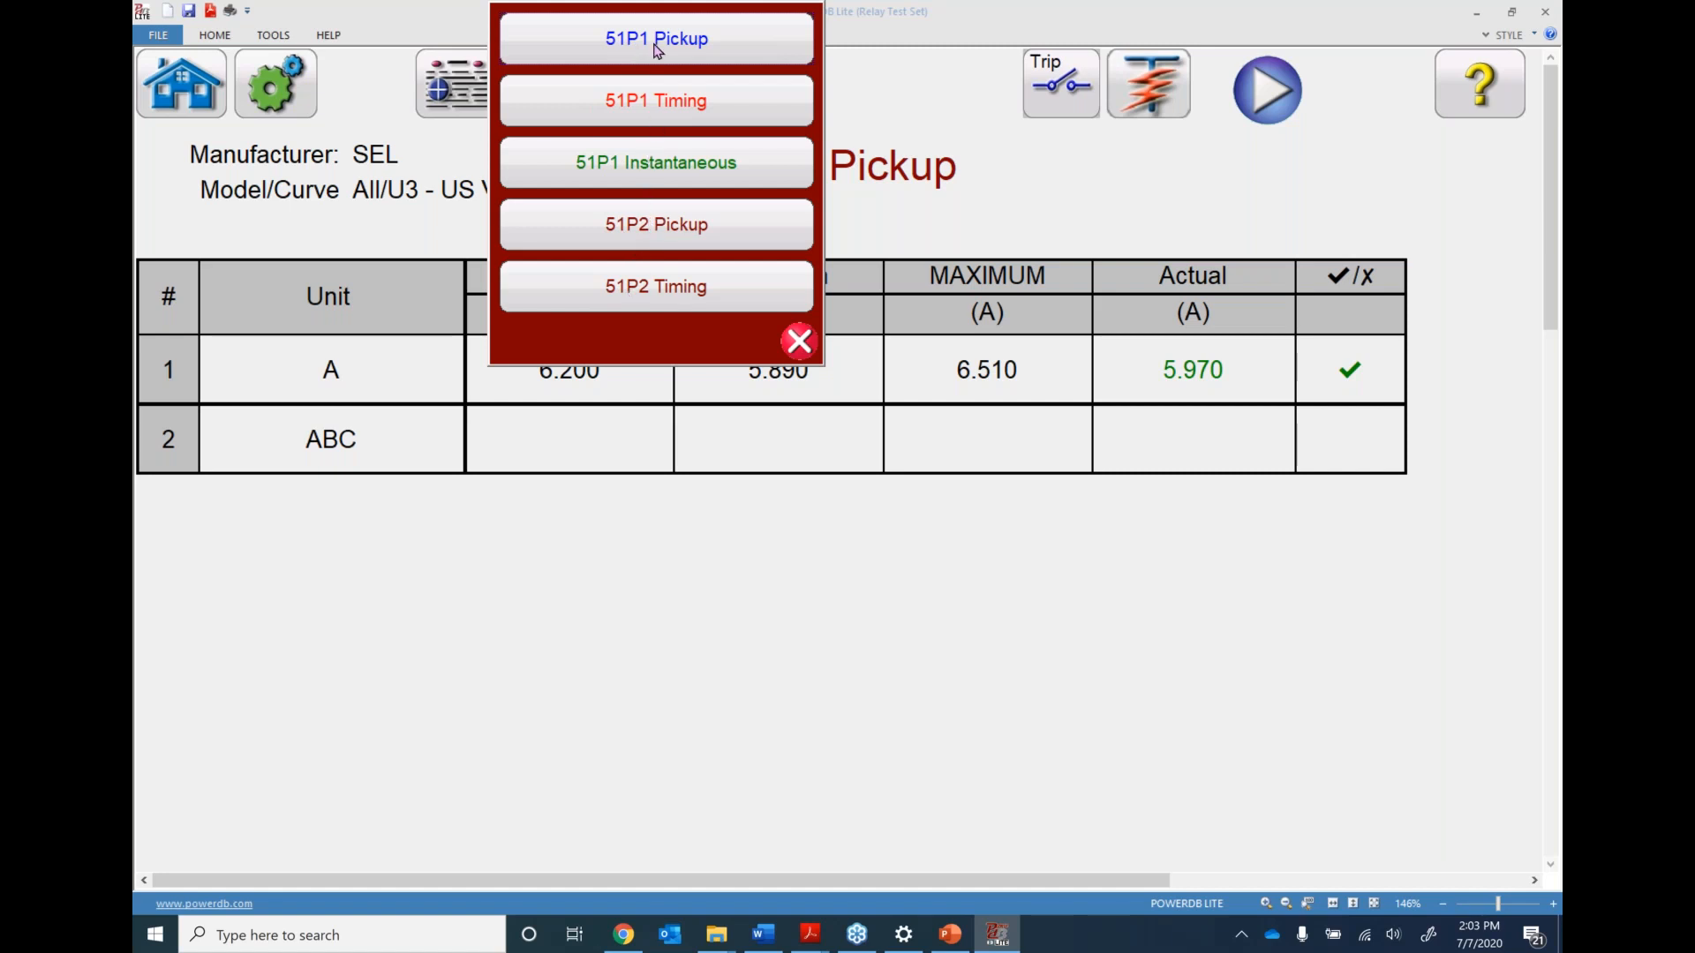
{"action": "left_click", "coordinate": [797, 341]}
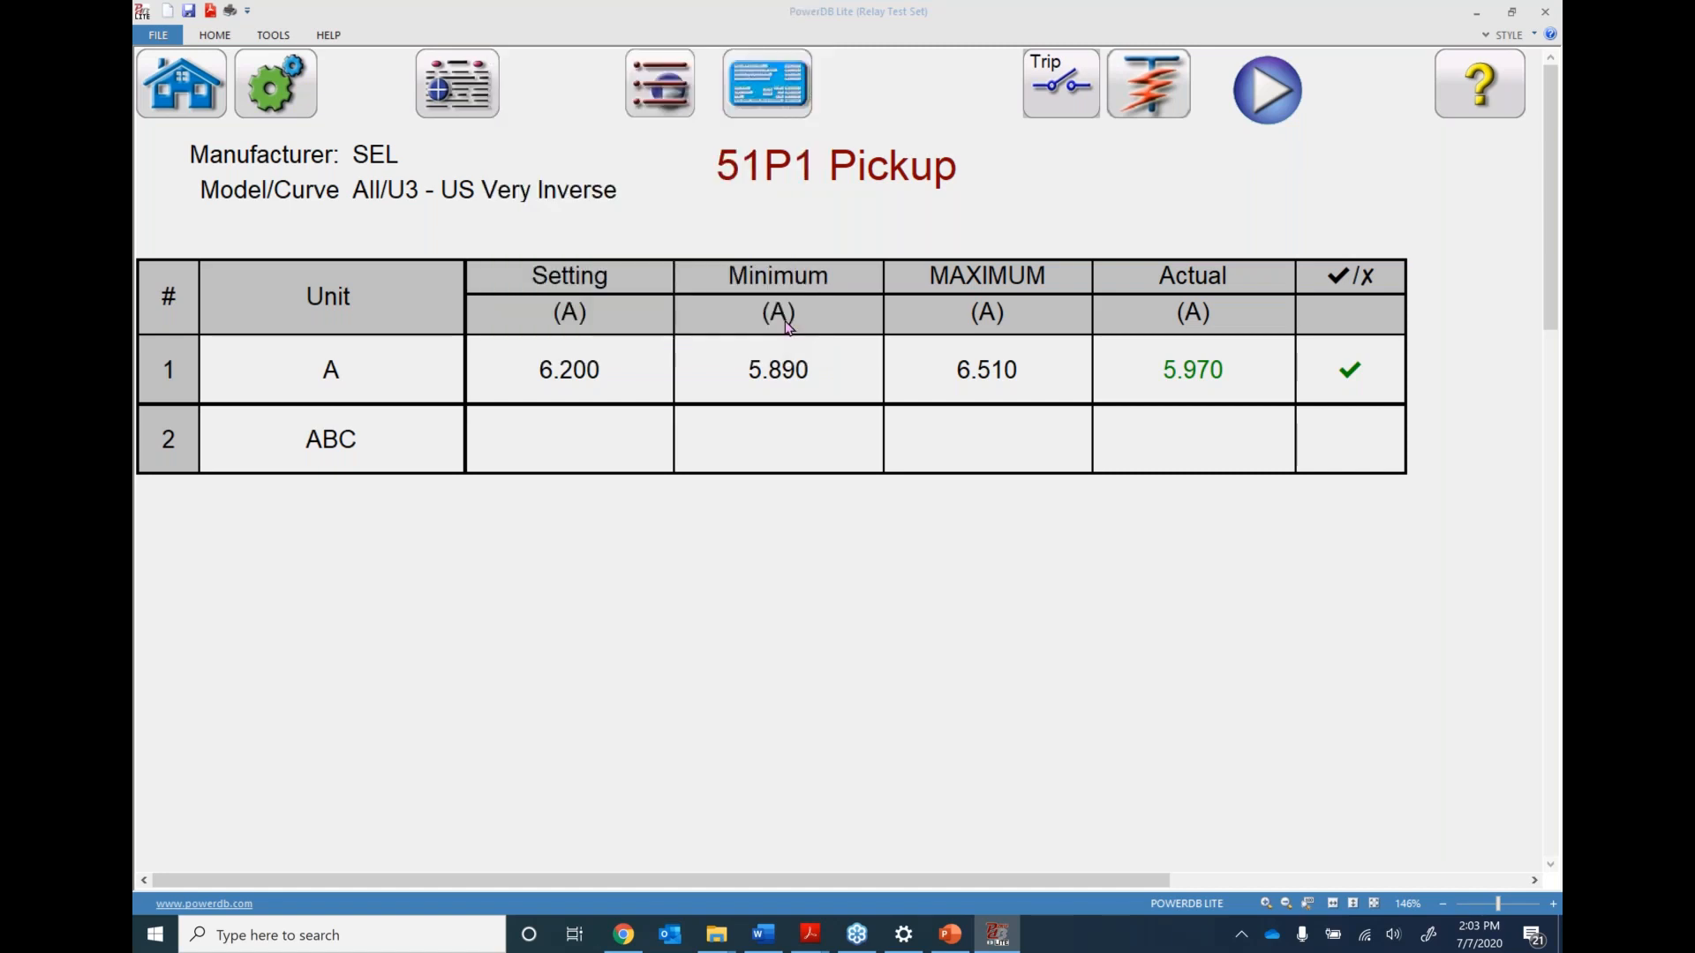
Reopen the element settings and set the direction of 51P1 to Forward
{"action": "left_click", "coordinate": [757, 92]}
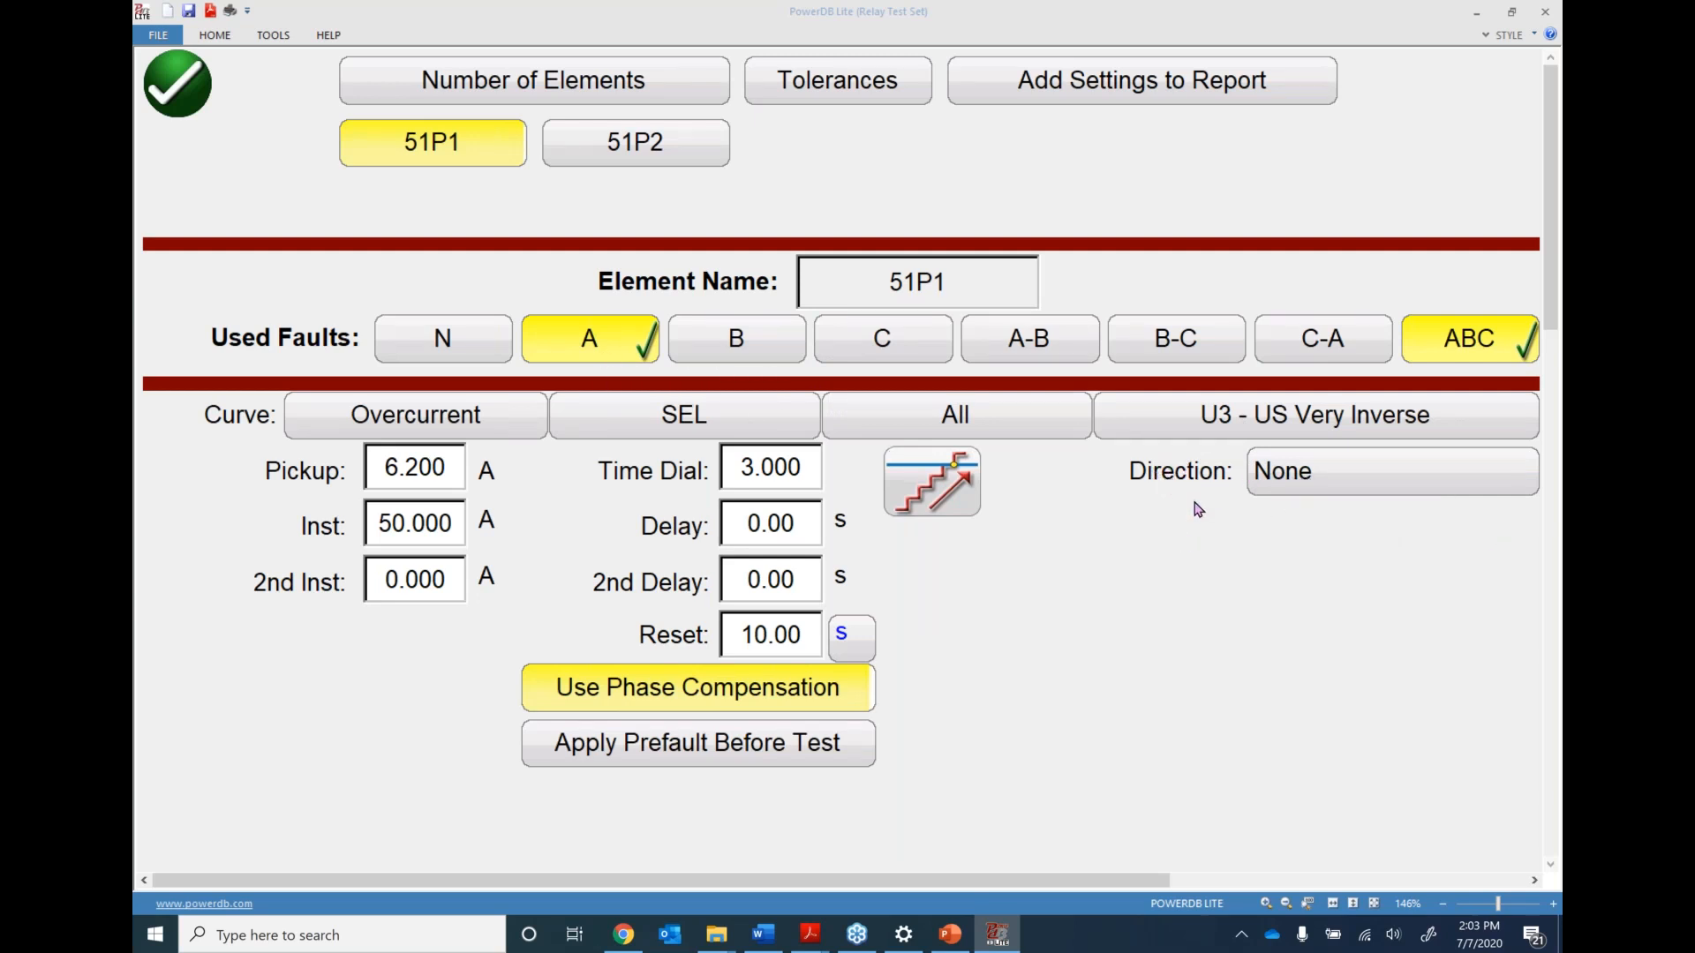
{"action": "left_click", "coordinate": [1347, 477]}
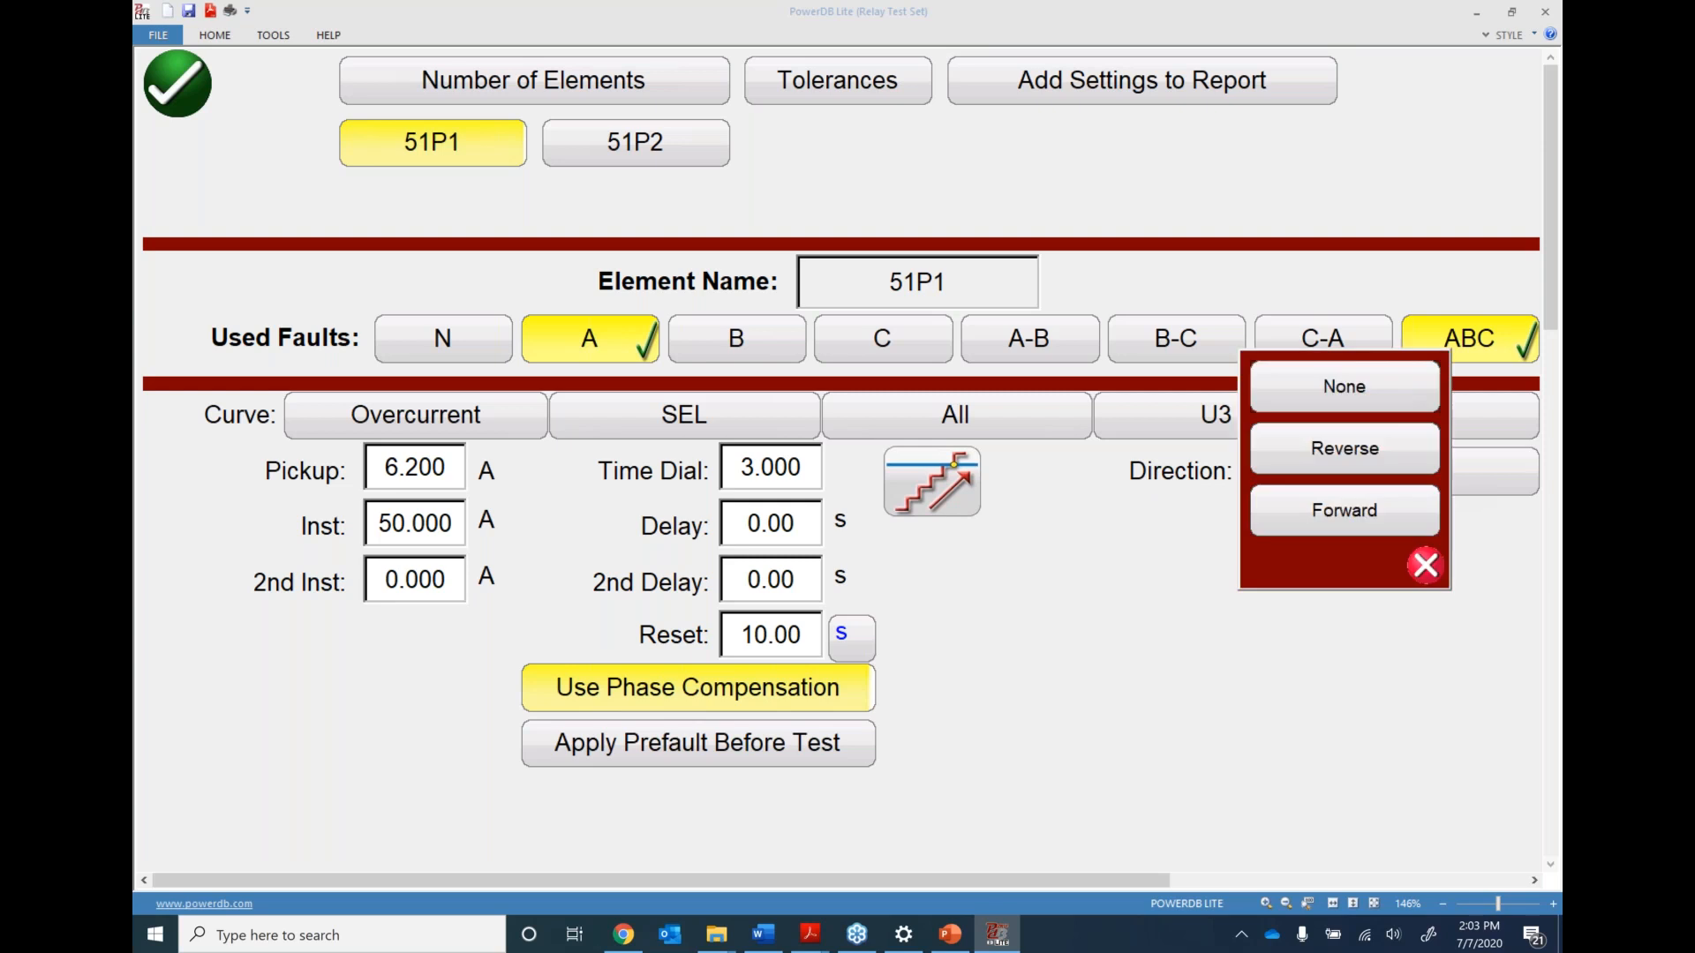
{"action": "left_click", "coordinate": [1340, 511]}
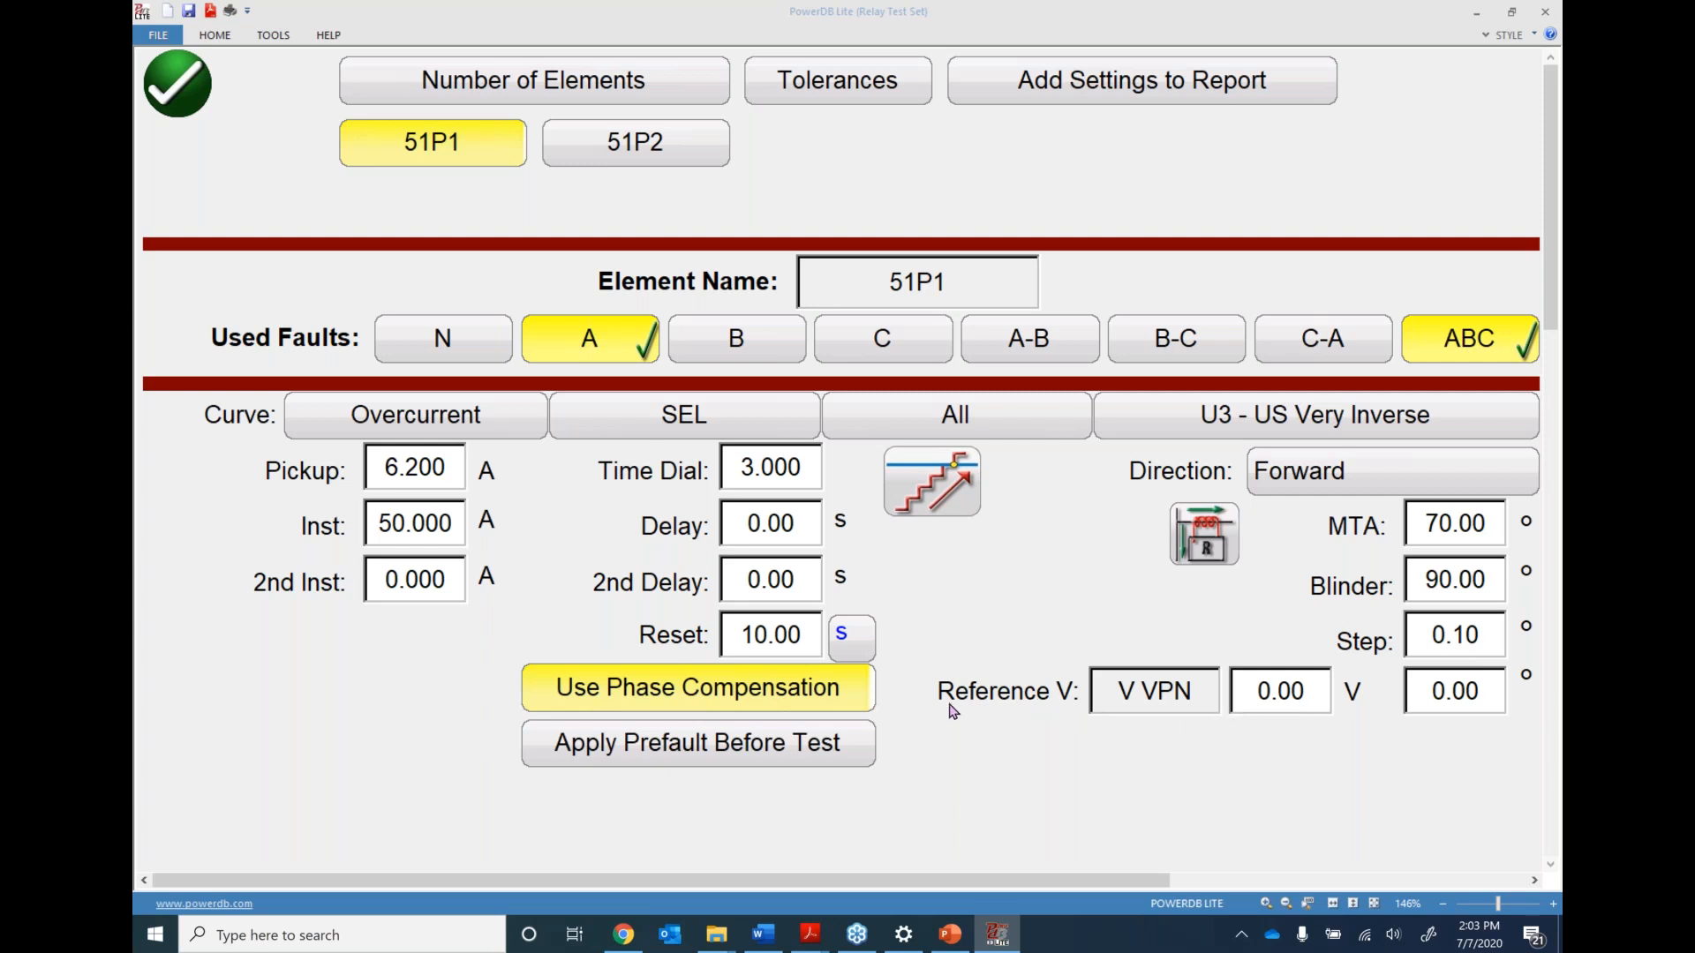
Set the 51P1 reference voltage to VPP at 84 V and 0°, and accept the element settings
{"action": "left_click", "coordinate": [1145, 696]}
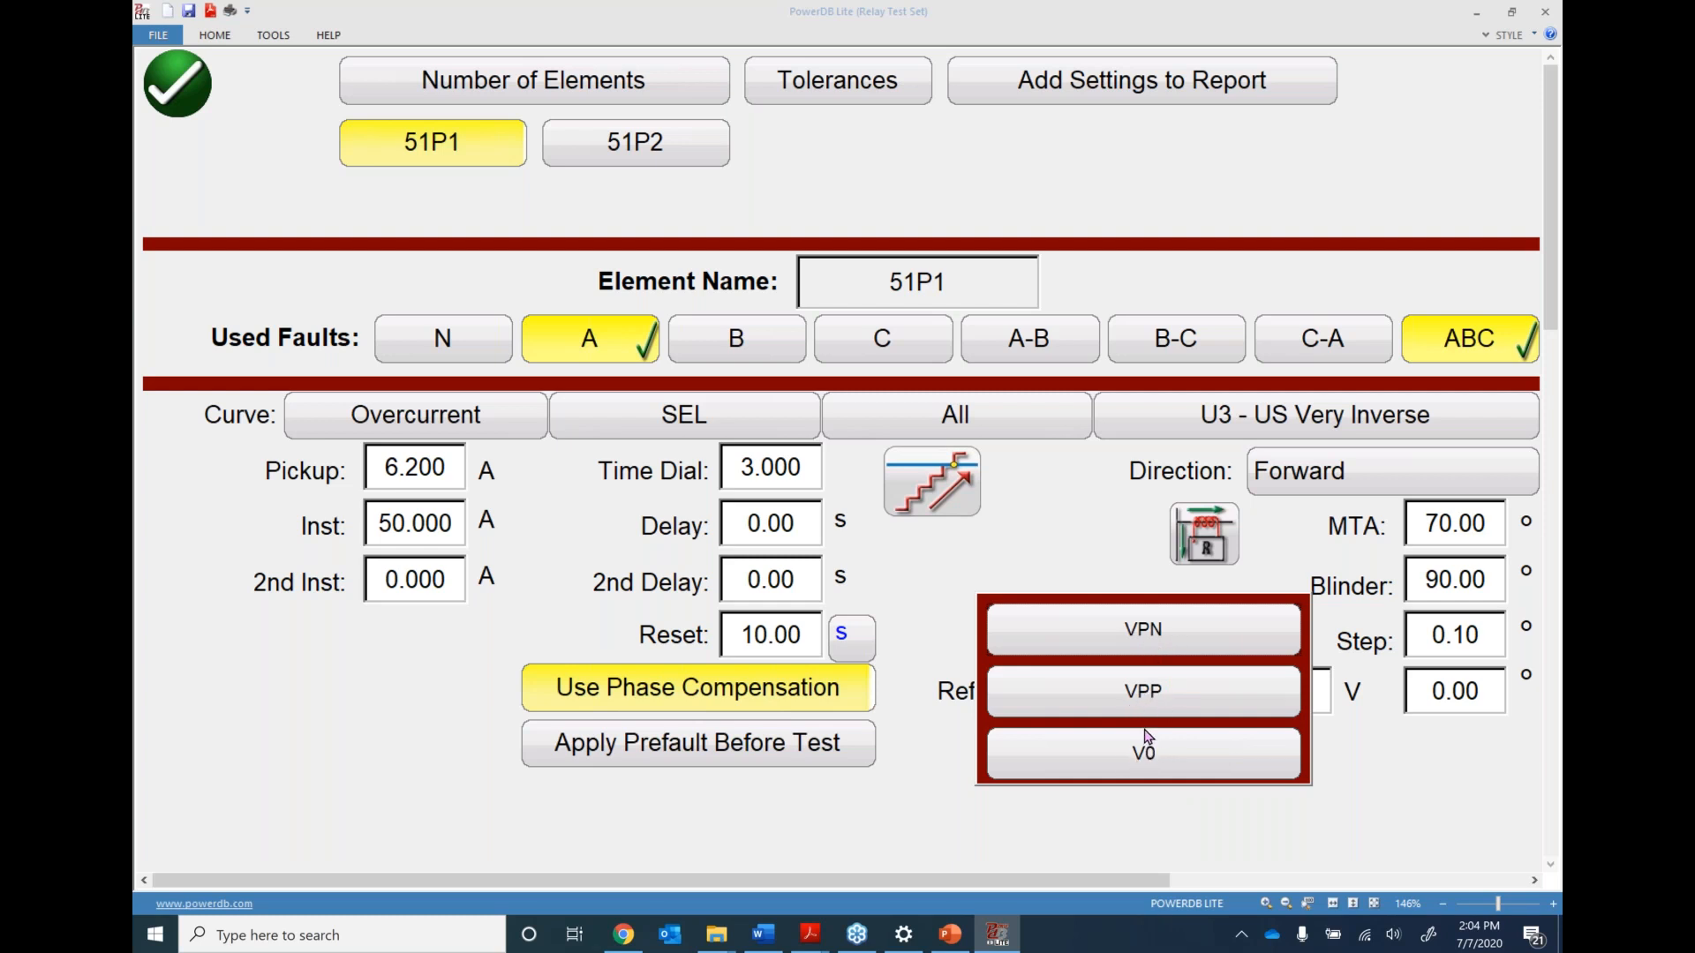
{"action": "left_click", "coordinate": [1145, 691]}
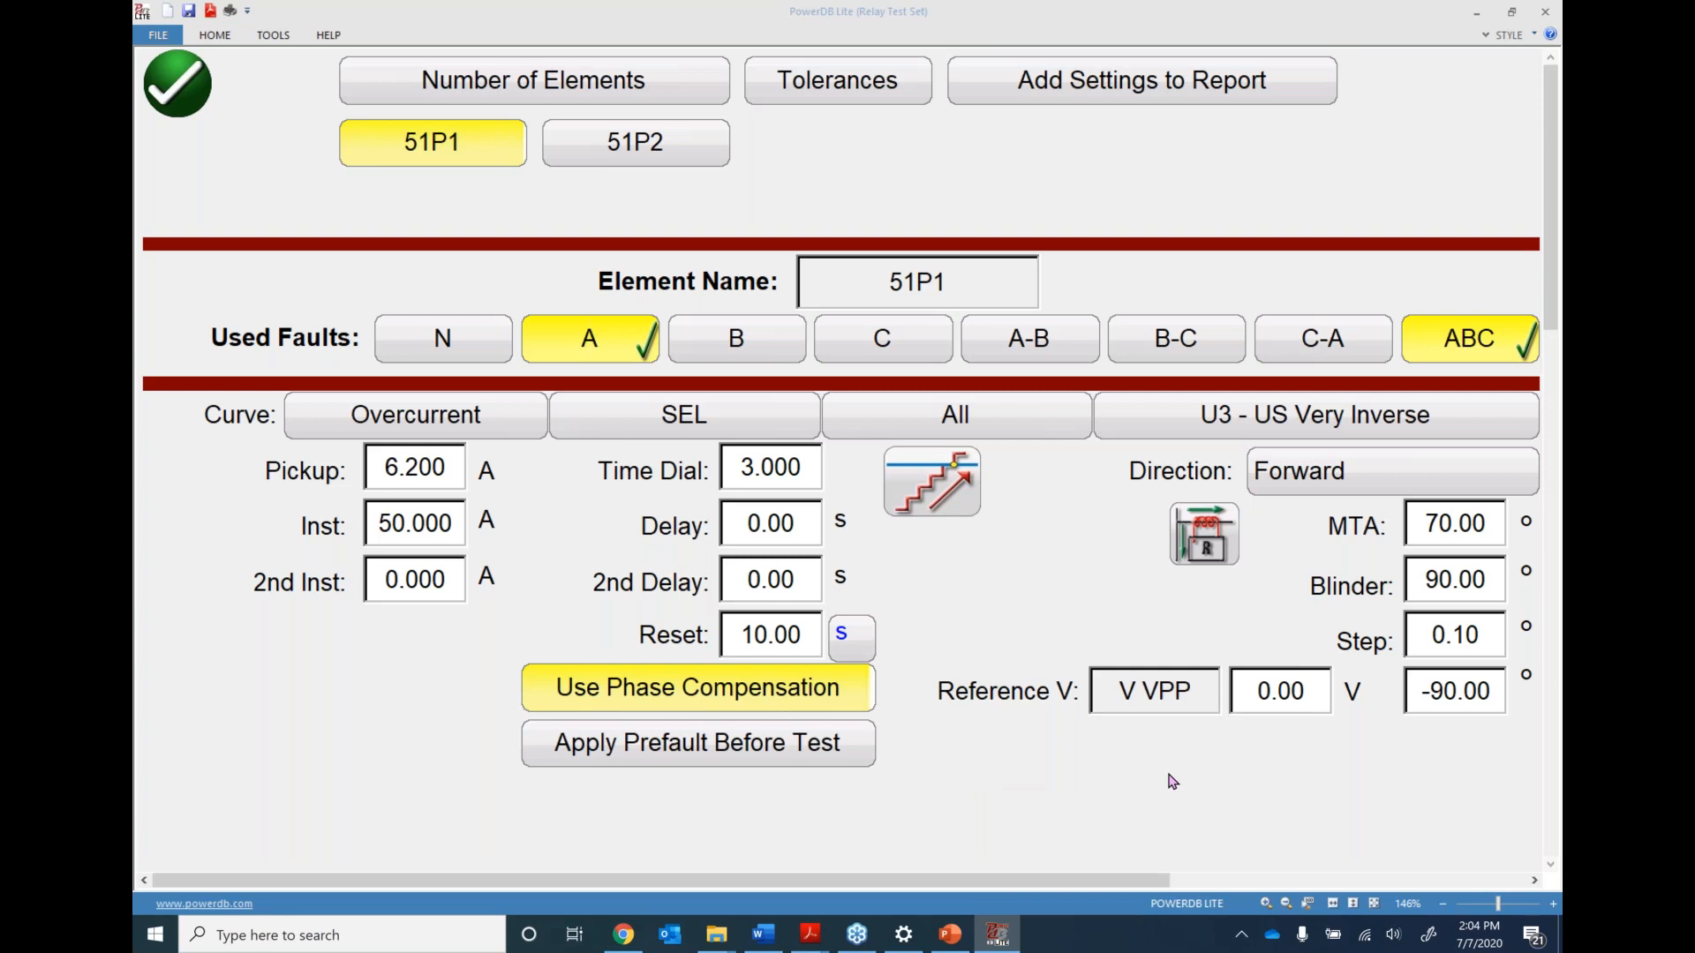
{"action": "left_click", "coordinate": [1444, 701]}
{"action": "type", "text": "0"}
{"action": "key", "text": "Return"}
{"action": "left_click", "coordinate": [1283, 696]}
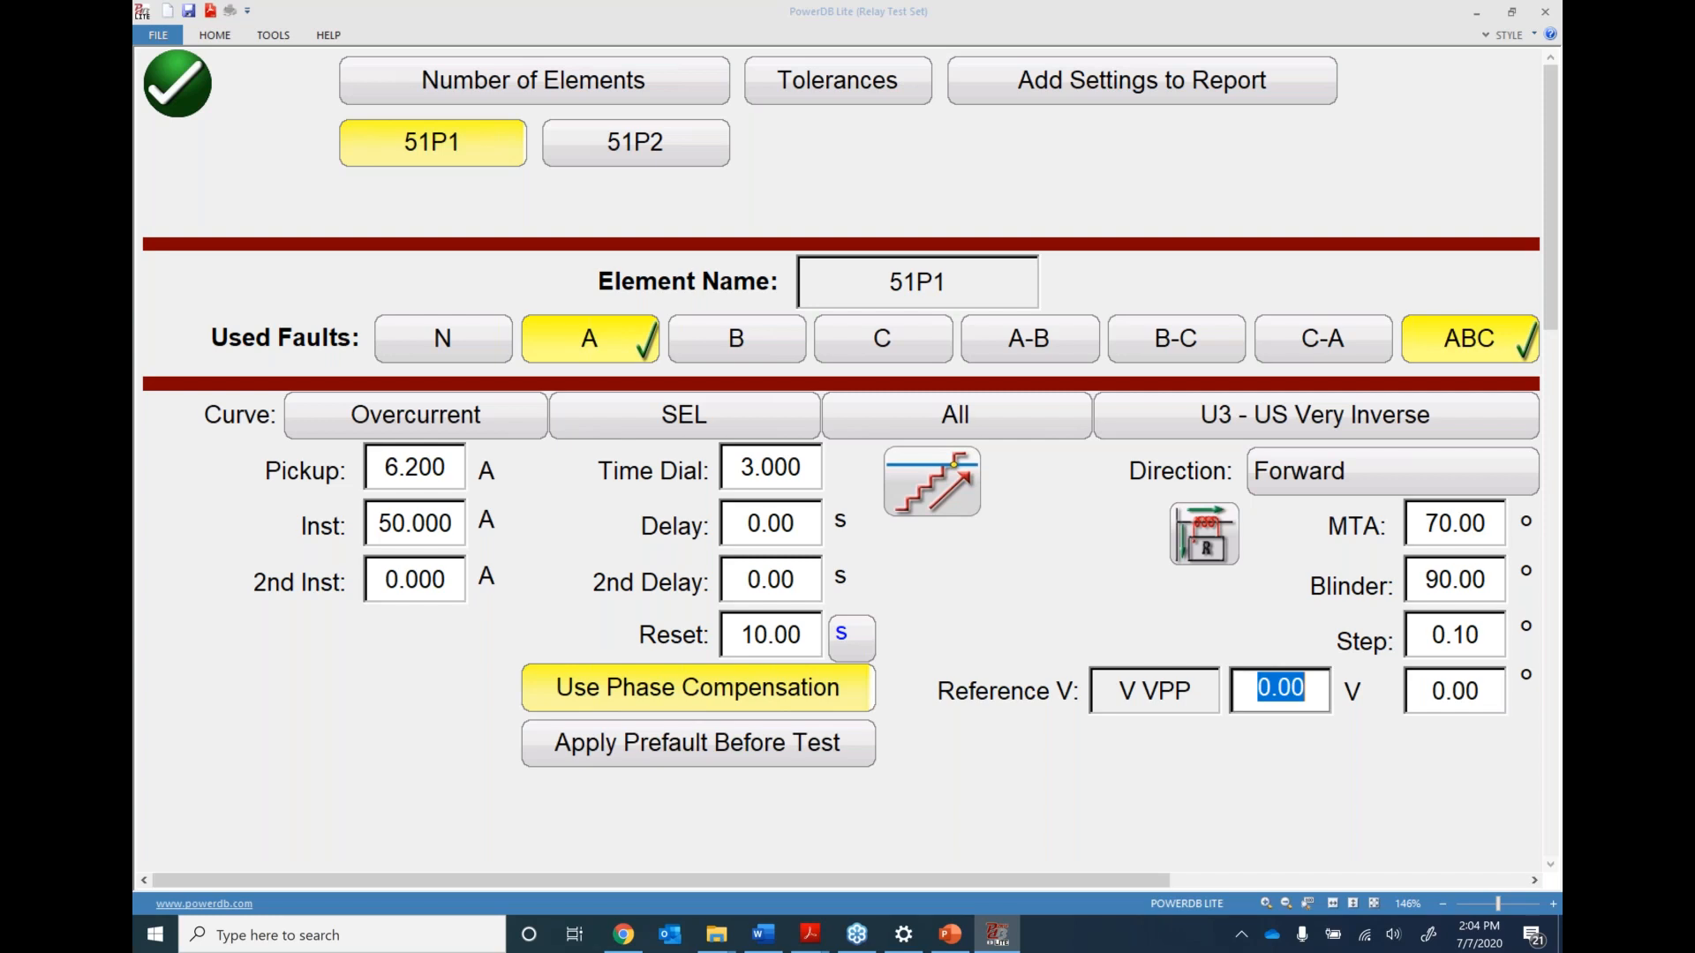
{"action": "type", "text": "84"}
{"action": "key", "text": "Return"}
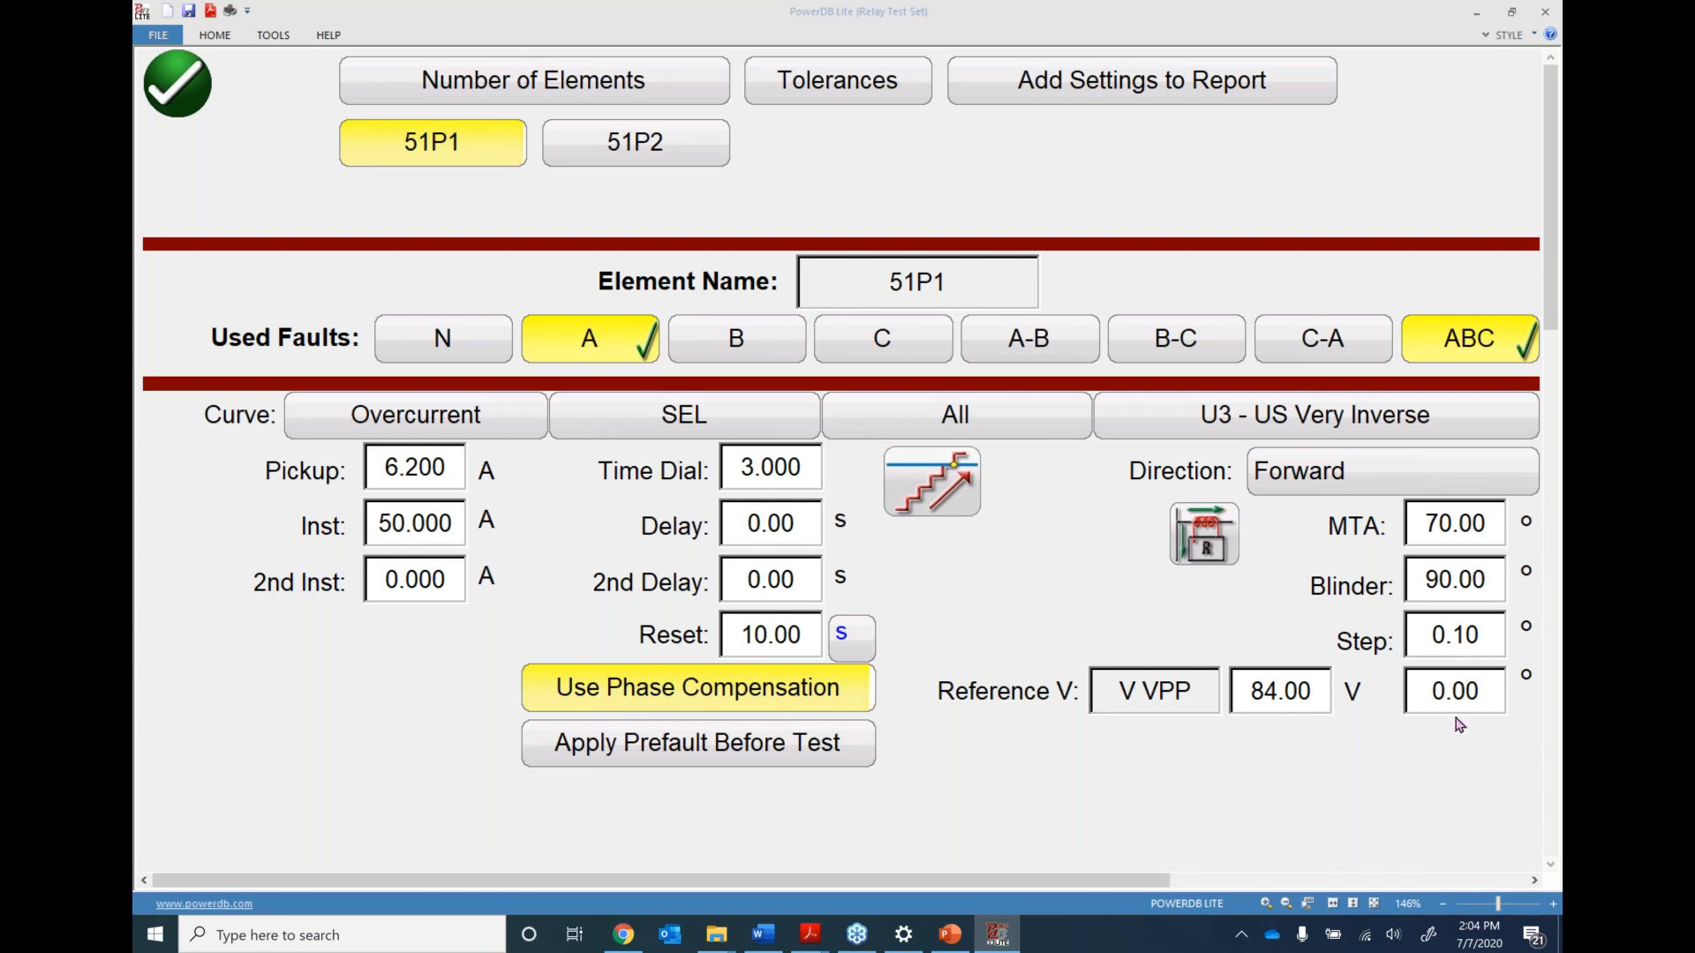
{"action": "left_click", "coordinate": [176, 82]}
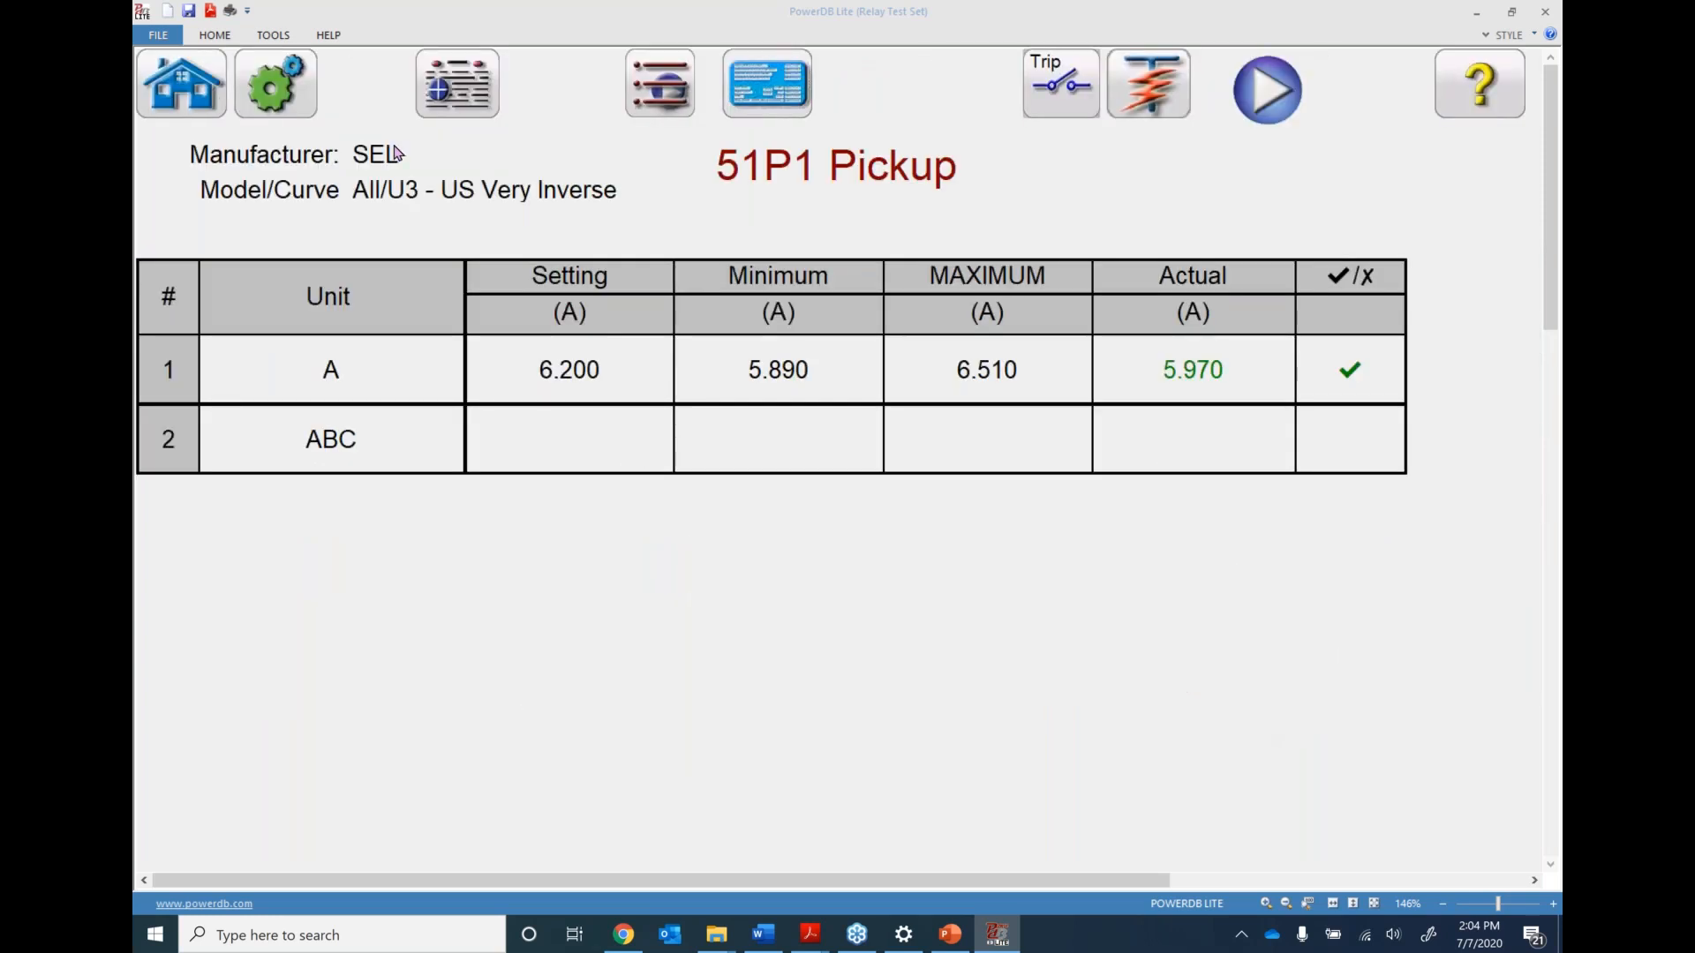
Run the 51P1 Directional test for the A-N fault, simulating the contact for both blinder angles
{"action": "left_click", "coordinate": [660, 84]}
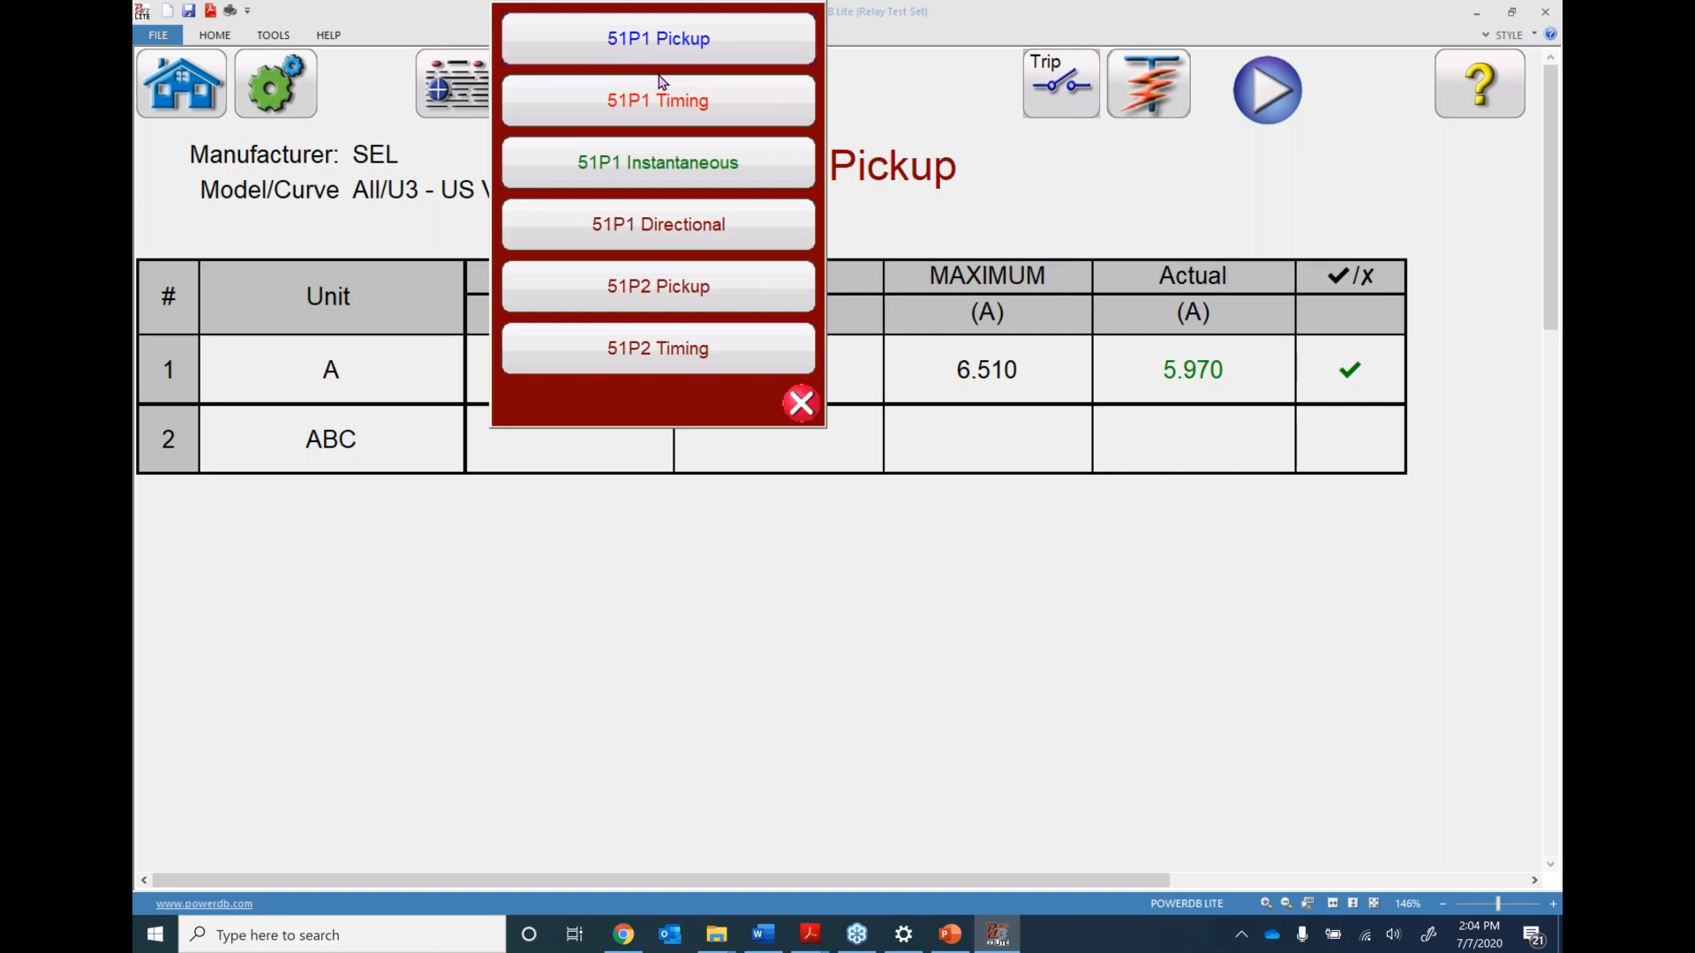
{"action": "left_click", "coordinate": [663, 230]}
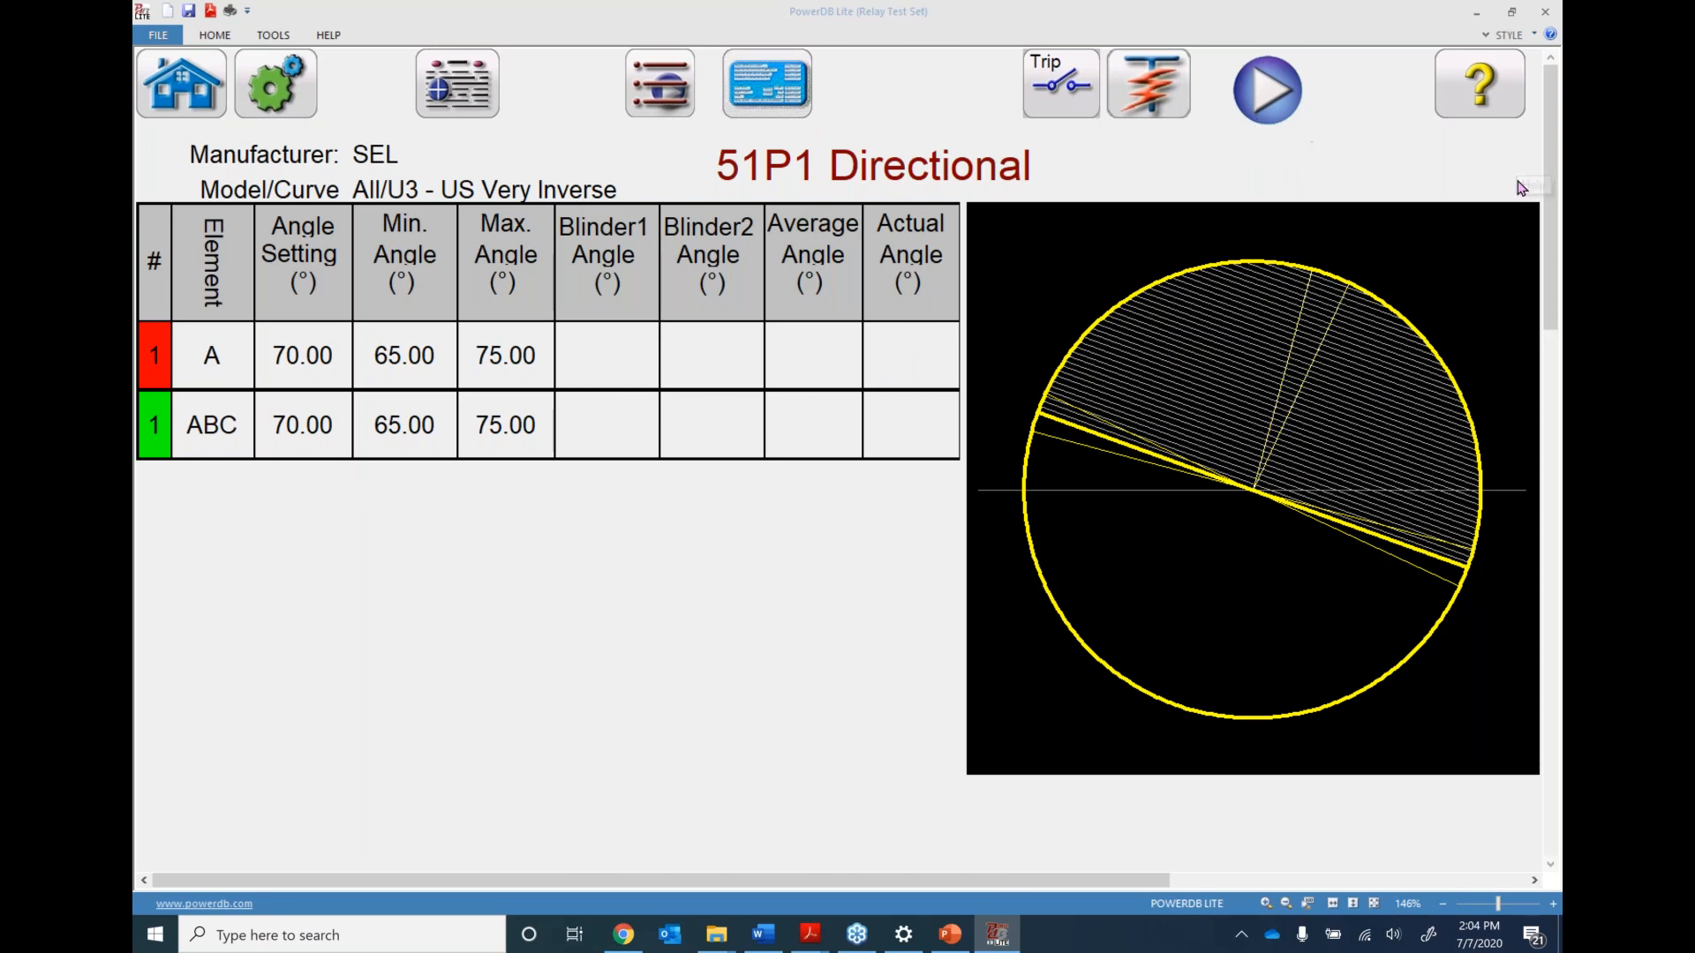
{"action": "left_click", "coordinate": [1268, 89]}
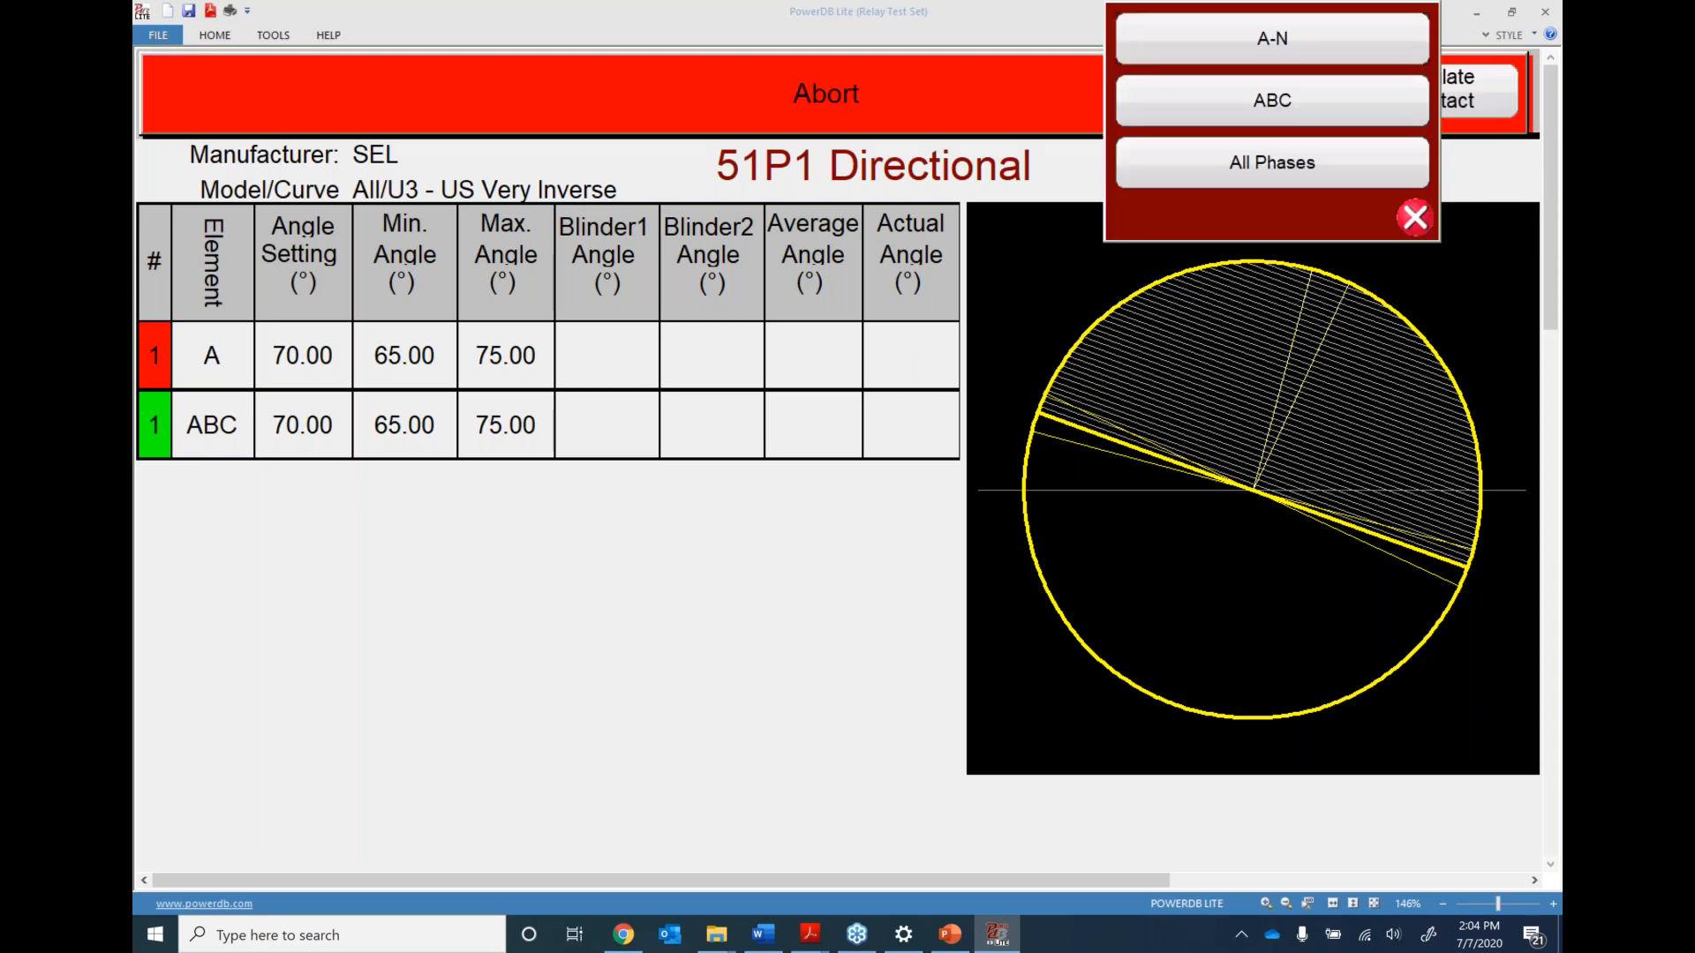
{"action": "left_click", "coordinate": [1269, 44]}
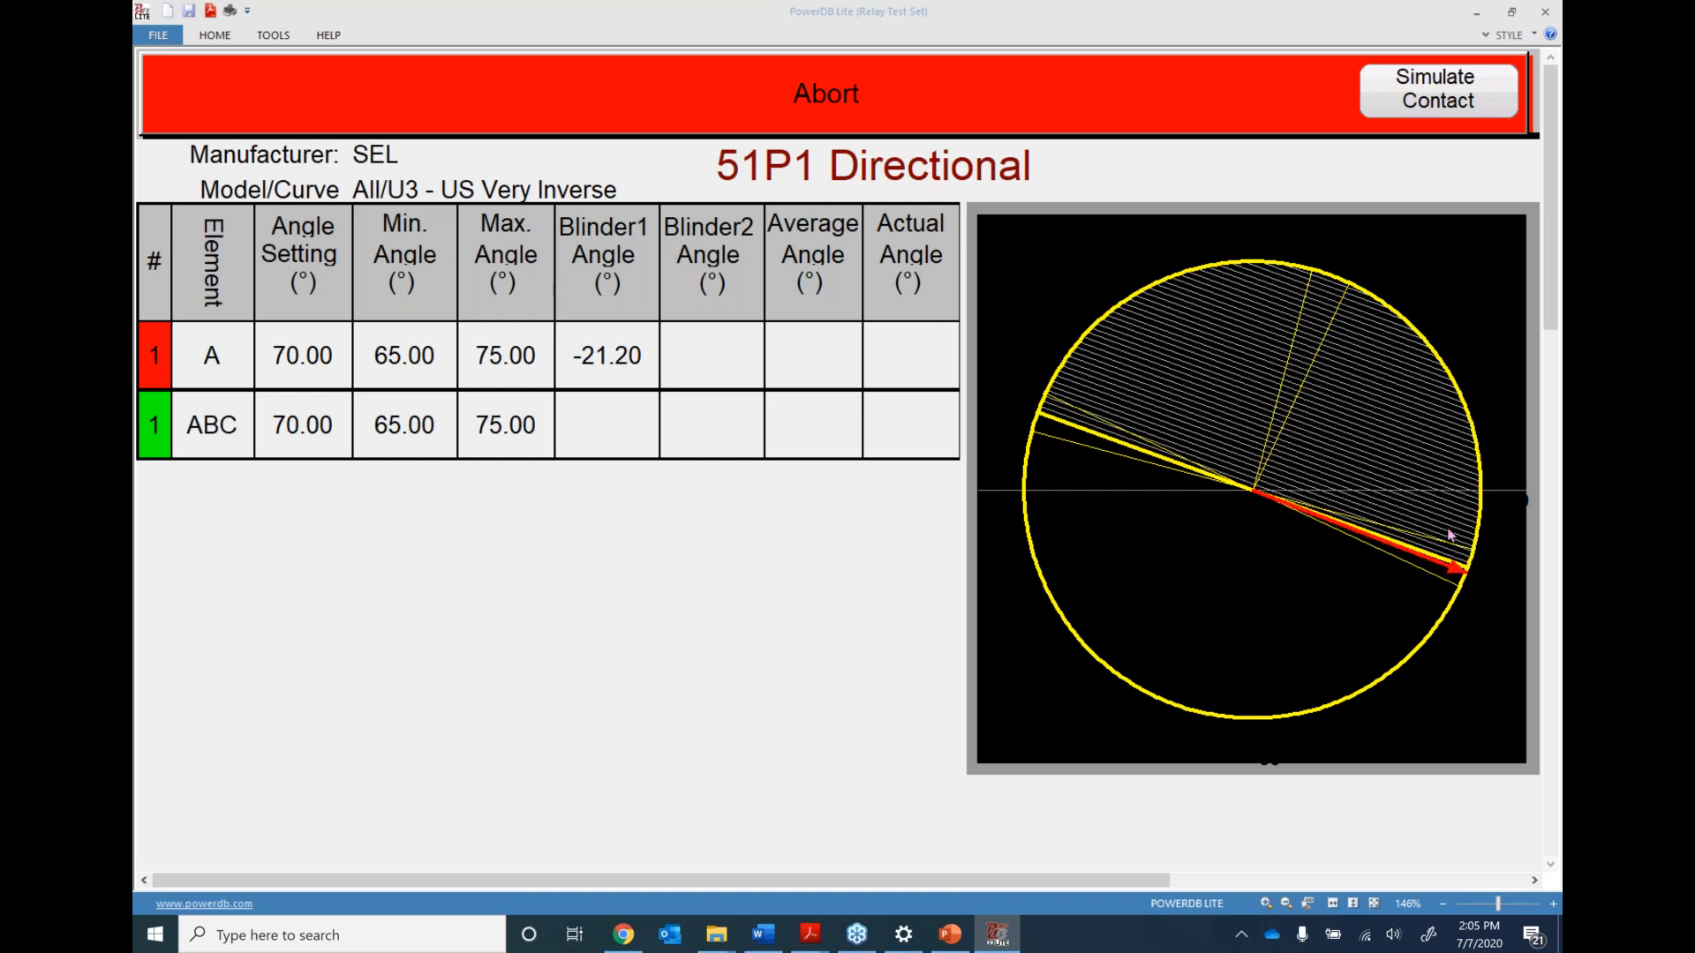
{"action": "left_click", "coordinate": [1437, 88]}
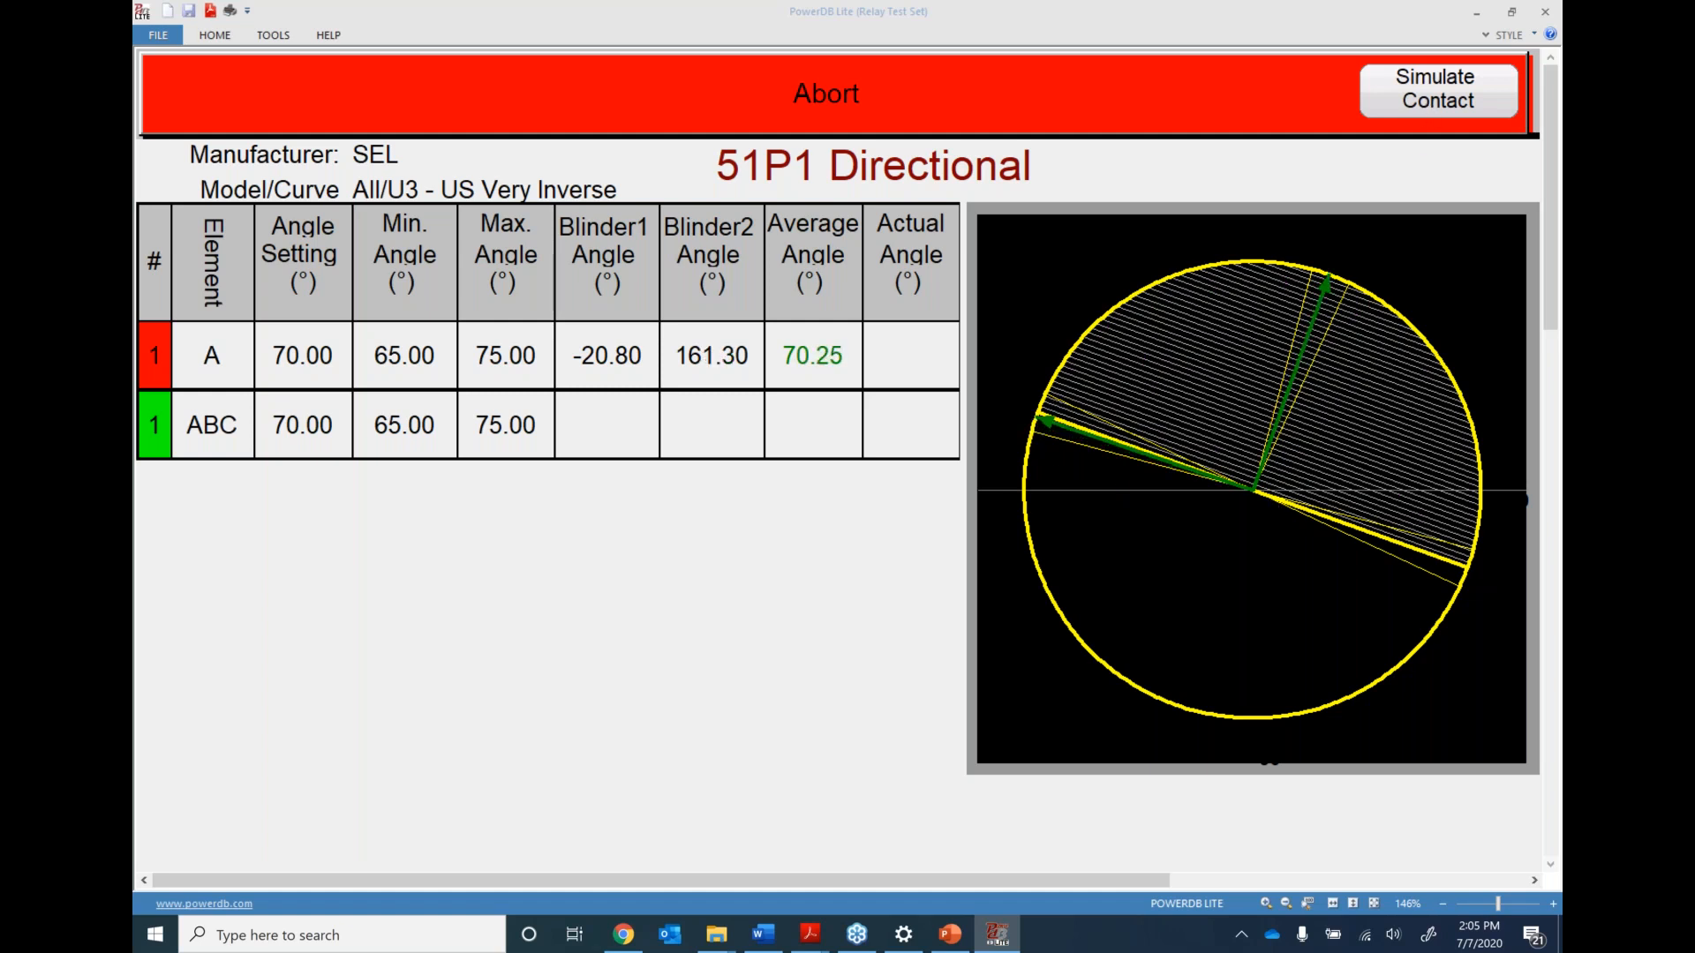
{"action": "left_click", "coordinate": [1428, 115]}
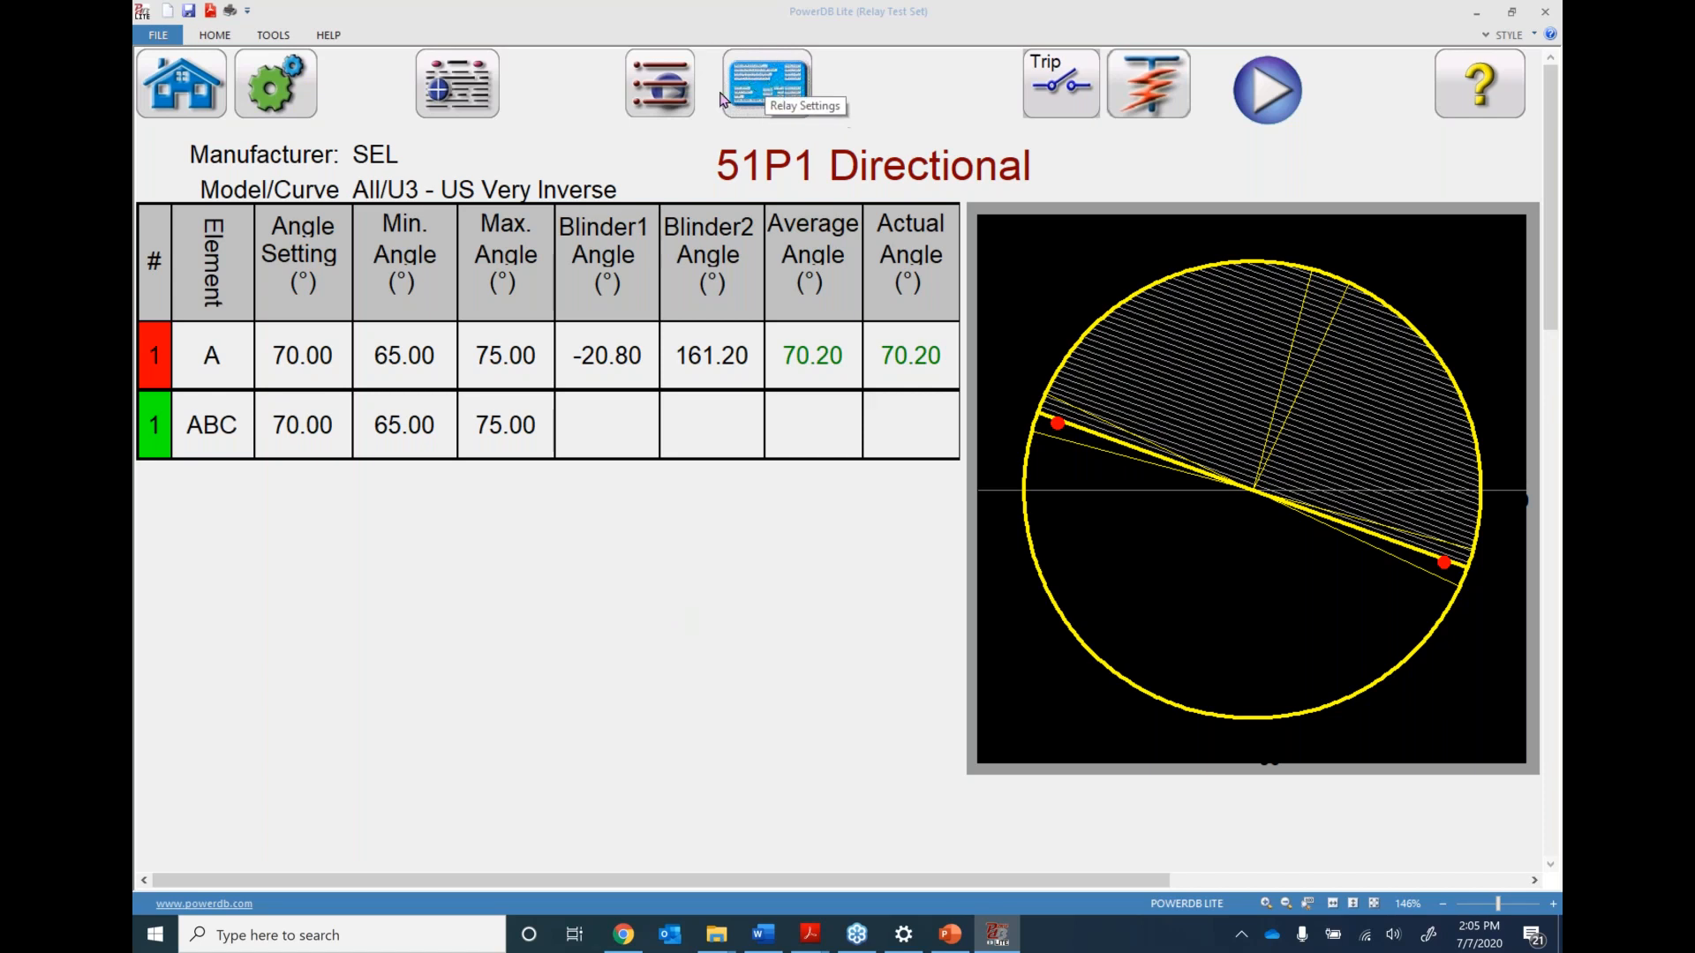
Leave the directional test for the main test screen and open the Sequence test
{"action": "left_click", "coordinate": [194, 78]}
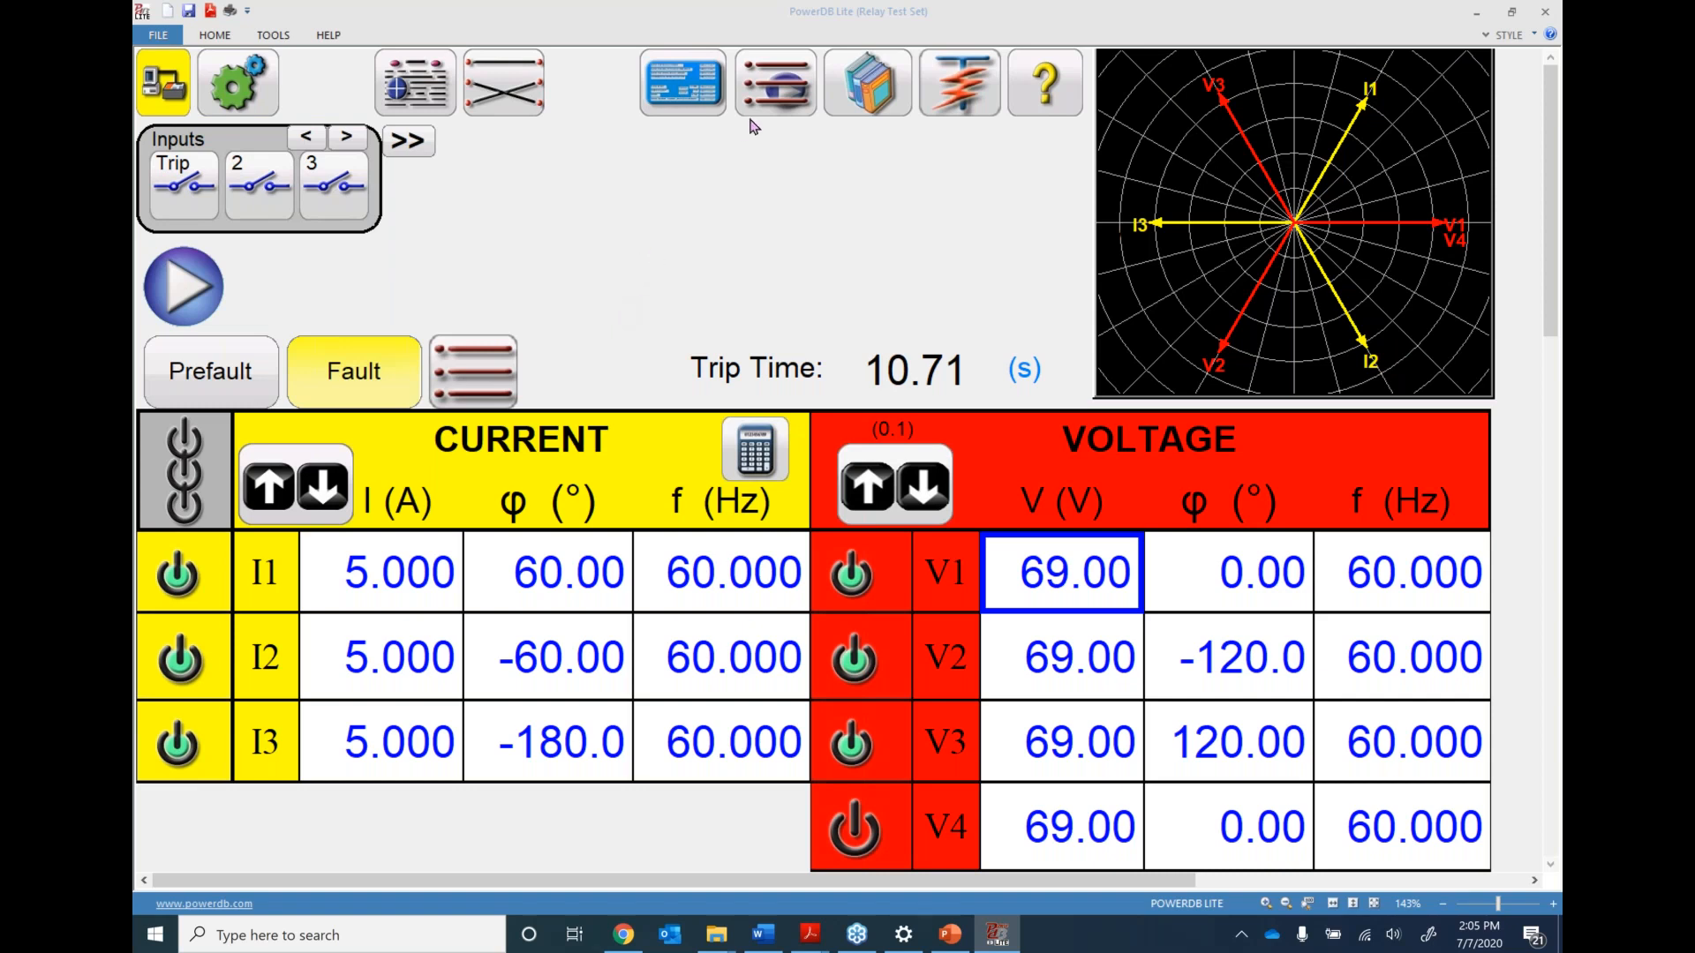
{"action": "left_click", "coordinate": [779, 81]}
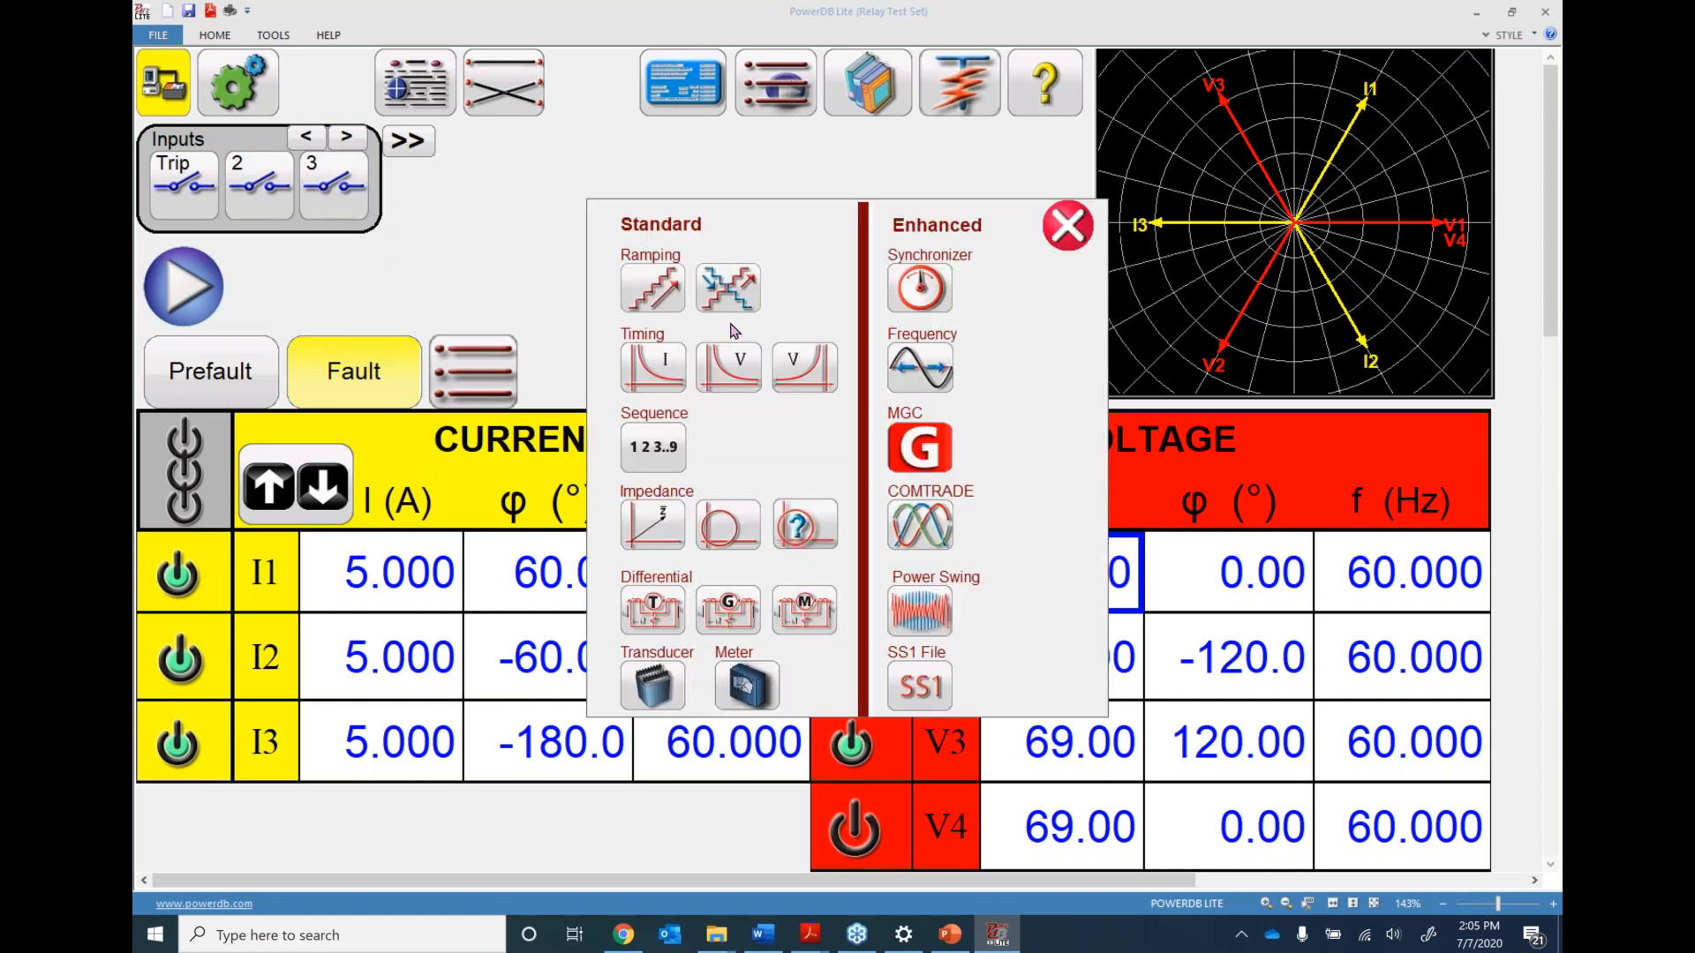
{"action": "left_click", "coordinate": [647, 446]}
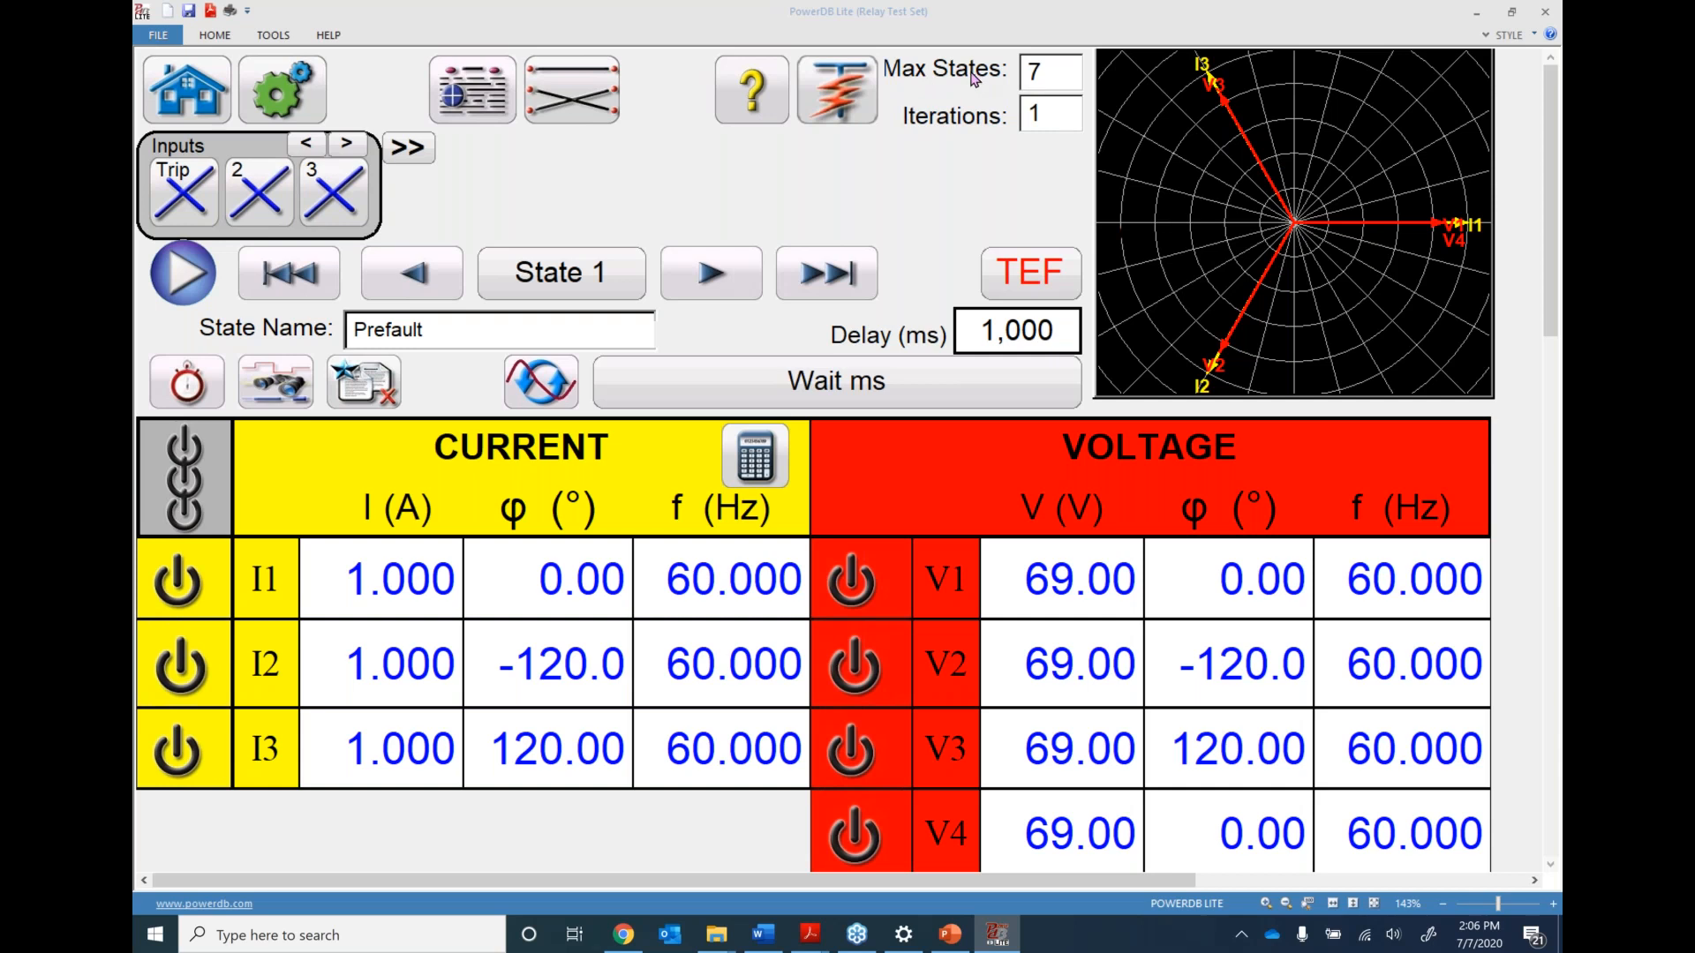
Review the list of states in the sequence and expand the display of binary inputs and outputs
{"action": "double_click", "coordinate": [1046, 70]}
{"action": "left_click", "coordinate": [647, 195]}
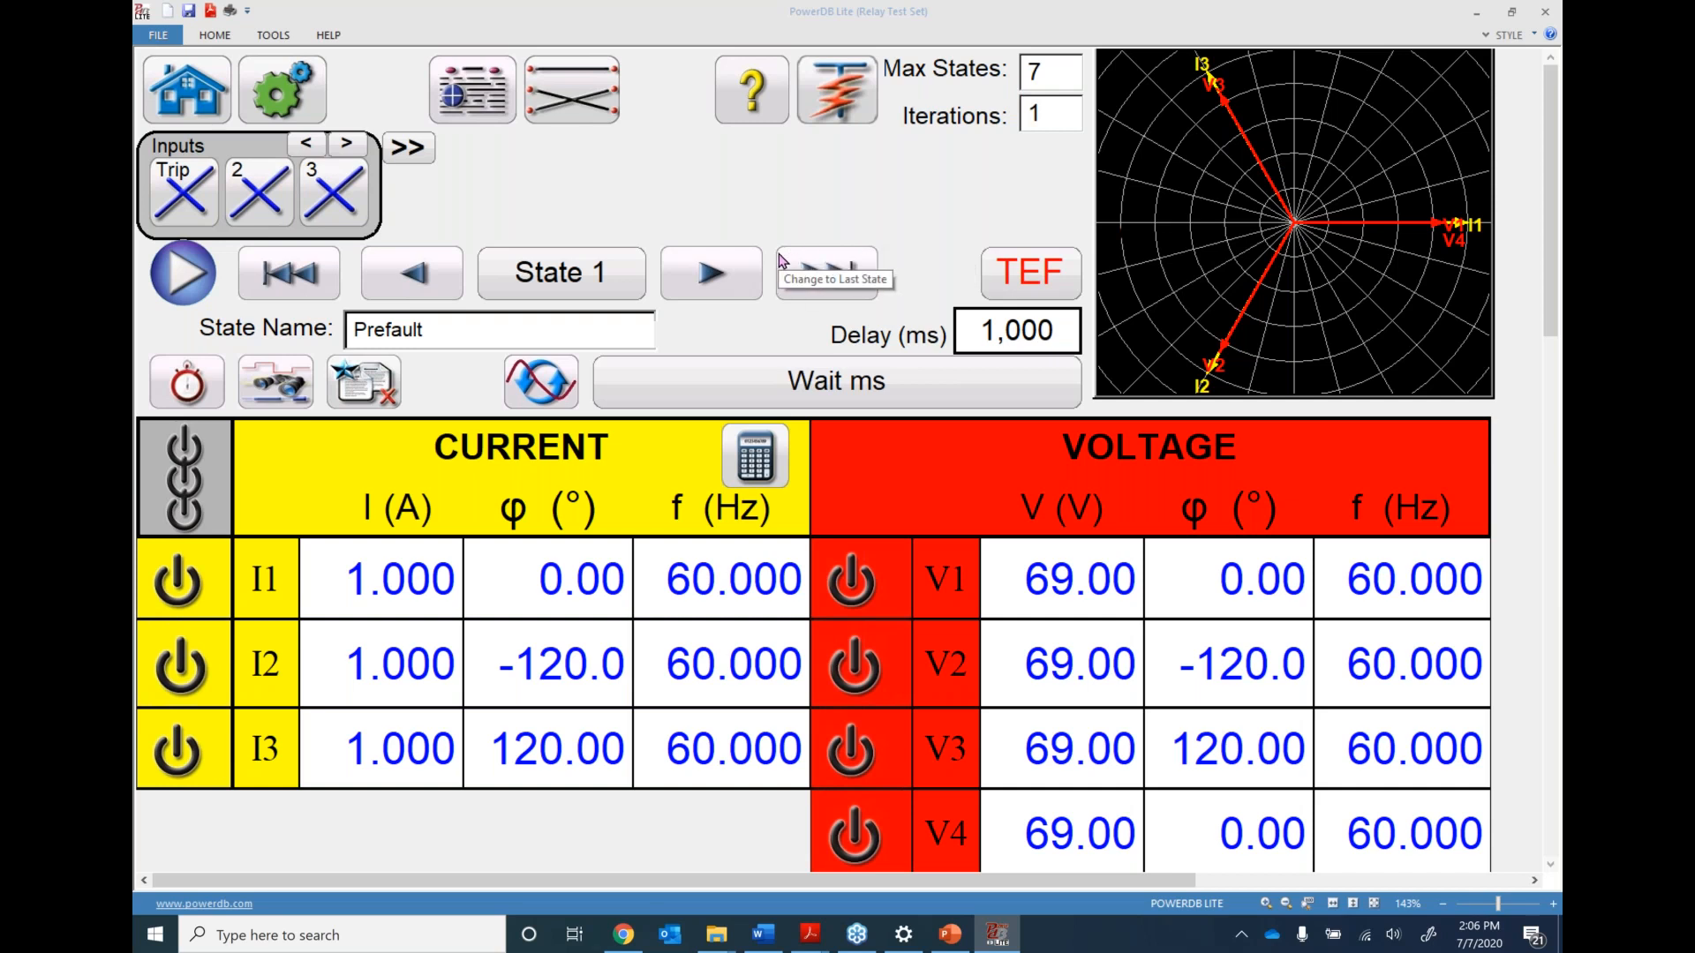
{"action": "left_click", "coordinate": [556, 280]}
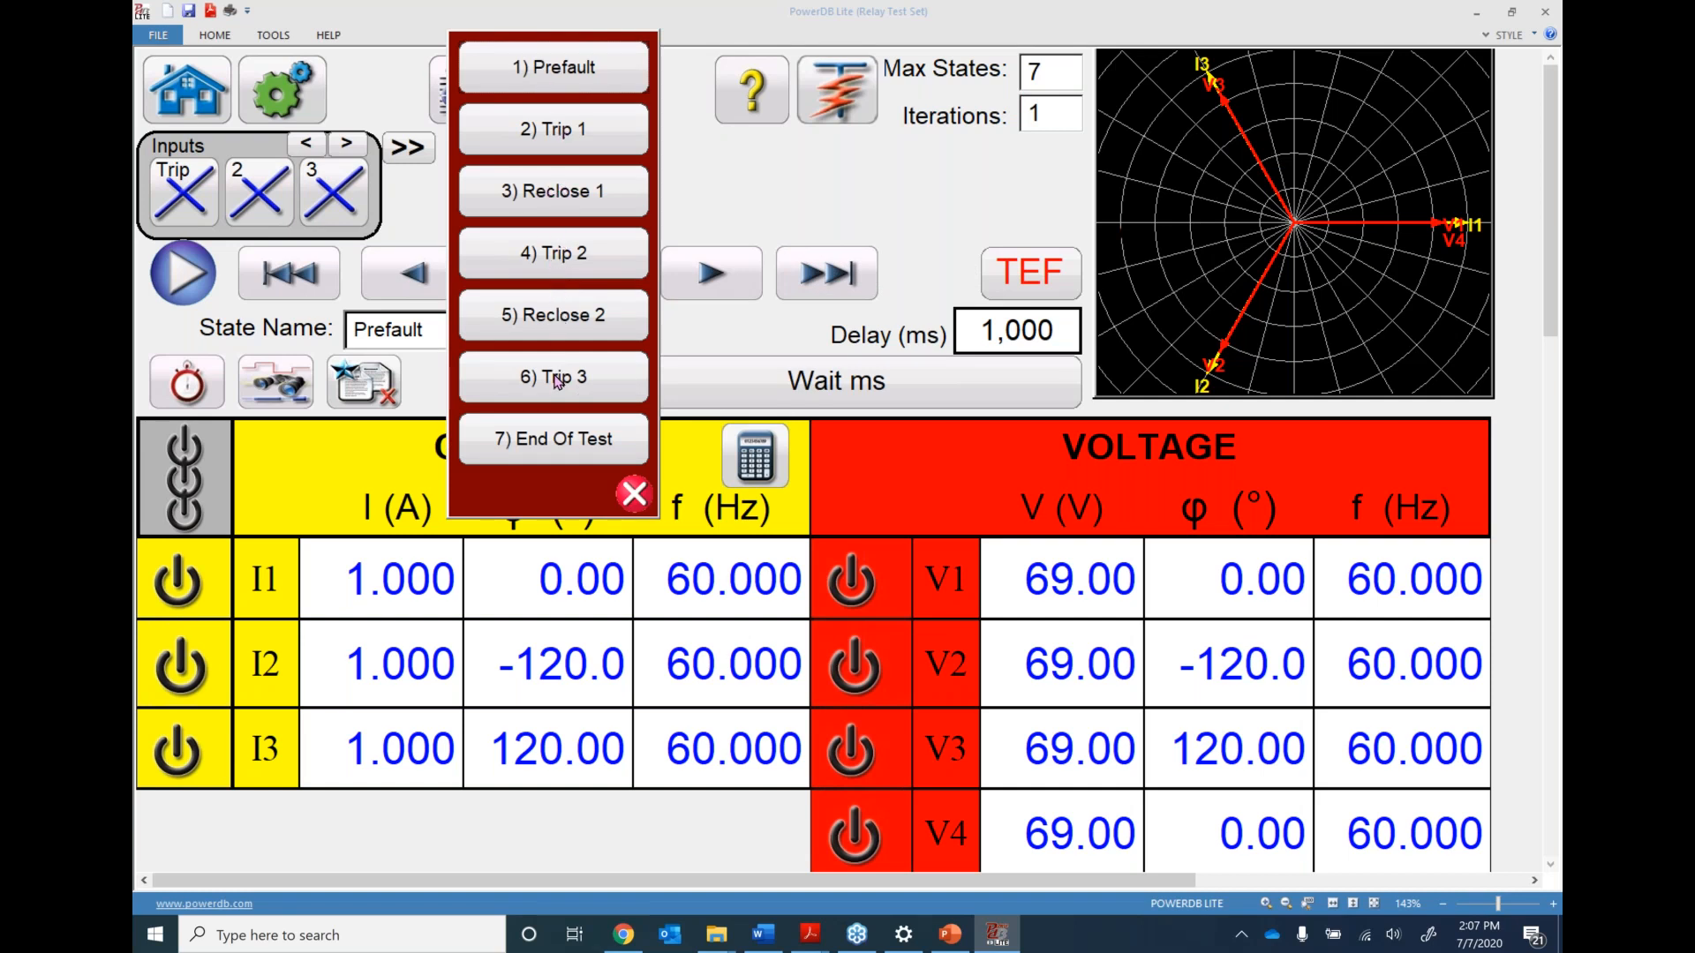
{"action": "left_click", "coordinate": [632, 492]}
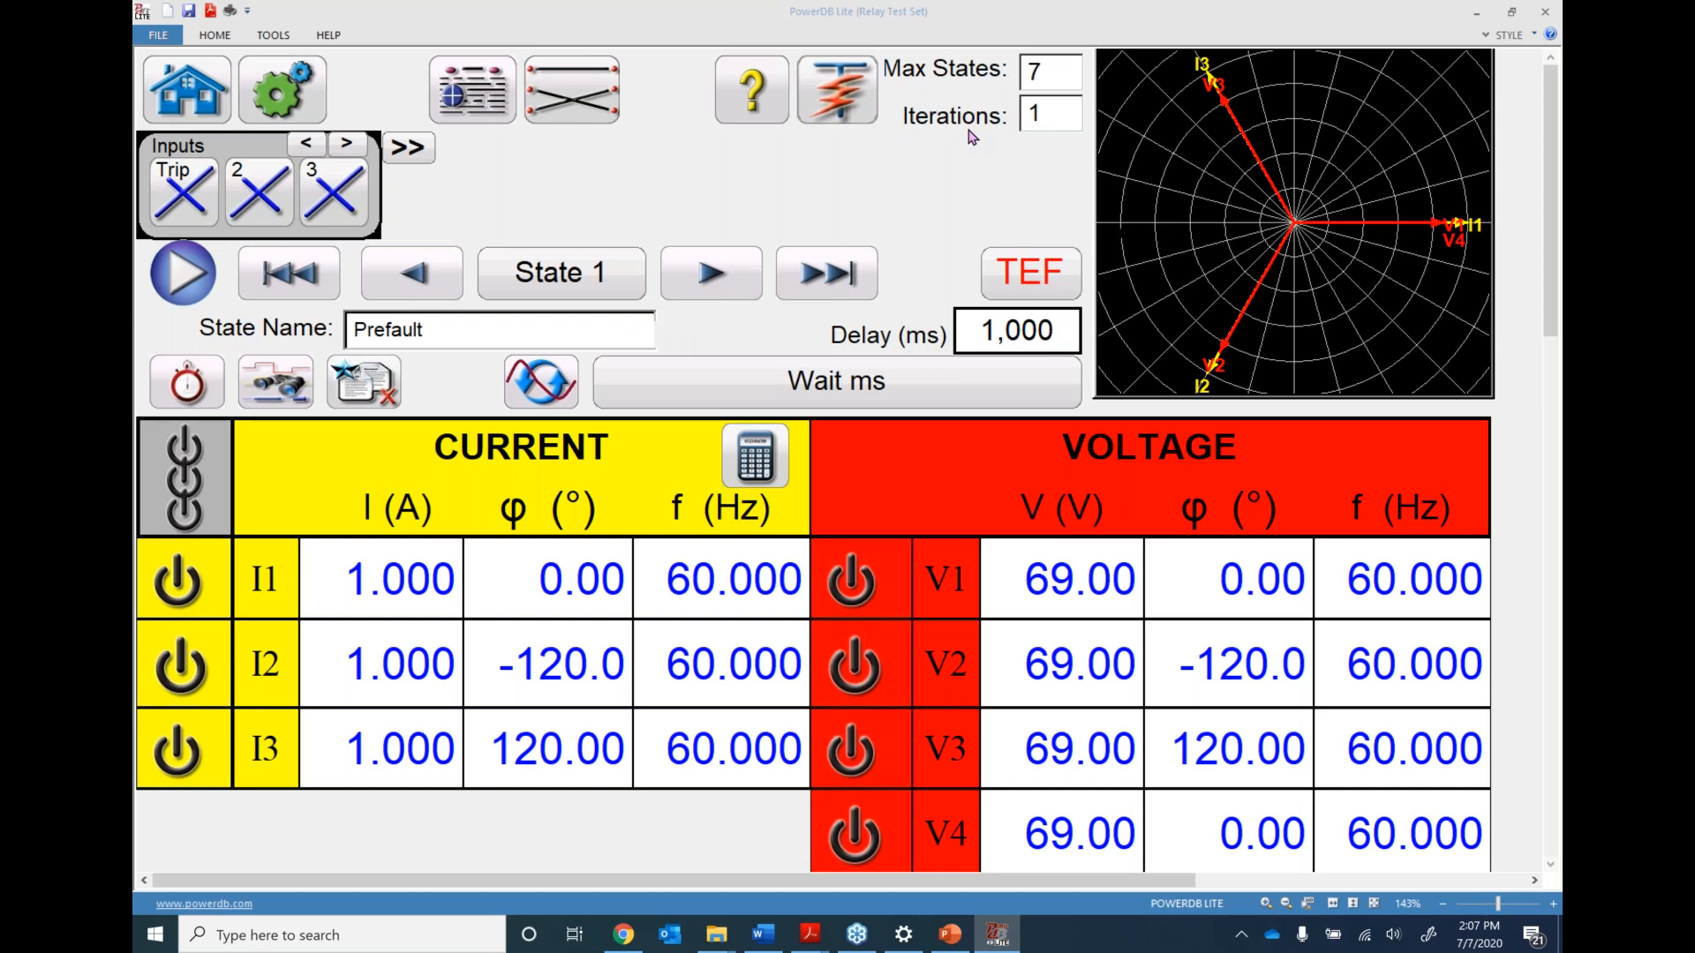
{"action": "left_click", "coordinate": [556, 296]}
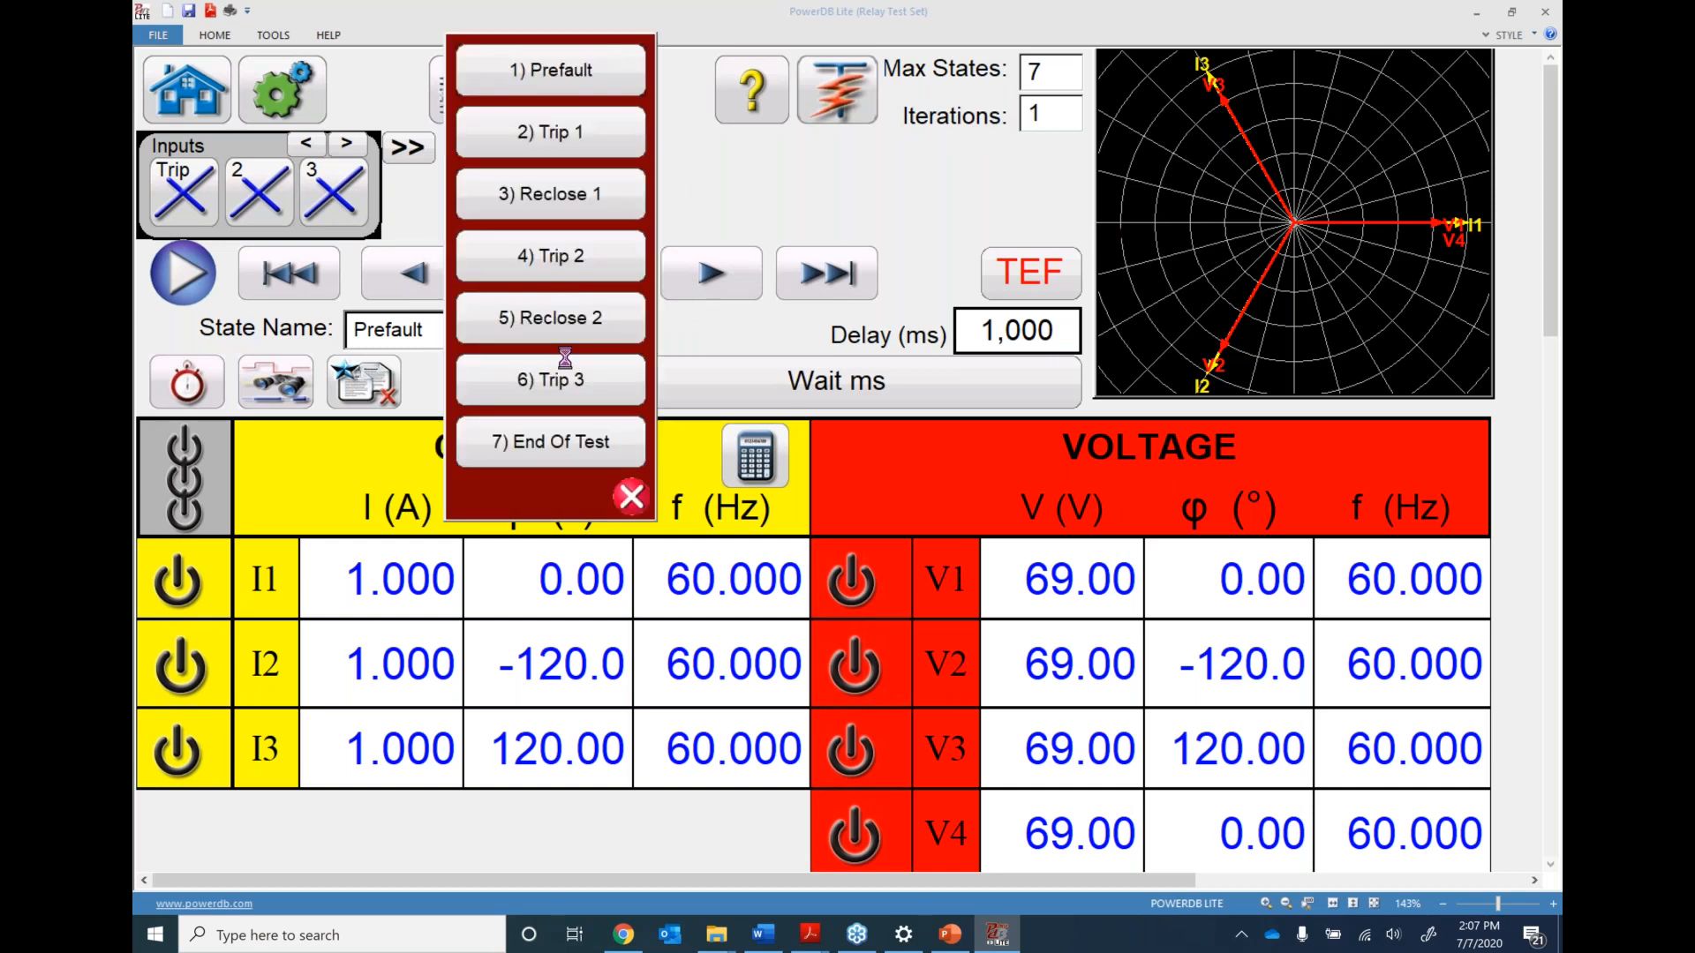
{"action": "left_click", "coordinate": [630, 497]}
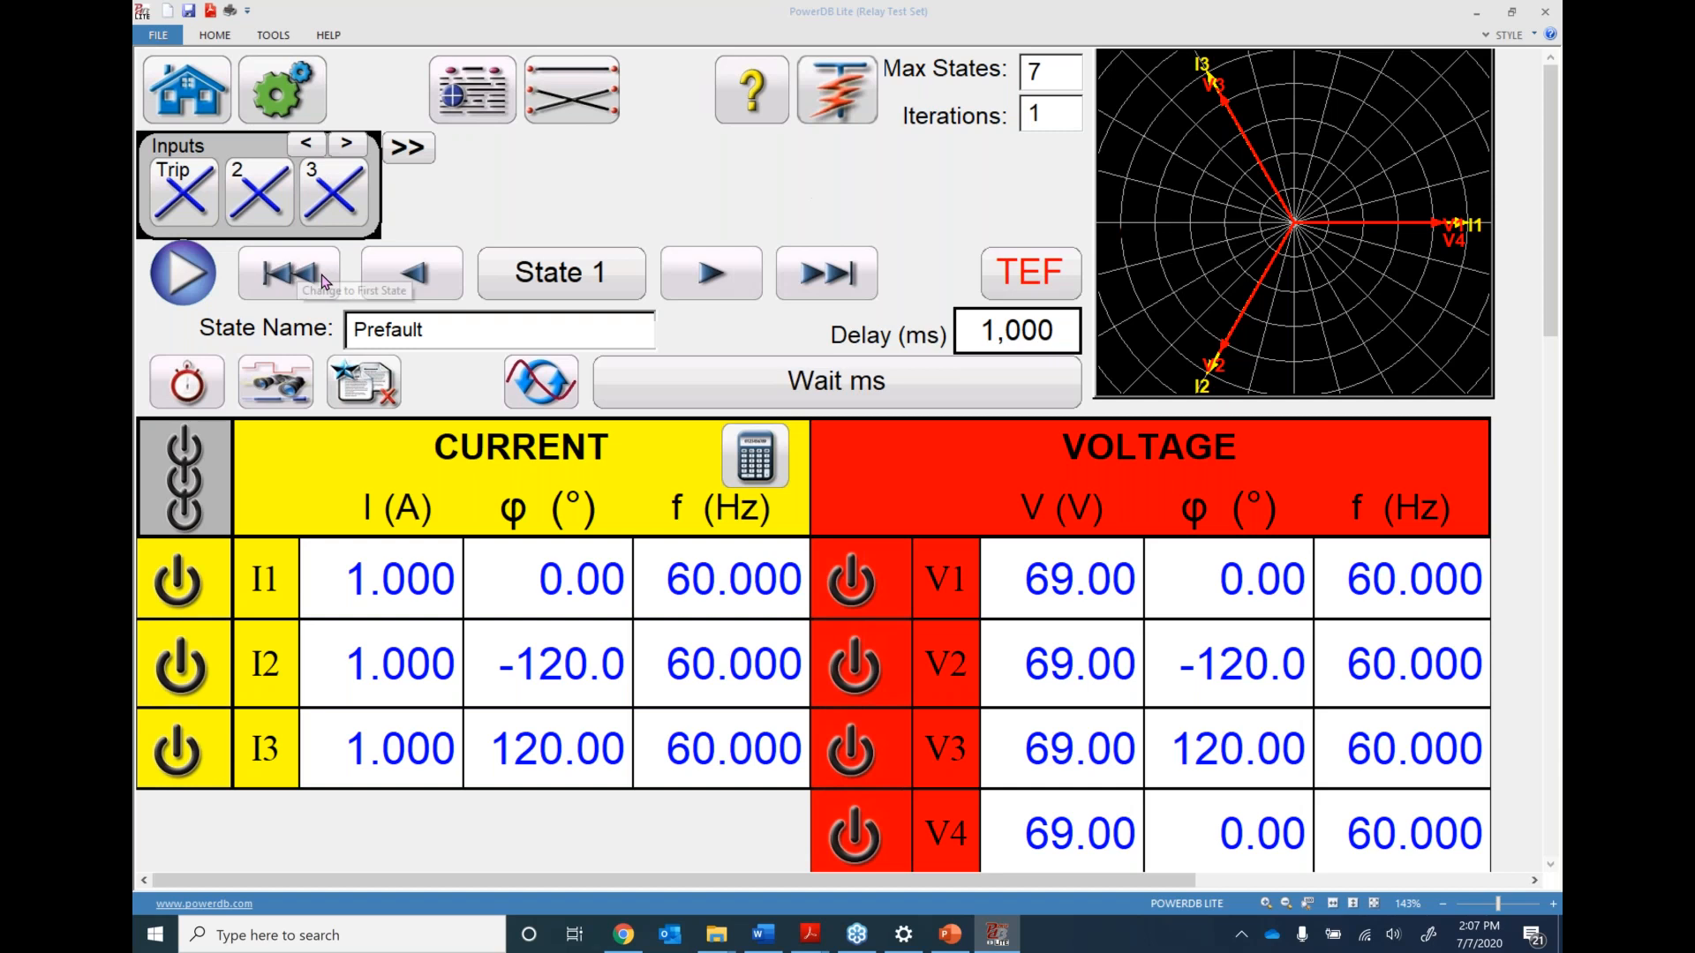
{"action": "left_click", "coordinate": [407, 150]}
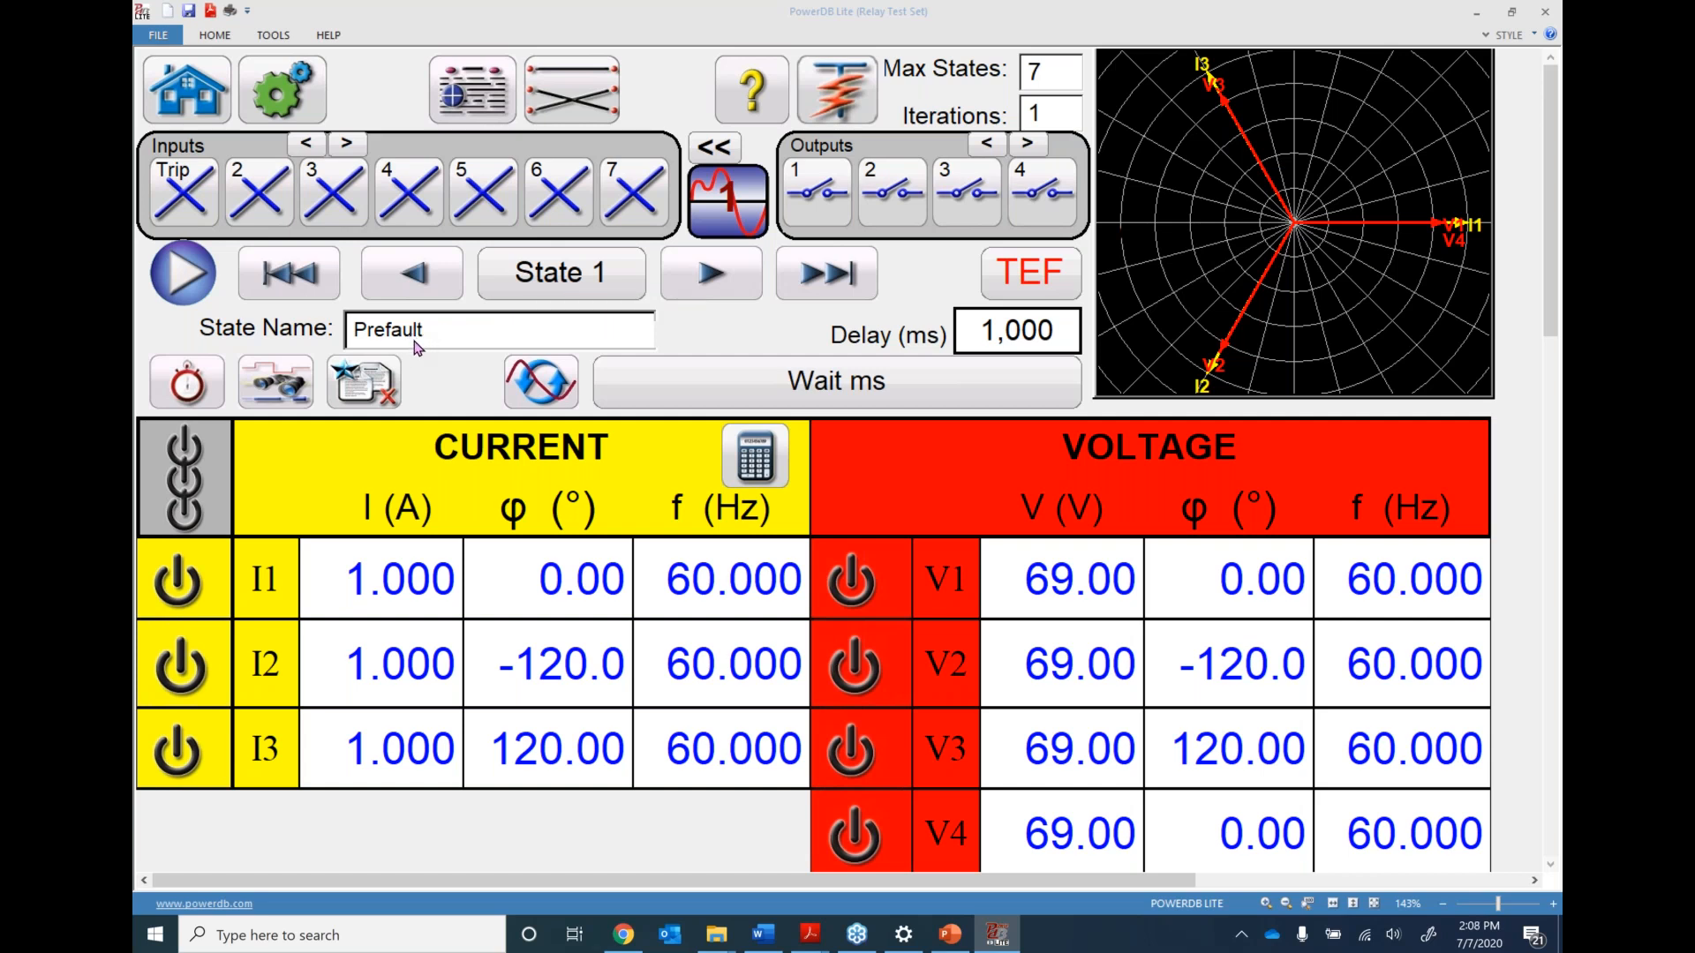
Look through the first three sequence states and examine the wait options available for the Prefault state
{"action": "left_click", "coordinate": [710, 273]}
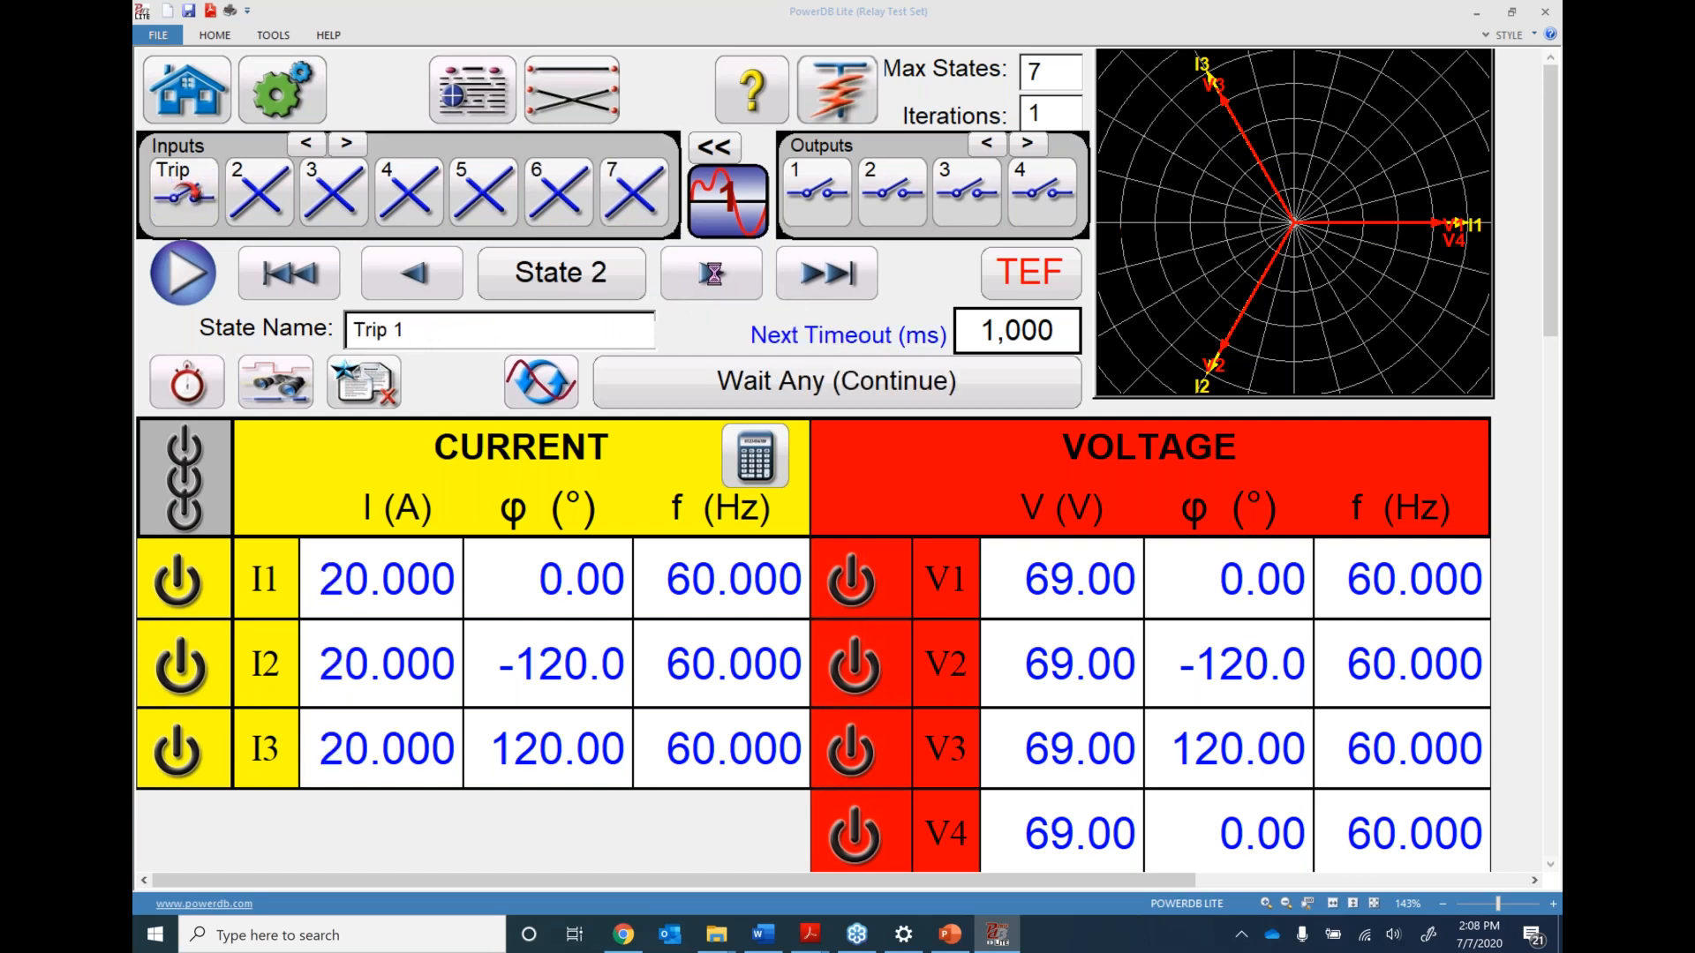
{"action": "left_click", "coordinate": [711, 274]}
{"action": "left_click", "coordinate": [411, 279]}
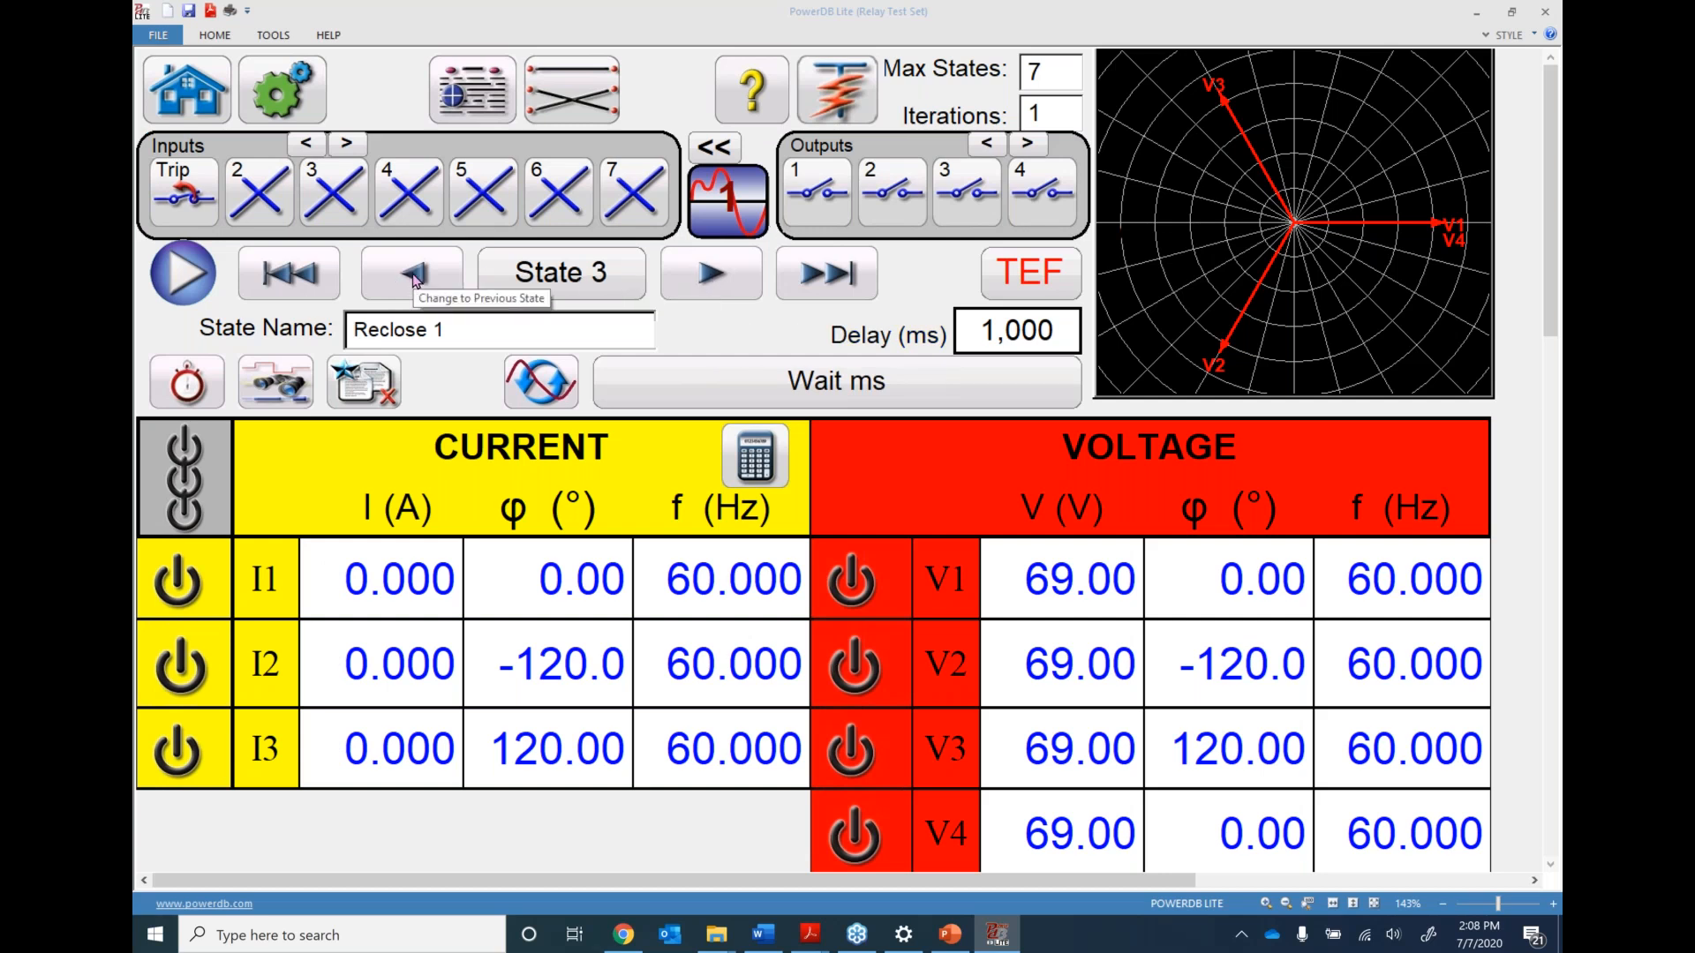
{"action": "left_click", "coordinate": [287, 274]}
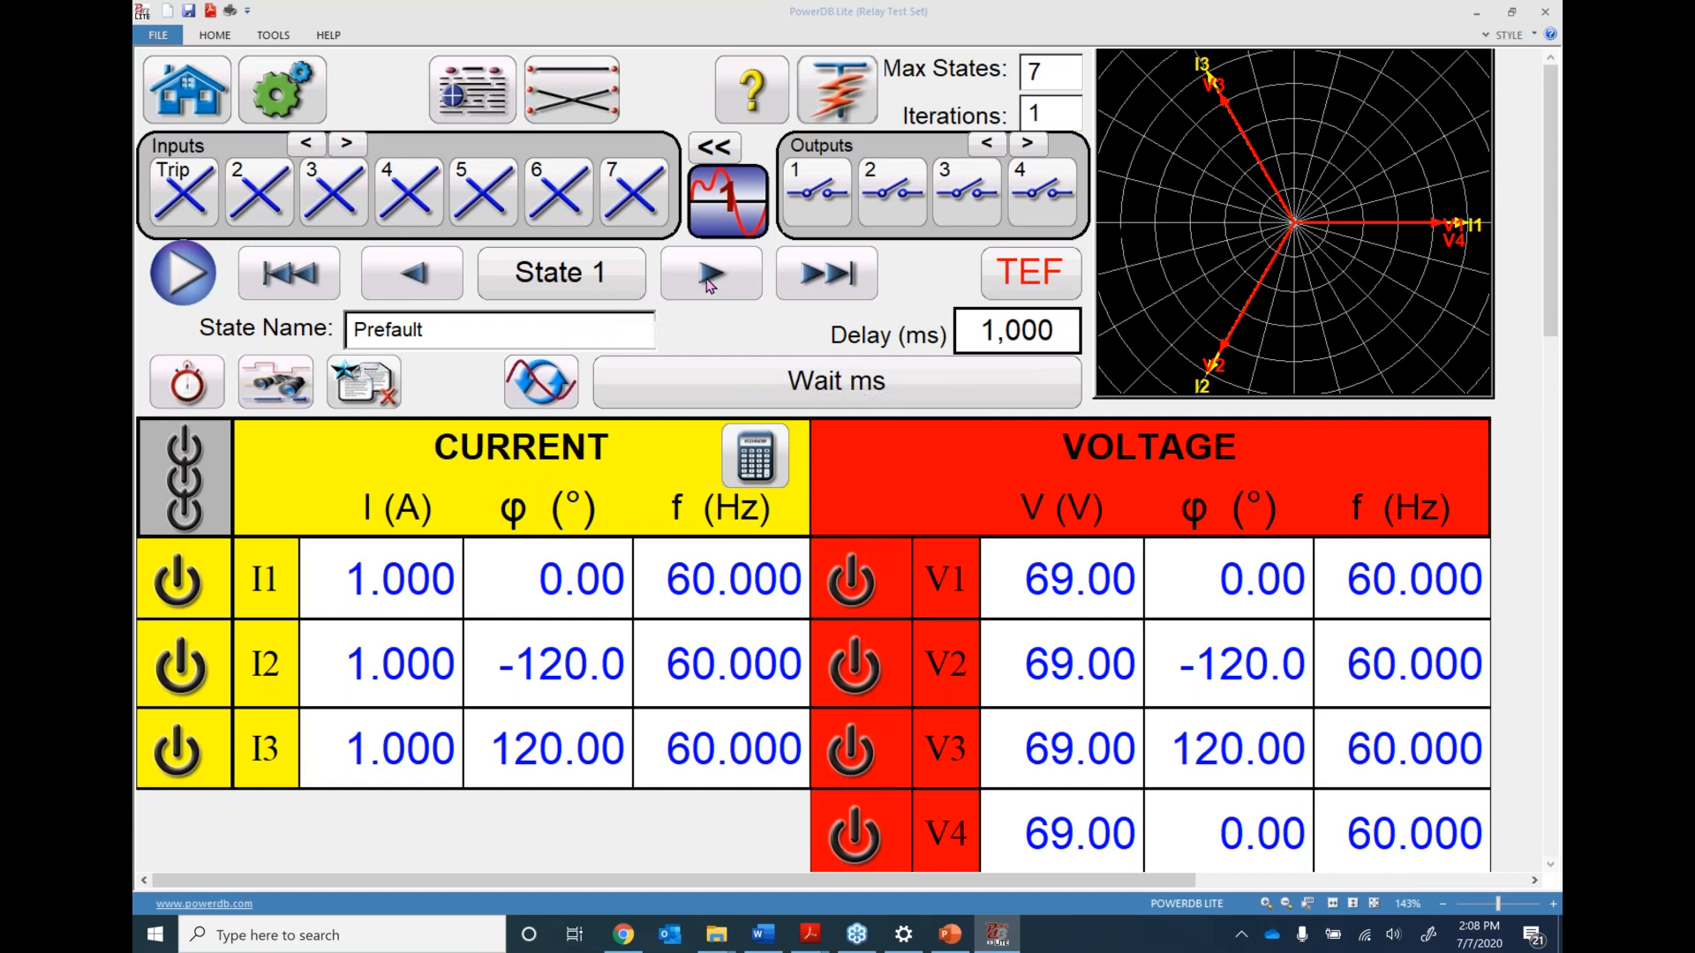
{"action": "left_click", "coordinate": [814, 381]}
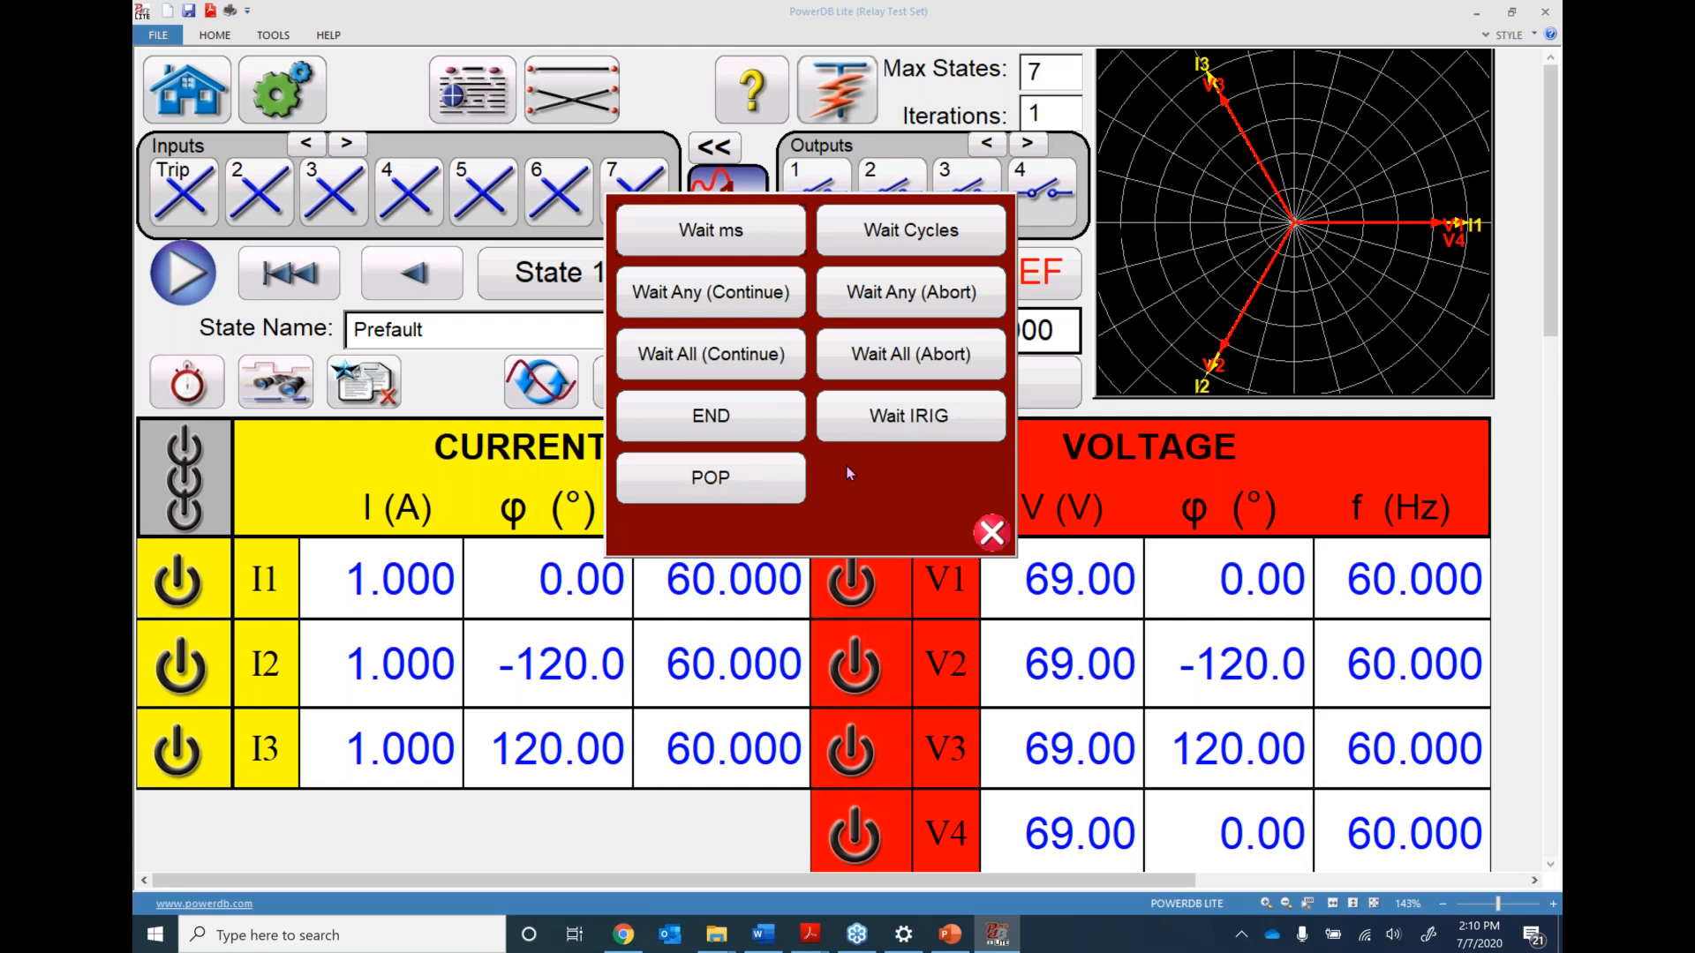
{"action": "left_click", "coordinate": [991, 533]}
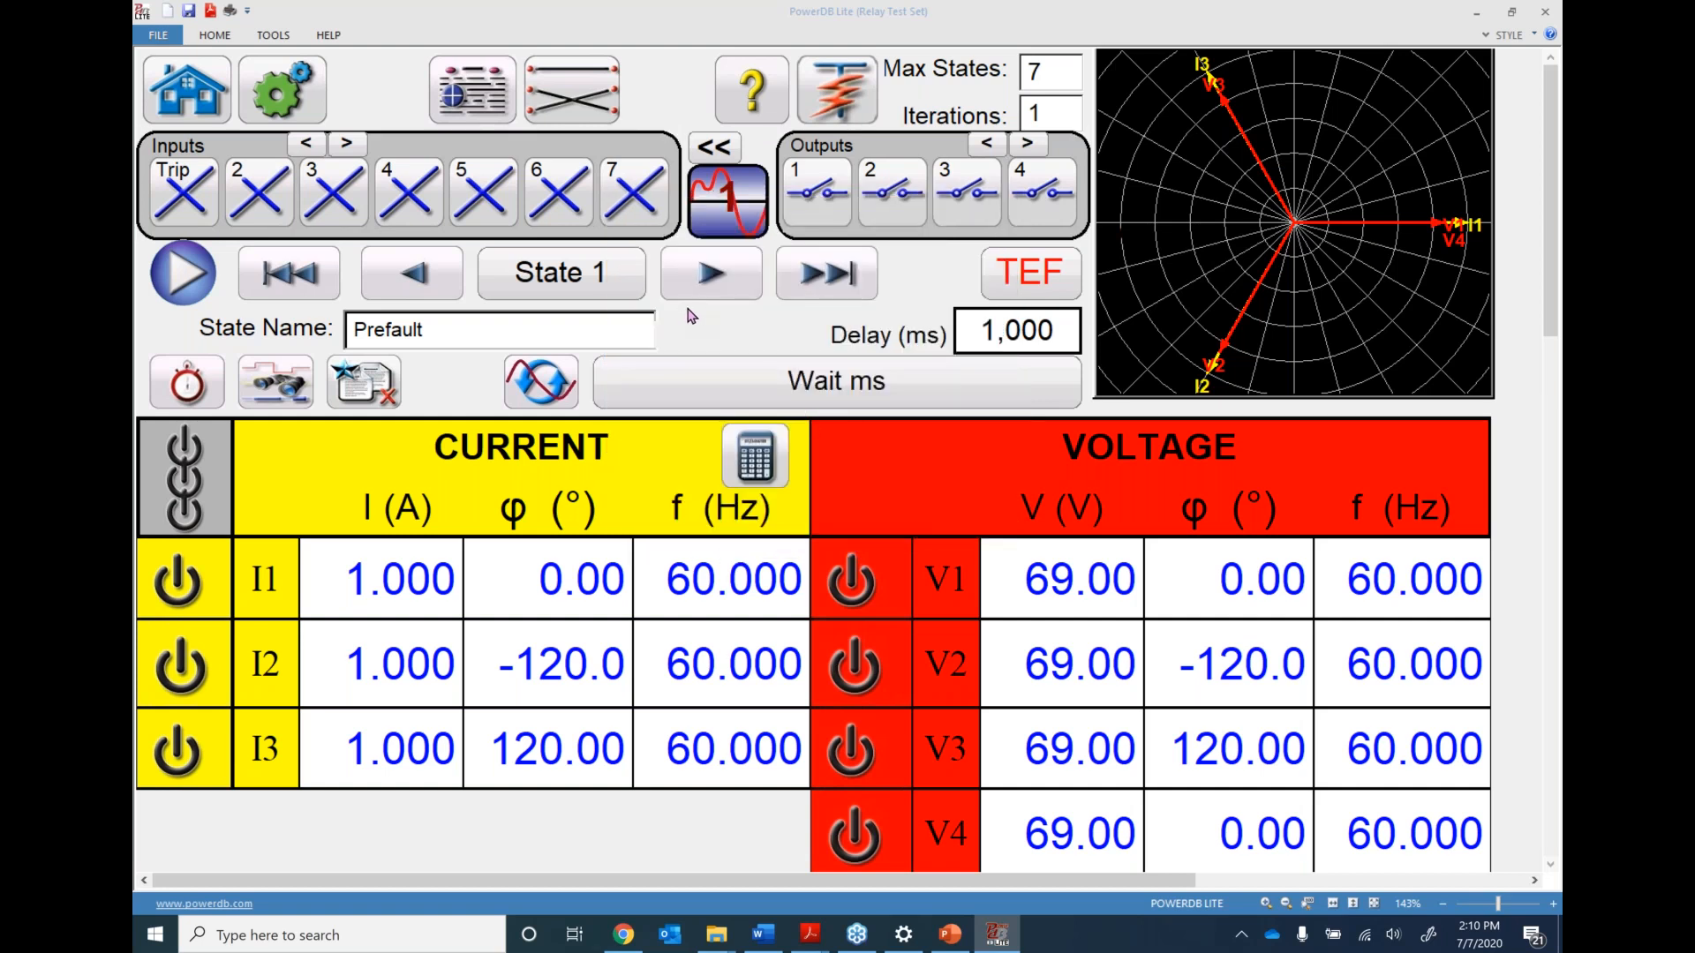
Go to the Trip 1 state and enable current channel I1
{"action": "left_click", "coordinate": [575, 289]}
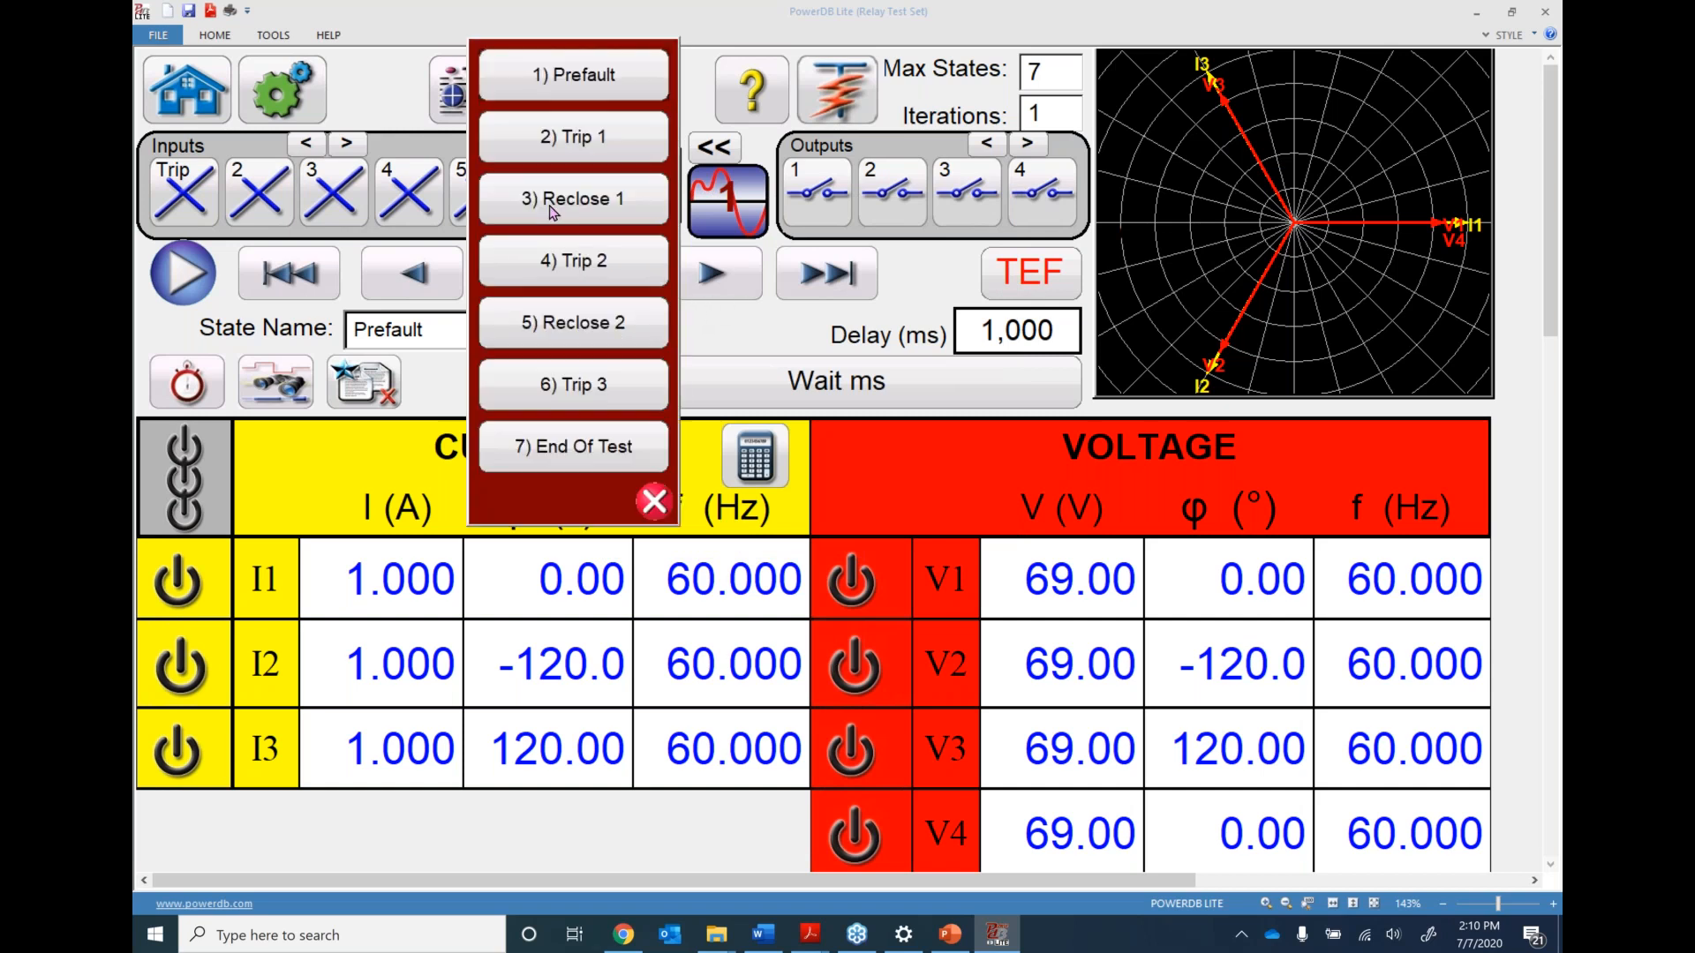
{"action": "left_click", "coordinate": [603, 148]}
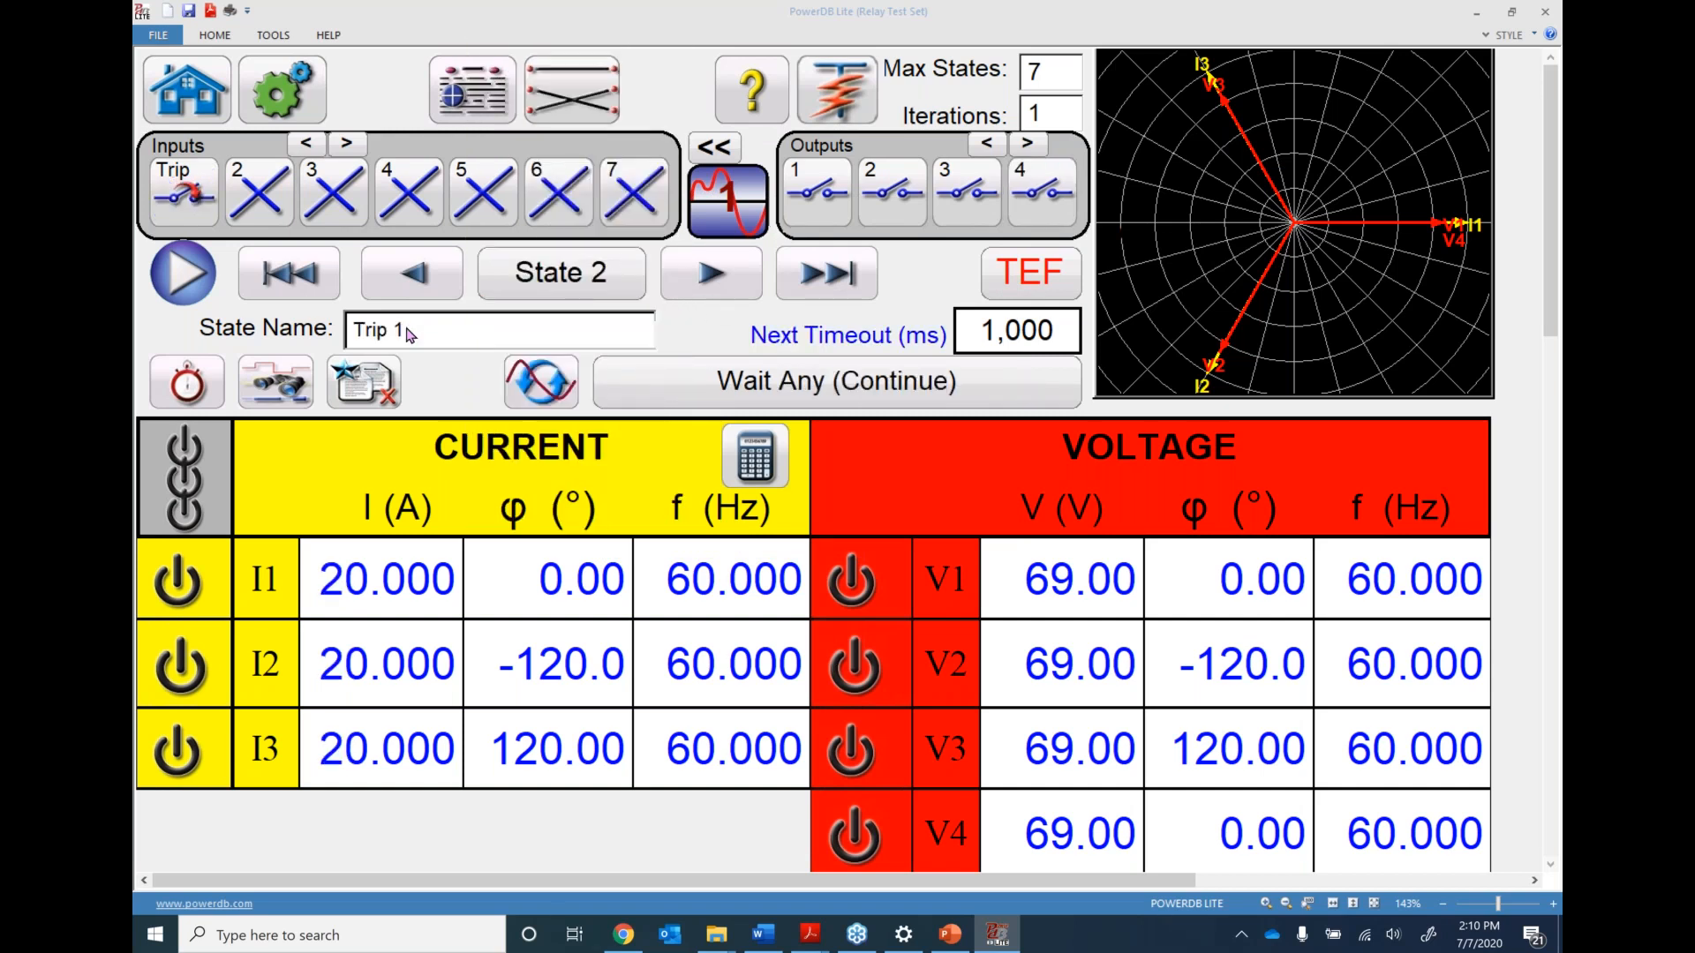
{"action": "left_click", "coordinate": [182, 590]}
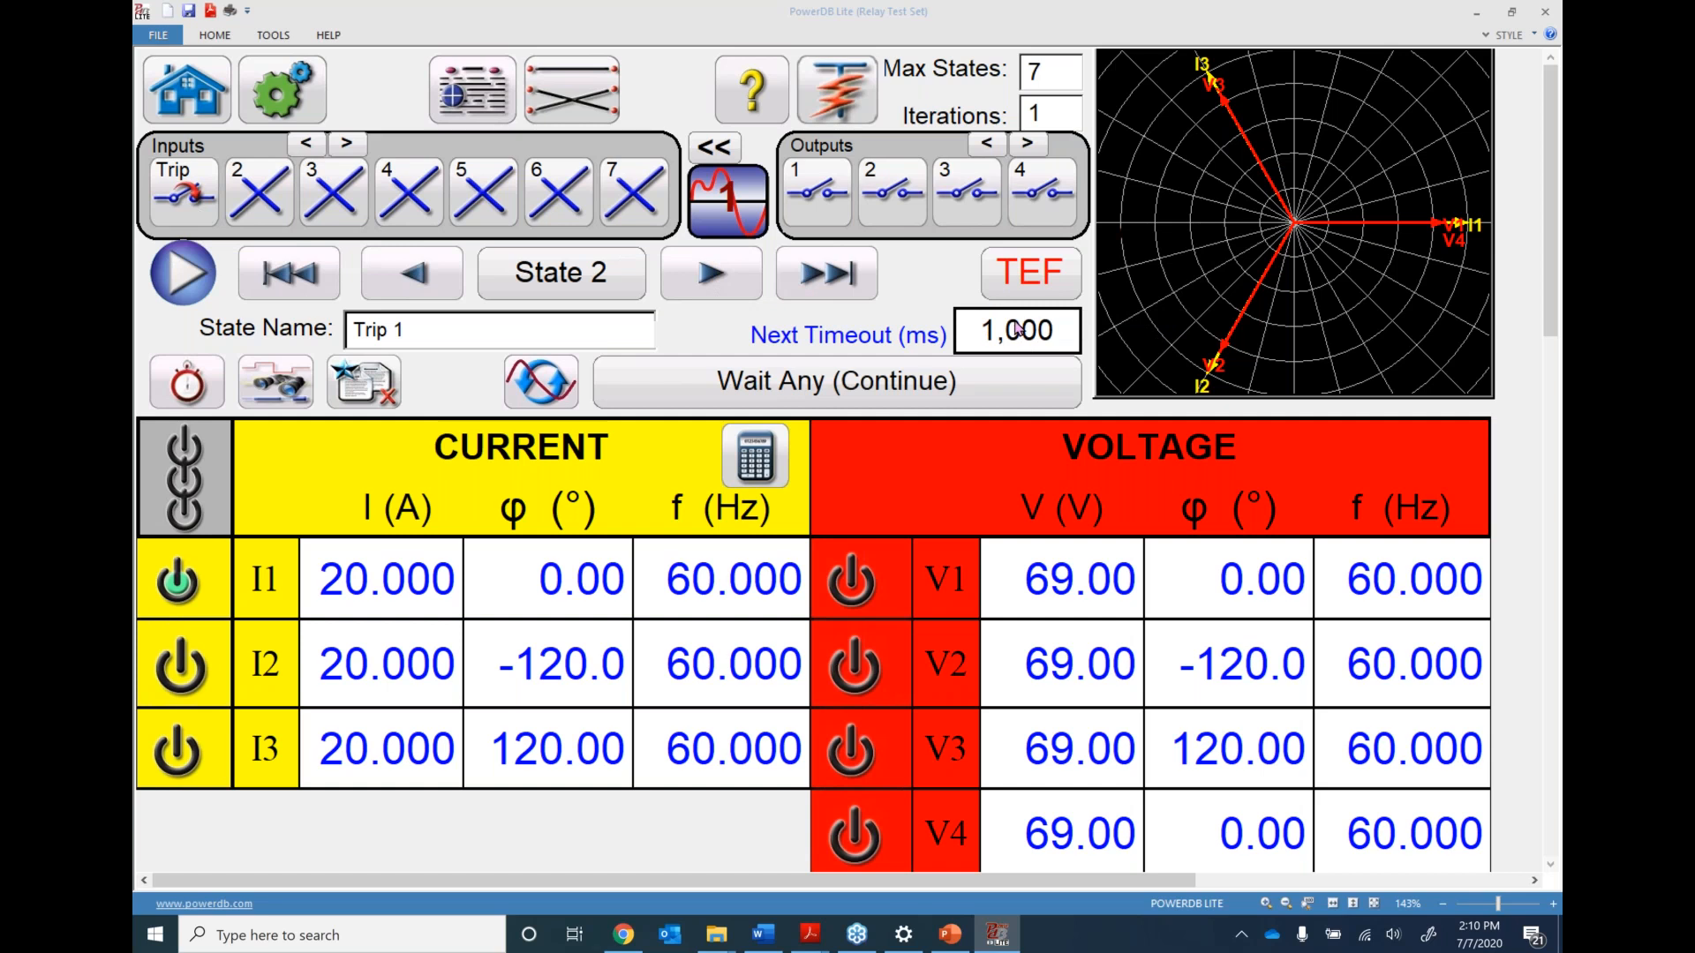
Step through the states from Reclose 1 to End Of Test and examine their timing and current settings
{"action": "left_click", "coordinate": [700, 281]}
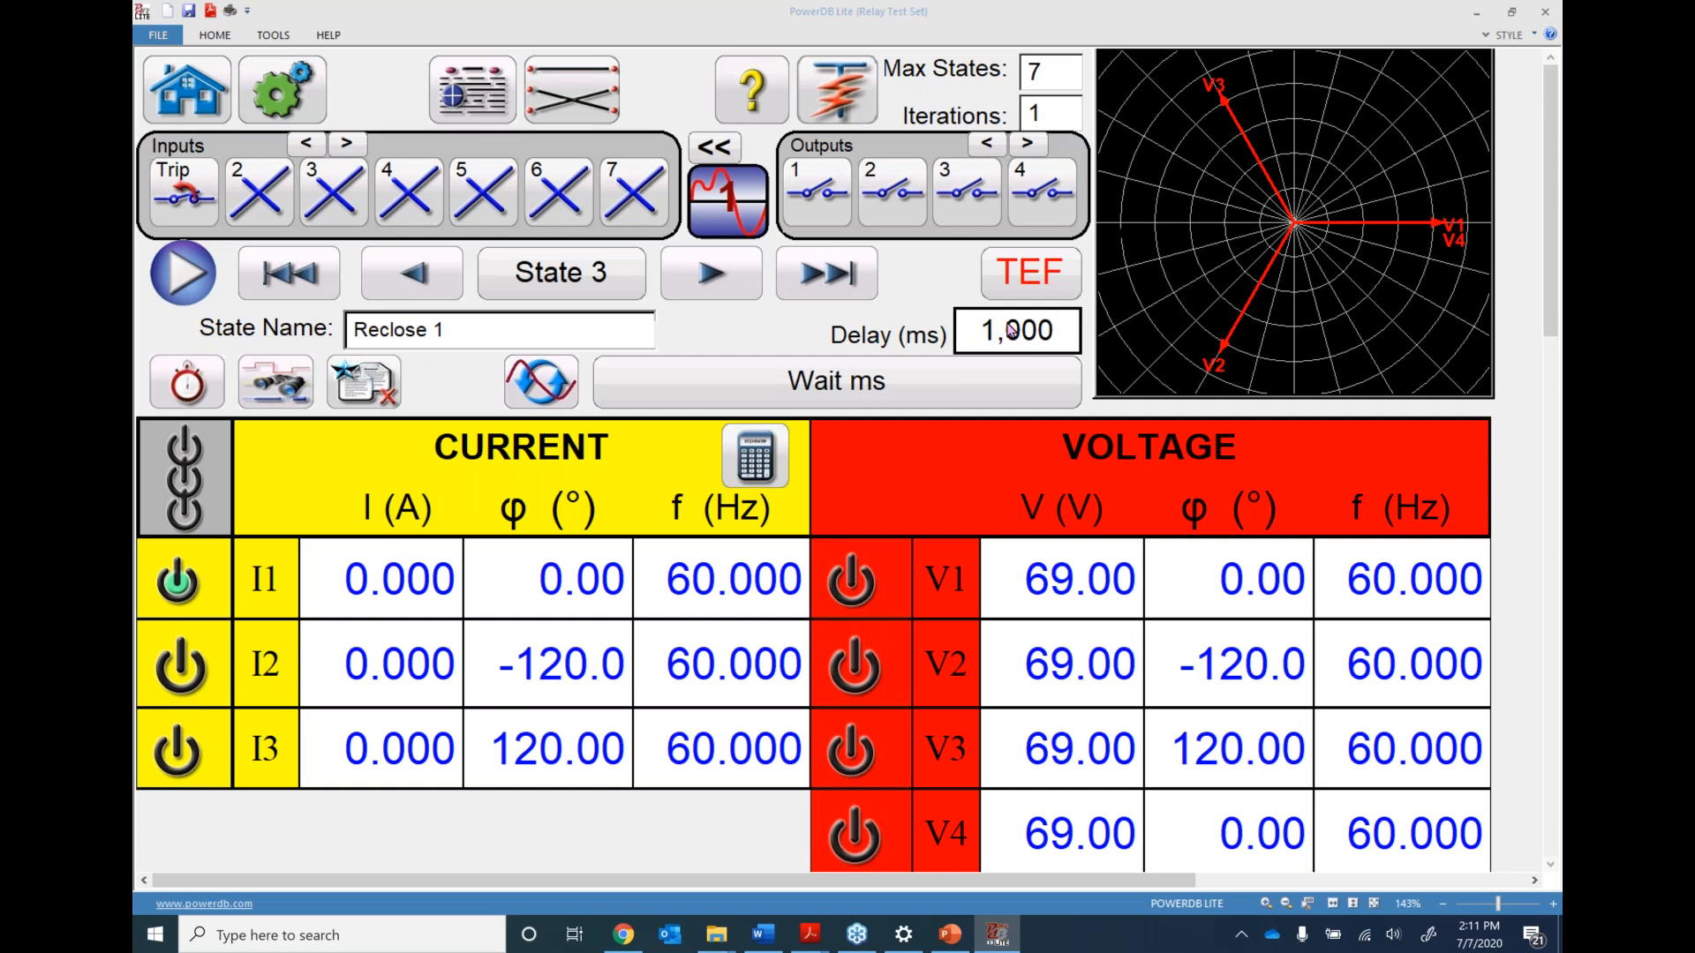
{"action": "left_click", "coordinate": [712, 275]}
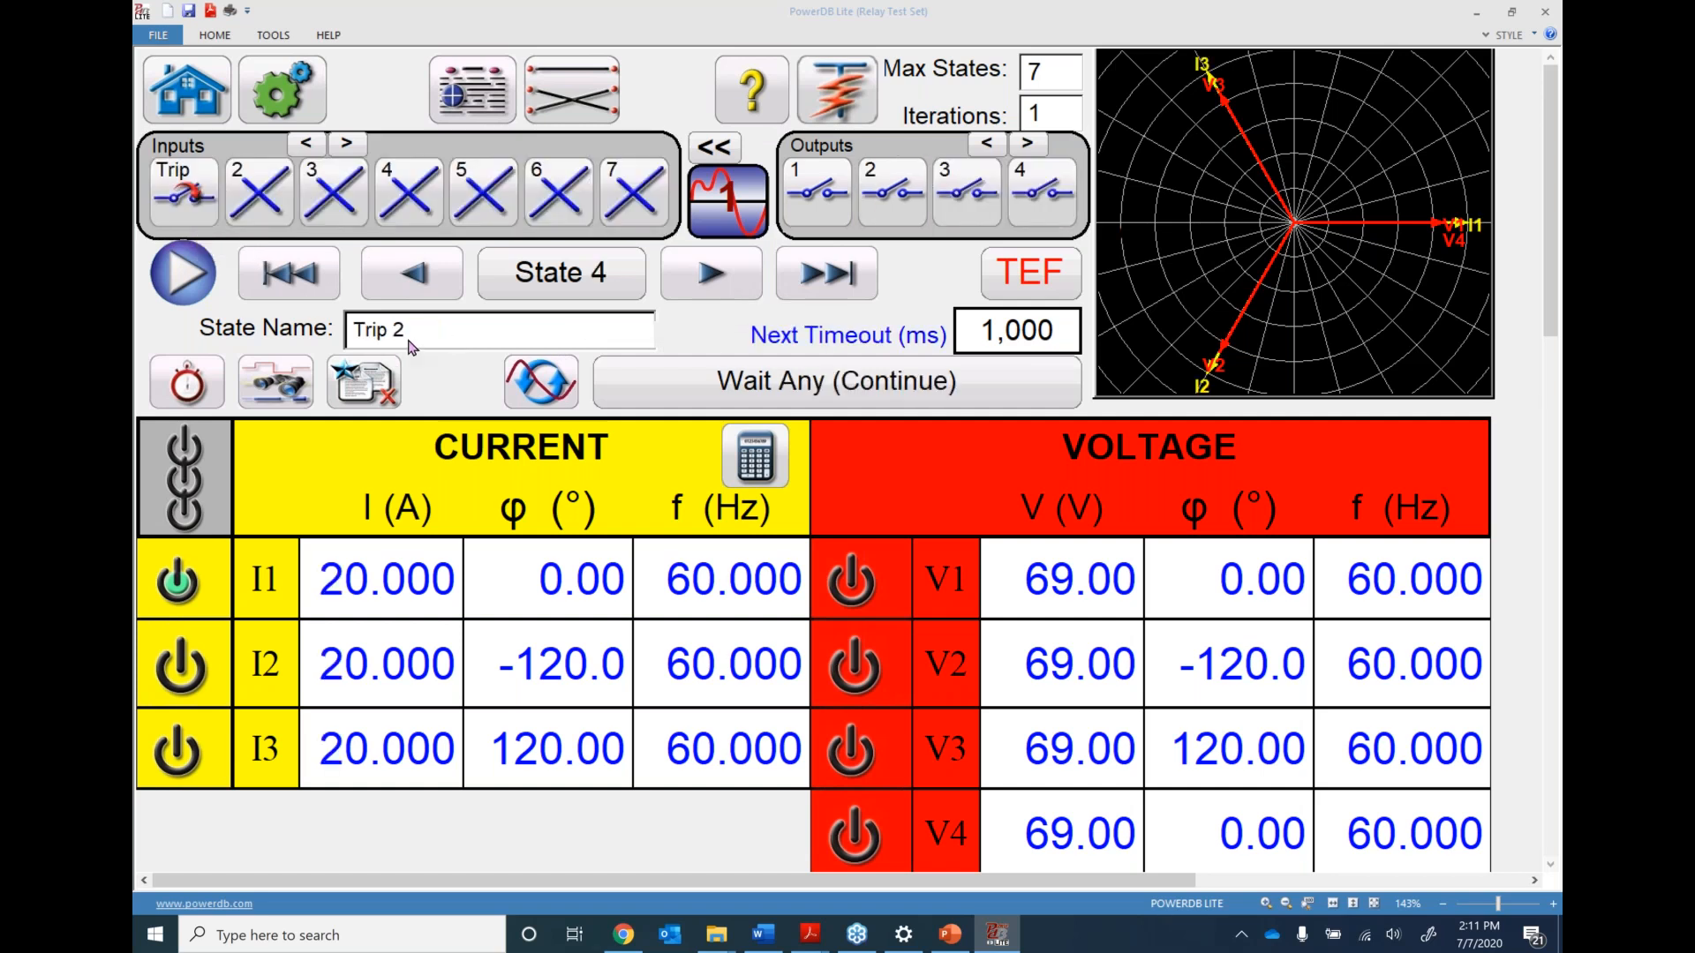
{"action": "left_click", "coordinate": [705, 275]}
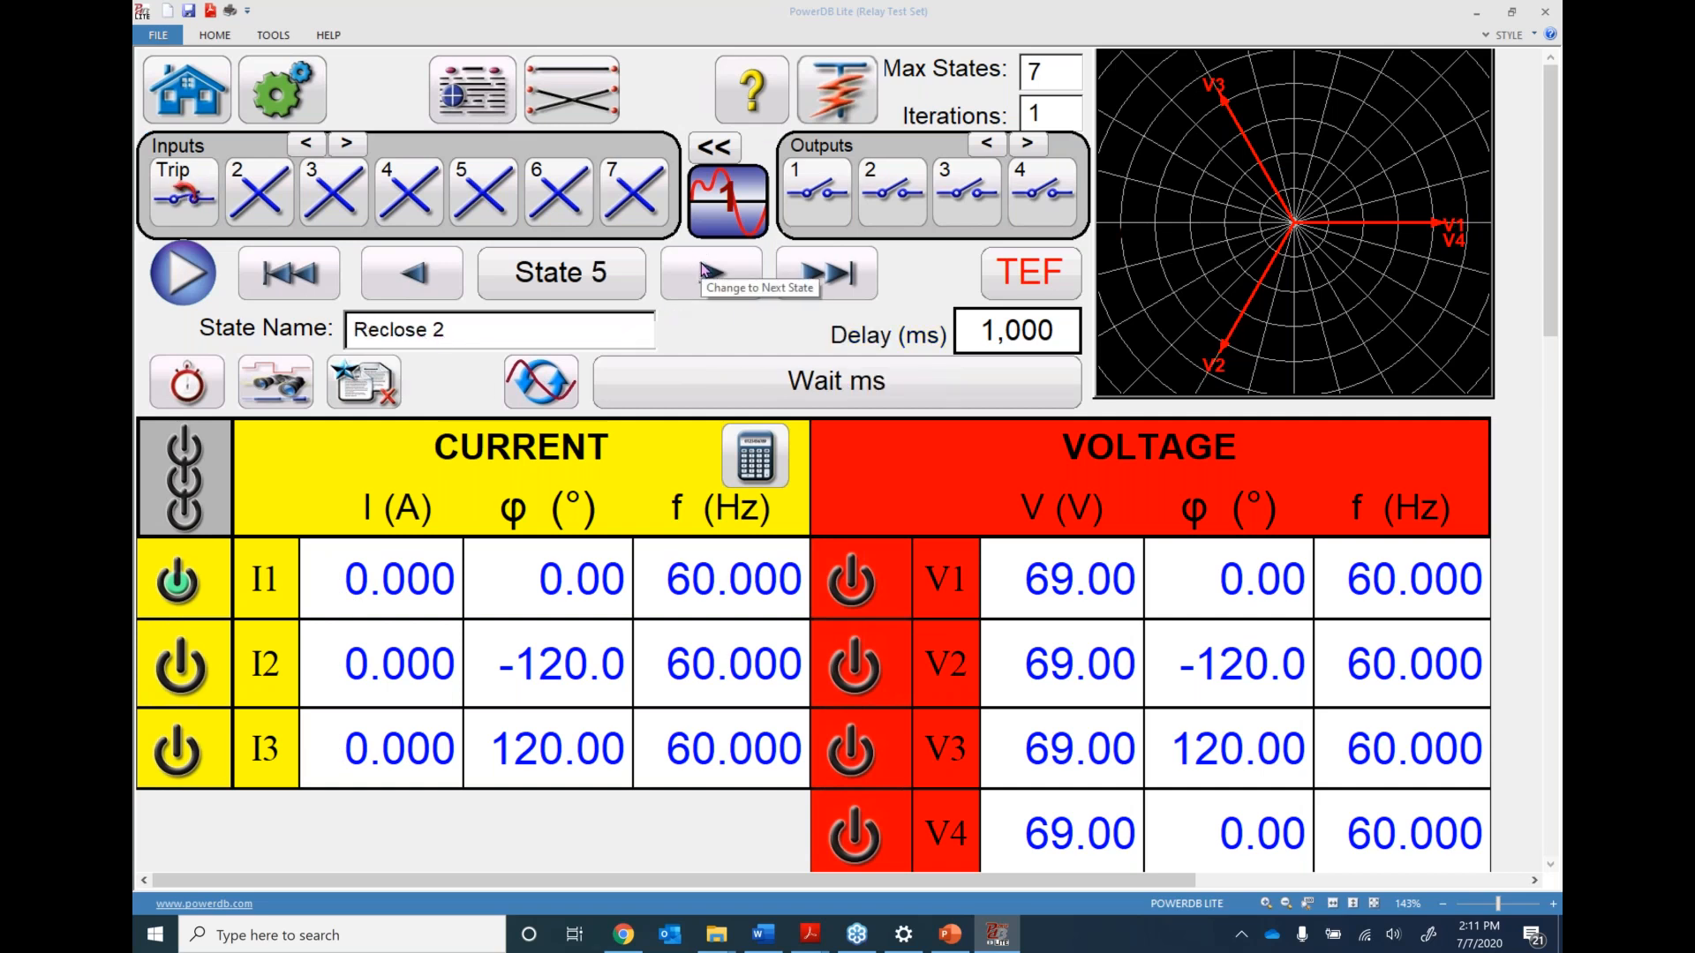
{"action": "left_click", "coordinate": [705, 271]}
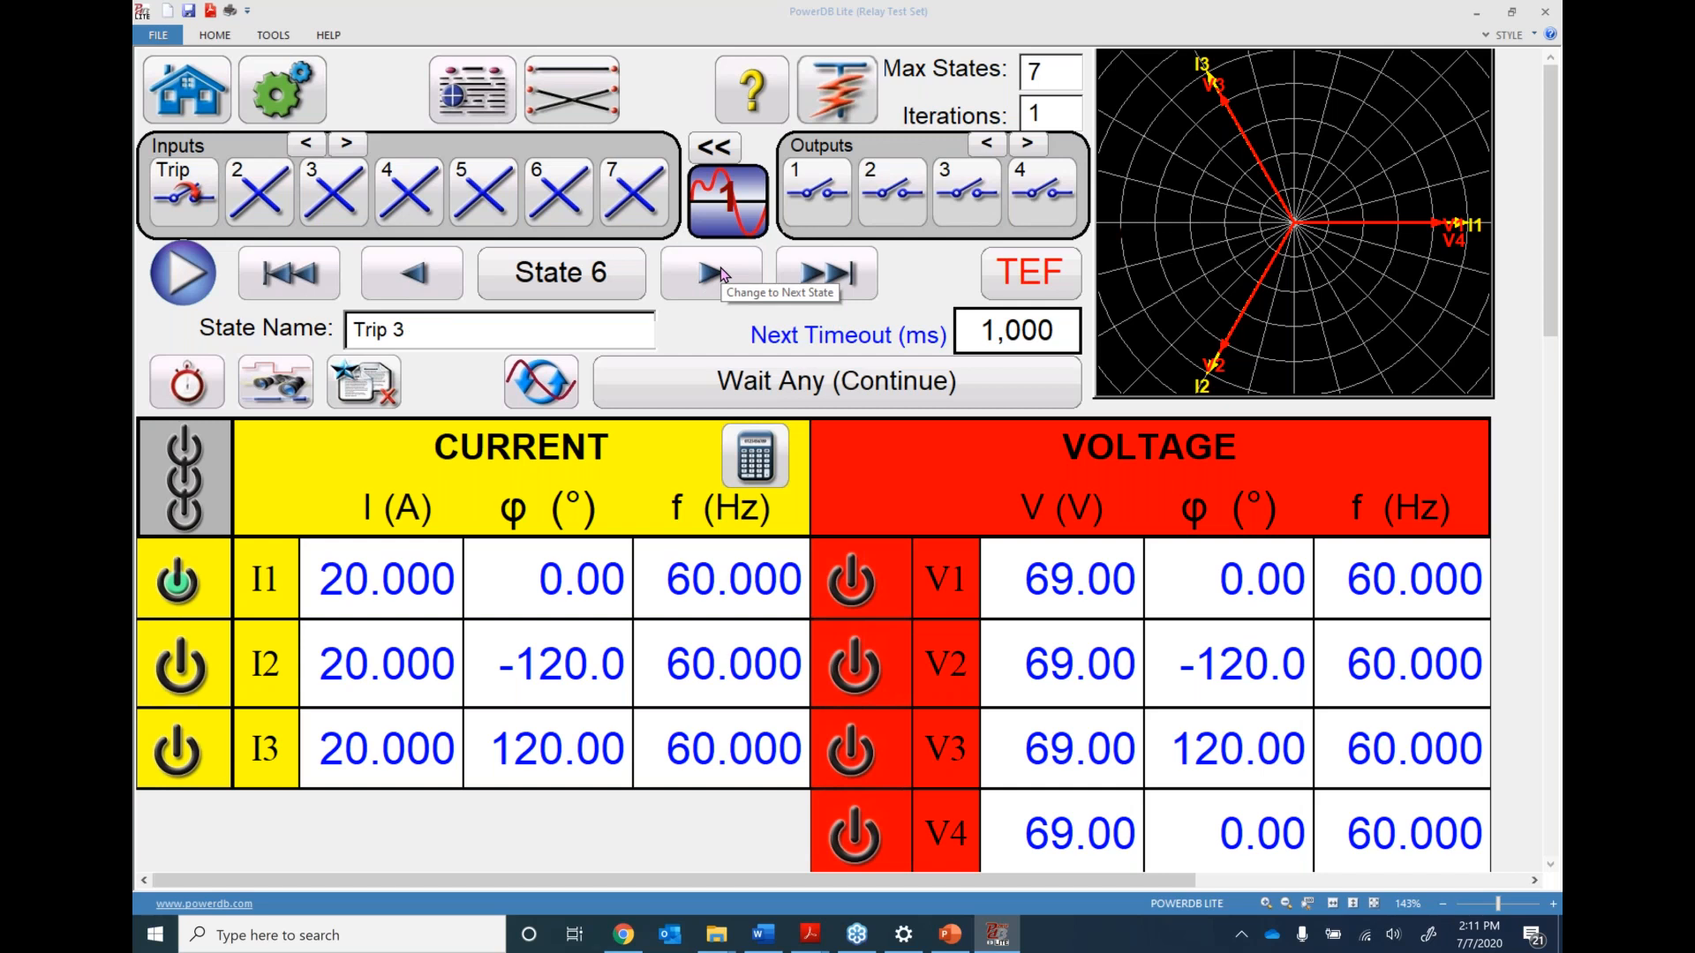
{"action": "left_click", "coordinate": [715, 273]}
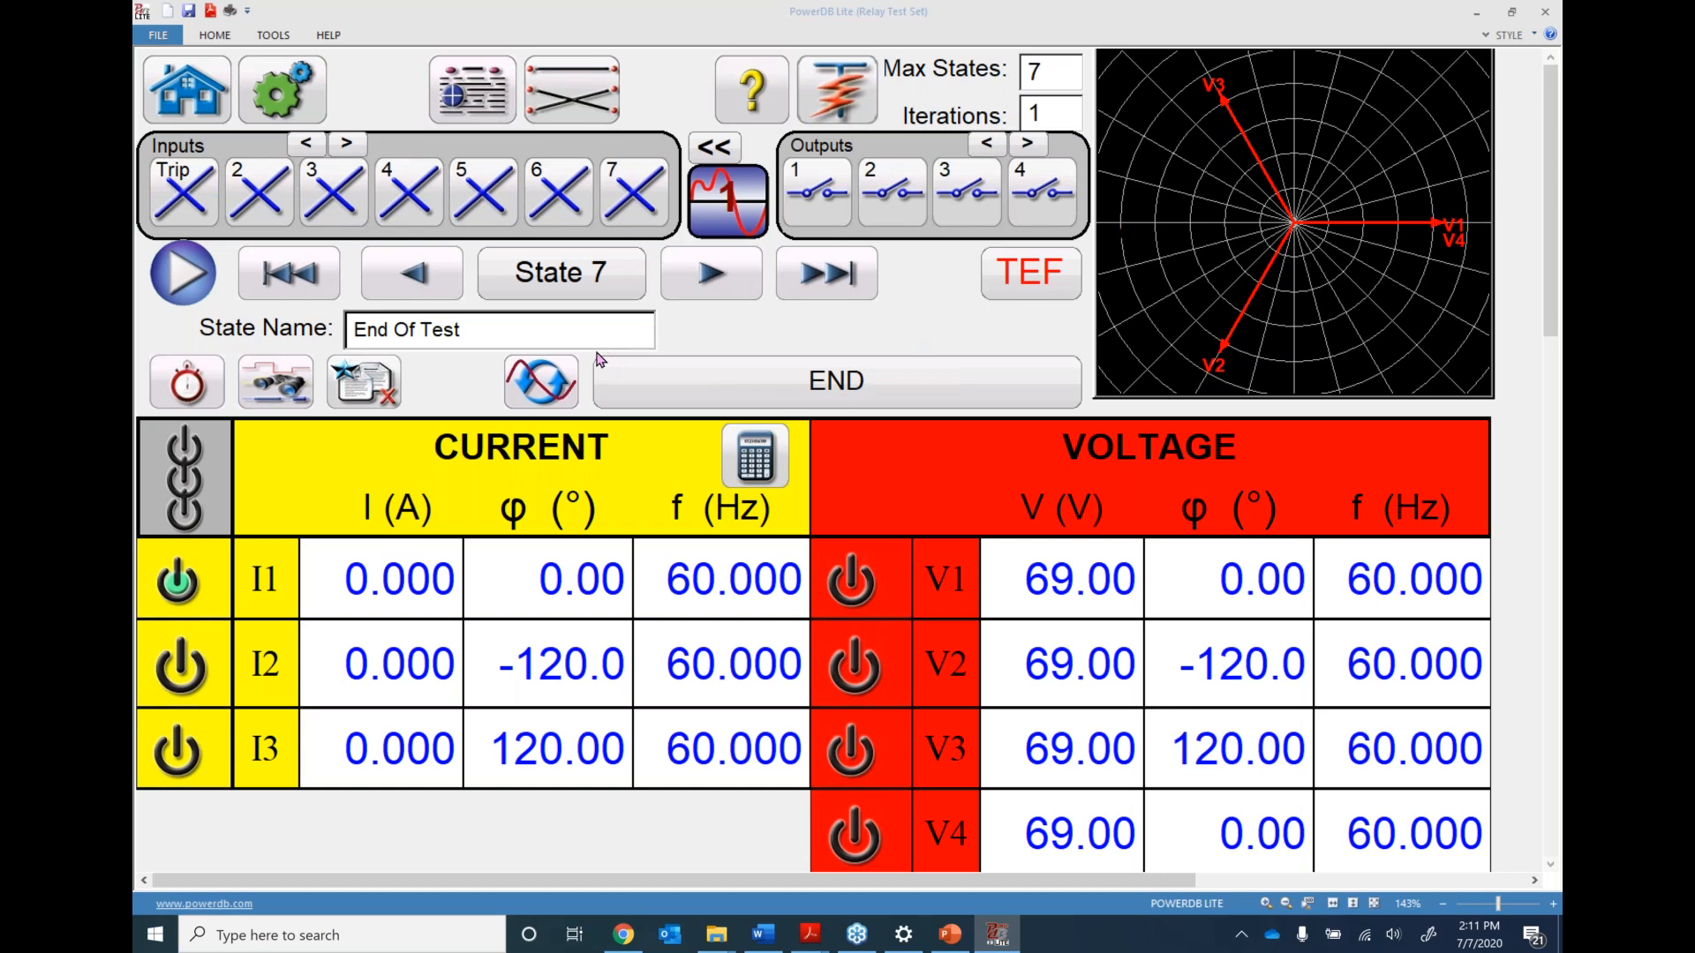
Set the maximum number of states to 9 and open the list of states
{"action": "left_click", "coordinate": [1050, 70]}
{"action": "type", "text": "9"}
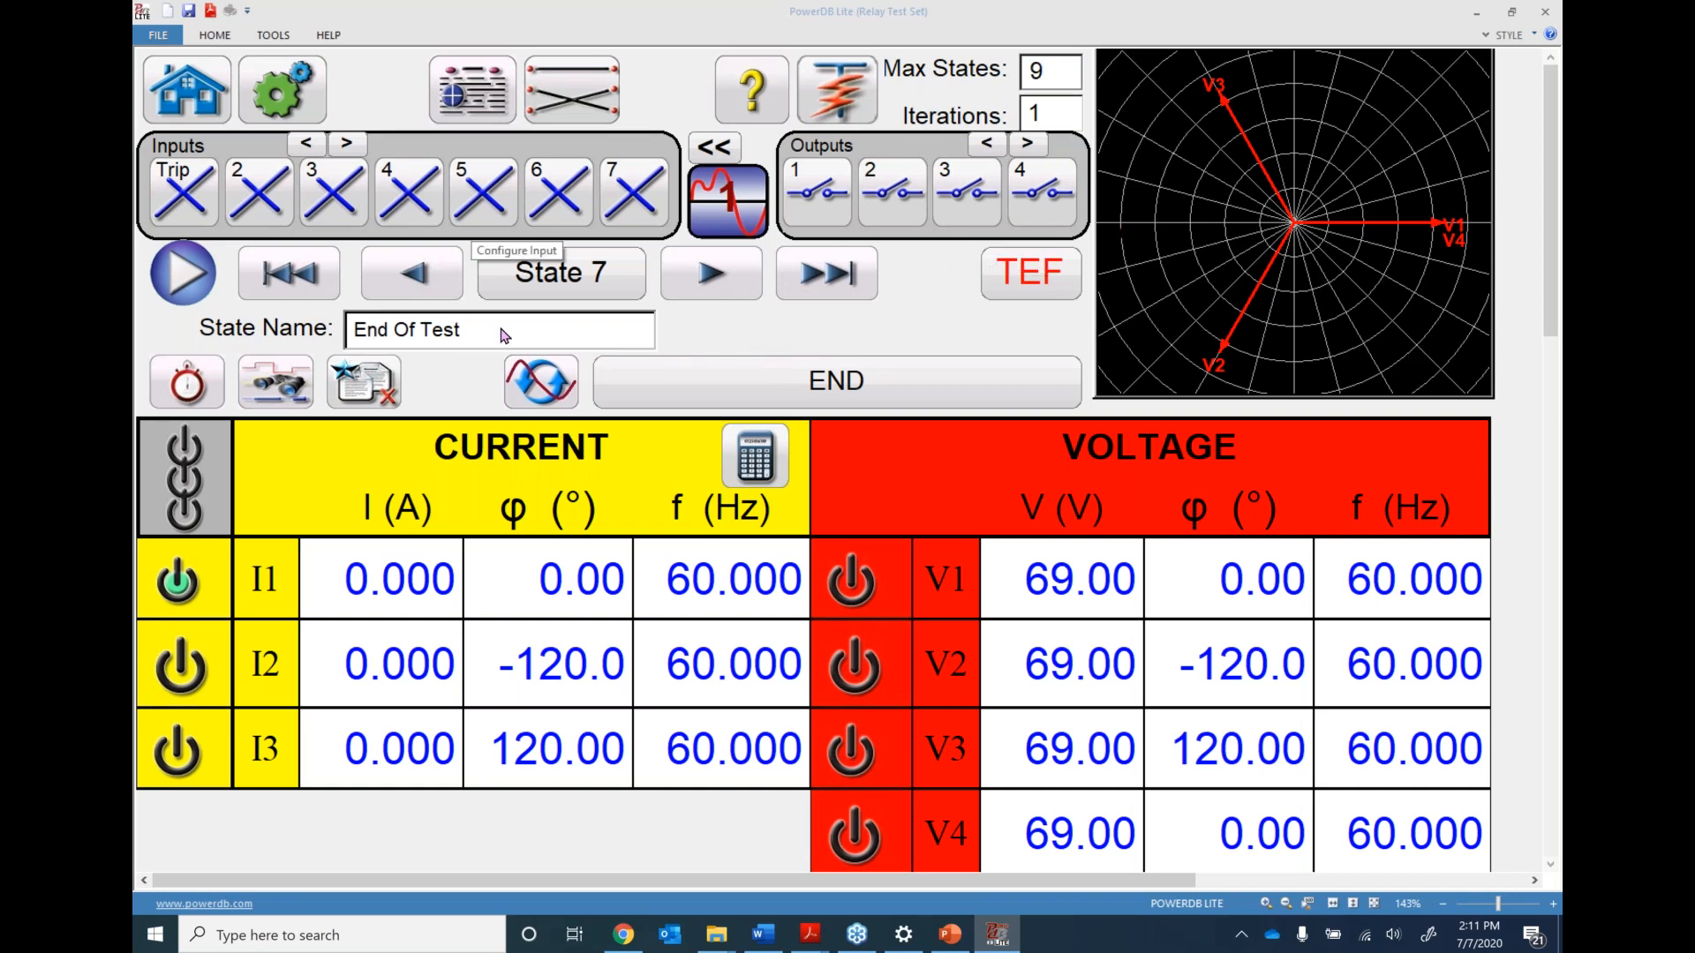
{"action": "left_click", "coordinate": [558, 275]}
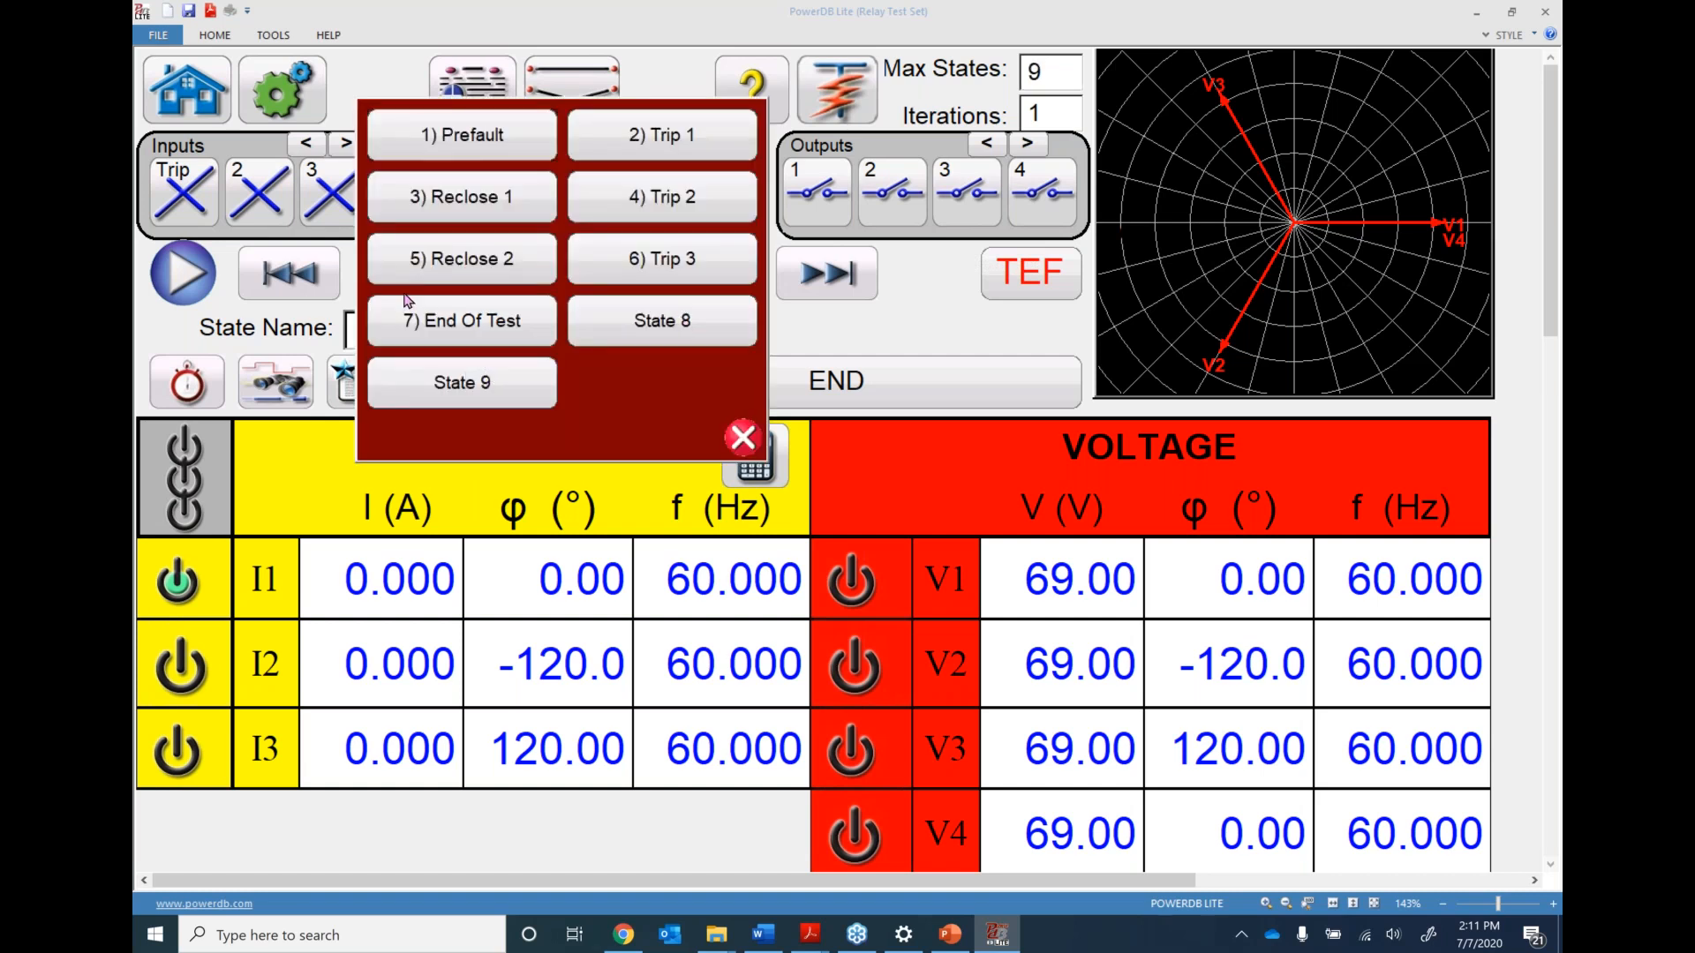
Copy the End Of Test state from state 7 and paste it into state 9
{"action": "left_click", "coordinate": [443, 325]}
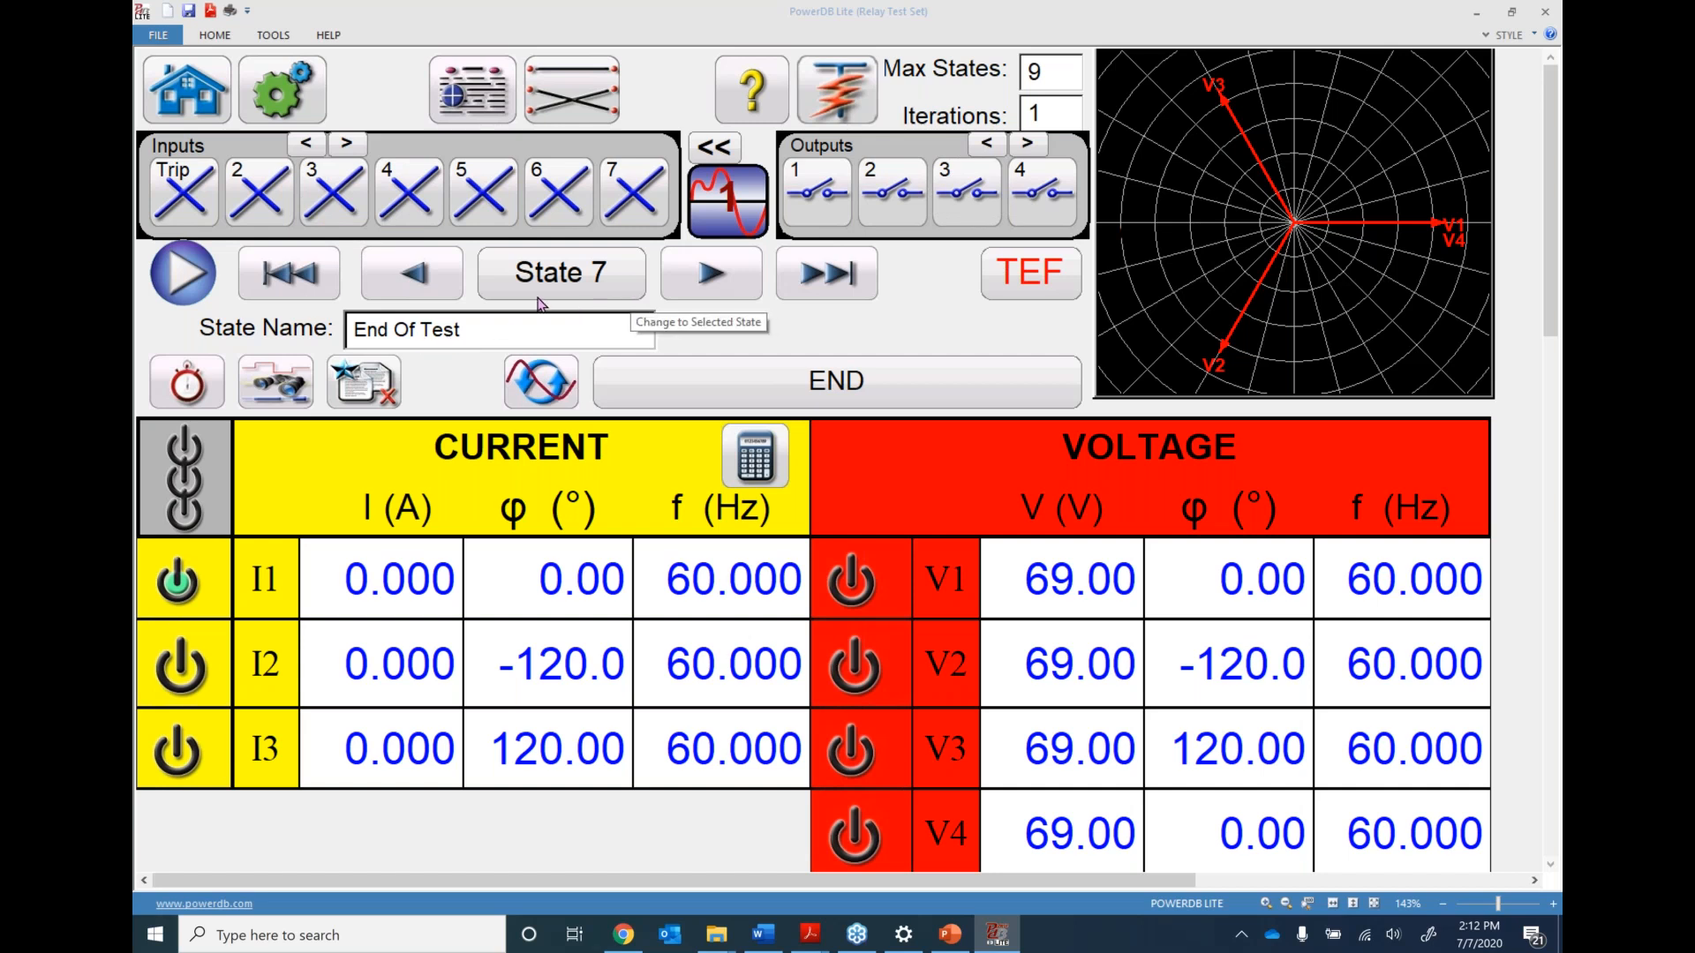
{"action": "left_click", "coordinate": [365, 384]}
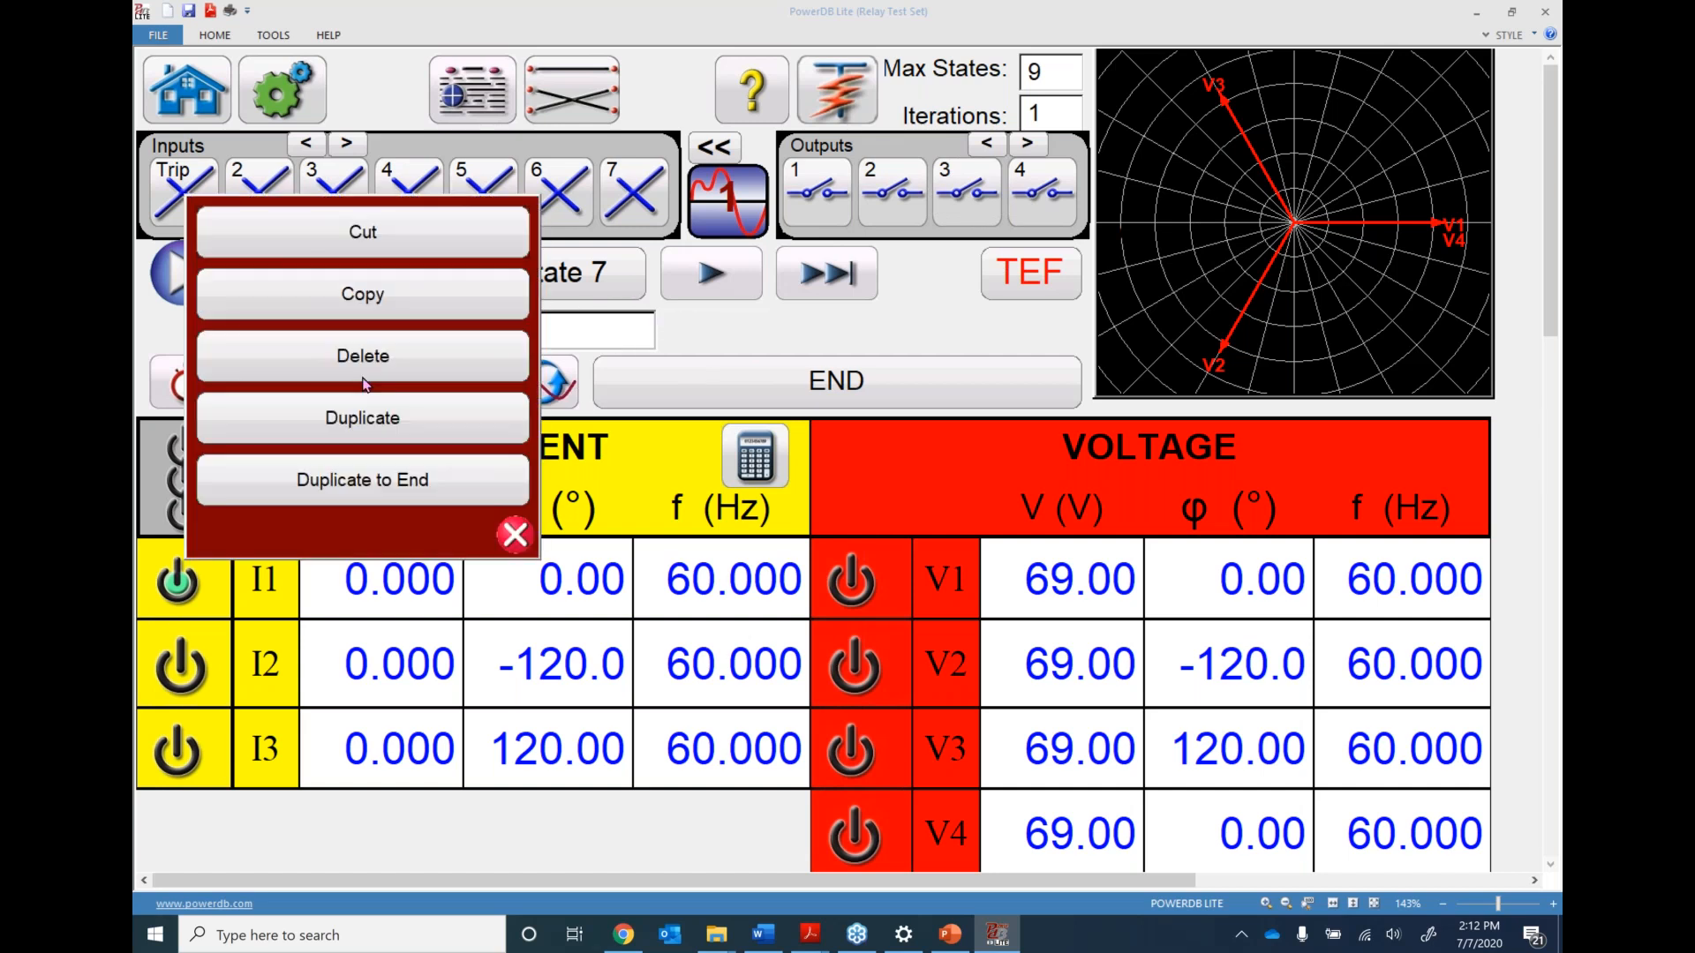
{"action": "left_click", "coordinate": [362, 298]}
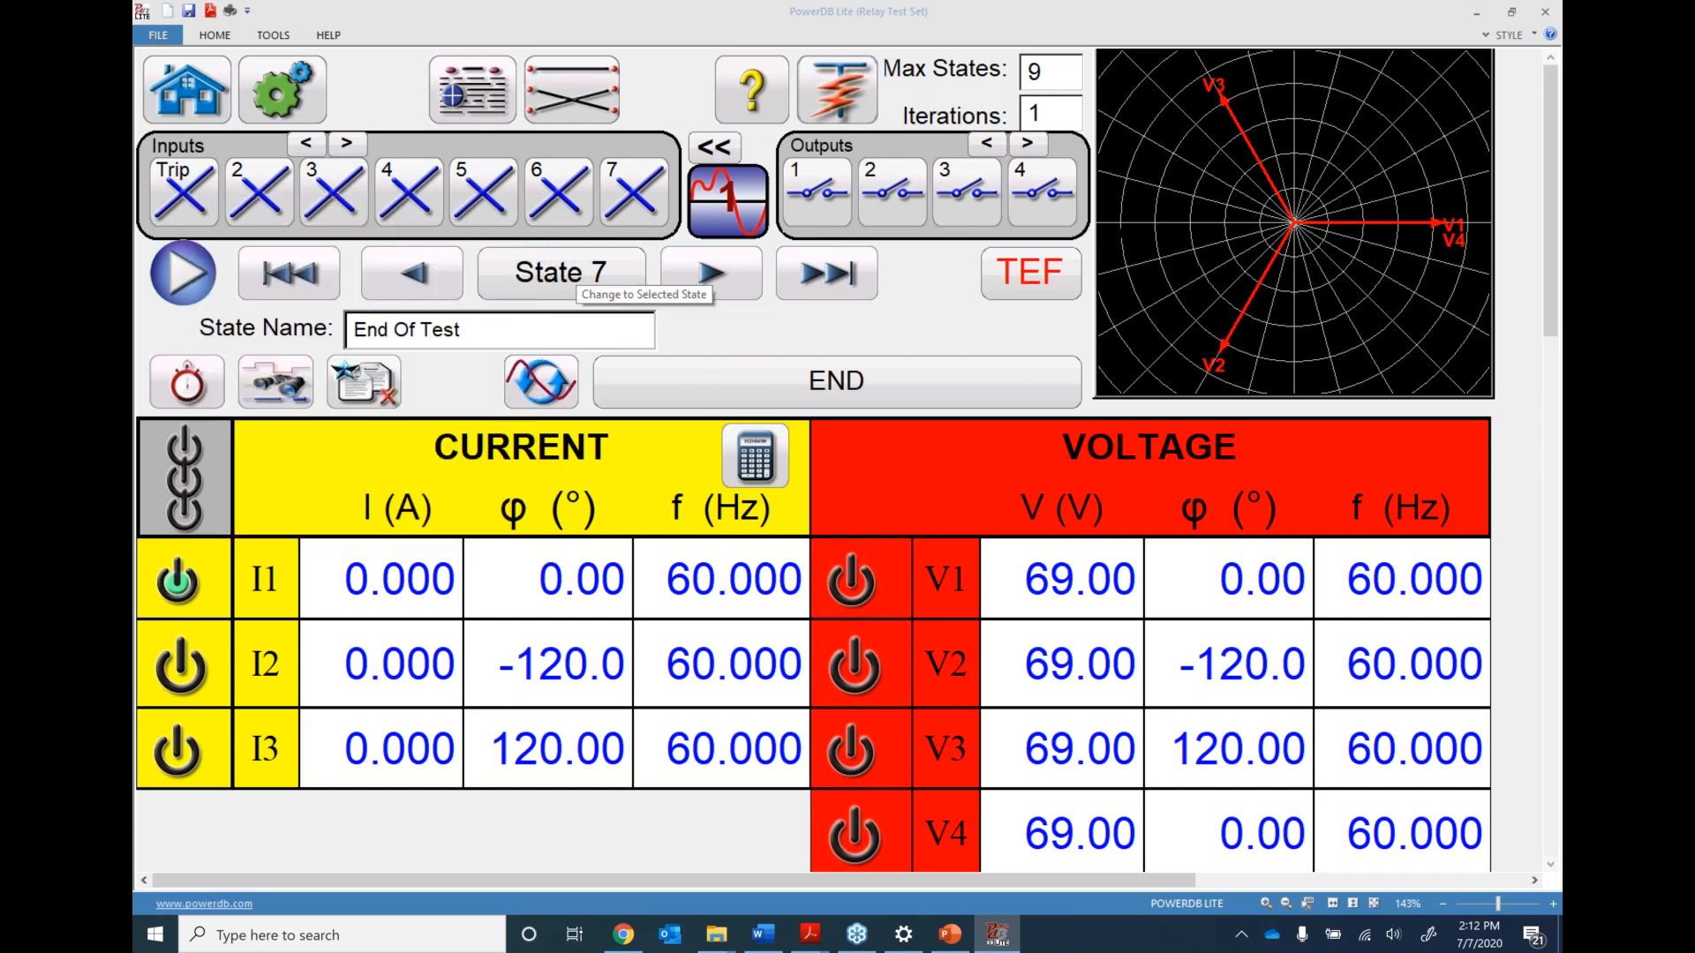
{"action": "left_click", "coordinate": [474, 371]}
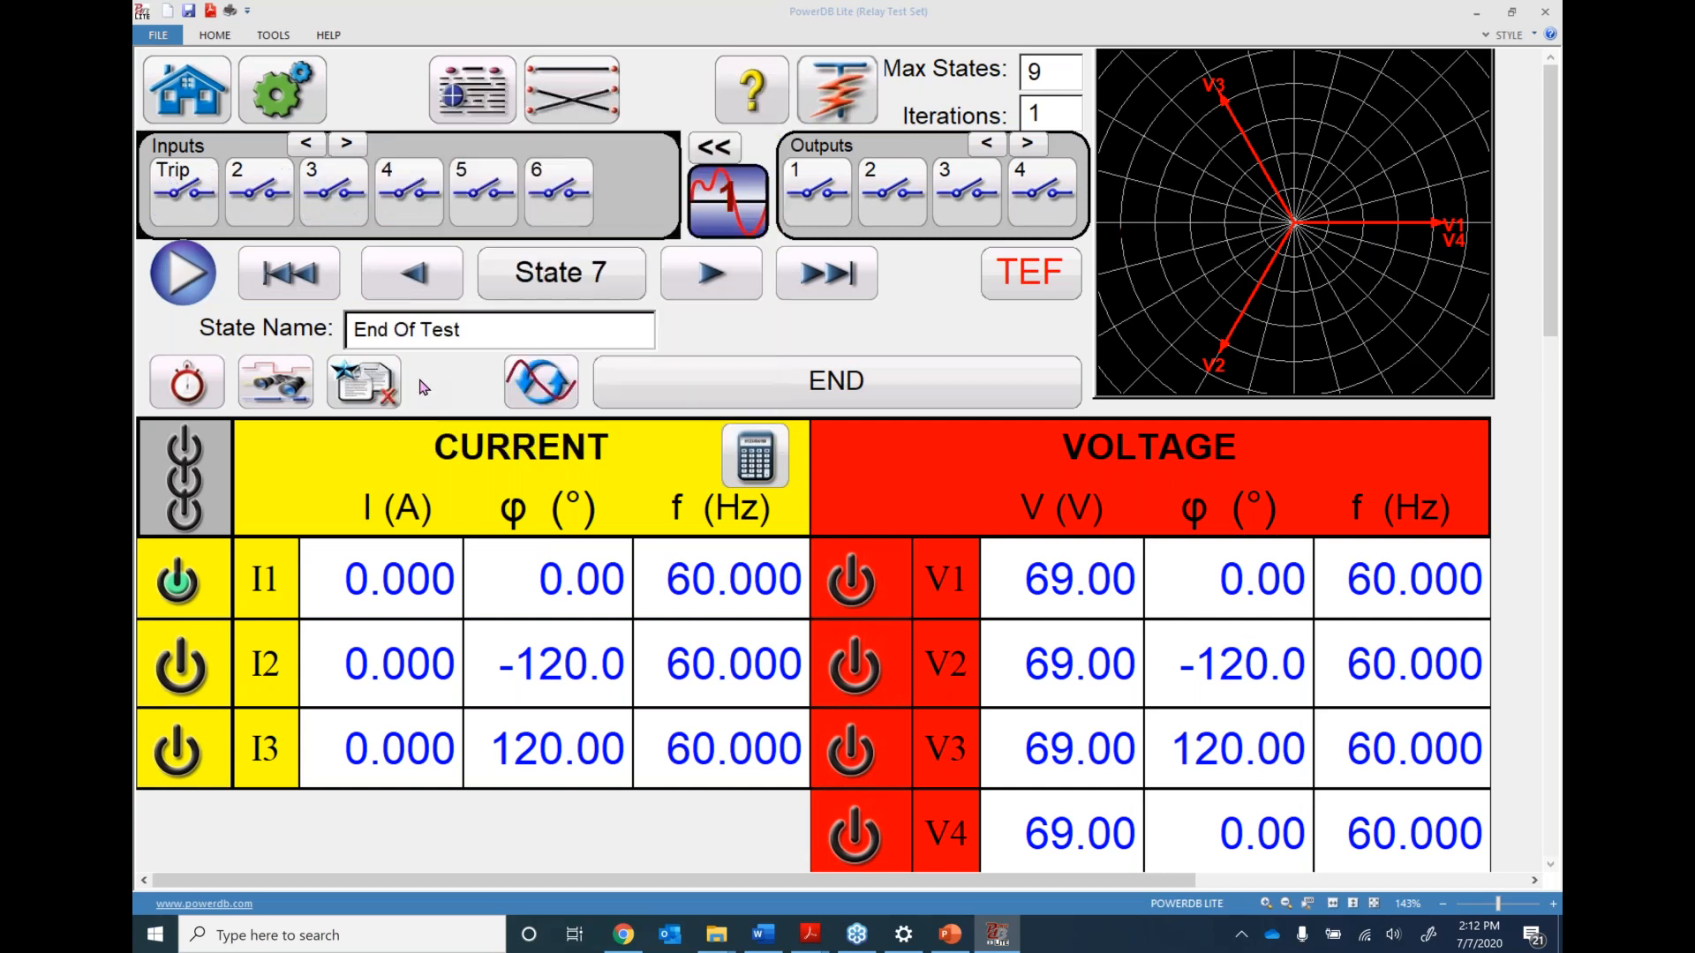
{"action": "left_click", "coordinate": [366, 384]}
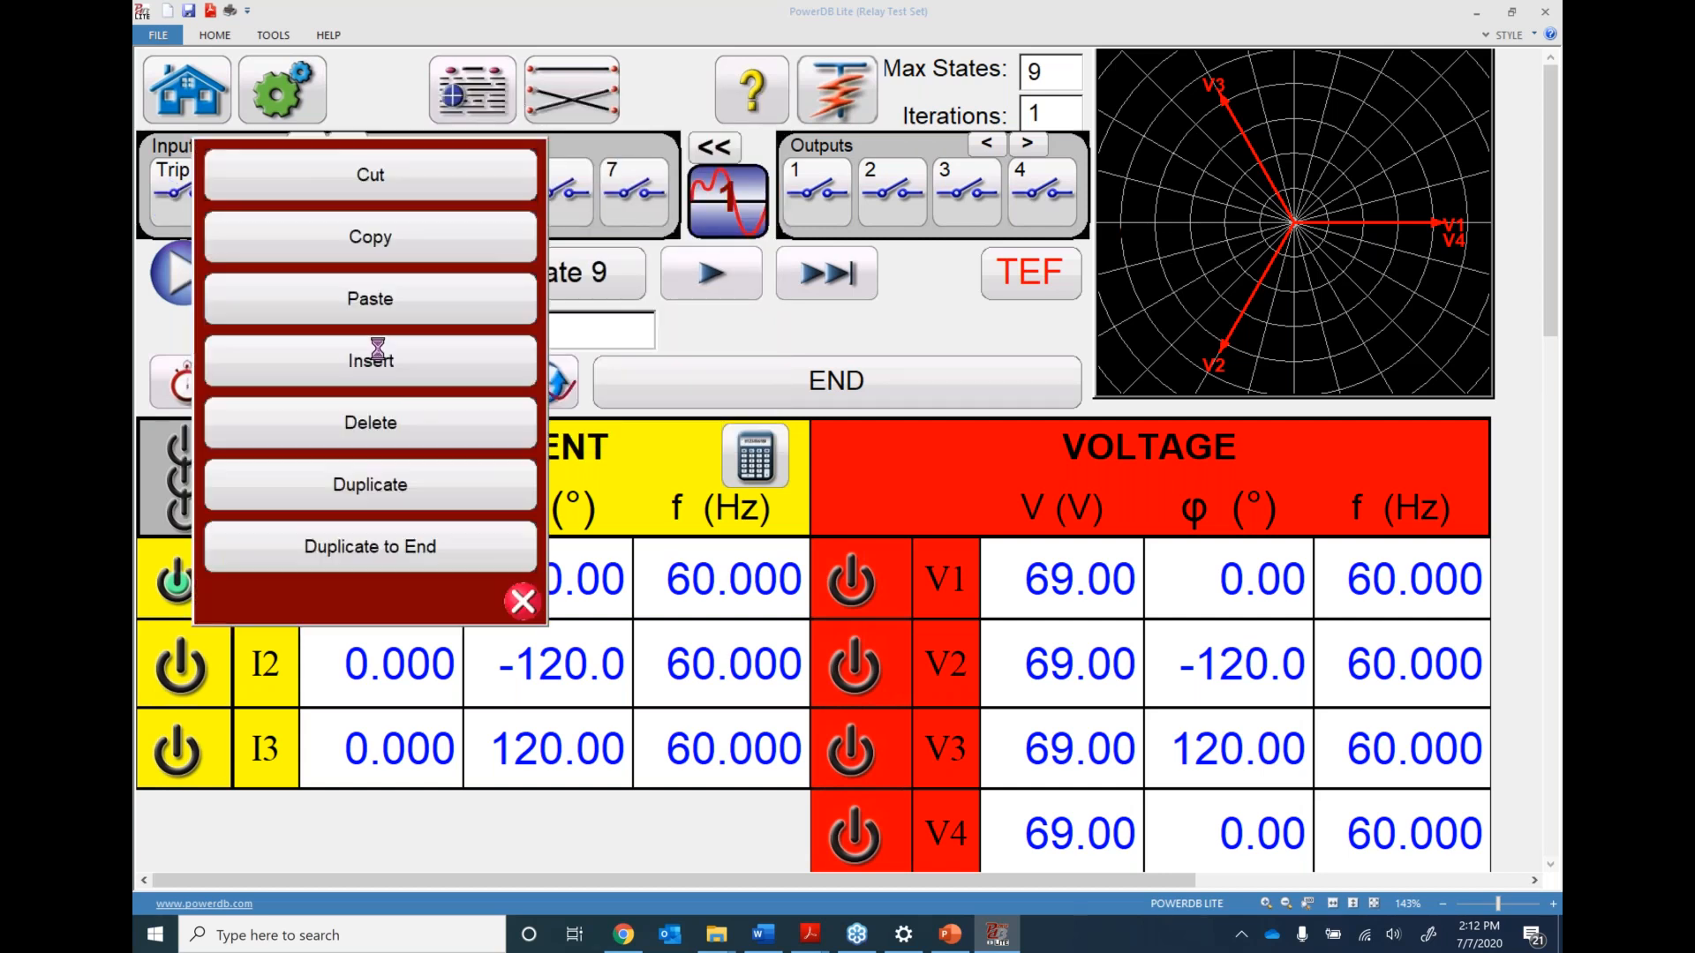
{"action": "left_click", "coordinate": [388, 300]}
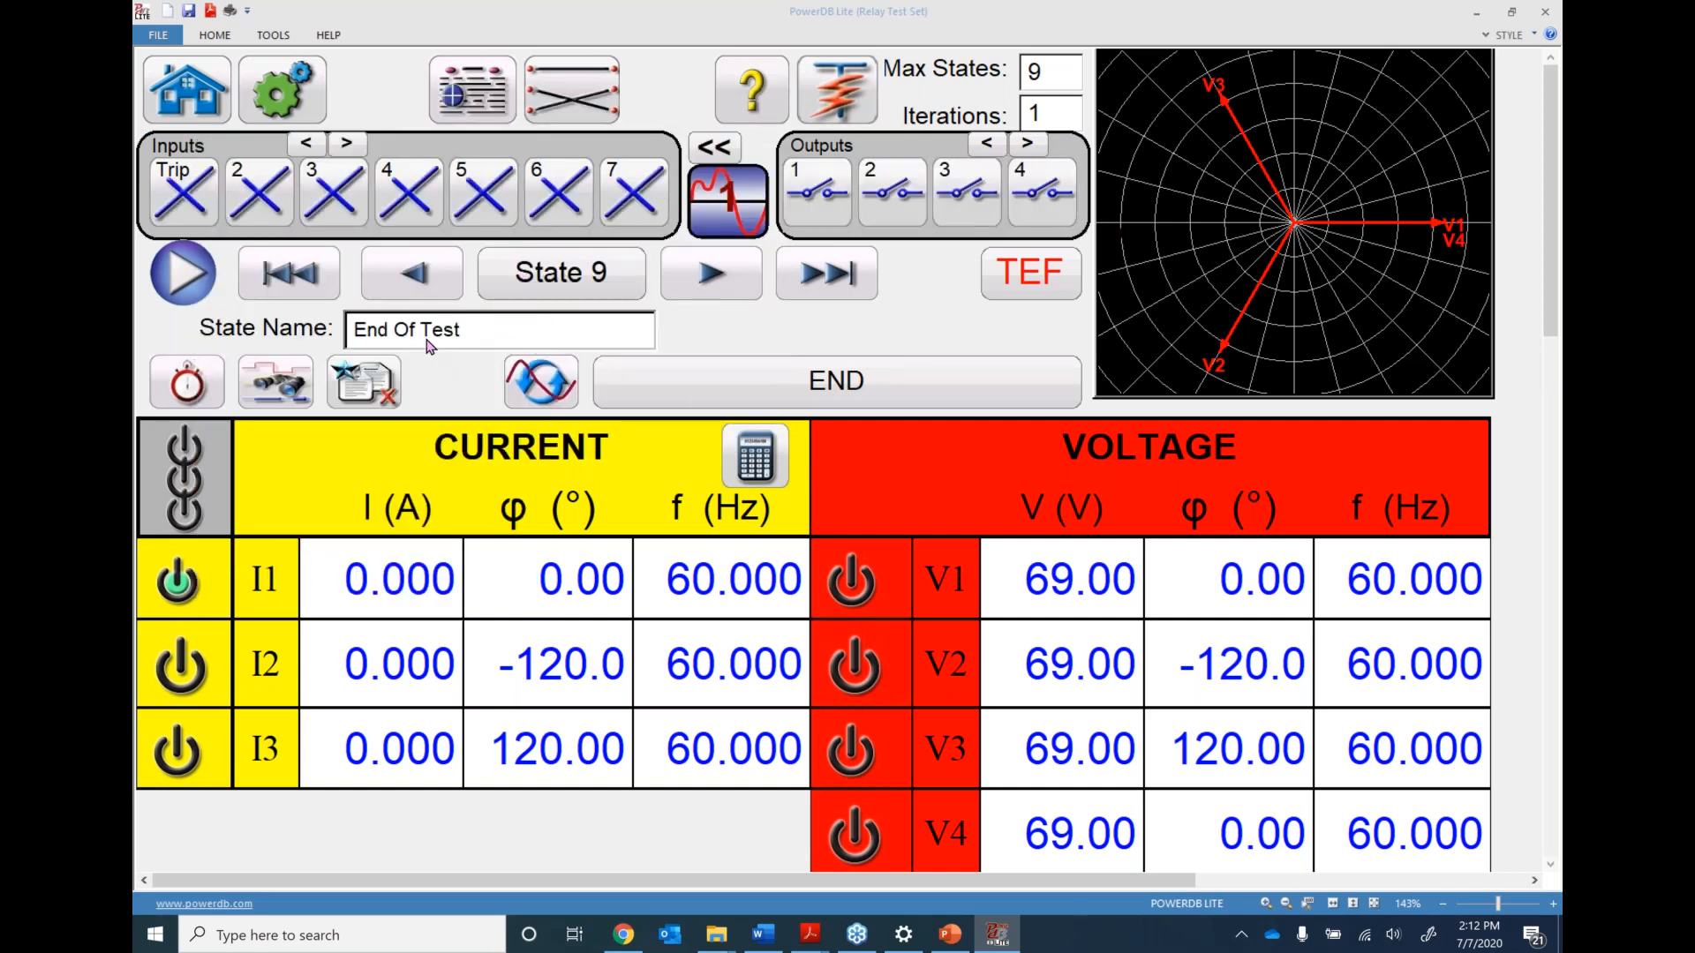
Copy the Trip 3 state and paste it into the empty state 8
{"action": "left_click", "coordinate": [557, 278]}
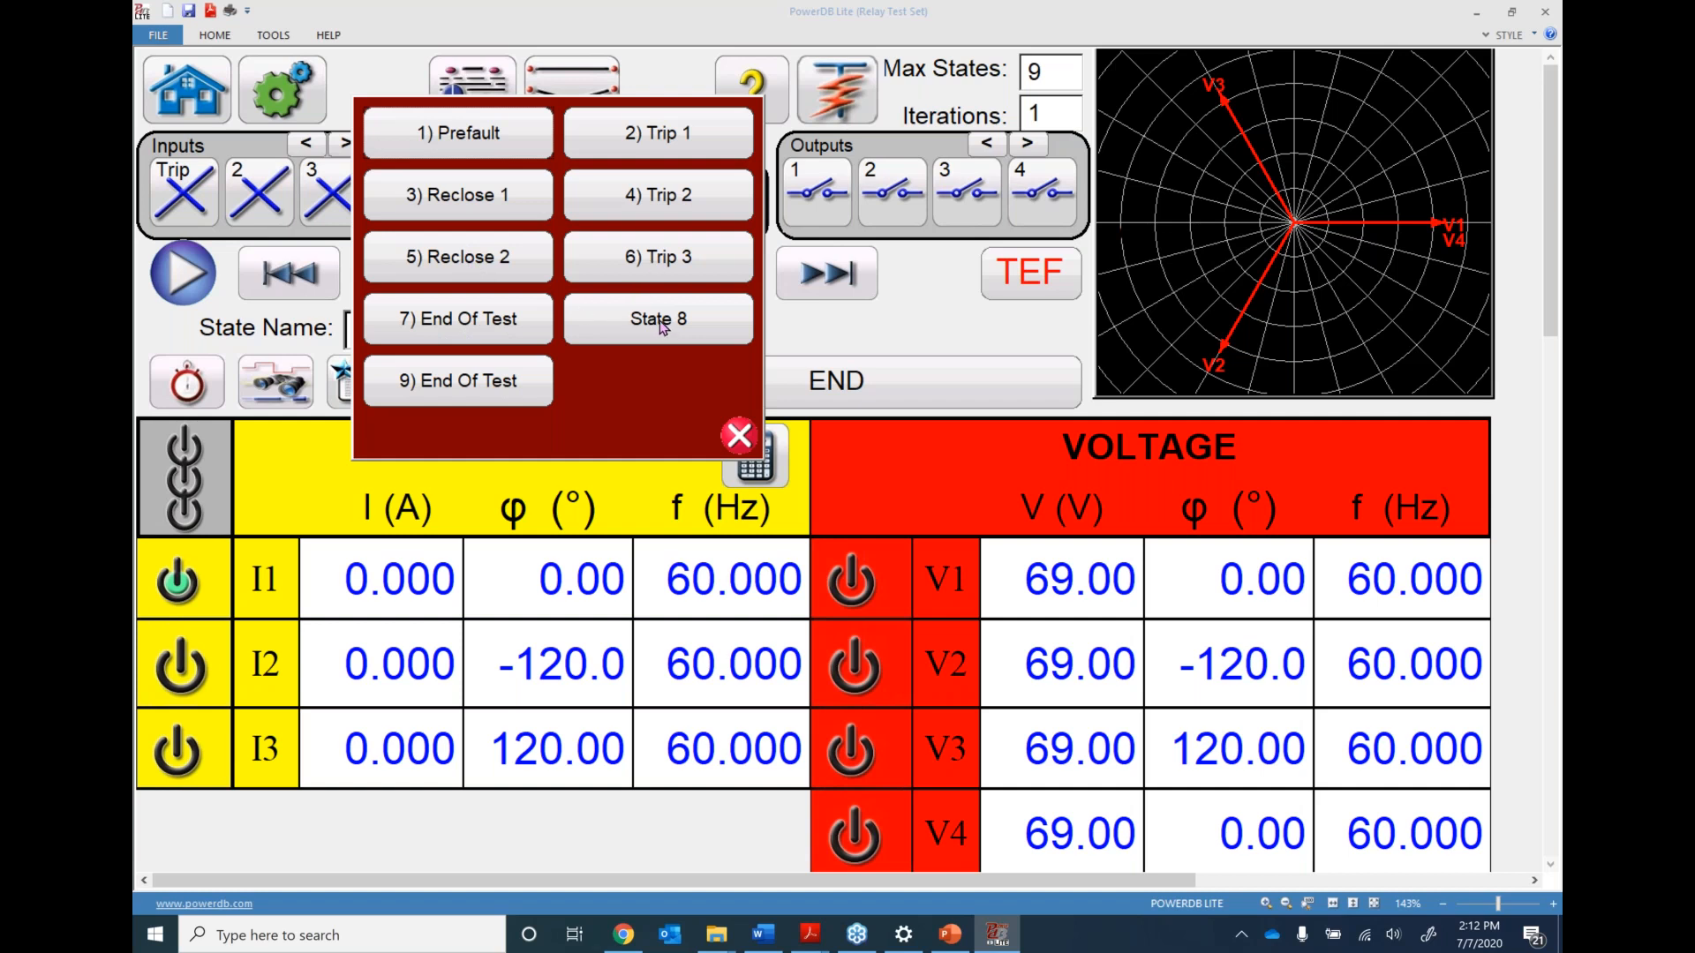
{"action": "left_click", "coordinate": [655, 263]}
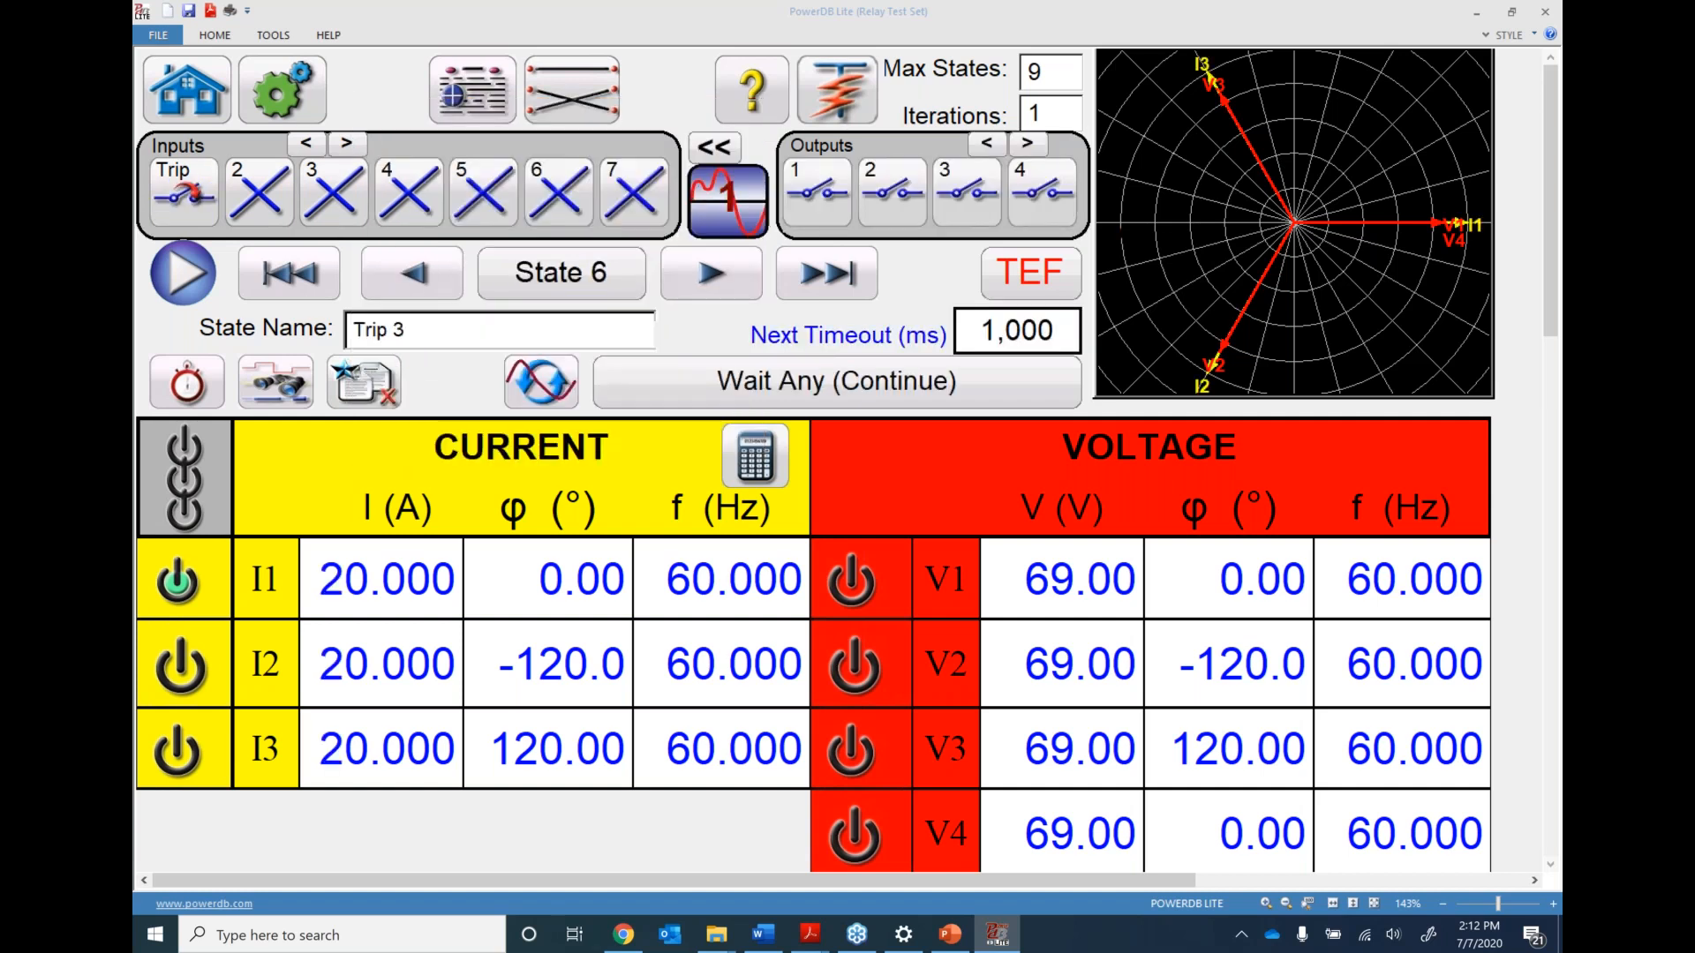
{"action": "left_click", "coordinate": [363, 382]}
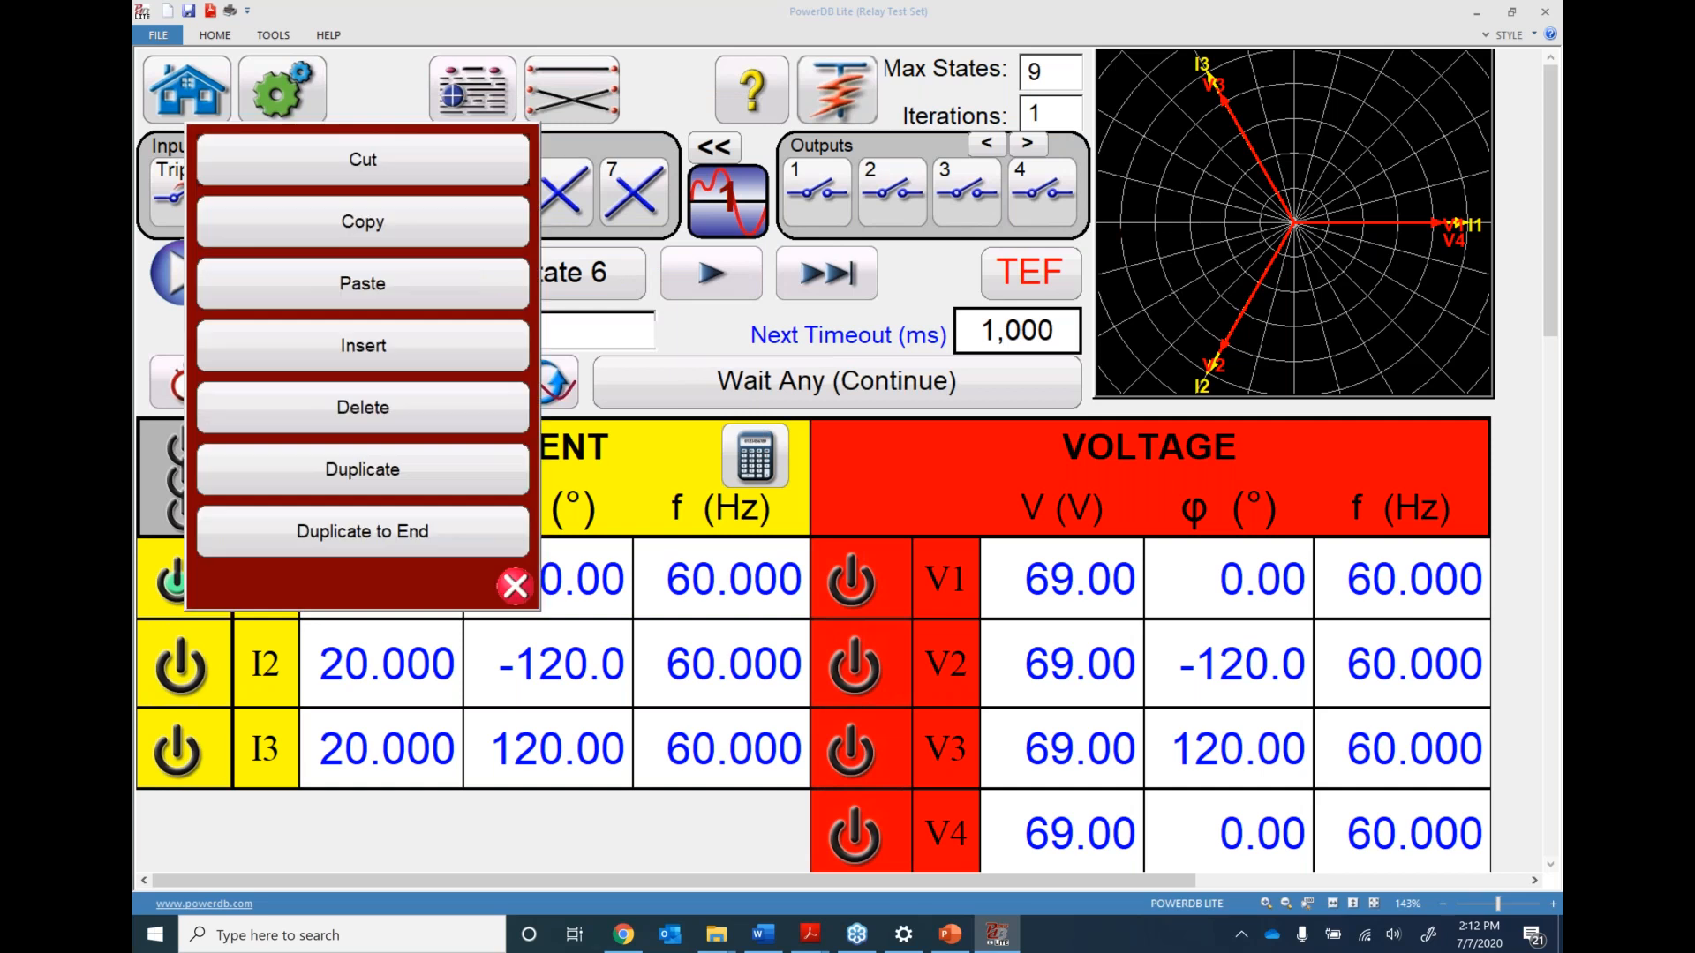
{"action": "left_click", "coordinate": [362, 222]}
{"action": "left_click", "coordinate": [600, 276]}
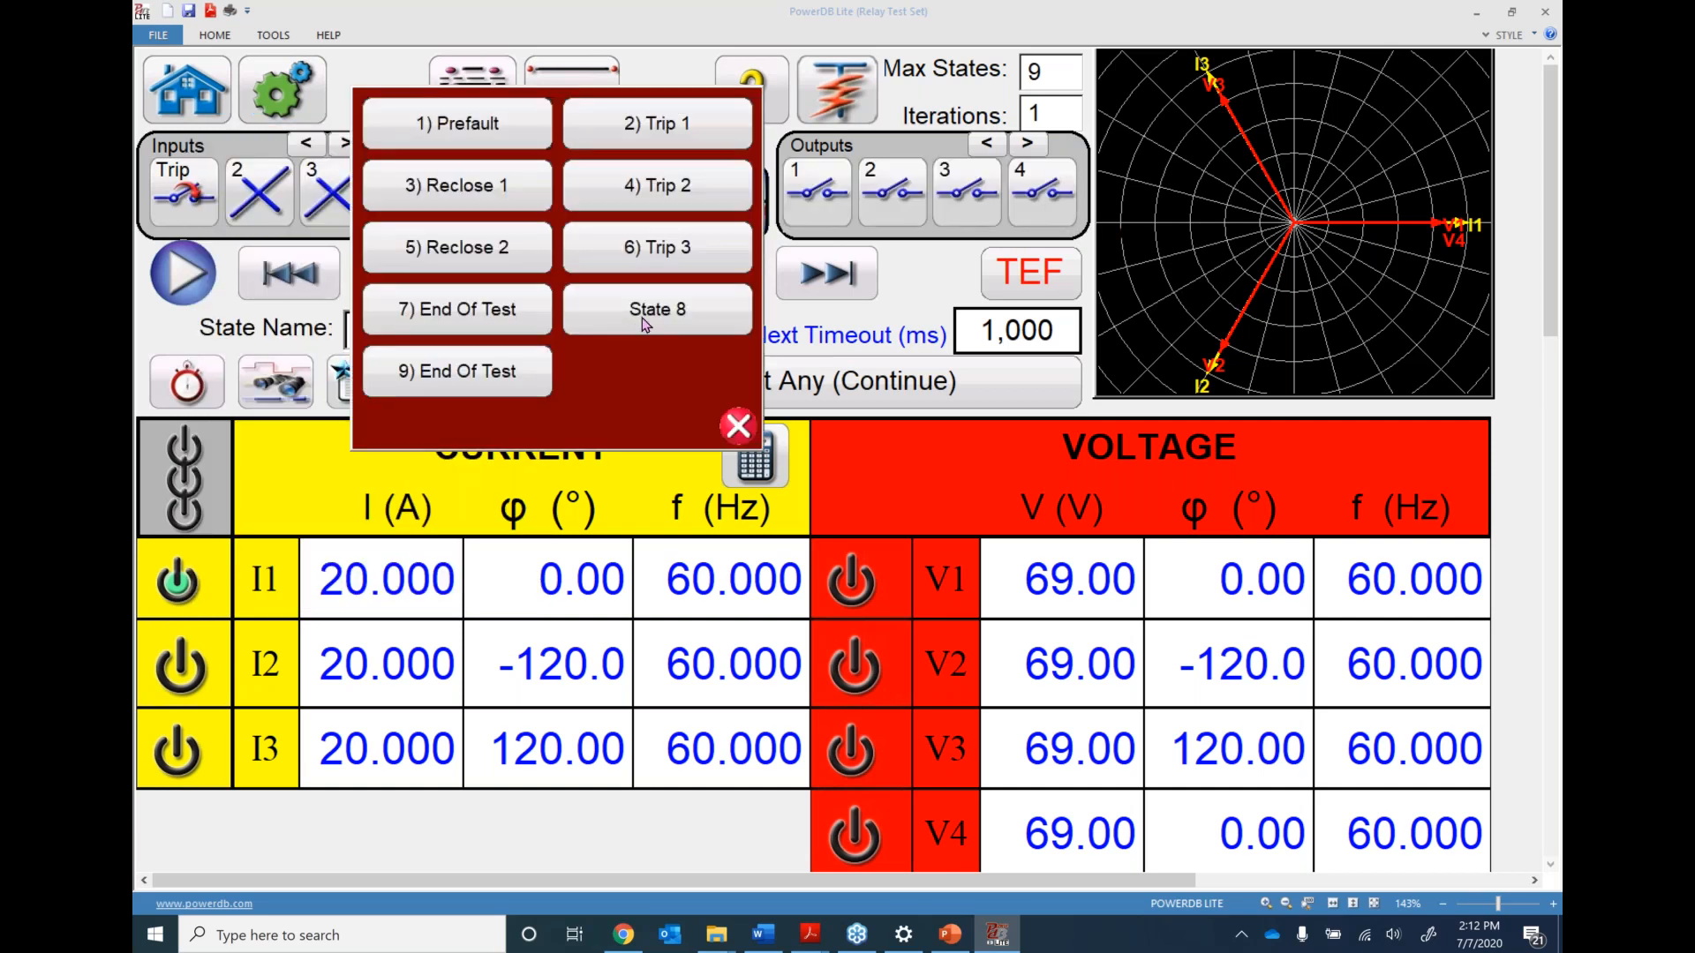
{"action": "left_click", "coordinate": [644, 325]}
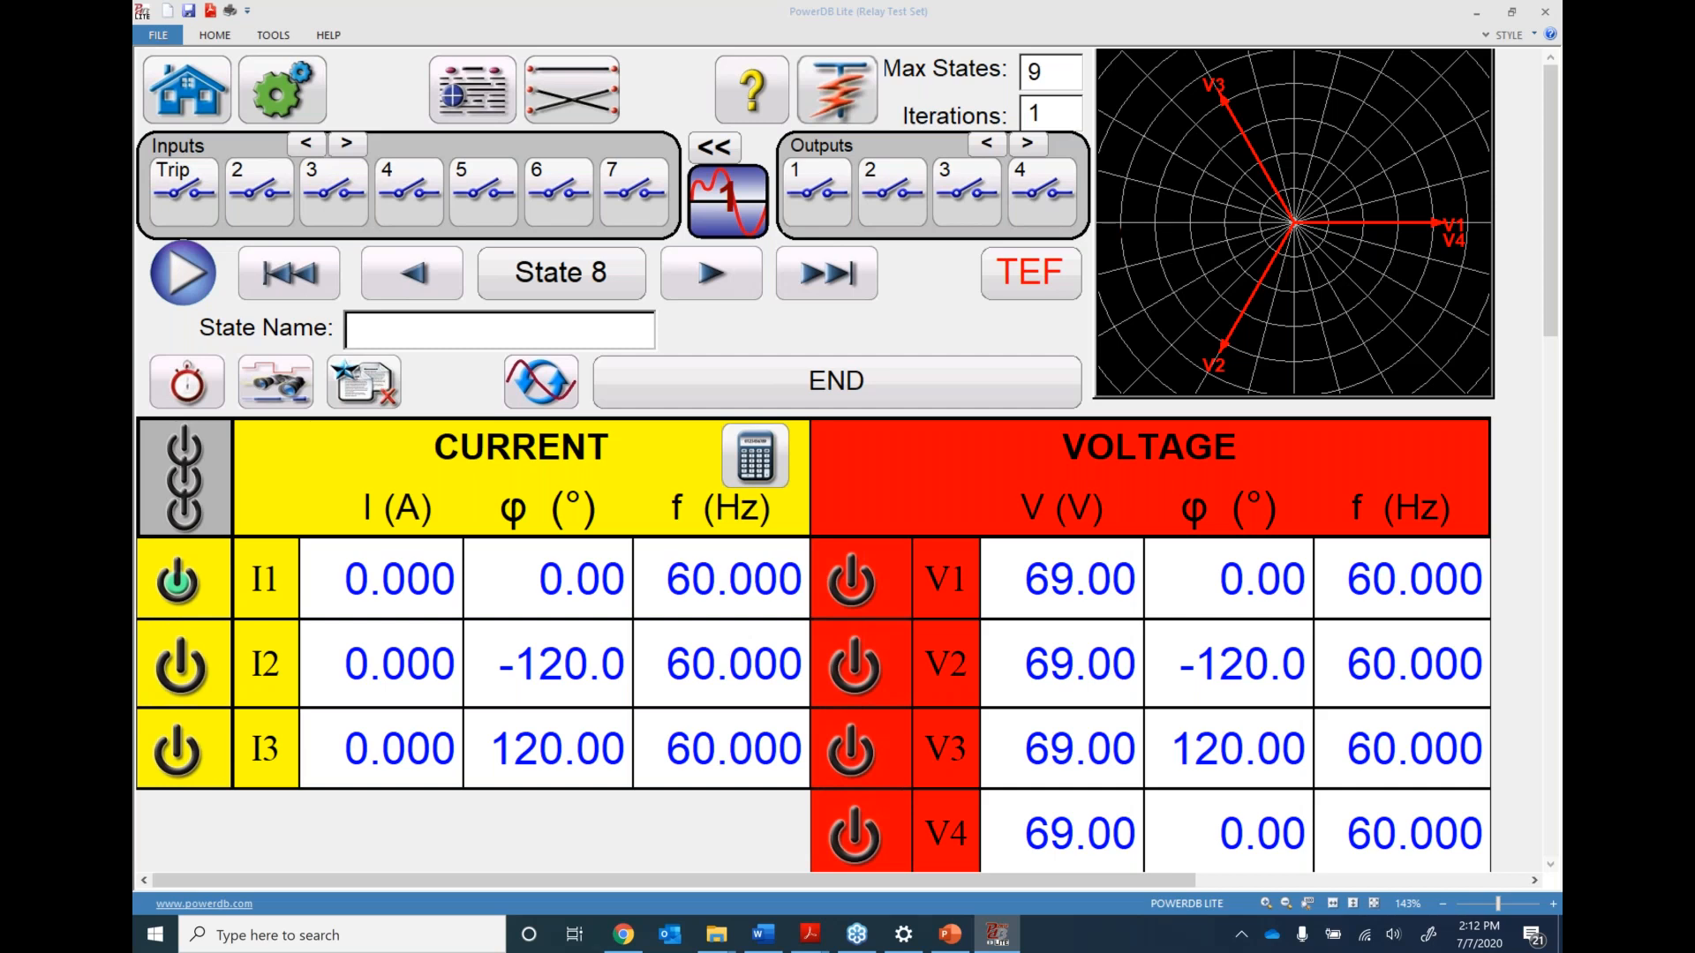
{"action": "left_click", "coordinate": [380, 381]}
{"action": "left_click", "coordinate": [393, 302]}
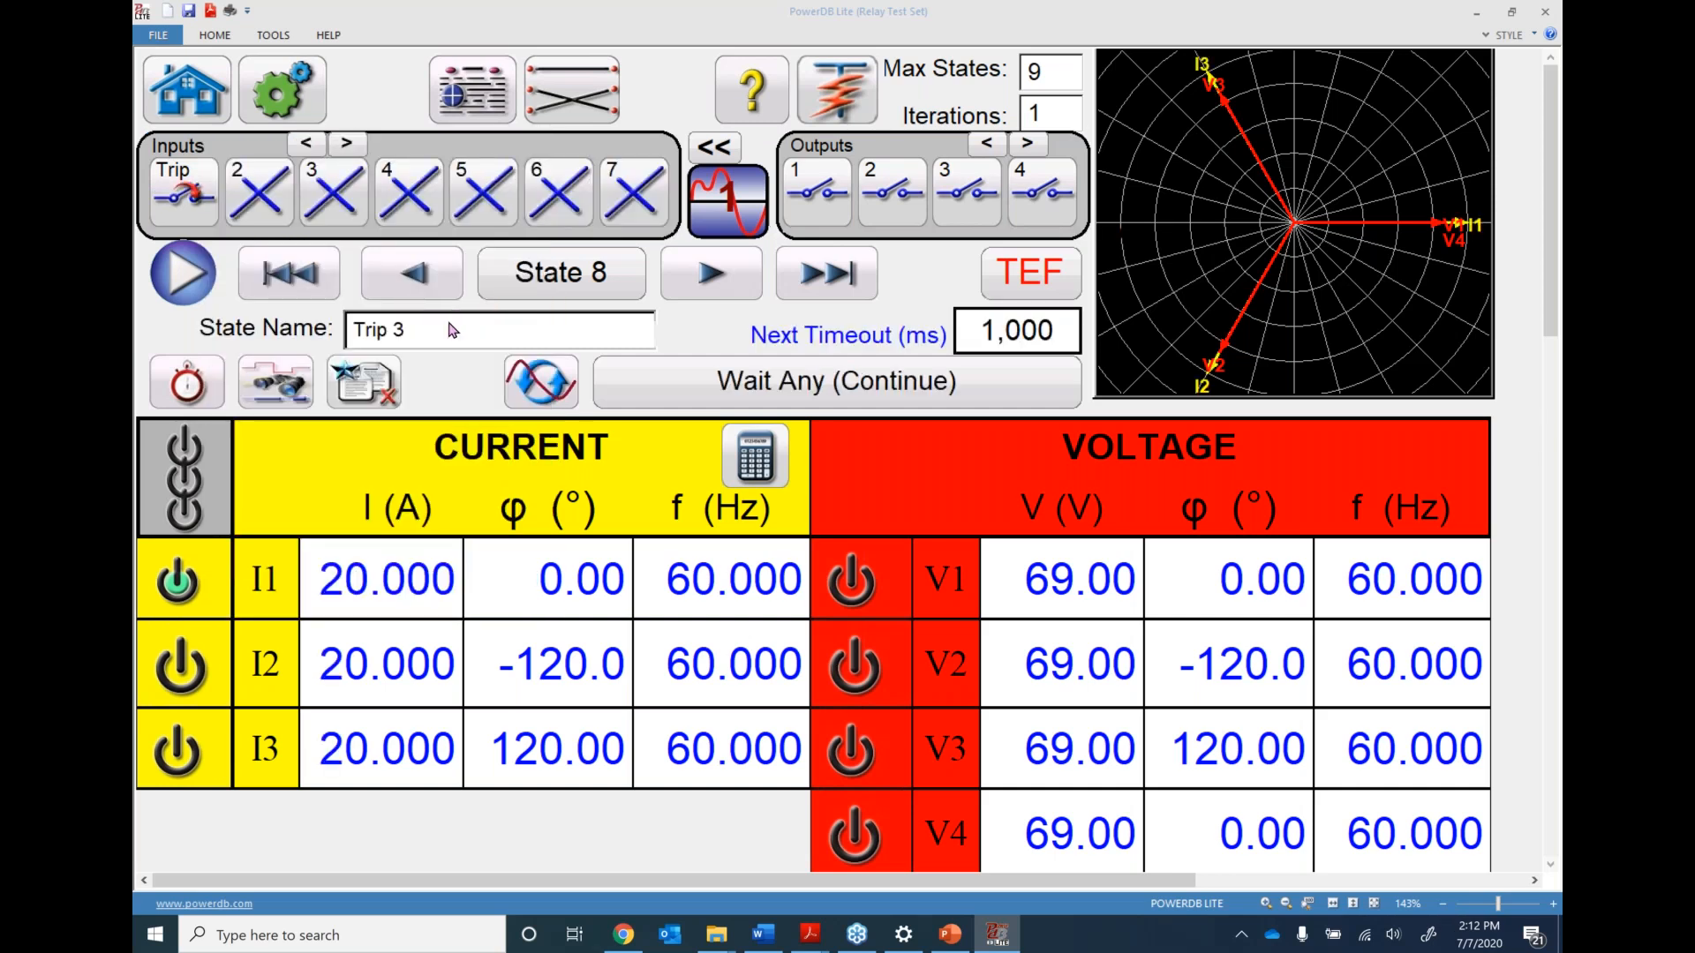
Rename state 8 as Trip 4
{"action": "left_click", "coordinate": [480, 322]}
{"action": "left_click", "coordinate": [478, 322]}
{"action": "key", "text": "BackSpace"}
{"action": "type", "text": "4"}
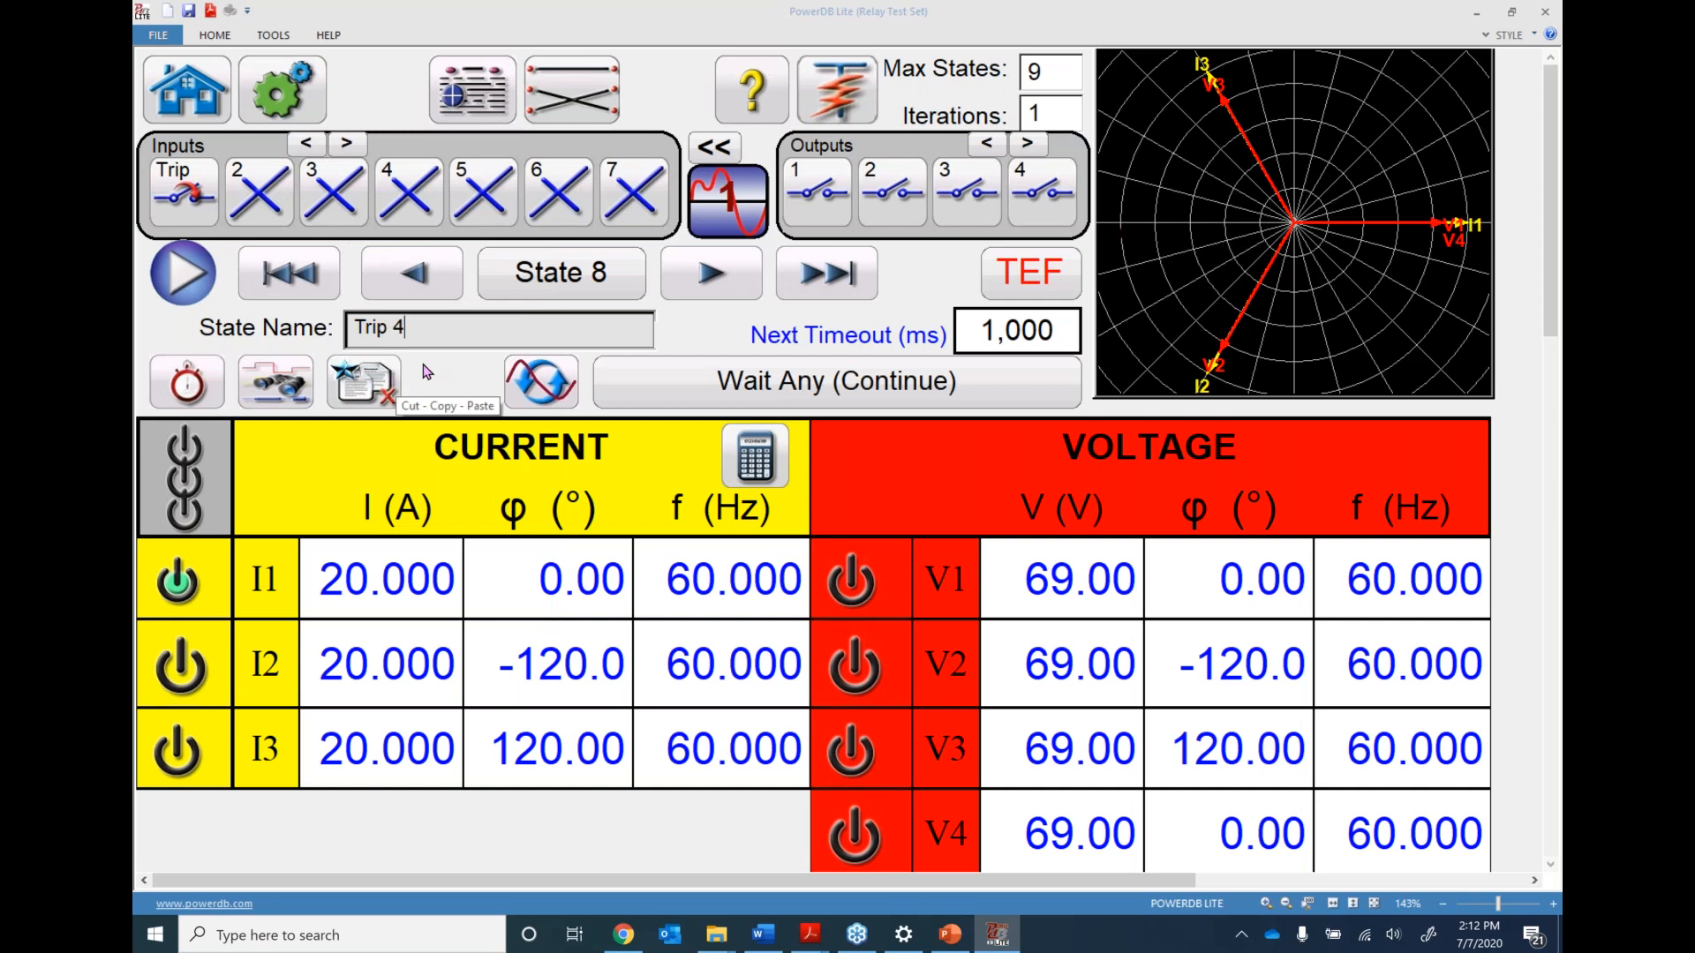
Copy the Reclose 2 state and paste it over the End Of Test state in state 7
{"action": "left_click", "coordinate": [556, 289]}
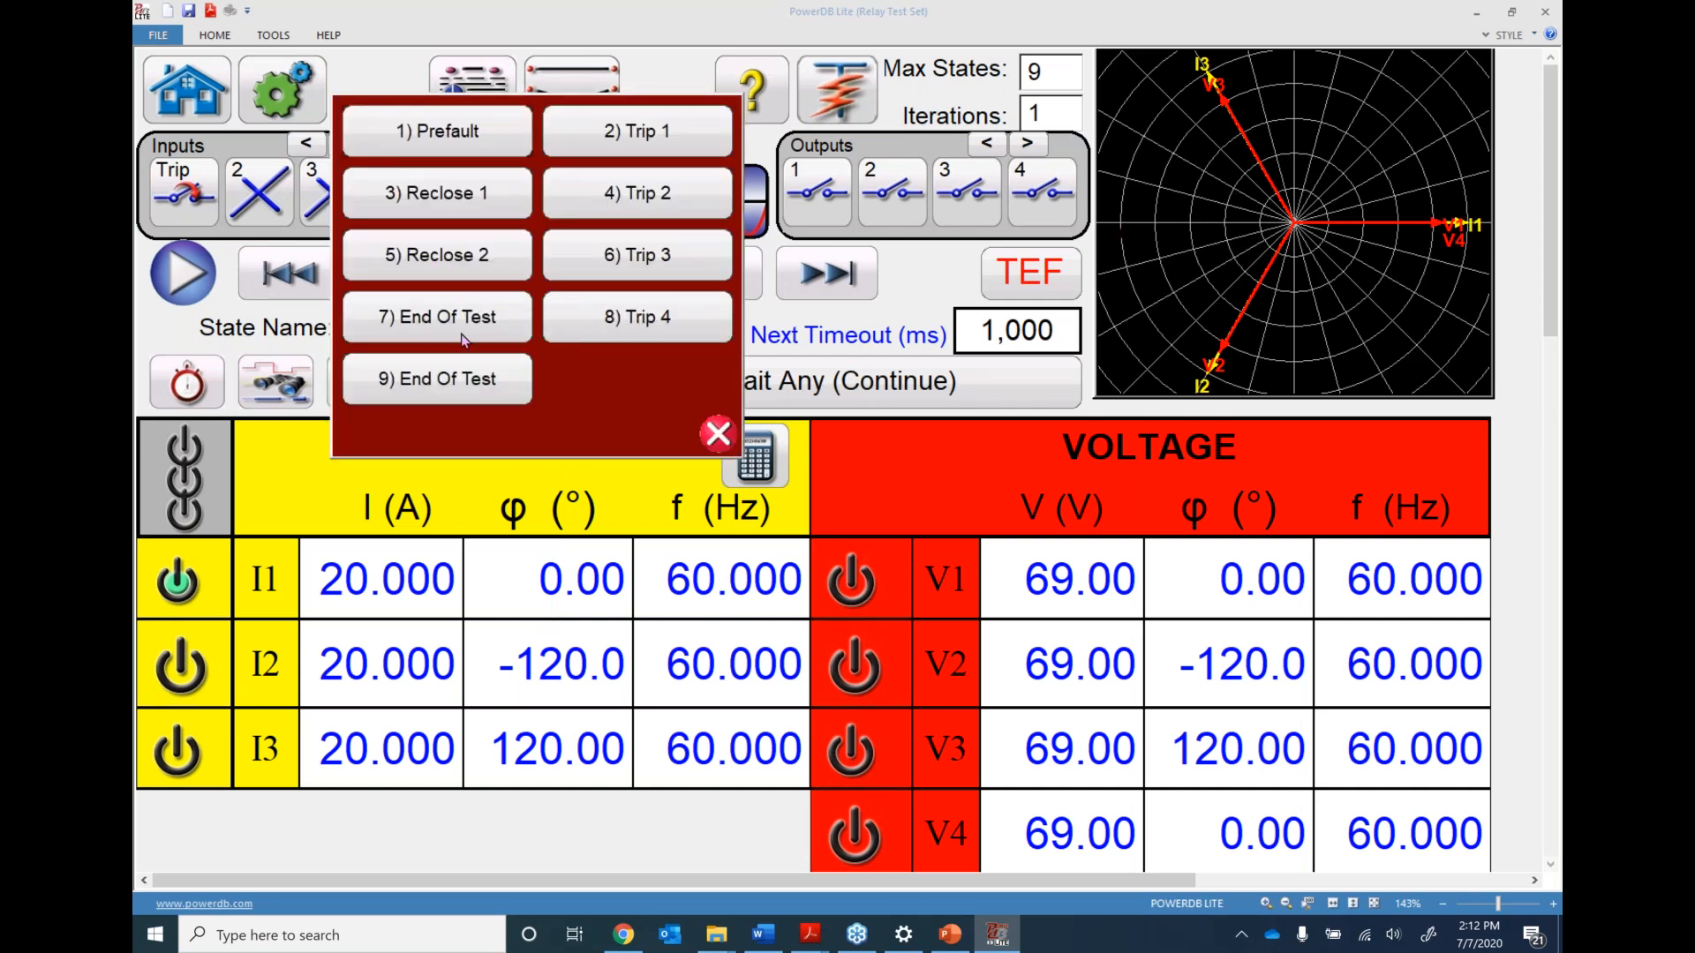
{"action": "left_click", "coordinate": [441, 264]}
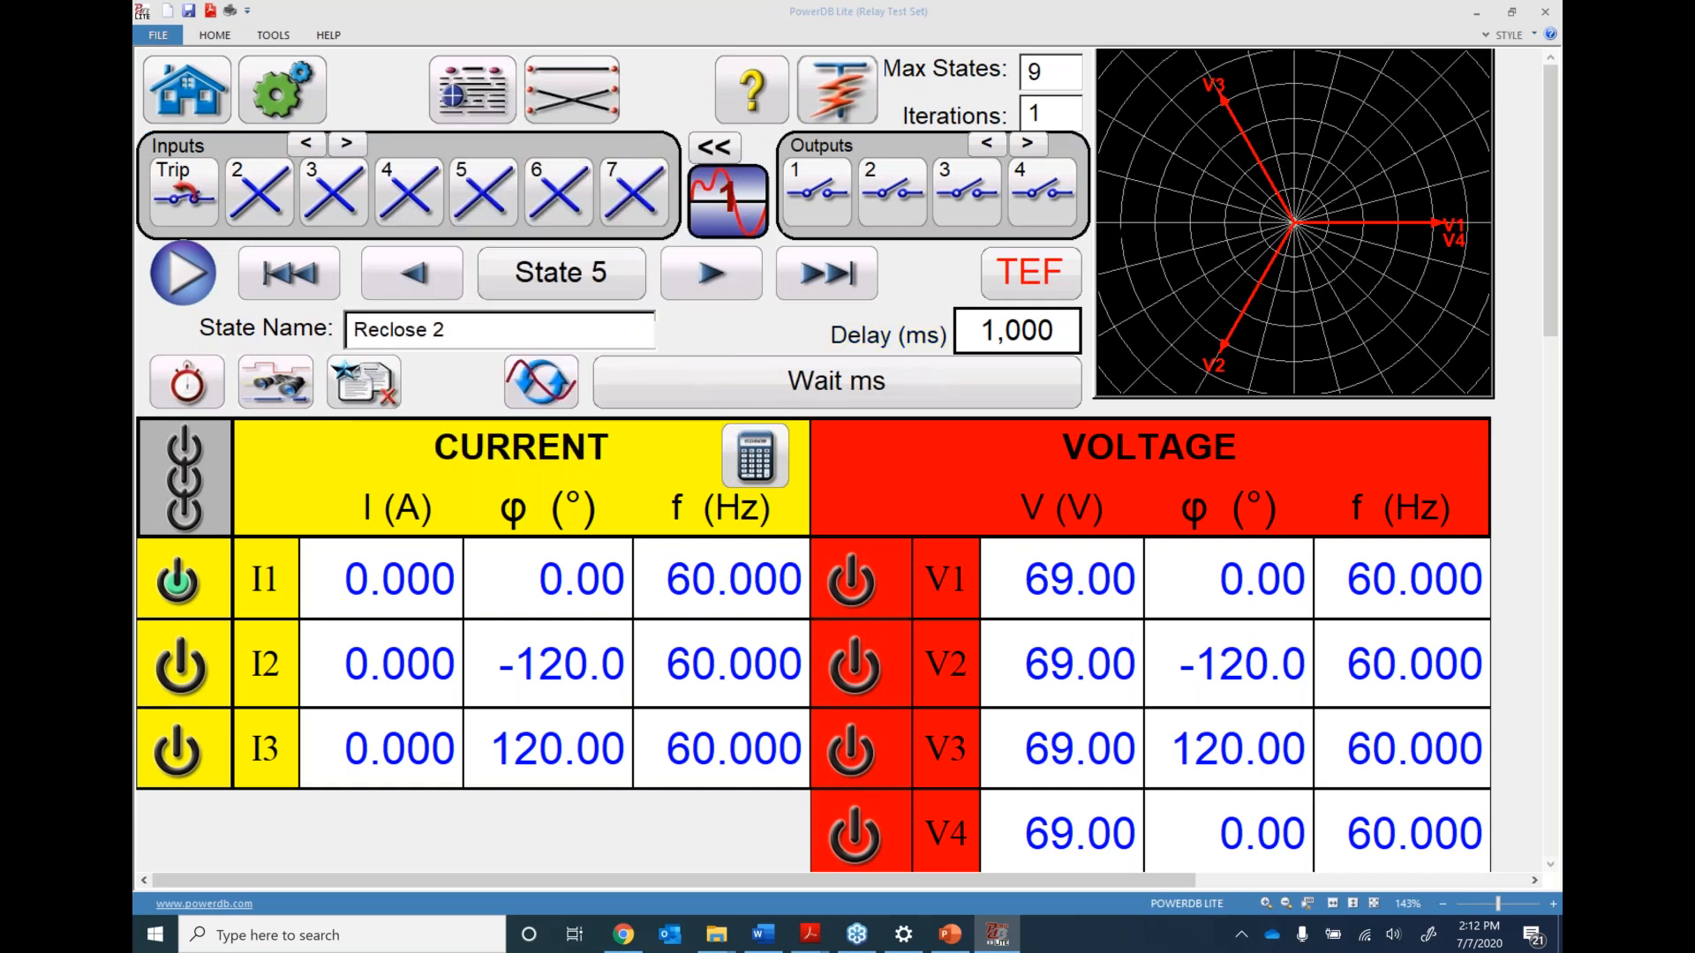
{"action": "left_click", "coordinate": [362, 378]}
{"action": "left_click", "coordinate": [376, 239]}
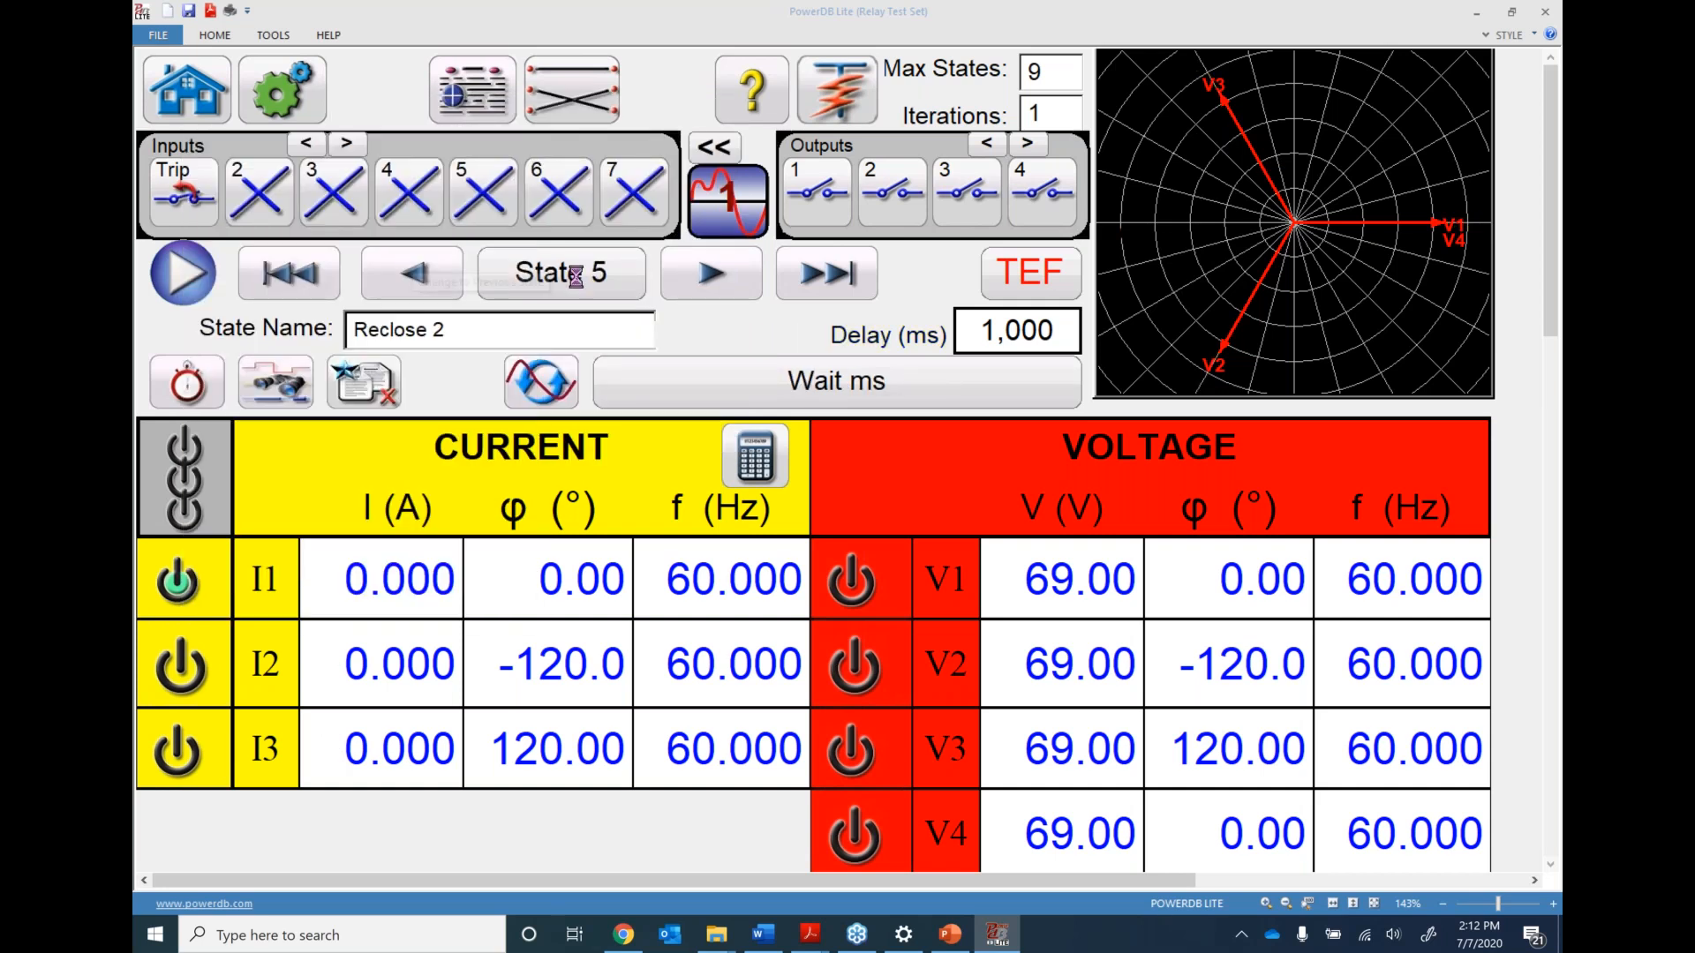
{"action": "left_click", "coordinate": [543, 275]}
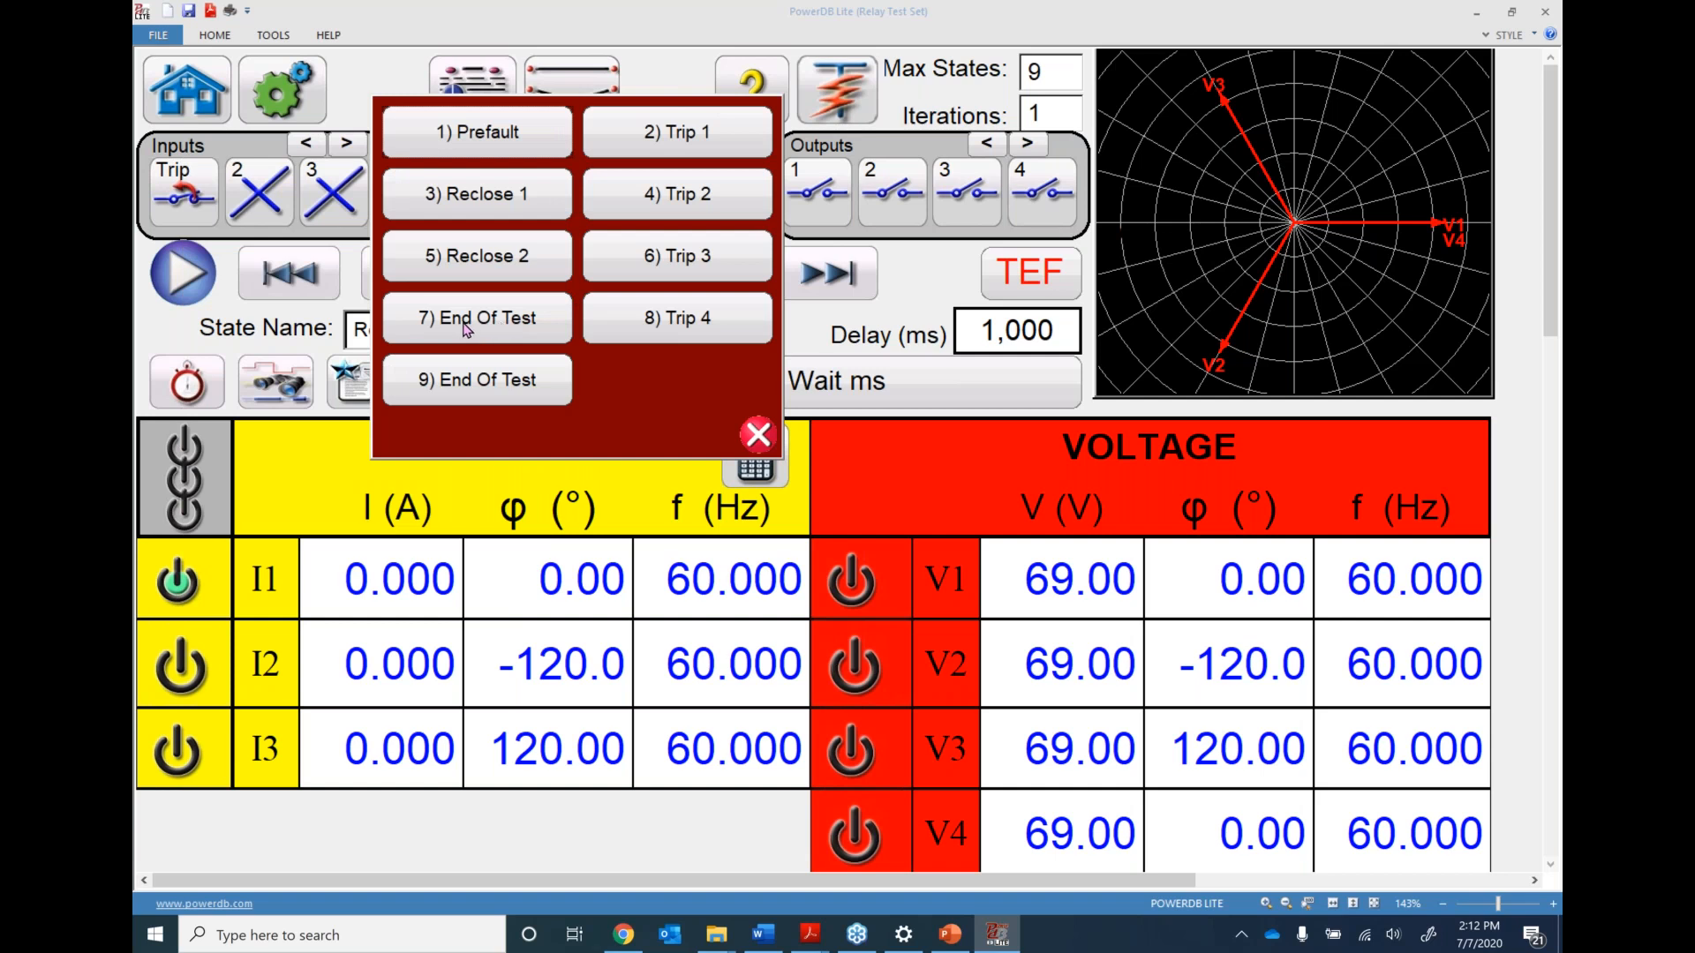
{"action": "left_click", "coordinate": [482, 327]}
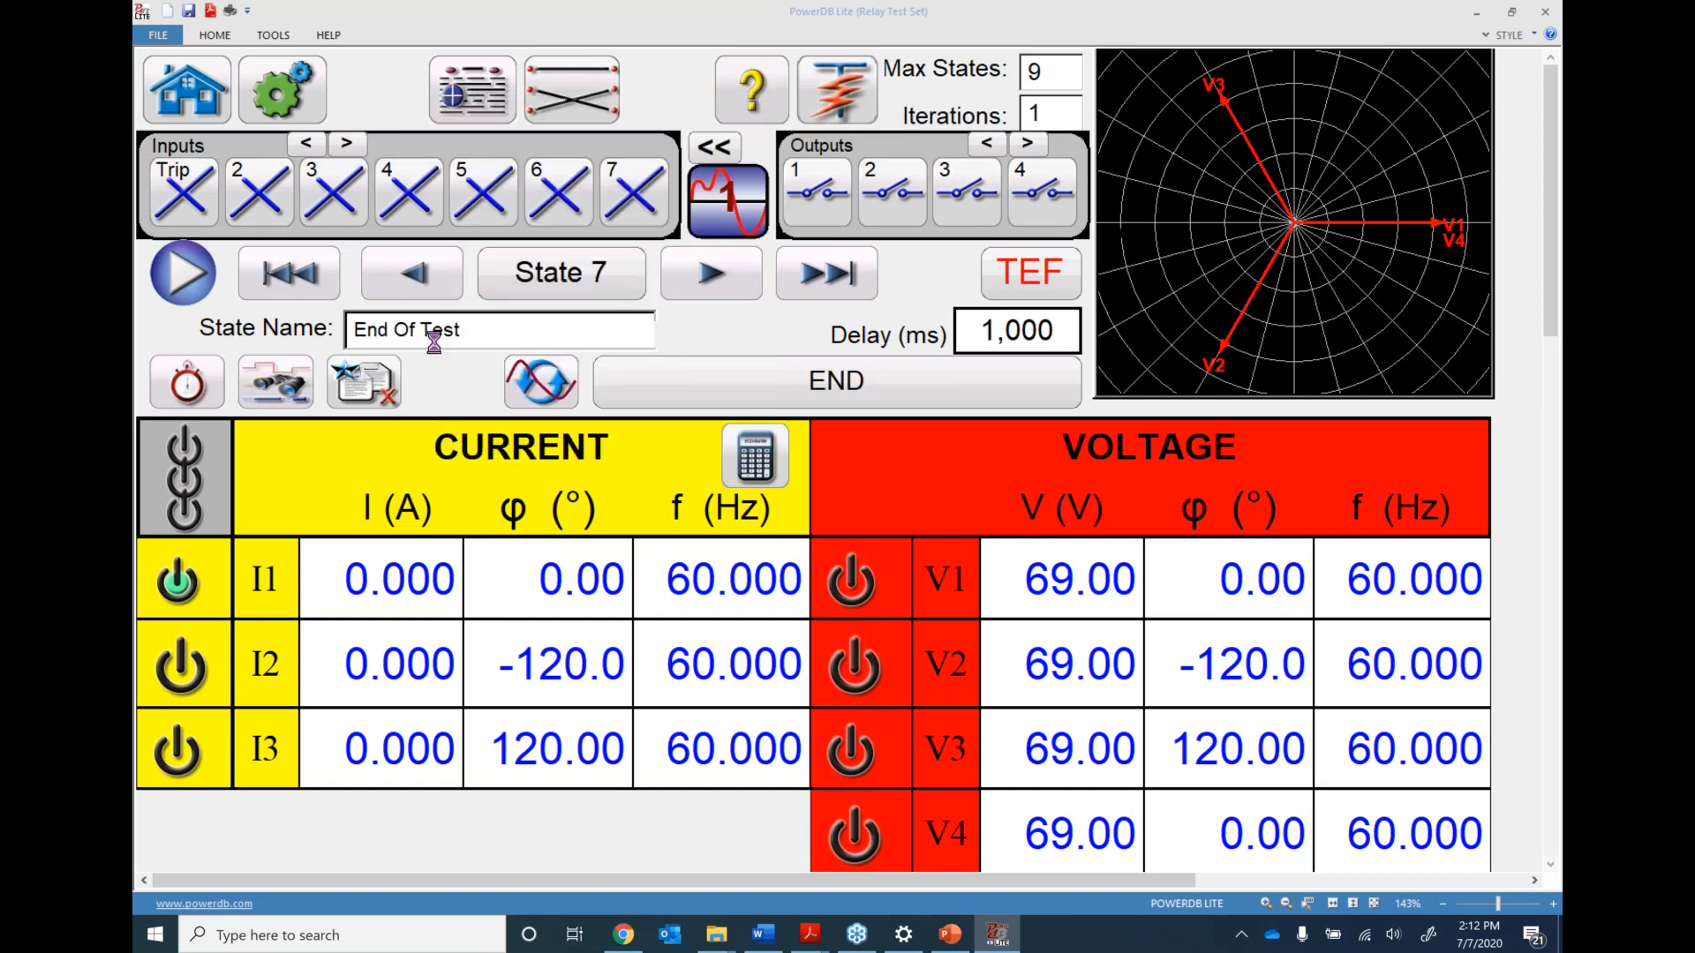
{"action": "left_click", "coordinate": [360, 383]}
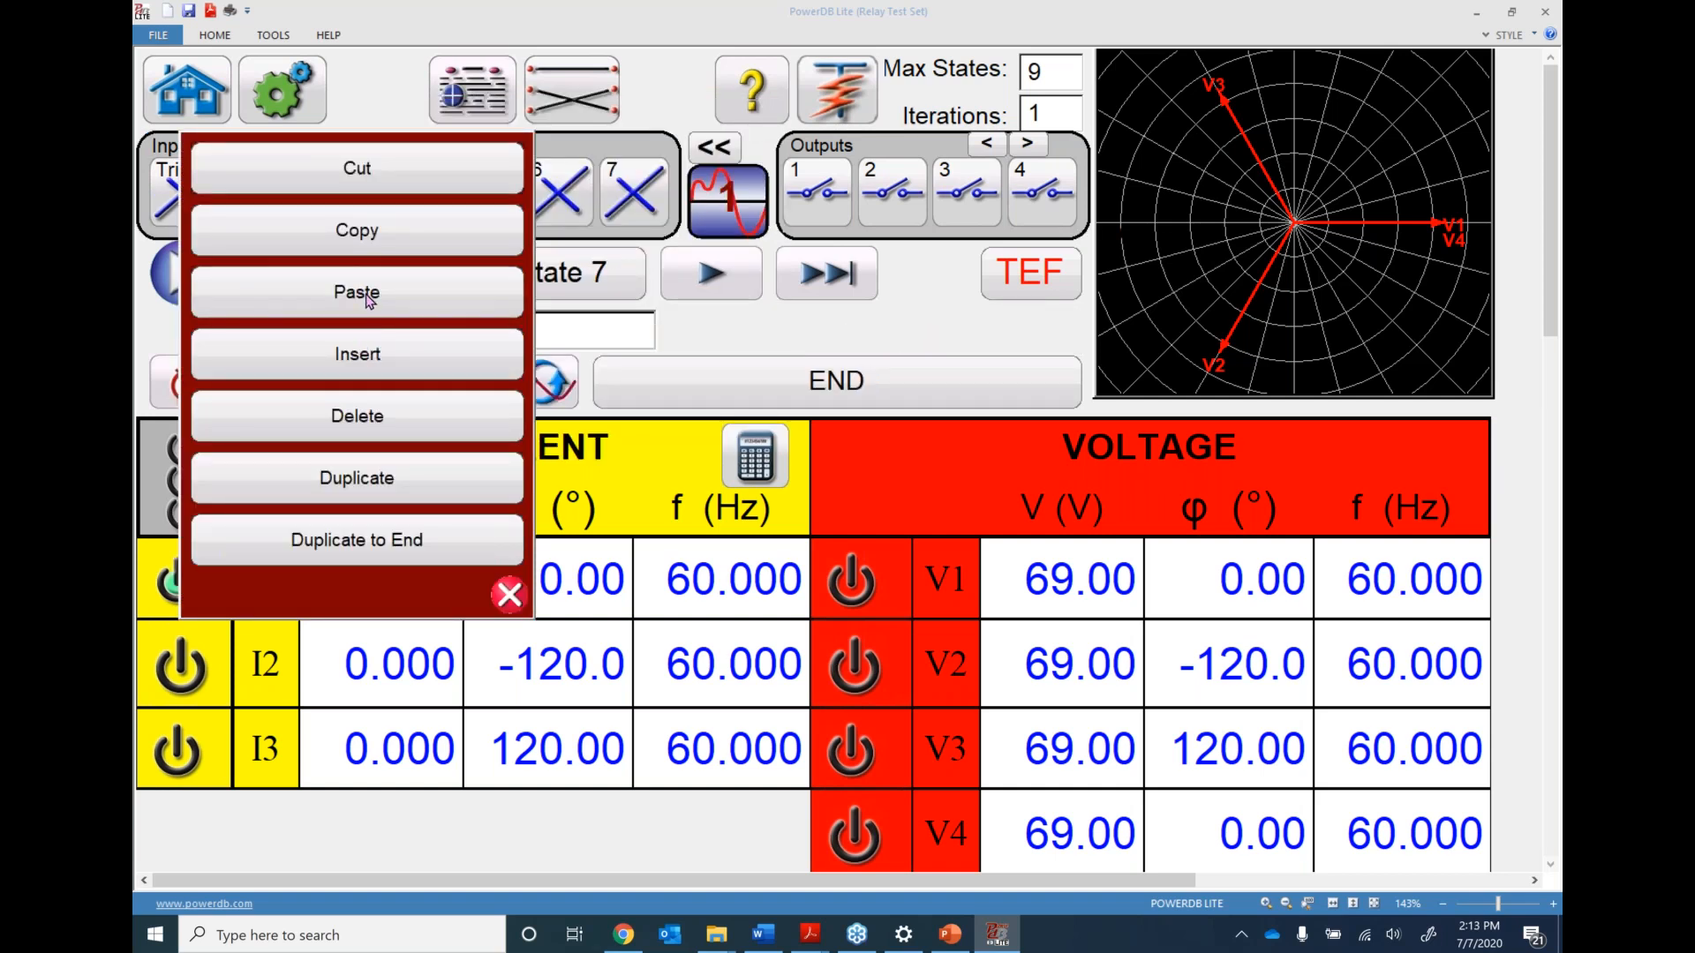
{"action": "left_click", "coordinate": [369, 300]}
Rename state 7 as Reclose 3 and check the order of the states in the state list
{"action": "left_click", "coordinate": [456, 327]}
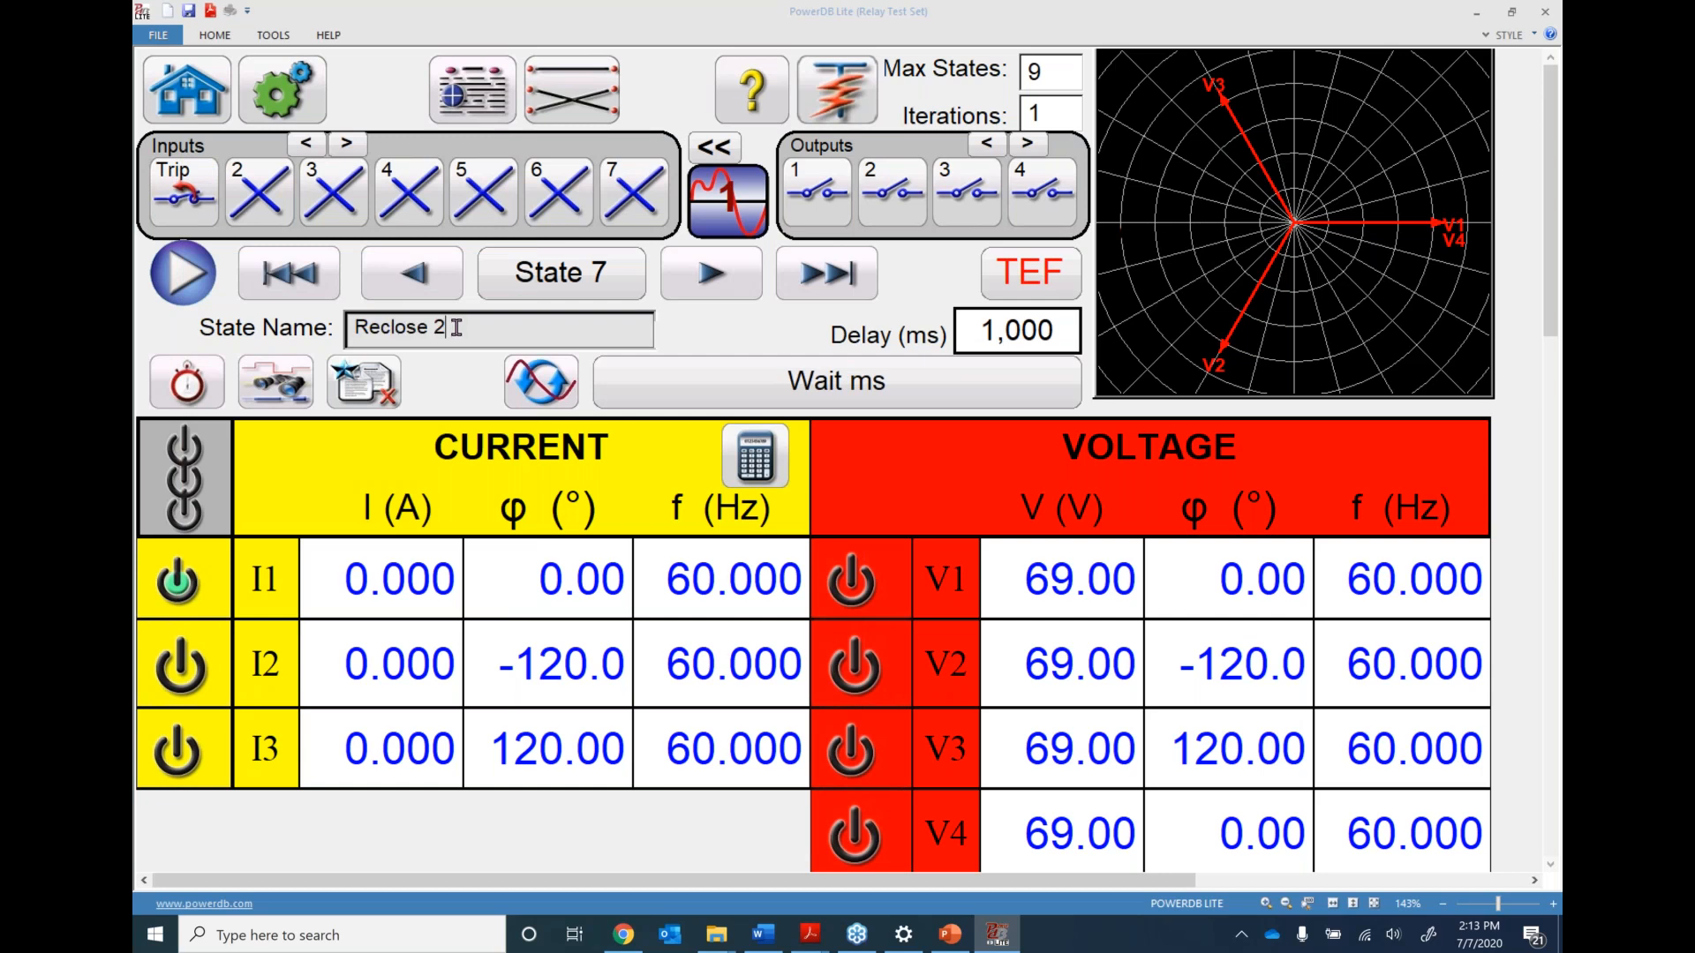
{"action": "type", "text": "3"}
{"action": "left_click", "coordinate": [520, 287]}
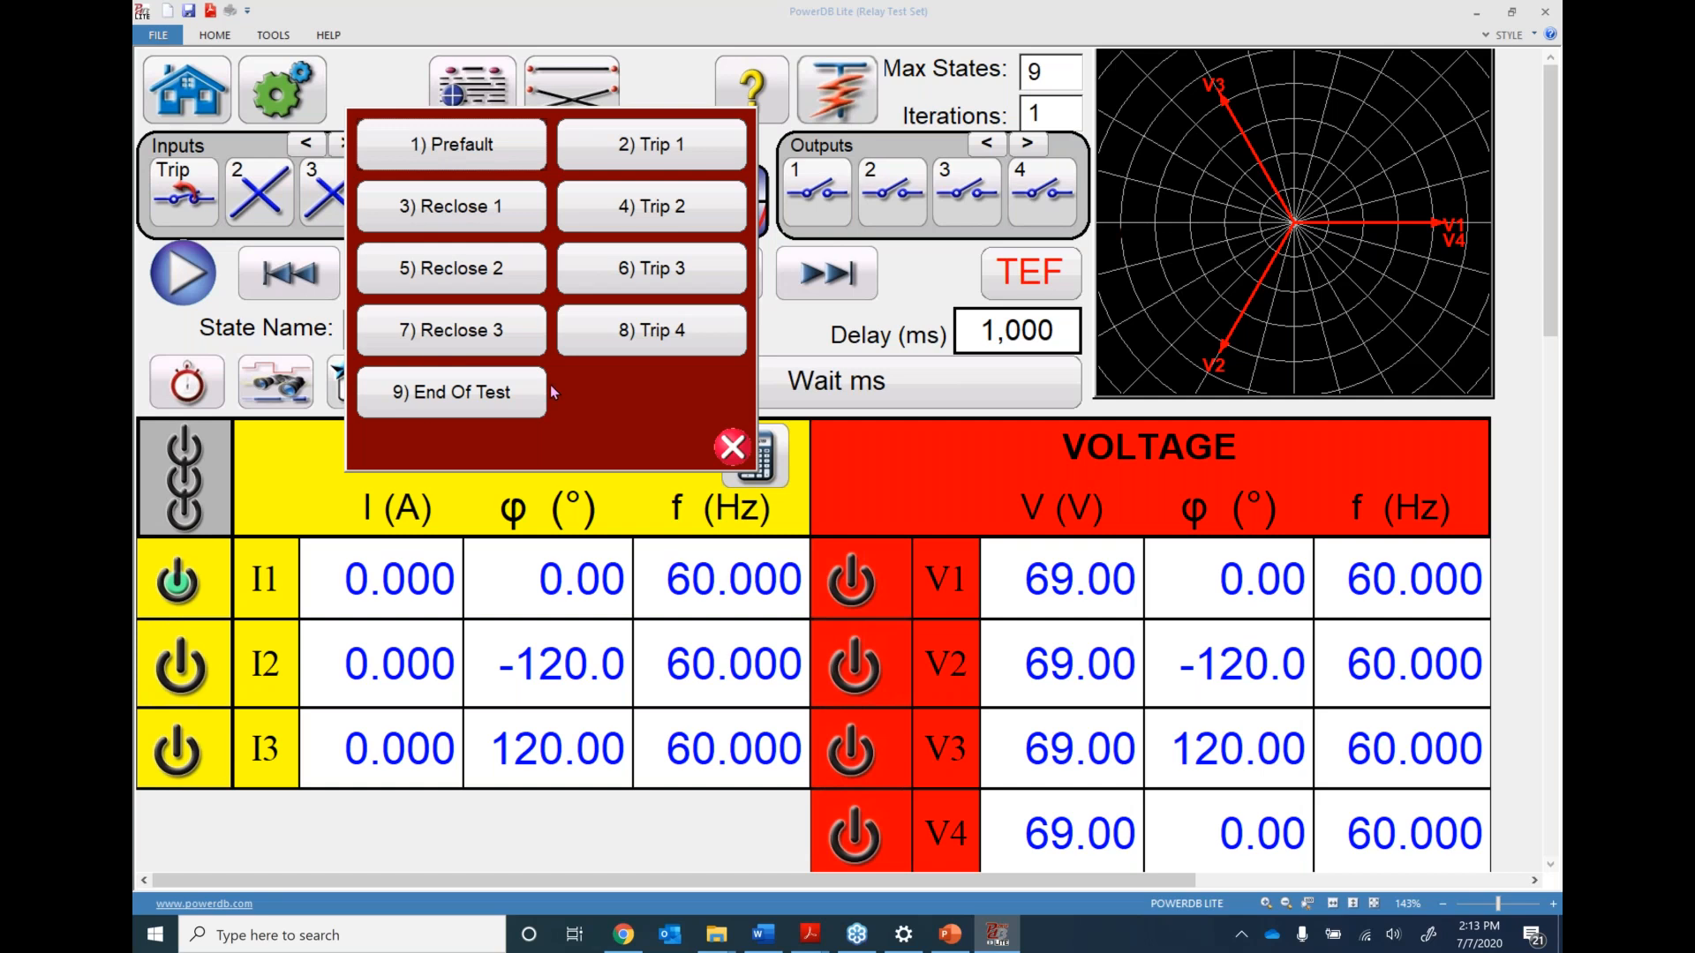
{"action": "left_click", "coordinate": [731, 447]}
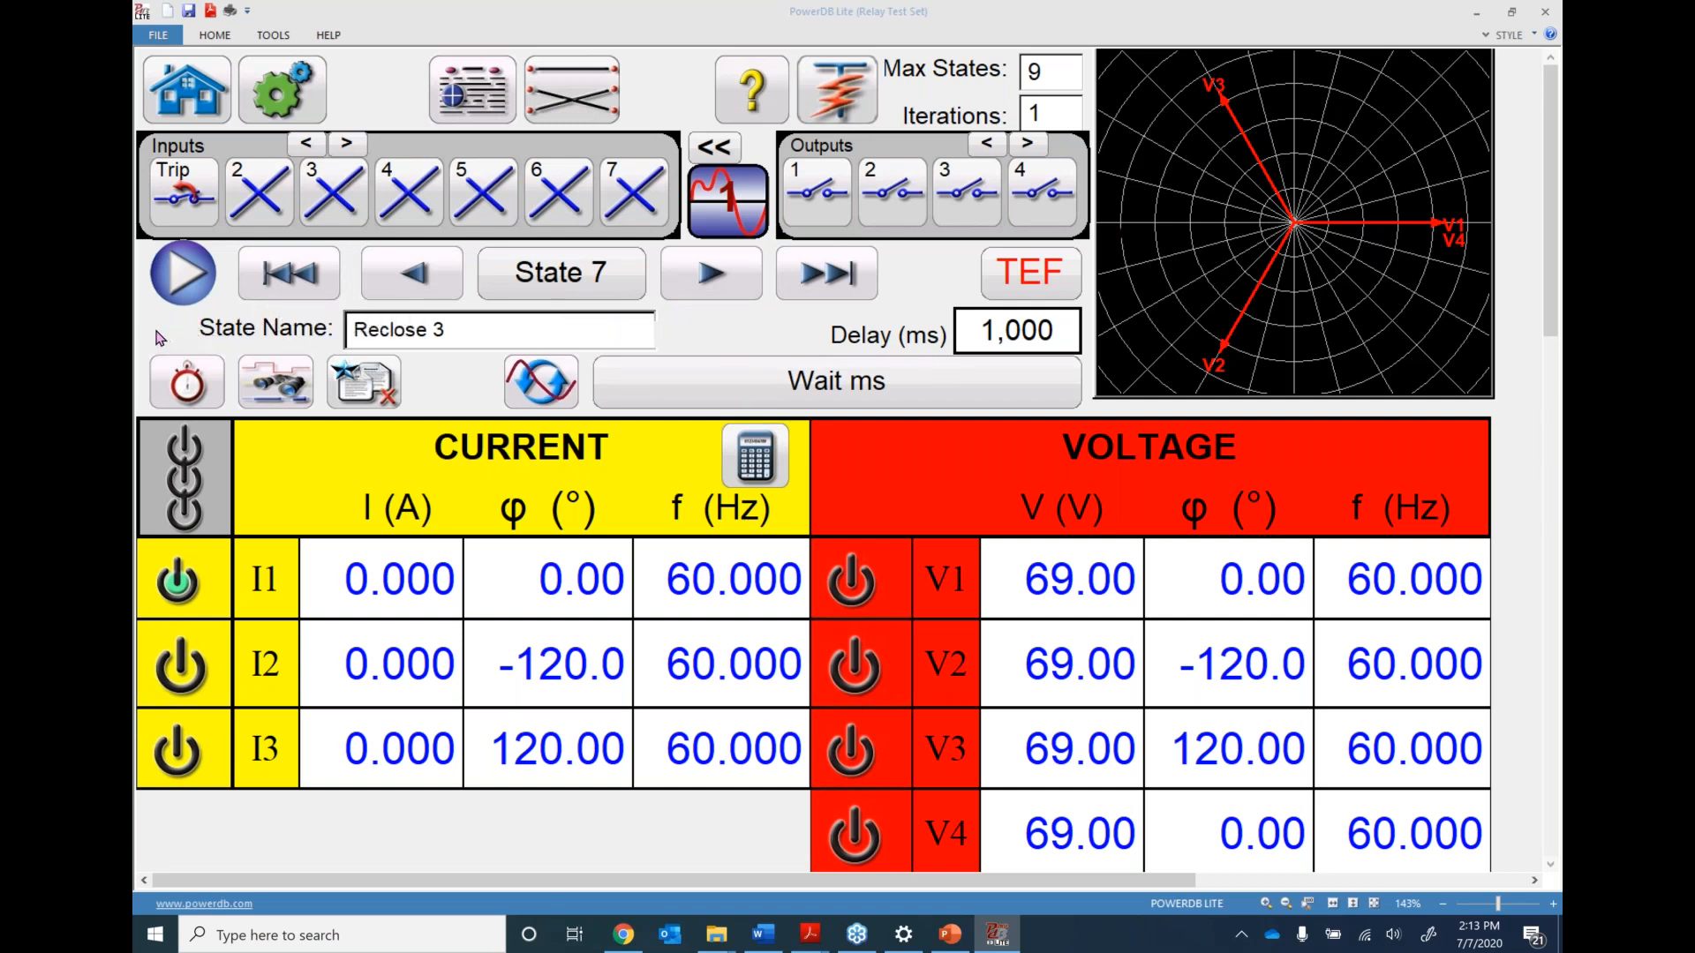
Add a third timer named Reclose Time 2 in the timer setup and make it stop on state 5
{"action": "left_click", "coordinate": [181, 382]}
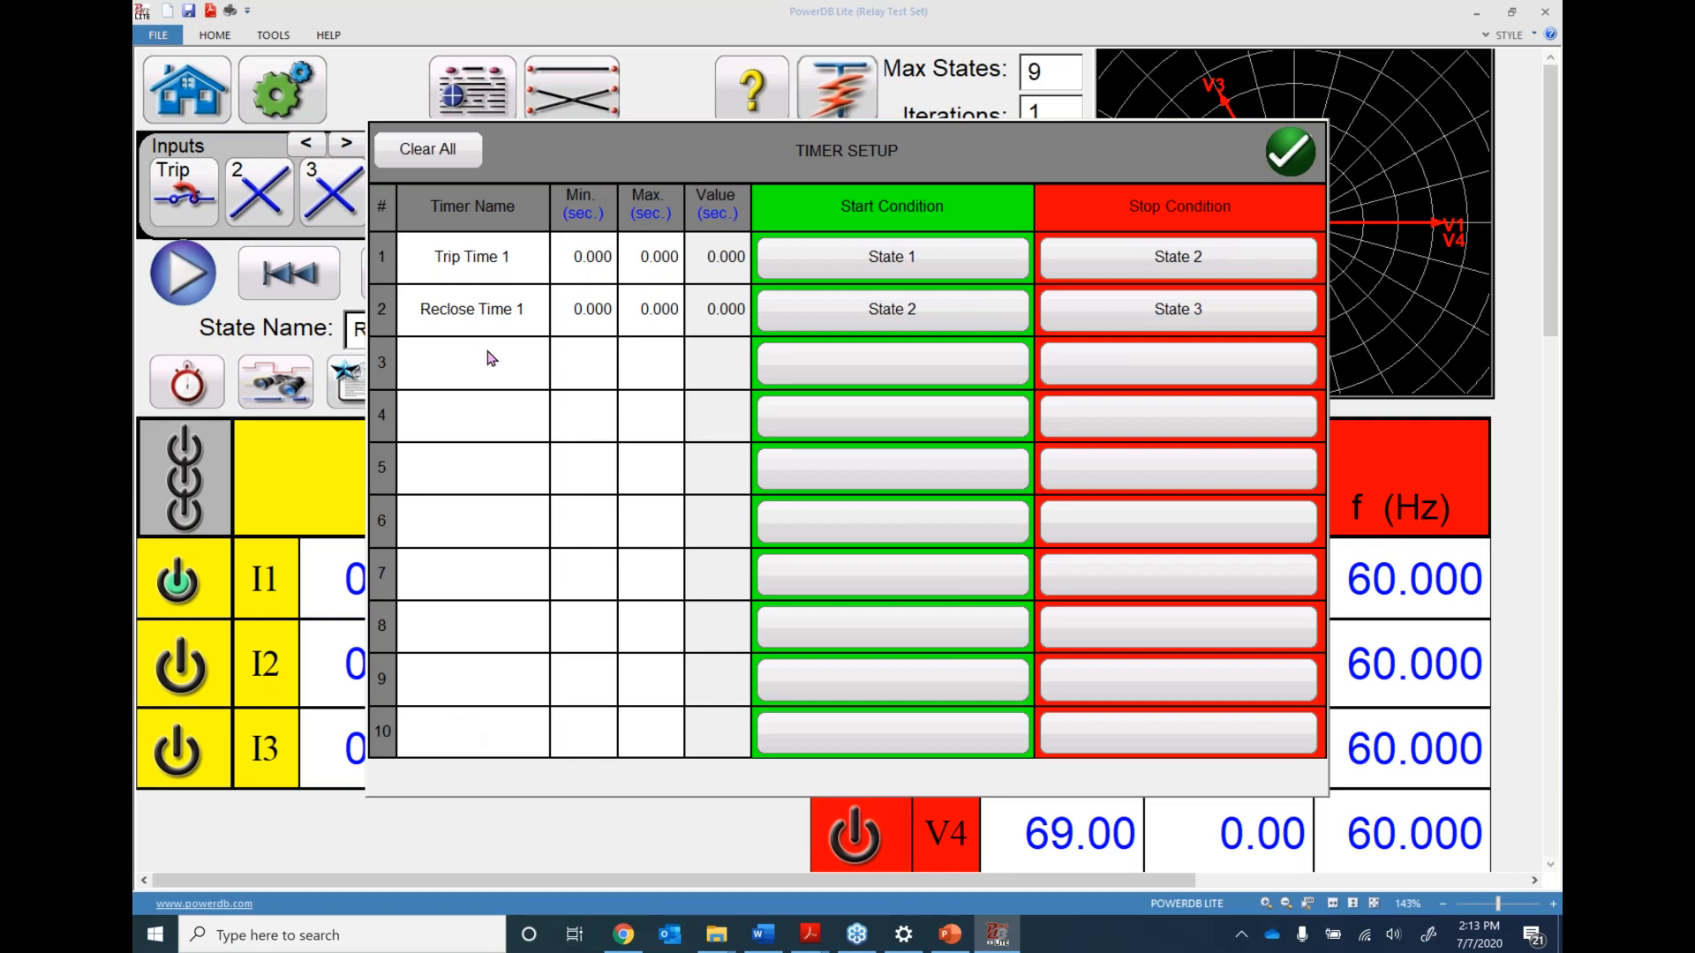
{"action": "left_click", "coordinate": [473, 362]}
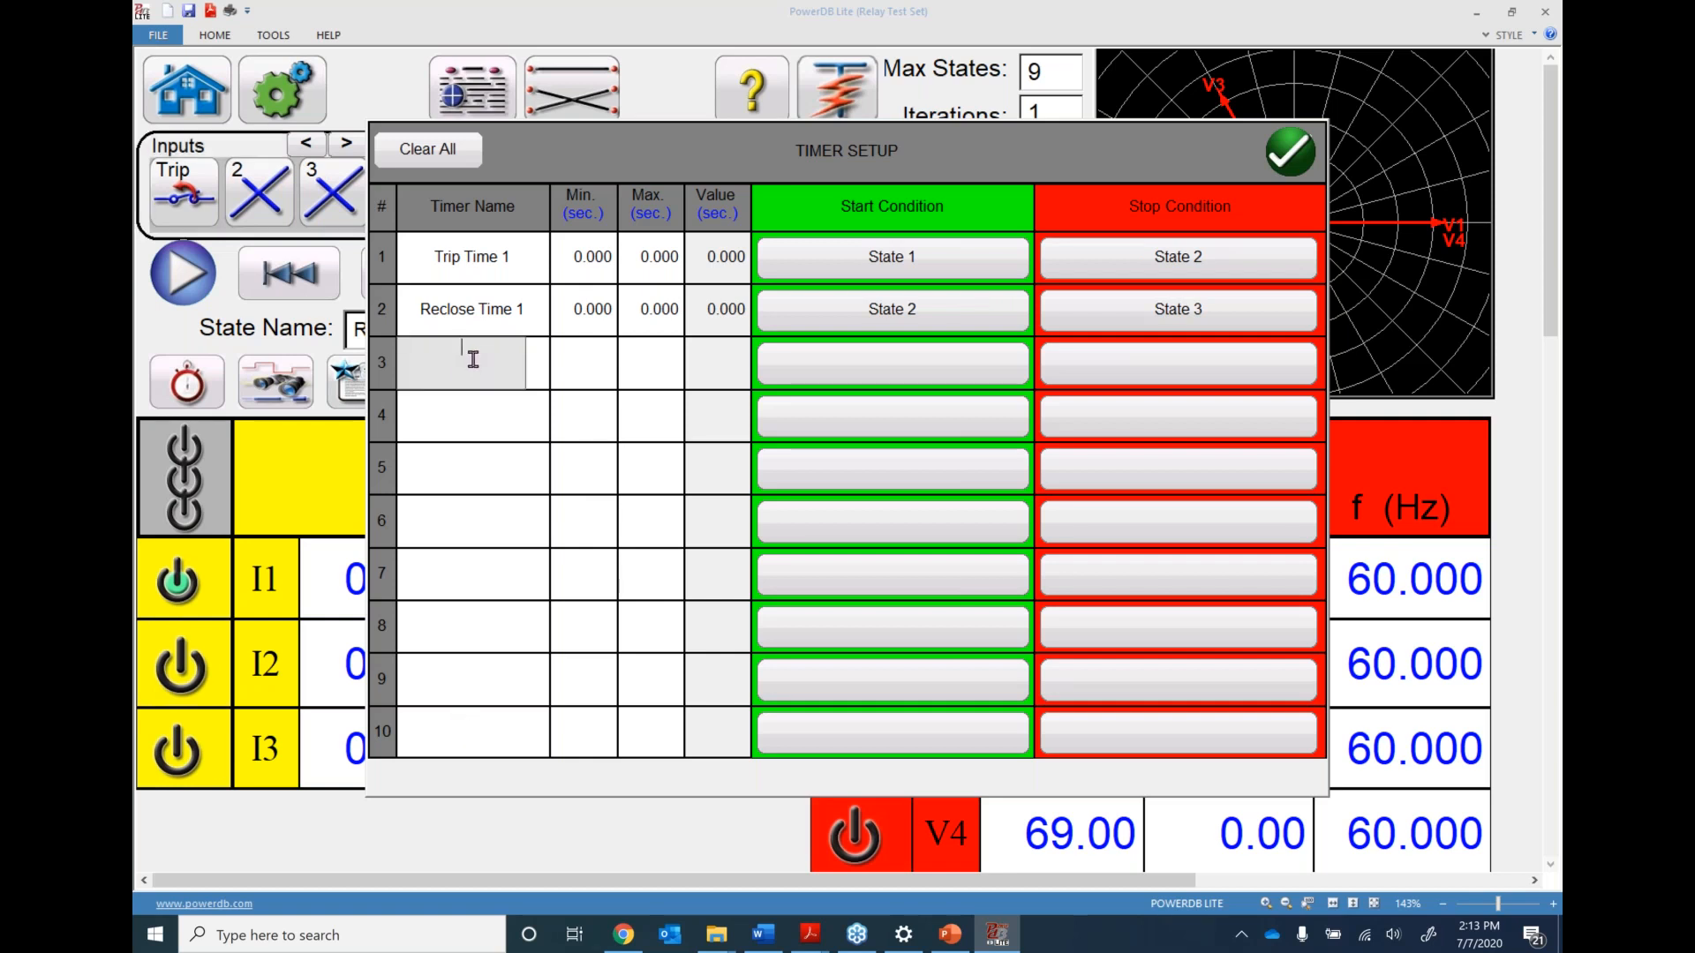
{"action": "type", "text": "Reclose Time 2"}
{"action": "key", "text": "Return"}
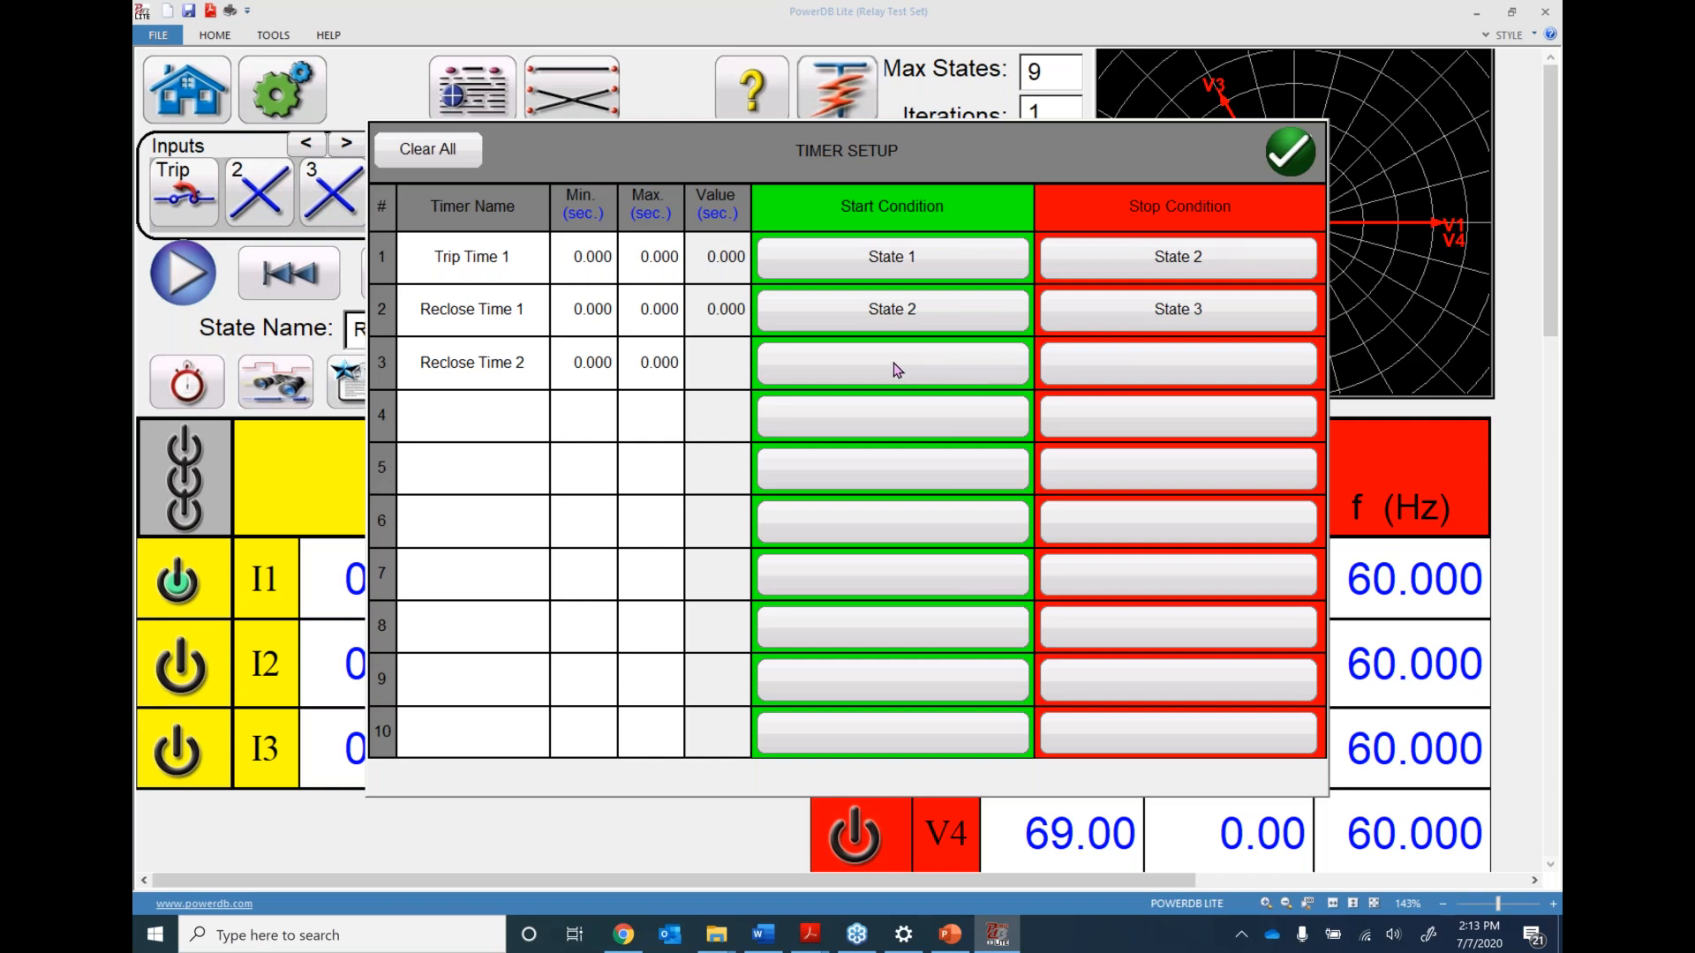
{"action": "left_click", "coordinate": [1187, 370]}
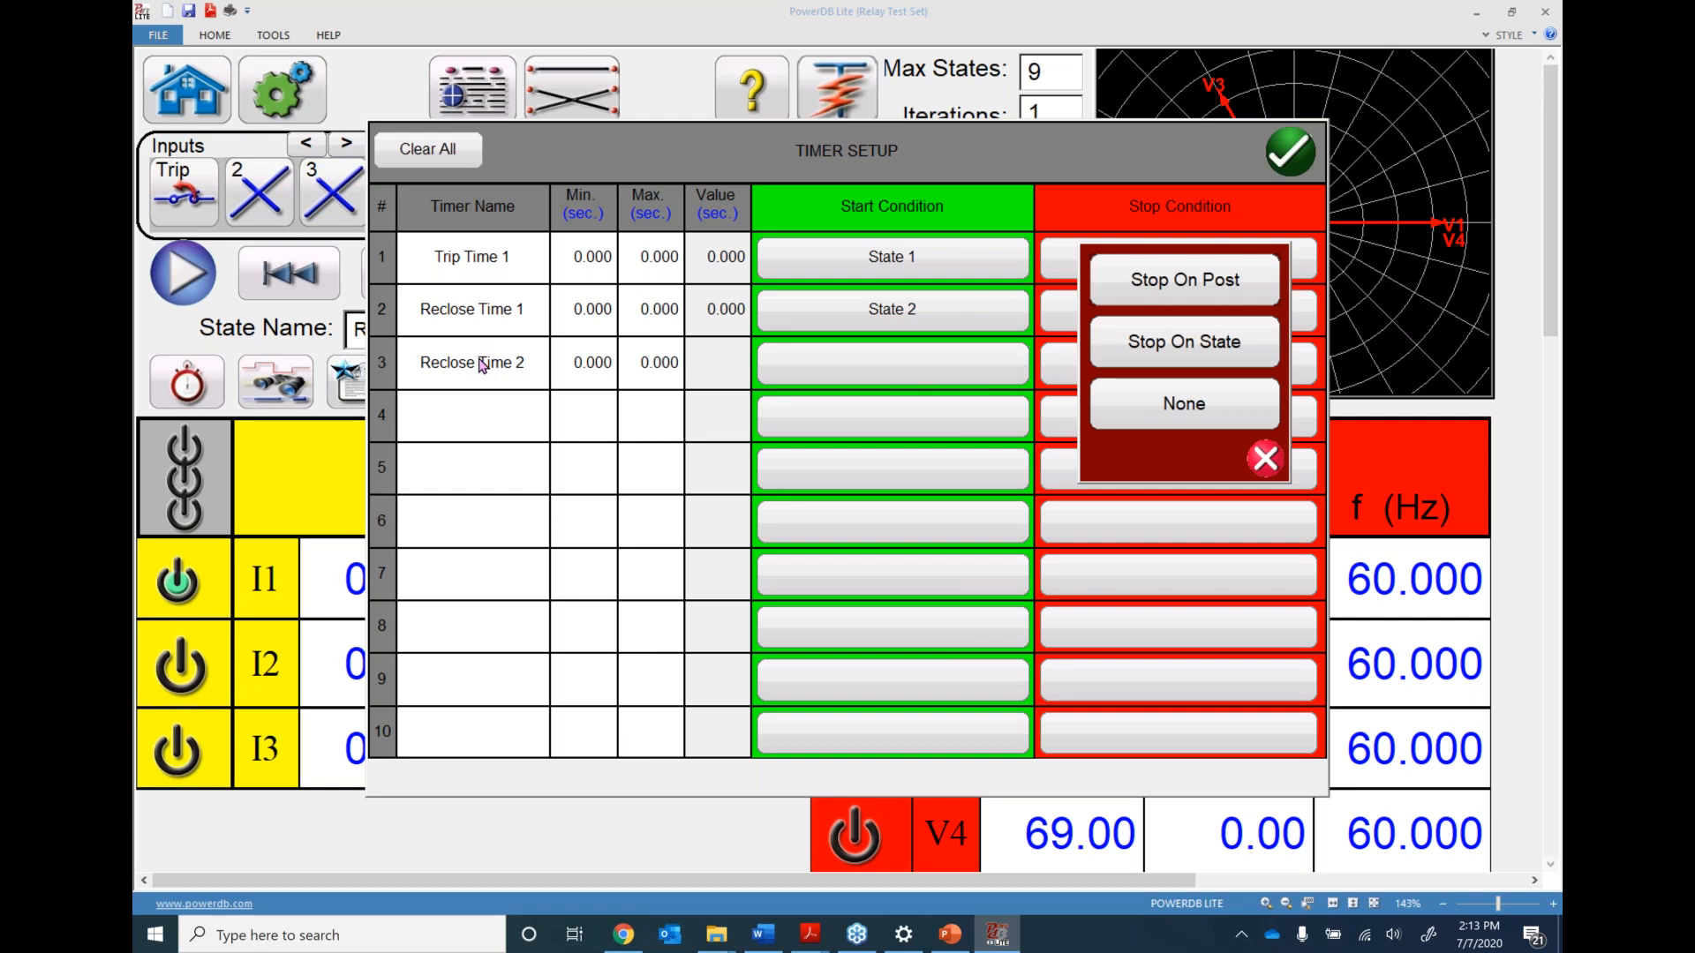
{"action": "left_click", "coordinate": [1182, 350]}
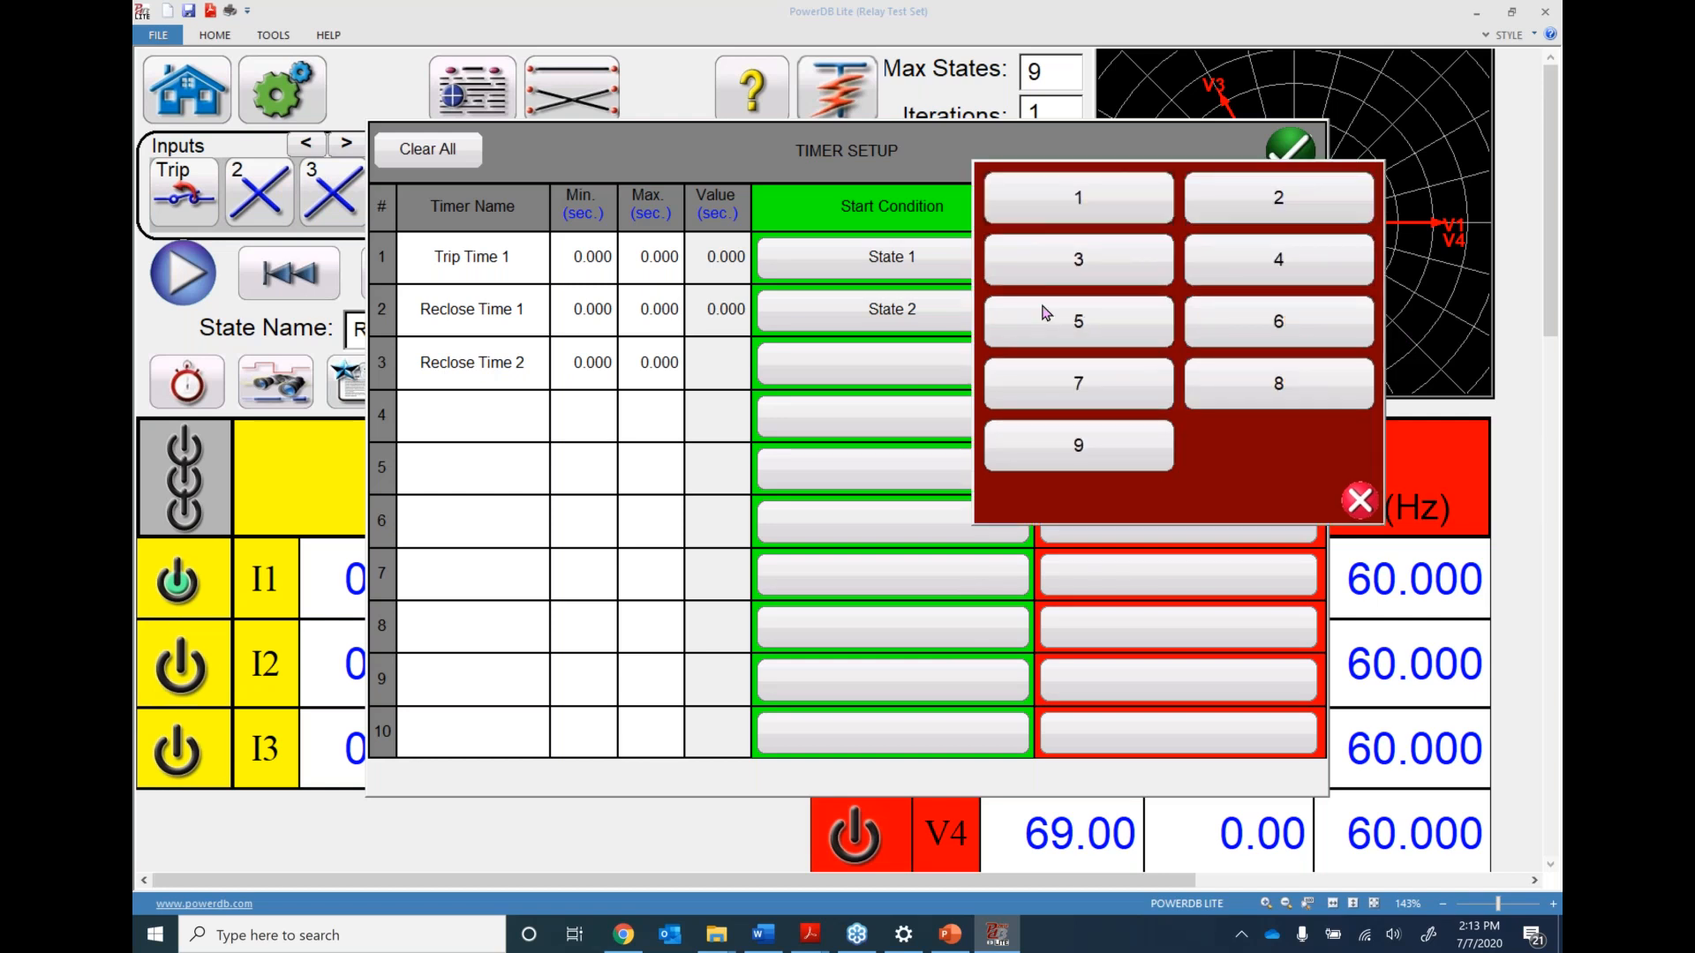
{"action": "left_click", "coordinate": [1097, 335]}
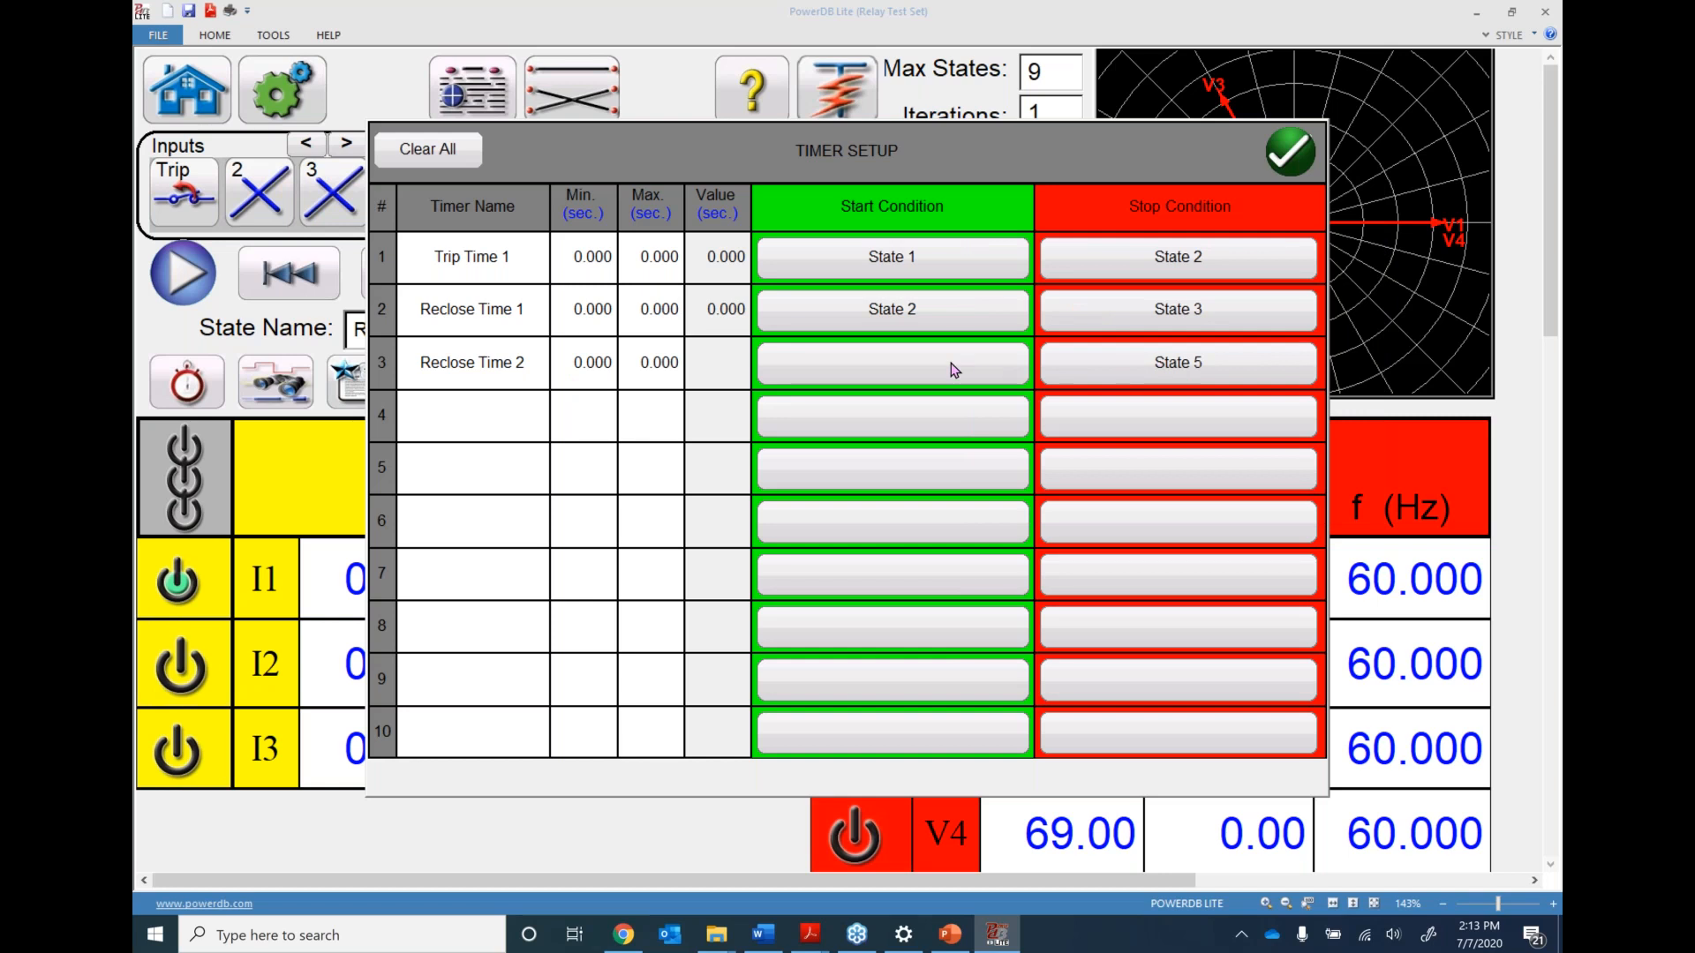
Set the Reclose Time 2 timer to start on Post 1 and accept the timer setup
{"action": "left_click", "coordinate": [934, 367]}
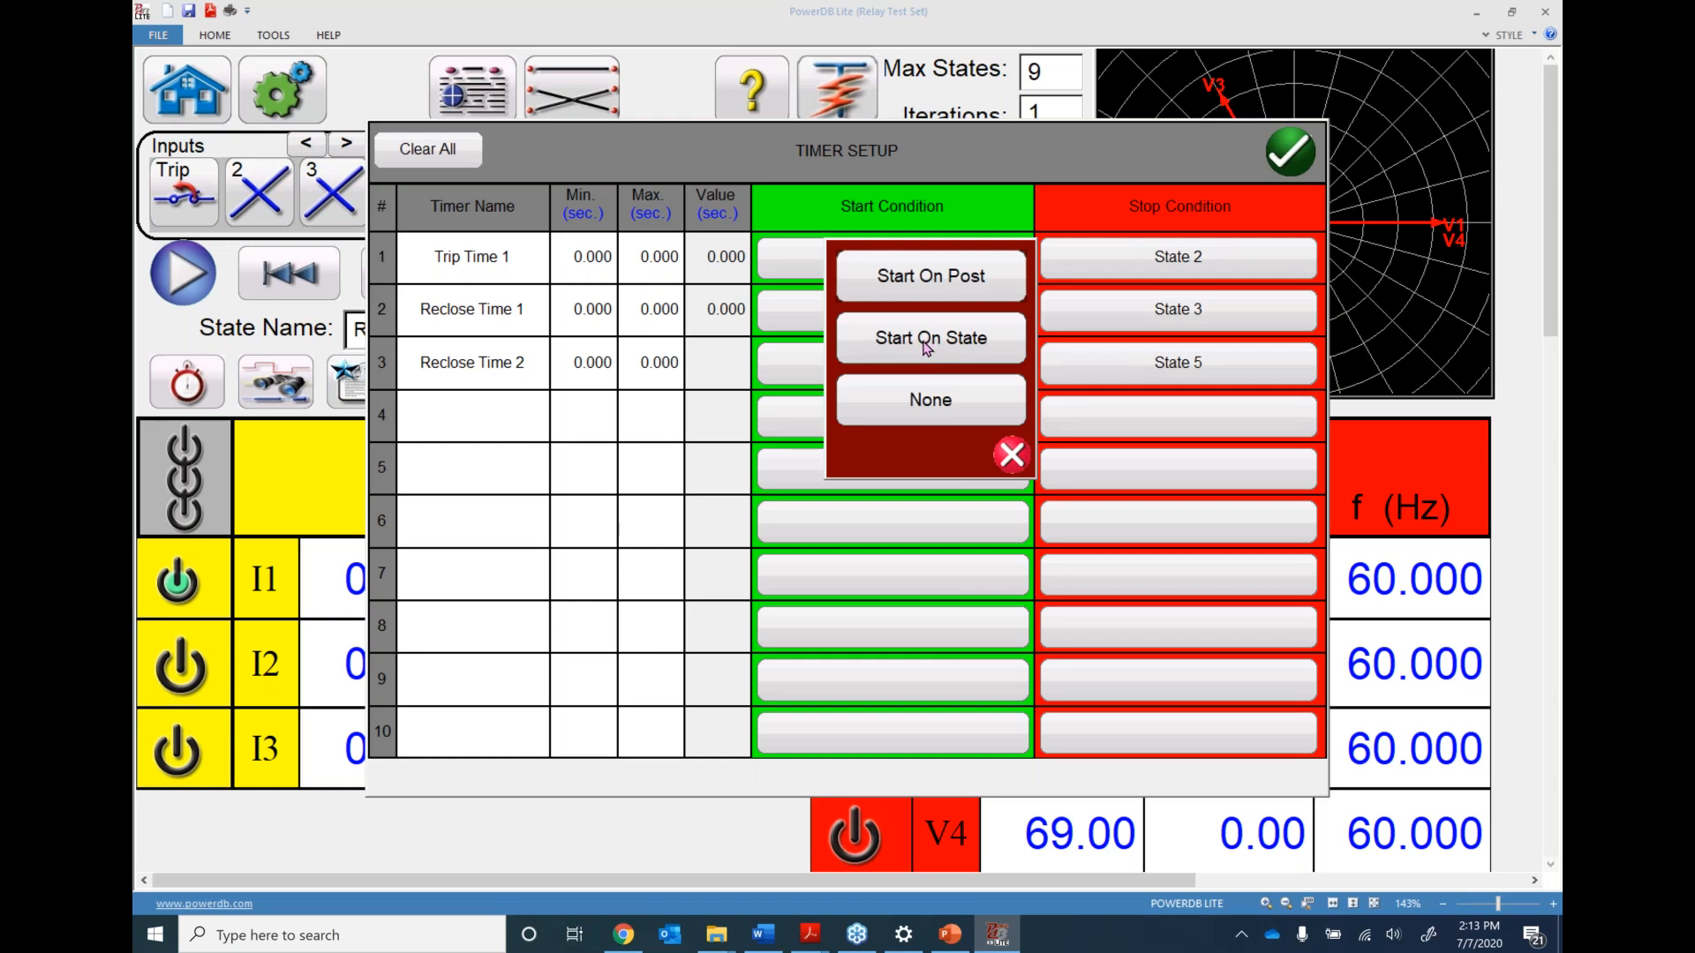
{"action": "left_click", "coordinate": [926, 291]}
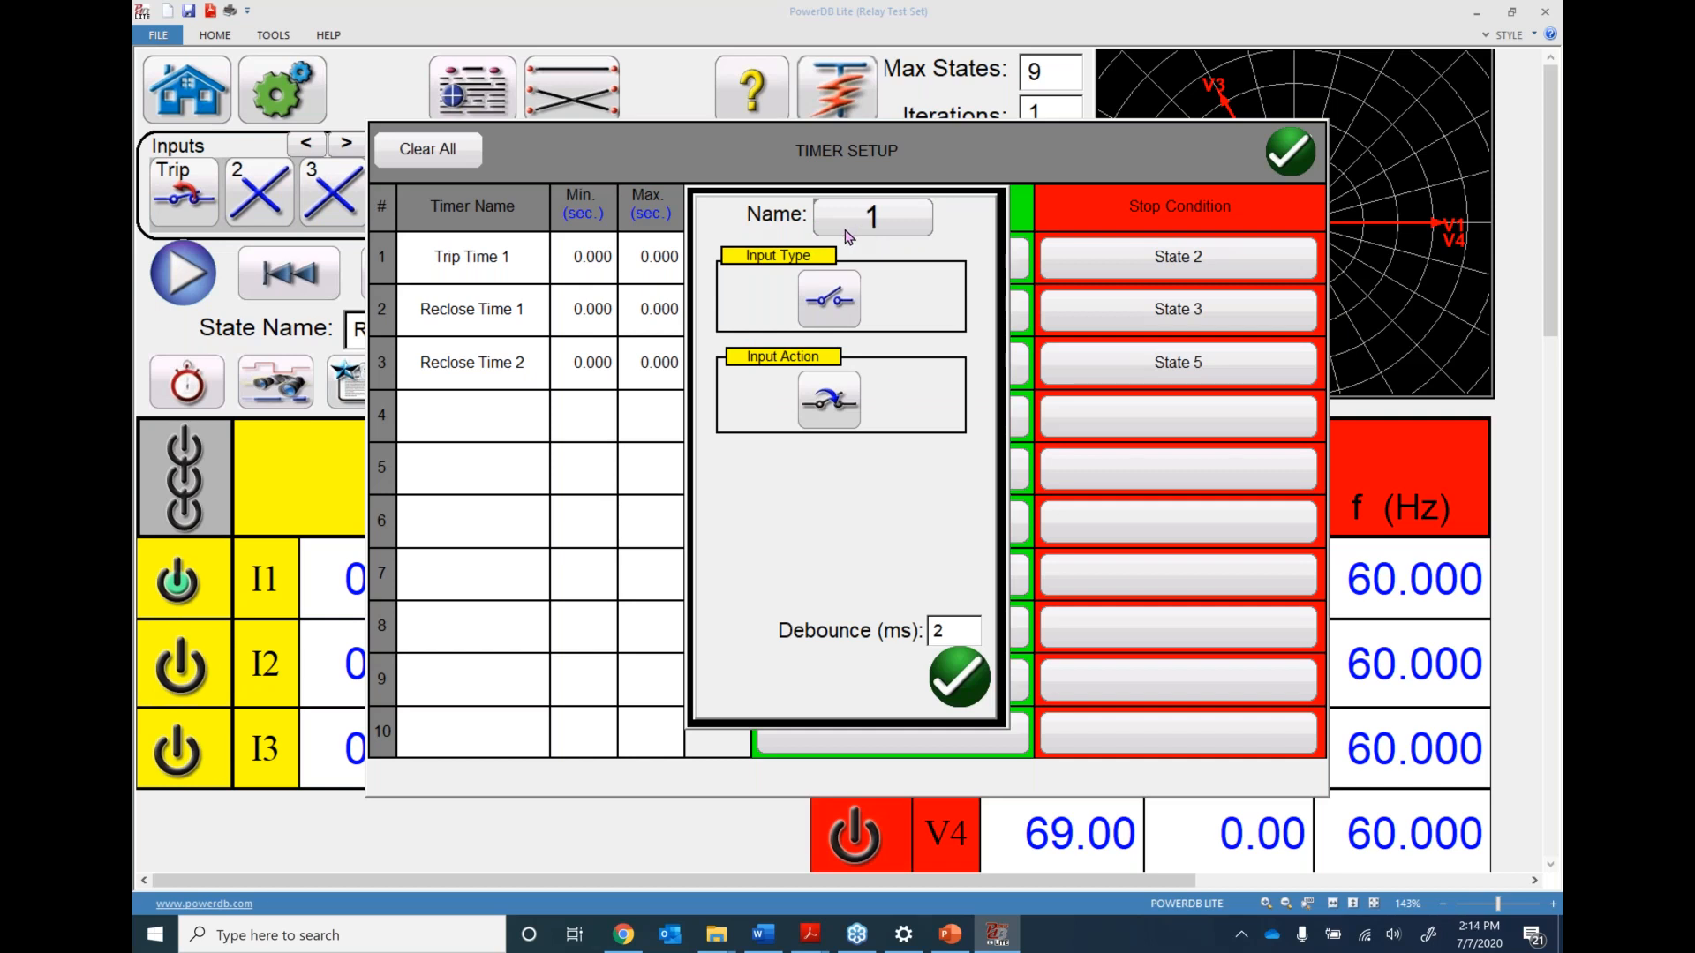
{"action": "left_click", "coordinate": [953, 679]}
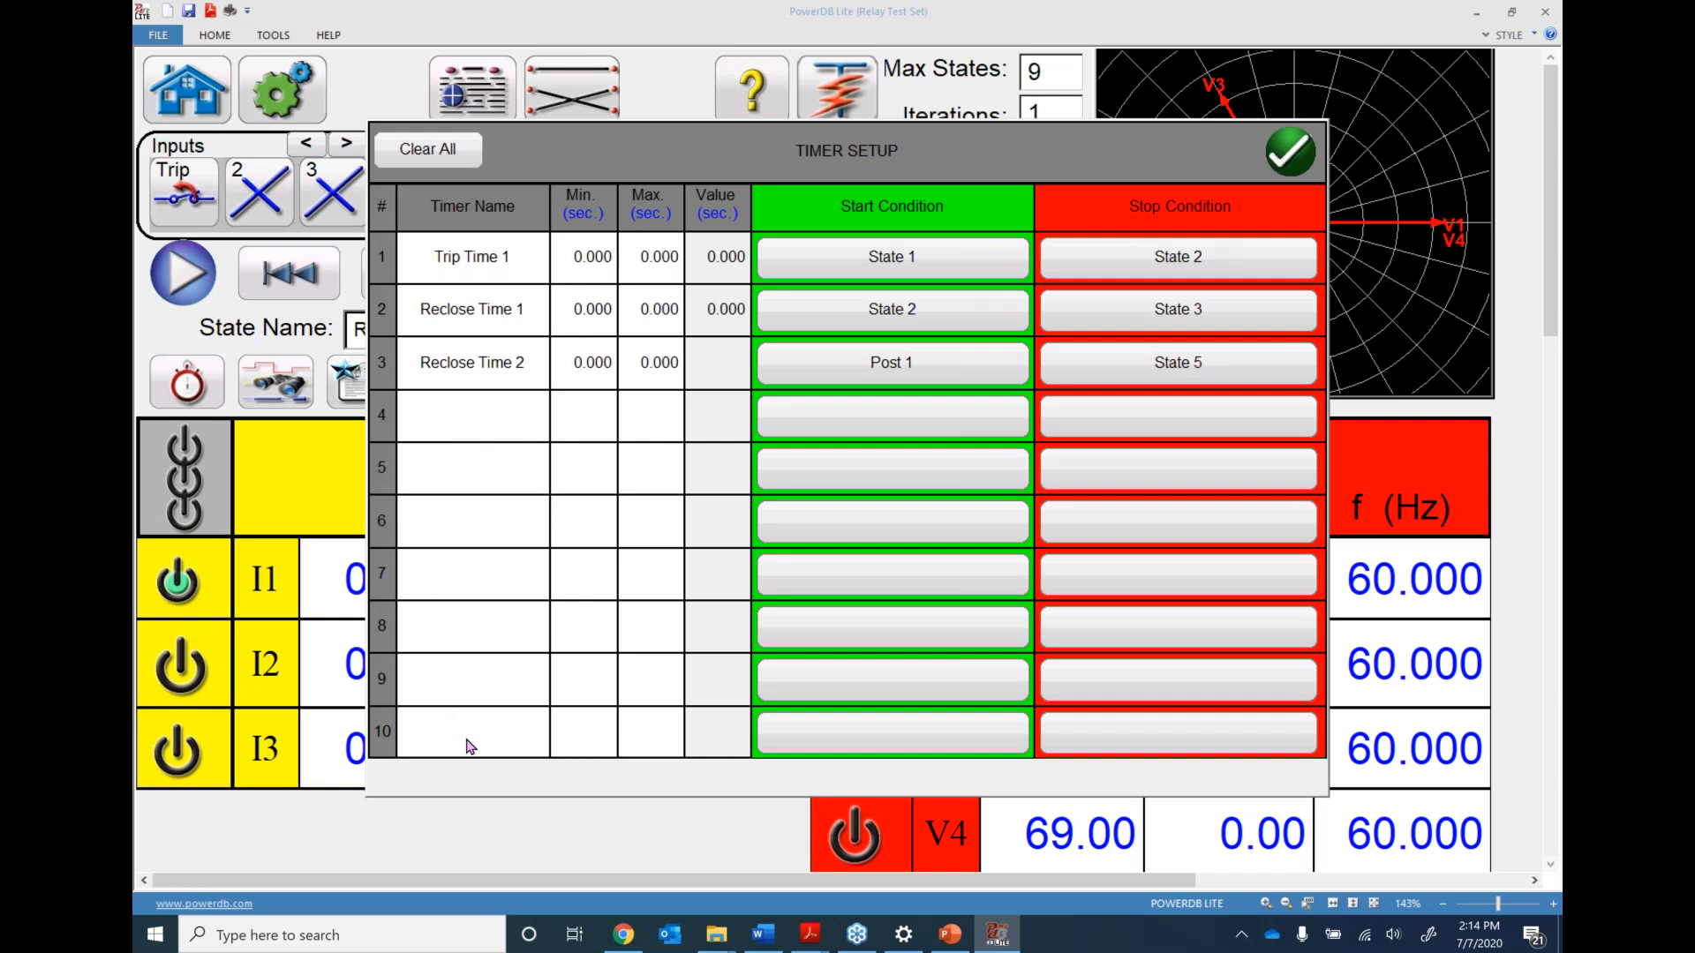
{"action": "left_click", "coordinate": [1290, 155]}
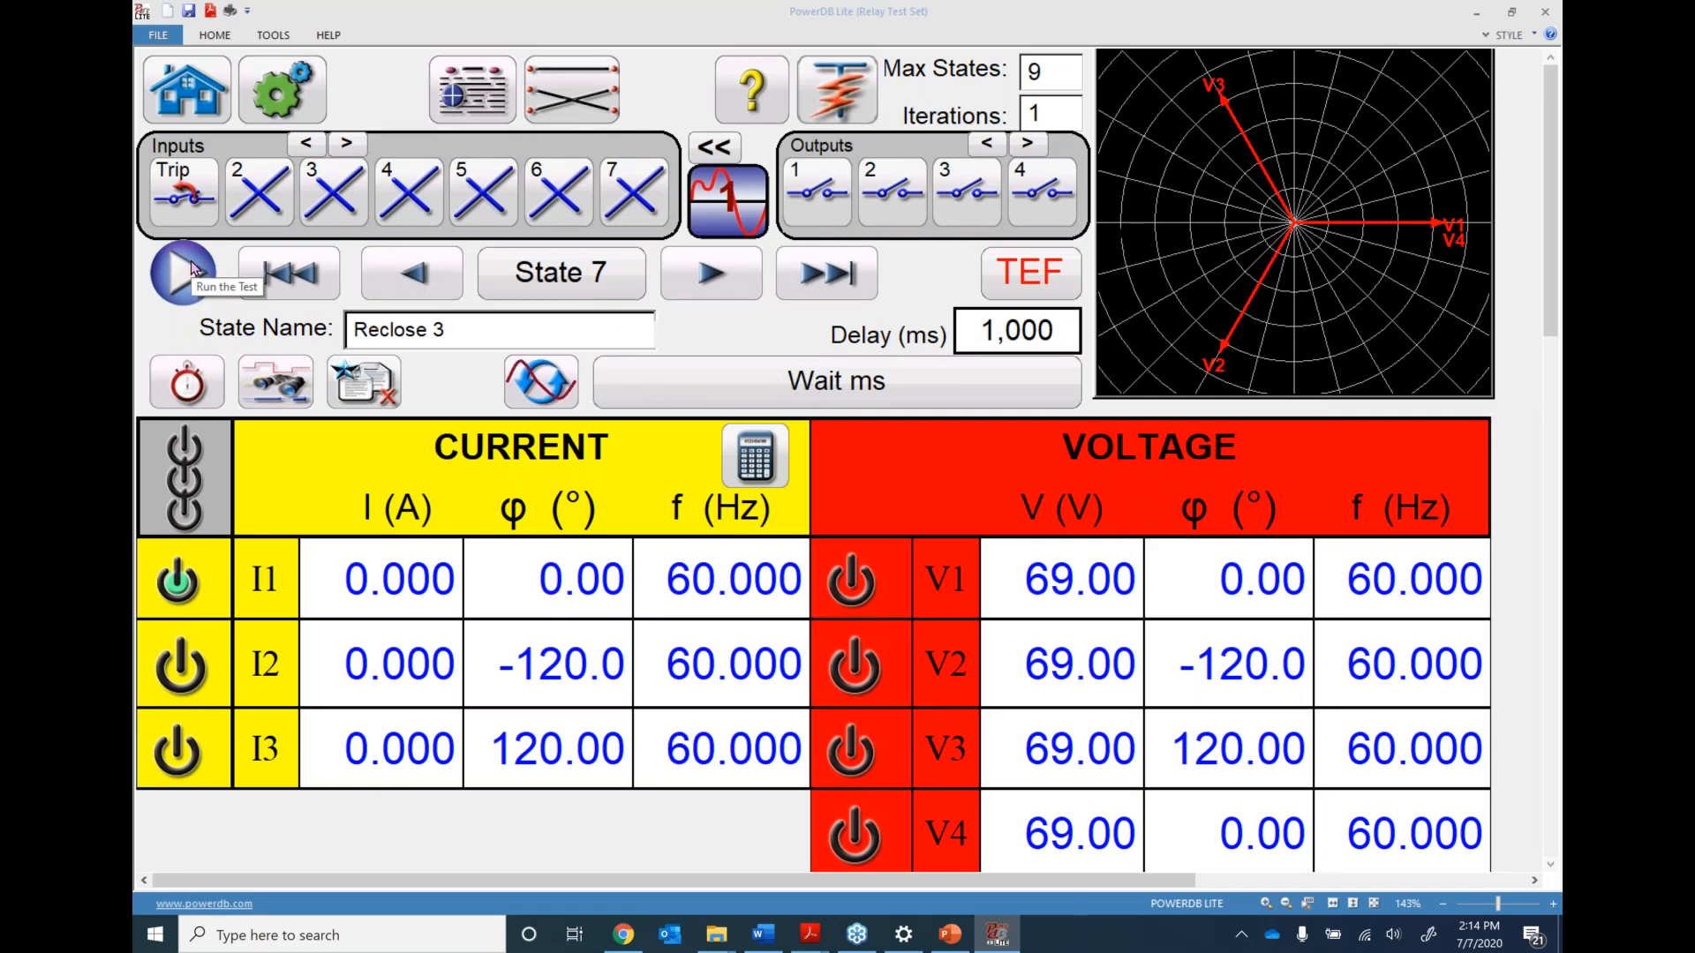
Look at the hardware configuration, return to the sequence at the Prefault state and run the test
{"action": "left_click", "coordinate": [279, 91]}
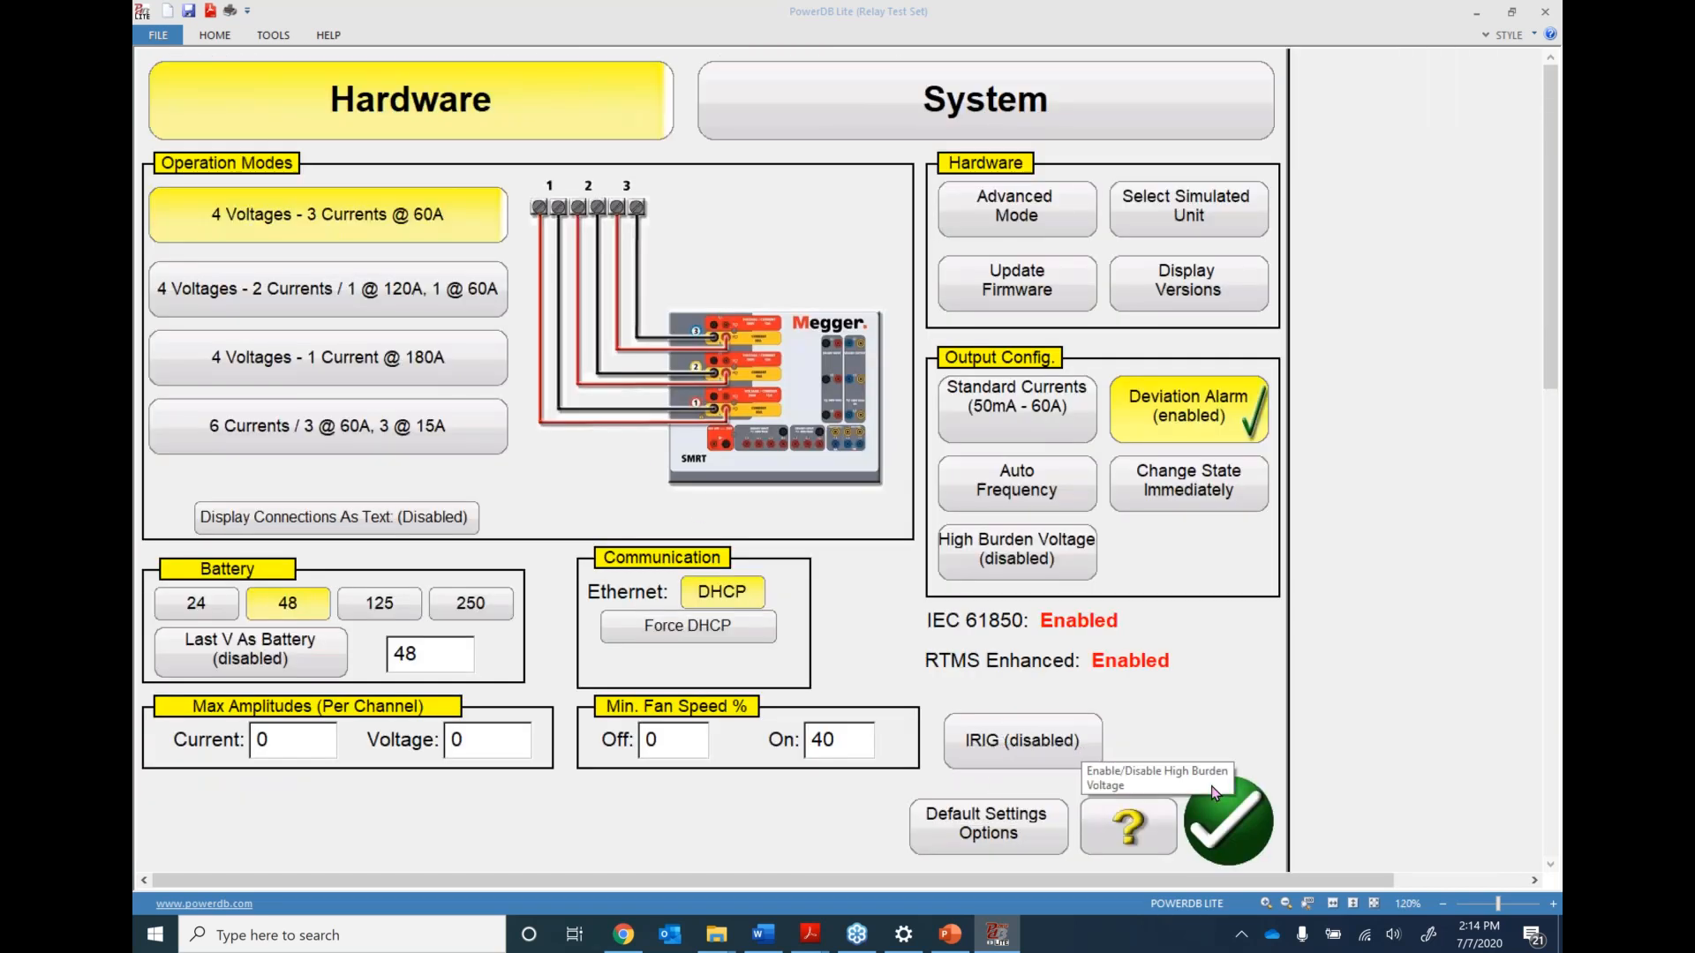
{"action": "left_click", "coordinate": [1225, 830]}
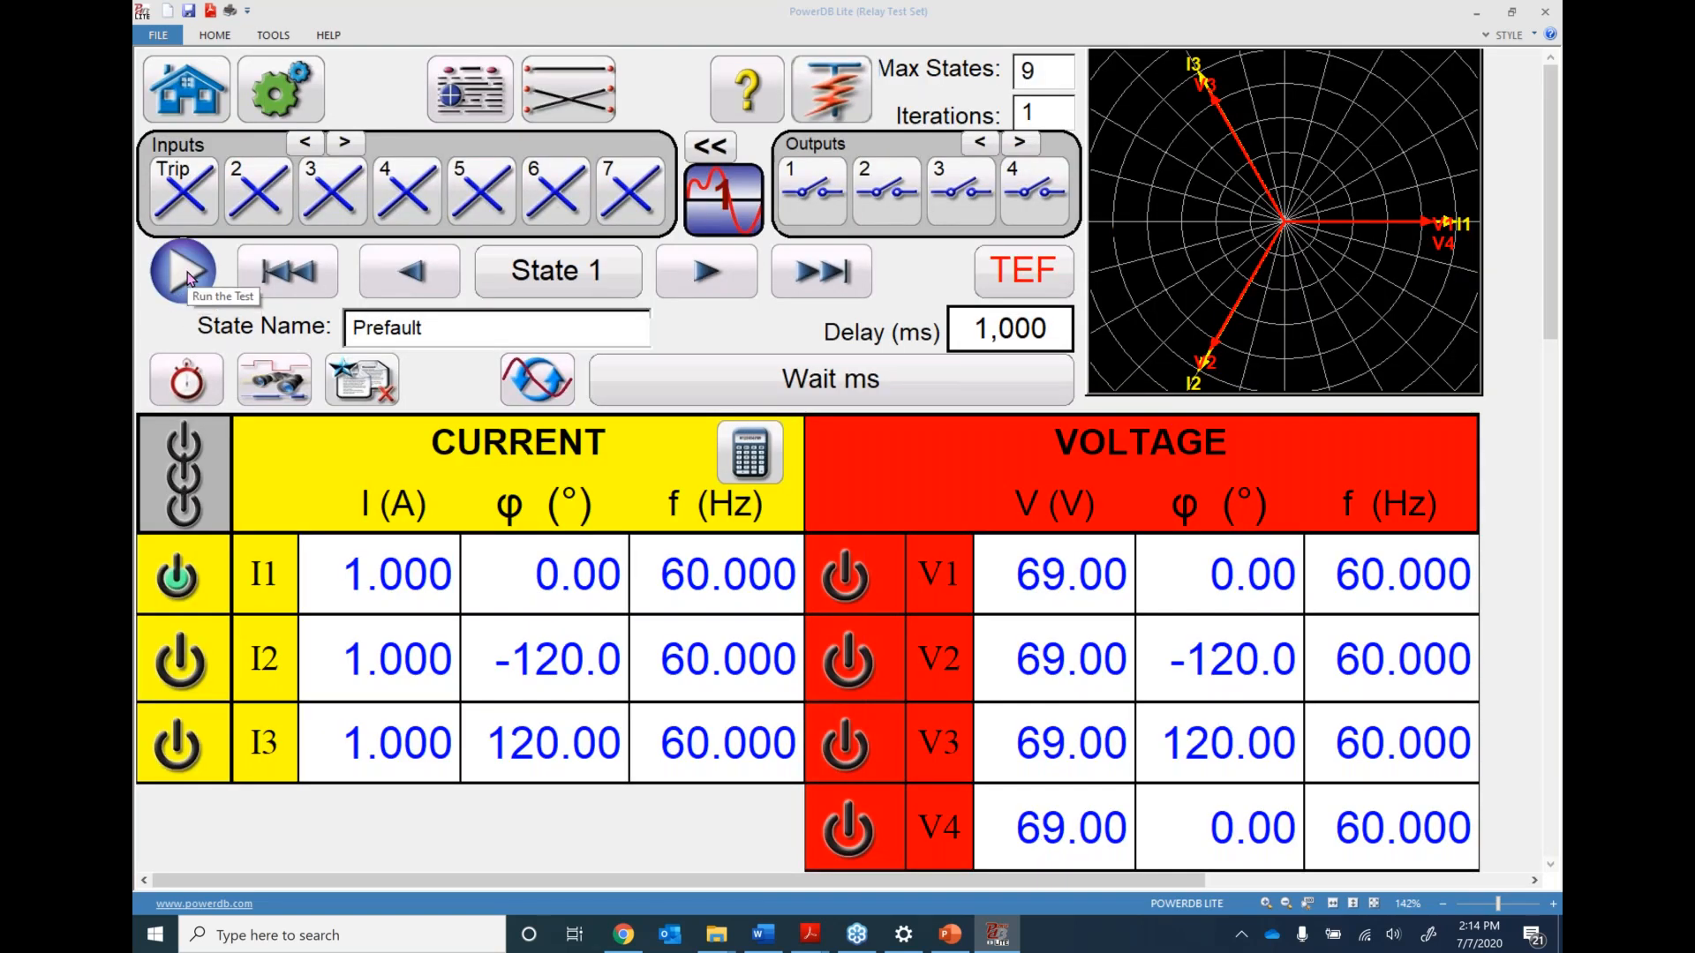
{"action": "left_click", "coordinate": [186, 275]}
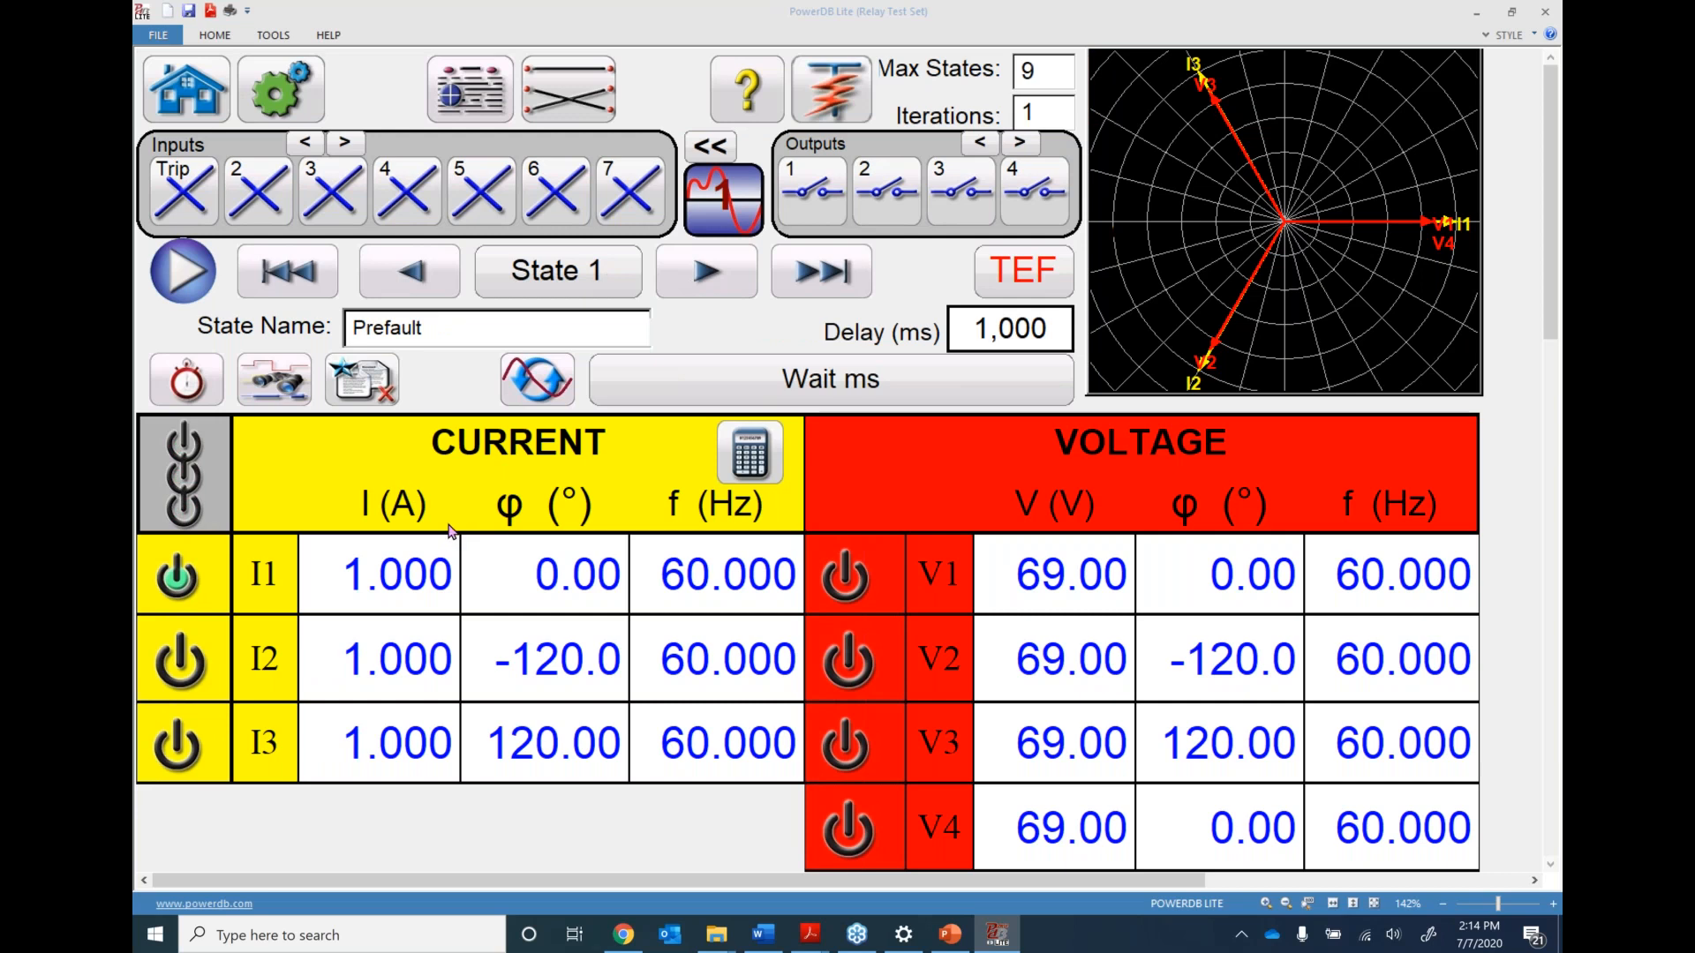
Add the sequence test results to the report, review its states, timers and binary input/output activity, and return to the sequence test
{"action": "left_click", "coordinate": [478, 88]}
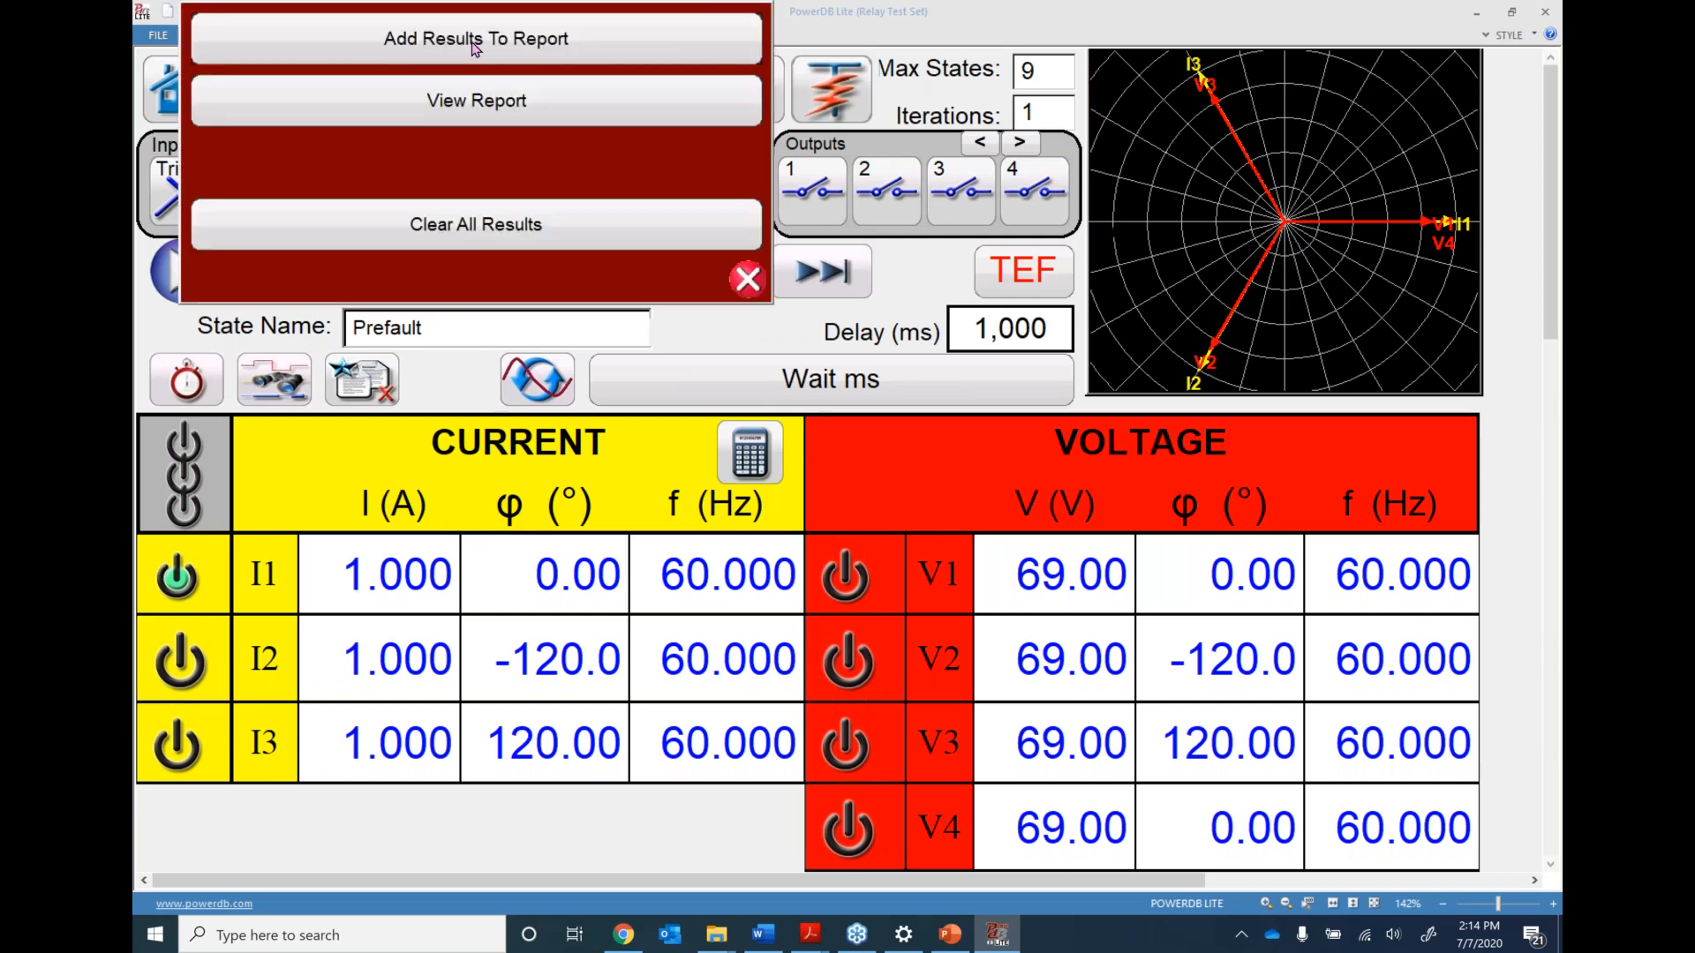
{"action": "left_click", "coordinate": [474, 50]}
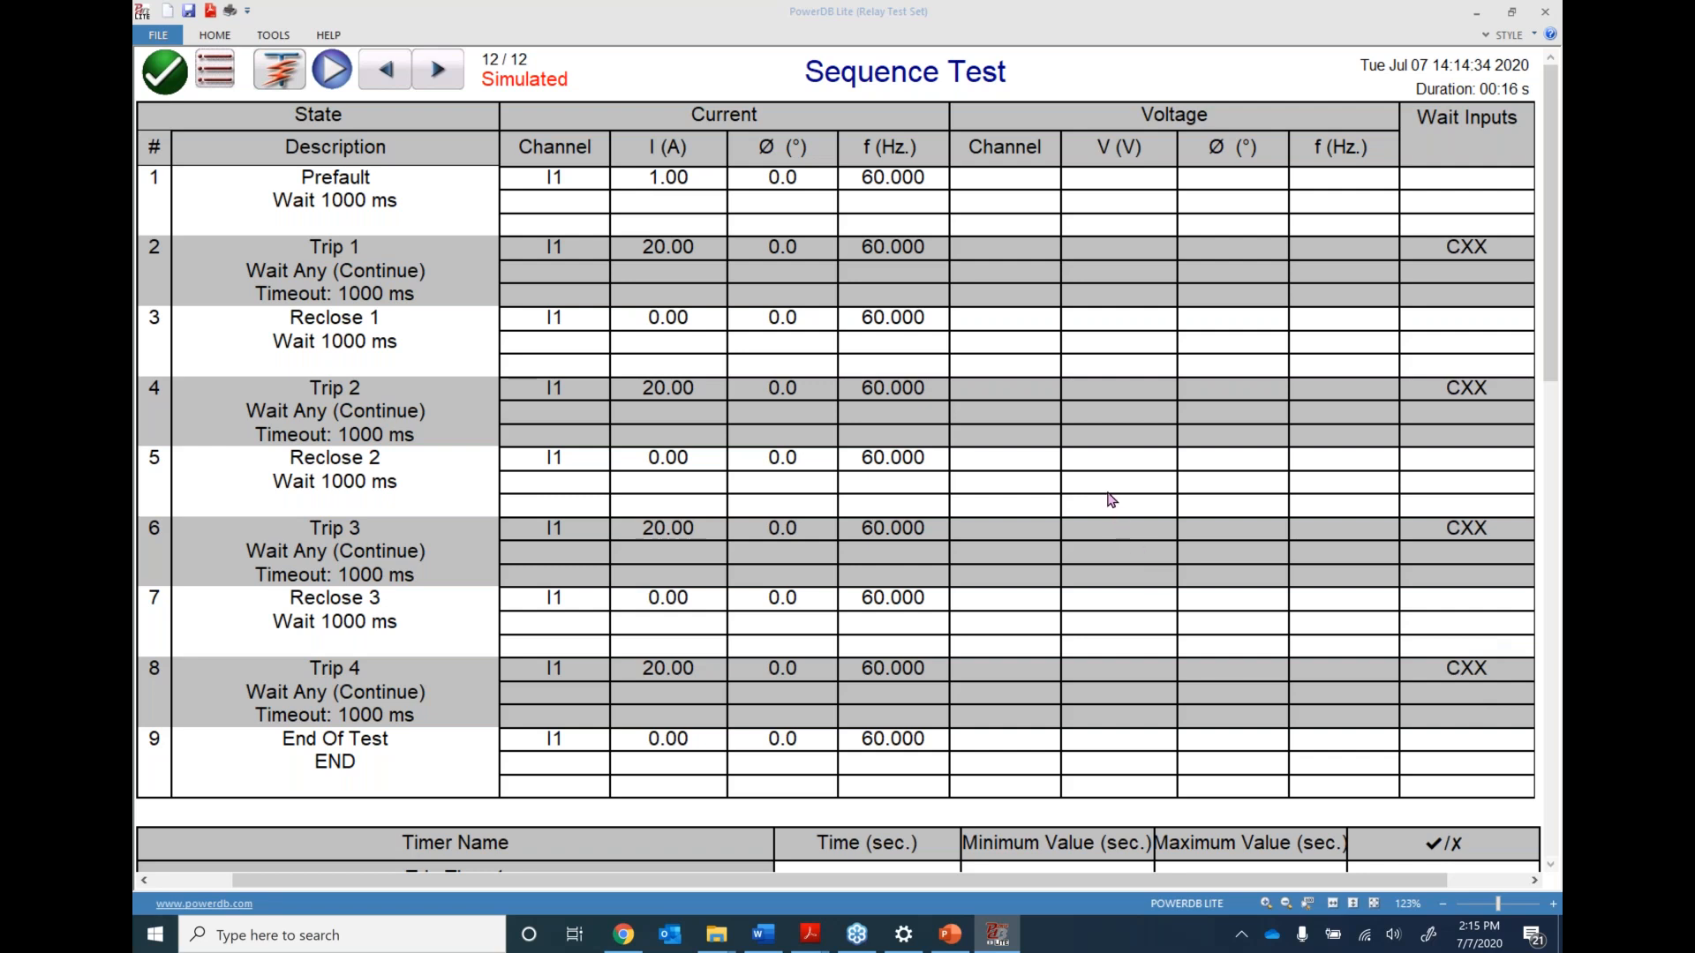
{"action": "scroll", "coordinate": [757, 392], "scroll_direction": "down", "scroll_amount": 4}
{"action": "scroll", "coordinate": [351, 416], "scroll_direction": "down", "scroll_amount": 2}
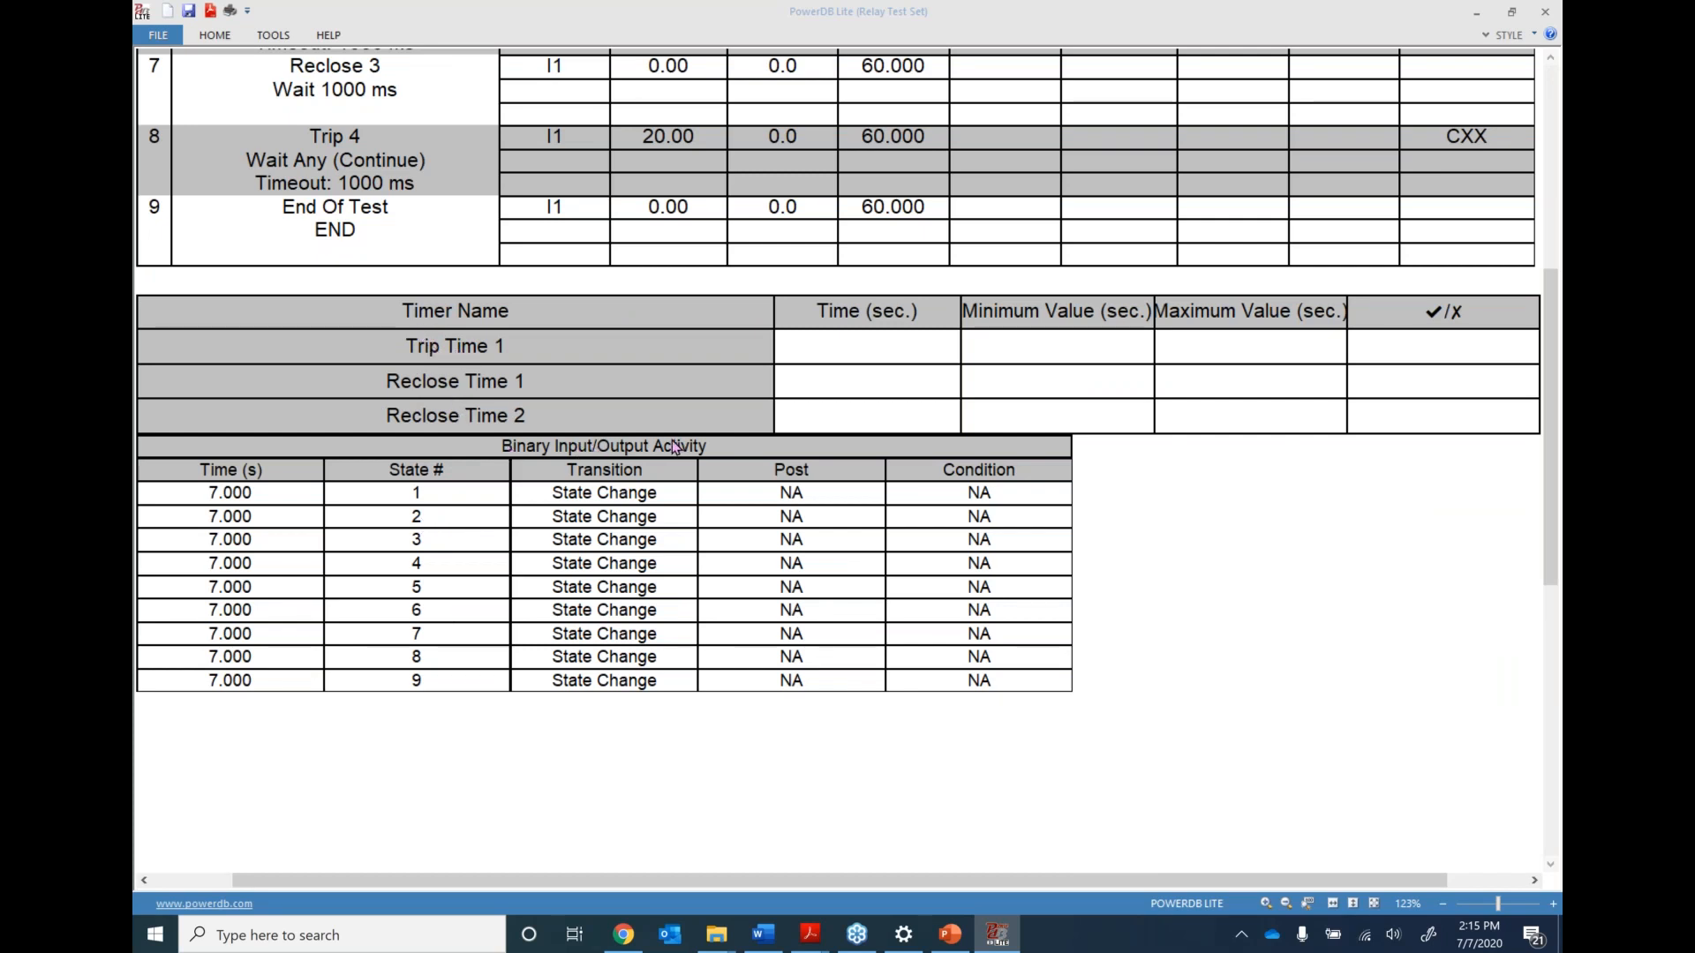
{"action": "scroll", "coordinate": [674, 446], "scroll_direction": "up", "scroll_amount": 4}
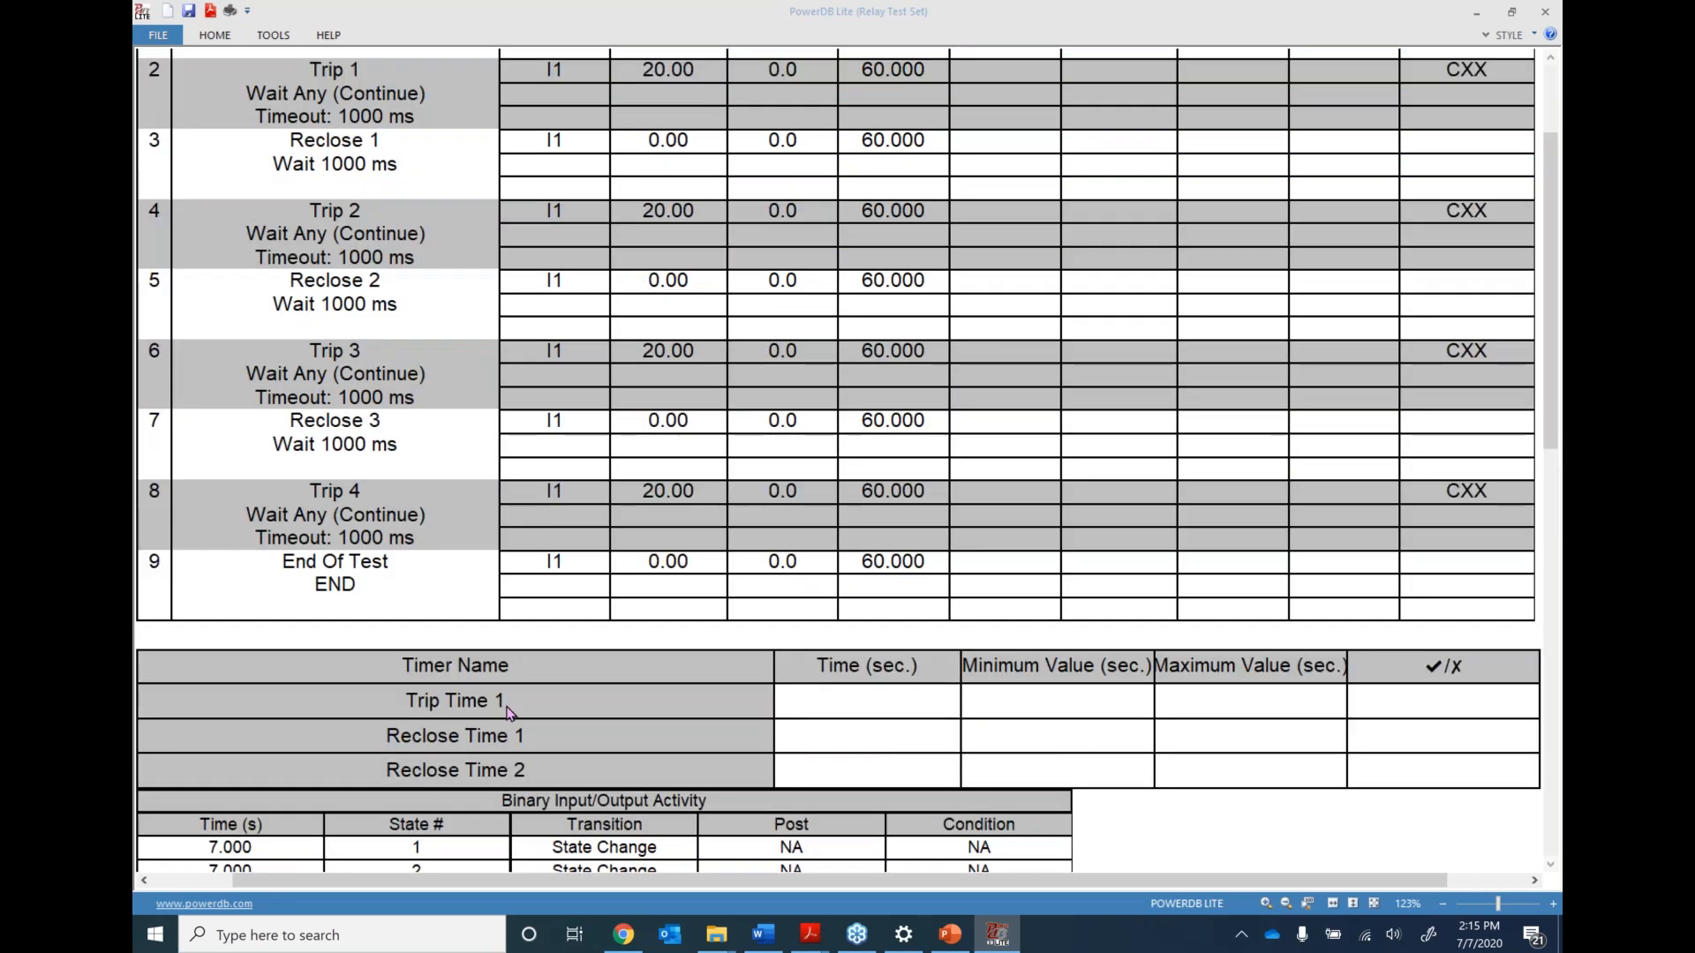
{"action": "scroll", "coordinate": [618, 640], "scroll_direction": "down", "scroll_amount": 2}
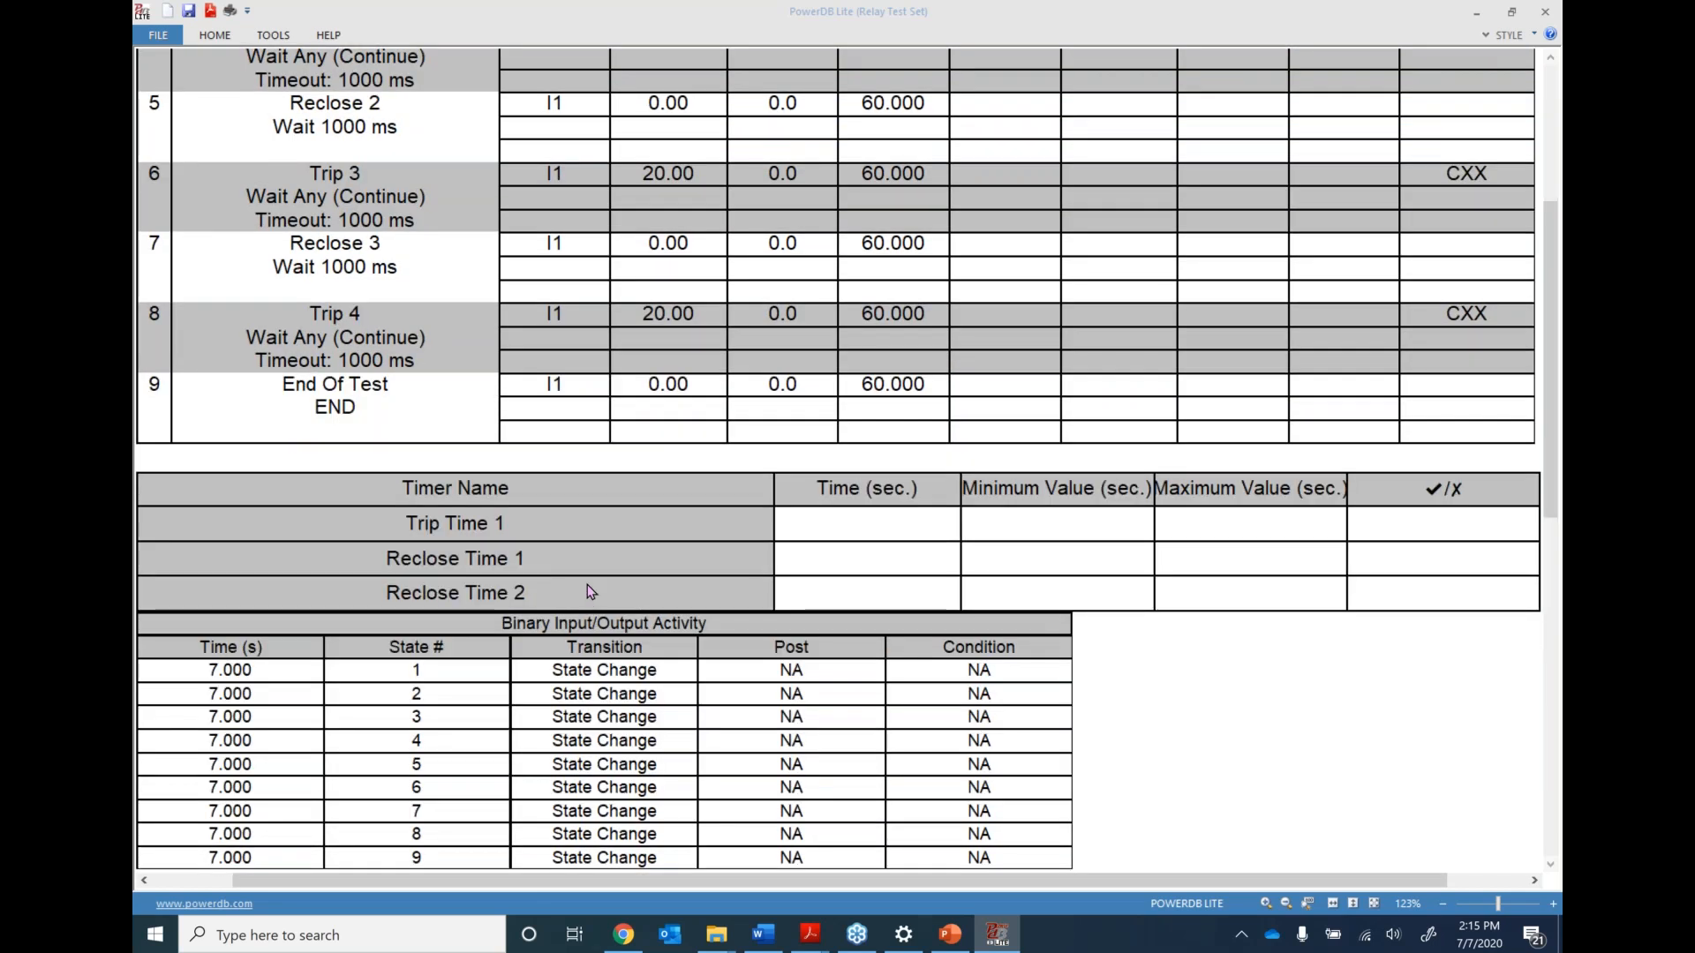
{"action": "scroll", "coordinate": [572, 596], "scroll_direction": "up", "scroll_amount": 4}
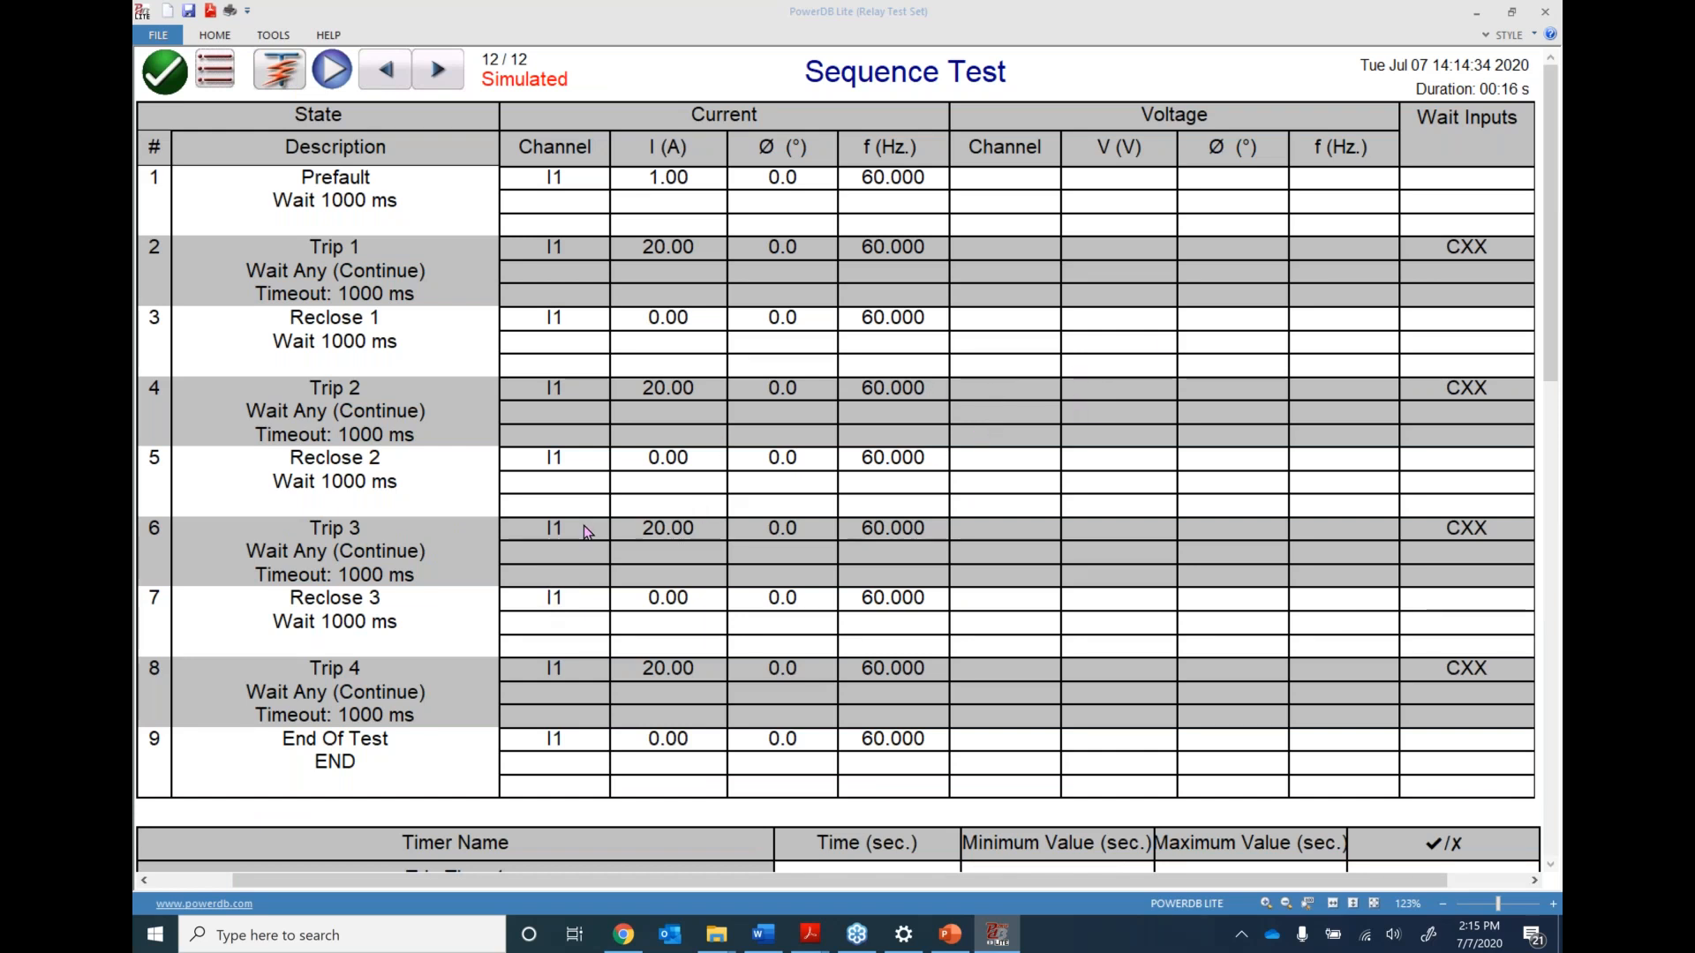
{"action": "left_click", "coordinate": [164, 72]}
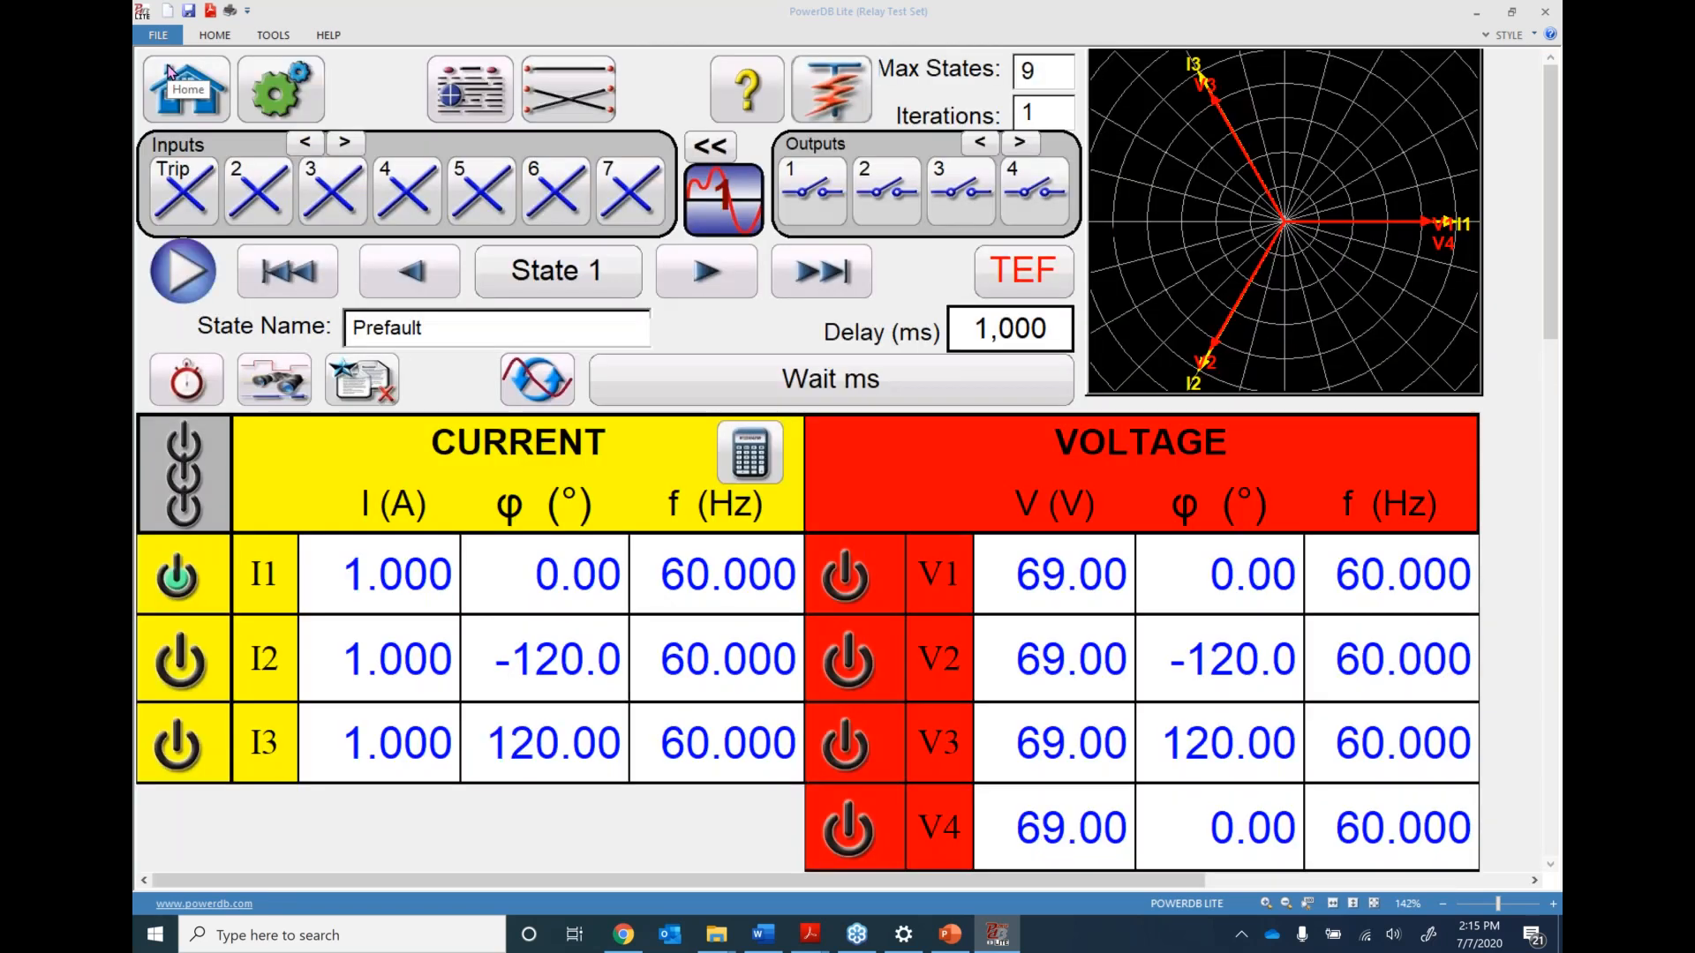
Go back to the home screen and reopen the Sequence test from the test selection
{"action": "left_click", "coordinate": [168, 72]}
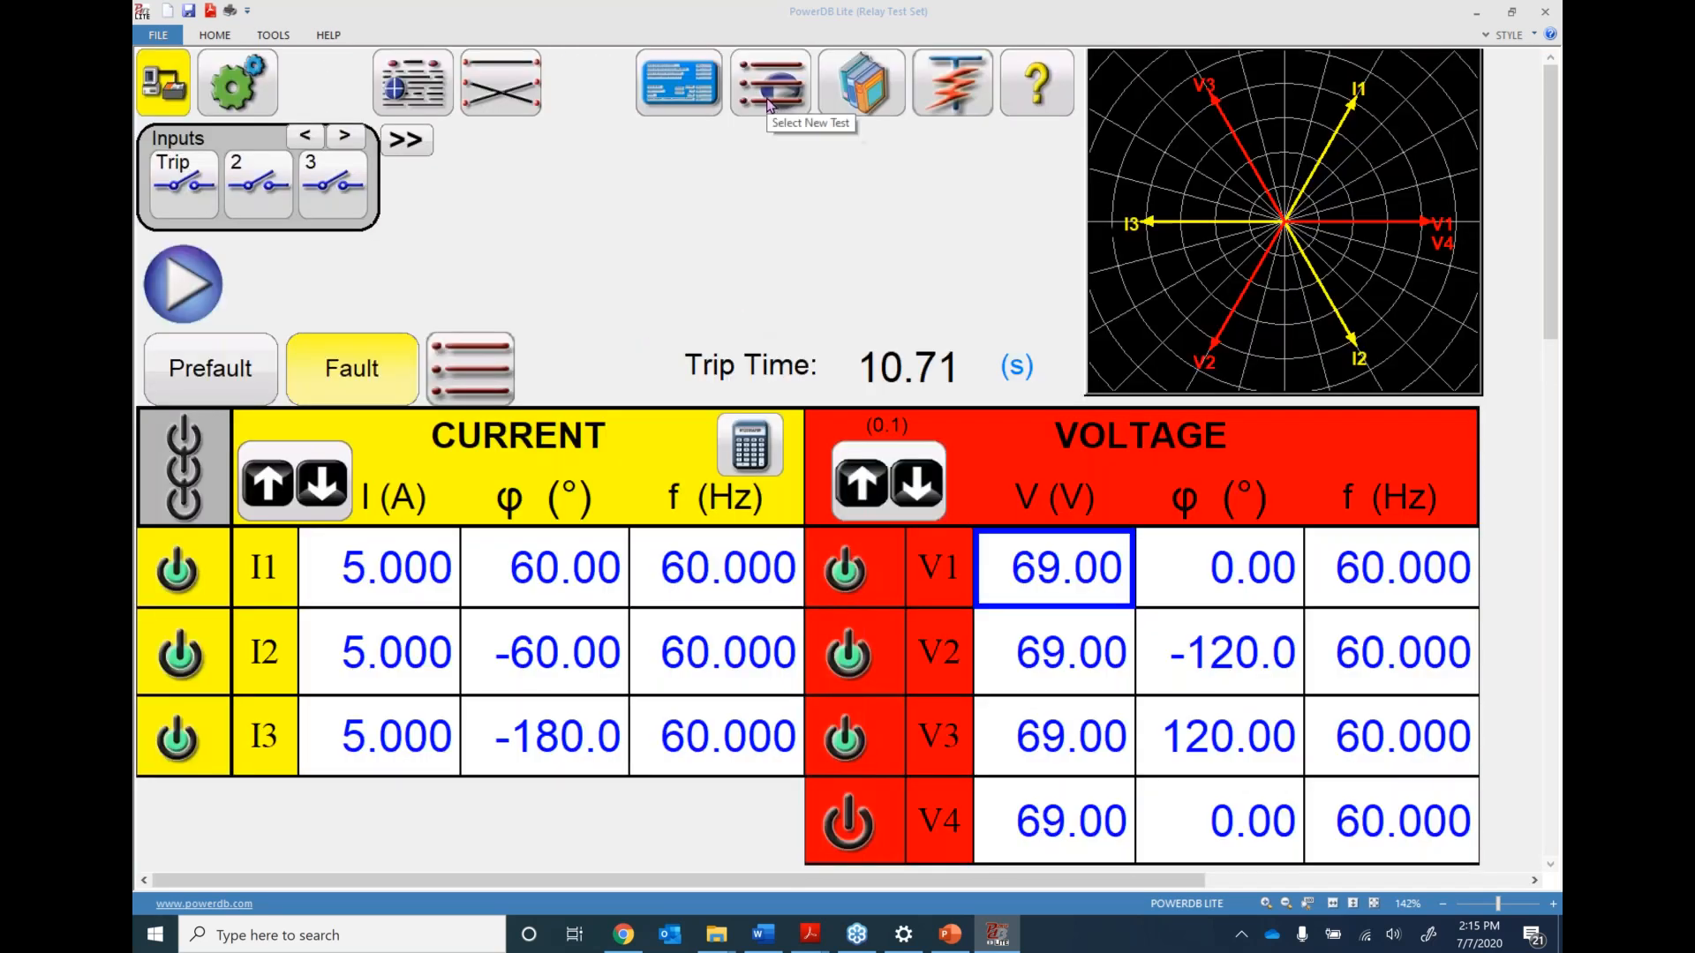
{"action": "left_click", "coordinate": [775, 108]}
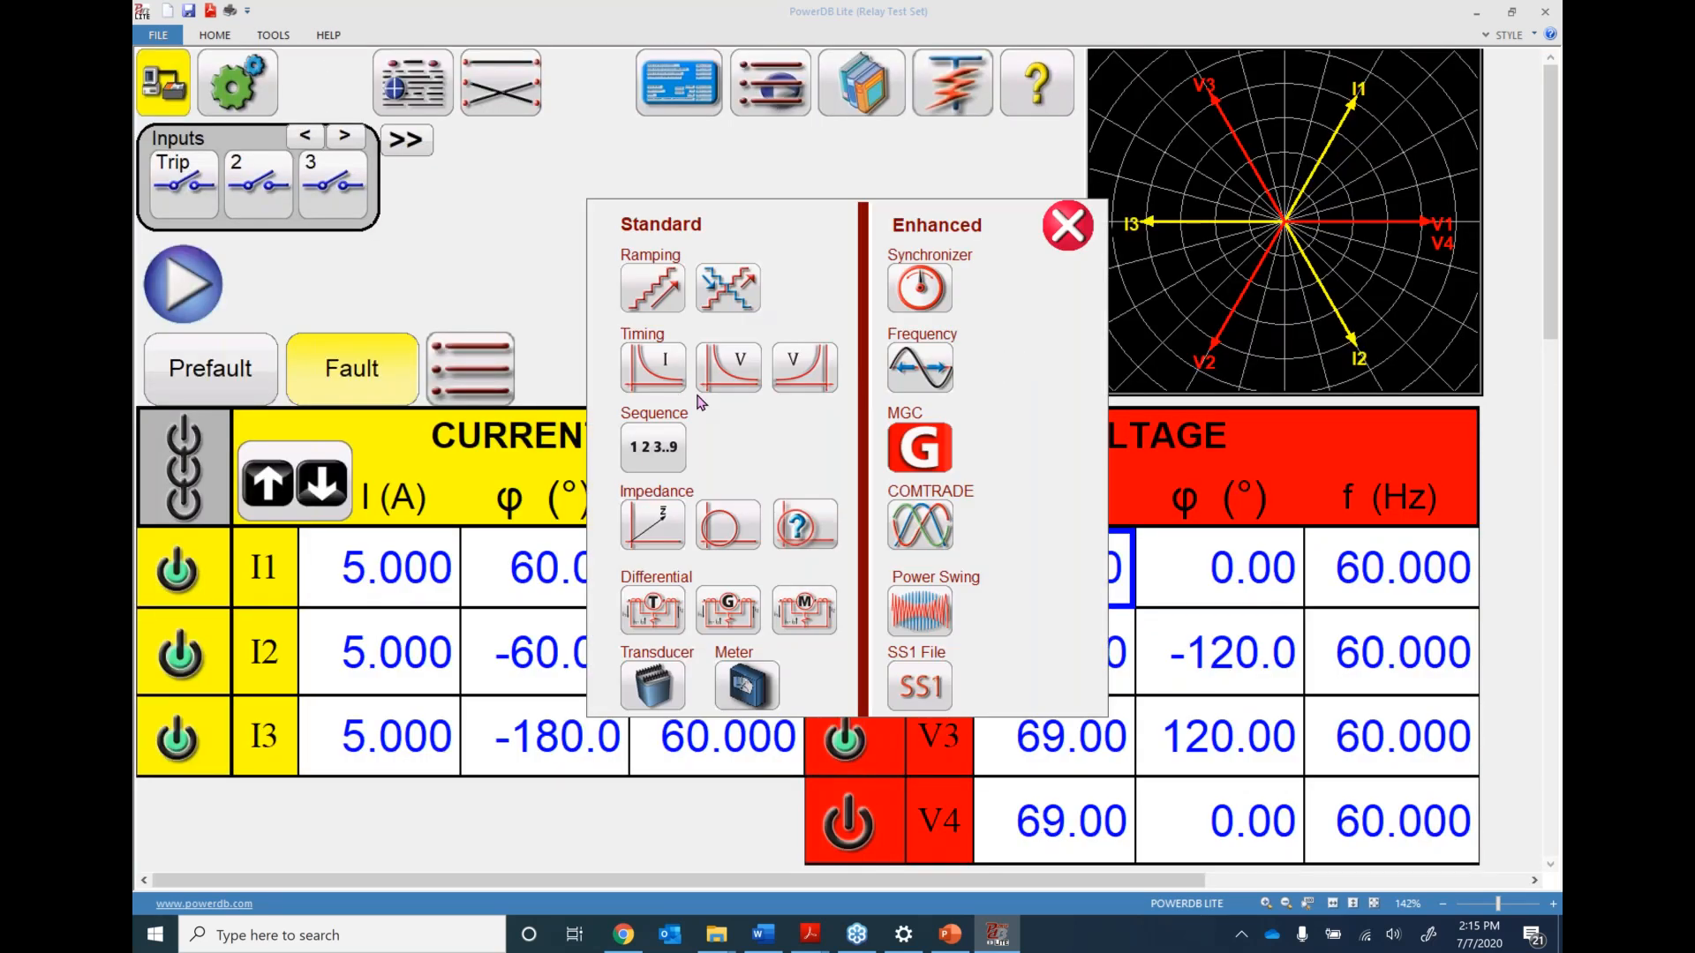
{"action": "left_click", "coordinate": [664, 446]}
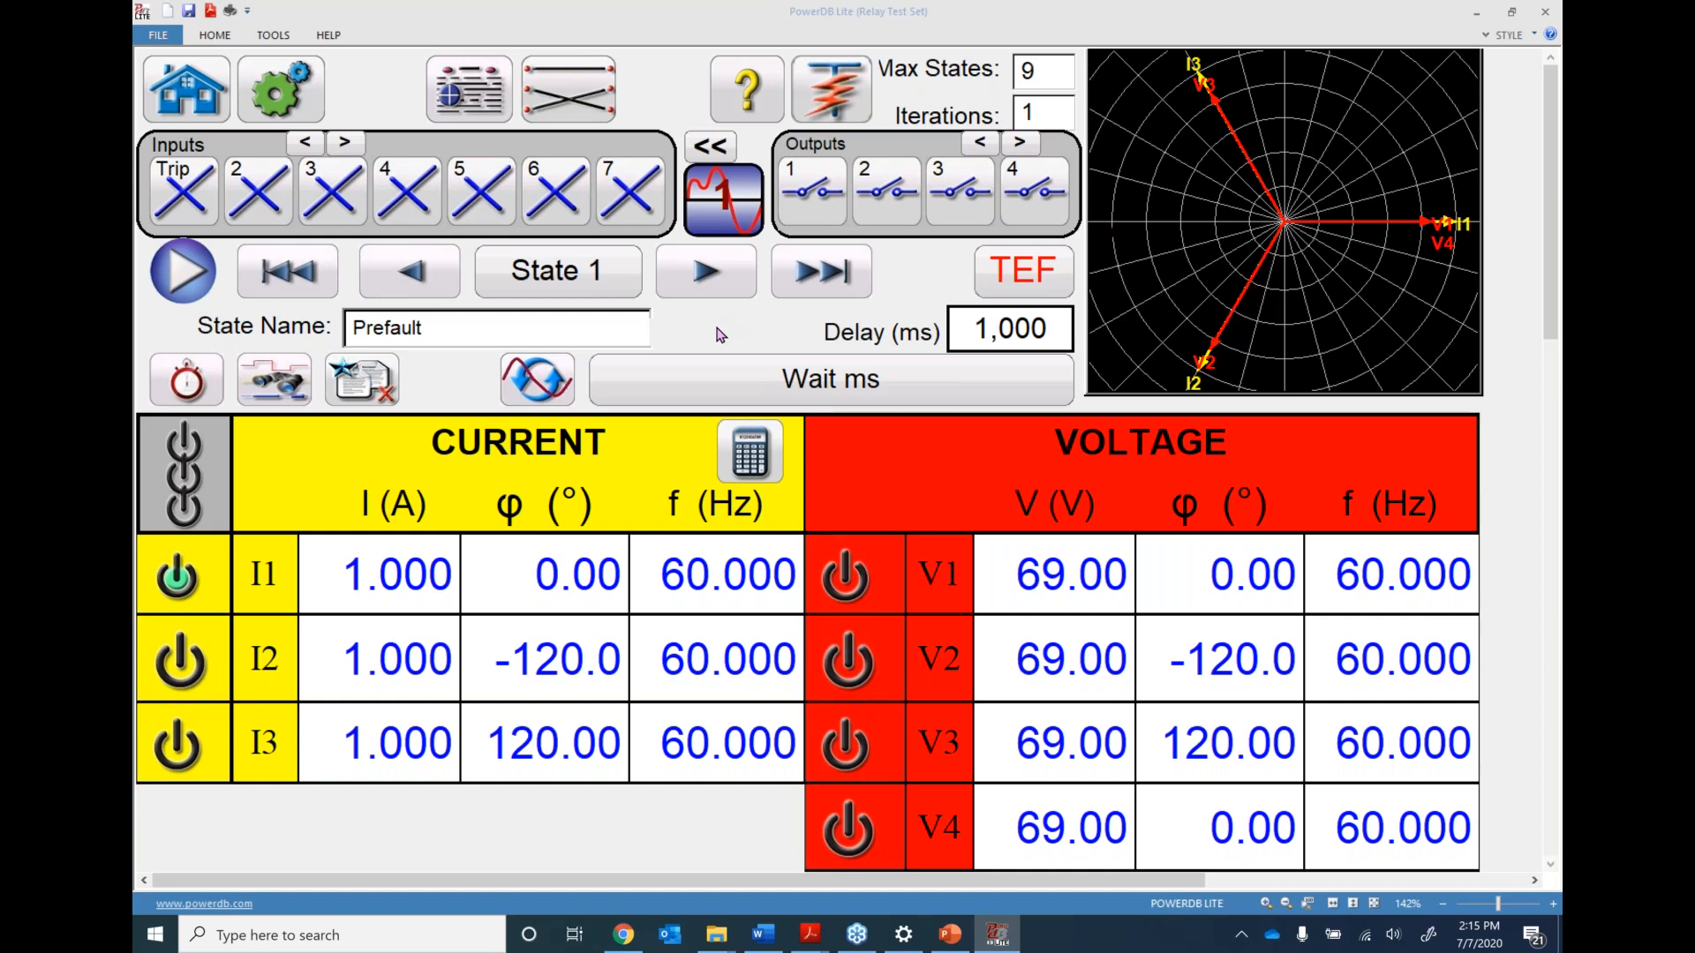
Set the Prefault state's wait condition to Wait IRIG, run the test and enable IRIG-B for it
{"action": "left_click", "coordinate": [808, 379]}
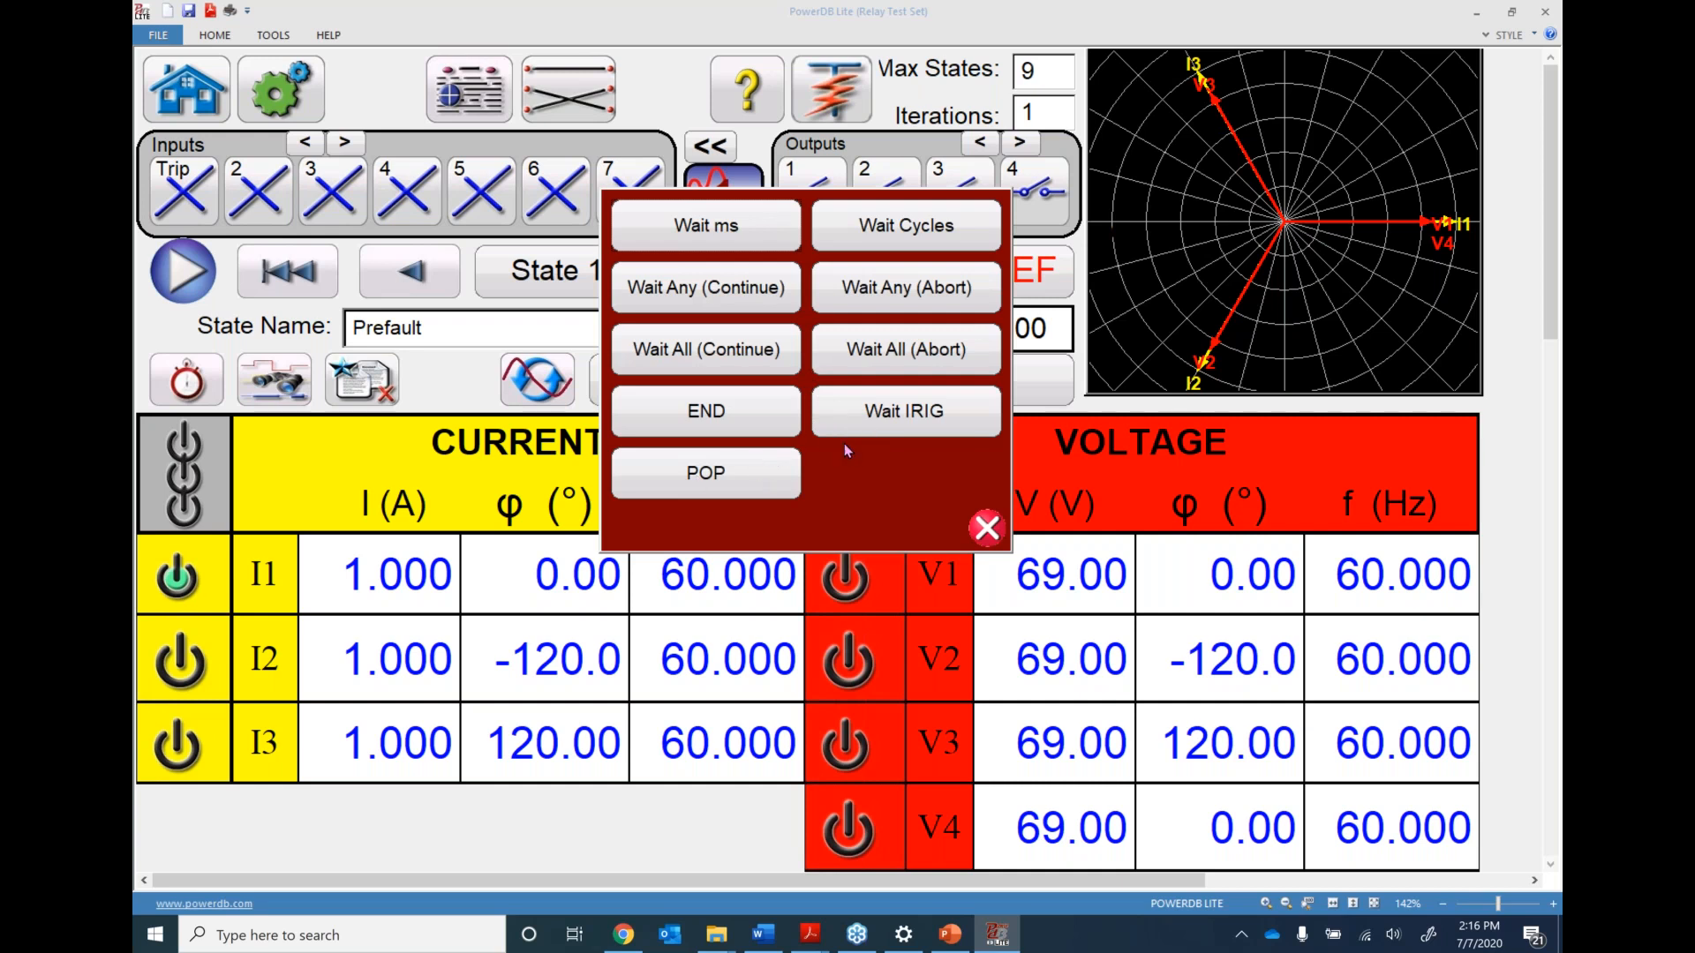
{"action": "left_click", "coordinate": [887, 414]}
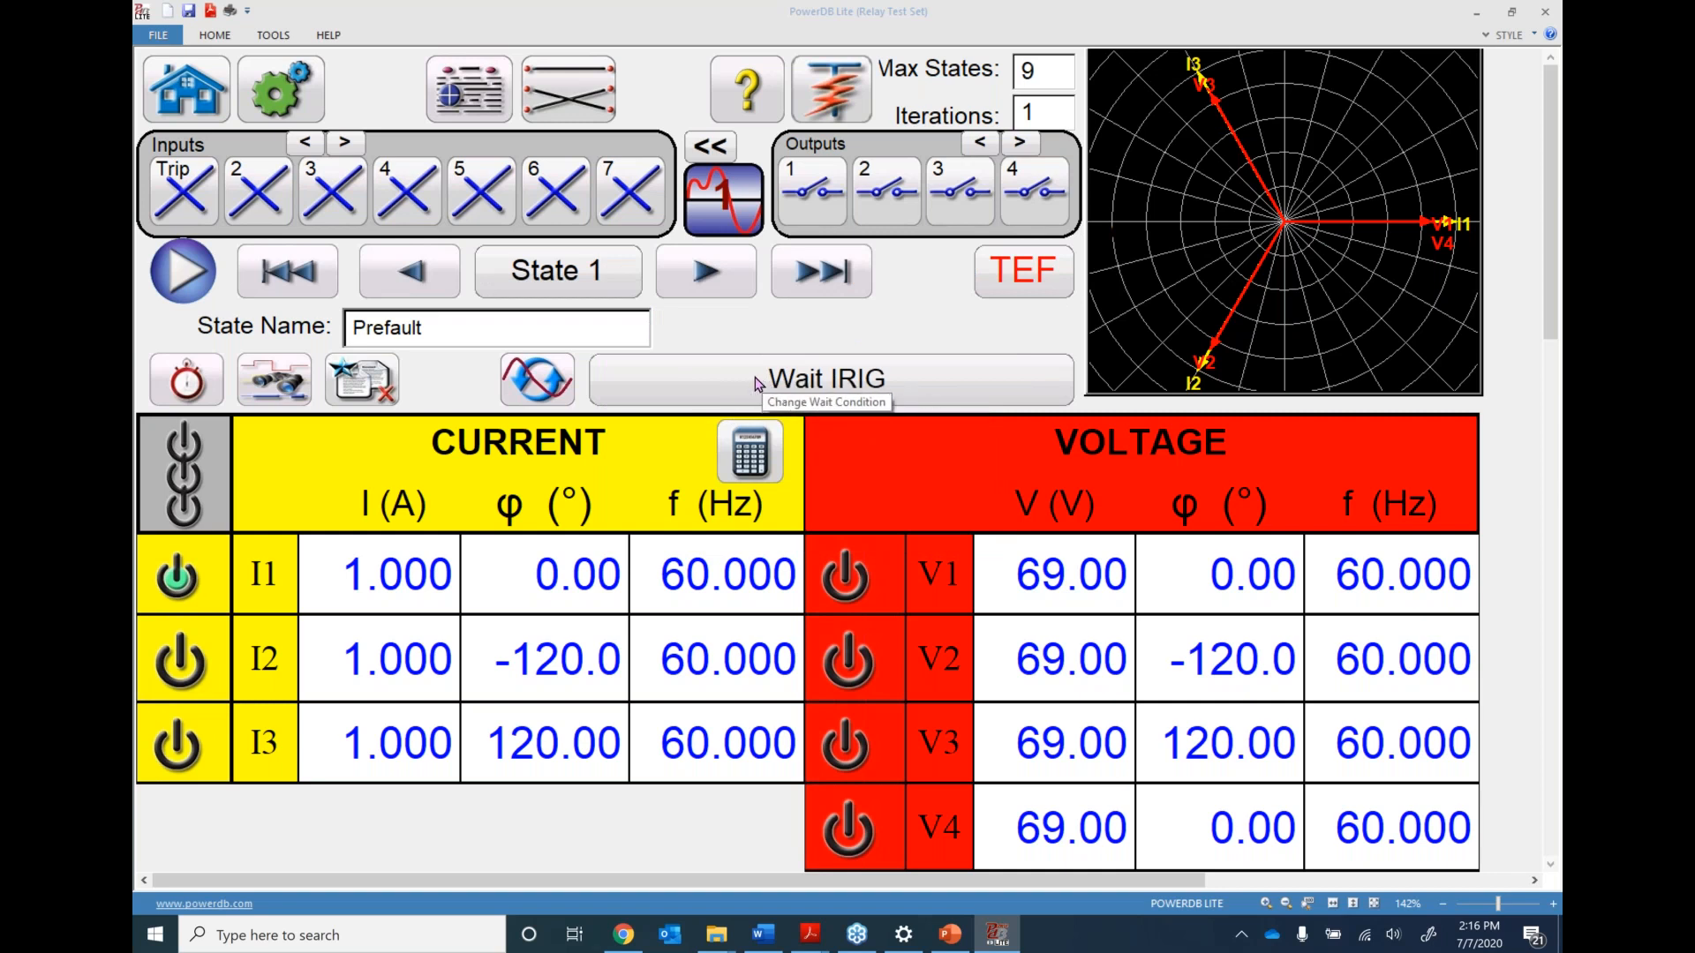
{"action": "left_click", "coordinate": [184, 270]}
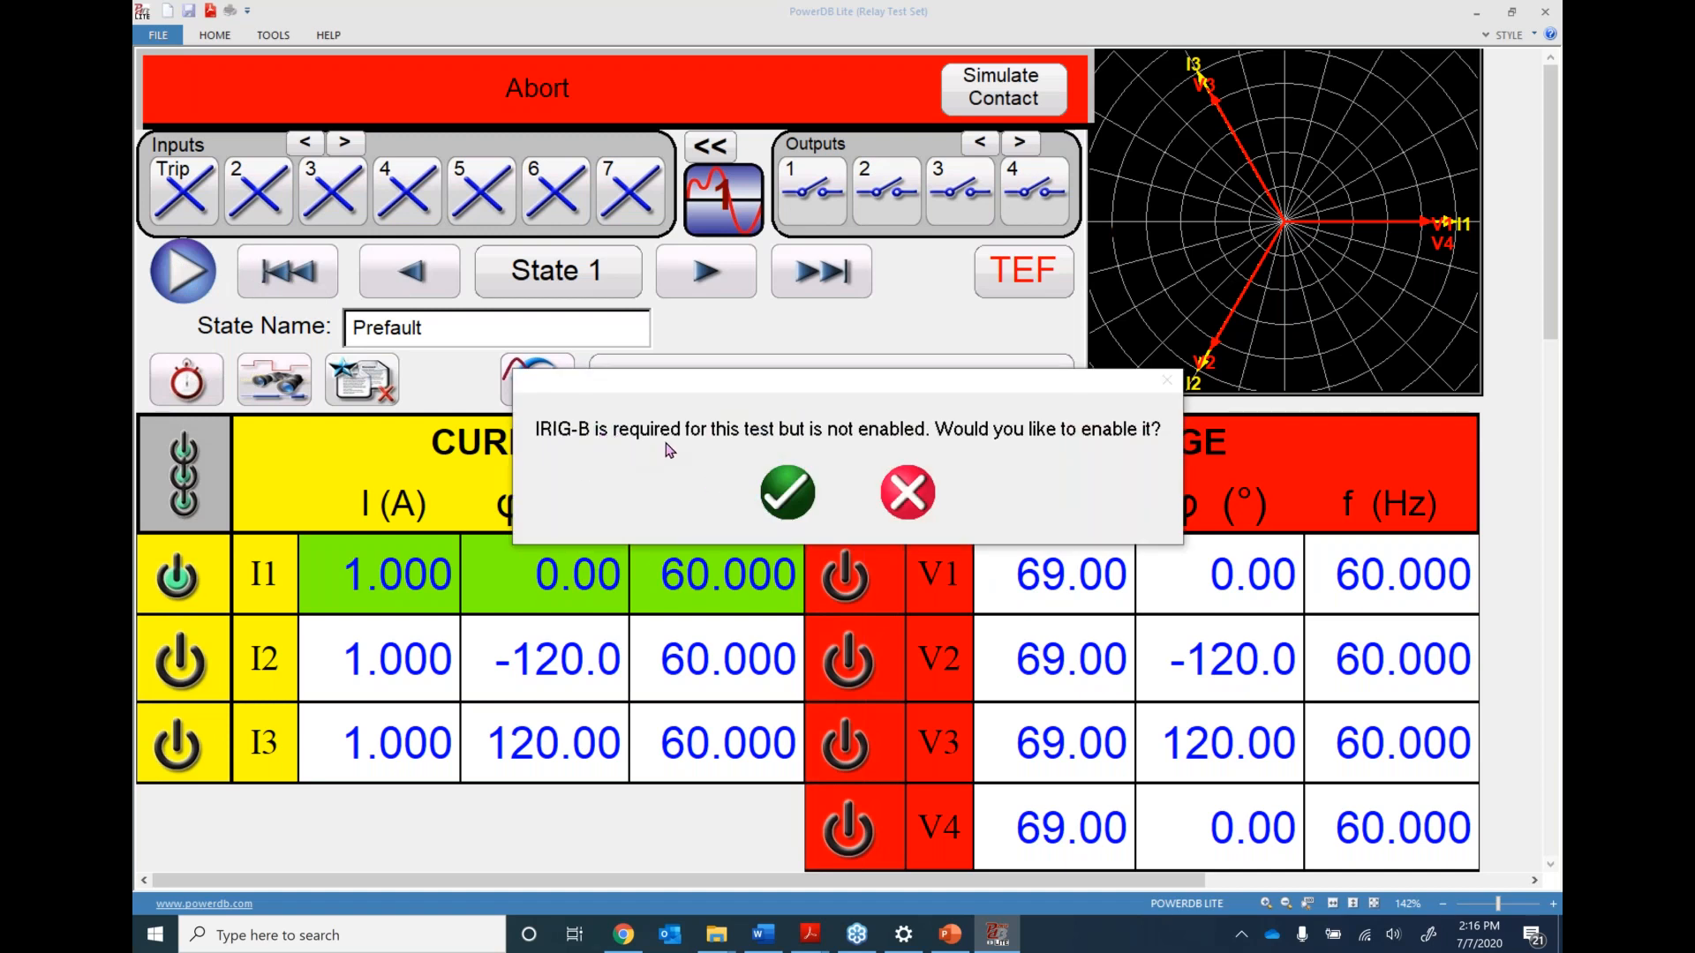
{"action": "left_click", "coordinate": [792, 491]}
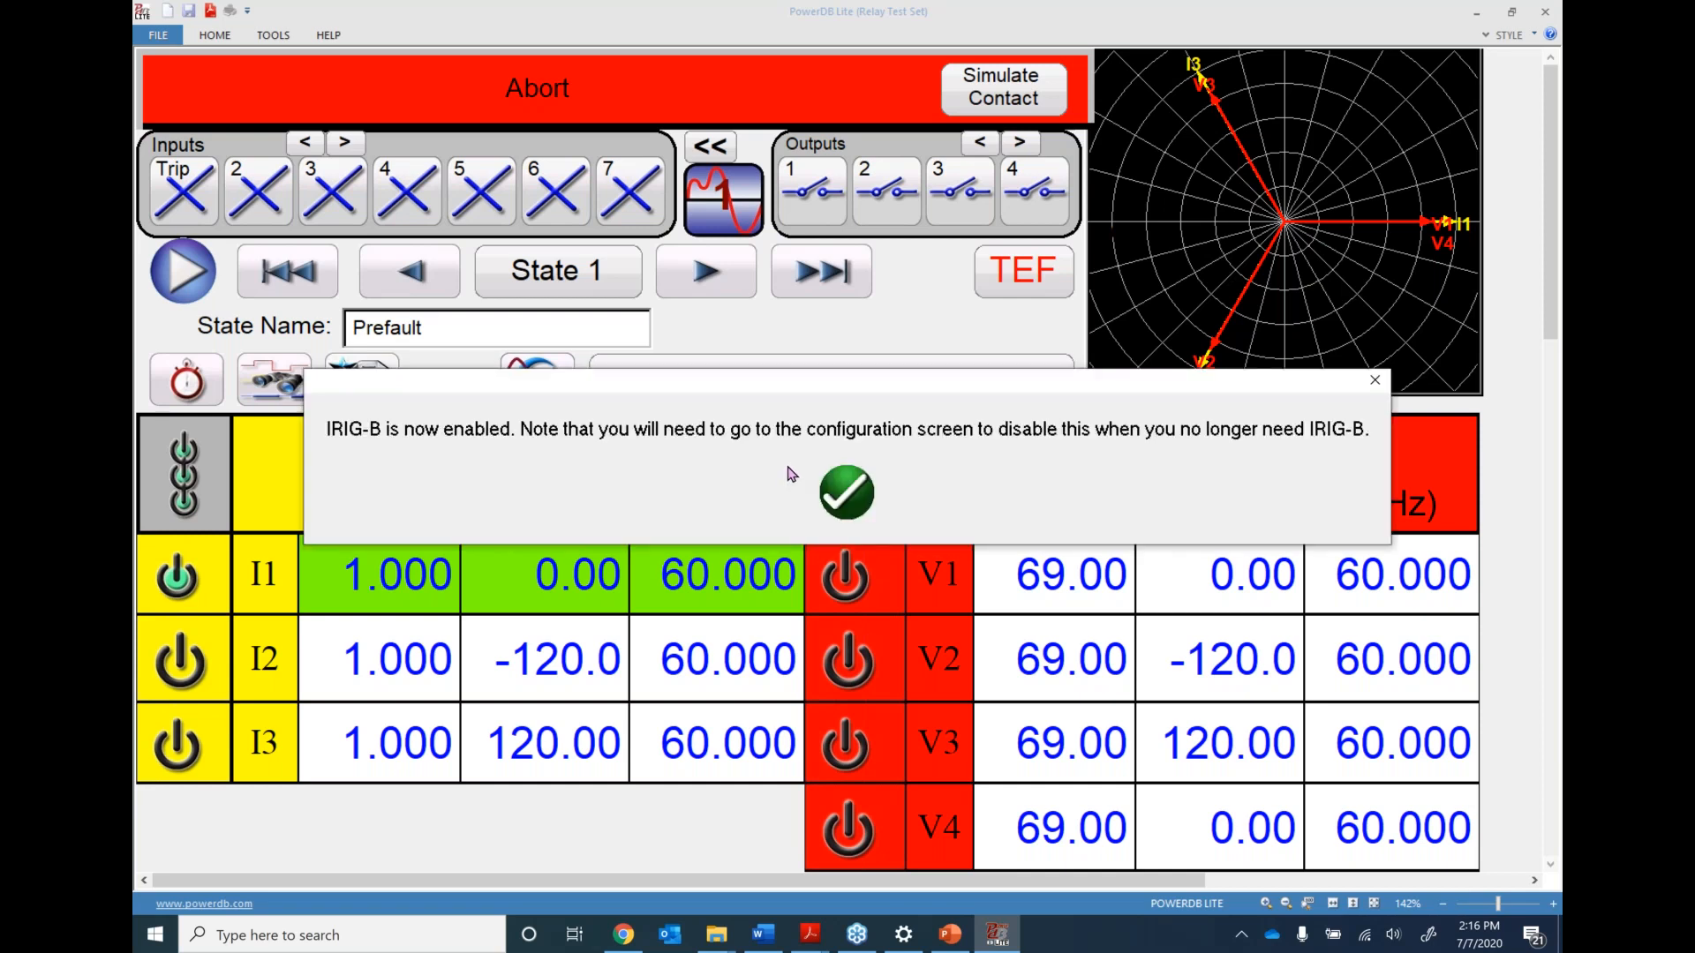
{"action": "left_click", "coordinate": [845, 494]}
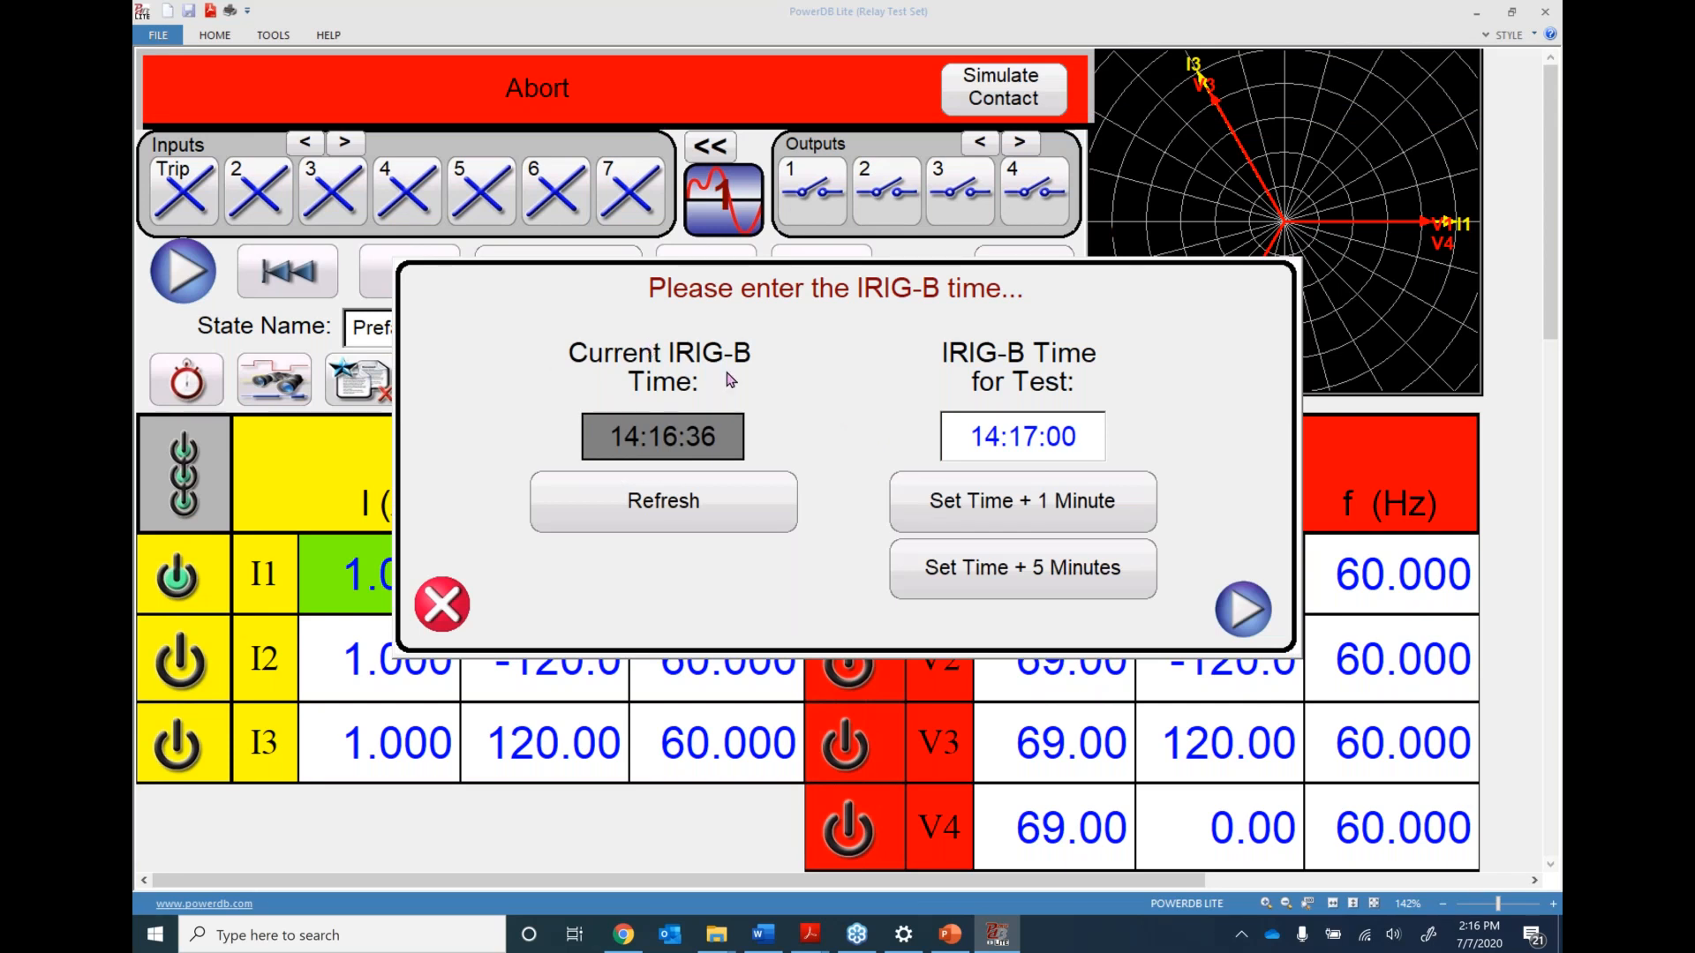
Refresh the current IRIG-B time, set the IRIG-B test time one minute ahead to 14:19:00, and cancel the run
{"action": "left_click", "coordinate": [664, 501]}
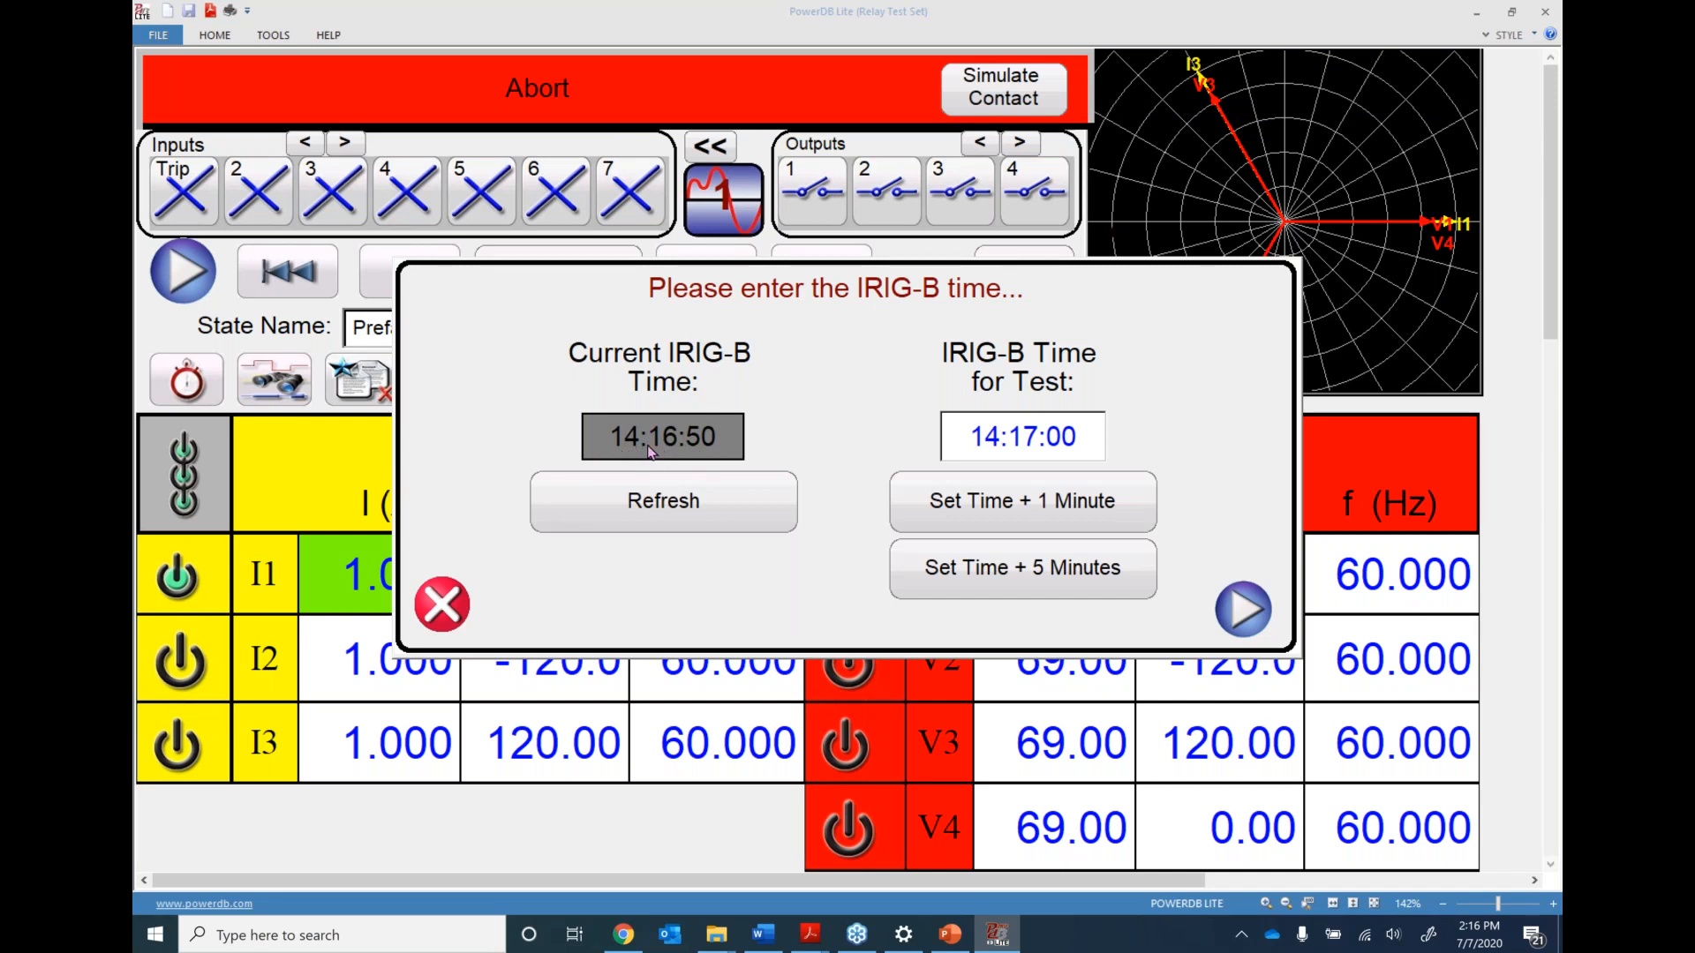
{"action": "left_click", "coordinate": [1029, 436]}
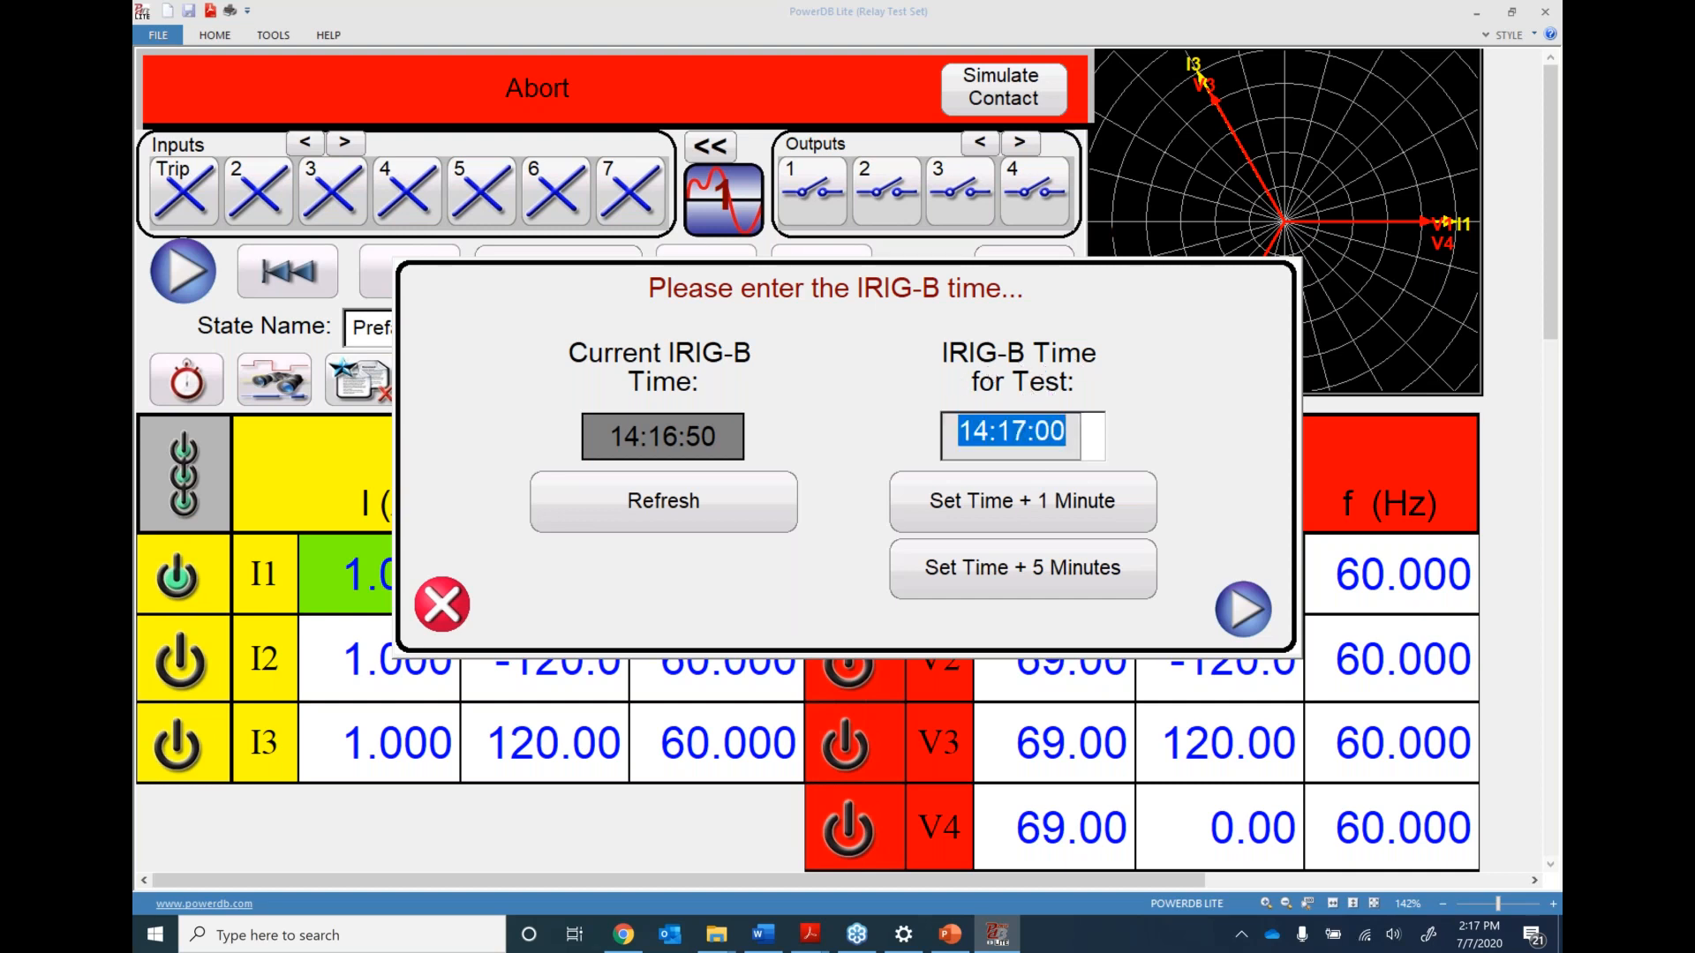
{"action": "left_click", "coordinate": [1027, 508]}
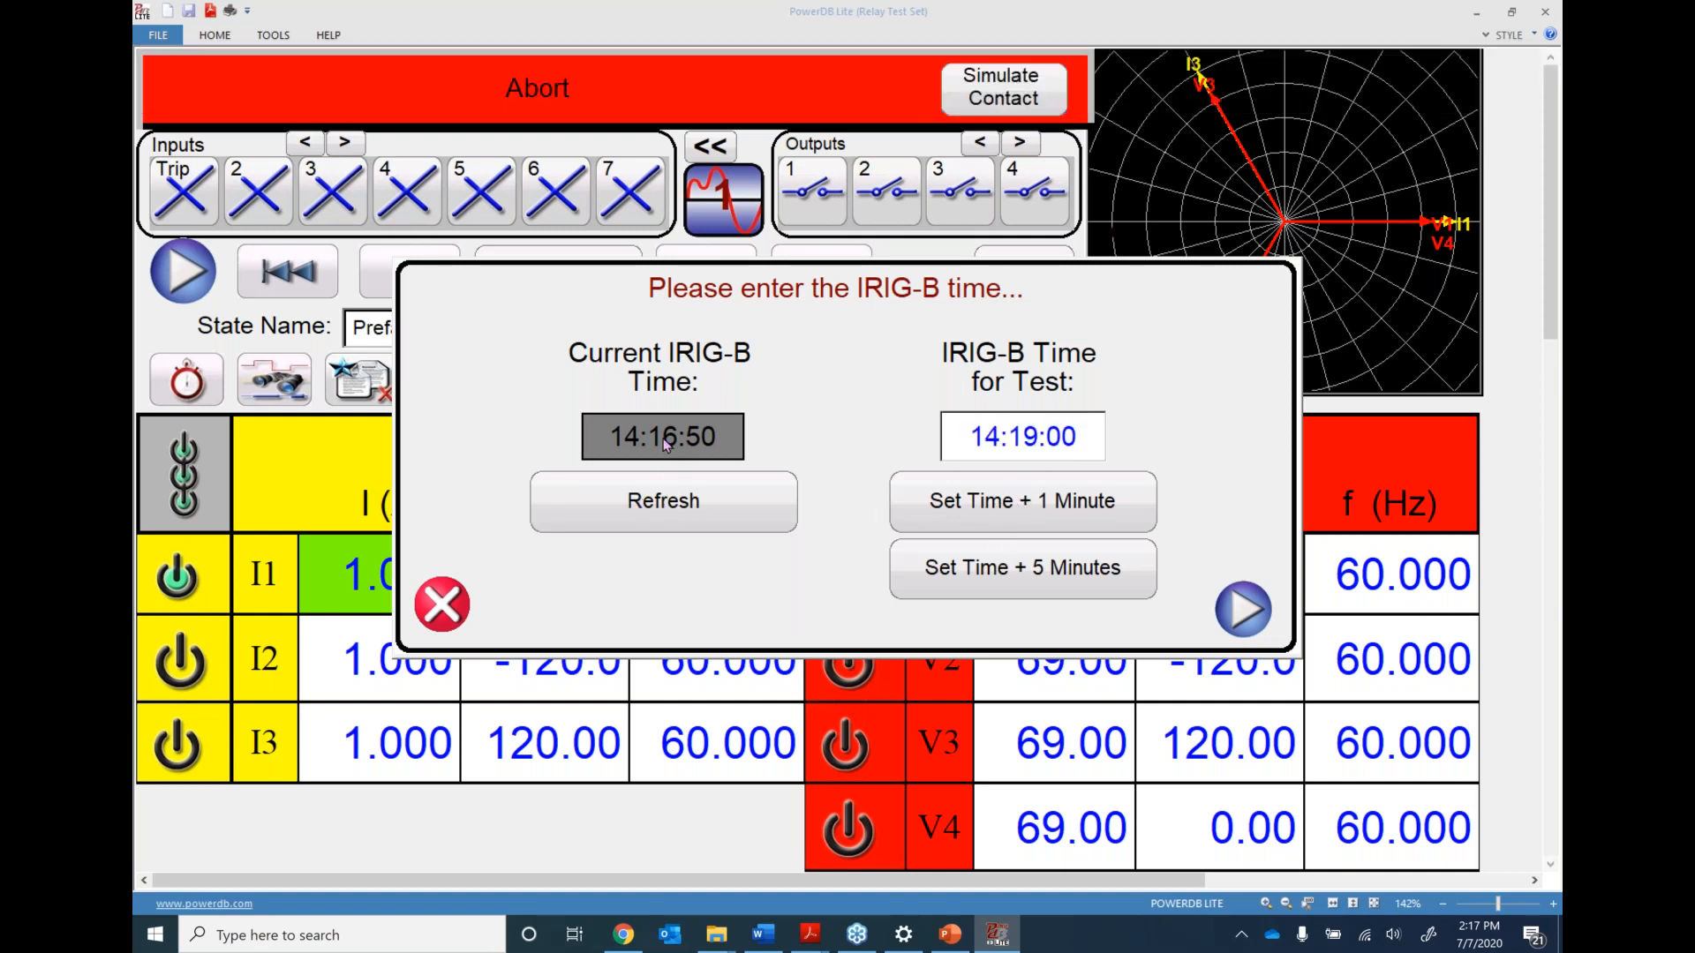
{"action": "left_click", "coordinate": [662, 499]}
{"action": "left_click", "coordinate": [435, 604]}
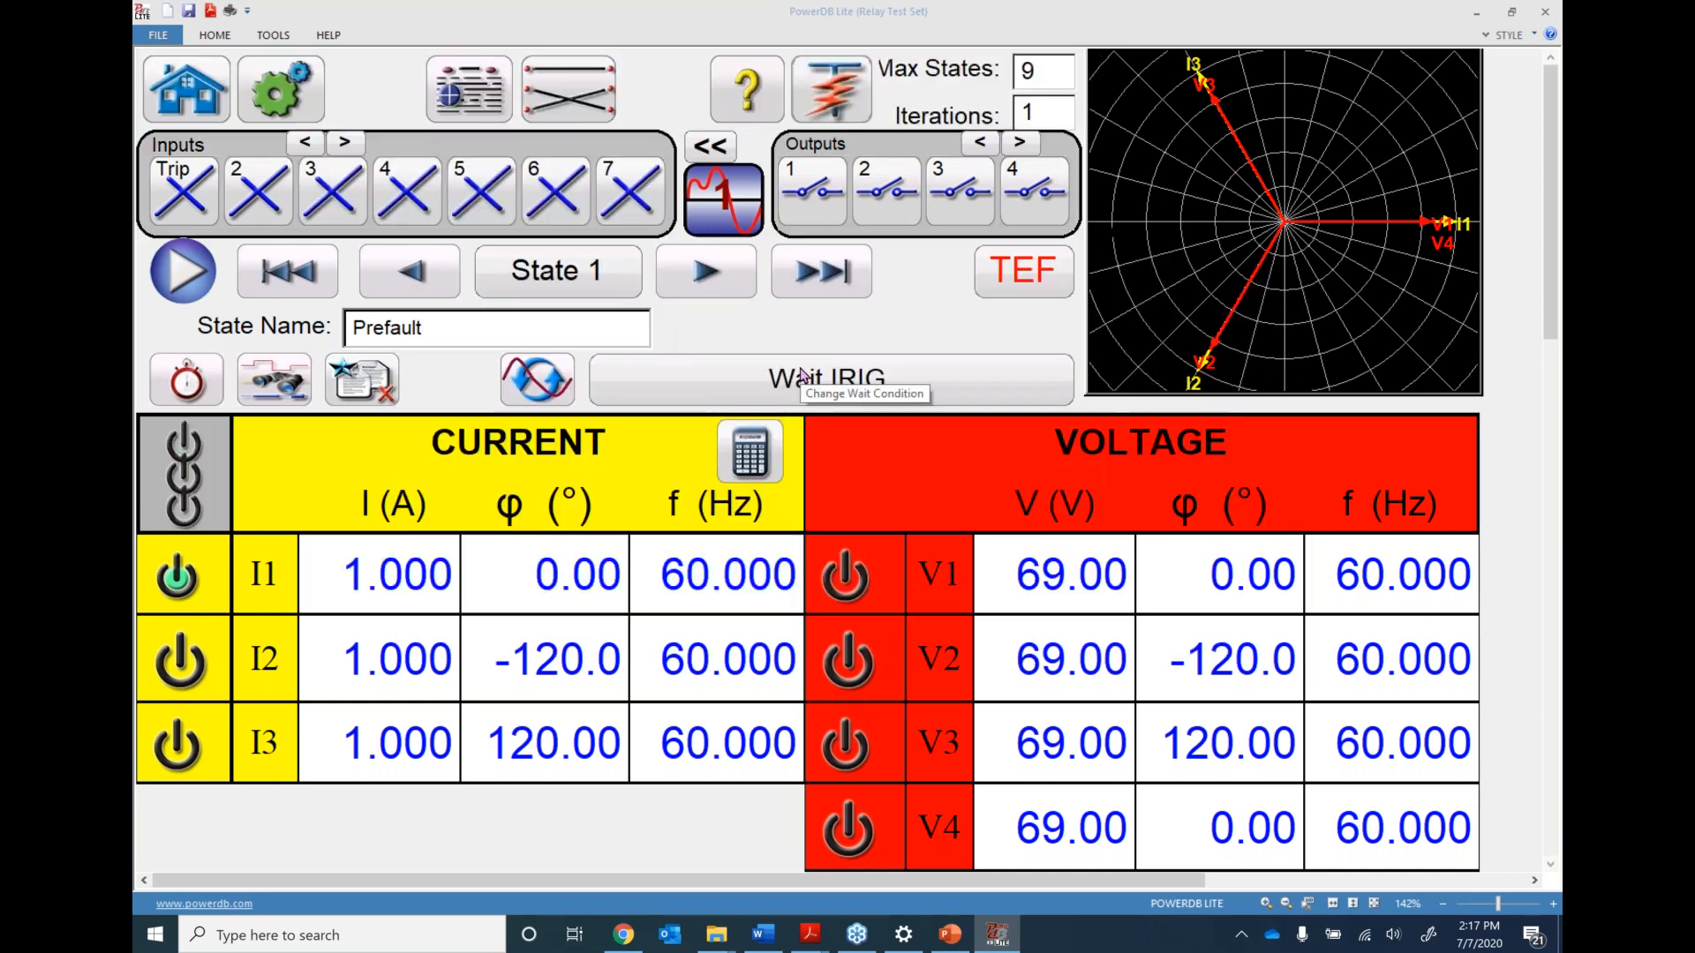
Change the Prefault state's wait condition to Wait Any (Continue) and accept the Trip input settings with a 0 ms debounce
{"action": "left_click", "coordinate": [801, 375]}
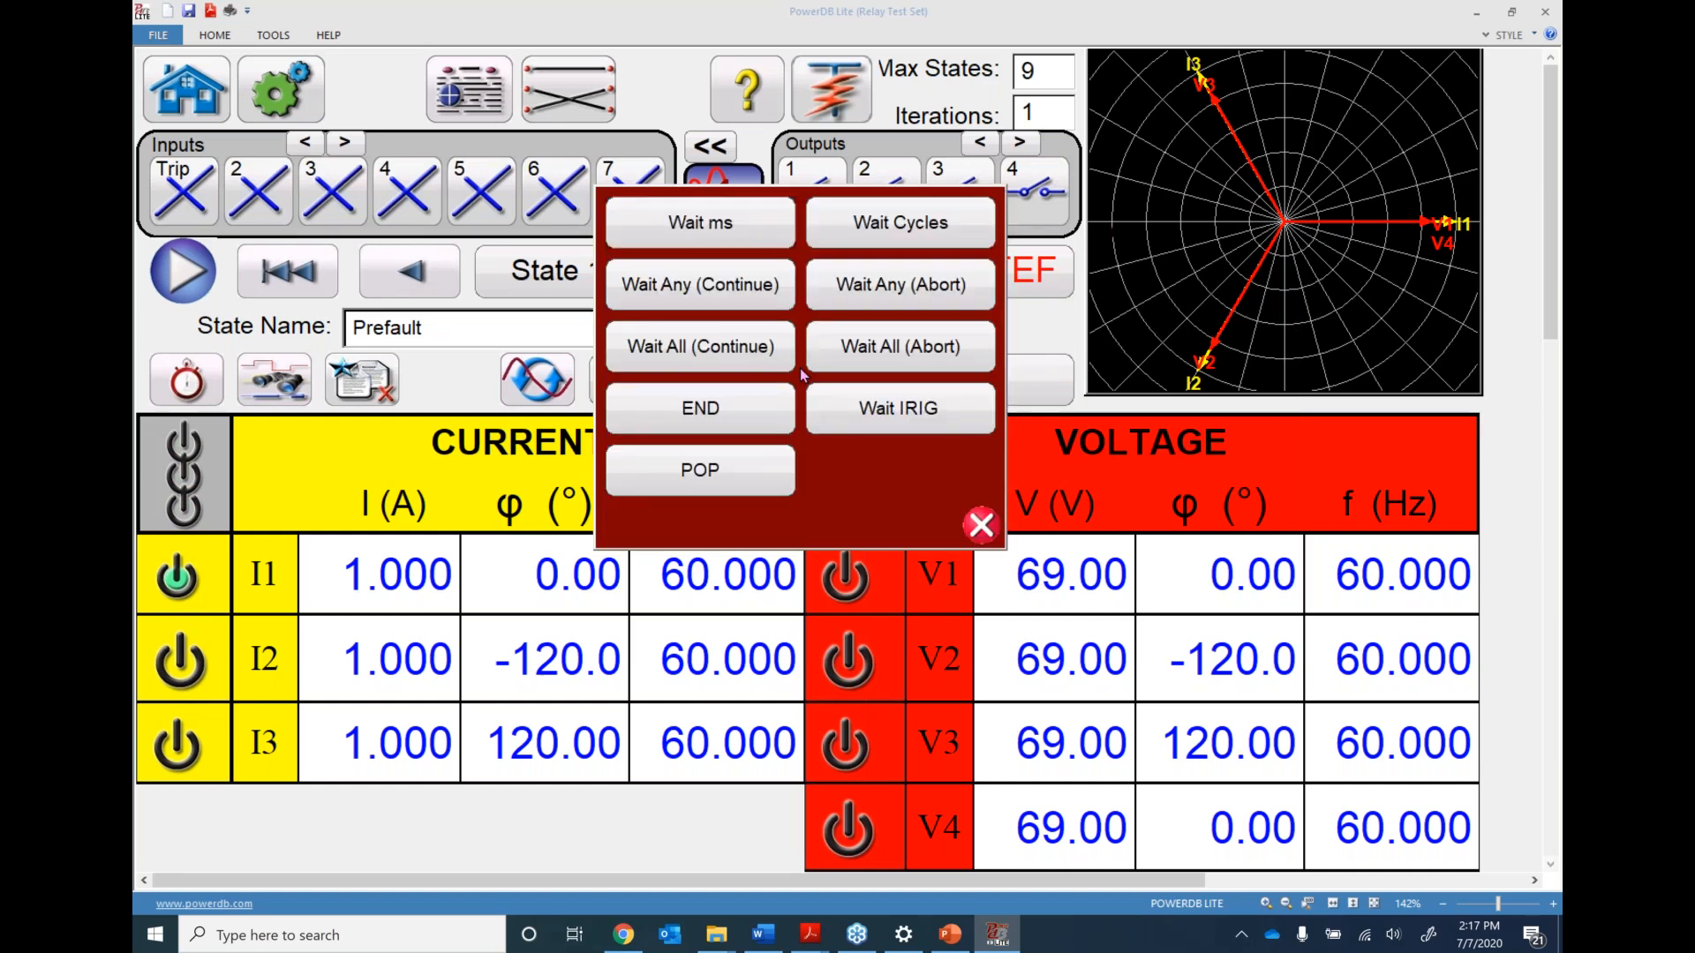
{"action": "left_click", "coordinate": [700, 474]}
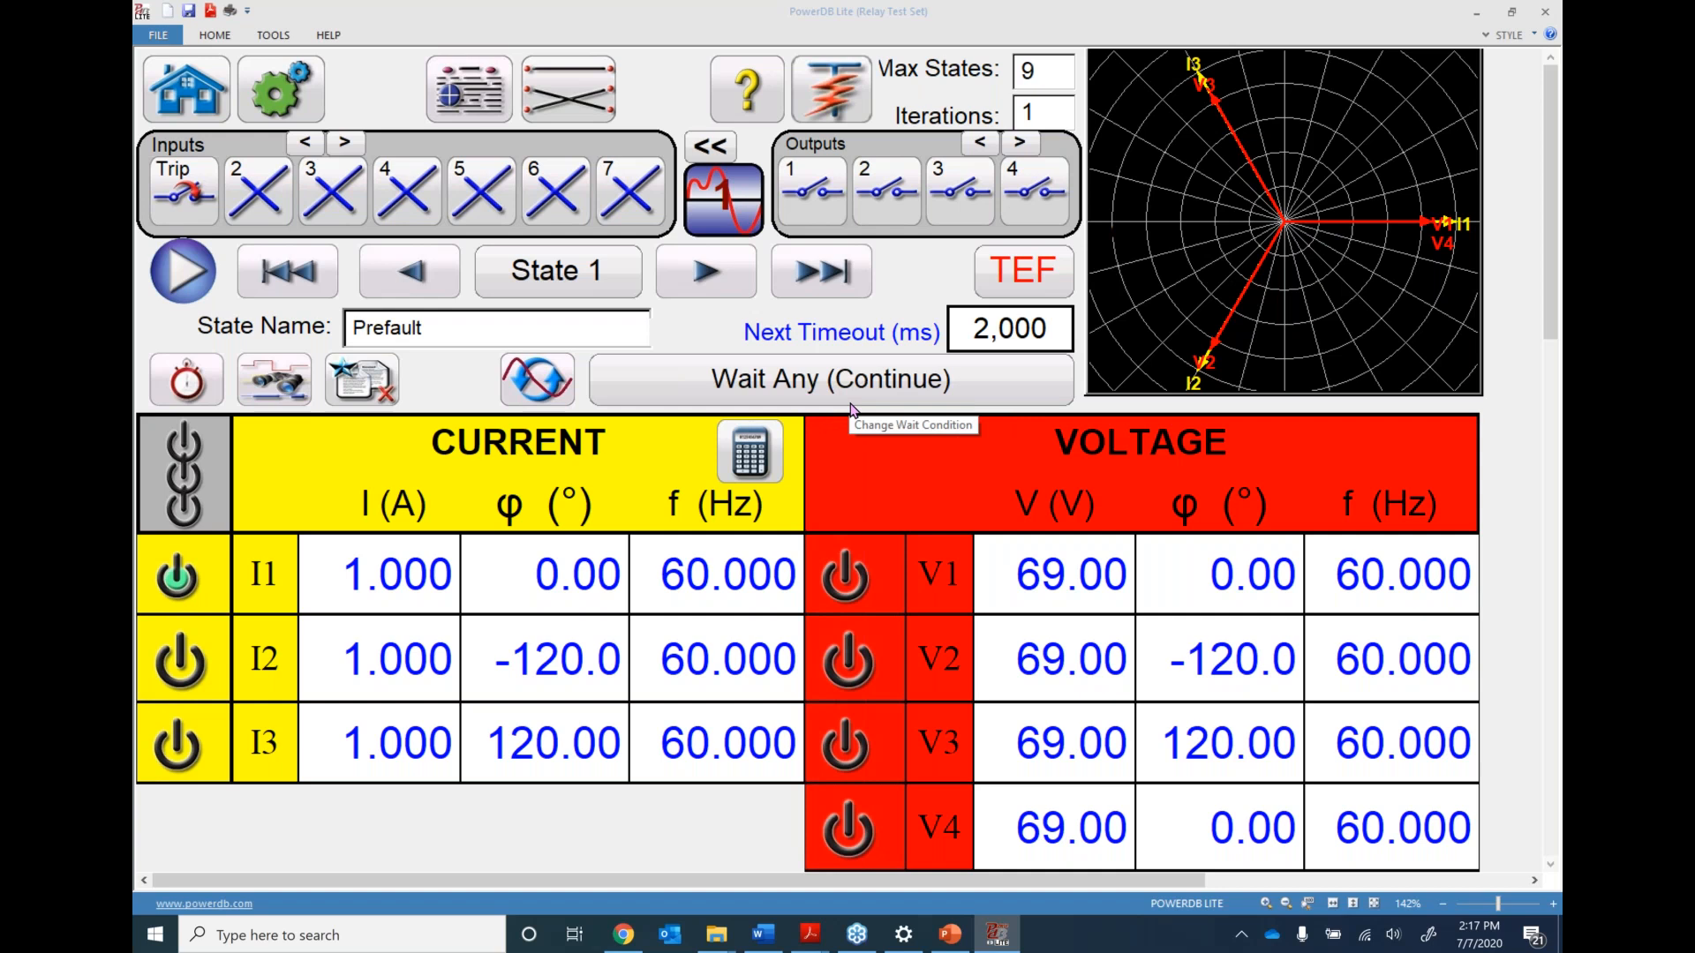
{"action": "left_click", "coordinate": [190, 199]}
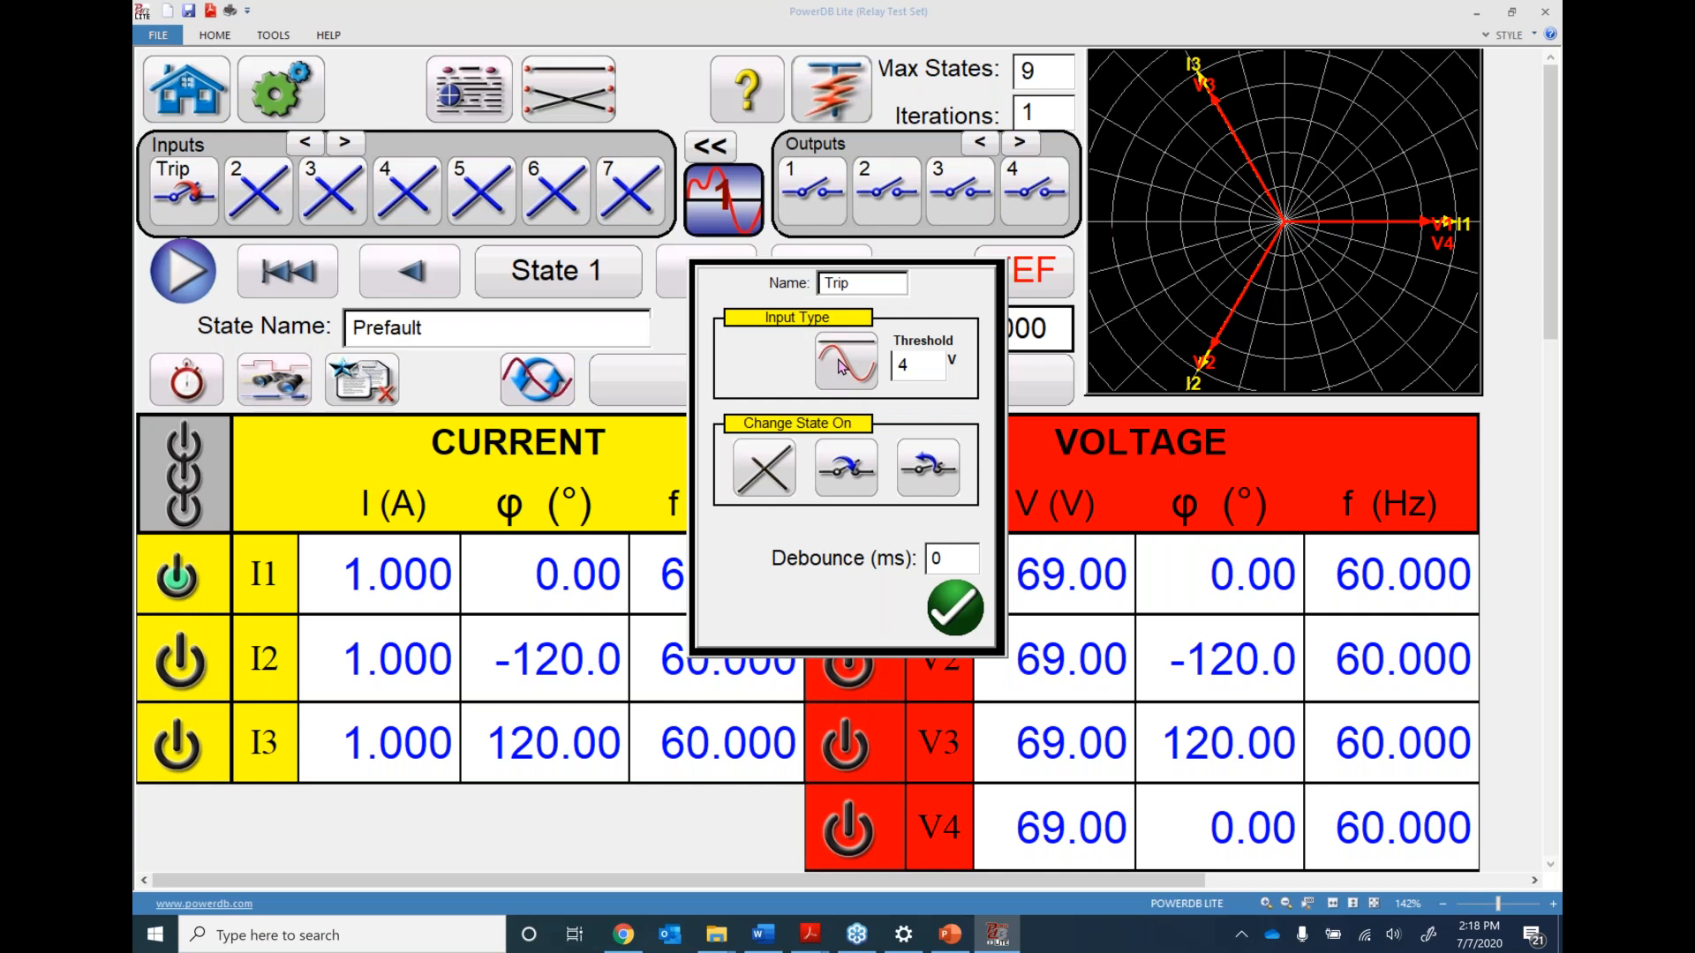
{"action": "left_click", "coordinate": [958, 618]}
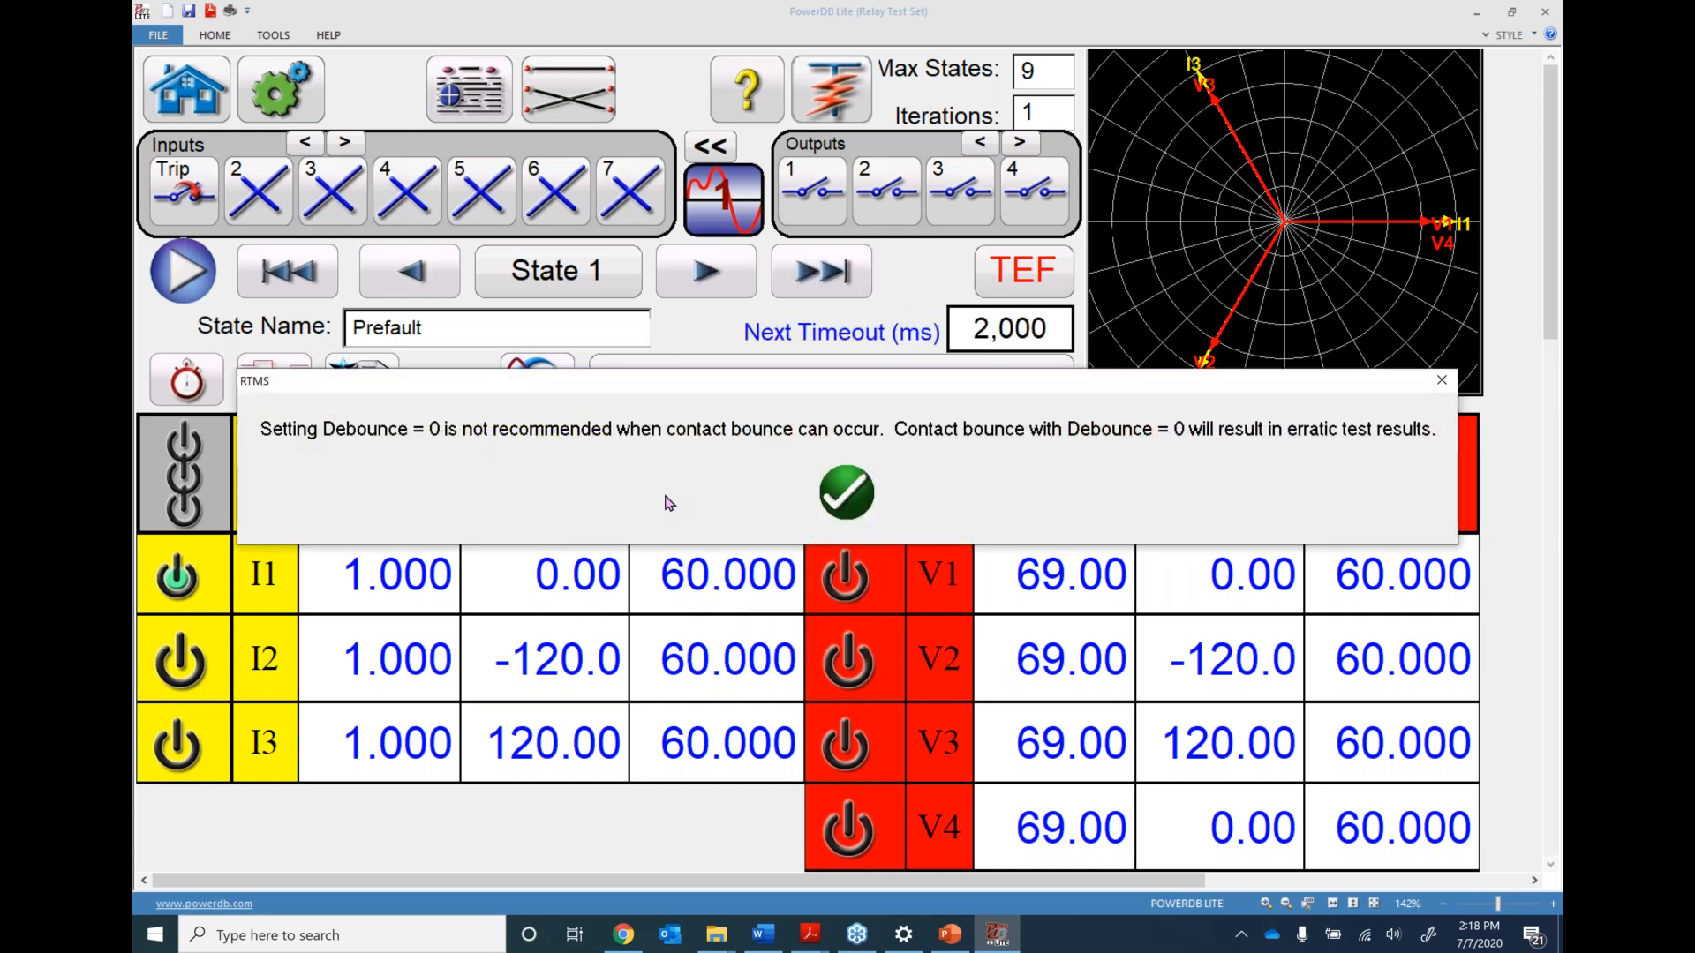
{"action": "left_click", "coordinate": [847, 495]}
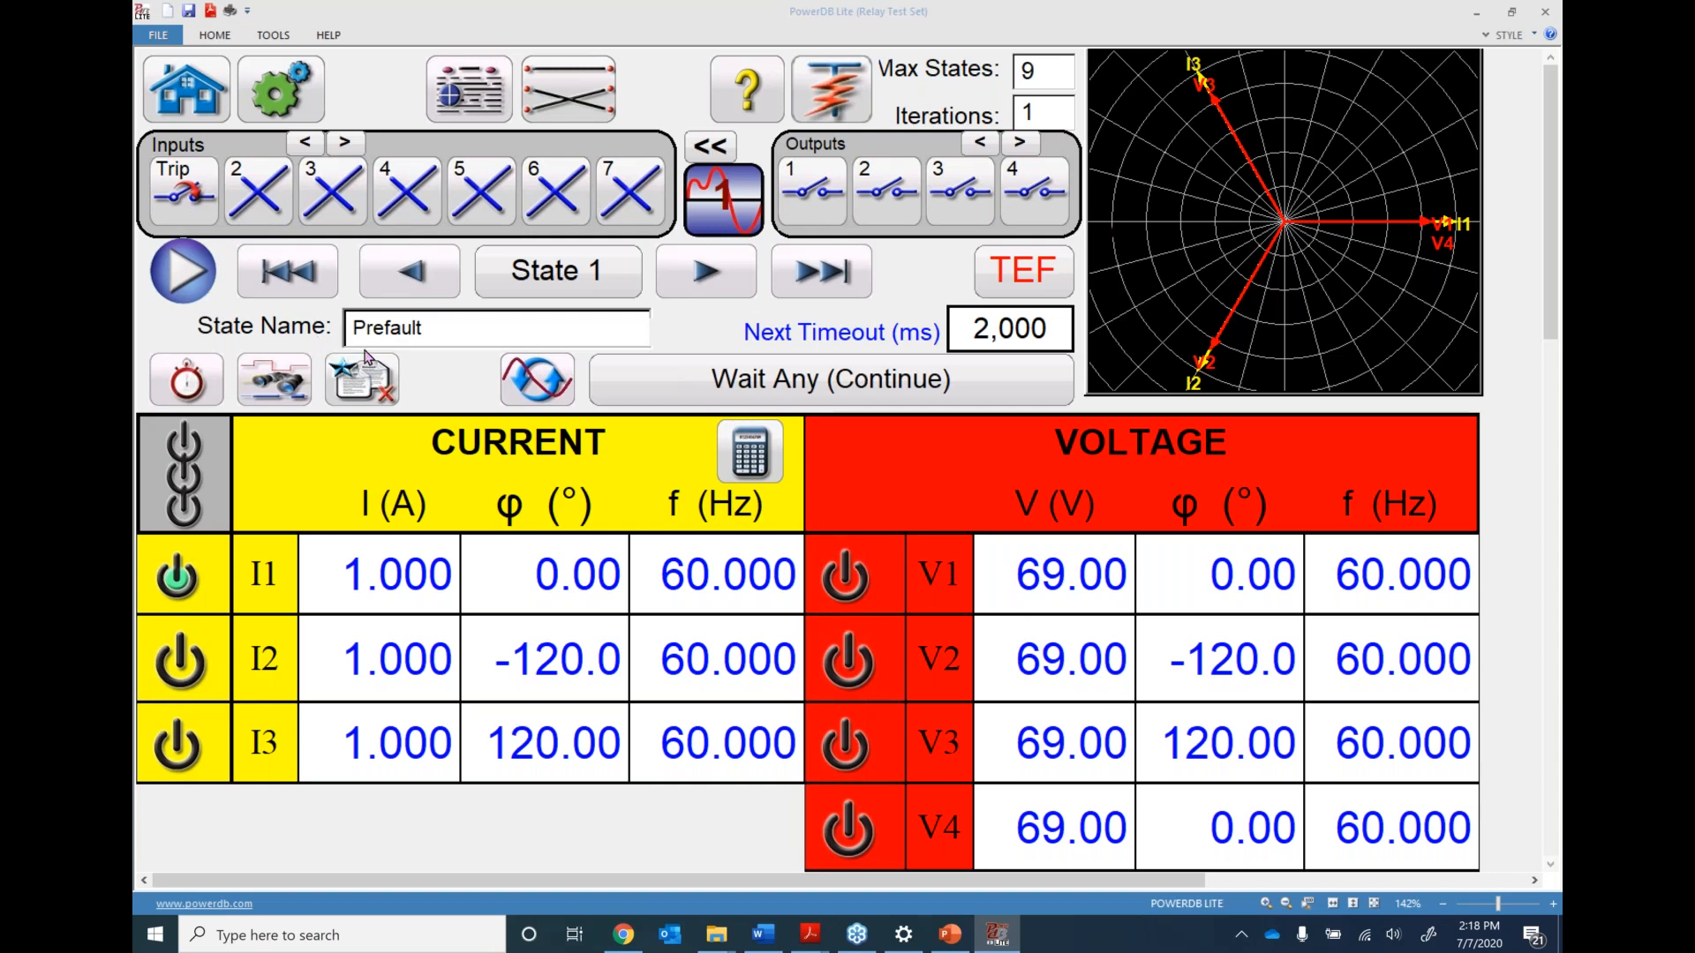
Set the Prefault state's wait condition to Wait ms and return to State 1
{"action": "left_click", "coordinate": [761, 378]}
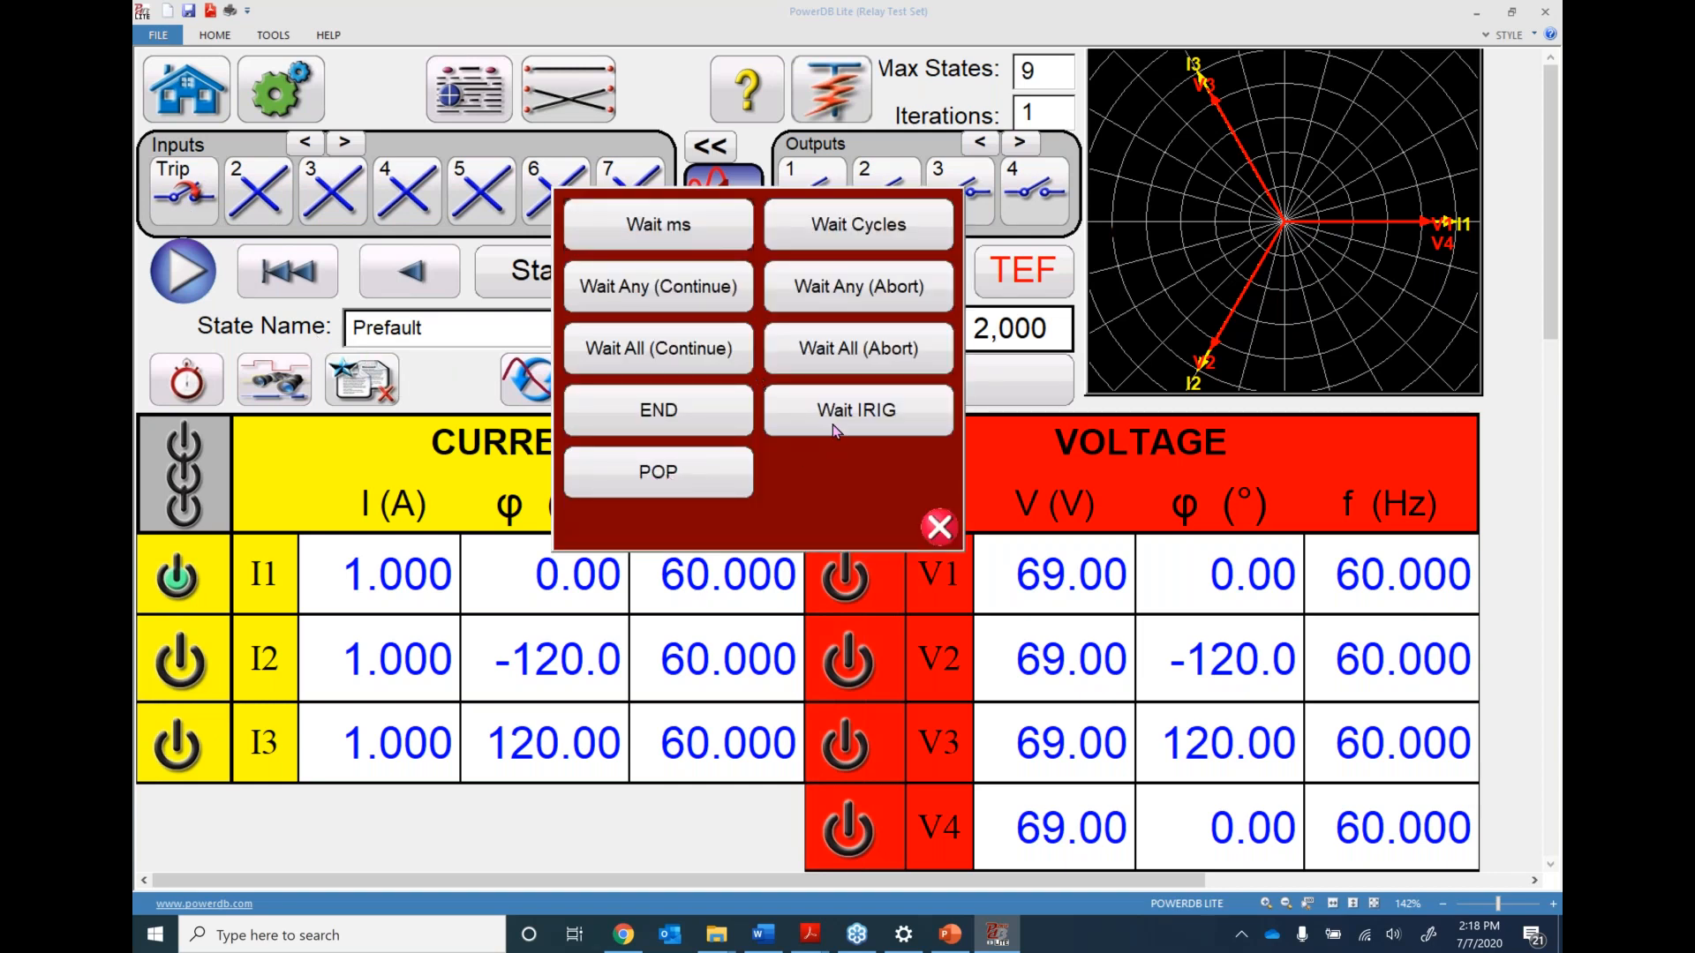
{"action": "left_click", "coordinate": [678, 228]}
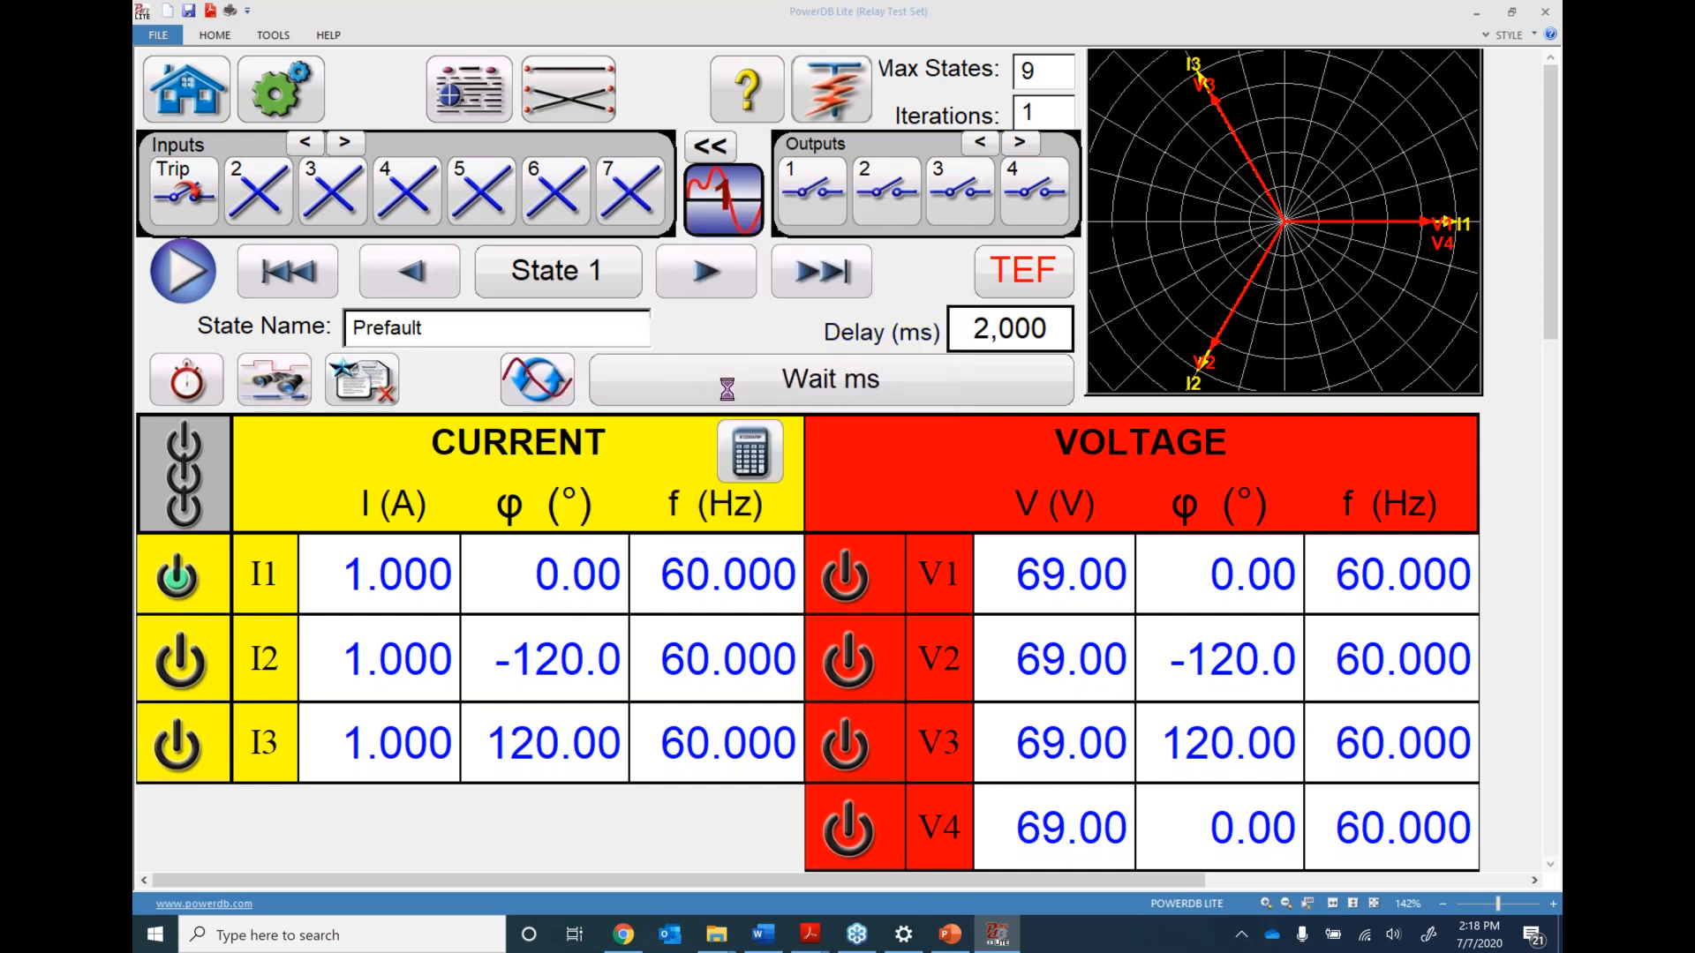
{"action": "left_click", "coordinate": [706, 271]}
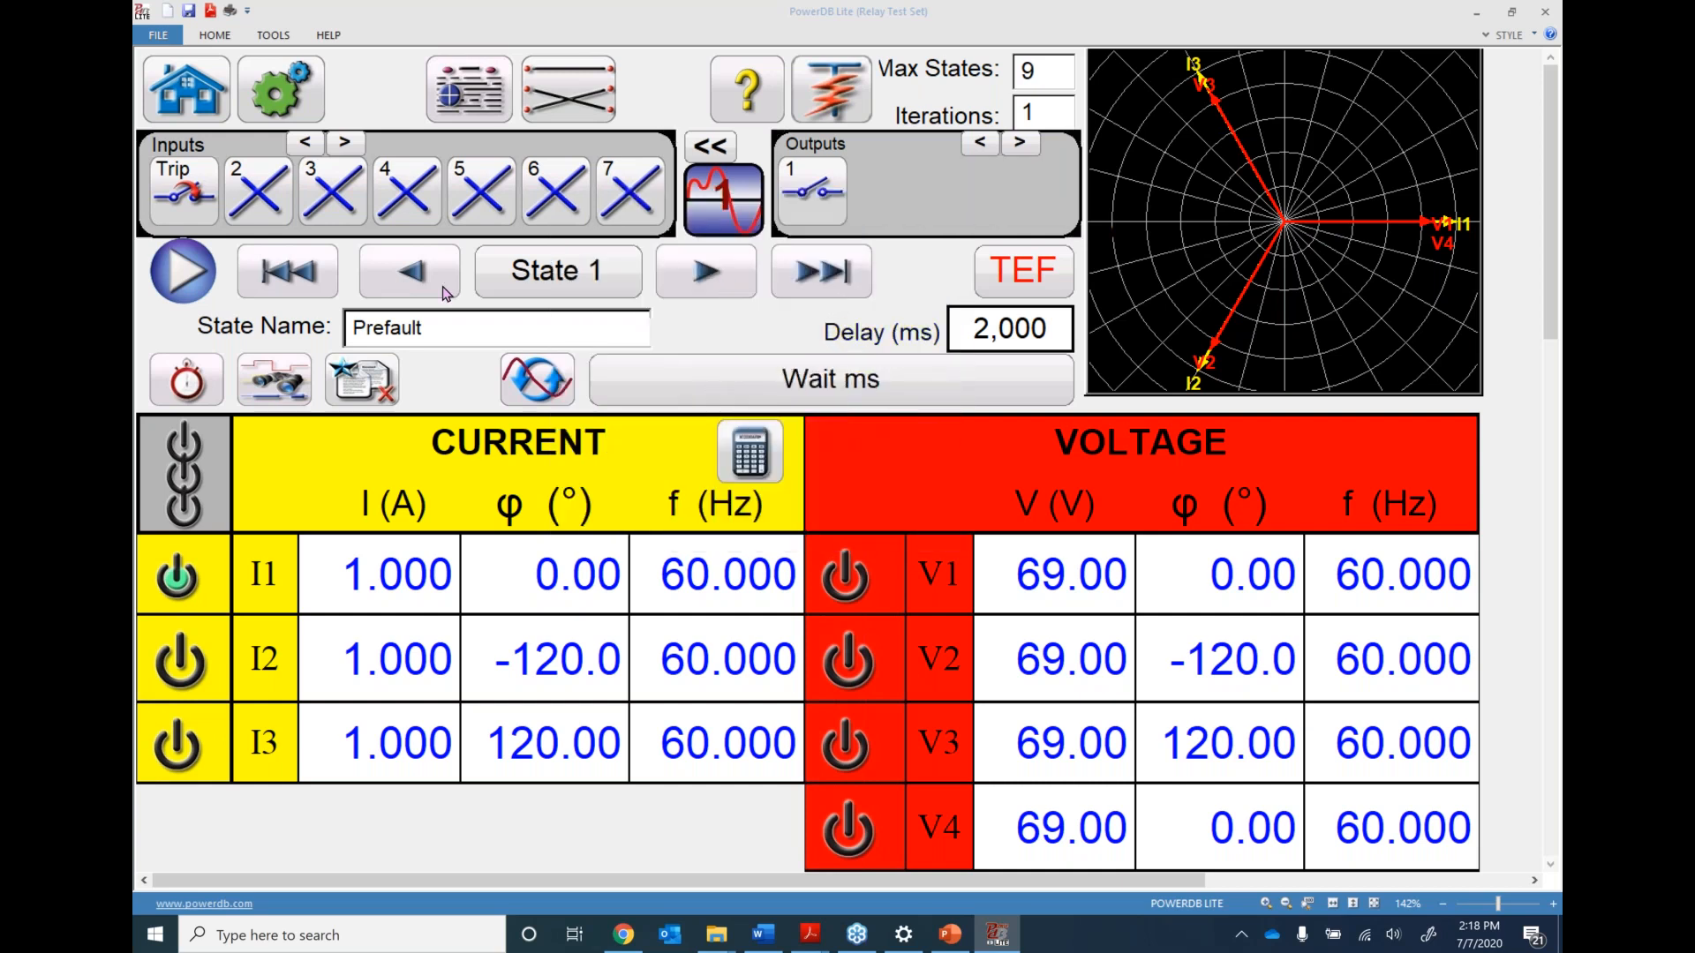
{"action": "left_click", "coordinate": [410, 272]}
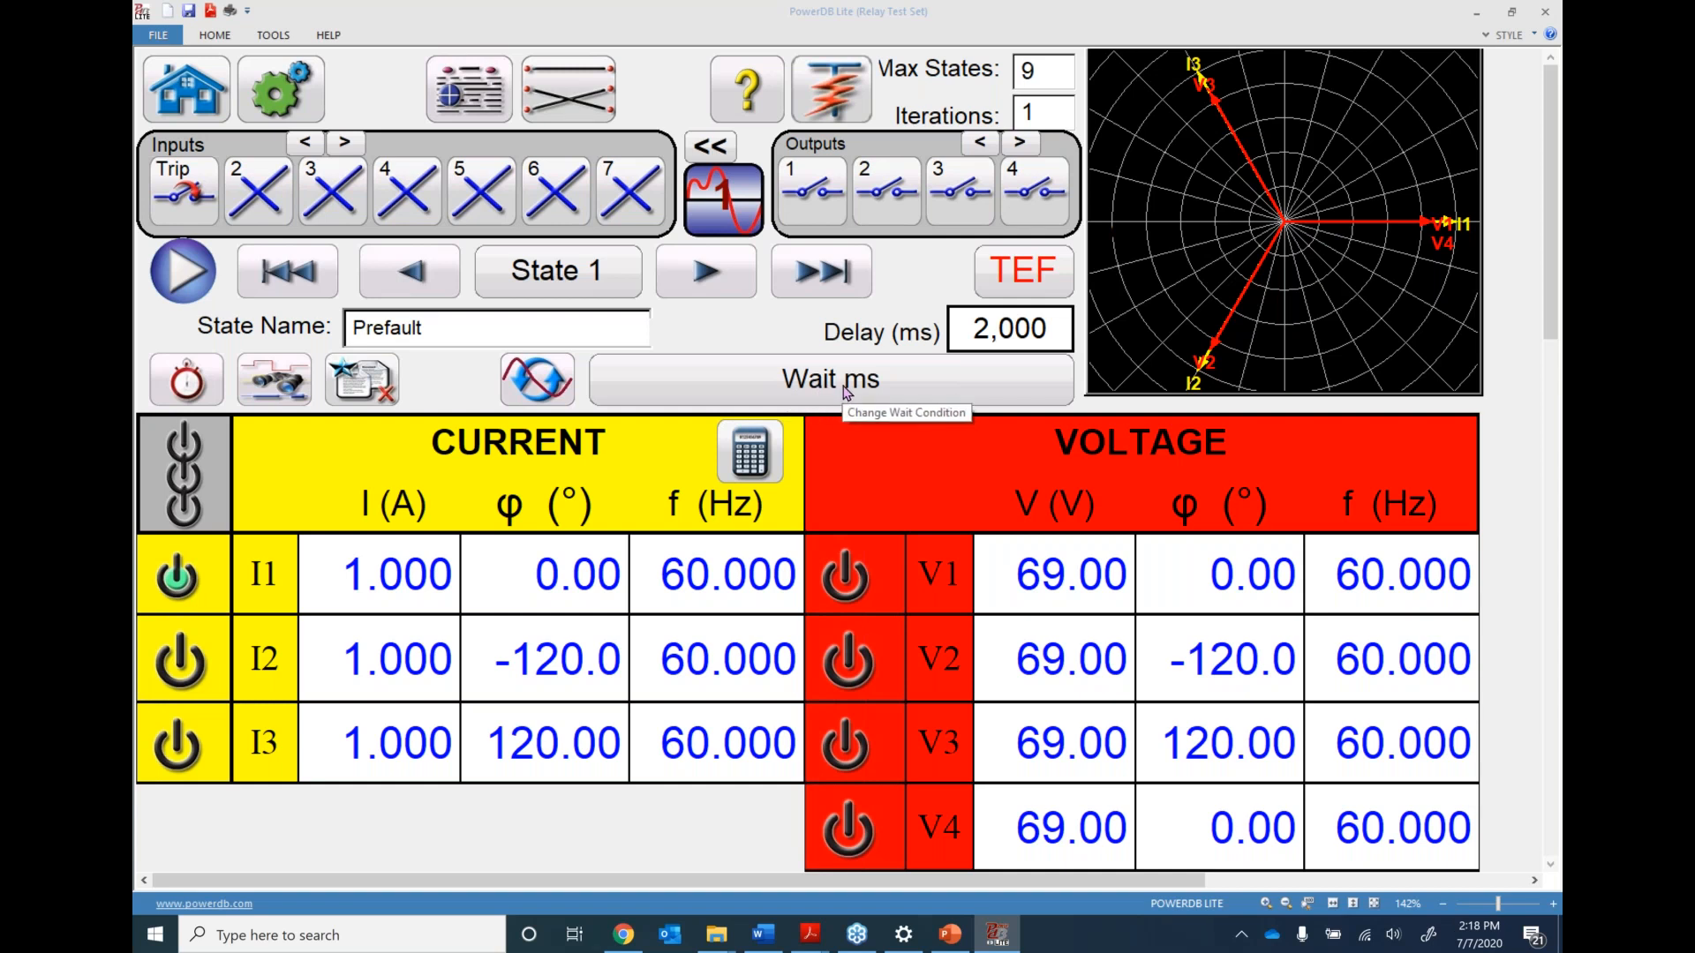
Open the Transient Earth-Fault settings and cycle through the operation modes and V0 signal selections, ending on Transient EF and Measured V0
{"action": "left_click", "coordinate": [1011, 277]}
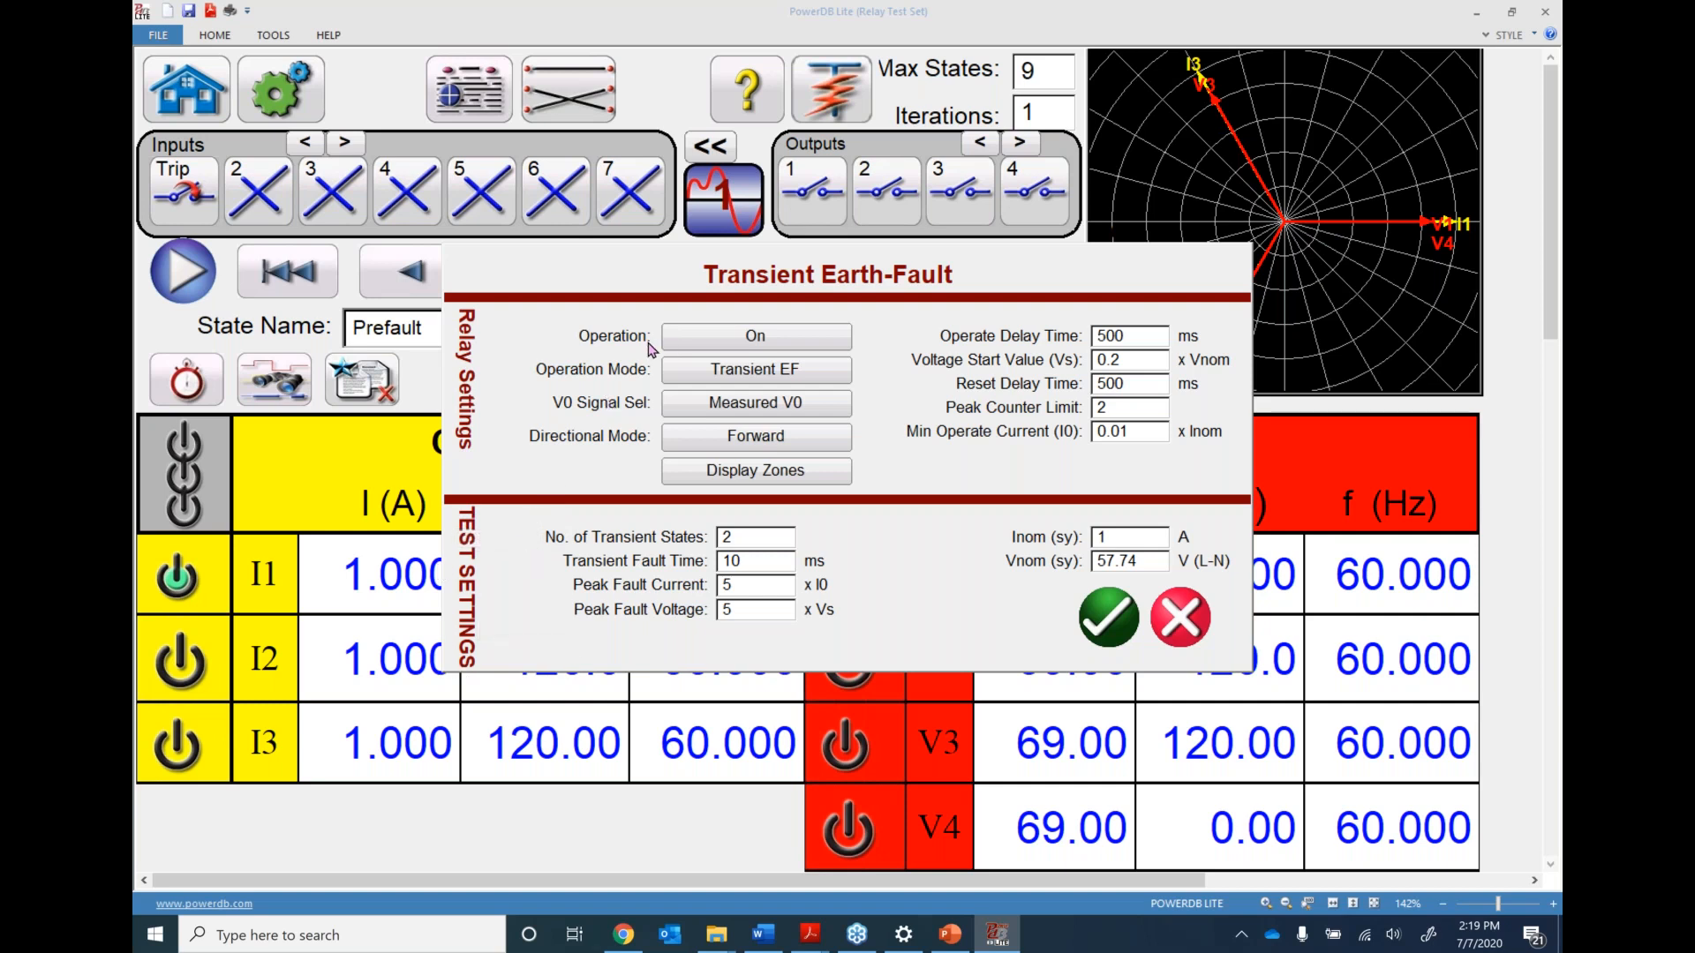
{"action": "left_click", "coordinate": [766, 376]}
{"action": "left_click", "coordinate": [762, 378]}
{"action": "left_click", "coordinate": [763, 379]}
{"action": "left_click", "coordinate": [744, 374]}
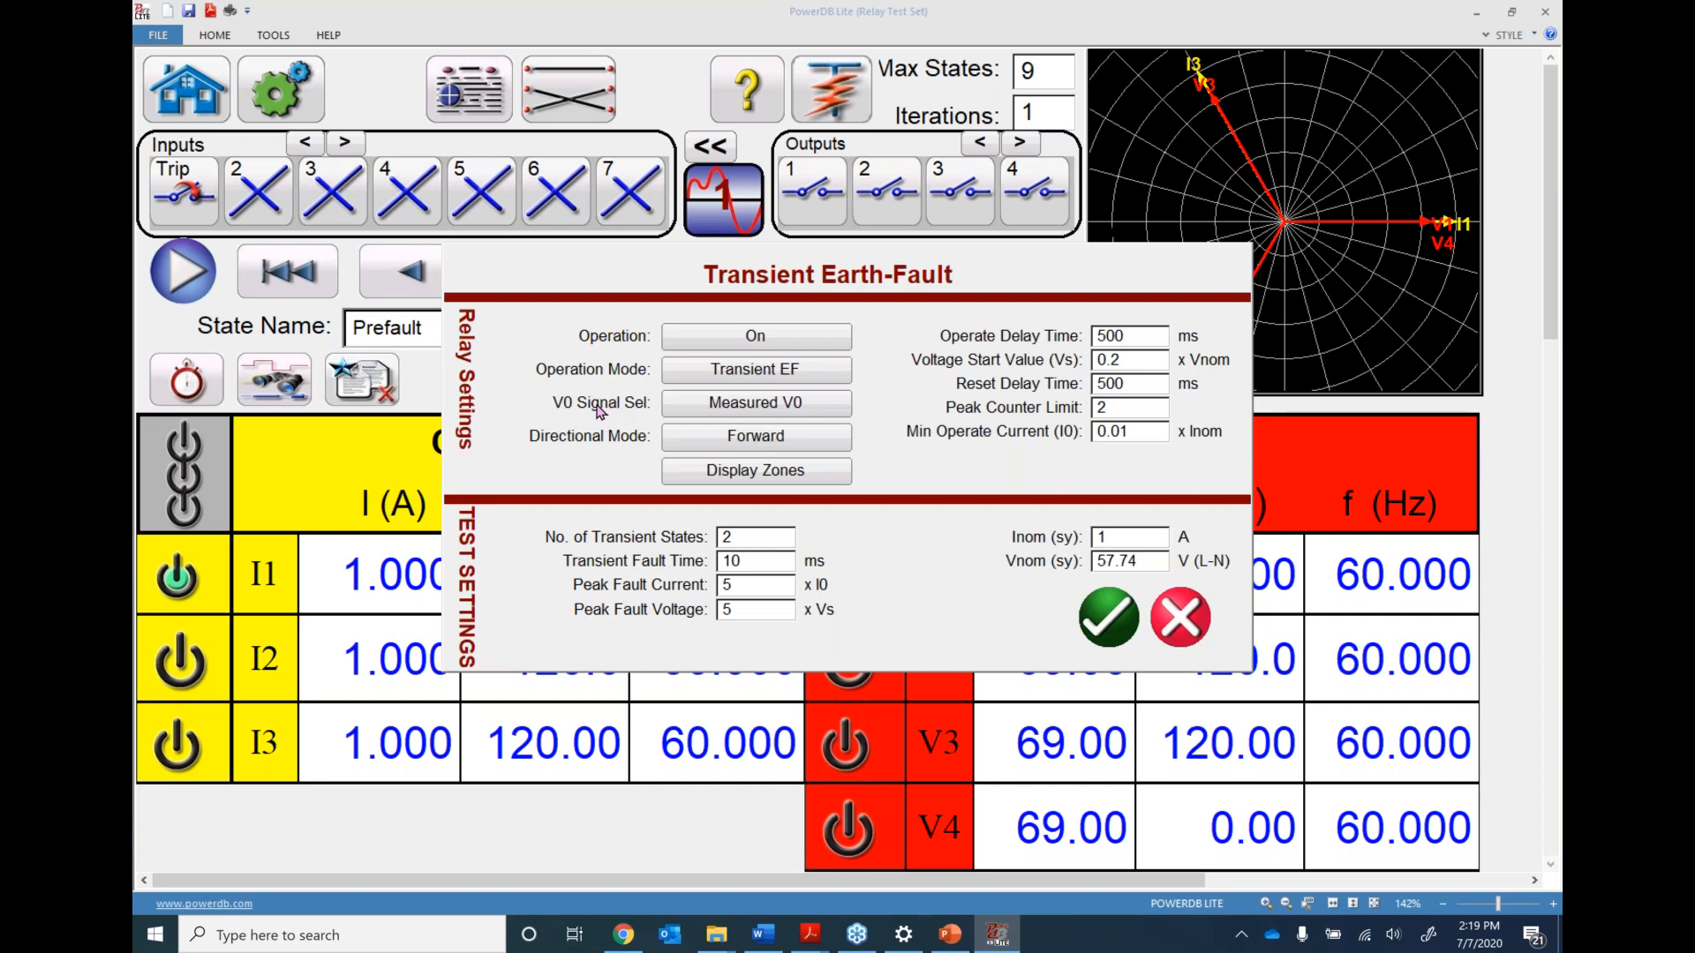
{"action": "left_click", "coordinate": [752, 406]}
{"action": "left_click", "coordinate": [755, 406]}
{"action": "left_click", "coordinate": [752, 408]}
{"action": "left_click", "coordinate": [761, 409]}
Set the transient earth-fault directional mode to Reverse and view the operating zones diagram
{"action": "left_click", "coordinate": [754, 444]}
{"action": "left_click", "coordinate": [751, 476]}
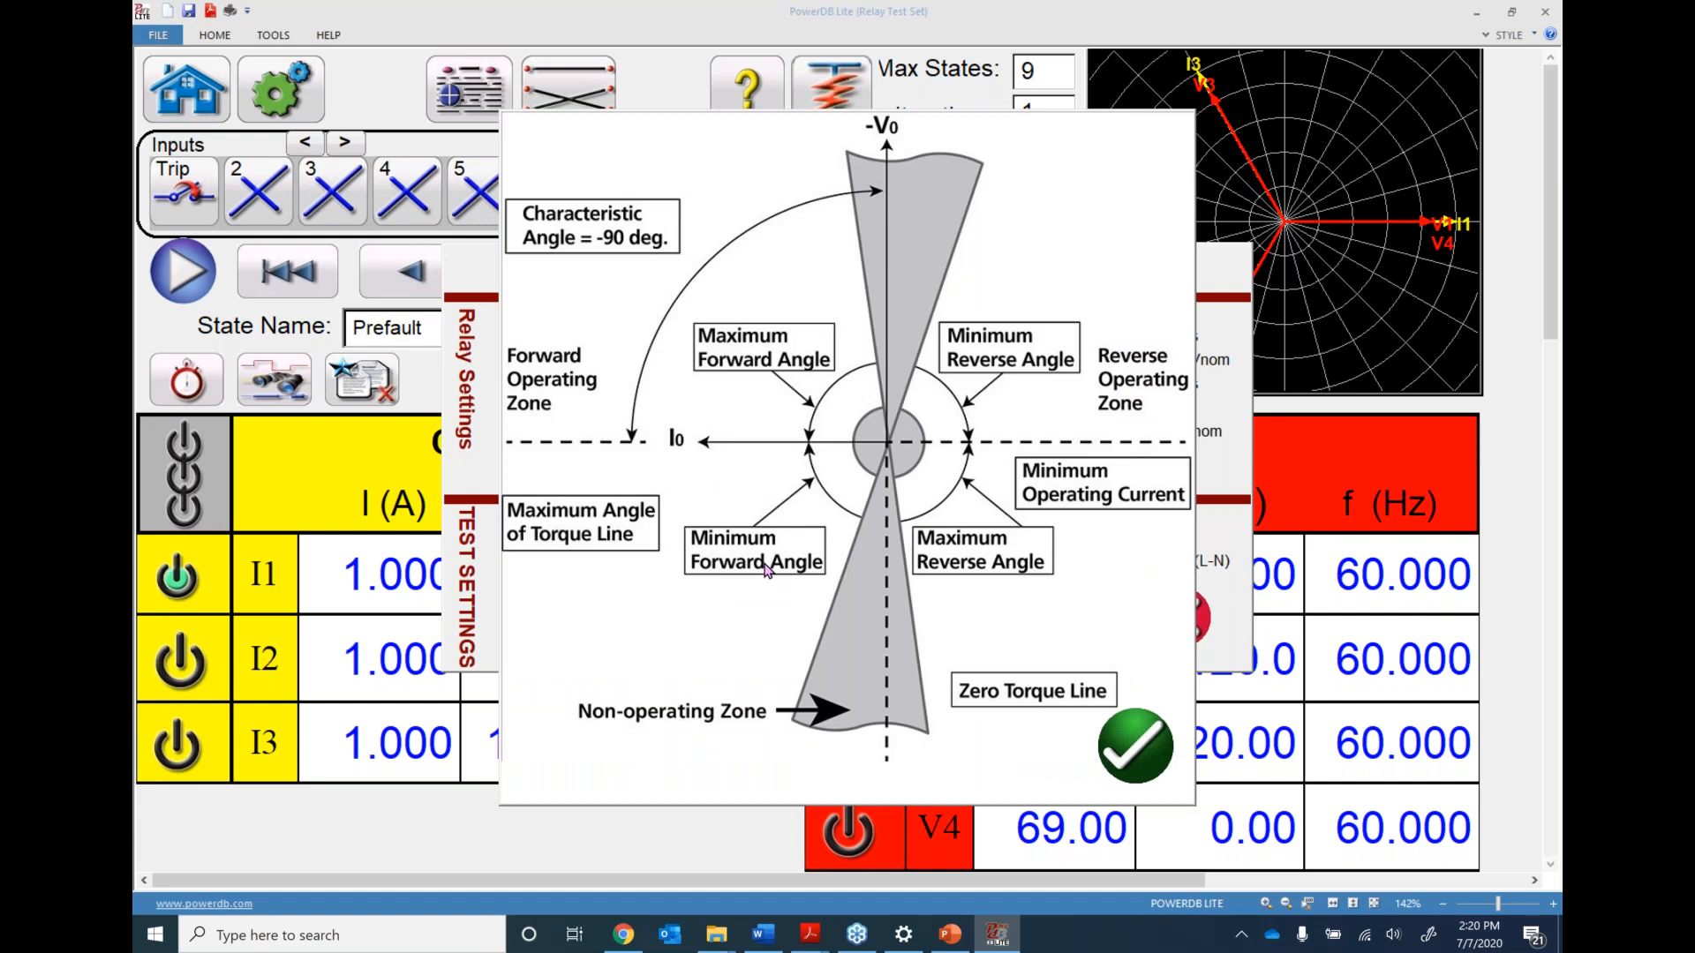
{"action": "left_click", "coordinate": [1136, 746]}
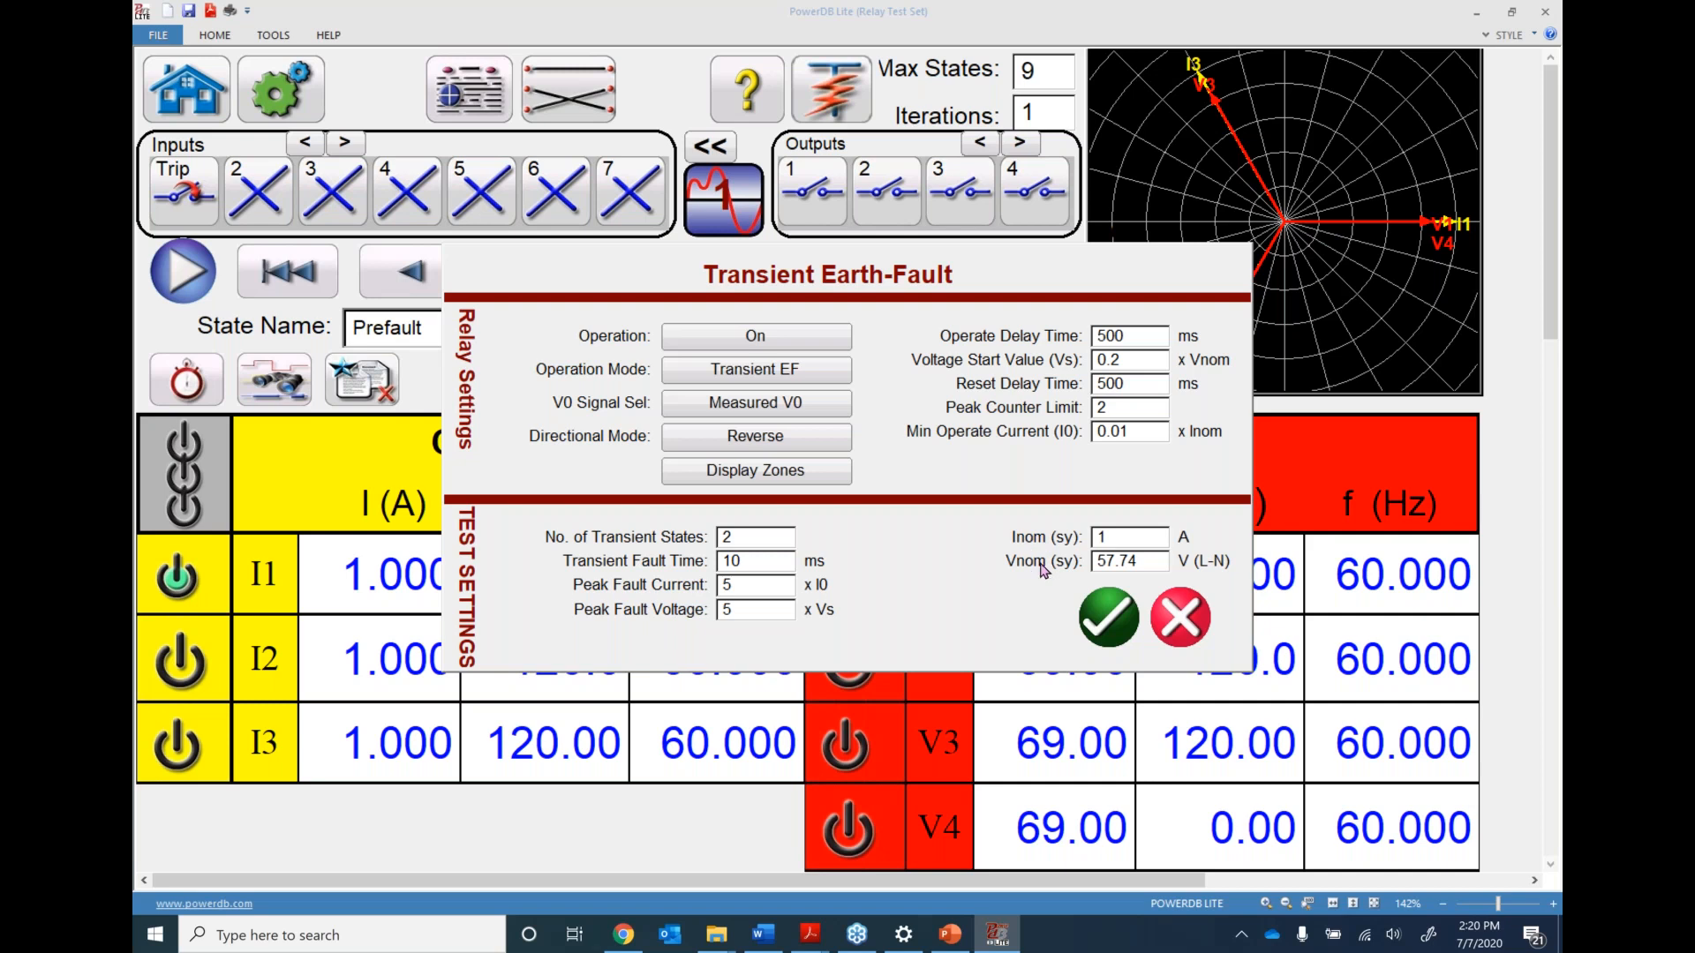
Accept the transient earth-fault settings to generate the test states and go to the first state, Prefault
{"action": "left_click", "coordinate": [1109, 621]}
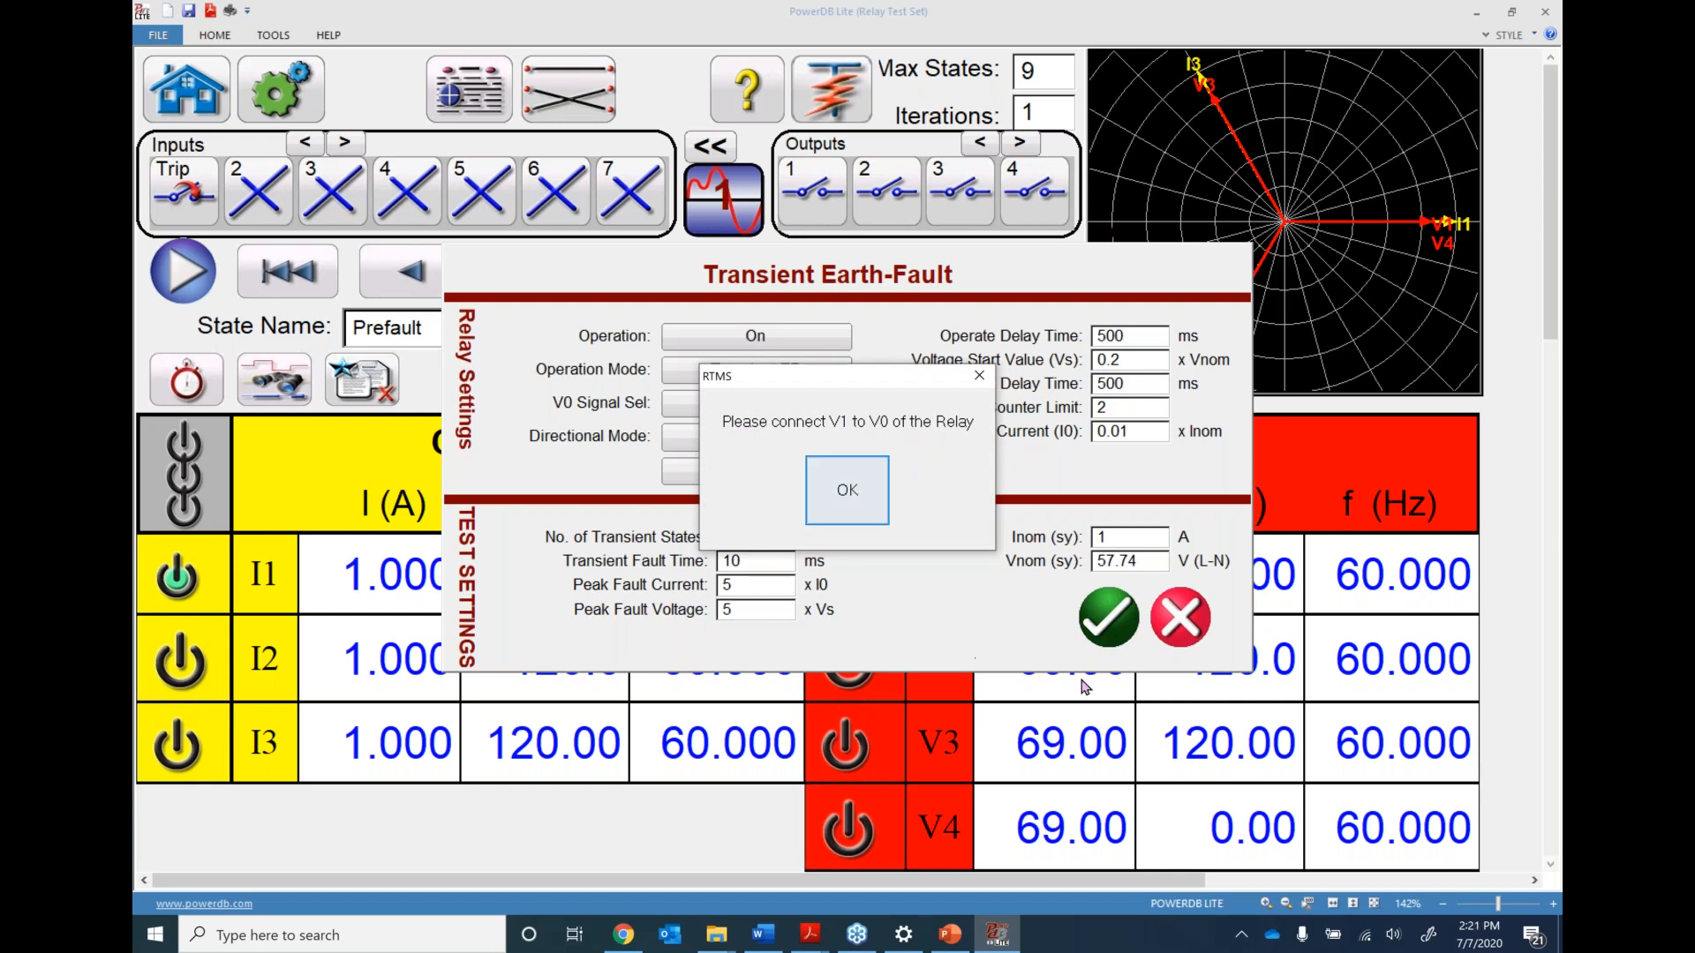
{"action": "left_click", "coordinate": [852, 492]}
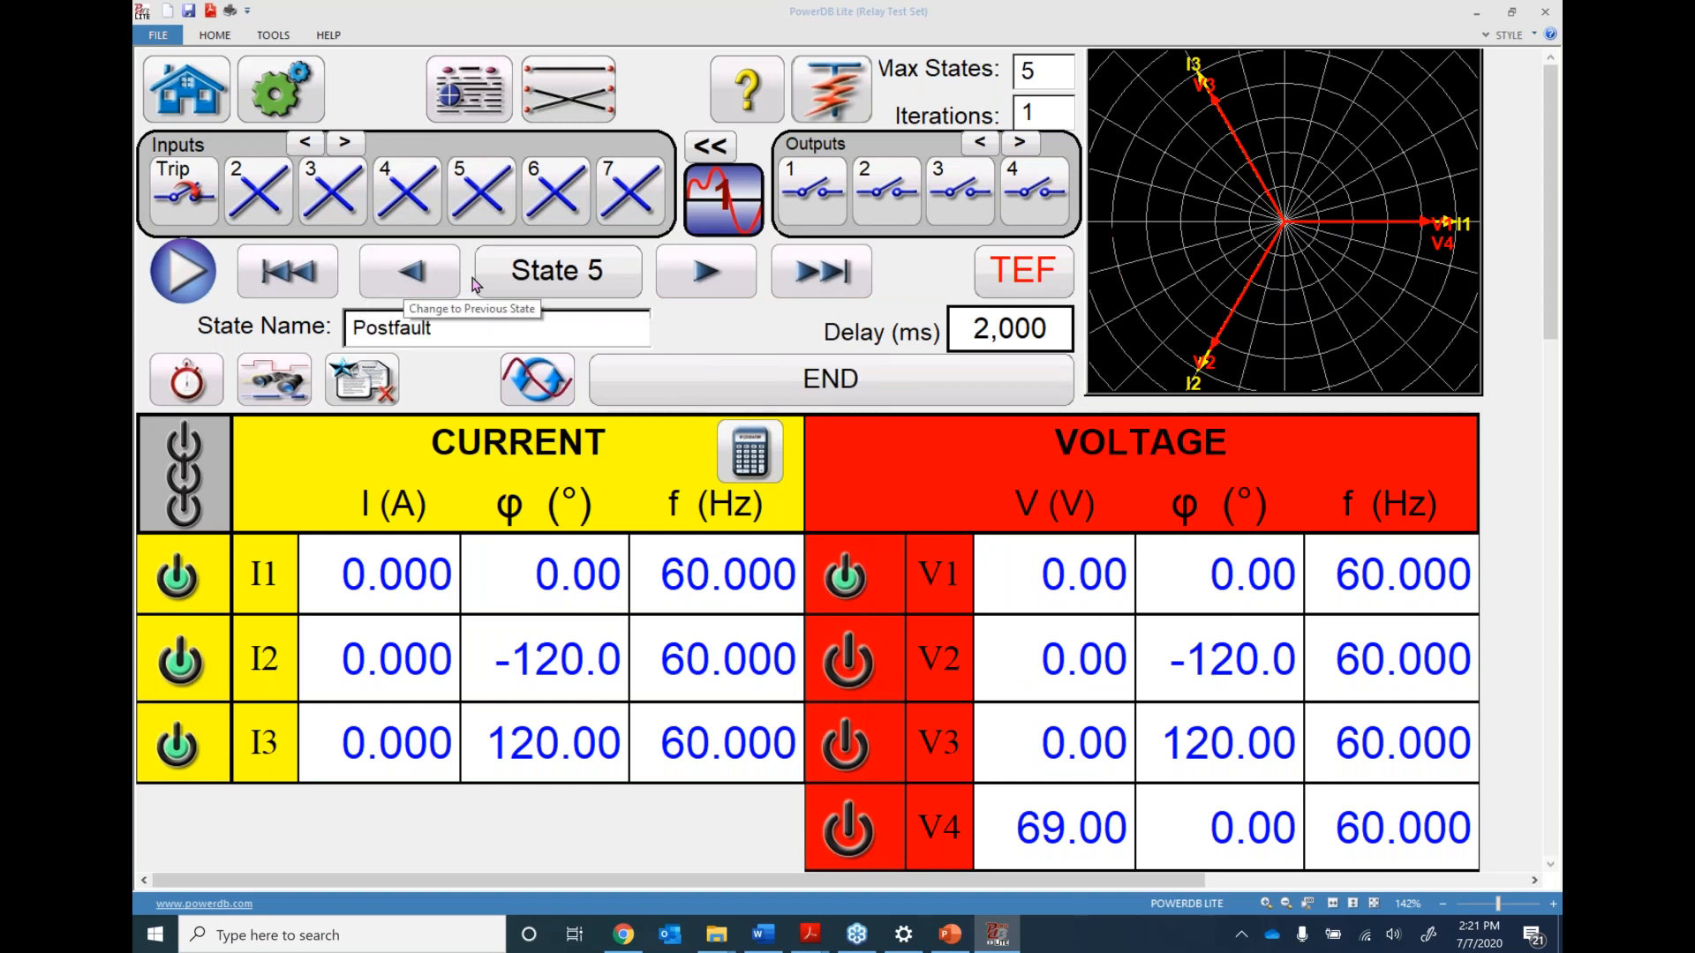
{"action": "left_click", "coordinate": [285, 278]}
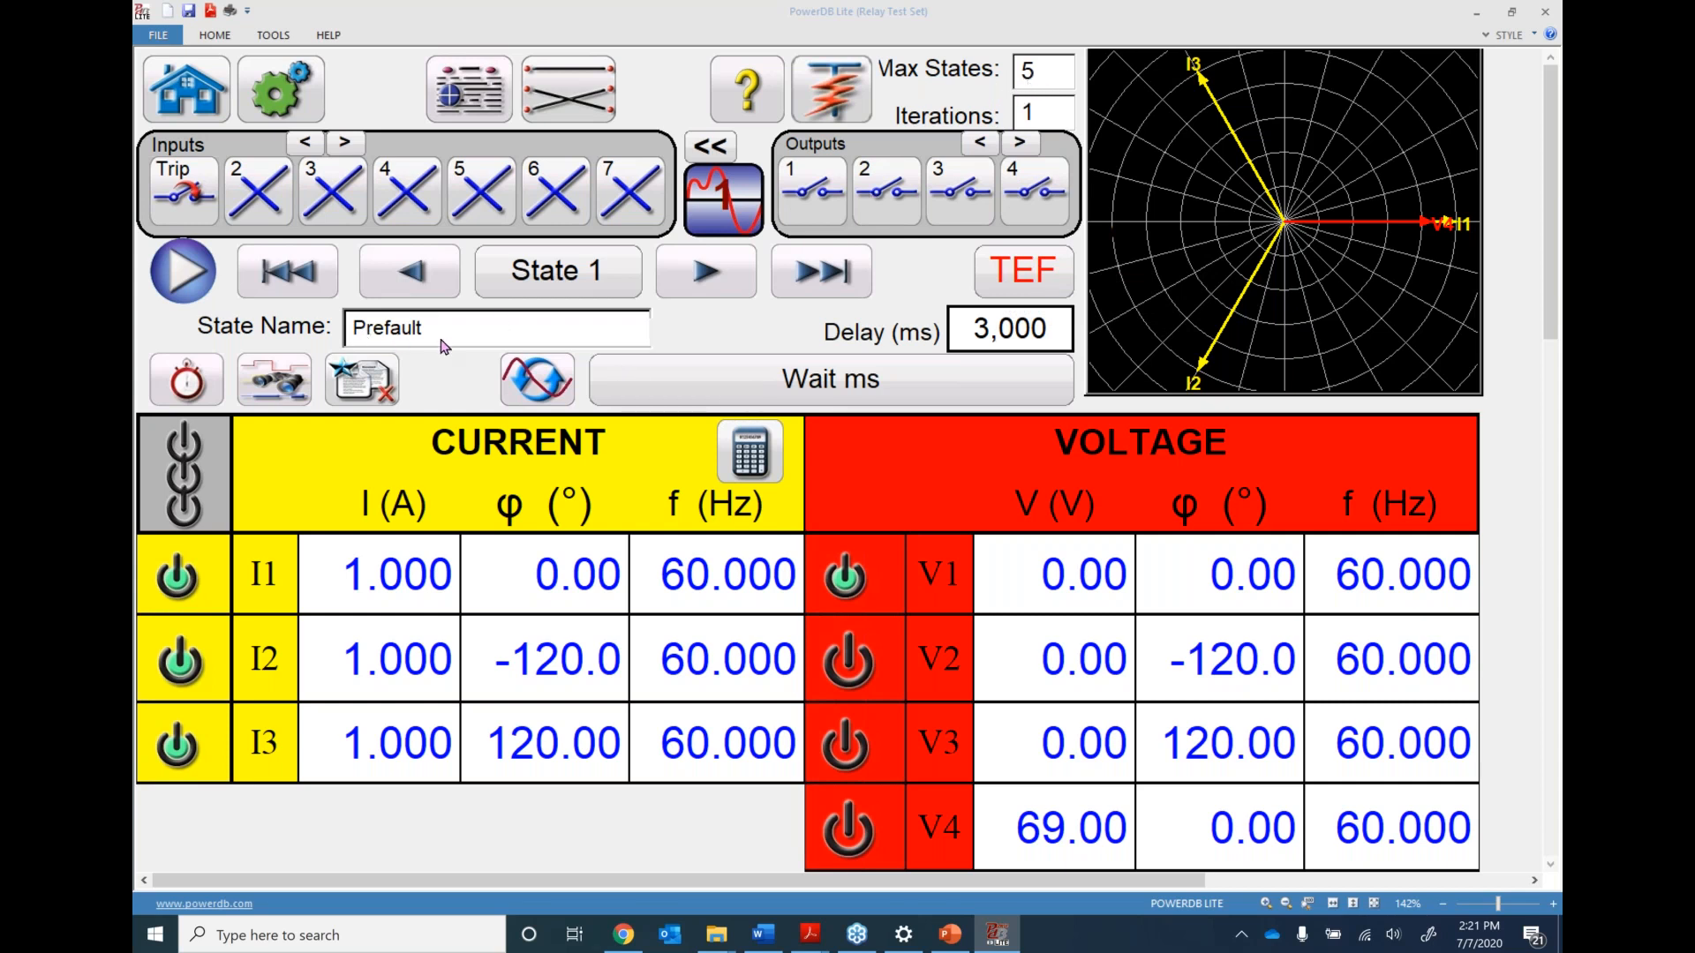
Review the generated transient earth-fault states in order from Transient Fault 1 through Postfault
{"action": "left_click", "coordinate": [706, 272]}
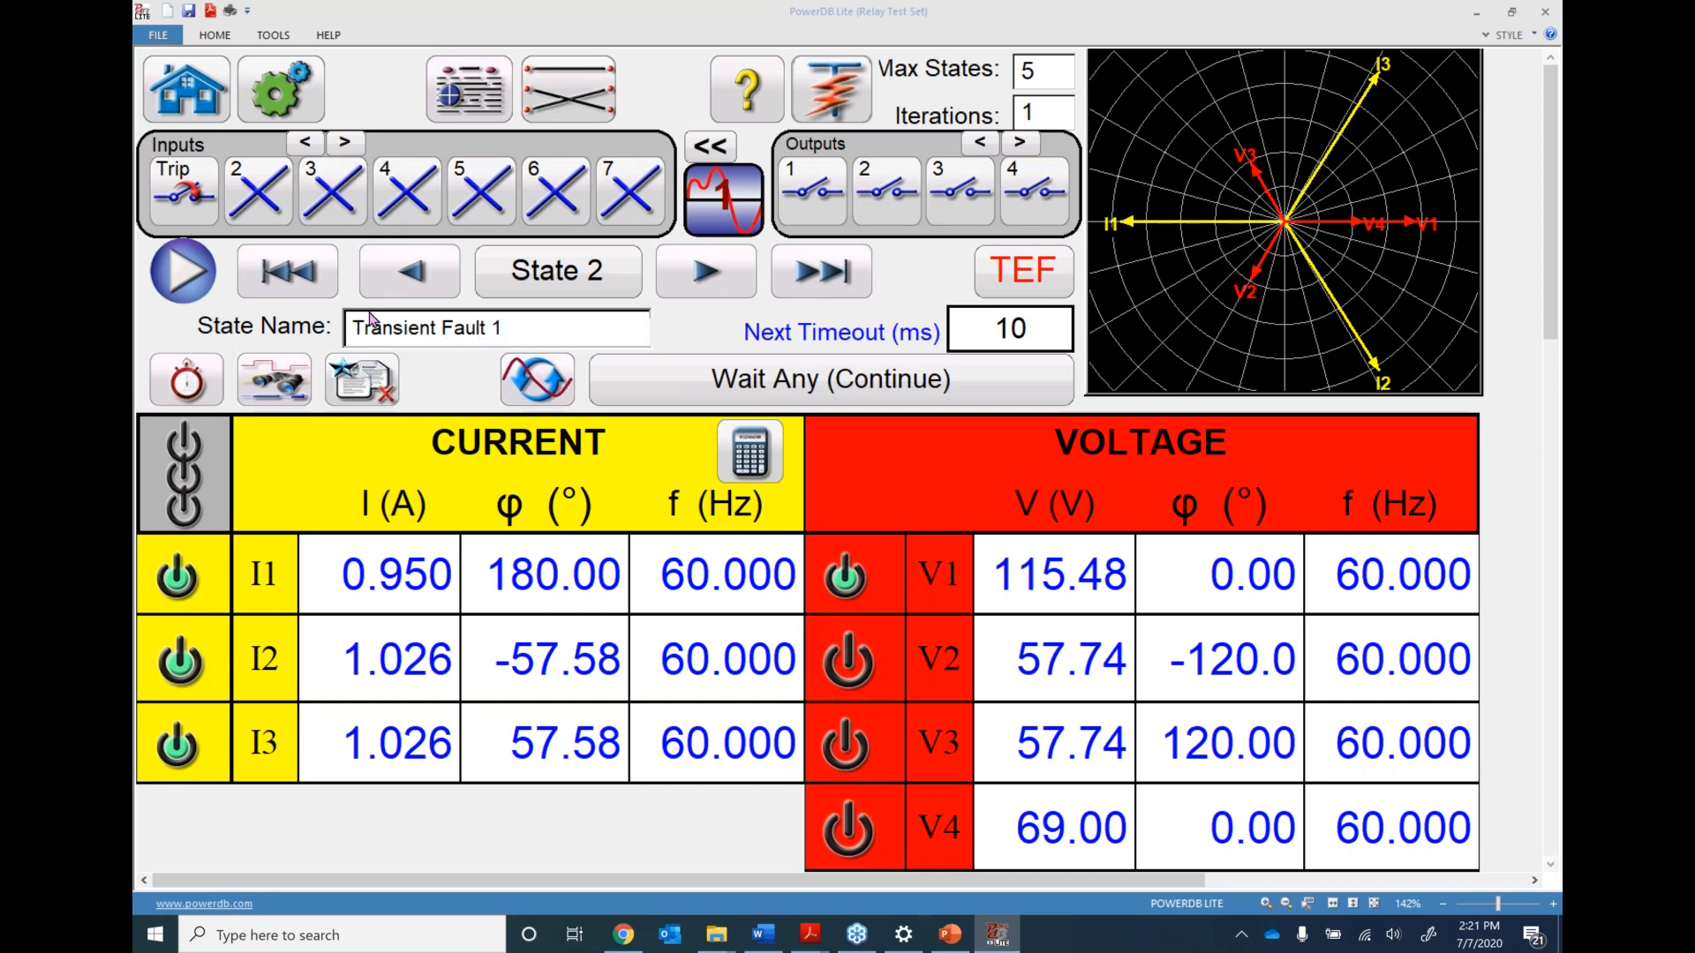
{"action": "left_click", "coordinate": [705, 269]}
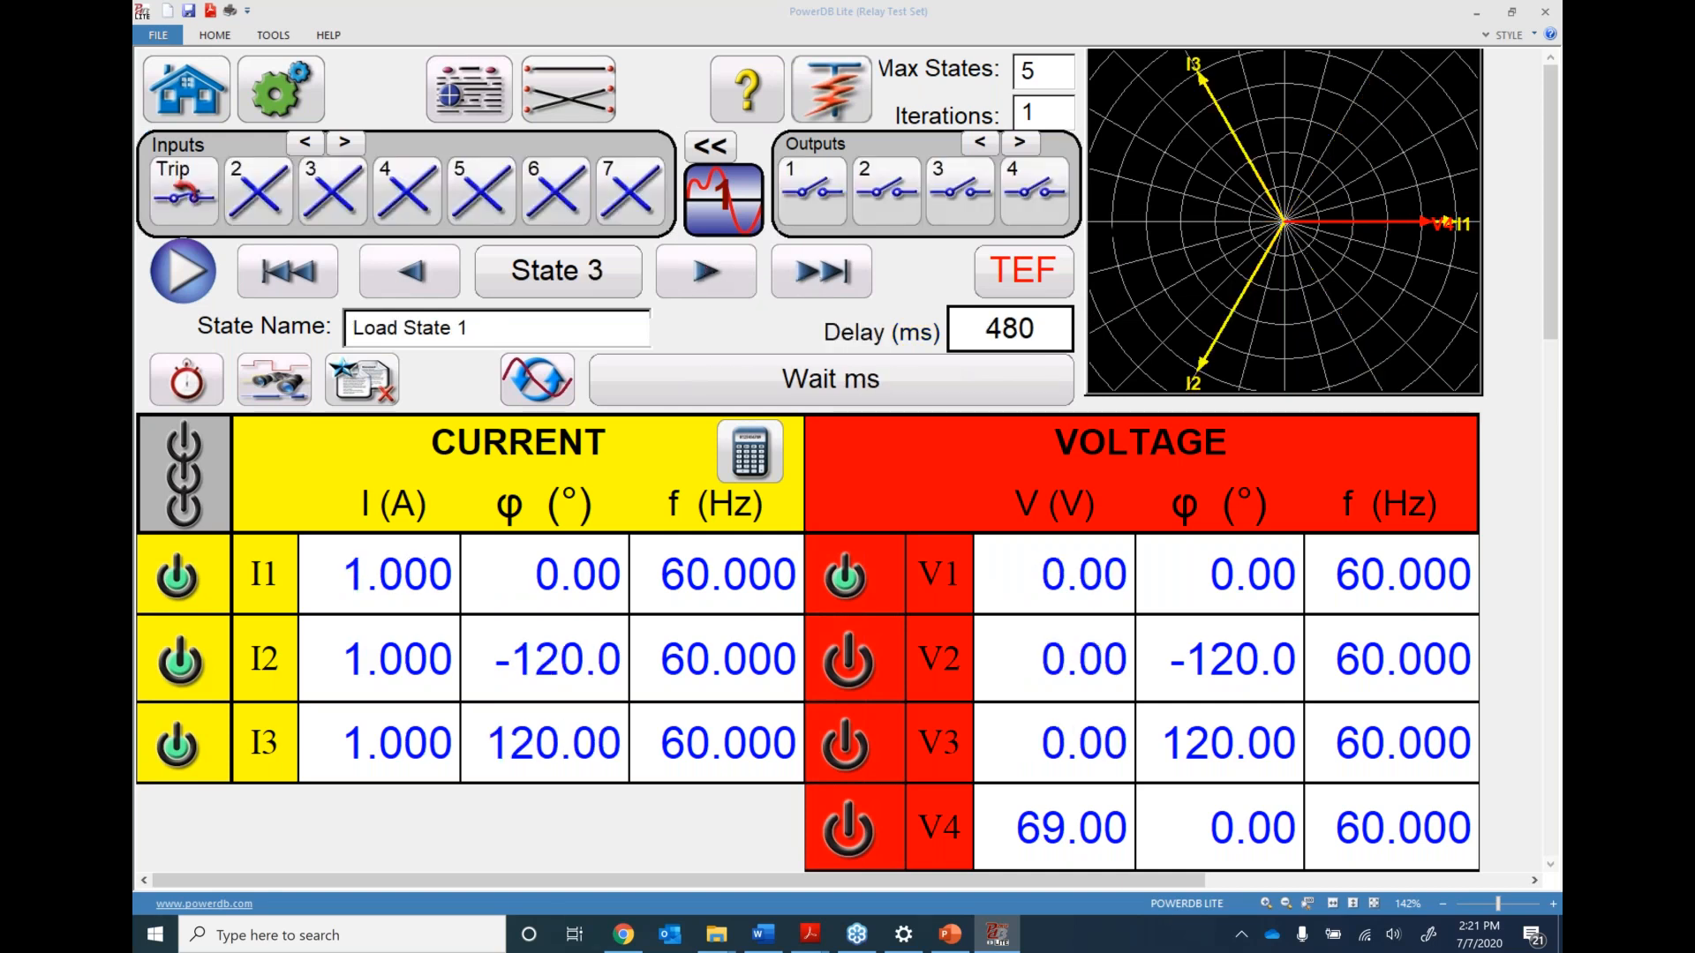
{"action": "left_click", "coordinate": [704, 269]}
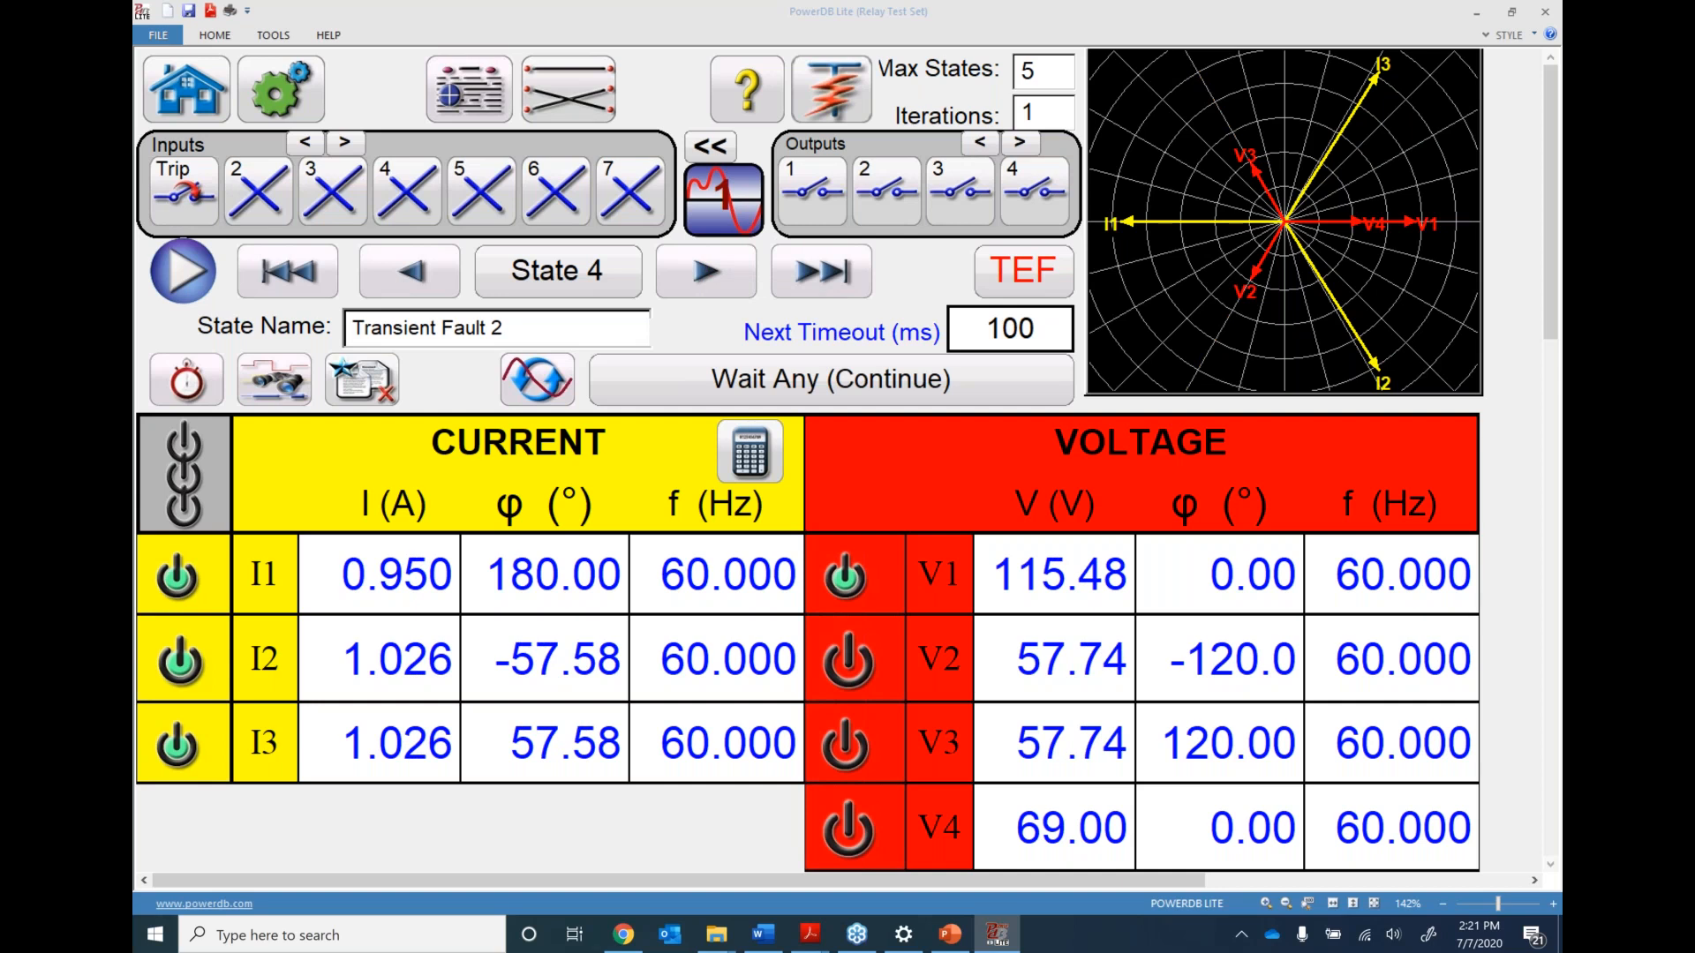
{"action": "left_click", "coordinate": [704, 271]}
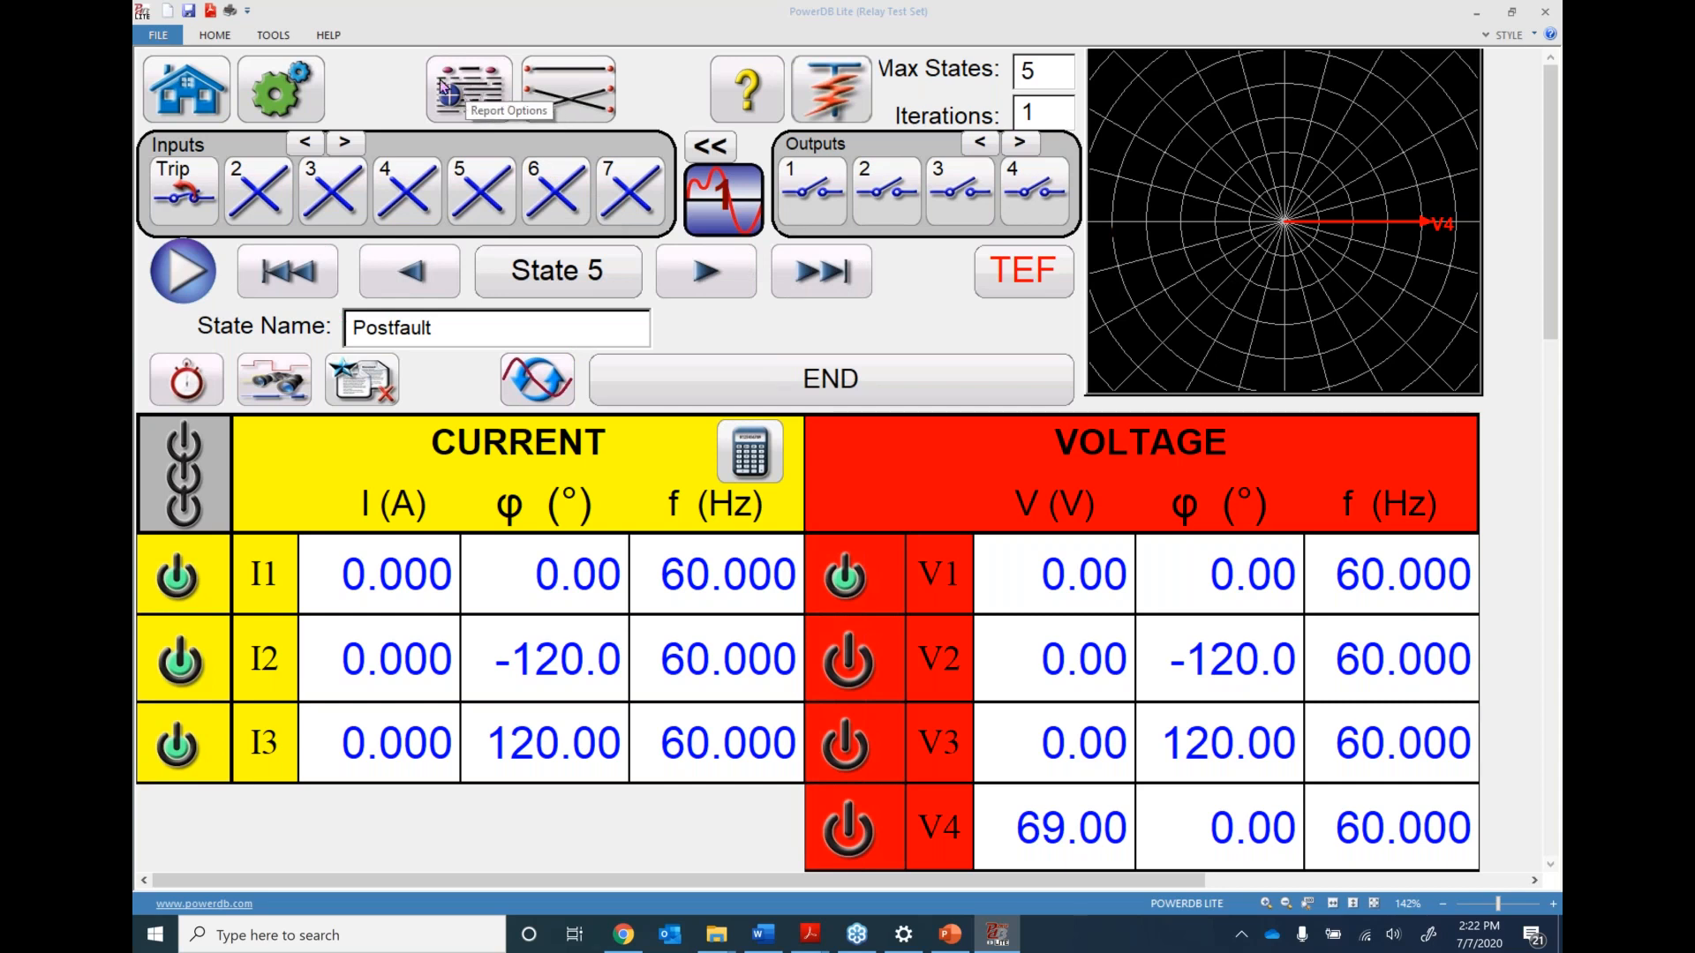
Return to the main test screen and open the transformer differential test setup
{"action": "left_click", "coordinate": [185, 86]}
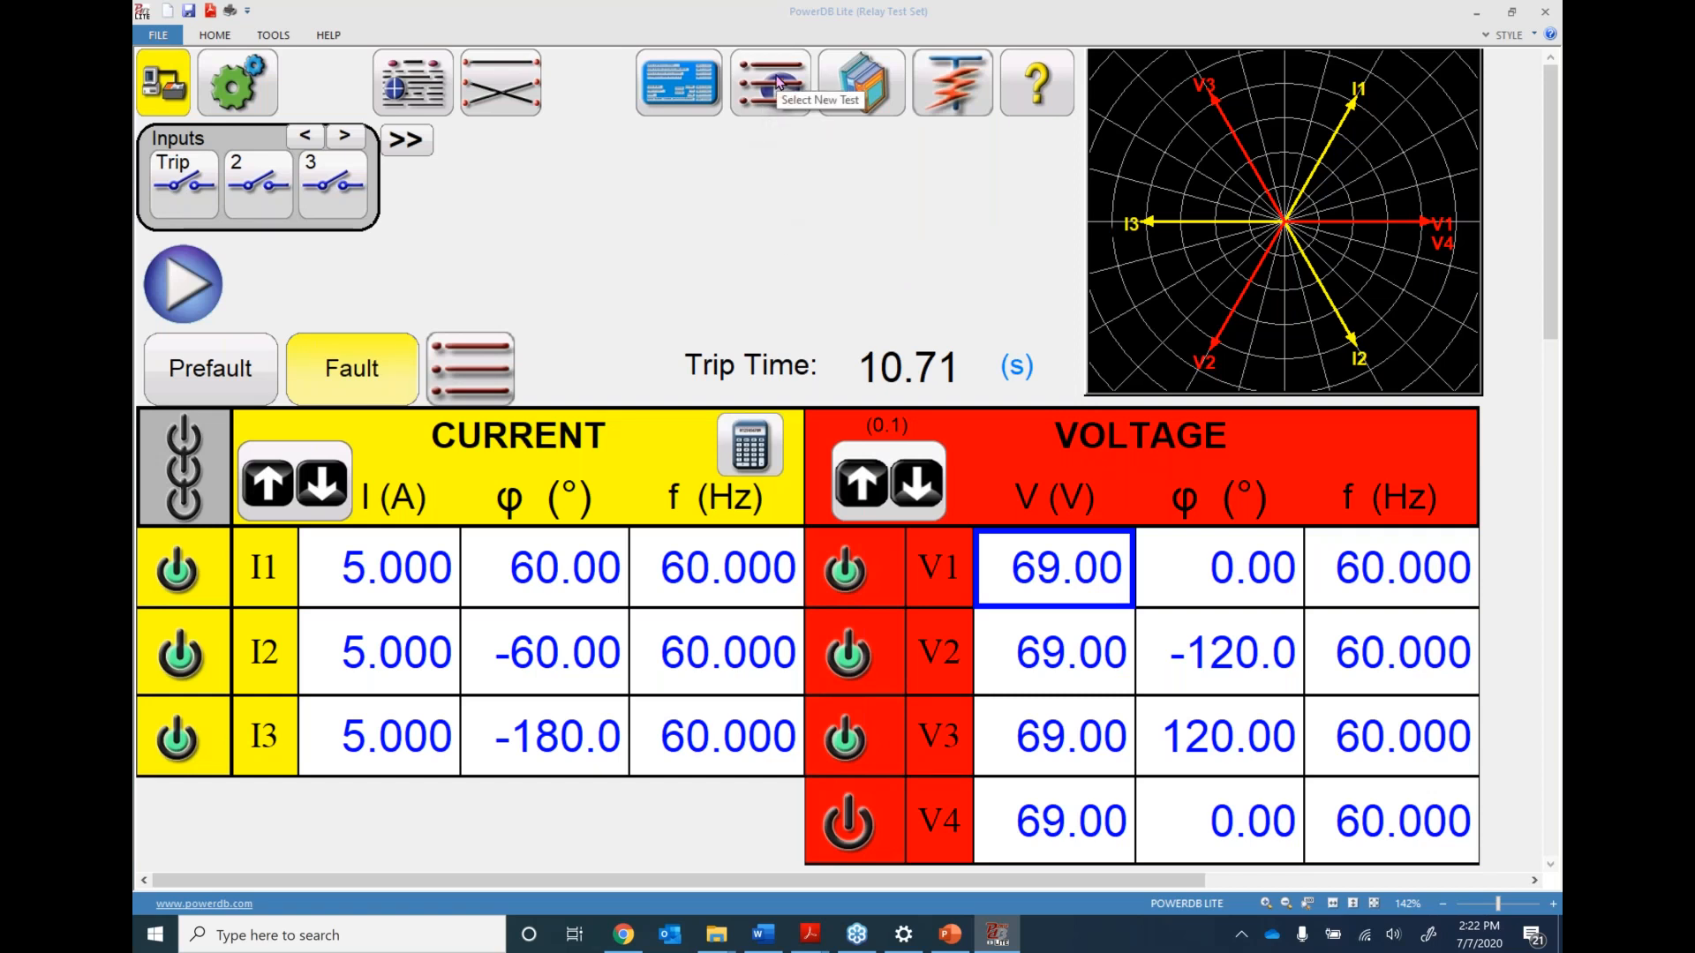
{"action": "left_click", "coordinate": [777, 82]}
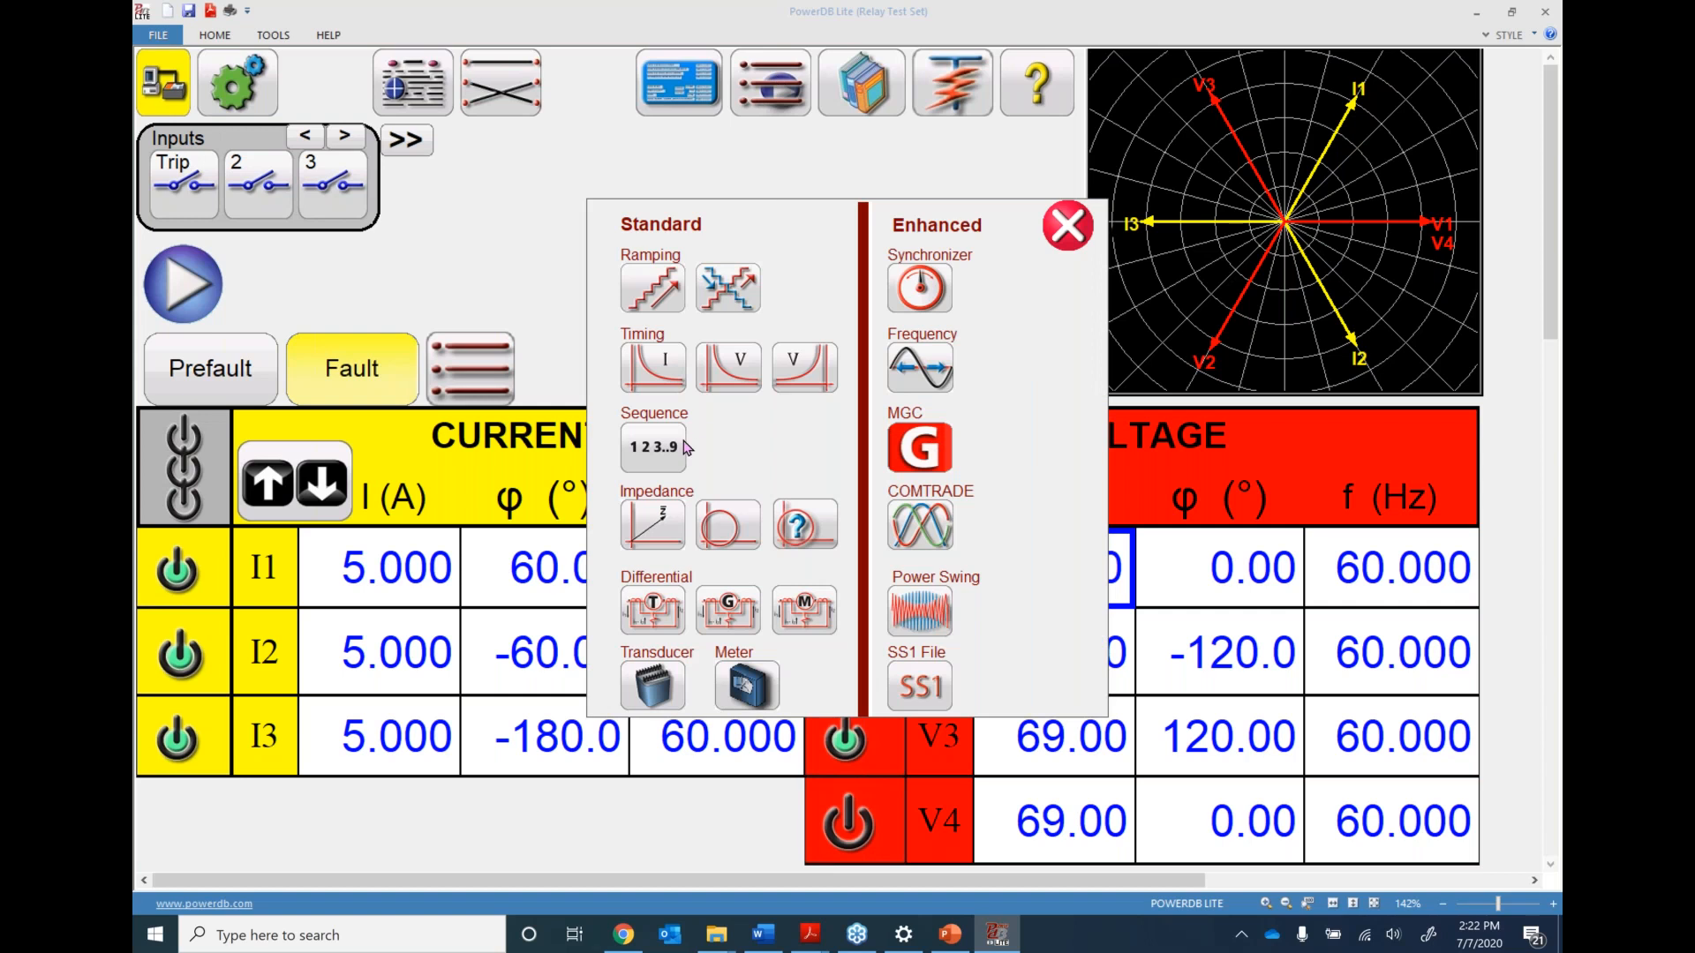
{"action": "left_click", "coordinate": [654, 618]}
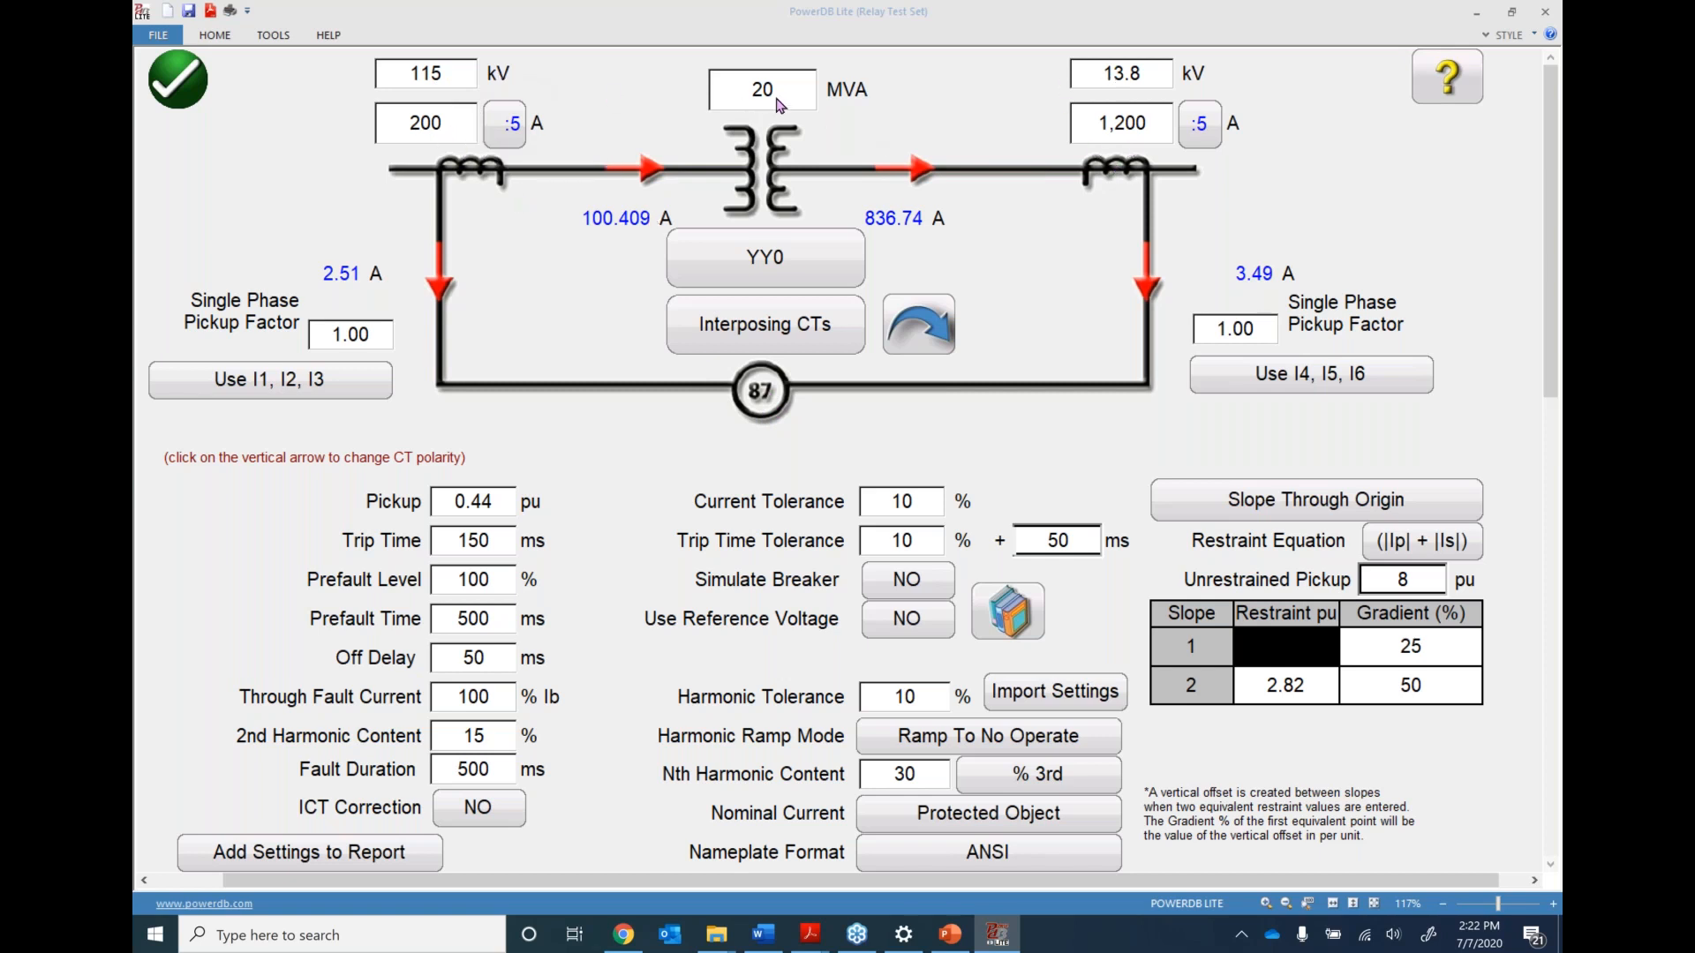
Set the transformer winding configuration to DY1 and acknowledge the pickup factor notice
{"action": "left_click", "coordinate": [764, 272]}
{"action": "left_click", "coordinate": [744, 191]}
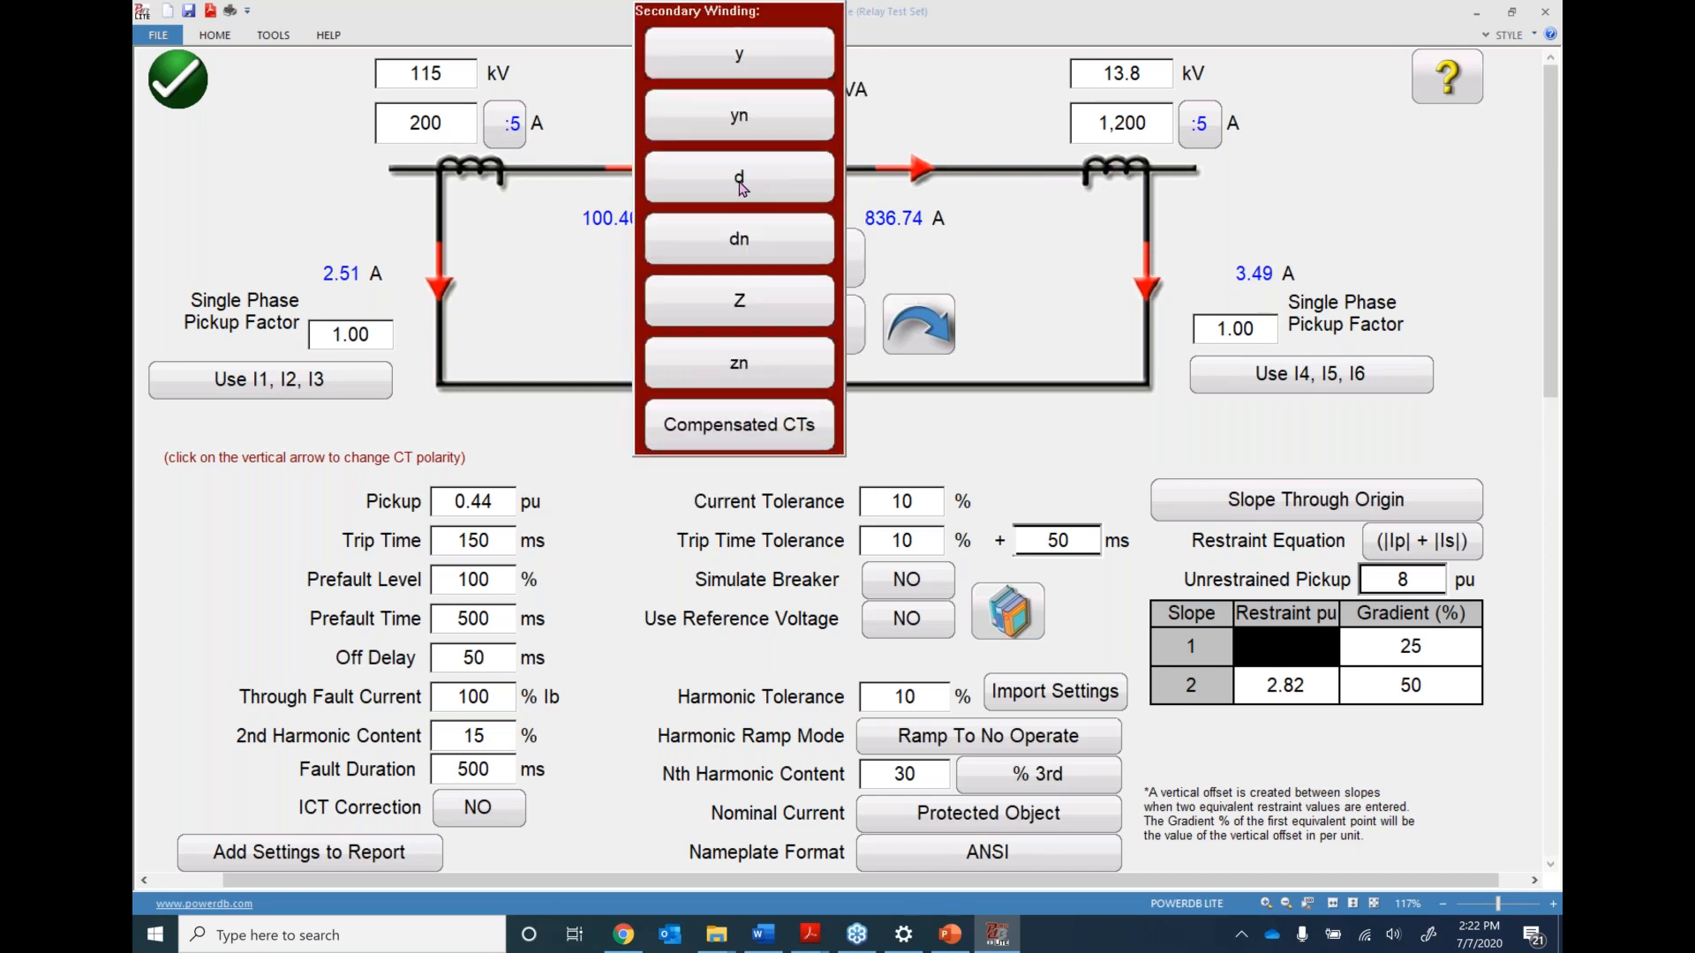
{"action": "left_click", "coordinate": [740, 70]}
{"action": "left_click", "coordinate": [740, 61]}
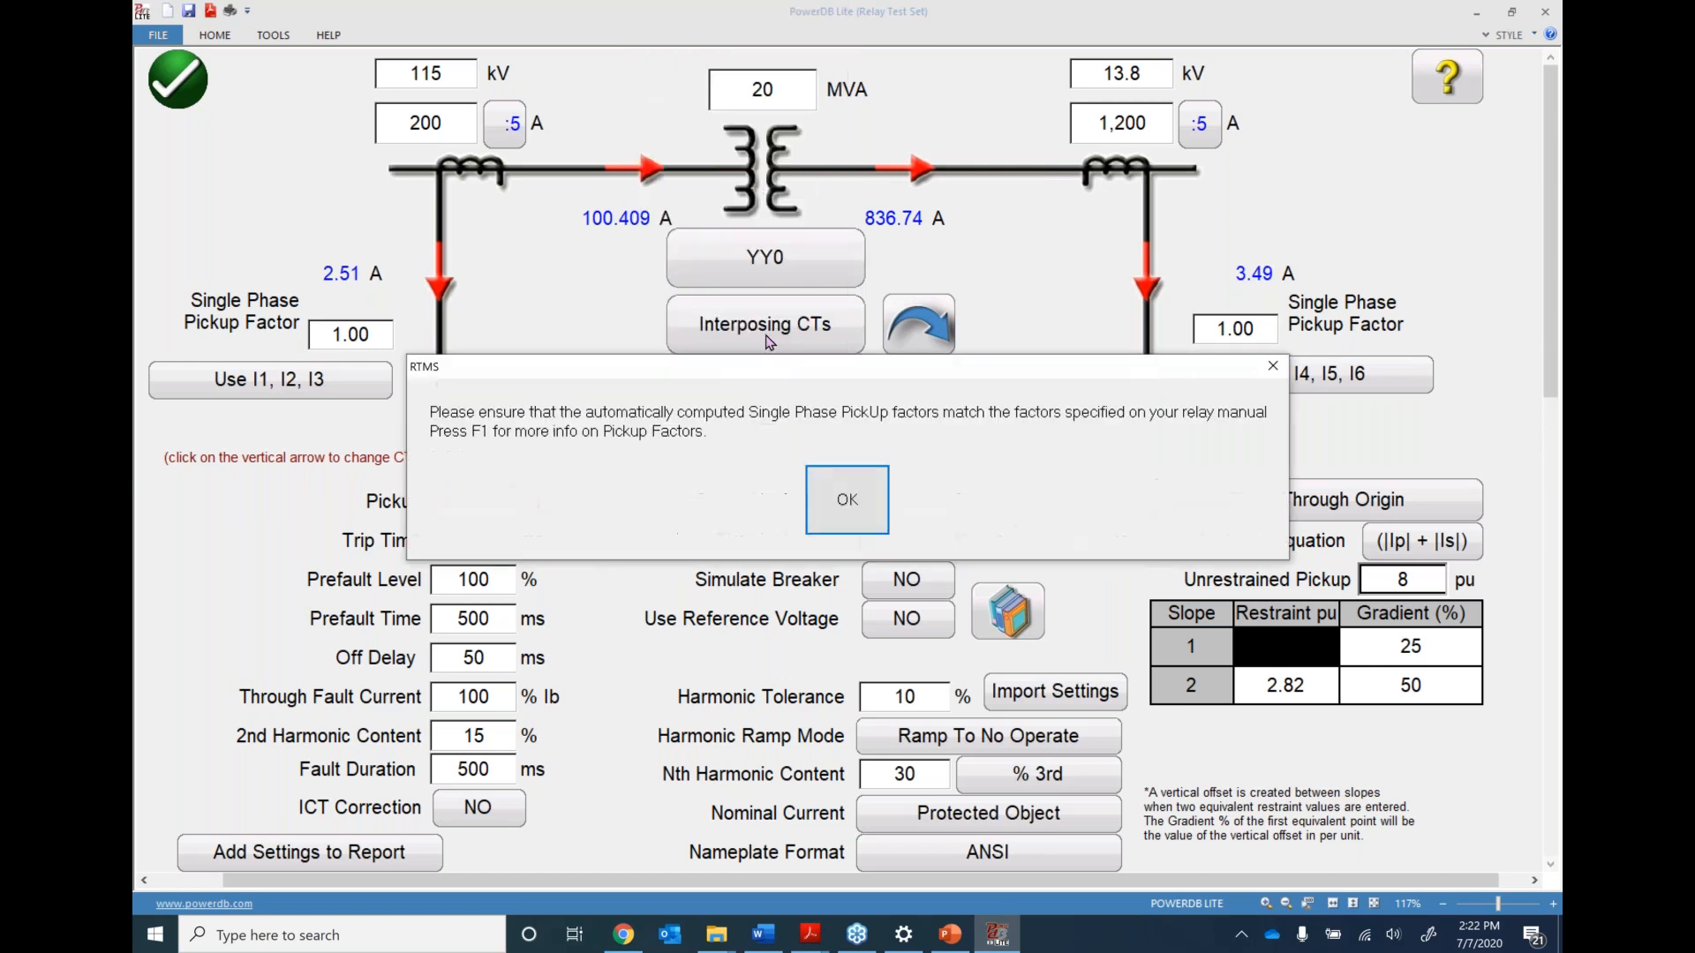
{"action": "left_click", "coordinate": [849, 505]}
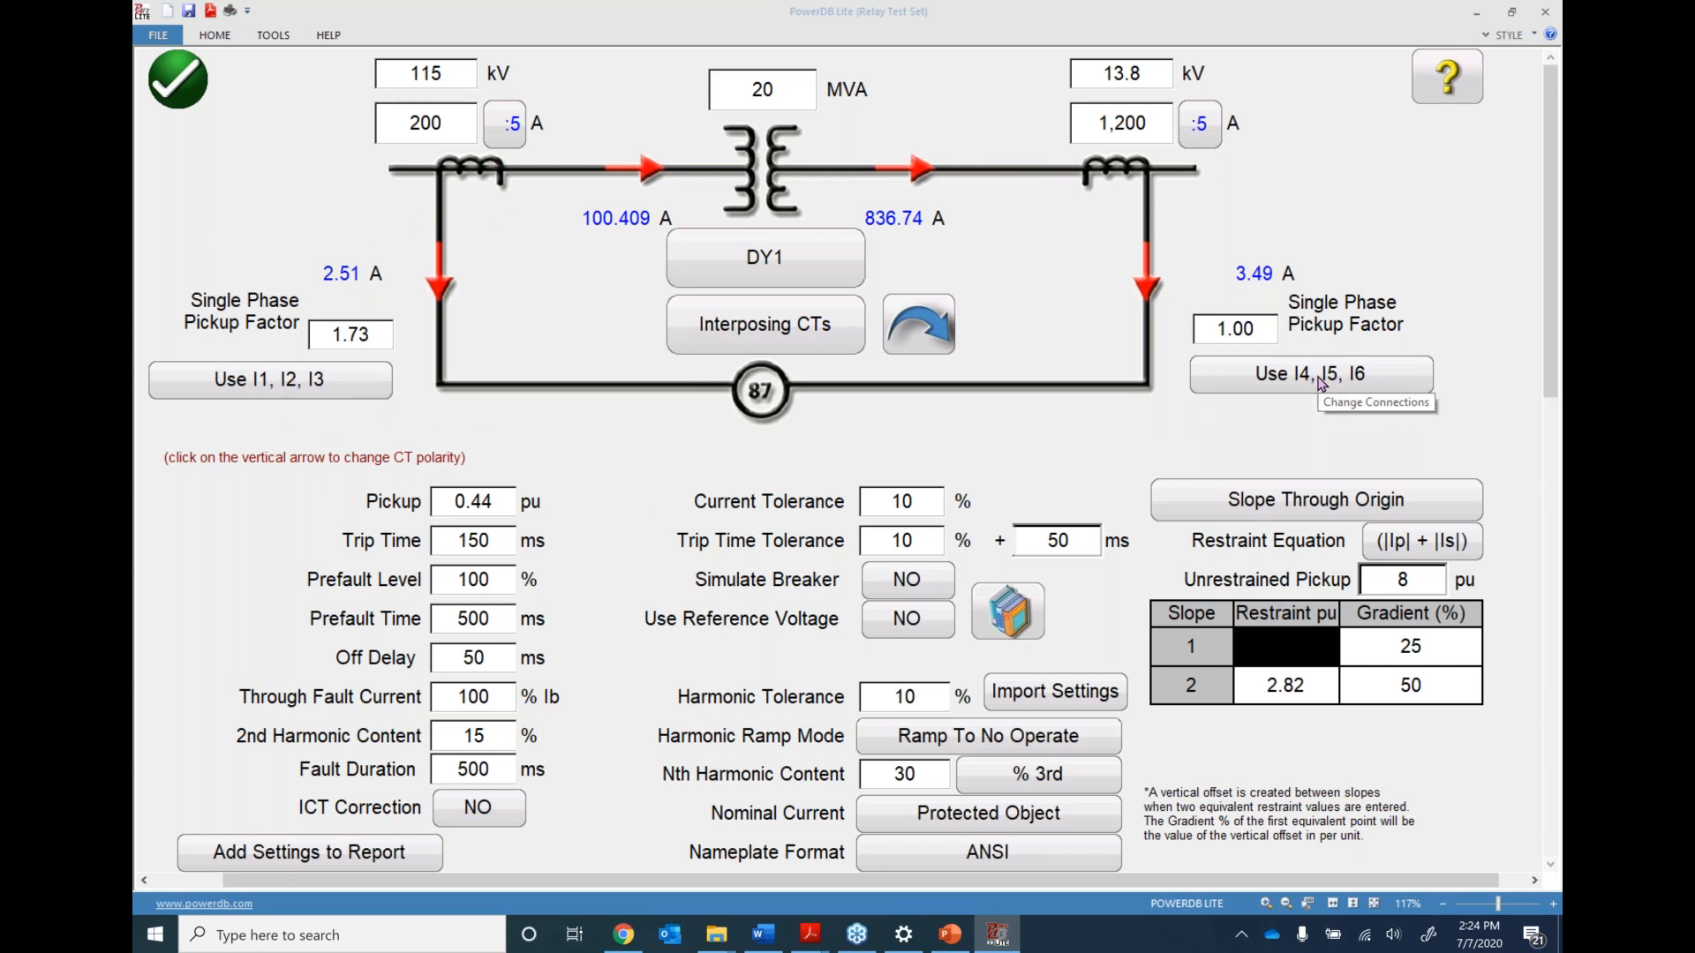
Swap the current channels between the two windings and restore I1, I2, I3 on the 115 kV side
{"action": "left_click", "coordinate": [274, 379]}
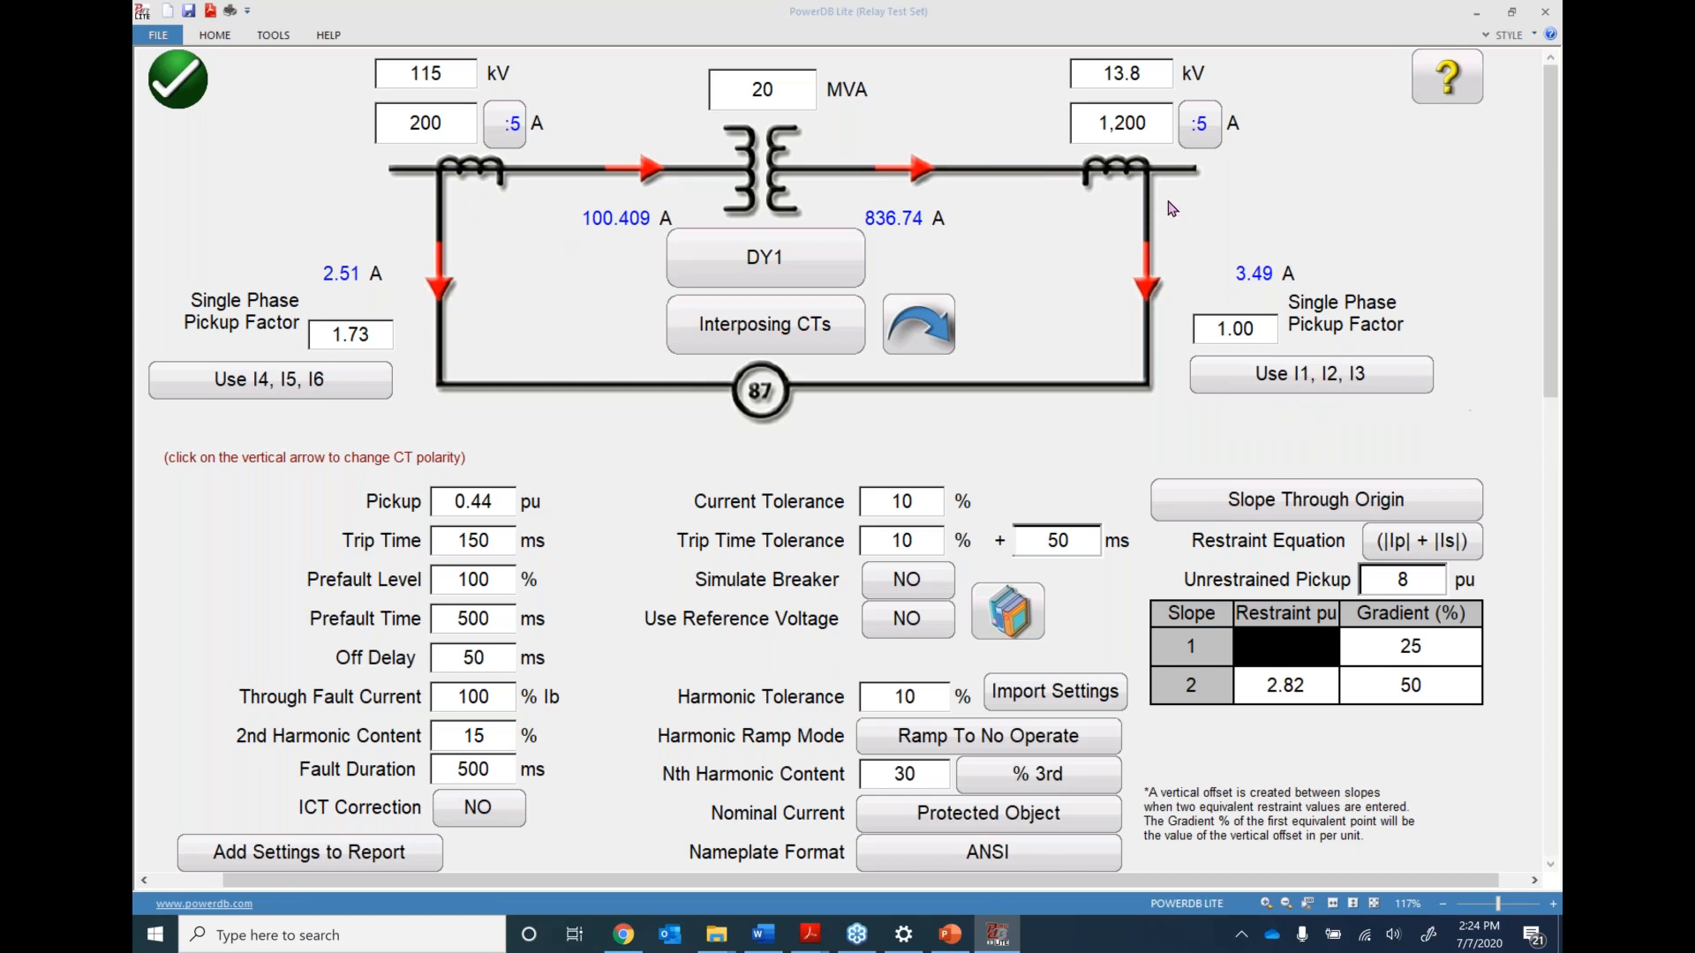
{"action": "left_click", "coordinate": [311, 380]}
Set the Nth harmonic content to the 5th harmonic and the harmonic ramp mode to Ramp To Operate
{"action": "left_click", "coordinate": [1006, 780]}
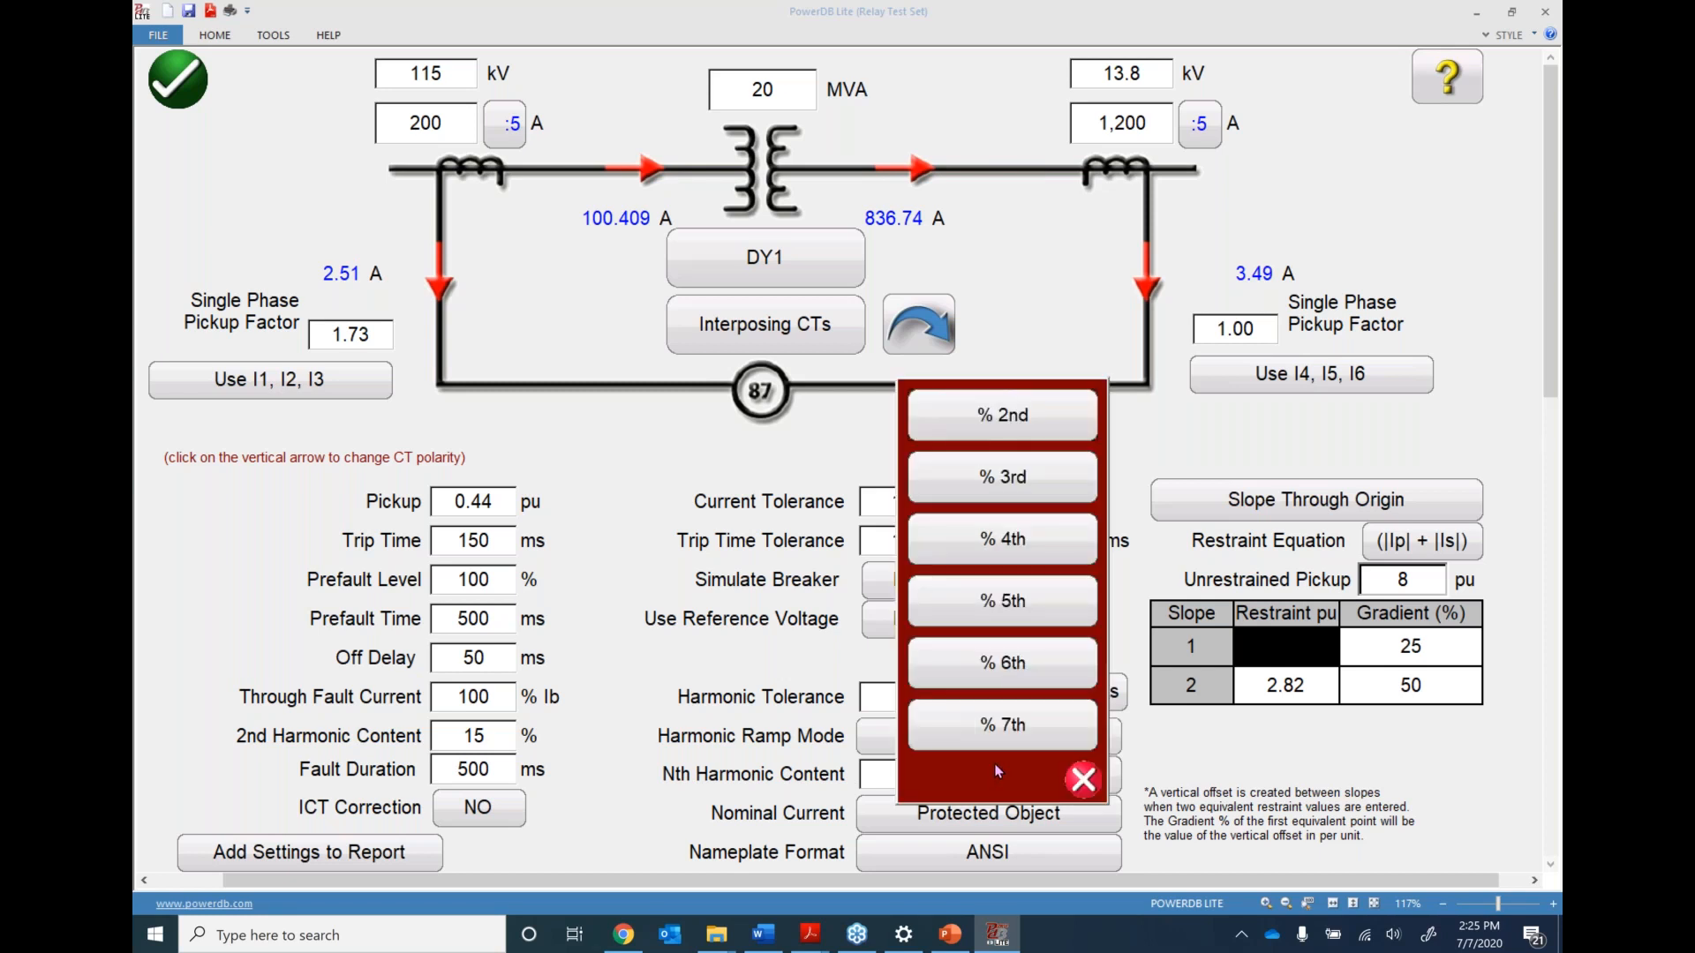
{"action": "left_click", "coordinate": [1004, 600]}
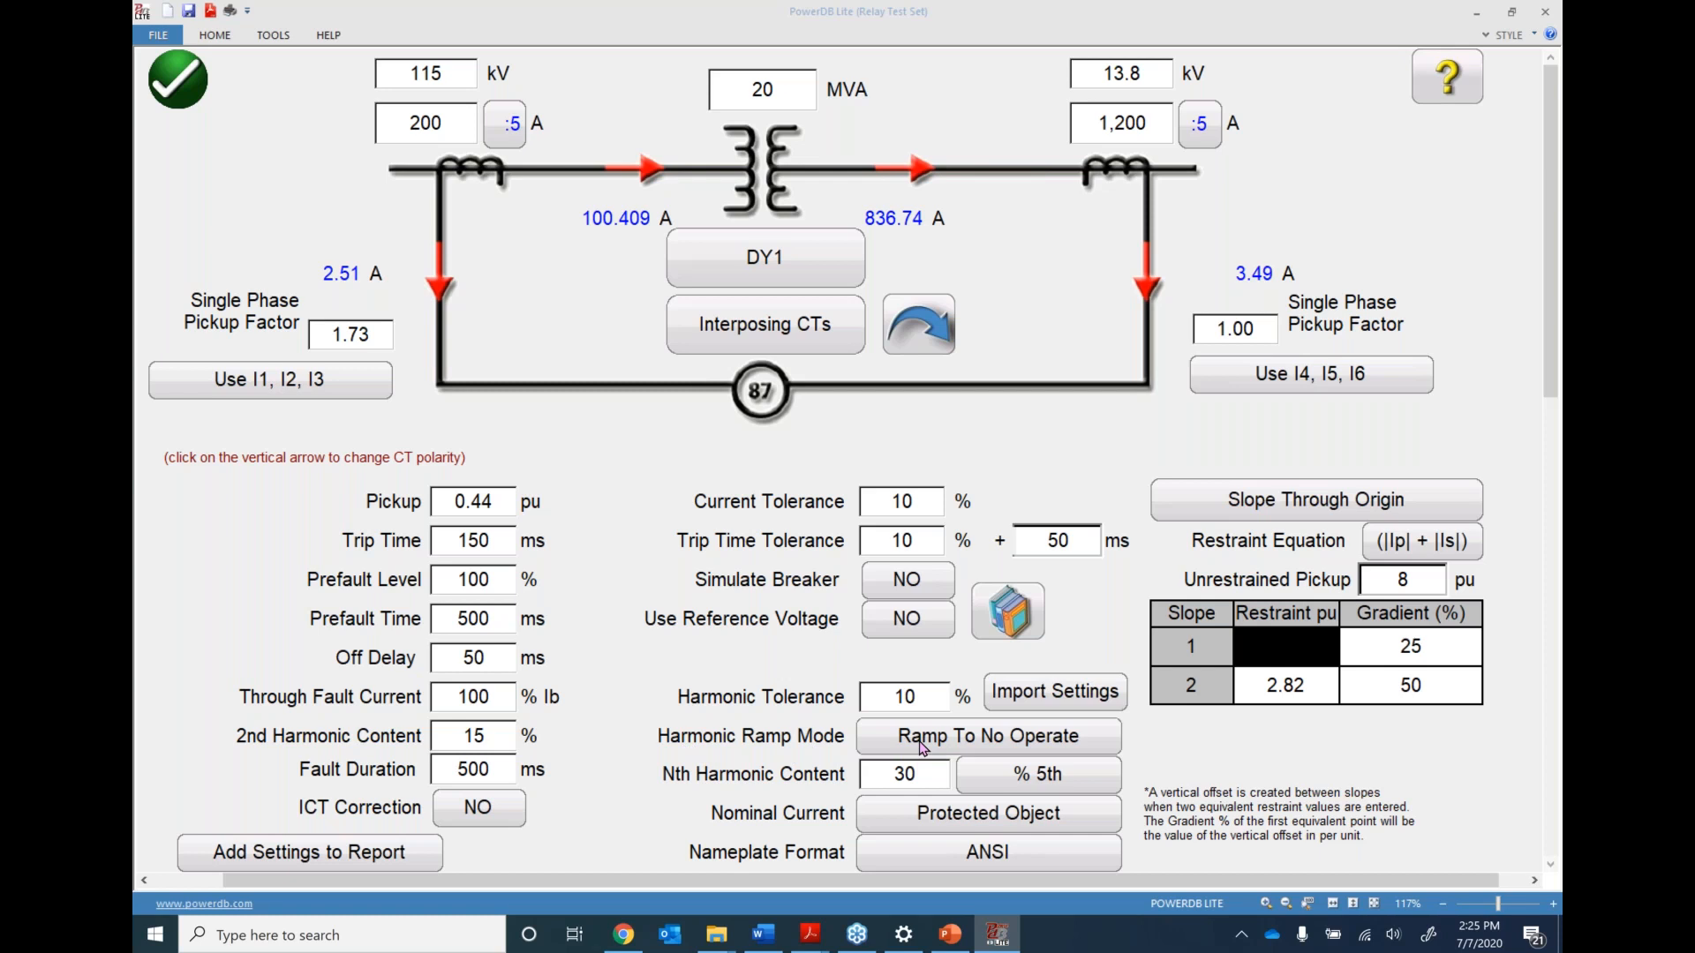
{"action": "left_click", "coordinate": [971, 737]}
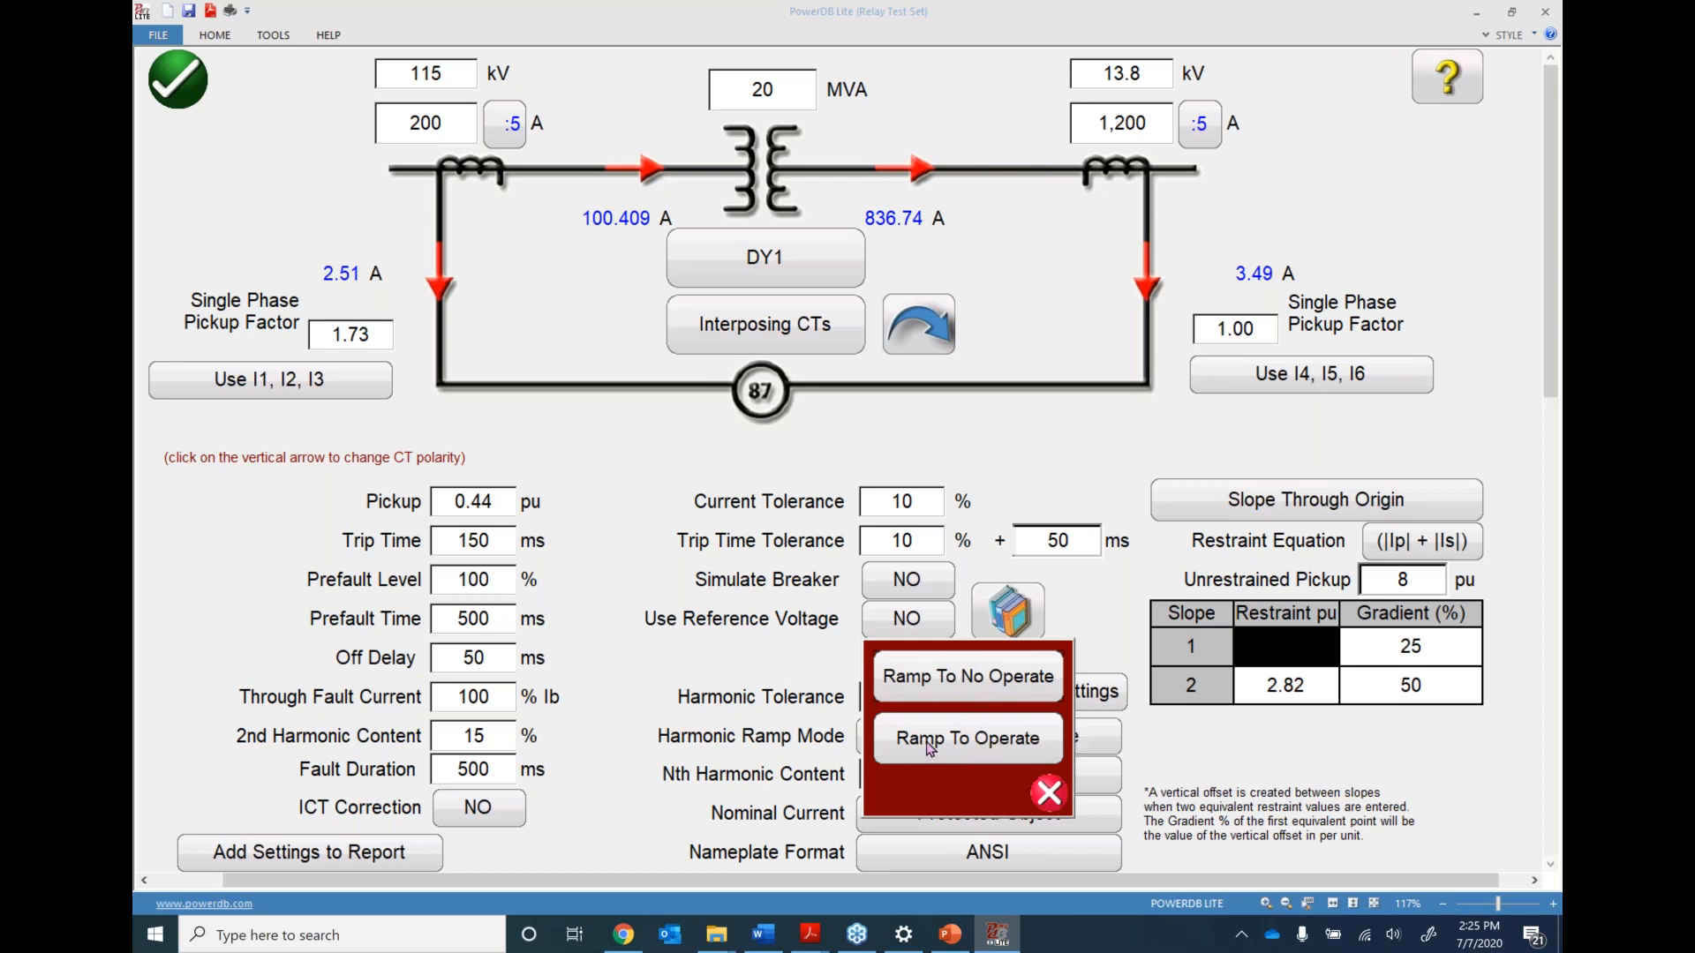
{"action": "left_click", "coordinate": [964, 747]}
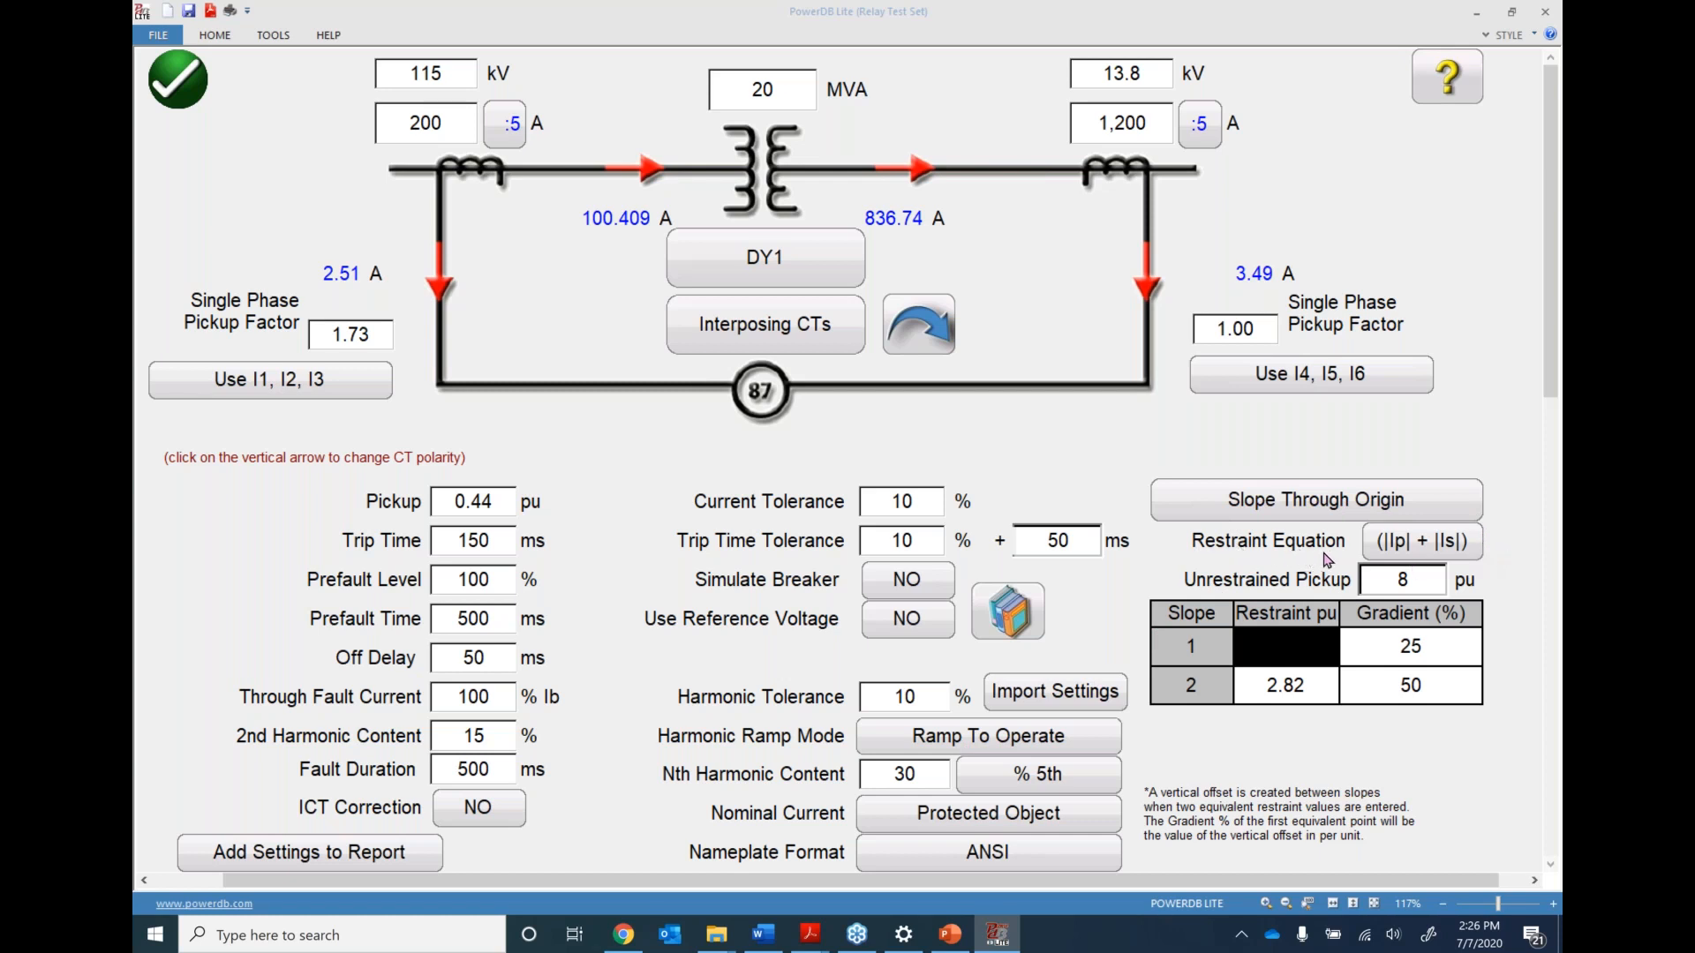
Choose (|Ip| + |Is|) as the restraint equation and accept the transformer differential settings
{"action": "left_click", "coordinate": [1423, 544]}
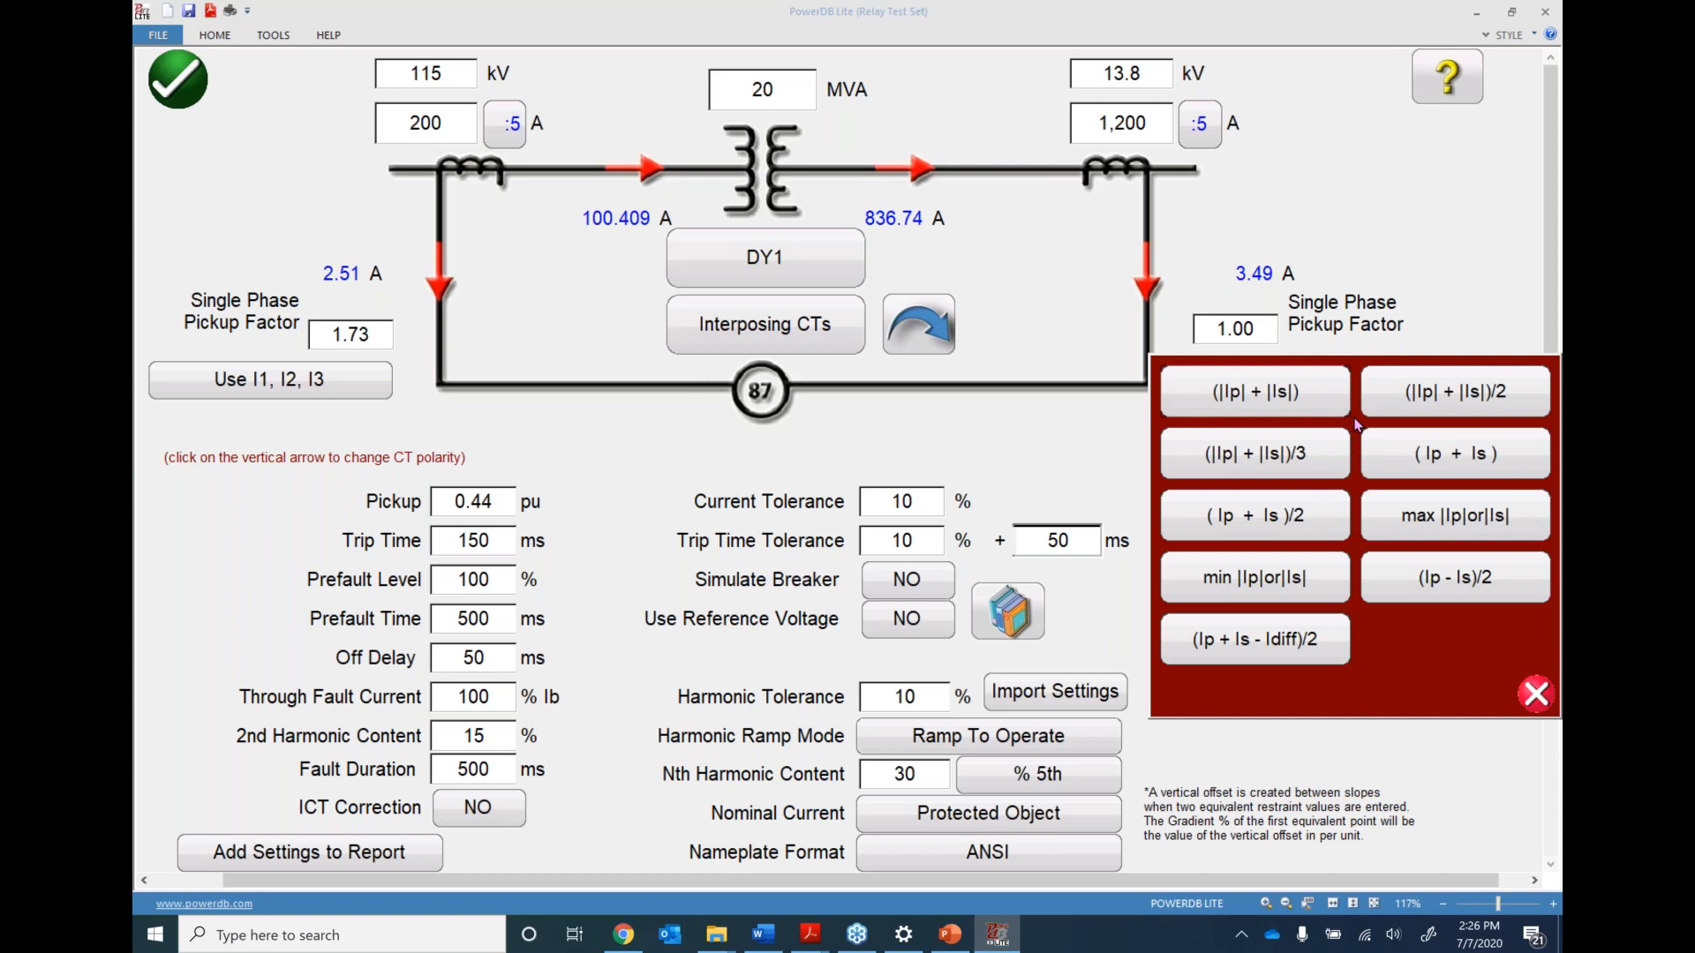
{"action": "left_click", "coordinate": [1255, 405]}
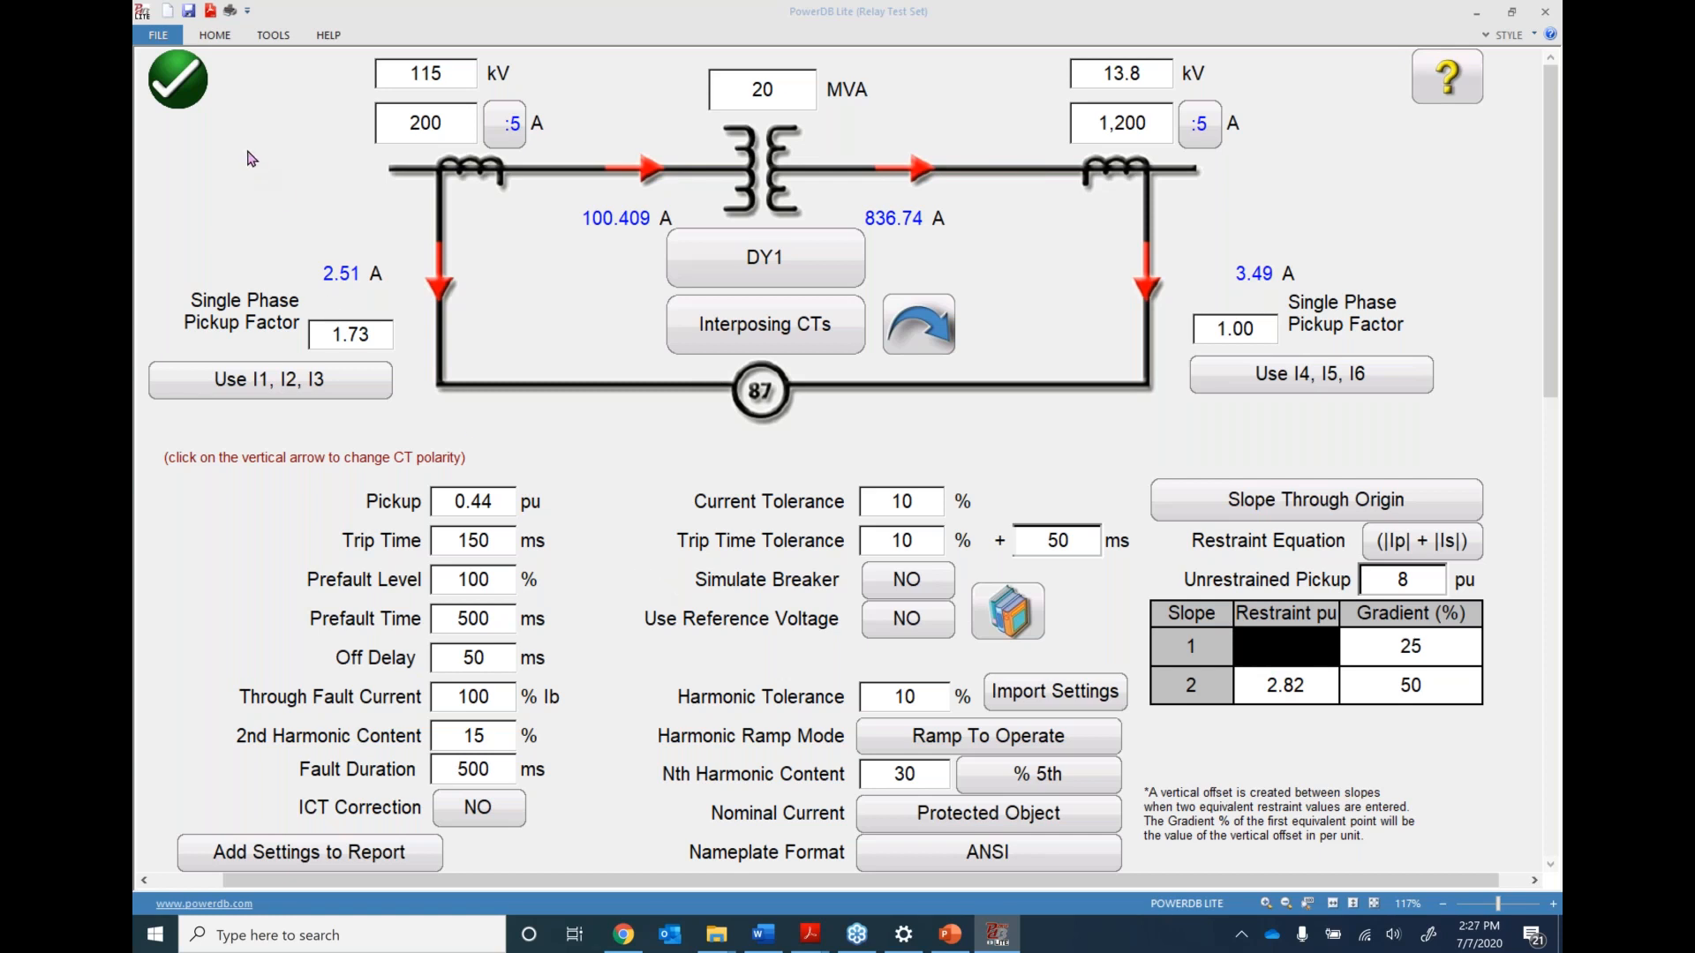
{"action": "left_click", "coordinate": [181, 78]}
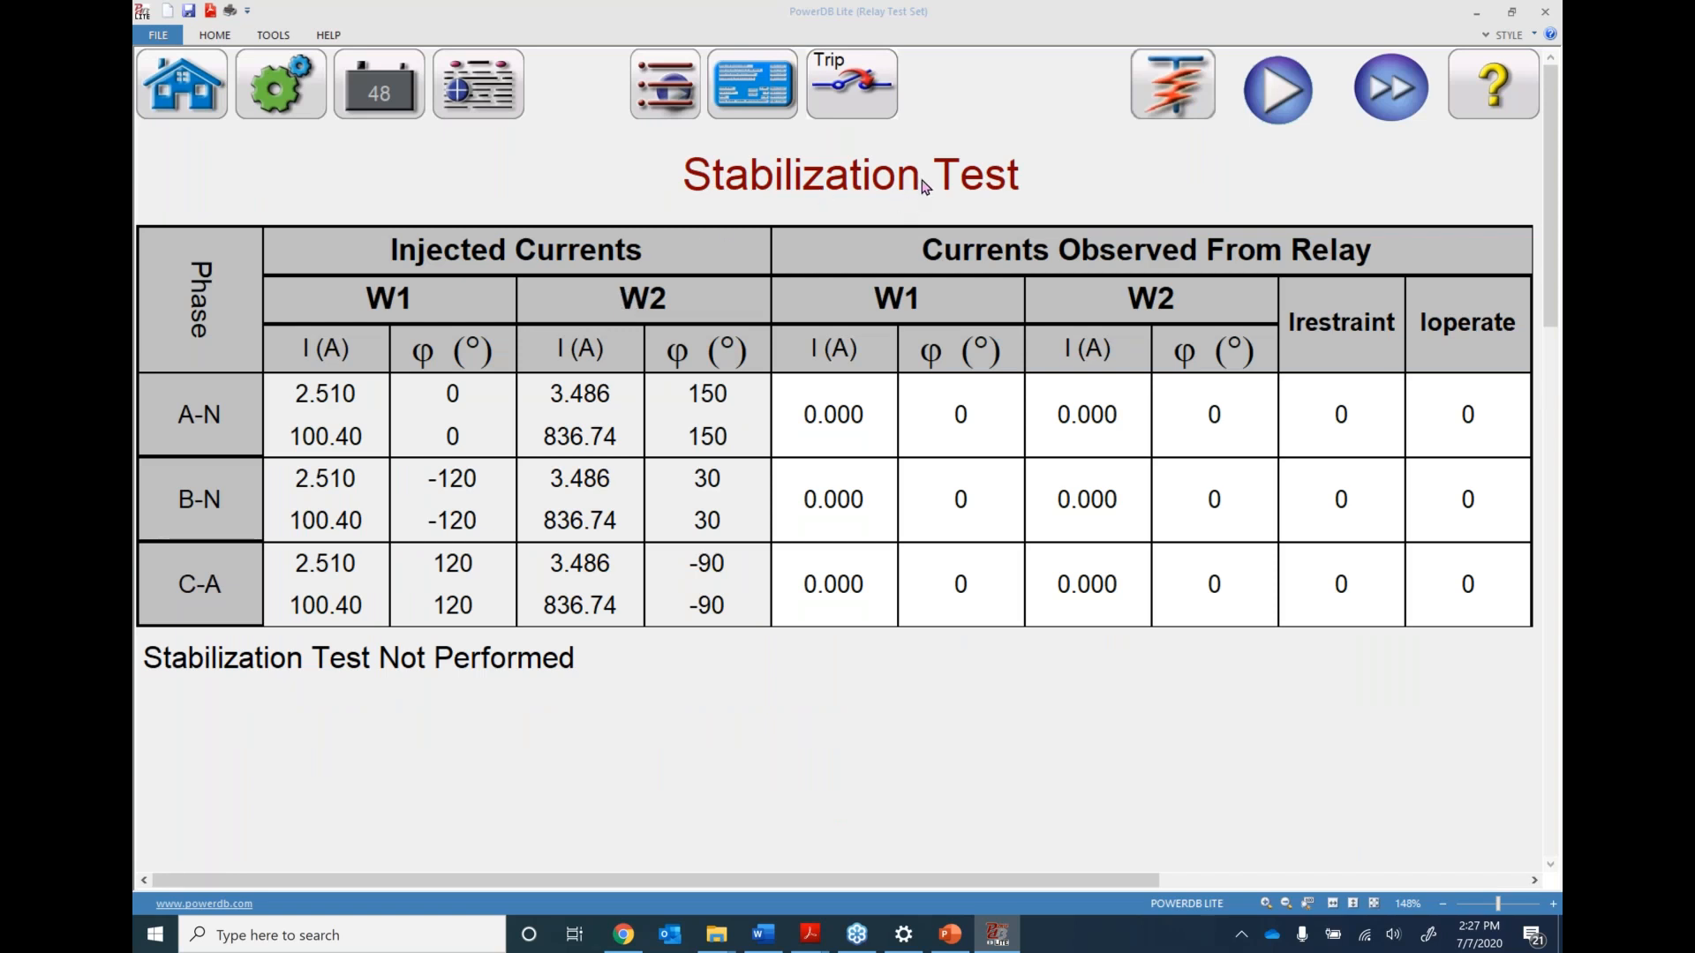
Review the list of available differential tests and the hardware configuration, leaving both unchanged
{"action": "left_click", "coordinate": [666, 82]}
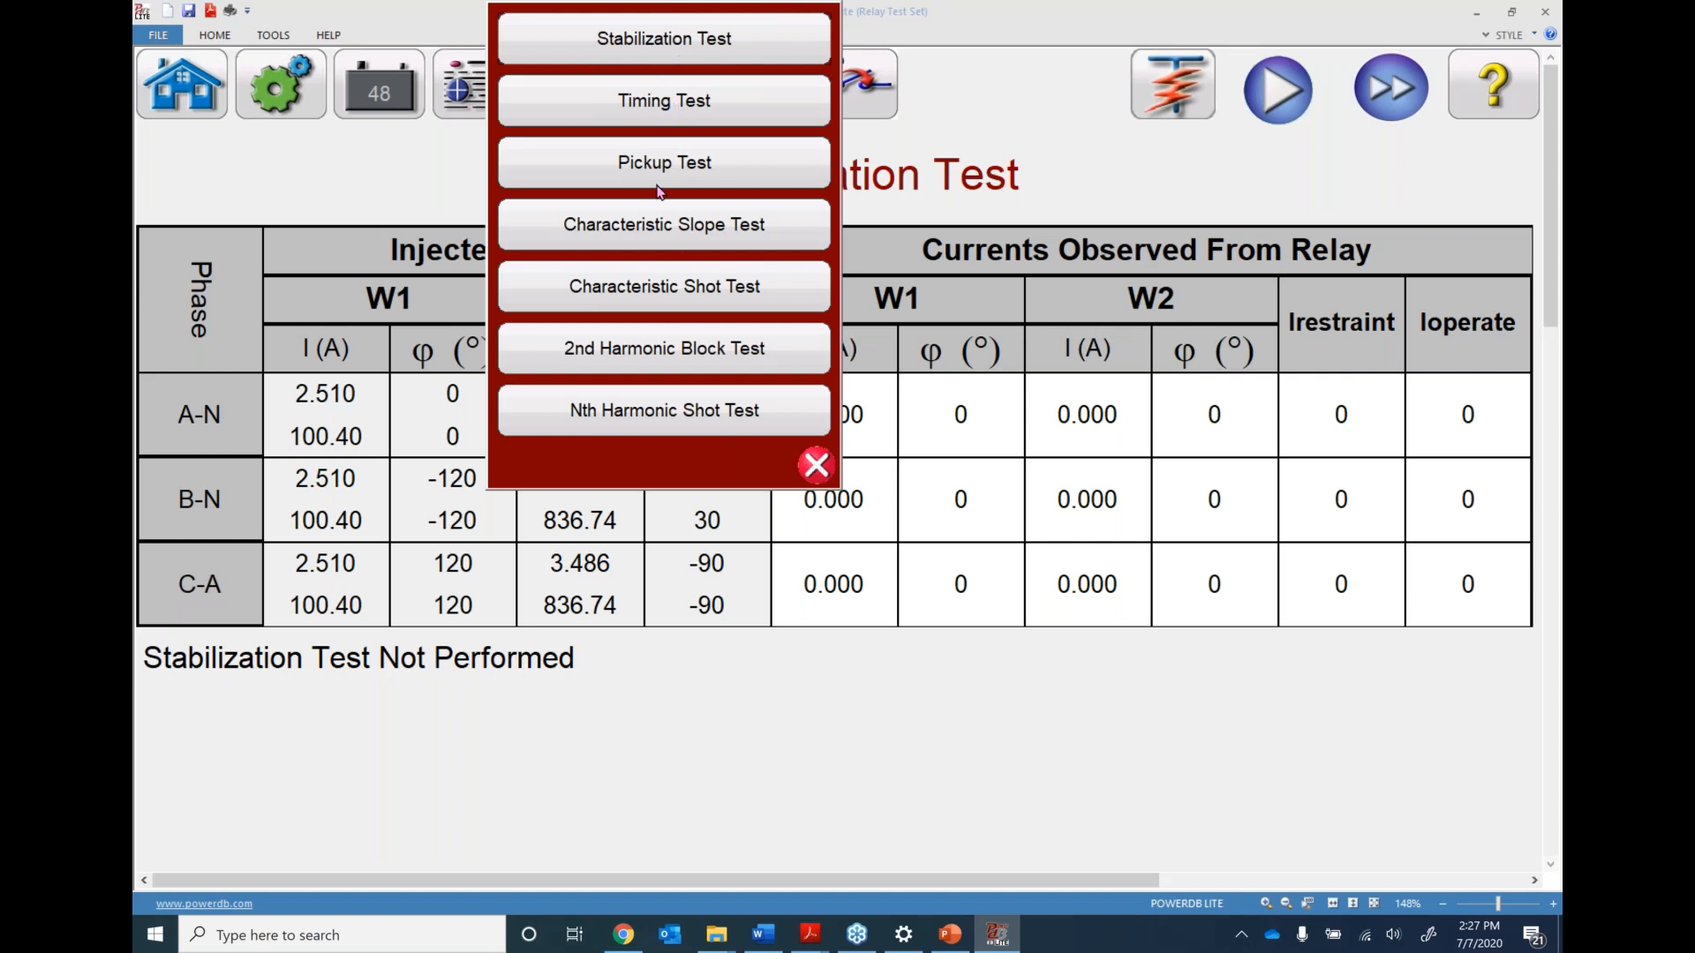
{"action": "left_click", "coordinate": [815, 466]}
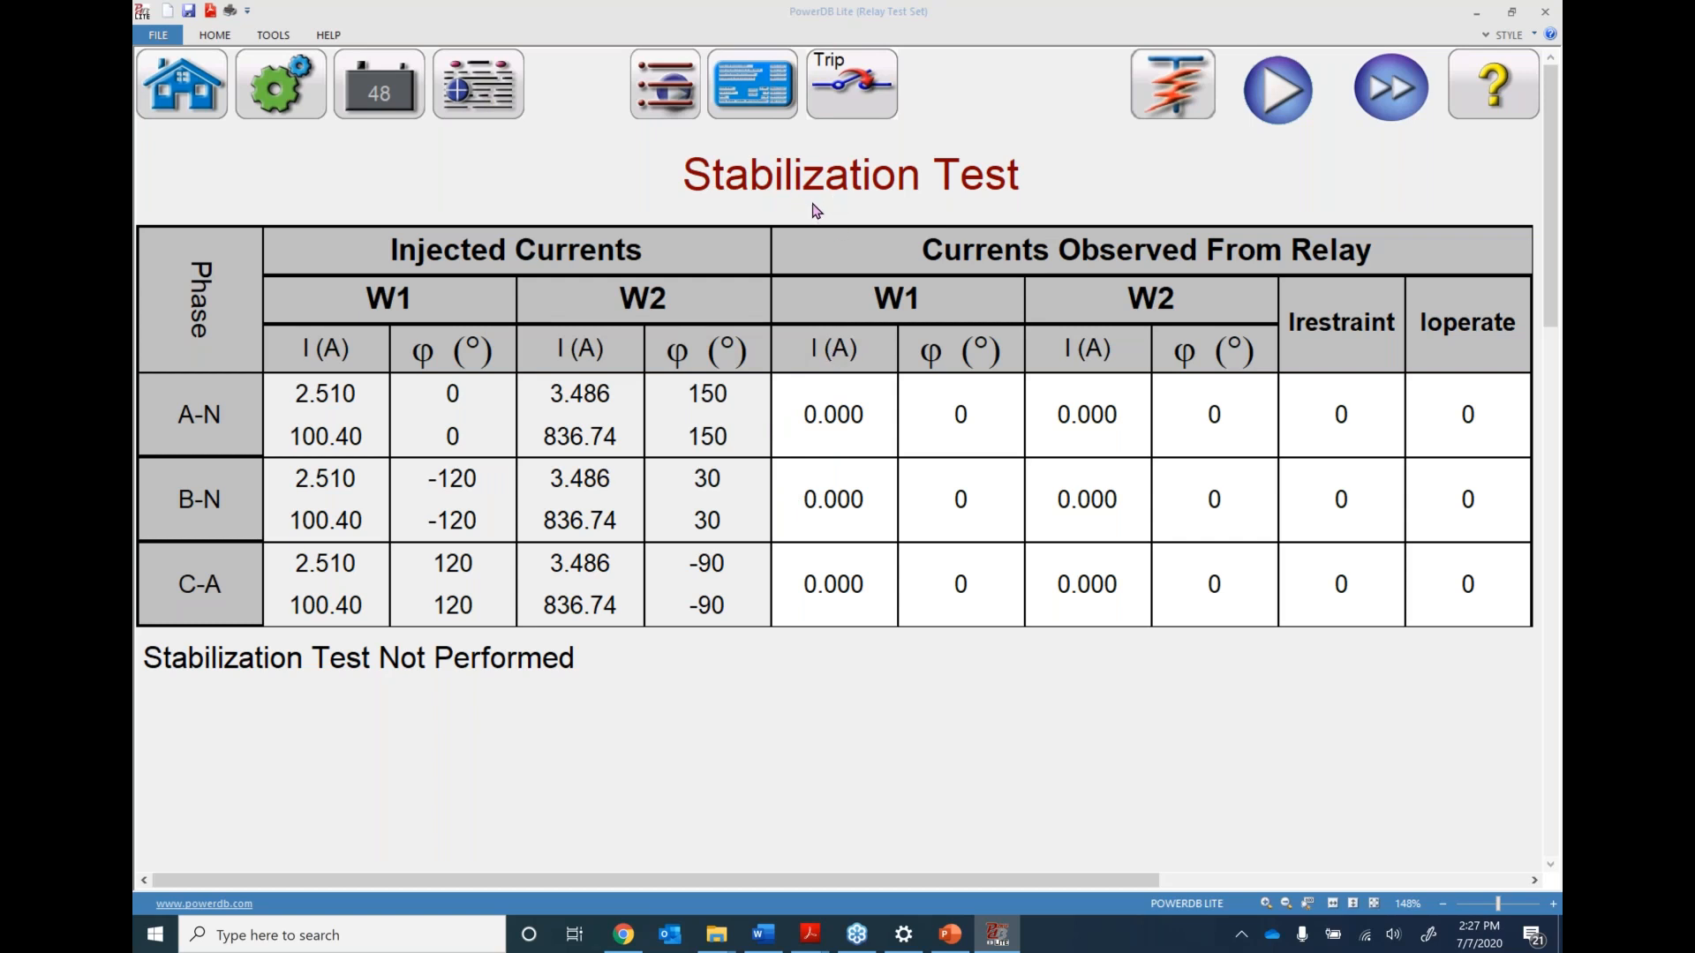
{"action": "left_click", "coordinate": [284, 78]}
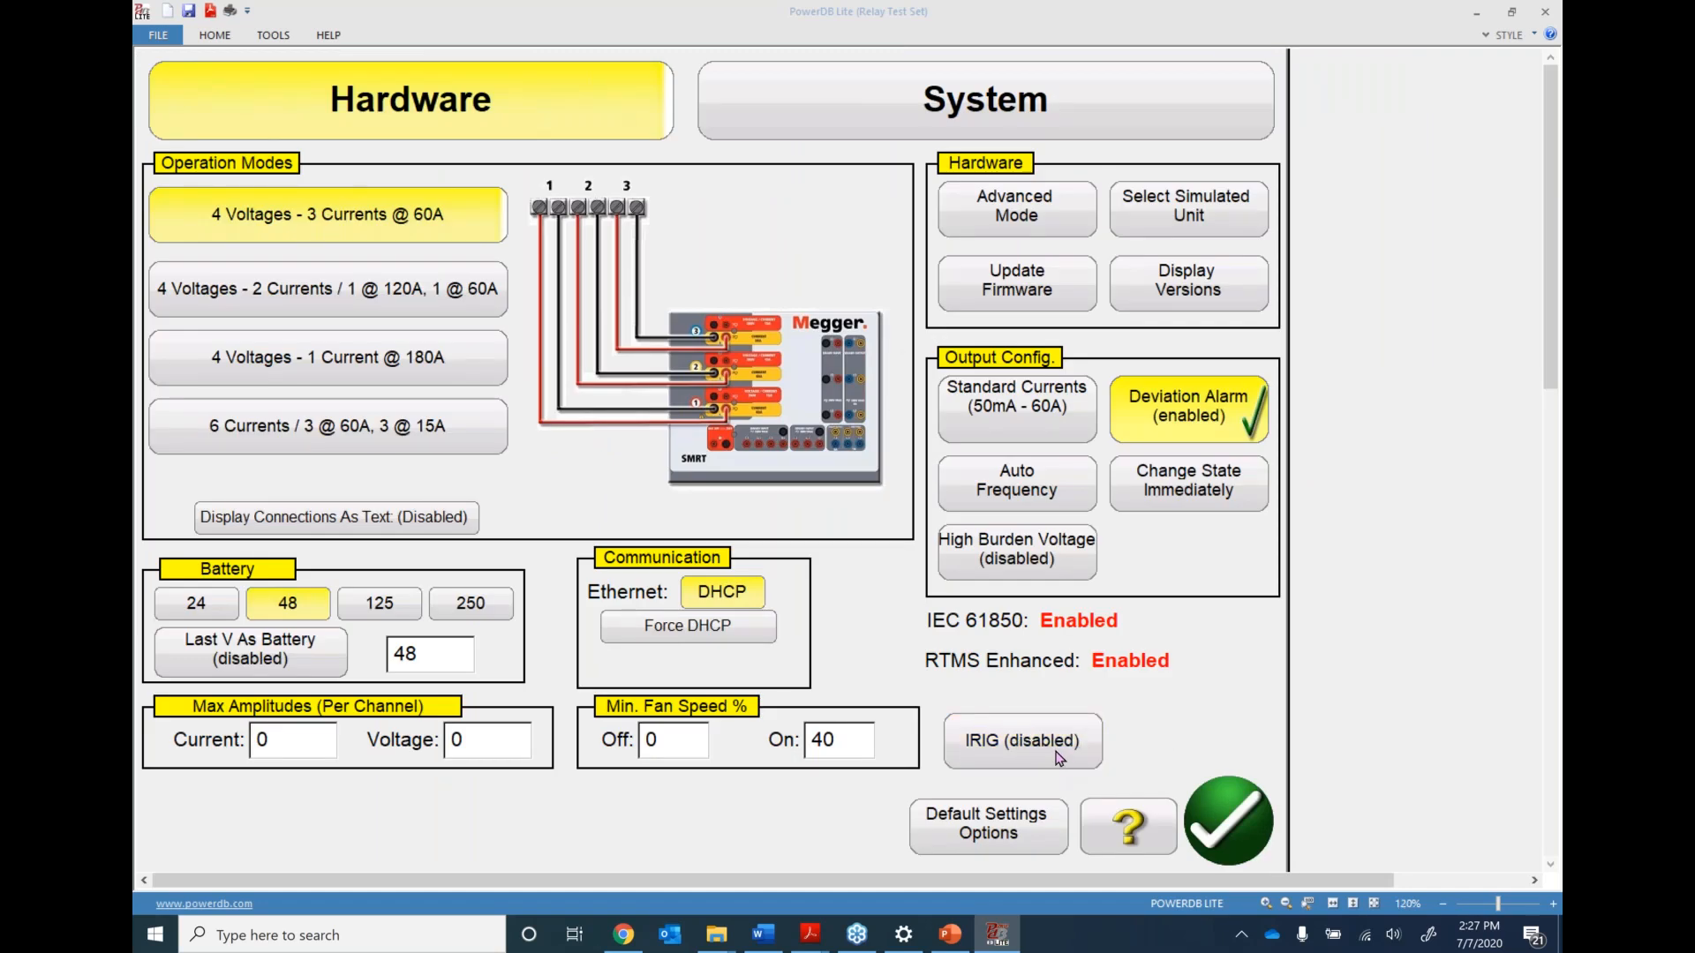
{"action": "left_click", "coordinate": [1214, 811]}
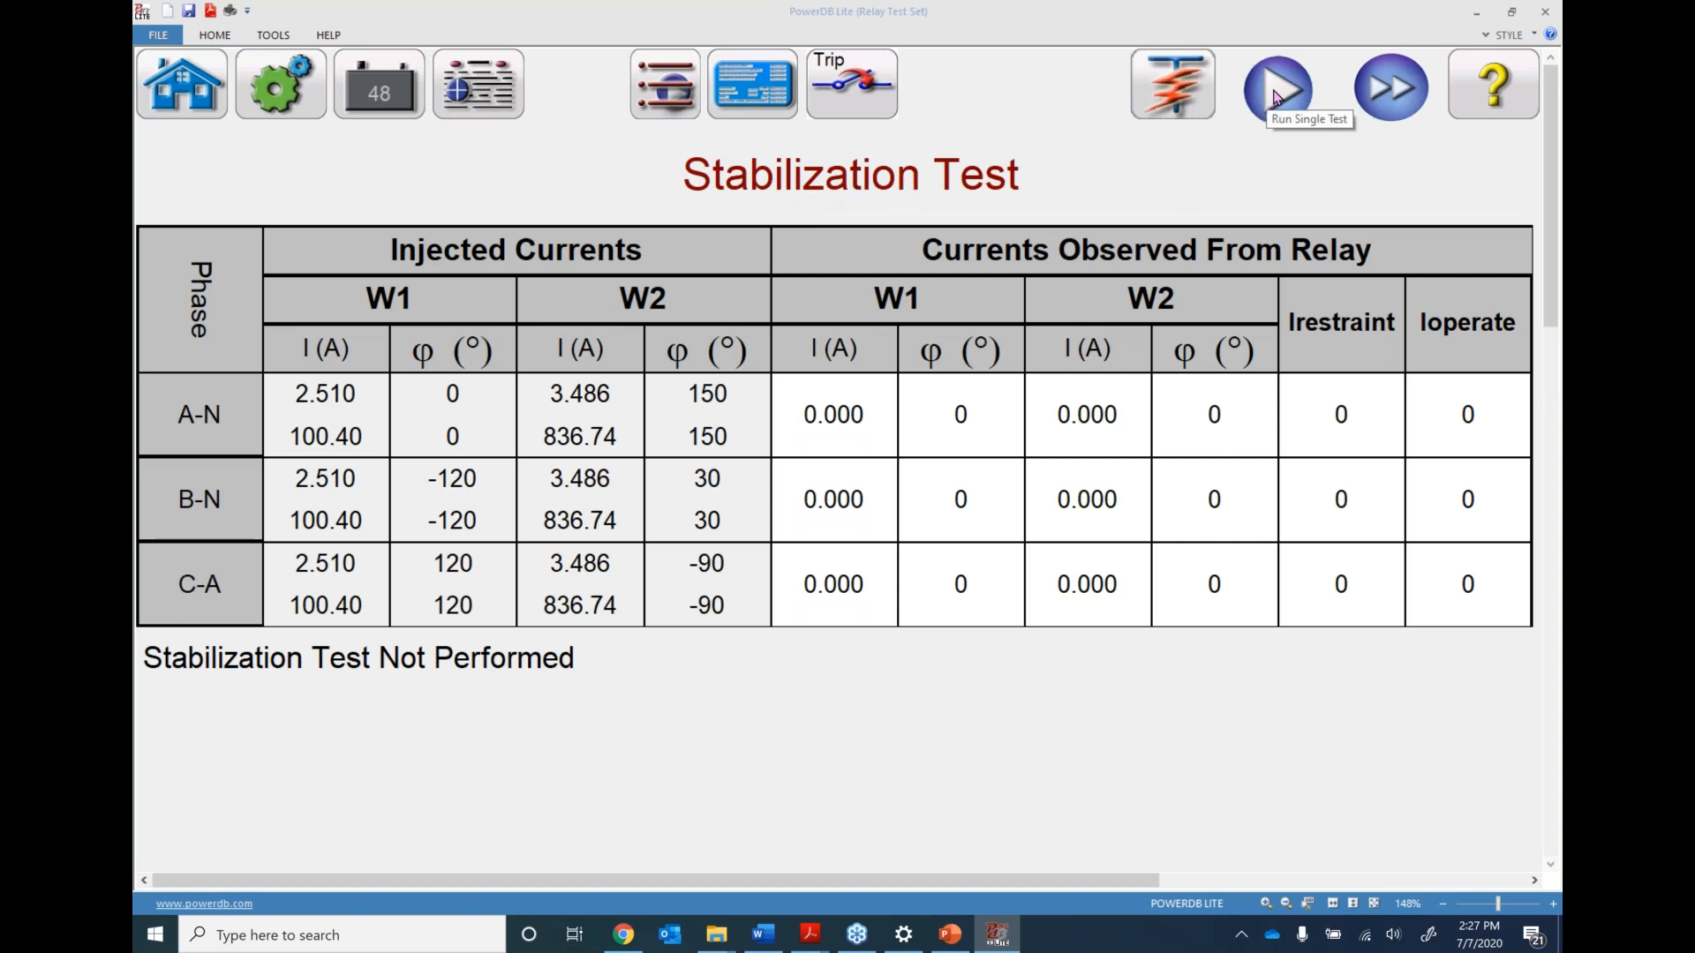
Run the Stabilization Test as a single test
{"action": "left_click", "coordinate": [1298, 108]}
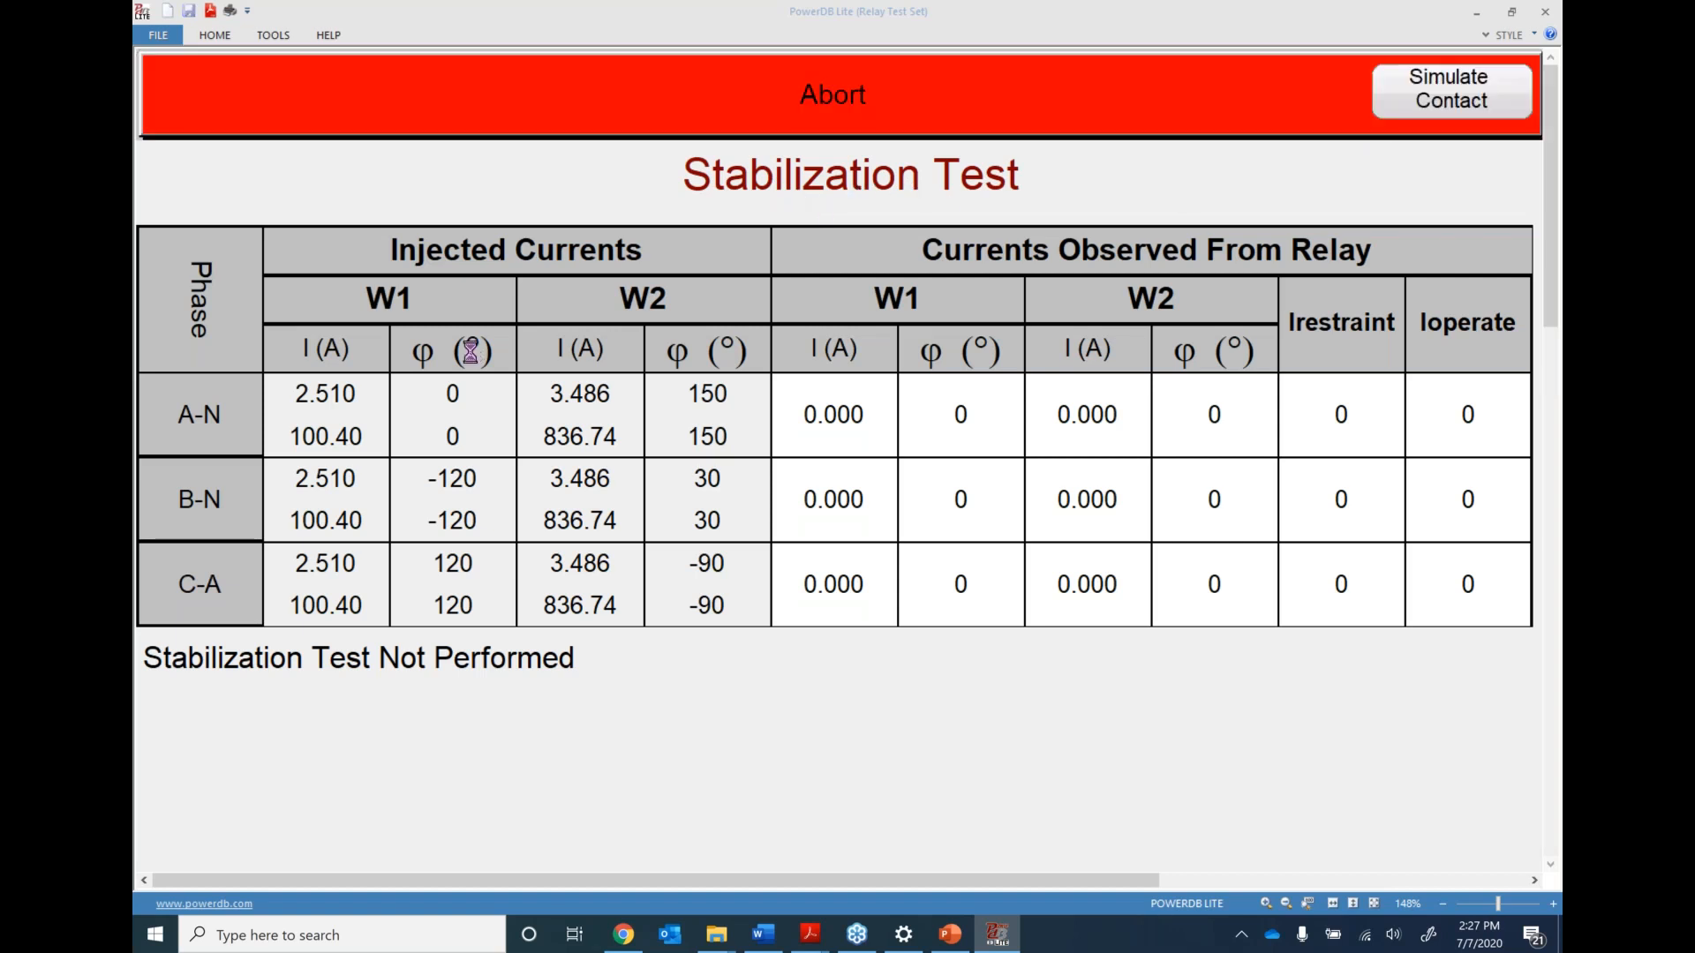
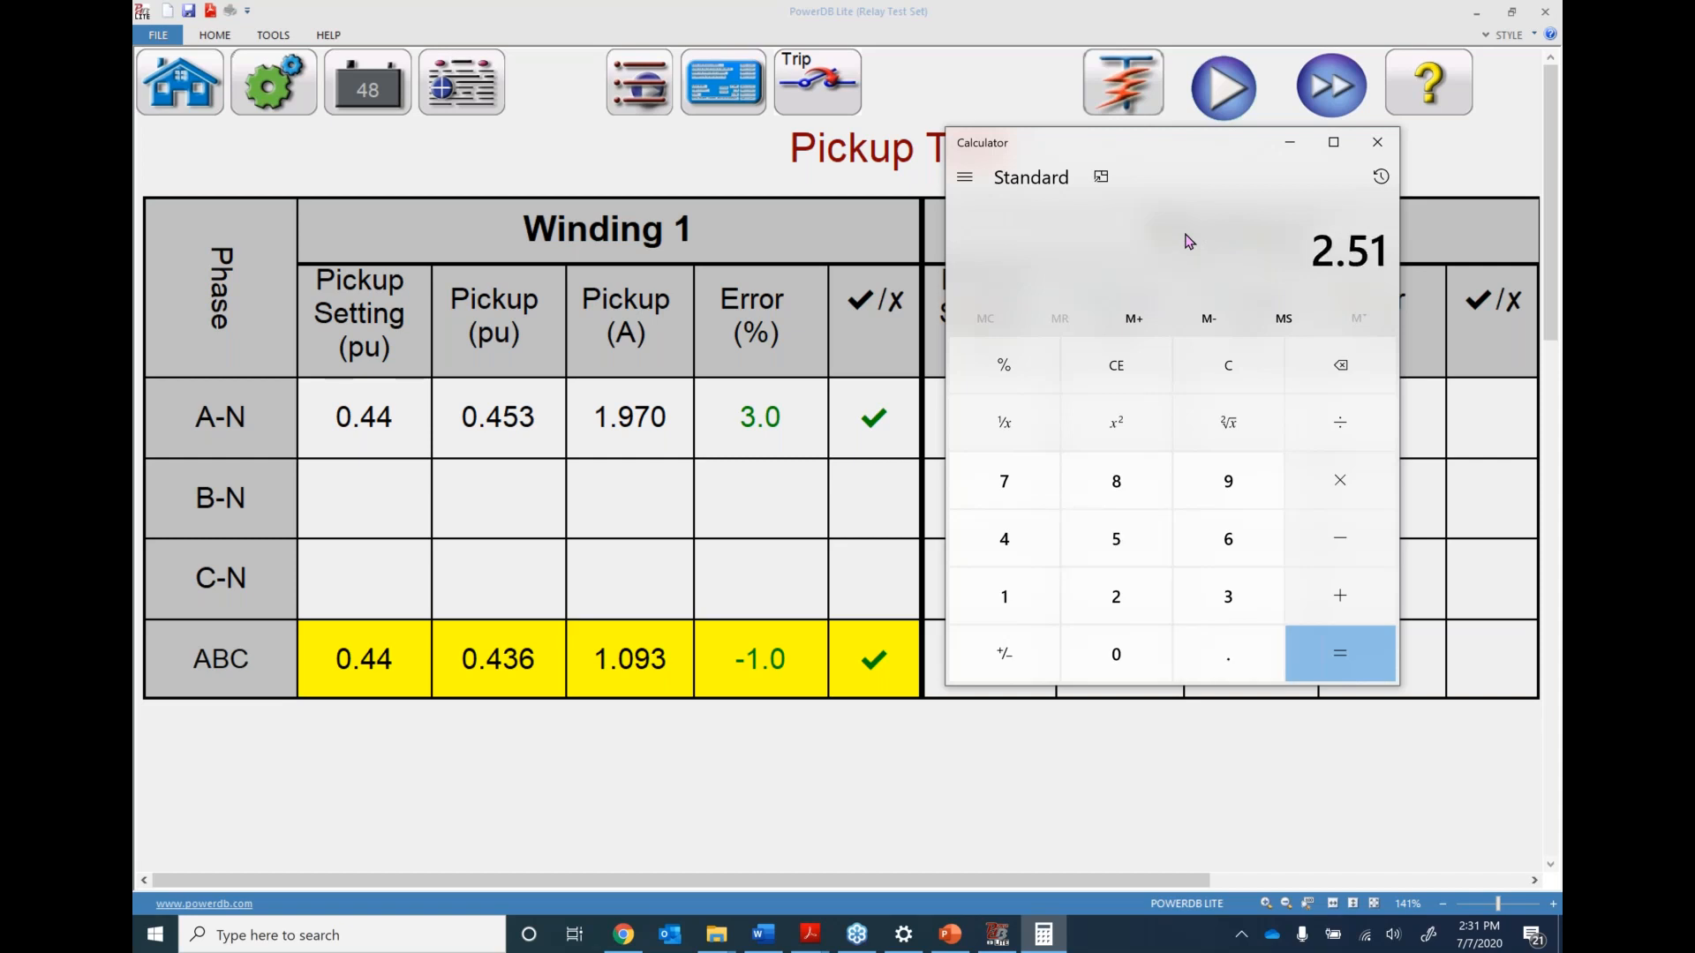
Calculate the expected pickup currents in Calculator as 2.51 × 0.44 and that result × 1.732, and minimize Calculator
{"action": "type", "text": ".44"}
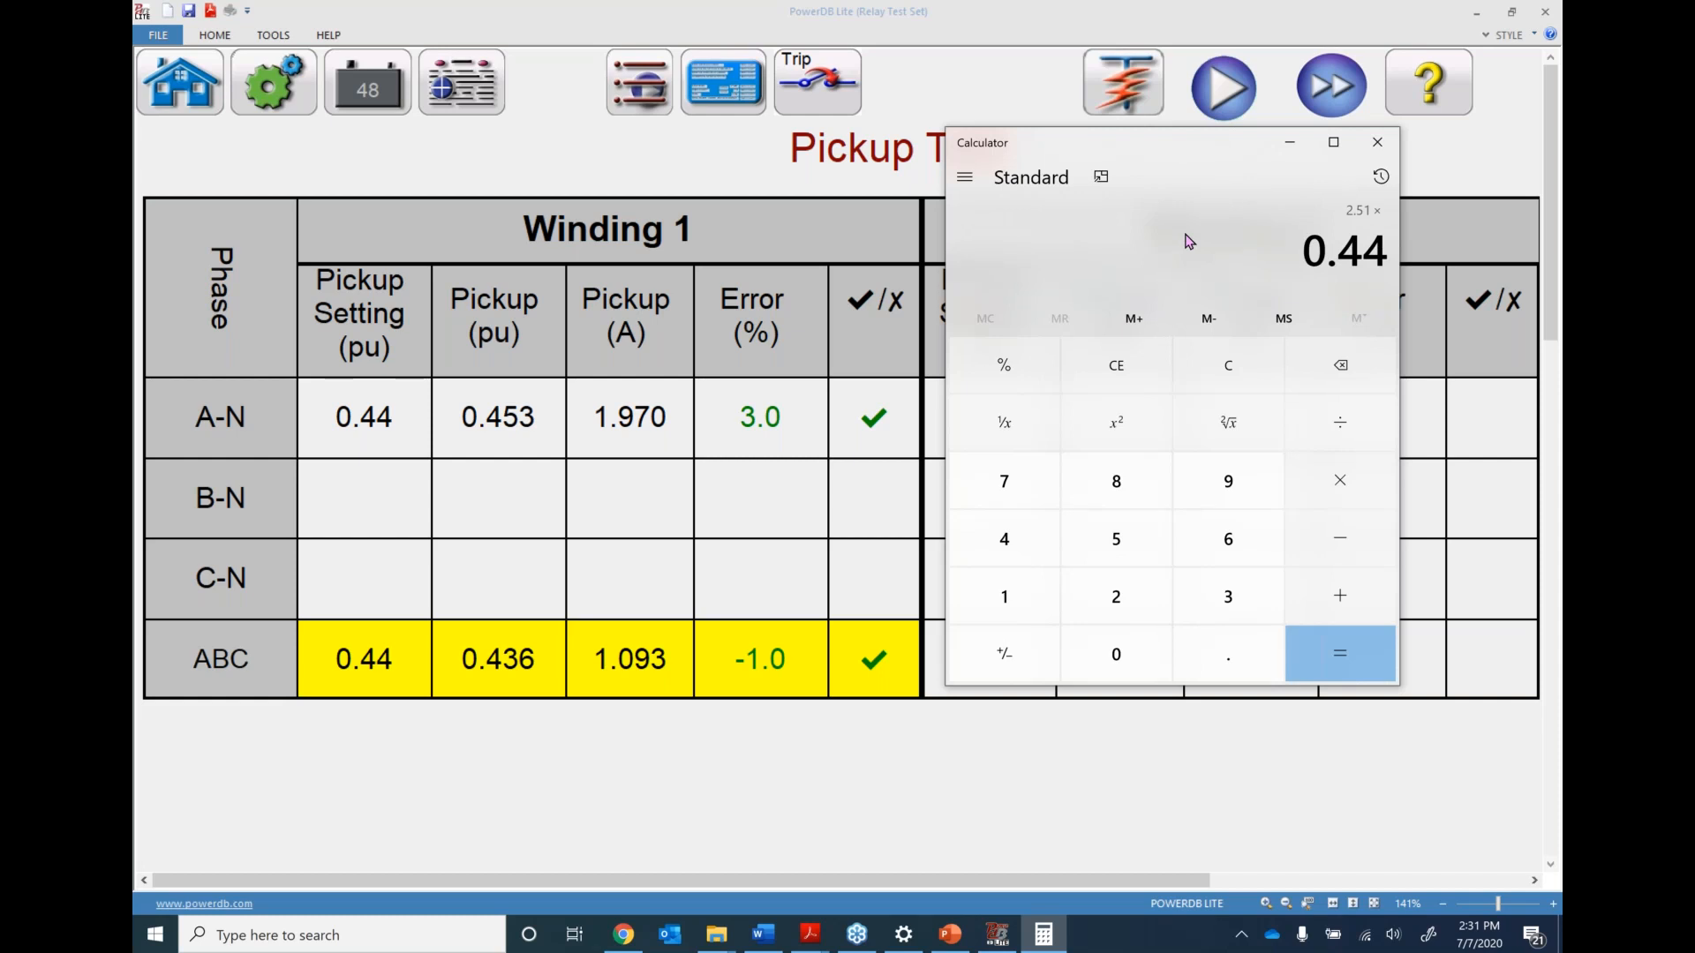
{"action": "key", "text": "Return"}
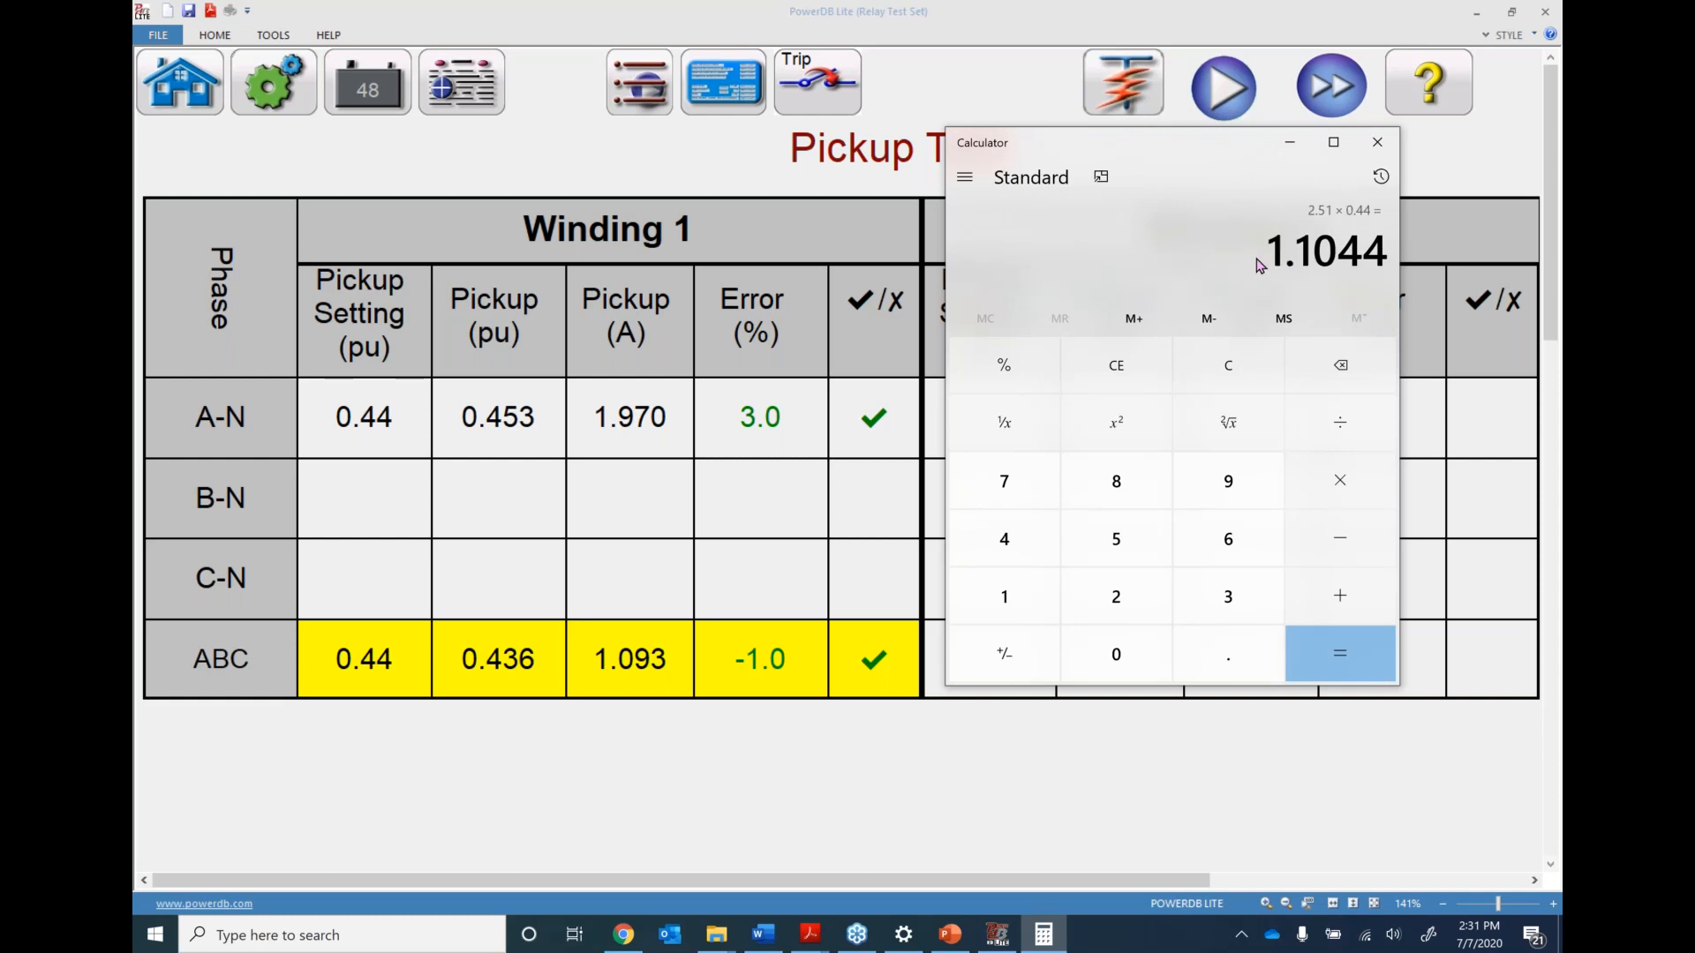
{"action": "key", "text": "ctrl+c"}
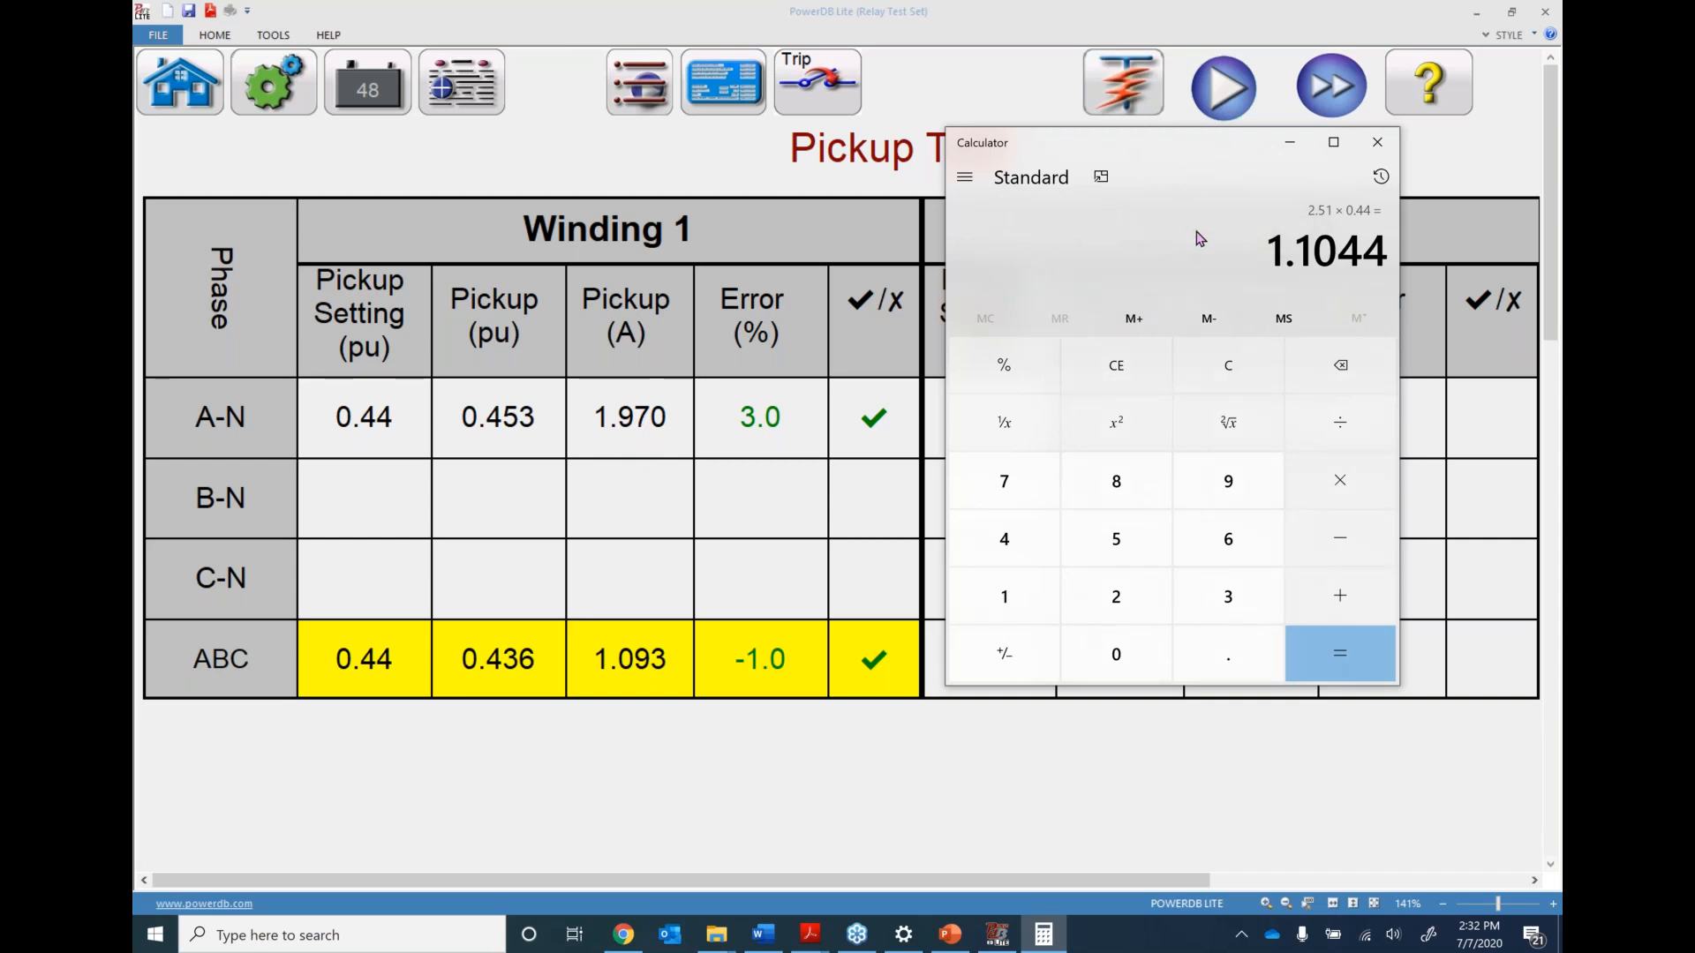
{"action": "type", "text": "*1.7"}
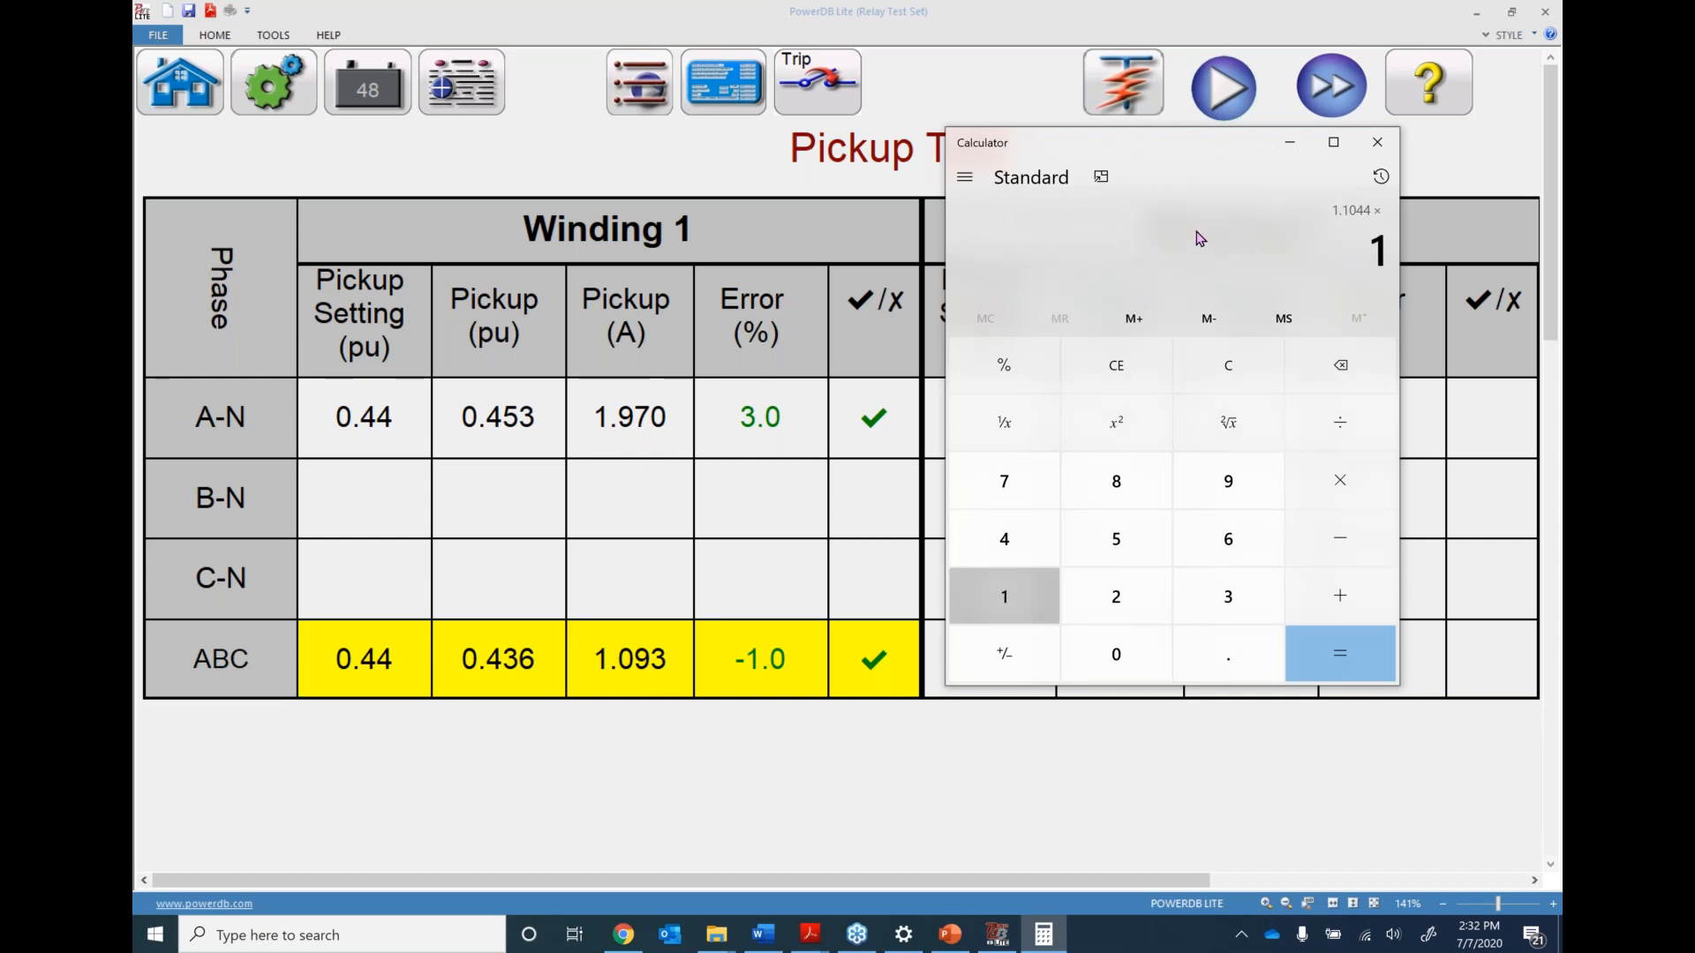
{"action": "type", "text": "32"}
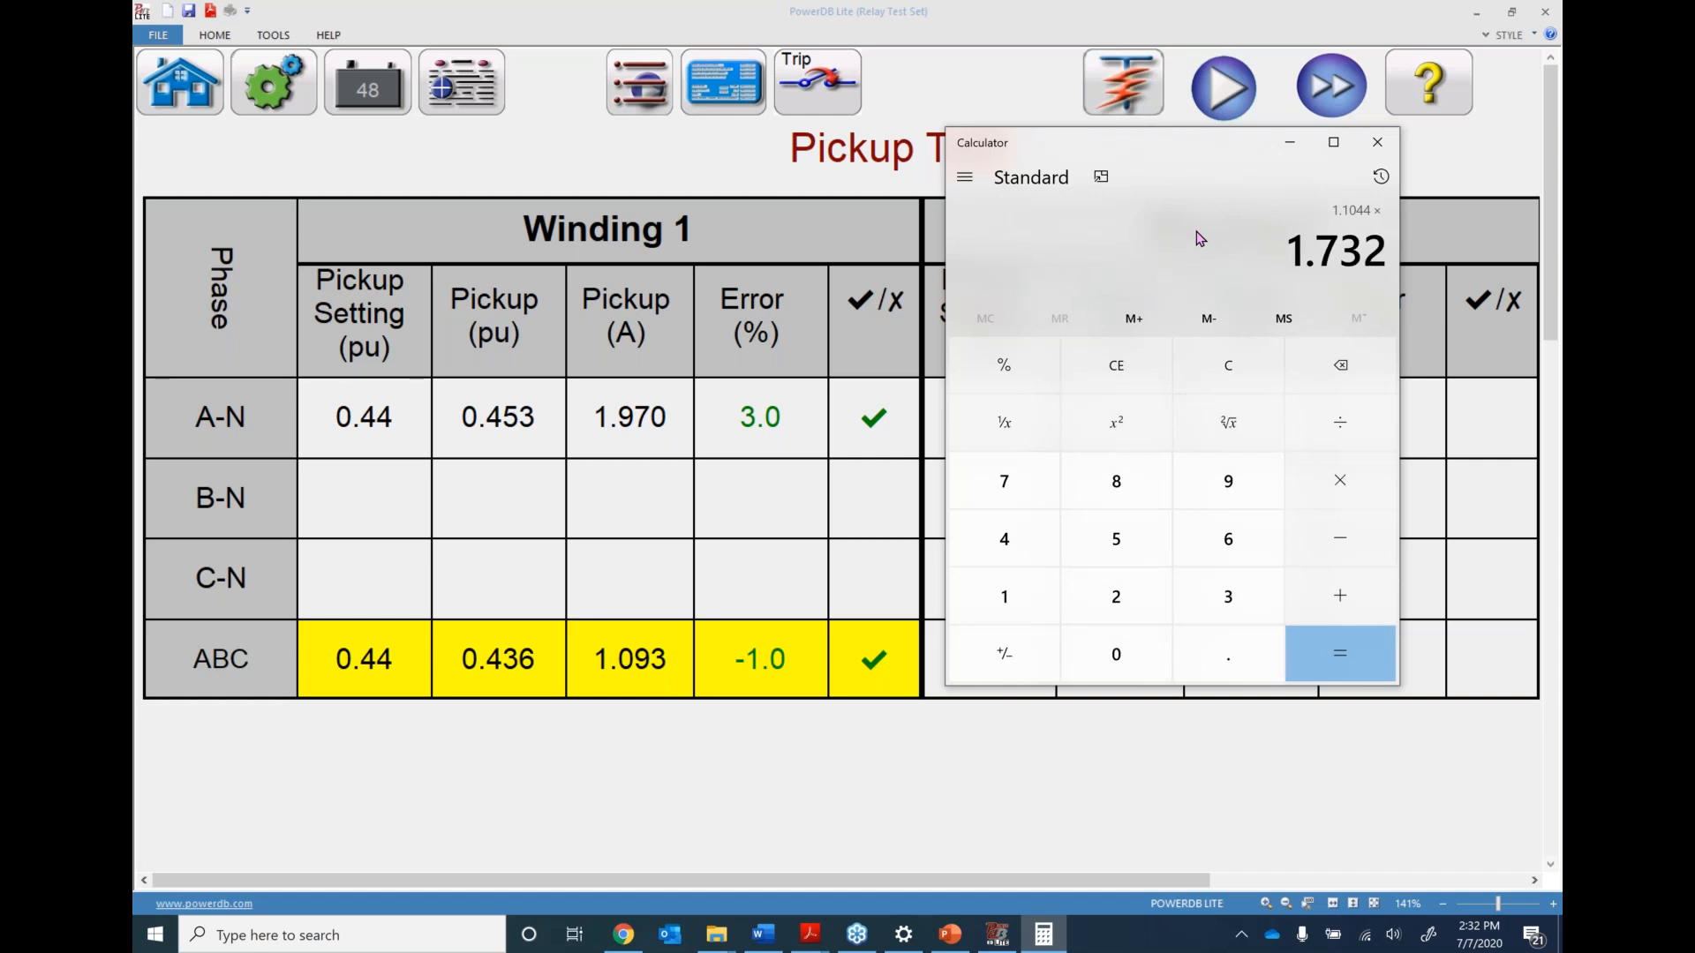
{"action": "key", "text": "Return"}
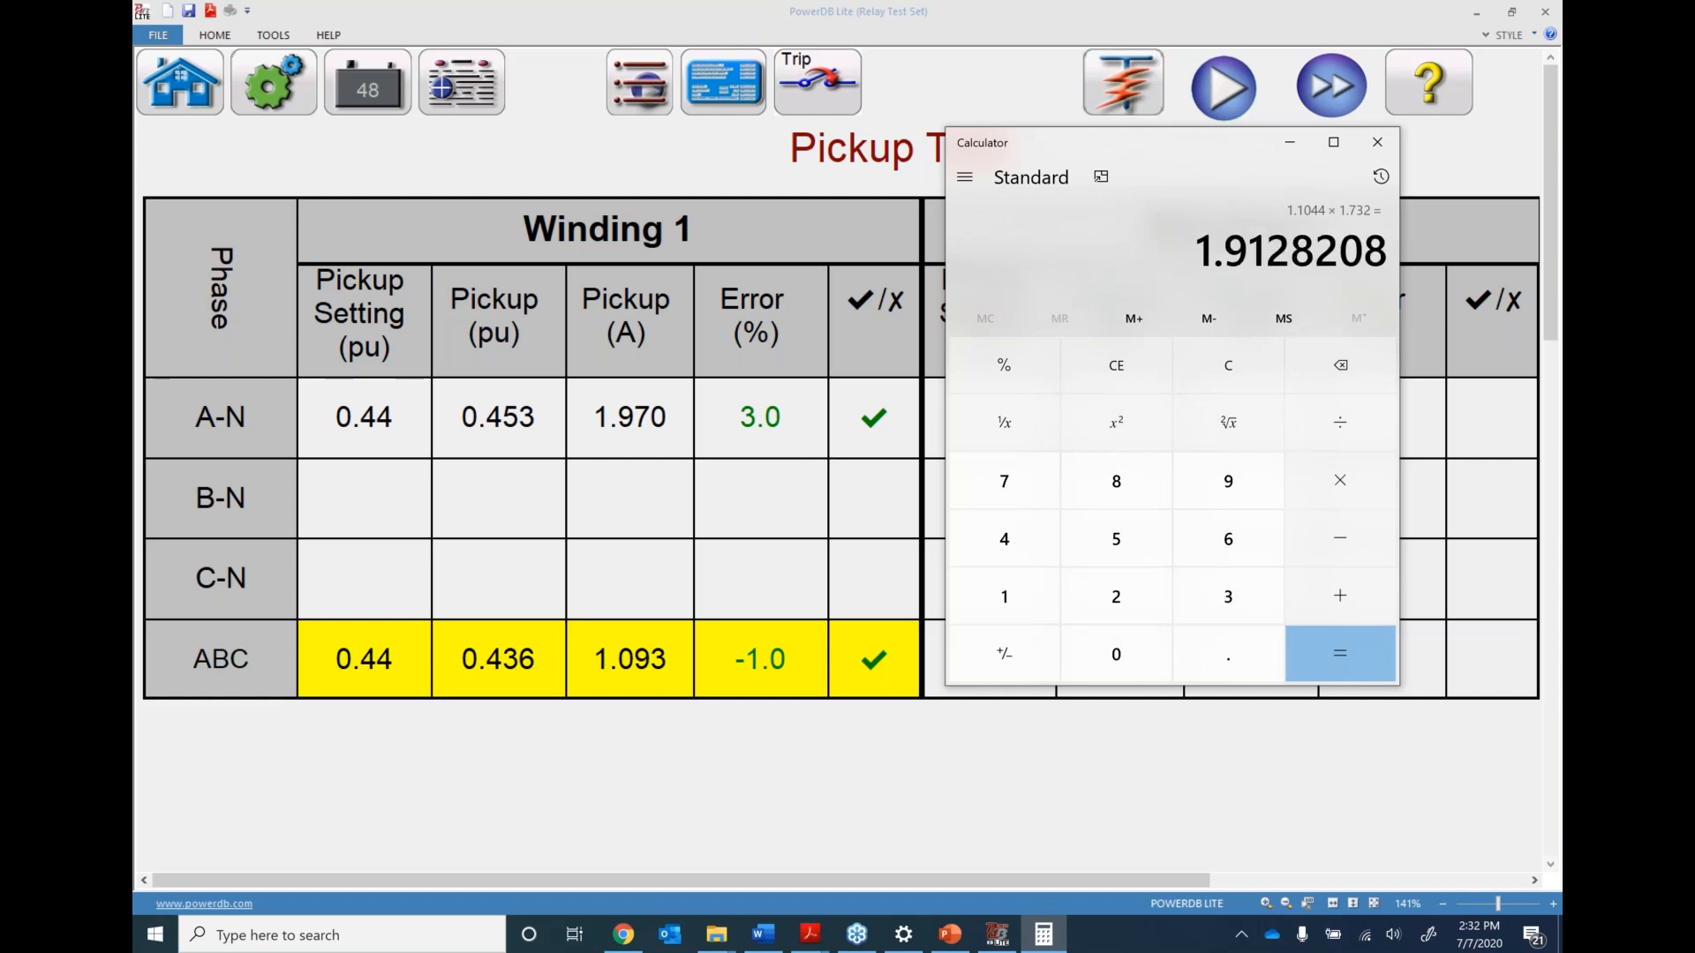
{"action": "left_click_drag", "start_coordinate": [1197, 251], "coordinate": [1394, 243]}
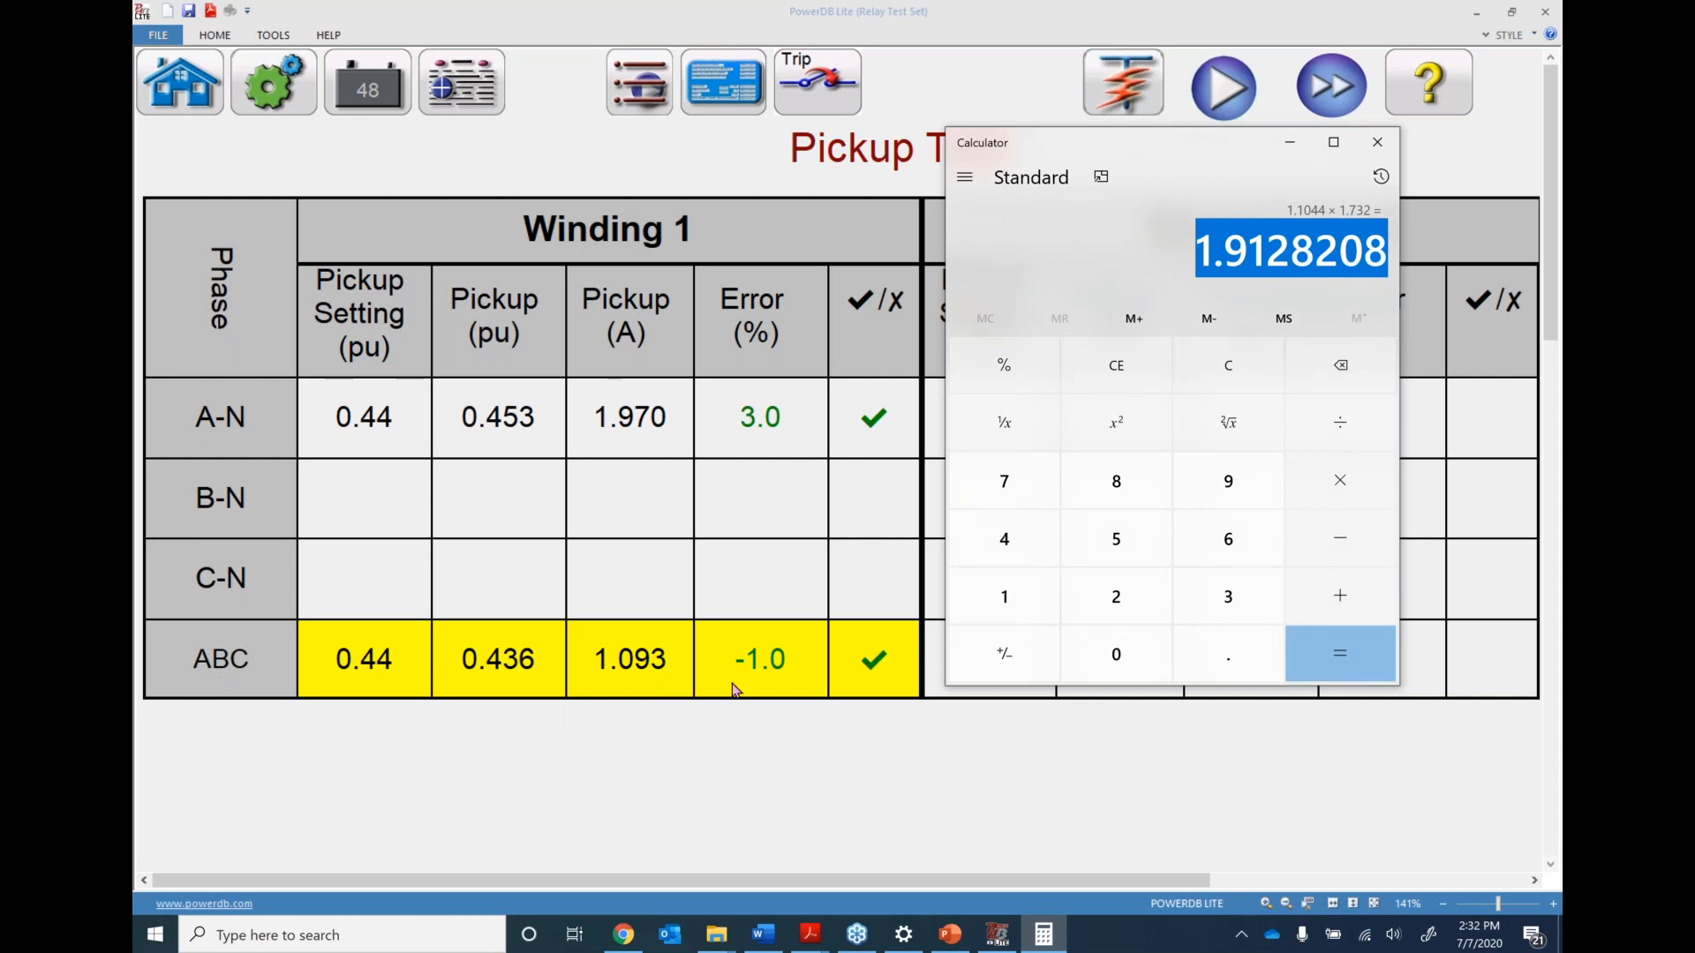
{"action": "left_click", "coordinate": [1289, 143]}
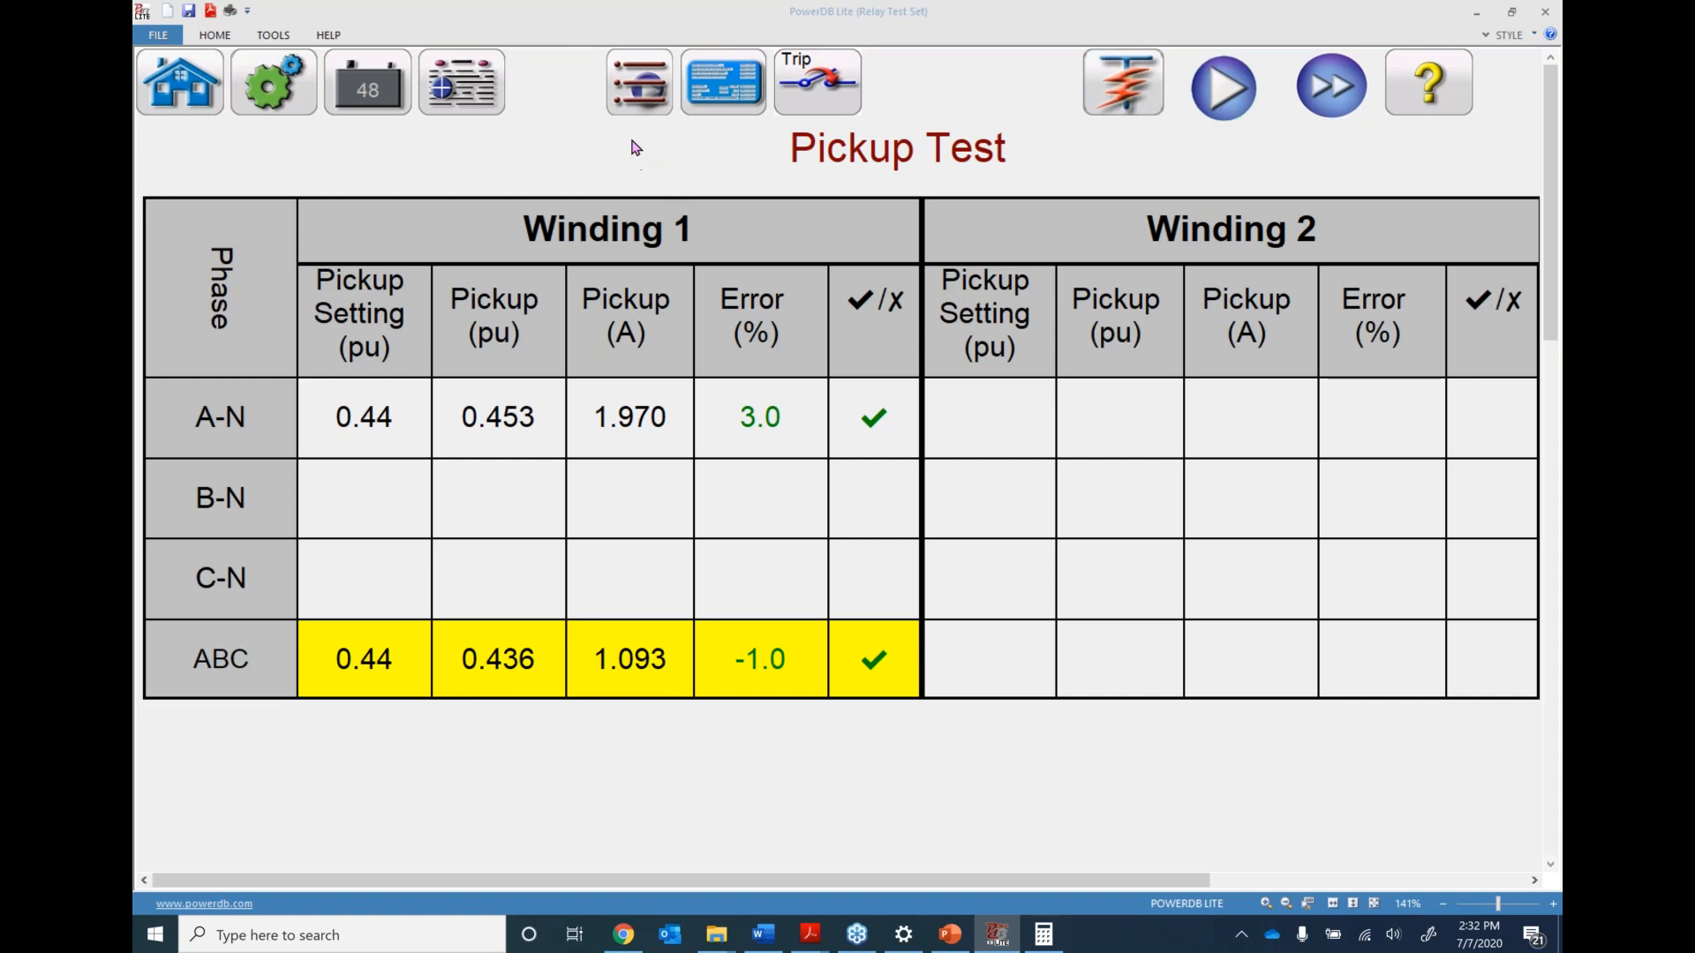
Open the Characteristic Slope Test and add a test point on the first slope of the operating characteristic
{"action": "left_click", "coordinate": [643, 80]}
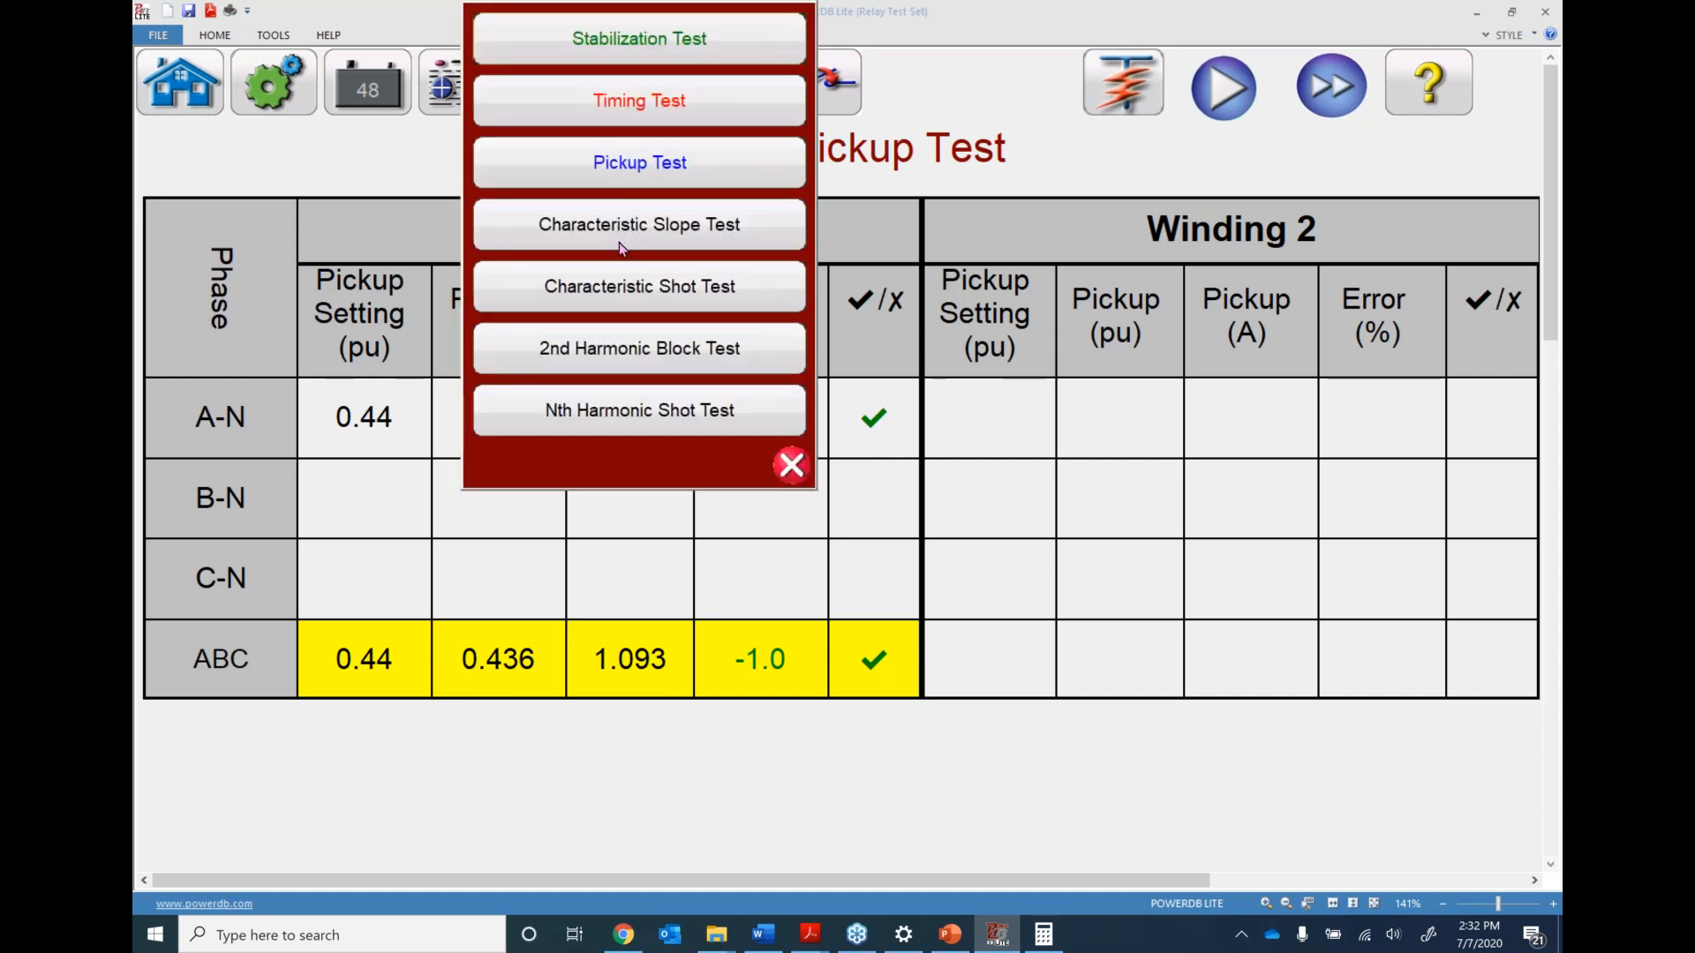
{"action": "left_click", "coordinate": [625, 224]}
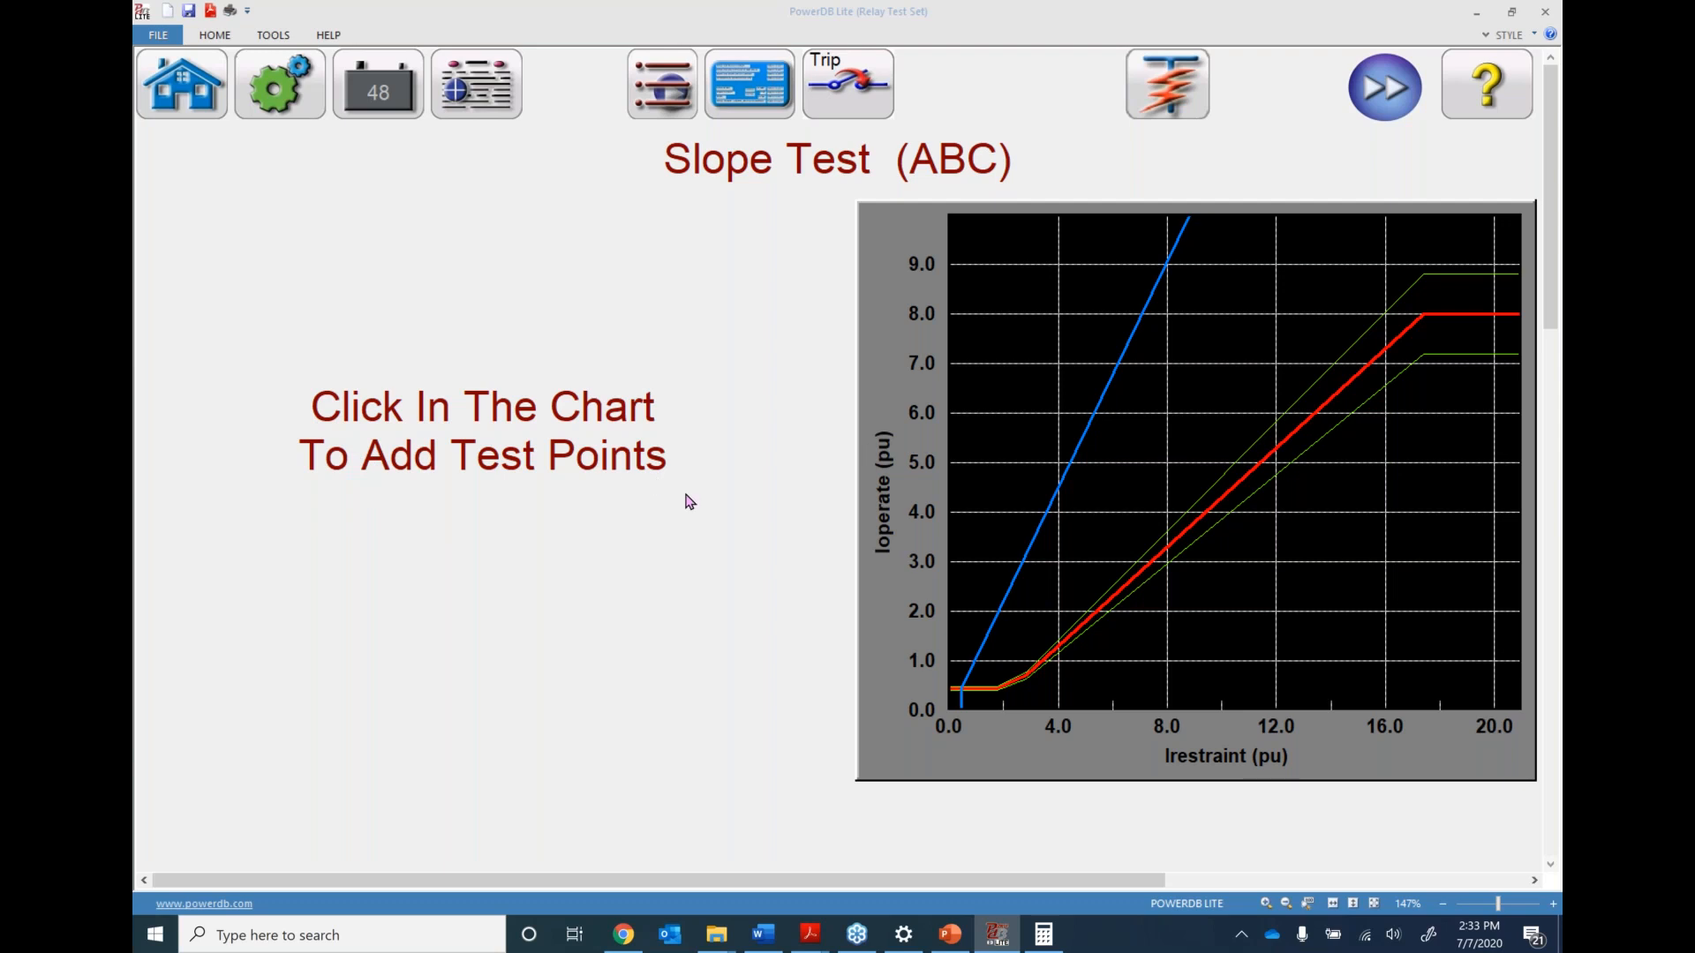
{"action": "left_click", "coordinate": [1013, 688]}
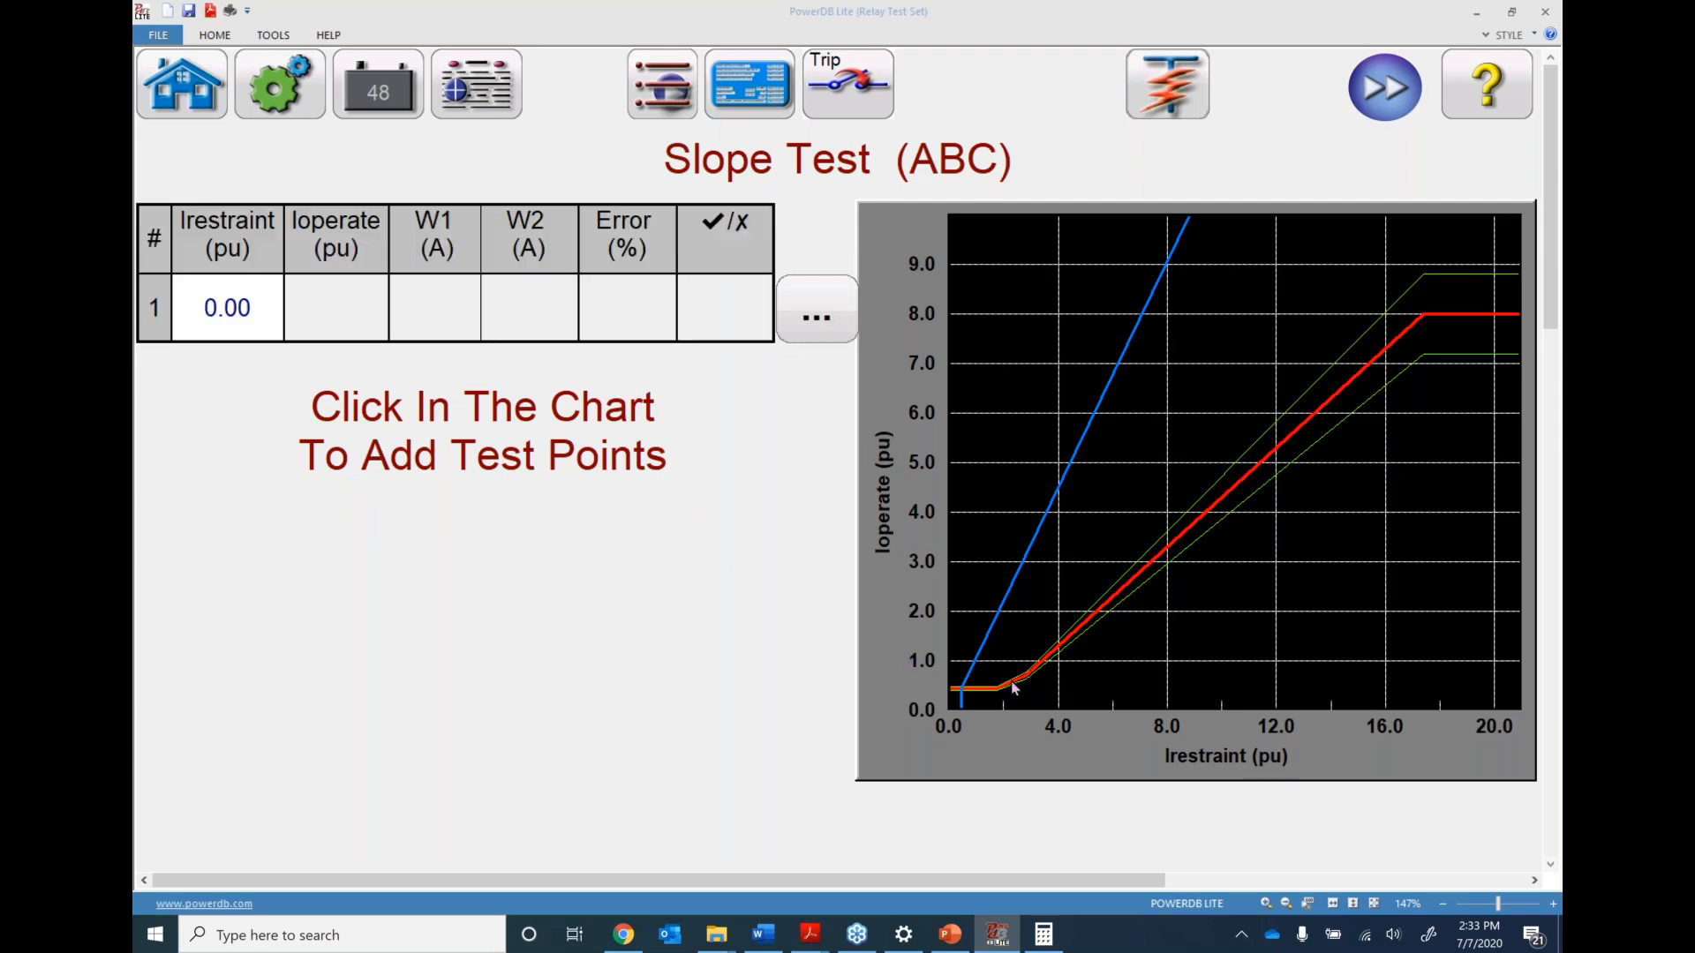
Add a test point at 6.20 pu restraint on the second slope and run all slope tests, simulating the contact
{"action": "left_click", "coordinate": [1119, 602]}
{"action": "left_click", "coordinate": [1385, 97]}
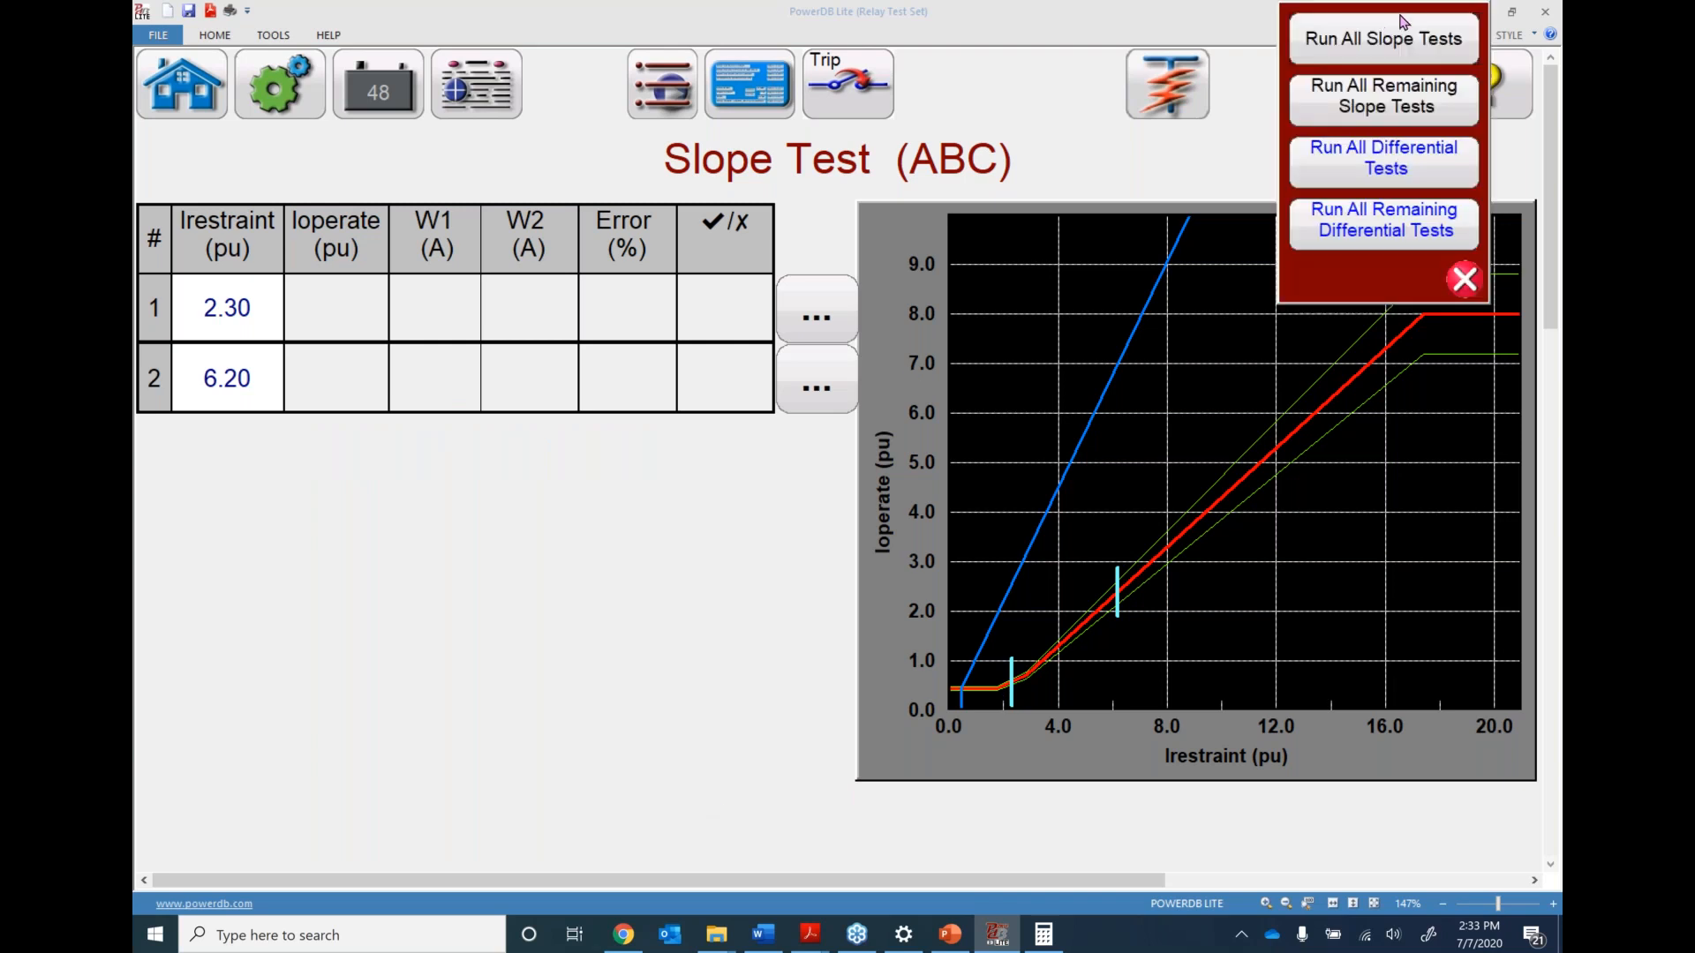
{"action": "left_click", "coordinate": [1383, 37]}
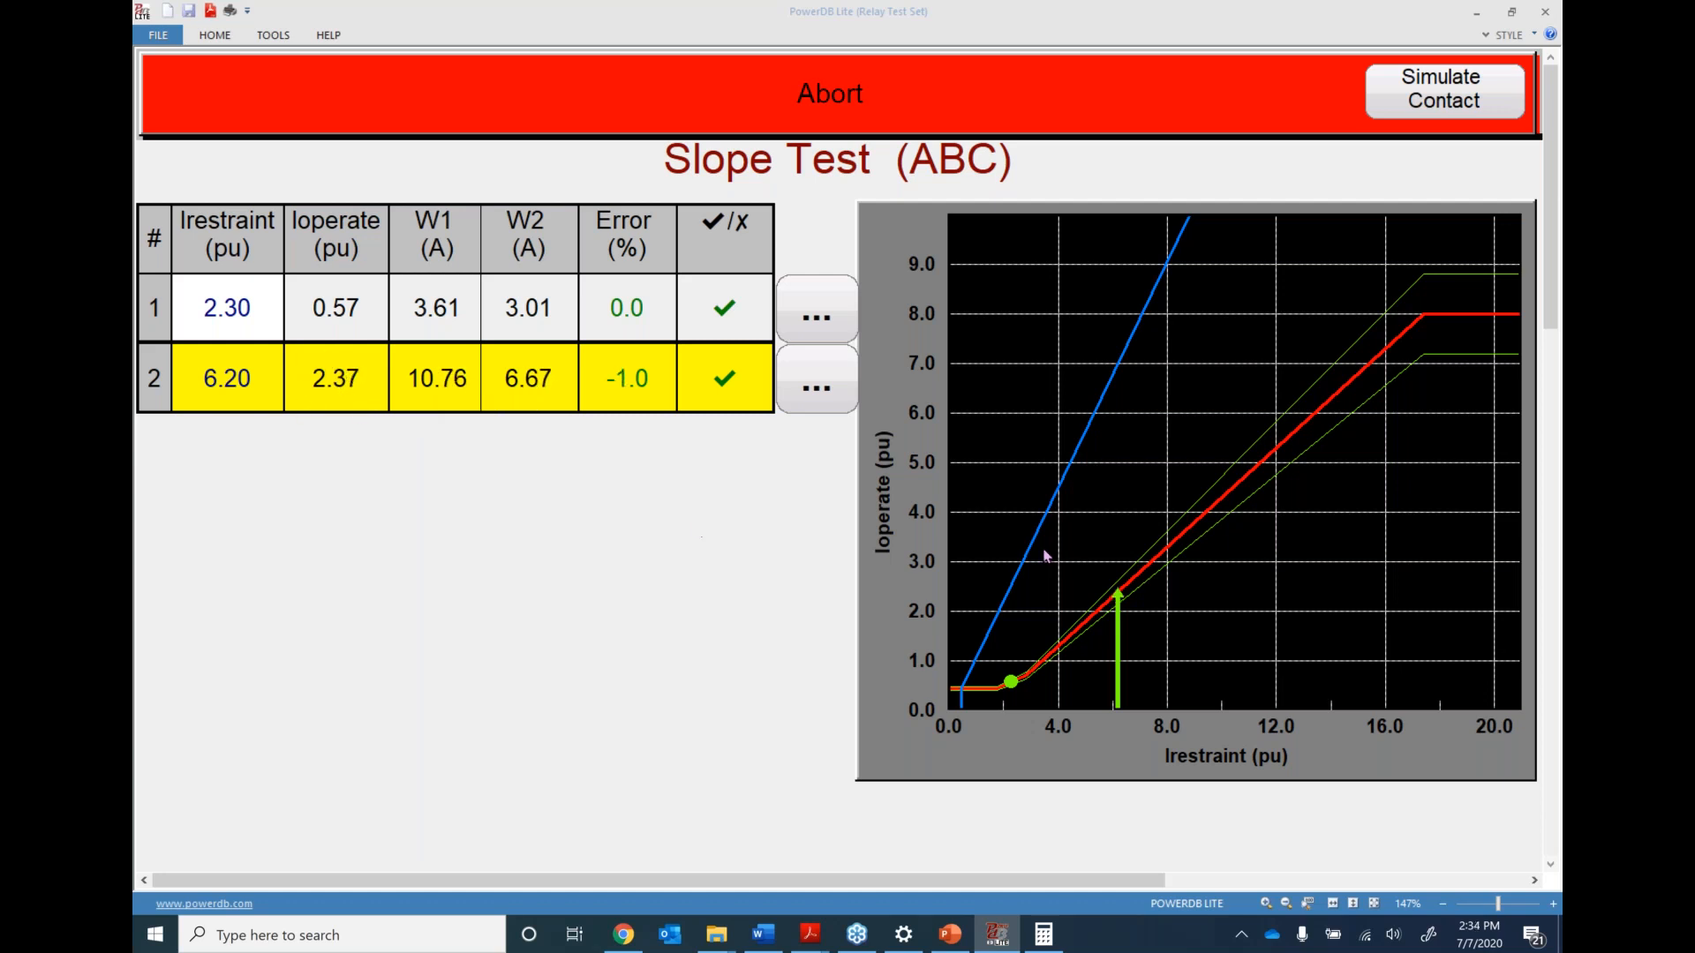
{"action": "left_click", "coordinate": [1443, 104]}
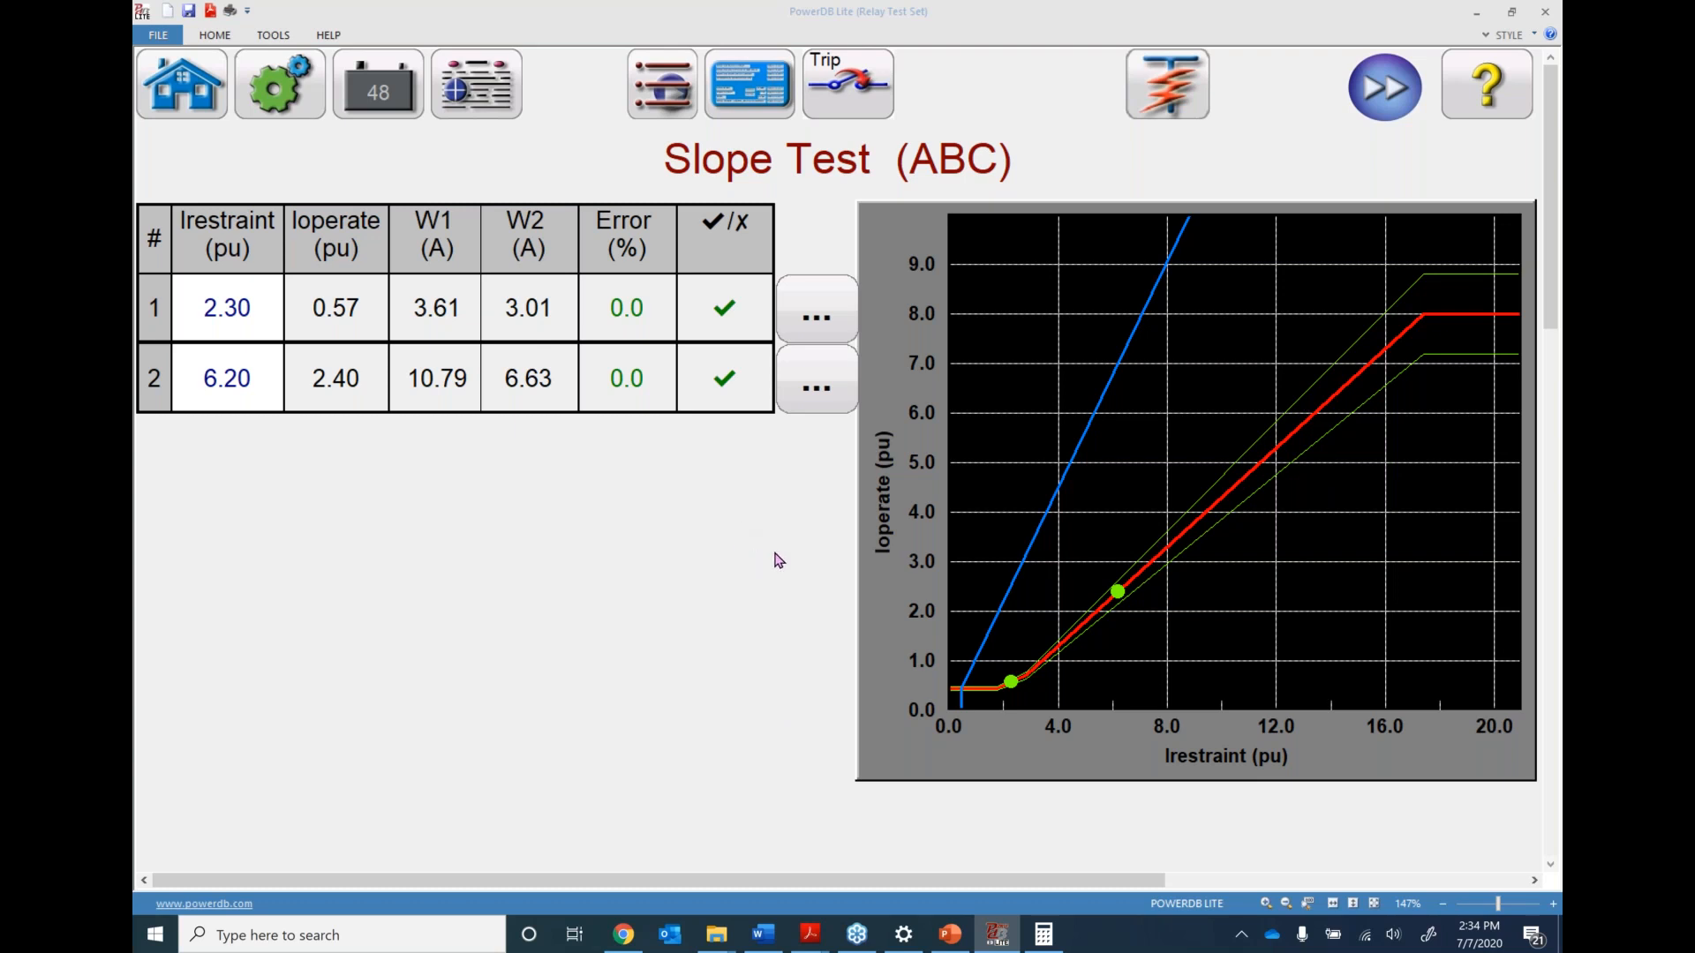
Open the Characteristic Shot Test from the differential tests
{"action": "left_click", "coordinate": [667, 88]}
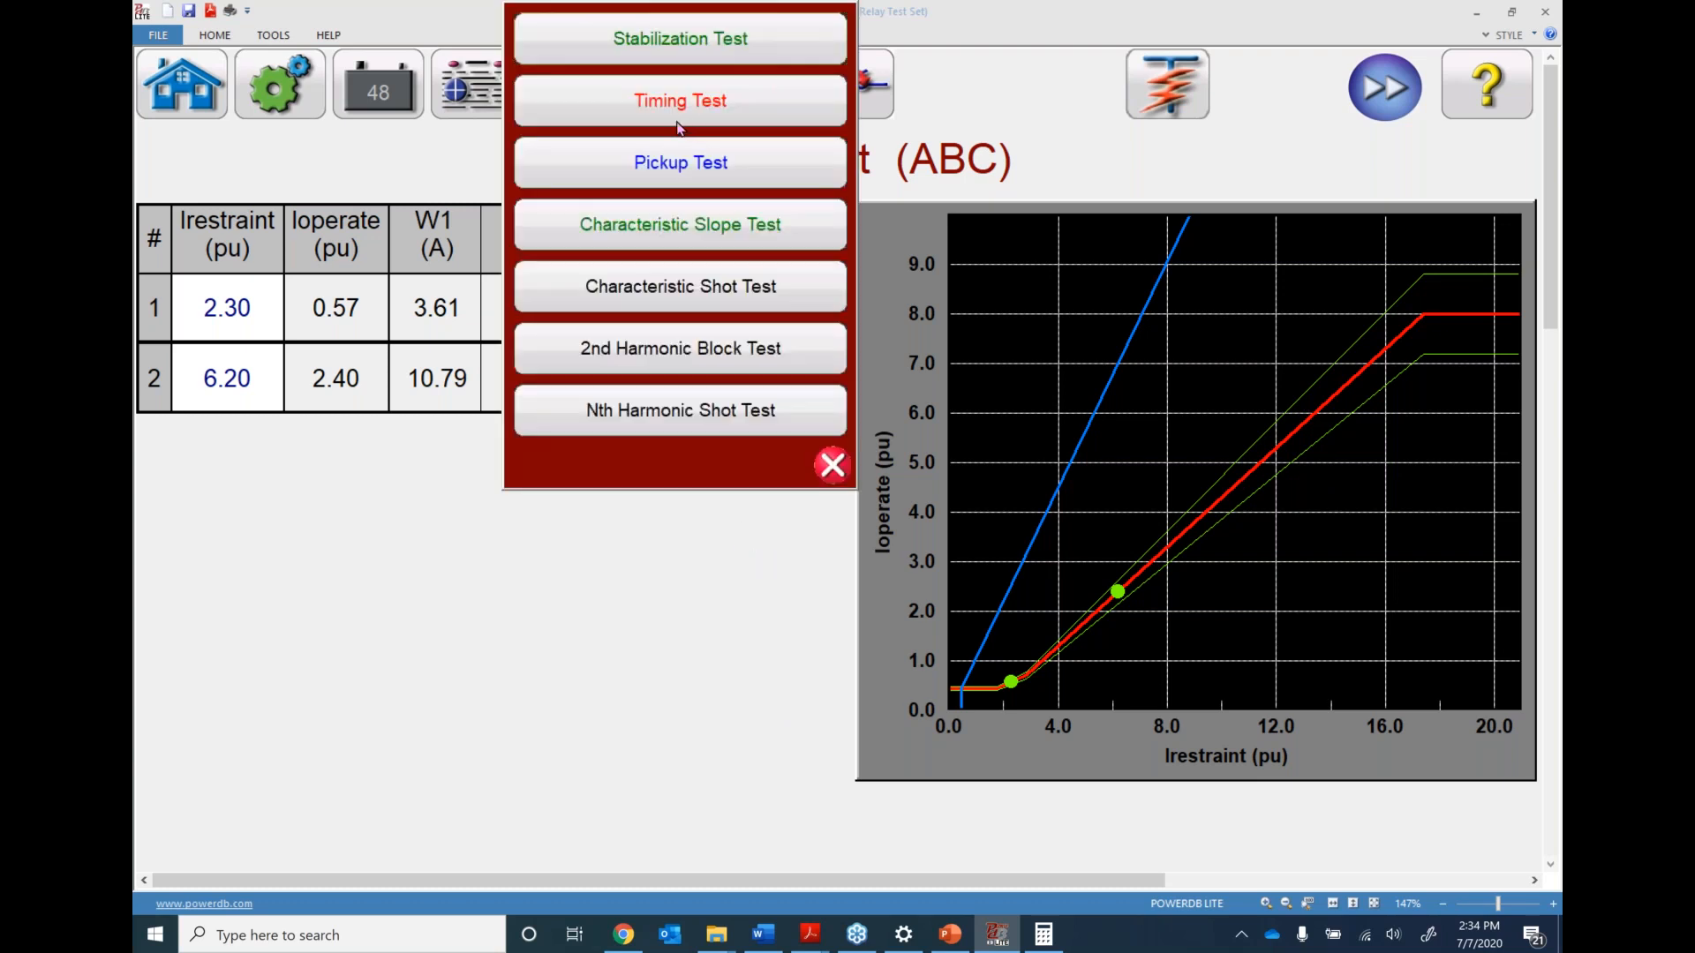
{"action": "left_click", "coordinate": [678, 291]}
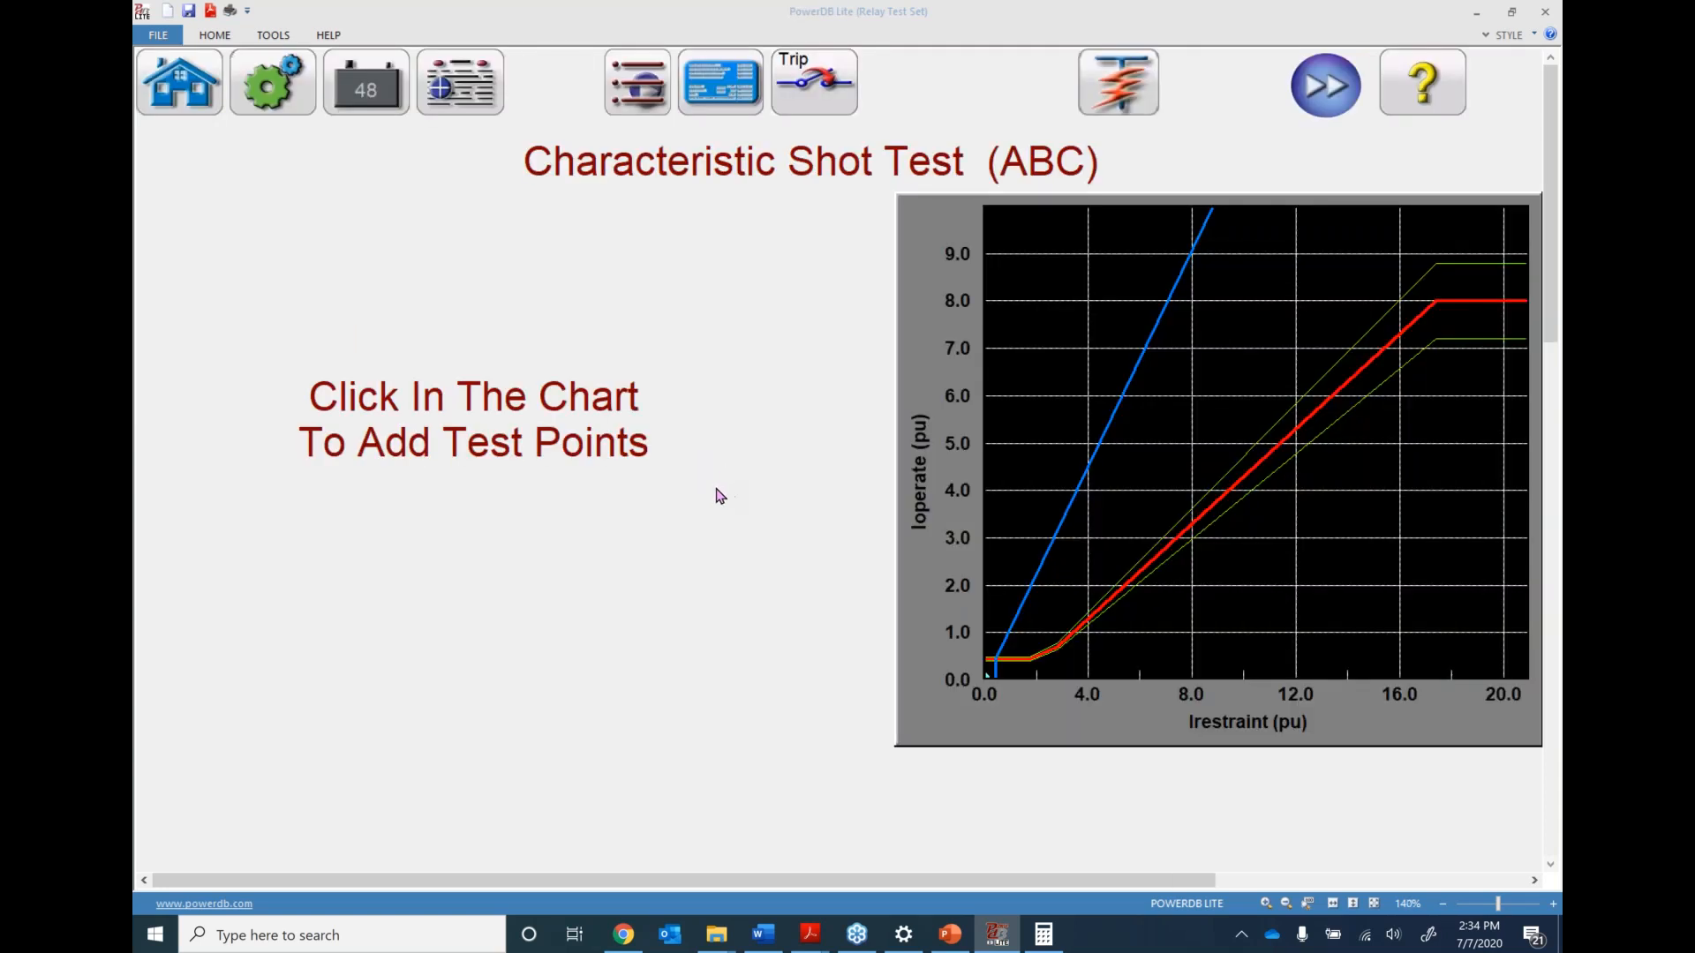
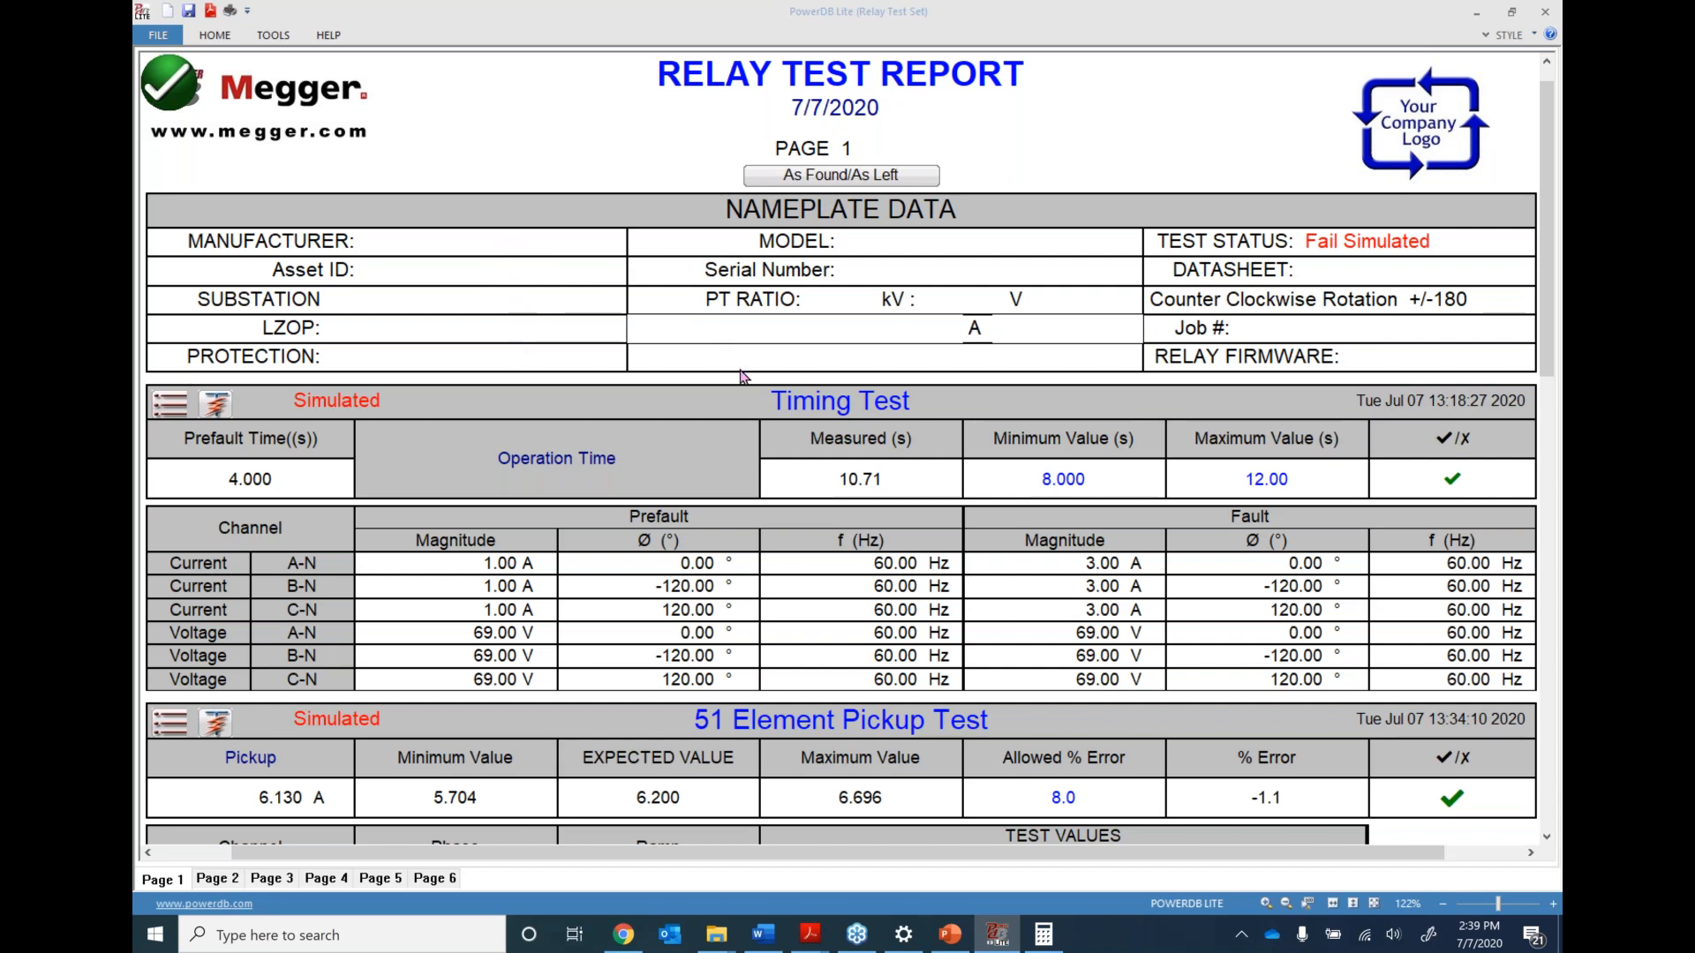
Examine the relay test report from page 1 through page 5, covering the overcurrent, sequence and differential test results
{"action": "scroll", "coordinate": [741, 376], "scroll_direction": "down", "scroll_amount": 3}
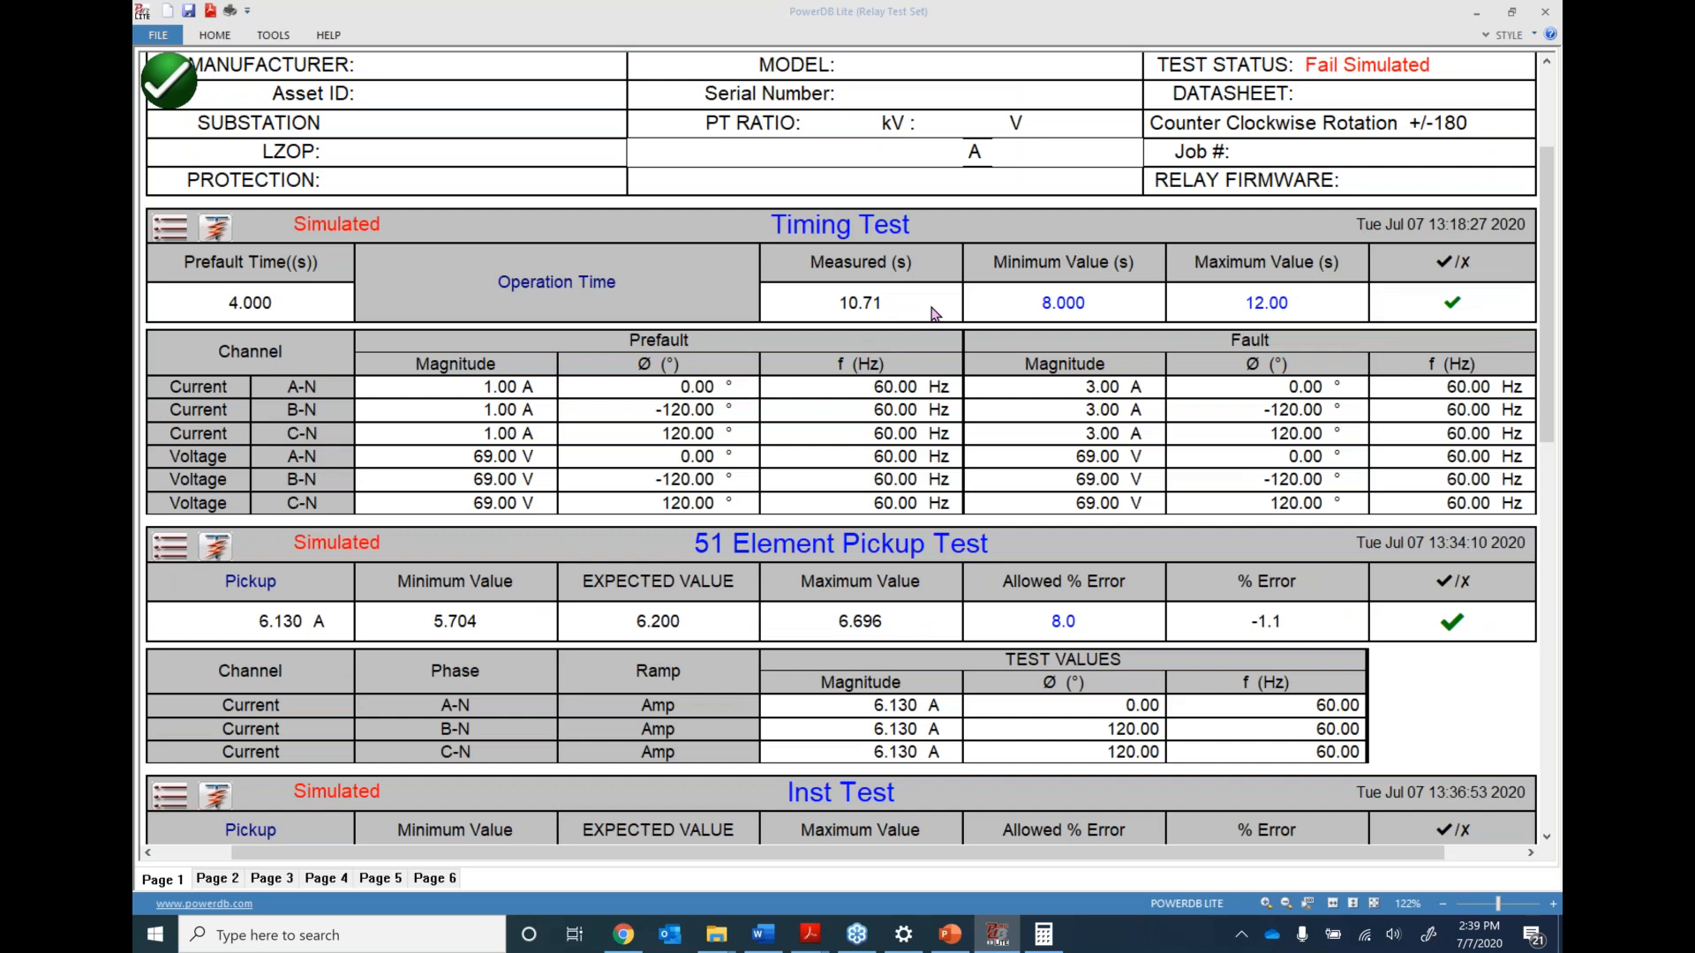
{"action": "scroll", "coordinate": [821, 266], "scroll_direction": "down", "scroll_amount": 5}
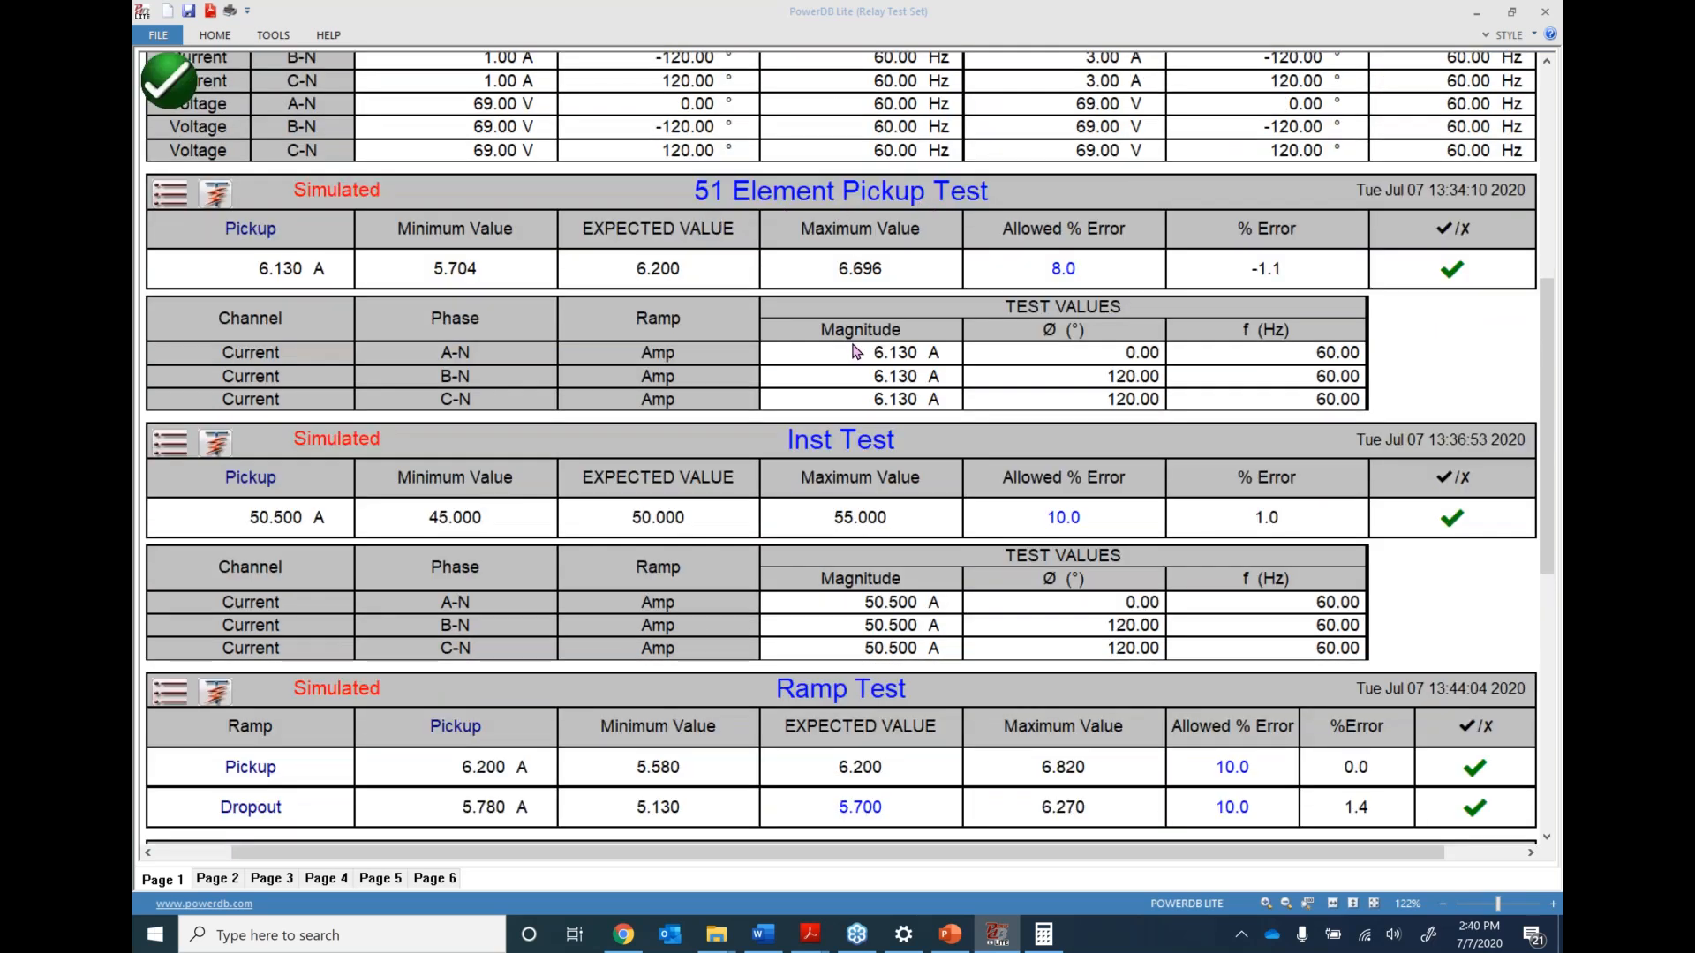
{"action": "scroll", "coordinate": [854, 352], "scroll_direction": "down", "scroll_amount": 3}
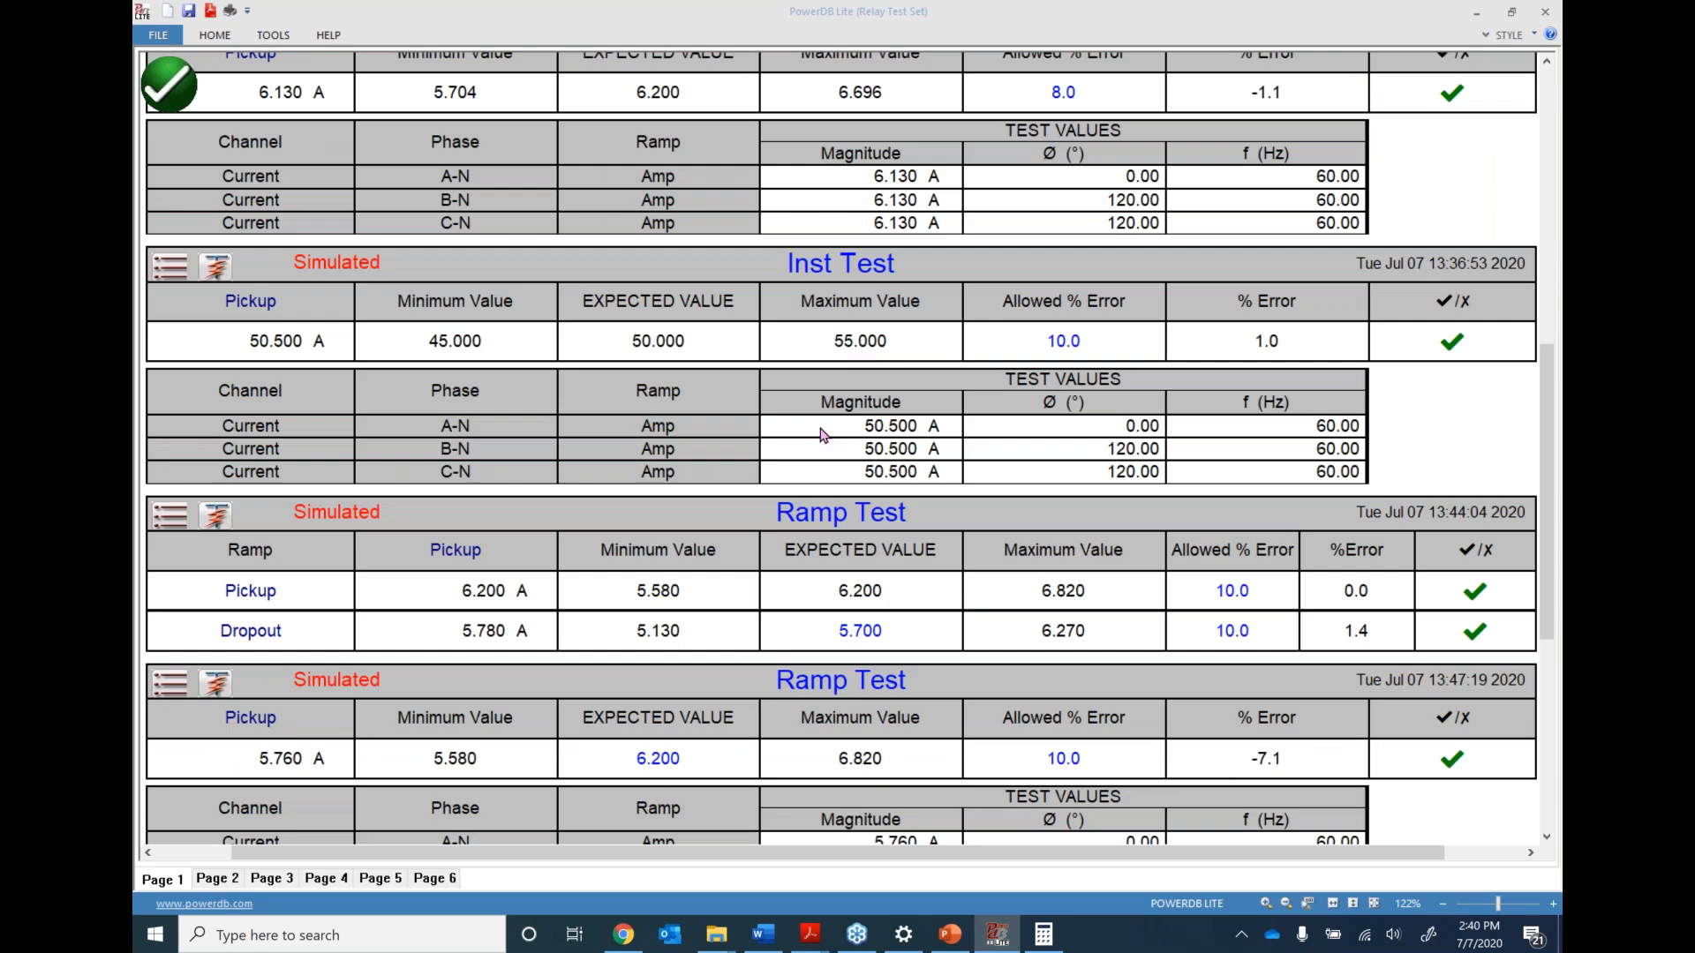
{"action": "scroll", "coordinate": [820, 433], "scroll_direction": "down", "scroll_amount": 5}
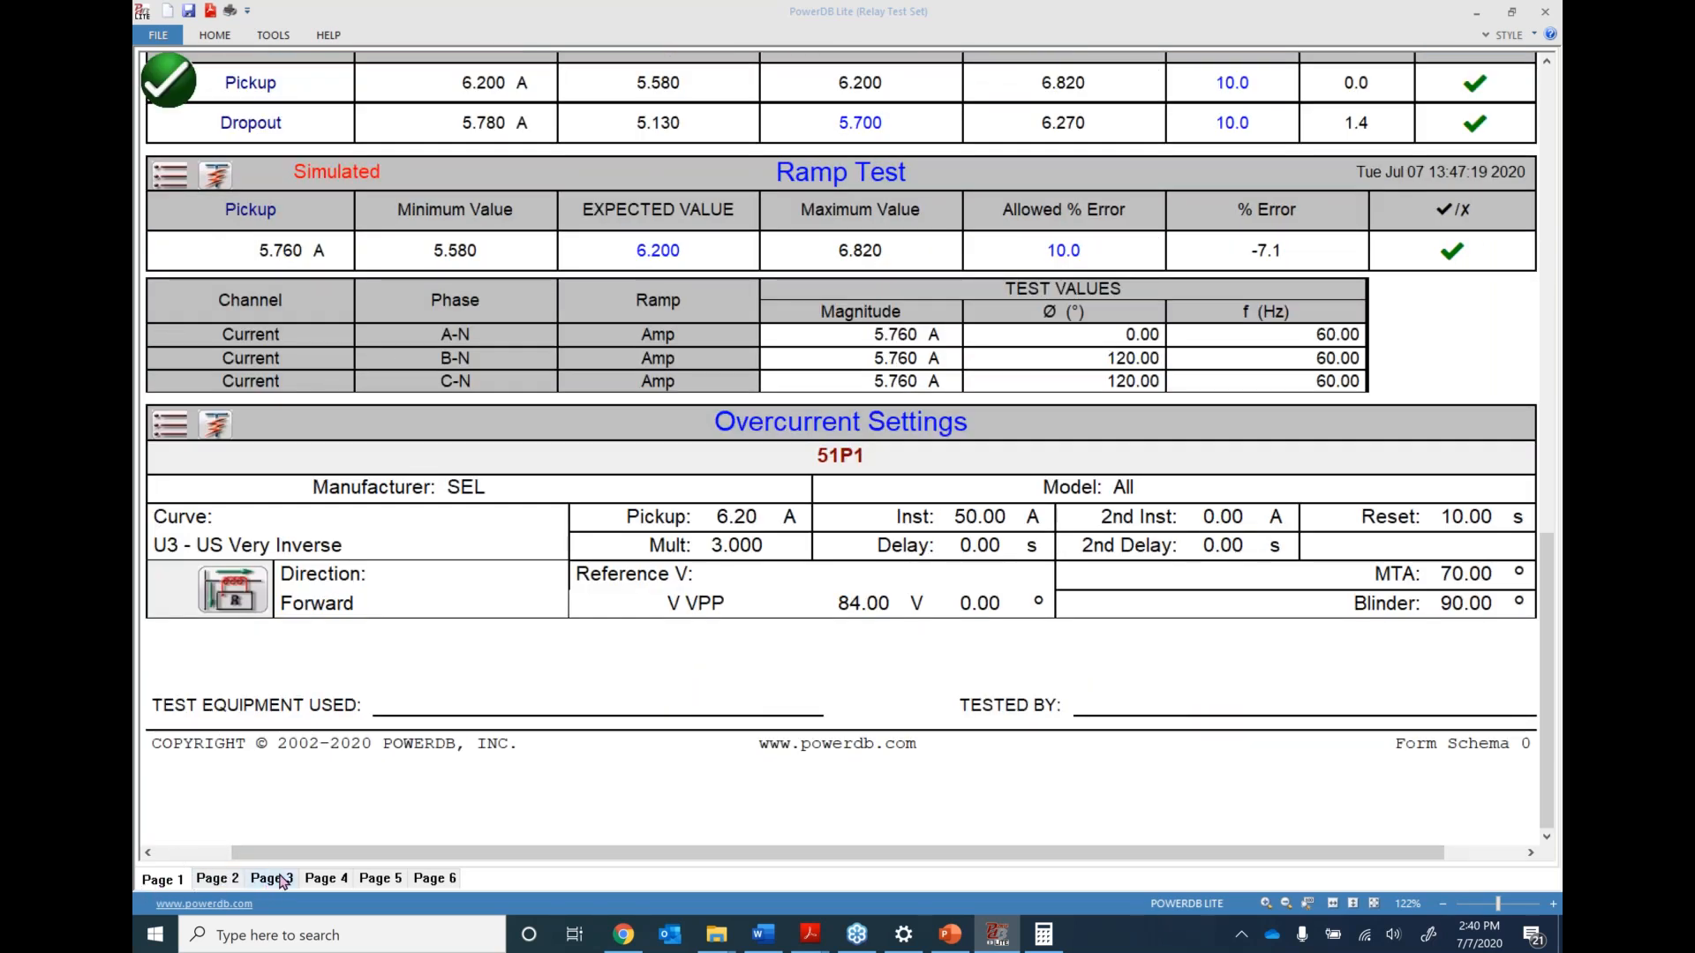
{"action": "left_click", "coordinate": [217, 878]}
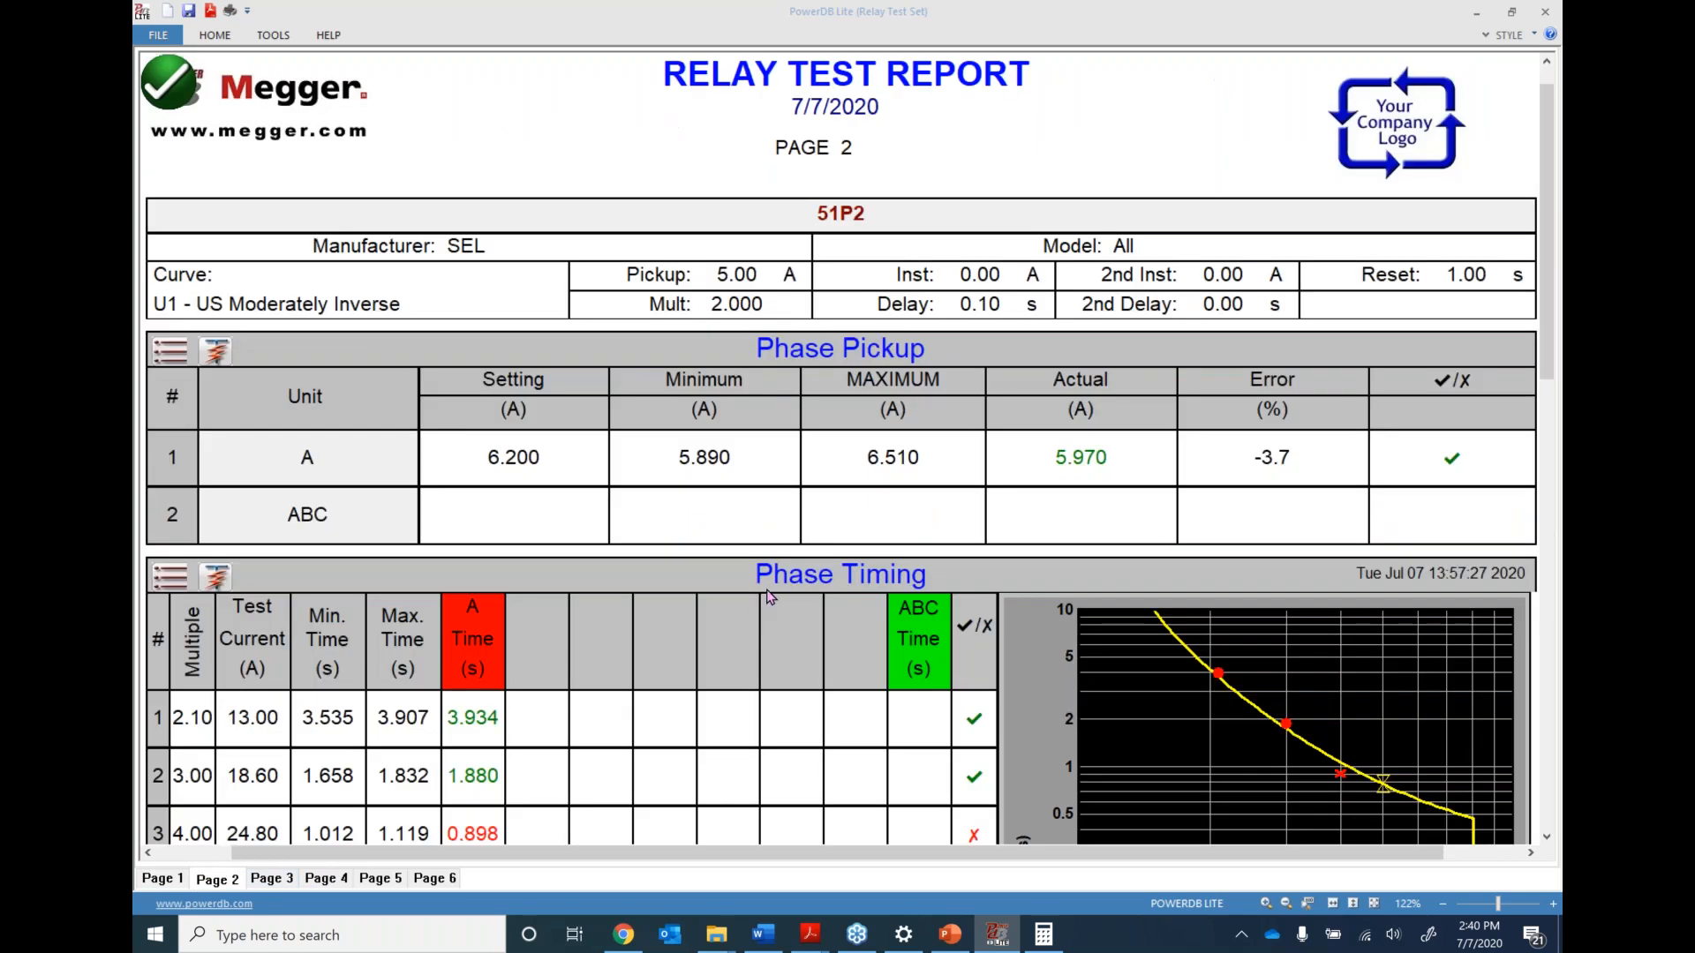
{"action": "scroll", "coordinate": [768, 597], "scroll_direction": "down", "scroll_amount": 4}
{"action": "scroll", "coordinate": [768, 597], "scroll_direction": "down", "scroll_amount": 10}
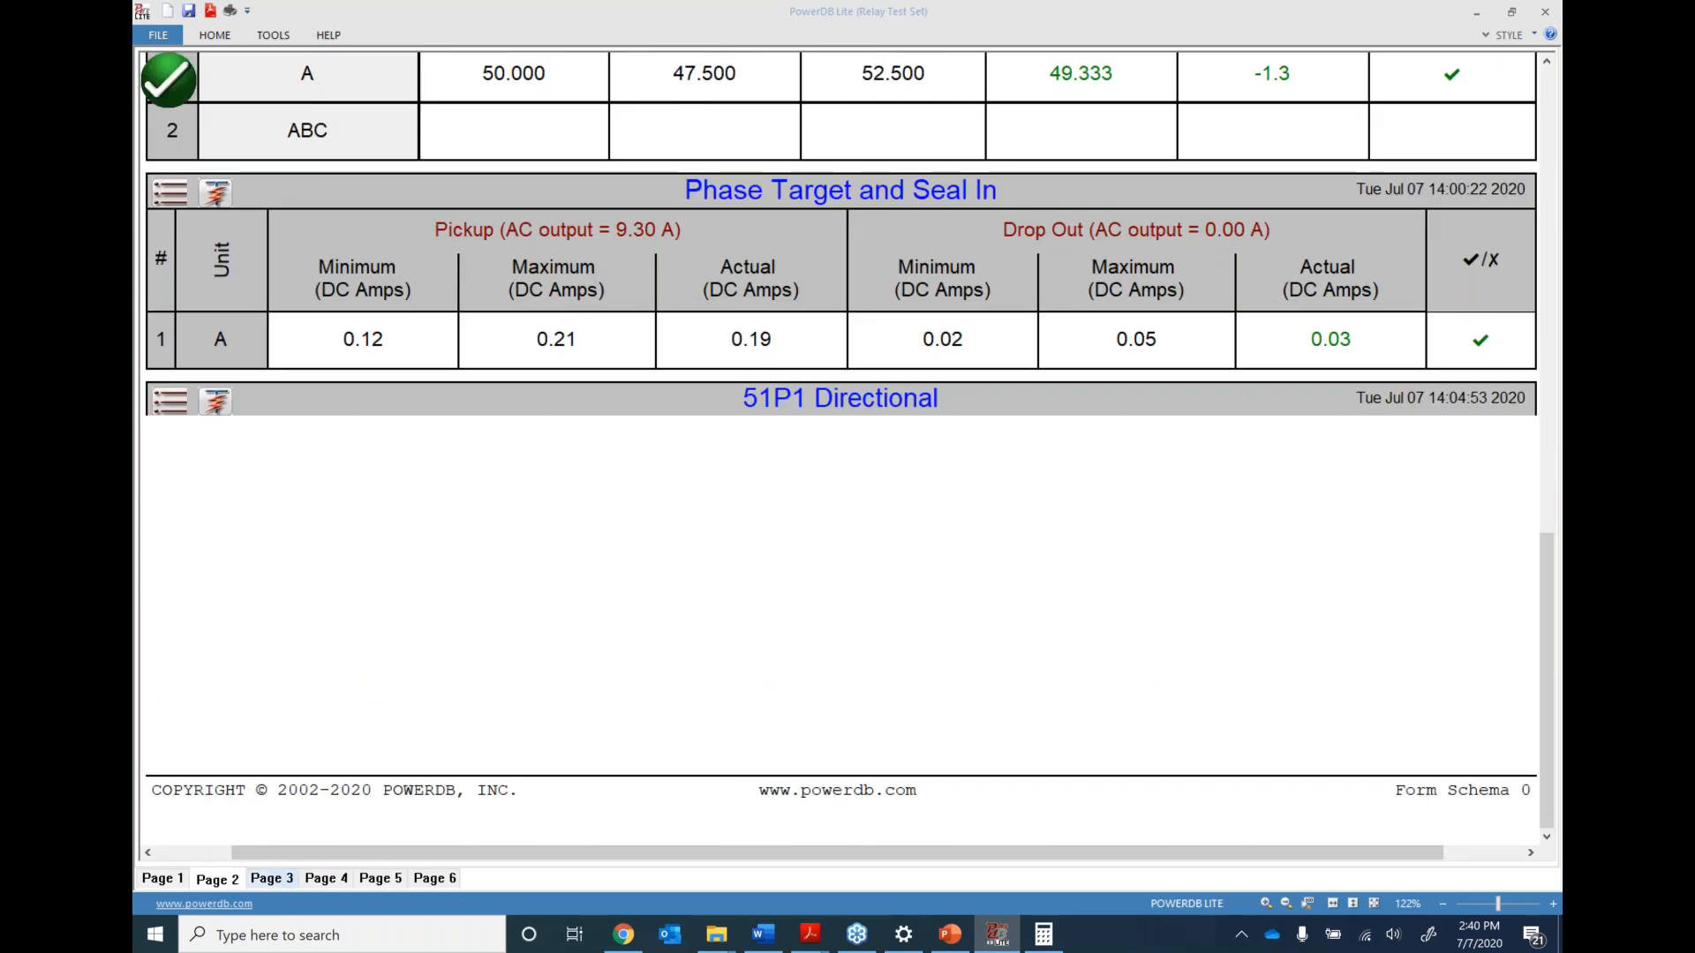
{"action": "left_click", "coordinate": [274, 877]}
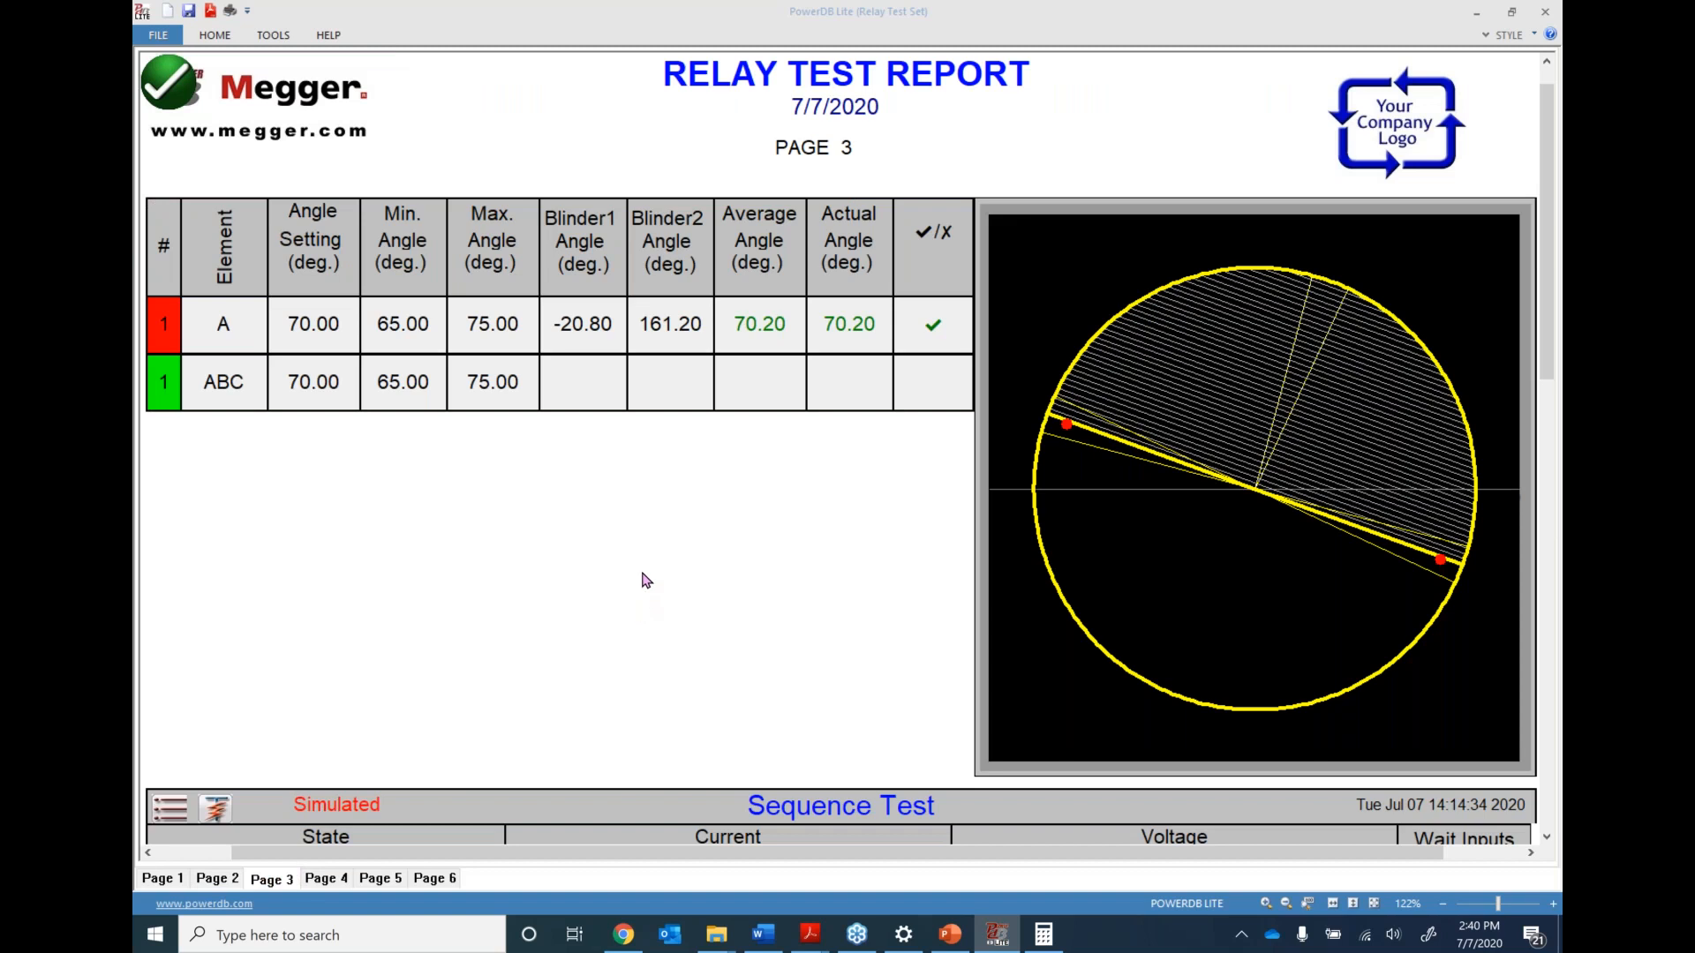
{"action": "scroll", "coordinate": [646, 579], "scroll_direction": "down", "scroll_amount": 15}
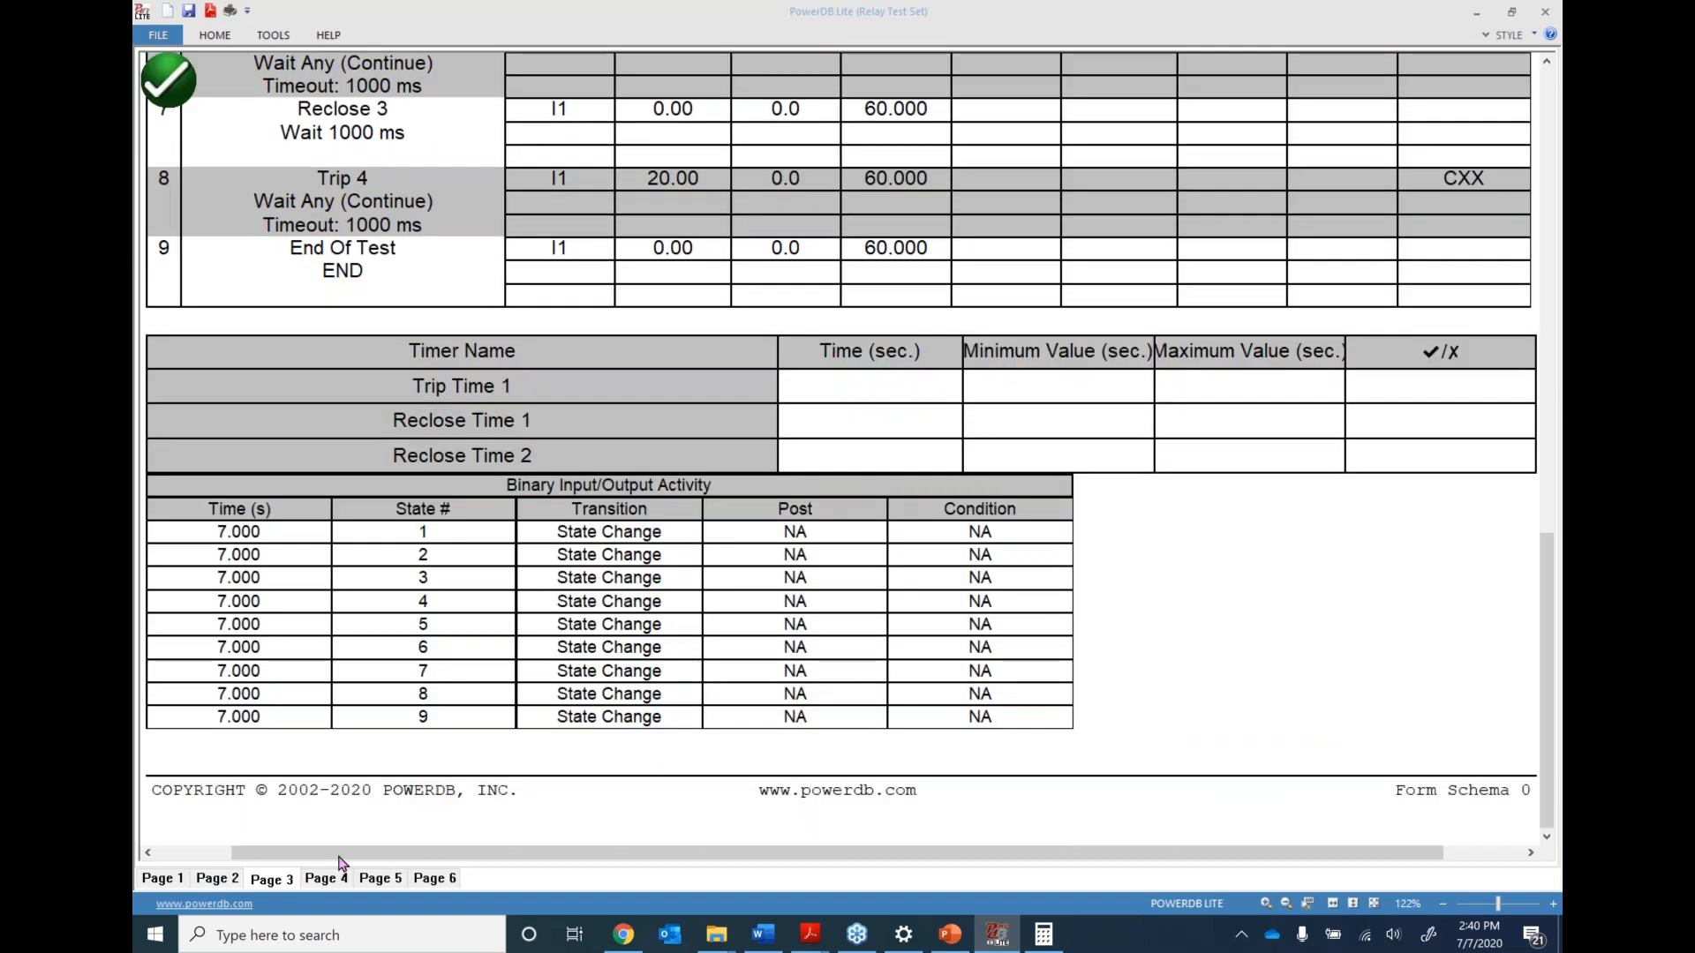
{"action": "left_click", "coordinate": [326, 877]}
{"action": "scroll", "coordinate": [768, 442], "scroll_direction": "down", "scroll_amount": 6}
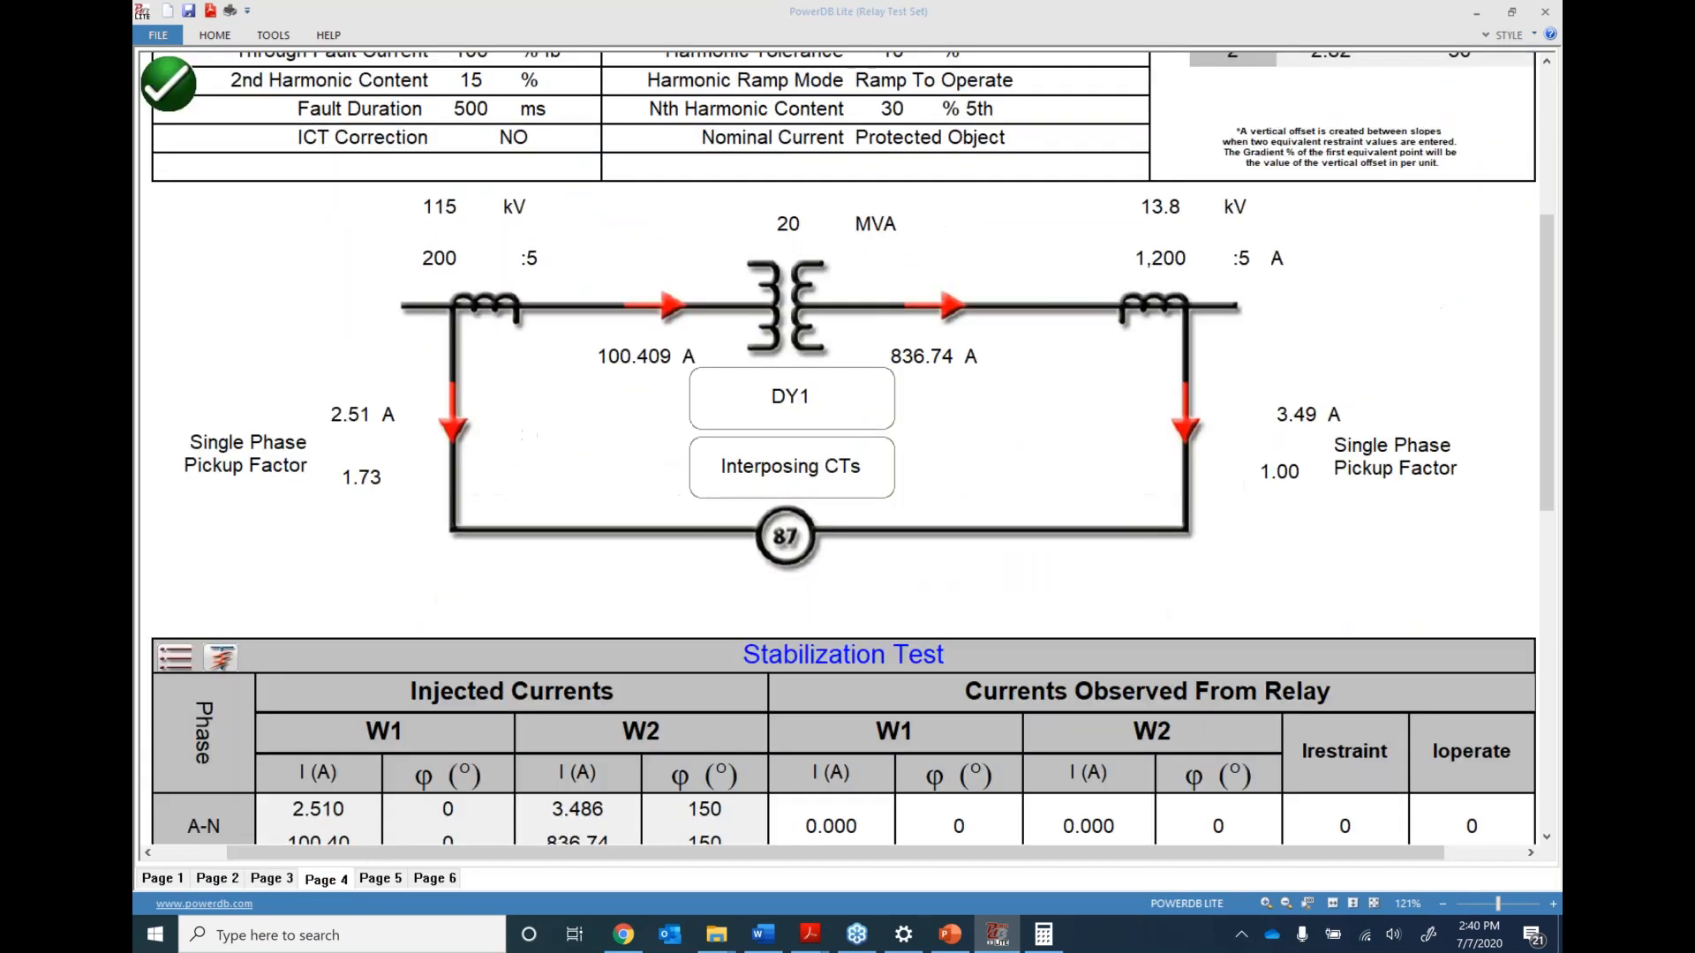
{"action": "scroll", "coordinate": [605, 719], "scroll_direction": "down", "scroll_amount": 8}
{"action": "left_click", "coordinate": [378, 879]}
{"action": "scroll", "coordinate": [838, 442], "scroll_direction": "down", "scroll_amount": 5}
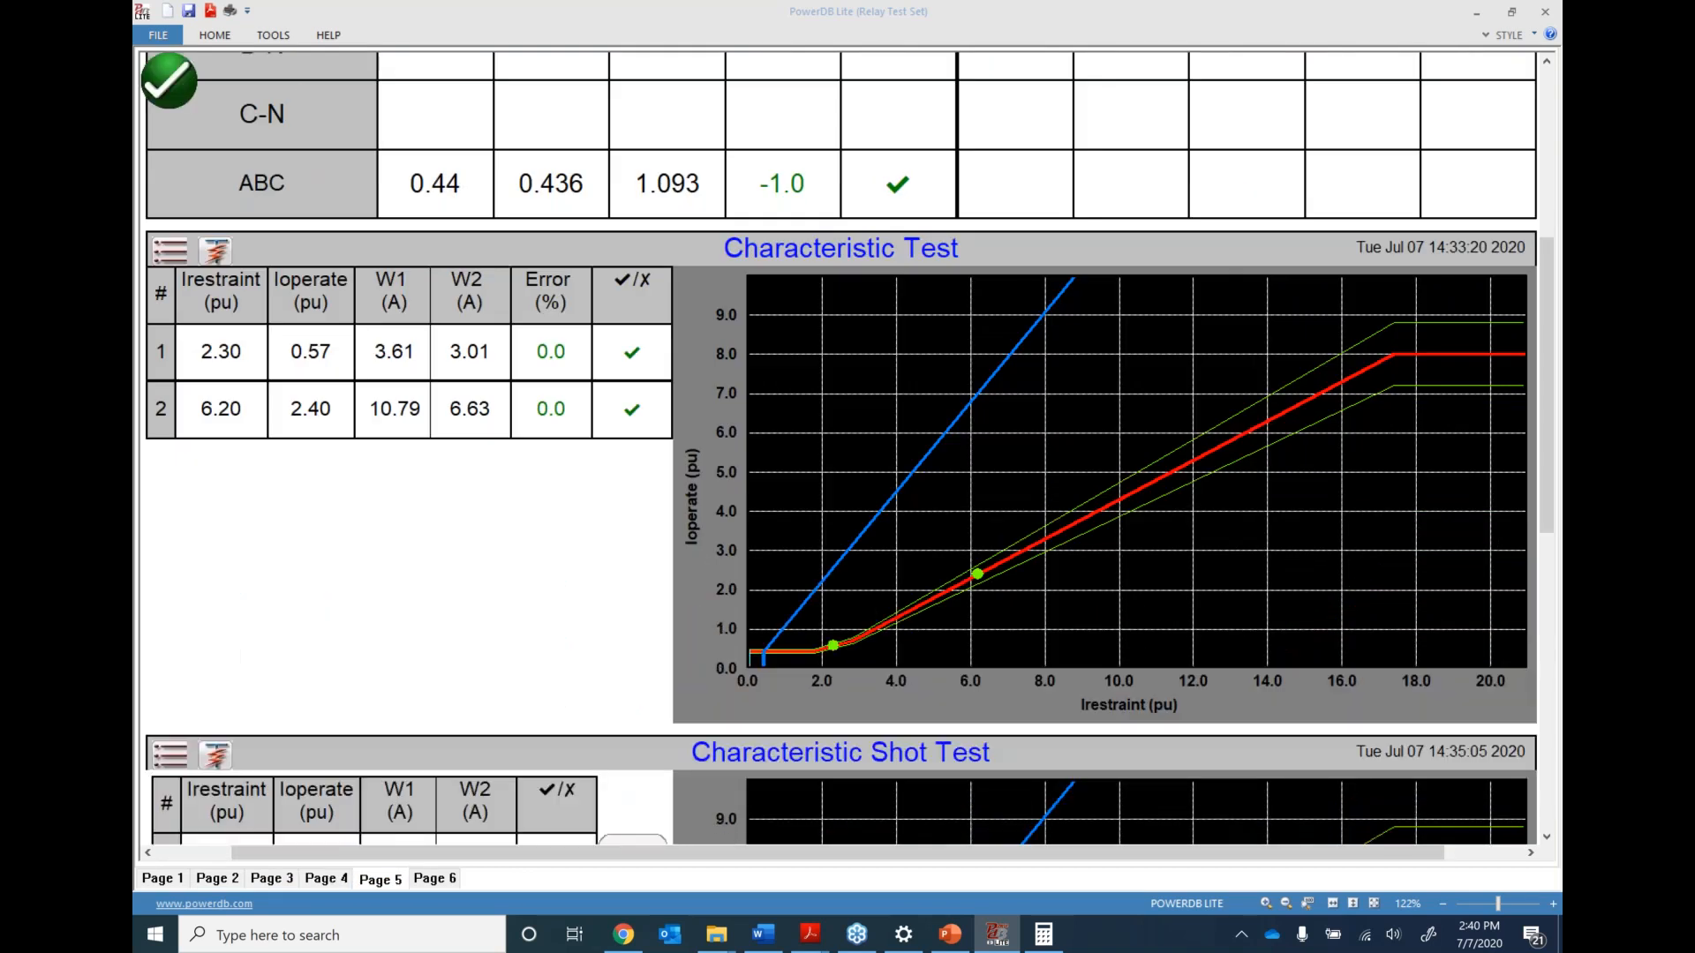
{"action": "scroll", "coordinate": [838, 441], "scroll_direction": "down", "scroll_amount": 8}
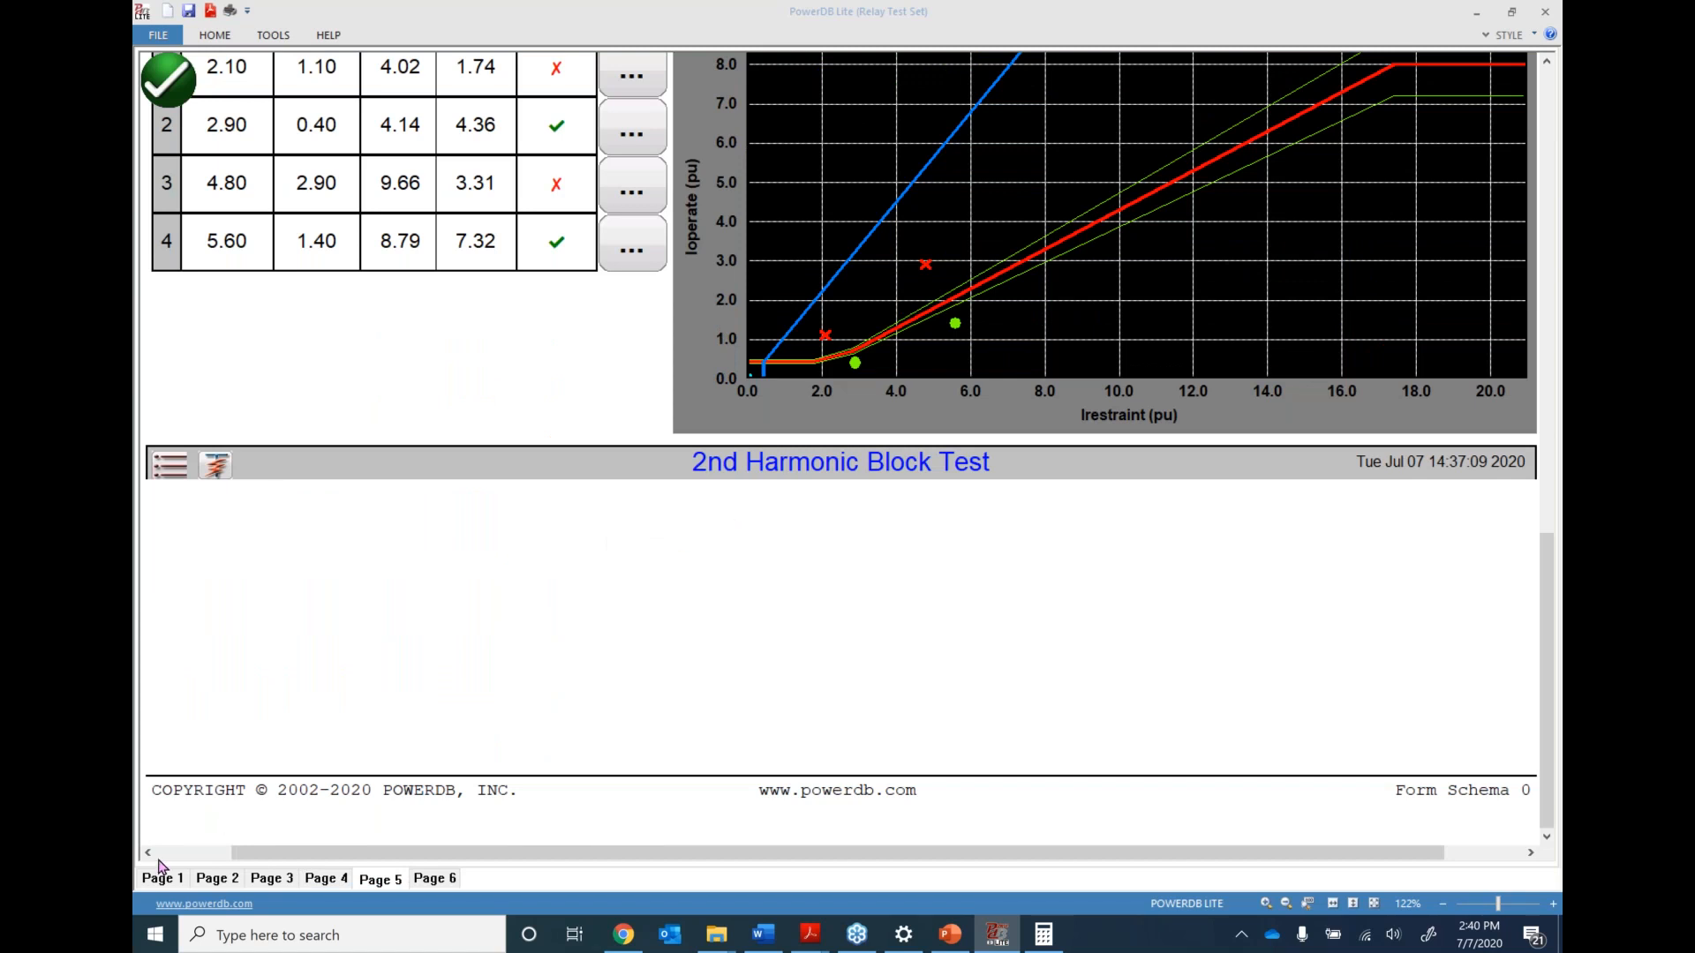
Show the comments section for the Timing Test on report page 1 and enter the comment "Relay tested OK."
{"action": "left_click", "coordinate": [160, 879]}
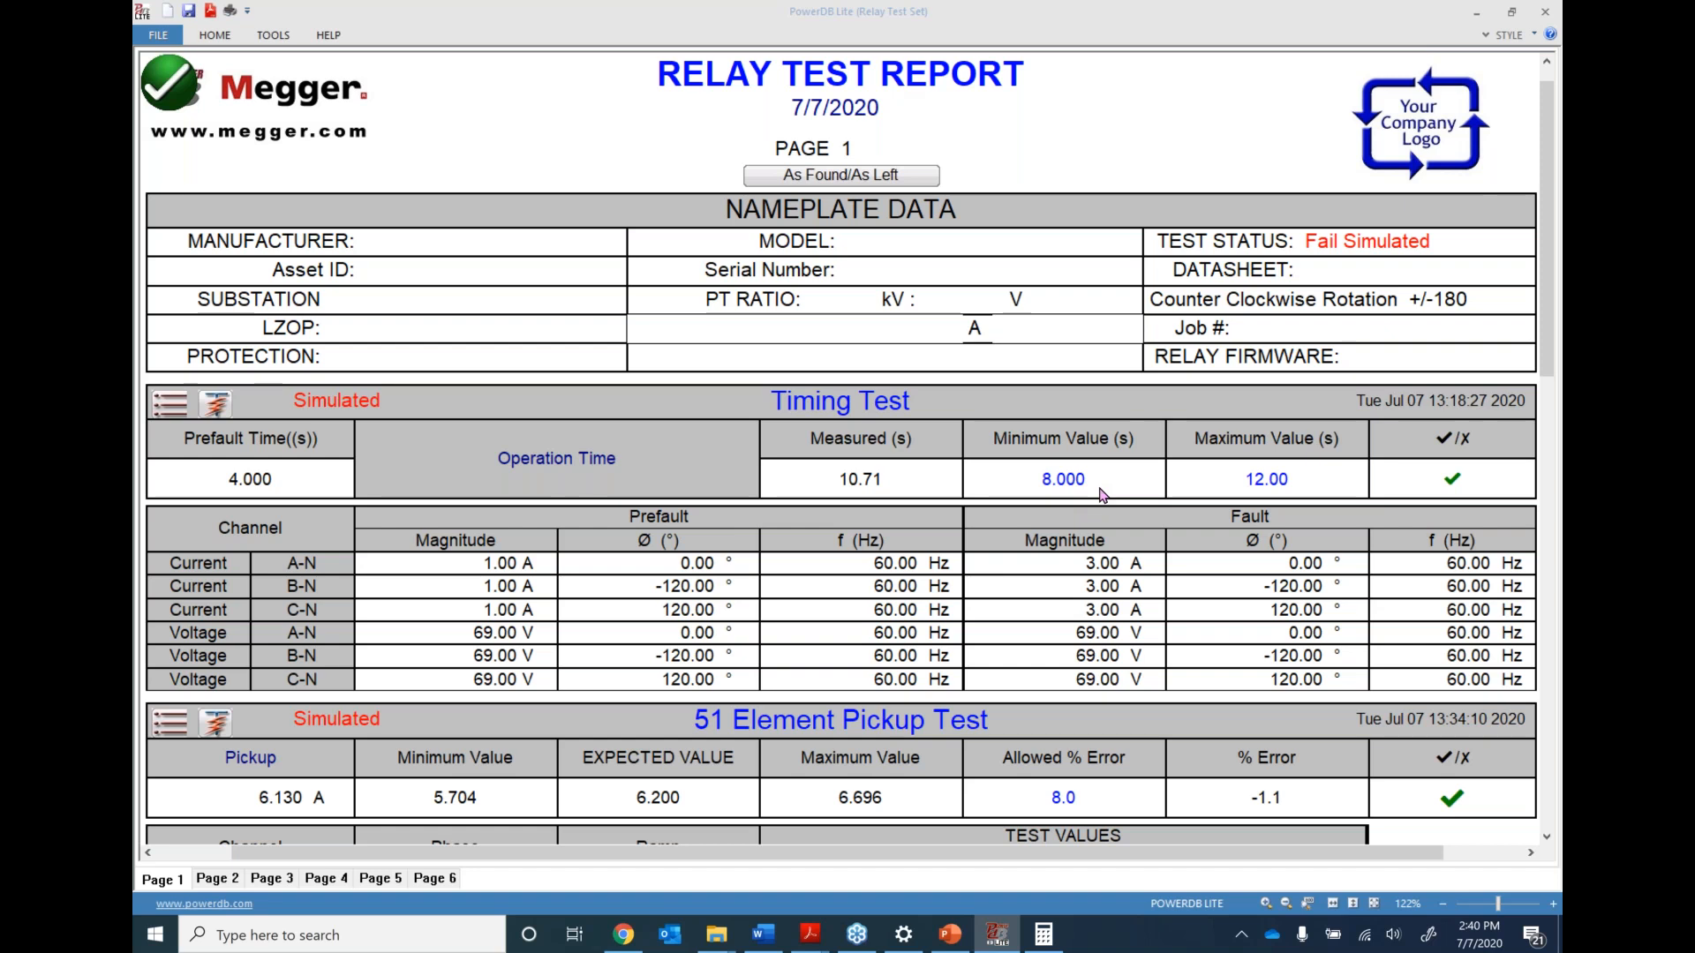
{"action": "left_click", "coordinate": [168, 403]}
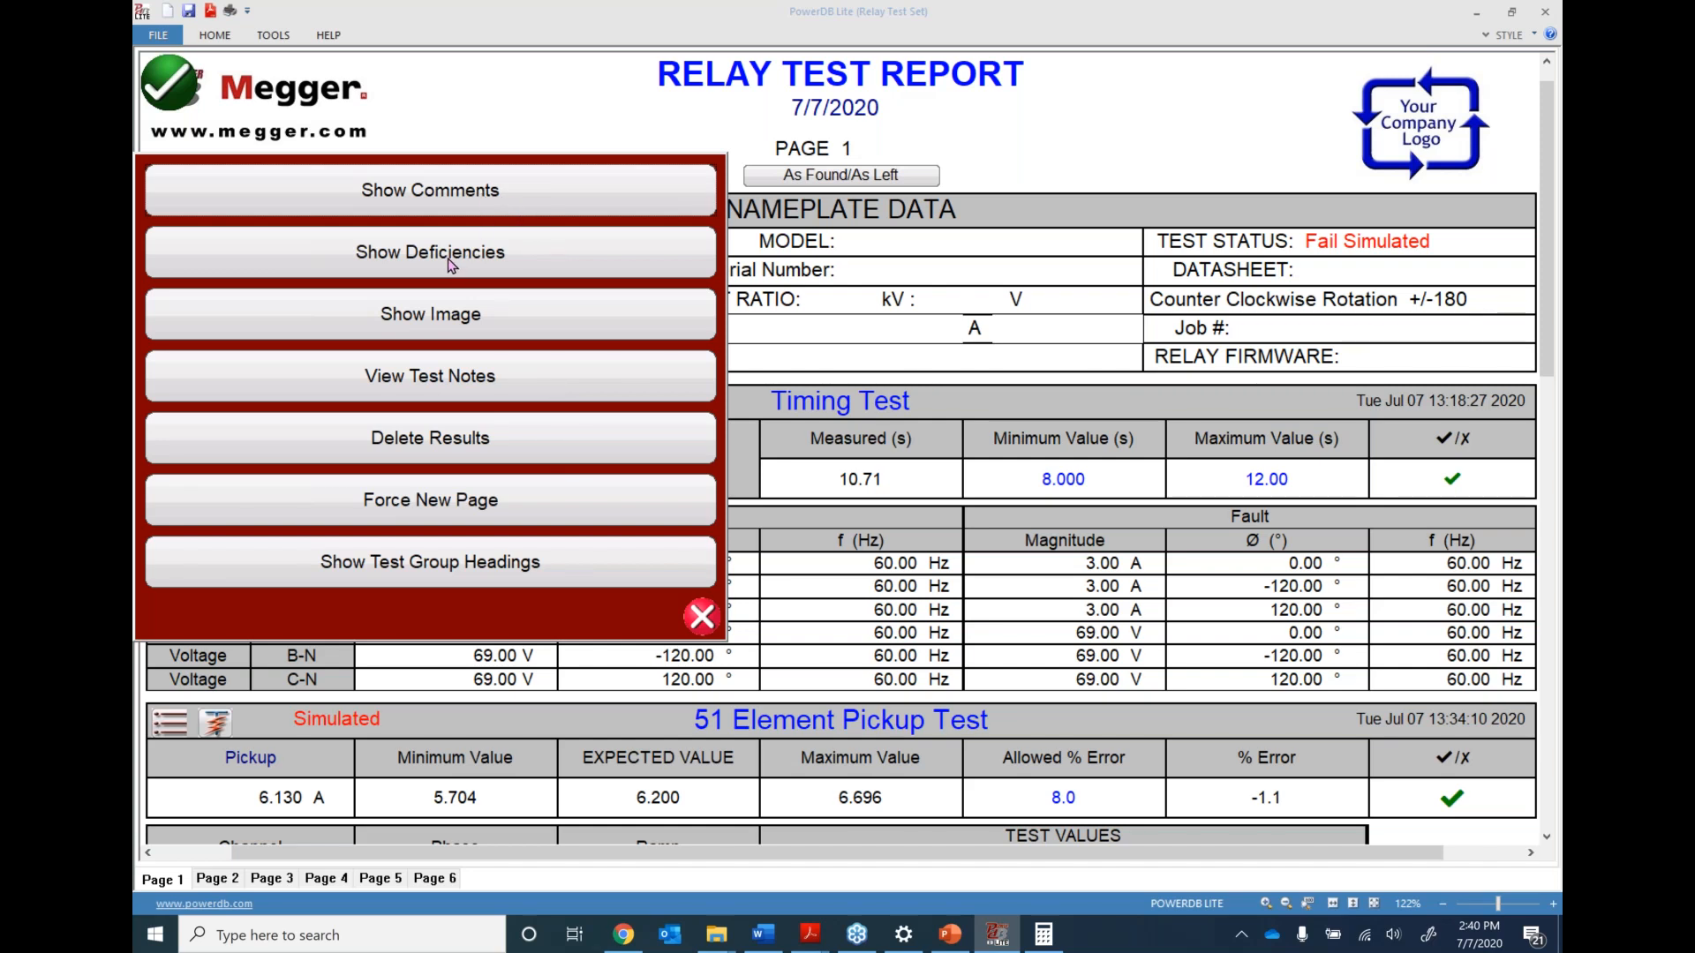
{"action": "left_click", "coordinate": [429, 192]}
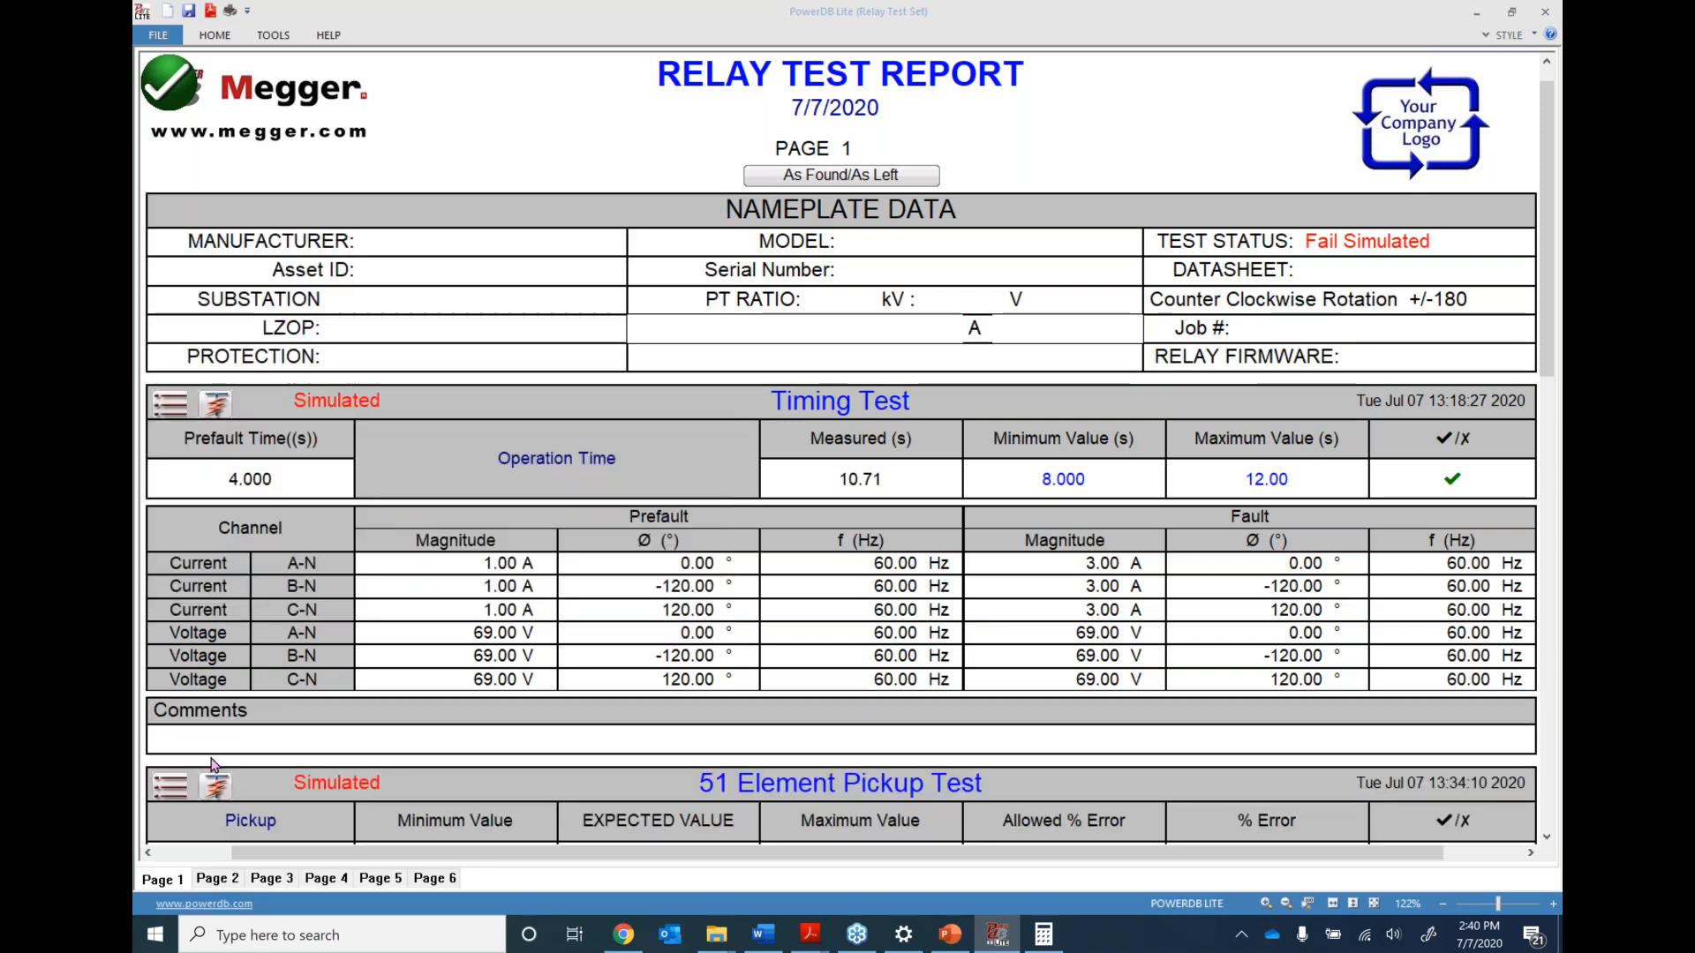
{"action": "left_click", "coordinate": [247, 746]}
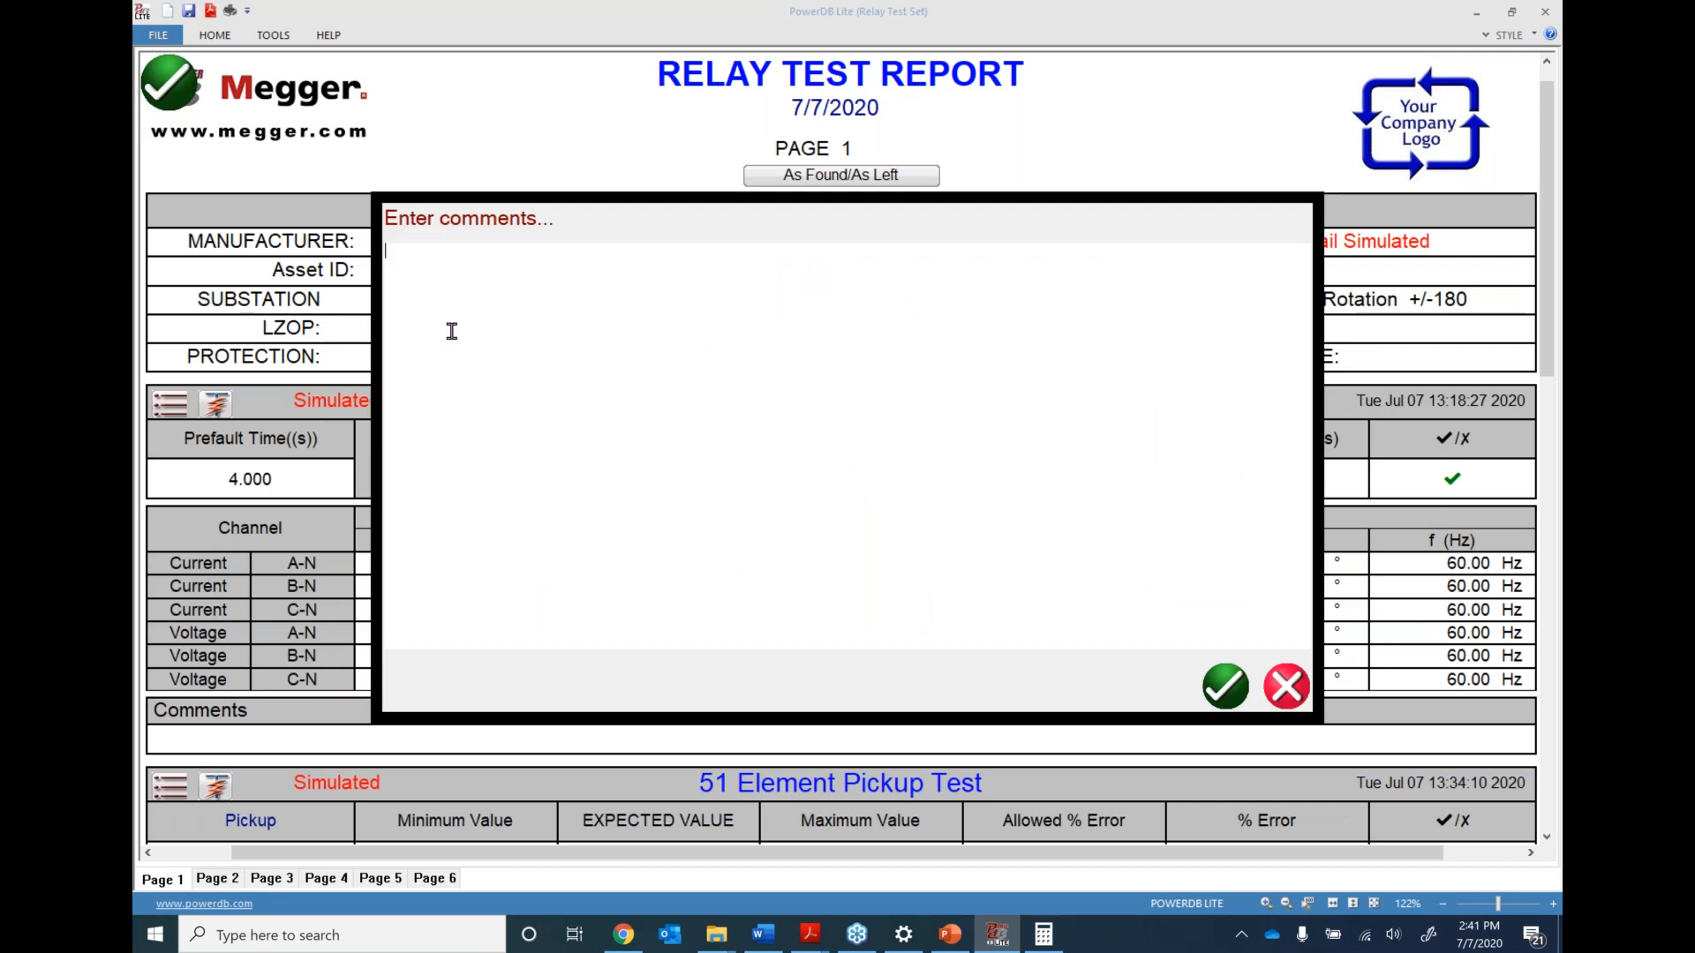
{"action": "type", "text": "Relay tested OK."}
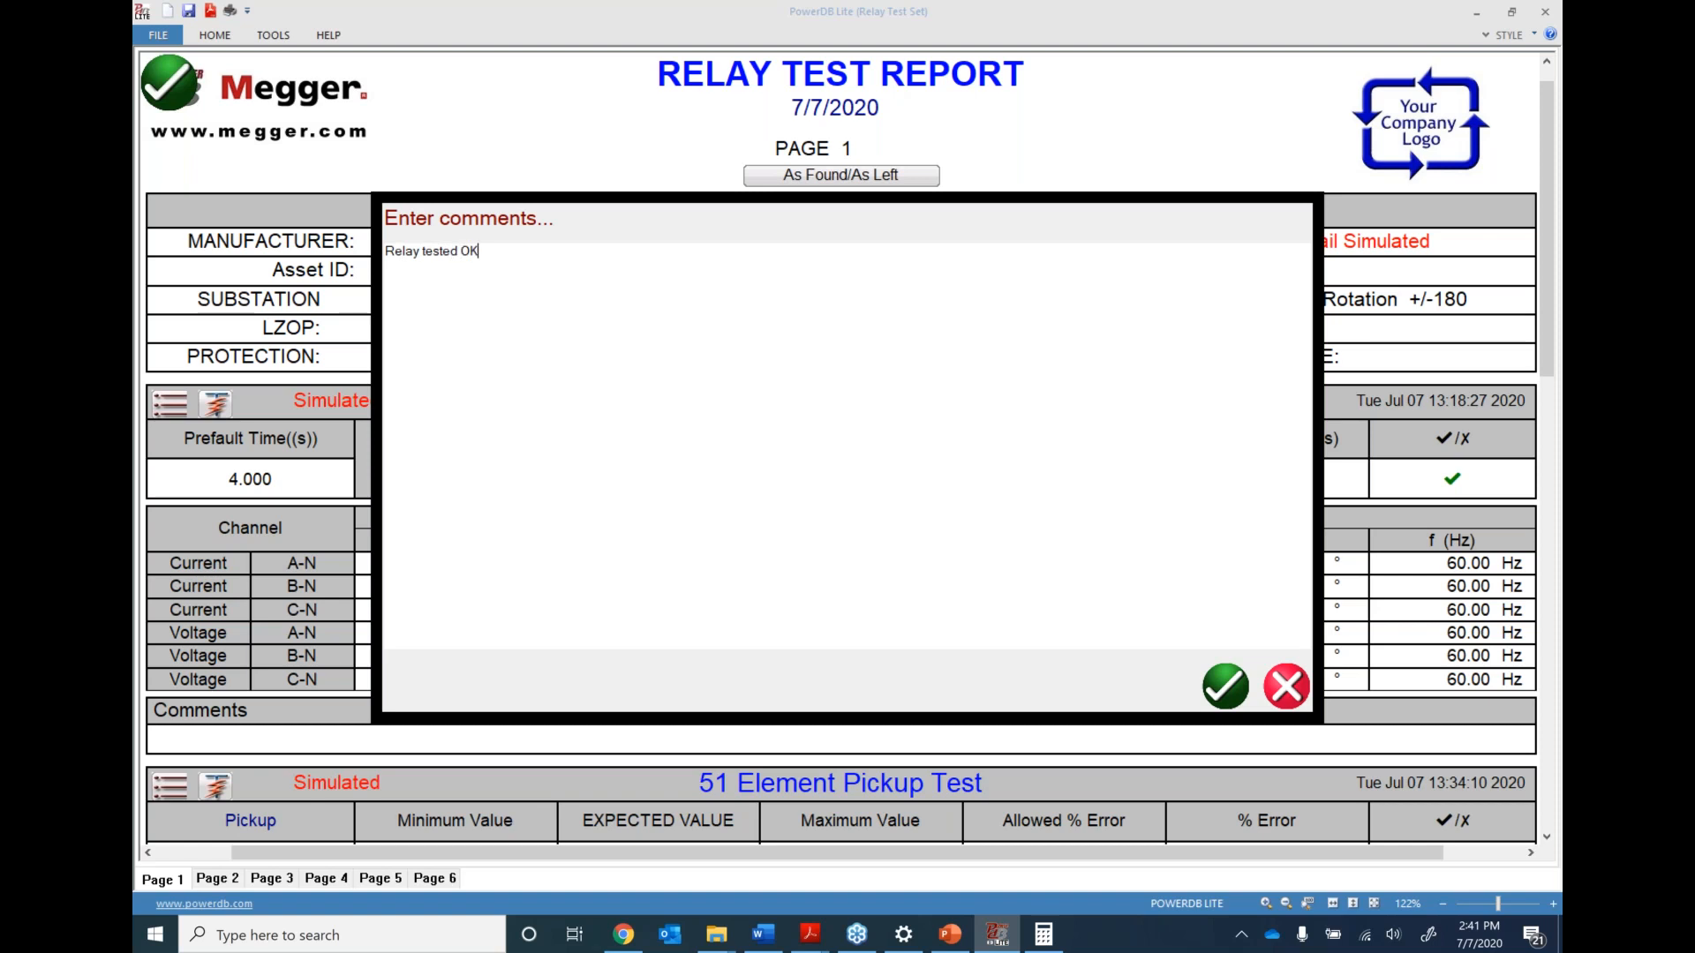
{"action": "left_click", "coordinate": [1227, 689]}
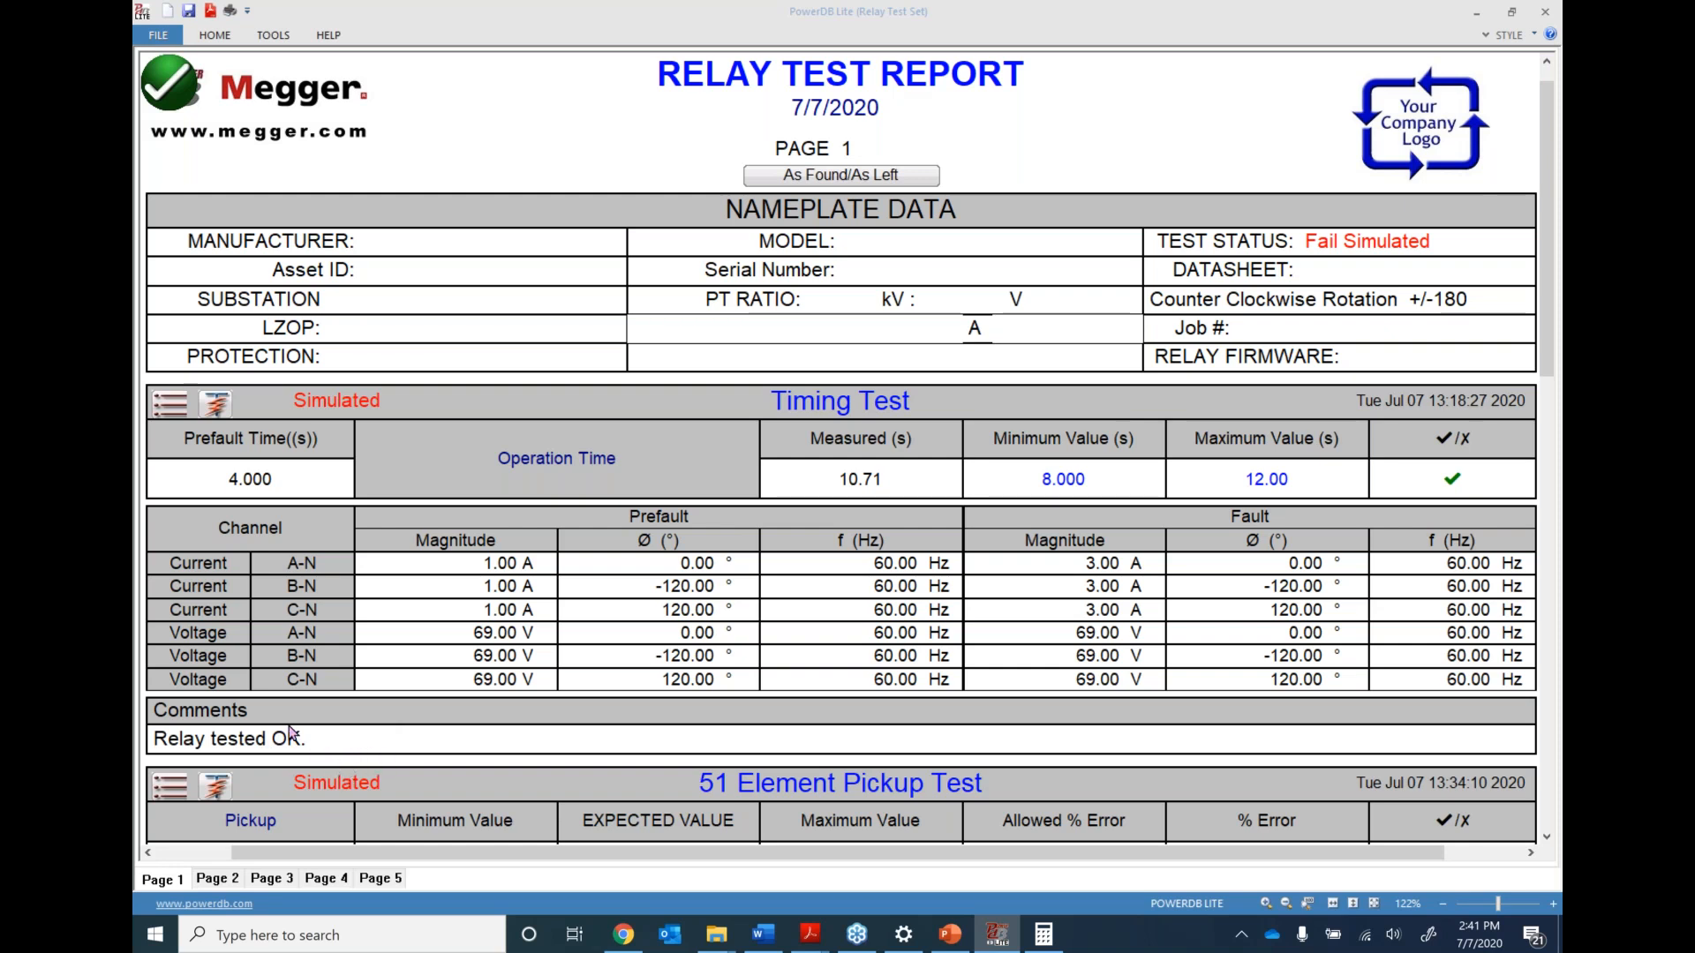
Review the Timing Test's result options and the report's As Found/As Left choices, leaving both unchanged
{"action": "left_click", "coordinate": [172, 409]}
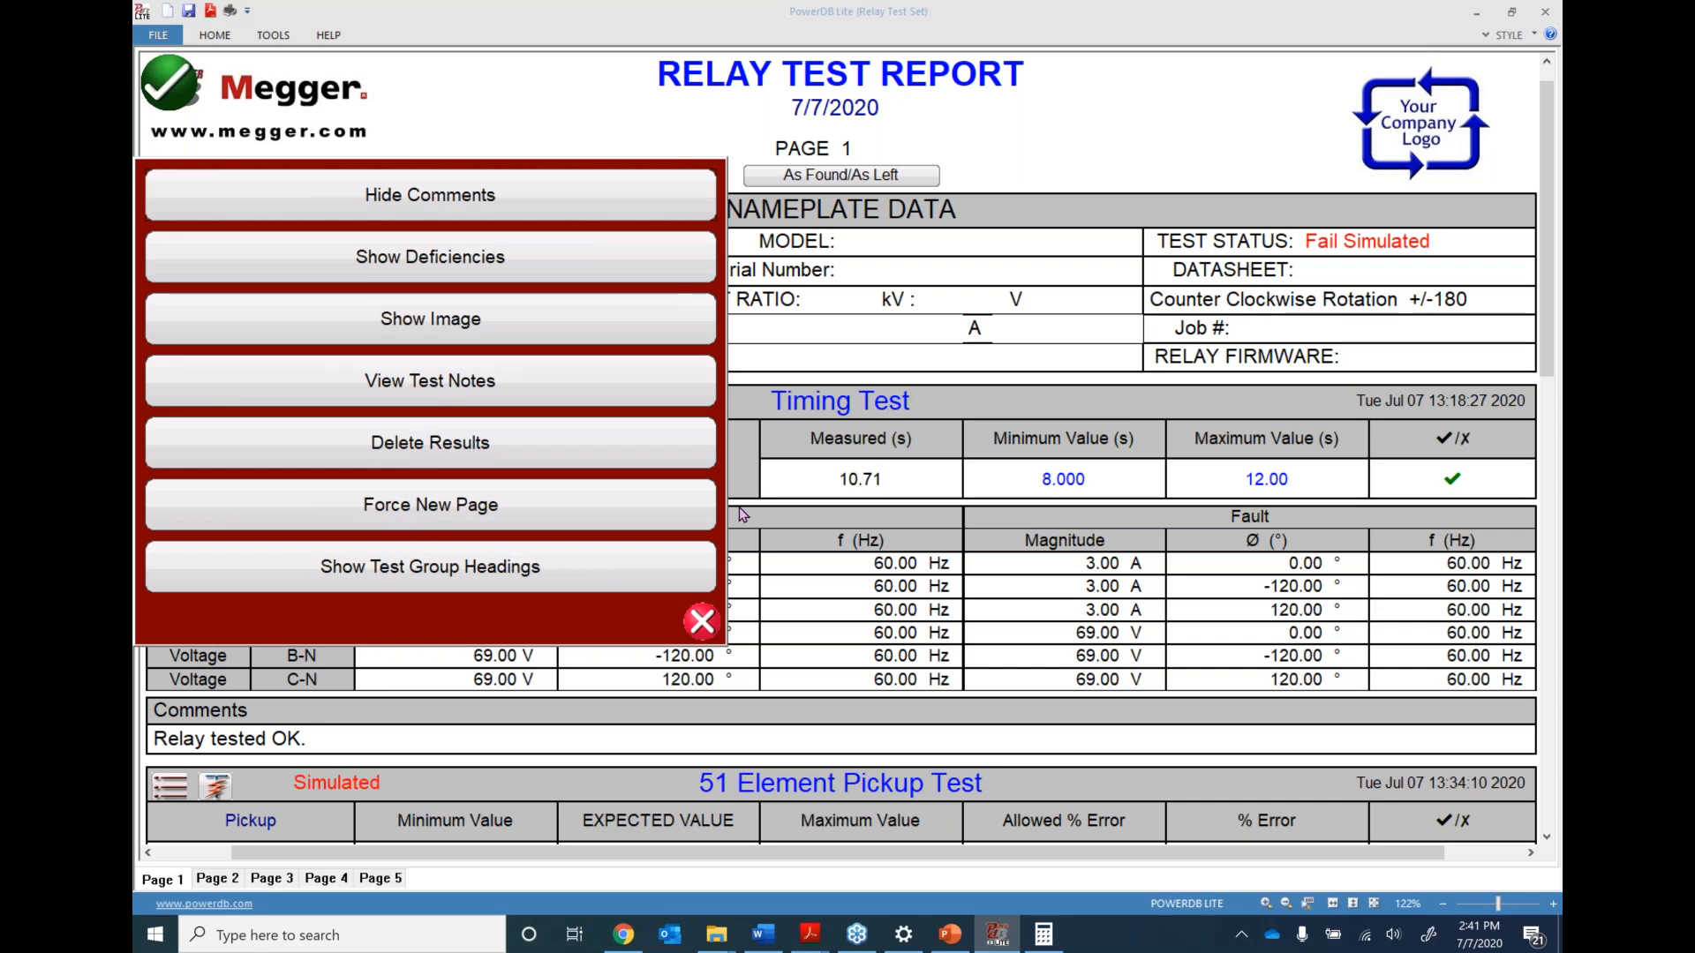
{"action": "left_click", "coordinate": [702, 622]}
{"action": "scroll", "coordinate": [691, 444], "scroll_direction": "down", "scroll_amount": 15}
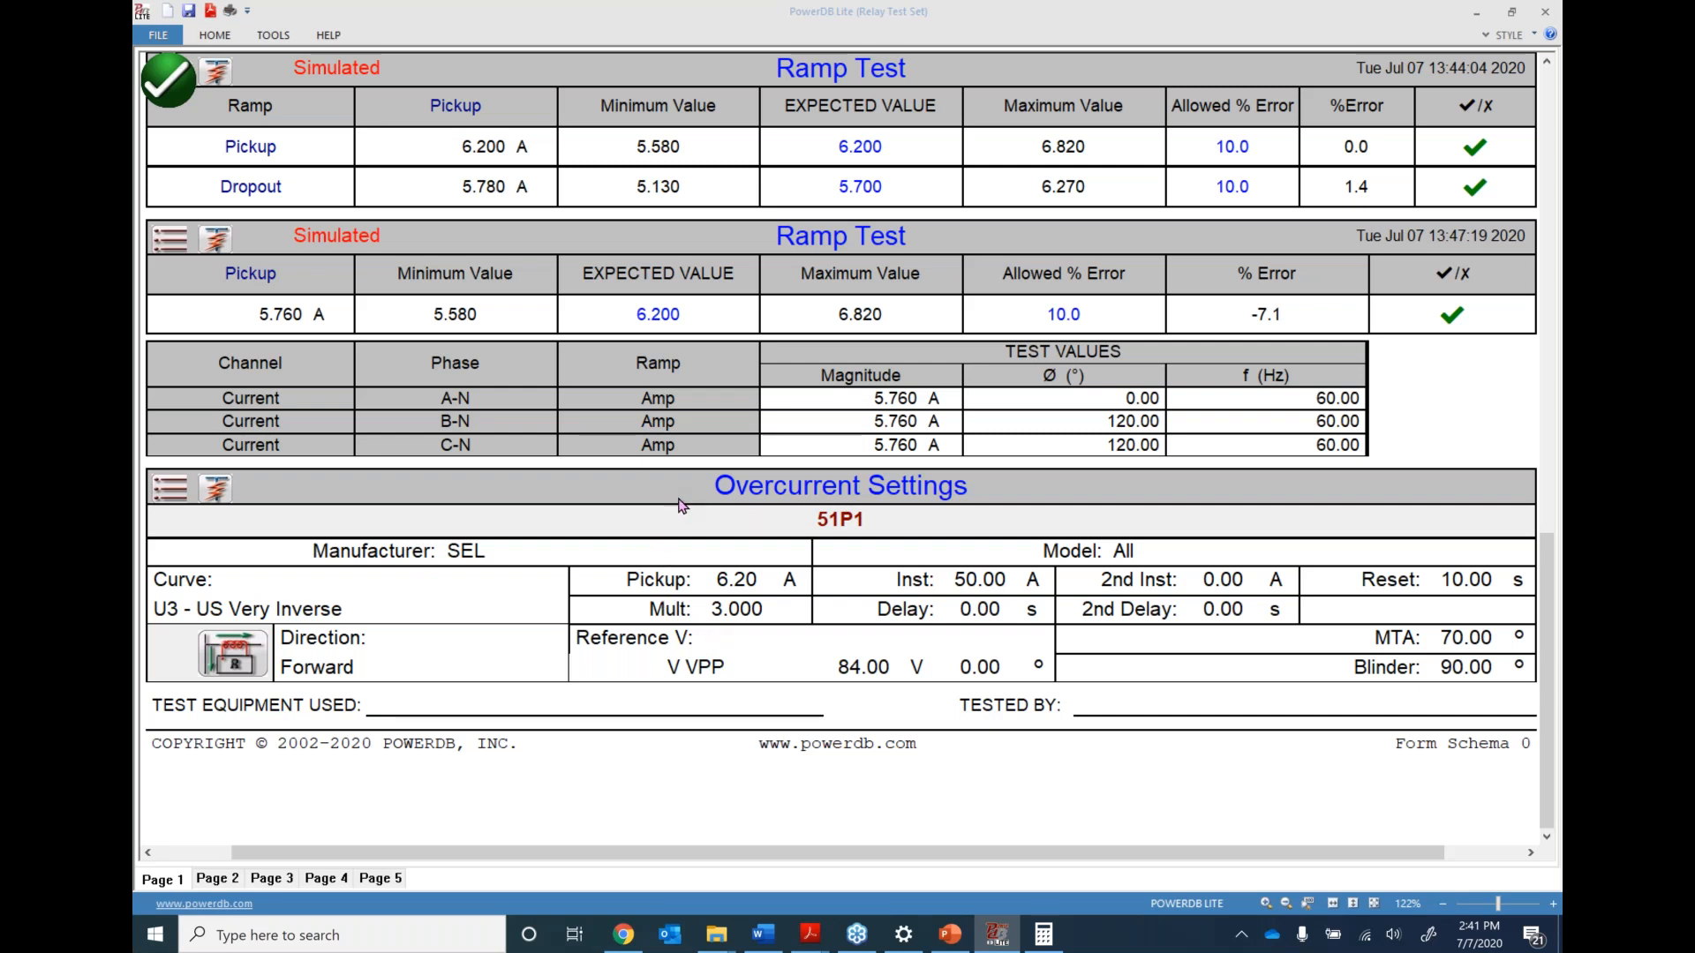
{"action": "scroll", "coordinate": [627, 565], "scroll_direction": "up", "scroll_amount": 15}
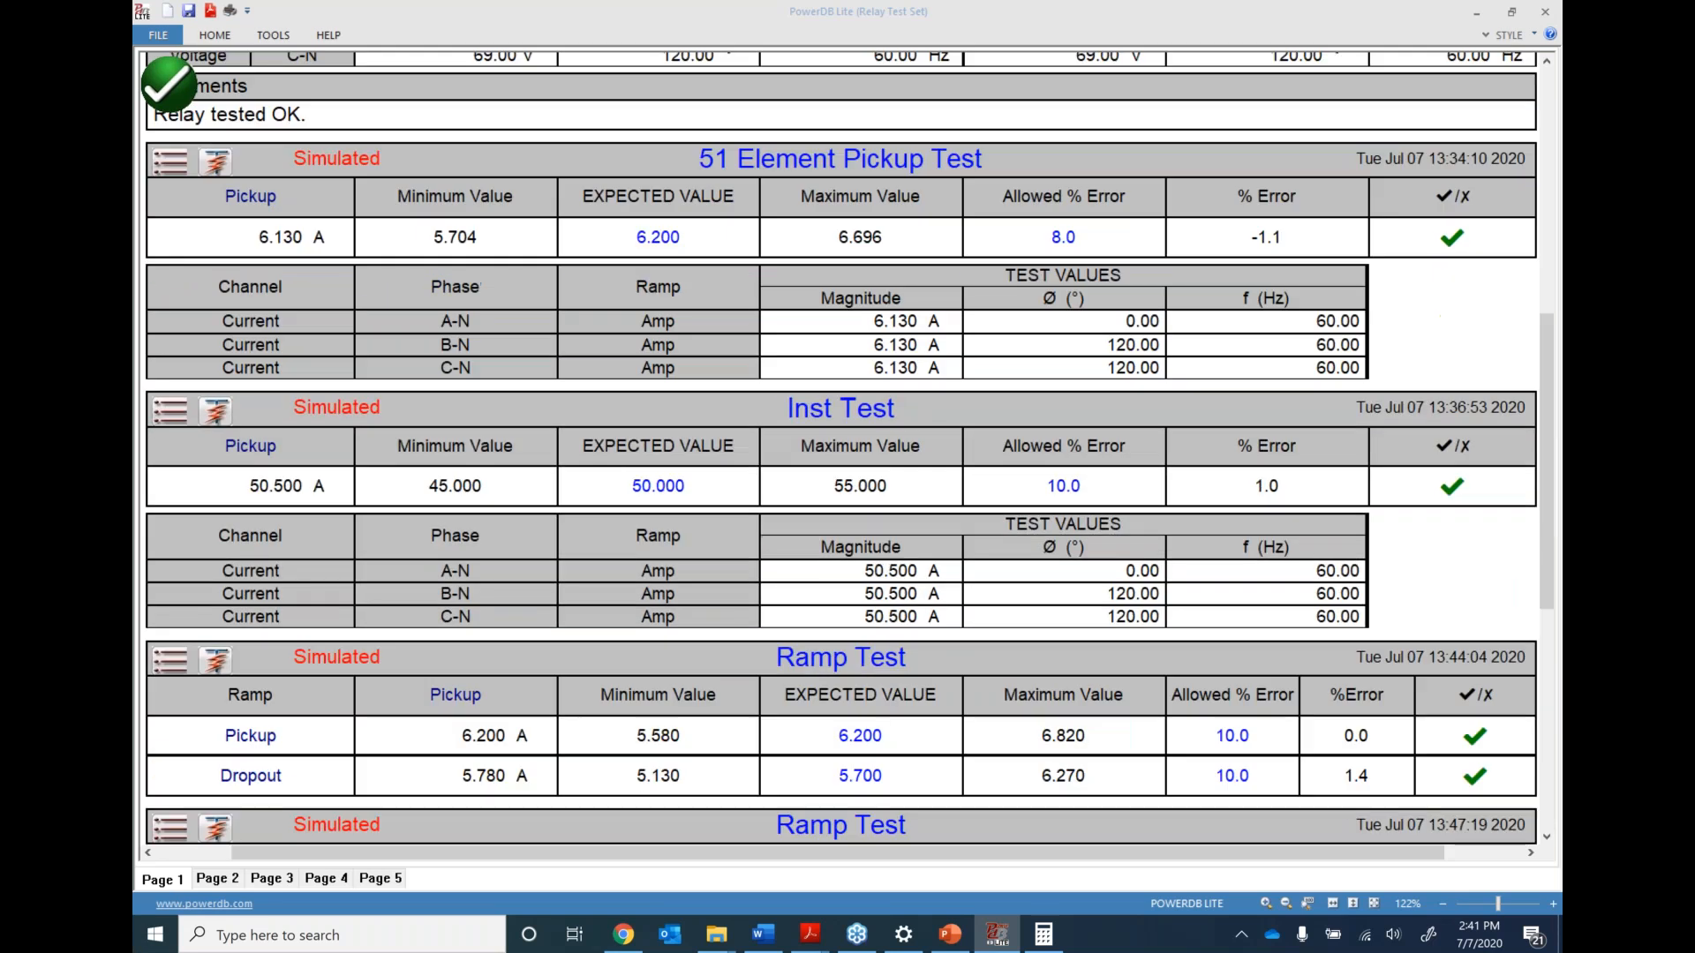
{"action": "left_click", "coordinate": [169, 434]}
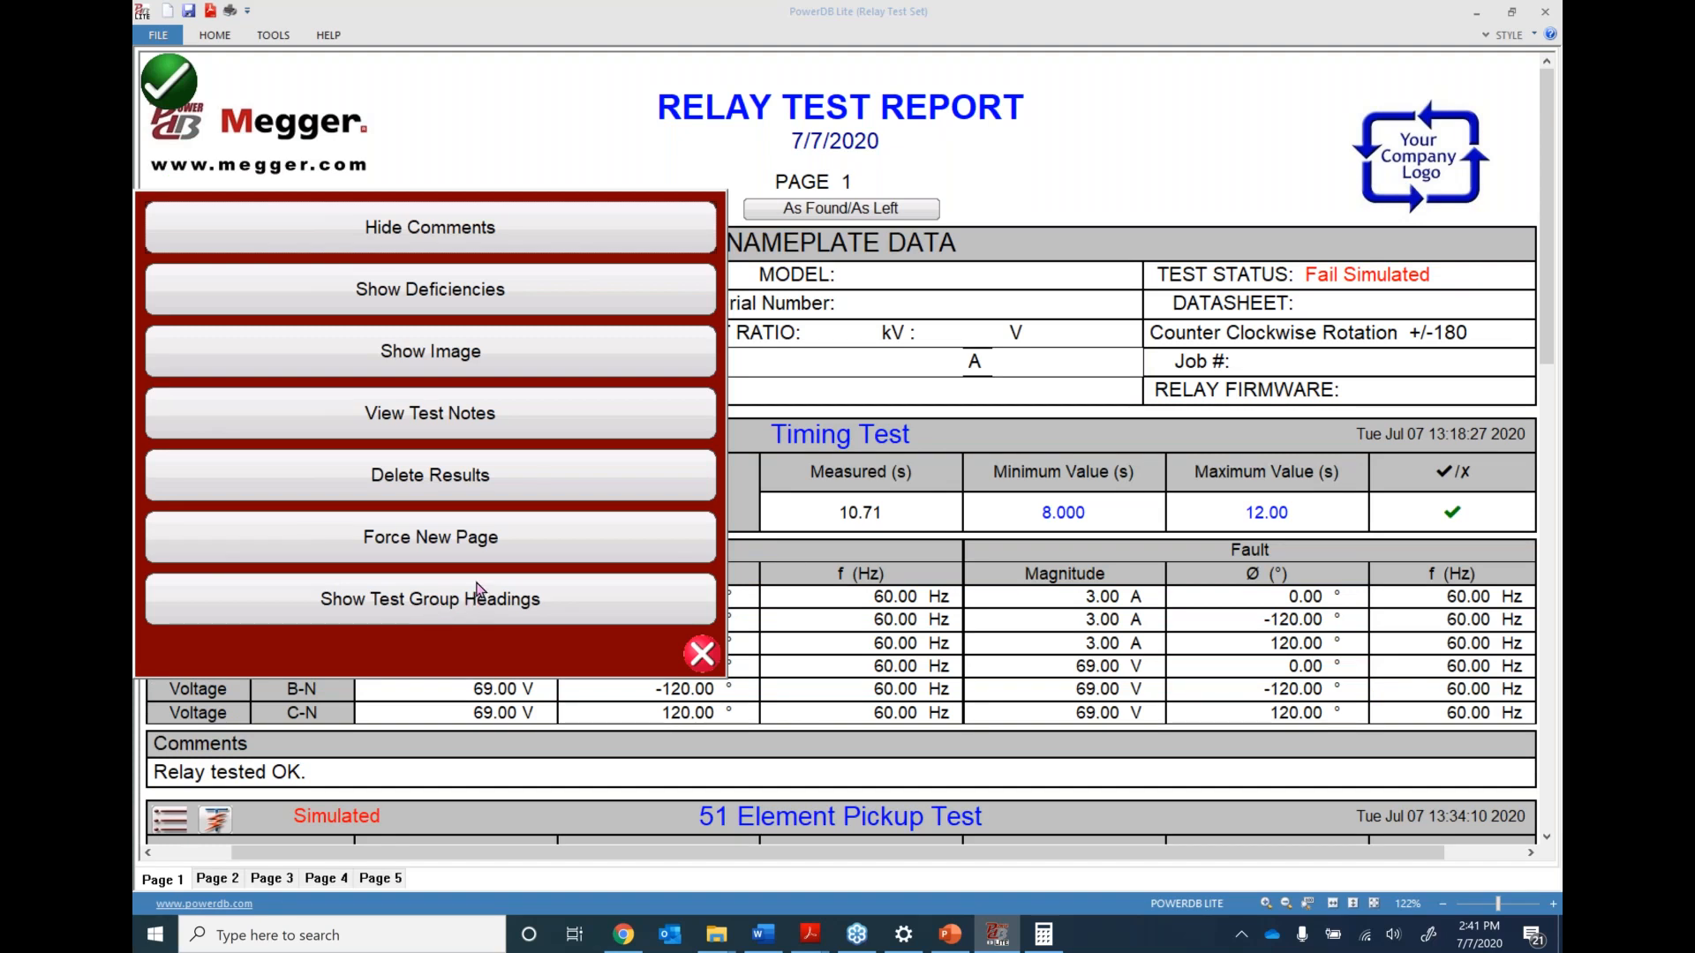
{"action": "left_click", "coordinate": [702, 654]}
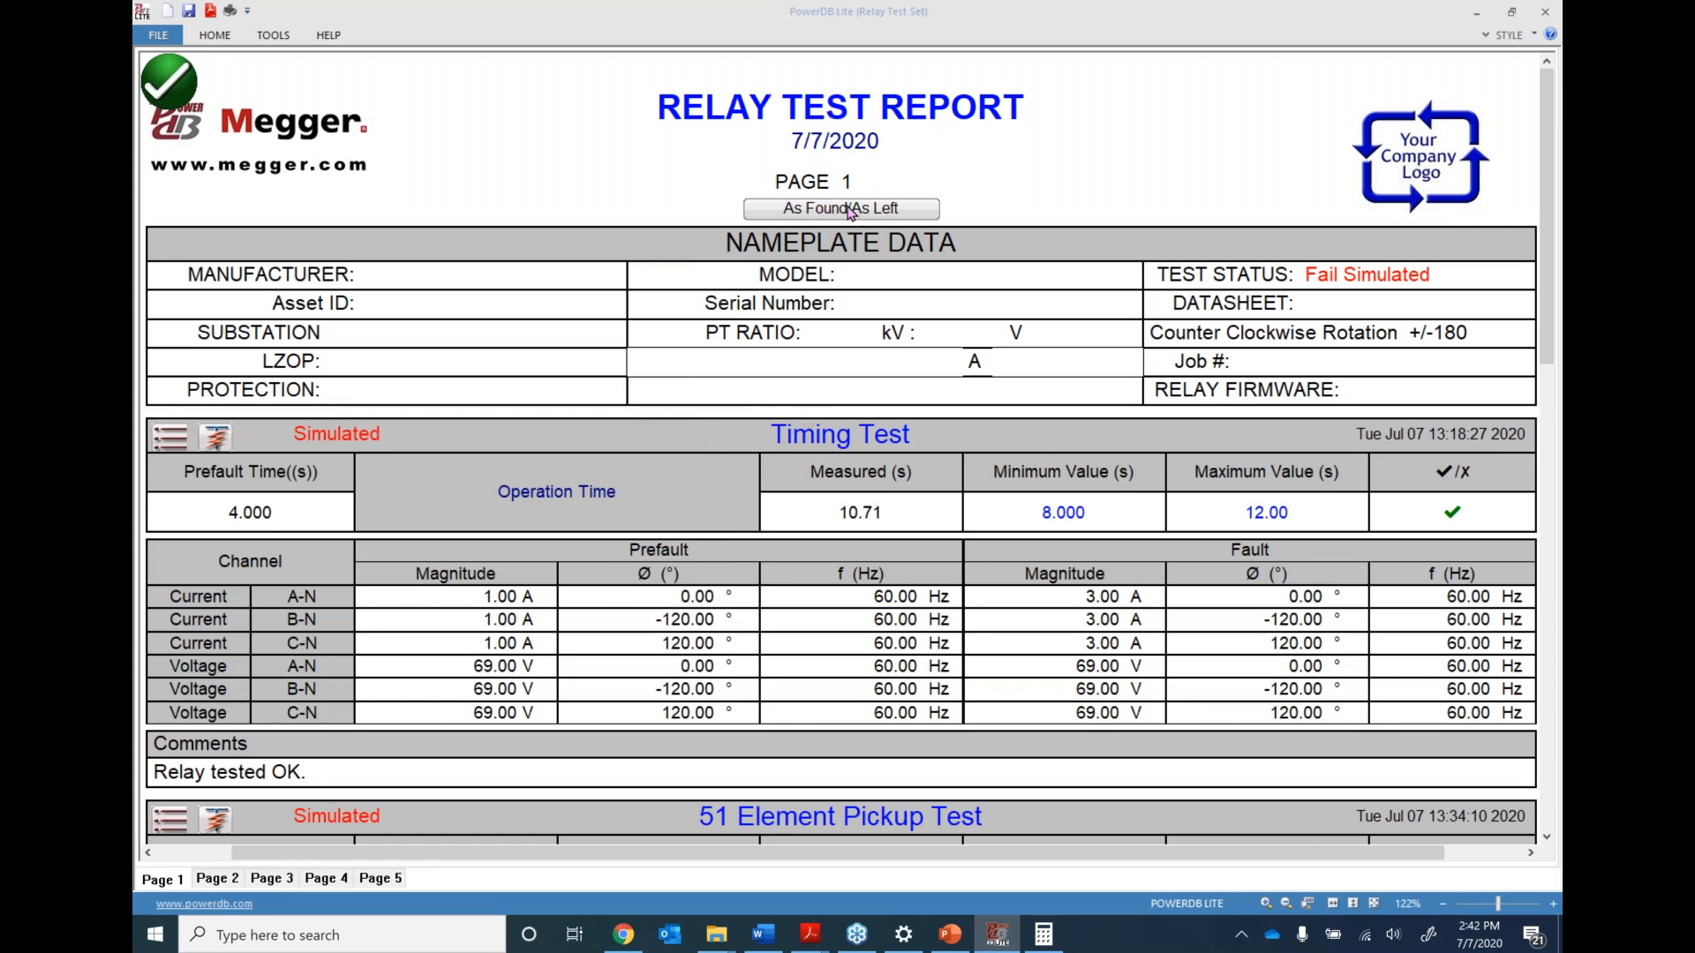
{"action": "left_click", "coordinate": [880, 212]}
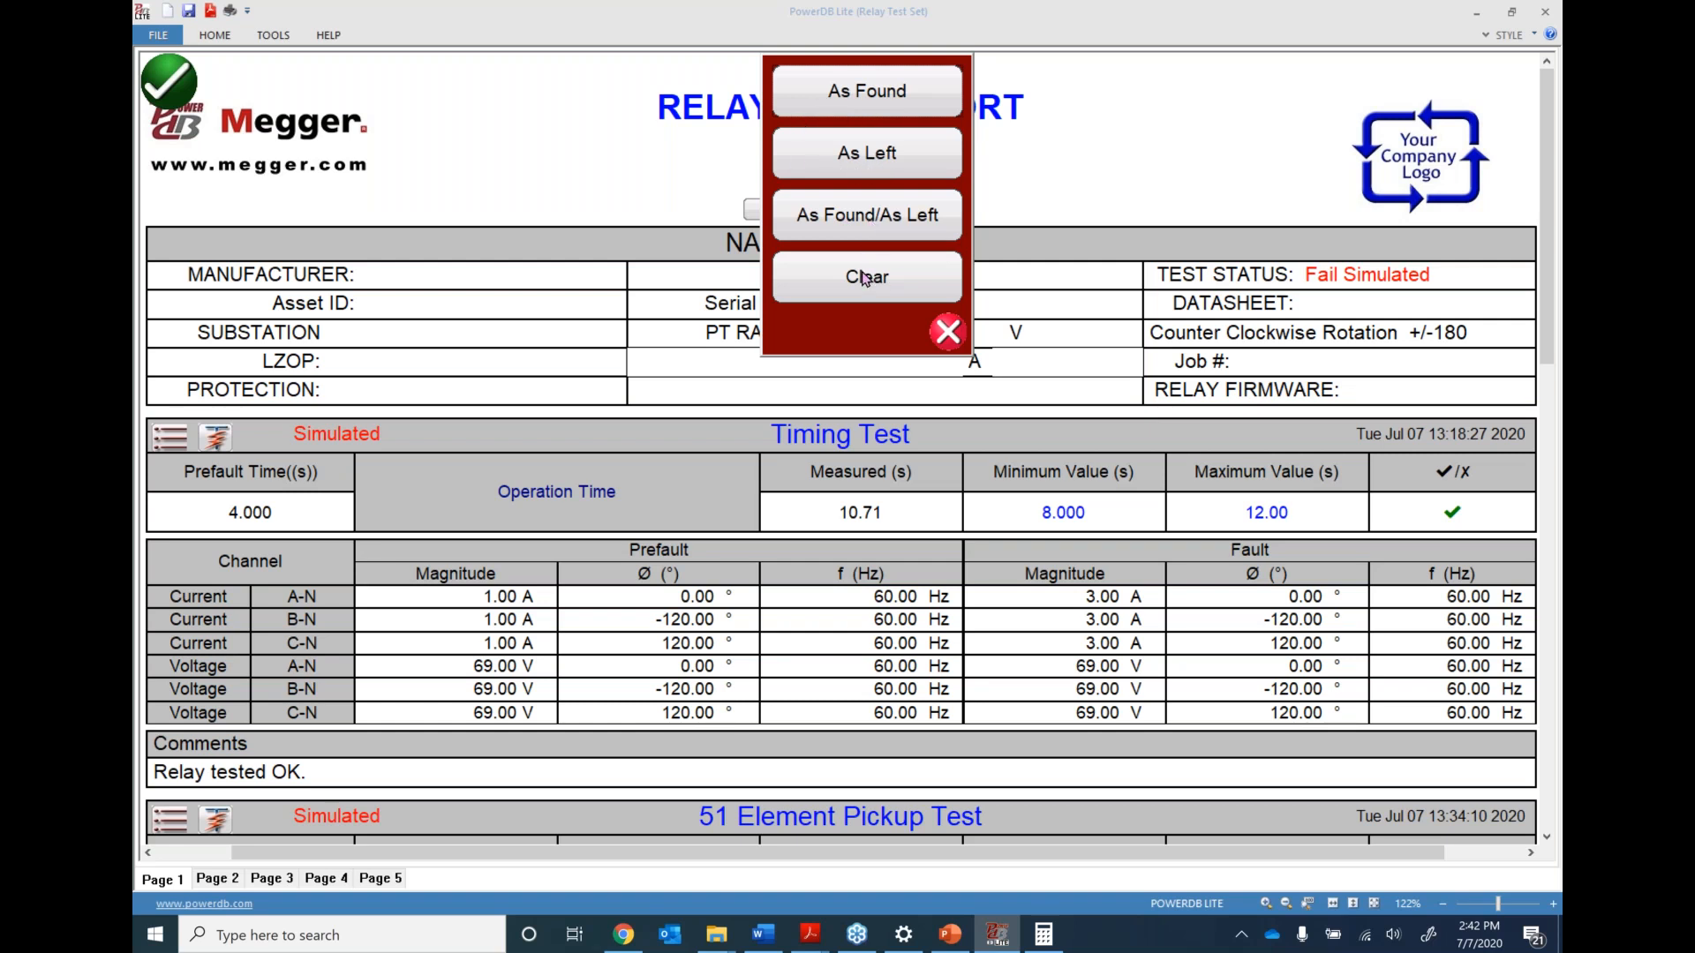
{"action": "left_click", "coordinate": [946, 332]}
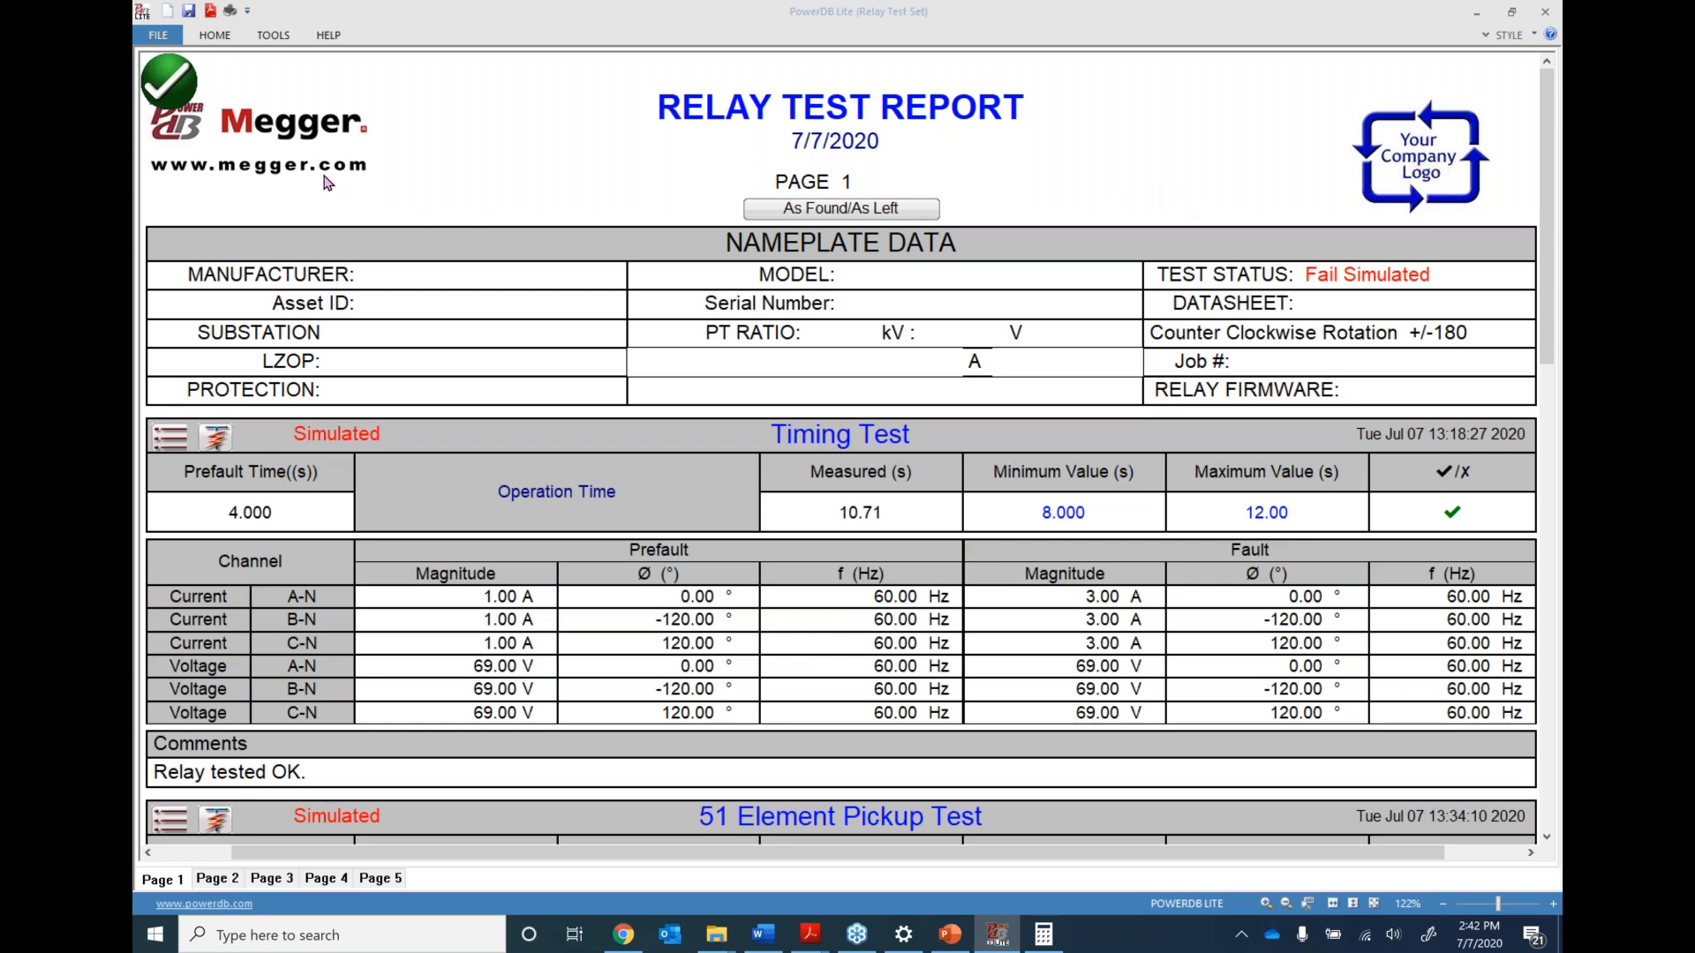
Save the relay test report as a template named "Template for Relay A" on the Desktop
{"action": "left_click", "coordinate": [154, 37]}
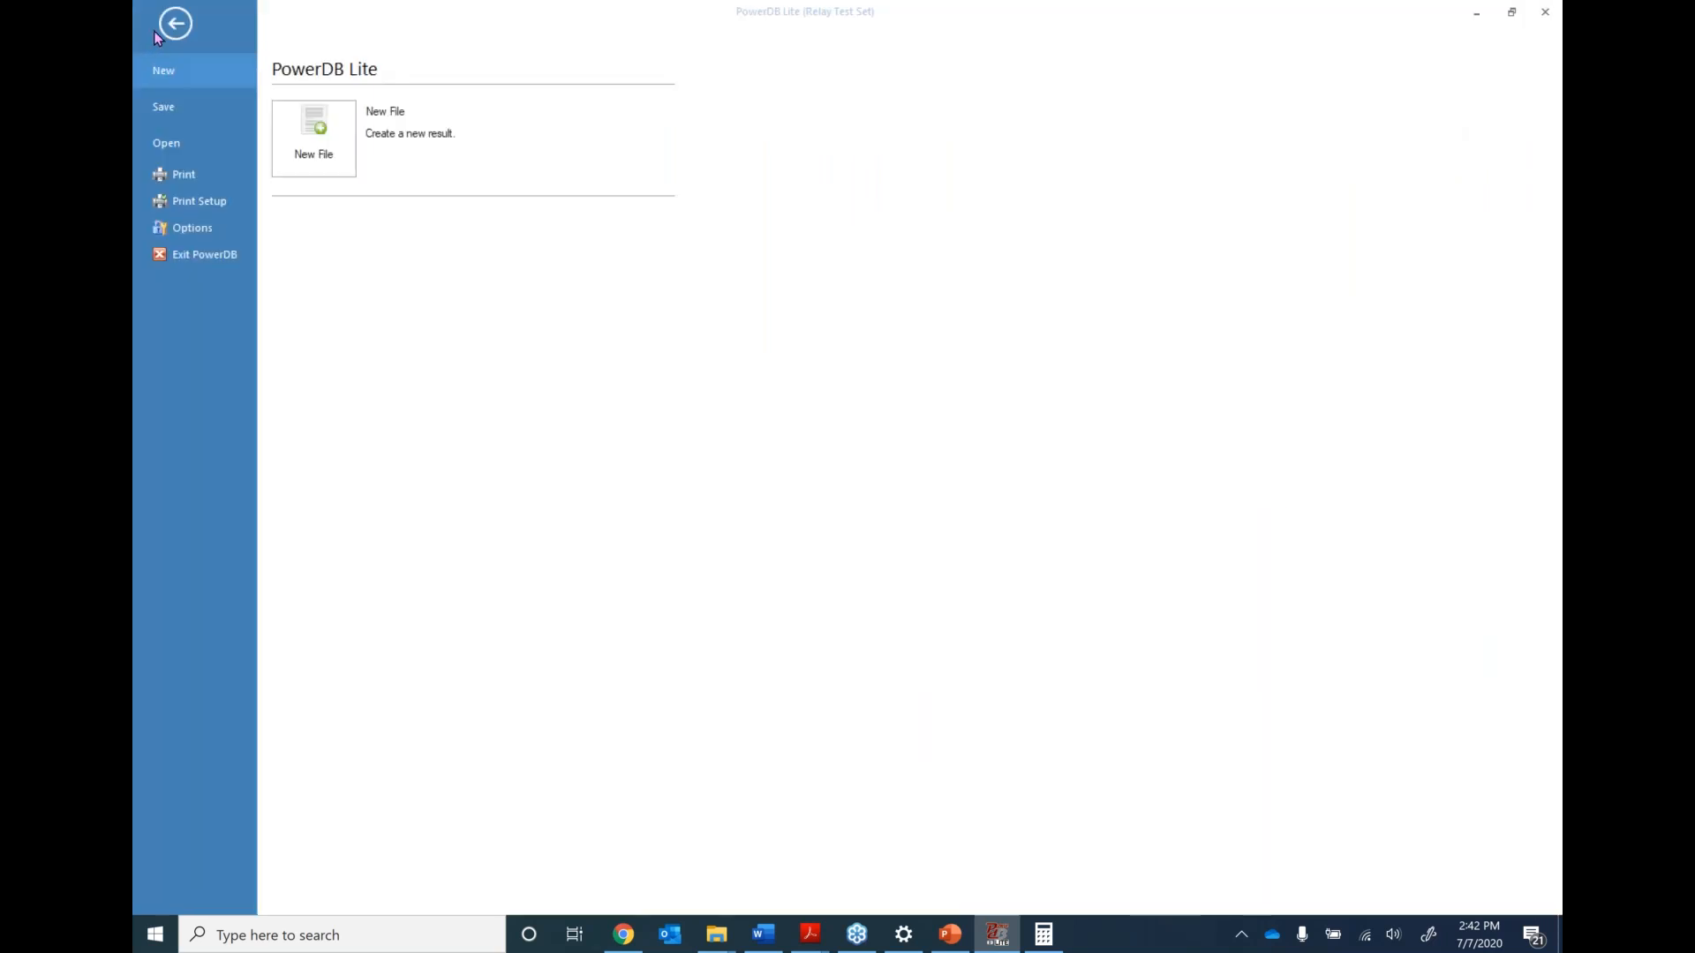
{"action": "left_click", "coordinate": [161, 108]}
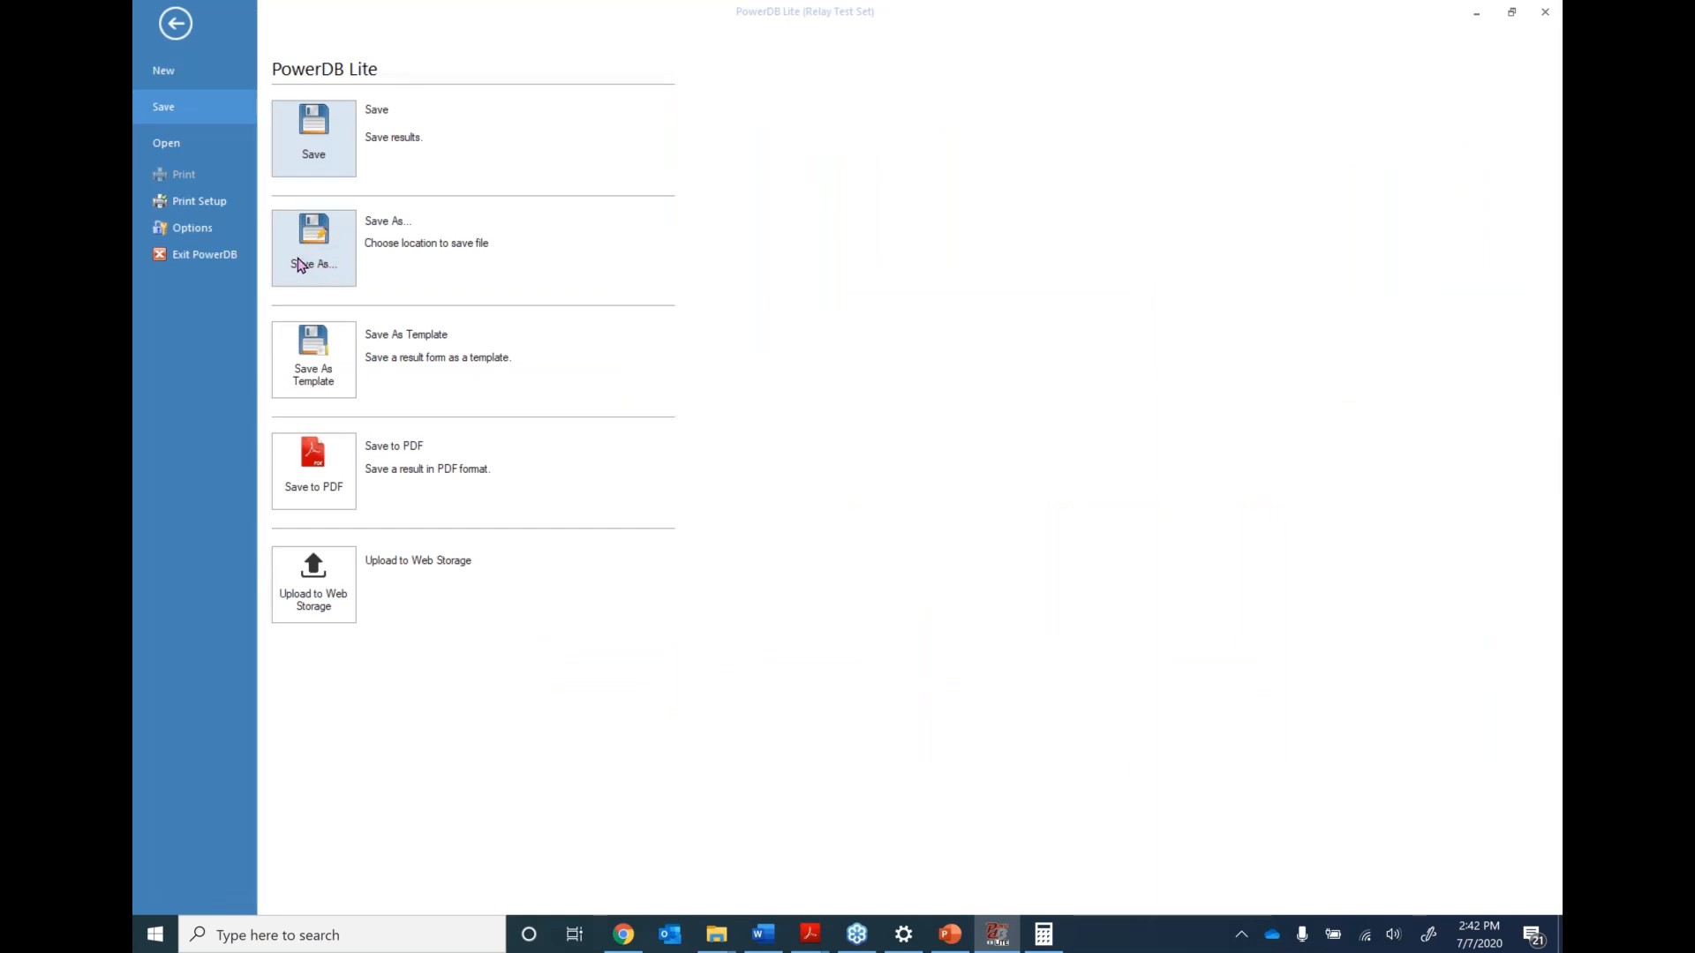
{"action": "left_click", "coordinate": [319, 368]}
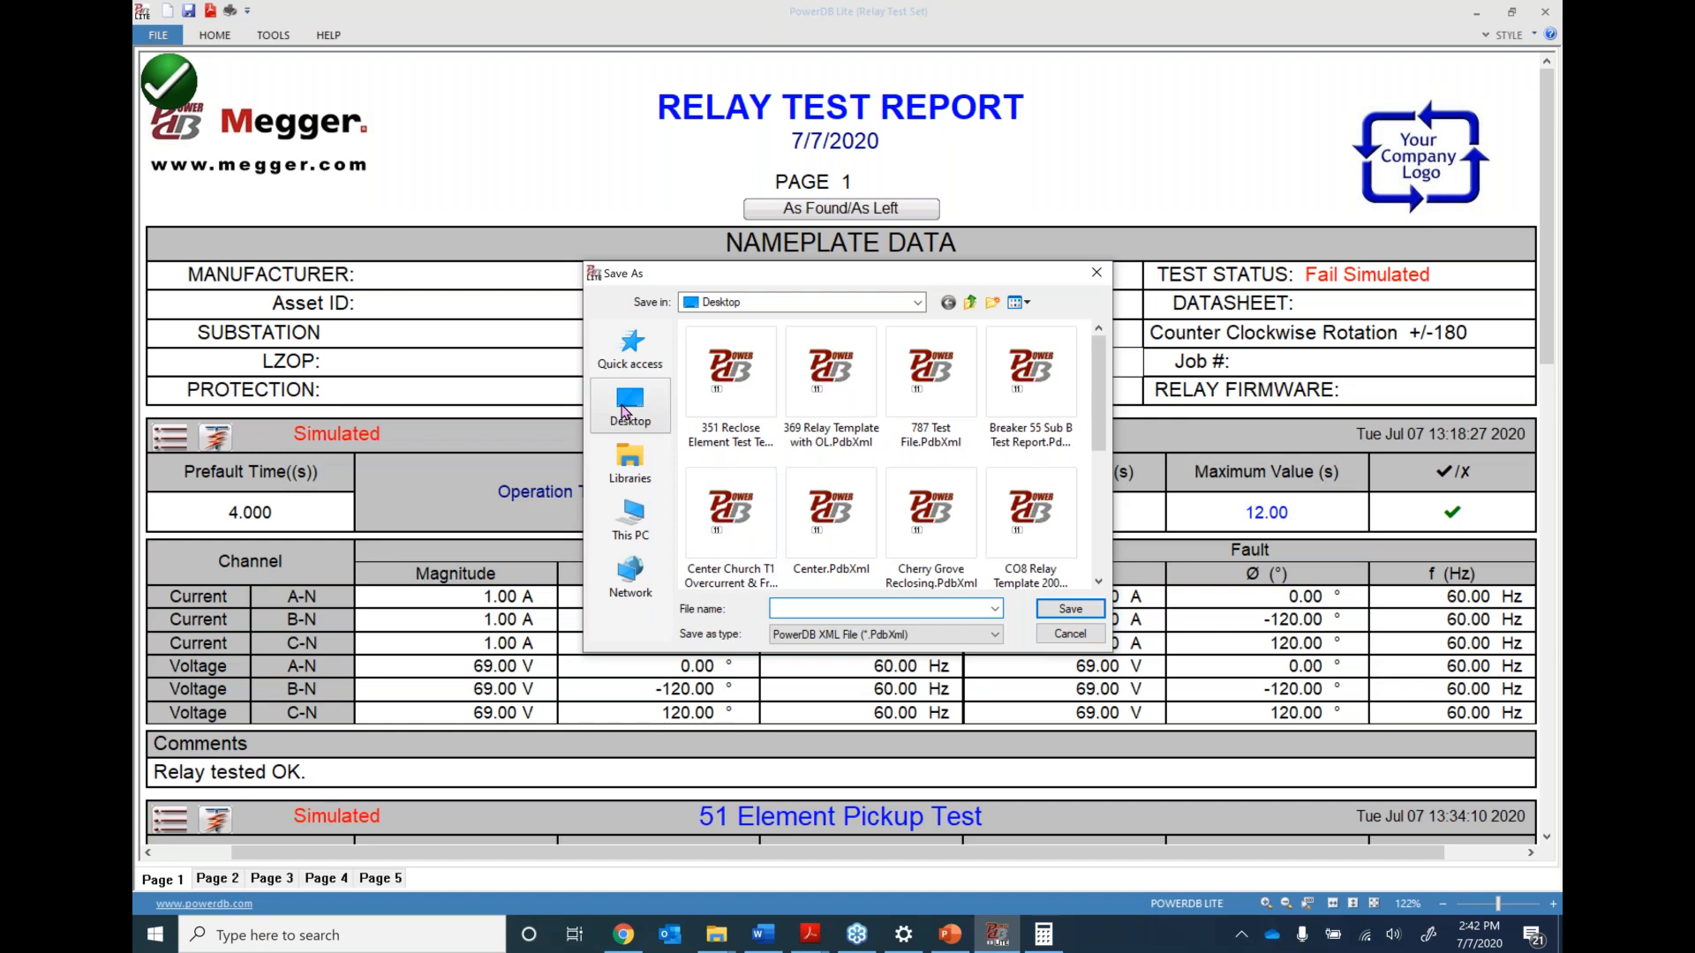
{"action": "left_click", "coordinate": [623, 412]}
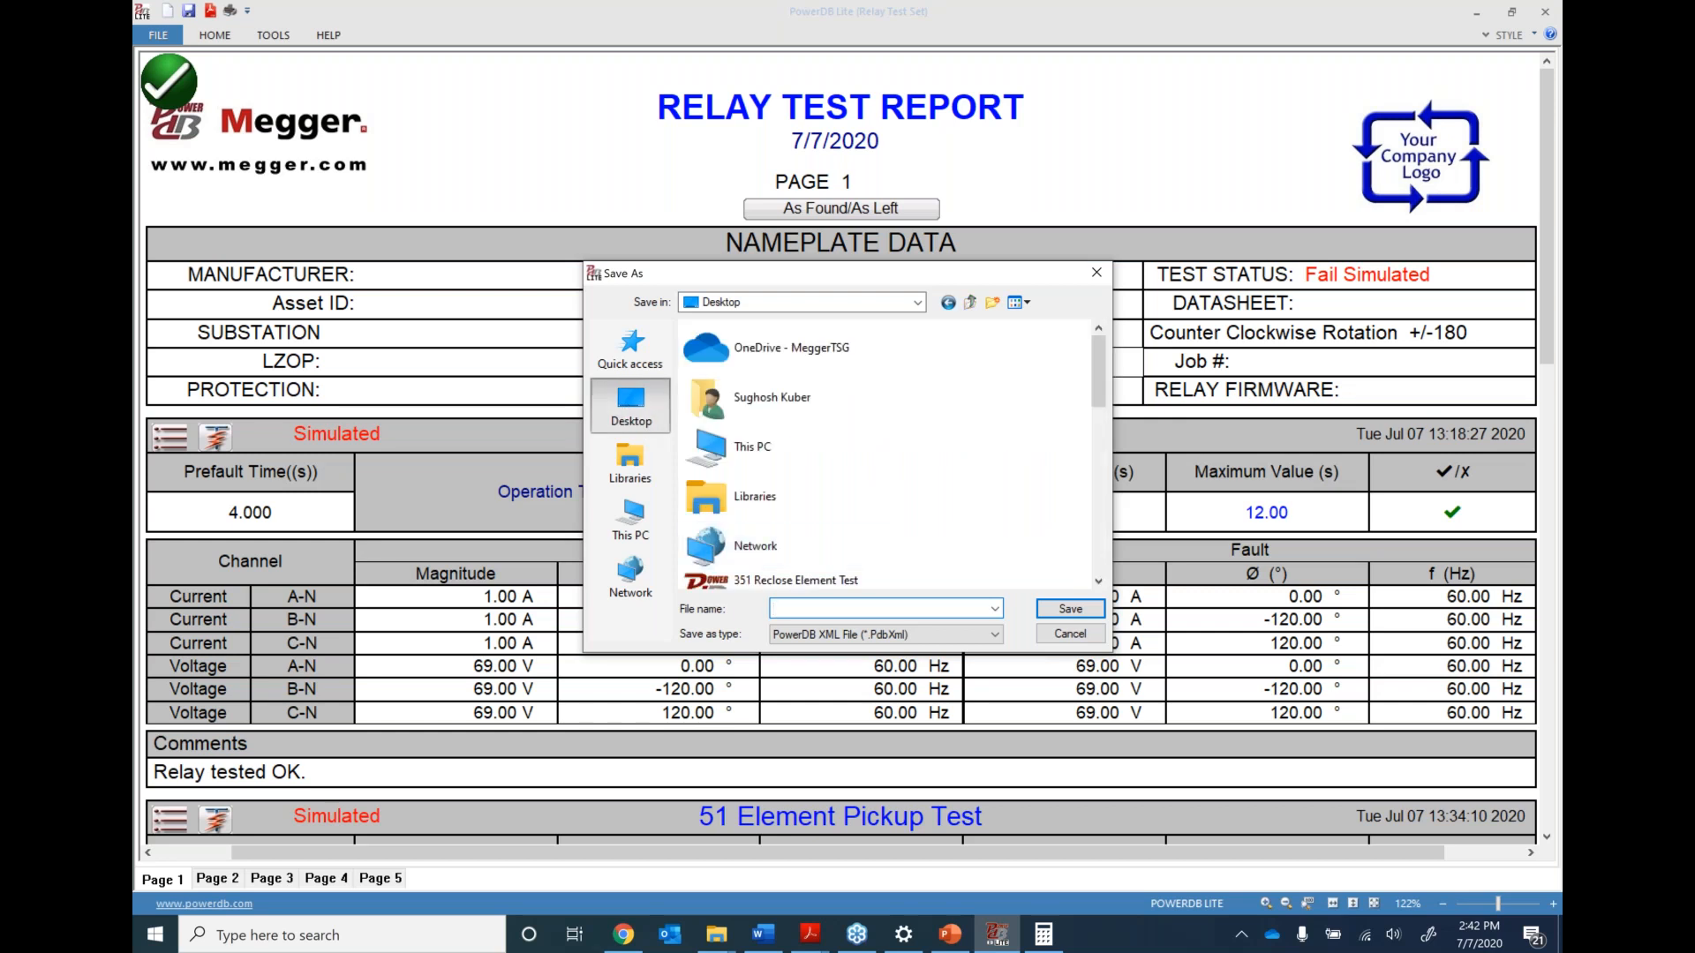
{"action": "type", "text": "Template for Relay A"}
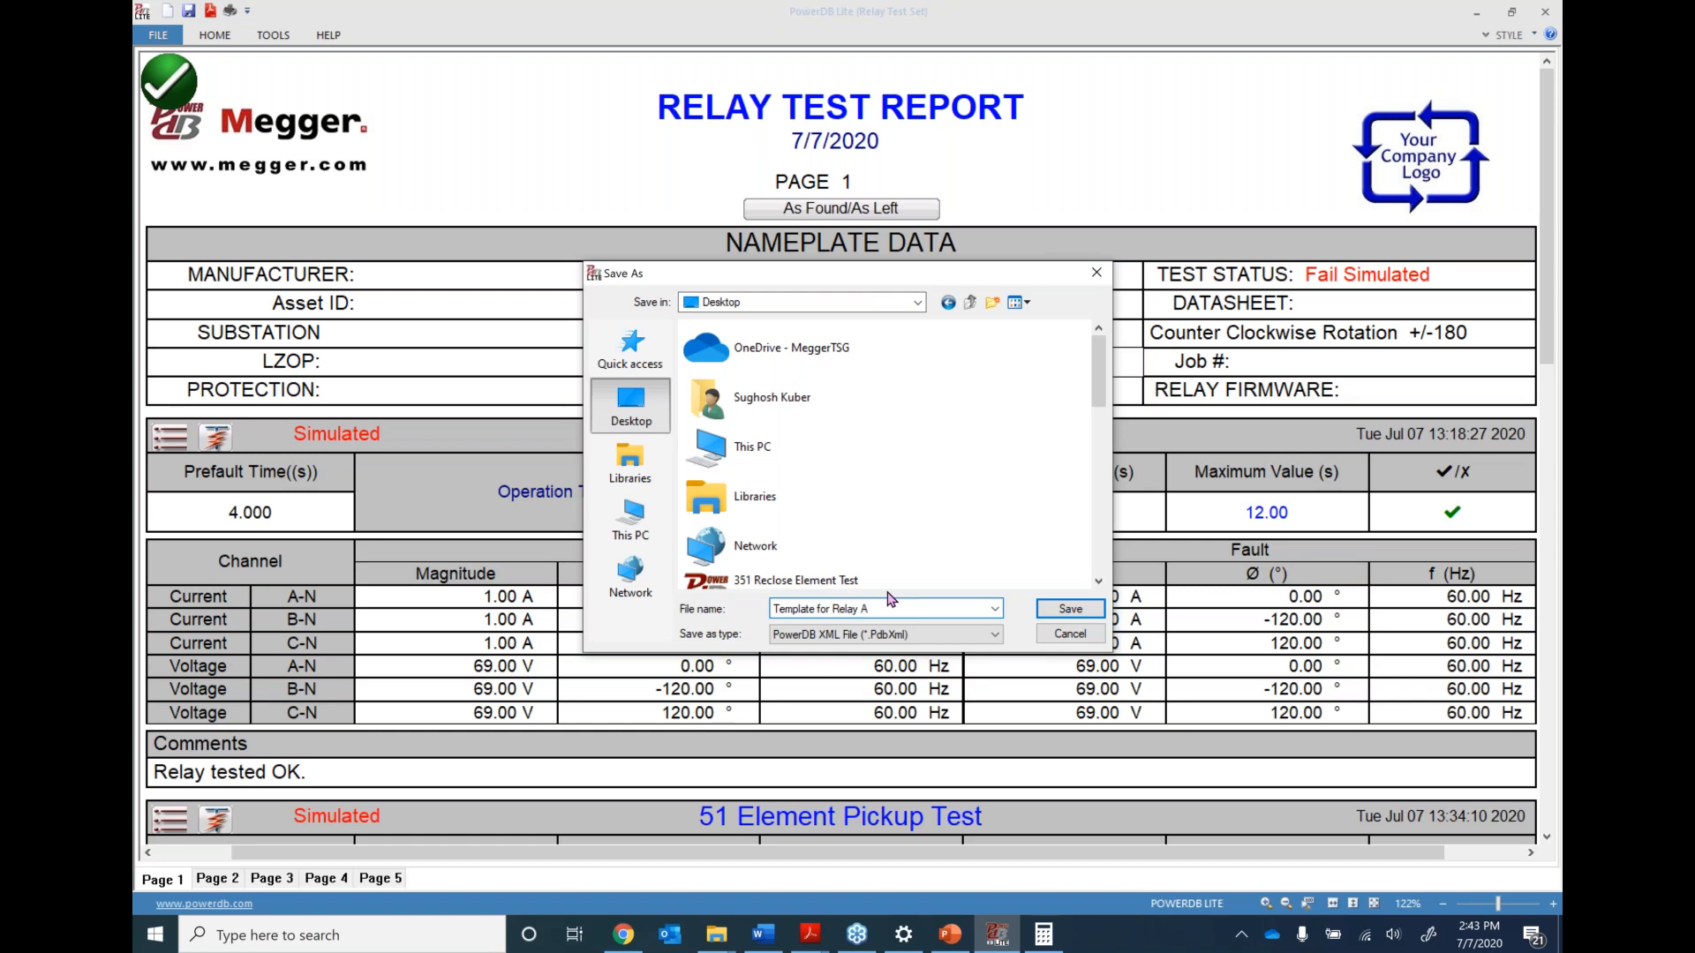
{"action": "left_click", "coordinate": [1068, 611]}
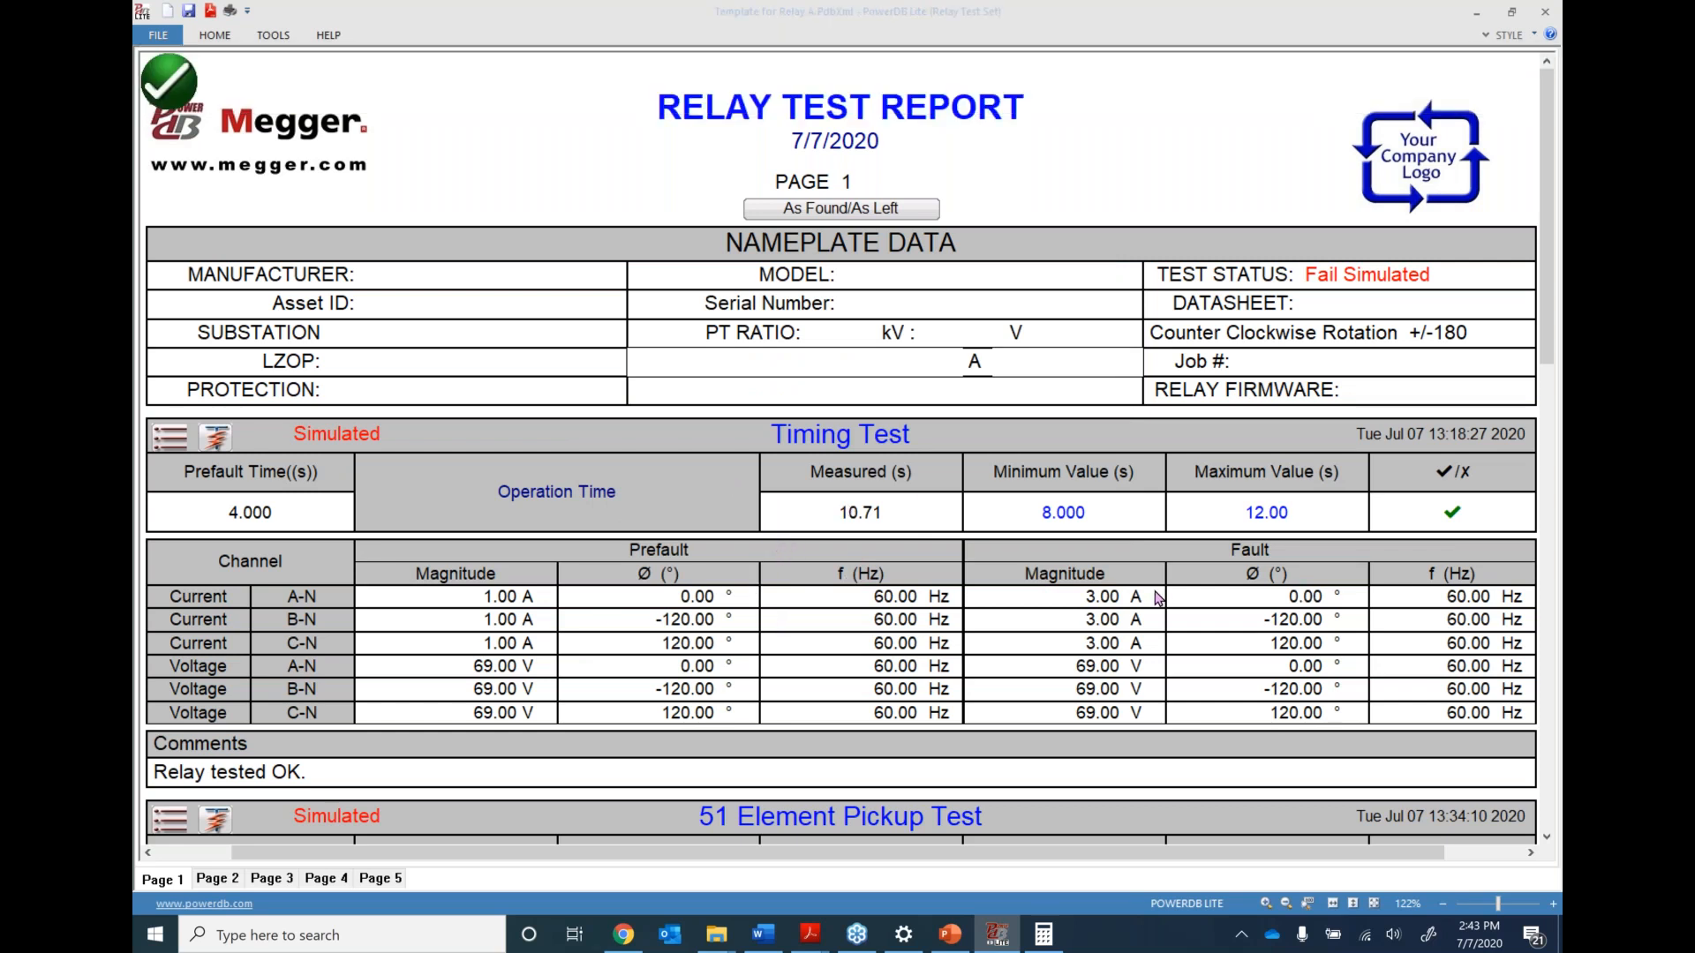
{"action": "scroll", "coordinate": [703, 557], "scroll_direction": "down", "scroll_amount": 3}
{"action": "scroll", "coordinate": [704, 557], "scroll_direction": "down", "scroll_amount": 6}
{"action": "scroll", "coordinate": [729, 516], "scroll_direction": "up", "scroll_amount": 9}
{"action": "left_click", "coordinate": [158, 34]}
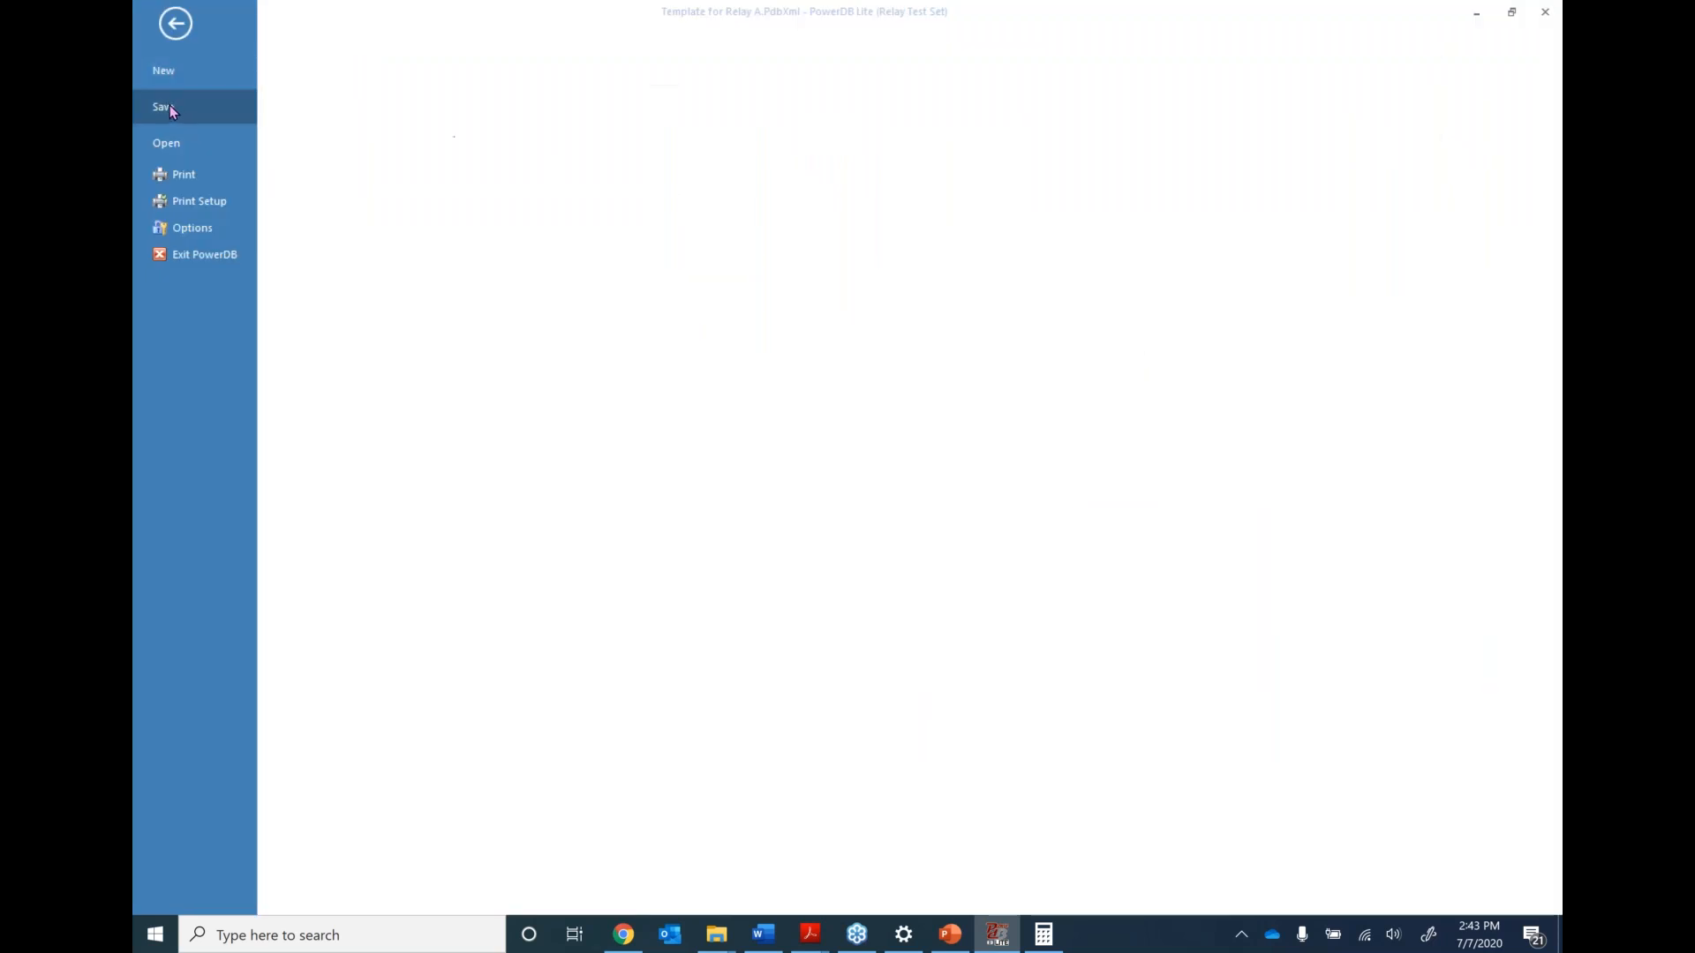
{"action": "left_click", "coordinate": [170, 104]}
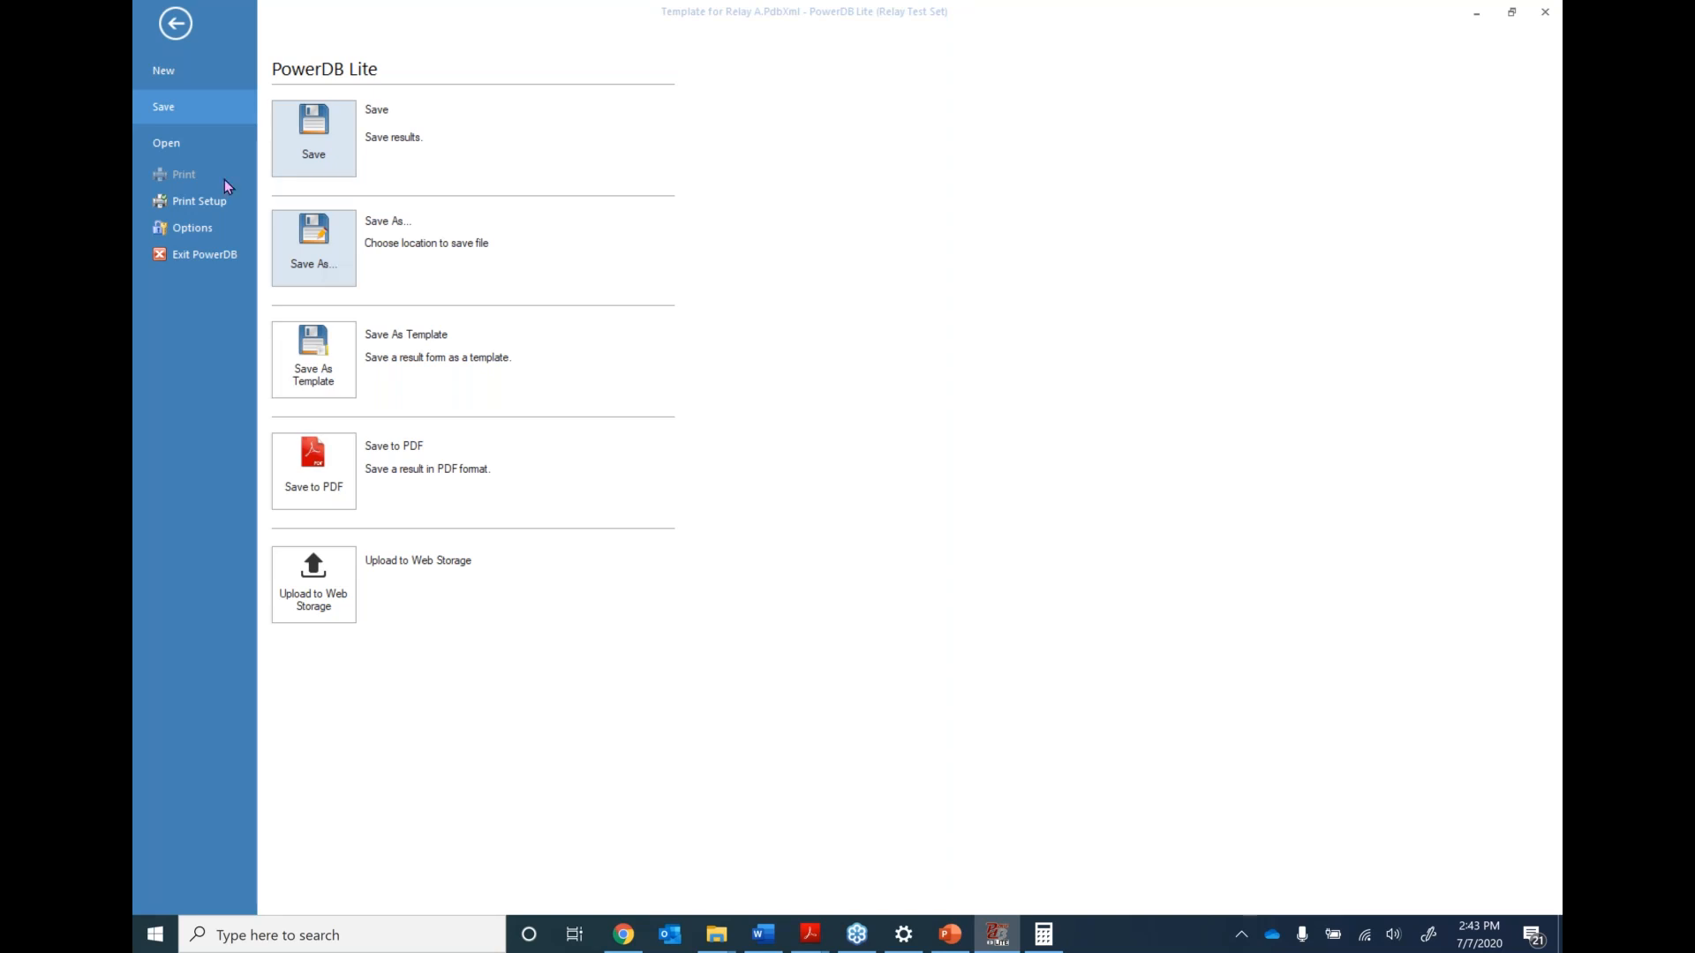
{"action": "left_click", "coordinate": [175, 25]}
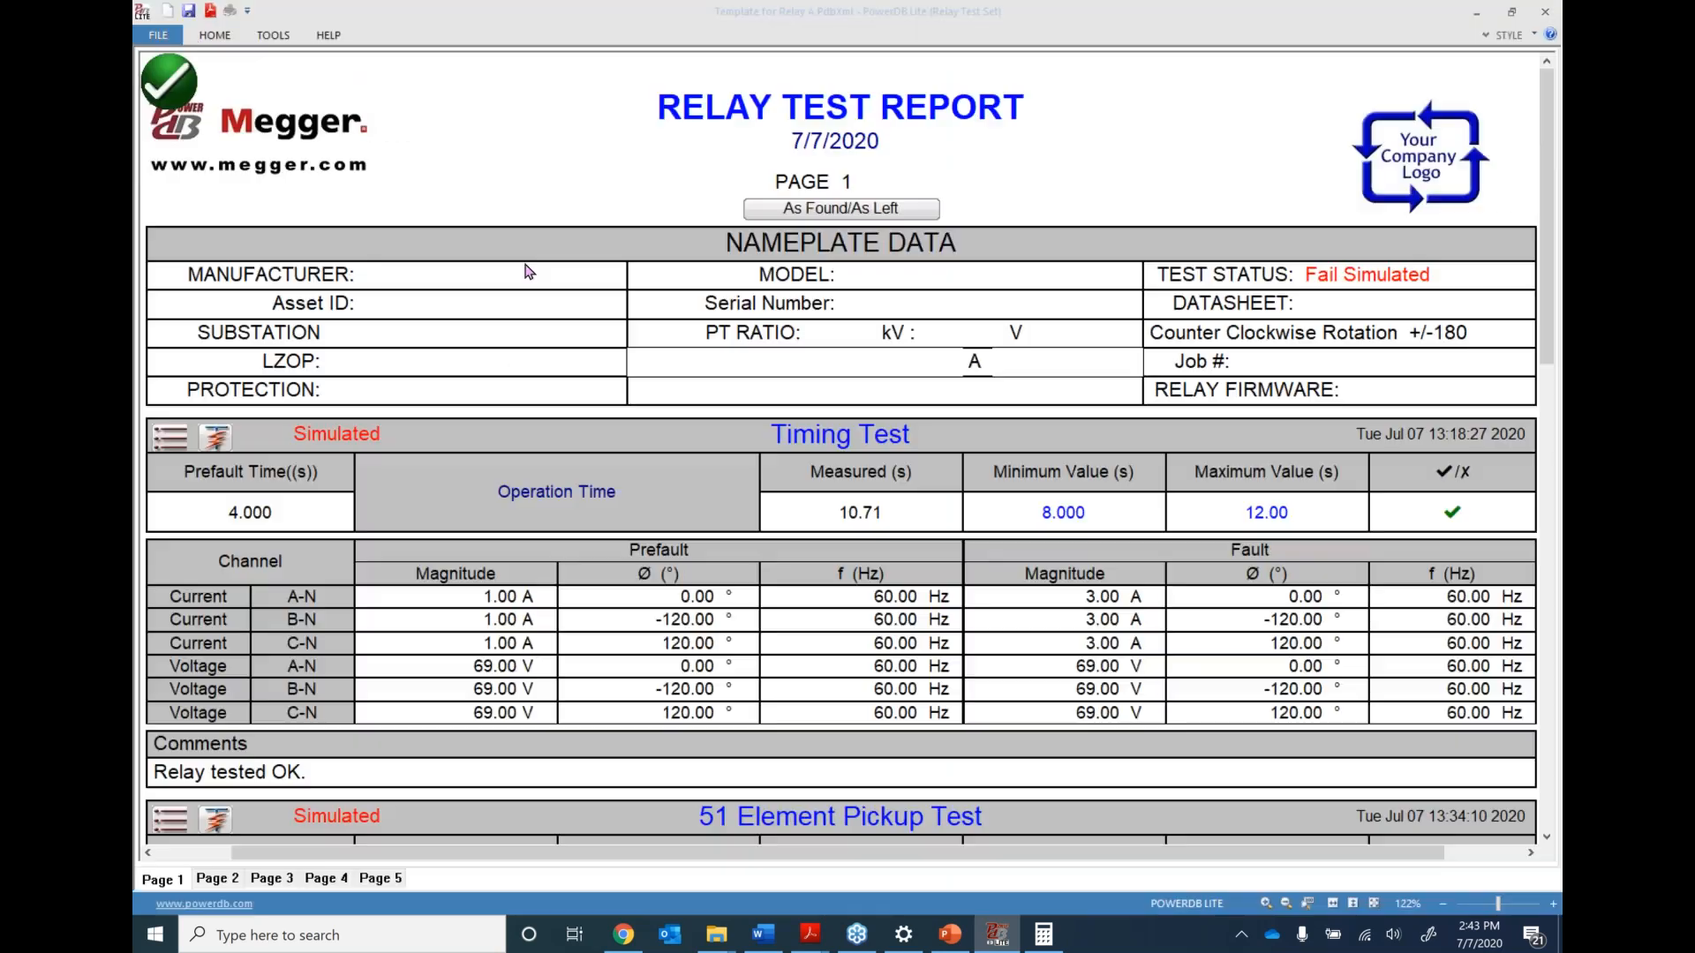
Save the relay test report to the Desktop as a PDF named "Test Report A"
{"action": "left_click", "coordinate": [210, 12]}
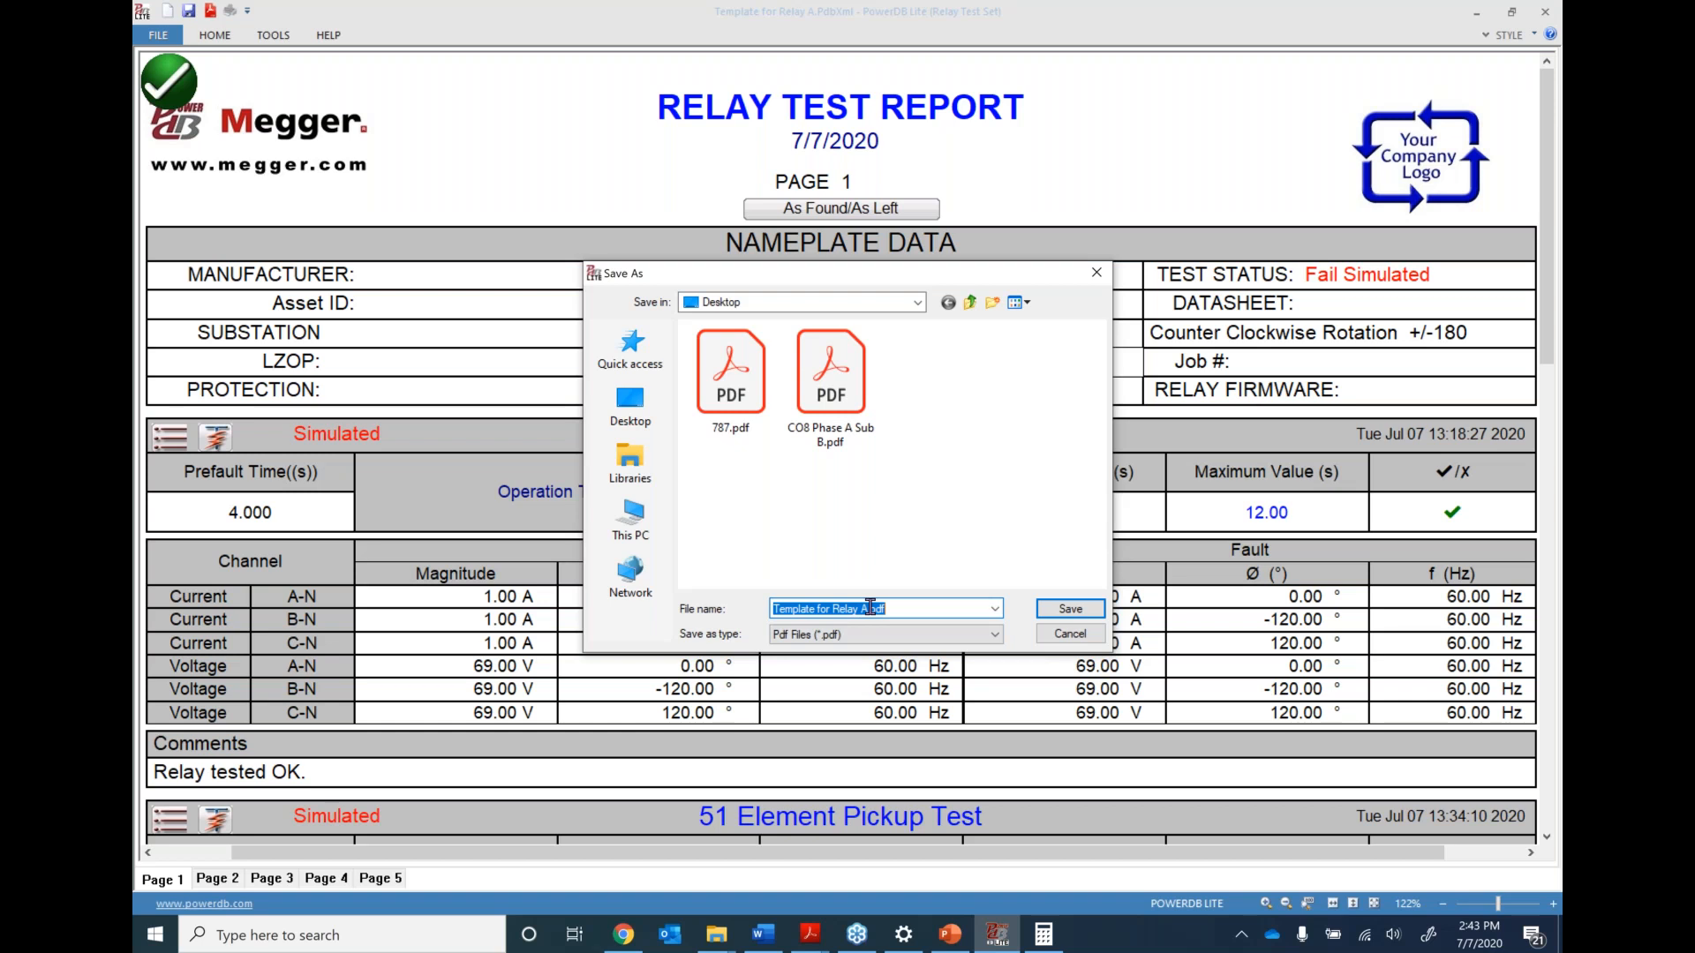
{"action": "left_click_drag", "start_coordinate": [868, 607], "coordinate": [574, 605]}
{"action": "type", "text": "Test Report A"}
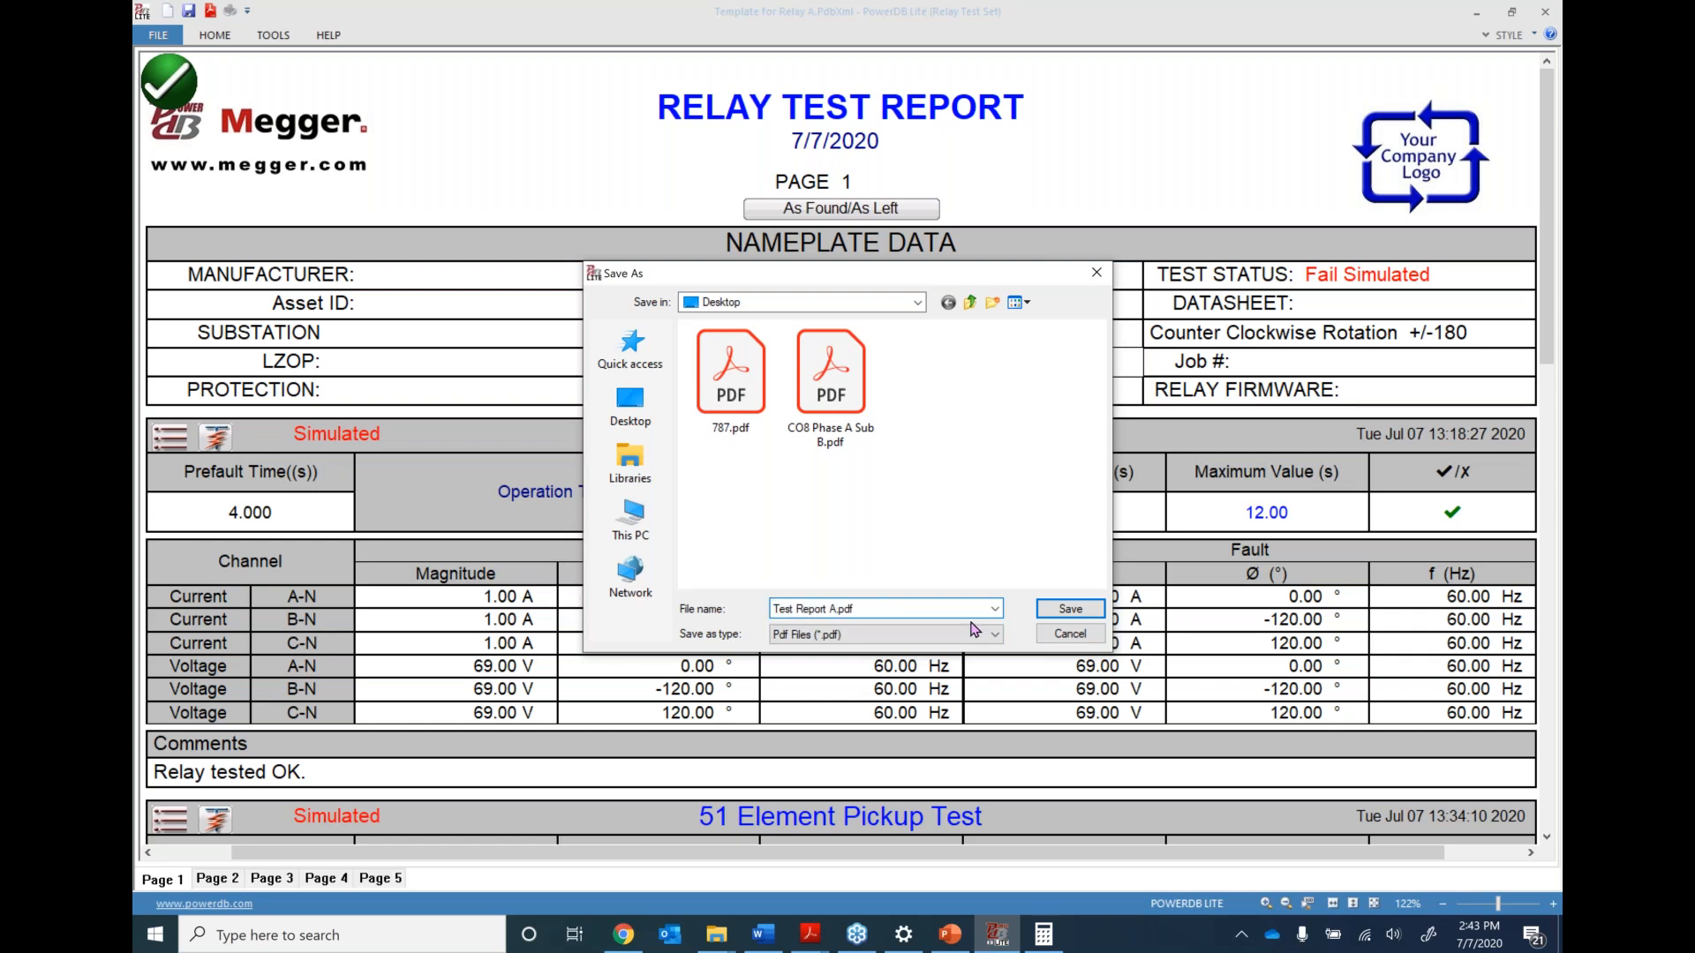
{"action": "left_click", "coordinate": [1069, 608]}
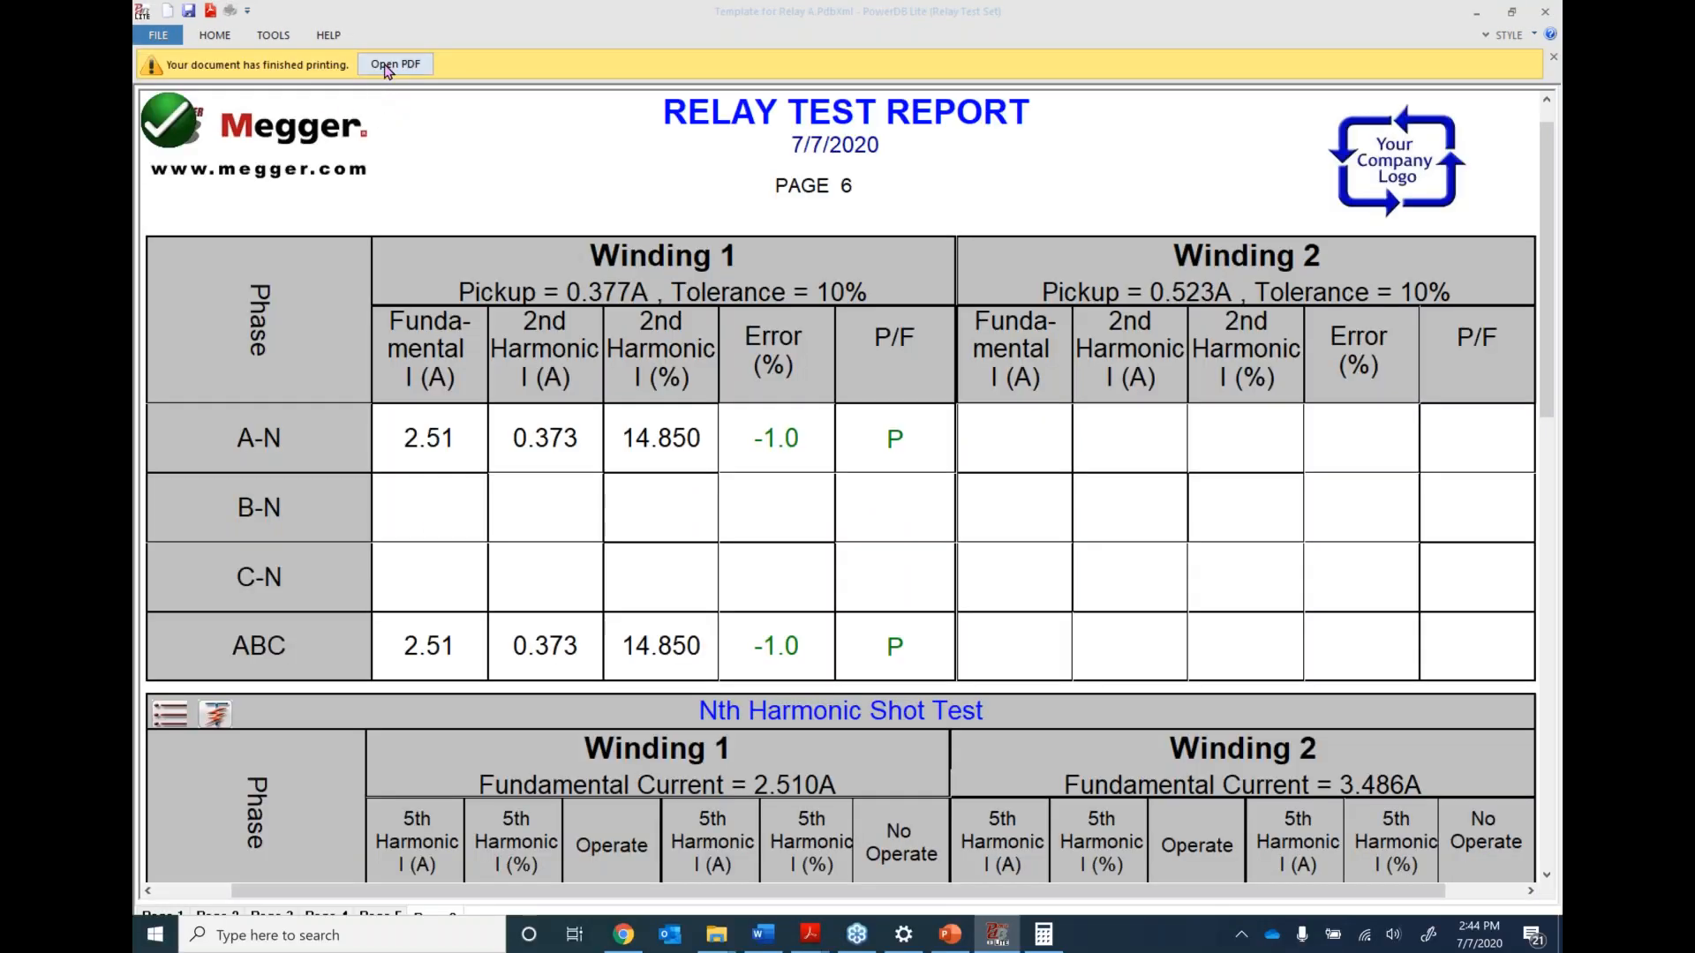
Open Test Report A.pdf in Adobe Acrobat Reader, fit whole pages in the view and look through all six pages
{"action": "left_click", "coordinate": [386, 71]}
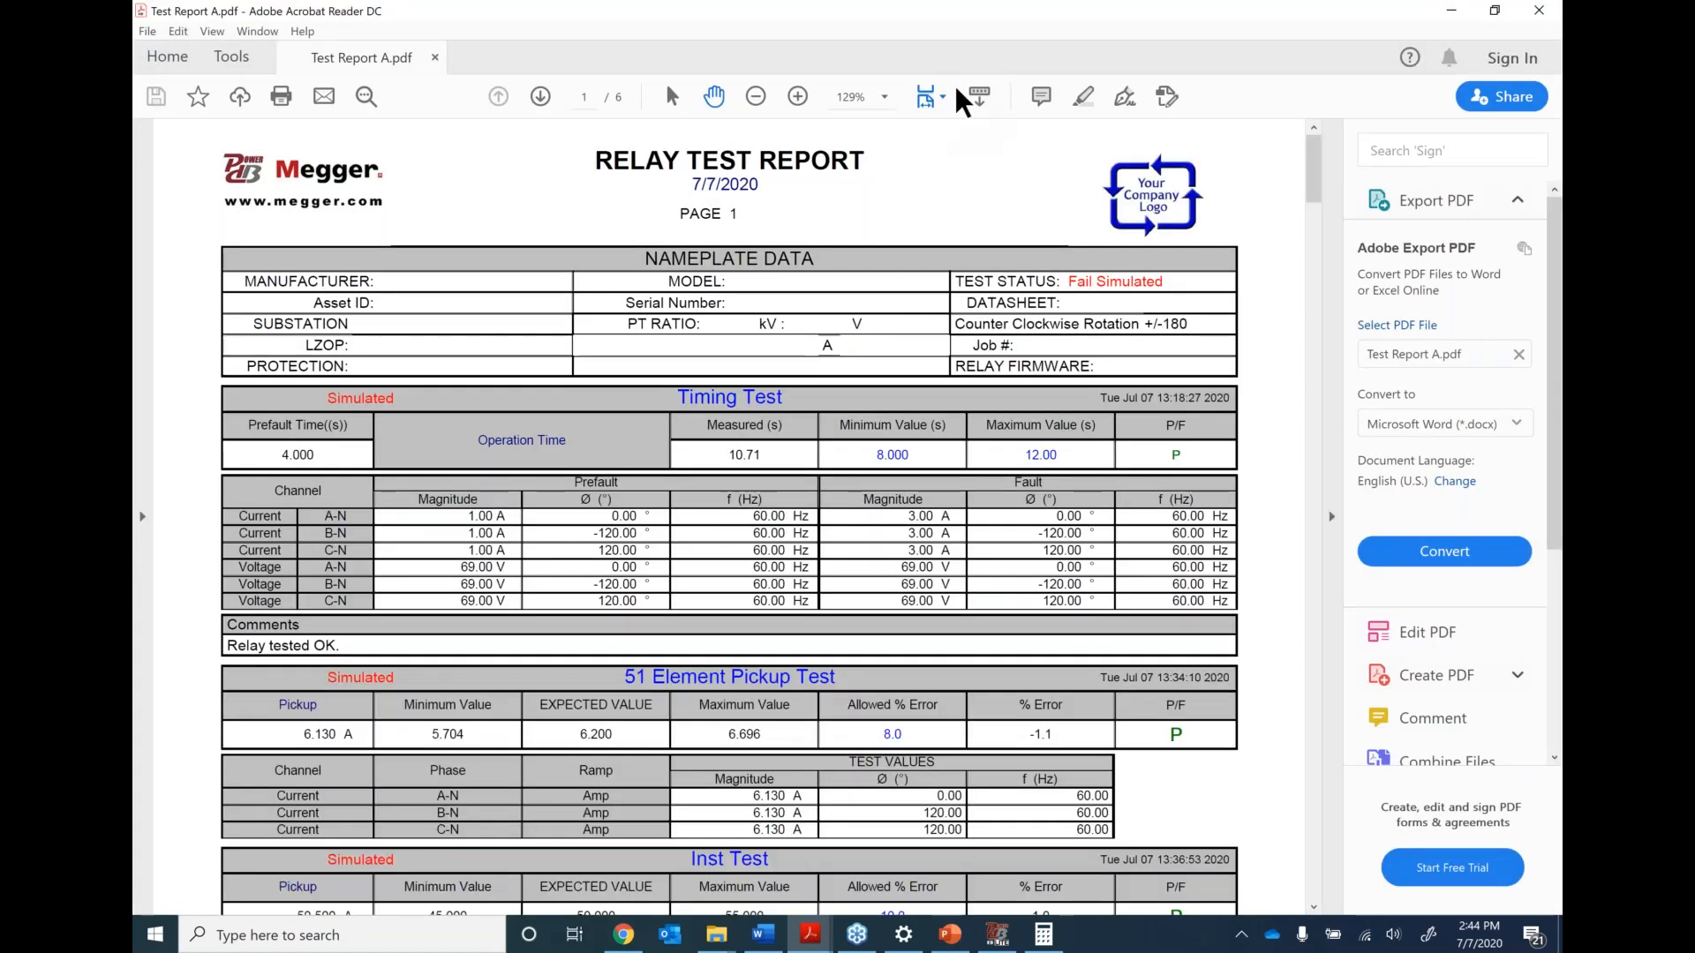
{"action": "left_click", "coordinate": [938, 104]}
{"action": "left_click", "coordinate": [972, 146]}
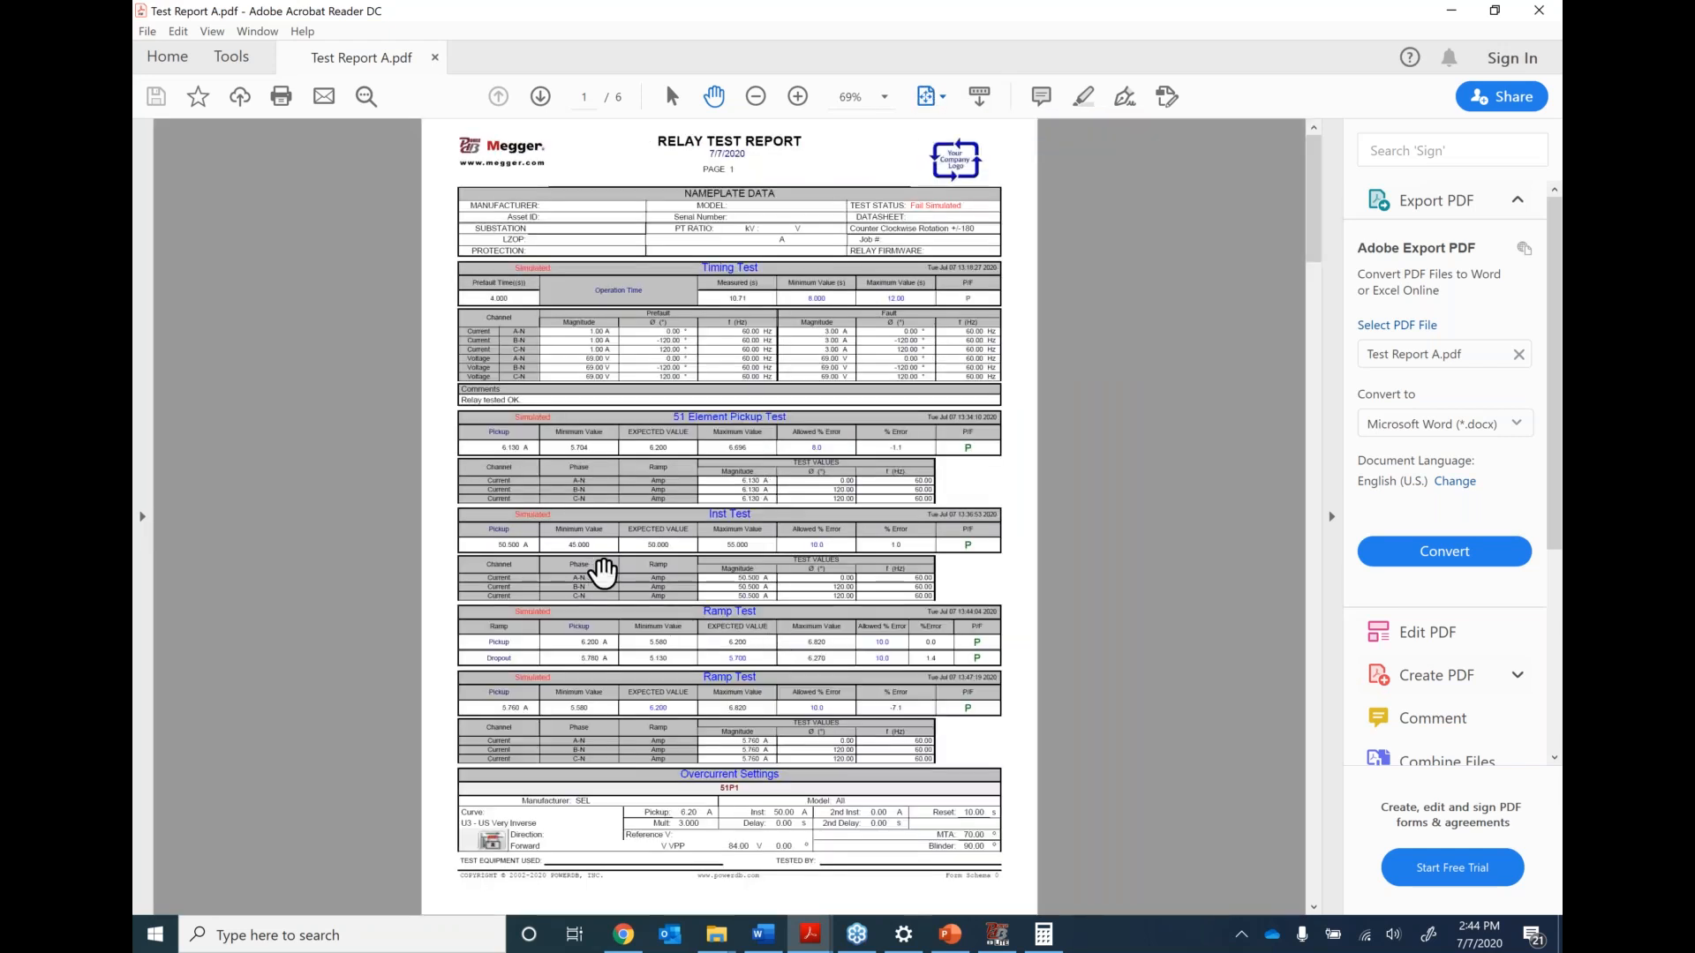
{"action": "scroll", "coordinate": [331, 517], "scroll_direction": "down", "scroll_amount": 3}
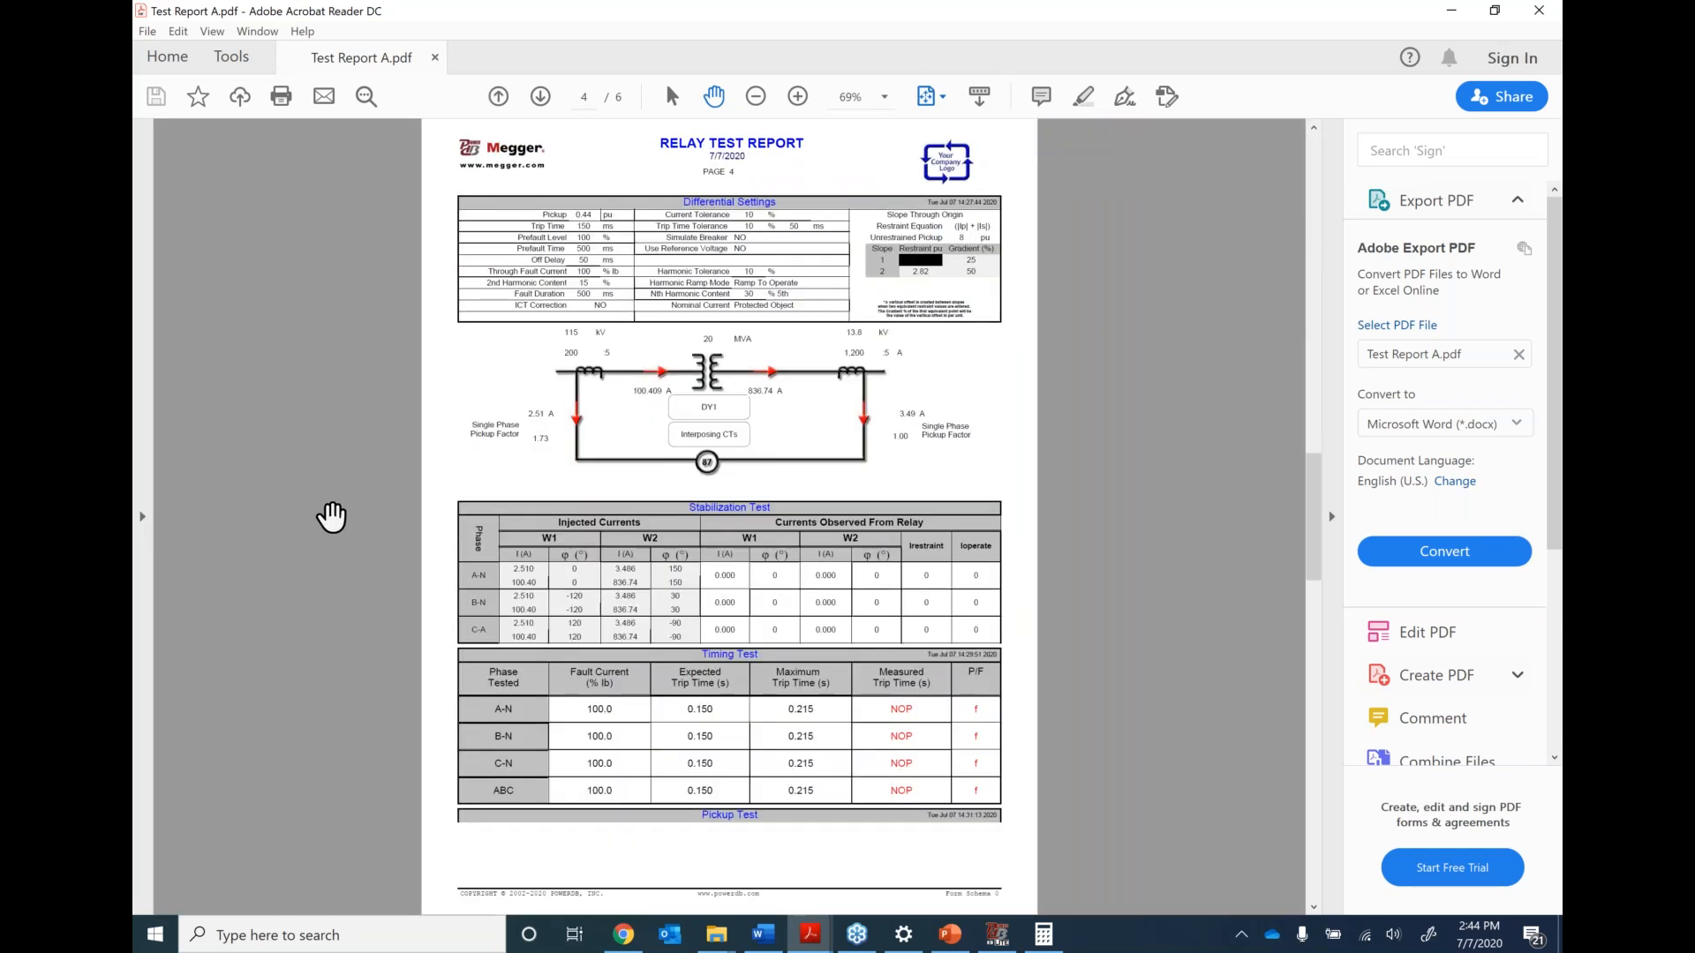
{"action": "scroll", "coordinate": [331, 517], "scroll_direction": "down", "scroll_amount": 2}
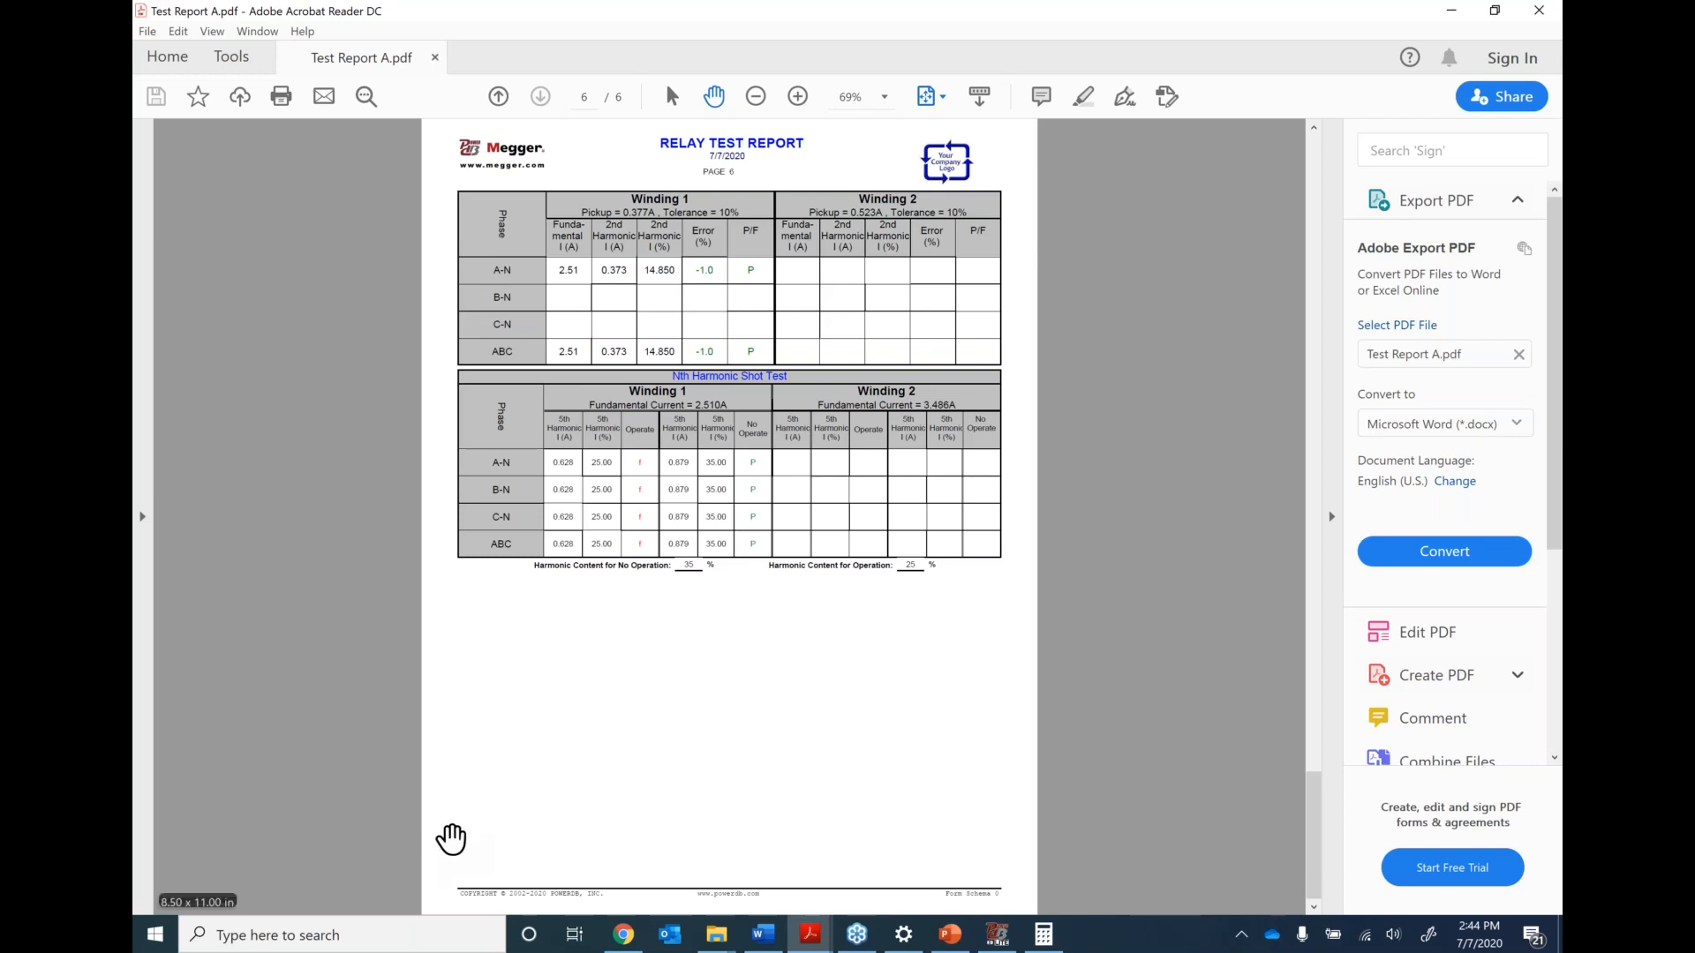
{"action": "scroll", "coordinate": [451, 839], "scroll_direction": "up", "scroll_amount": 5}
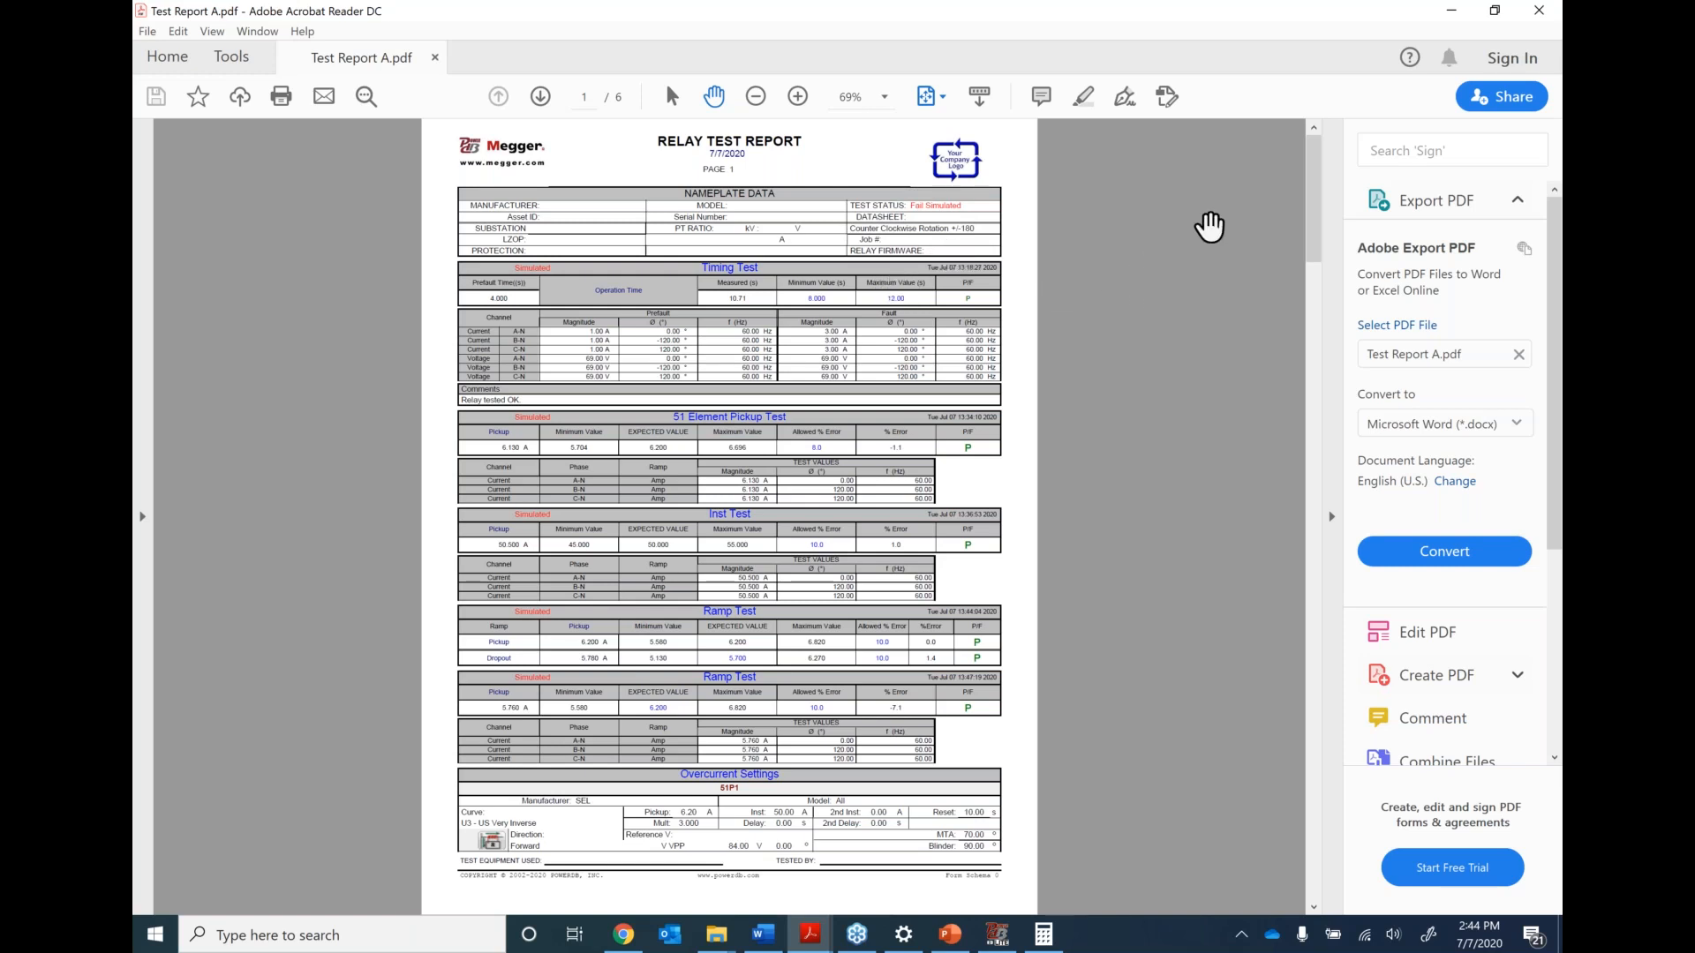
{"action": "left_click", "coordinate": [1451, 10]}
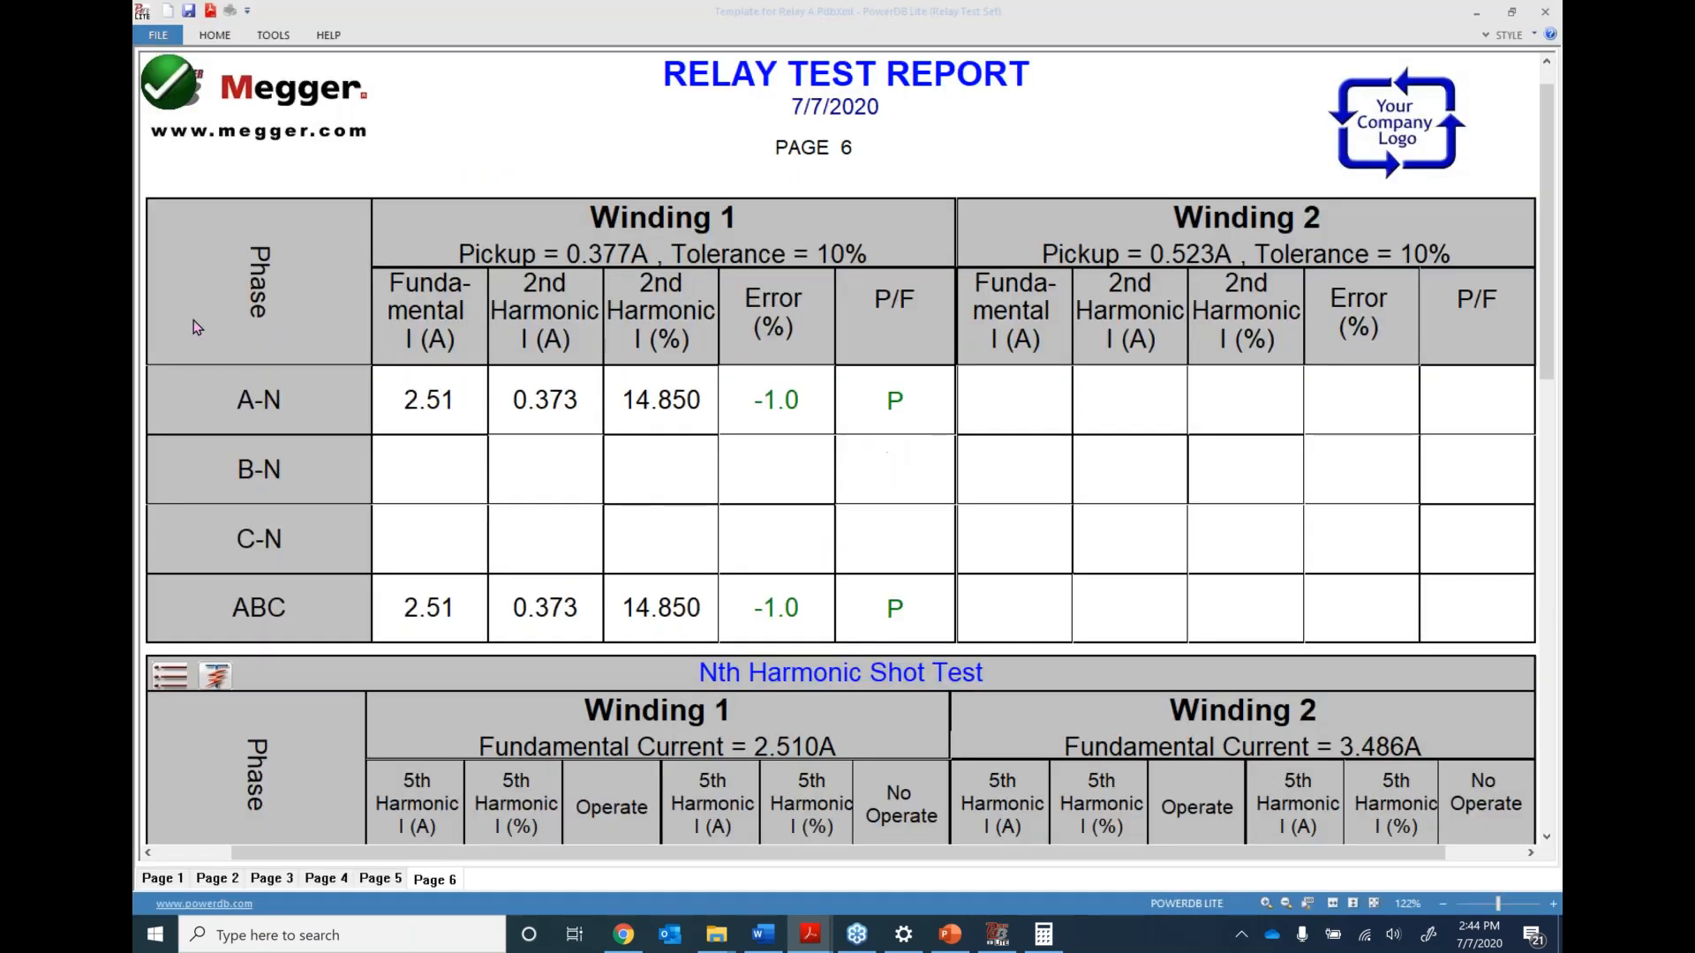
Return from the report to the home test screen and open the relay settings screen
{"action": "left_click", "coordinate": [180, 86]}
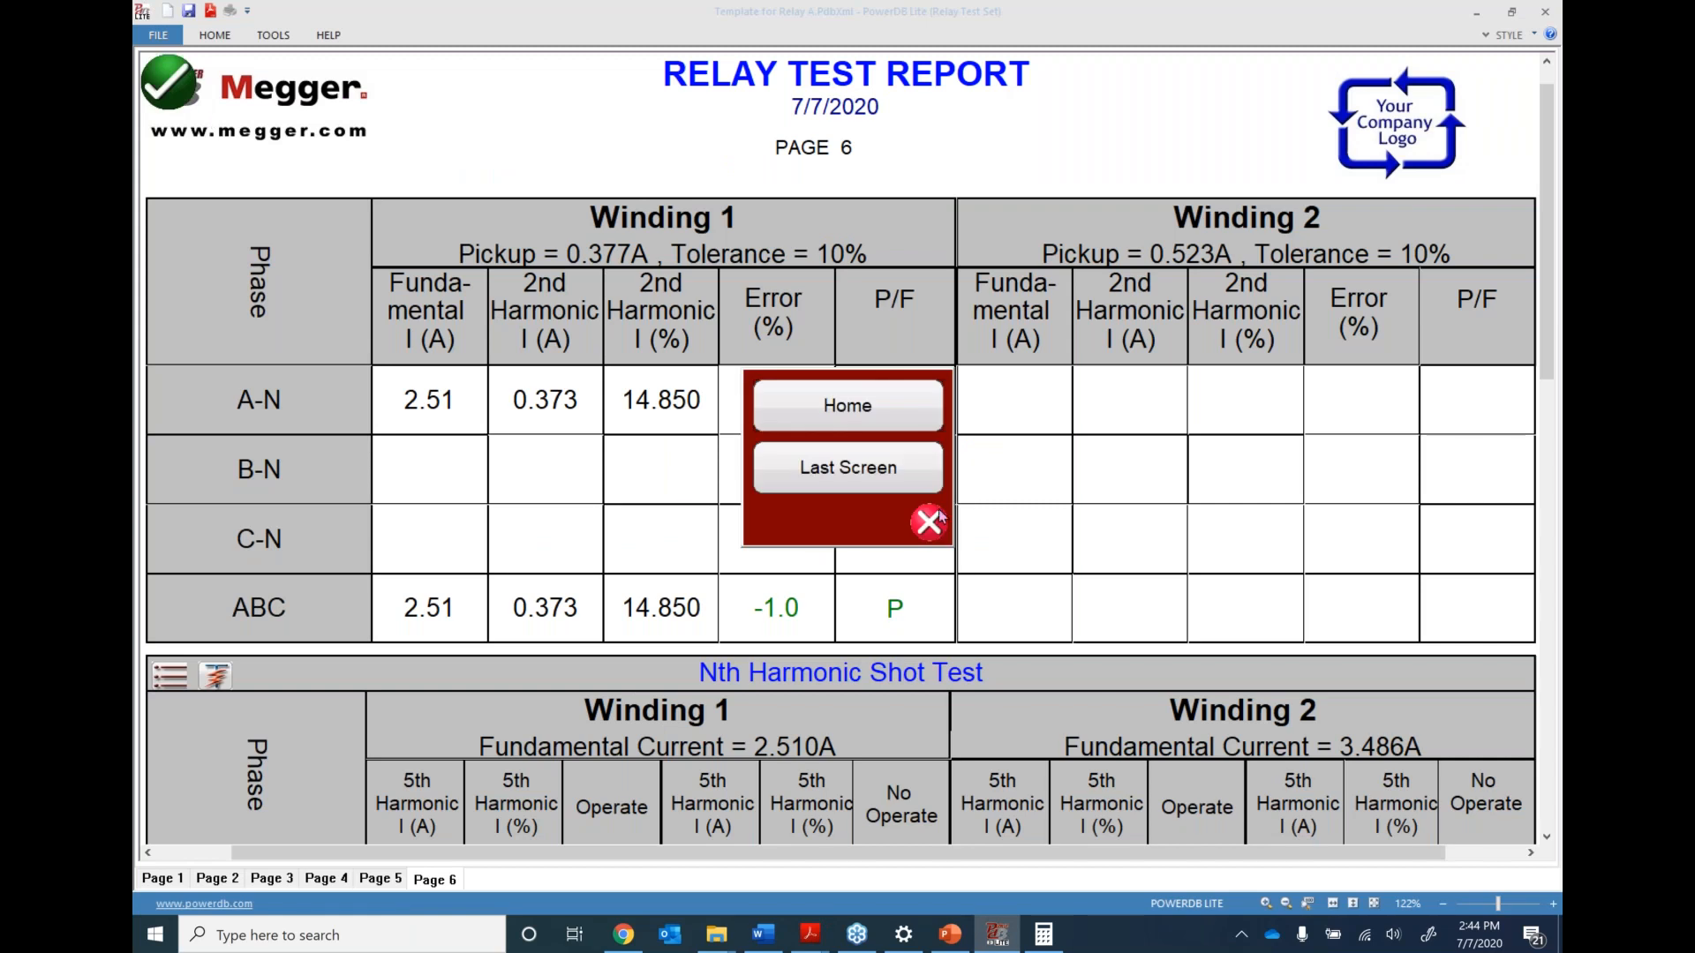
{"action": "left_click", "coordinate": [847, 408]}
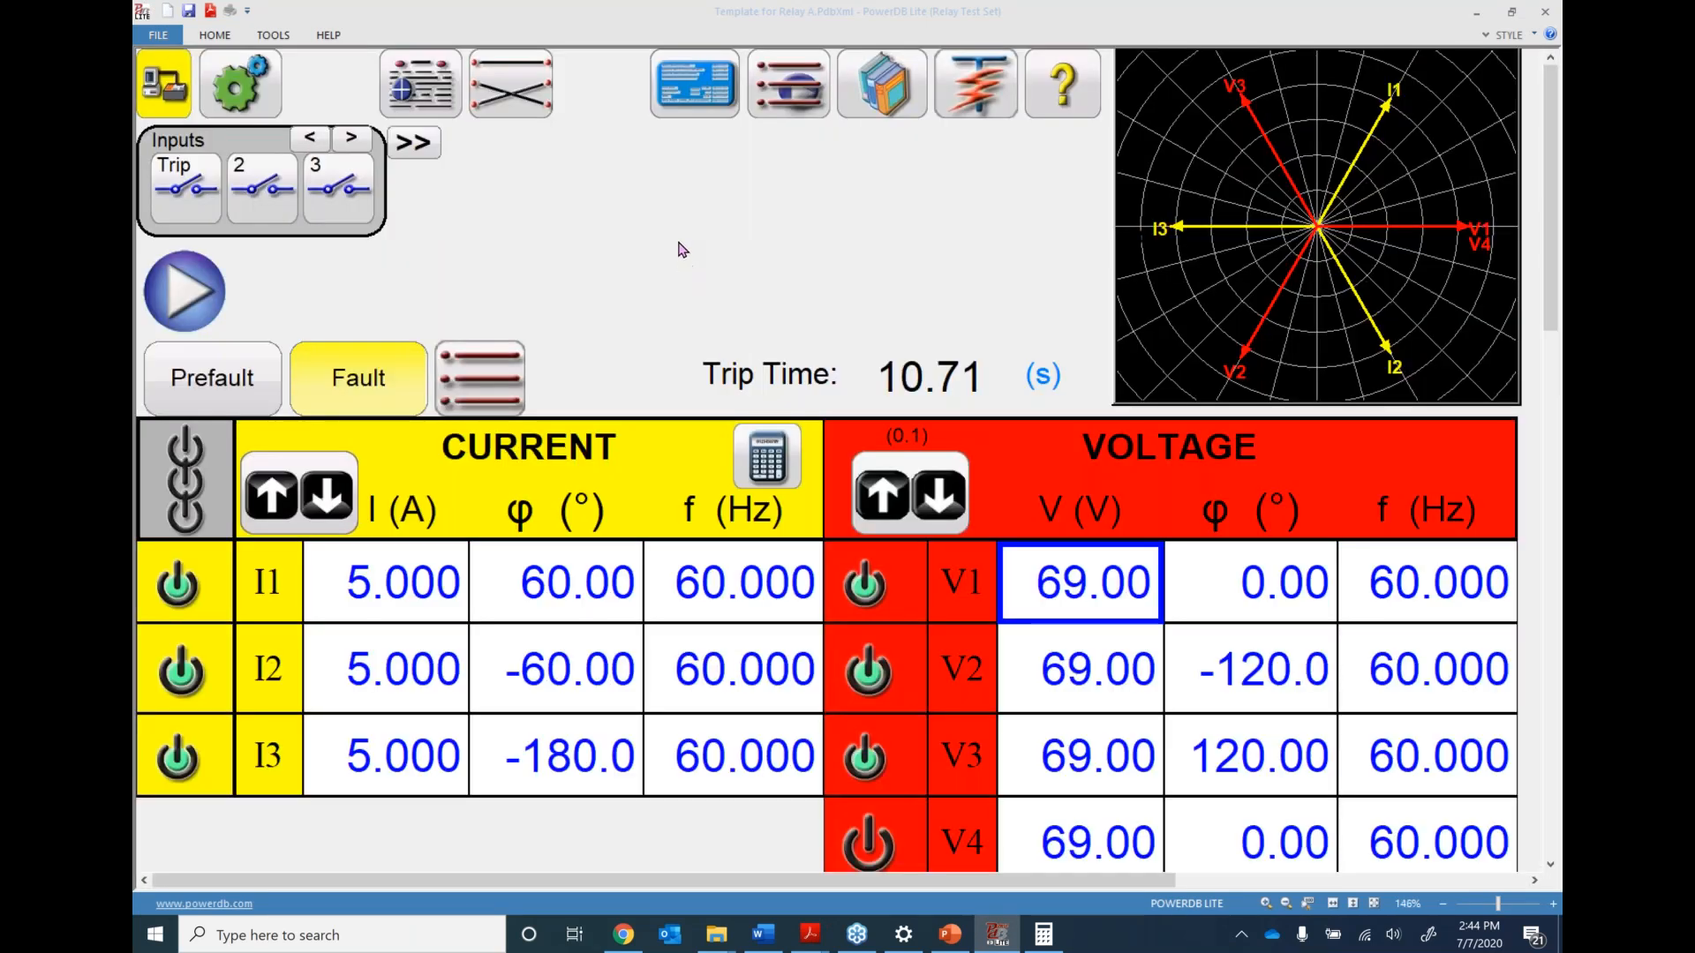
{"action": "left_click", "coordinate": [698, 91]}
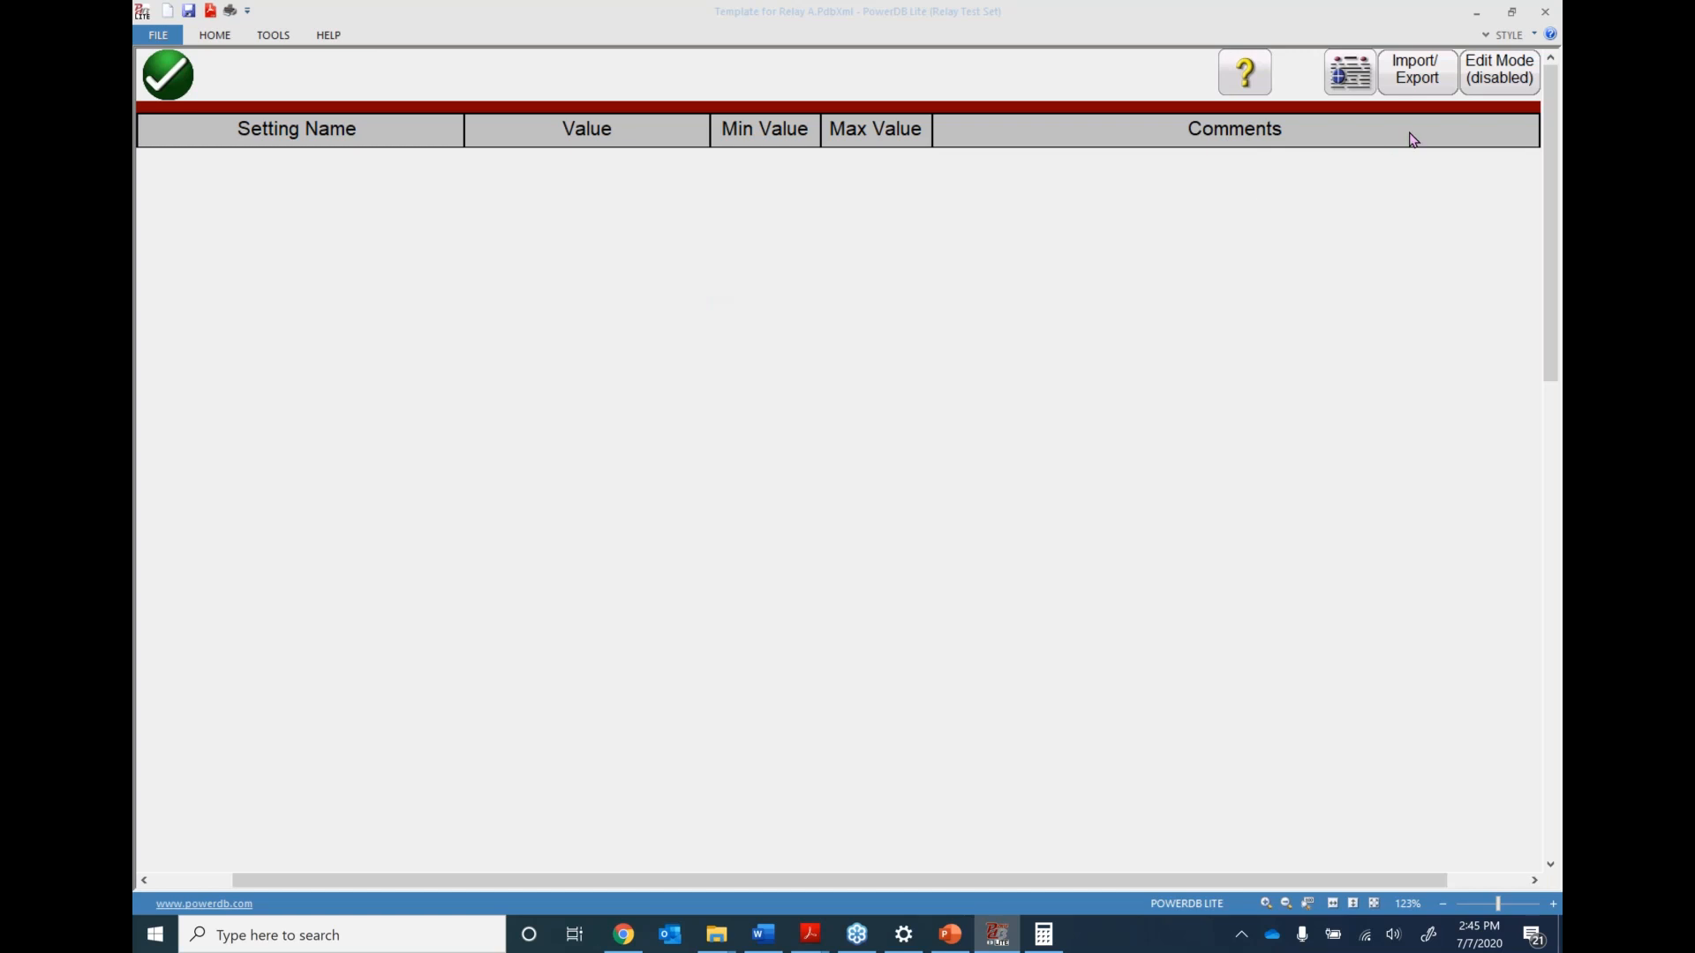
Review the relay settings import and export options, including SEL Serial reading with the Generic SEL relay, and return to the test screen
{"action": "left_click", "coordinate": [1386, 74]}
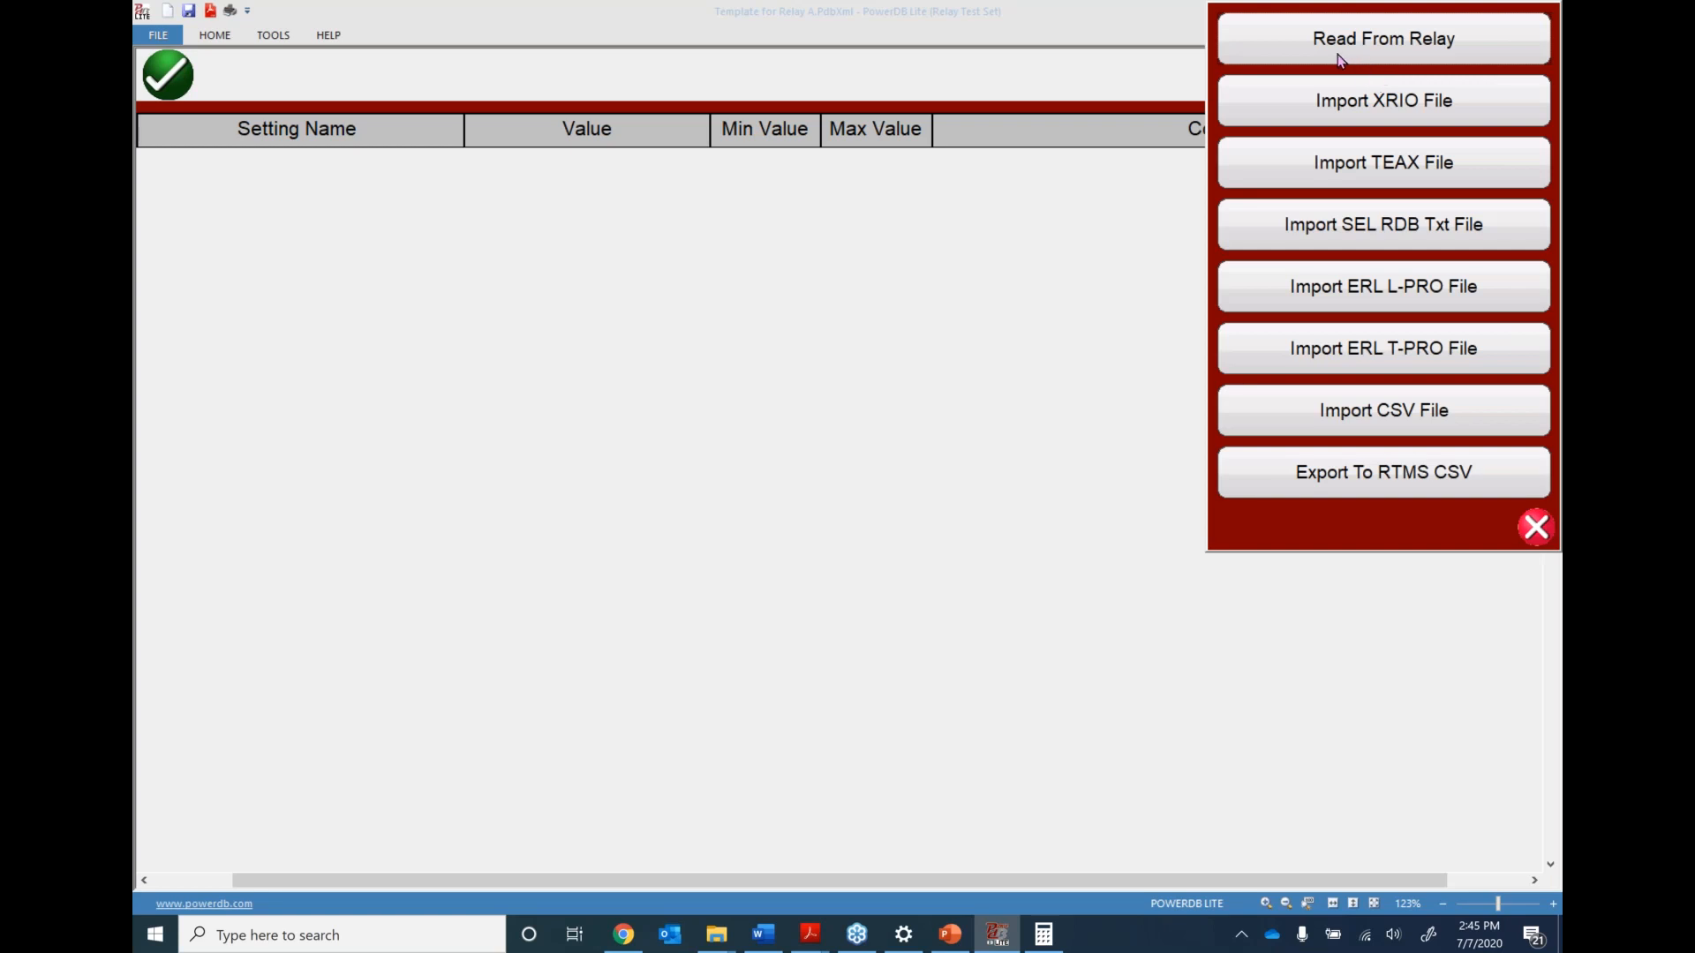
{"action": "left_click", "coordinate": [1391, 44]}
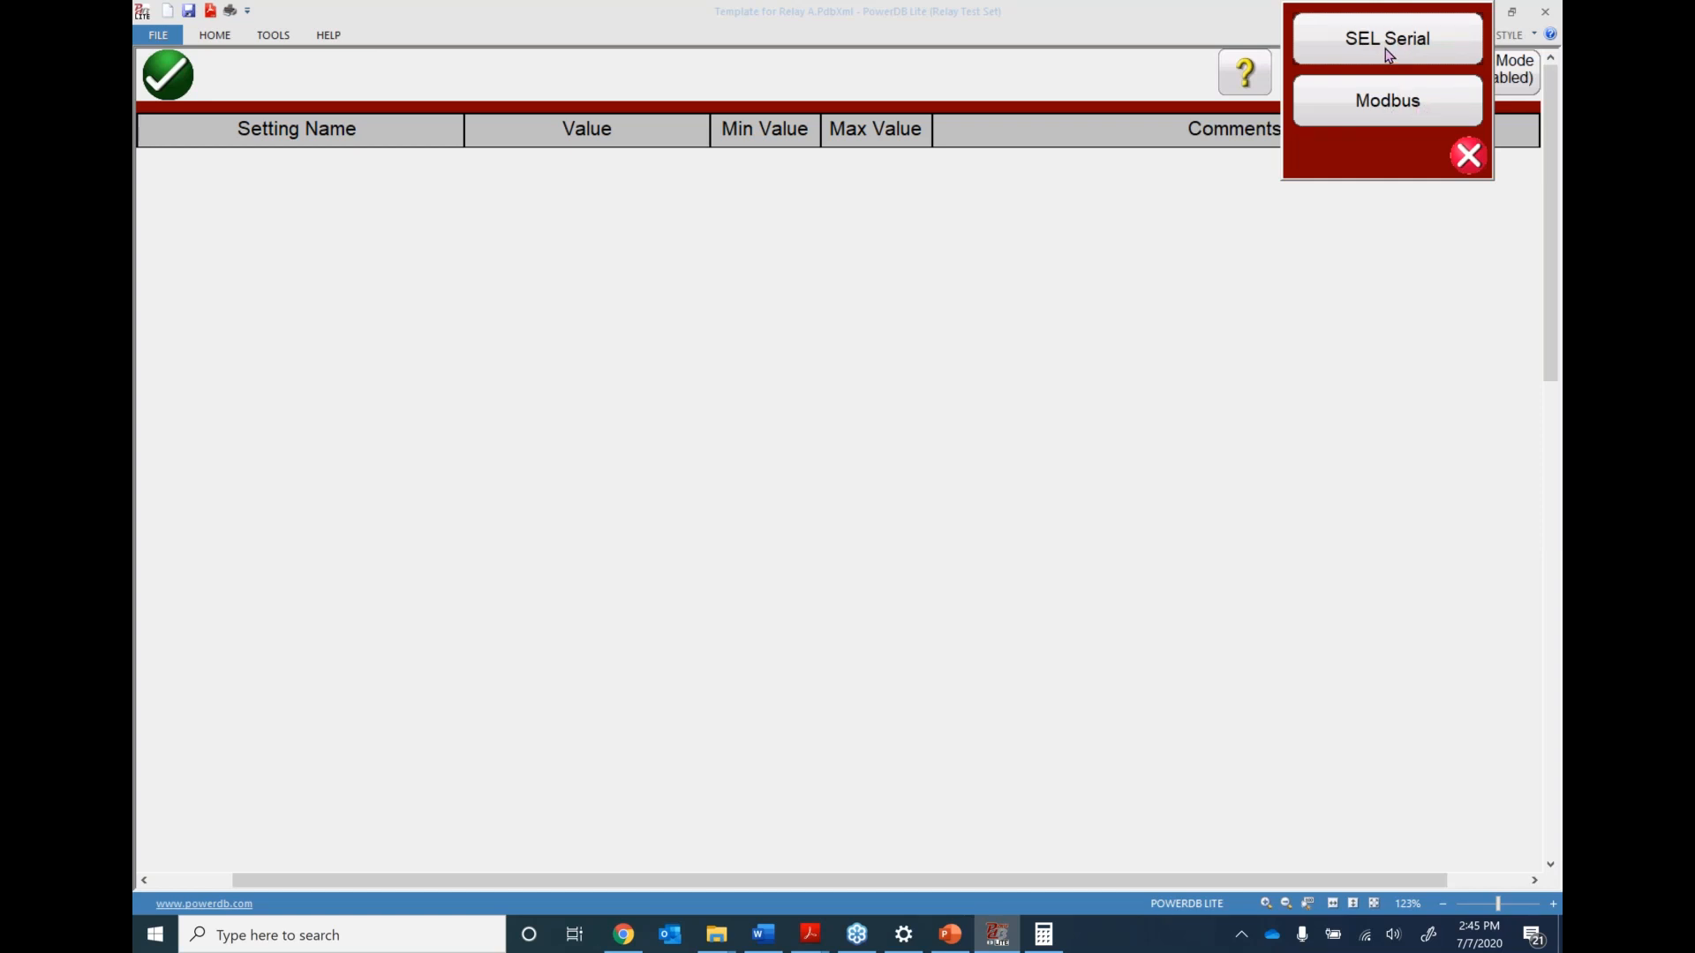
{"action": "left_click", "coordinate": [1386, 51]}
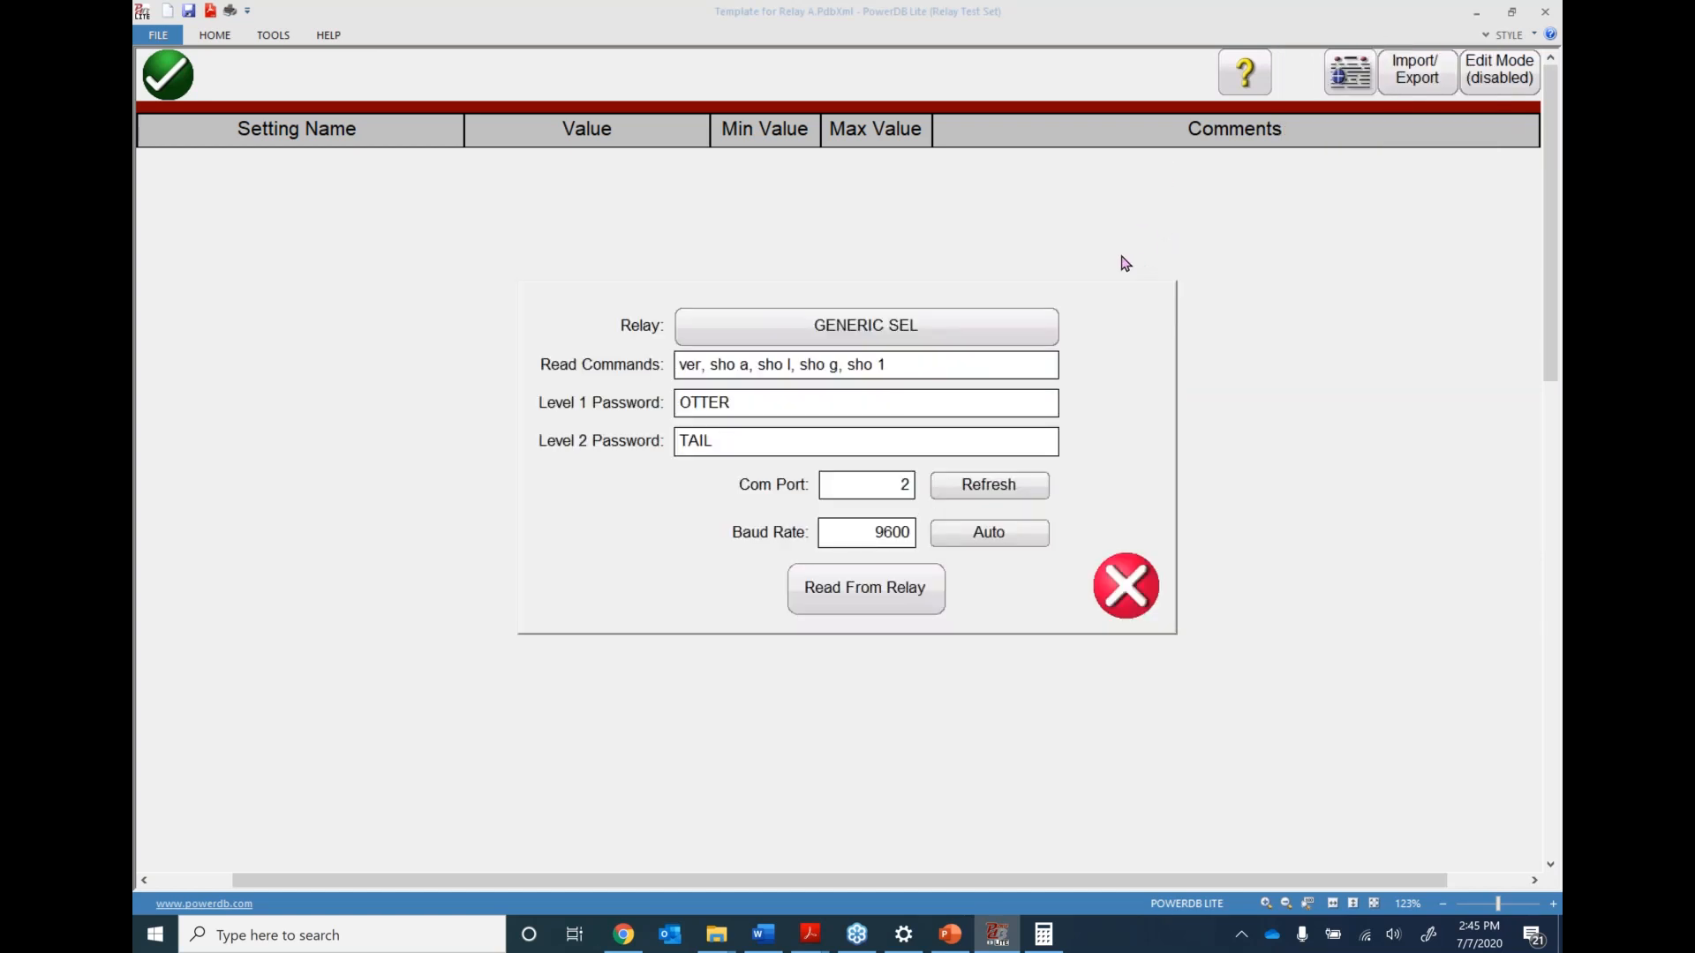
{"action": "left_click", "coordinate": [863, 334]}
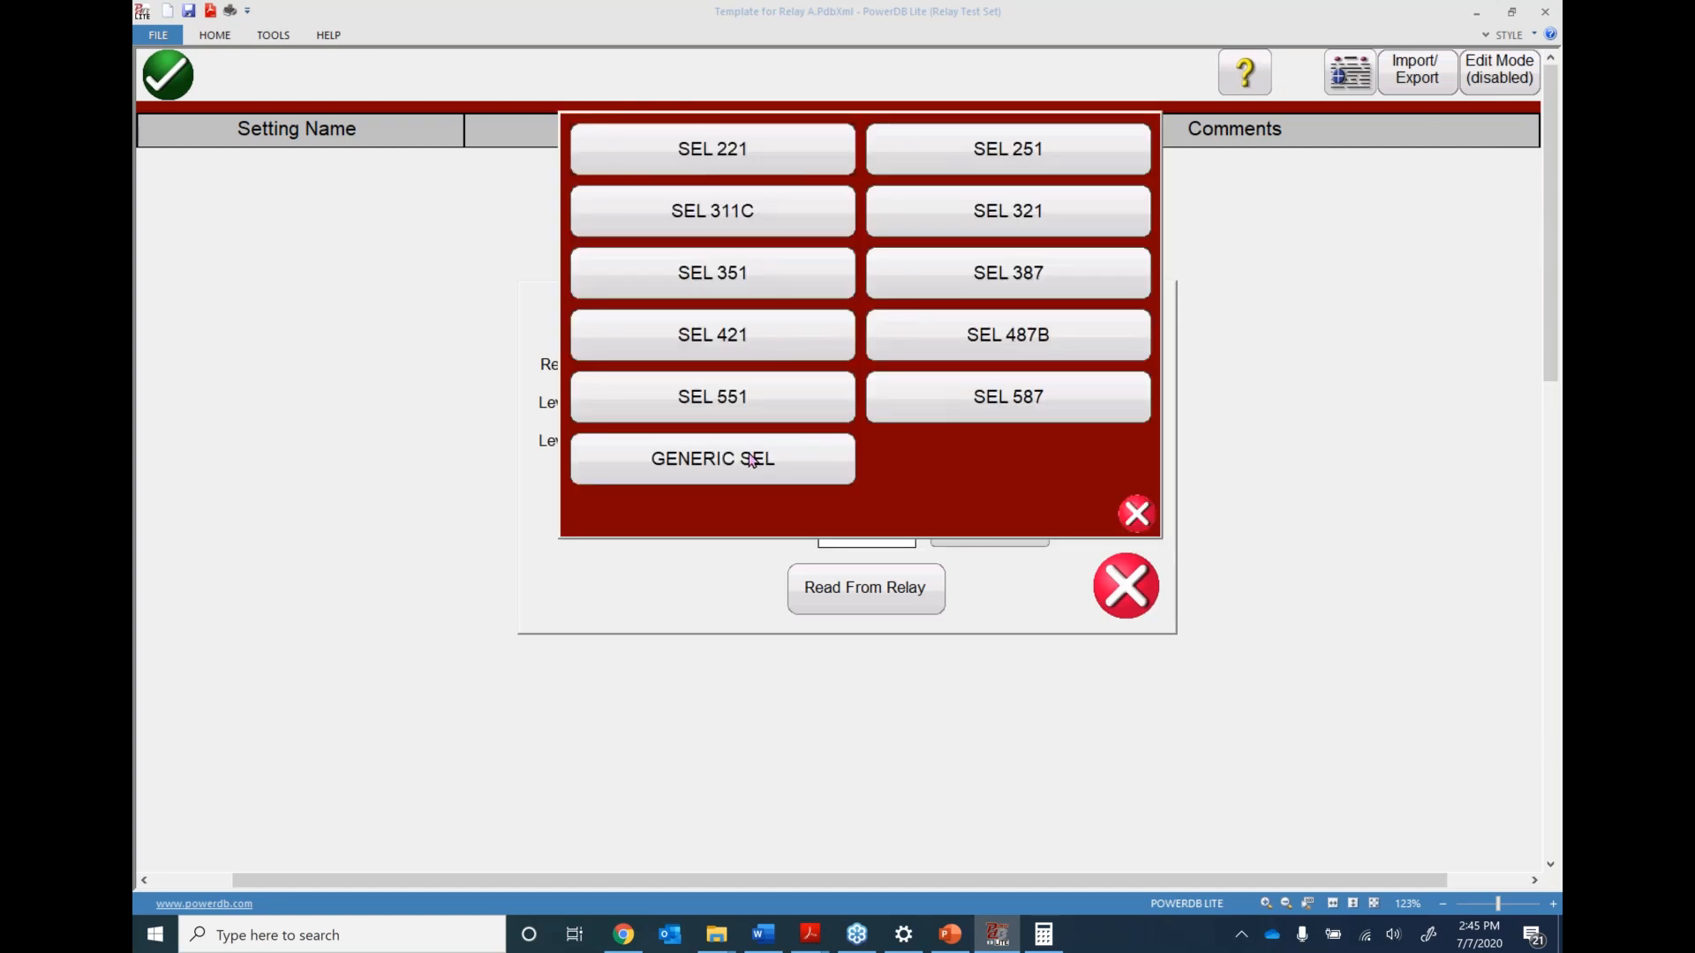
{"action": "left_click", "coordinate": [751, 461]}
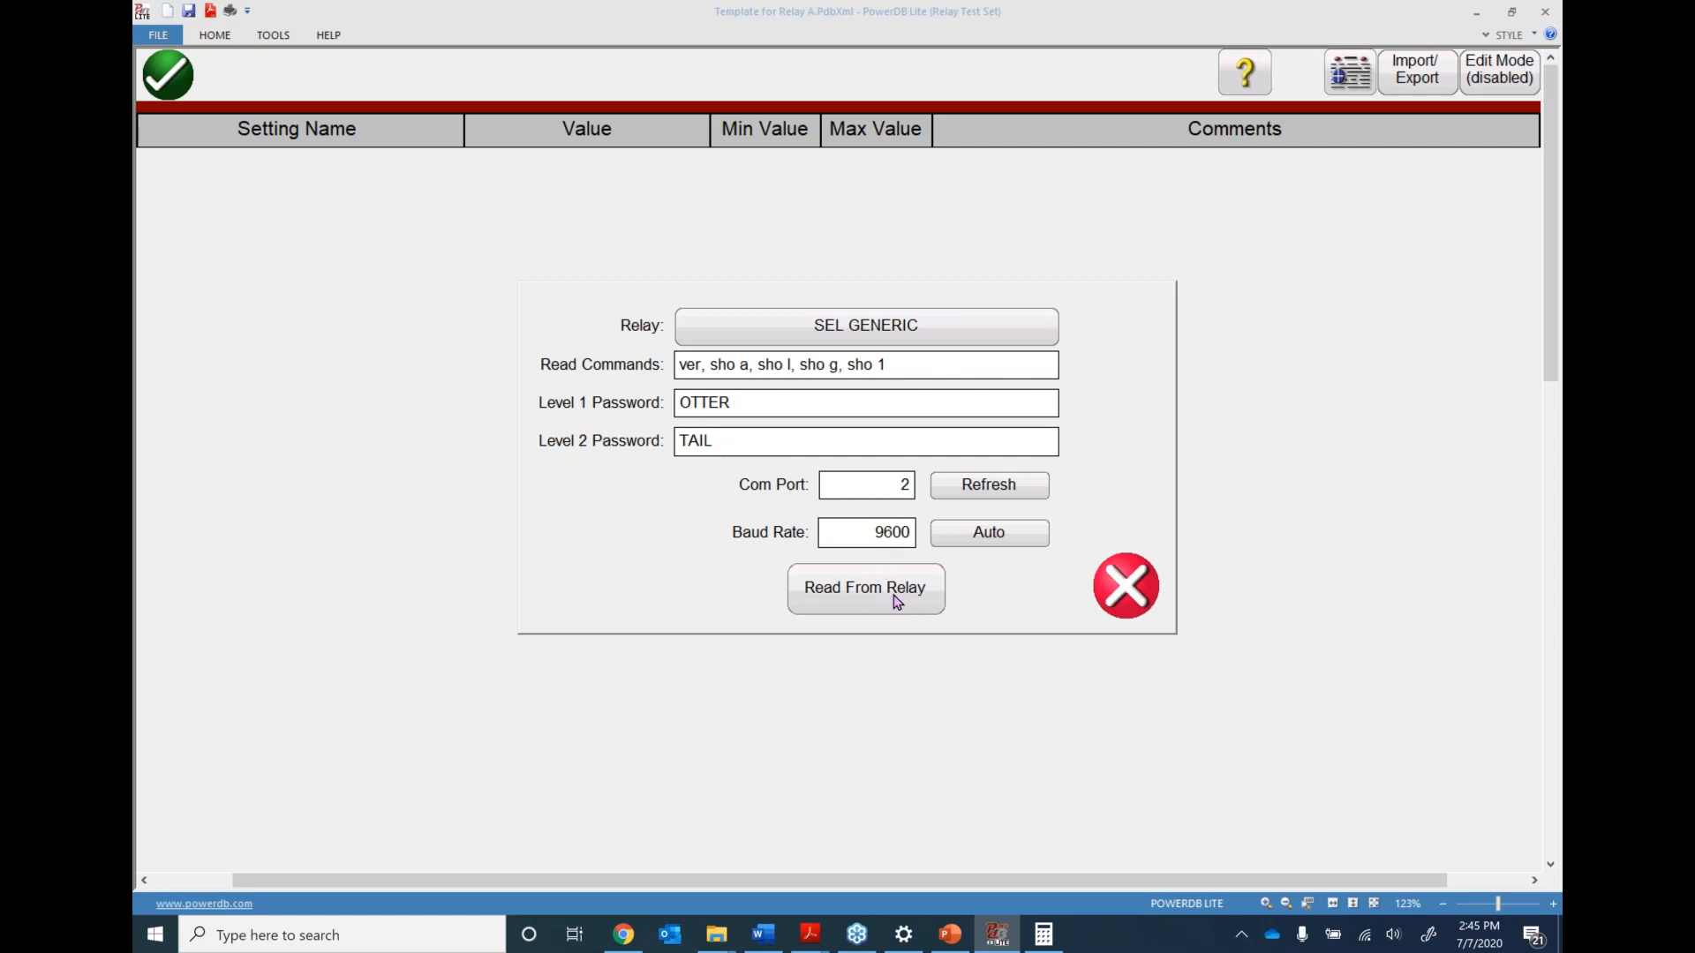
{"action": "left_click", "coordinate": [1128, 584]}
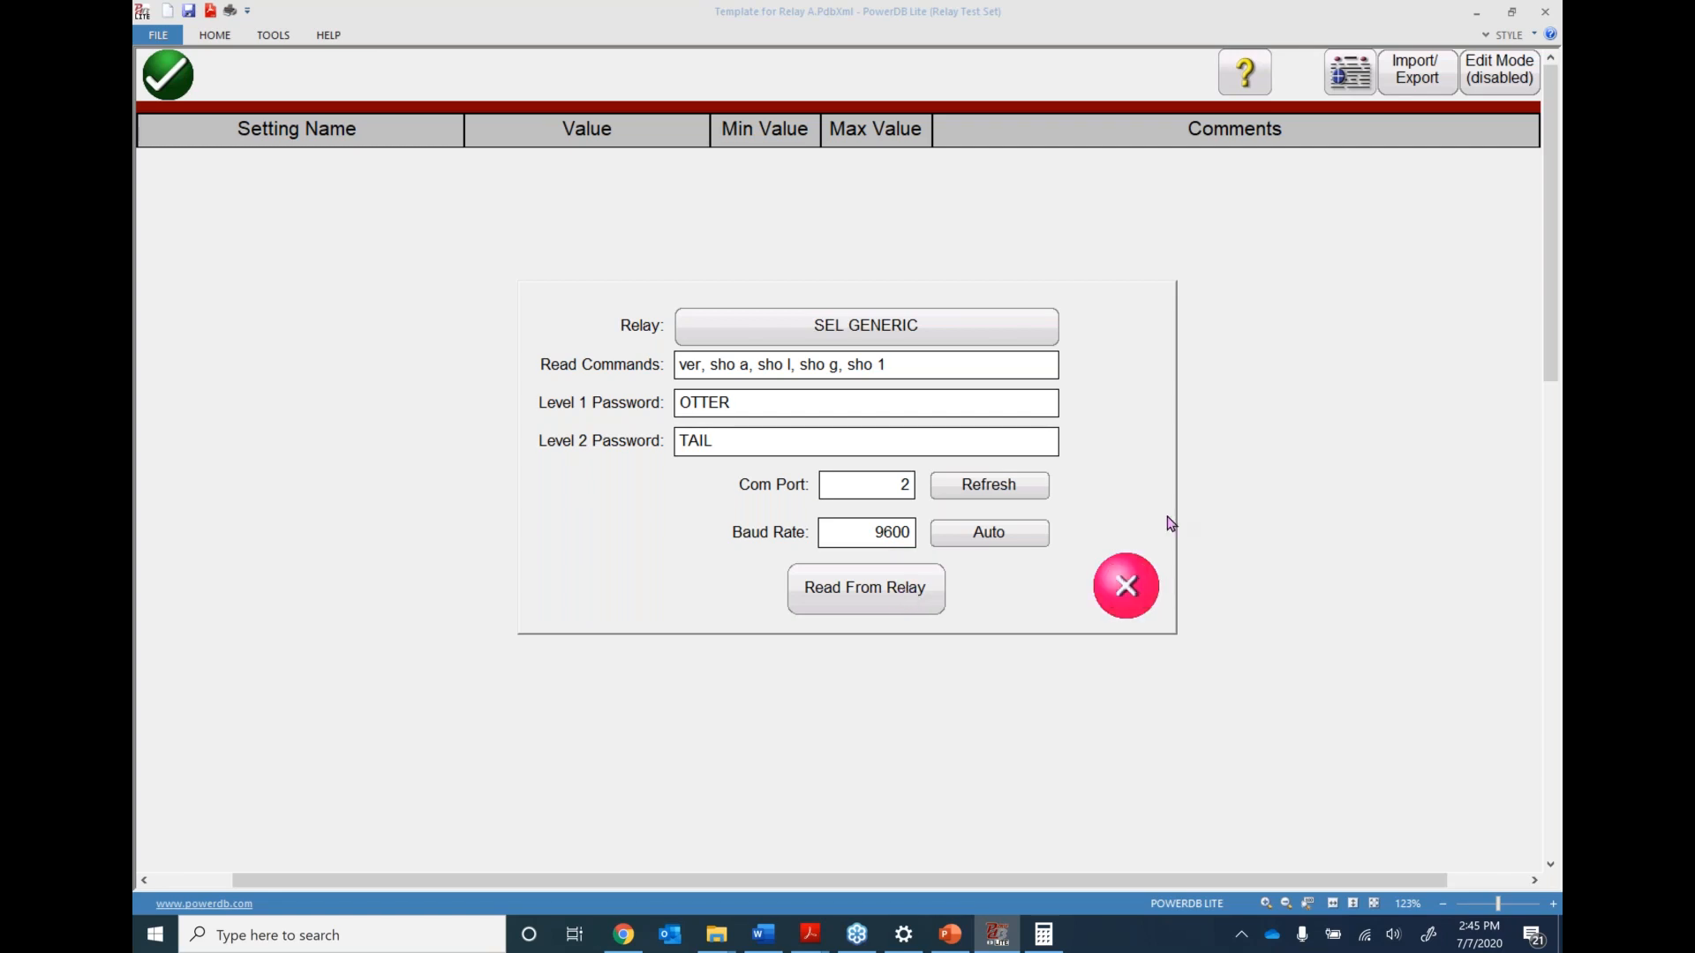
{"action": "left_click", "coordinate": [1416, 84]}
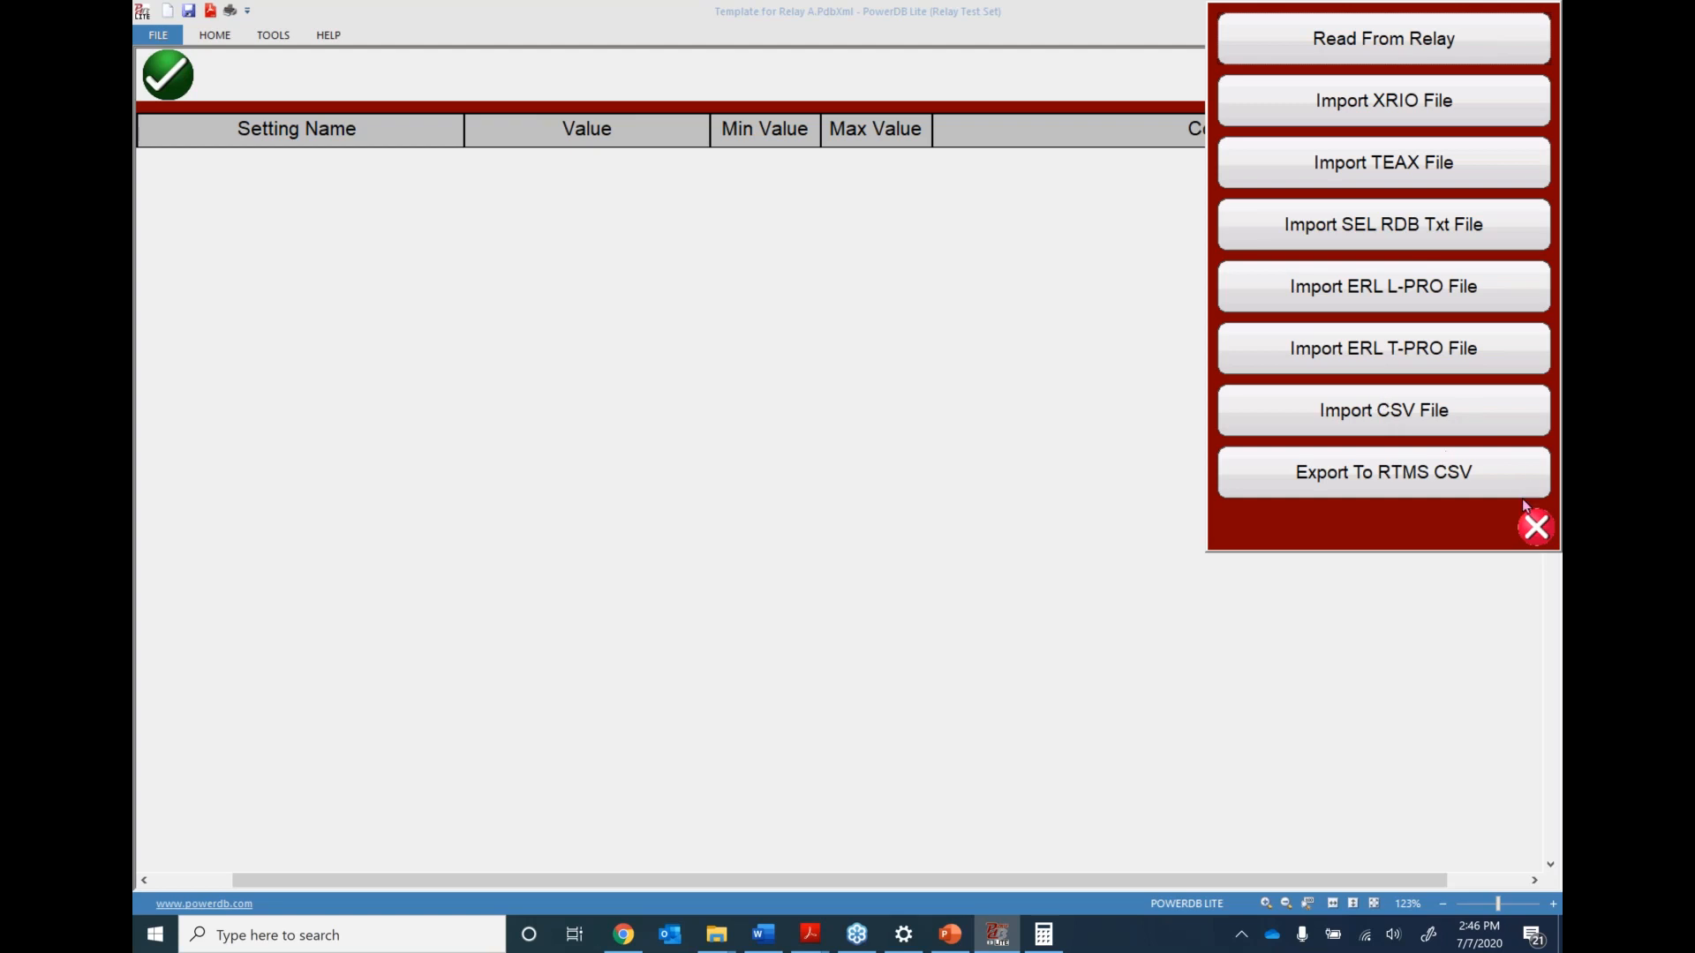
{"action": "left_click", "coordinate": [1524, 529]}
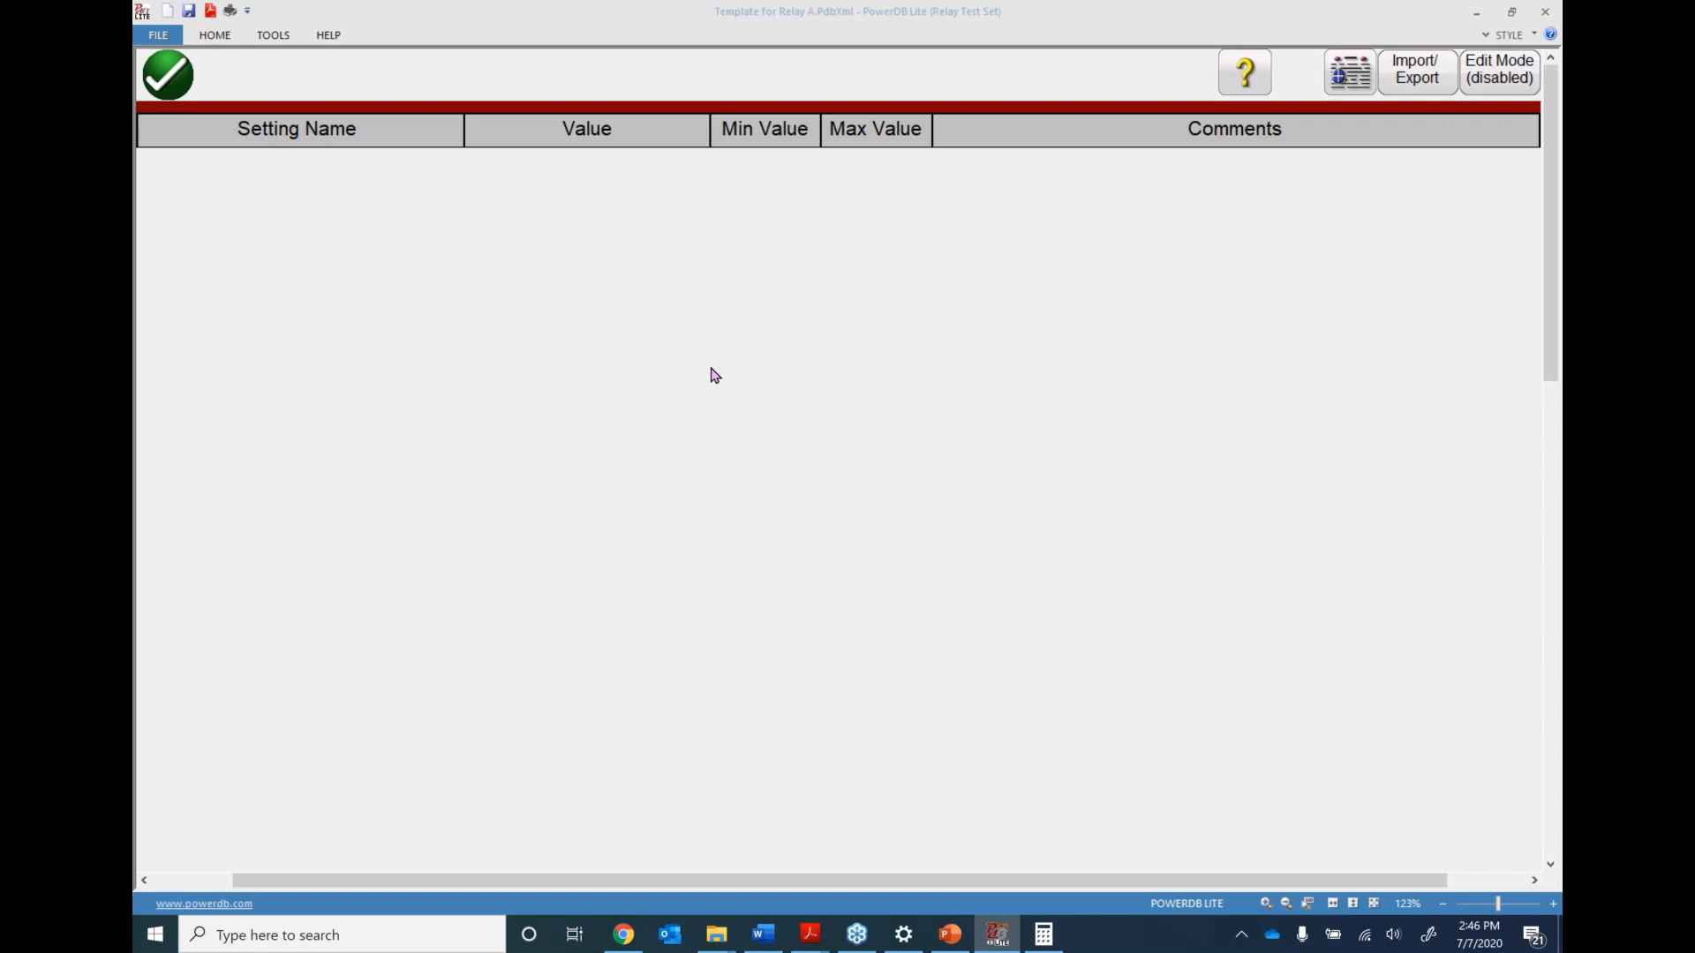
{"action": "left_click", "coordinate": [169, 78]}
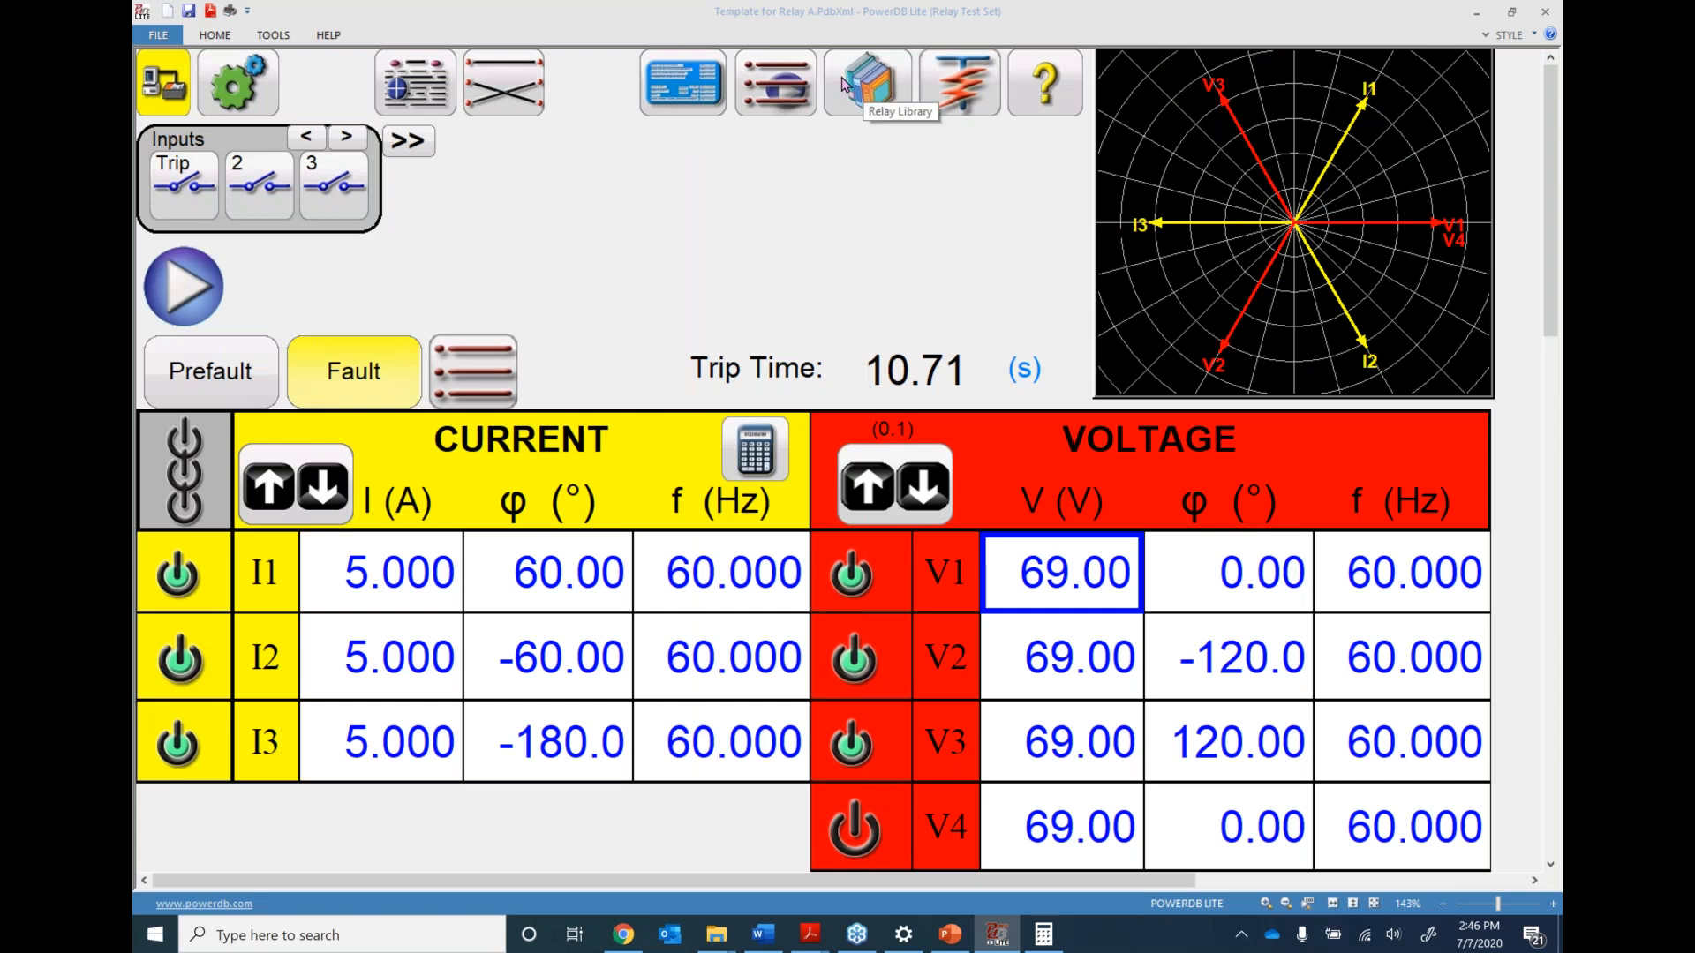
Load the SEL-551 template from the Relay Library, overwriting the current settings and results
{"action": "left_click", "coordinate": [874, 99]}
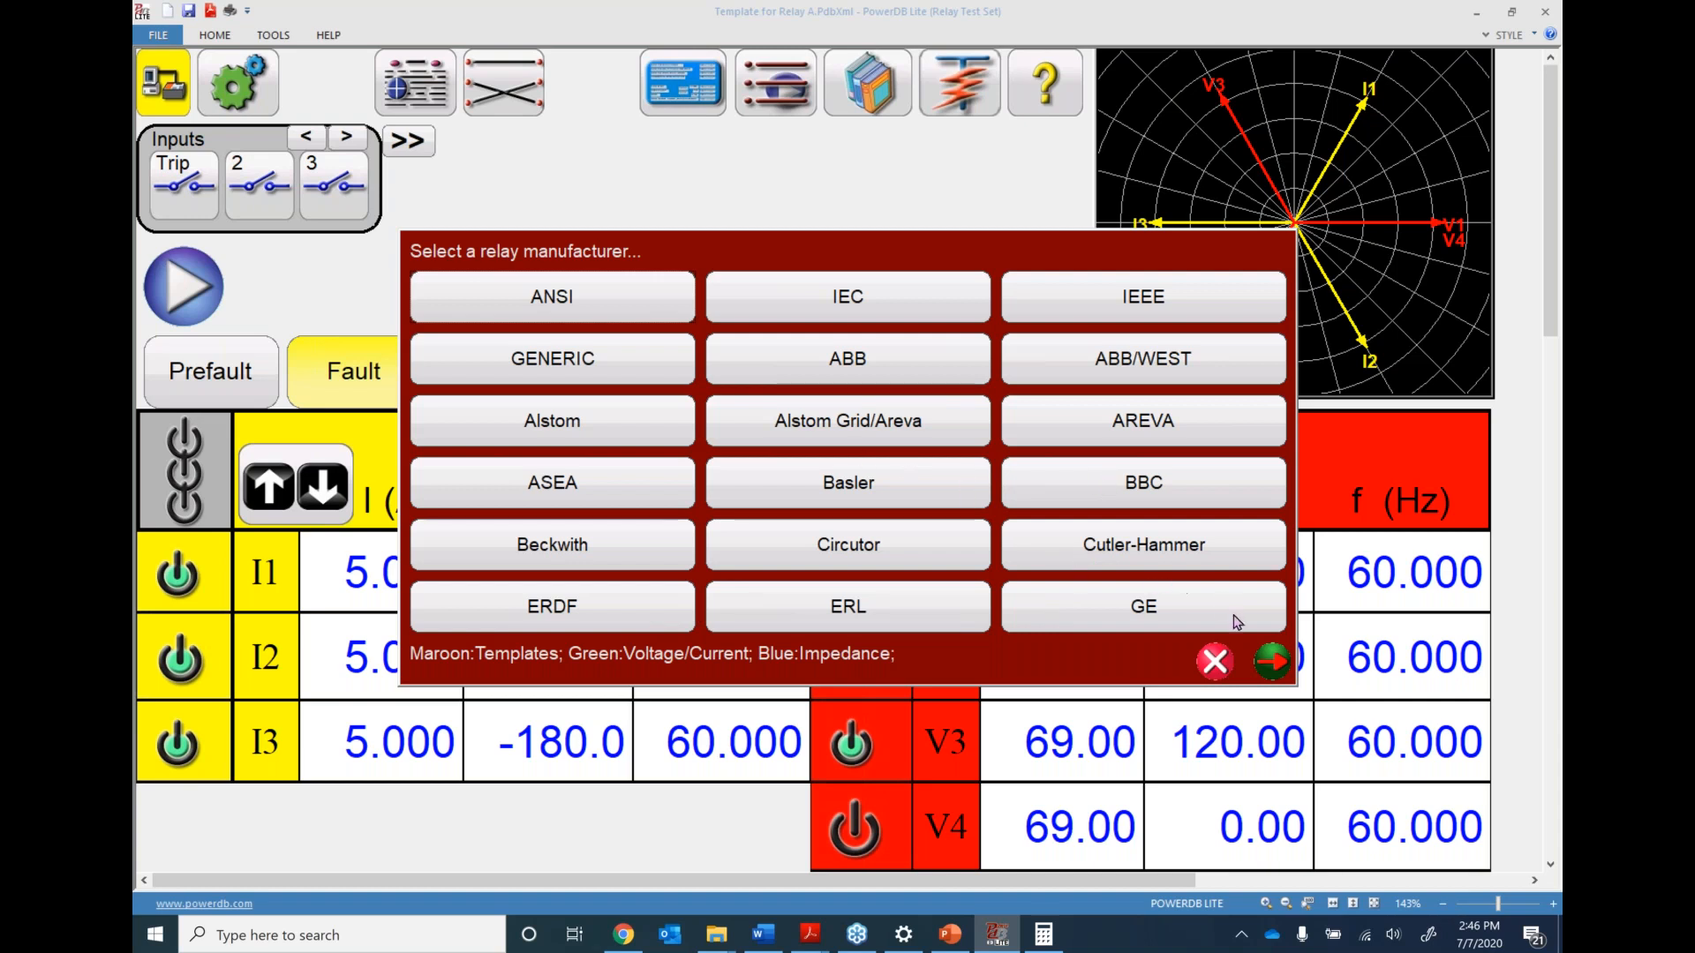
{"action": "left_click", "coordinate": [1269, 663]}
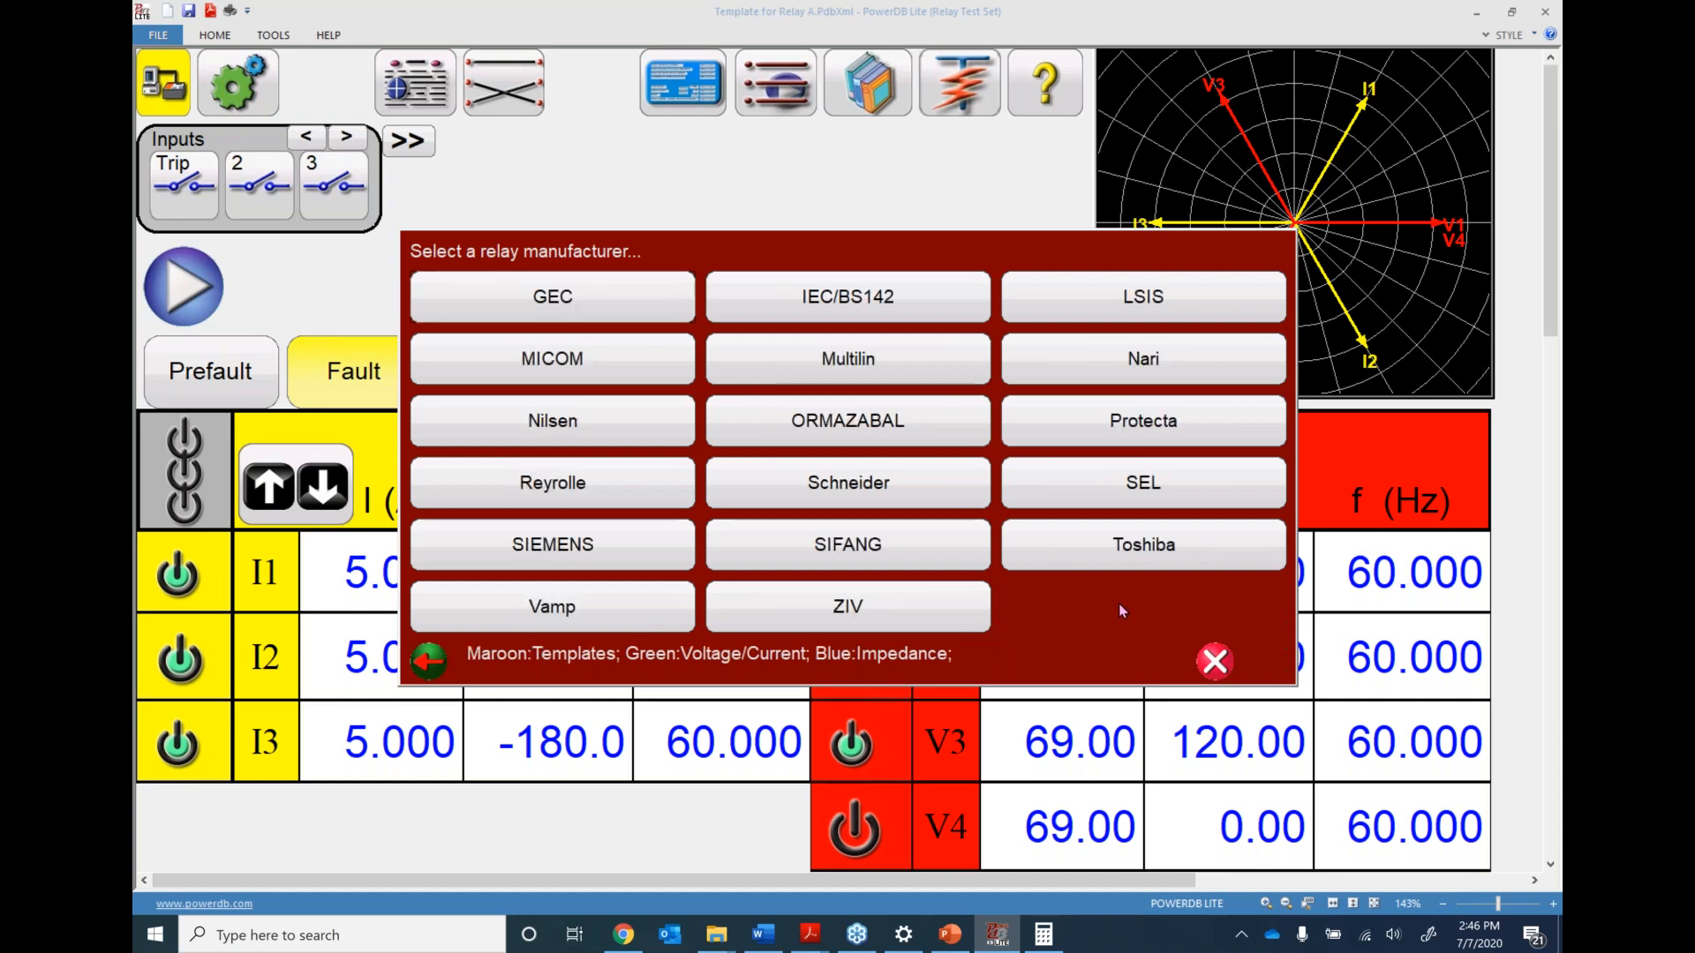
{"action": "left_click", "coordinate": [1144, 487]}
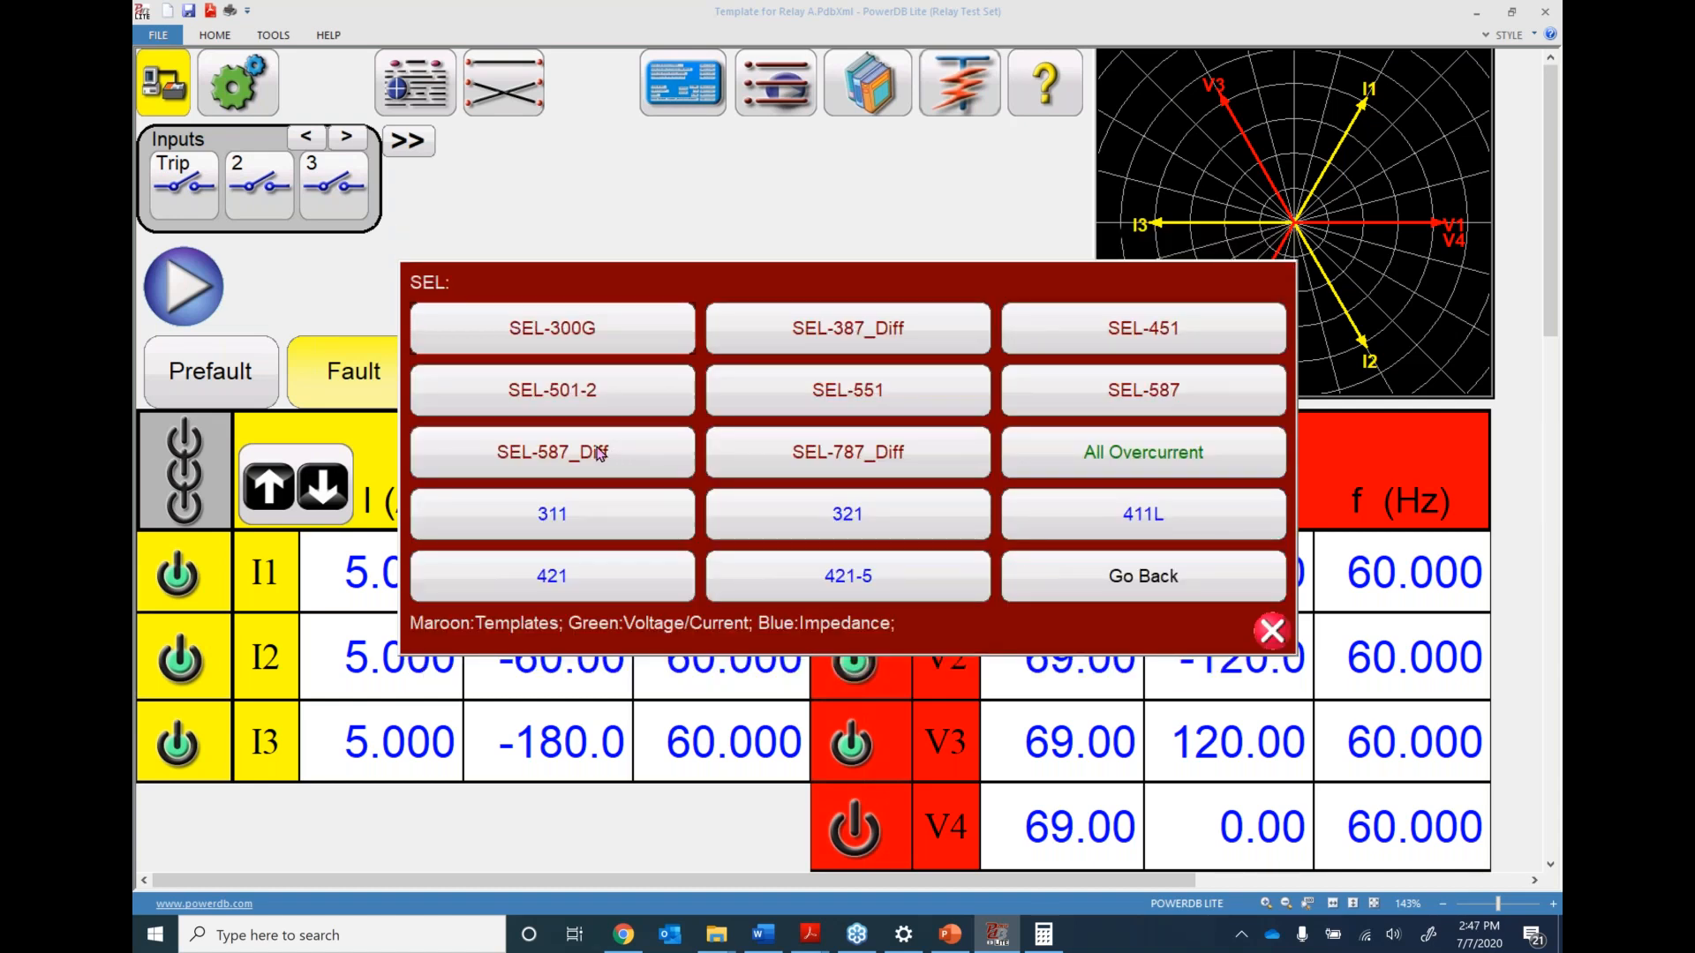
{"action": "left_click", "coordinate": [850, 398]}
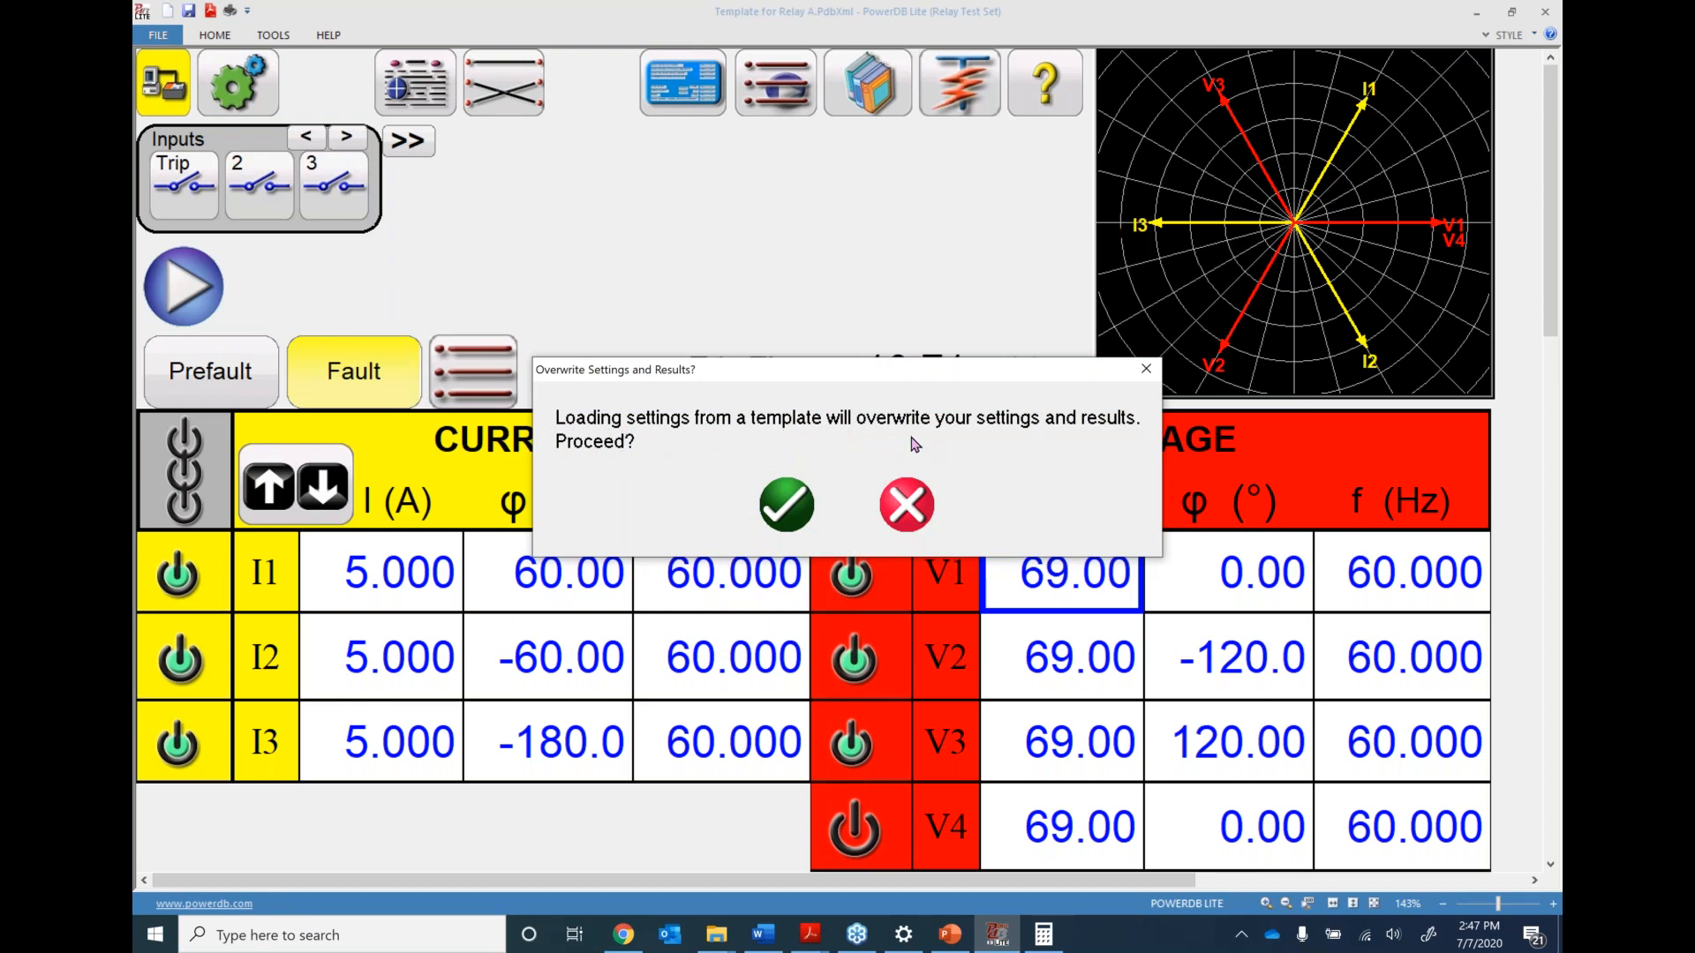
{"action": "left_click", "coordinate": [784, 510]}
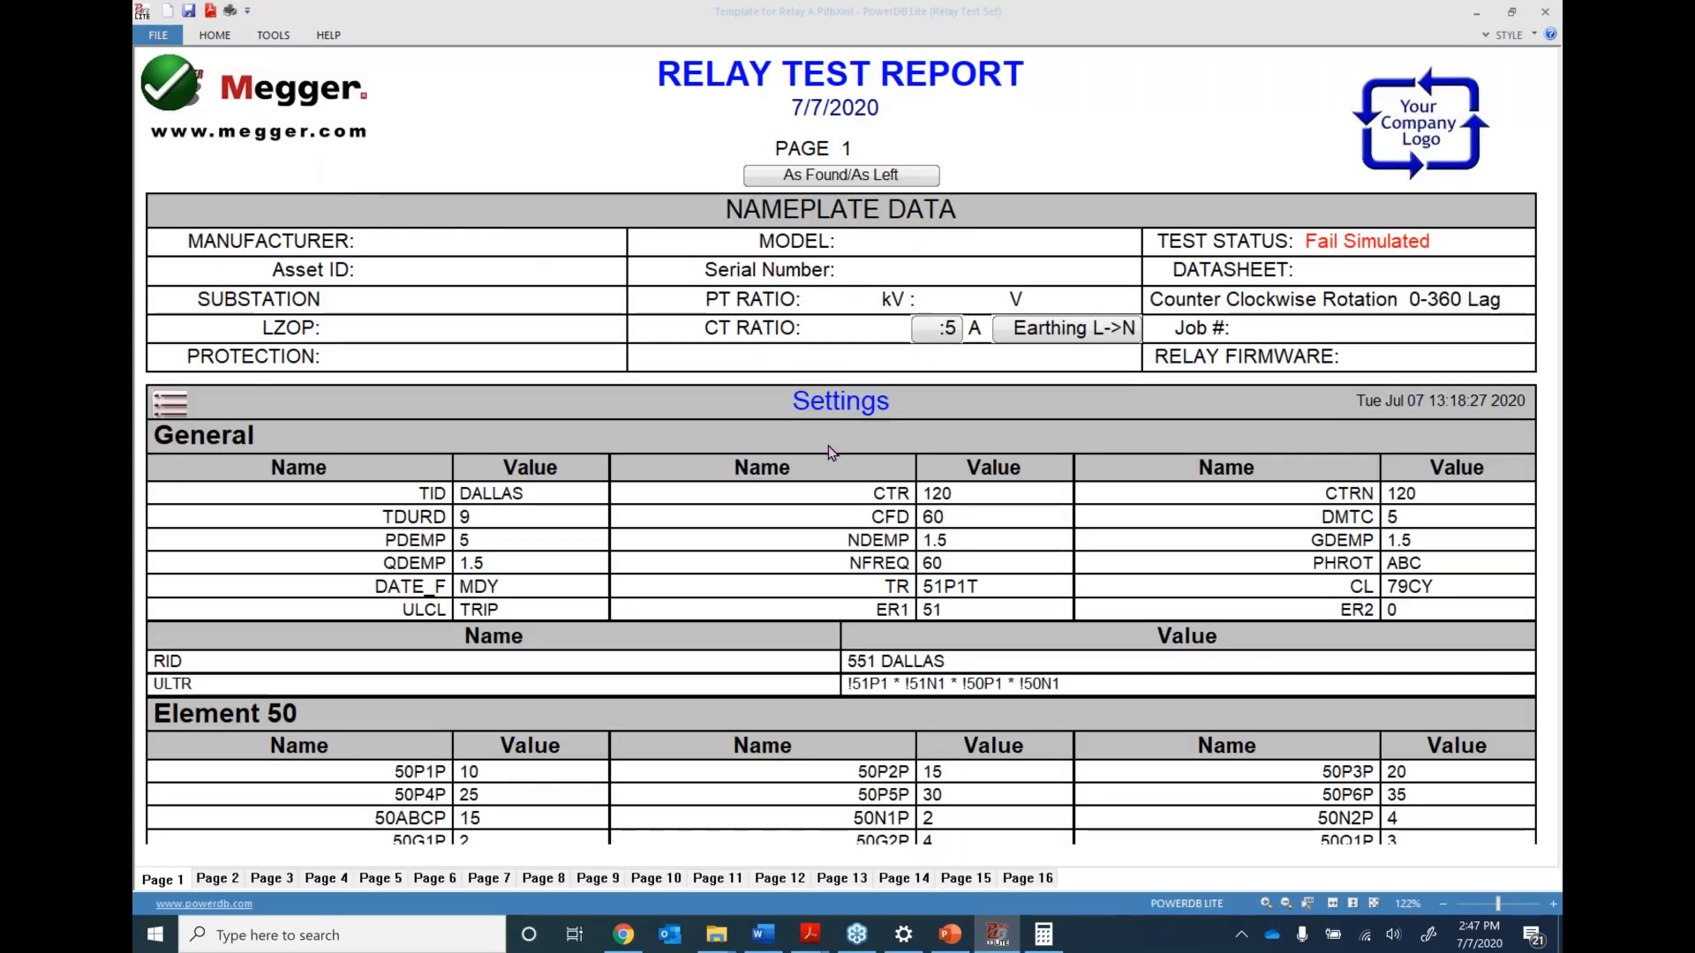
Look over the loaded SEL-551 report's nameplate and settings sections and return to the test screen
{"action": "scroll", "coordinate": [828, 447], "scroll_direction": "down", "scroll_amount": 2}
{"action": "scroll", "coordinate": [828, 450], "scroll_direction": "up", "scroll_amount": 3}
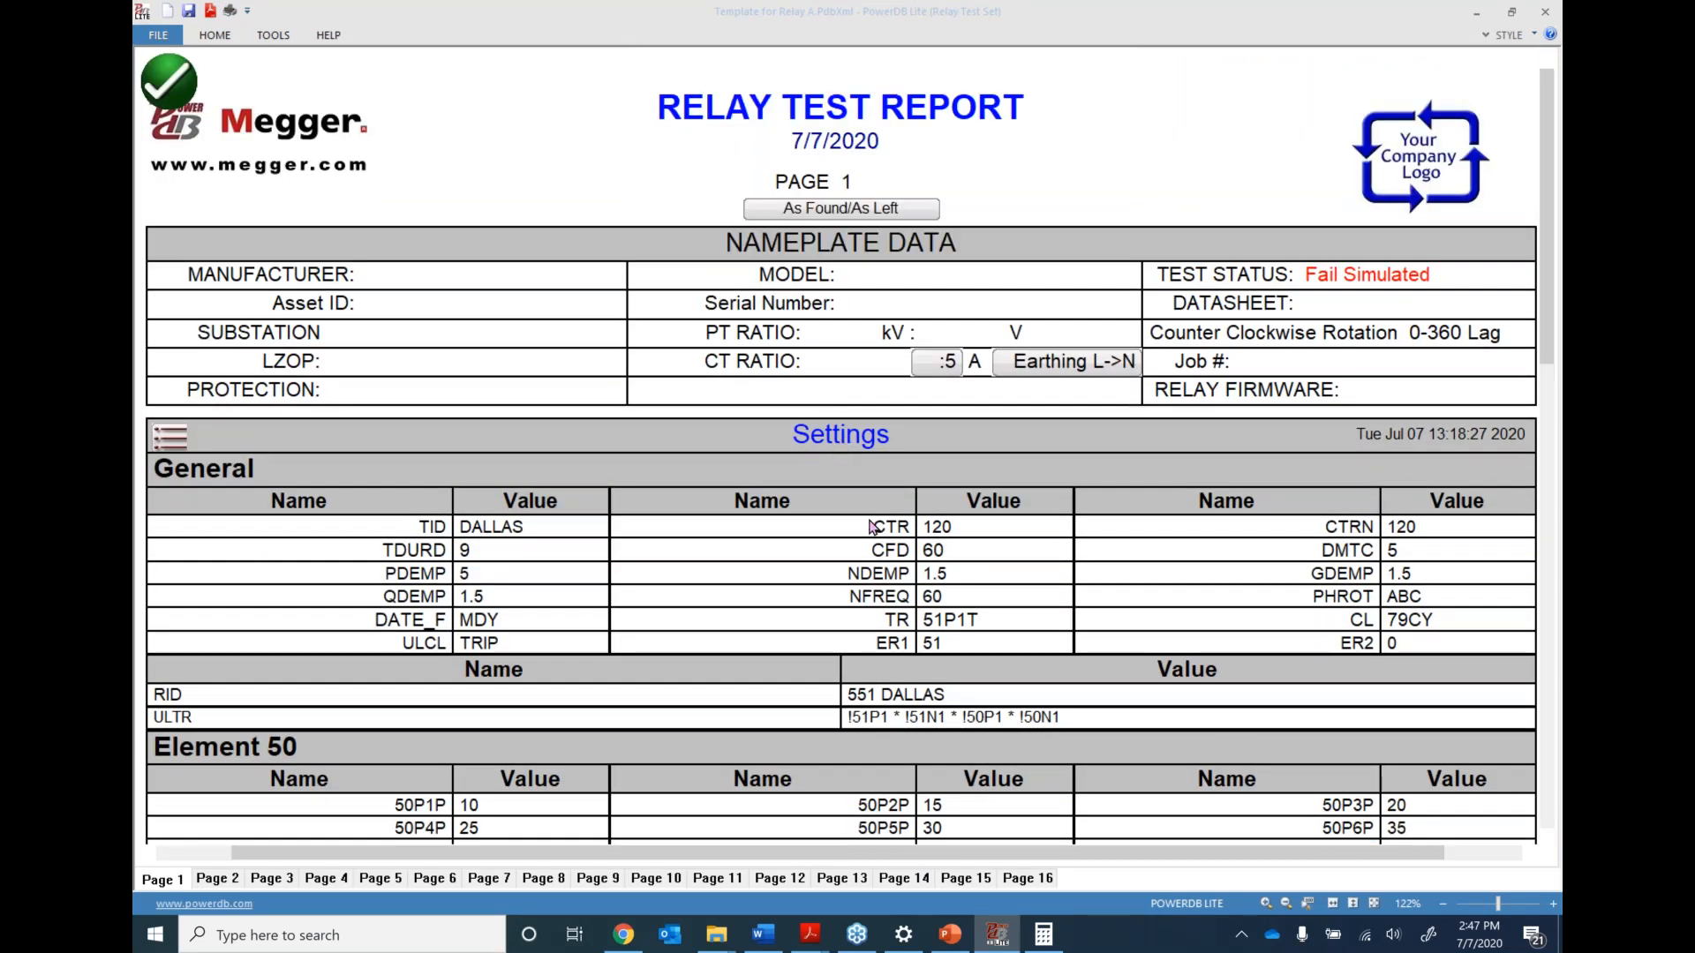
{"action": "scroll", "coordinate": [839, 459], "scroll_direction": "down", "scroll_amount": 3}
{"action": "scroll", "coordinate": [839, 450], "scroll_direction": "up", "scroll_amount": 3}
{"action": "left_click", "coordinate": [169, 81]}
{"action": "left_click", "coordinate": [791, 399]}
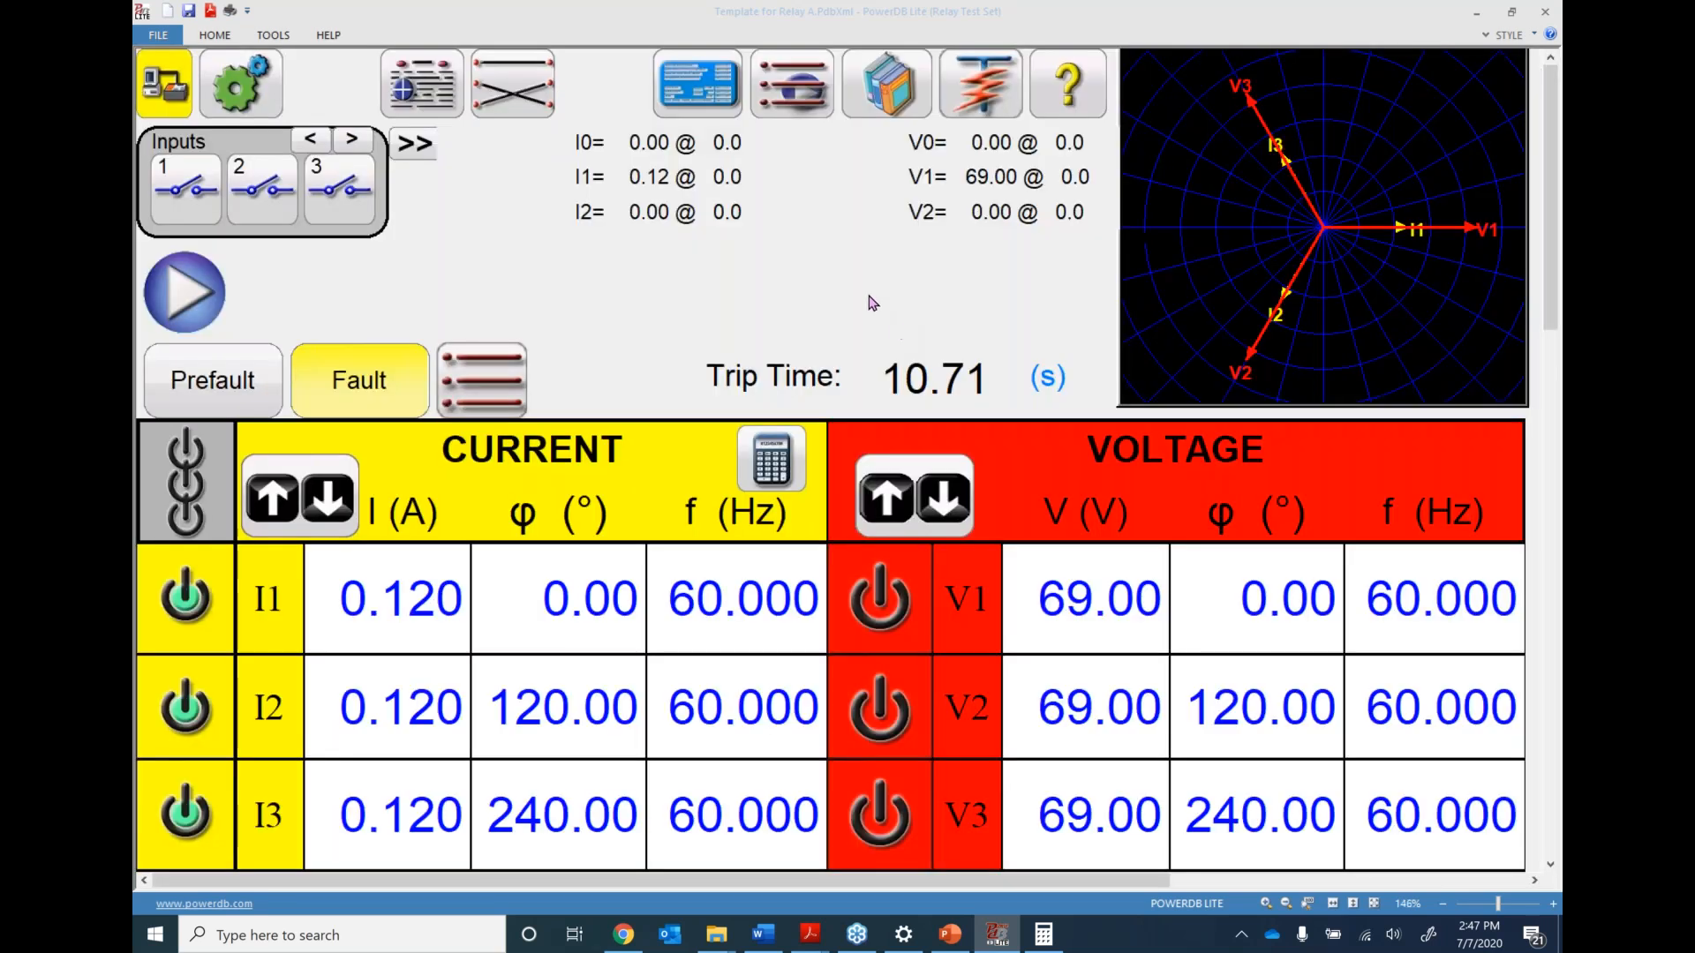
Review both pages of test groups in the loaded template and close the test selection list
{"action": "left_click", "coordinate": [986, 94]}
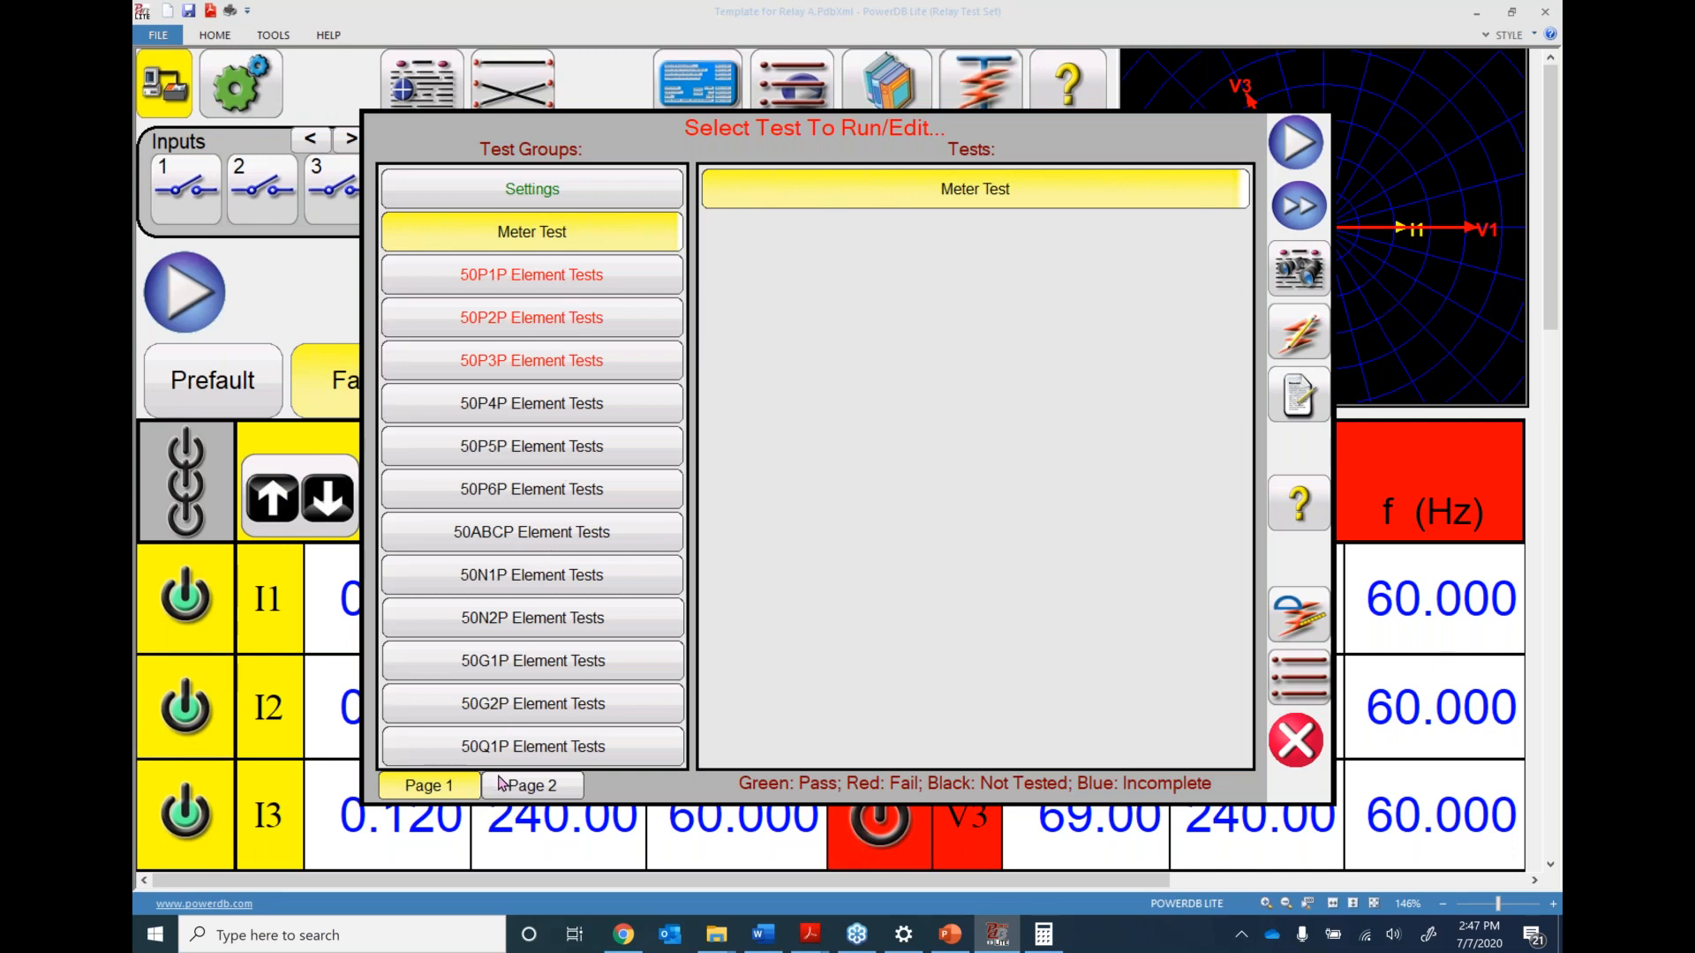
{"action": "left_click", "coordinate": [519, 792]}
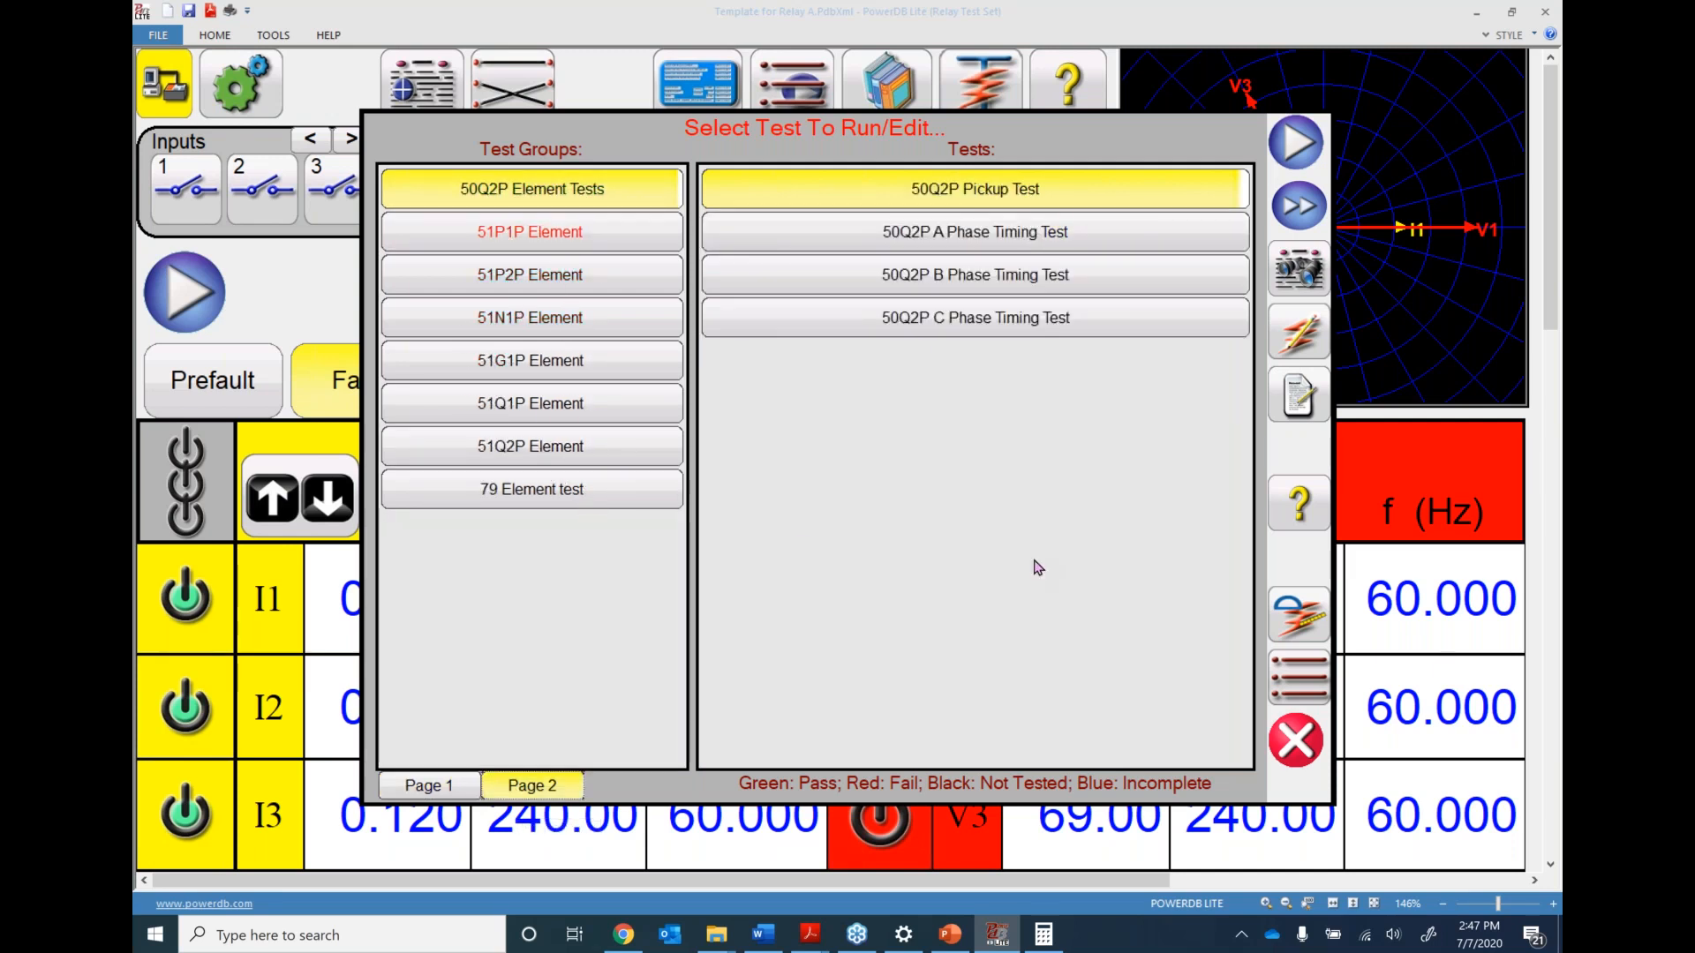
{"action": "left_click", "coordinate": [1295, 742]}
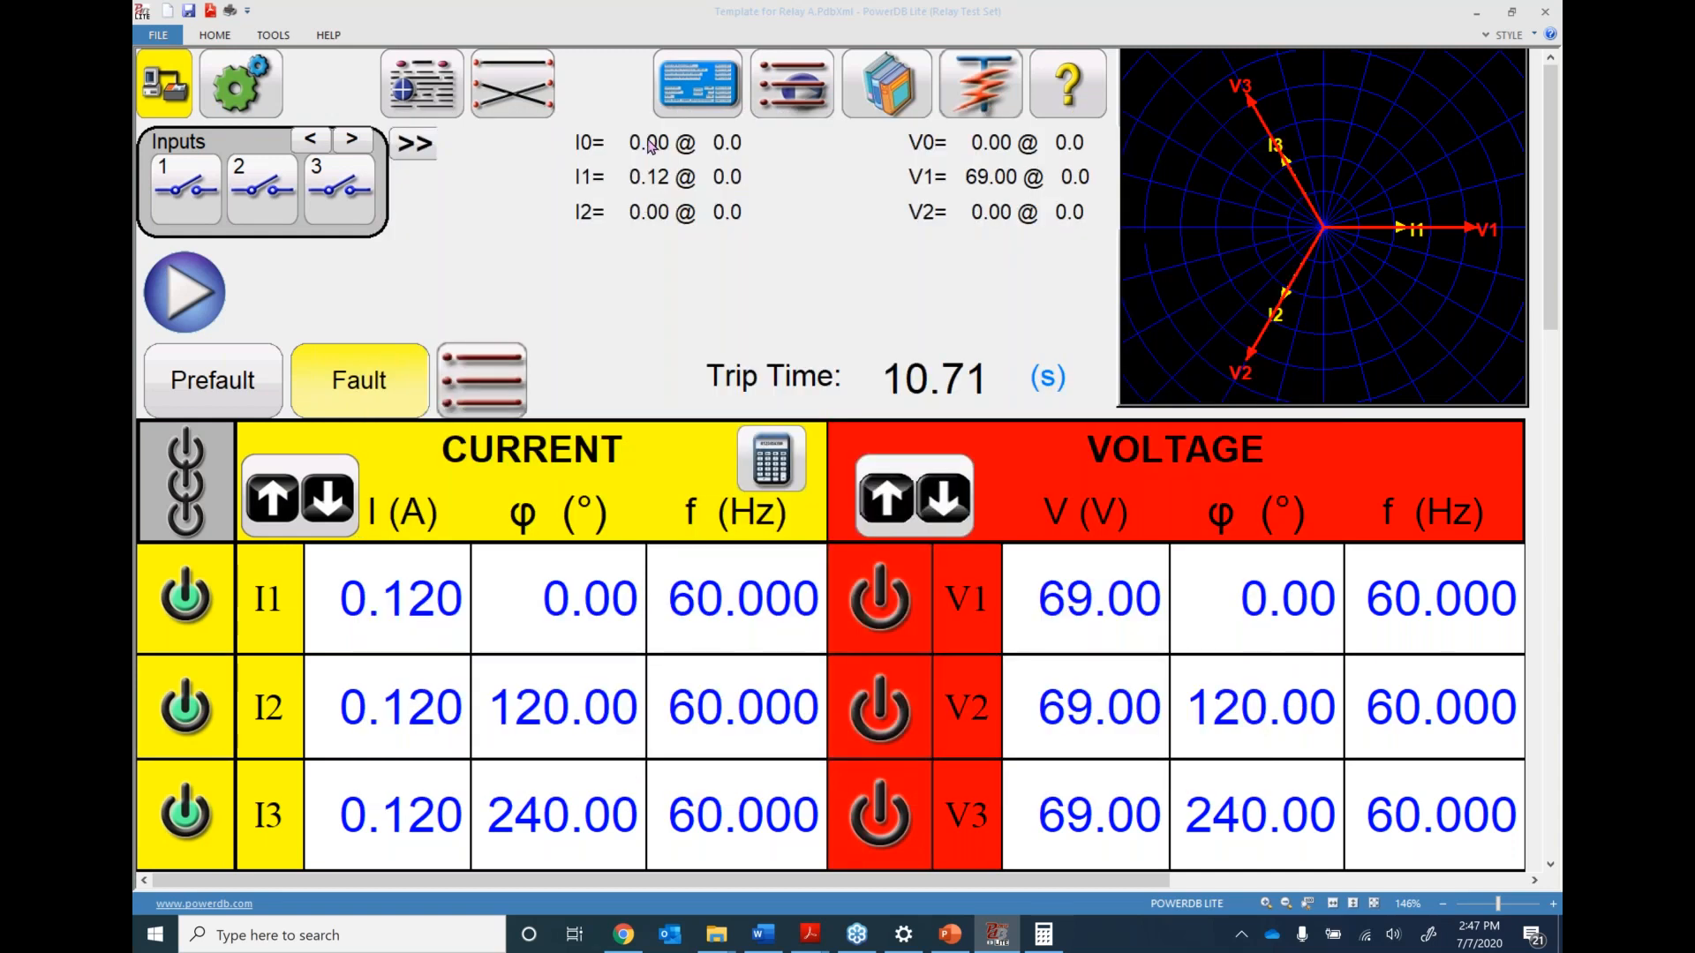
Review the General, Element 50, Element 51 and Element 79 relay settings, and return to the test screen
{"action": "left_click", "coordinate": [687, 79]}
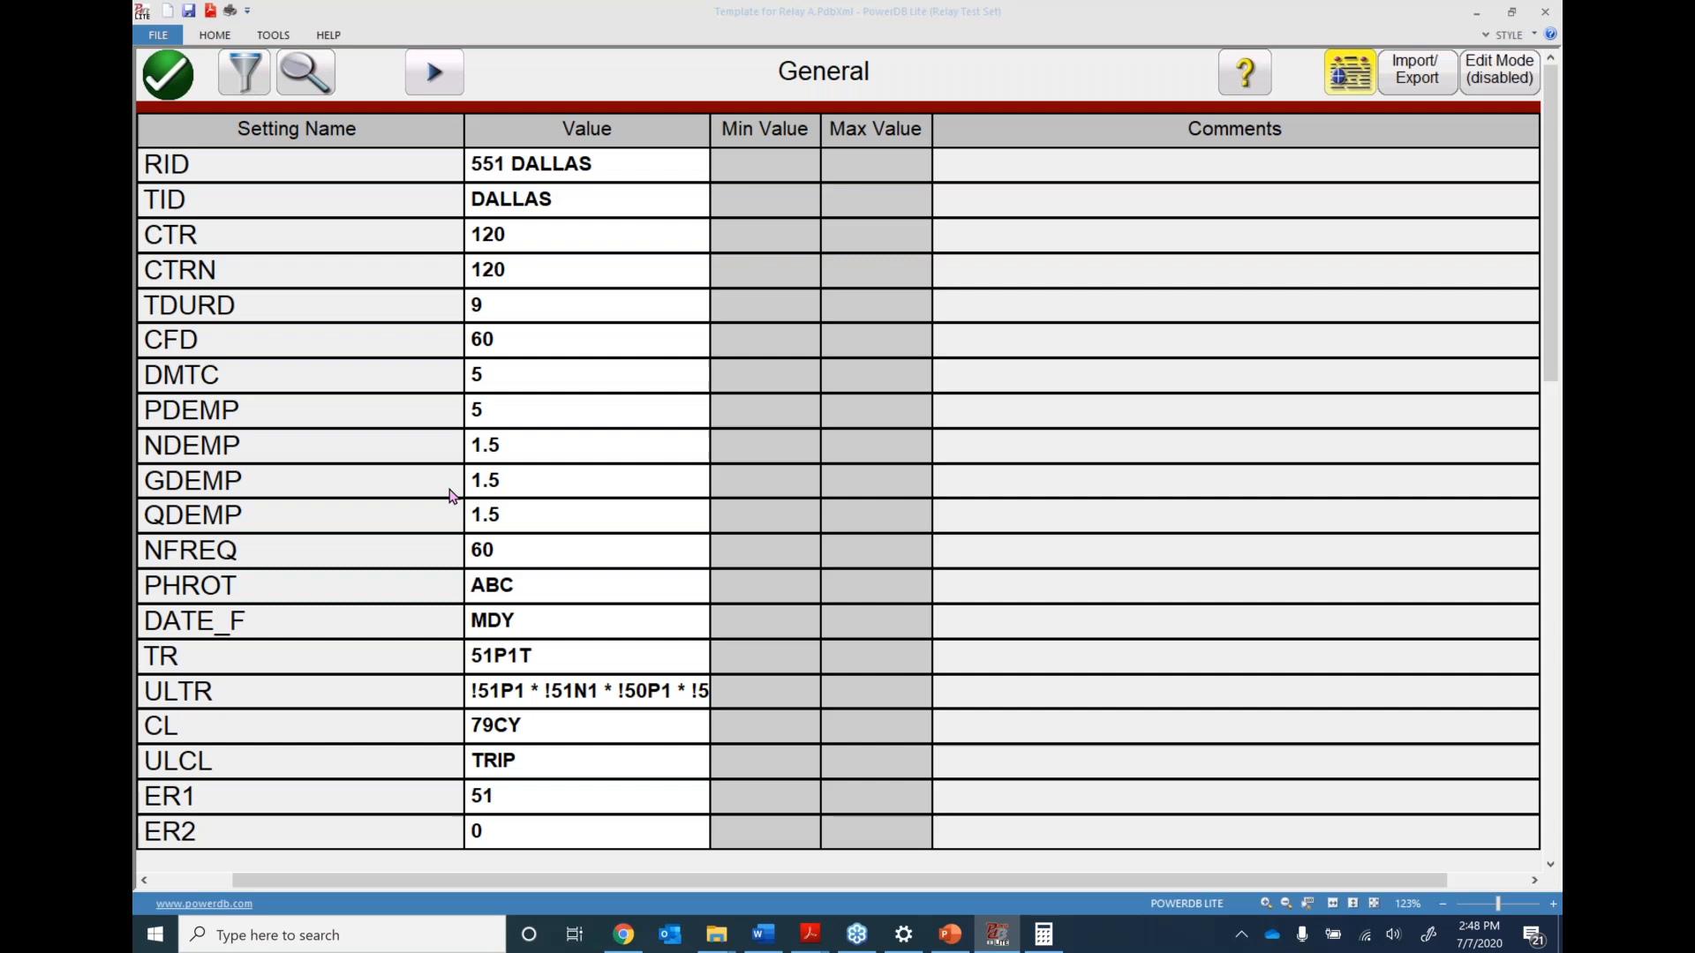
{"action": "left_click", "coordinate": [438, 71]}
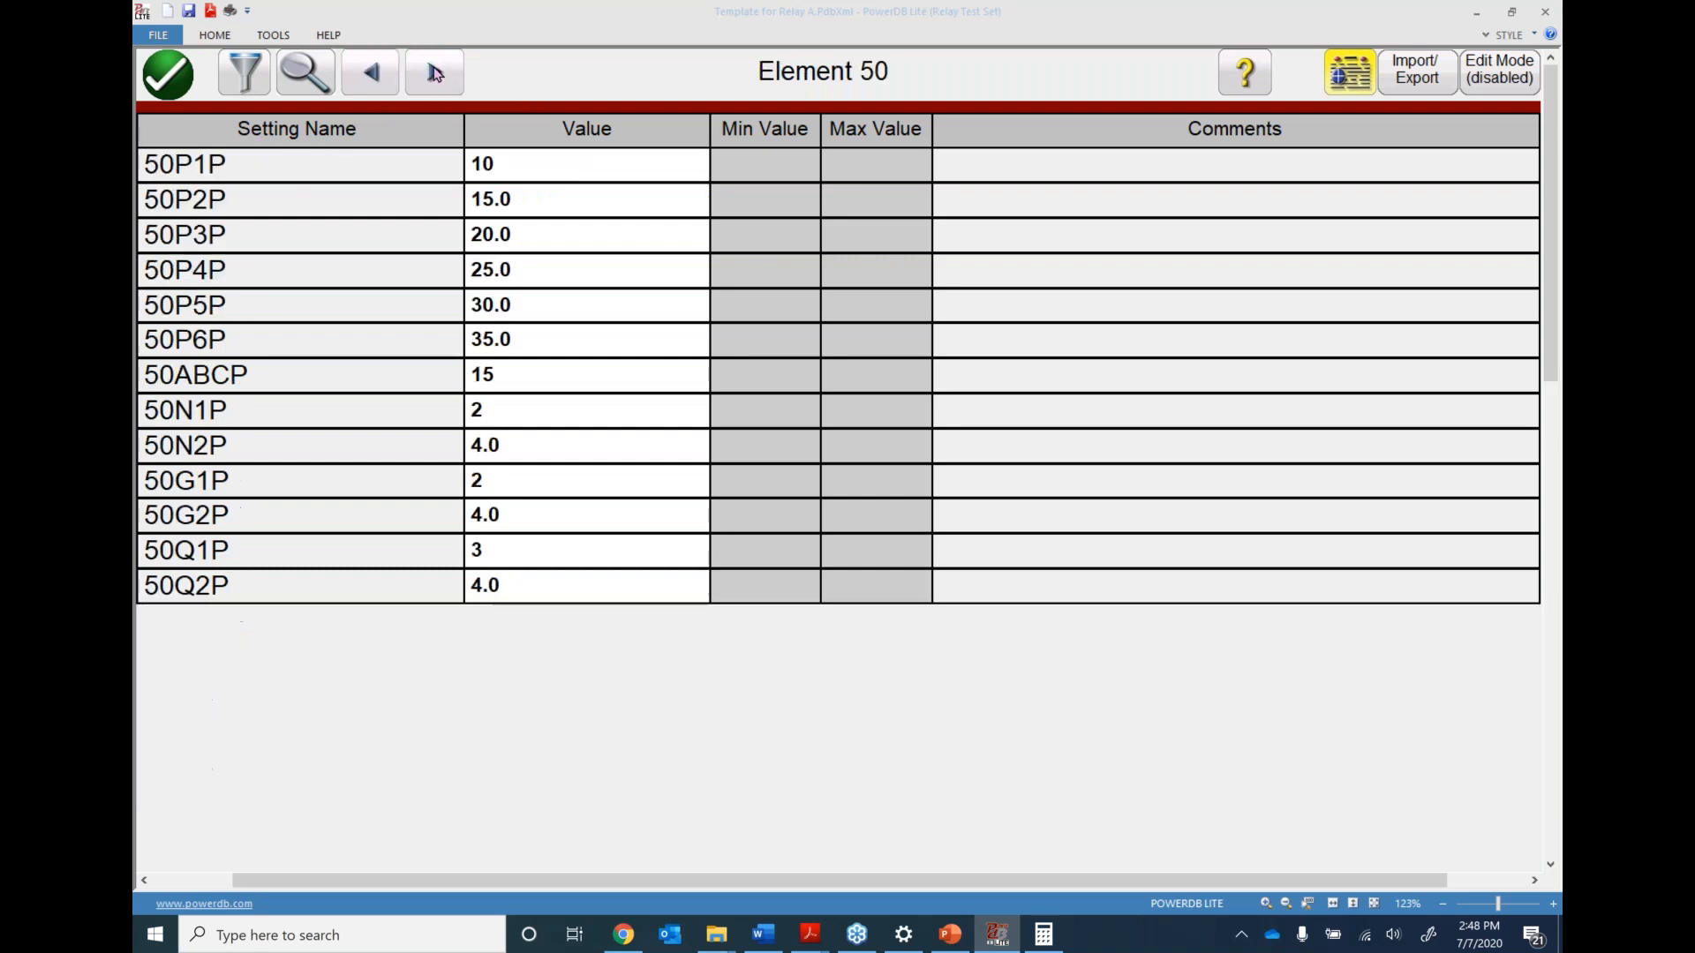
{"action": "left_click", "coordinate": [438, 70]}
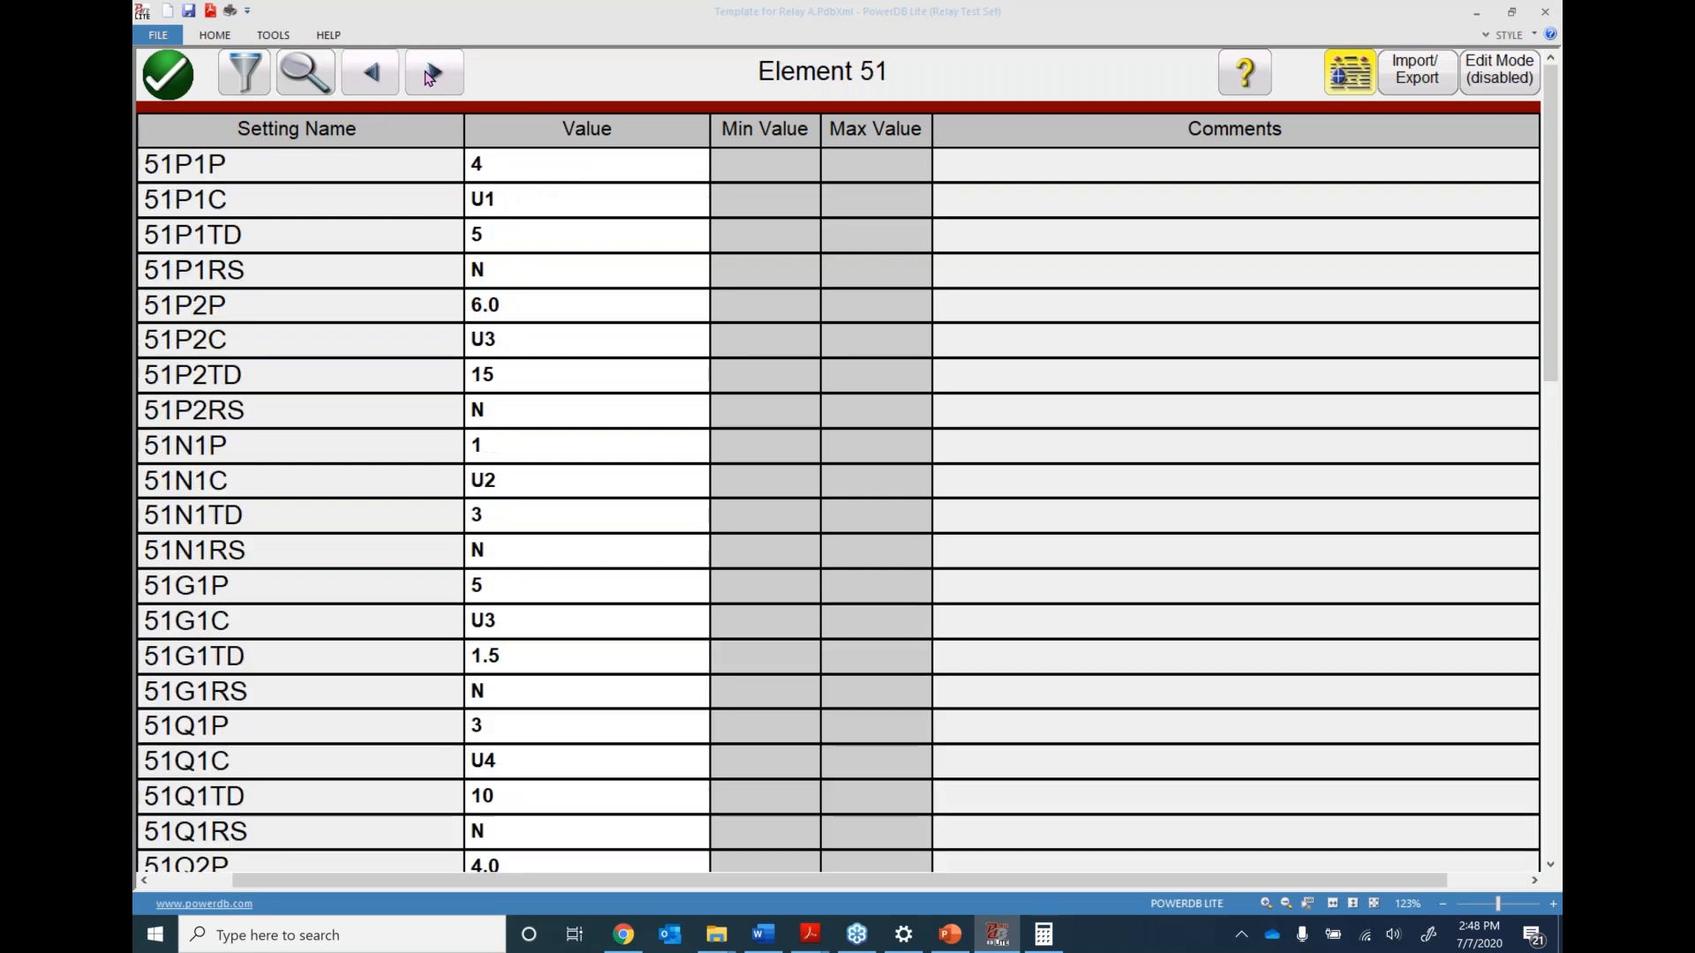
{"action": "left_click", "coordinate": [240, 70]}
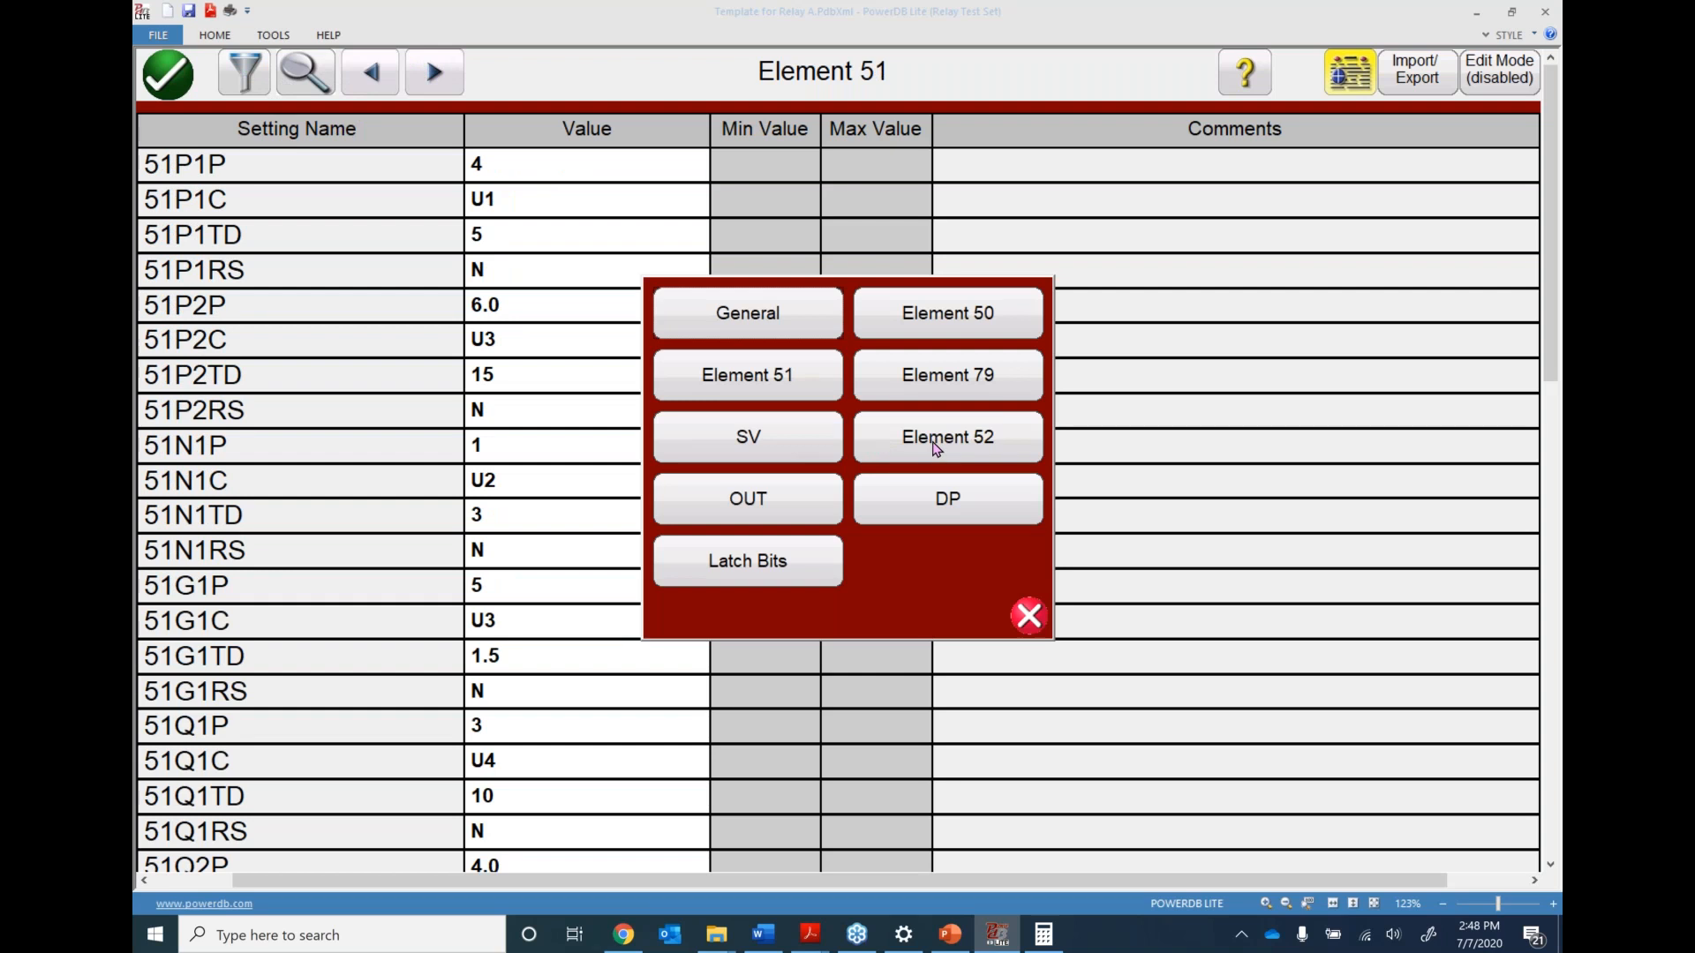
{"action": "left_click", "coordinate": [939, 380]}
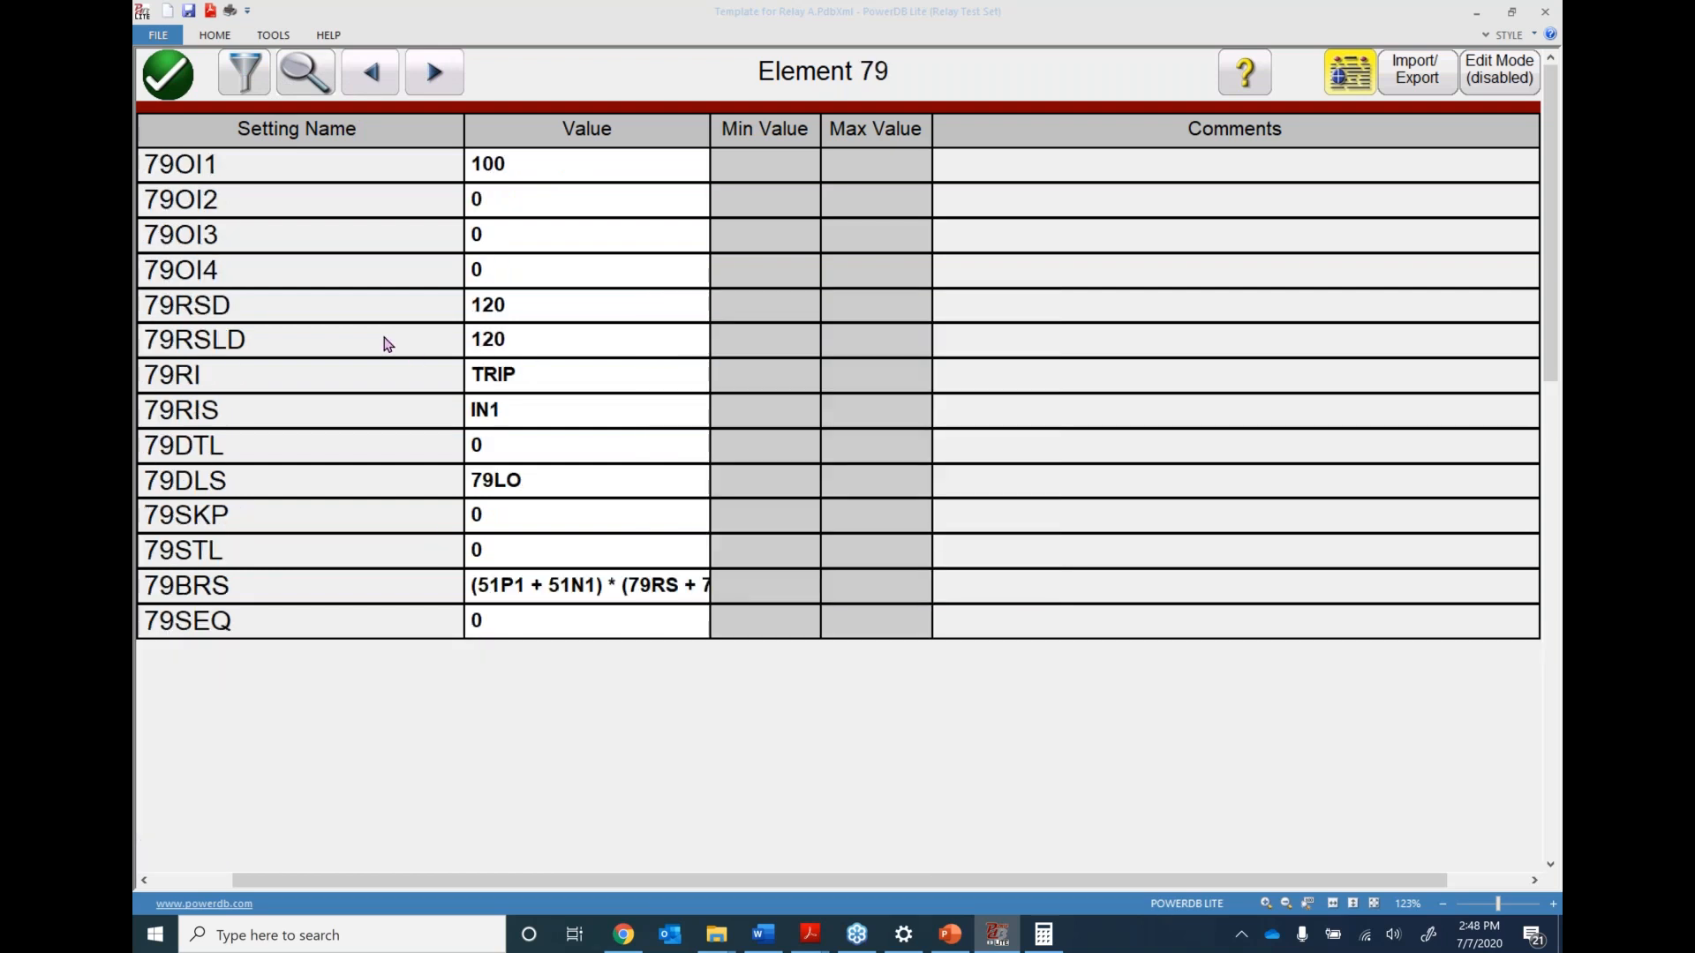
{"action": "left_click", "coordinate": [166, 75]}
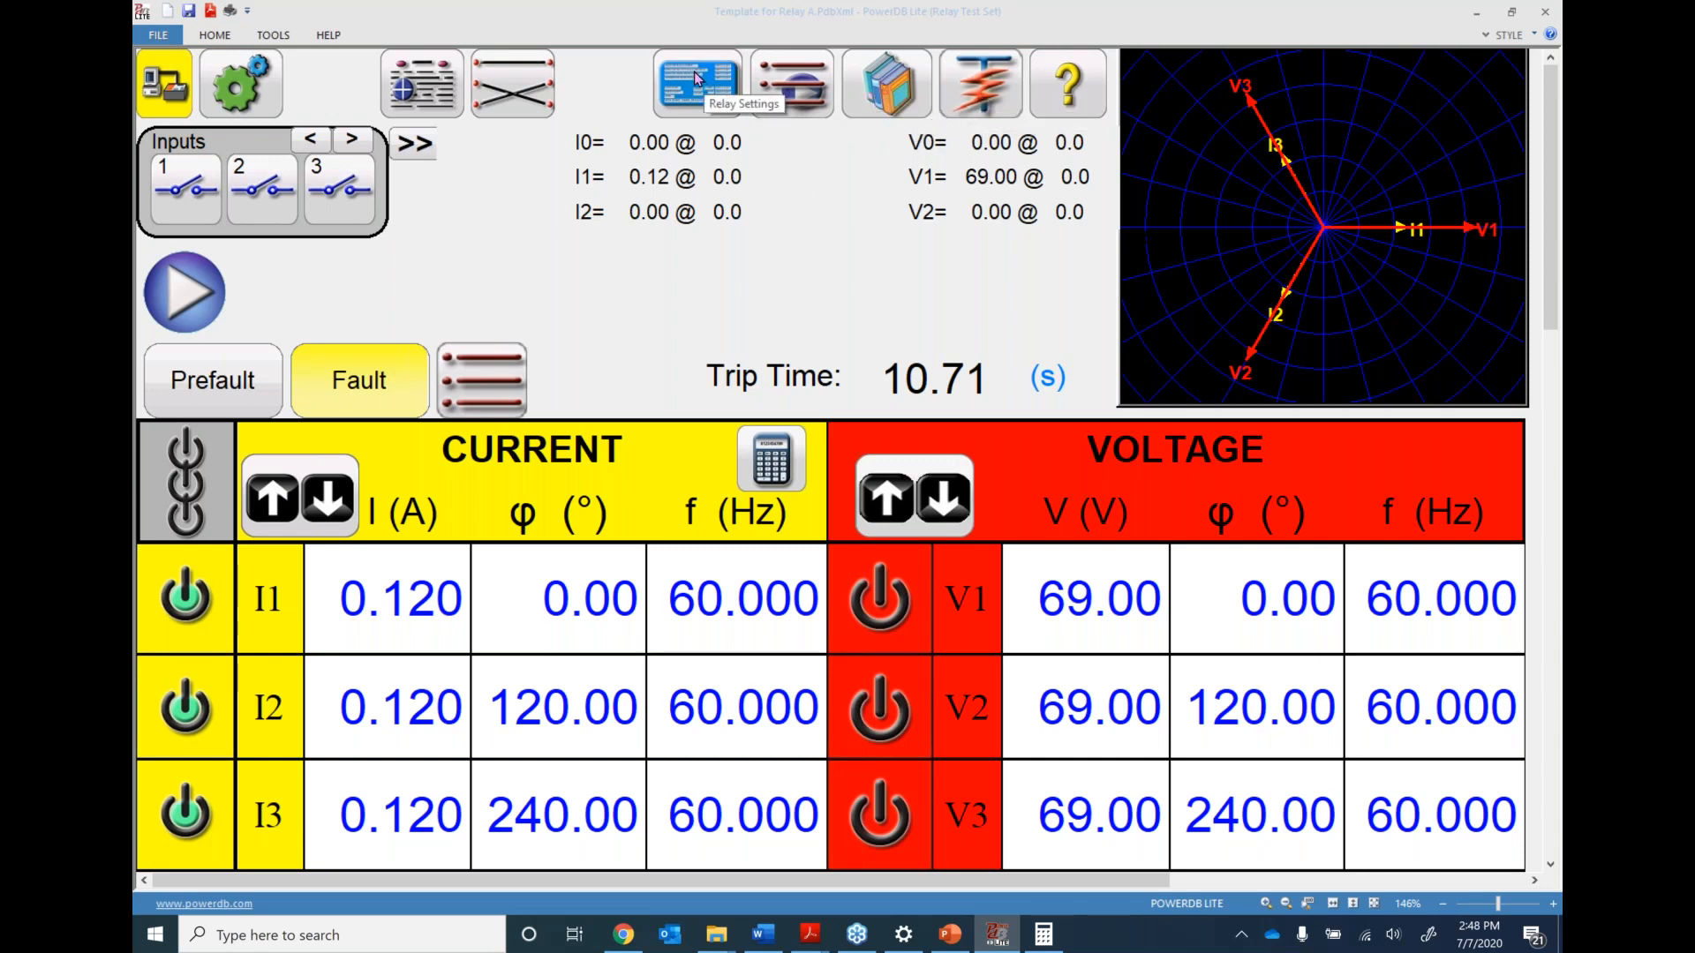
View the available standard and enhanced tests, close the list and switch to the PowerPoint presentation
{"action": "left_click", "coordinate": [790, 86]}
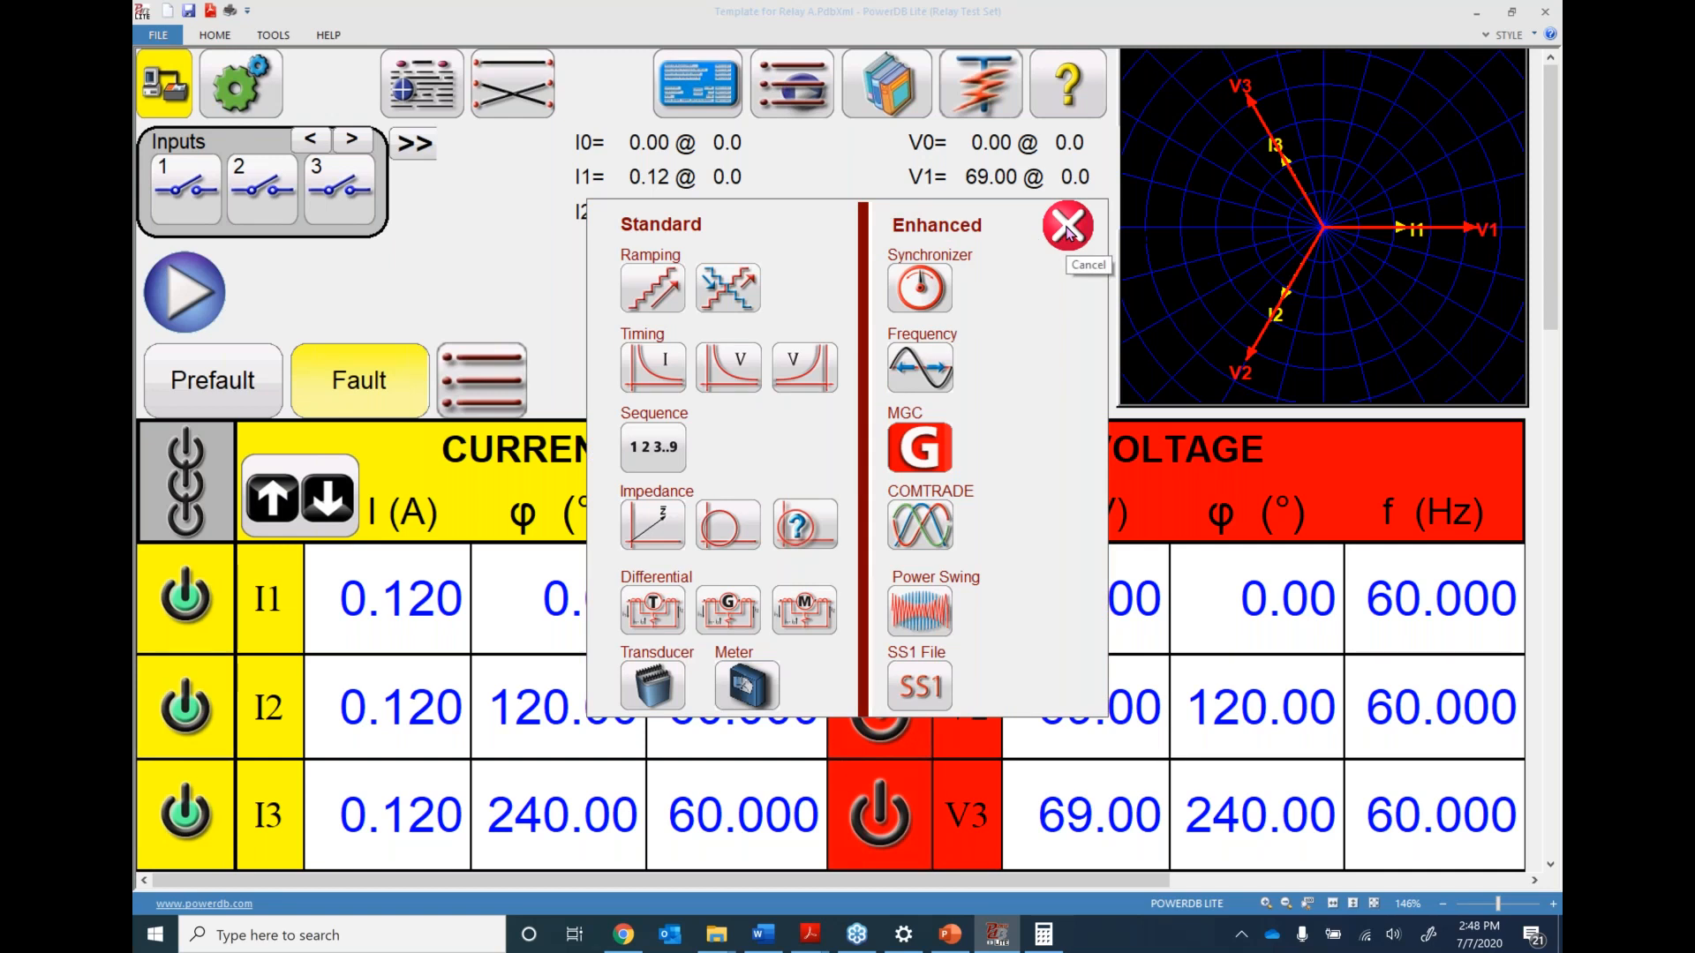
{"action": "key", "text": "alt+Tab"}
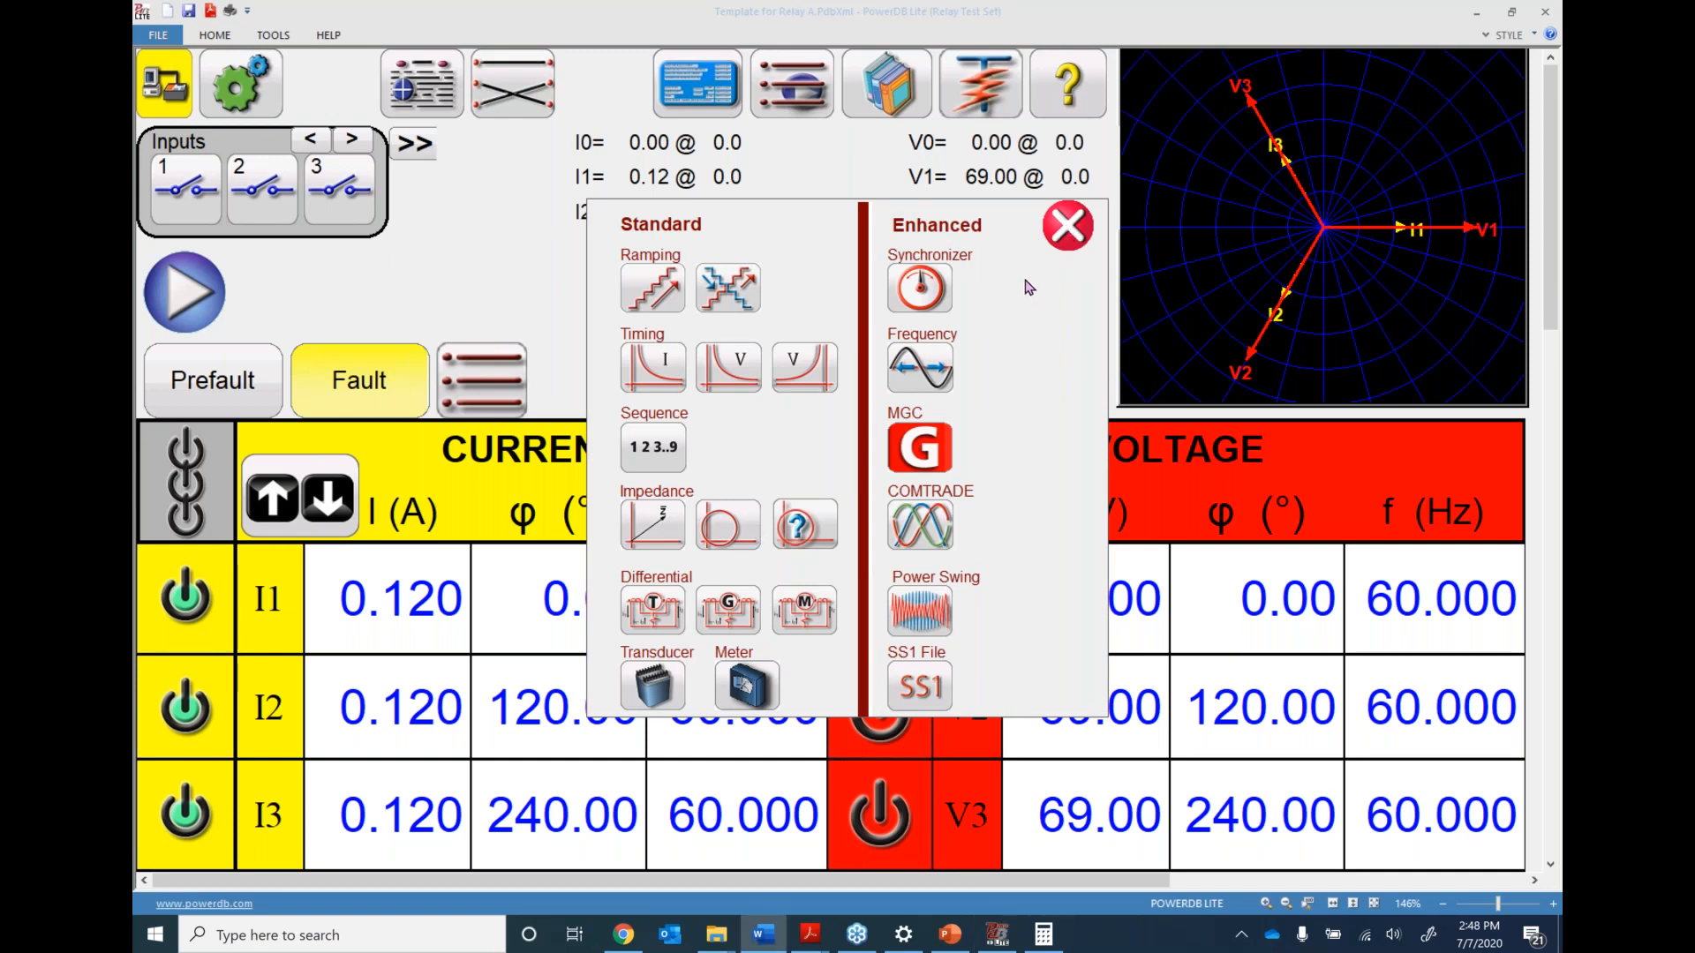
{"action": "left_click", "coordinate": [1078, 232]}
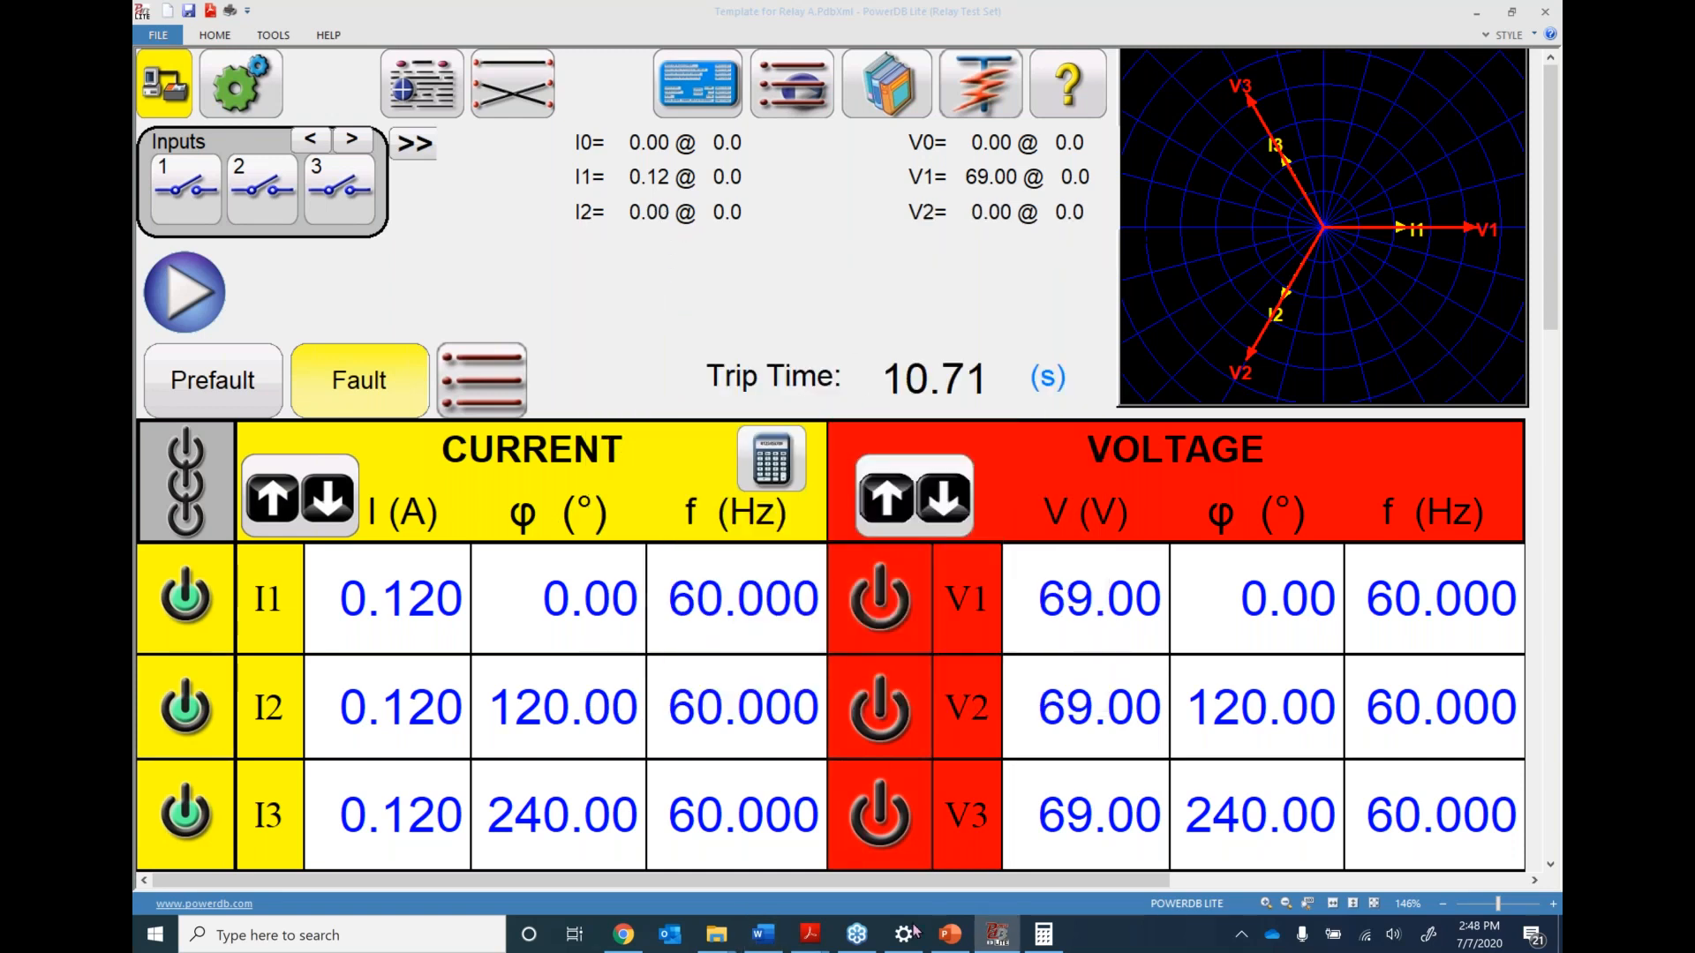
{"action": "left_click", "coordinate": [935, 941]}
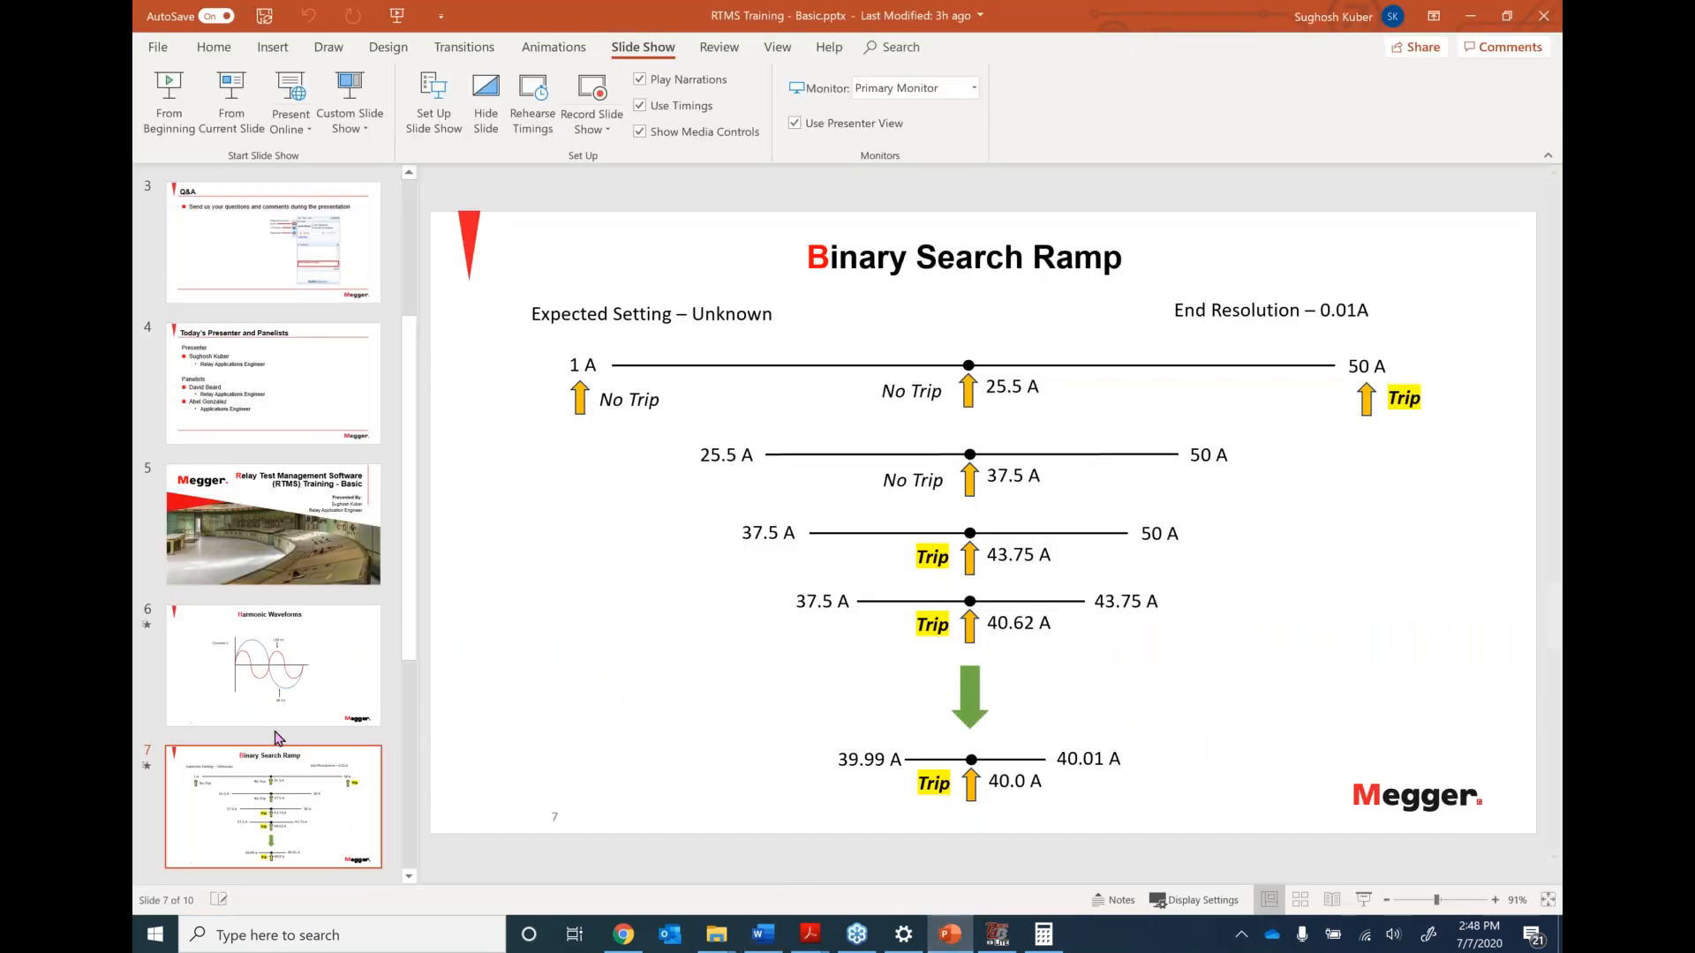
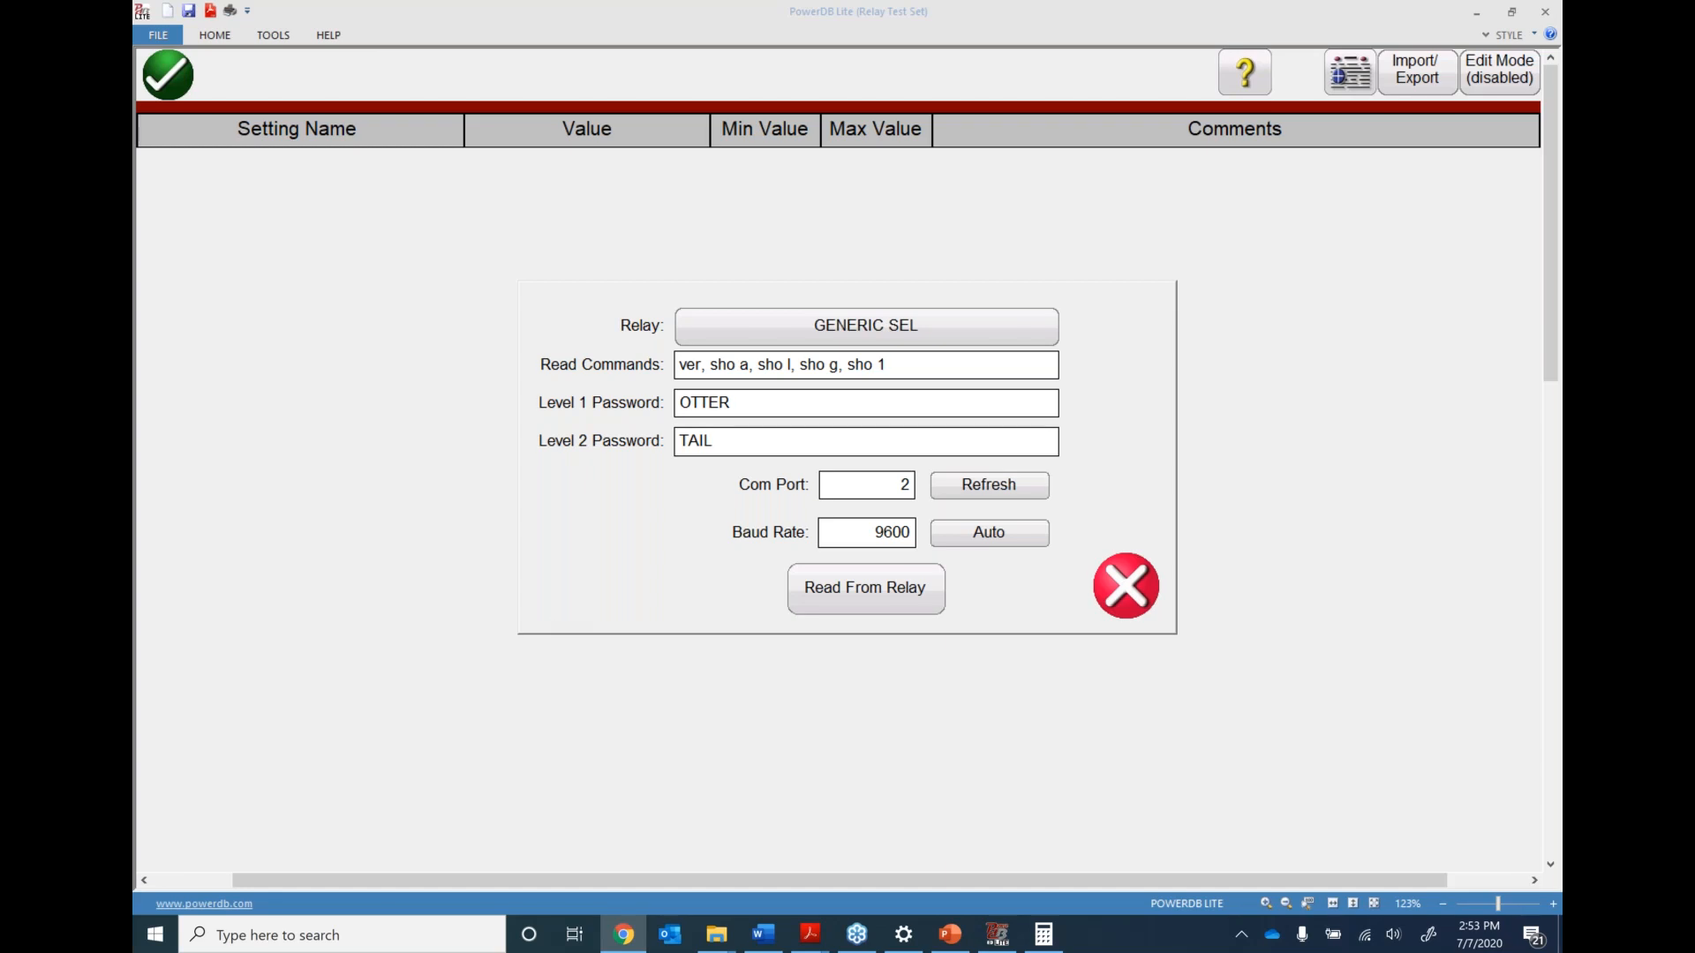
Close the SEL serial reading dialog, return to the test screen and view the selection of new tests
{"action": "left_click", "coordinate": [1142, 592]}
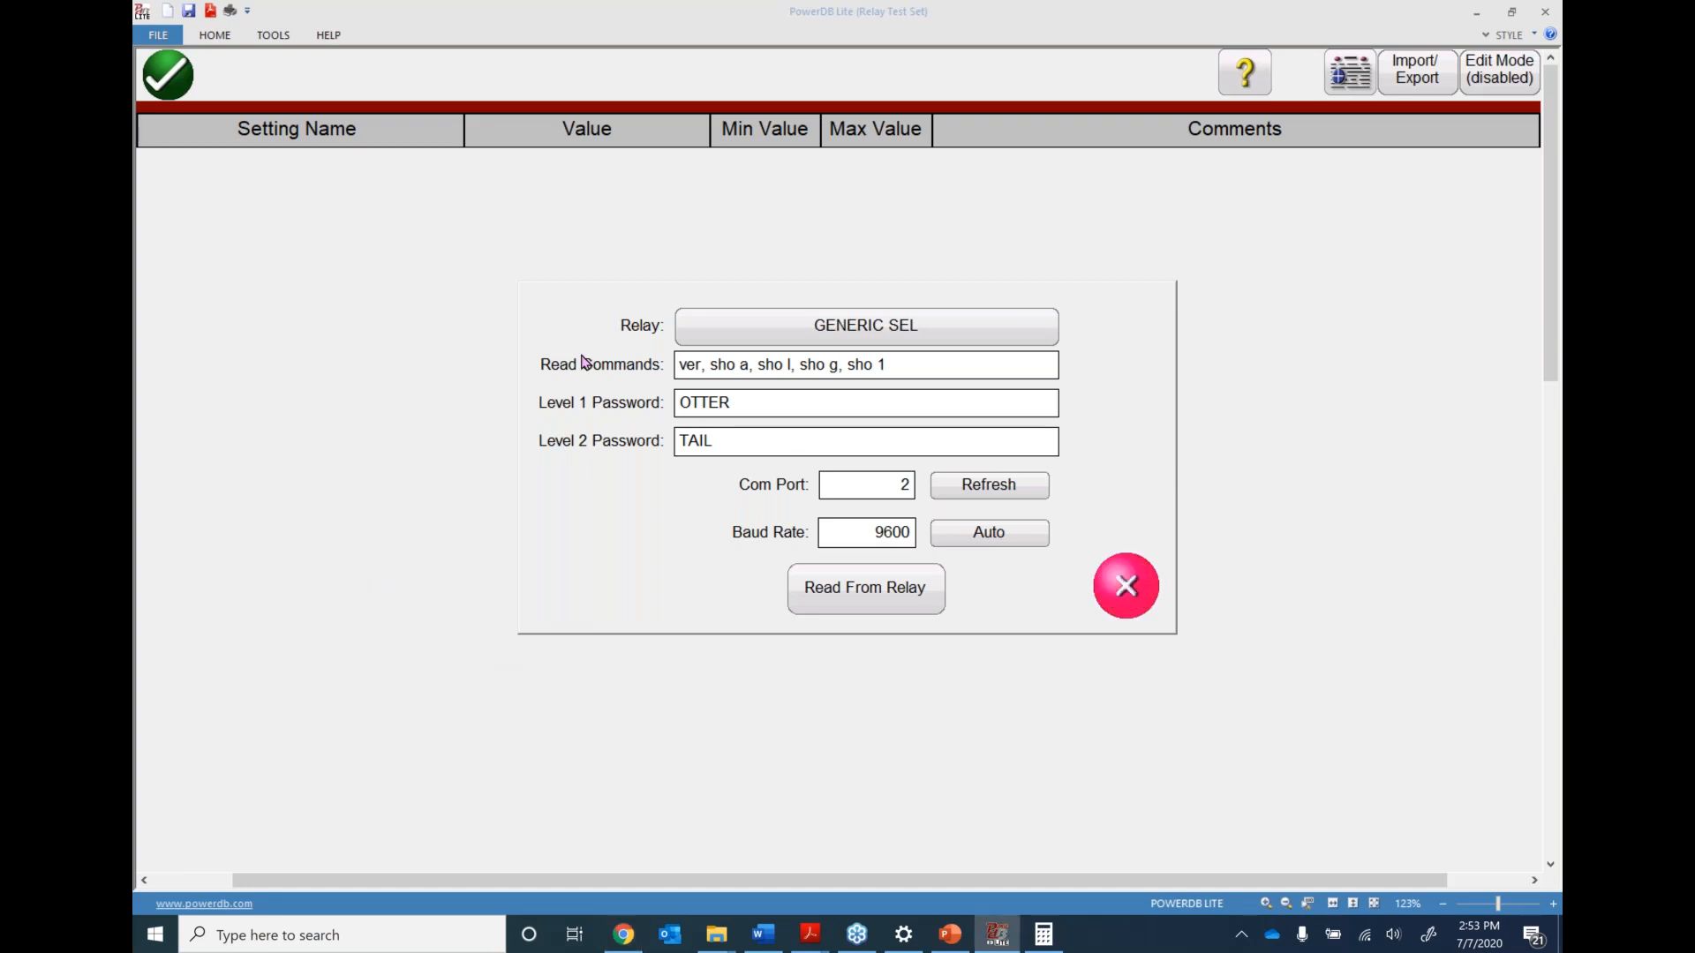
{"action": "left_click", "coordinate": [169, 76]}
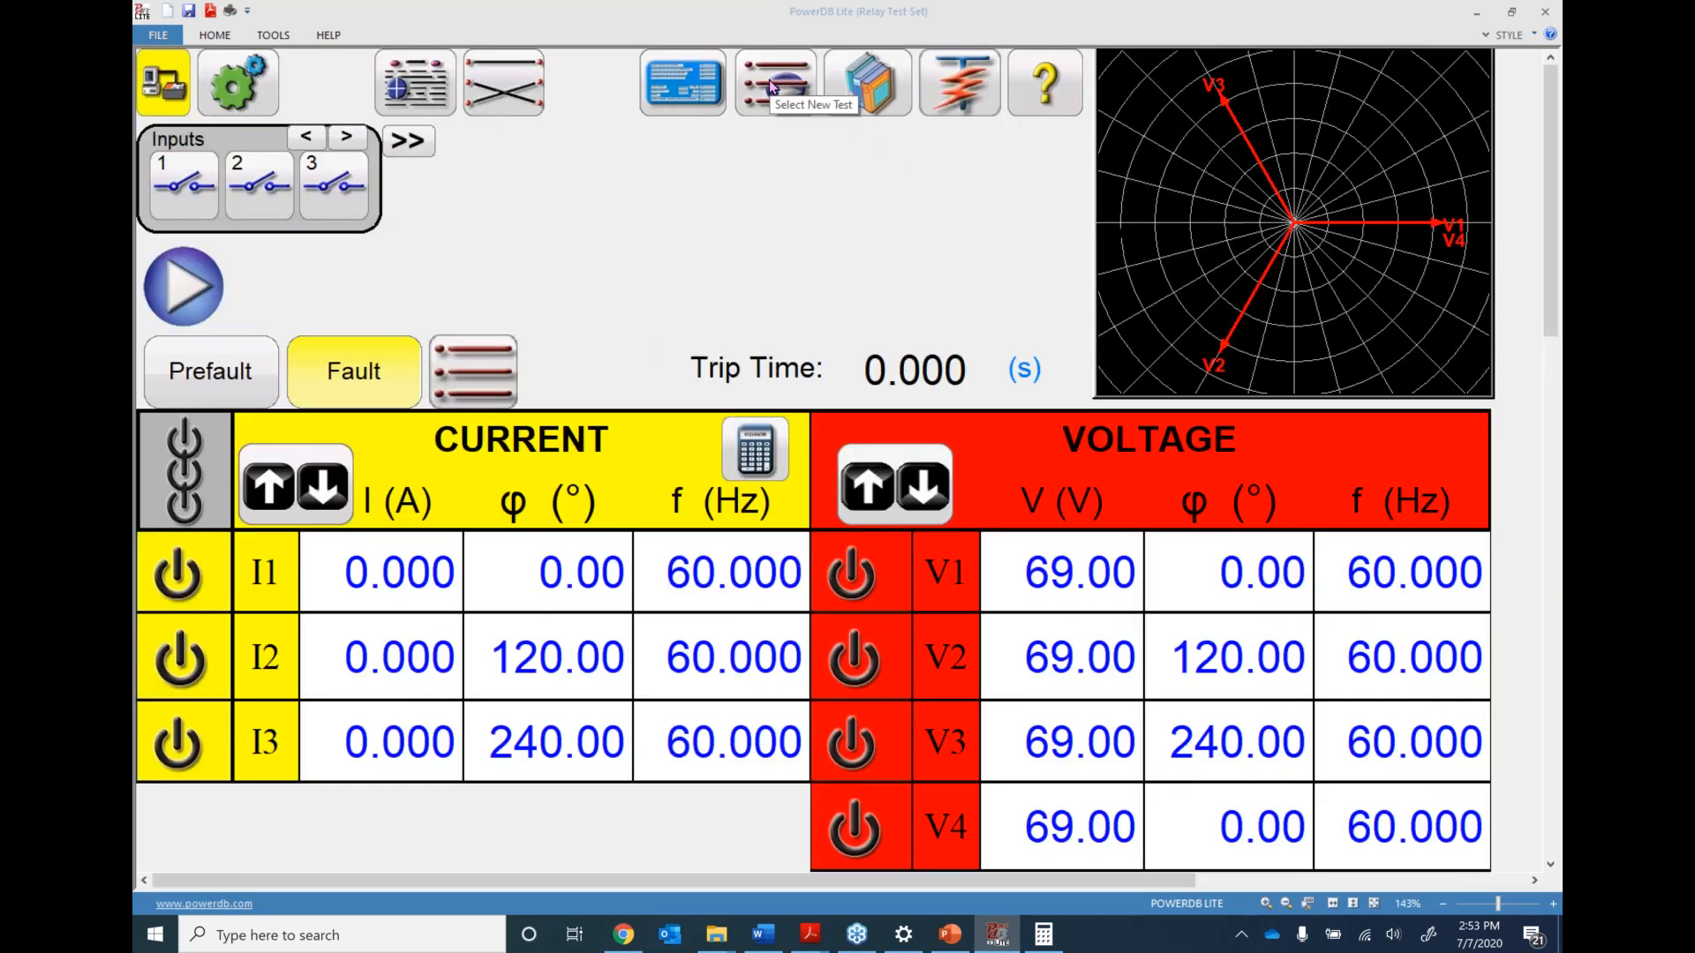
{"action": "left_click", "coordinate": [770, 79]}
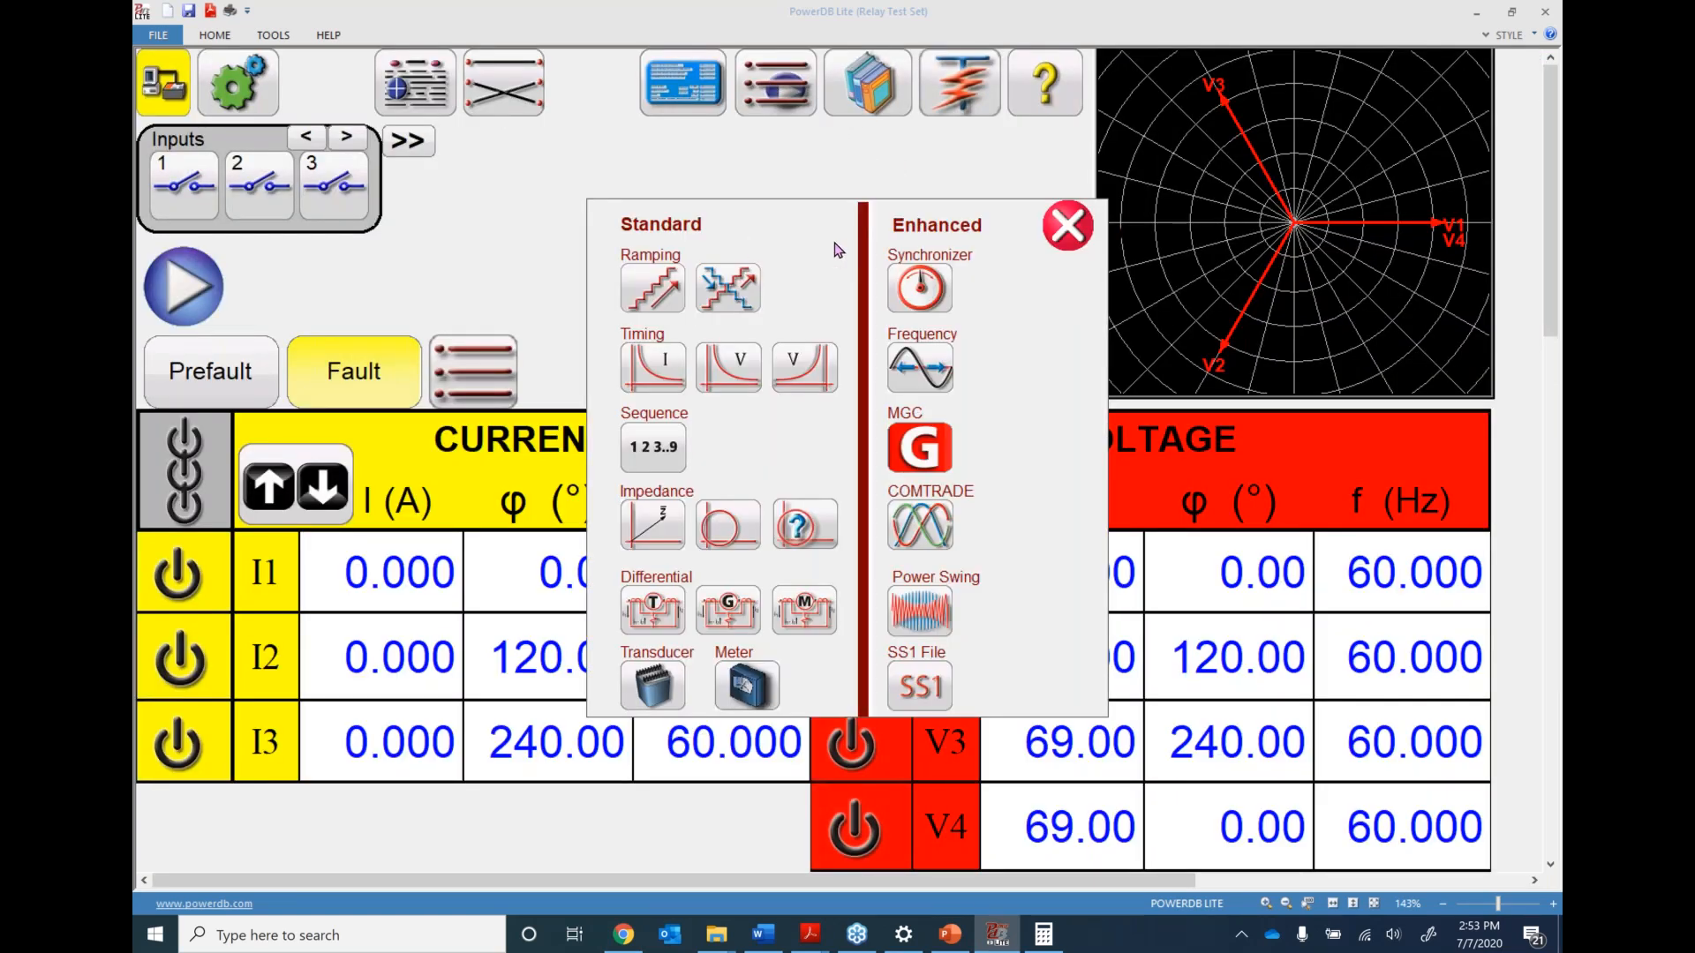
{"action": "left_click", "coordinate": [1072, 231]}
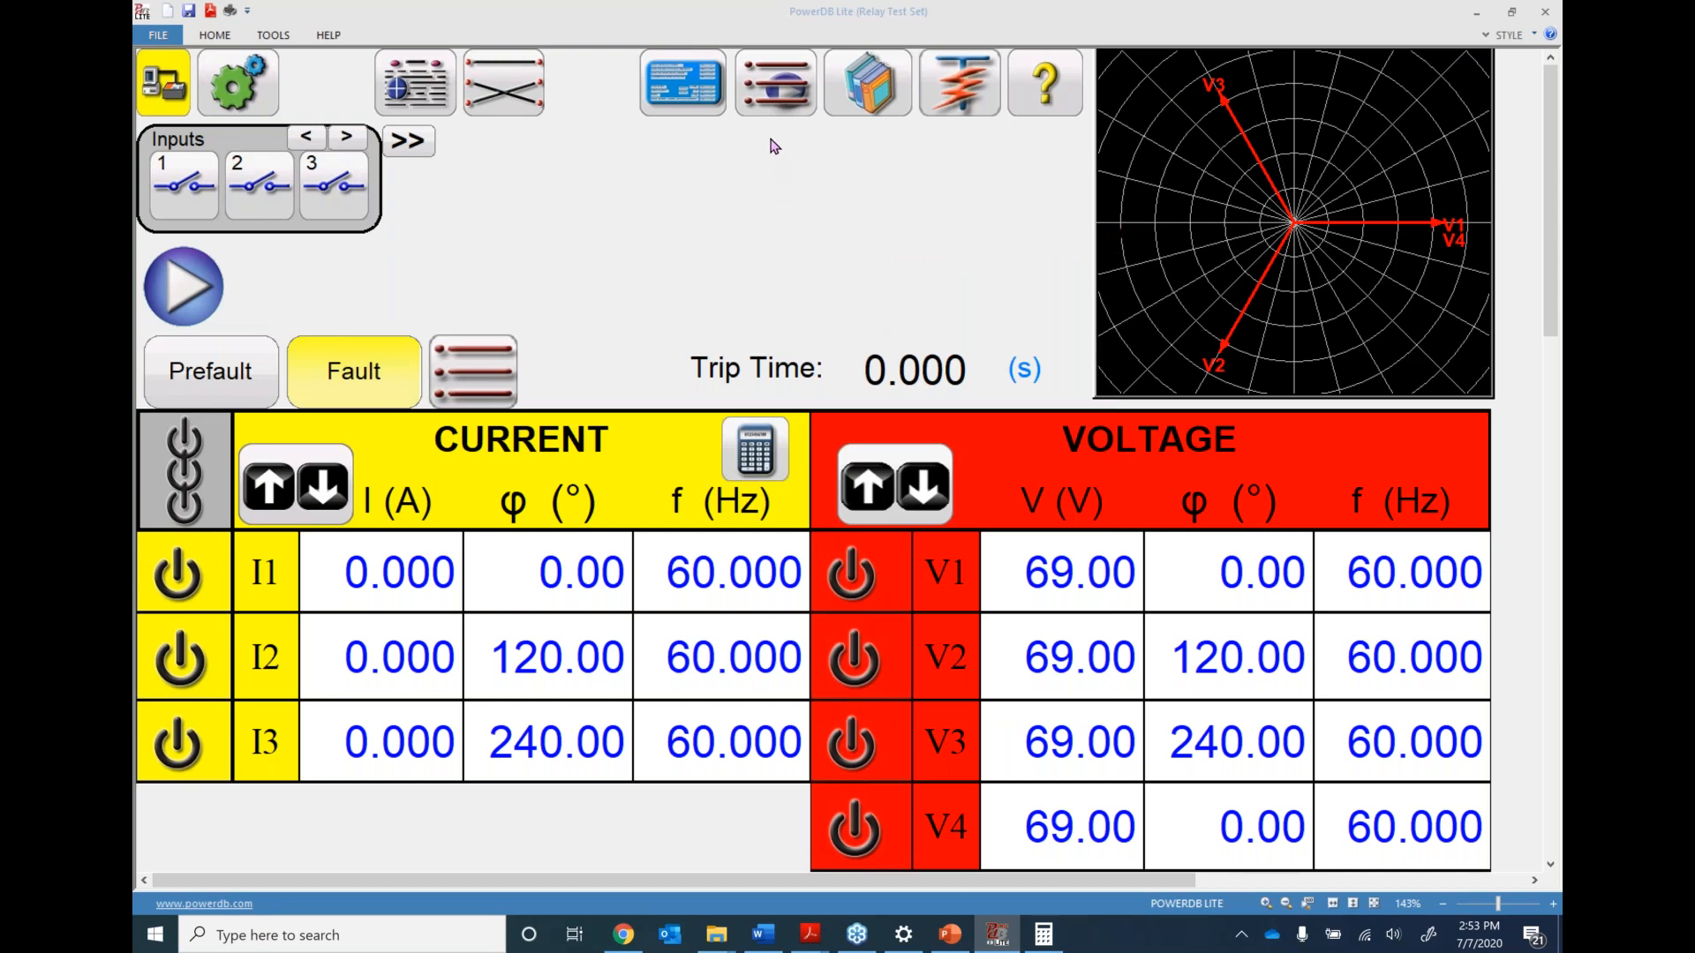
Open the ramp test and set the voltage increments of V1 to V4 to 0 V
{"action": "left_click", "coordinate": [776, 80]}
{"action": "left_click", "coordinate": [686, 334]}
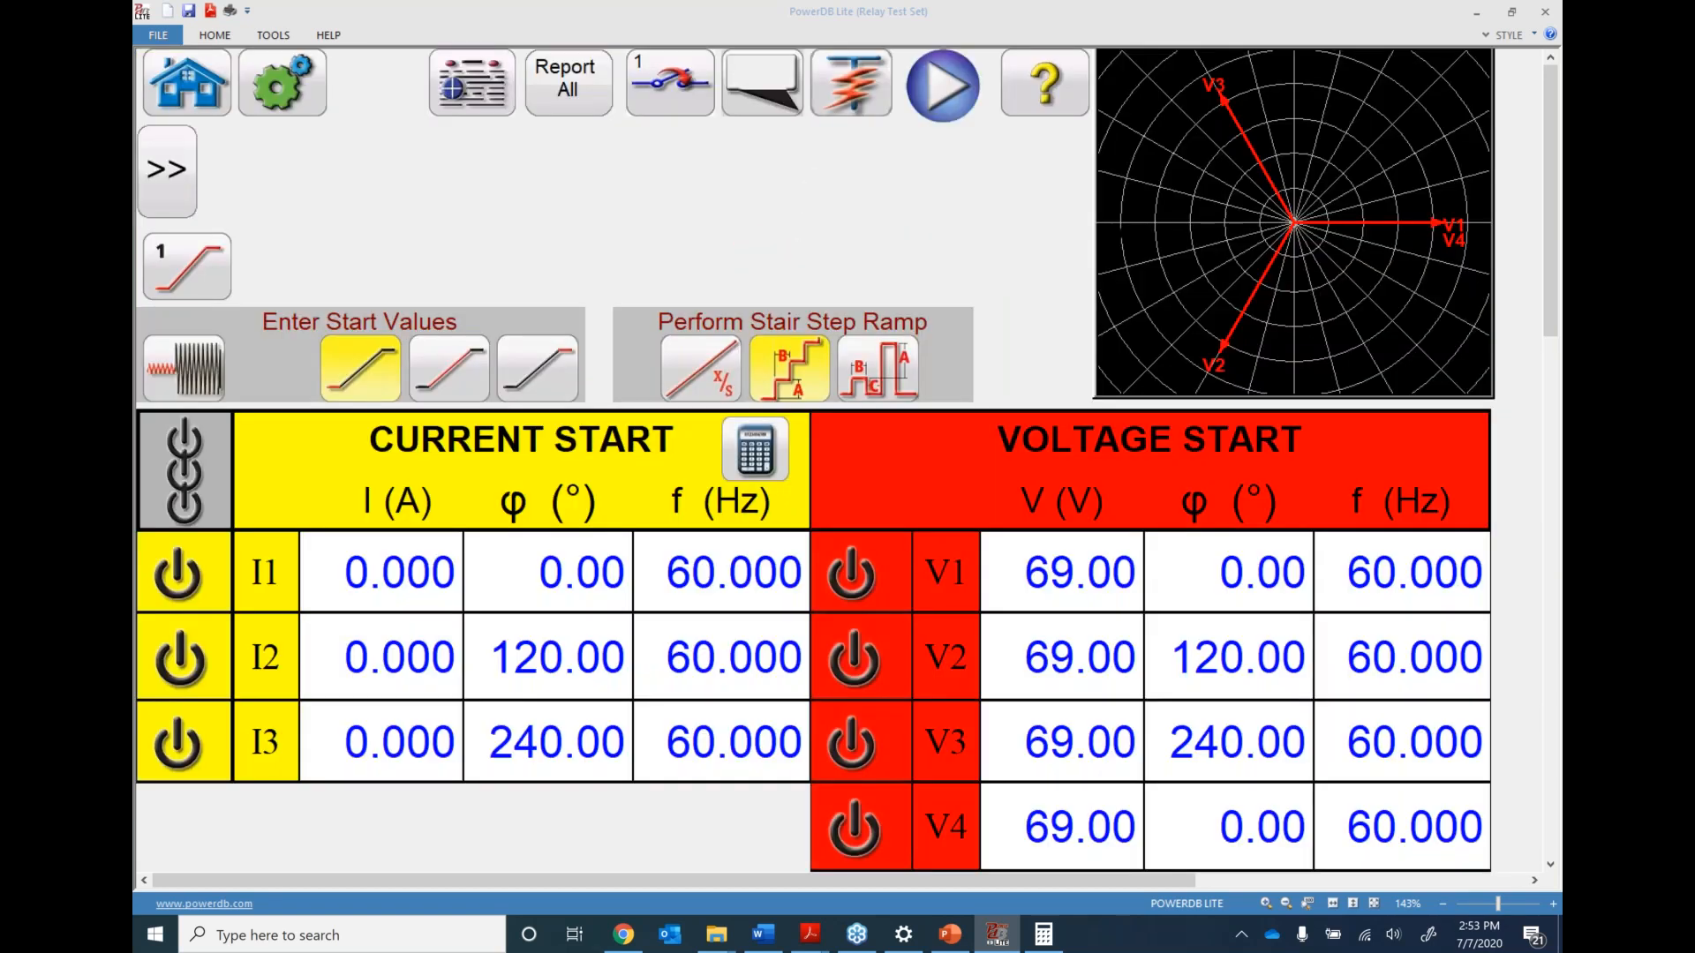
{"action": "left_click", "coordinate": [443, 381]}
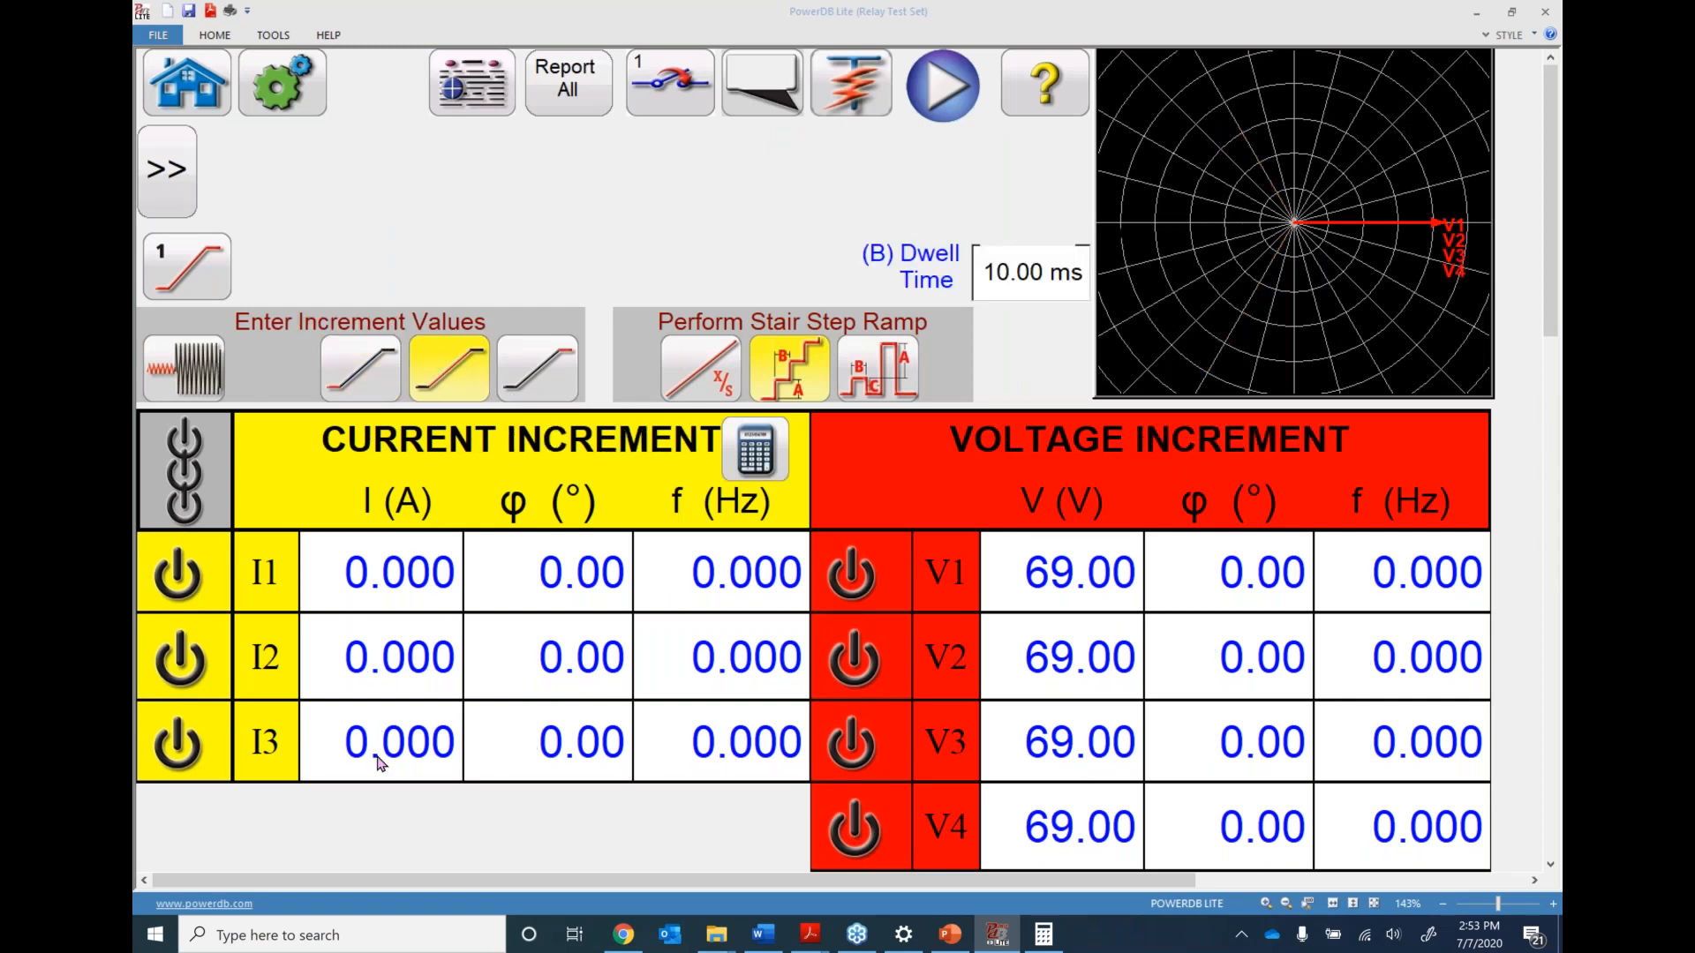
{"action": "left_click", "coordinate": [1070, 583]}
{"action": "left_click", "coordinate": [786, 575]}
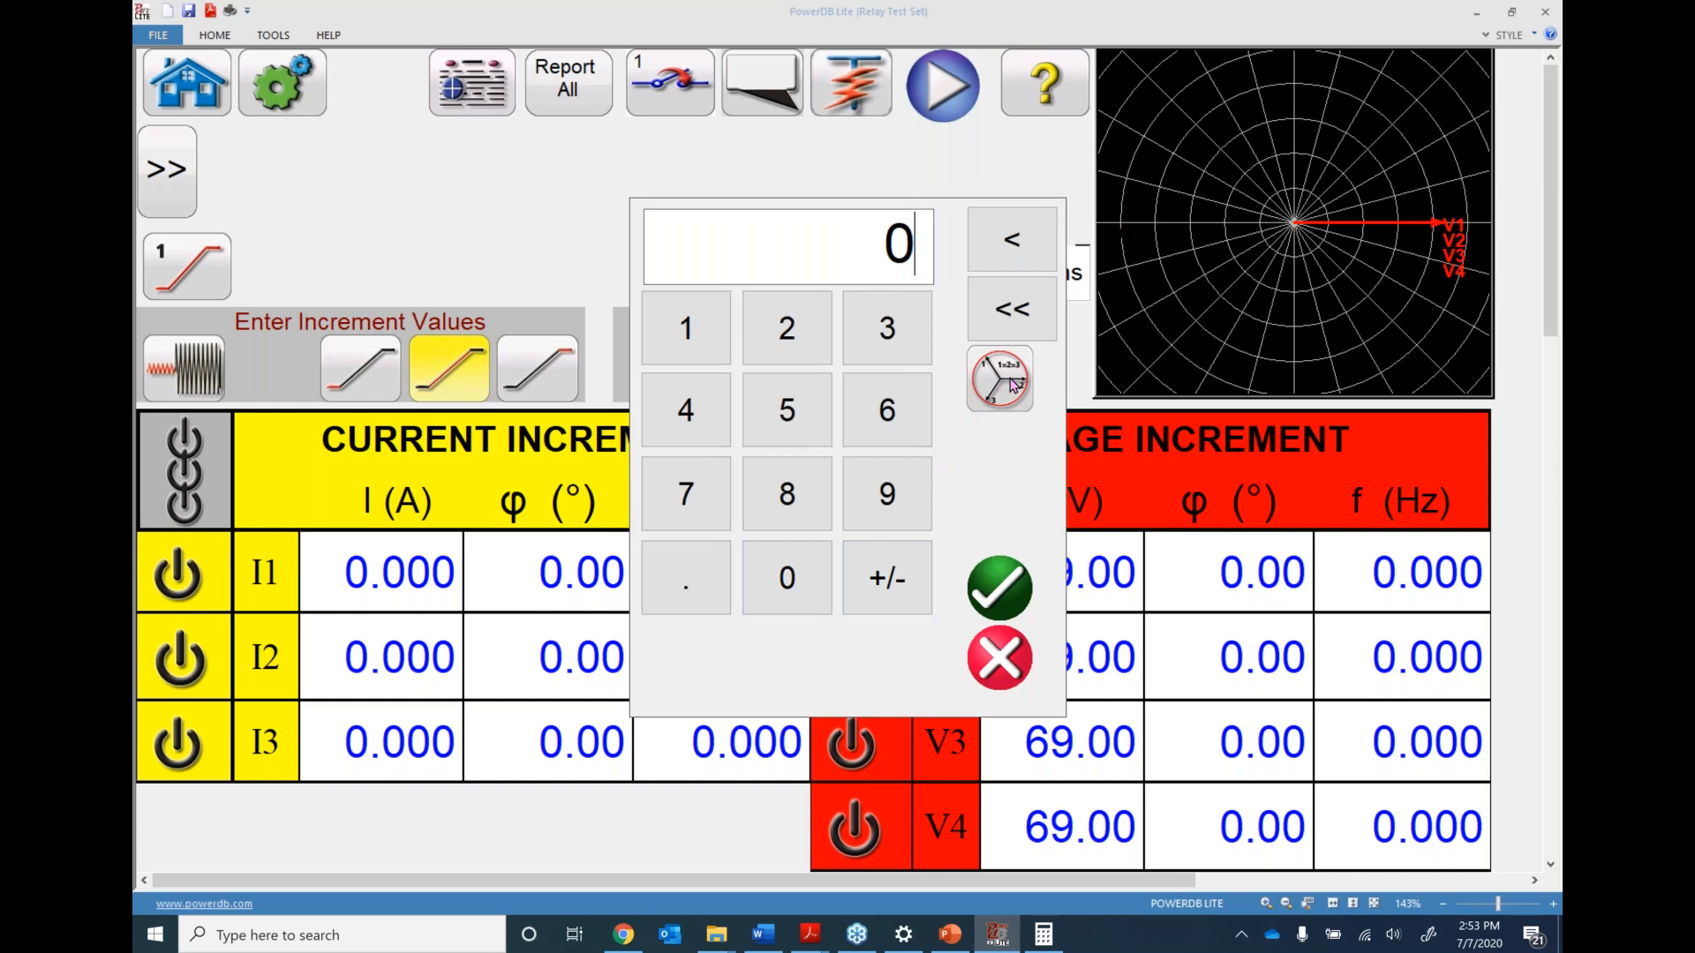
{"action": "left_click", "coordinate": [998, 586]}
{"action": "left_click", "coordinate": [1044, 808]}
{"action": "type", "text": "0"}
{"action": "key", "text": "Return"}
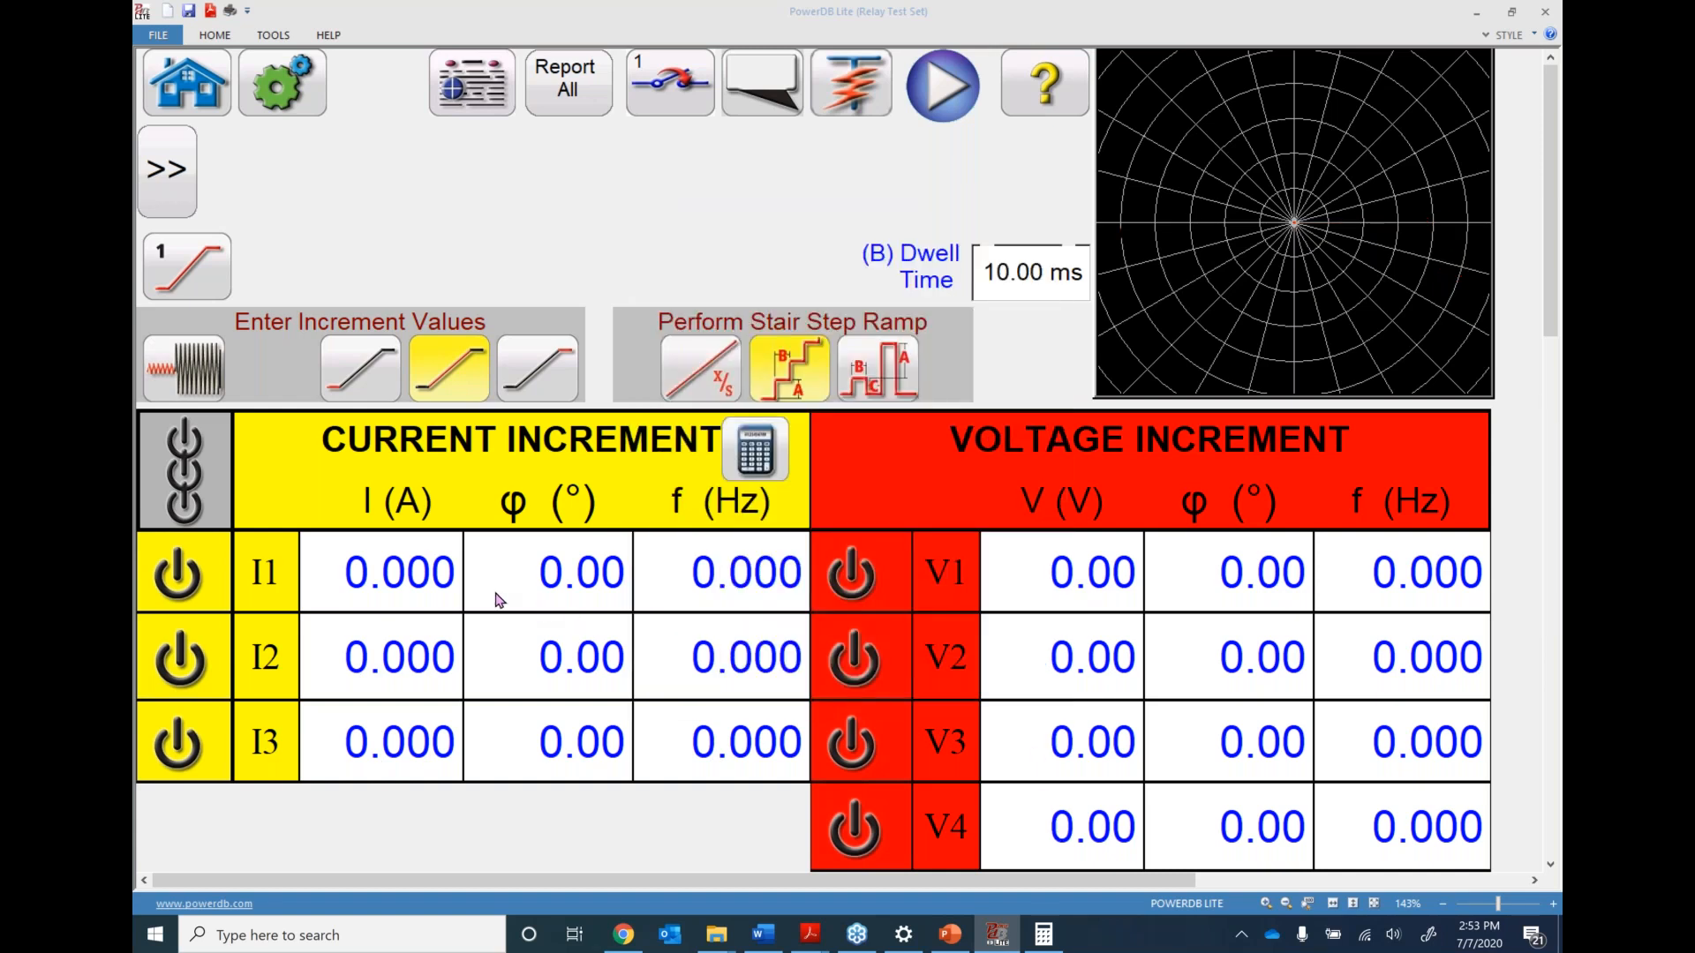
Set the ramp increments to 0.1 A for I1 and 1 V for V1
{"action": "left_click", "coordinate": [388, 575]}
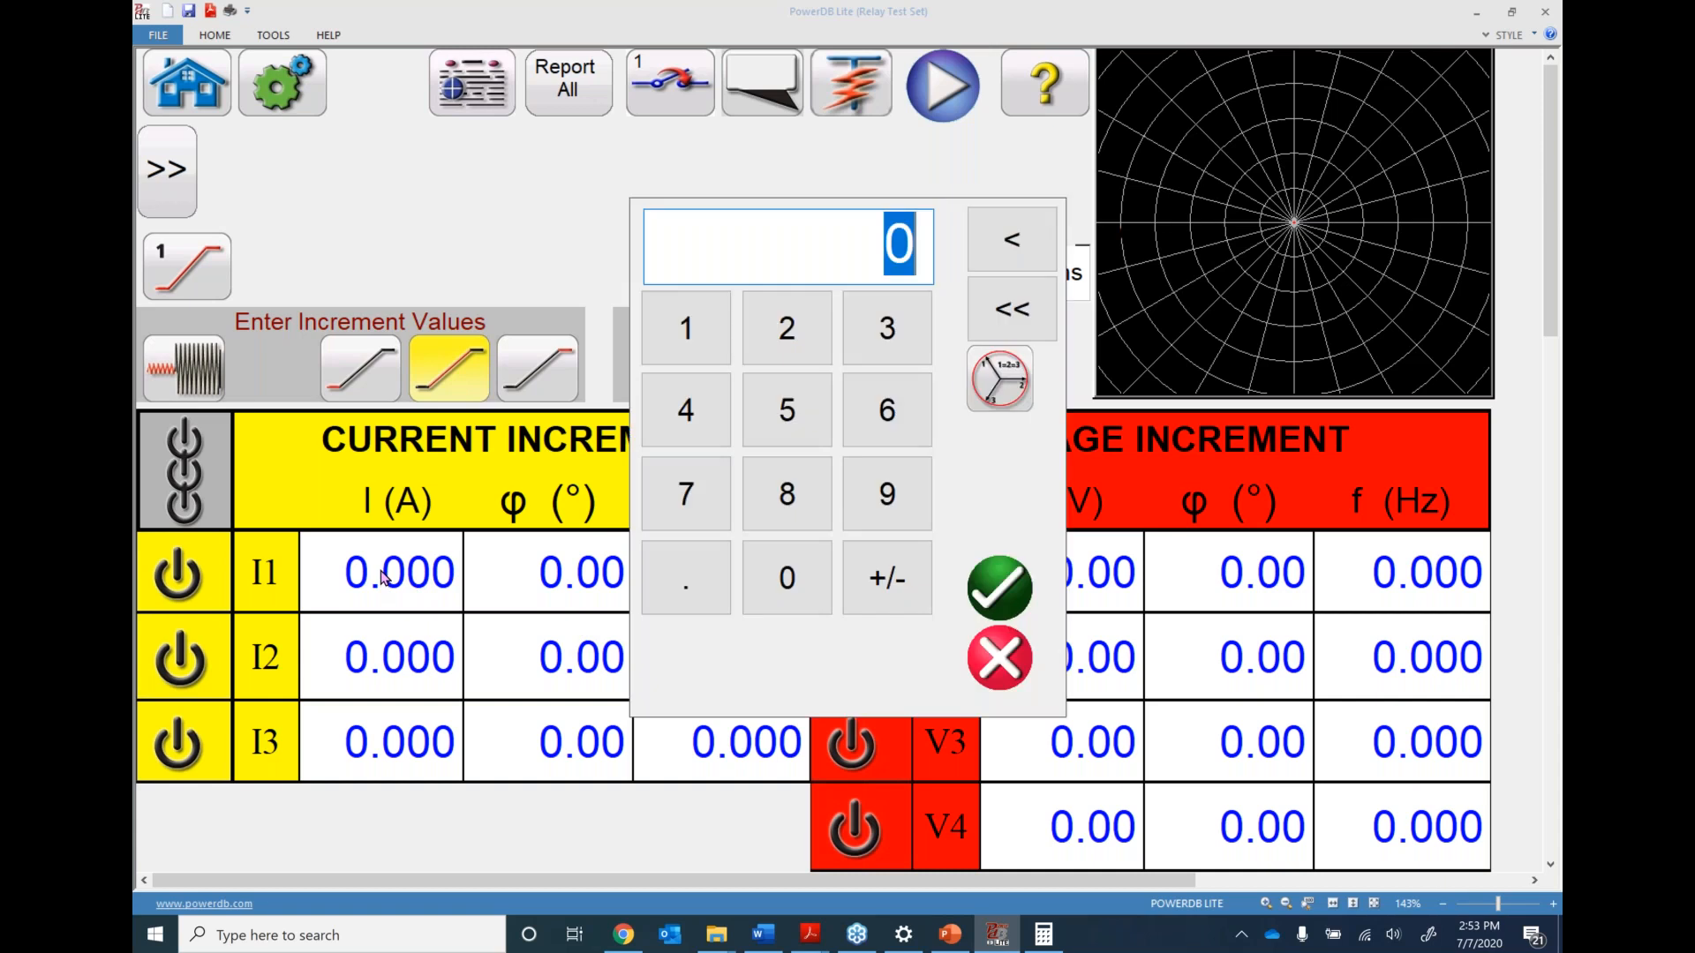
{"action": "type", "text": ".1"}
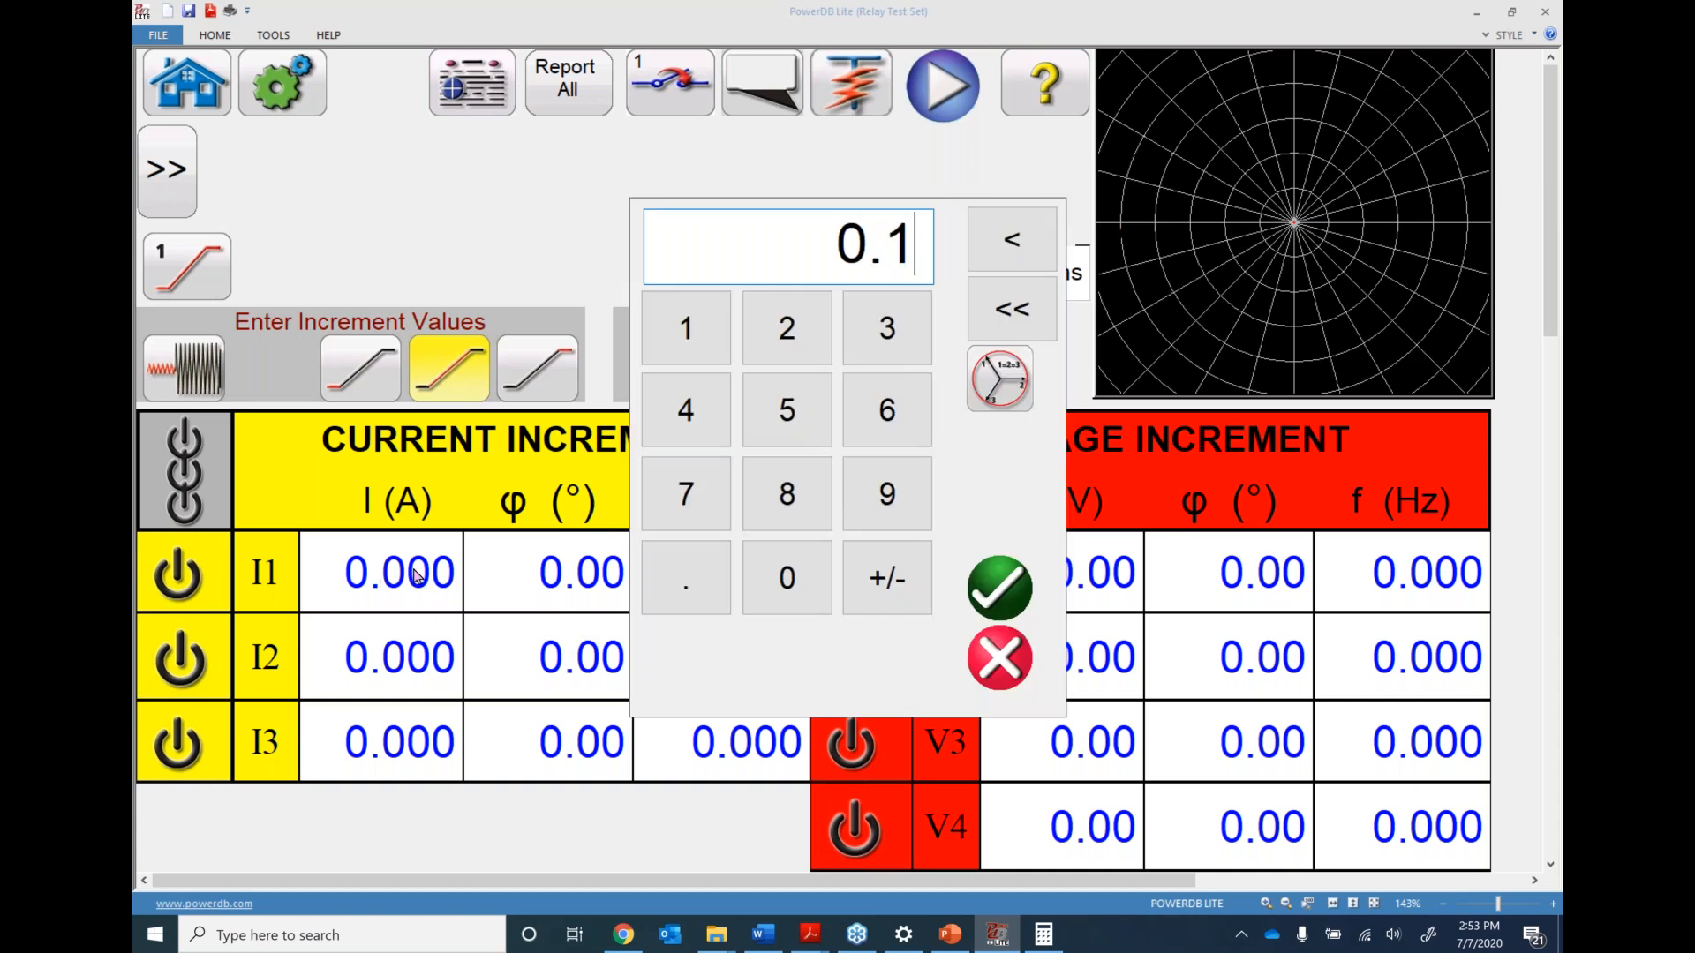
{"action": "left_click", "coordinate": [1002, 587]}
{"action": "left_click", "coordinate": [1008, 587]}
{"action": "type", "text": "1"}
{"action": "left_click", "coordinate": [1002, 587]}
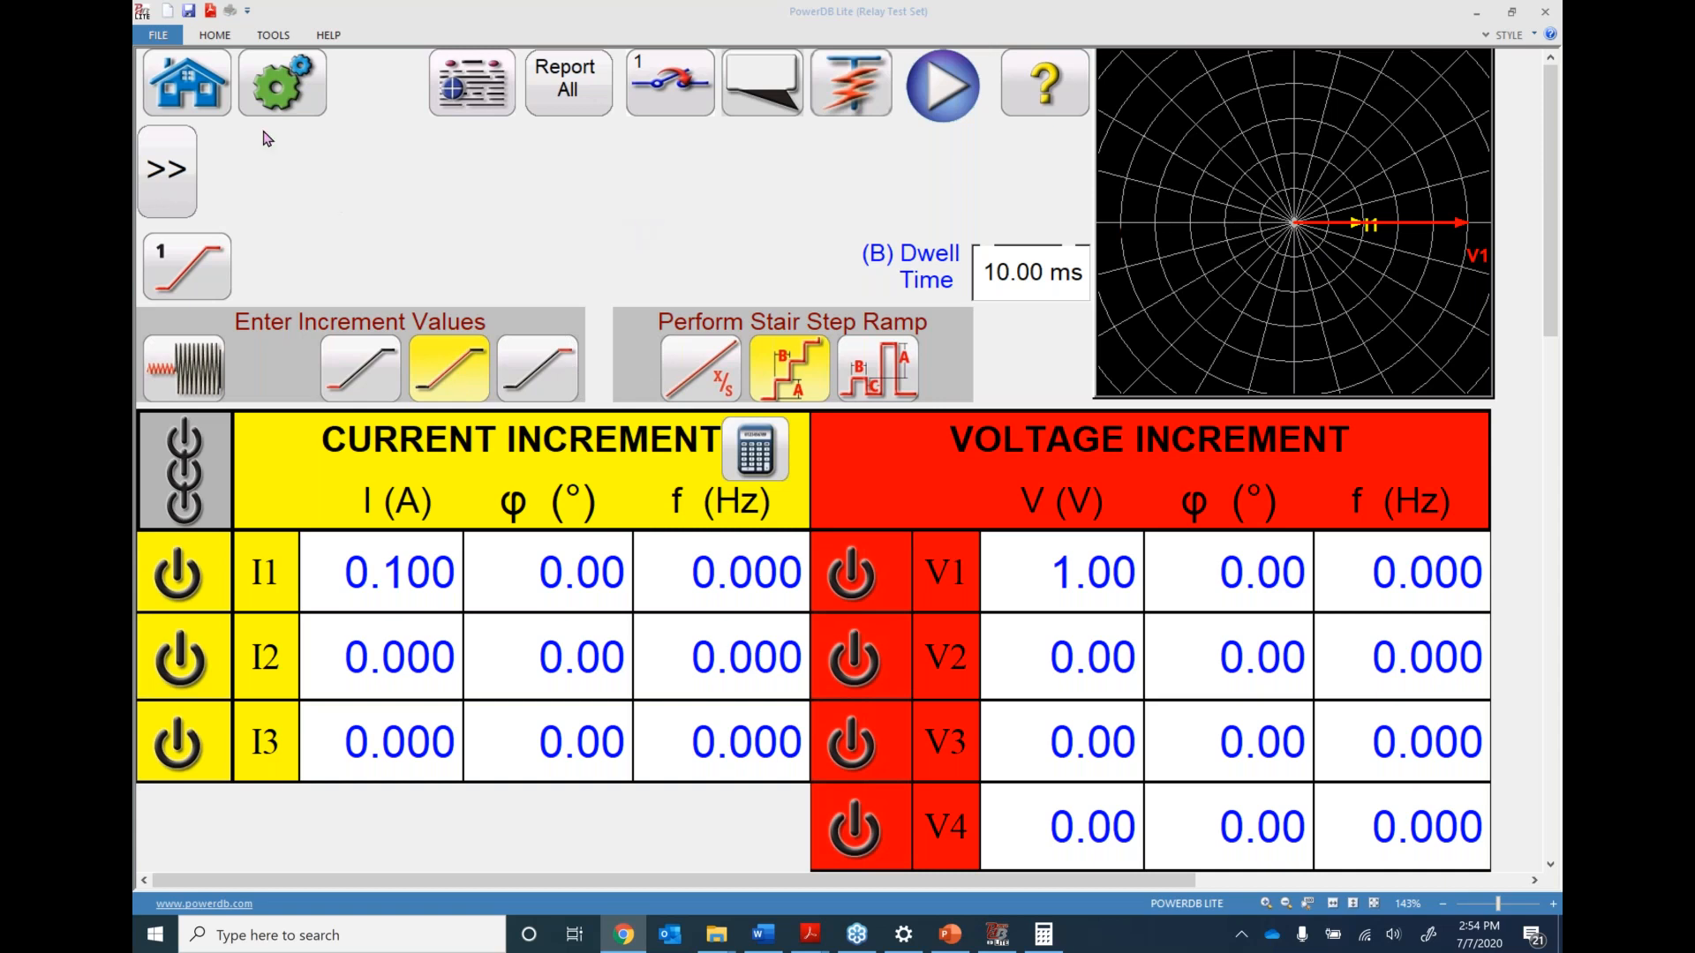
Open the current timing test with its default tolerances and set the Phase element's time unit to cycles
{"action": "left_click", "coordinate": [274, 97]}
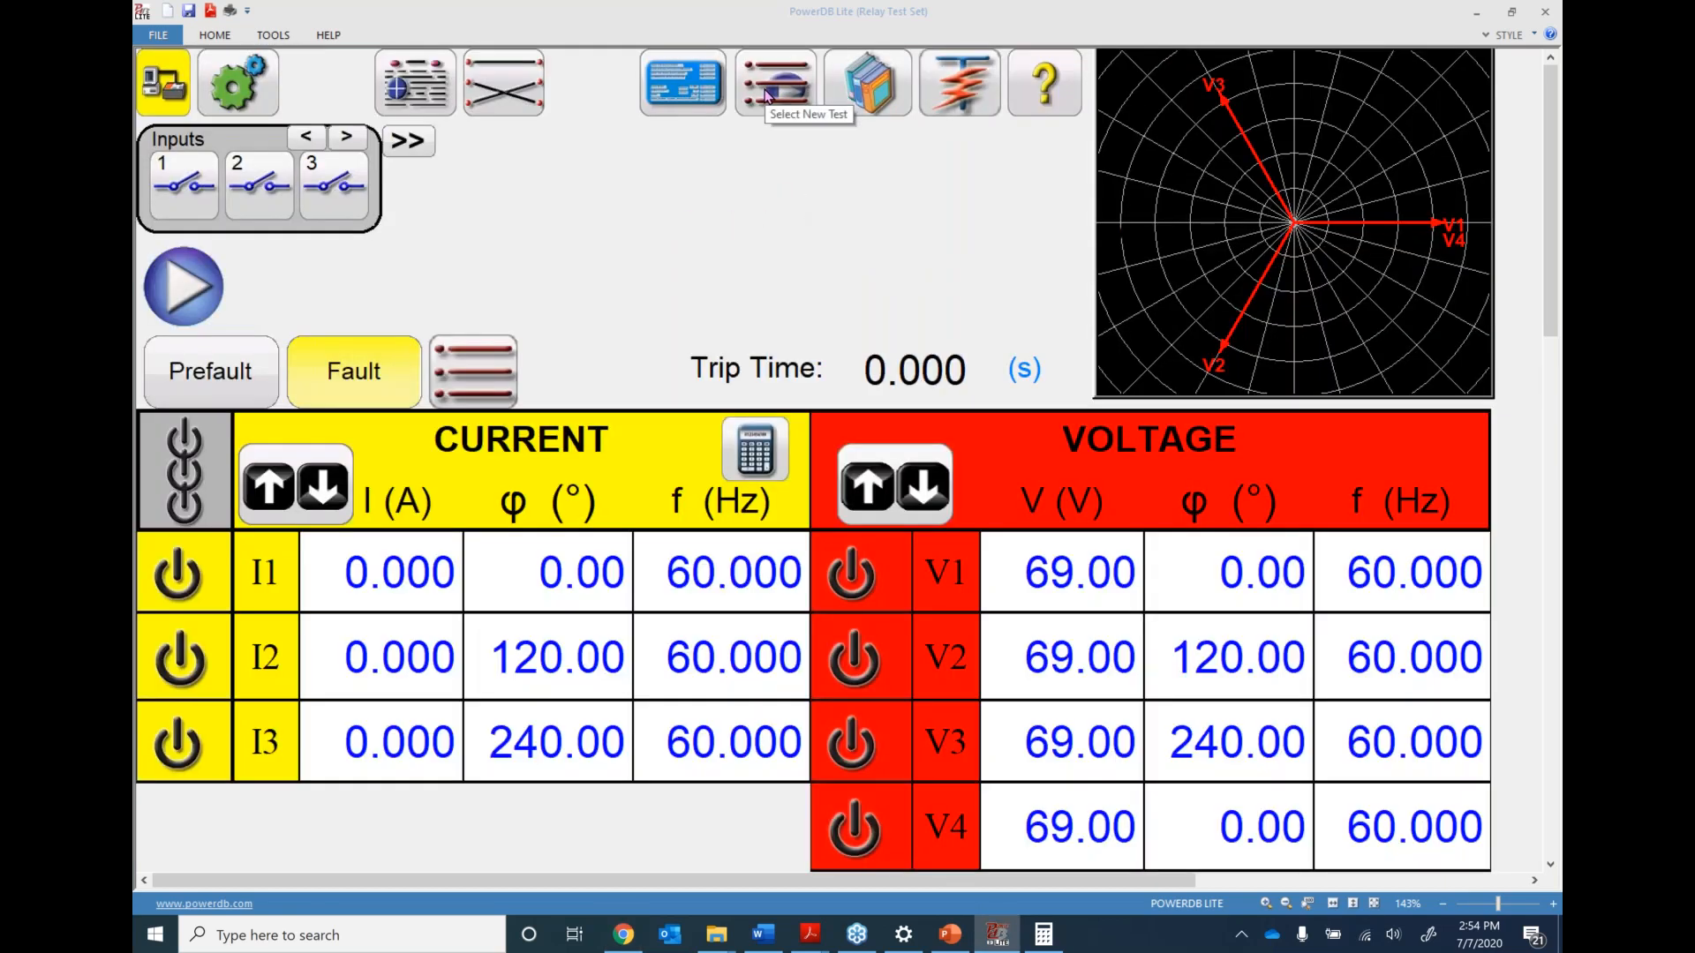
{"action": "left_click", "coordinate": [776, 92]}
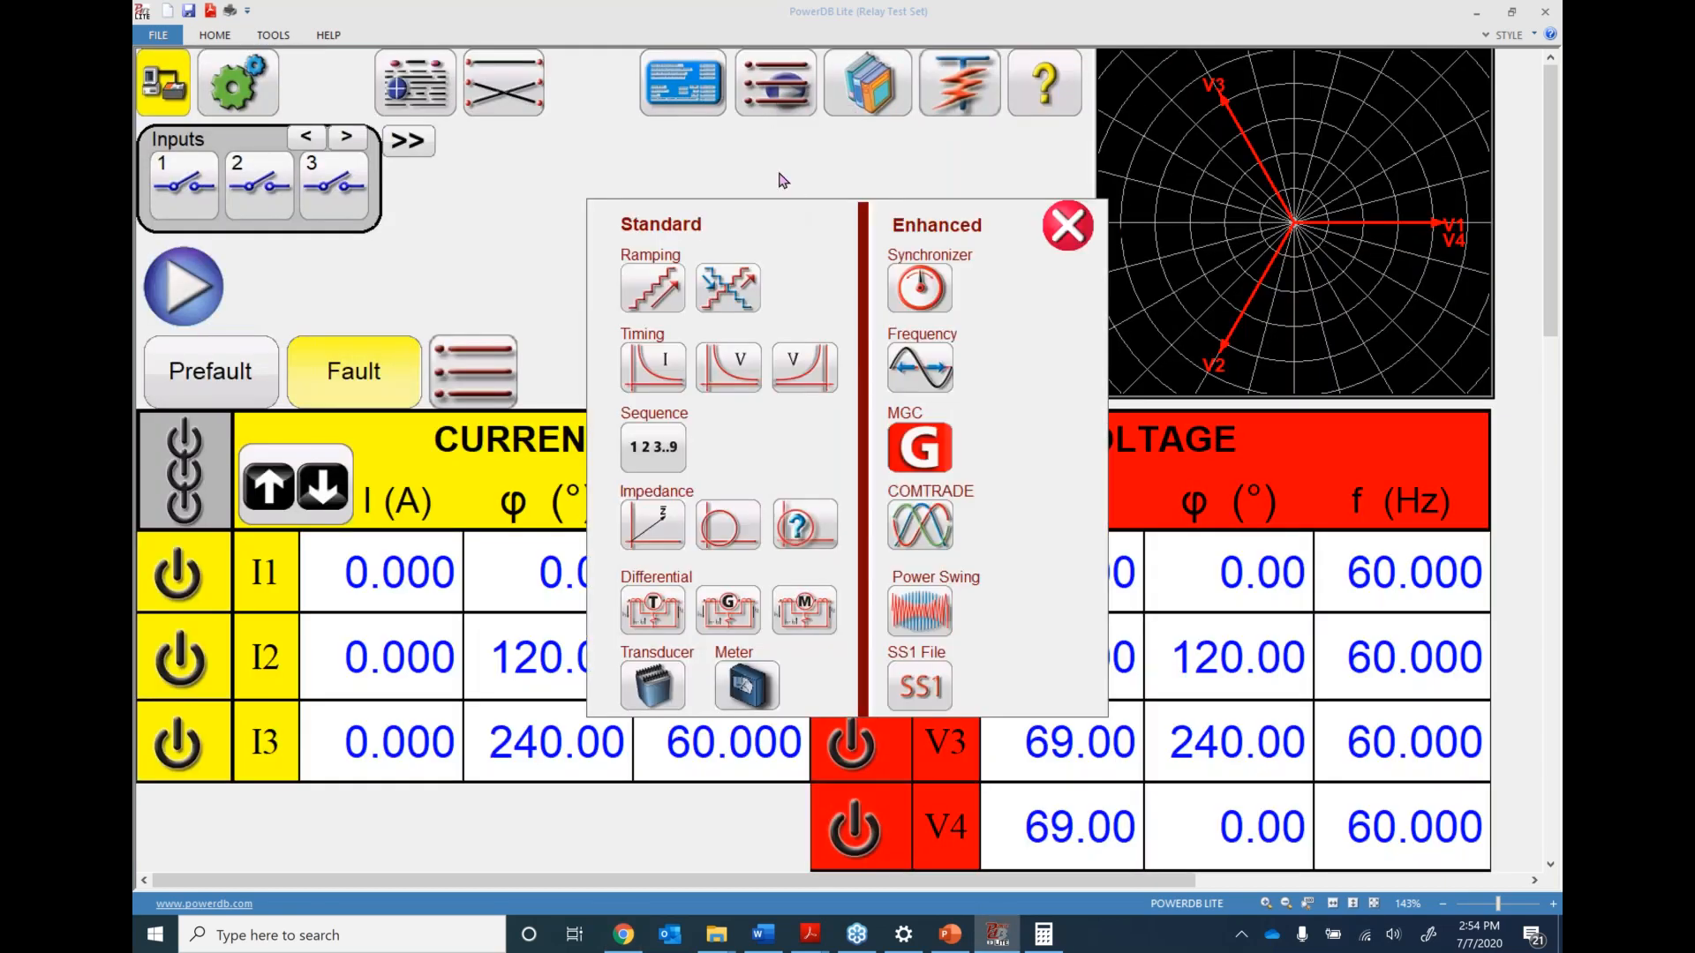
{"action": "left_click", "coordinate": [657, 364]}
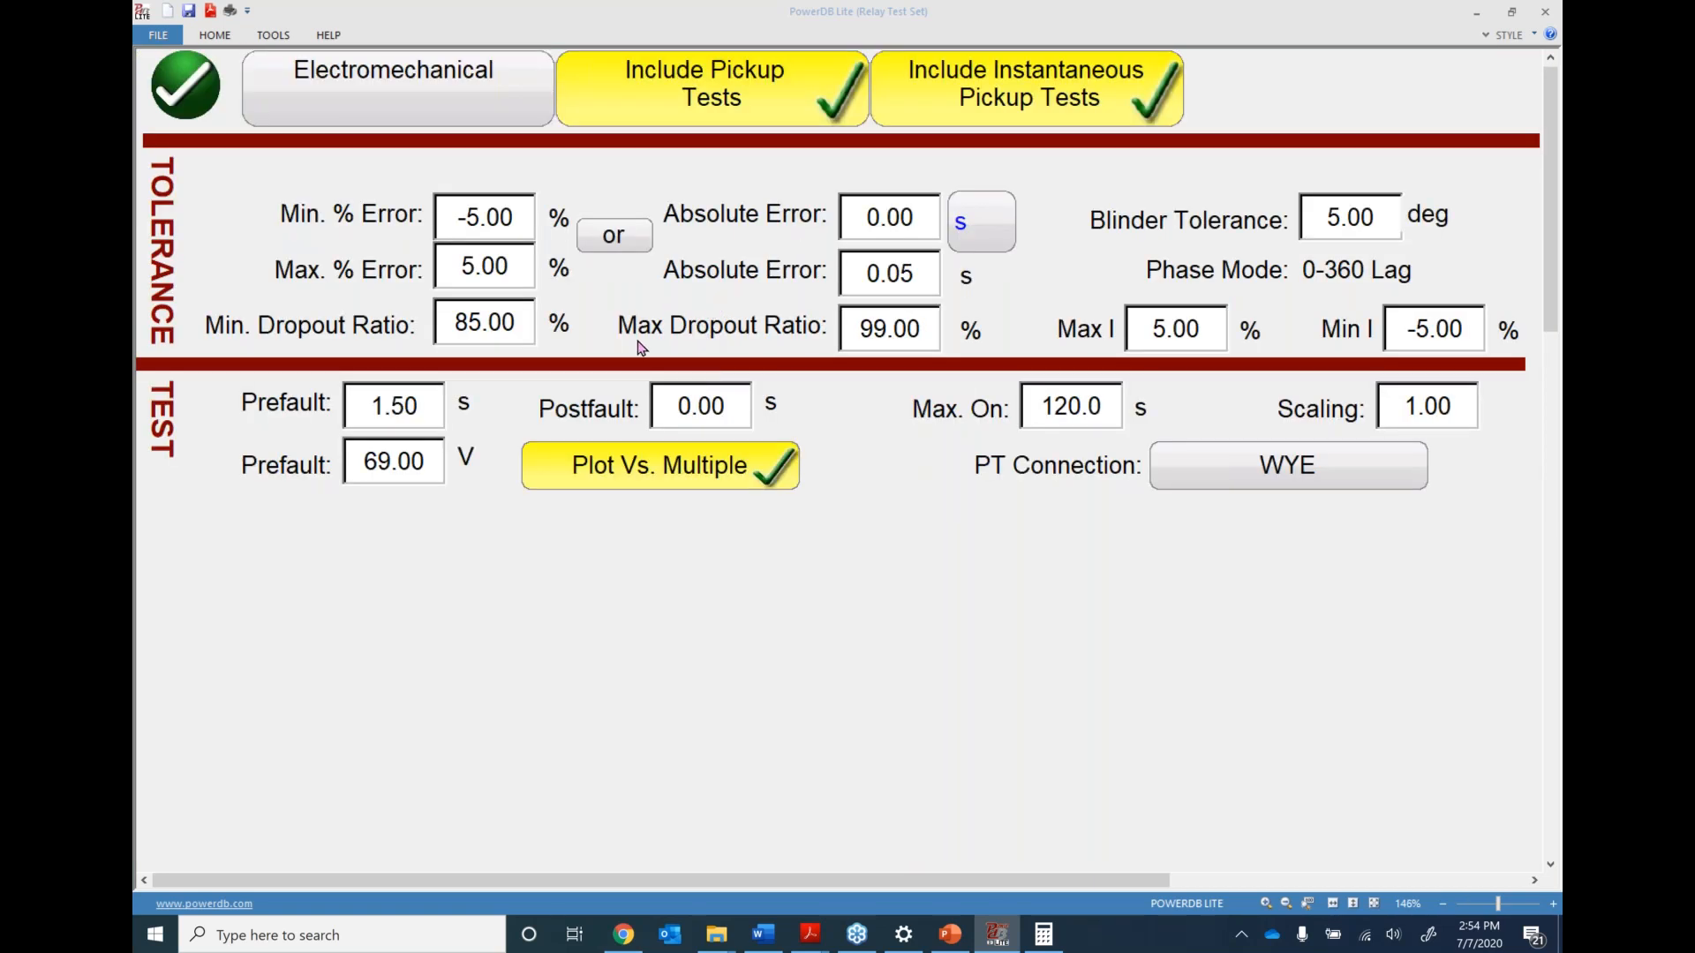
{"action": "left_click", "coordinate": [184, 88]}
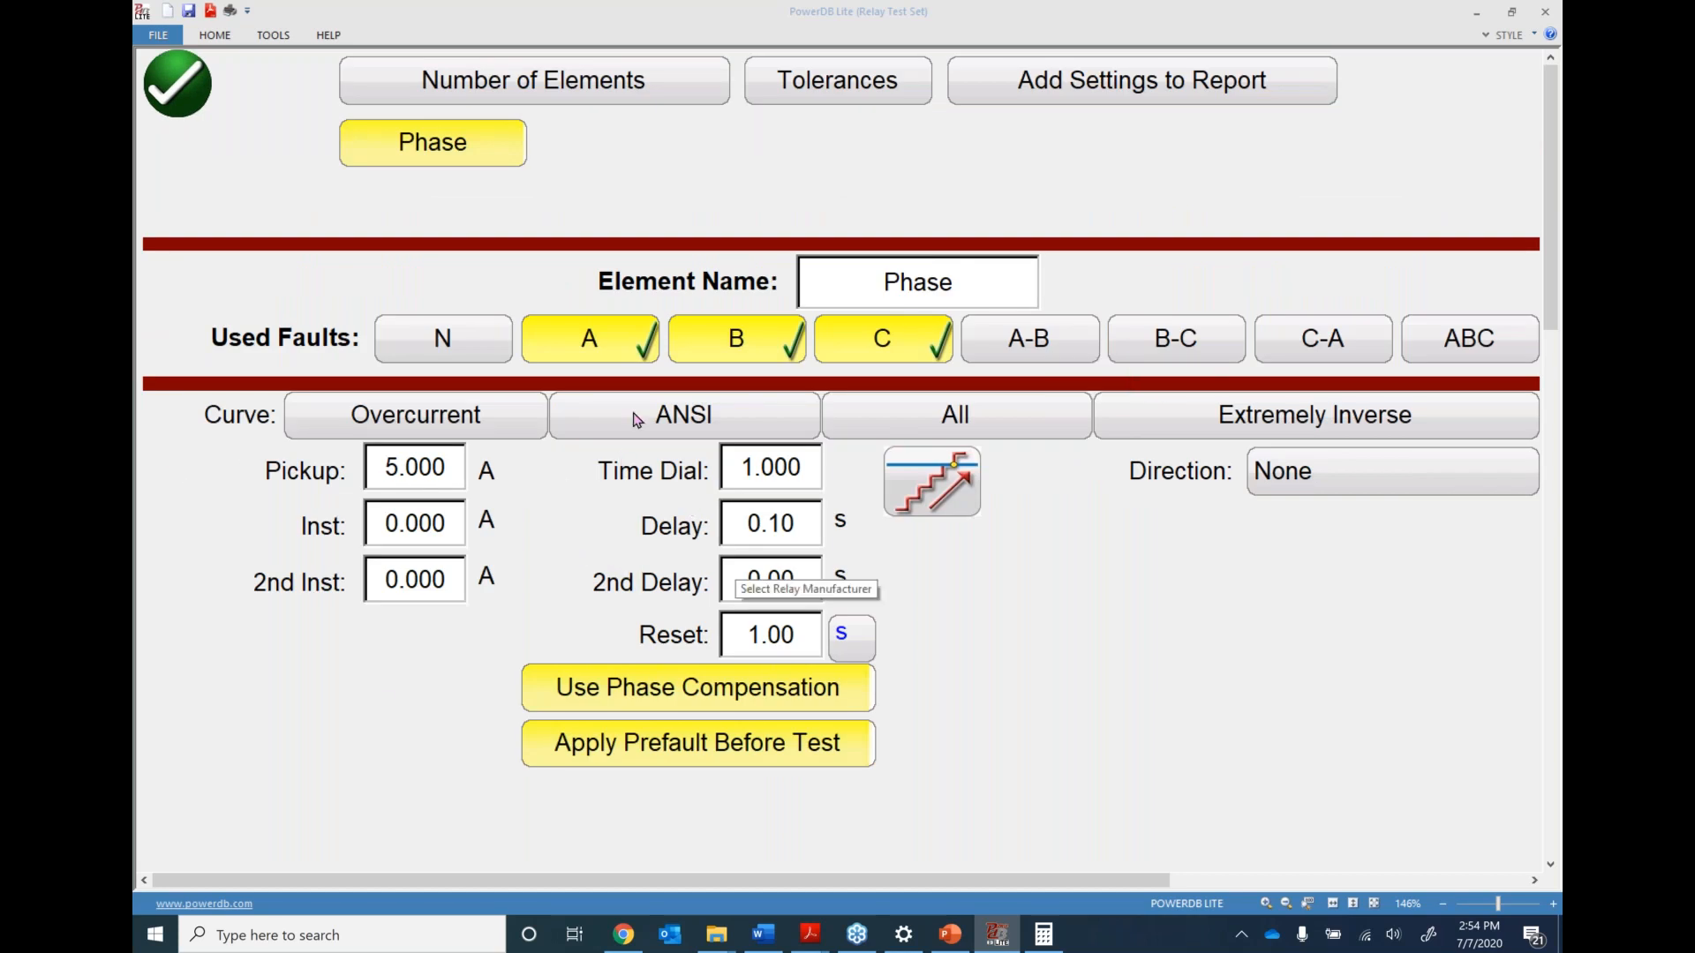
{"action": "left_click", "coordinate": [850, 634]}
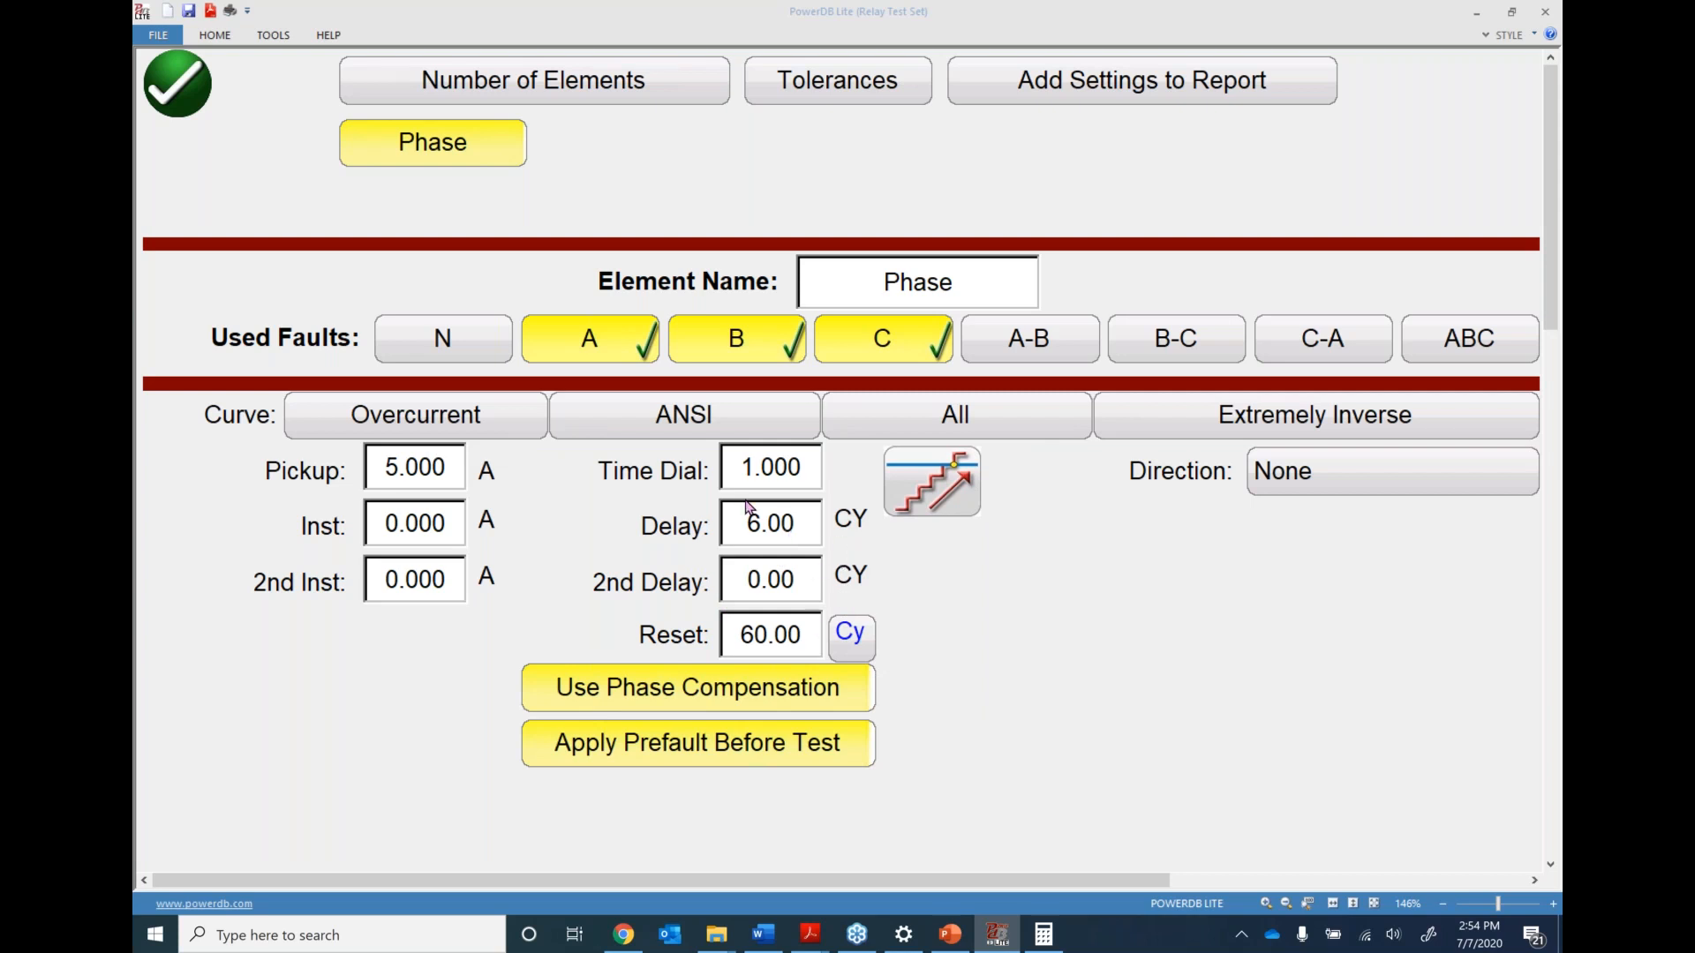
{"action": "left_click", "coordinate": [187, 85]}
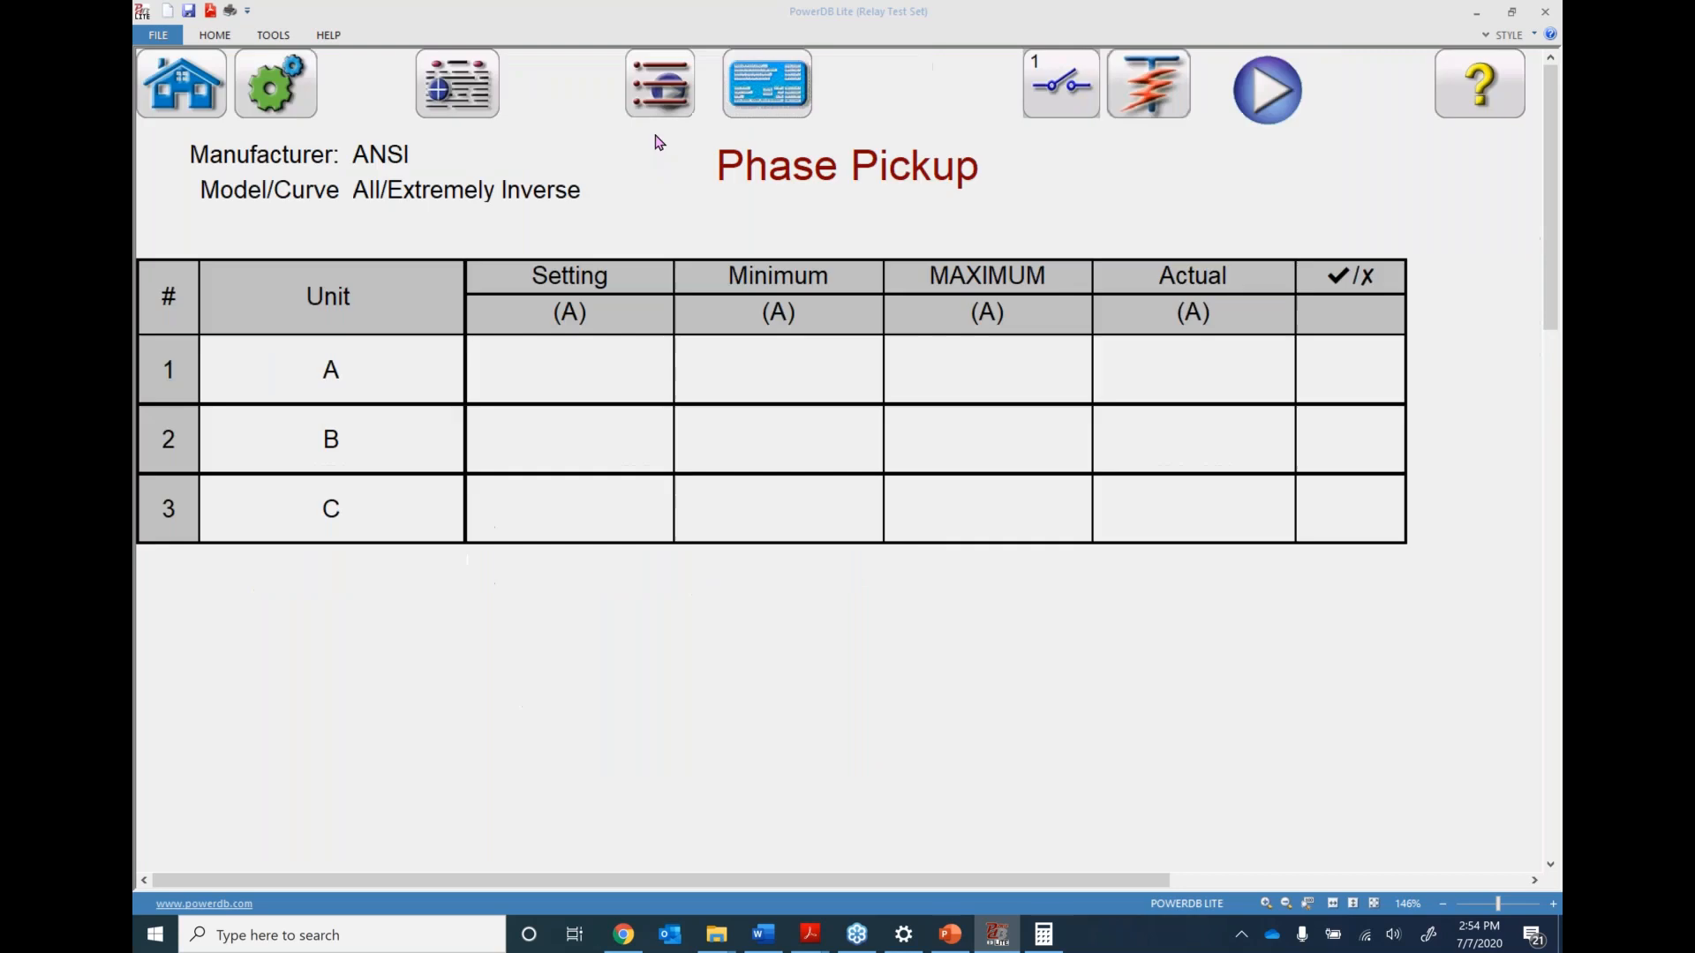
Open the Phase Timing test and change its time unit to seconds
{"action": "left_click", "coordinate": [658, 93]}
{"action": "left_click", "coordinate": [657, 102]}
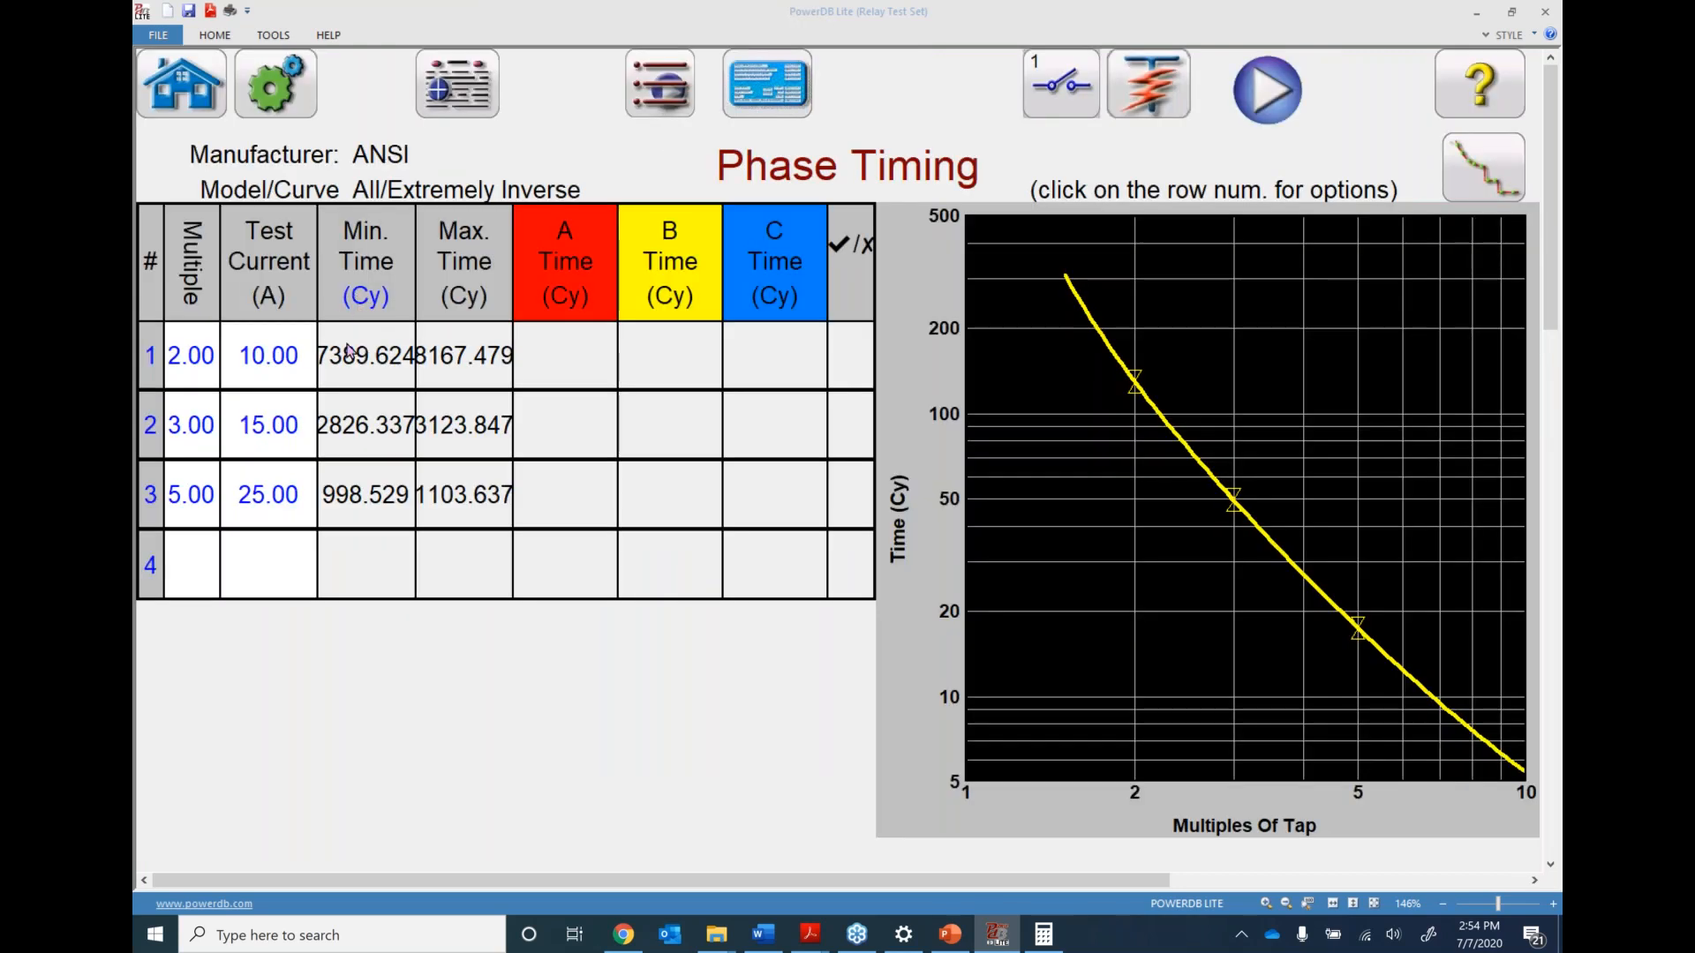
{"action": "left_click", "coordinate": [365, 300]}
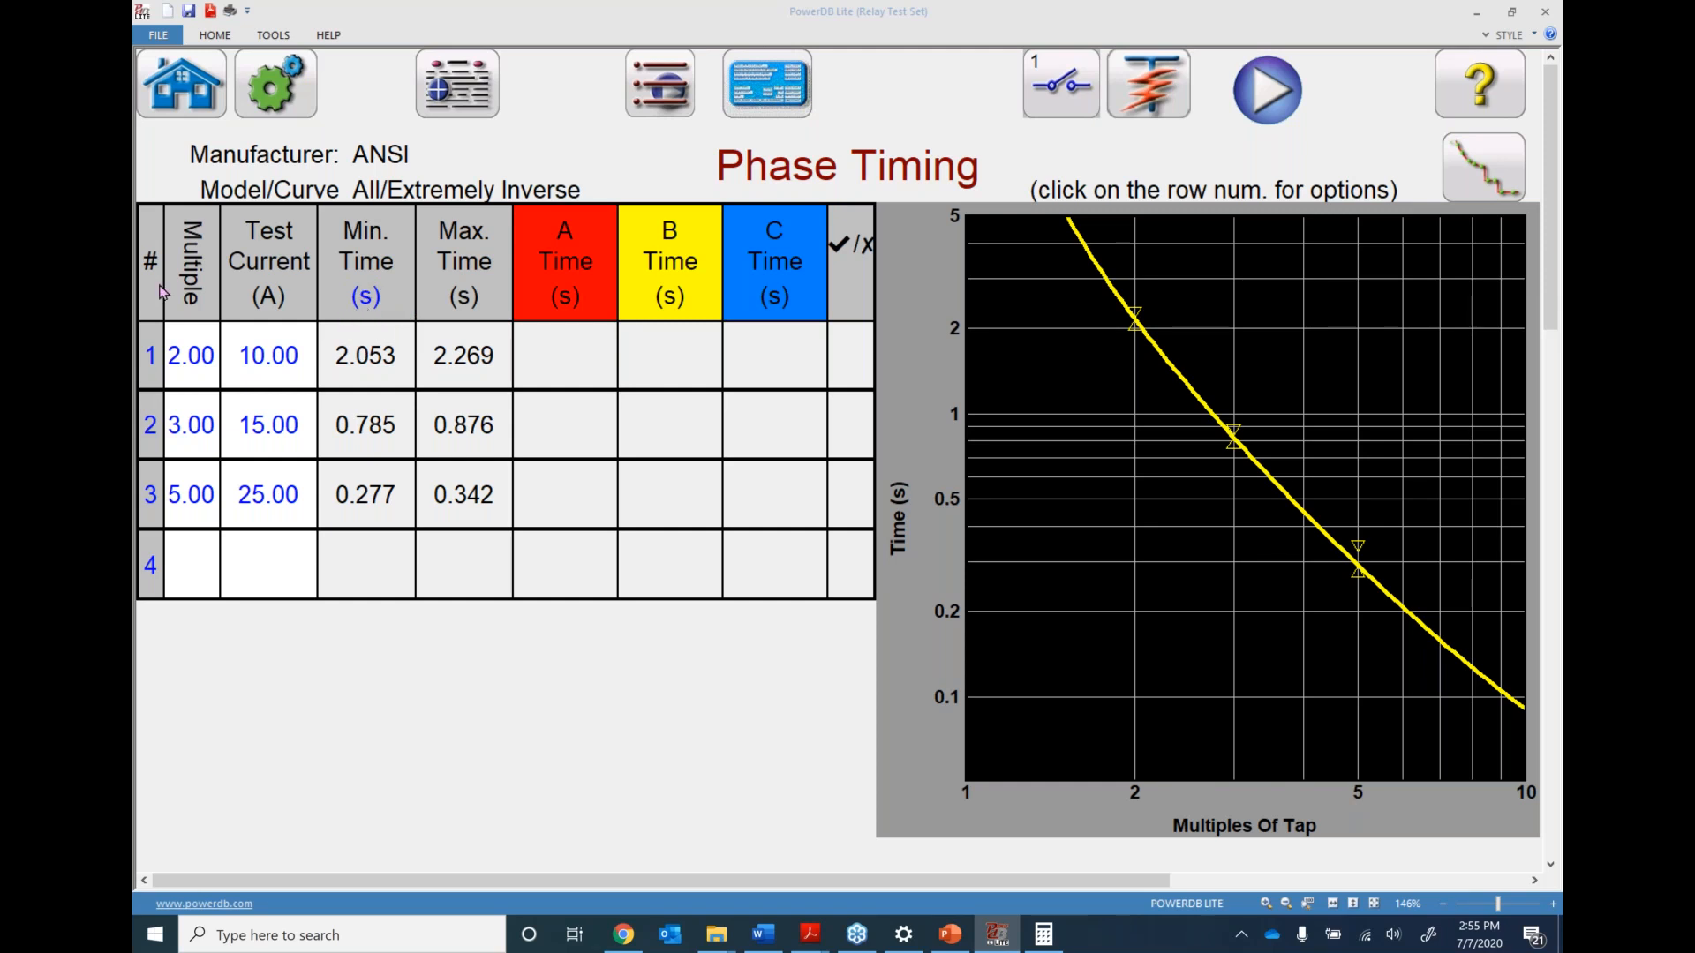
Return to the manual test screen, open the full help manual and browse to its table of contents
{"action": "key", "text": "alt+Tab"}
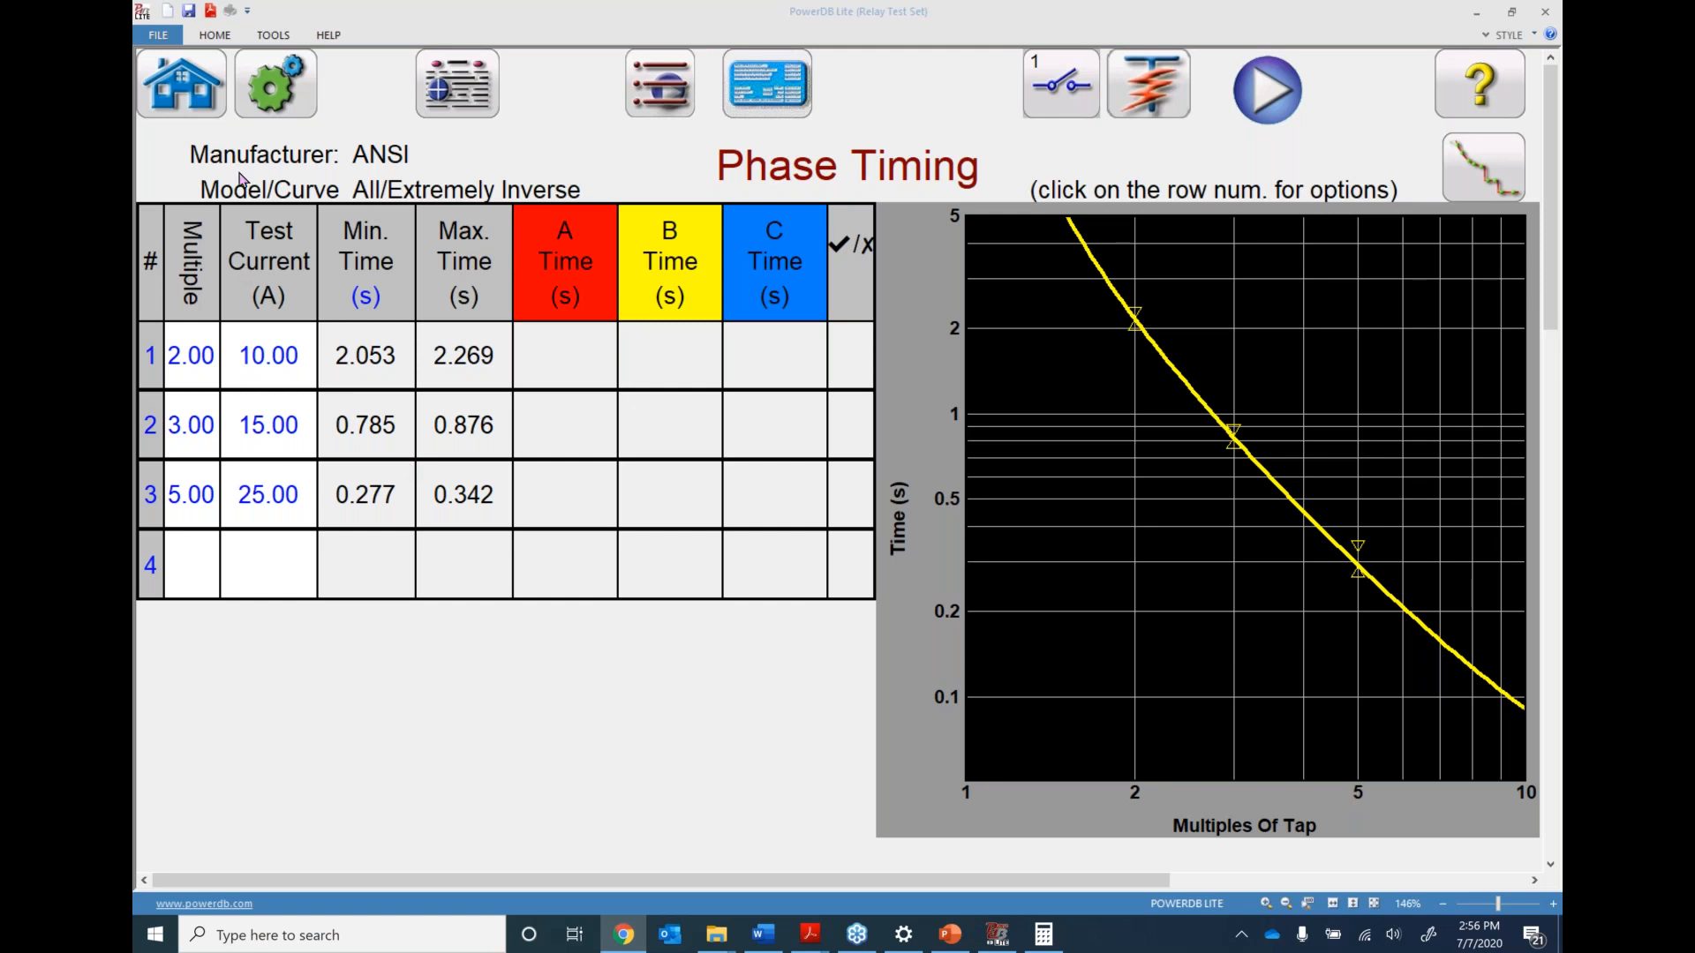
{"action": "left_click", "coordinate": [187, 111]}
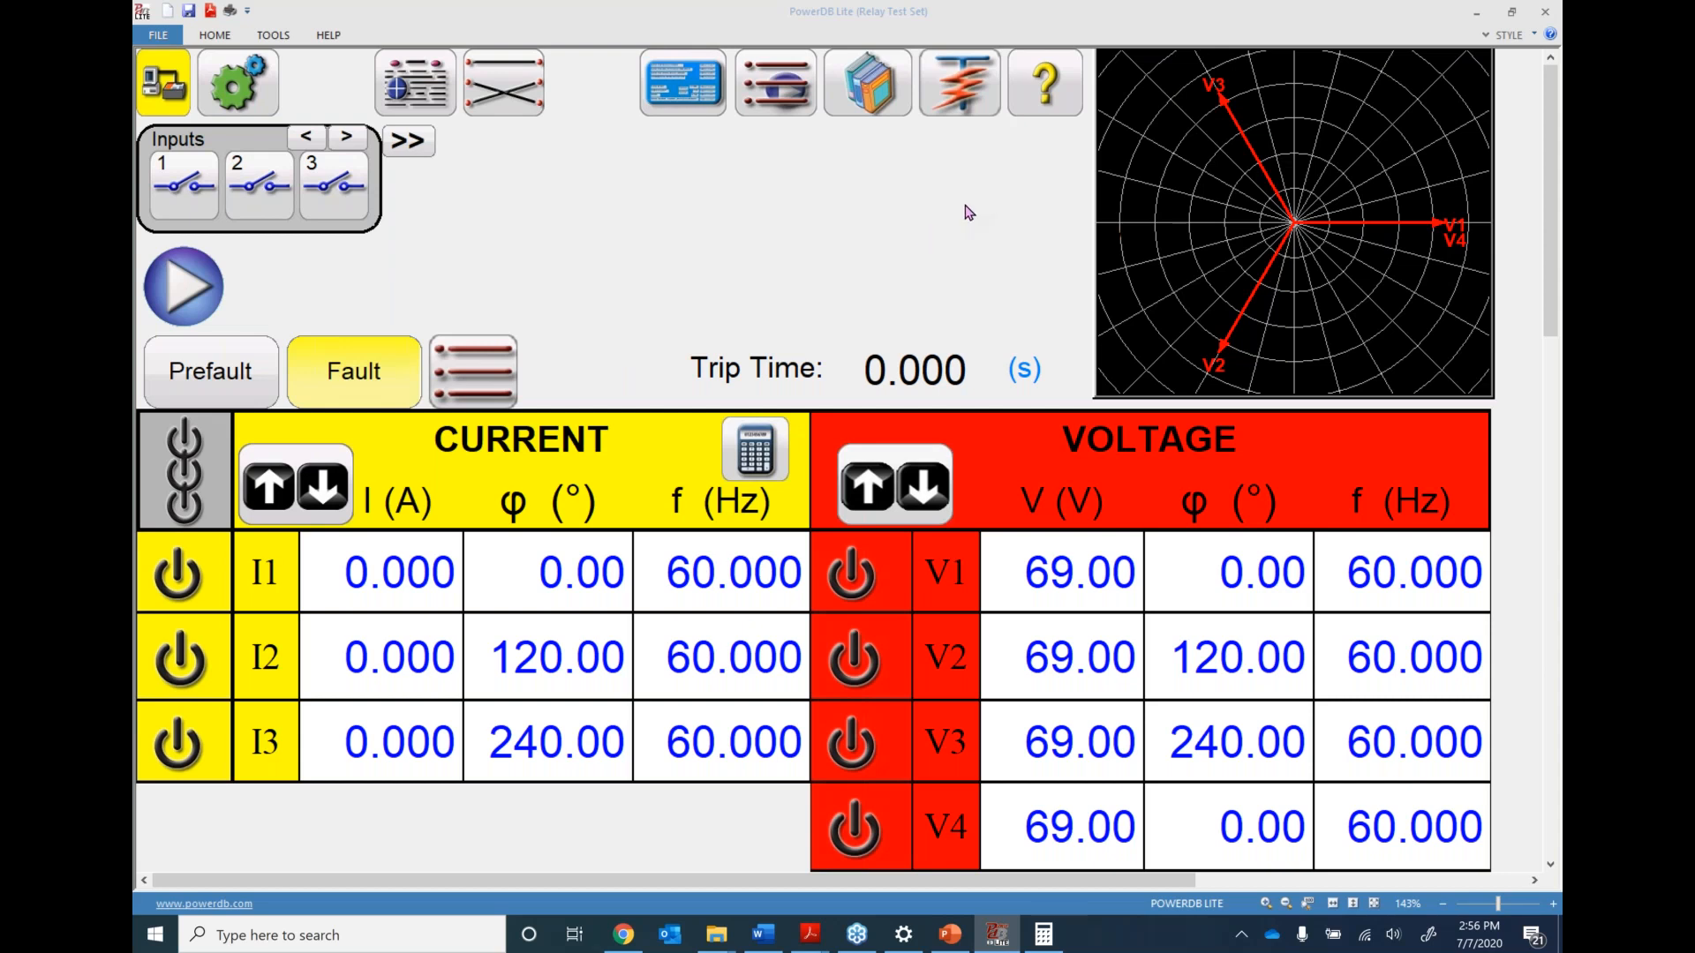
{"action": "left_click", "coordinate": [1046, 88]}
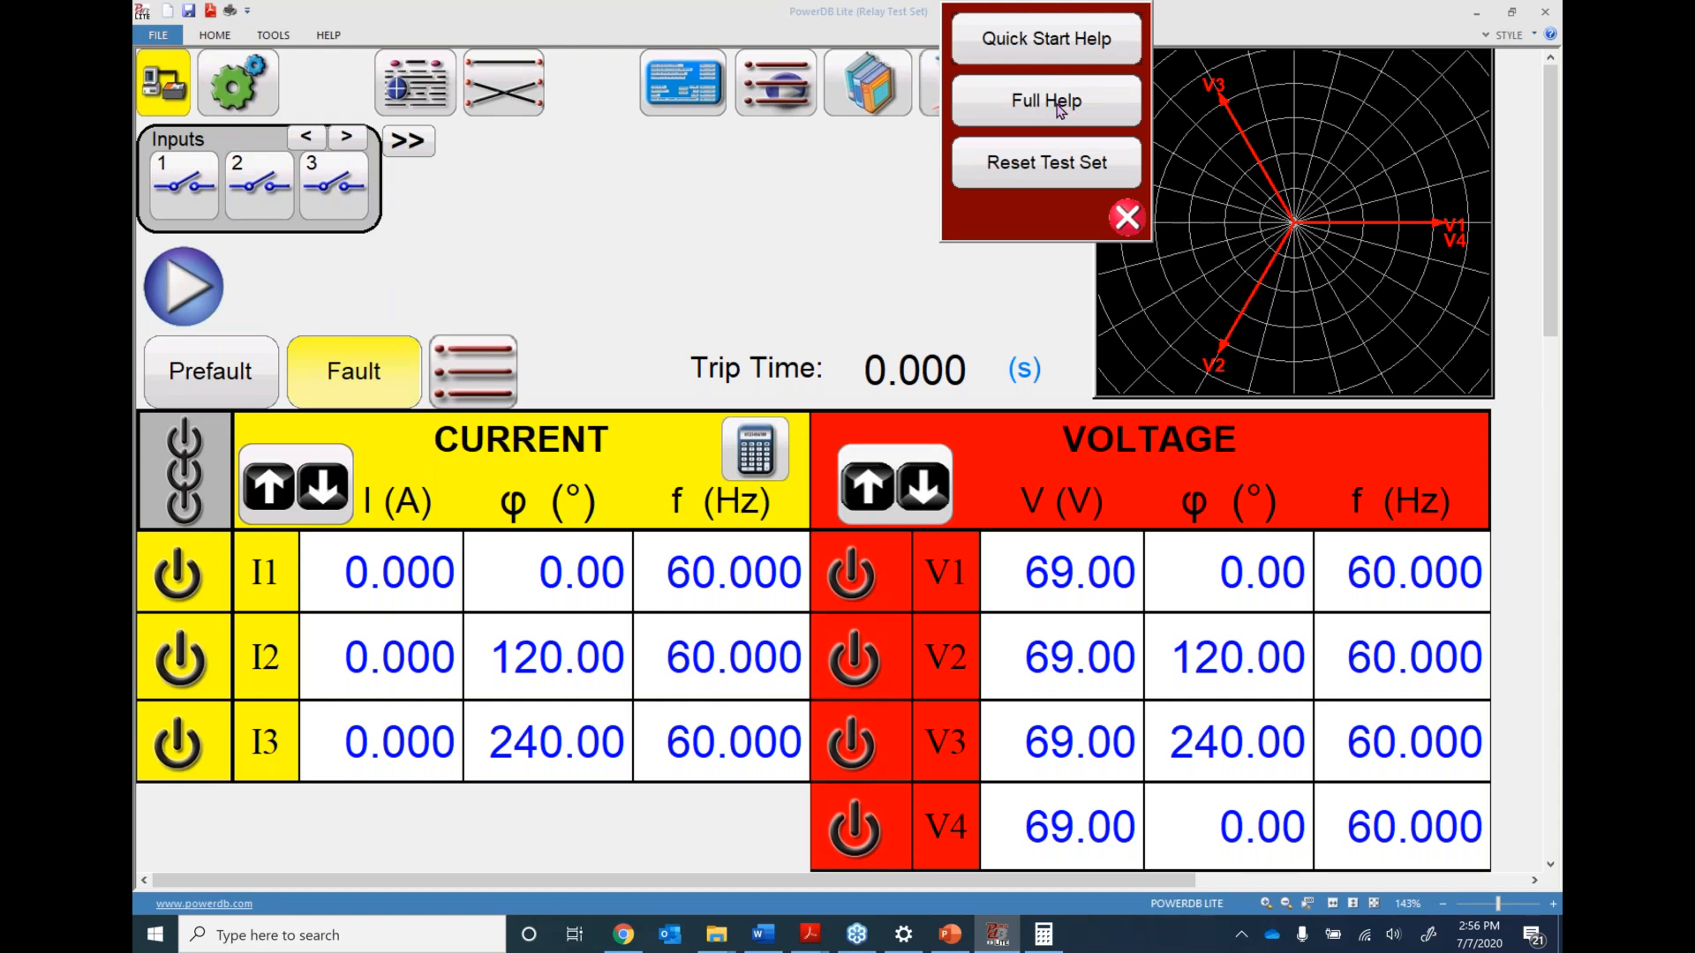
{"action": "left_click", "coordinate": [1058, 104]}
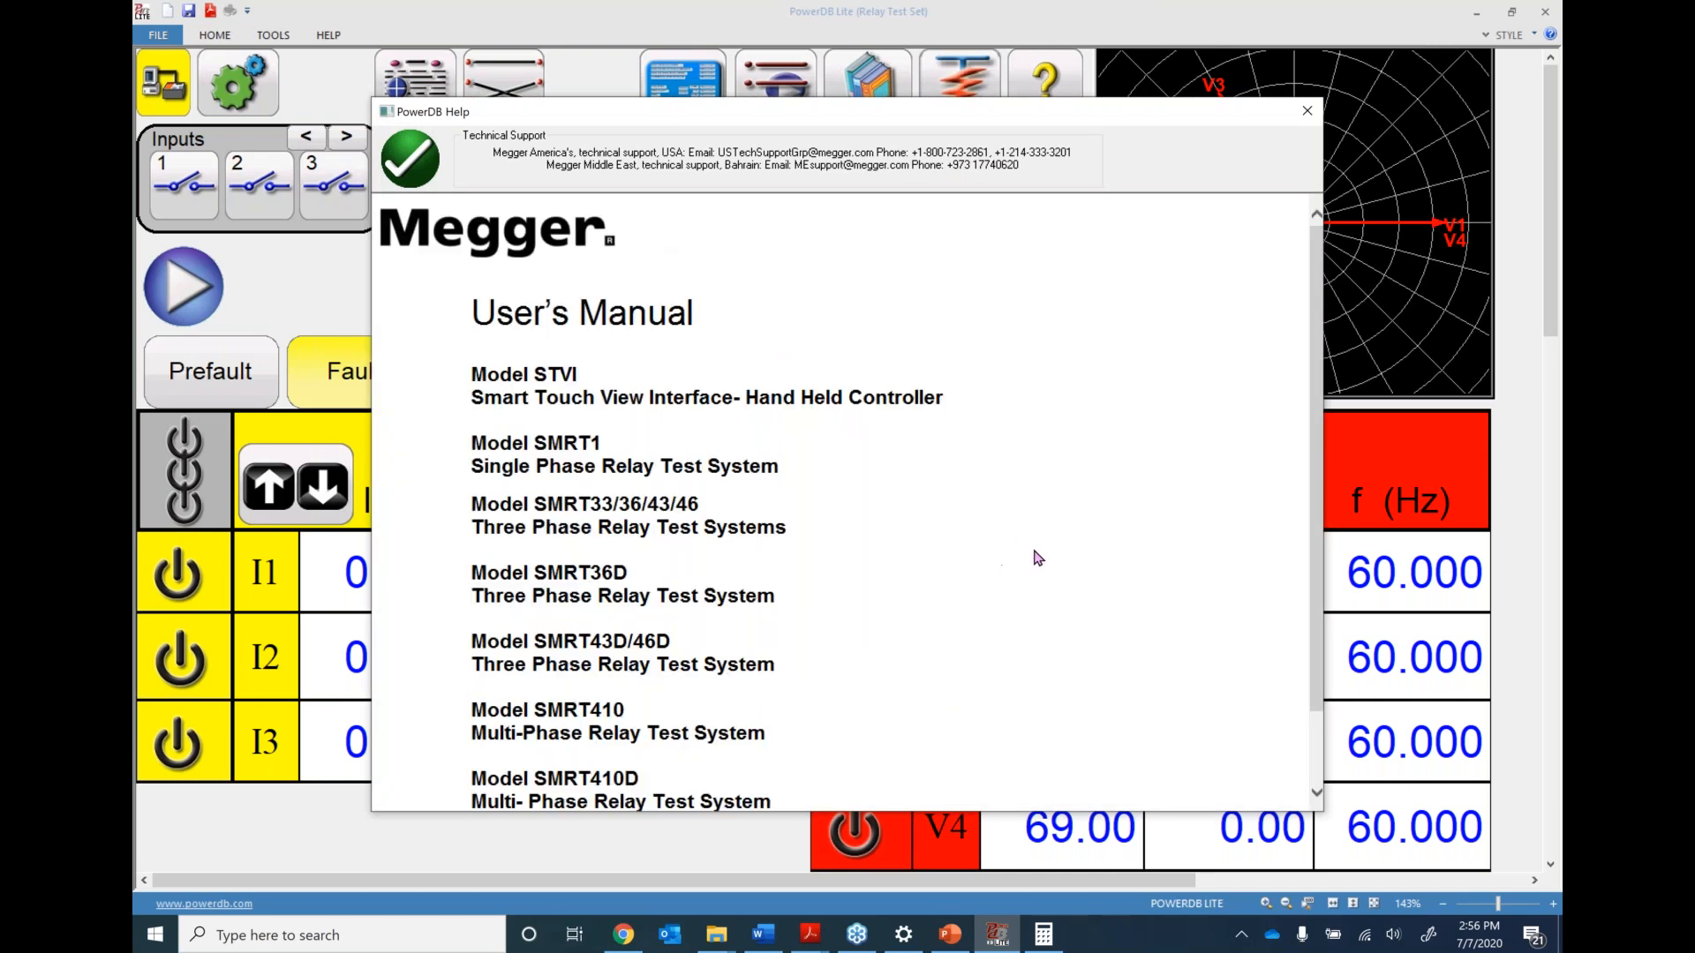
{"action": "scroll", "coordinate": [995, 528], "scroll_direction": "down", "scroll_amount": 5}
{"action": "scroll", "coordinate": [995, 528], "scroll_direction": "down", "scroll_amount": 15}
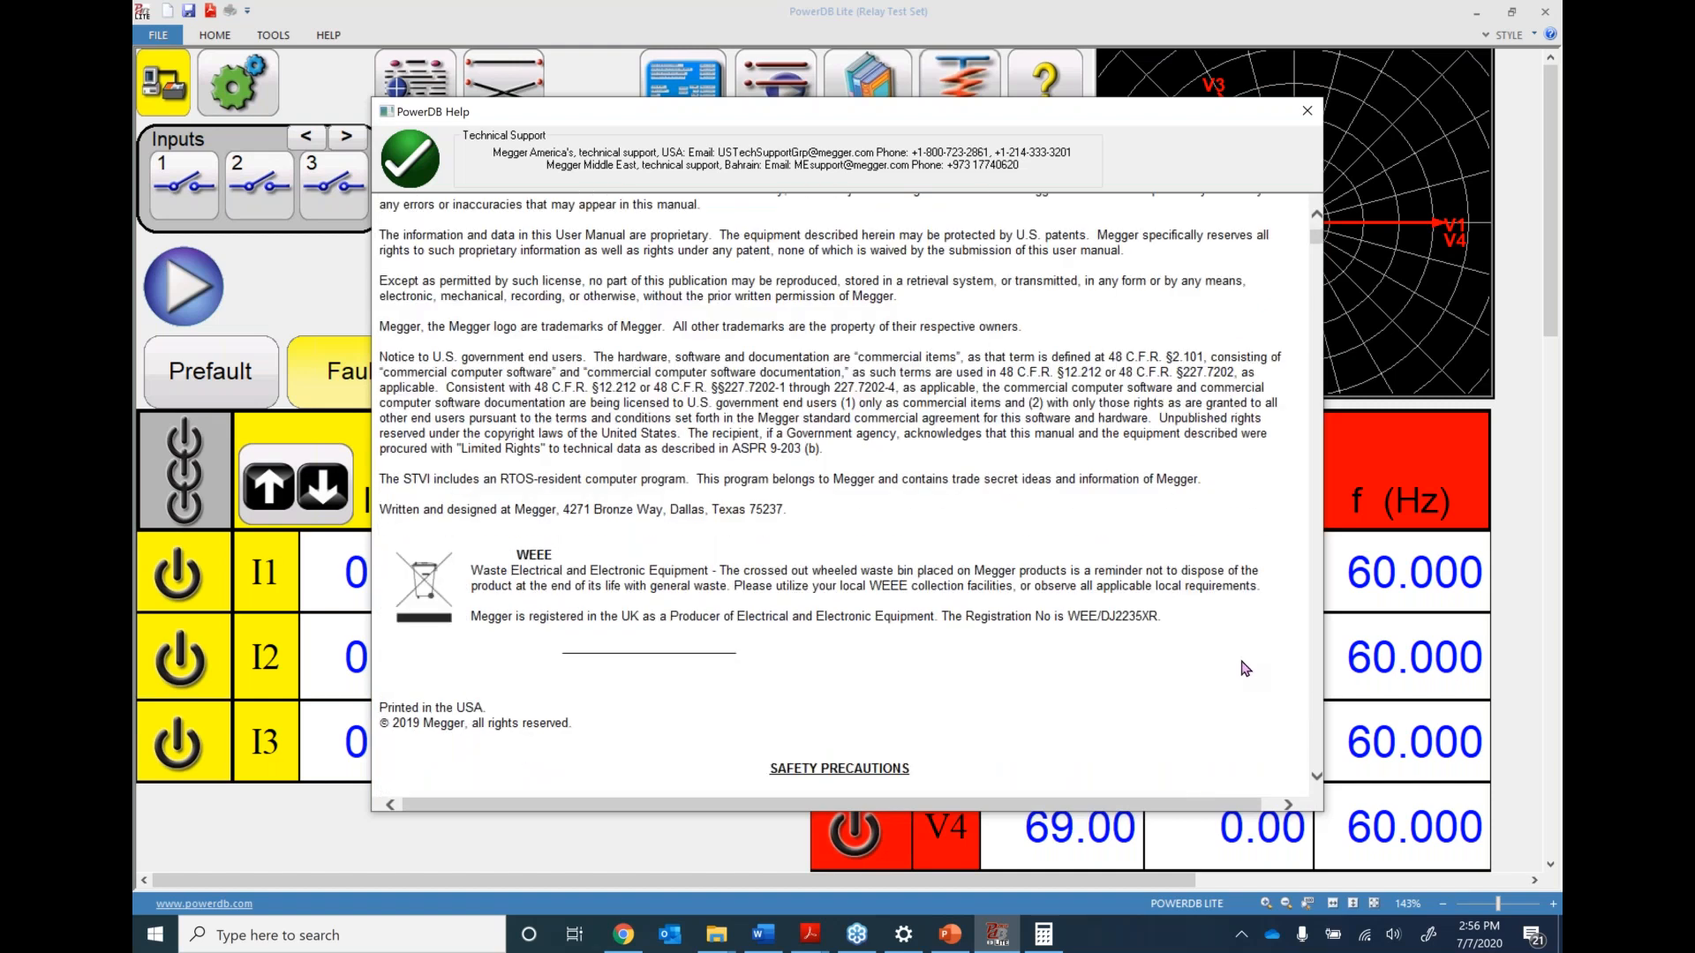
{"action": "scroll", "coordinate": [1236, 653], "scroll_direction": "down", "scroll_amount": 15}
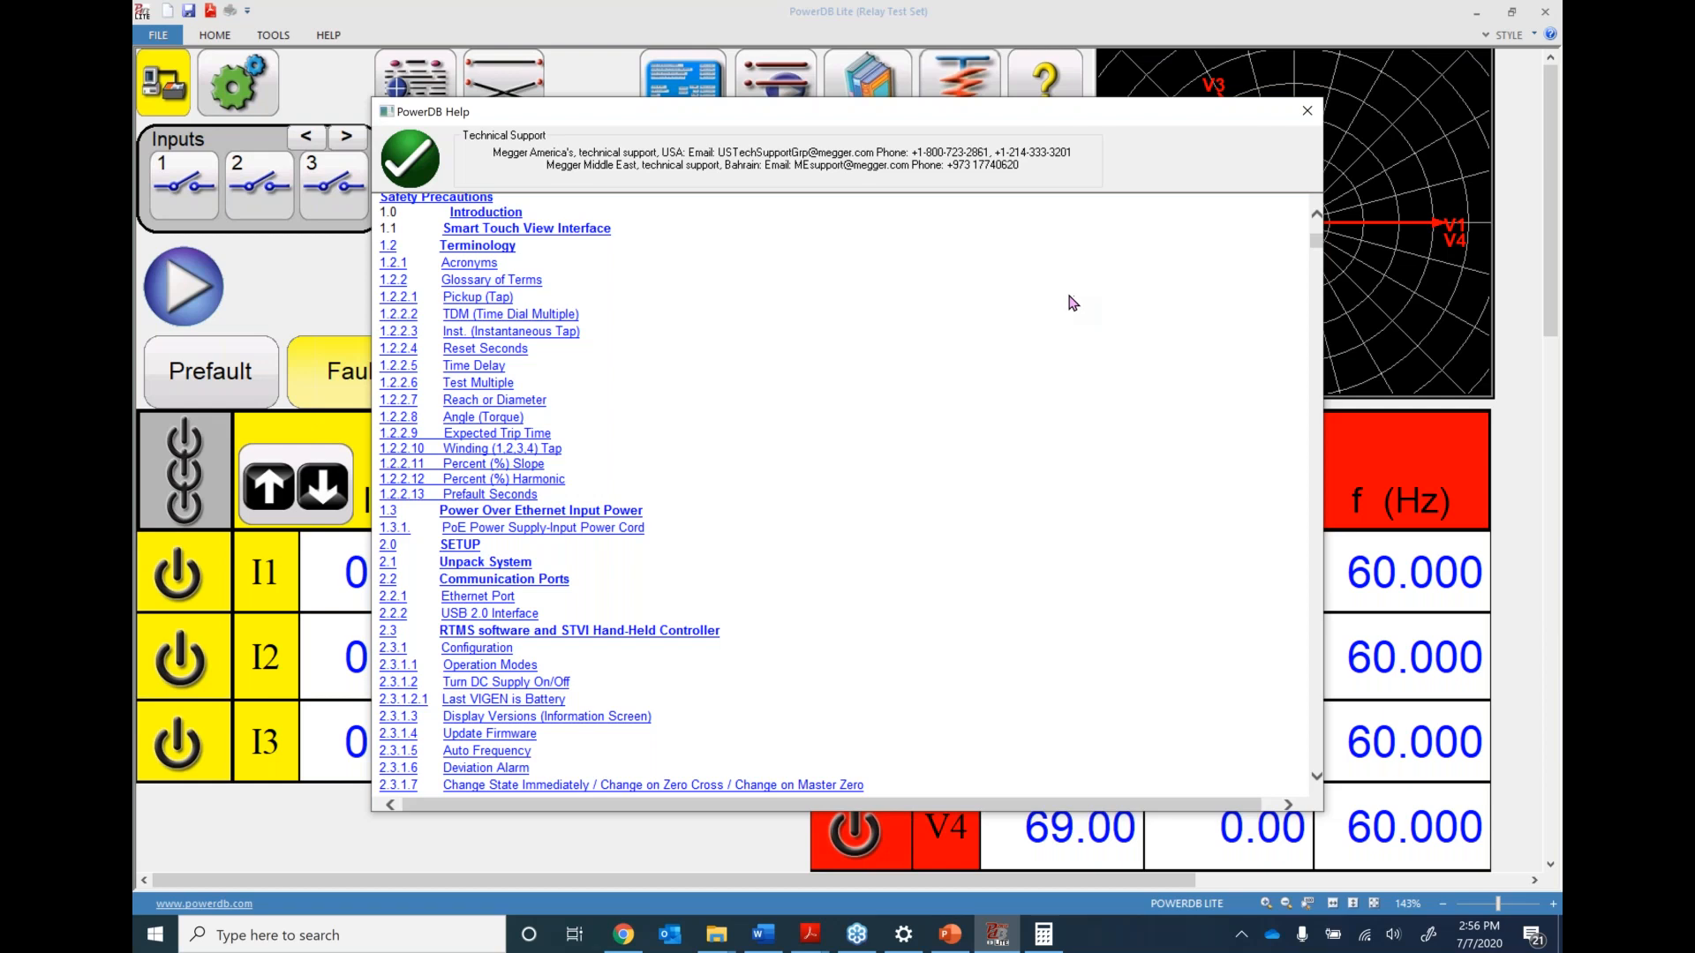
Search the manual for "sequencer", go to the Run Sequencer Test section, and close the help
{"action": "key", "text": "ctrl+f"}
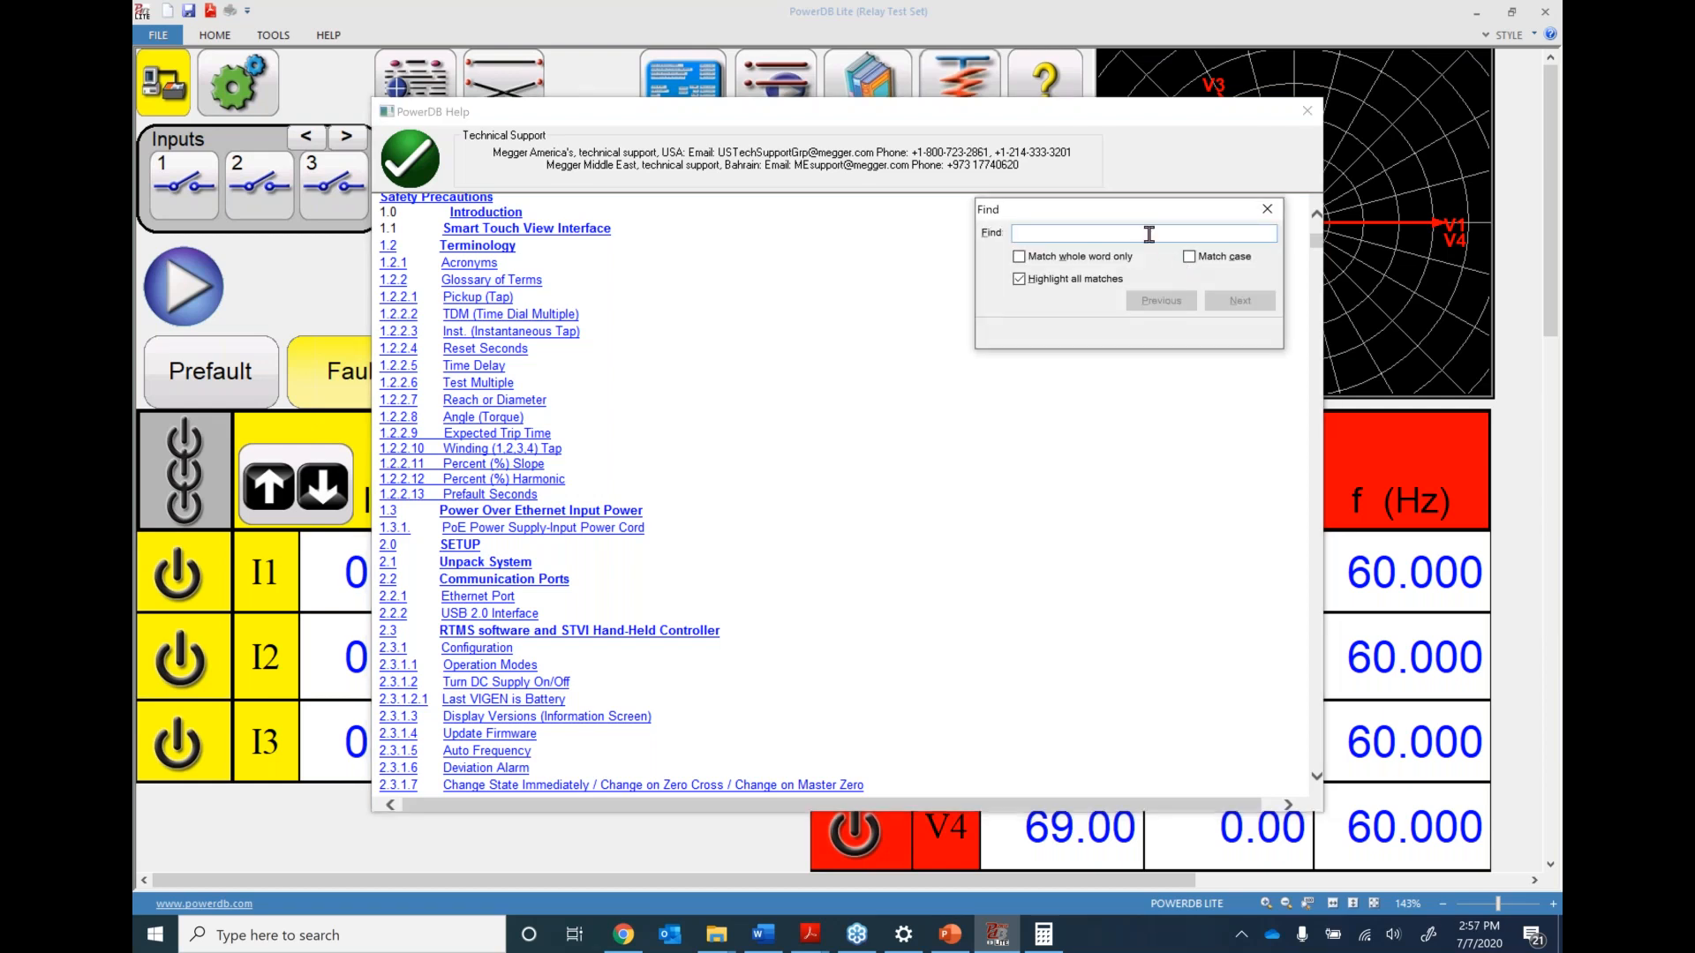
{"action": "type", "text": "sequencer"}
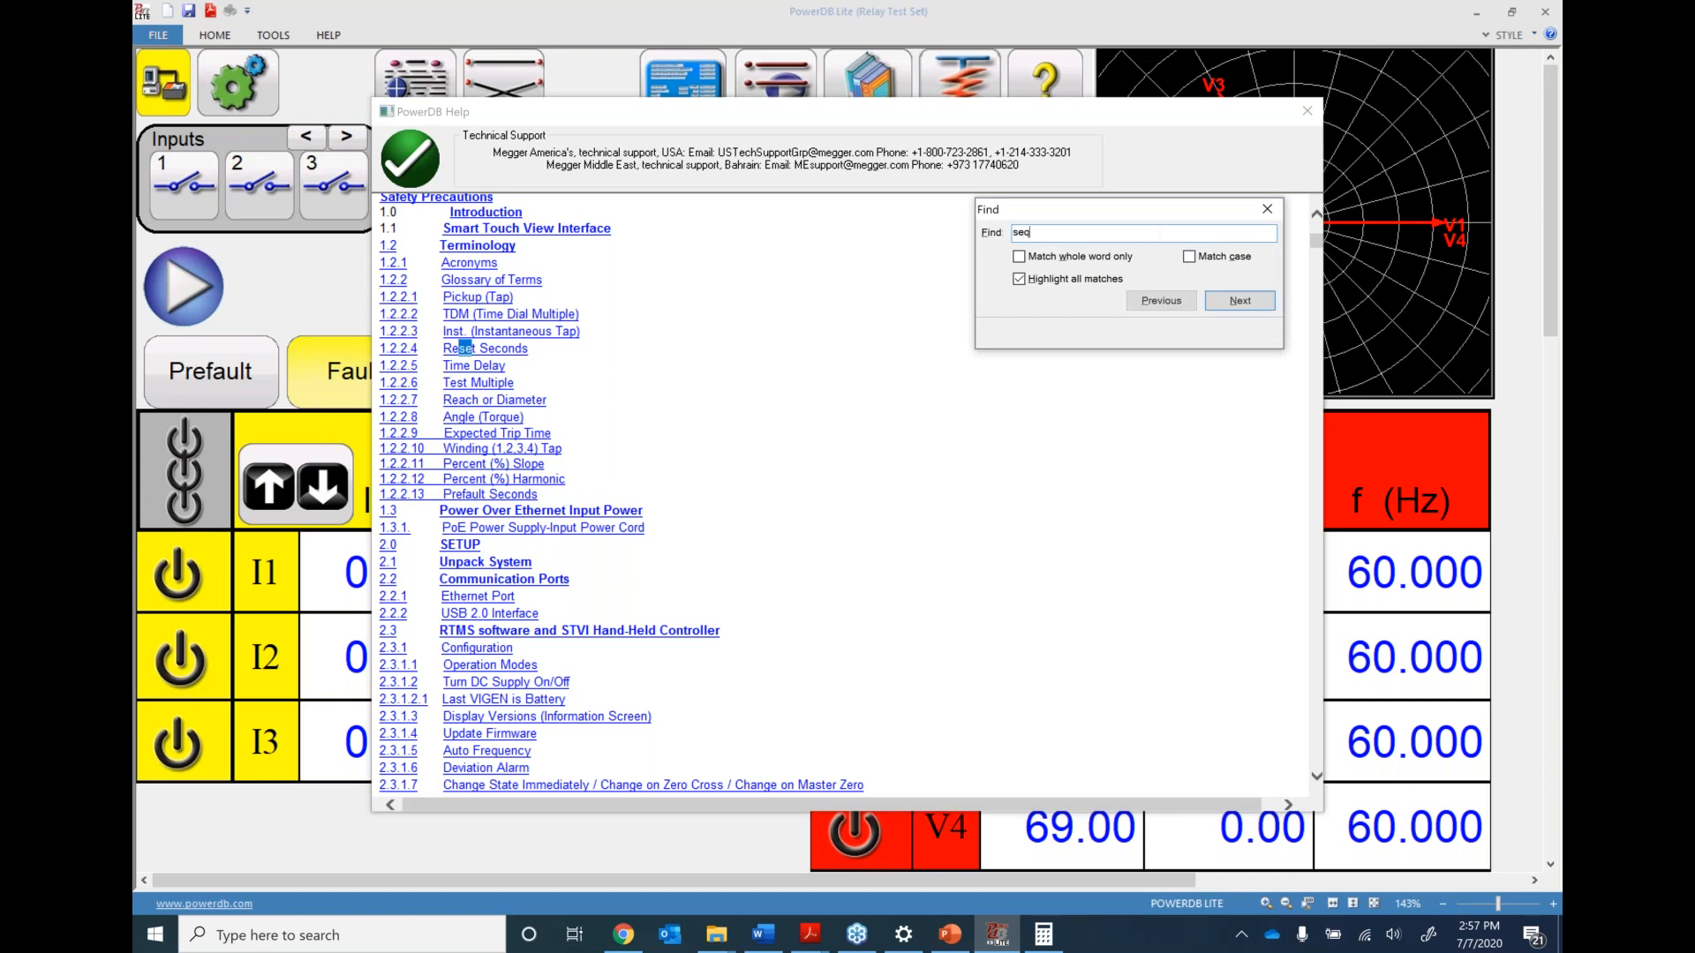
{"action": "key", "text": "Return"}
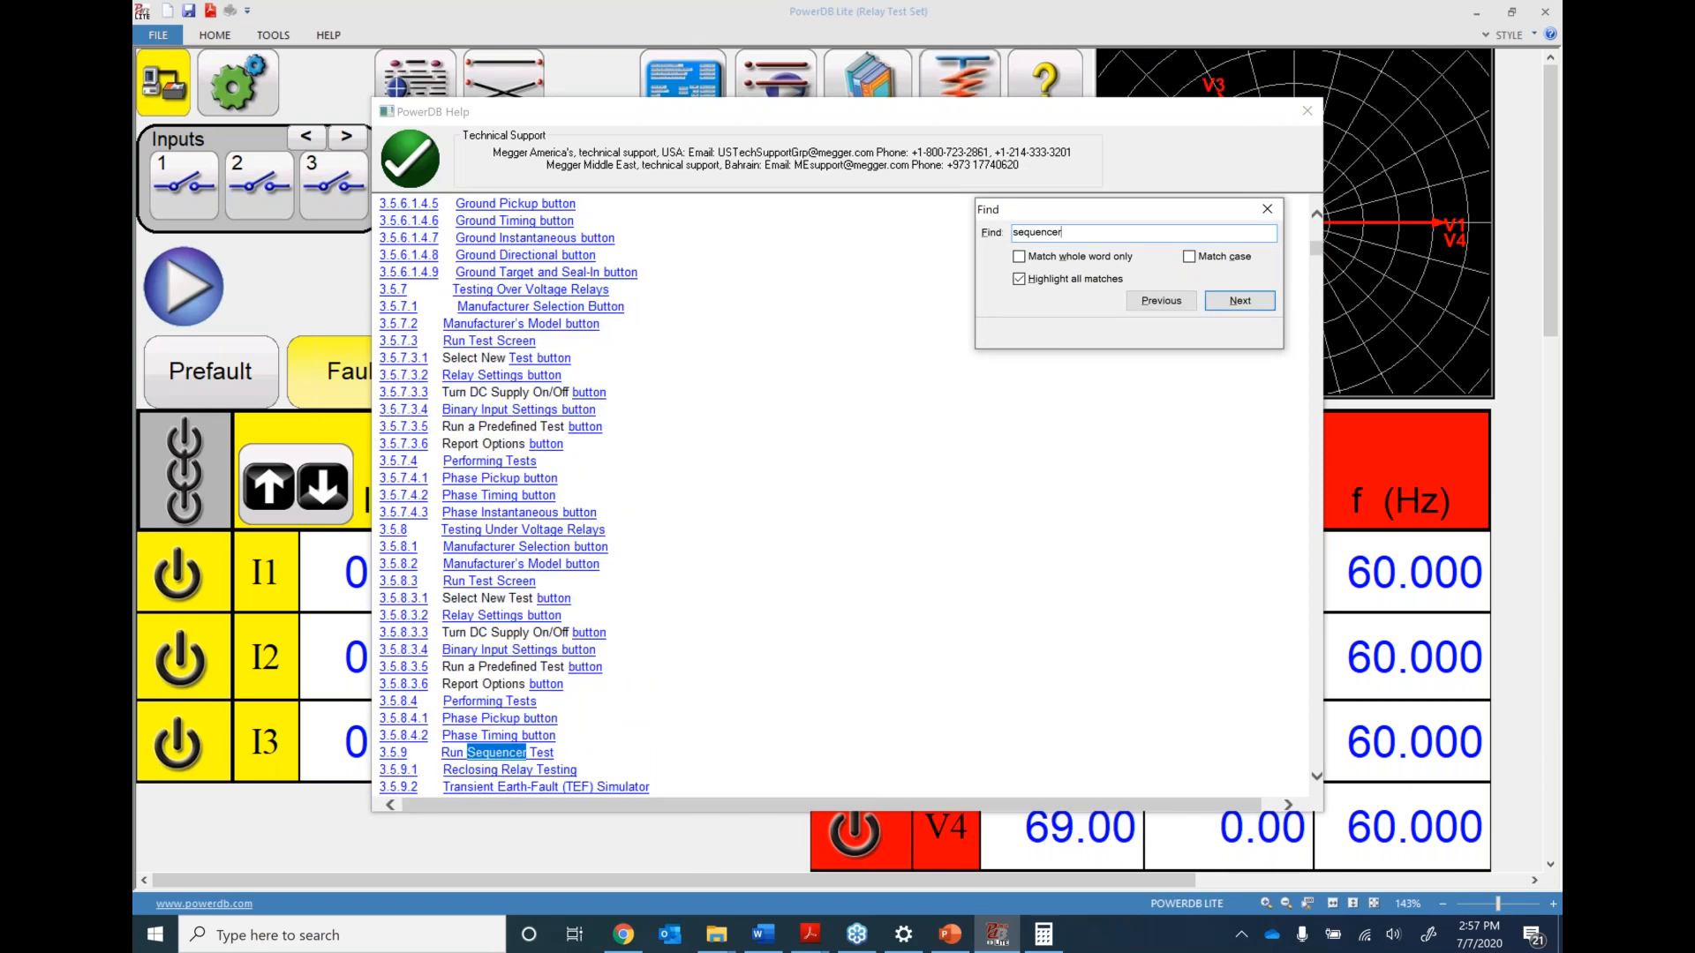
{"action": "key", "text": "Return"}
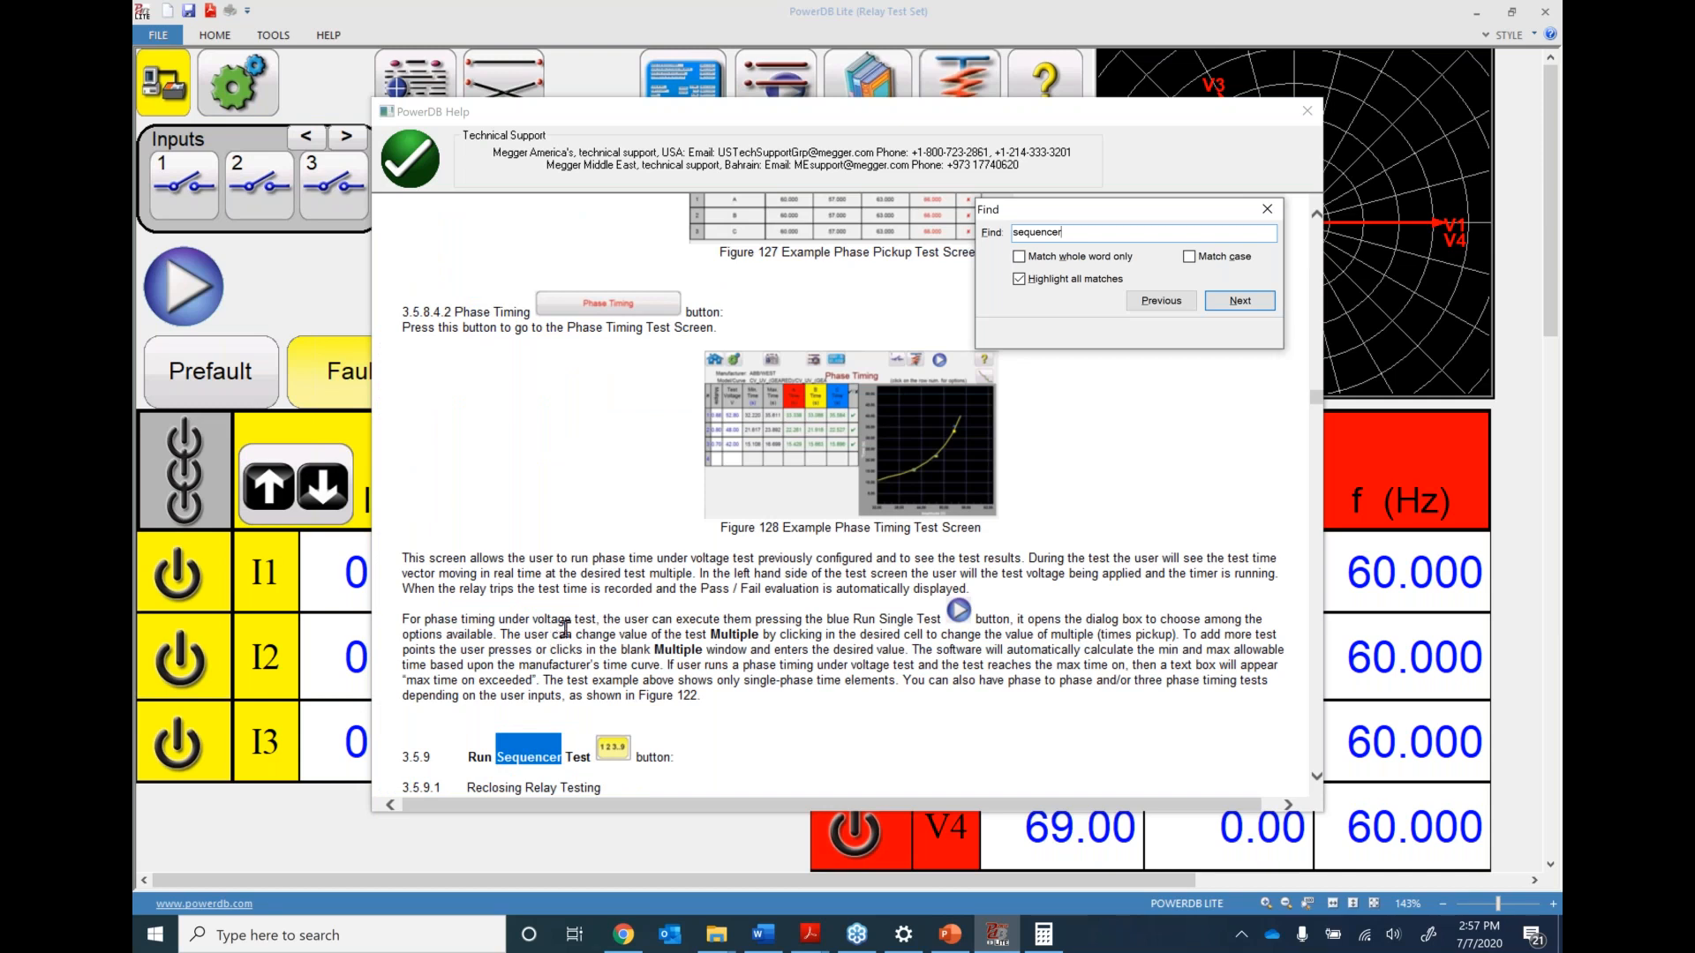
{"action": "left_click", "coordinate": [1266, 212]}
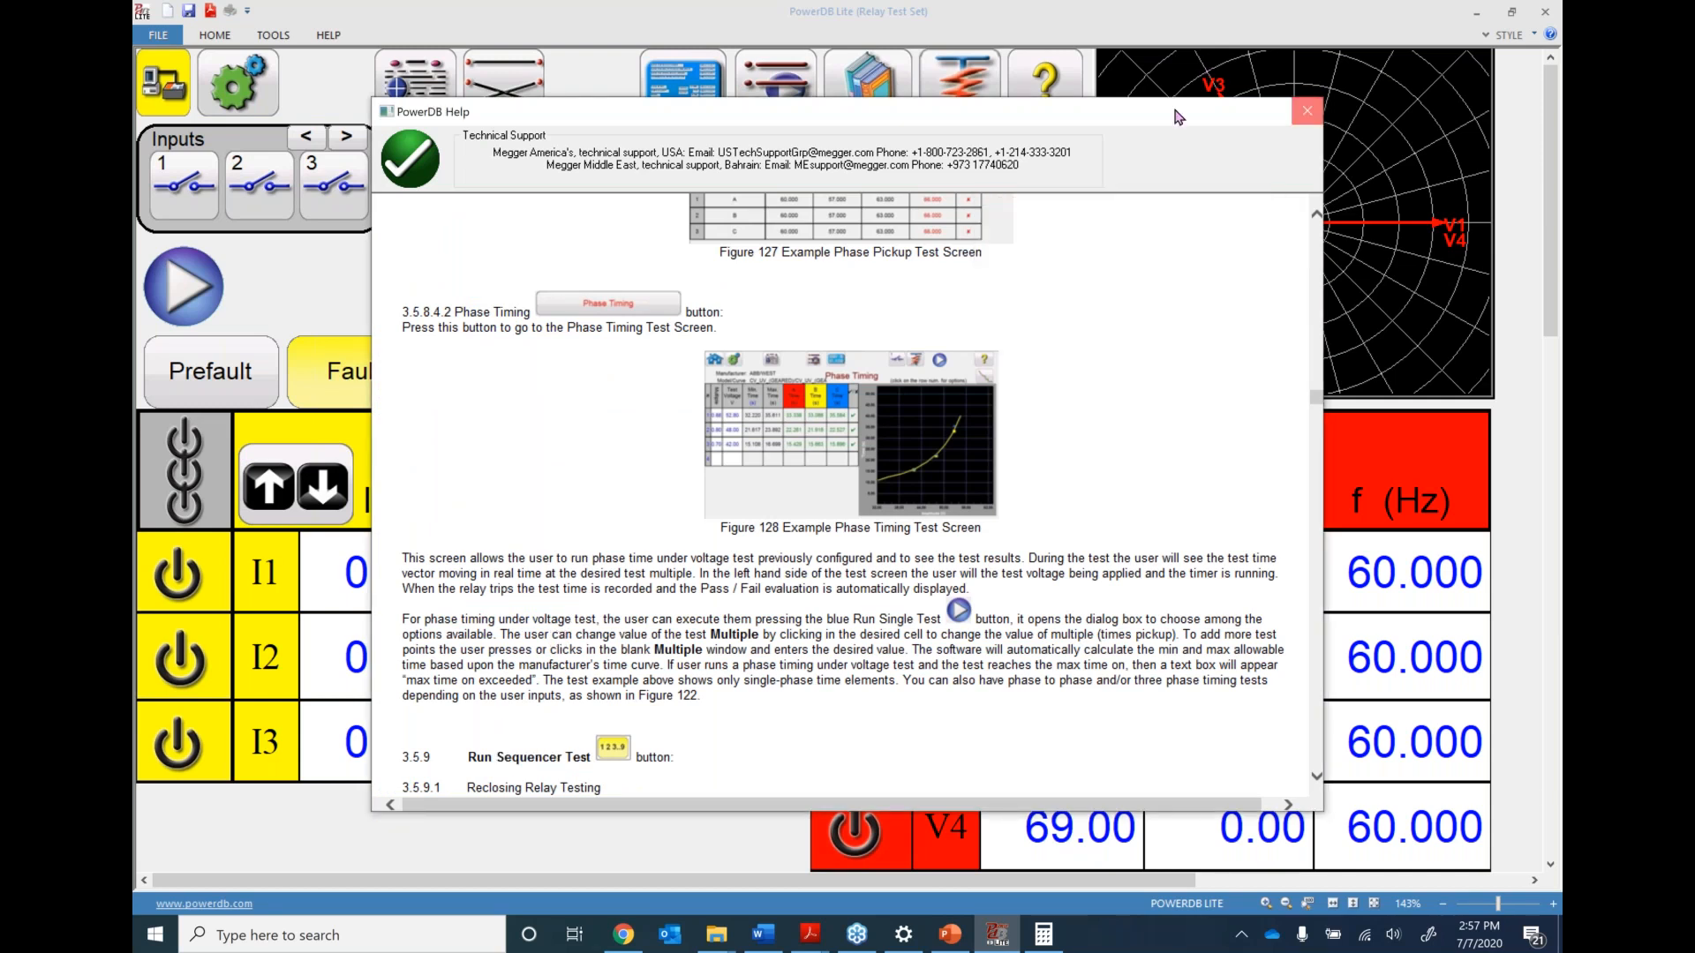
{"action": "left_click", "coordinate": [1308, 111]}
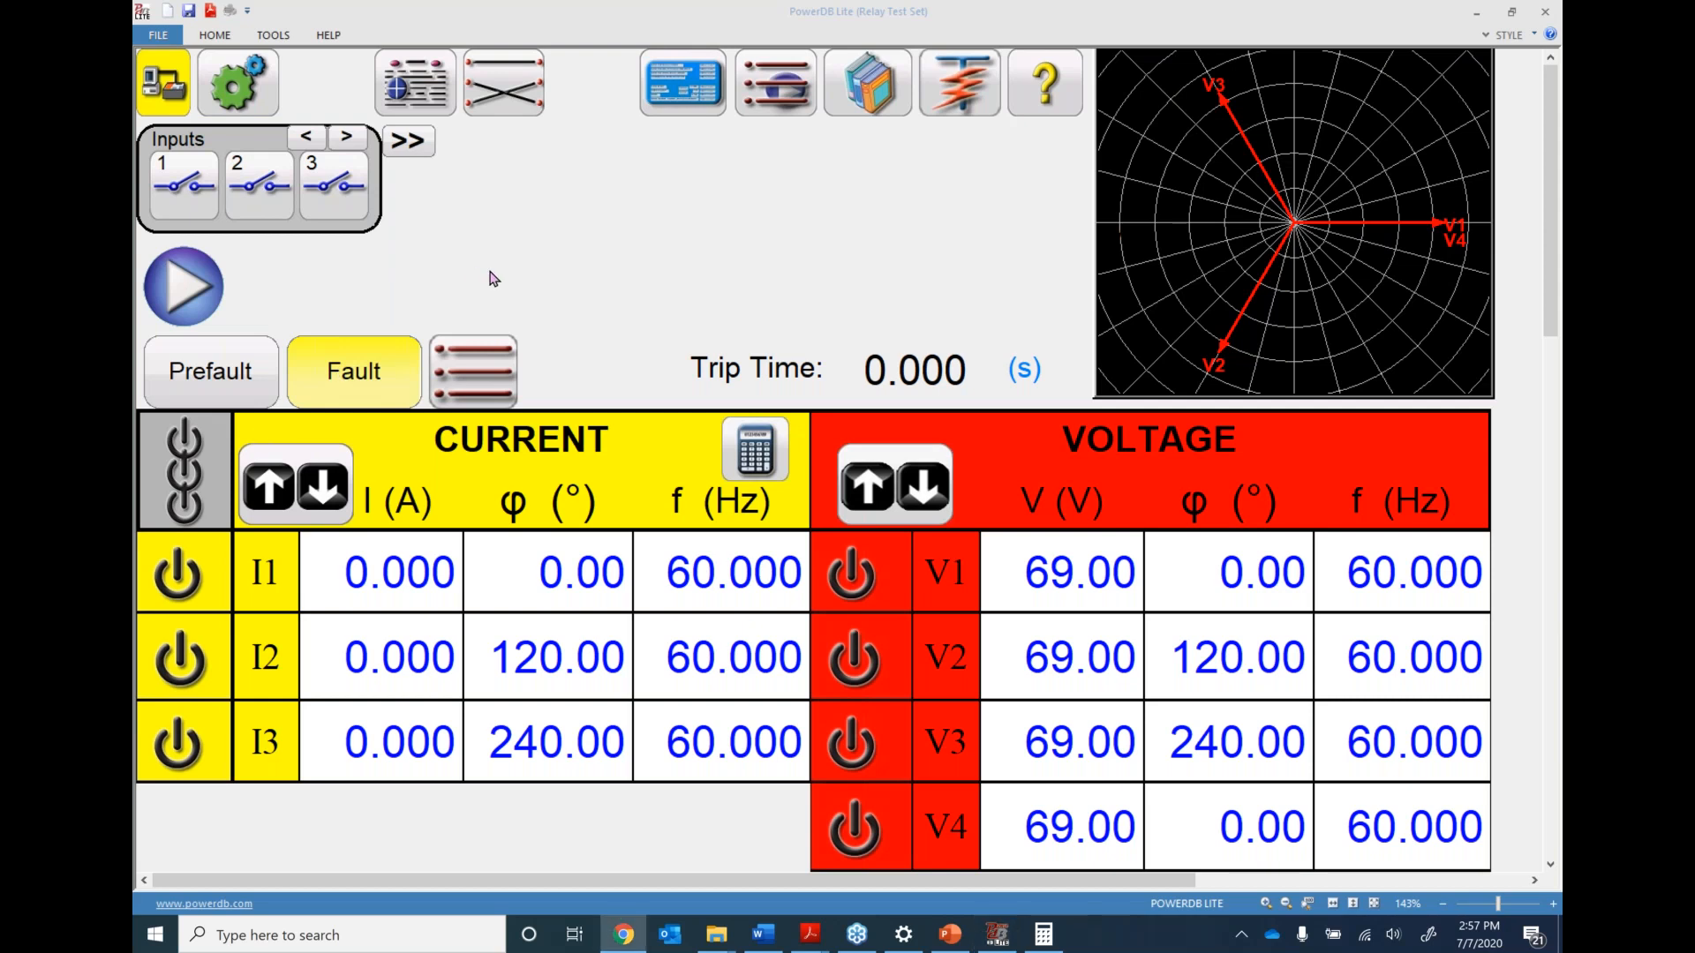
Open the current timing test's Phase settings and toggle Apply Prefault Before Test off and back on
{"action": "left_click", "coordinate": [783, 79]}
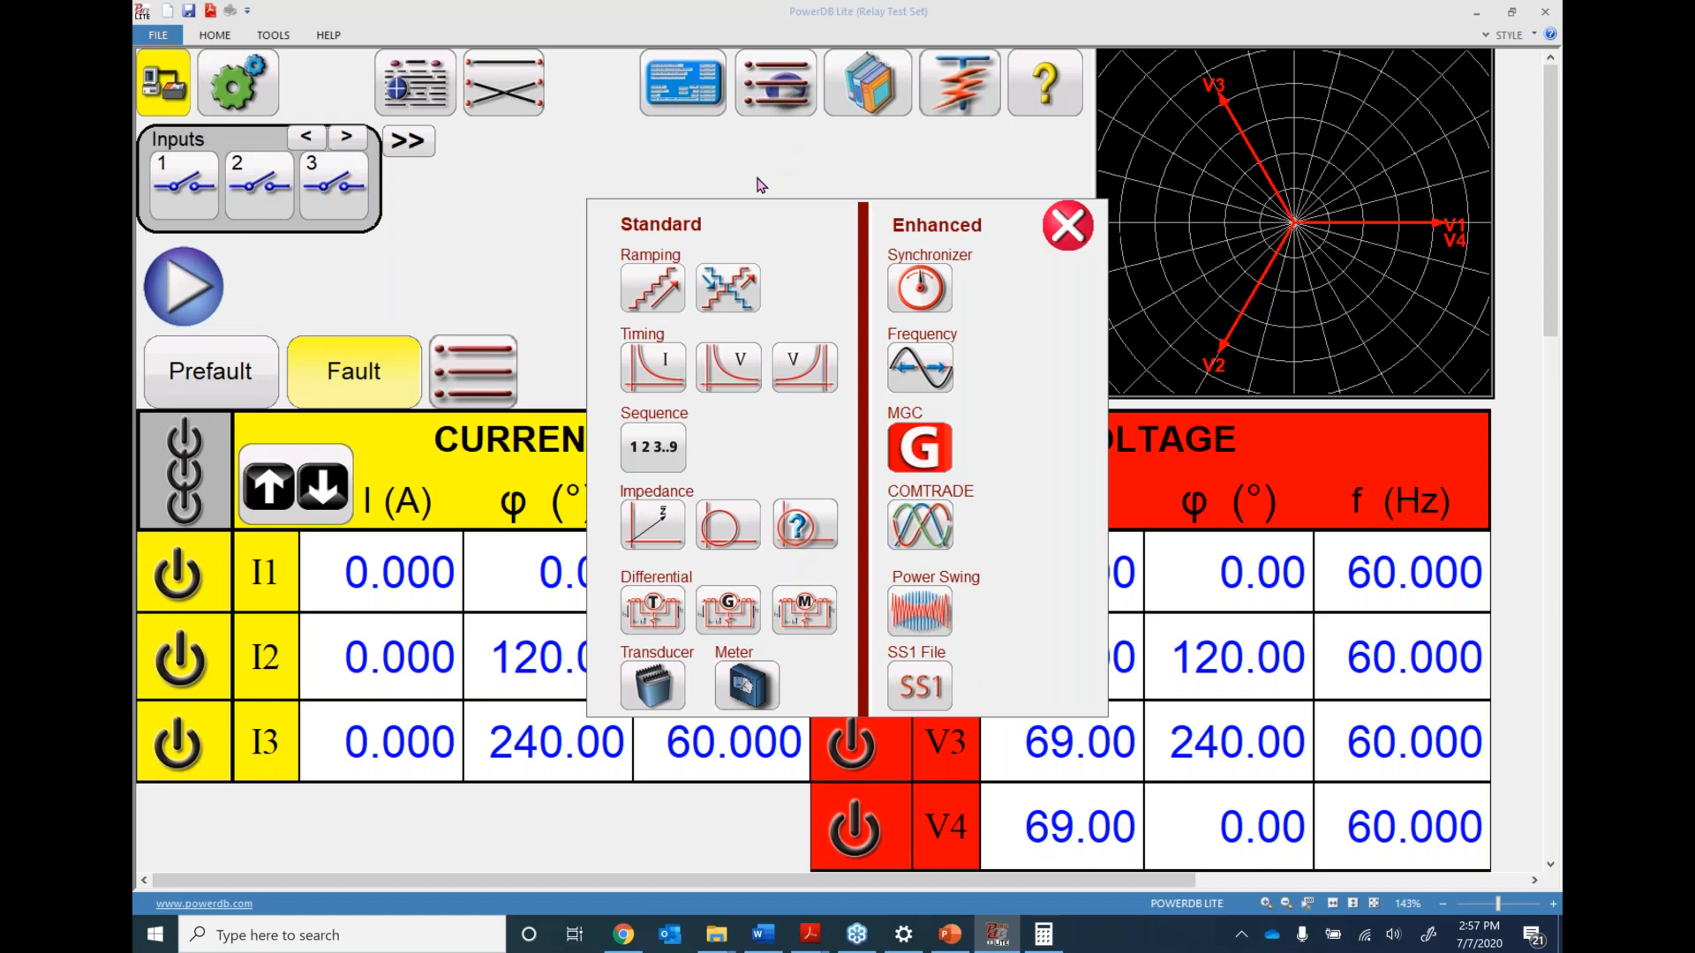
{"action": "left_click", "coordinate": [653, 375]}
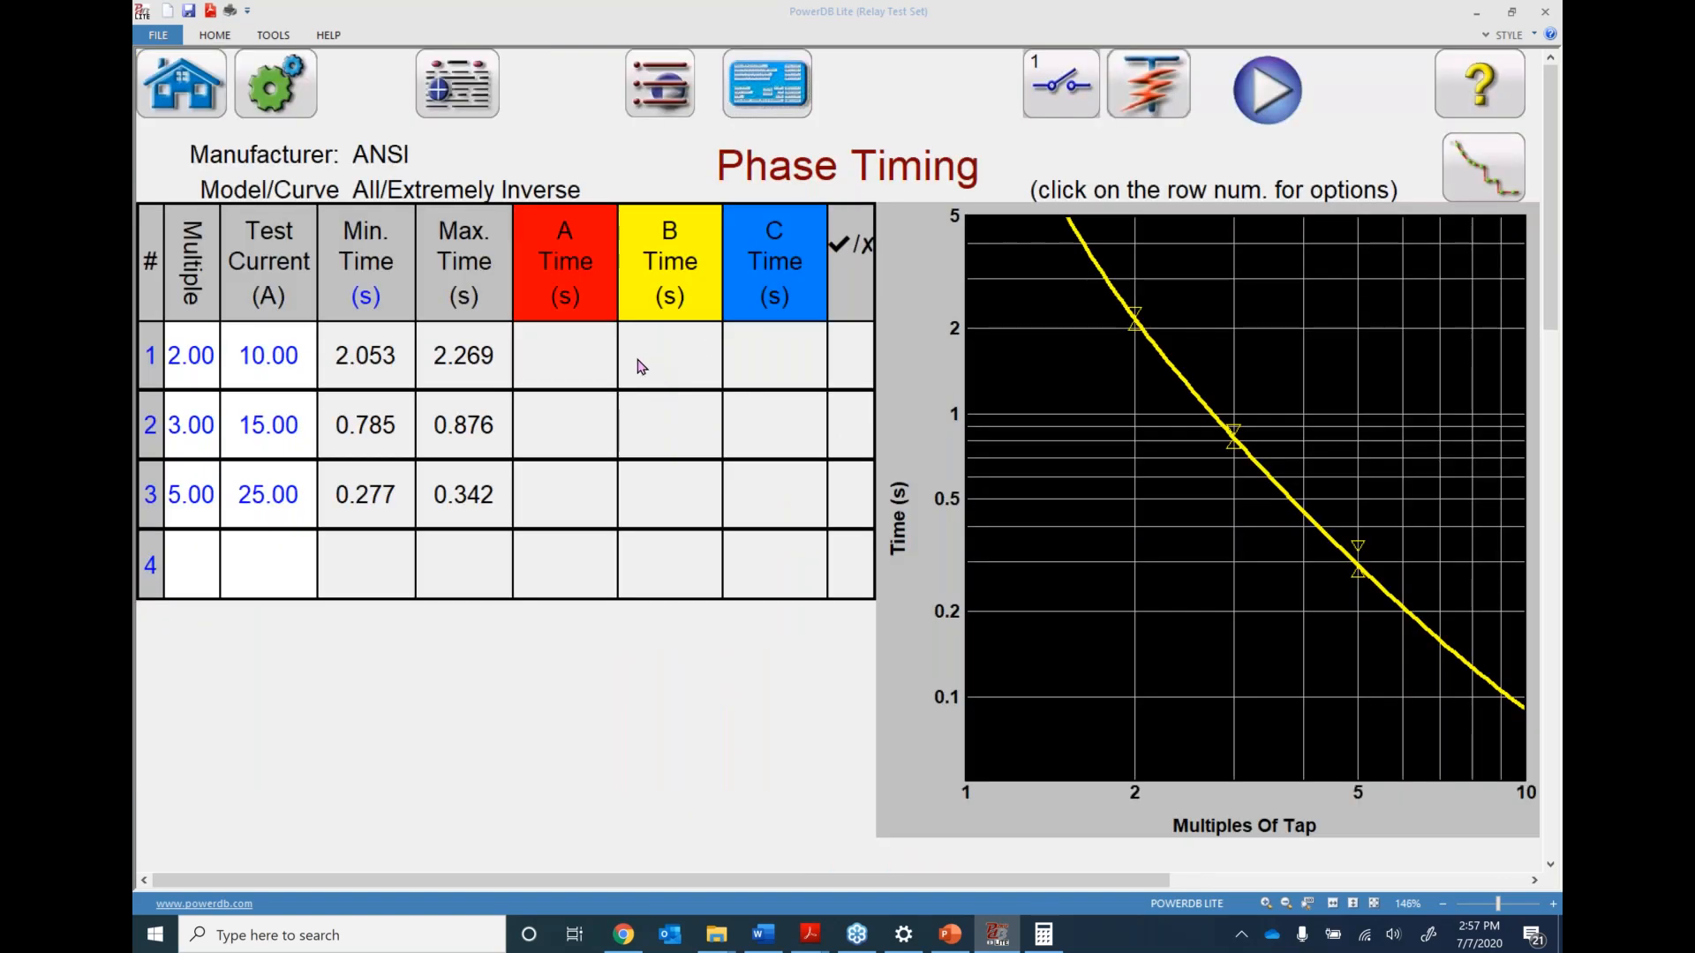
{"action": "left_click", "coordinate": [770, 87]}
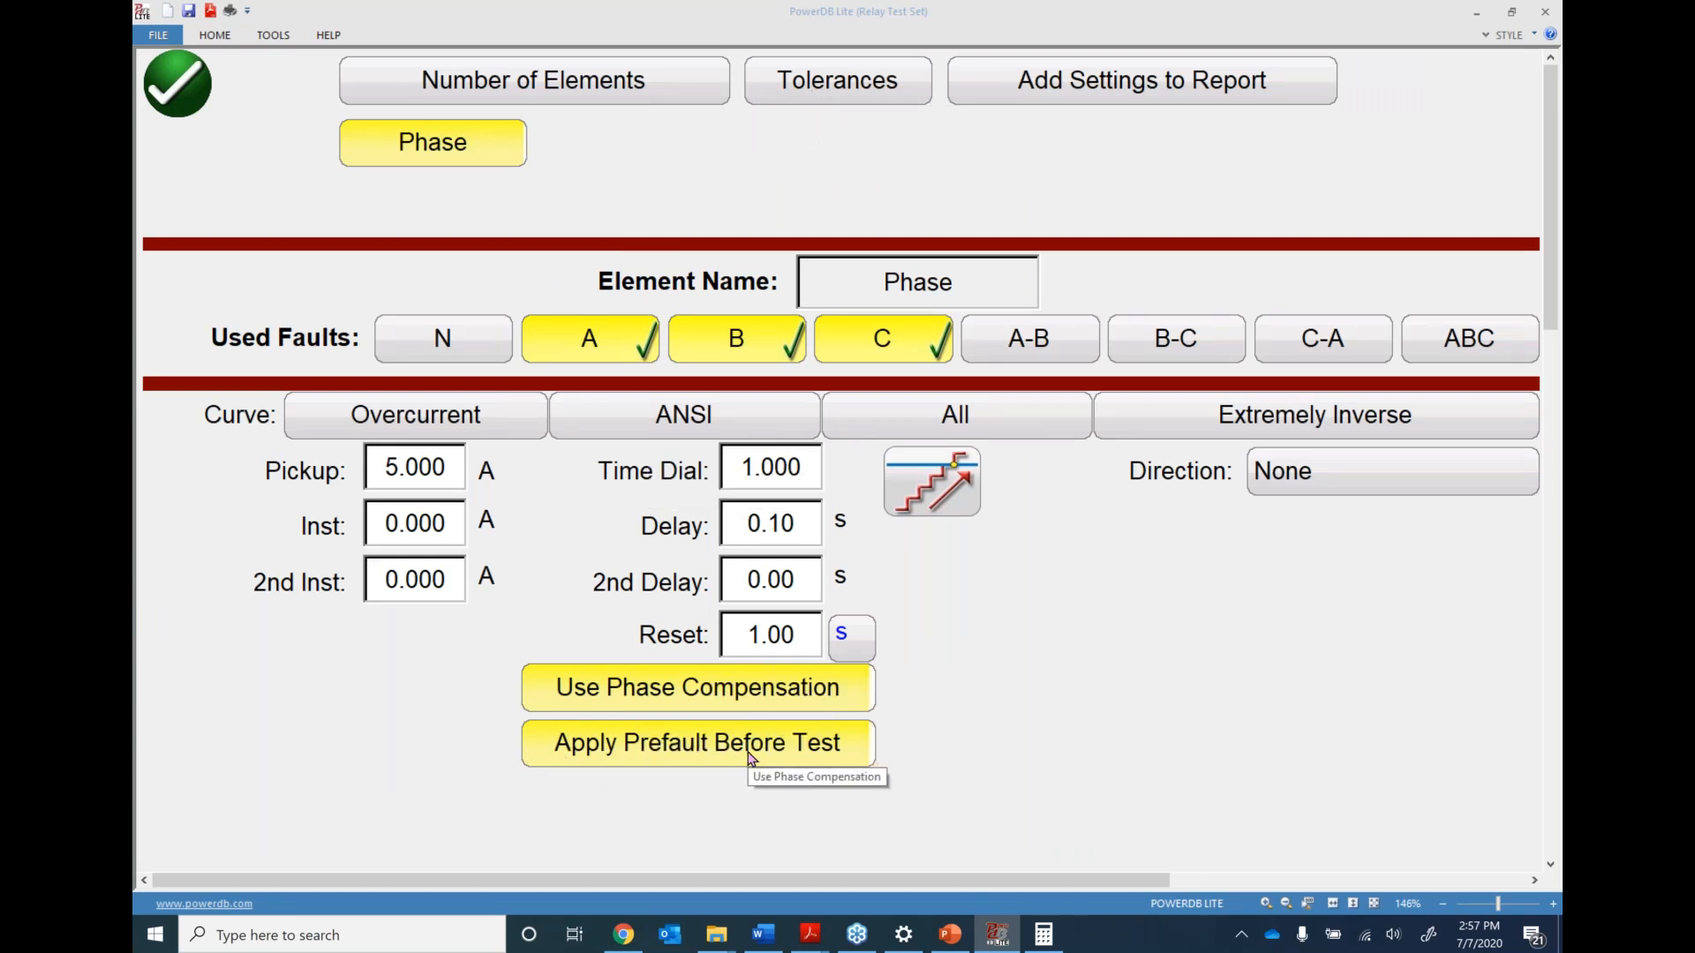
{"action": "left_click", "coordinate": [703, 757]}
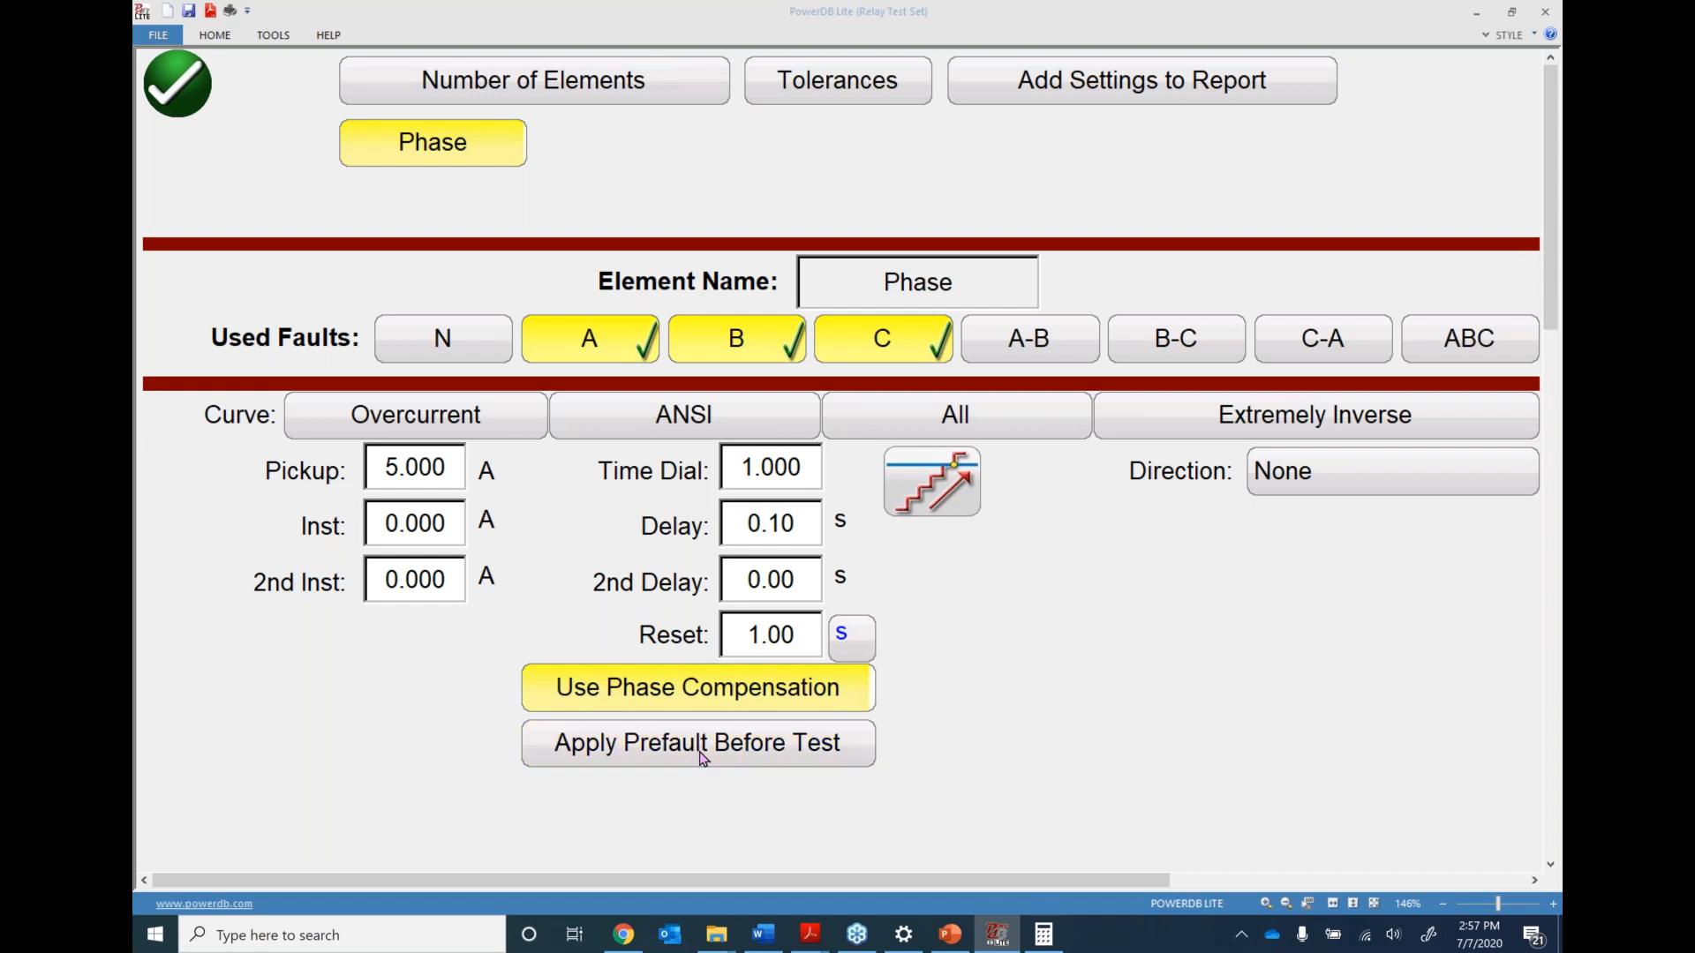
{"action": "left_click", "coordinate": [703, 757]}
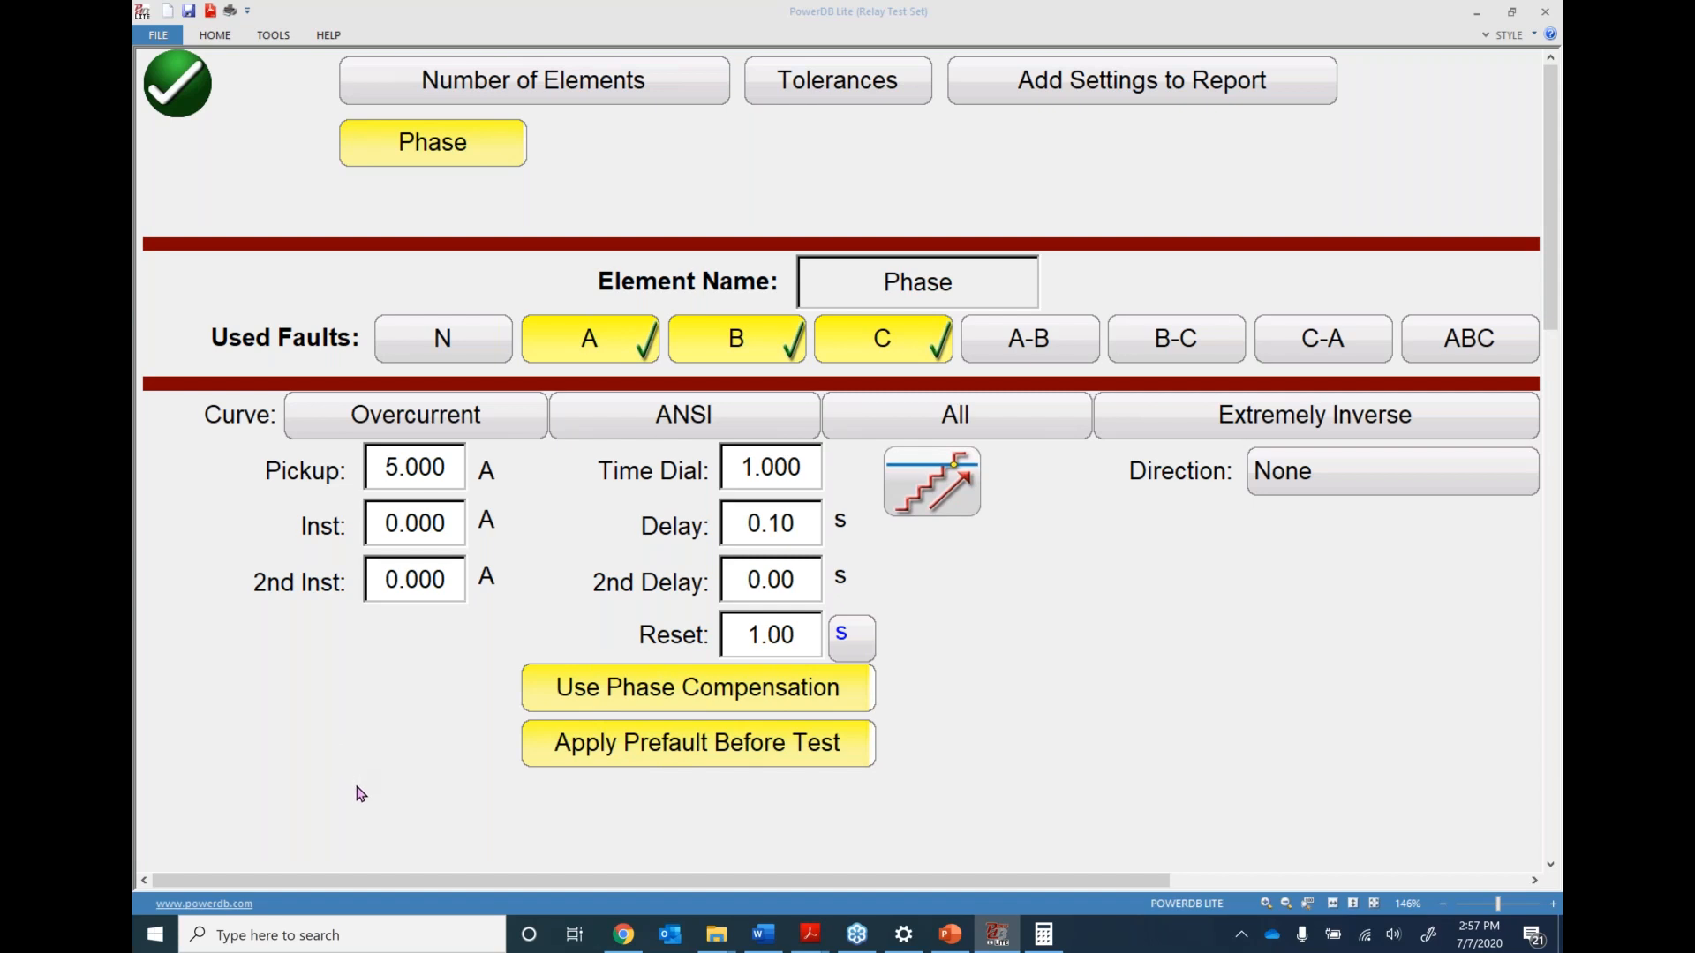
Review the prefault time and voltage in the timing test's tolerances, and return to the manual test screen
{"action": "left_click", "coordinate": [840, 86]}
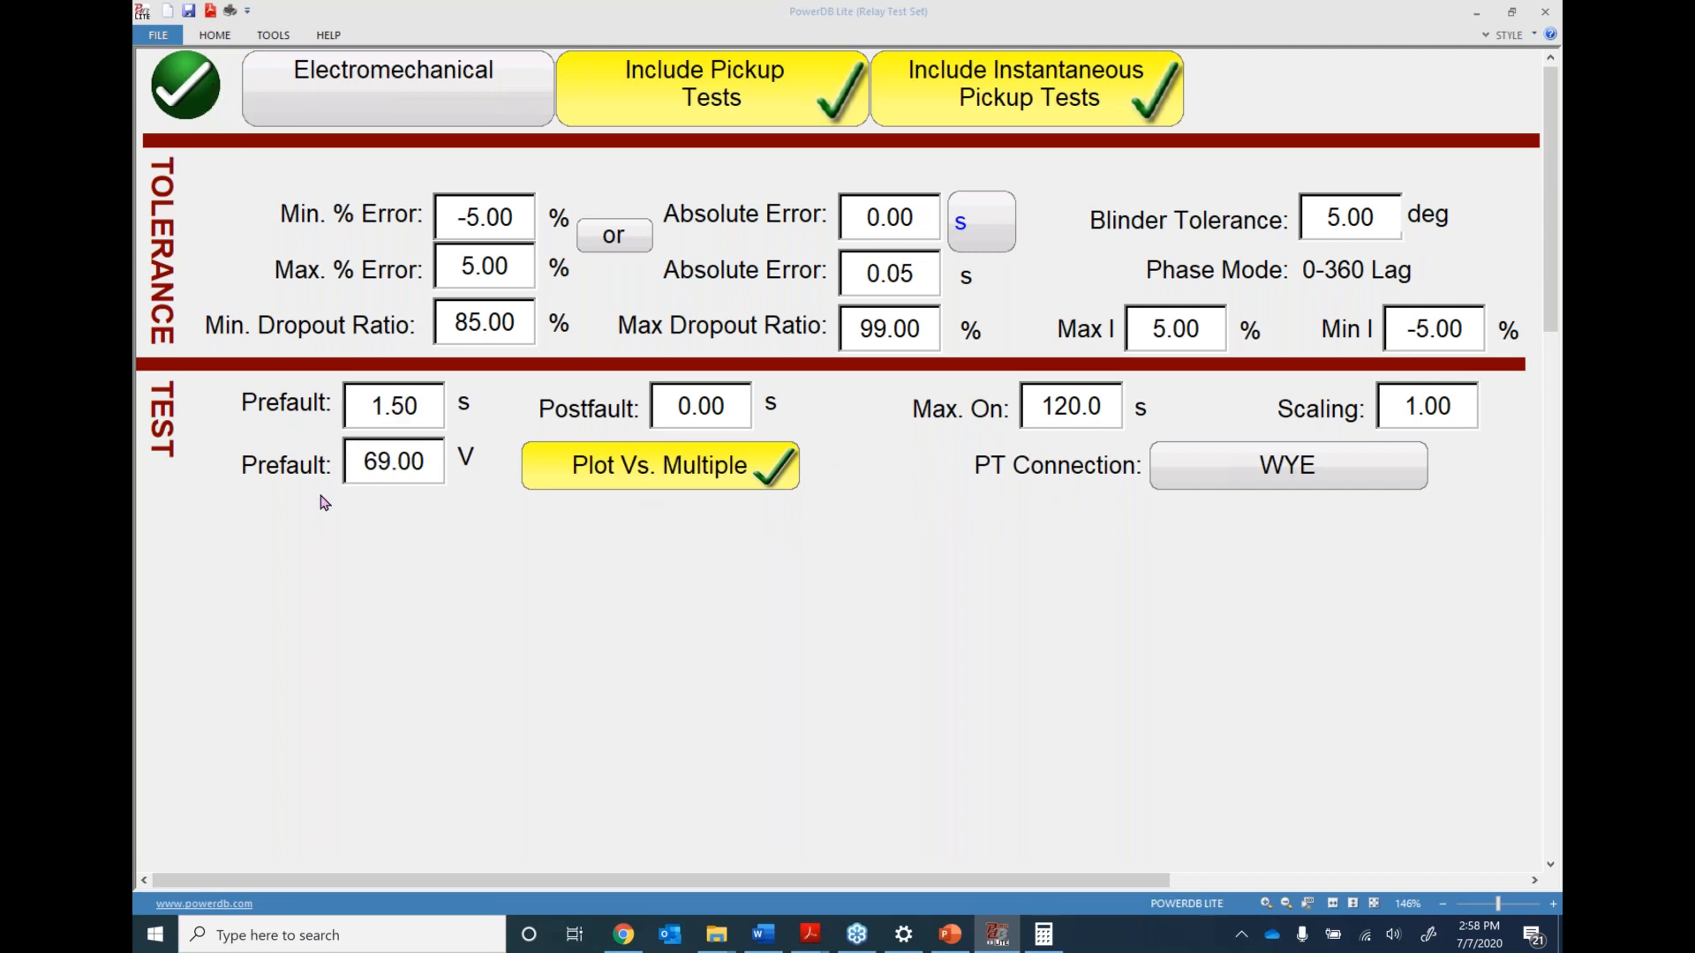
{"action": "left_click", "coordinate": [185, 86]}
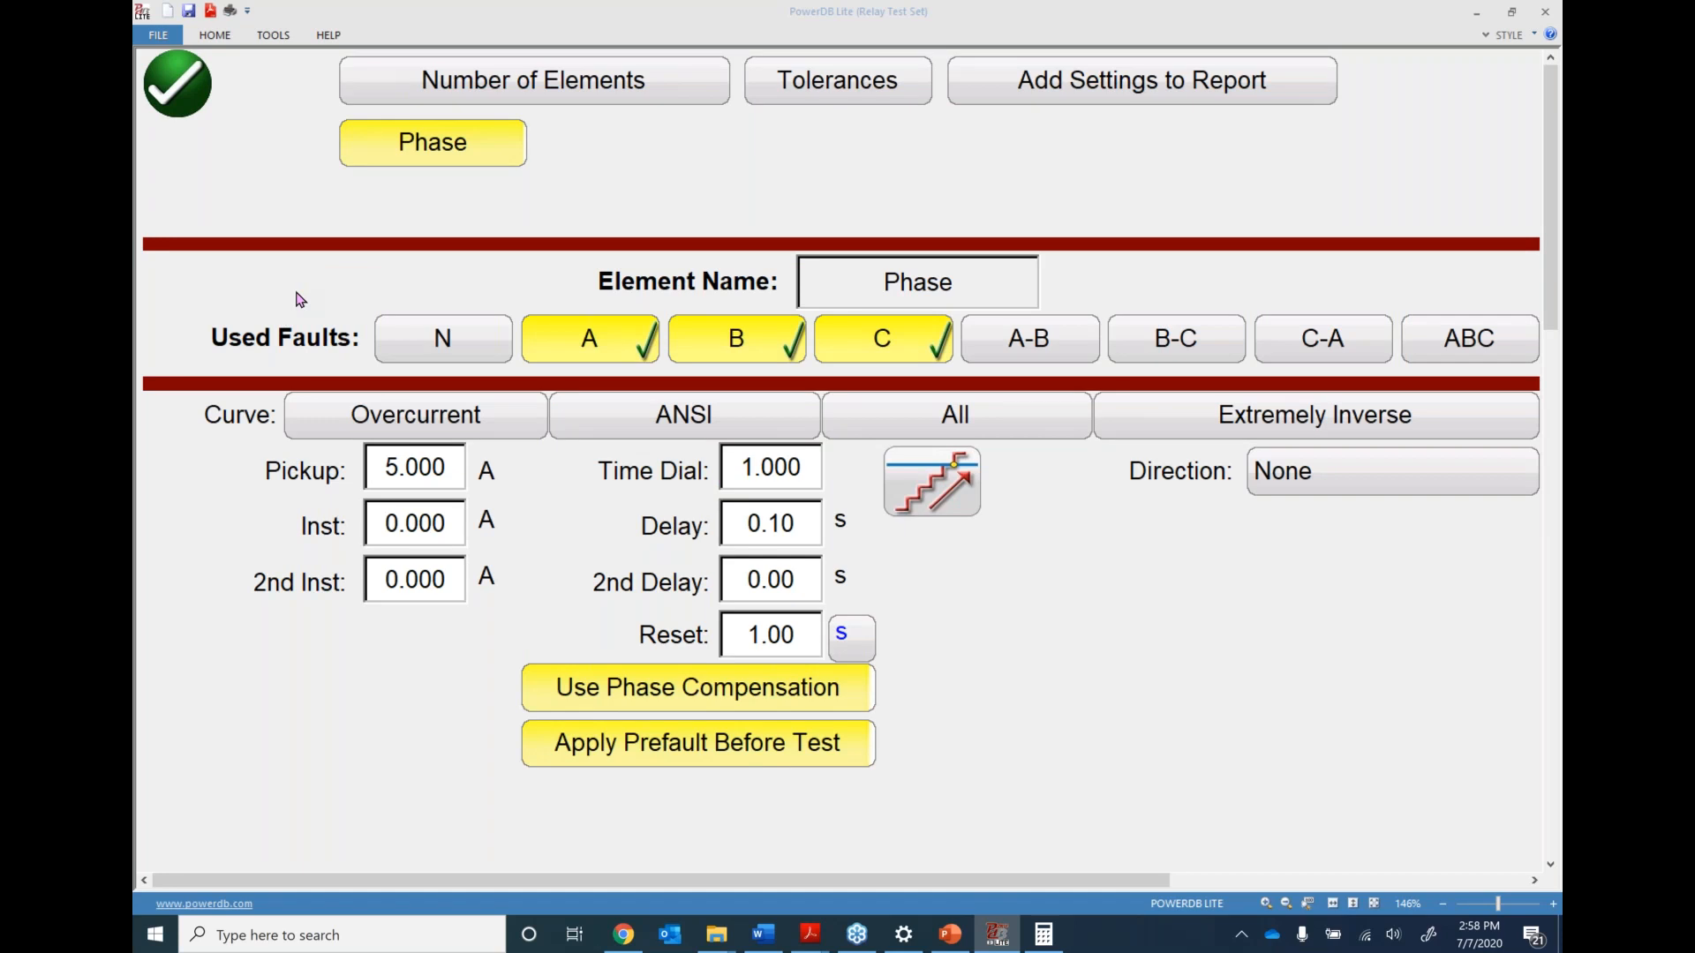
{"action": "key", "text": "alt+Tab"}
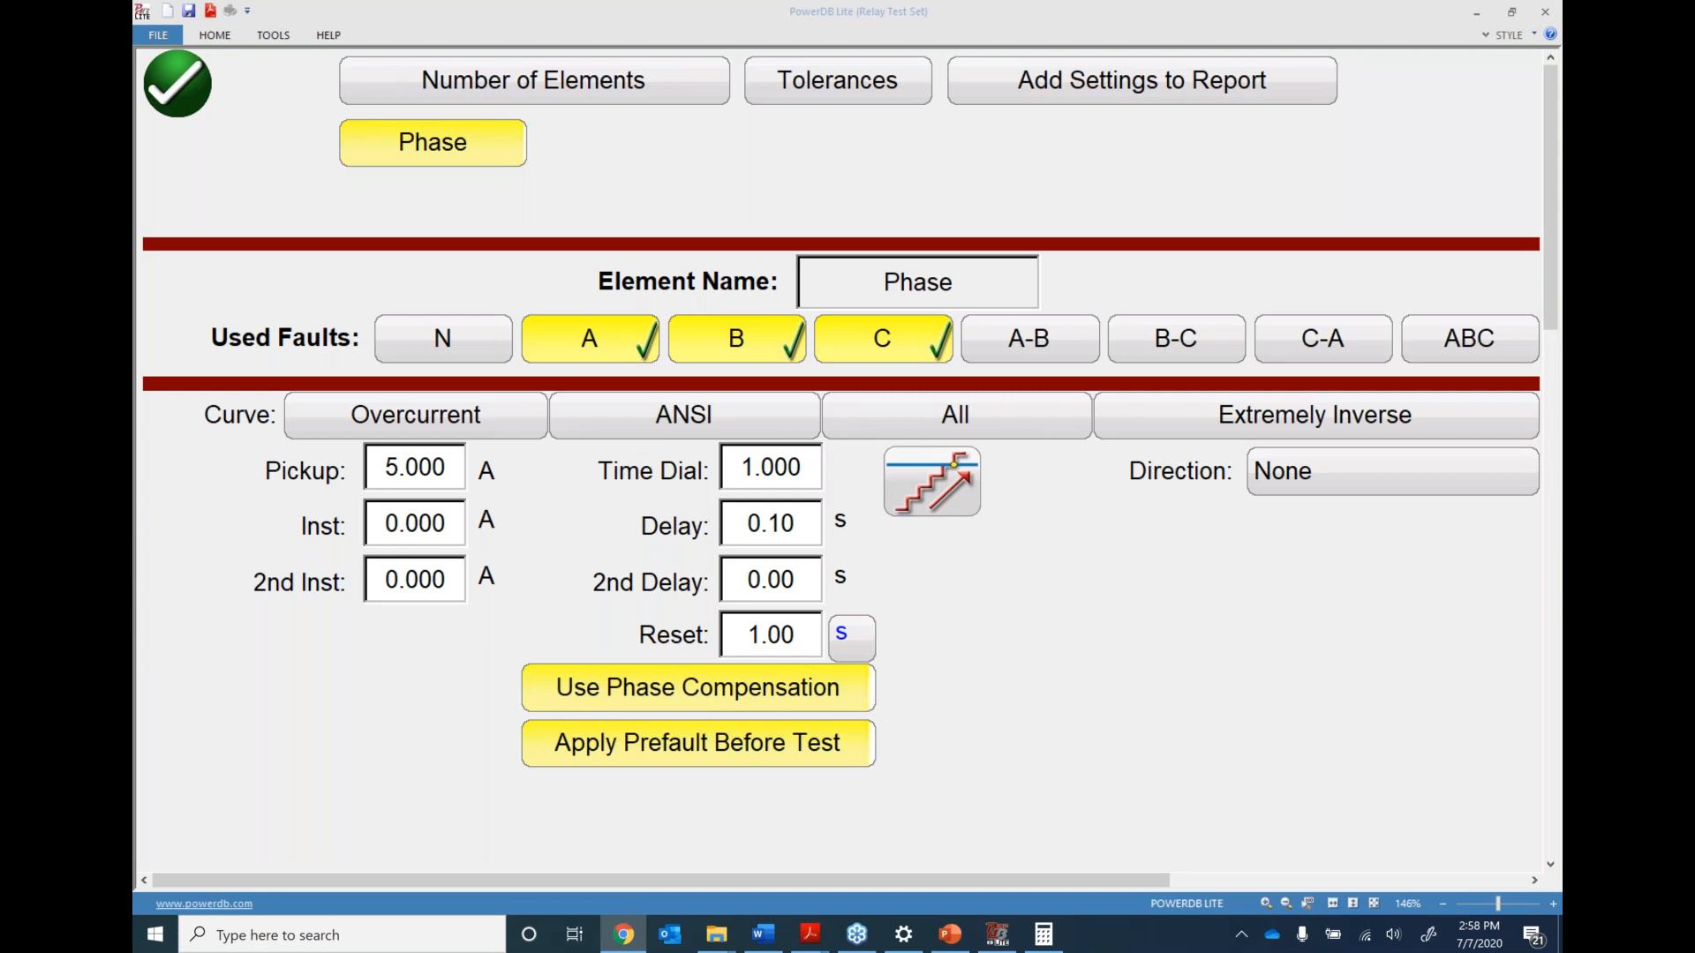
{"action": "left_click", "coordinate": [177, 93]}
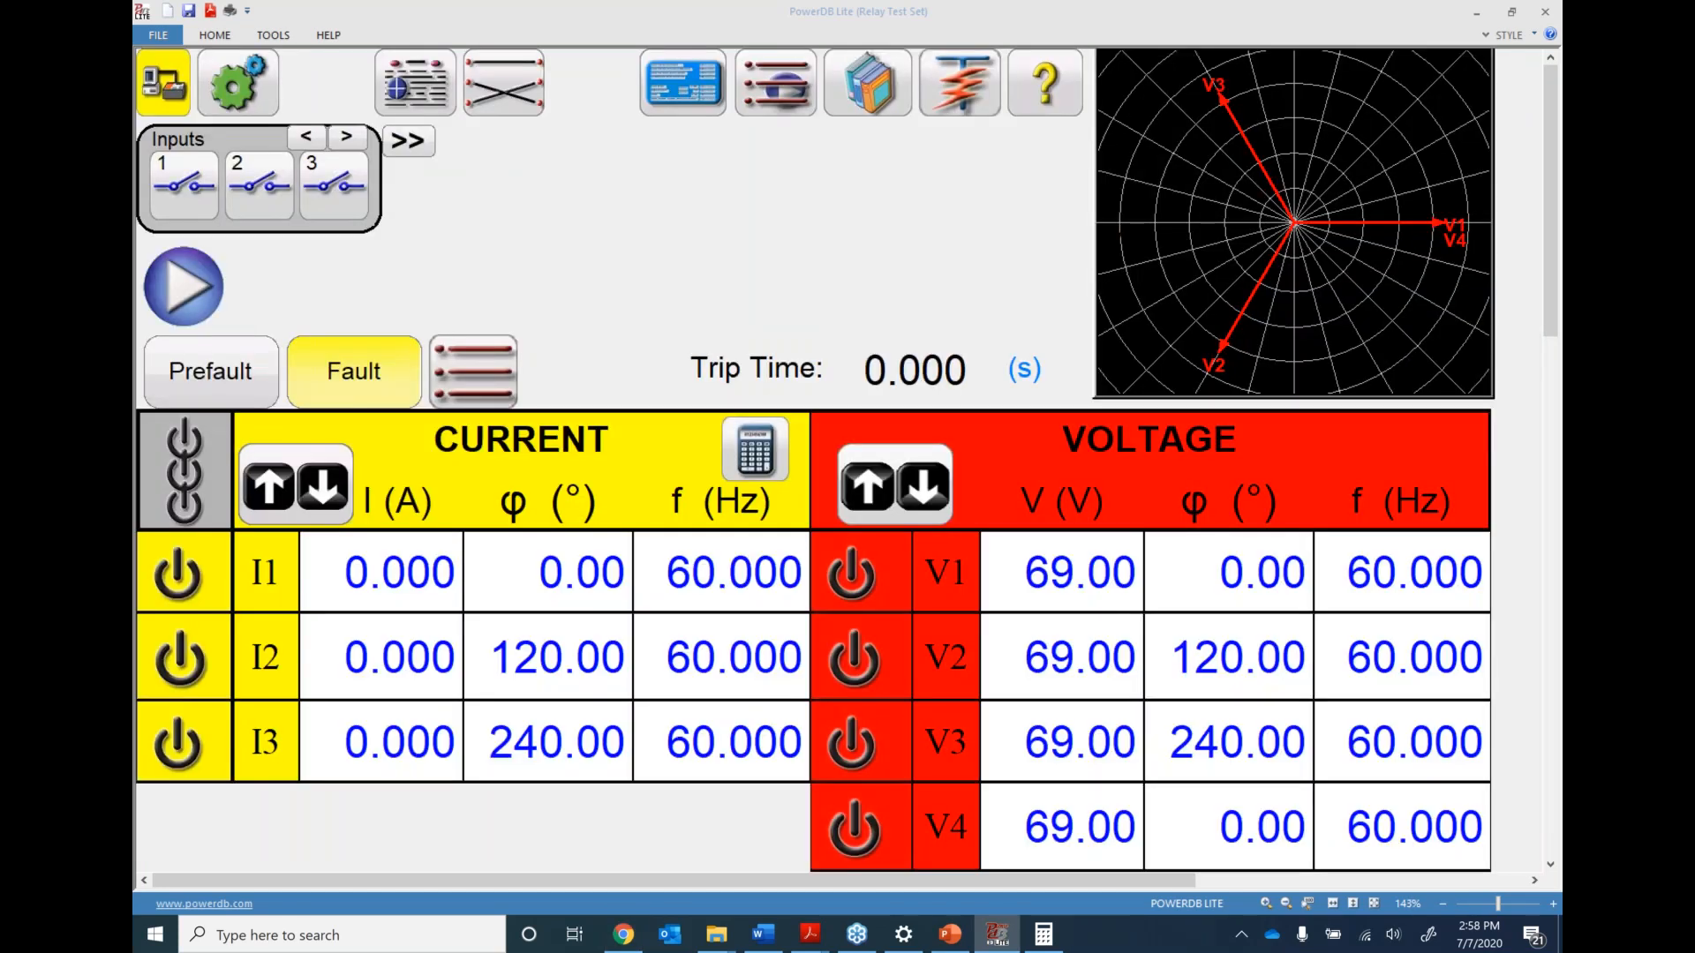
Switch to the browser, maximize its window and search the Megger website for "RTMS"
{"action": "key", "text": "alt+Tab"}
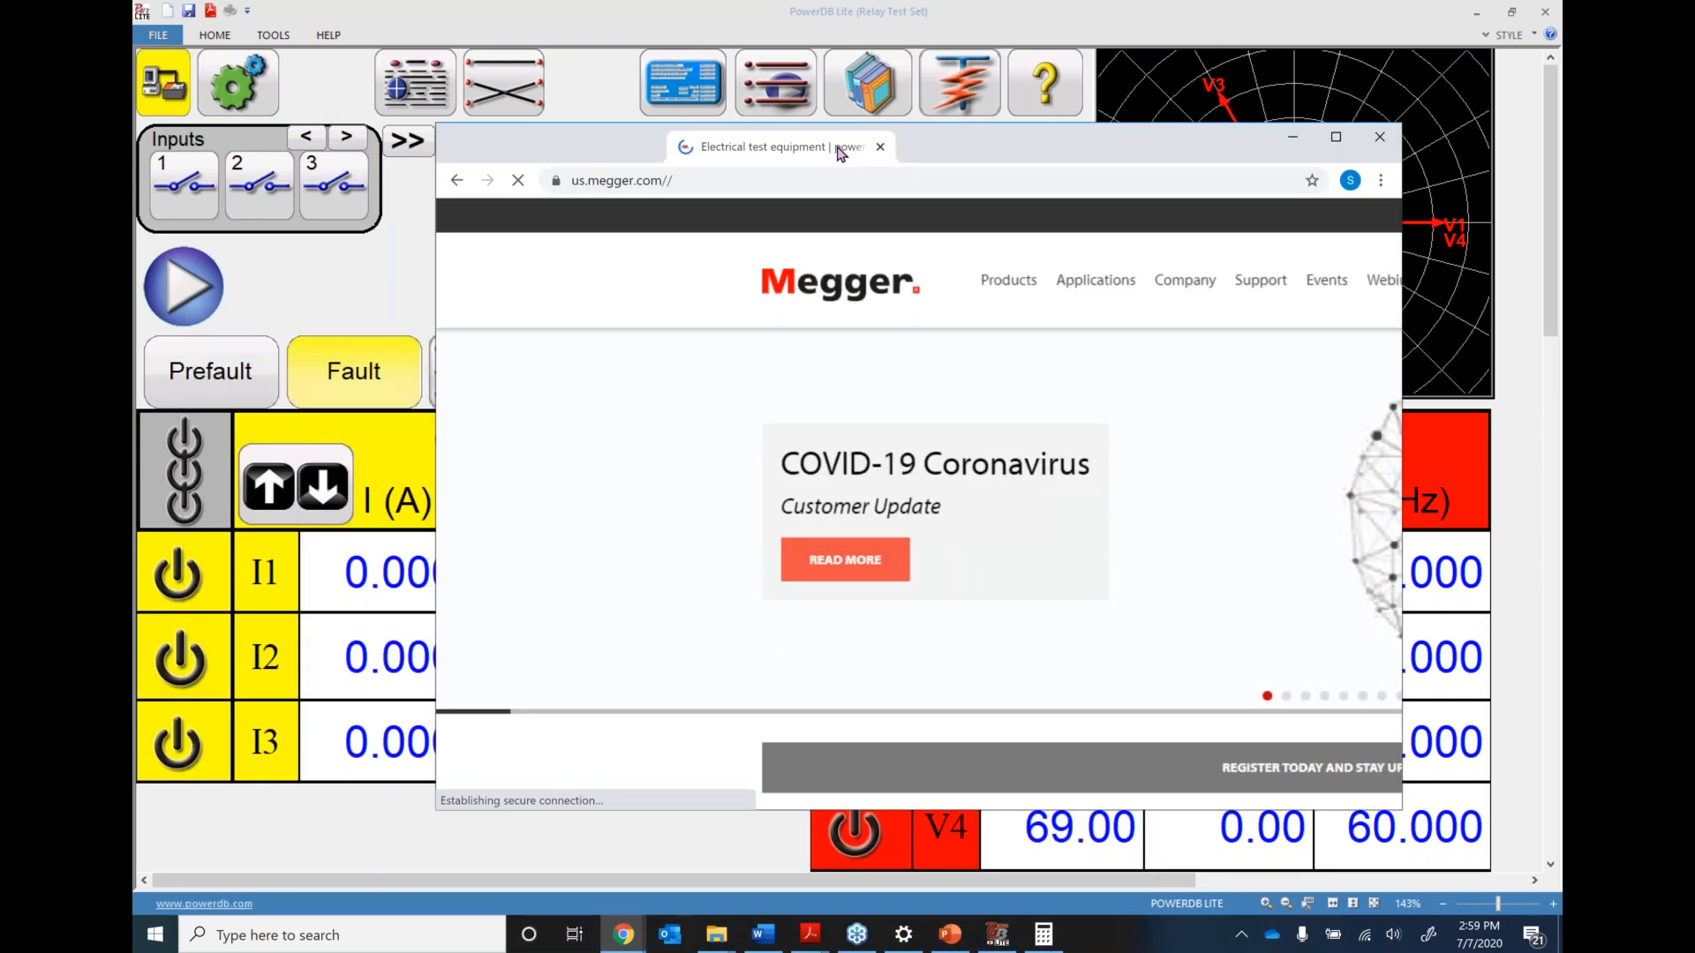
{"action": "double_click", "coordinate": [838, 150]}
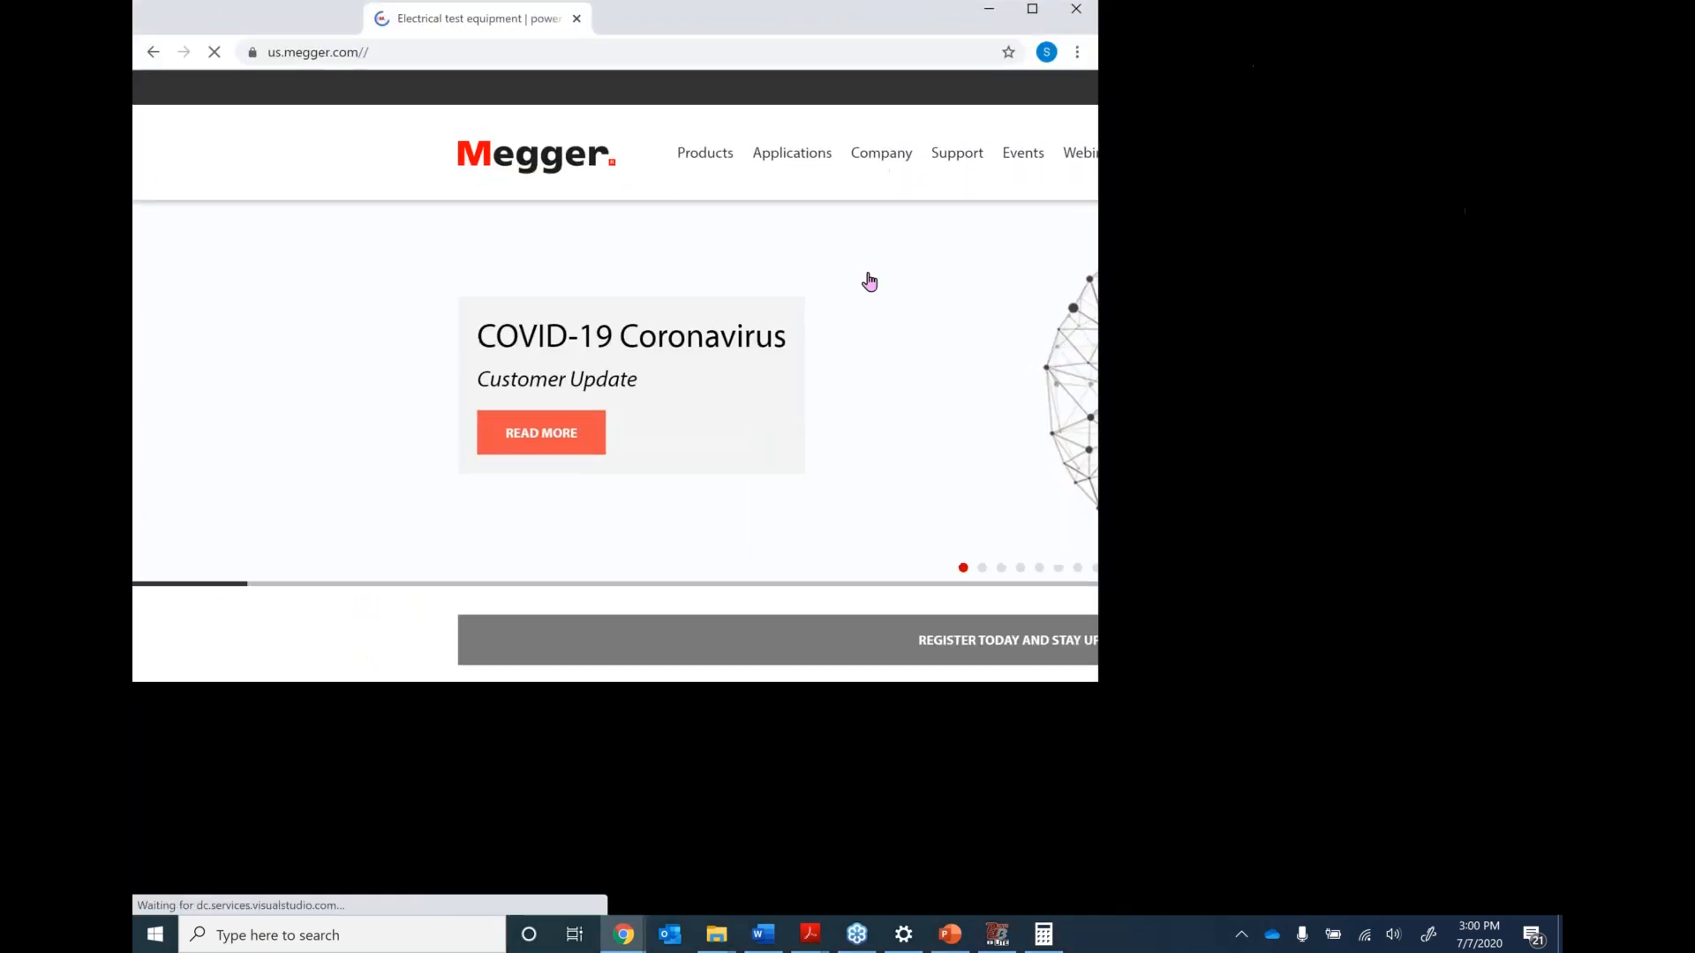
{"action": "left_click", "coordinate": [1269, 154]}
{"action": "type", "text": "RTMS"}
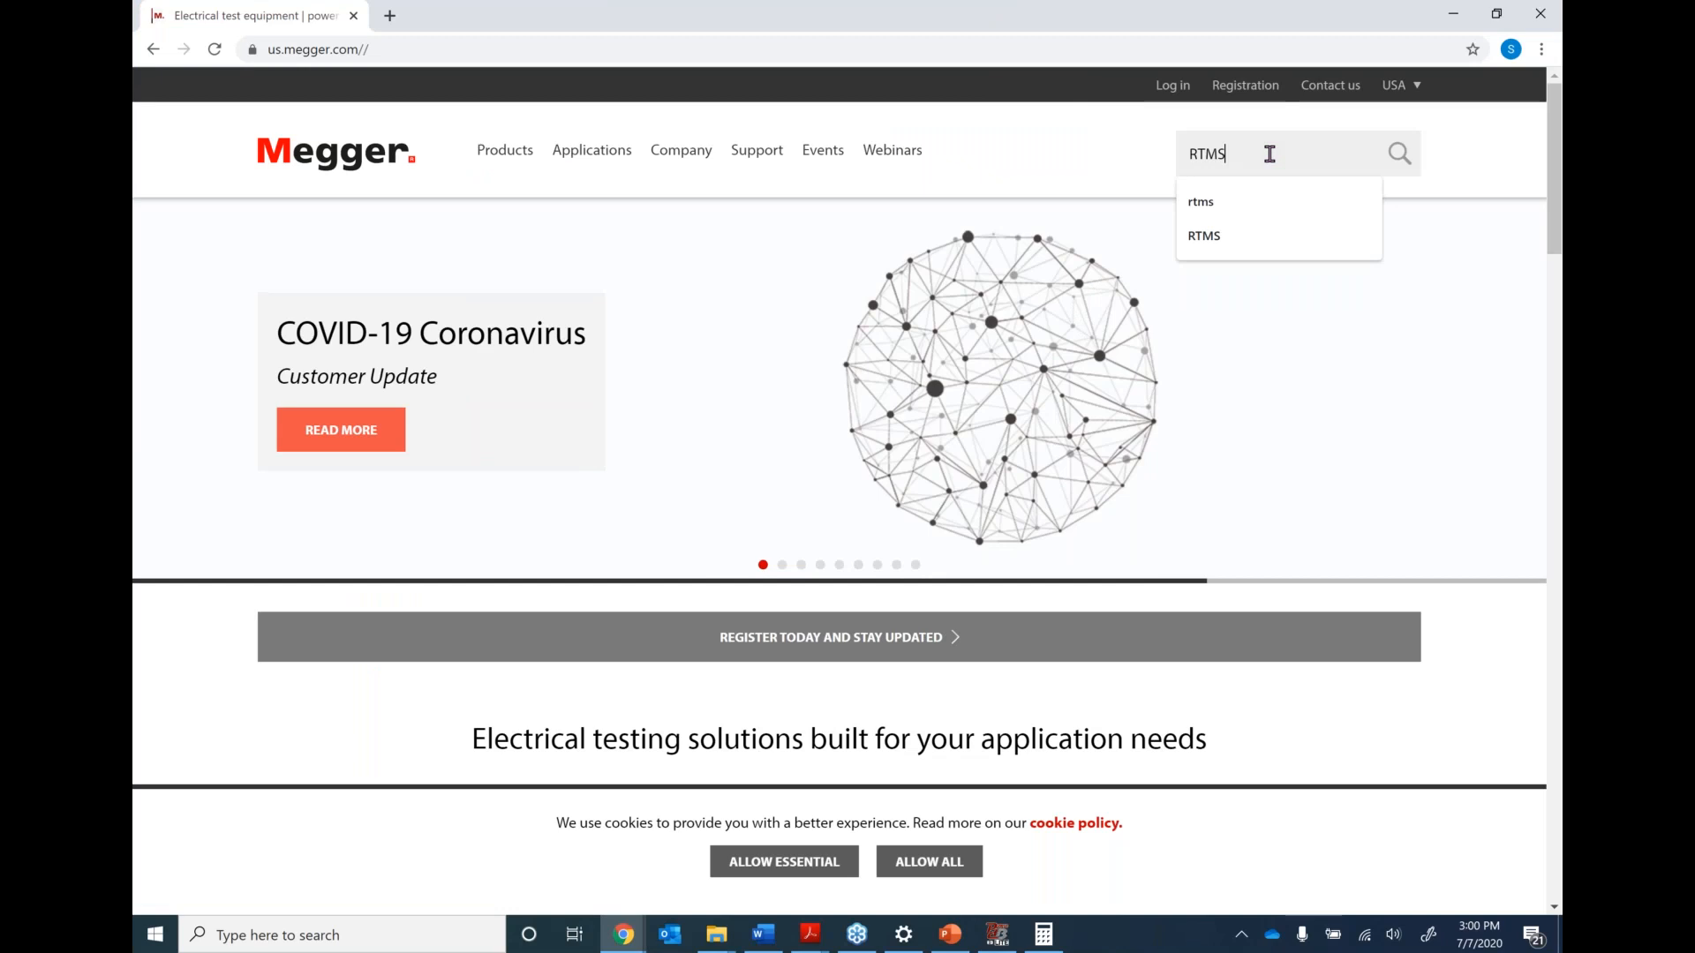
{"action": "key", "text": "Return"}
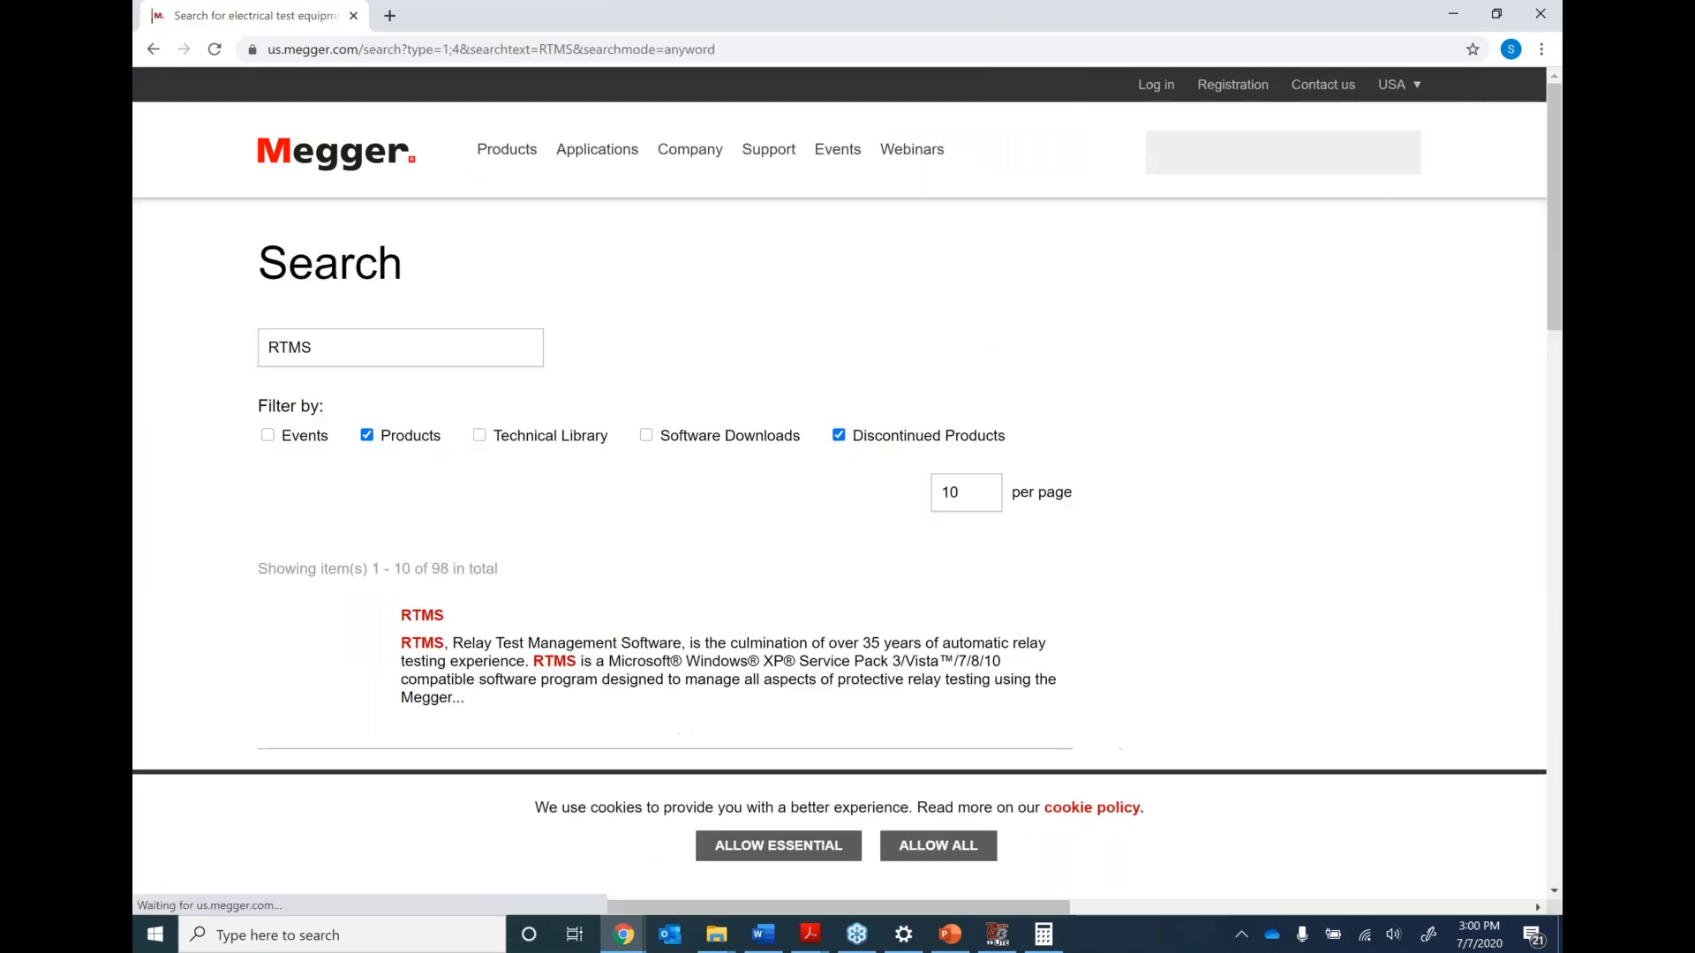
Open the RTMS product page's software downloads and highlight the install_powerdb_11.2.9.0_13FEB20 and onboard install entries
{"action": "left_click", "coordinate": [700, 612]}
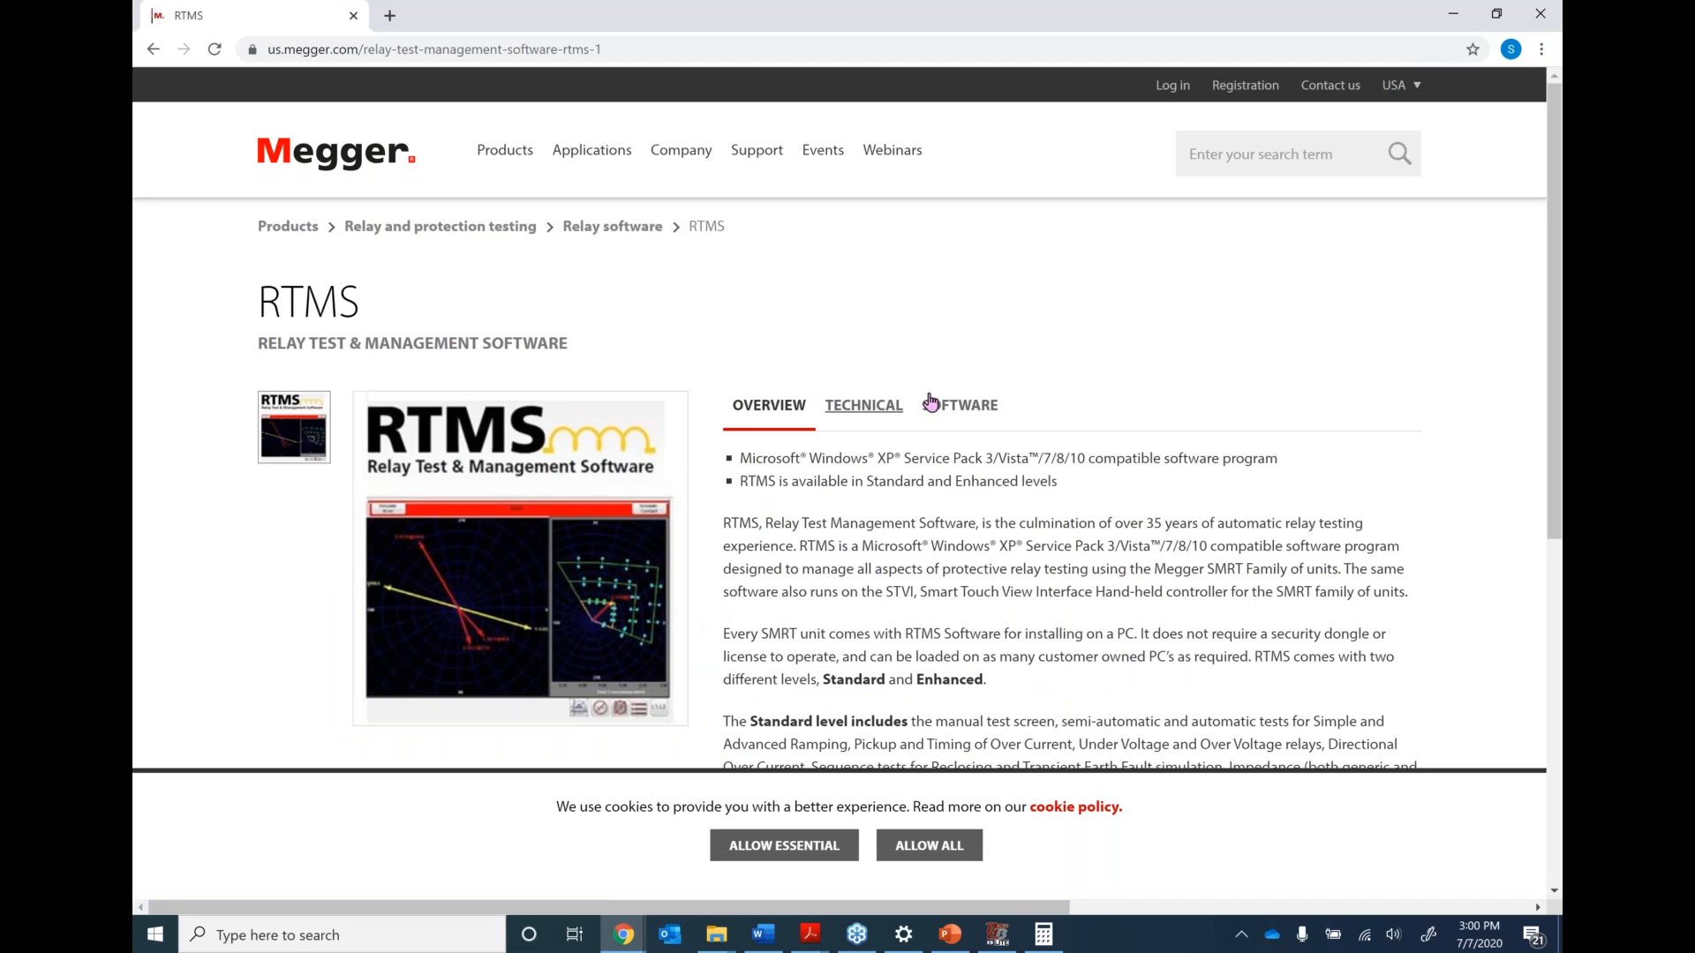
{"action": "left_click", "coordinate": [971, 406]}
{"action": "scroll", "coordinate": [1006, 486], "scroll_direction": "down", "scroll_amount": 1}
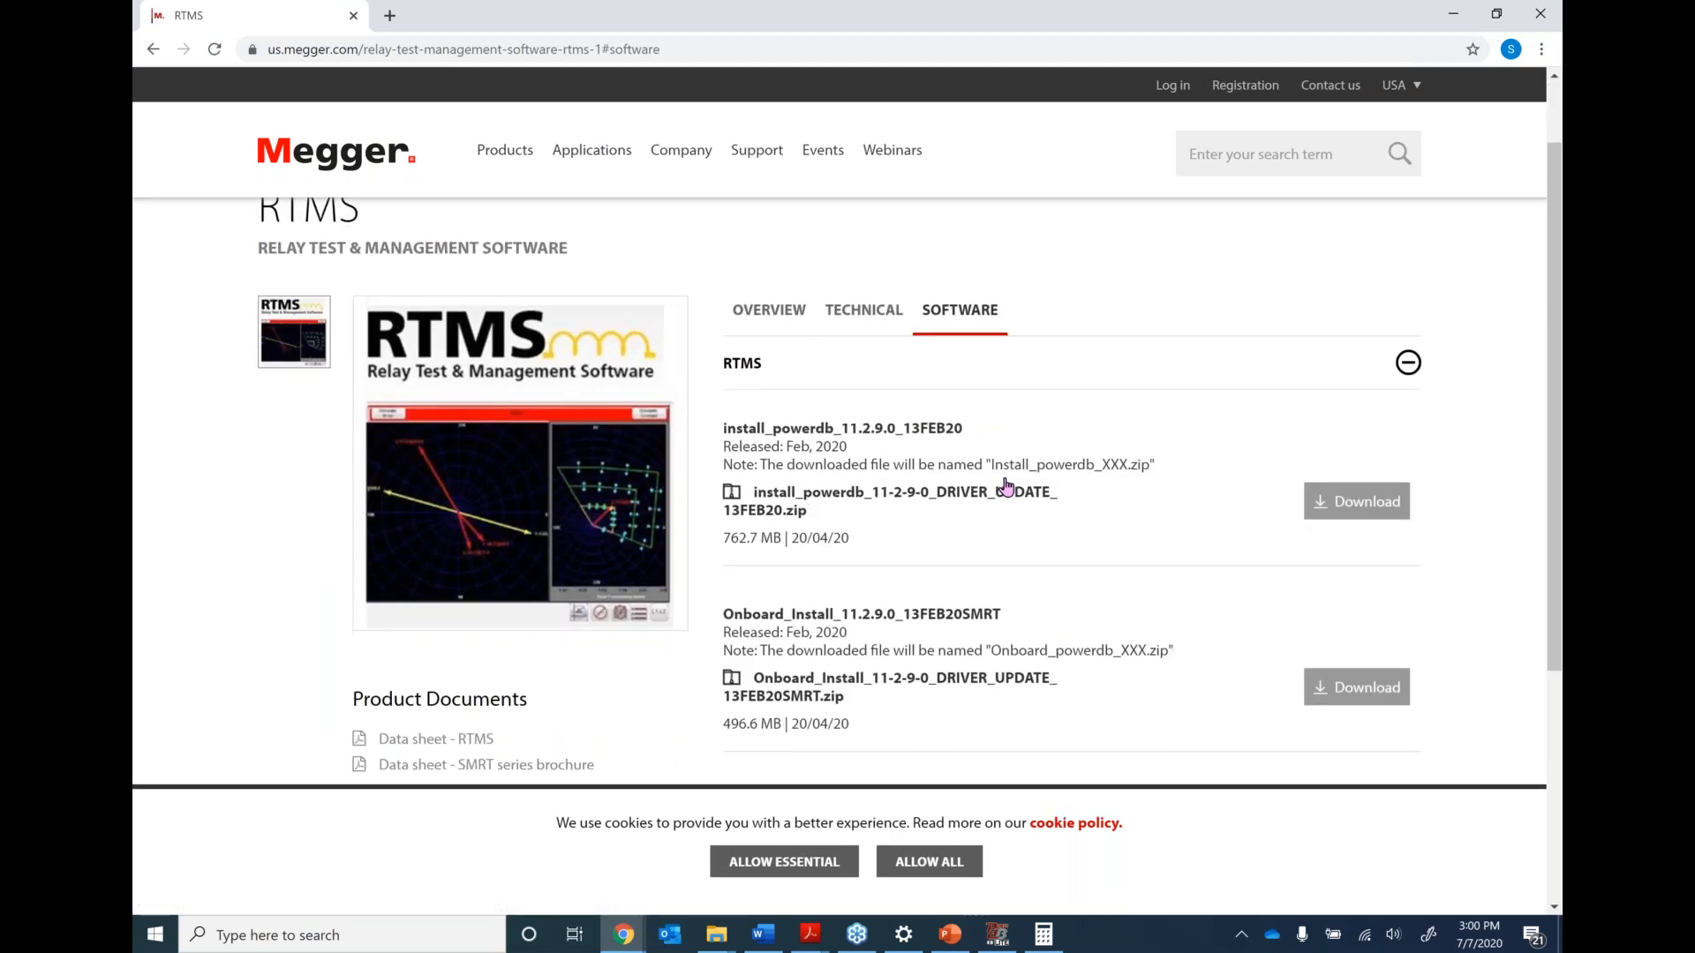
{"action": "left_click_drag", "start_coordinate": [723, 430], "coordinate": [1044, 519]}
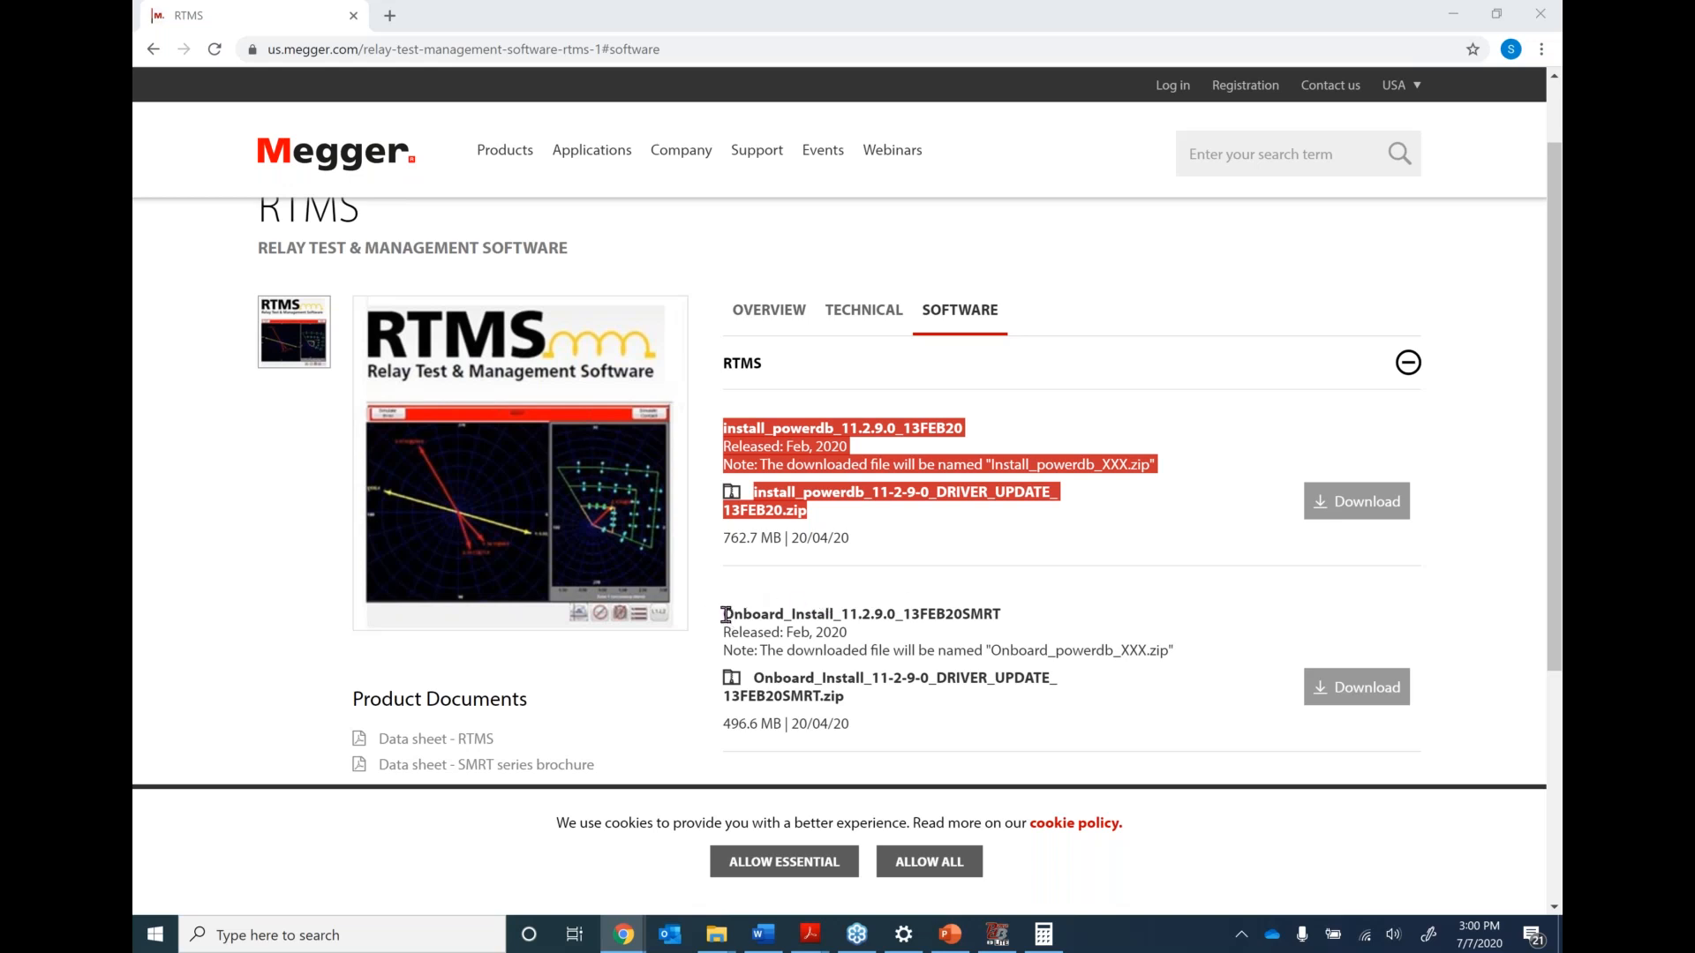
{"action": "left_click_drag", "start_coordinate": [782, 620], "coordinate": [595, 586]}
{"action": "left_click", "coordinate": [562, 585]}
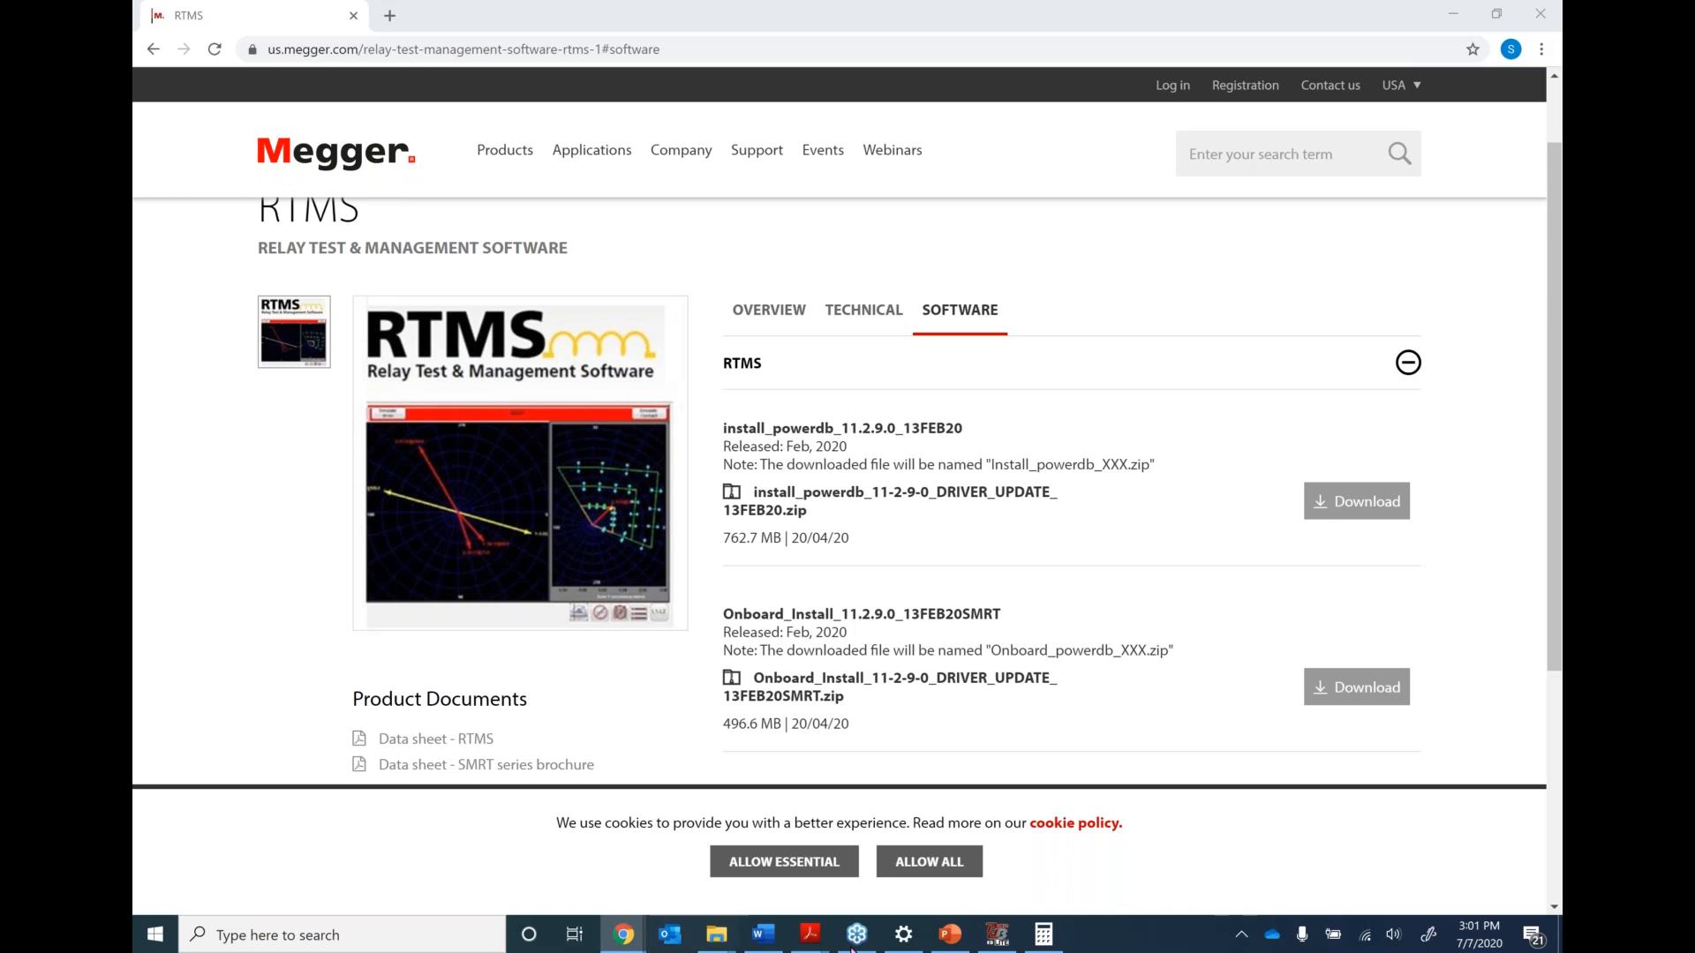
Switch back to PowerDB Lite and select the SMRT relay test set as instrument, discarding the unsaved changes
{"action": "left_click", "coordinate": [990, 936]}
{"action": "left_click", "coordinate": [214, 35]}
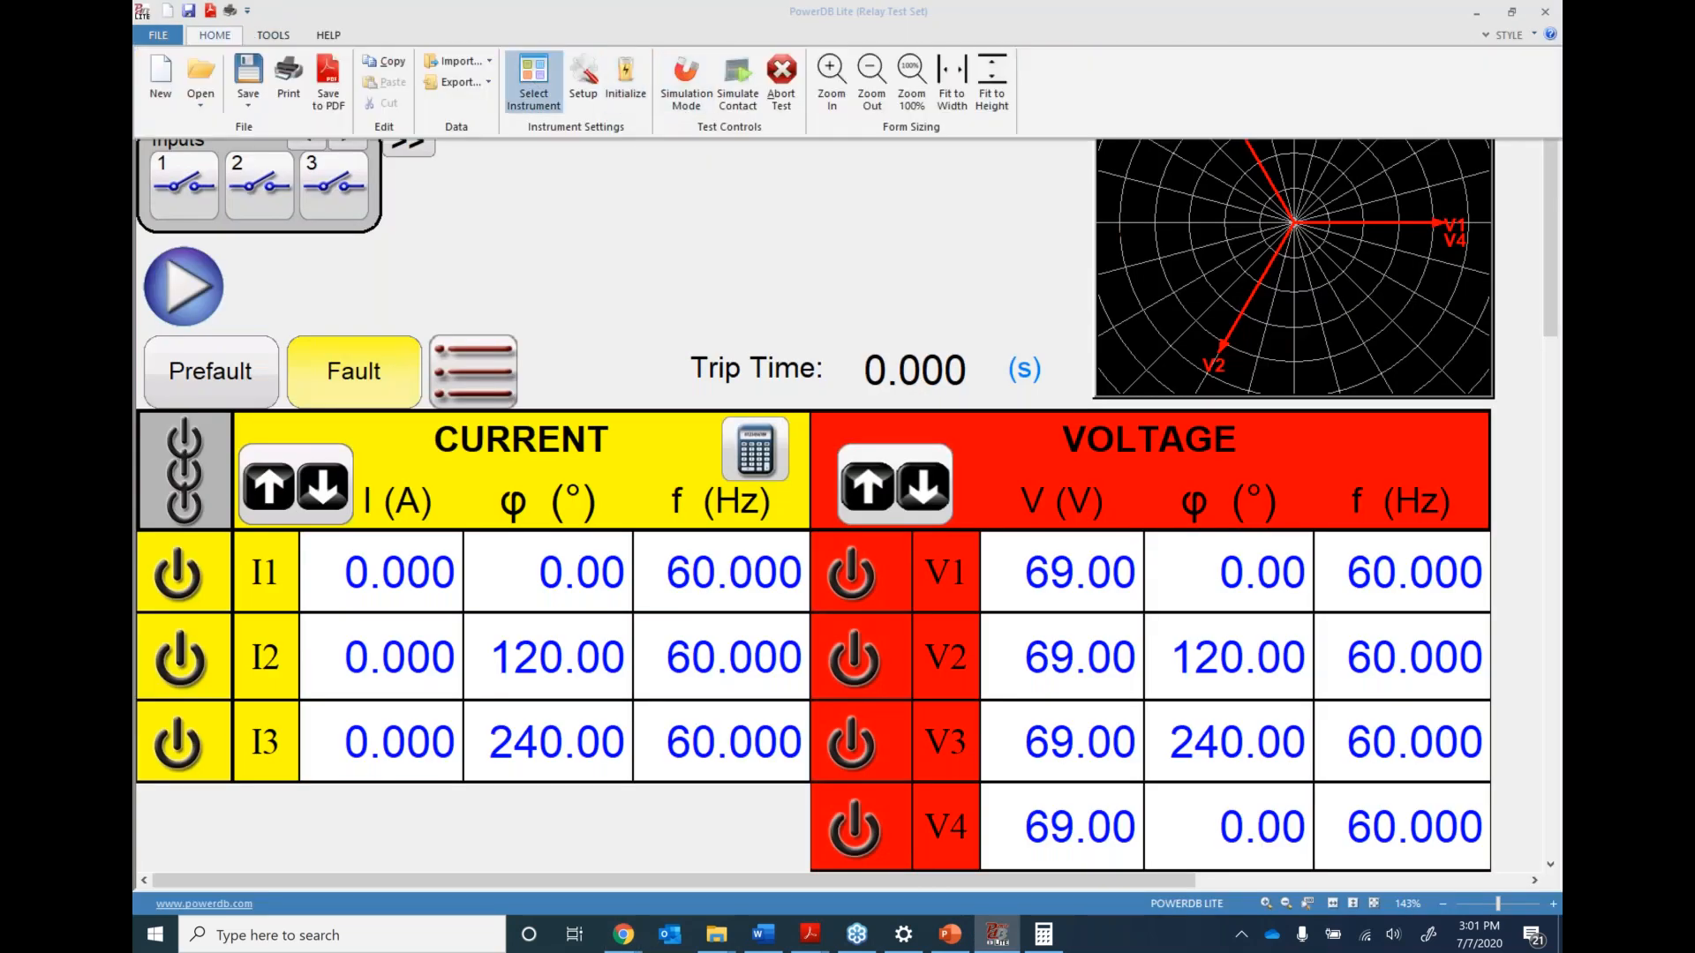
{"action": "left_click", "coordinate": [533, 84]}
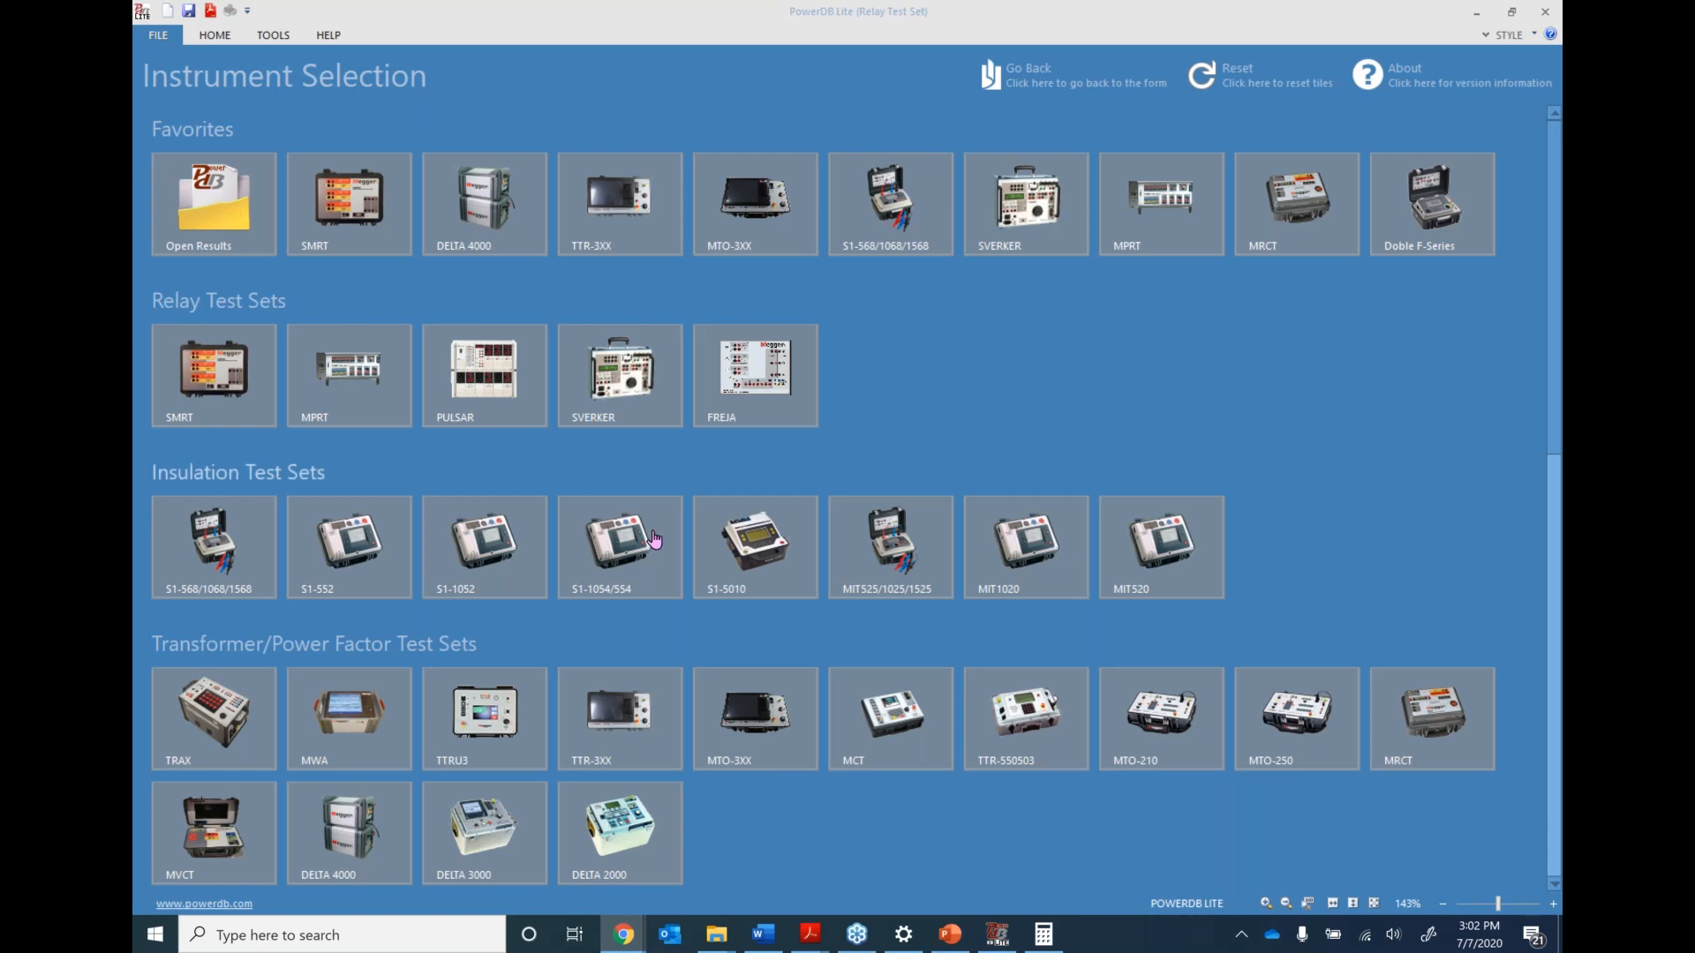
{"action": "left_click", "coordinate": [181, 388]}
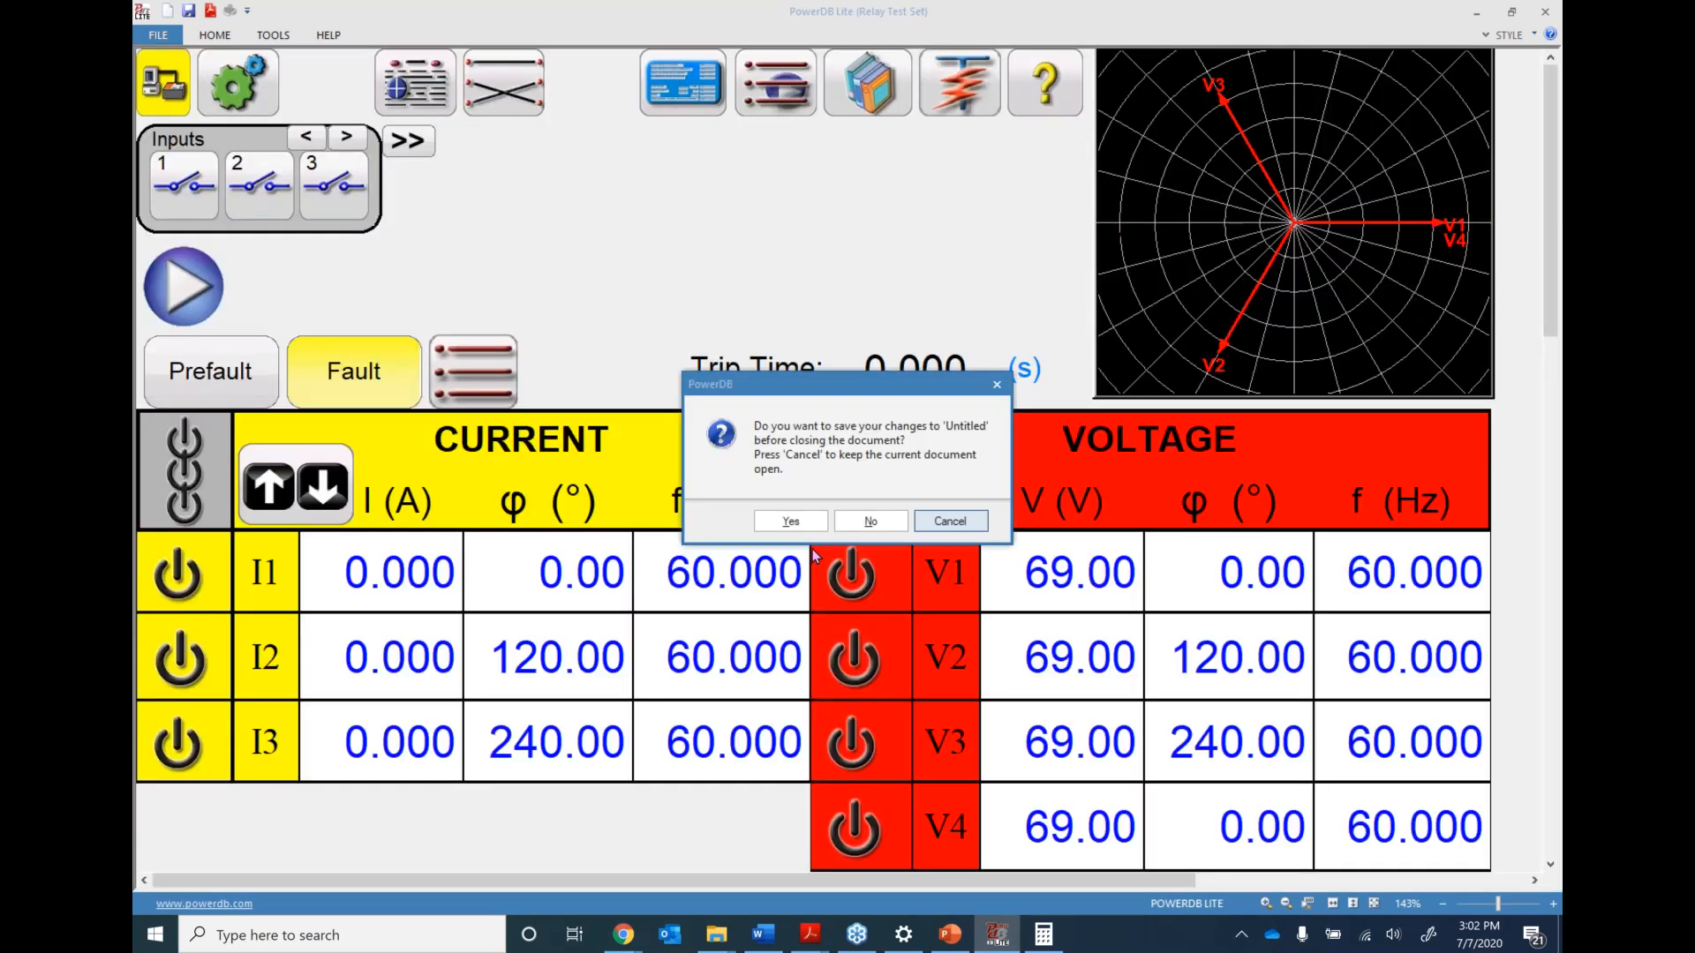
{"action": "left_click", "coordinate": [871, 520]}
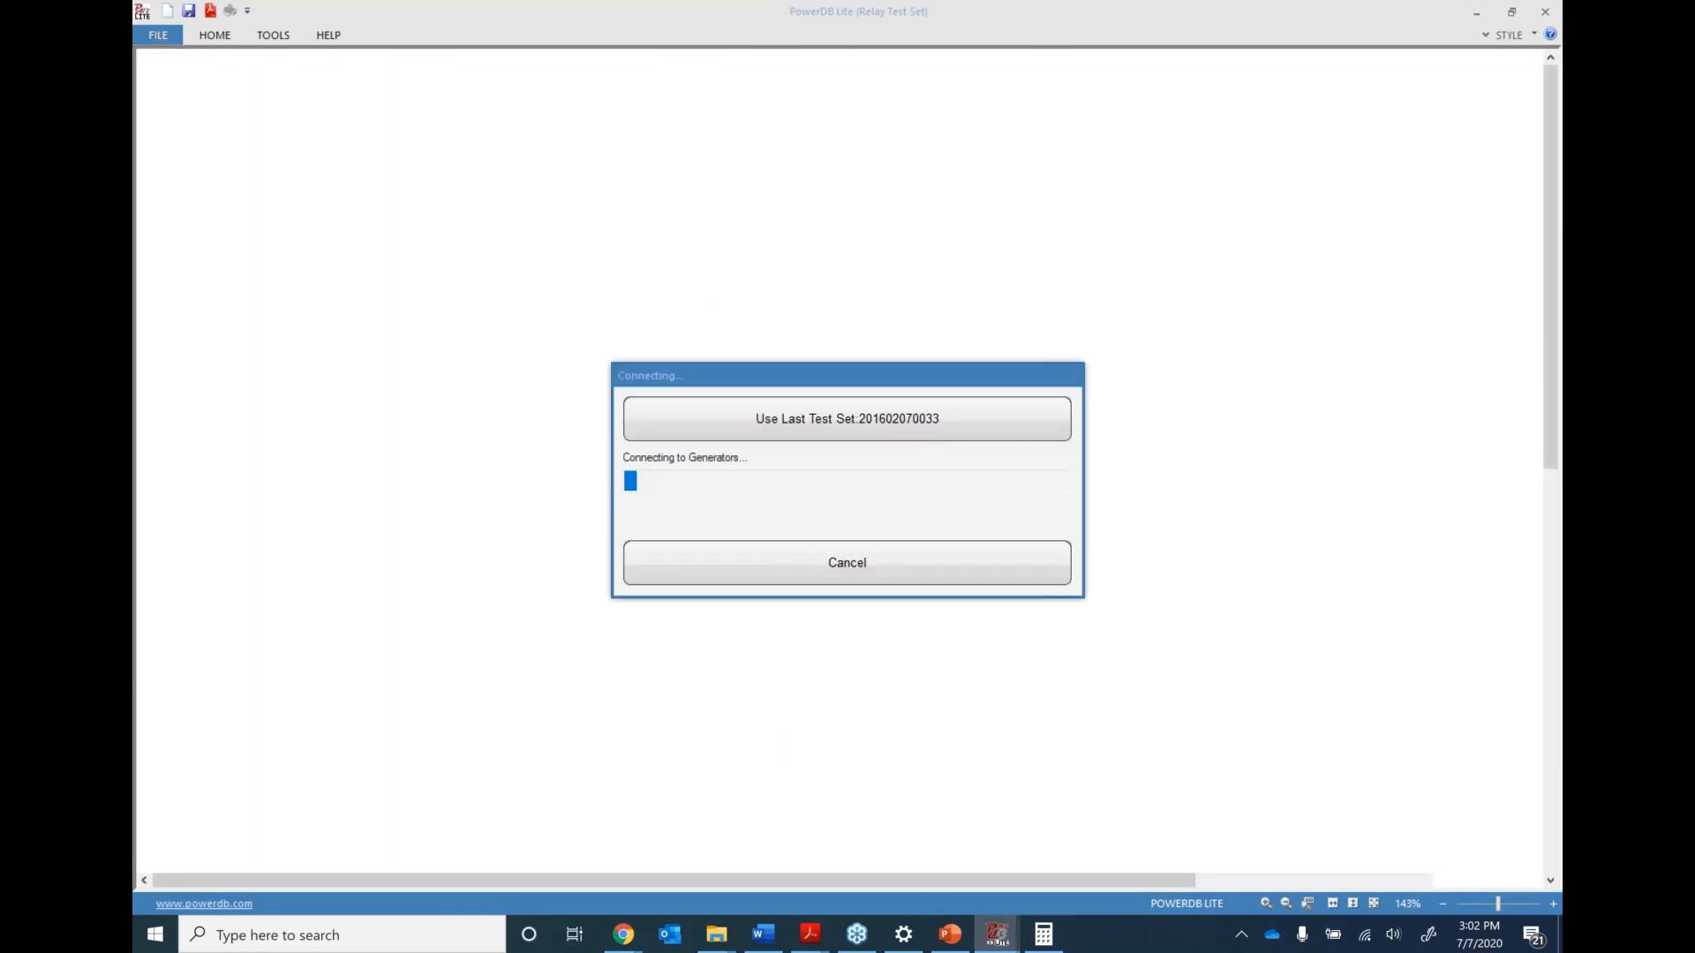
Cancel the automatic generator connection and reconnect using a simulated device
{"action": "left_click", "coordinate": [839, 562]}
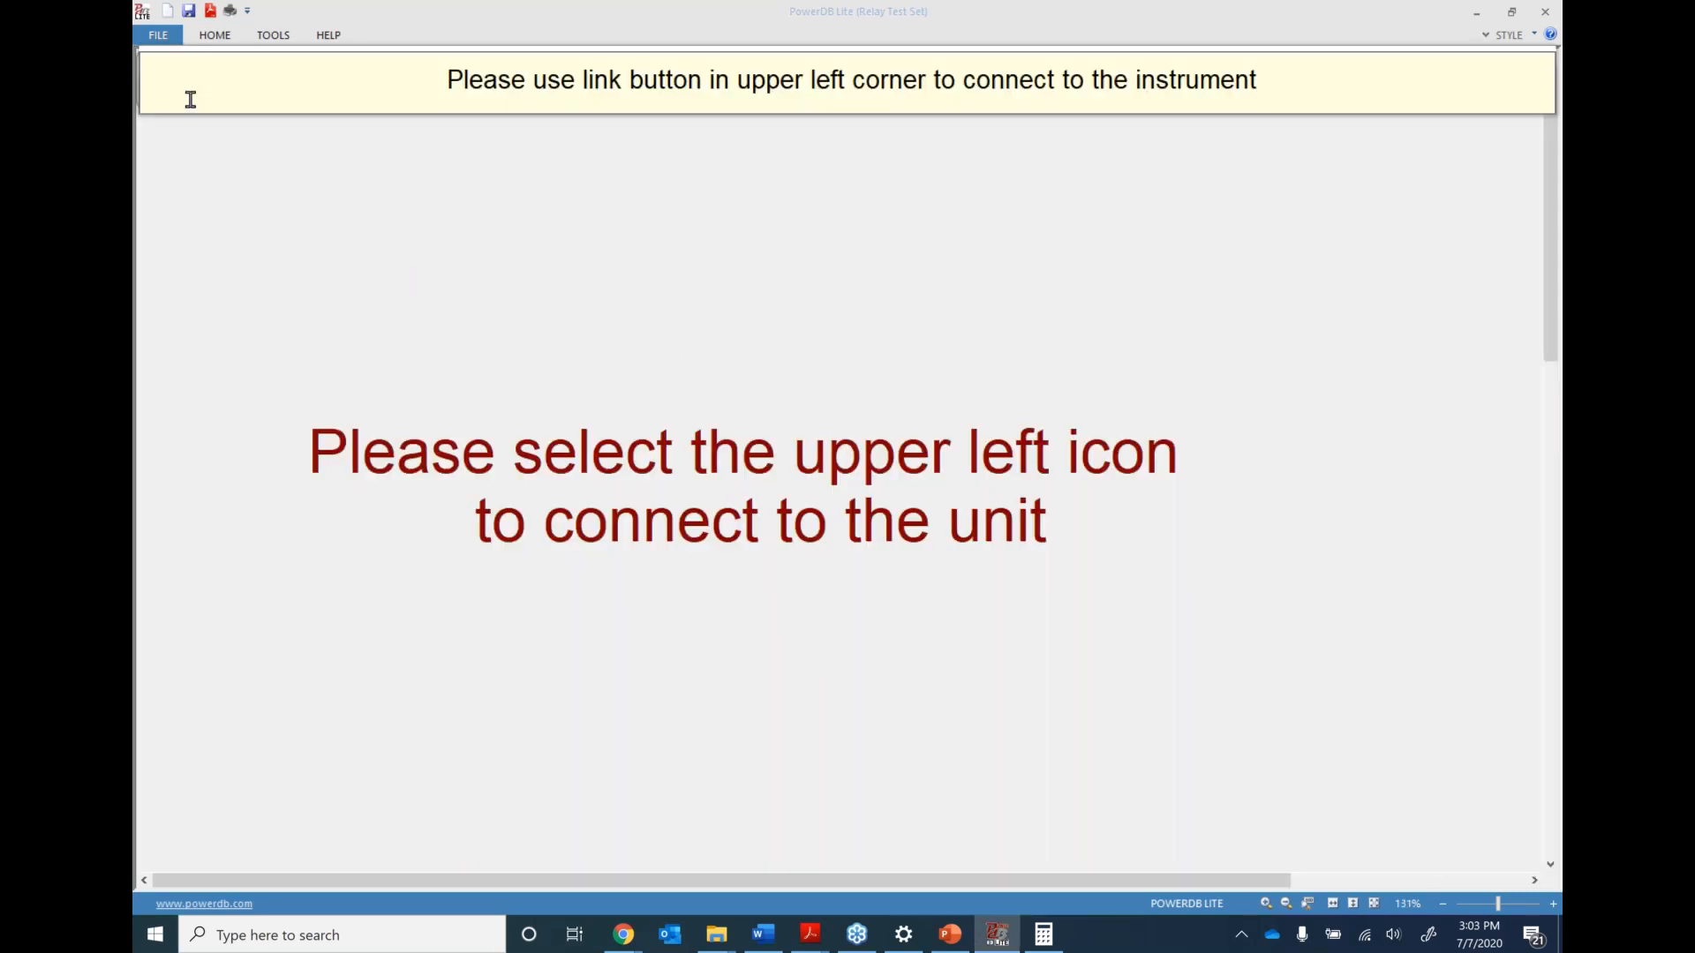
{"action": "left_click", "coordinate": [179, 96]}
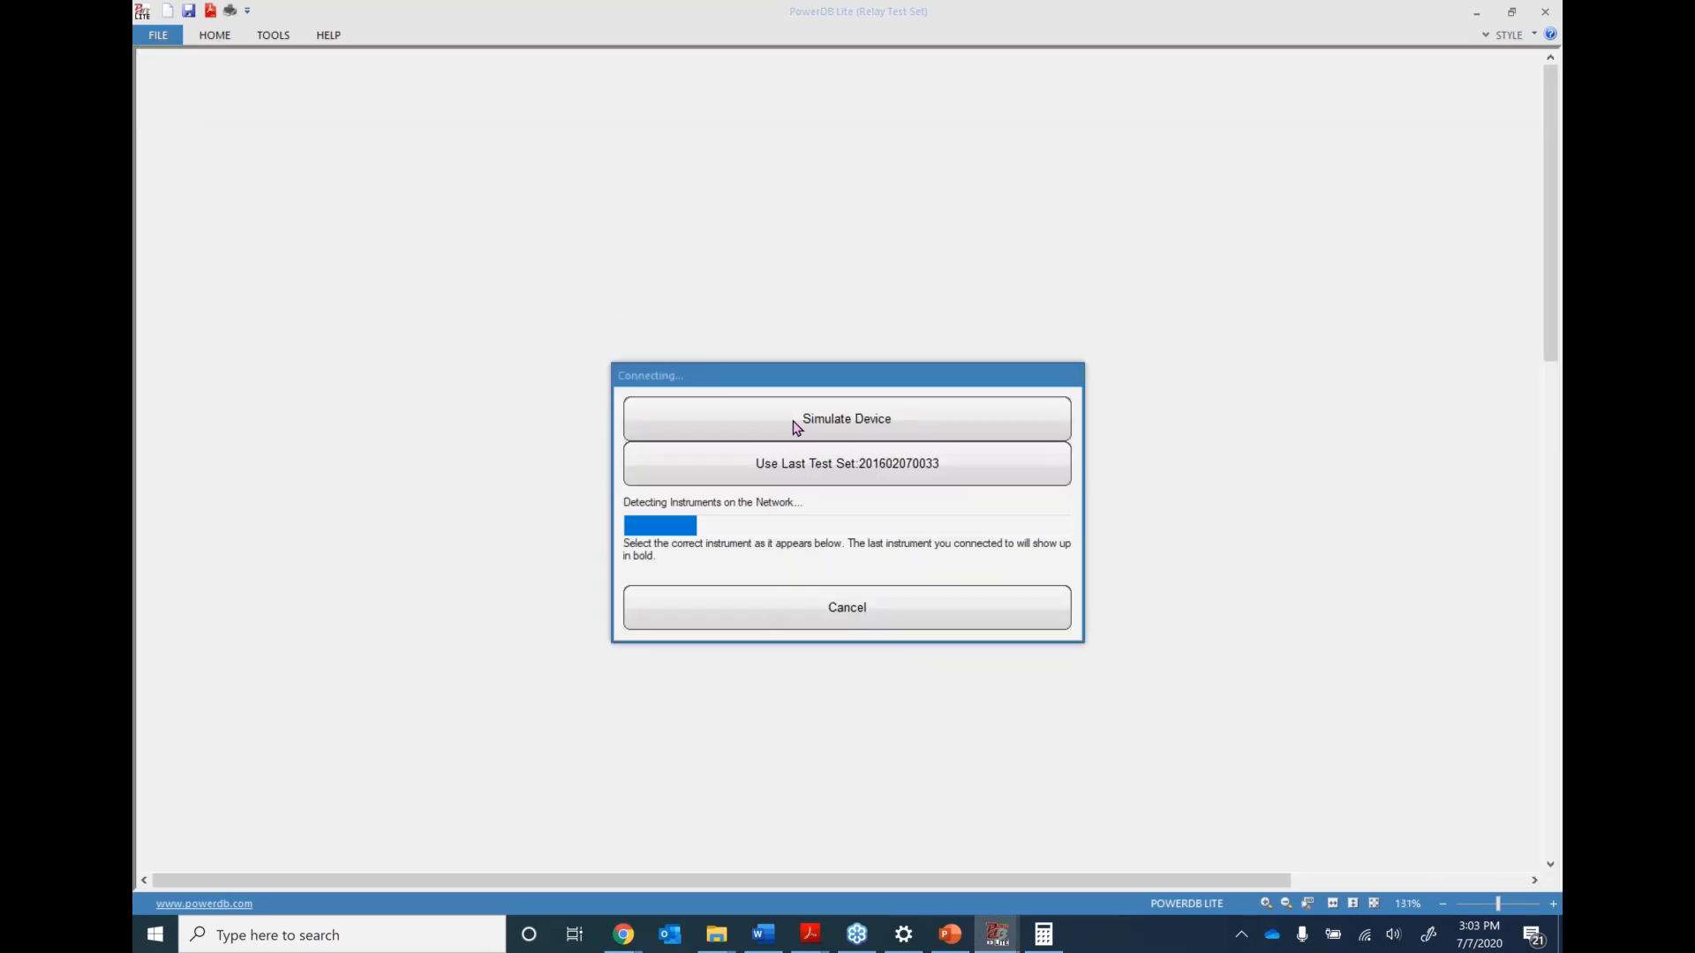
{"action": "left_click", "coordinate": [798, 423]}
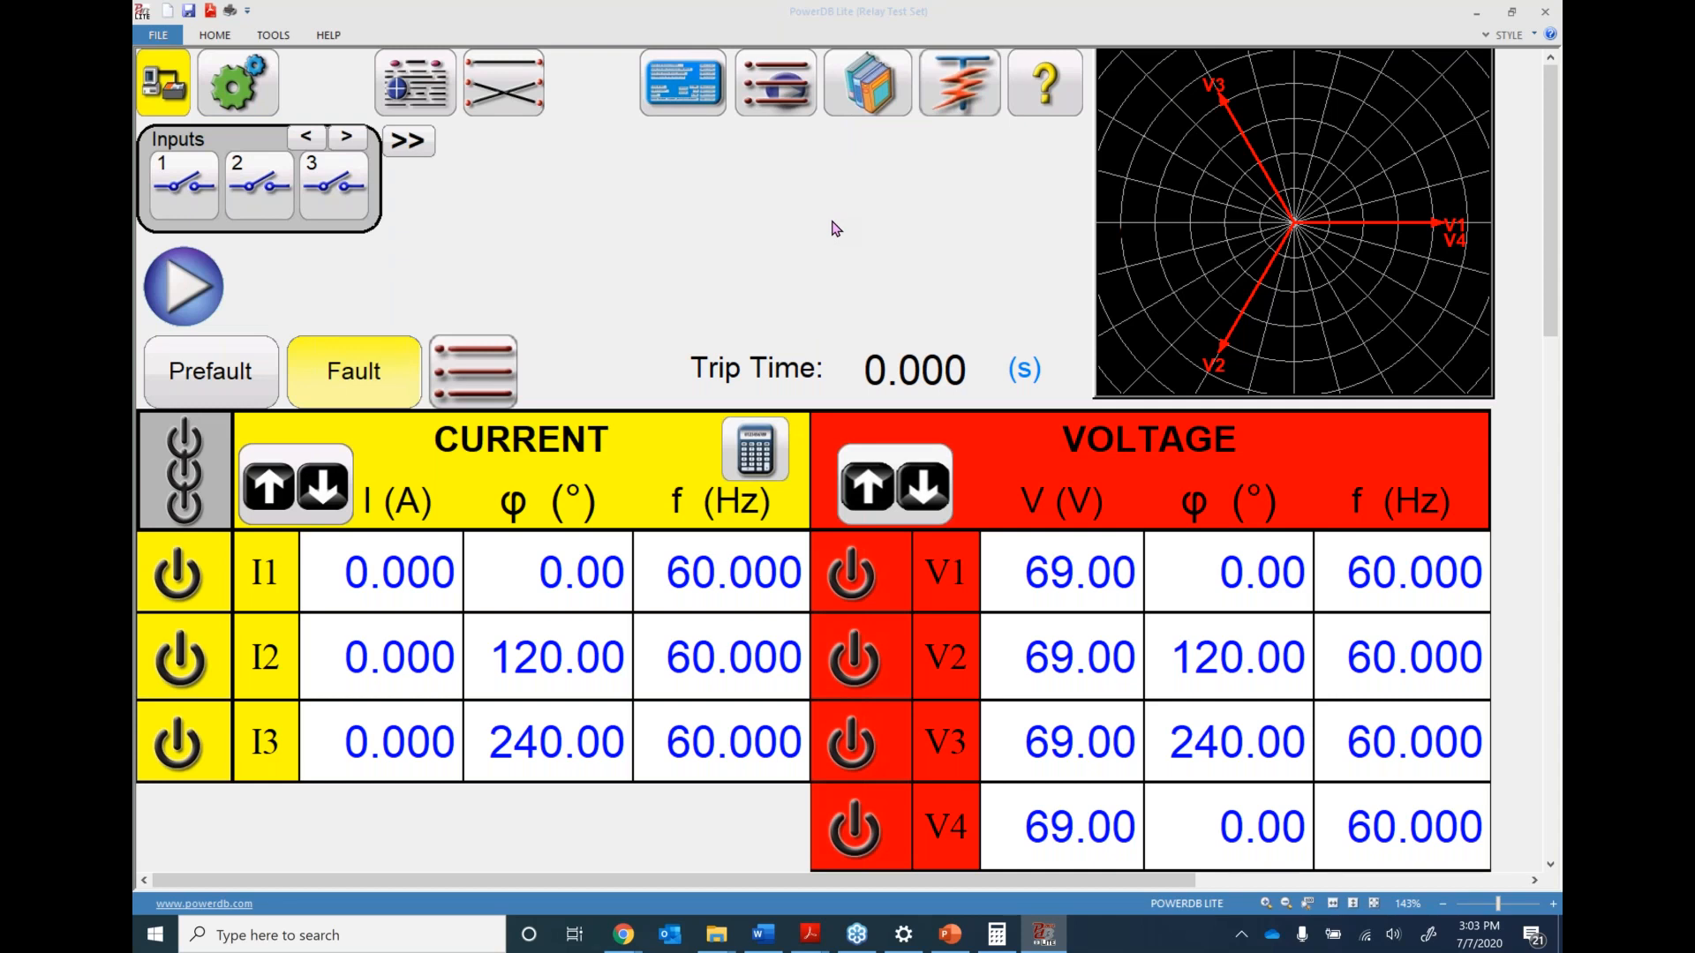
Switch to the PowerPoint presentation and show slide 9, Survey and Contact Information
{"action": "key", "text": "alt+Tab"}
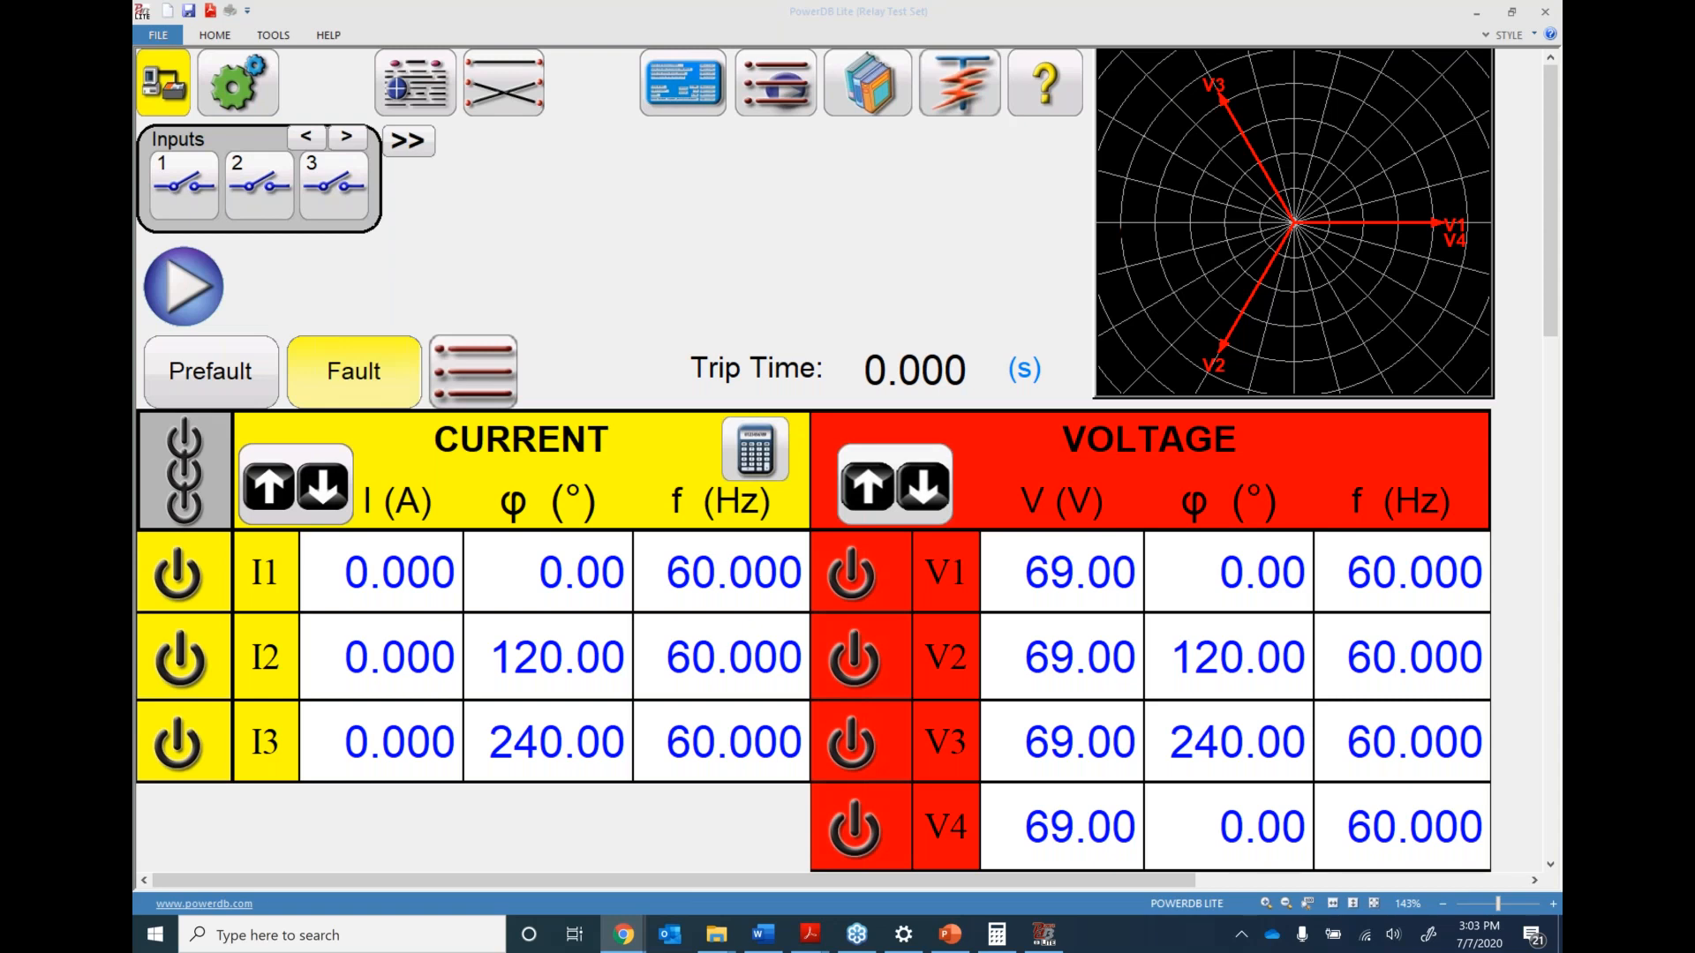
{"action": "left_click", "coordinate": [948, 932]}
{"action": "left_click", "coordinate": [234, 679]}
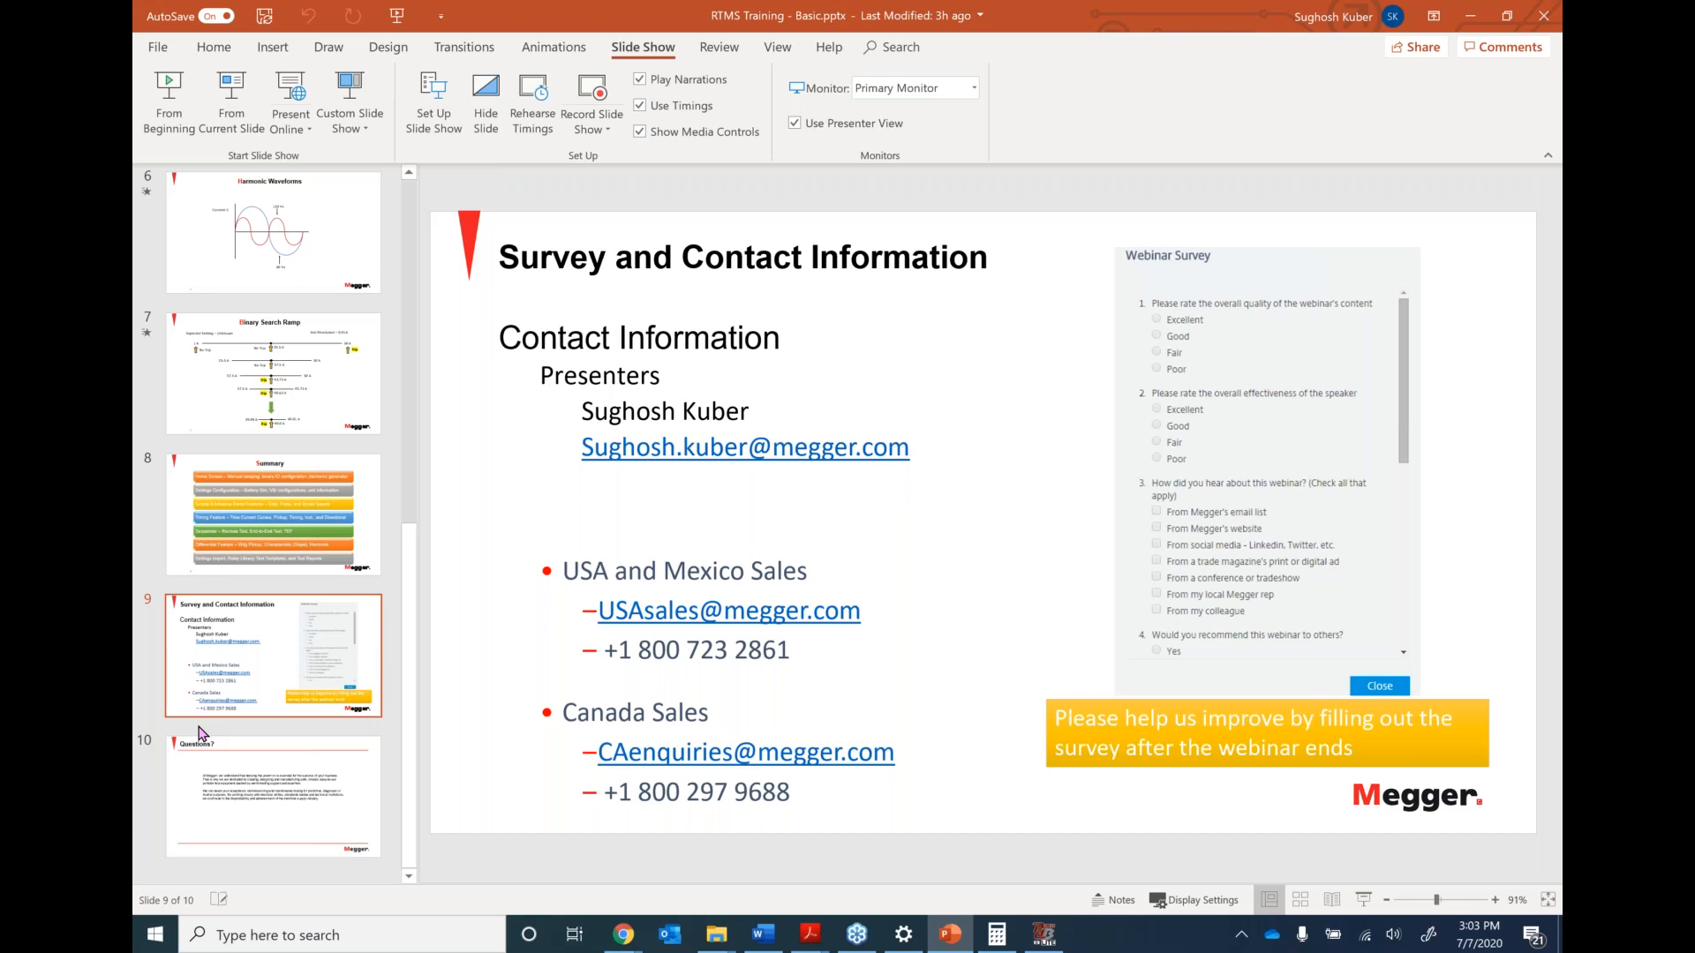
{"action": "key", "text": "alt+Tab"}
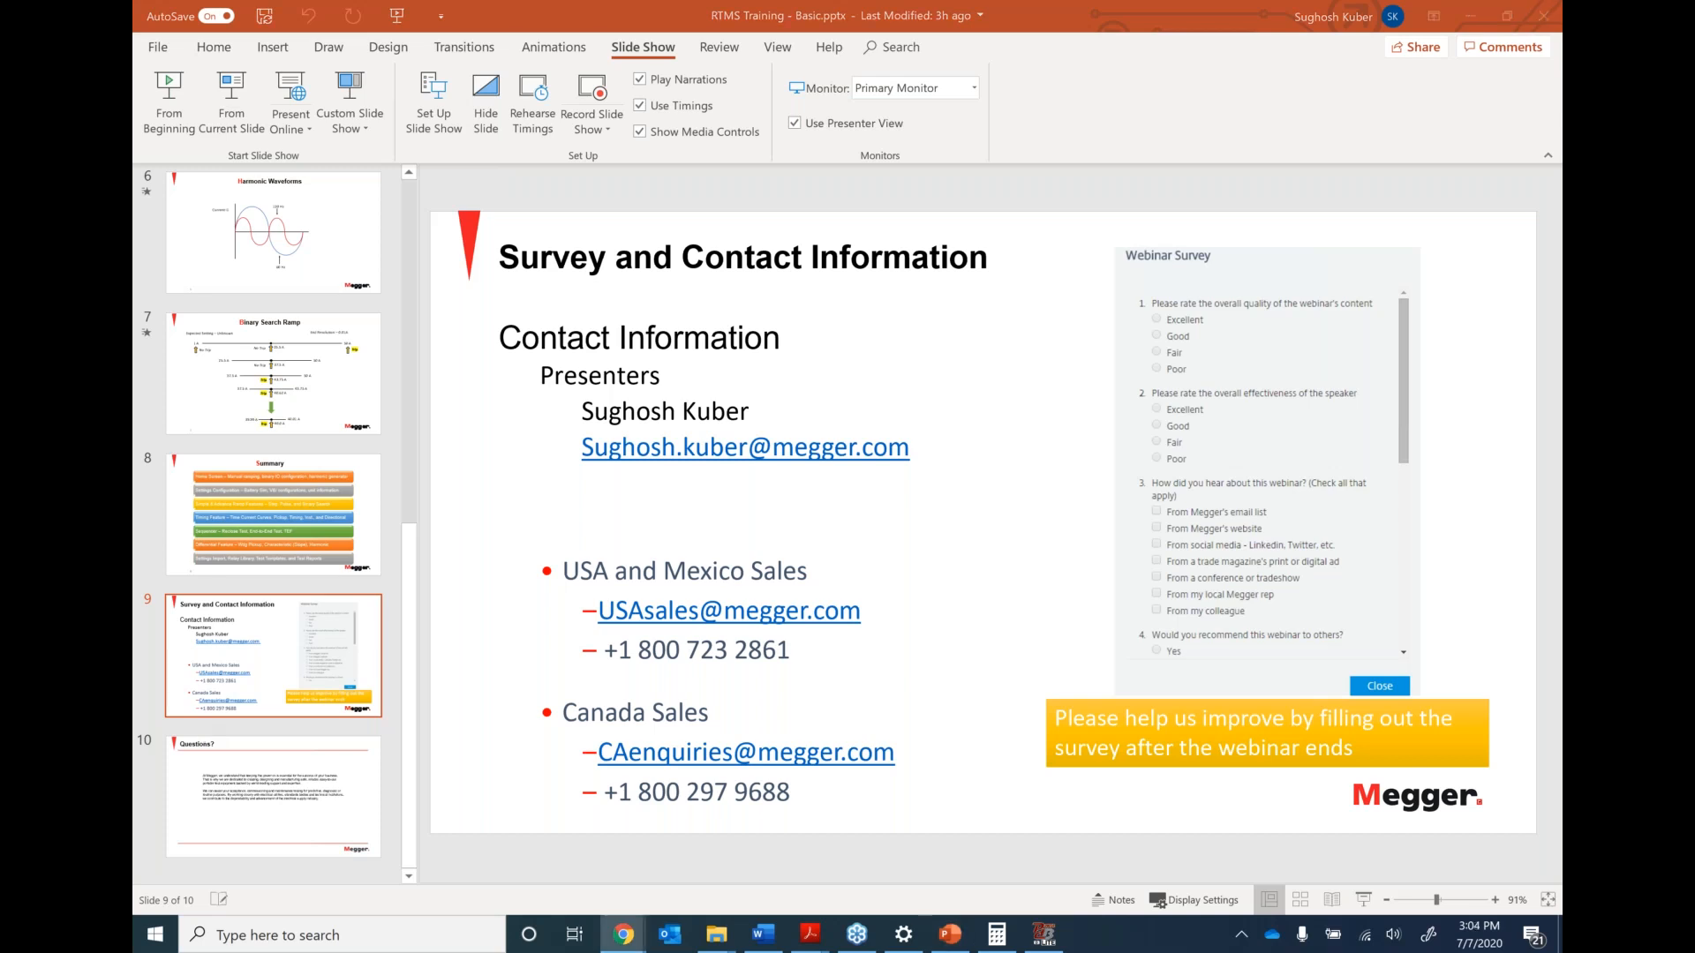